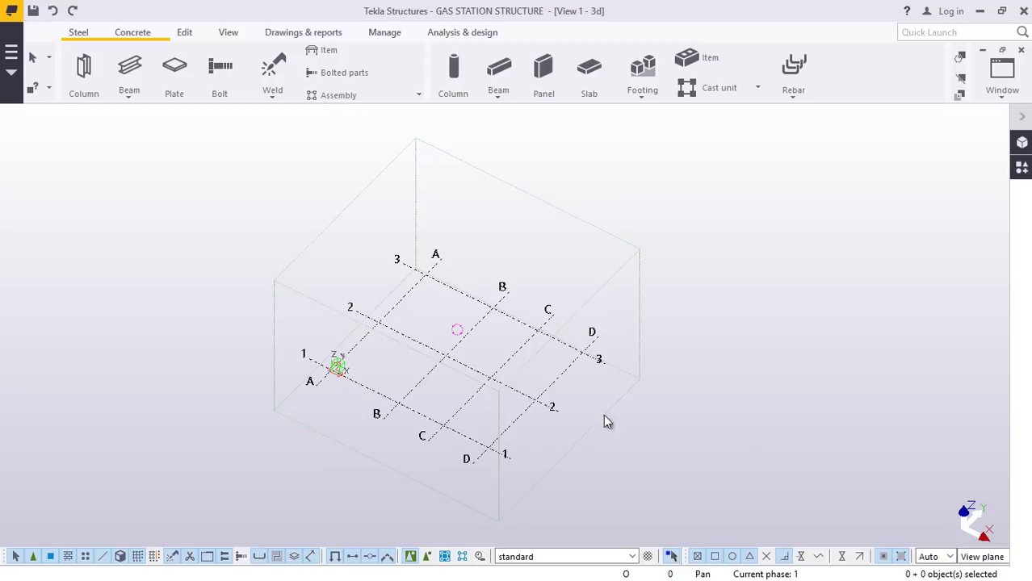
{"action": "scroll", "coordinate": [497, 420], "scroll_direction": "up", "scroll_amount": 5}
{"action": "scroll", "coordinate": [488, 394], "scroll_direction": "down", "scroll_amount": 8}
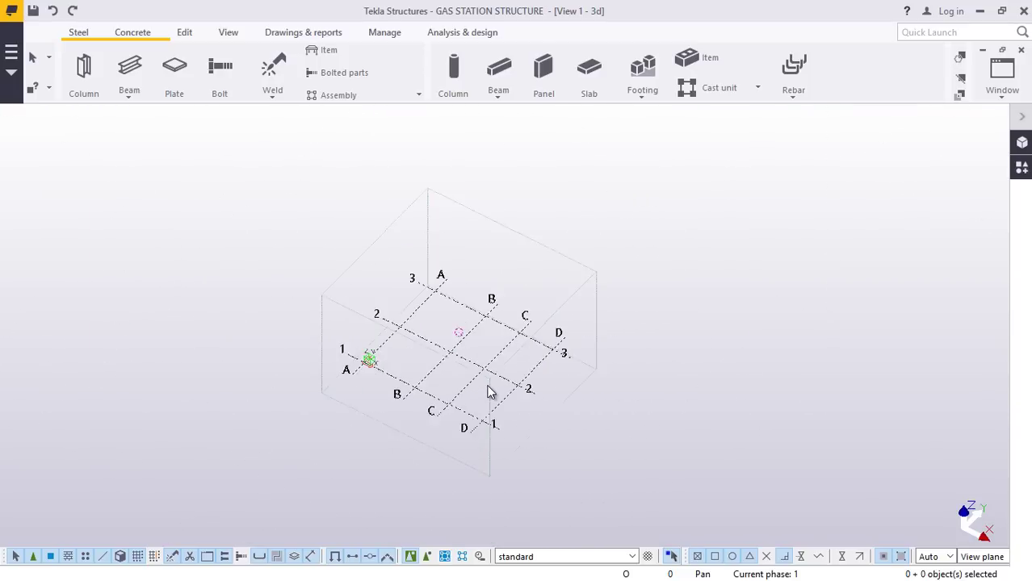
{"action": "scroll", "coordinate": [488, 386], "scroll_direction": "up", "scroll_amount": 6}
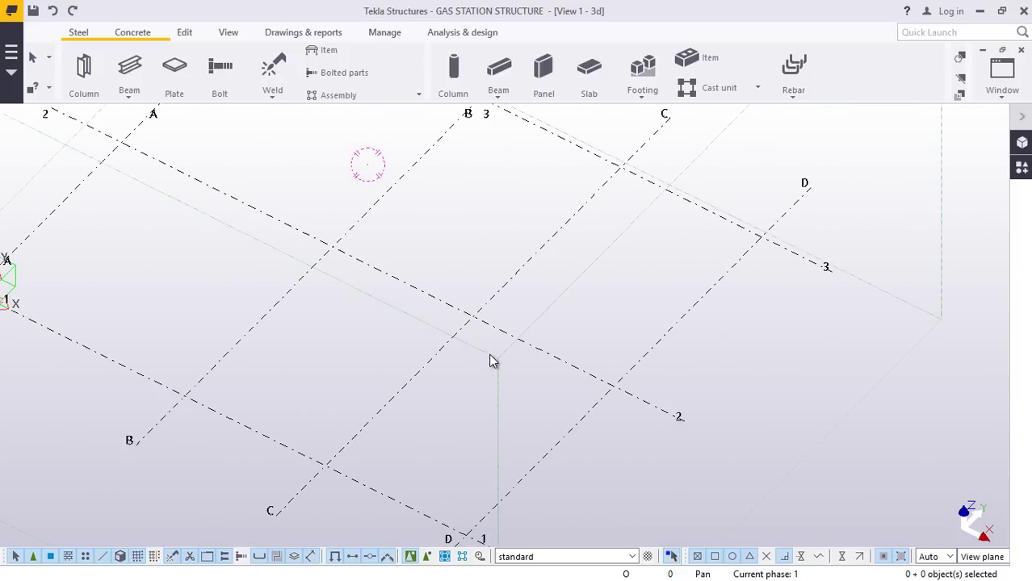
{"action": "double_click", "coordinate": [469, 317]}
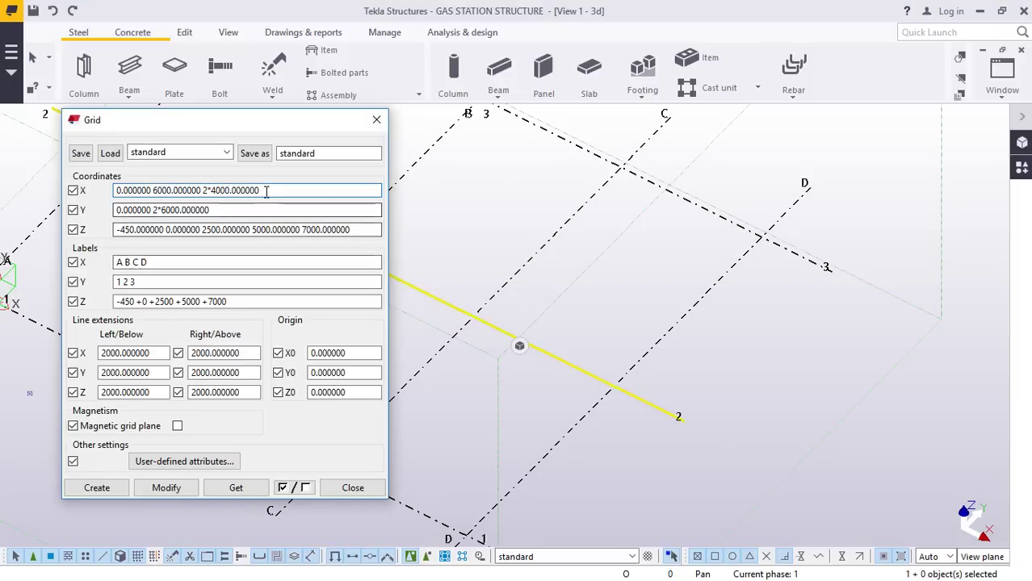
{"action": "left_click", "coordinate": [376, 120]}
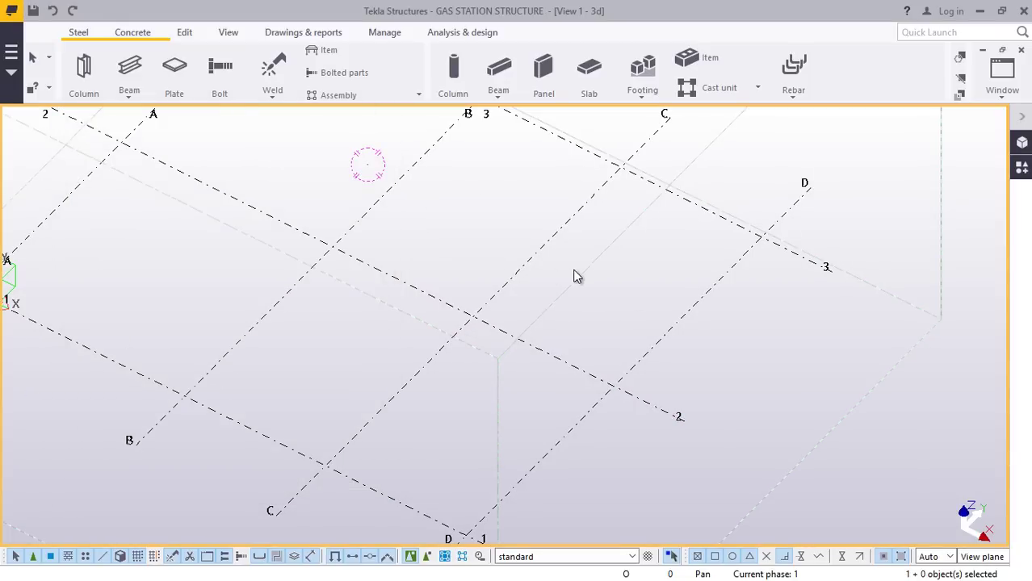
Open the grid's properties and set its X coordinates to 0.00 2*5500.
{"action": "double_click", "coordinate": [539, 261]}
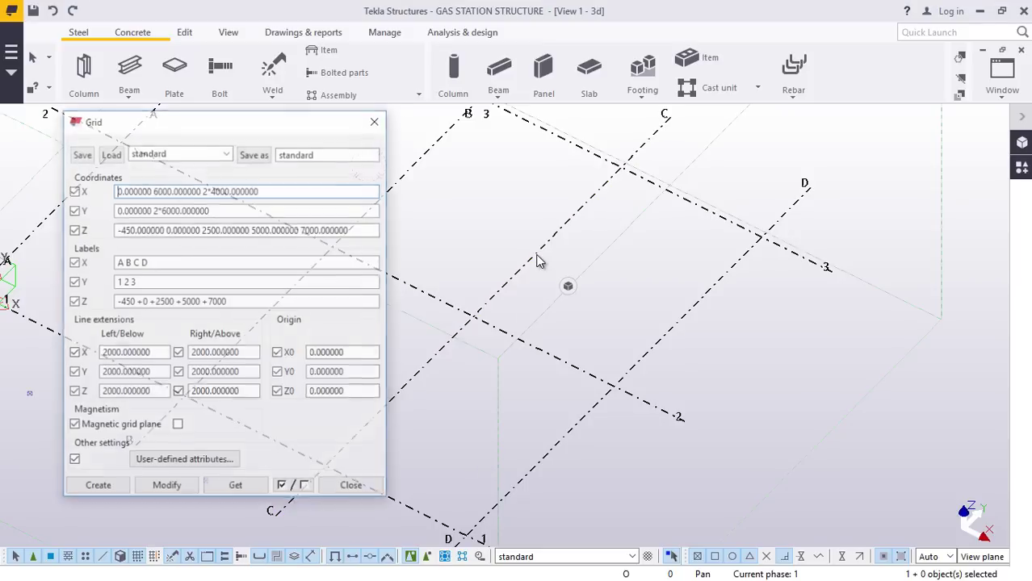
{"action": "left_click_drag", "start_coordinate": [271, 188], "coordinate": [81, 200]}
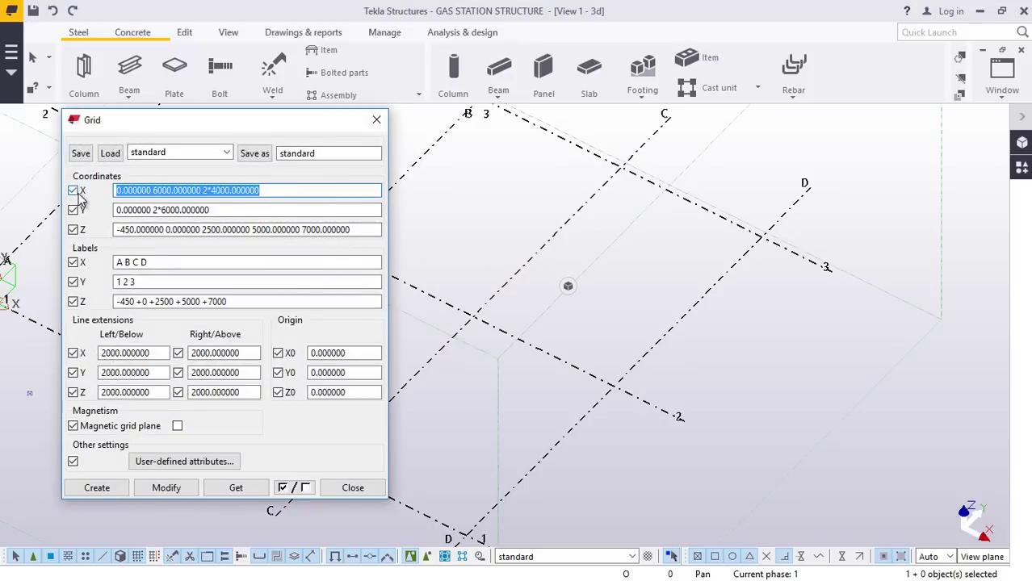
{"action": "type", "text": "0.00 2*5500"}
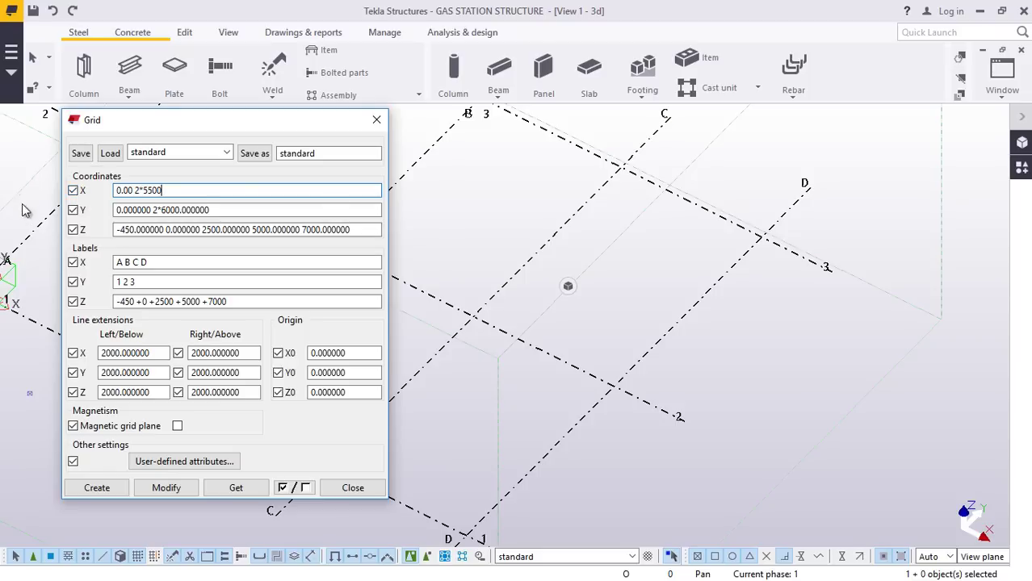
Reduce the grid's Y coordinates to a single line at 0.
{"action": "left_click", "coordinate": [218, 210]}
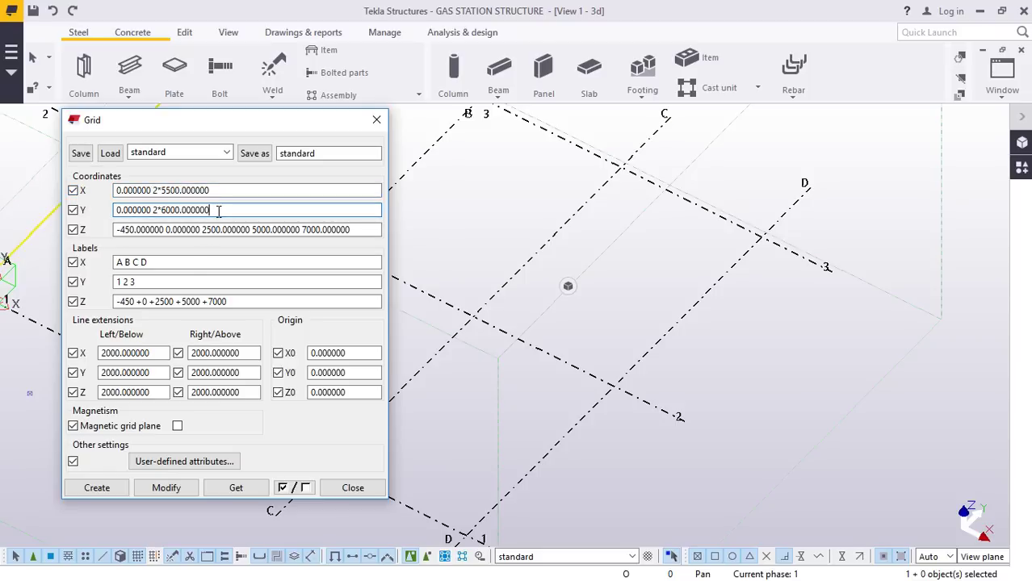
{"action": "key", "text": "BackSpace"}
{"action": "key", "text": "BackSpace"}
{"action": "key", "text": "BackSpace"}
{"action": "key", "text": "BackSpace"}
{"action": "key", "text": "BackSpace"}
{"action": "key", "text": "BackSpace"}
{"action": "key", "text": "BackSpace"}
{"action": "key", "text": "BackSpace"}
{"action": "key", "text": "BackSpace"}
{"action": "key", "text": "BackSpace"}
{"action": "key", "text": "BackSpace"}
{"action": "key", "text": "BackSpace"}
{"action": "key", "text": "BackSpace"}
{"action": "key", "text": "BackSpace"}
{"action": "key", "text": "BackSpace"}
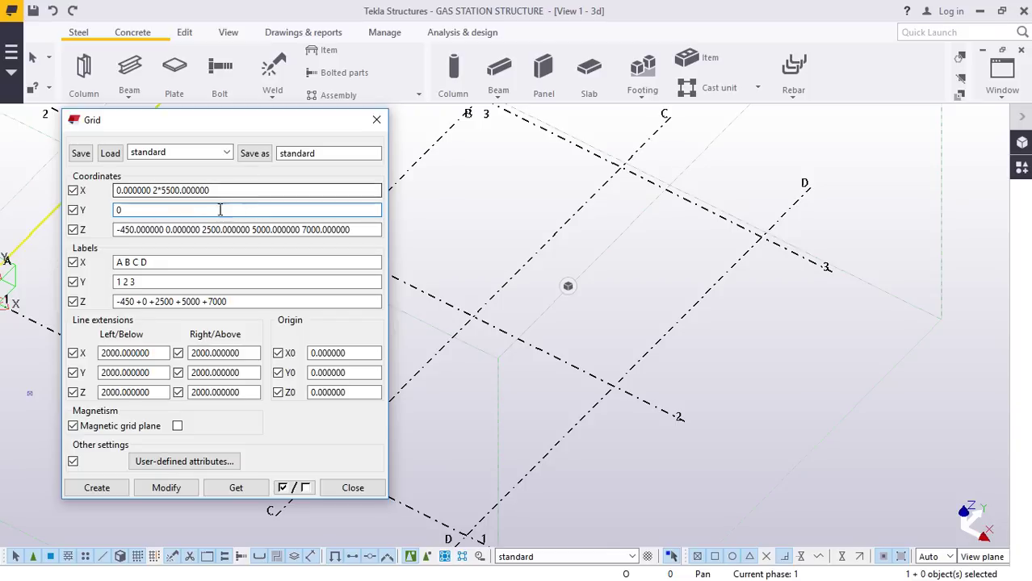
Set the grid's Z coordinates to 0.00 6000 6200.
{"action": "left_click", "coordinate": [348, 229]}
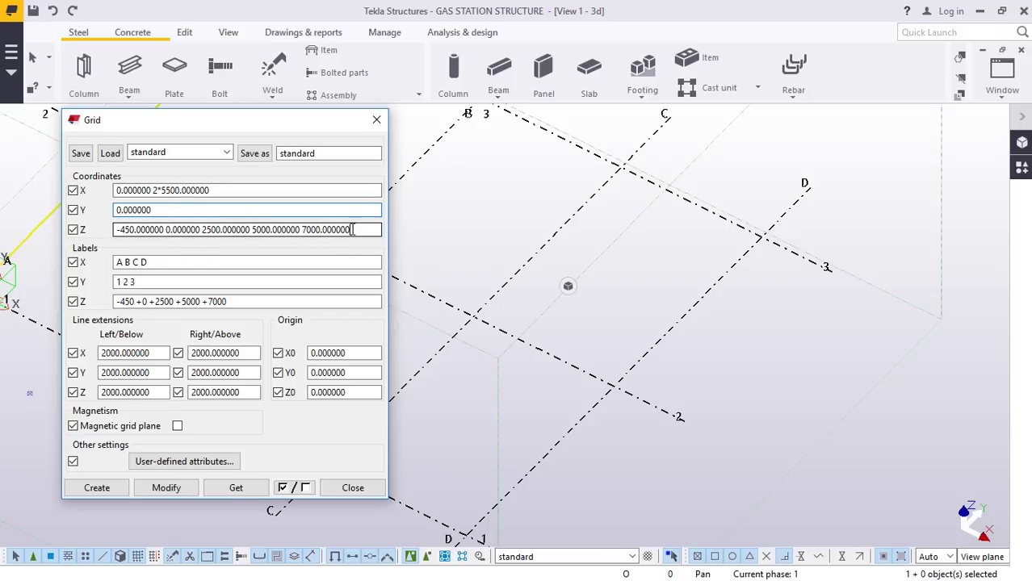
{"action": "left_click_drag", "start_coordinate": [348, 230], "coordinate": [119, 234]}
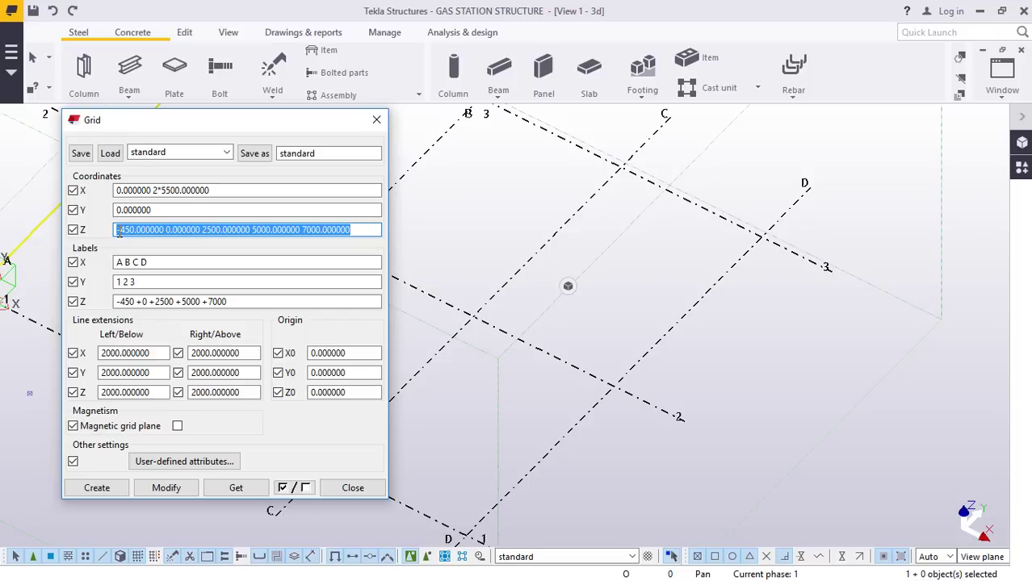
{"action": "type", "text": "0.00 6000 6200"}
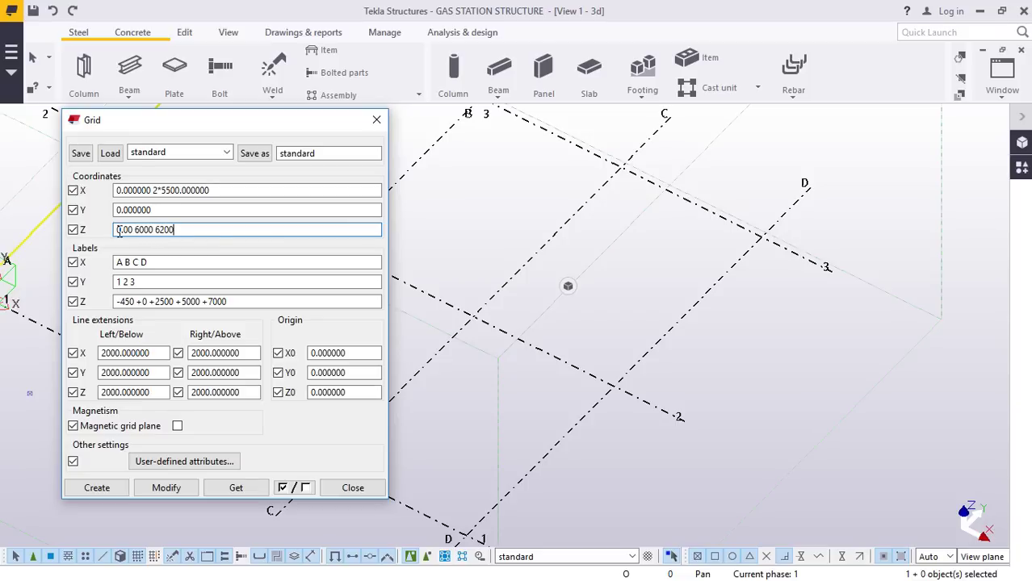
Set the grid's X labels to A B C and its Y label to 1.
{"action": "left_click", "coordinate": [164, 264]}
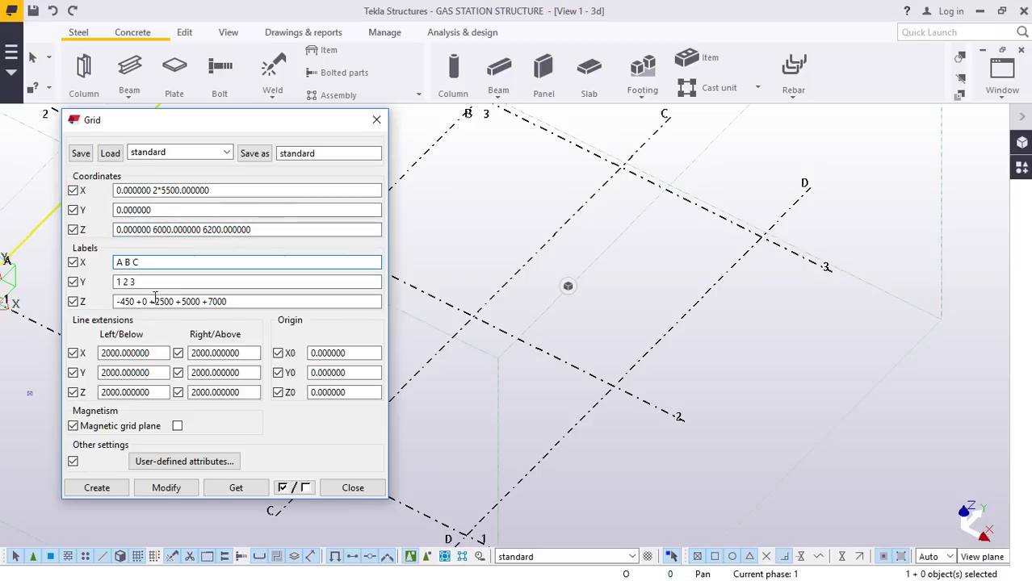
{"action": "left_click", "coordinate": [139, 282]}
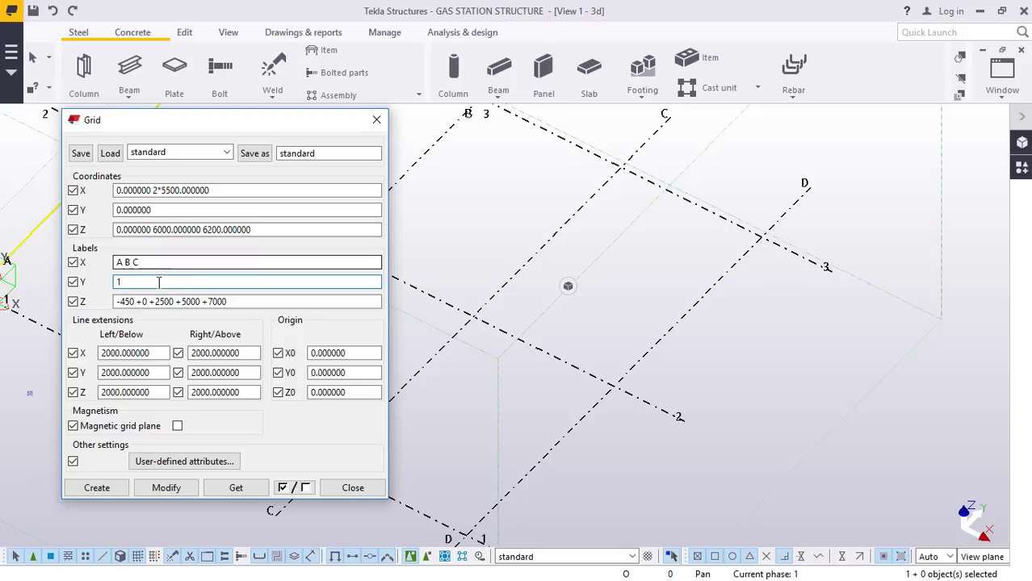
Set the grid's Z labels to +0 +6000 +6200.
{"action": "left_click", "coordinate": [139, 302]}
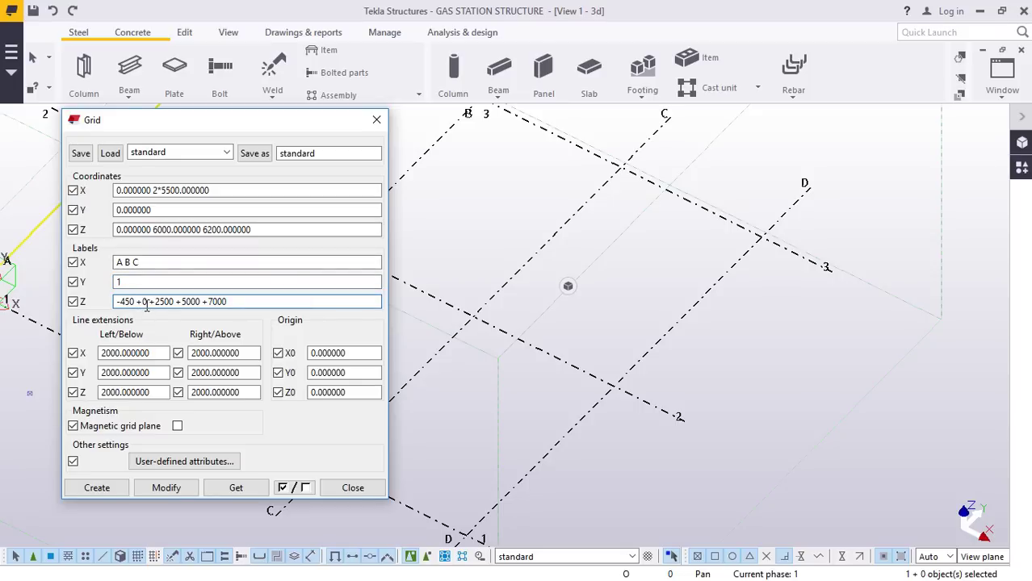
{"action": "key", "text": "BackSpace"}
{"action": "key", "text": "BackSpace"}
{"action": "key", "text": "BackSpace"}
{"action": "key", "text": "BackSpace"}
{"action": "key", "text": "BackSpace"}
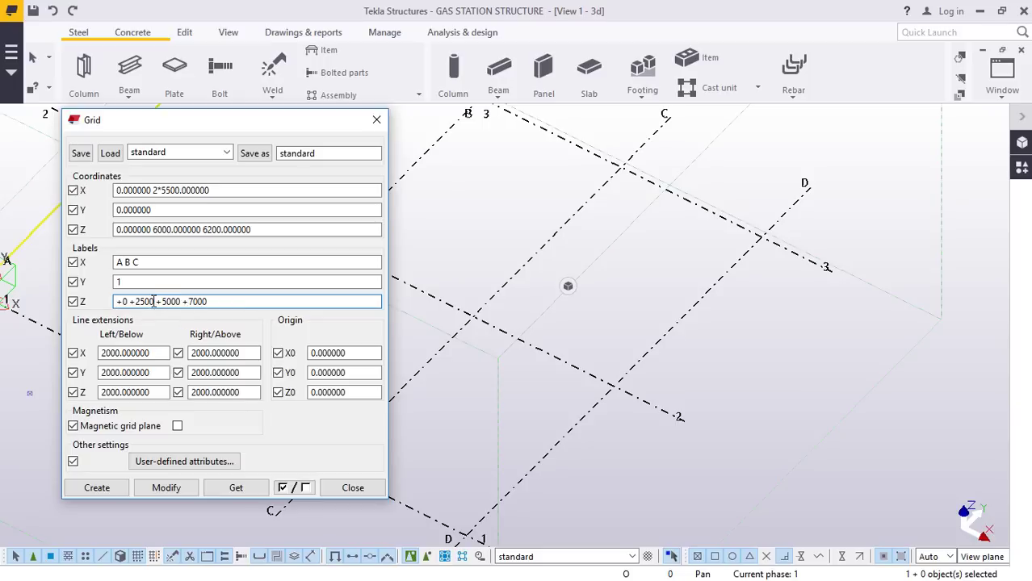
{"action": "key", "text": "BackSpace"}
{"action": "key", "text": "BackSpace"}
{"action": "key", "text": "BackSpace"}
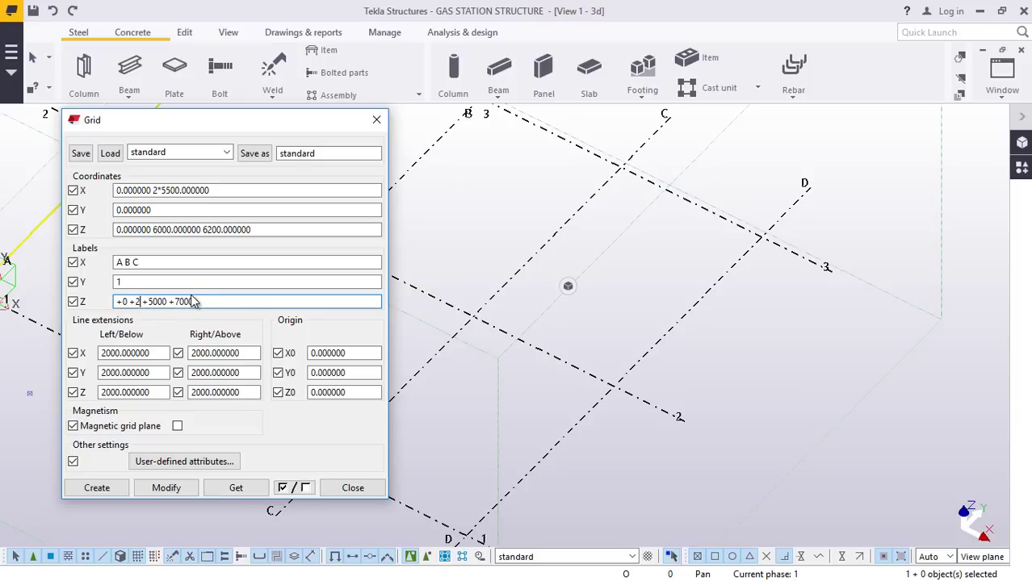
{"action": "key", "text": "BackSpace"}
{"action": "type", "text": "6000"}
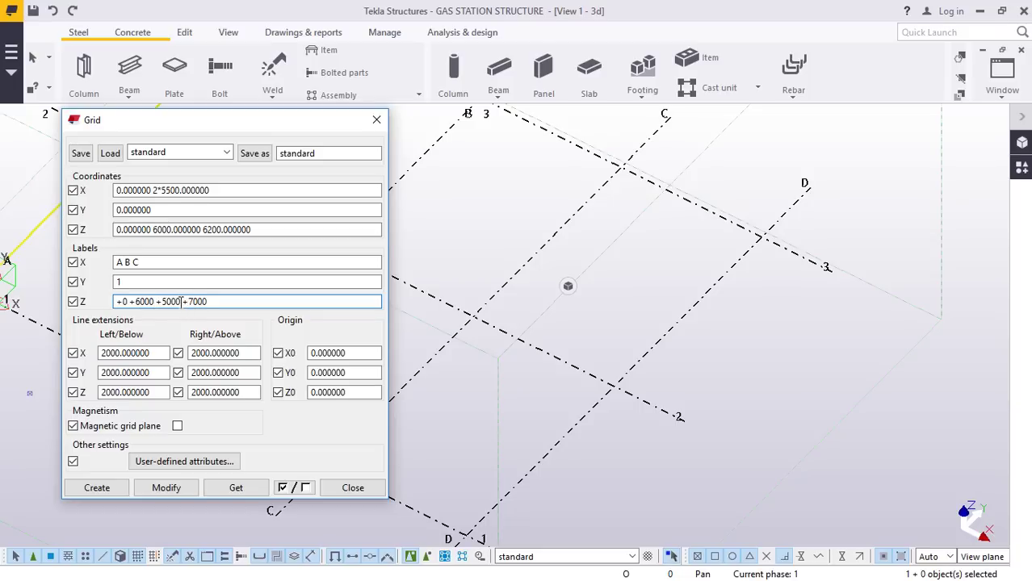
{"action": "left_click", "coordinate": [183, 302]}
{"action": "key", "text": "BackSpace"}
{"action": "key", "text": "BackSpace"}
{"action": "key", "text": "BackSpace"}
{"action": "type", "text": "6200"}
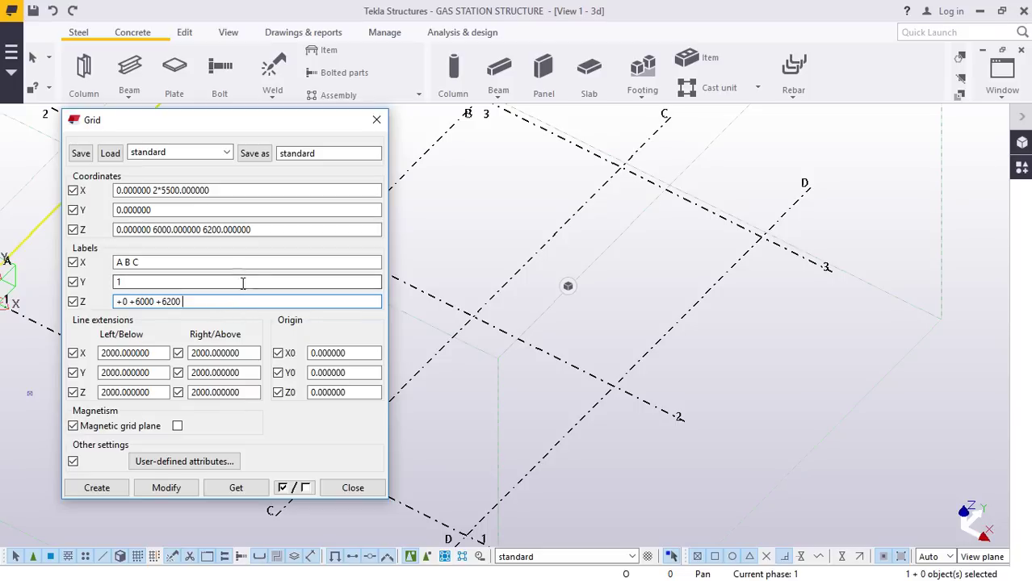
Apply the new coordinates and labels to the existing grid, accepting the replacement of its grid lines, and close its properties.
{"action": "left_click", "coordinate": [173, 489]}
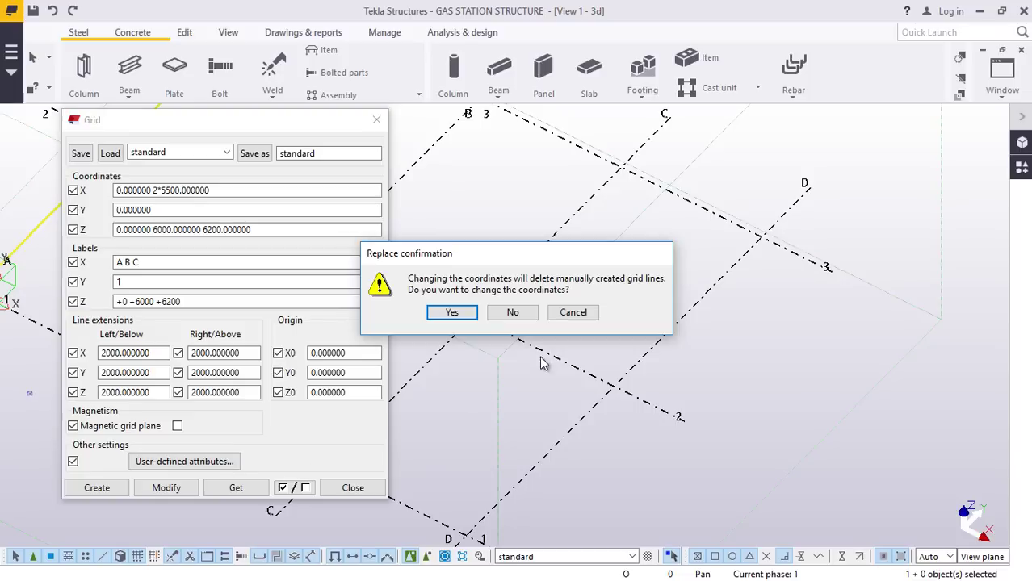
{"action": "left_click", "coordinate": [455, 312]}
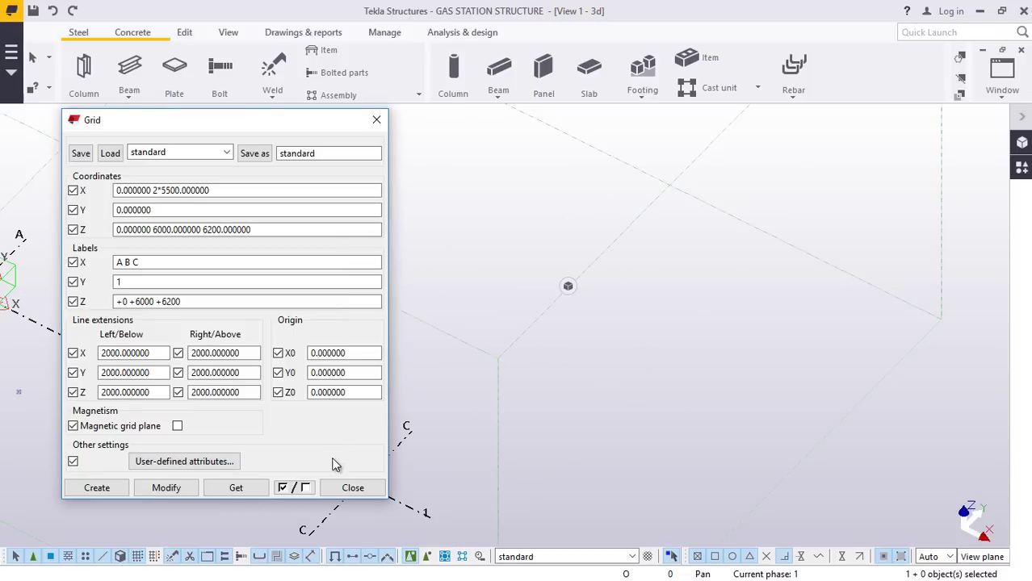
{"action": "left_click", "coordinate": [353, 487]}
Create views along all grid lines in the XY, ZY and XZ planes, with the prefixes Plan, Grid and Grid.
{"action": "scroll", "coordinate": [564, 334], "scroll_direction": "down", "scroll_amount": 3}
{"action": "scroll", "coordinate": [242, 323], "scroll_direction": "up", "scroll_amount": 4}
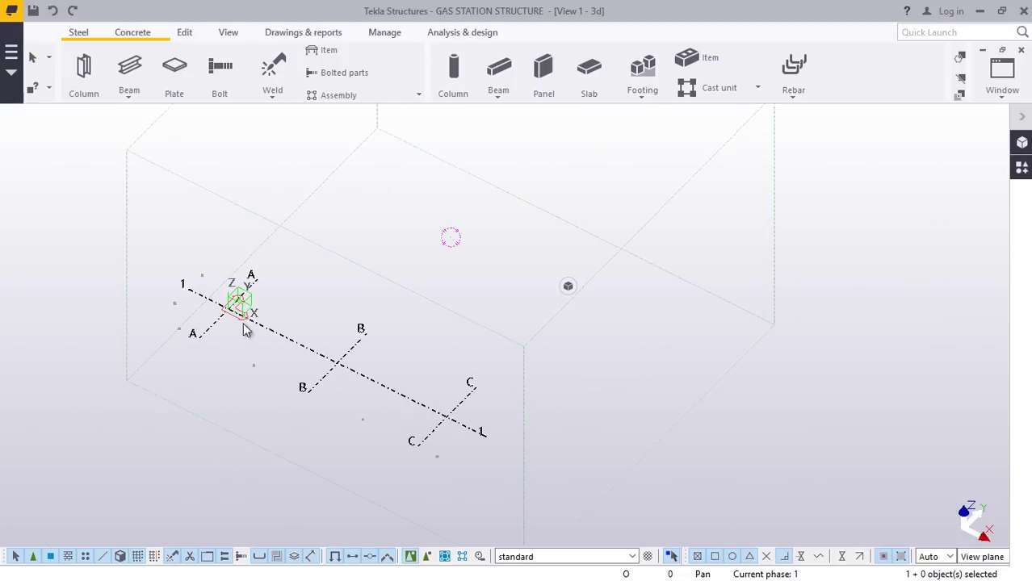
{"action": "scroll", "coordinate": [440, 311], "scroll_direction": "up", "scroll_amount": 2}
{"action": "scroll", "coordinate": [355, 299], "scroll_direction": "down", "scroll_amount": 4}
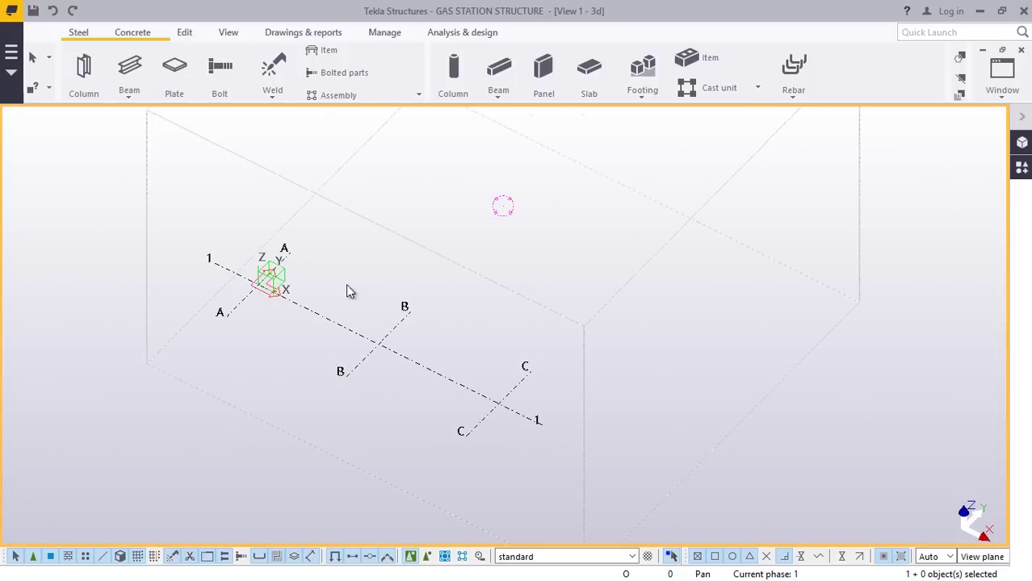
{"action": "scroll", "coordinate": [400, 365], "scroll_direction": "up", "scroll_amount": 3}
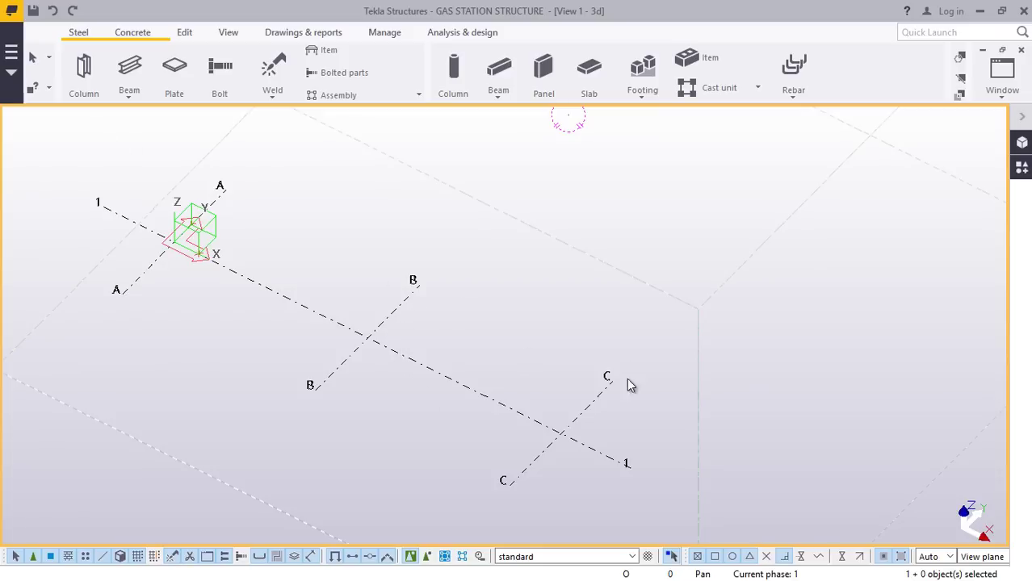
{"action": "left_click", "coordinate": [385, 317]}
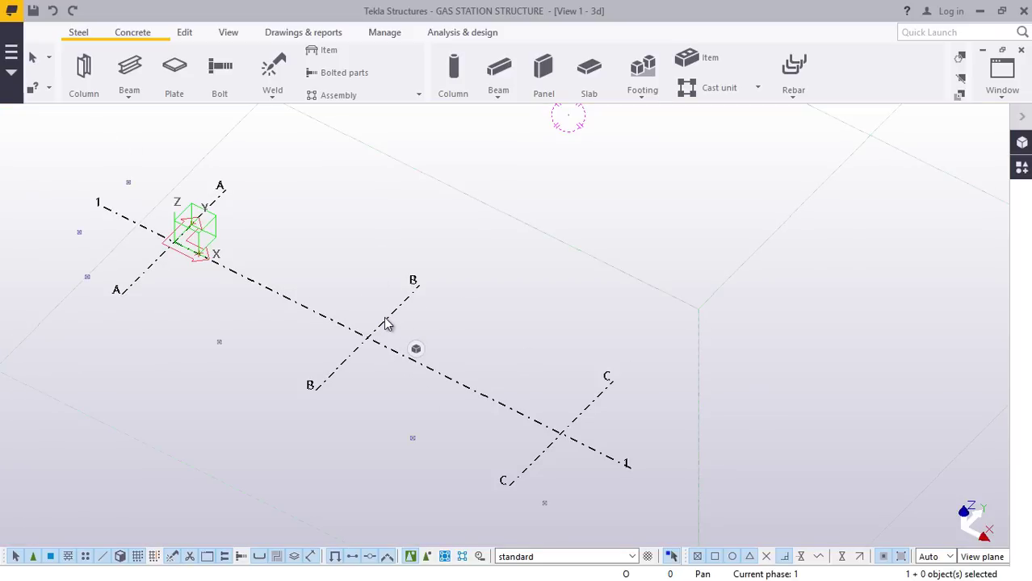
{"action": "right_click", "coordinate": [385, 321]}
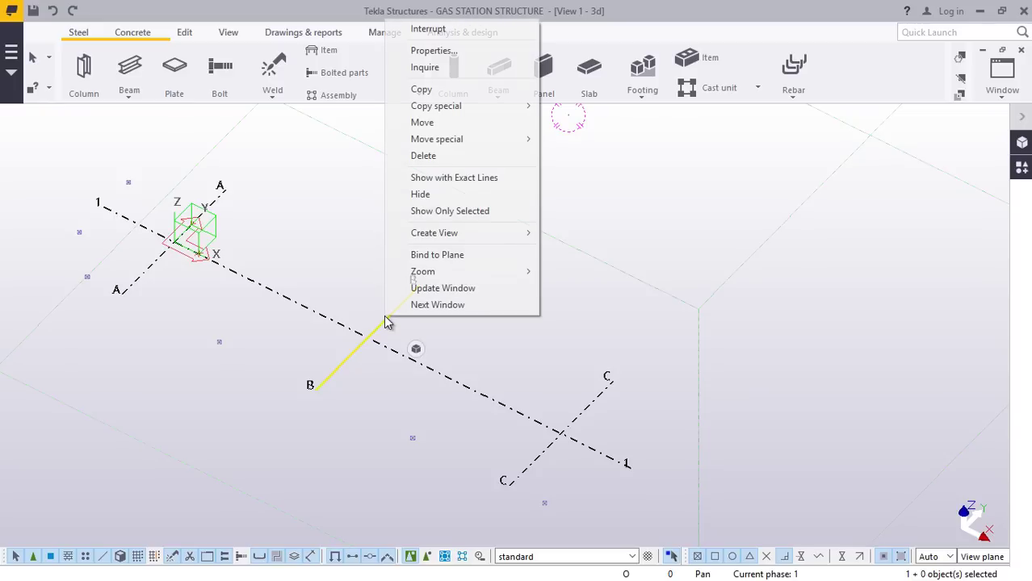
{"action": "mouse_move", "coordinate": [451, 236]}
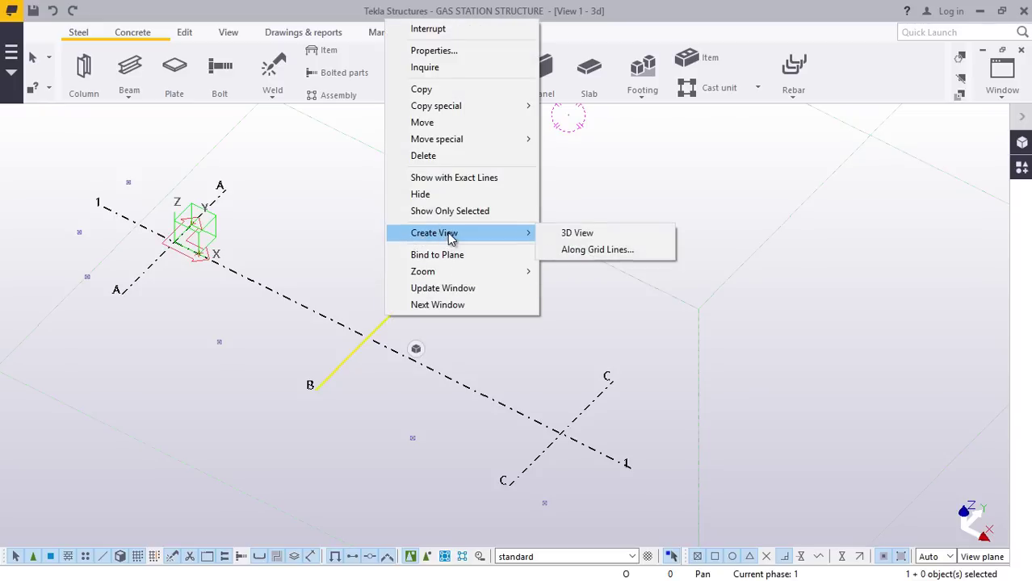
{"action": "left_click", "coordinate": [596, 250]}
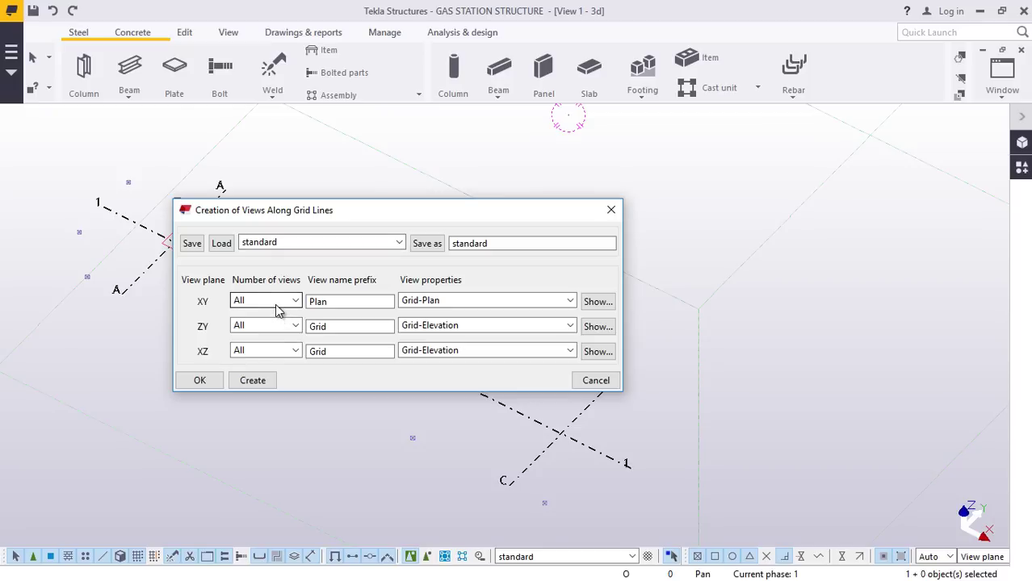
{"action": "left_click", "coordinate": [257, 383]}
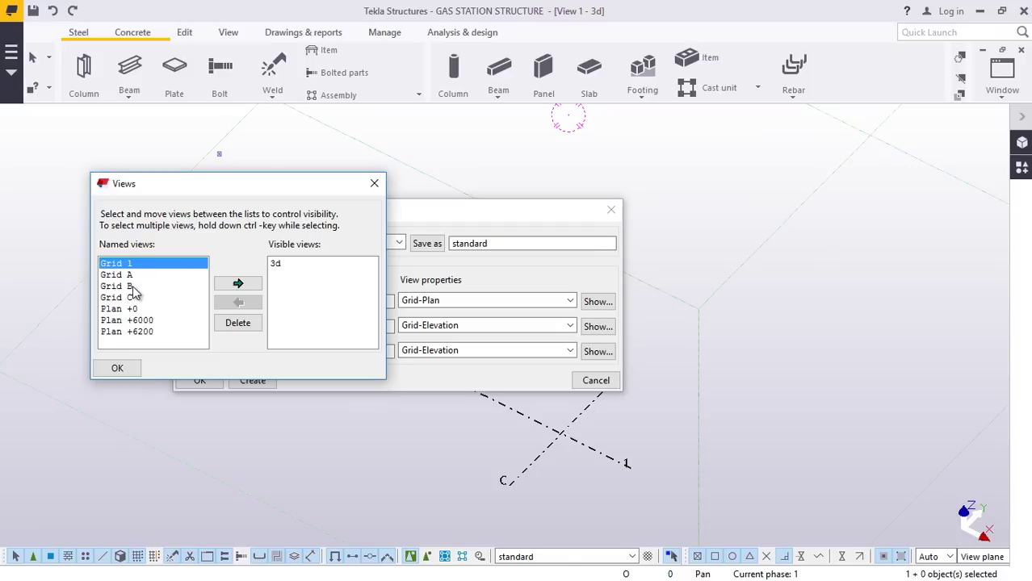
Make the Grid 1 and Grid A views visible alongside the 3d view and close the view creation dialogs.
{"action": "left_click", "coordinate": [239, 283]}
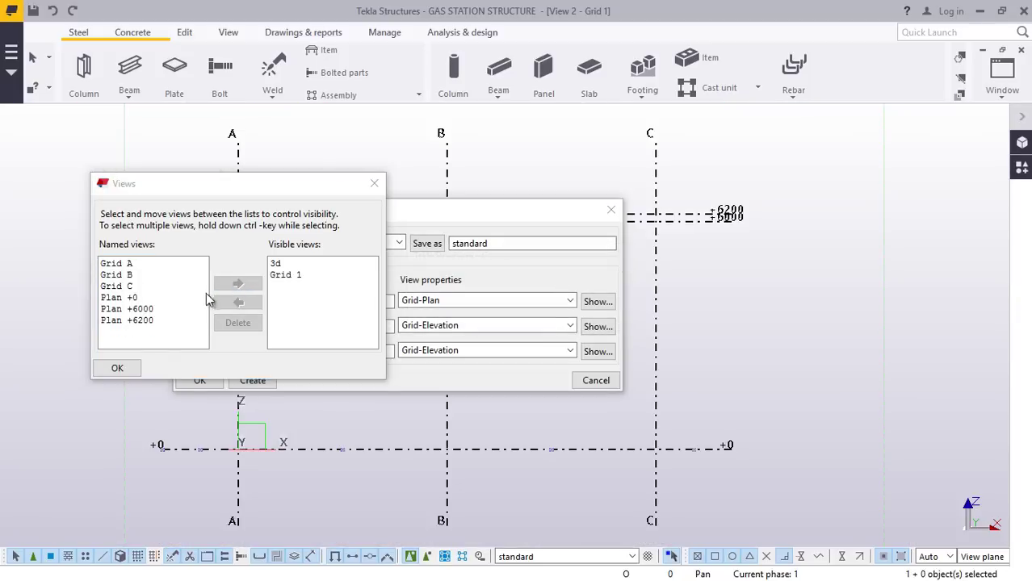
{"action": "left_click", "coordinate": [117, 264]}
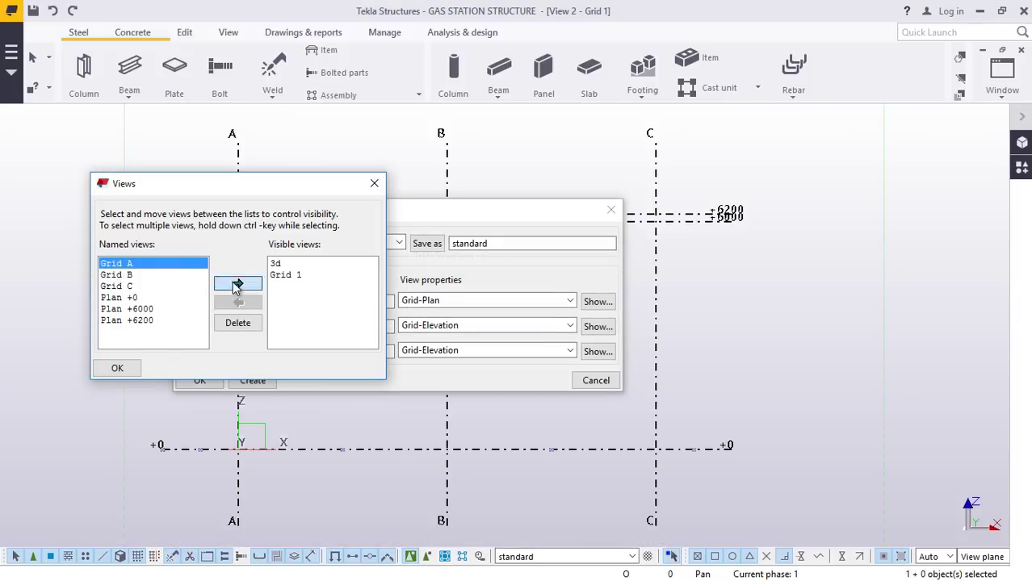
{"action": "left_click", "coordinate": [238, 283]}
{"action": "left_click", "coordinate": [117, 369]}
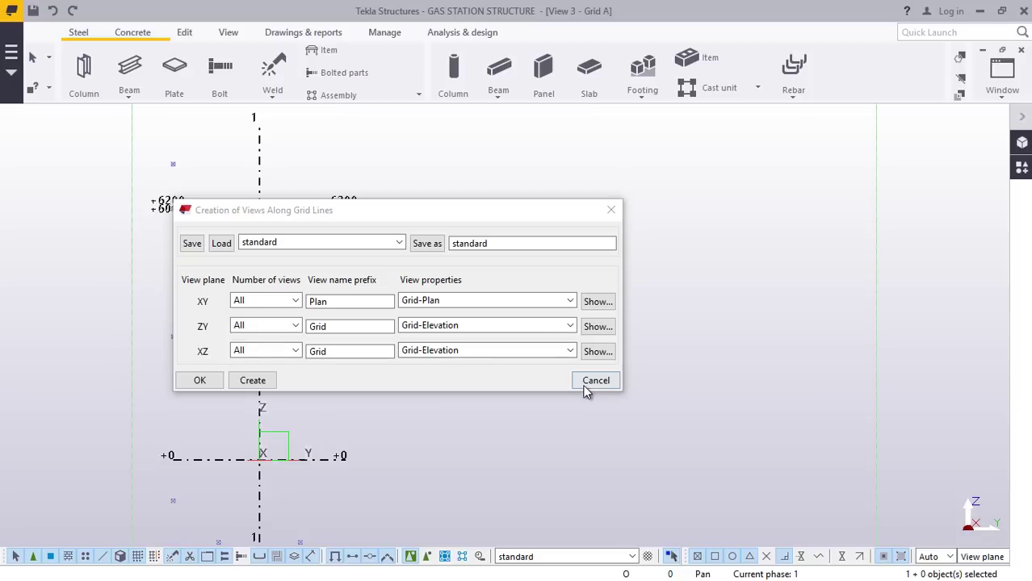
{"action": "left_click", "coordinate": [188, 382]}
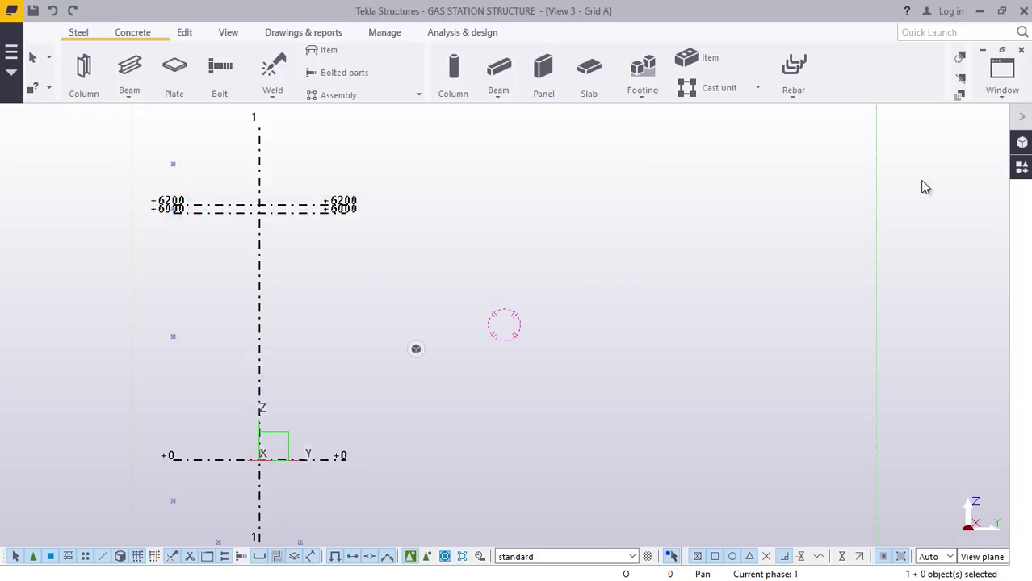
Switch from the Grid A view to the 3d view of the model.
{"action": "left_click", "coordinate": [1001, 100]}
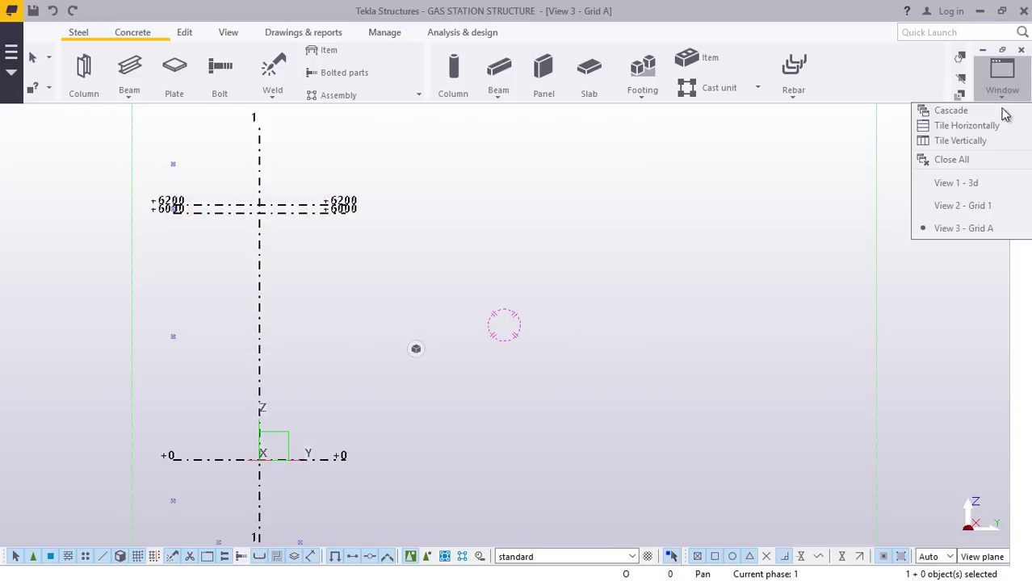
{"action": "left_click", "coordinate": [630, 227]}
{"action": "left_click", "coordinate": [1003, 99]}
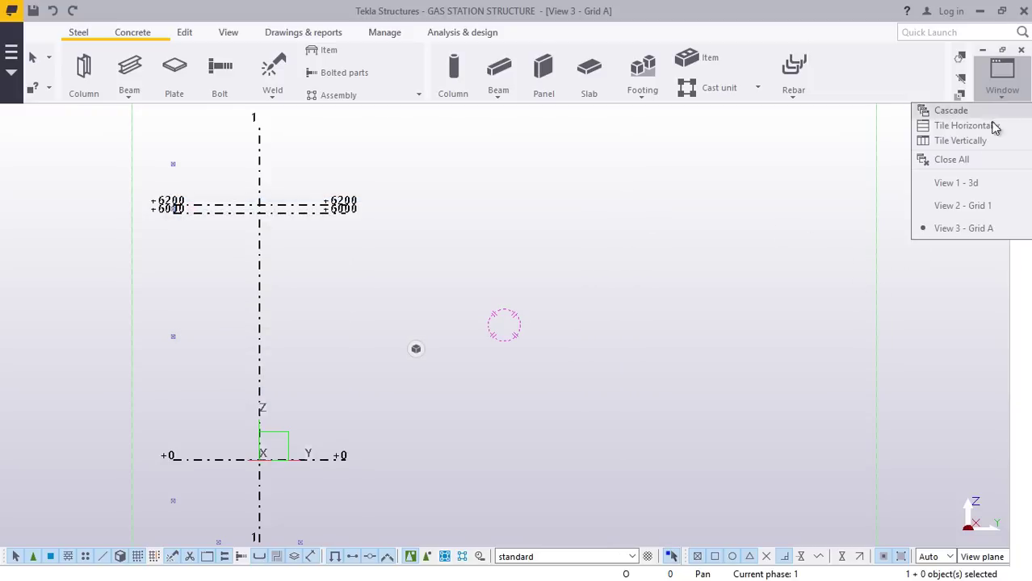
{"action": "left_click", "coordinate": [973, 183]}
{"action": "scroll", "coordinate": [121, 218], "scroll_direction": "up", "scroll_amount": 4}
{"action": "scroll", "coordinate": [218, 224], "scroll_direction": "down", "scroll_amount": 5}
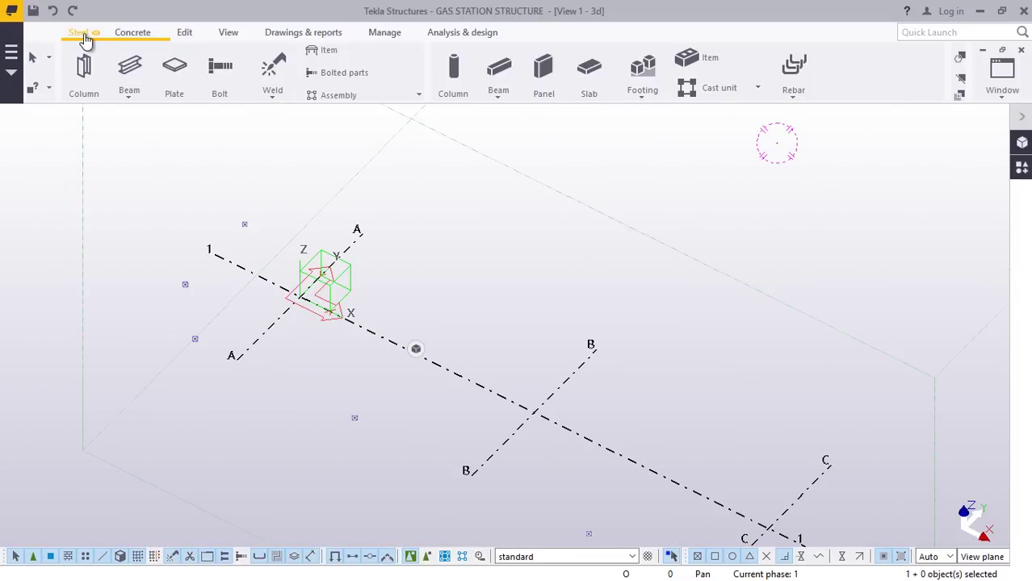
Place one steel column at the intersection of grid lines A and 1 and end the column command.
{"action": "left_click", "coordinate": [85, 79]}
{"action": "scroll", "coordinate": [300, 298], "scroll_direction": "up", "scroll_amount": 4}
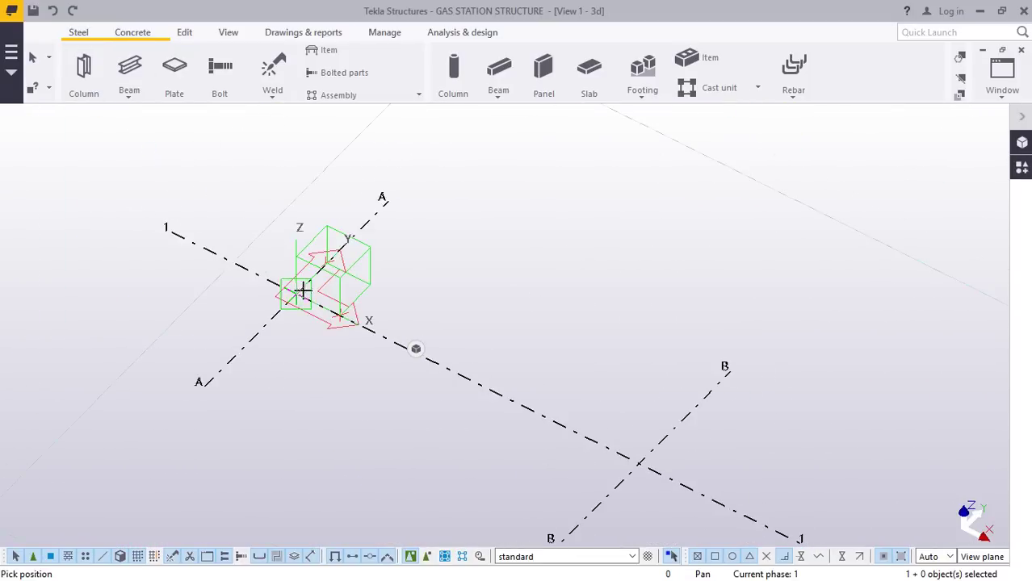
{"action": "left_click", "coordinate": [292, 292]}
{"action": "right_click", "coordinate": [569, 177]}
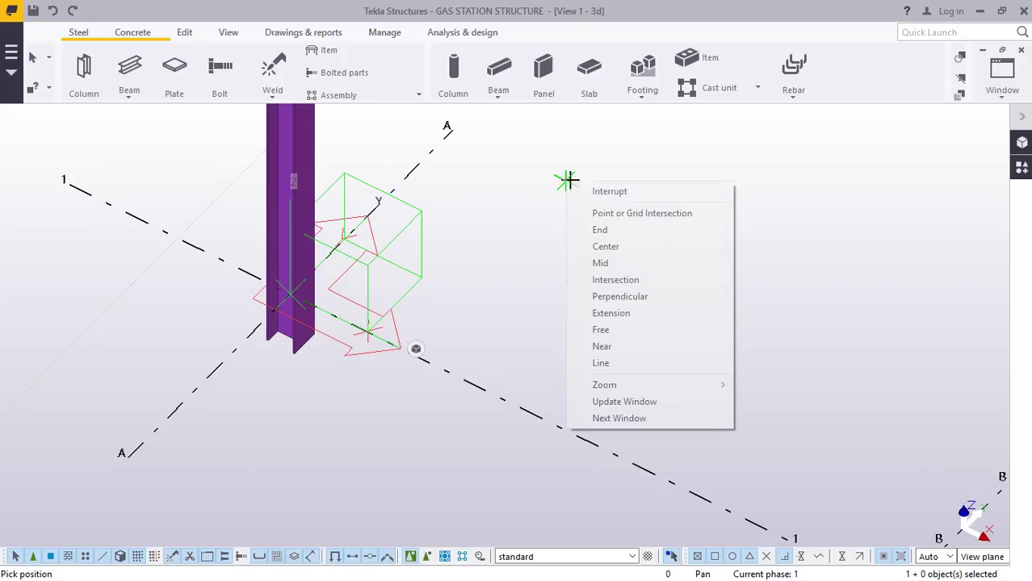
{"action": "left_click", "coordinate": [614, 191]}
Change the column's profile to IPE400 from the European IPE sections and apply it to the column.
{"action": "left_click", "coordinate": [299, 141]}
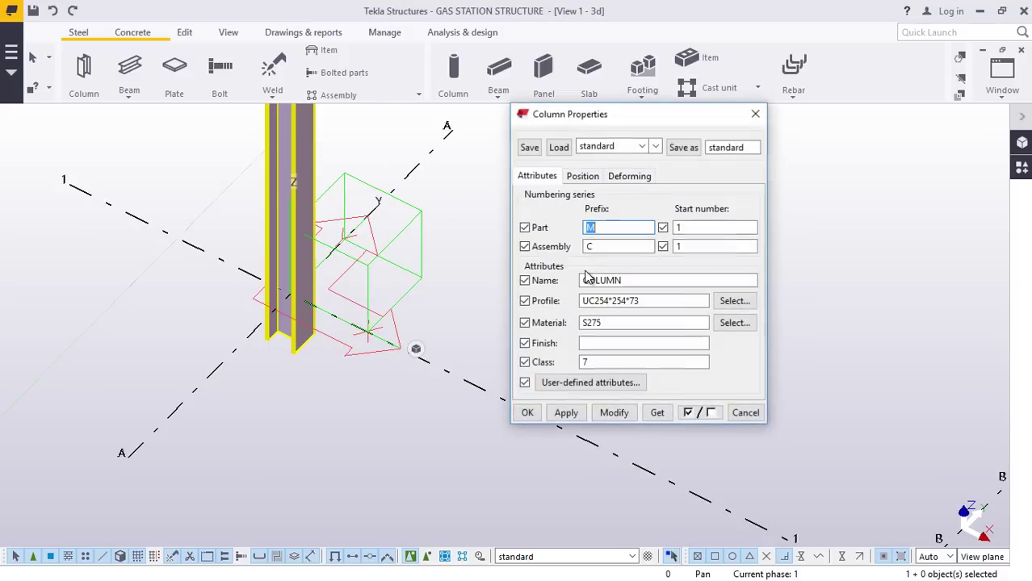
{"action": "left_click", "coordinate": [733, 301]}
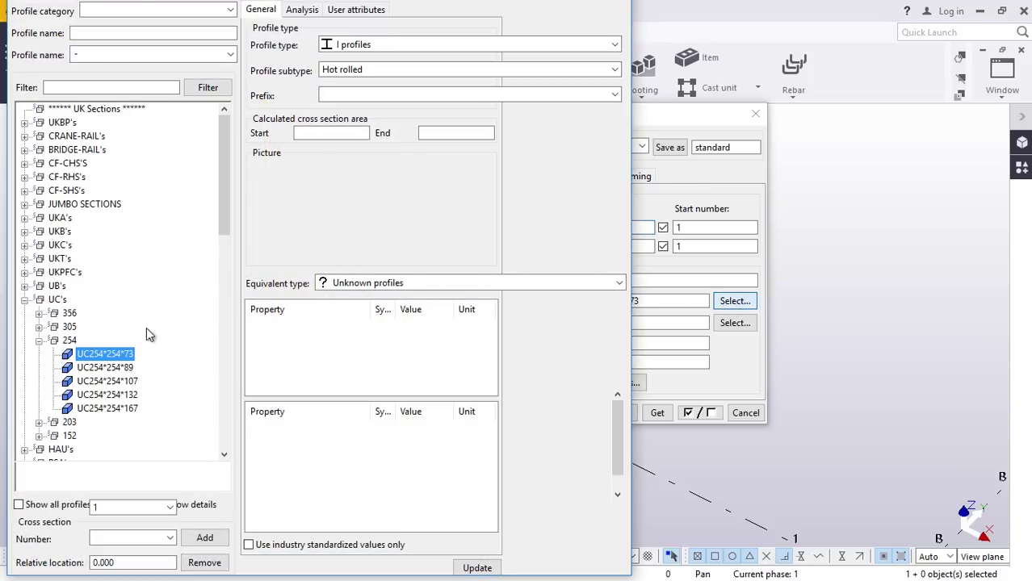
{"action": "scroll", "coordinate": [88, 358], "scroll_direction": "down", "scroll_amount": 5}
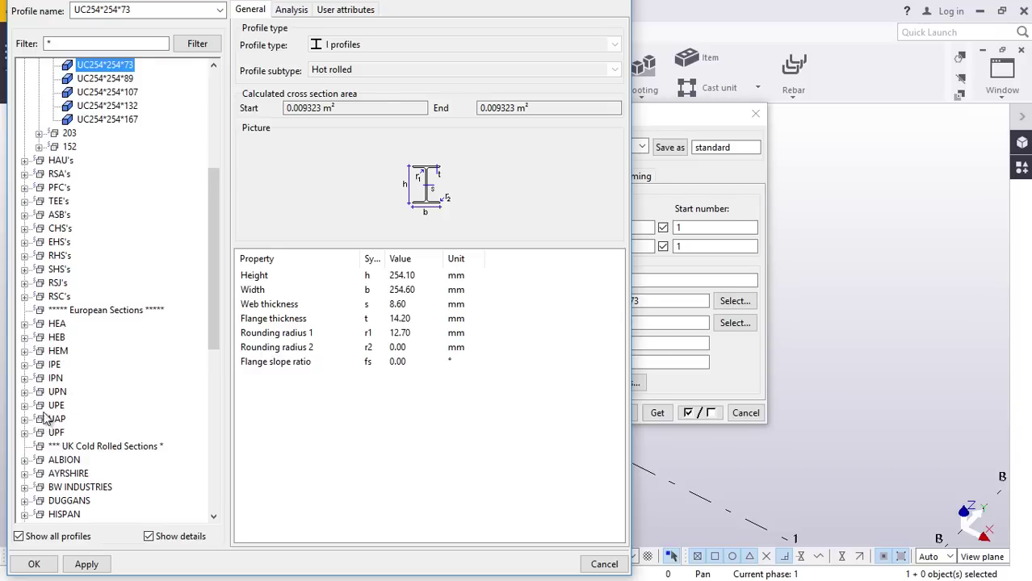
{"action": "left_click", "coordinate": [25, 364]}
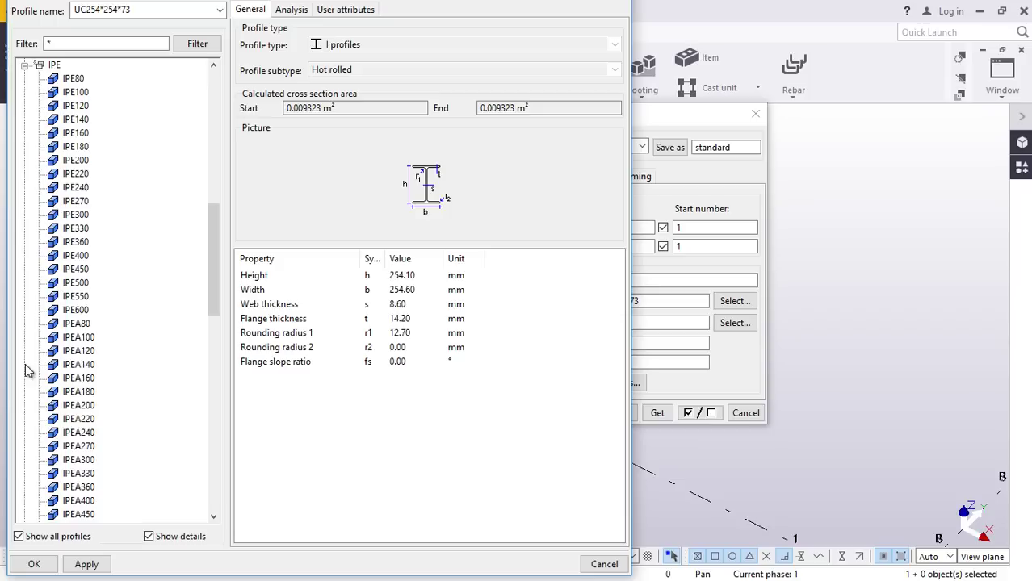
{"action": "left_click", "coordinate": [81, 256]}
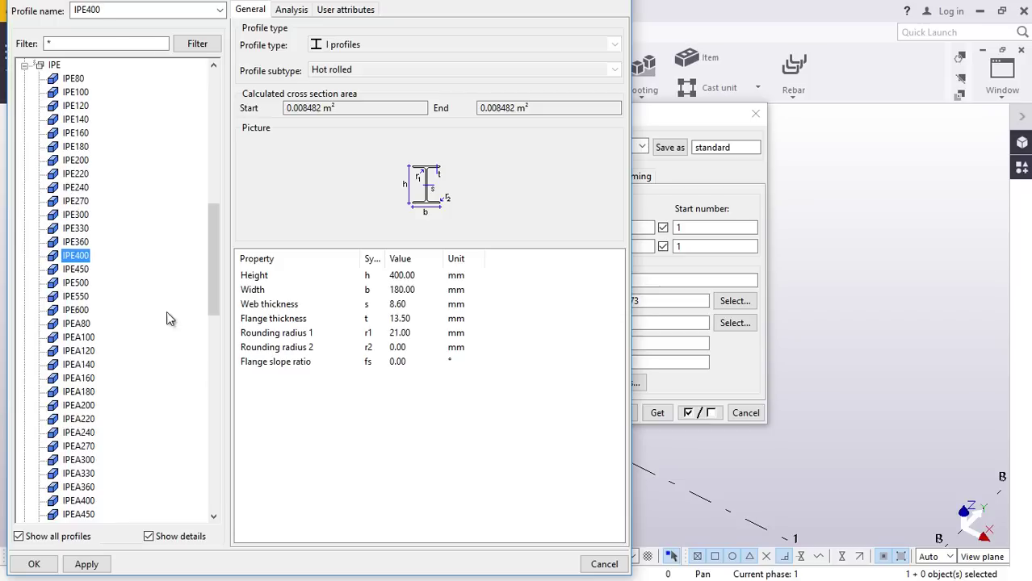
{"action": "left_click", "coordinate": [83, 562]}
{"action": "left_click", "coordinate": [34, 564]}
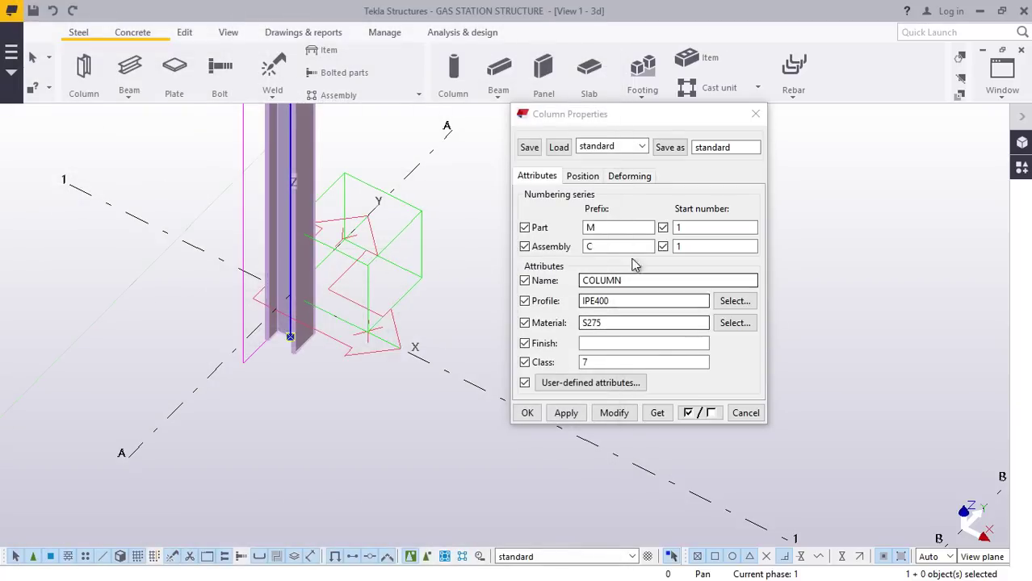
{"action": "left_click", "coordinate": [616, 415]}
{"action": "scroll", "coordinate": [335, 346], "scroll_direction": "up", "scroll_amount": 5}
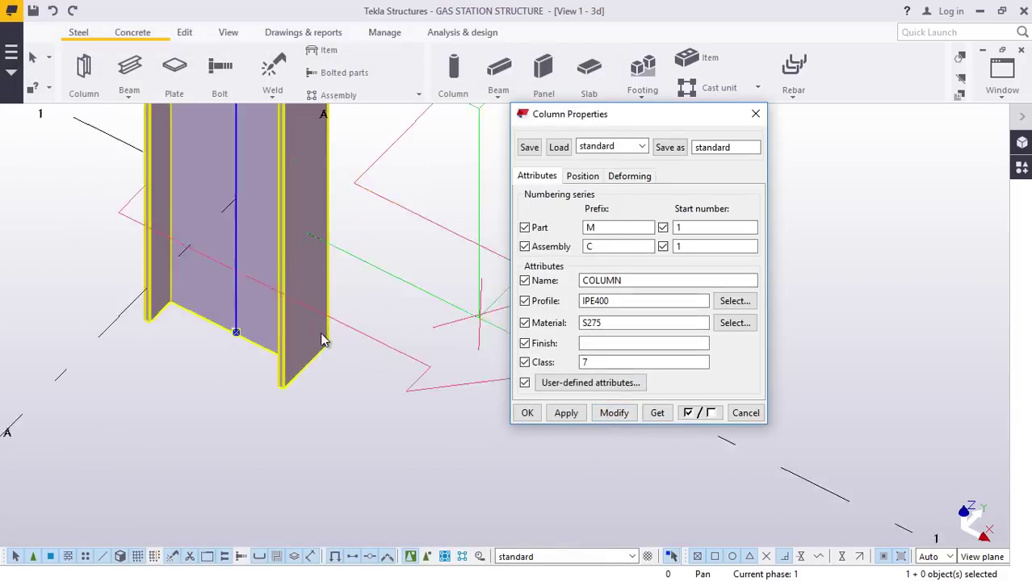
Set the column's top level to 6000 and its bottom level to 0, apply the change and close its properties.
{"action": "left_click", "coordinate": [582, 176]}
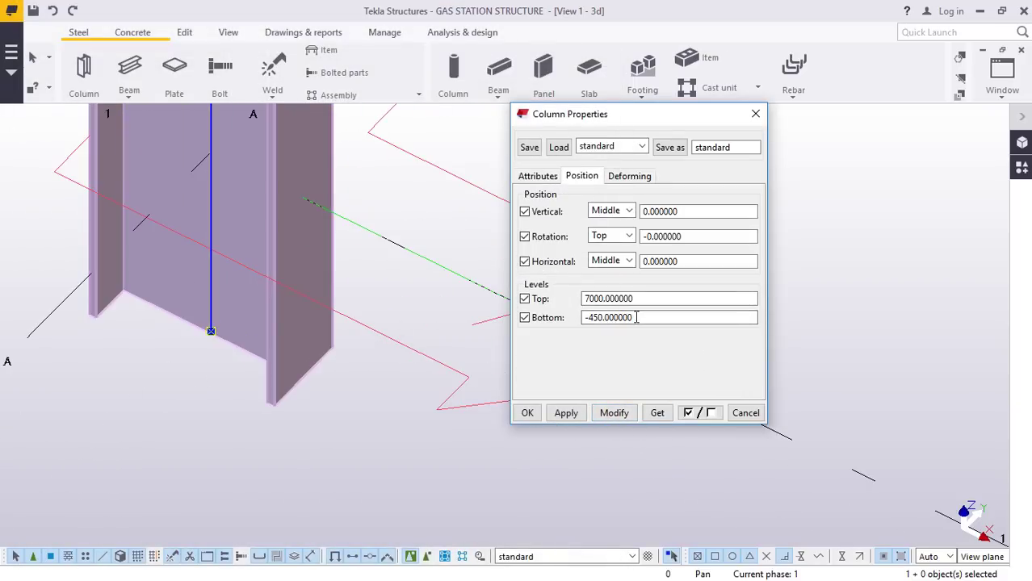
{"action": "left_click_drag", "start_coordinate": [636, 320], "coordinate": [559, 330]}
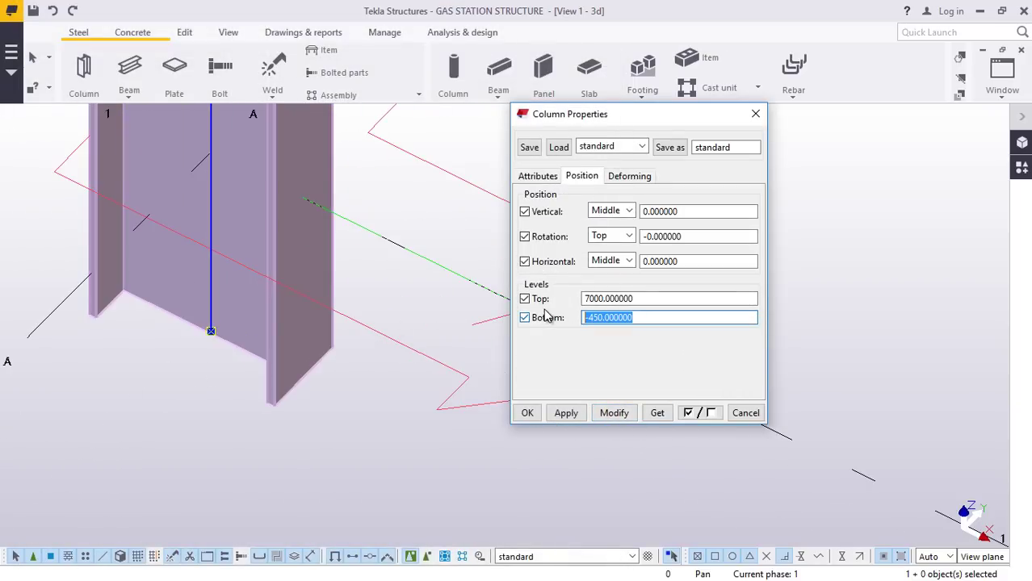
{"action": "type", "text": "0"}
{"action": "left_click_drag", "start_coordinate": [637, 298], "coordinate": [537, 301]}
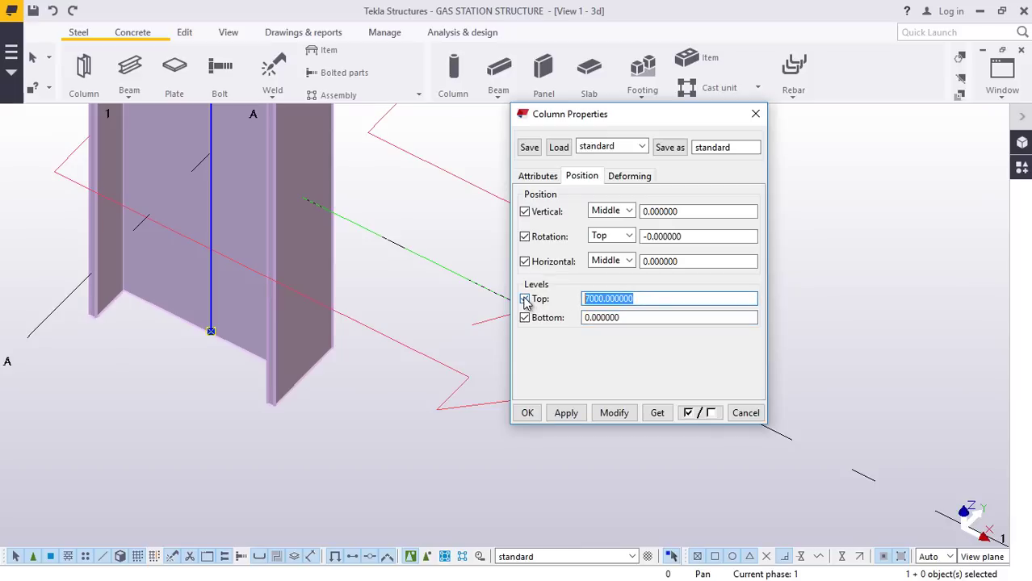
{"action": "type", "text": "600"}
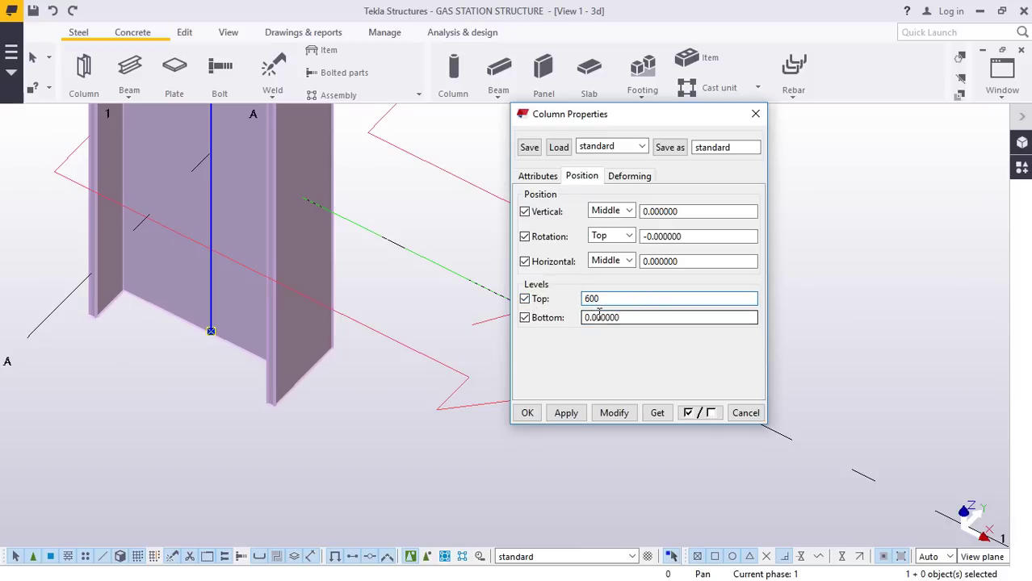
{"action": "type", "text": "0"}
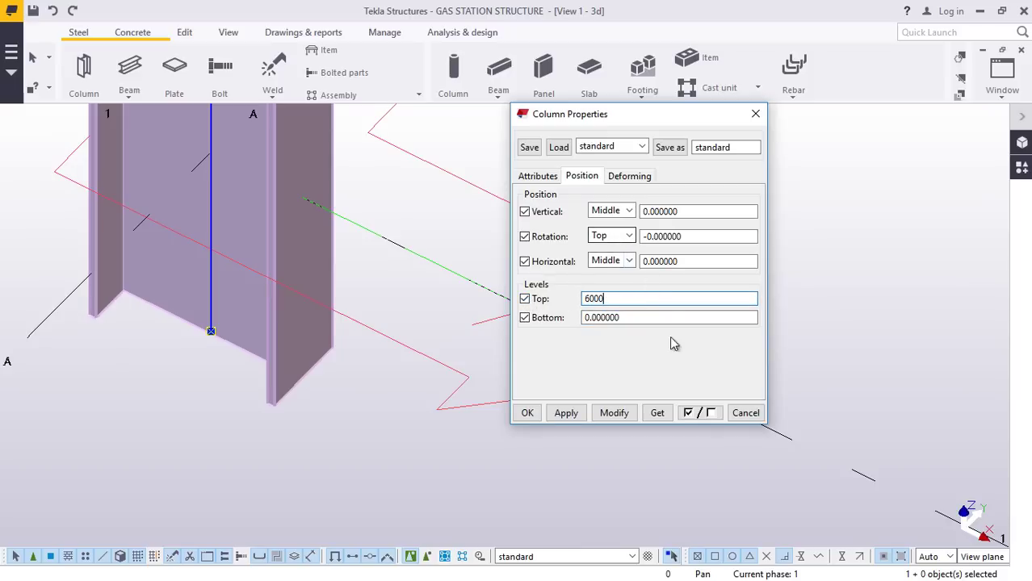
{"action": "left_click", "coordinate": [611, 415]}
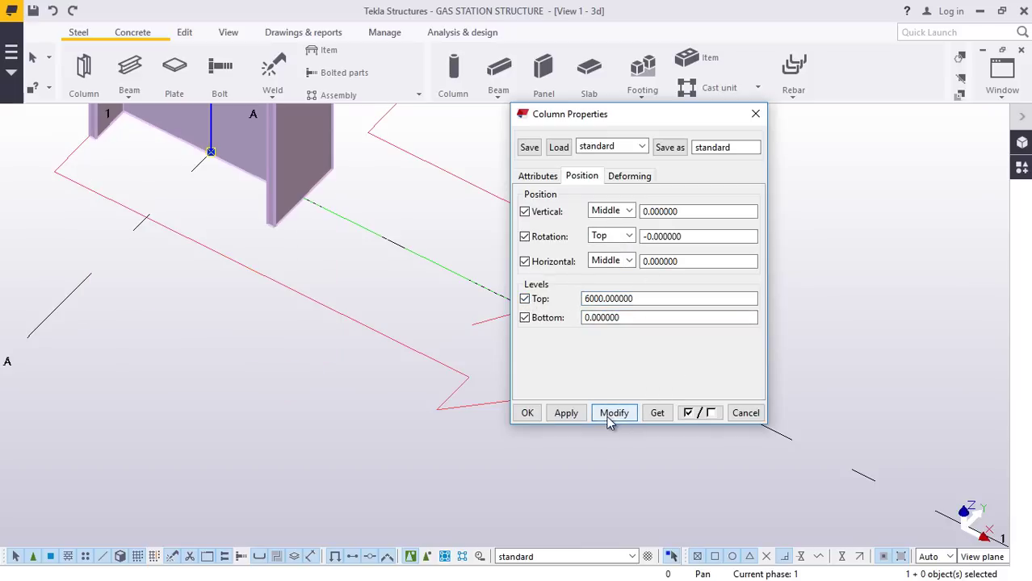
{"action": "left_click", "coordinate": [527, 413]}
Change the column's rotation in its position properties so its web runs along grid line A, and close the properties.
{"action": "scroll", "coordinate": [421, 409], "scroll_direction": "down", "scroll_amount": 8}
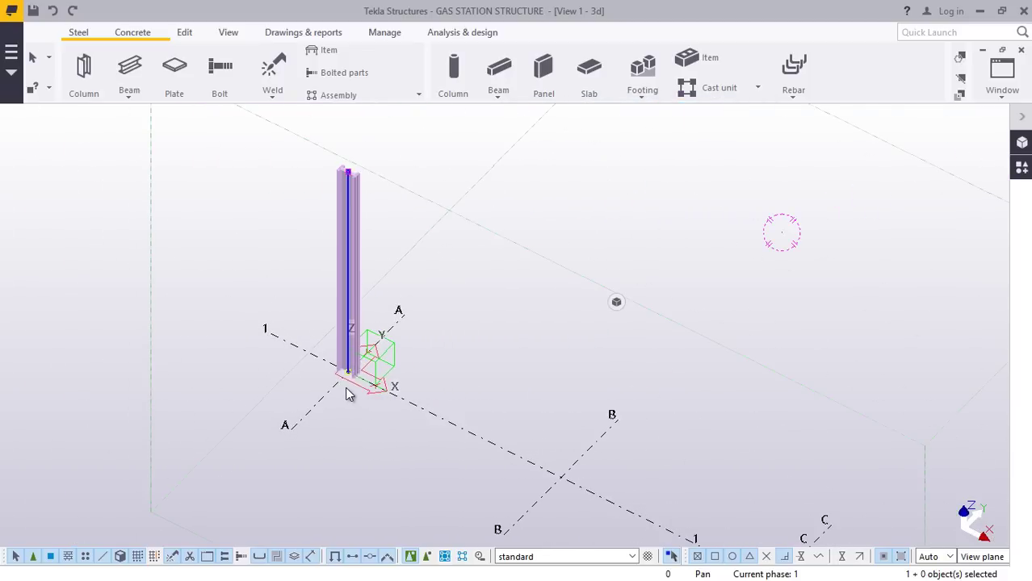
{"action": "scroll", "coordinate": [361, 287], "scroll_direction": "up", "scroll_amount": 4}
{"action": "left_click", "coordinate": [348, 288]}
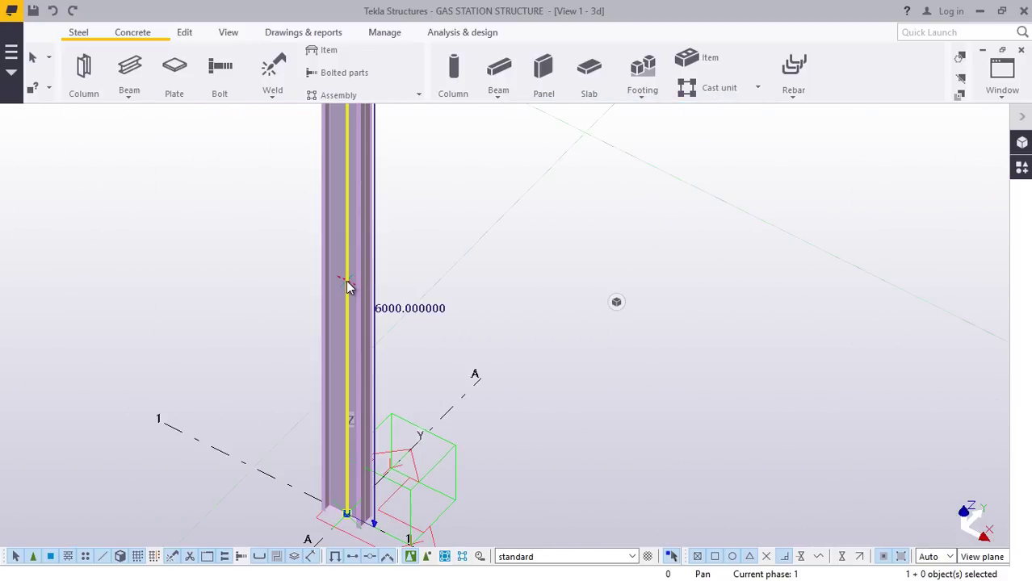
{"action": "left_click", "coordinate": [430, 173]}
{"action": "scroll", "coordinate": [378, 279], "scroll_direction": "down", "scroll_amount": 4}
{"action": "scroll", "coordinate": [379, 195], "scroll_direction": "up", "scroll_amount": 2}
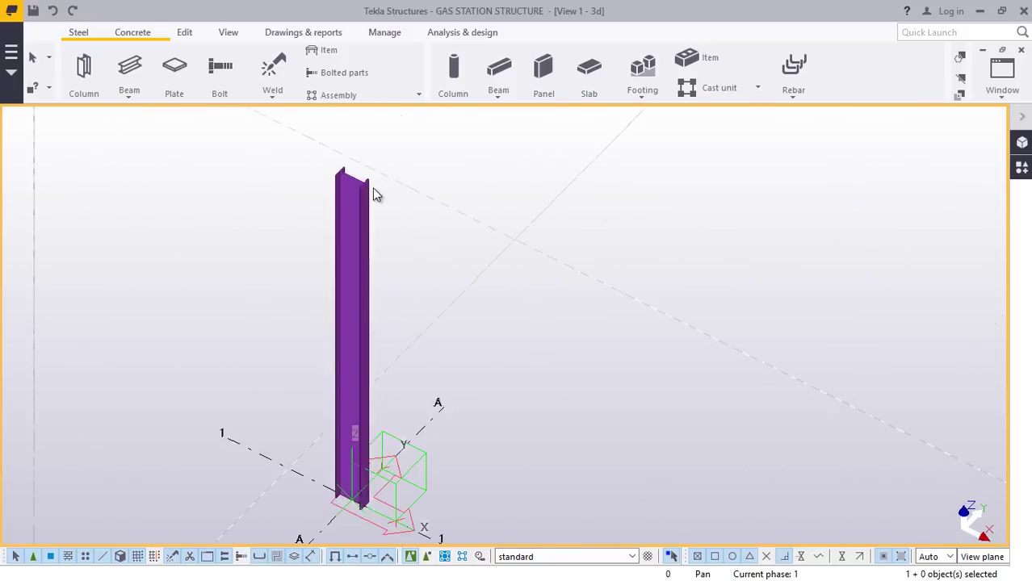
{"action": "scroll", "coordinate": [374, 194], "scroll_direction": "up", "scroll_amount": 3}
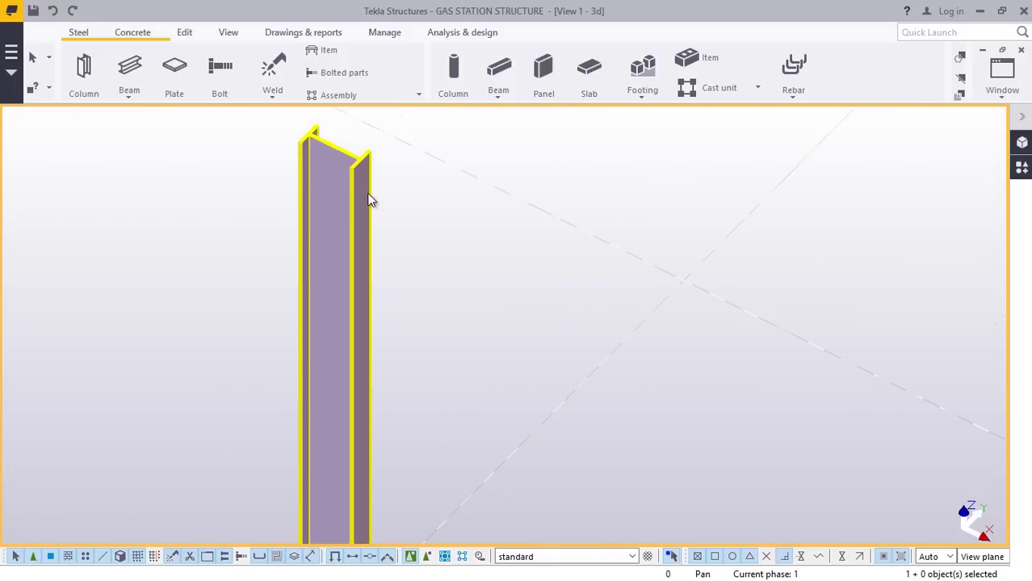
{"action": "double_click", "coordinate": [365, 194]}
{"action": "left_click", "coordinate": [581, 176]}
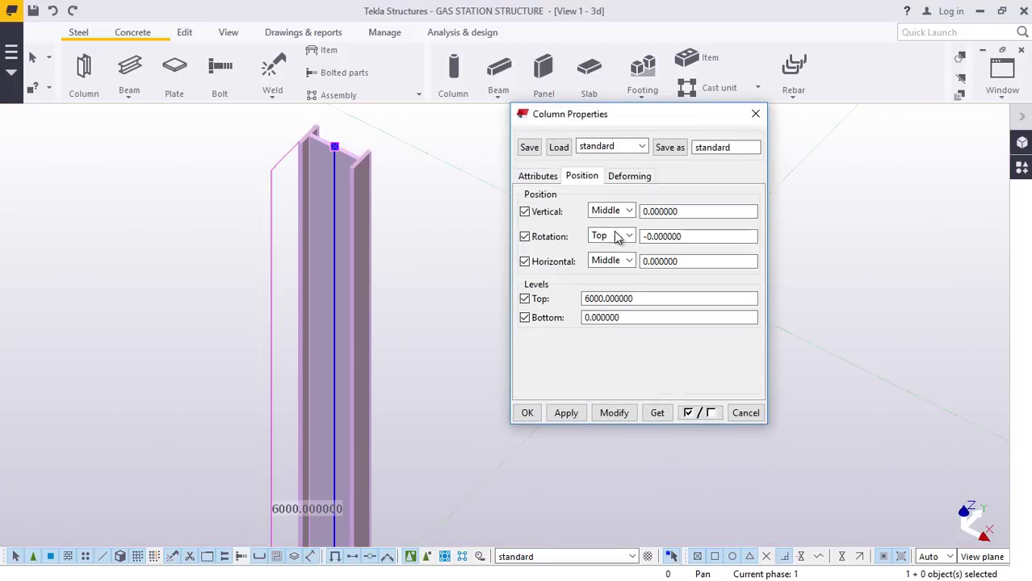
{"action": "left_click", "coordinate": [617, 412]}
{"action": "left_click", "coordinate": [527, 412]}
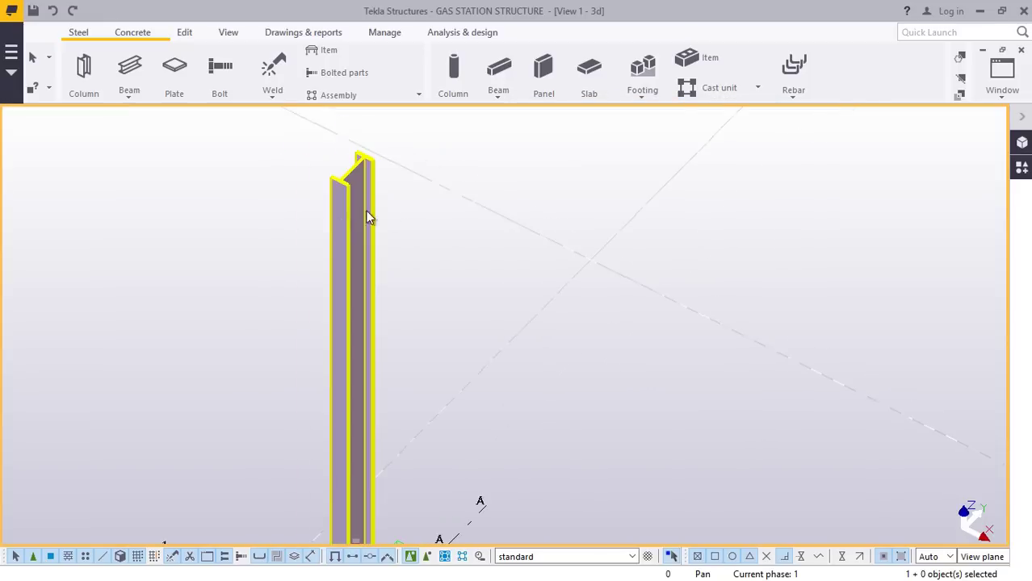
Copy the column from grid line A to grid line C along grid line 1 and end the copy command.
{"action": "scroll", "coordinate": [366, 216], "scroll_direction": "down", "scroll_amount": 5}
{"action": "scroll", "coordinate": [350, 242], "scroll_direction": "up", "scroll_amount": 2}
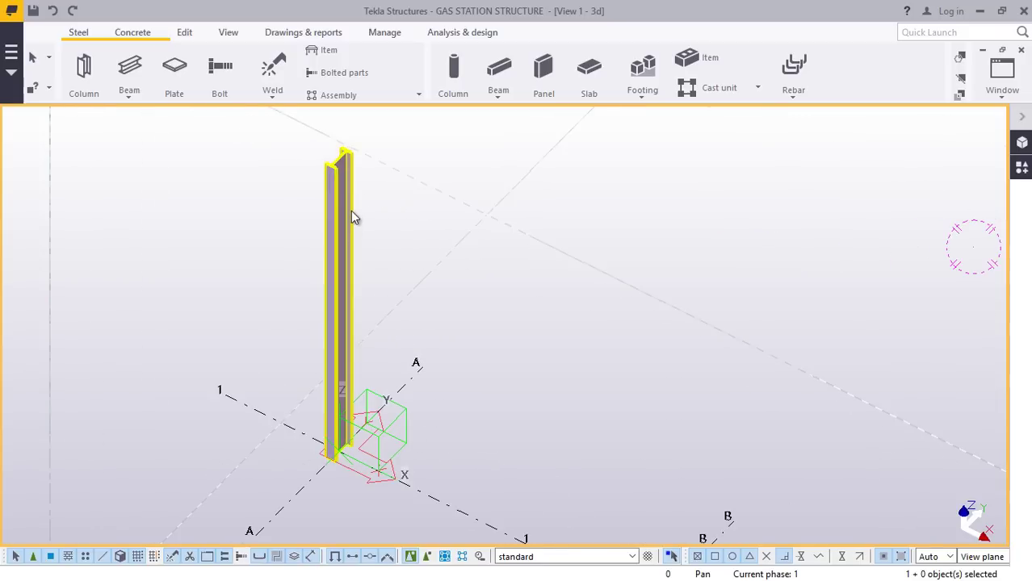
{"action": "right_click", "coordinate": [405, 196]}
{"action": "left_click", "coordinate": [440, 261]}
{"action": "scroll", "coordinate": [438, 256], "scroll_direction": "down", "scroll_amount": 3}
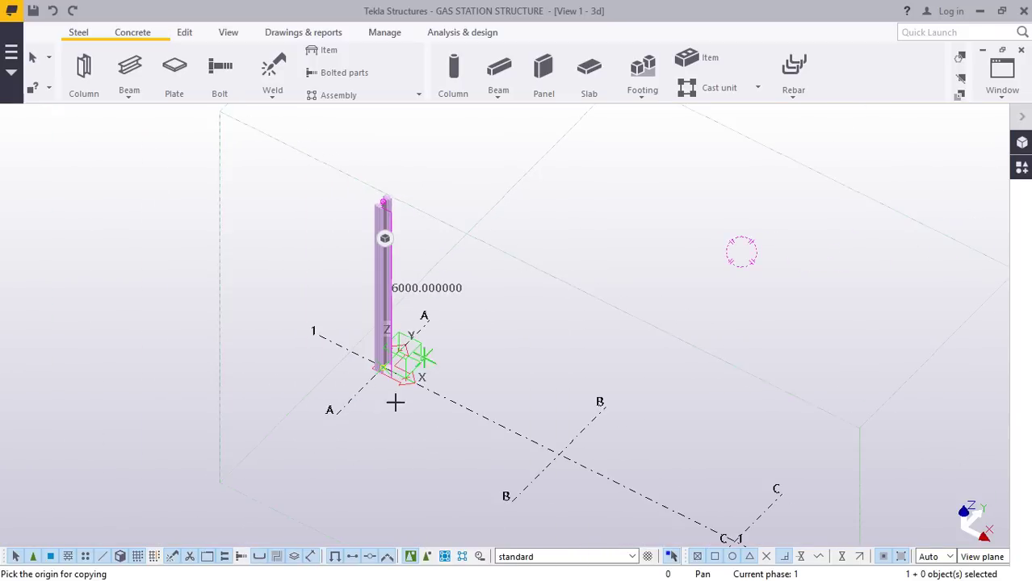
{"action": "scroll", "coordinate": [337, 420], "scroll_direction": "up", "scroll_amount": 2}
{"action": "left_click", "coordinate": [331, 409]}
{"action": "scroll", "coordinate": [285, 270], "scroll_direction": "down", "scroll_amount": 3}
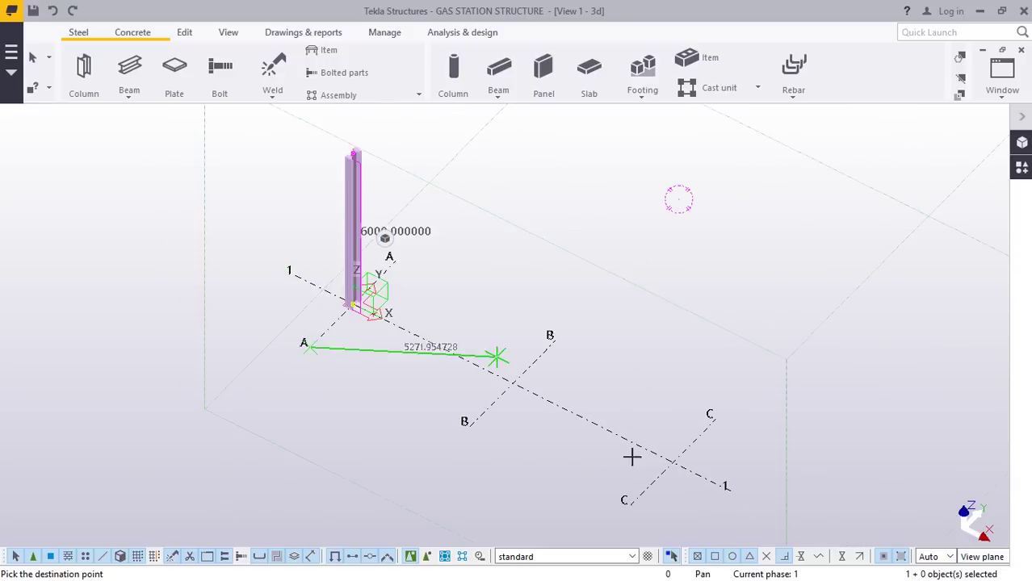
{"action": "left_click", "coordinate": [628, 504]}
{"action": "right_click", "coordinate": [658, 260]}
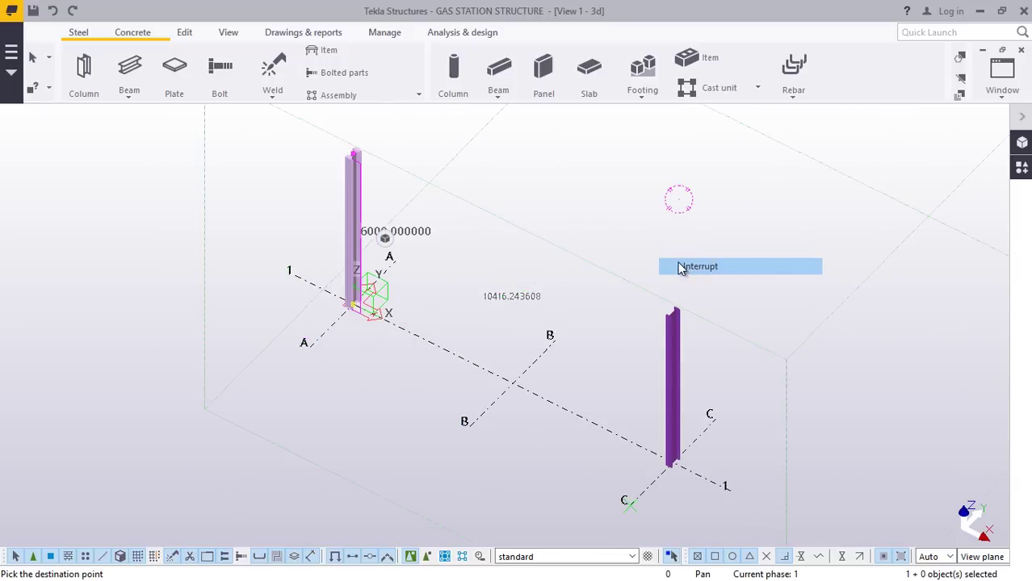
{"action": "left_click", "coordinate": [682, 267]}
Switch from the 3d view to the Grid A view, focused on the top of the column at +6000.
{"action": "scroll", "coordinate": [350, 143], "scroll_direction": "up", "scroll_amount": 4}
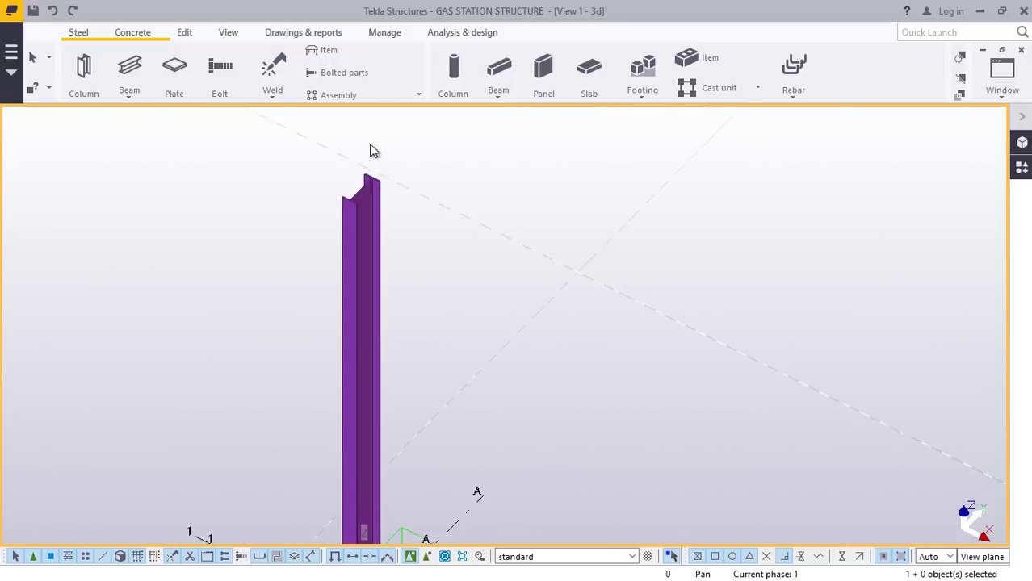
{"action": "scroll", "coordinate": [392, 327], "scroll_direction": "down", "scroll_amount": 2}
{"action": "scroll", "coordinate": [392, 265], "scroll_direction": "down", "scroll_amount": 2}
{"action": "scroll", "coordinate": [380, 299], "scroll_direction": "up", "scroll_amount": 5}
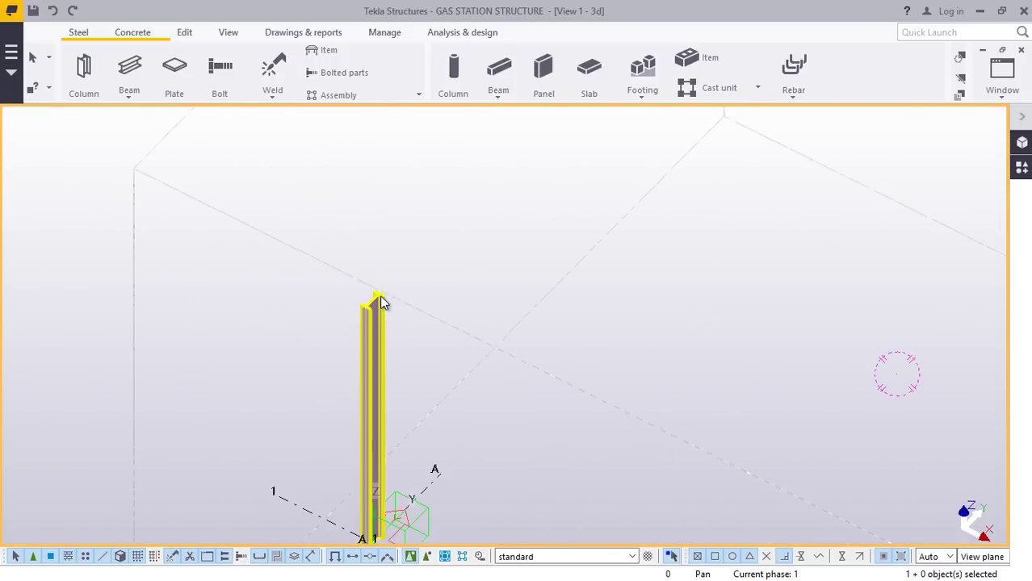
{"action": "scroll", "coordinate": [386, 297], "scroll_direction": "down", "scroll_amount": 3}
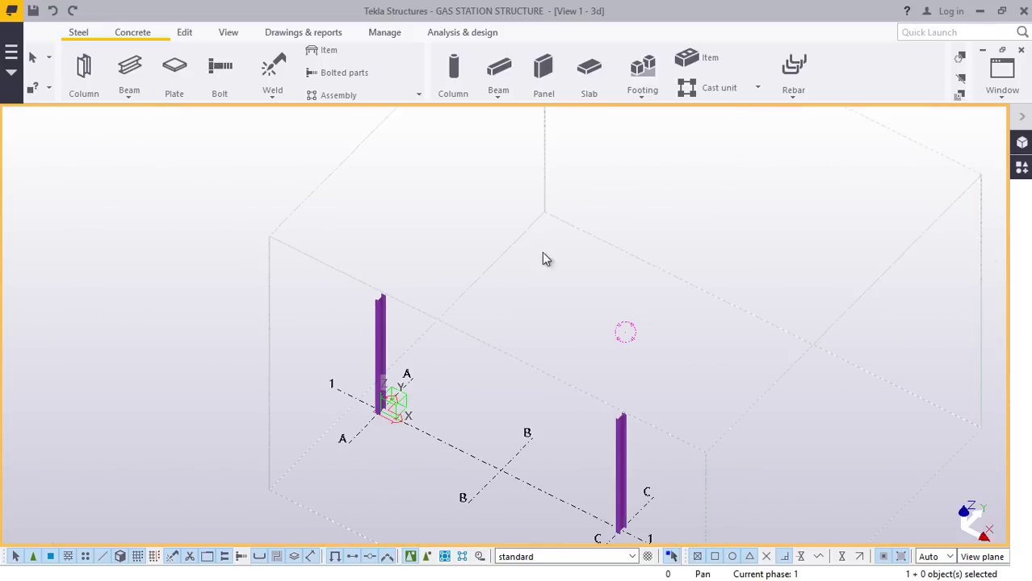
{"action": "scroll", "coordinate": [453, 256], "scroll_direction": "up", "scroll_amount": 2}
{"action": "left_click", "coordinate": [1002, 95]}
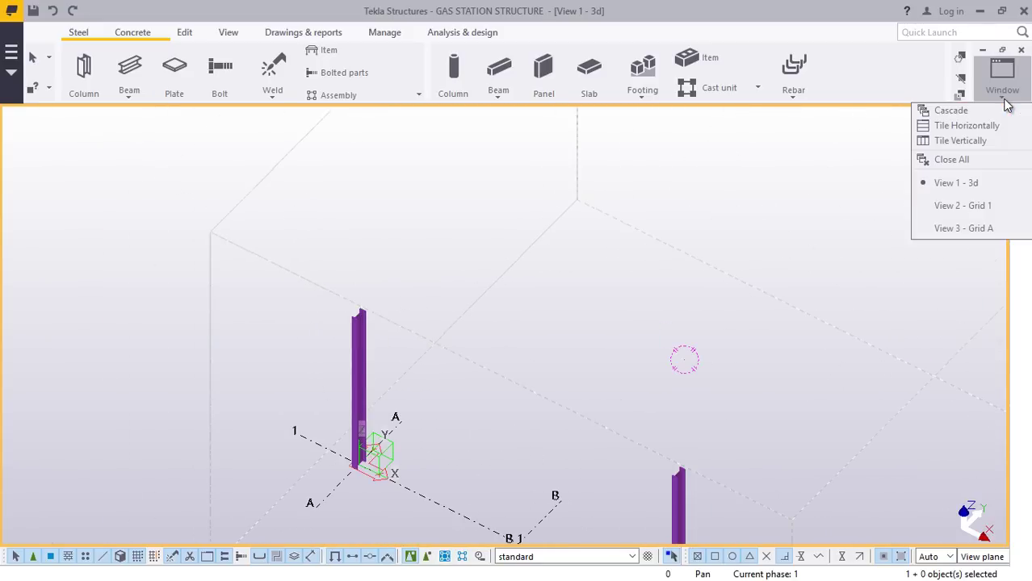
{"action": "left_click", "coordinate": [977, 229]}
{"action": "scroll", "coordinate": [331, 260], "scroll_direction": "up", "scroll_amount": 9}
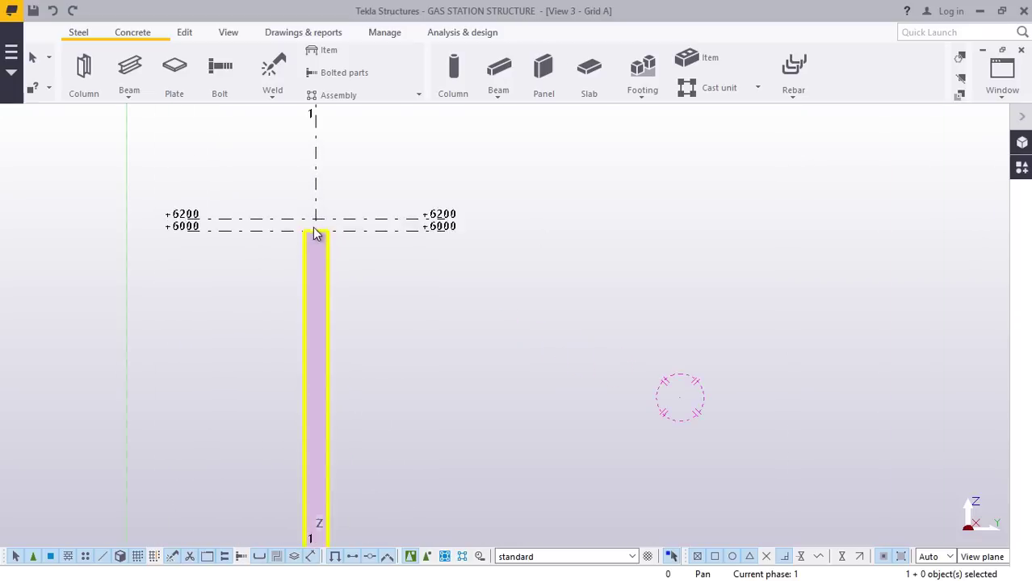
{"action": "scroll", "coordinate": [331, 248], "scroll_direction": "up", "scroll_amount": 1}
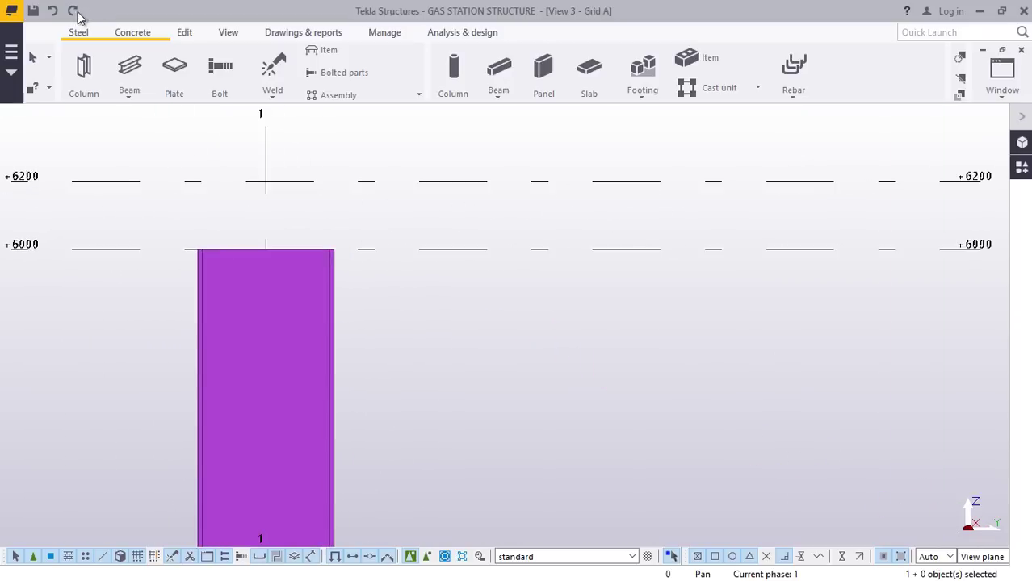
Place a 5000 mm steel beam from the column's top corner at +6000, sloping up through the end of the +6200 level line.
{"action": "left_click", "coordinate": [127, 100]}
{"action": "left_click", "coordinate": [146, 122]}
{"action": "scroll", "coordinate": [497, 281], "scroll_direction": "down", "scroll_amount": 3}
{"action": "scroll", "coordinate": [414, 266], "scroll_direction": "up", "scroll_amount": 6}
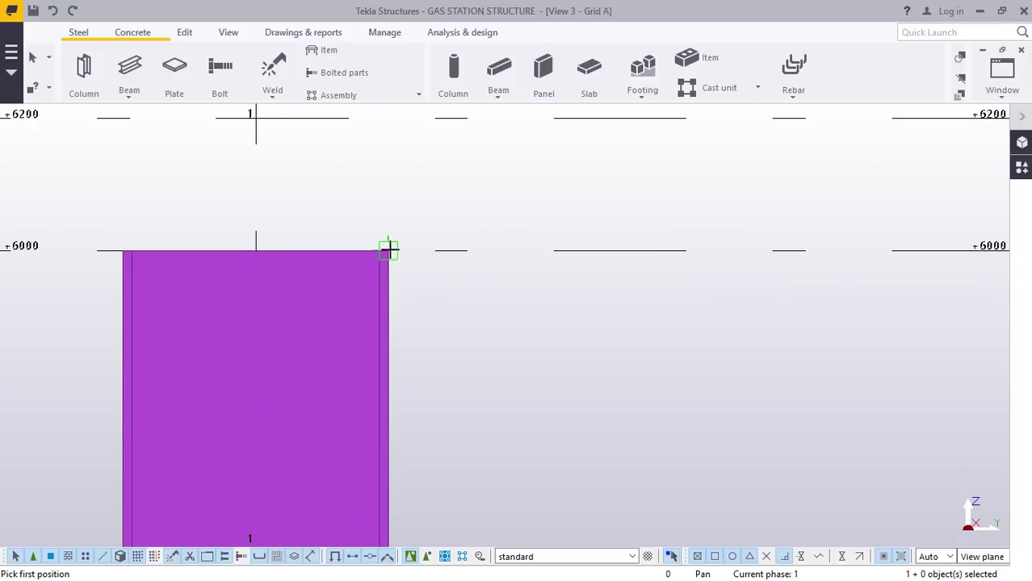
{"action": "left_click", "coordinate": [389, 250]}
{"action": "scroll", "coordinate": [382, 278], "scroll_direction": "down", "scroll_amount": 5}
{"action": "scroll", "coordinate": [694, 313], "scroll_direction": "up", "scroll_amount": 2}
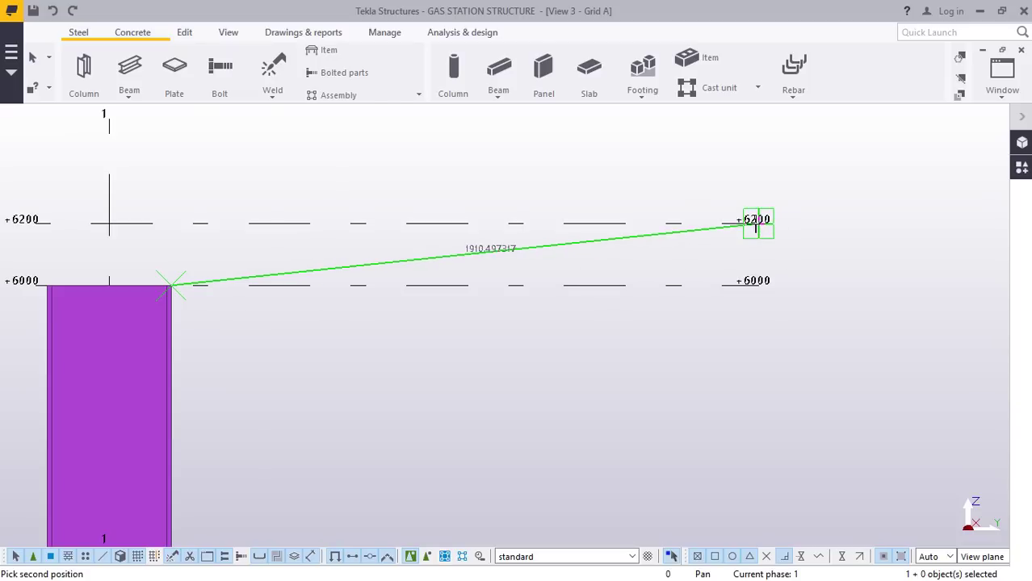
{"action": "type", "text": "5000"}
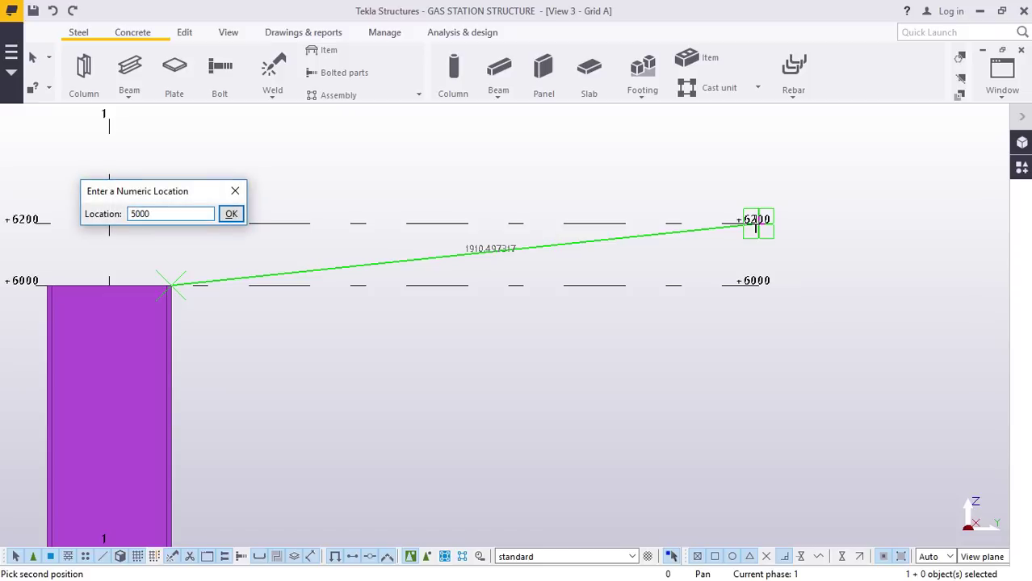
{"action": "key", "text": "Return"}
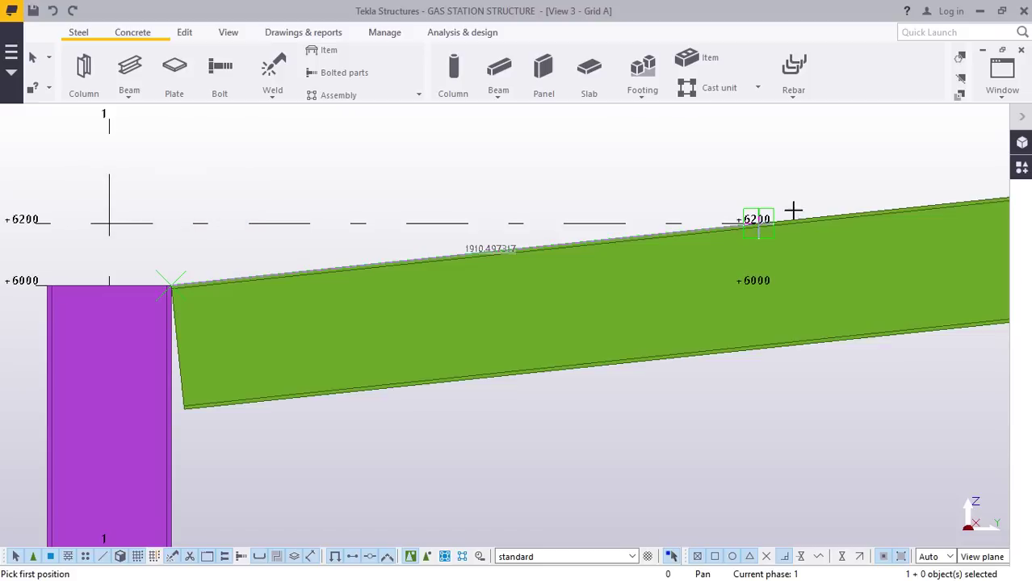
{"action": "right_click", "coordinate": [524, 169]}
{"action": "left_click", "coordinate": [557, 175]}
{"action": "scroll", "coordinate": [263, 352], "scroll_direction": "down", "scroll_amount": 5}
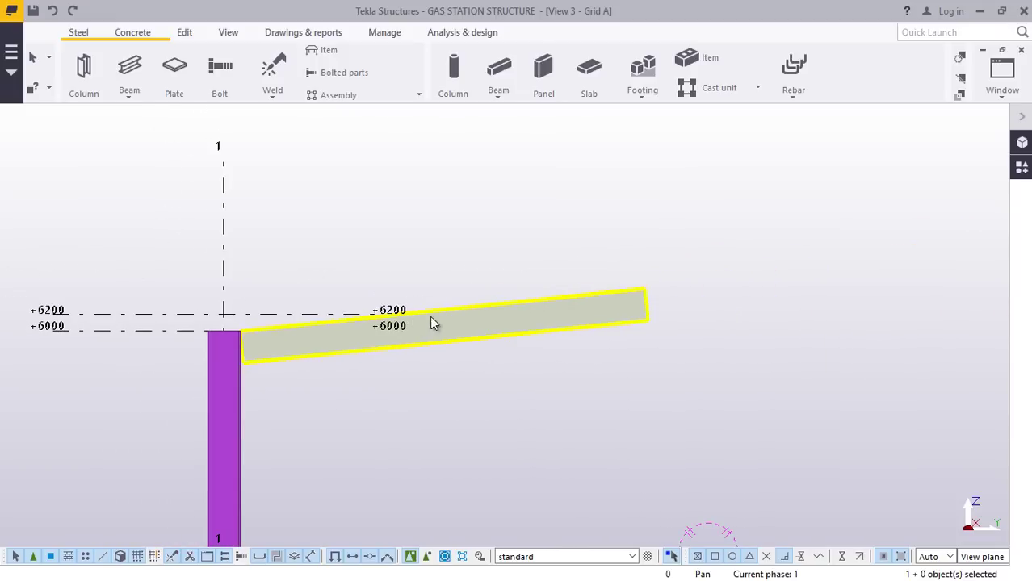
Change the sloping beam's profile to IPE270 from the European IPE sections, apply the modification and close its properties.
{"action": "double_click", "coordinate": [491, 326]}
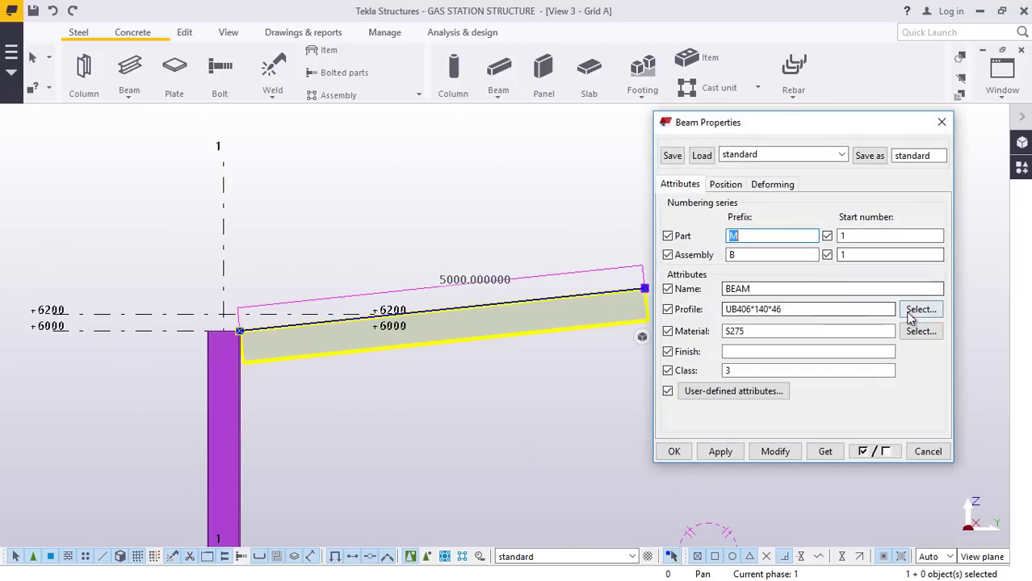
{"action": "left_click", "coordinate": [919, 311]}
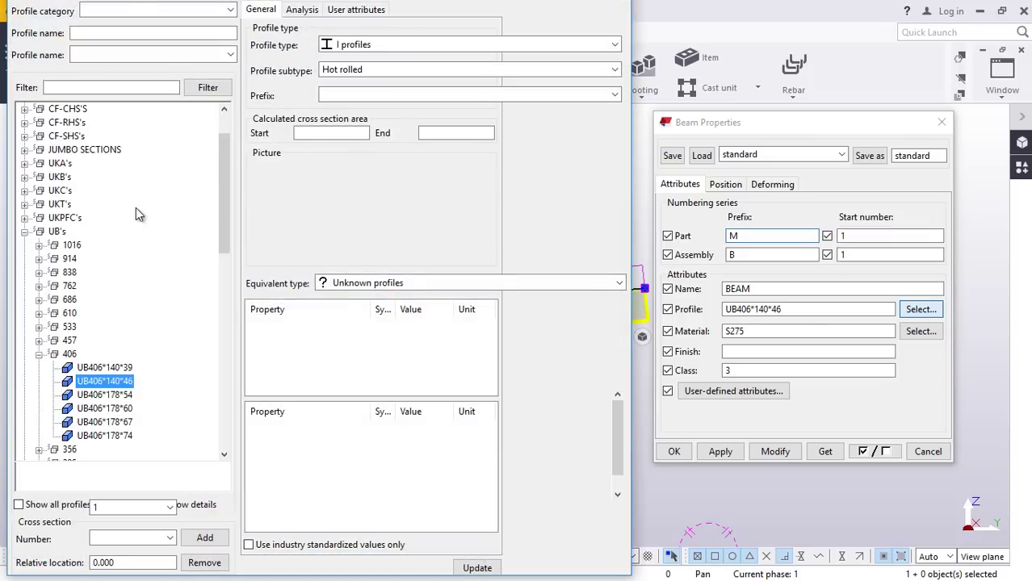
{"action": "scroll", "coordinate": [50, 413], "scroll_direction": "down", "scroll_amount": 2}
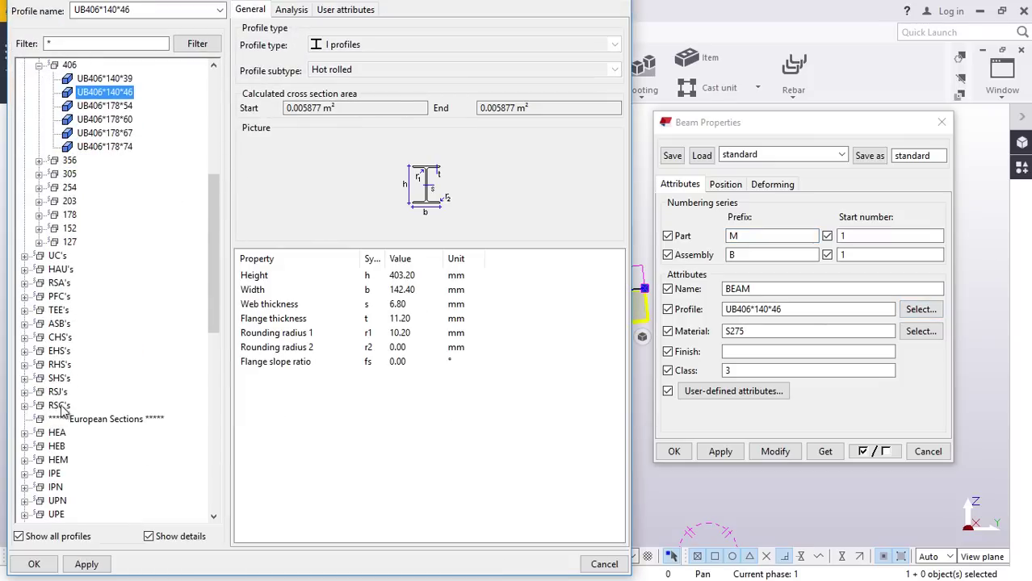
{"action": "scroll", "coordinate": [50, 373], "scroll_direction": "down", "scroll_amount": 2}
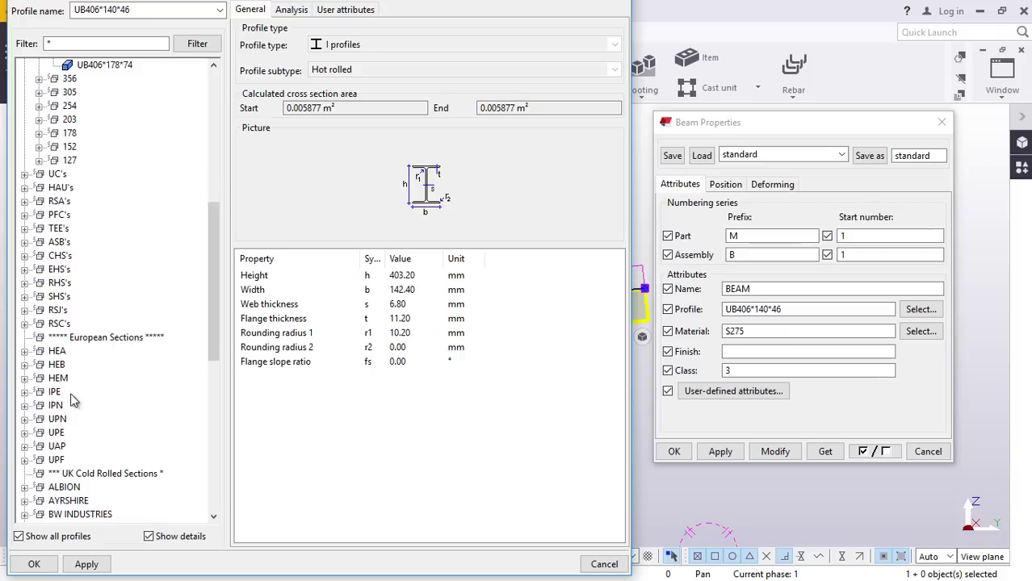
{"action": "left_click", "coordinate": [25, 392]}
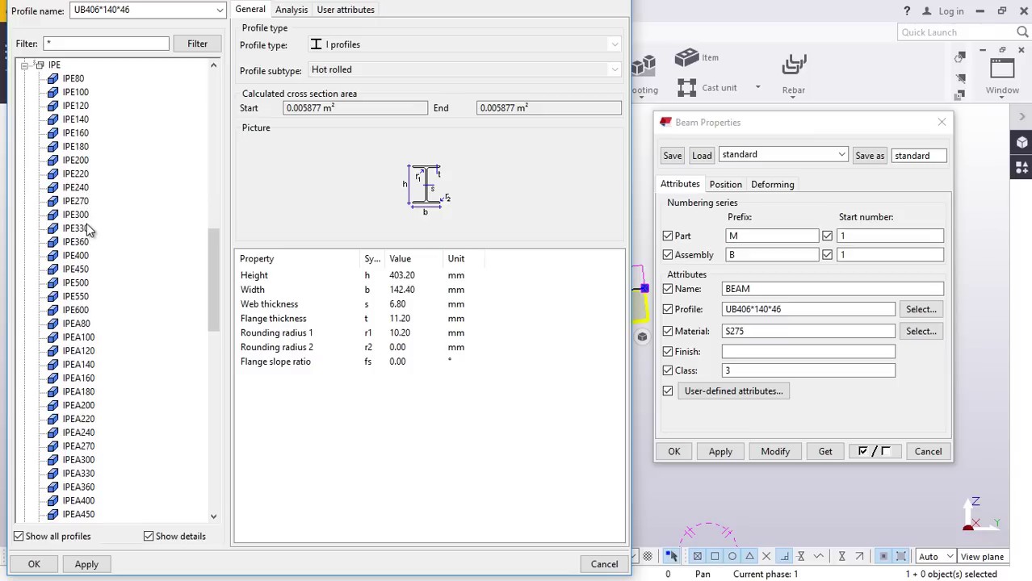
{"action": "left_click", "coordinate": [49, 568]}
{"action": "left_click", "coordinate": [777, 451]}
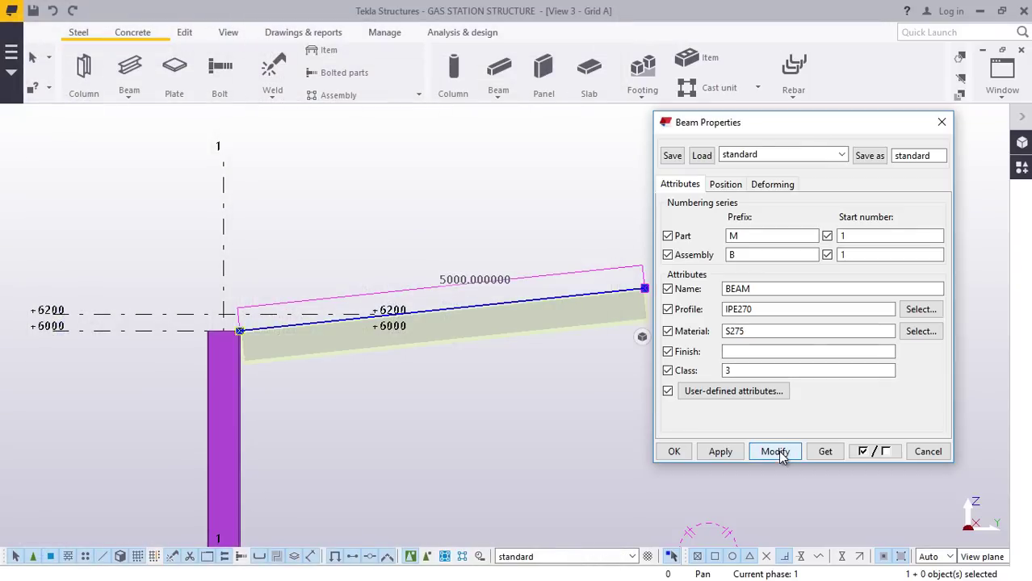
{"action": "left_click", "coordinate": [671, 451]}
{"action": "scroll", "coordinate": [264, 343], "scroll_direction": "up", "scroll_amount": 3}
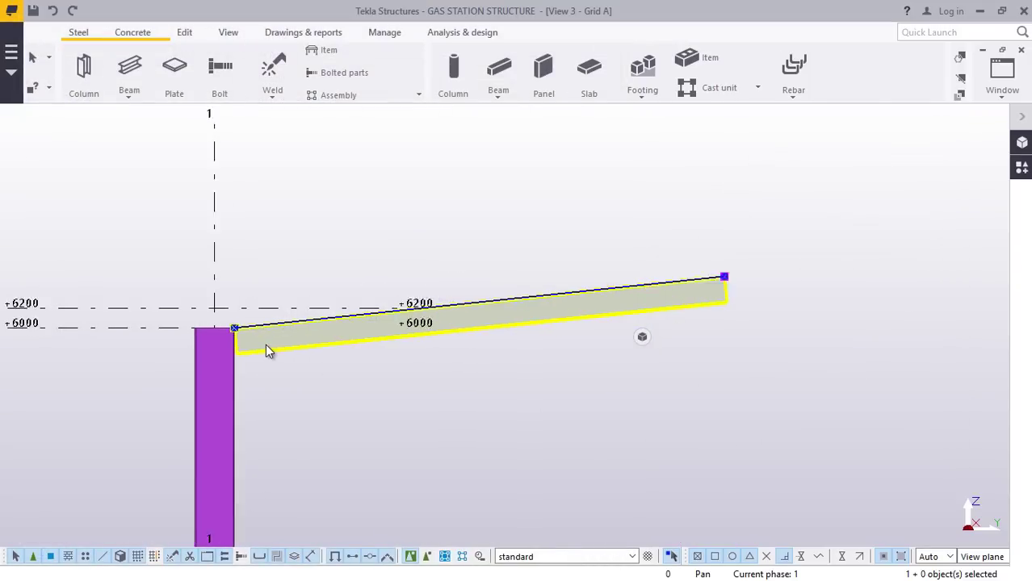
Mirror-copy the sloping beam to the other side of the column about grid line 1, and end the mirror command.
{"action": "scroll", "coordinate": [345, 371], "scroll_direction": "down", "scroll_amount": 3}
{"action": "scroll", "coordinate": [561, 352], "scroll_direction": "down", "scroll_amount": 1}
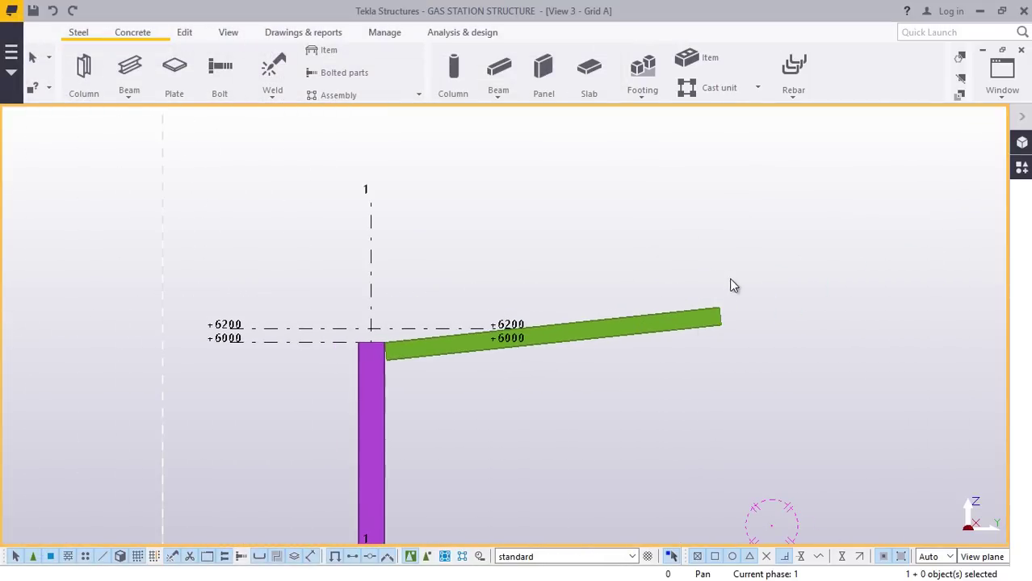
{"action": "left_click_drag", "start_coordinate": [724, 273], "coordinate": [597, 387]}
{"action": "right_click", "coordinate": [575, 390]}
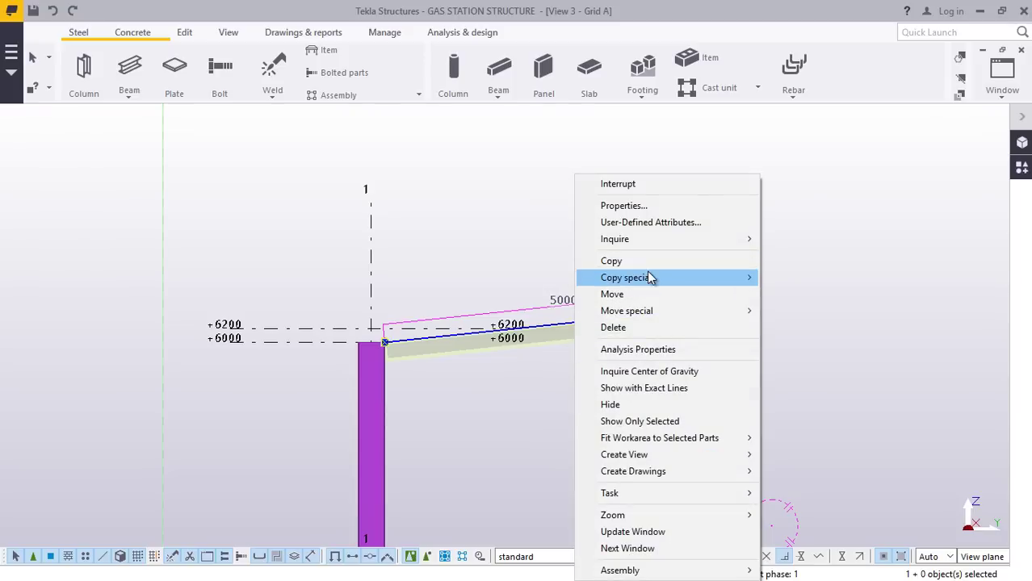
{"action": "mouse_move", "coordinate": [679, 277]}
{"action": "left_click", "coordinate": [796, 310]}
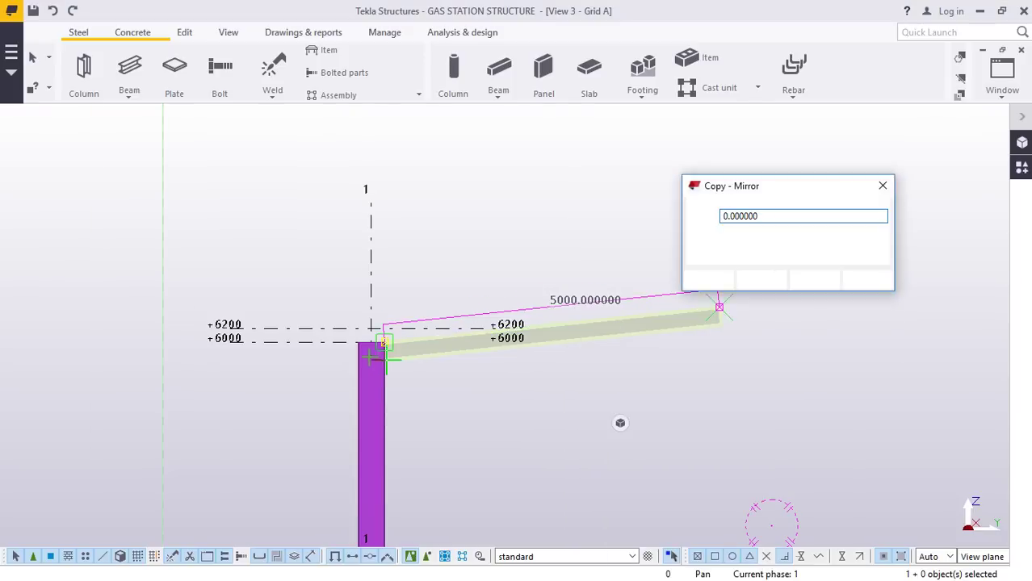
{"action": "scroll", "coordinate": [364, 343], "scroll_direction": "up", "scroll_amount": 8}
{"action": "left_click", "coordinate": [360, 143]}
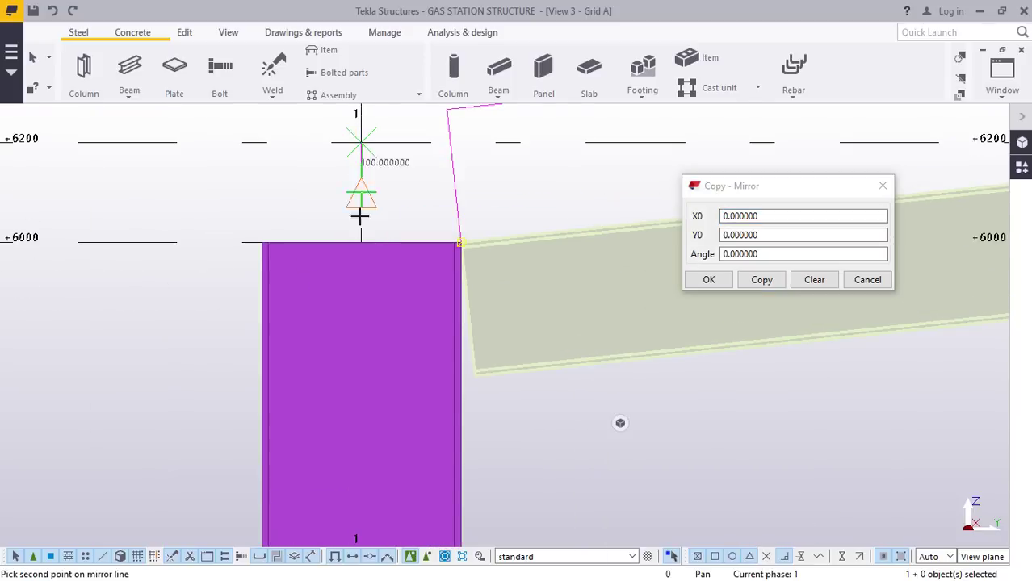
{"action": "left_click", "coordinate": [762, 280]}
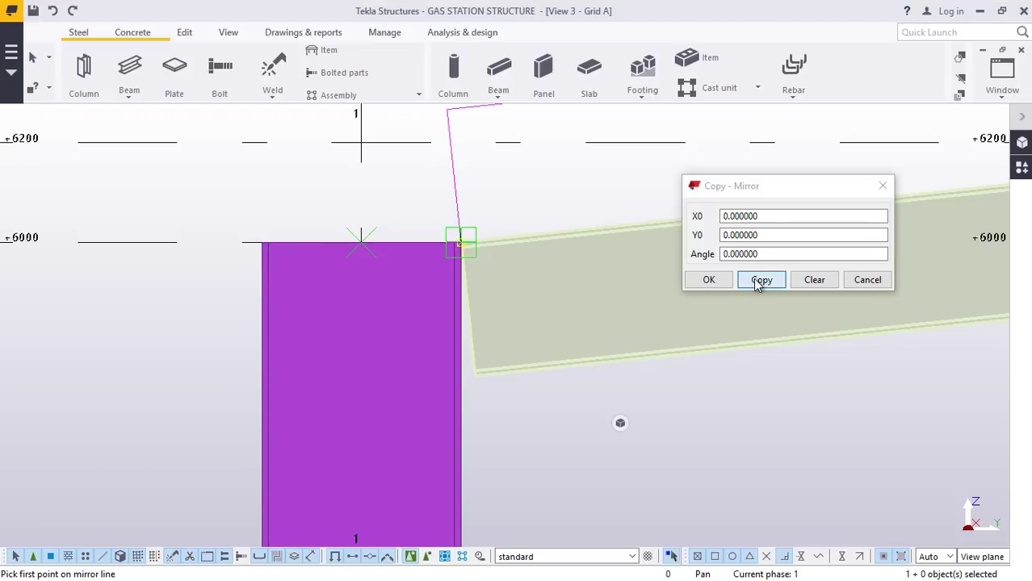
{"action": "left_click", "coordinate": [473, 320]}
{"action": "scroll", "coordinate": [505, 308], "scroll_direction": "down", "scroll_amount": 3}
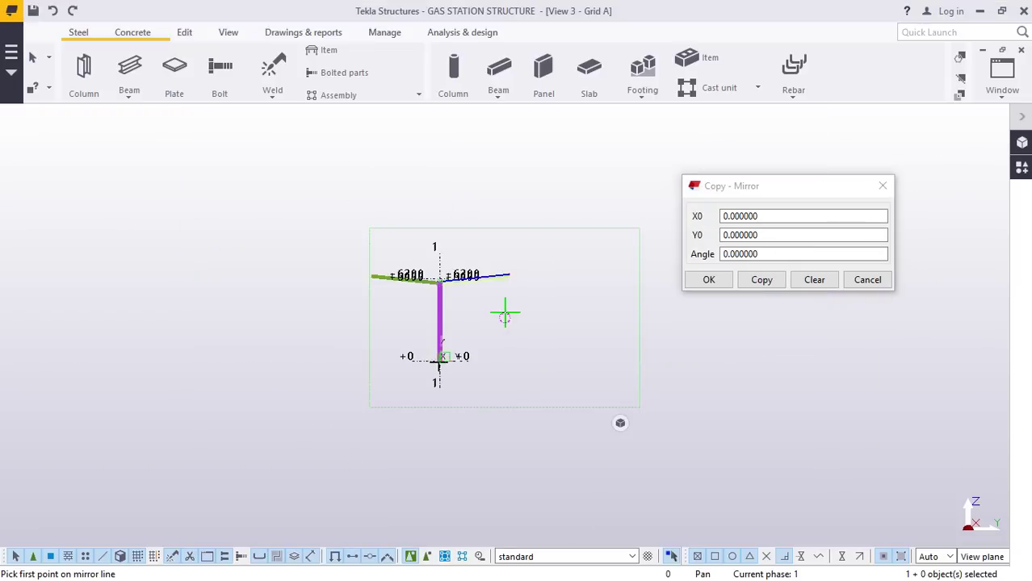
{"action": "right_click", "coordinate": [417, 302]}
{"action": "left_click", "coordinate": [451, 316]}
{"action": "scroll", "coordinate": [478, 318], "scroll_direction": "up", "scroll_amount": 5}
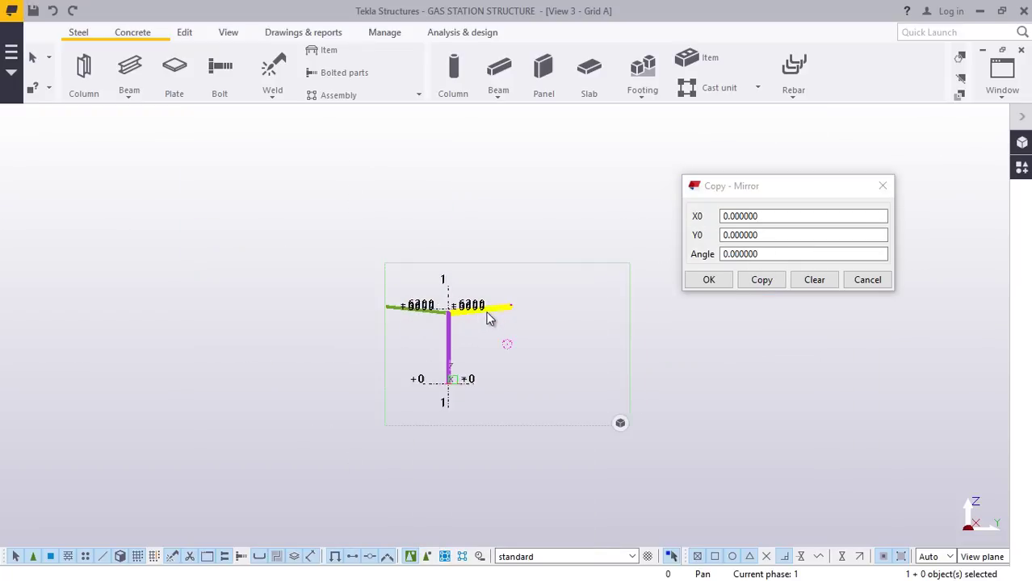
{"action": "left_click", "coordinate": [709, 280]}
{"action": "scroll", "coordinate": [475, 323], "scroll_direction": "up", "scroll_amount": 4}
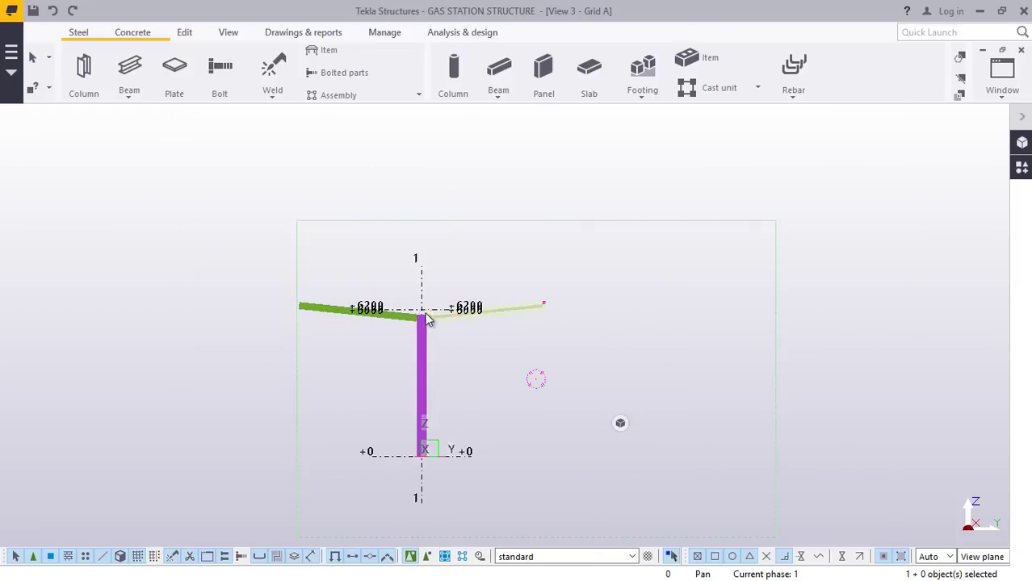
Move both sloping beams 200 mm straight down along the column from the midpoint of its top, and clear the selection.
{"action": "scroll", "coordinate": [422, 315], "scroll_direction": "up", "scroll_amount": 5}
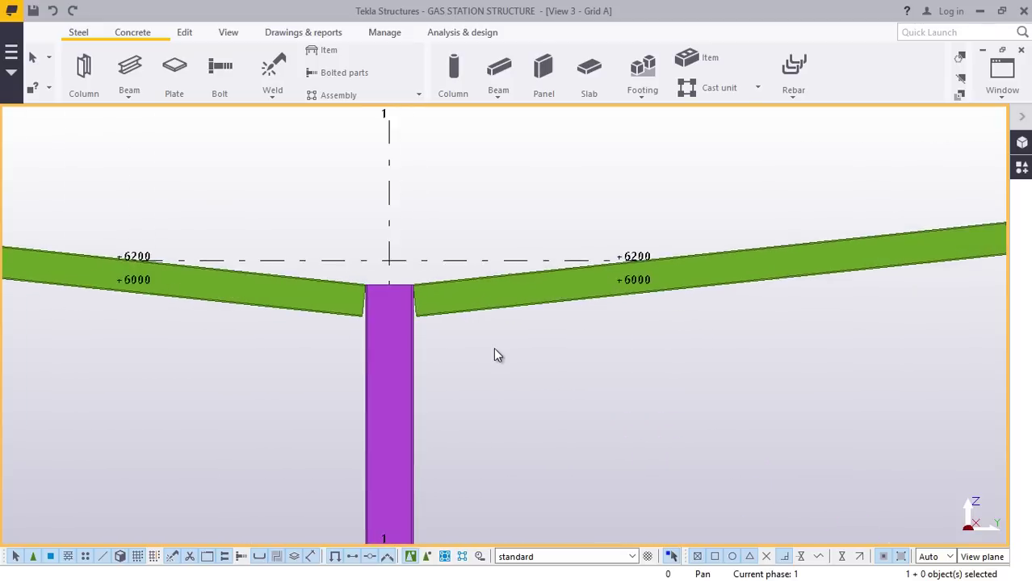
{"action": "scroll", "coordinate": [406, 309], "scroll_direction": "up", "scroll_amount": 2}
{"action": "left_click", "coordinate": [307, 310]}
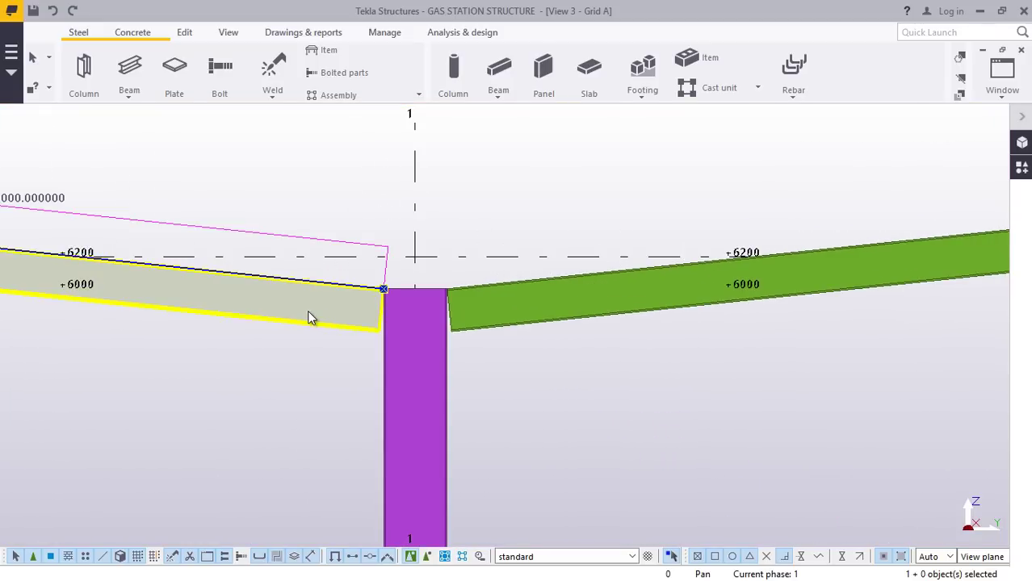
{"action": "left_click", "coordinate": [508, 311], "text": "ctrl"}
{"action": "right_click", "coordinate": [549, 330]}
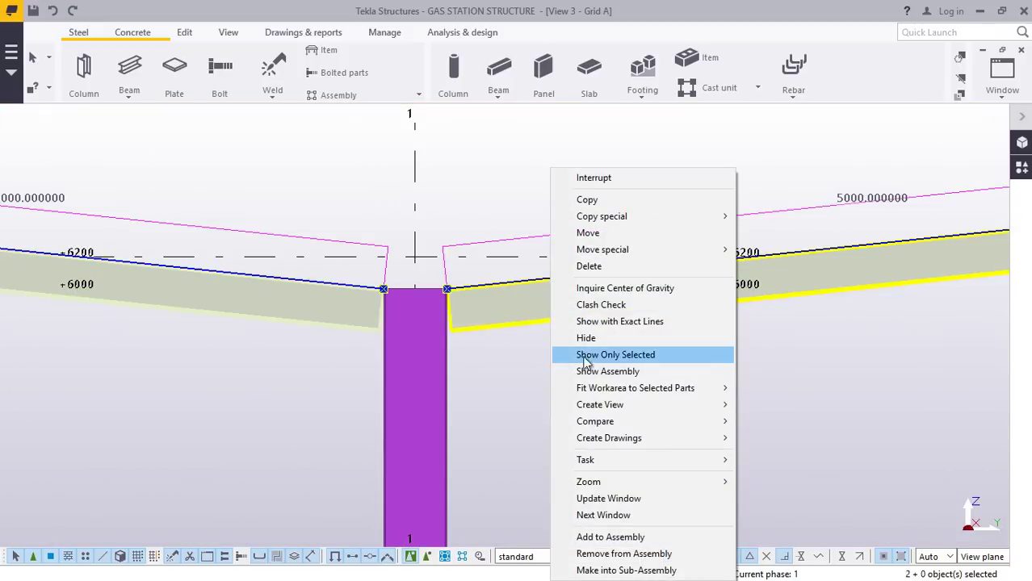
{"action": "left_click", "coordinate": [607, 233]}
{"action": "scroll", "coordinate": [416, 287], "scroll_direction": "up", "scroll_amount": 5}
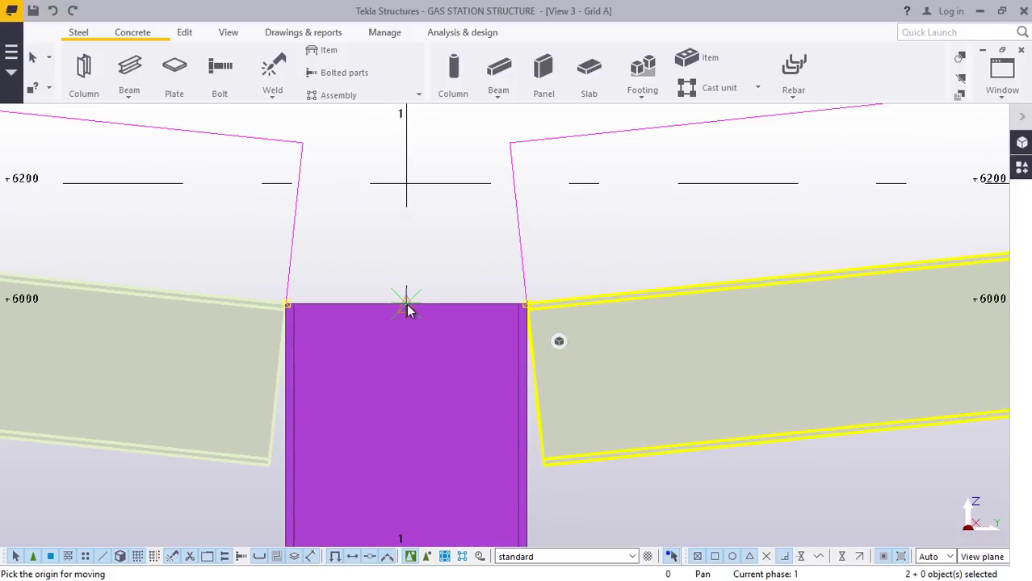
{"action": "scroll", "coordinate": [406, 305], "scroll_direction": "down", "scroll_amount": 10}
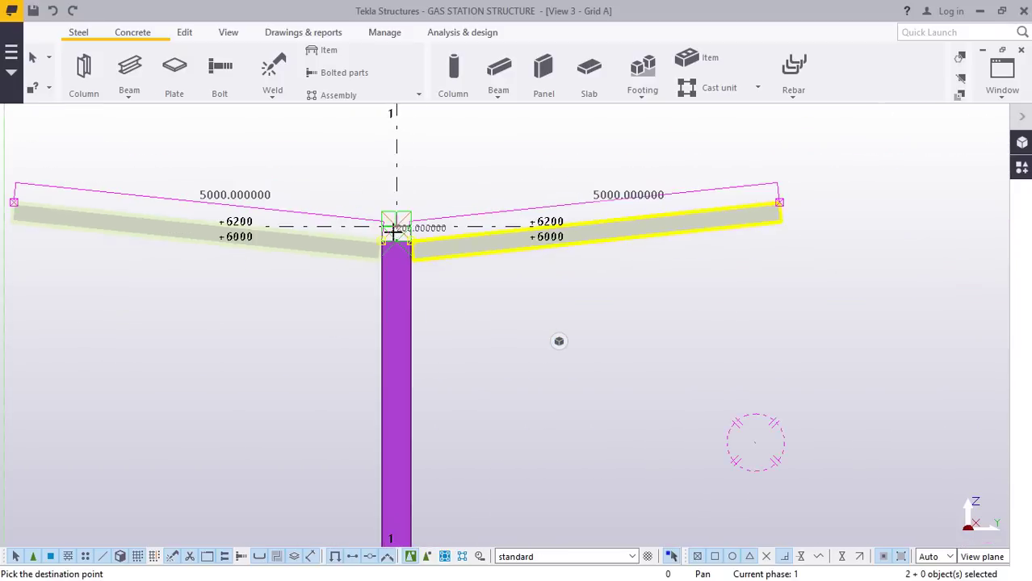
{"action": "scroll", "coordinate": [398, 458], "scroll_direction": "up", "scroll_amount": 6}
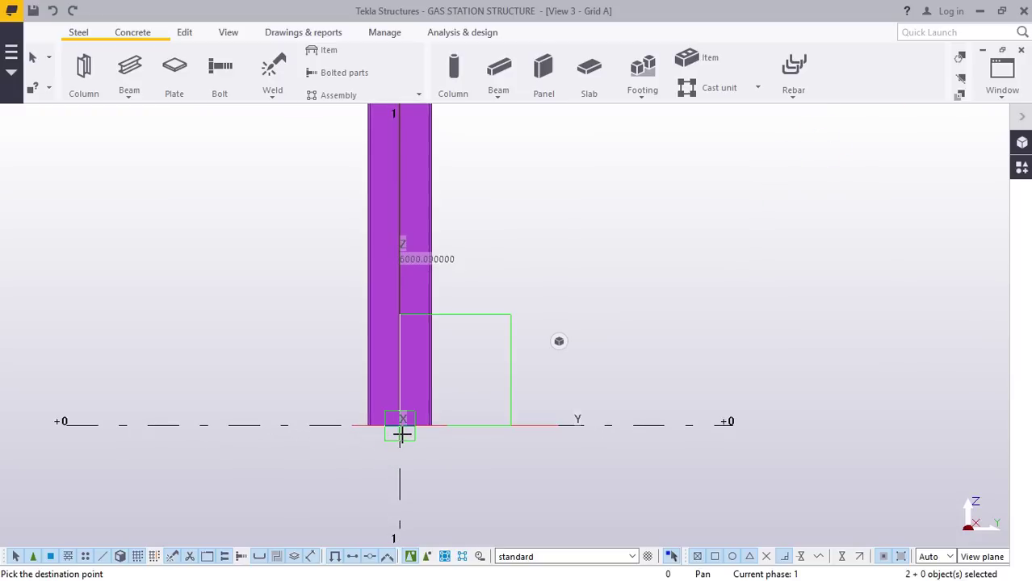
{"action": "type", "text": "20"}
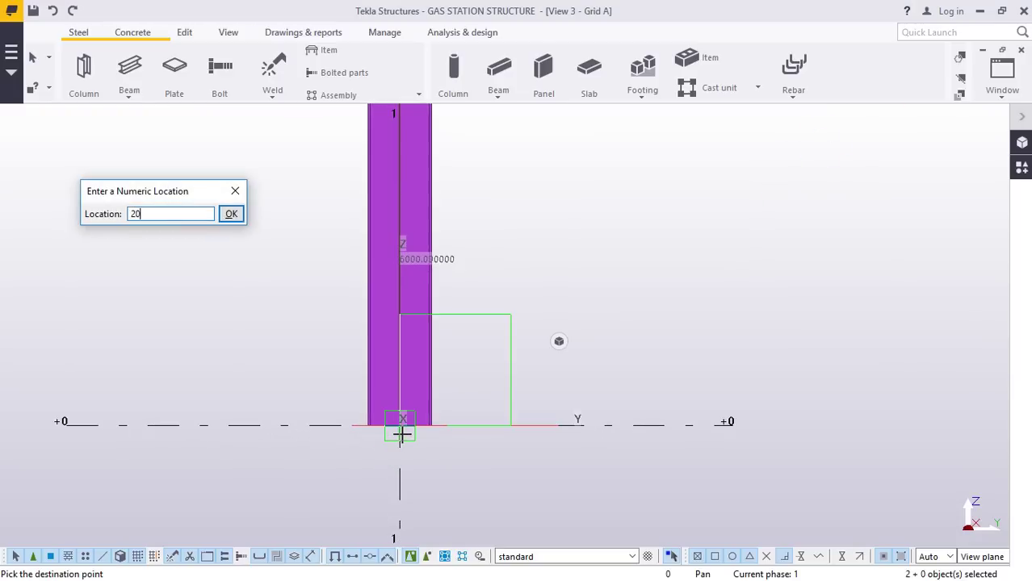
{"action": "type", "text": "0"}
{"action": "key", "text": "Return"}
{"action": "scroll", "coordinate": [376, 432], "scroll_direction": "down", "scroll_amount": 5}
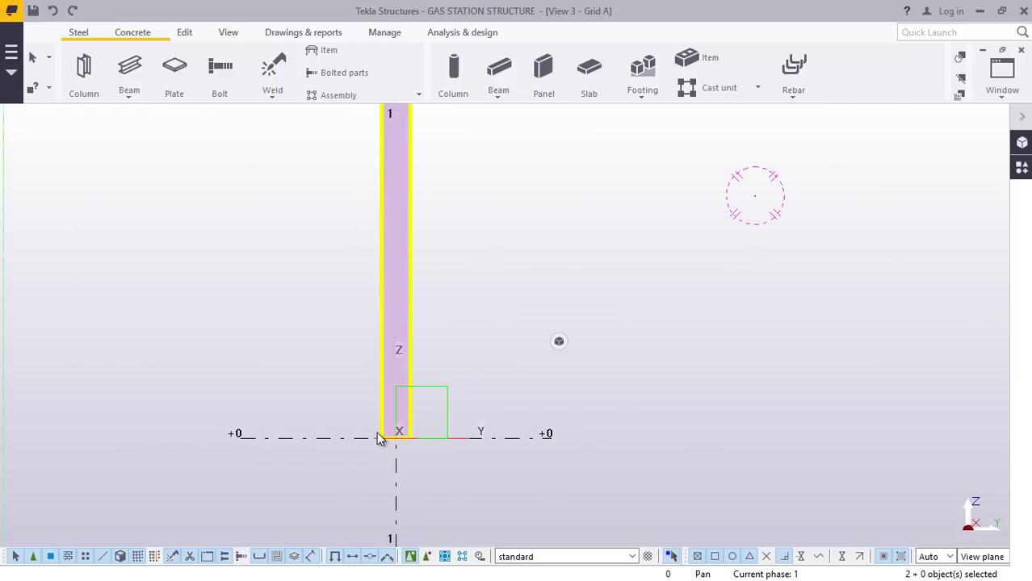
{"action": "scroll", "coordinate": [417, 210], "scroll_direction": "up", "scroll_amount": 3}
{"action": "scroll", "coordinate": [396, 230], "scroll_direction": "up", "scroll_amount": 2}
{"action": "left_click", "coordinate": [457, 323]}
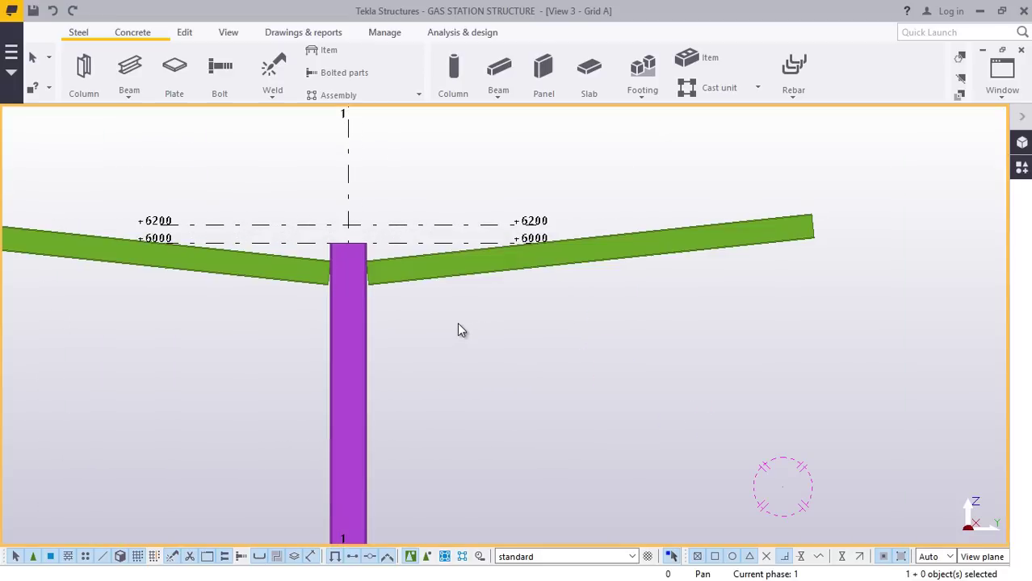
{"action": "scroll", "coordinate": [349, 273], "scroll_direction": "up", "scroll_amount": 1}
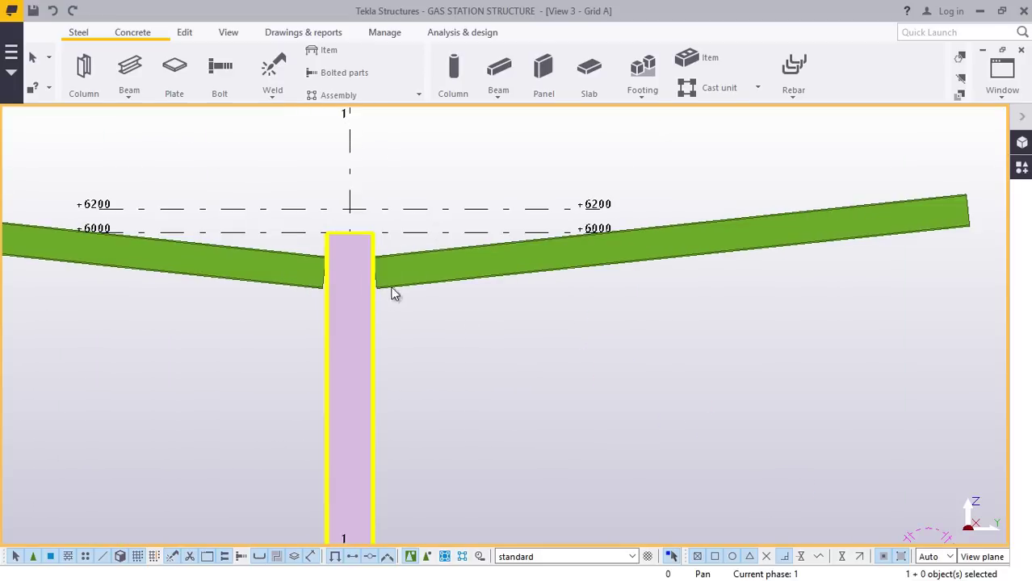
In the 3D view, copy both sloping beams from grid A to grid C, expand the work area to include the copies, and end the command.
{"action": "left_click", "coordinate": [1002, 97]}
{"action": "left_click", "coordinate": [960, 184]}
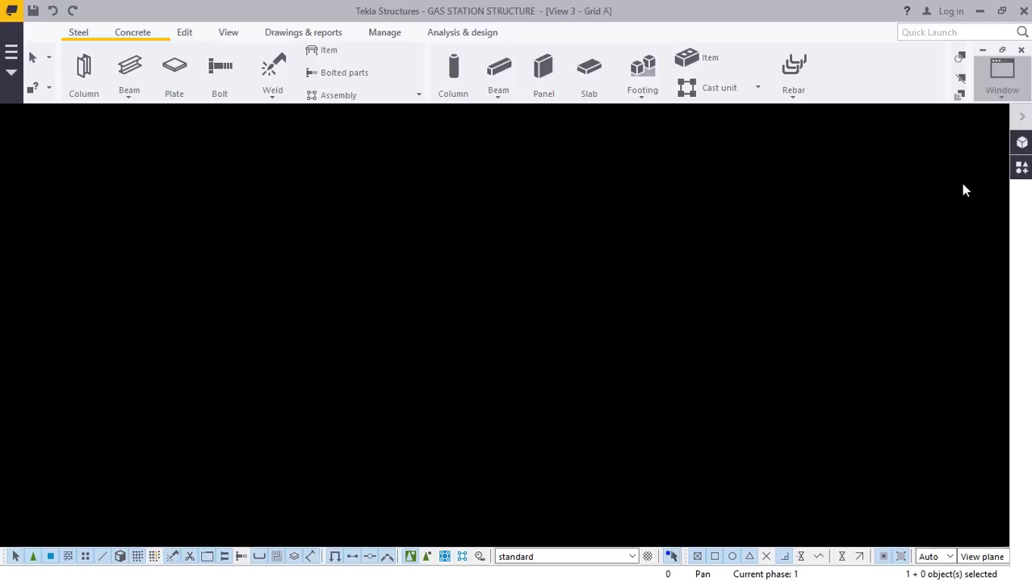
{"action": "scroll", "coordinate": [373, 295], "scroll_direction": "up", "scroll_amount": 4}
{"action": "left_click", "coordinate": [486, 181]}
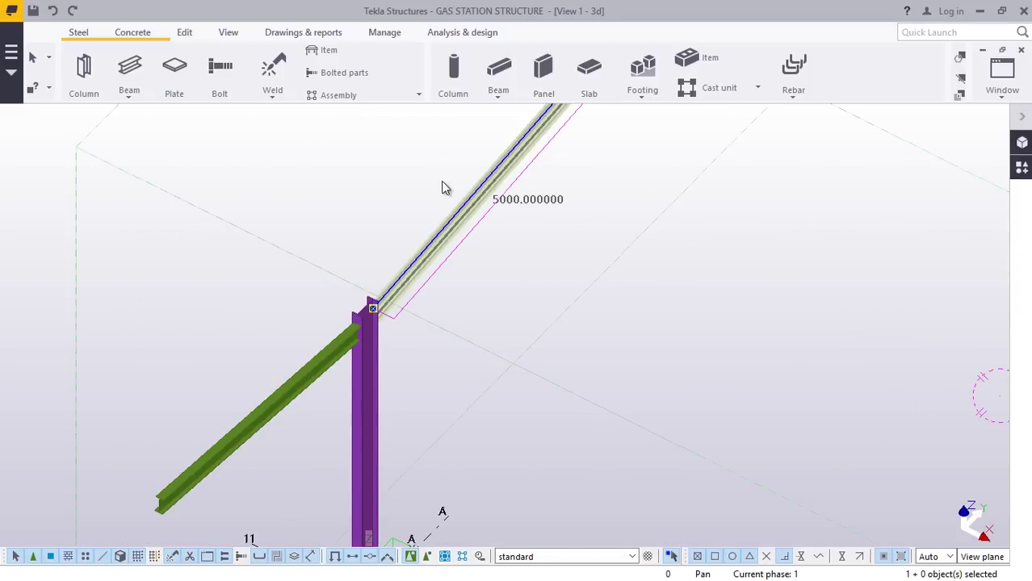
{"action": "left_click", "coordinate": [292, 360], "text": "ctrl"}
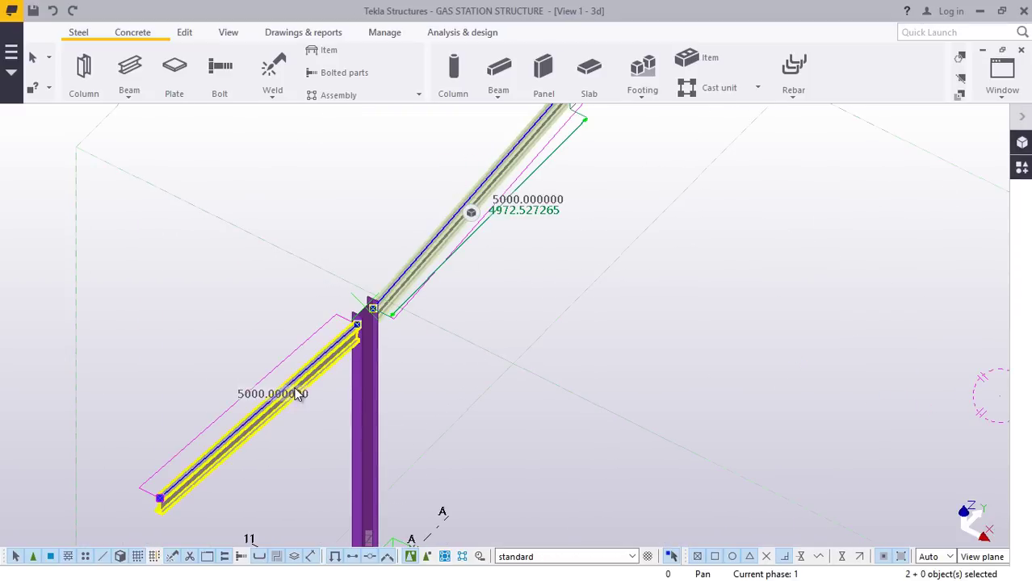
{"action": "right_click", "coordinate": [185, 152]}
{"action": "left_click", "coordinate": [222, 181]}
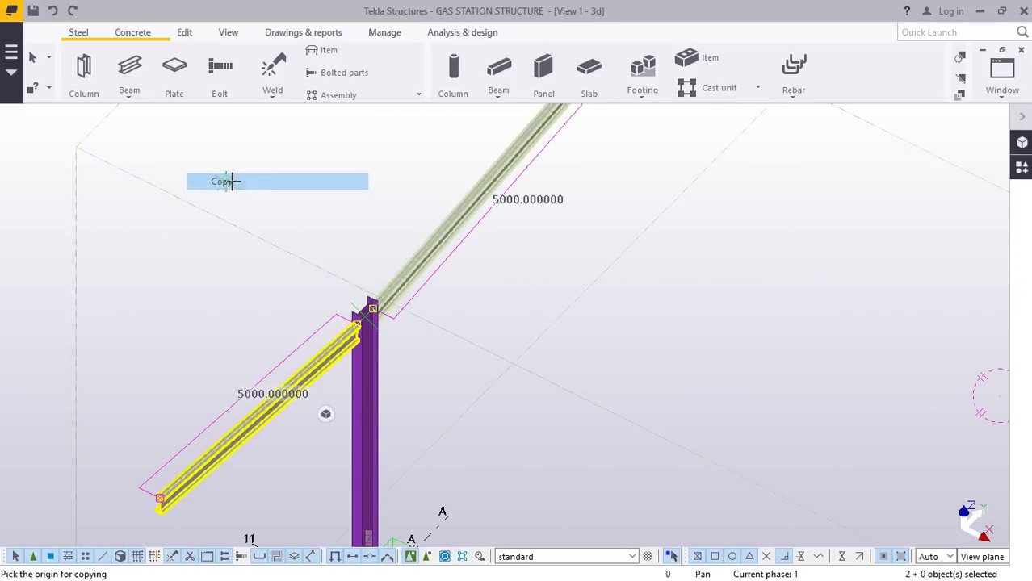
{"action": "scroll", "coordinate": [307, 202], "scroll_direction": "down", "scroll_amount": 4}
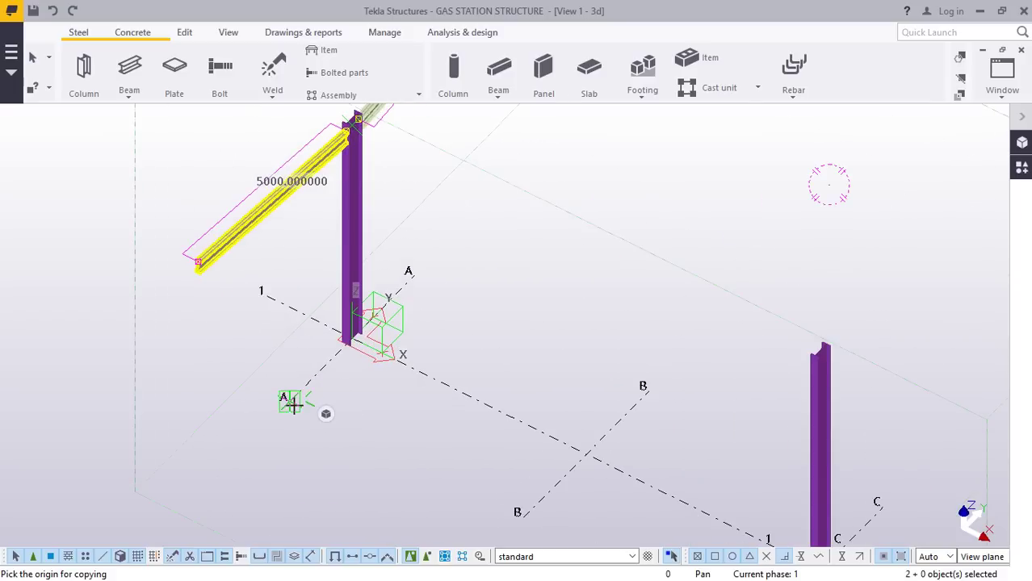
{"action": "scroll", "coordinate": [293, 382], "scroll_direction": "down", "scroll_amount": 4}
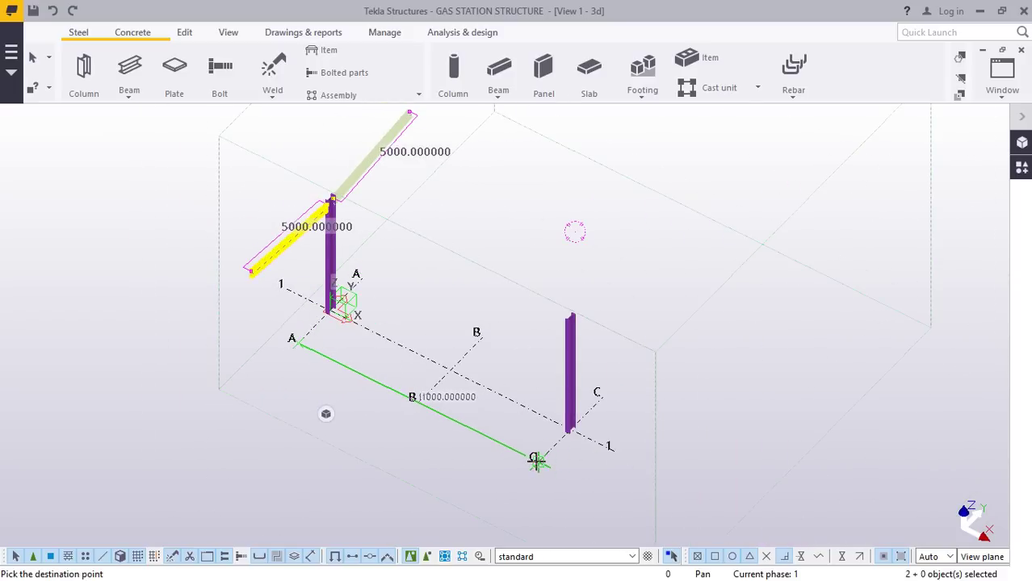
{"action": "left_click", "coordinate": [538, 465]}
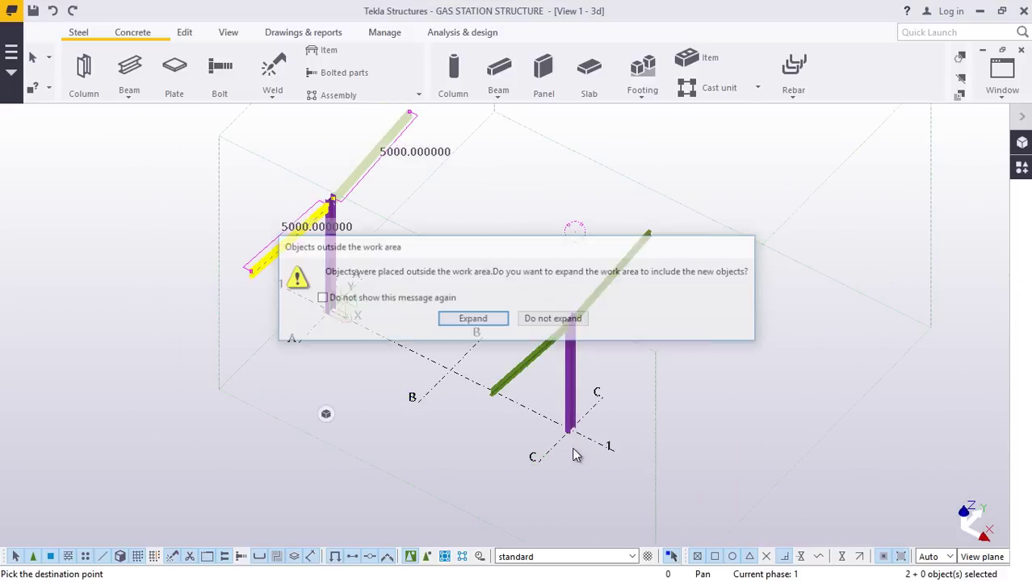
{"action": "left_click", "coordinate": [473, 320]}
{"action": "right_click", "coordinate": [691, 200]}
{"action": "left_click", "coordinate": [719, 205]}
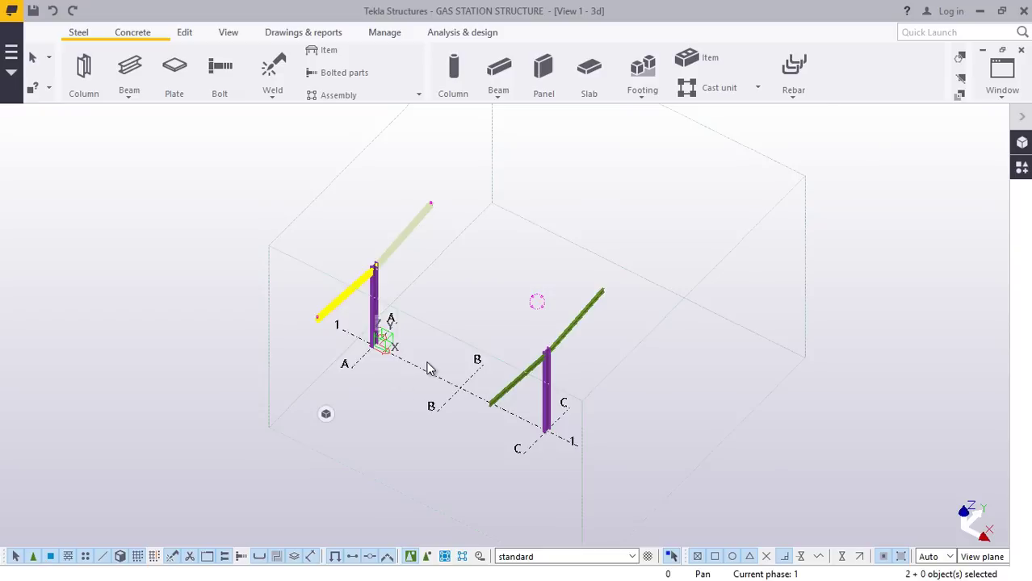
Examine how the sloping beams meet the top of the grid A column.
{"action": "scroll", "coordinate": [350, 267], "scroll_direction": "up", "scroll_amount": 4}
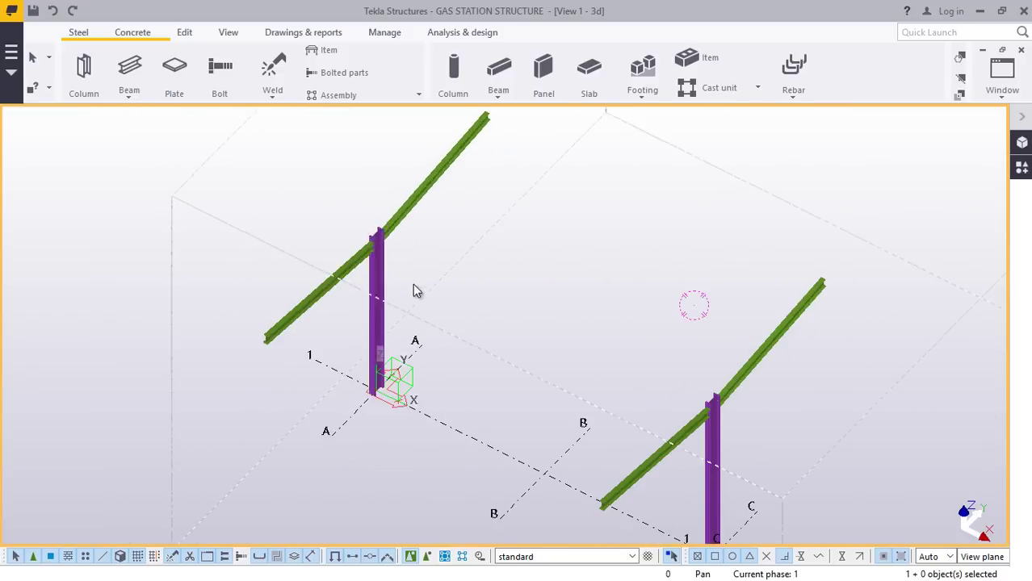
{"action": "scroll", "coordinate": [396, 250], "scroll_direction": "up", "scroll_amount": 6}
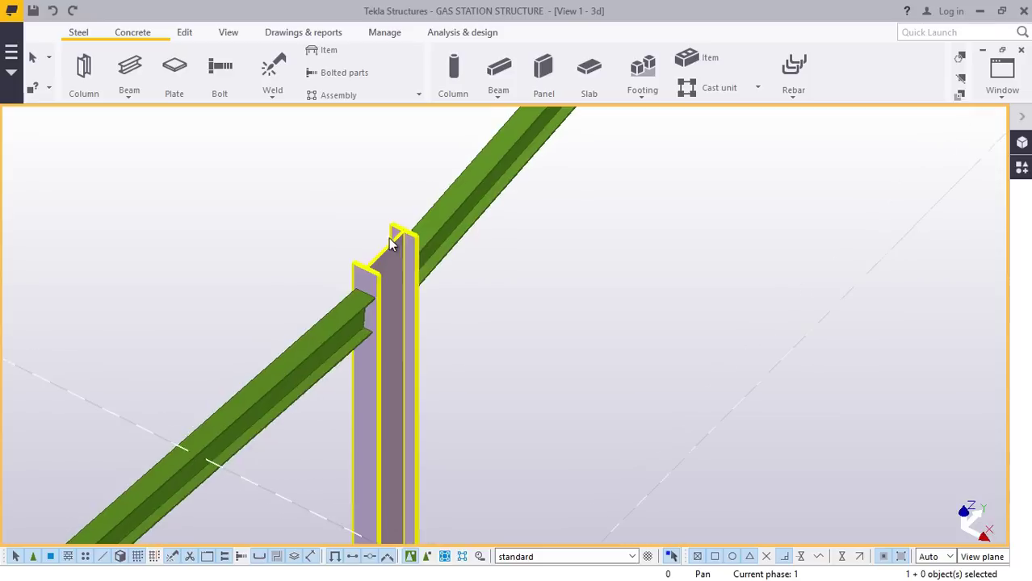
{"action": "scroll", "coordinate": [391, 242], "scroll_direction": "up", "scroll_amount": 3}
{"action": "scroll", "coordinate": [347, 288], "scroll_direction": "down", "scroll_amount": 4}
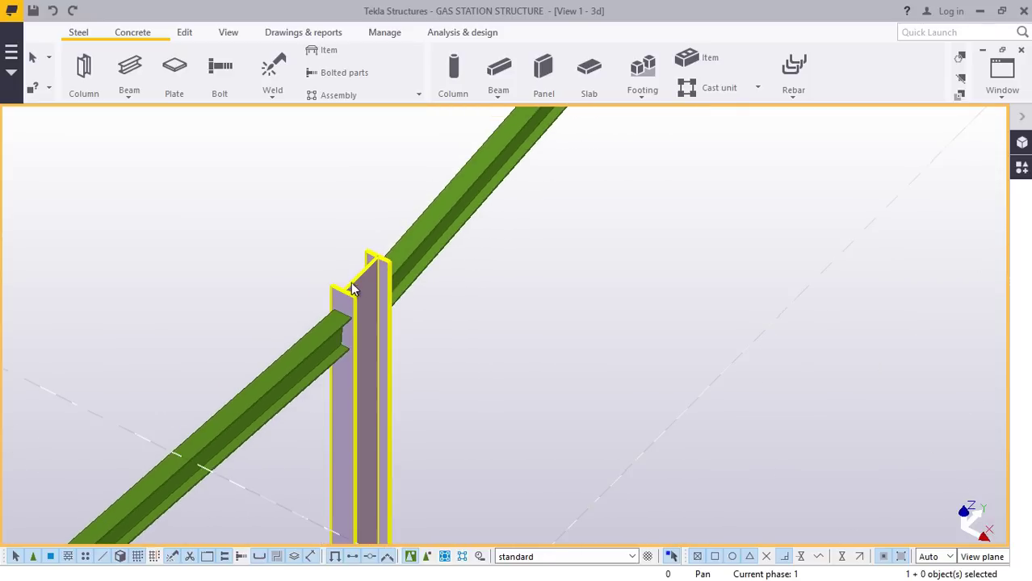
{"action": "scroll", "coordinate": [353, 289], "scroll_direction": "down", "scroll_amount": 6}
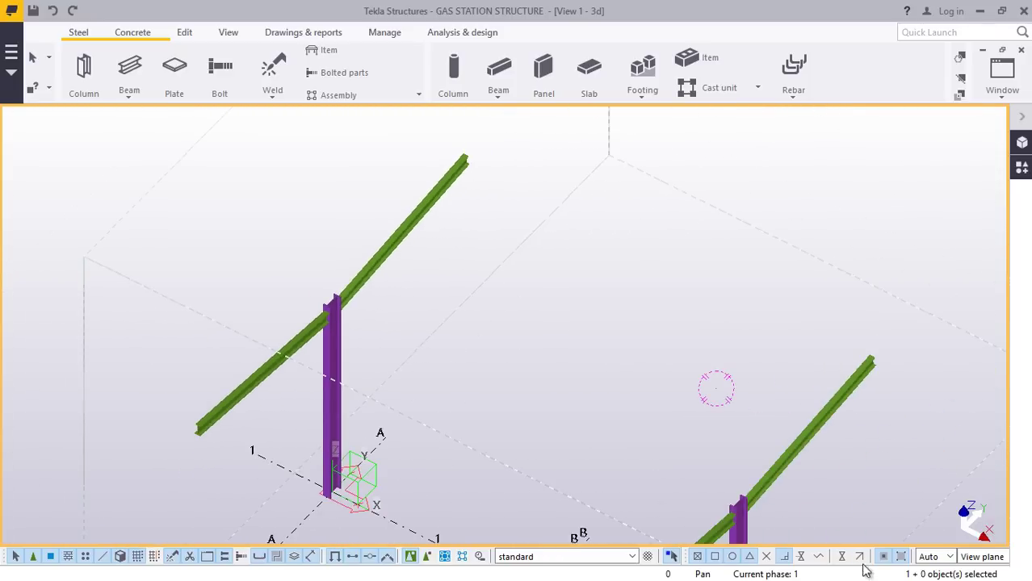
{"action": "scroll", "coordinate": [355, 347], "scroll_direction": "up", "scroll_amount": 2}
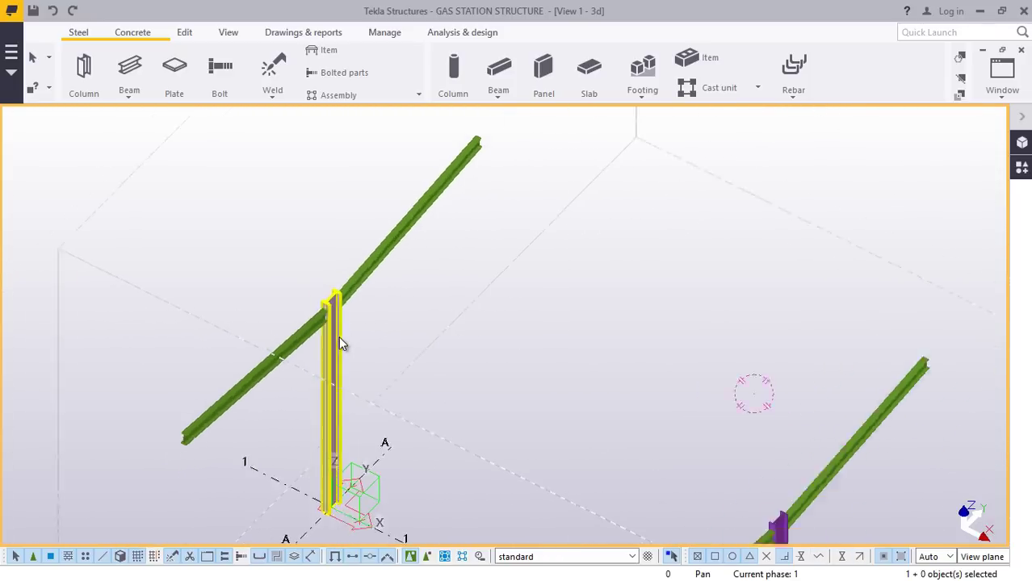
{"action": "scroll", "coordinate": [391, 324], "scroll_direction": "down", "scroll_amount": 3}
{"action": "scroll", "coordinate": [347, 242], "scroll_direction": "up", "scroll_amount": 3}
{"action": "scroll", "coordinate": [342, 232], "scroll_direction": "up", "scroll_amount": 1}
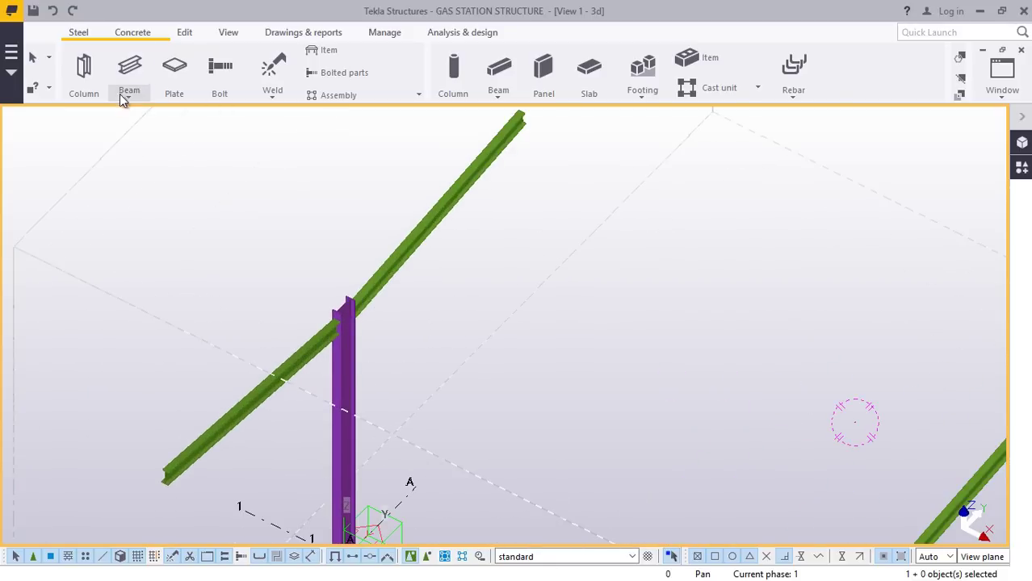
Place a steel beam from the midpoint of the grid A column's web top to that of the grid C column, and select it.
{"action": "left_click", "coordinate": [127, 96]}
{"action": "left_click", "coordinate": [143, 113]}
{"action": "scroll", "coordinate": [343, 304], "scroll_direction": "up", "scroll_amount": 2}
{"action": "scroll", "coordinate": [343, 304], "scroll_direction": "up", "scroll_amount": 6}
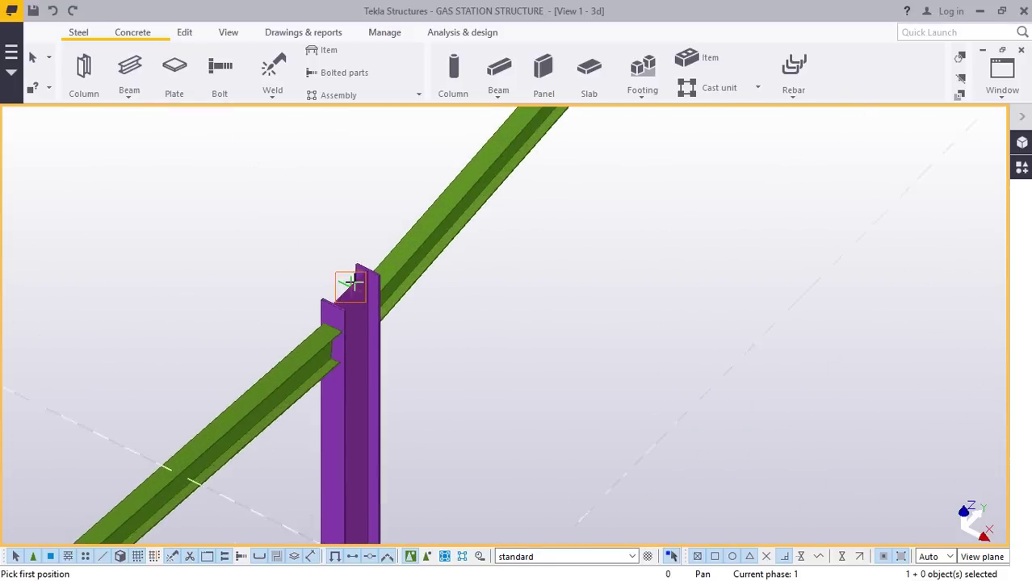
{"action": "scroll", "coordinate": [343, 294], "scroll_direction": "up", "scroll_amount": 2}
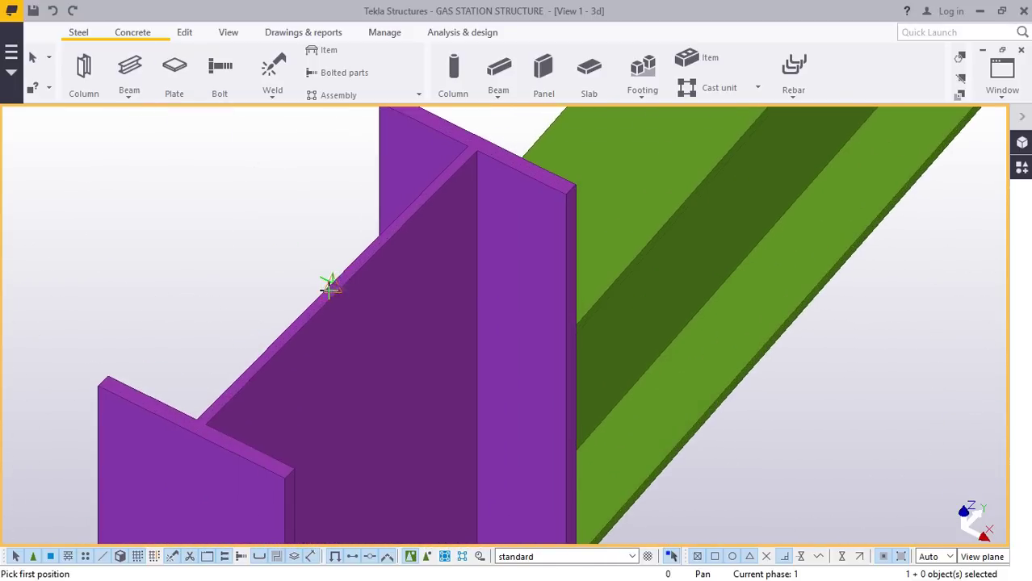
{"action": "scroll", "coordinate": [335, 295], "scroll_direction": "up", "scroll_amount": 3}
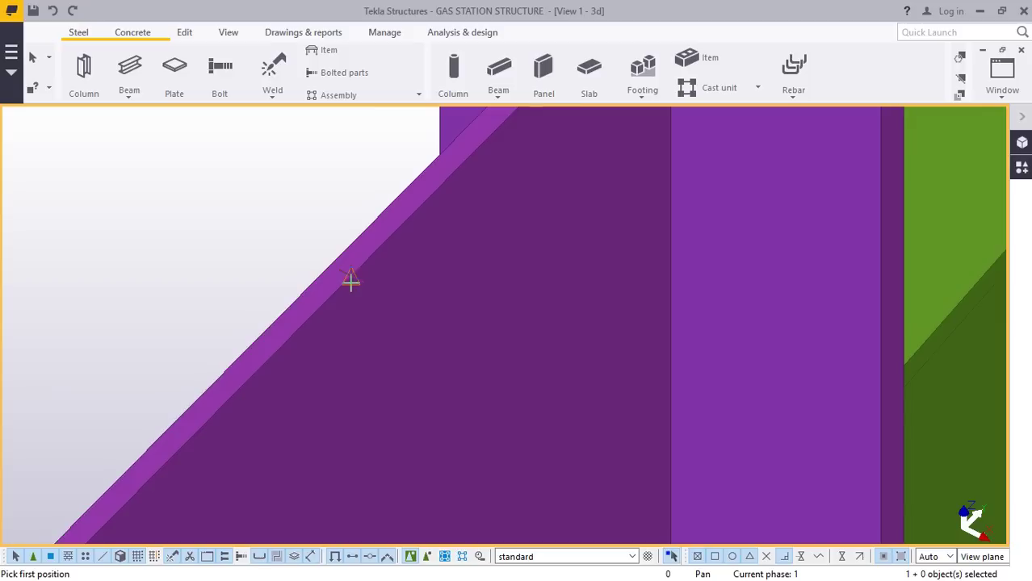
{"action": "left_click", "coordinate": [352, 279]}
{"action": "scroll", "coordinate": [323, 274], "scroll_direction": "down", "scroll_amount": 8}
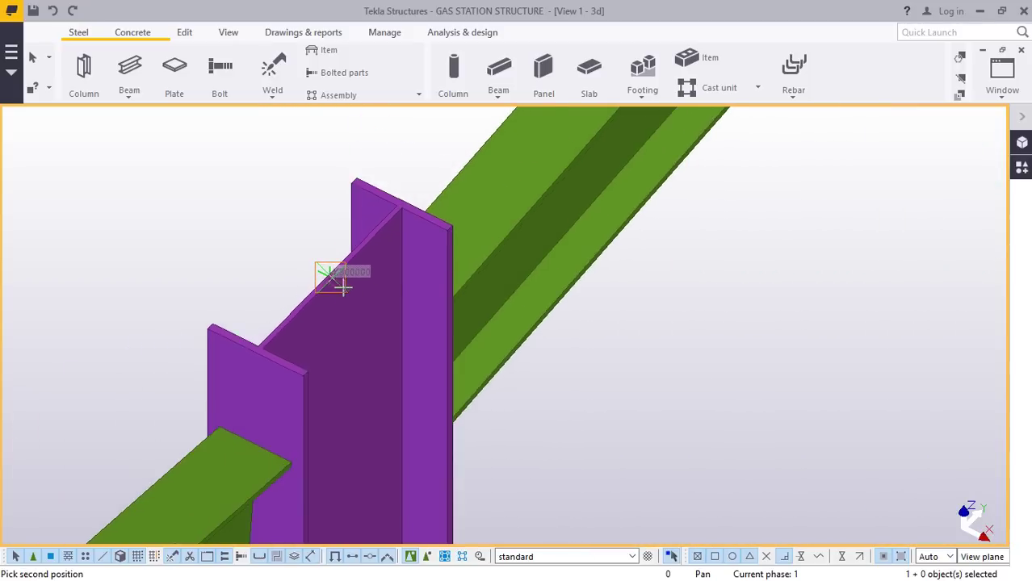
{"action": "scroll", "coordinate": [388, 266], "scroll_direction": "down", "scroll_amount": 8}
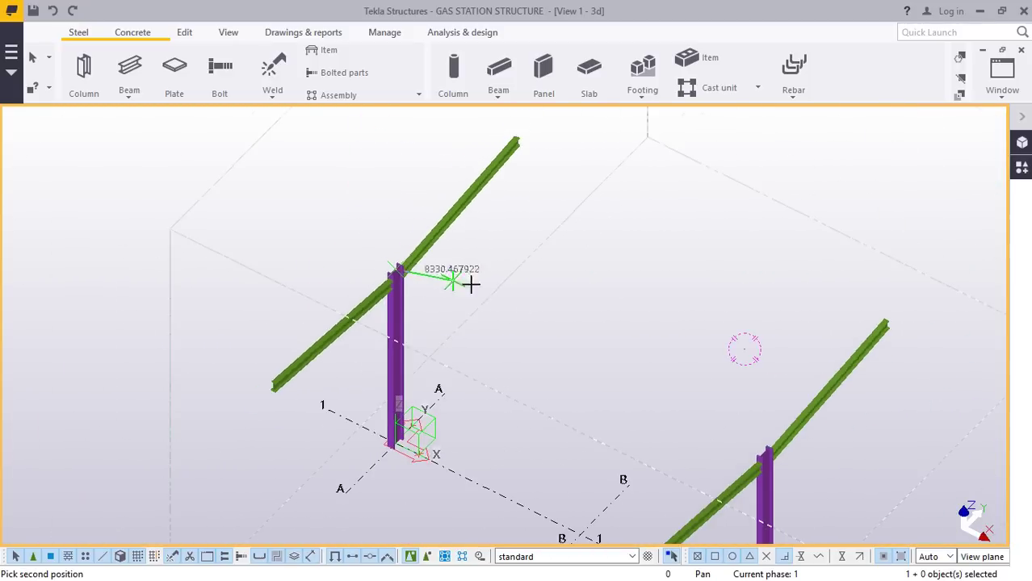
{"action": "scroll", "coordinate": [767, 461], "scroll_direction": "up", "scroll_amount": 3}
{"action": "scroll", "coordinate": [771, 460], "scroll_direction": "up", "scroll_amount": 6}
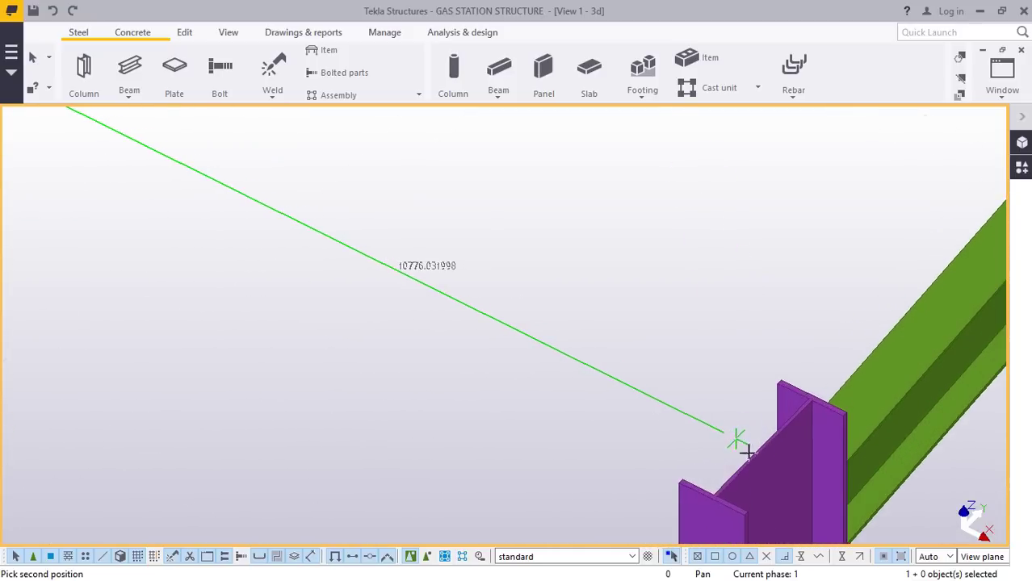
{"action": "scroll", "coordinate": [759, 442], "scroll_direction": "up", "scroll_amount": 1}
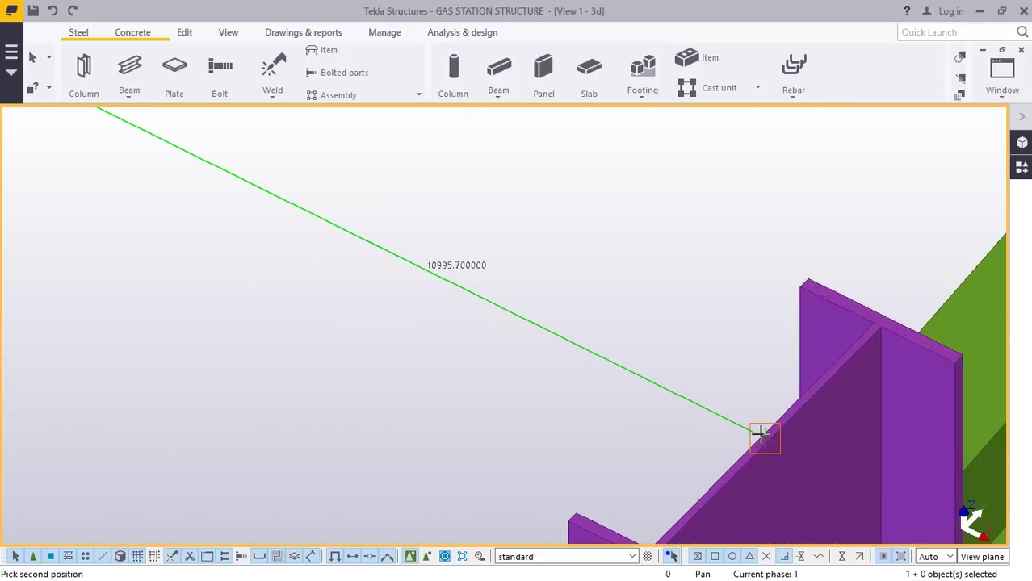
{"action": "left_click", "coordinate": [760, 433]}
{"action": "right_click", "coordinate": [550, 146]}
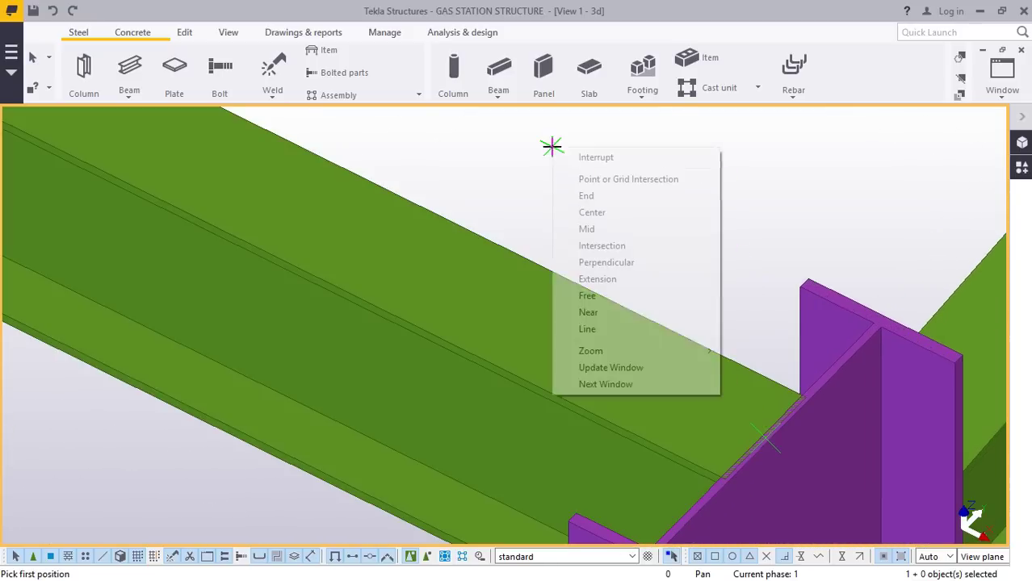
{"action": "left_click", "coordinate": [603, 158]}
{"action": "scroll", "coordinate": [611, 281], "scroll_direction": "down", "scroll_amount": 4}
{"action": "left_click", "coordinate": [512, 259]}
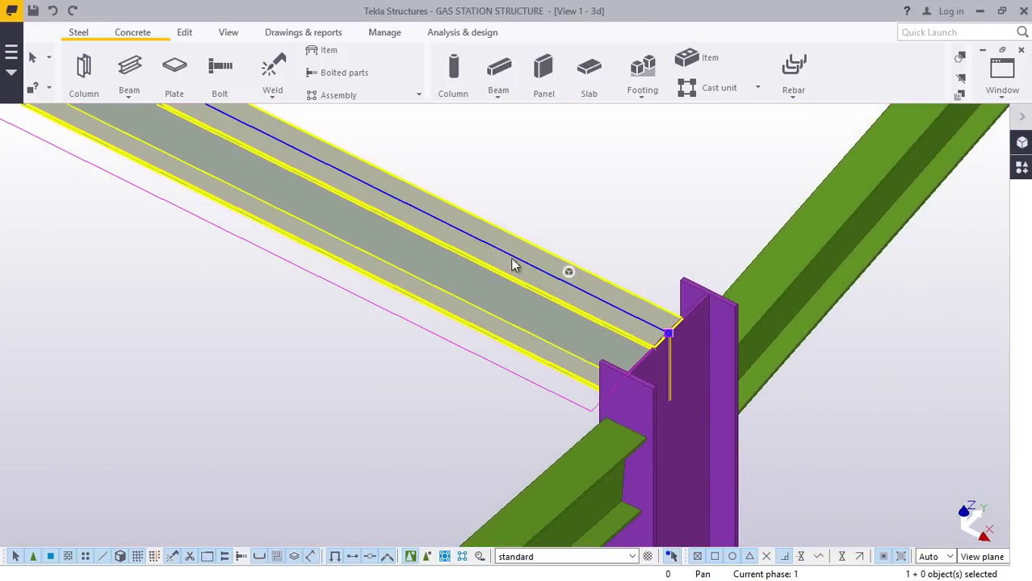
{"action": "right_click", "coordinate": [513, 265]}
{"action": "left_click", "coordinate": [576, 293]}
{"action": "scroll", "coordinate": [674, 345], "scroll_direction": "up", "scroll_amount": 1}
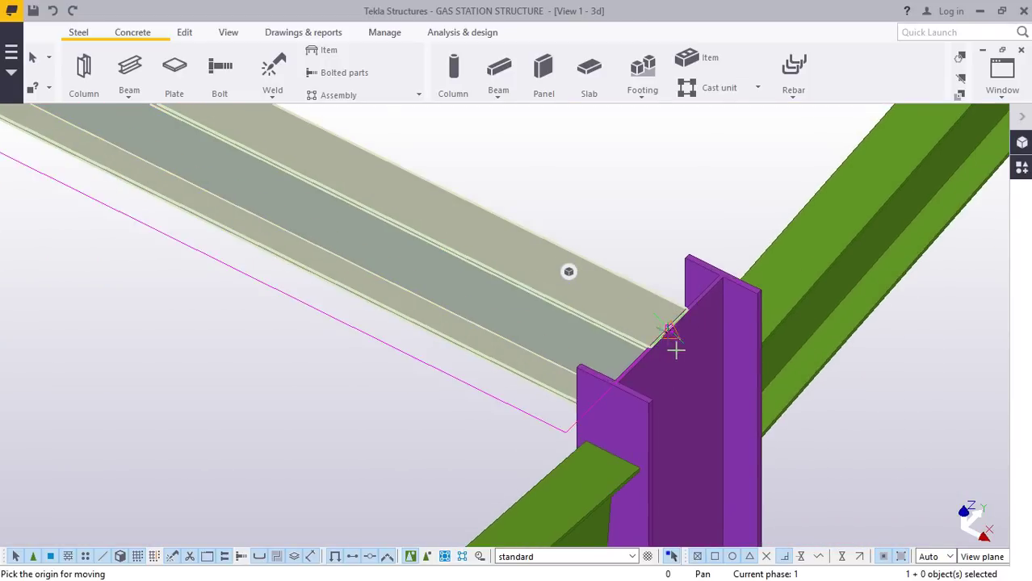
{"action": "scroll", "coordinate": [675, 349], "scroll_direction": "up", "scroll_amount": 5}
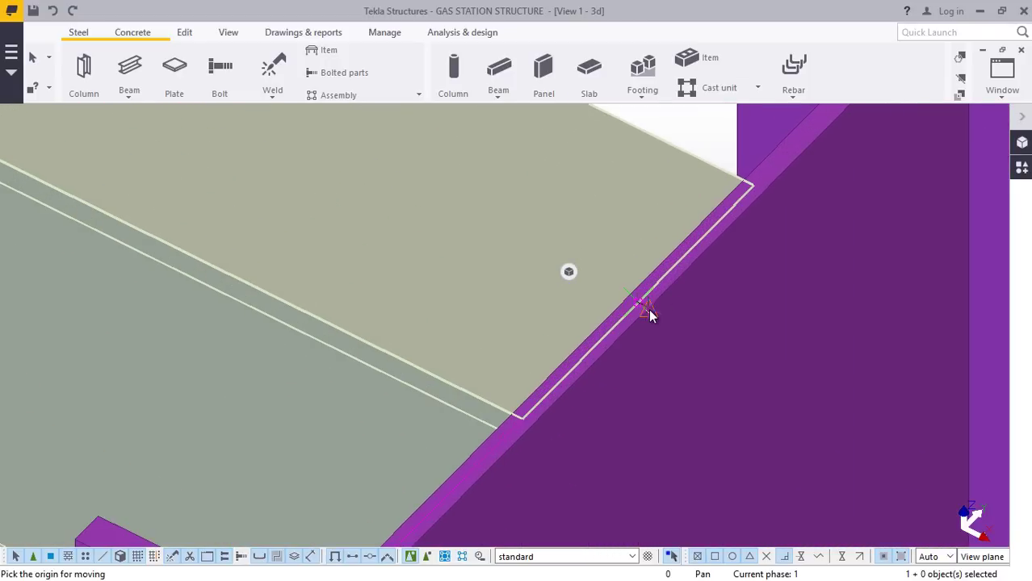
{"action": "scroll", "coordinate": [640, 301], "scroll_direction": "down", "scroll_amount": 6}
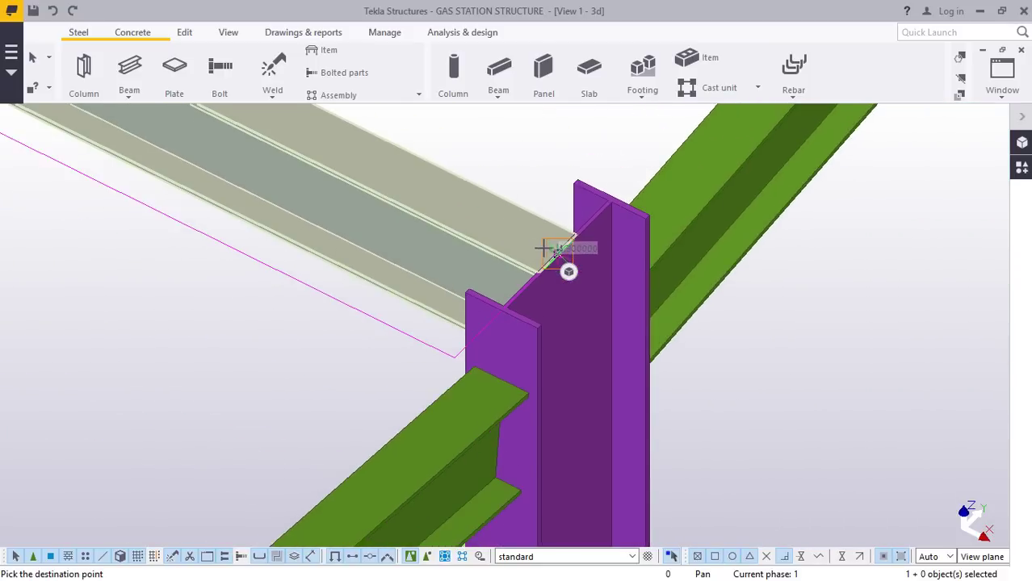
Move the beam between the two columns 200 mm straight down from a point on its top flange edge, and end the command.
{"action": "right_click", "coordinate": [481, 143]}
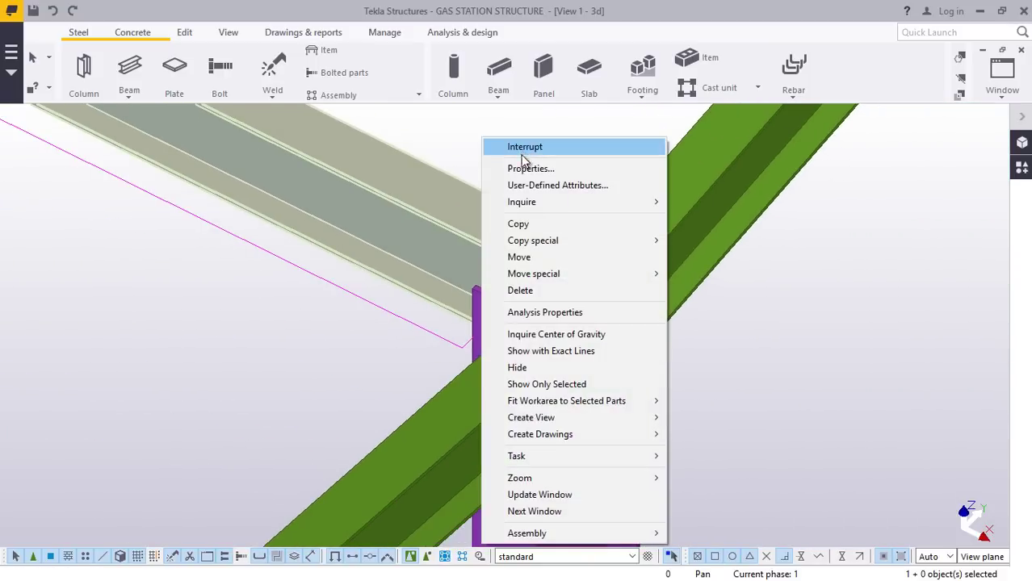
{"action": "left_click", "coordinate": [520, 257]}
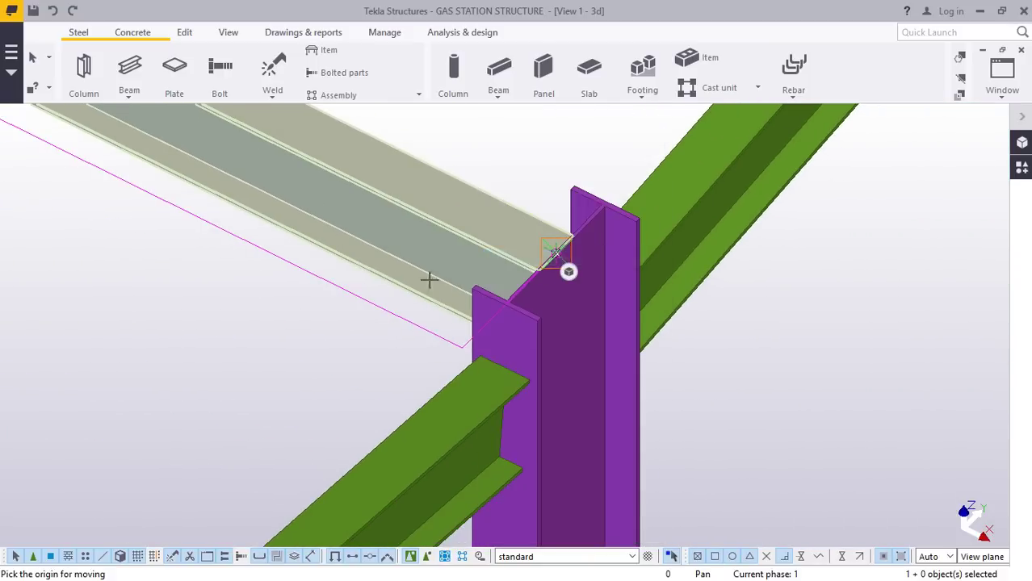
{"action": "scroll", "coordinate": [569, 311], "scroll_direction": "down", "scroll_amount": 5}
{"action": "scroll", "coordinate": [242, 133], "scroll_direction": "up", "scroll_amount": 5}
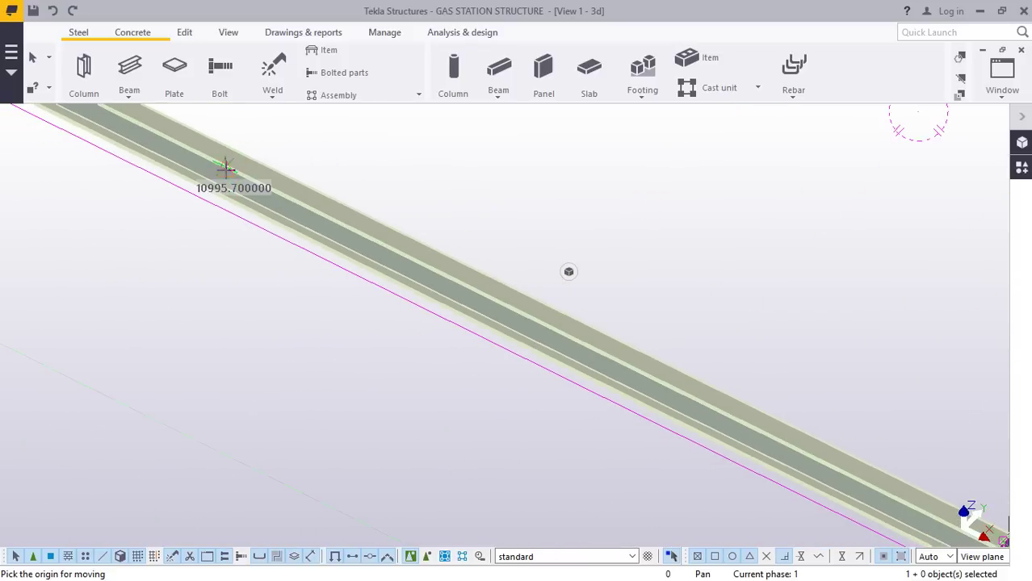
{"action": "scroll", "coordinate": [226, 167], "scroll_direction": "up", "scroll_amount": 5}
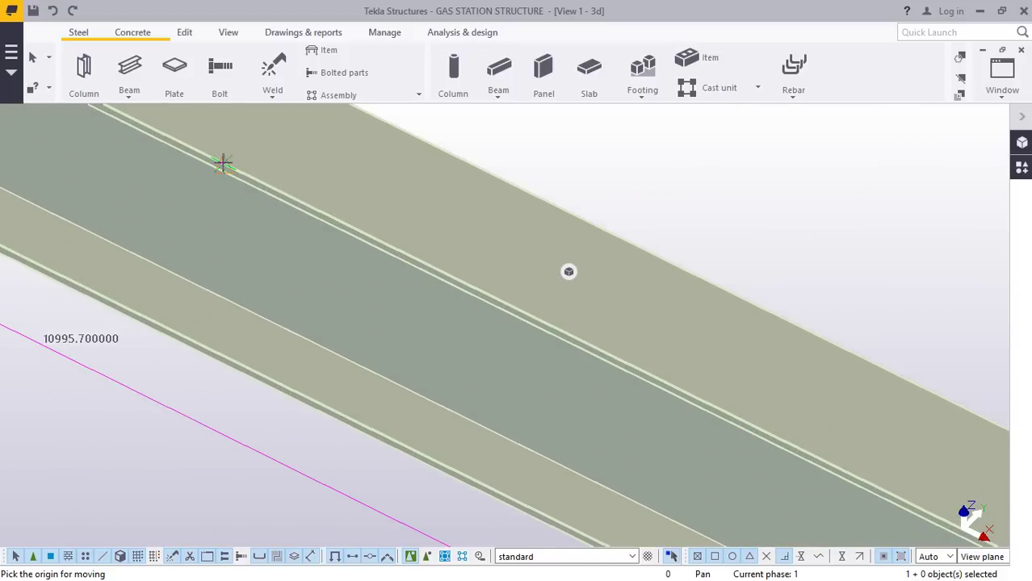
{"action": "left_click", "coordinate": [224, 163]}
{"action": "scroll", "coordinate": [219, 334], "scroll_direction": "up", "scroll_amount": 3}
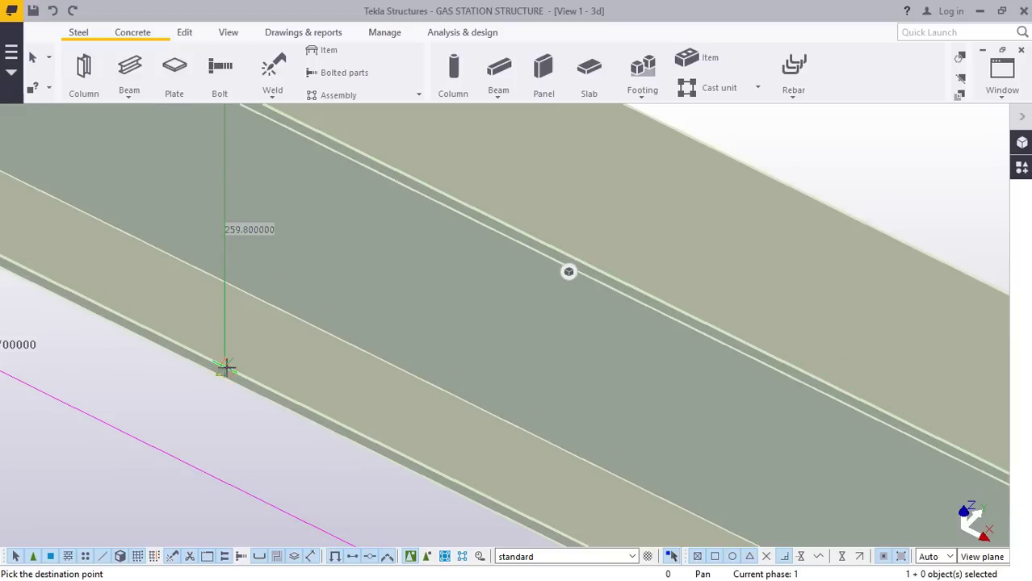
{"action": "type", "text": "200"}
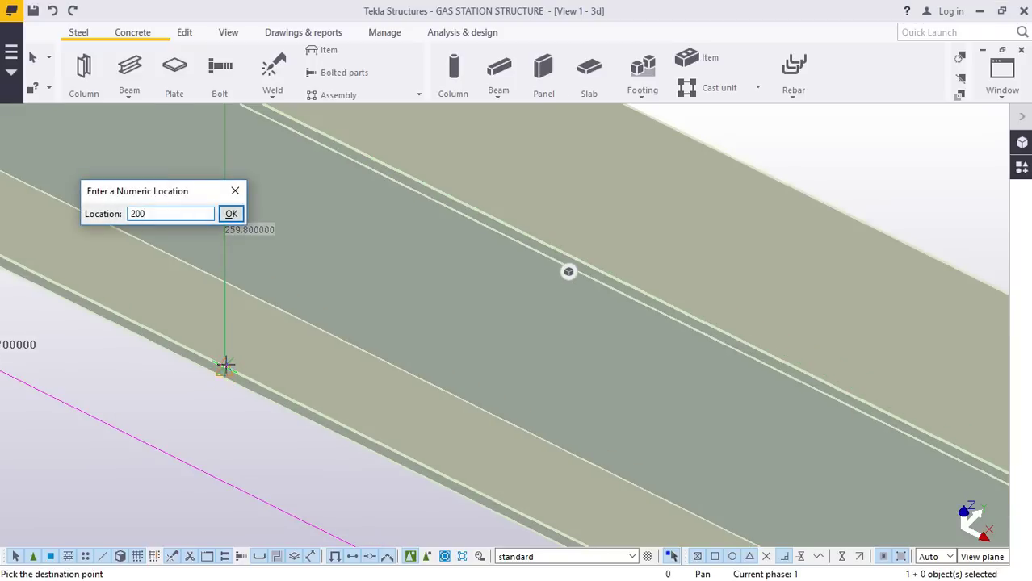
{"action": "key", "text": "Return"}
{"action": "right_click", "coordinate": [380, 219]}
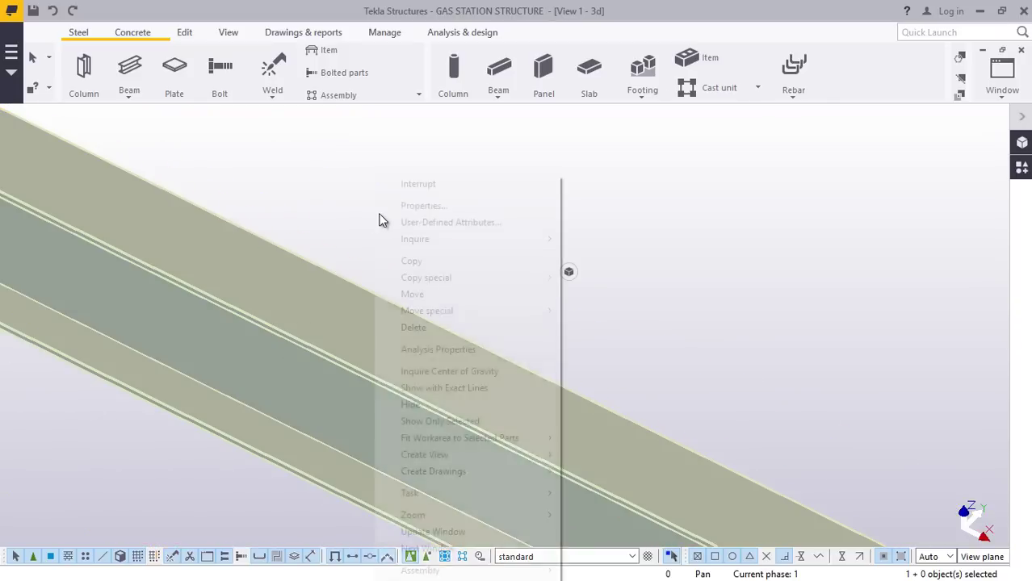
{"action": "left_click", "coordinate": [419, 184]}
{"action": "scroll", "coordinate": [387, 296], "scroll_direction": "down", "scroll_amount": 3}
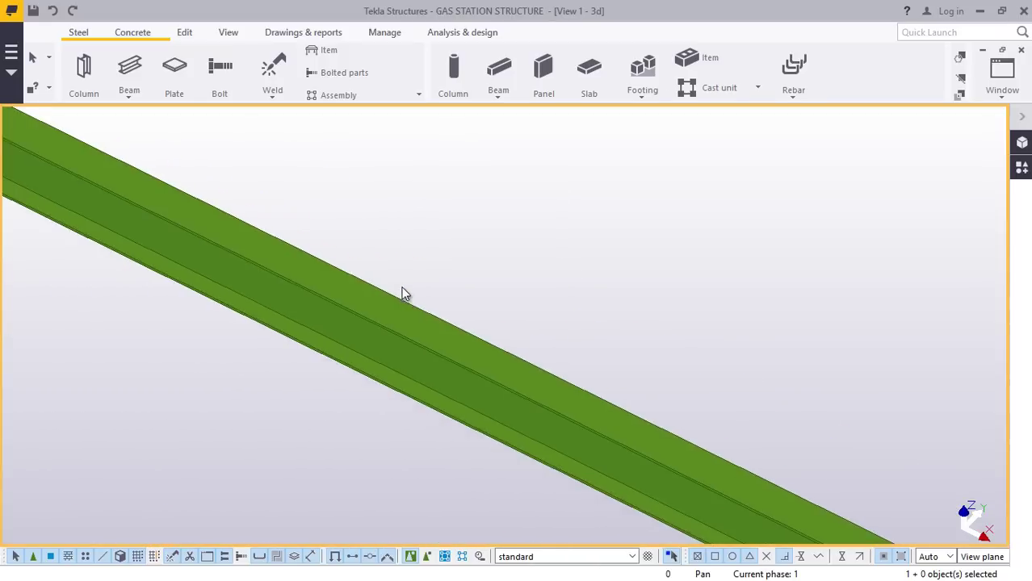
{"action": "scroll", "coordinate": [407, 291], "scroll_direction": "down", "scroll_amount": 5}
{"action": "scroll", "coordinate": [258, 224], "scroll_direction": "up", "scroll_amount": 5}
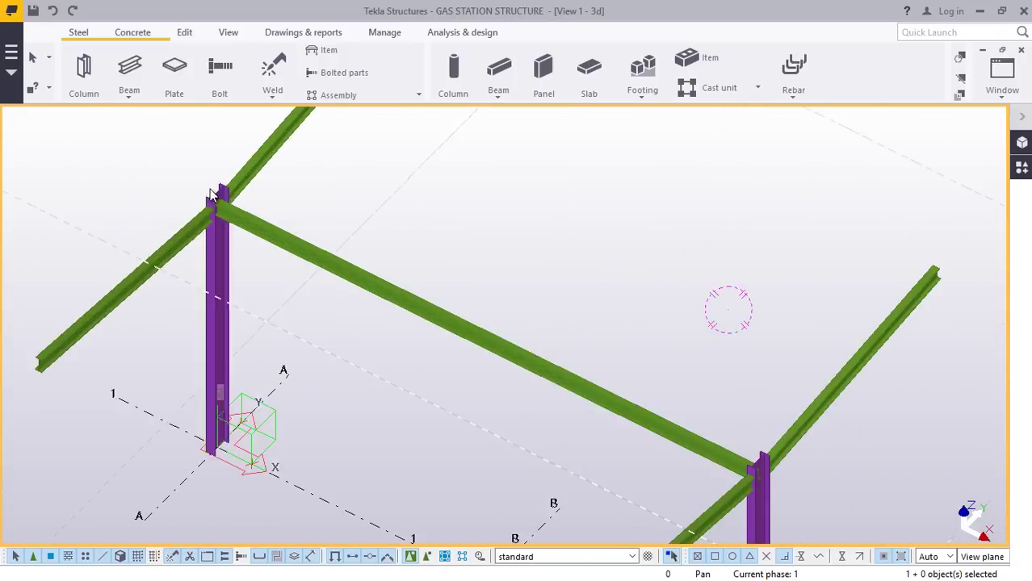
Change the profile of the beam connecting the grid A and grid C columns to IPE300.
{"action": "double_click", "coordinate": [258, 223]}
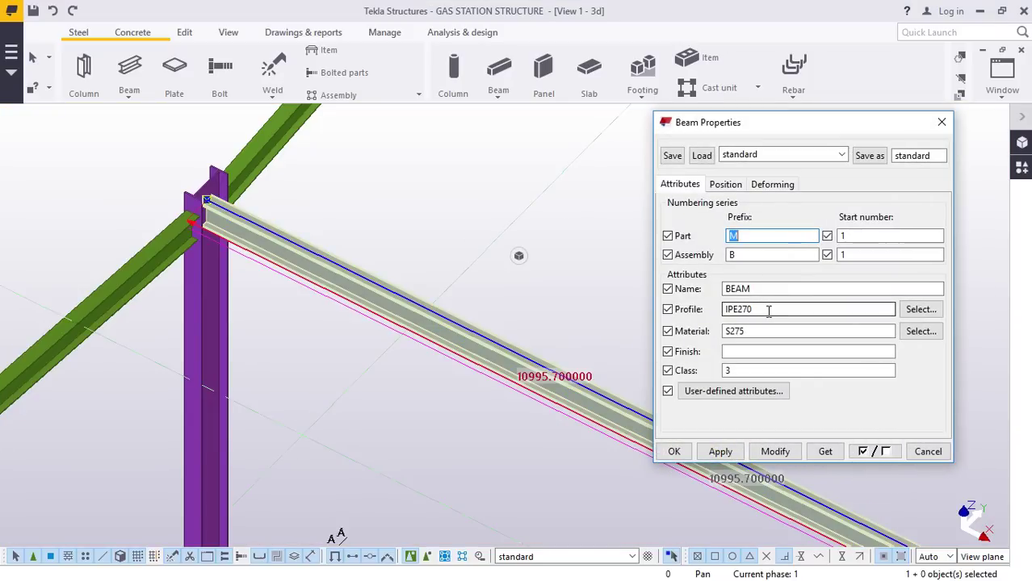
{"action": "left_click", "coordinate": [921, 310]}
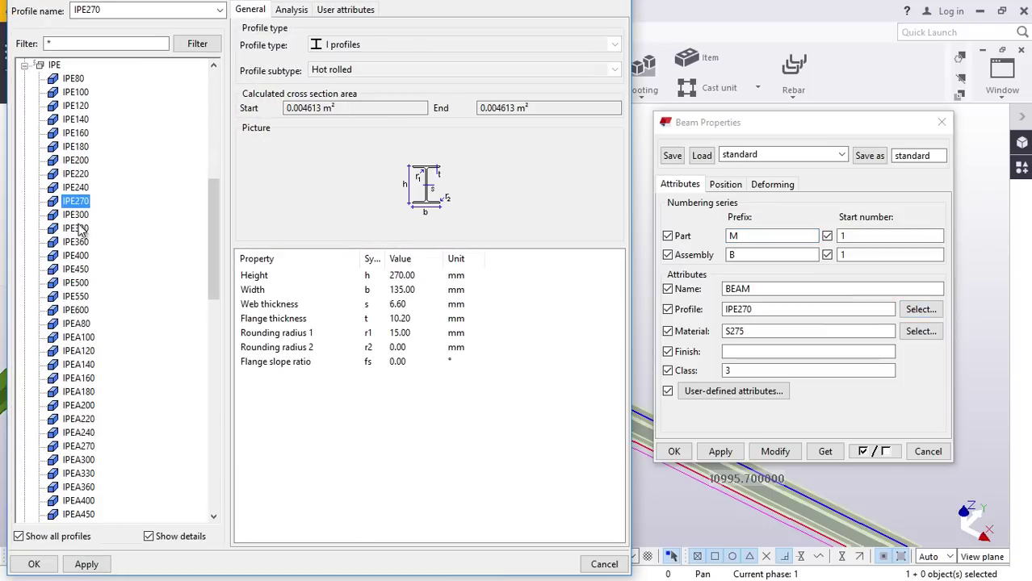
{"action": "left_click", "coordinate": [33, 565]}
{"action": "left_click", "coordinate": [775, 452]}
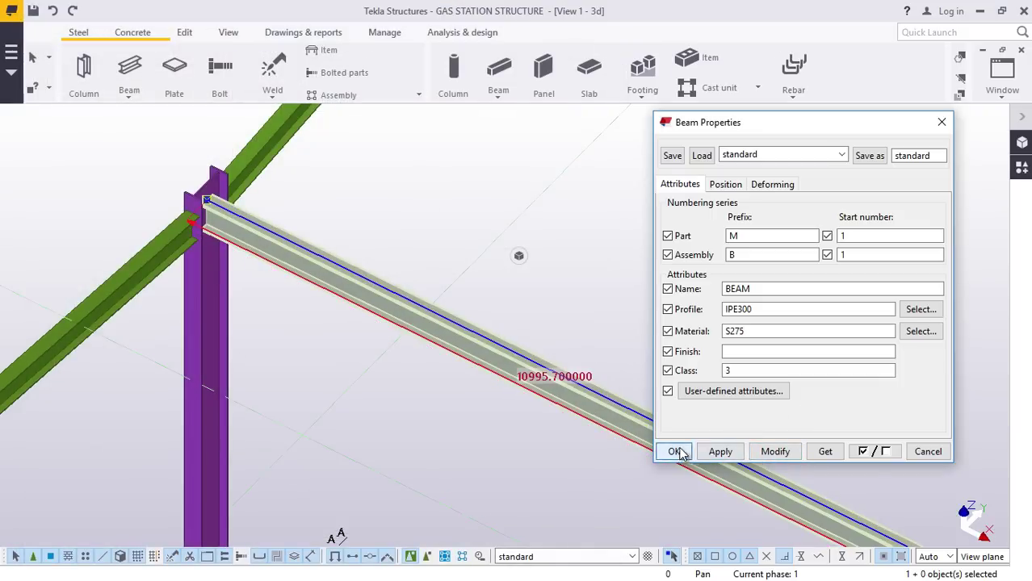
{"action": "left_click", "coordinate": [675, 451]}
{"action": "scroll", "coordinate": [179, 191], "scroll_direction": "up", "scroll_amount": 3}
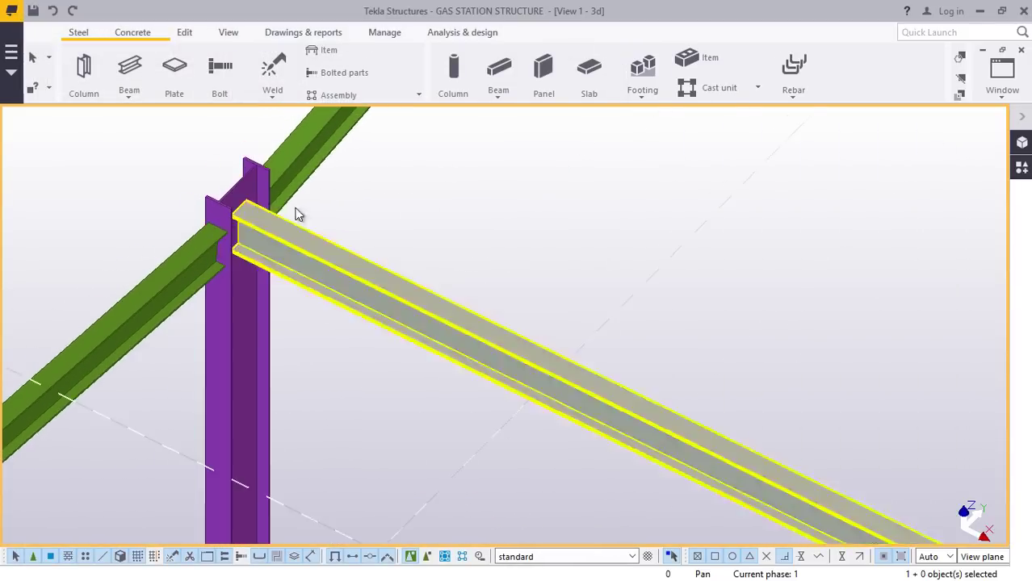
Copy both sloping beams from grid A to grid B, using the grid line ends as reference points, and end the command.
{"action": "scroll", "coordinate": [295, 214], "scroll_direction": "down", "scroll_amount": 6}
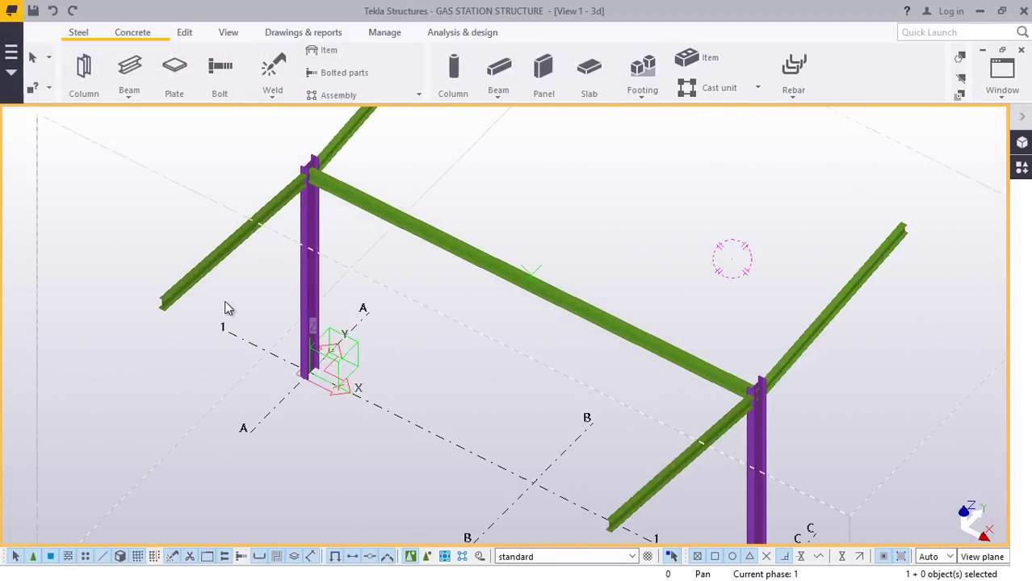
{"action": "scroll", "coordinate": [226, 308], "scroll_direction": "up", "scroll_amount": 3}
{"action": "scroll", "coordinate": [310, 265], "scroll_direction": "down", "scroll_amount": 4}
{"action": "left_click", "coordinate": [246, 249]}
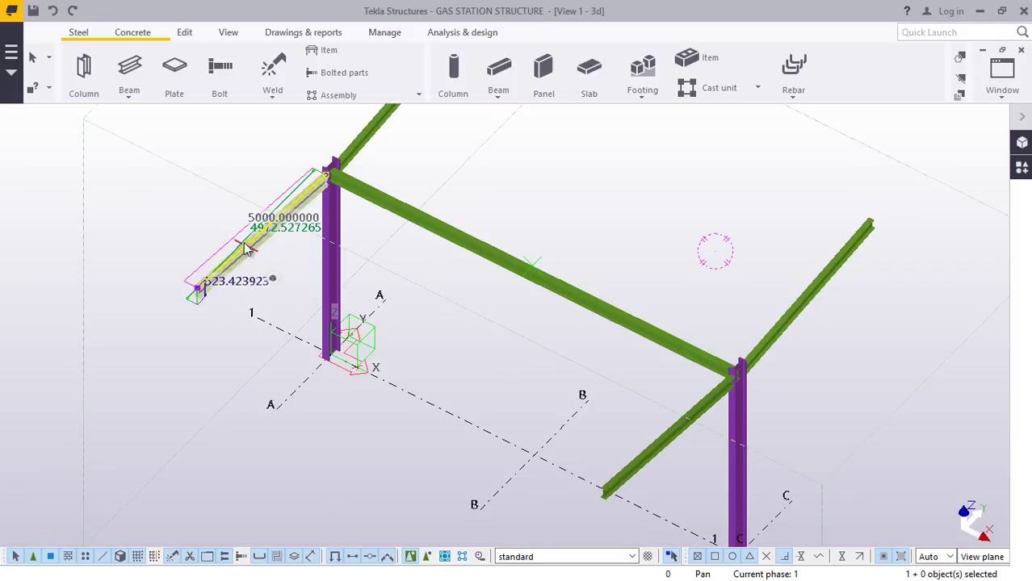
{"action": "scroll", "coordinate": [285, 295], "scroll_direction": "down", "scroll_amount": 1}
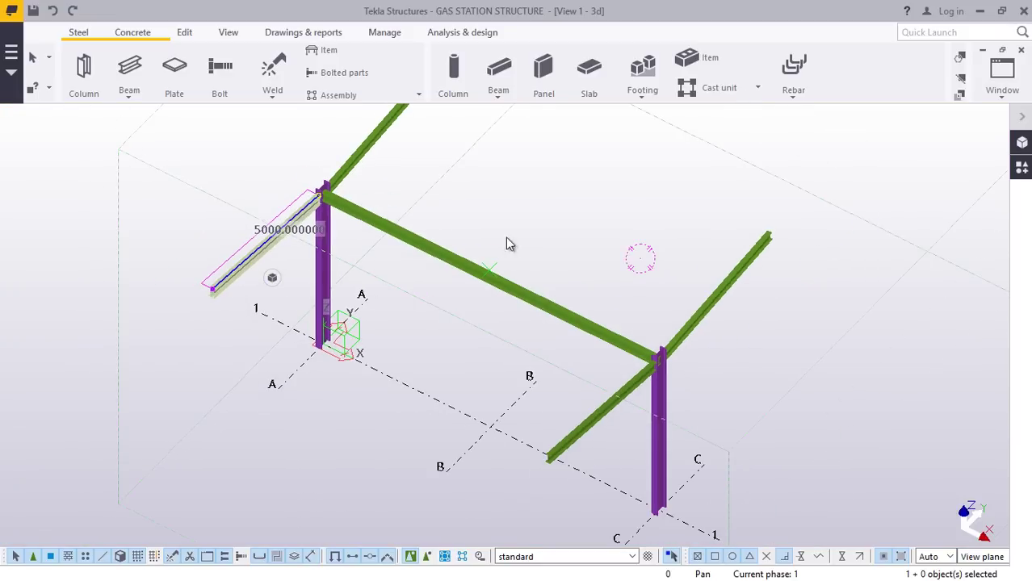
{"action": "right_click", "coordinate": [528, 165]}
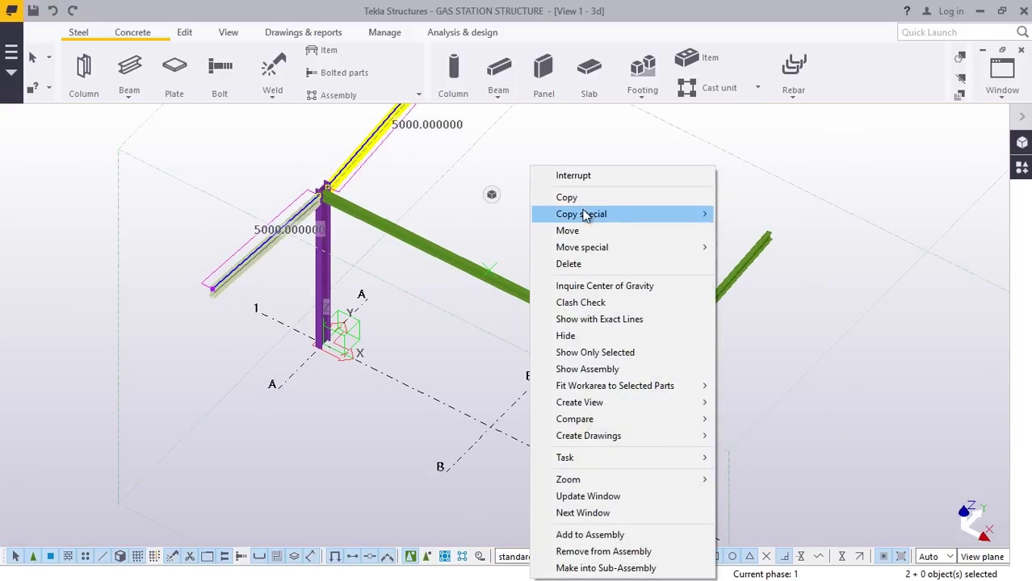
{"action": "left_click", "coordinate": [566, 197]}
{"action": "scroll", "coordinate": [203, 330], "scroll_direction": "up", "scroll_amount": 3}
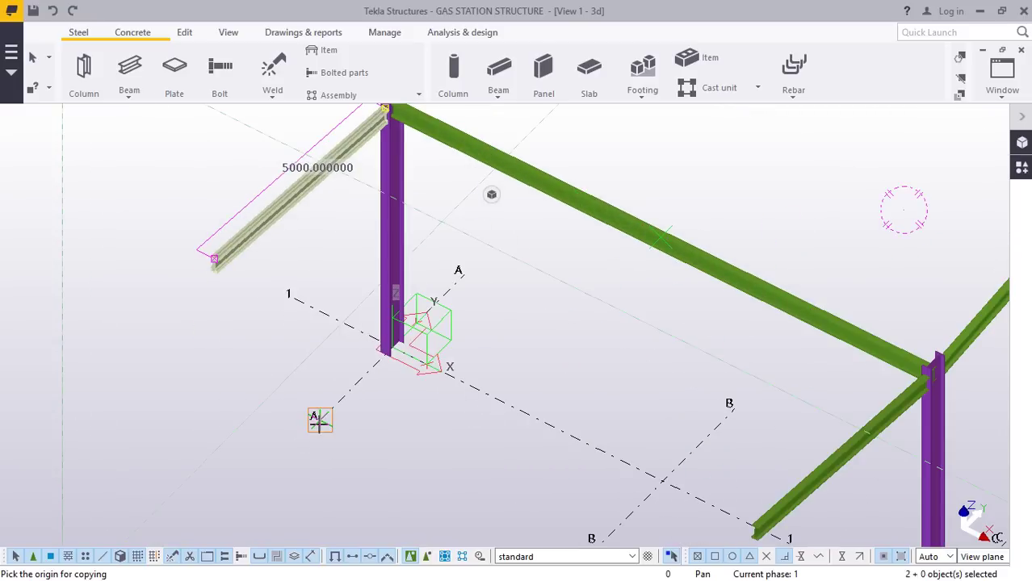
{"action": "scroll", "coordinate": [528, 474], "scroll_direction": "down", "scroll_amount": 2}
{"action": "scroll", "coordinate": [546, 469], "scroll_direction": "up", "scroll_amount": 2}
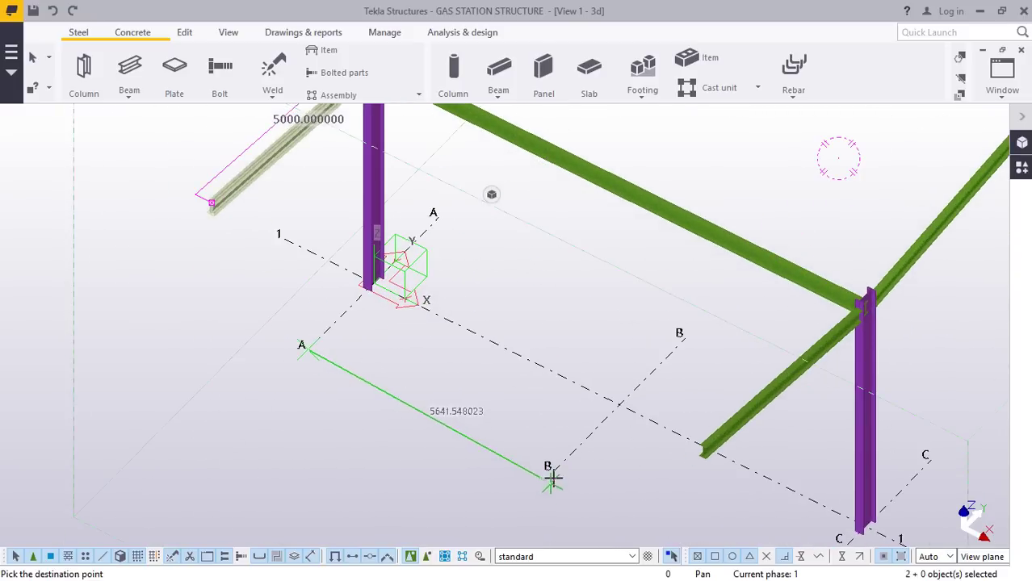
{"action": "left_click", "coordinate": [554, 477]}
{"action": "right_click", "coordinate": [565, 296]}
{"action": "left_click", "coordinate": [605, 303]}
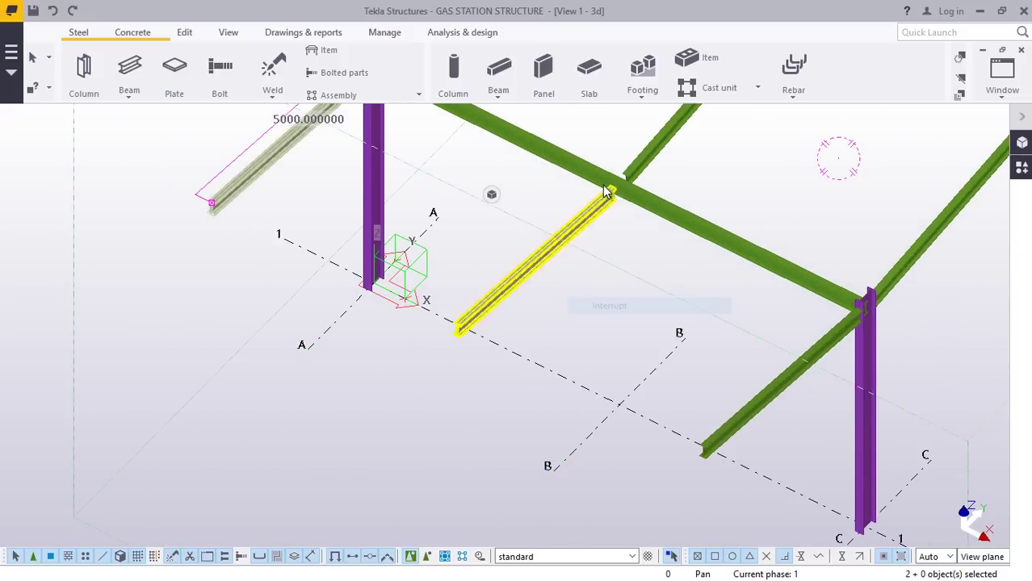
Set the start Dx end offset of the near-side sloping beam at grid B to -300 mm.
{"action": "scroll", "coordinate": [646, 169], "scroll_direction": "up", "scroll_amount": 3}
{"action": "scroll", "coordinate": [801, 161], "scroll_direction": "up", "scroll_amount": 1}
{"action": "scroll", "coordinate": [557, 327], "scroll_direction": "down", "scroll_amount": 2}
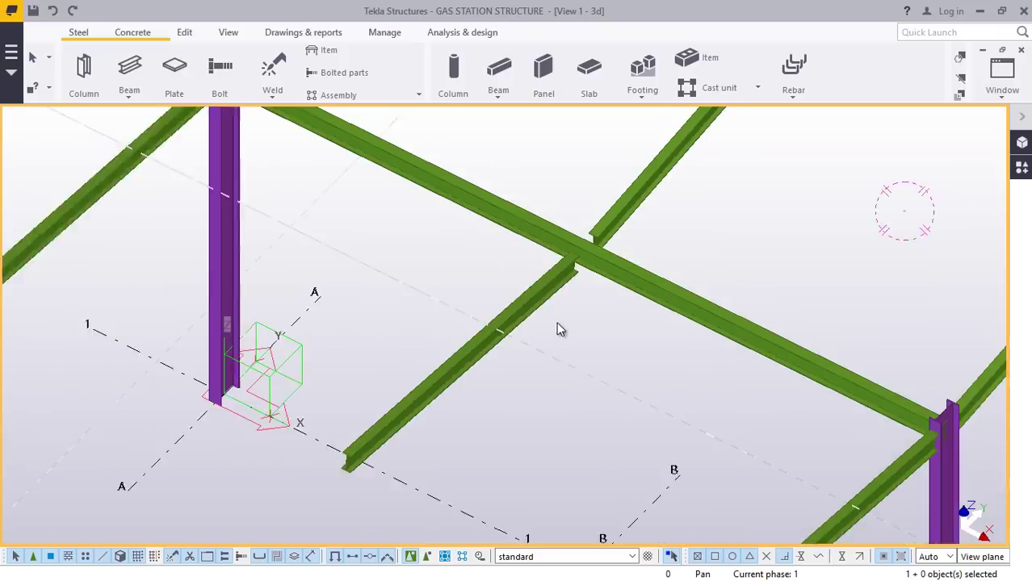
{"action": "scroll", "coordinate": [565, 275], "scroll_direction": "up", "scroll_amount": 1}
{"action": "left_click", "coordinate": [570, 261]}
{"action": "scroll", "coordinate": [570, 260], "scroll_direction": "up", "scroll_amount": 1}
{"action": "left_click", "coordinate": [572, 259]}
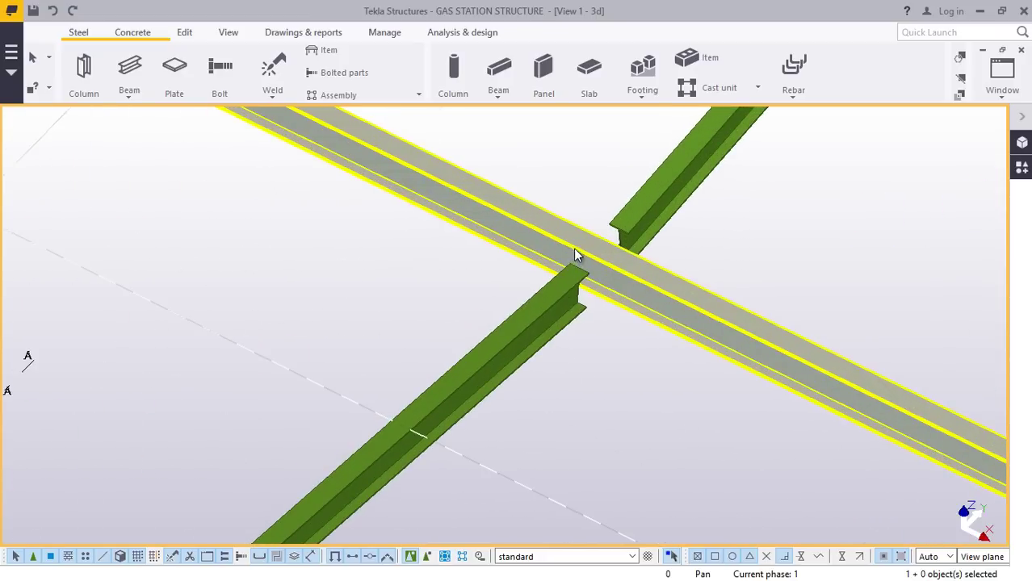
{"action": "left_click", "coordinate": [508, 377]}
{"action": "left_click", "coordinate": [579, 313]}
{"action": "double_click", "coordinate": [566, 310]}
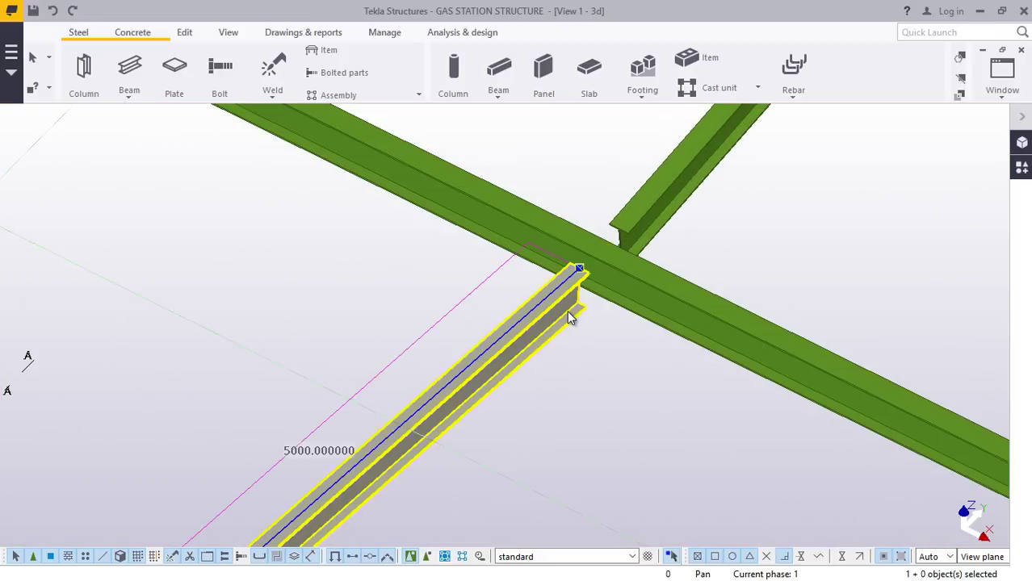
{"action": "scroll", "coordinate": [554, 258], "scroll_direction": "up", "scroll_amount": 2}
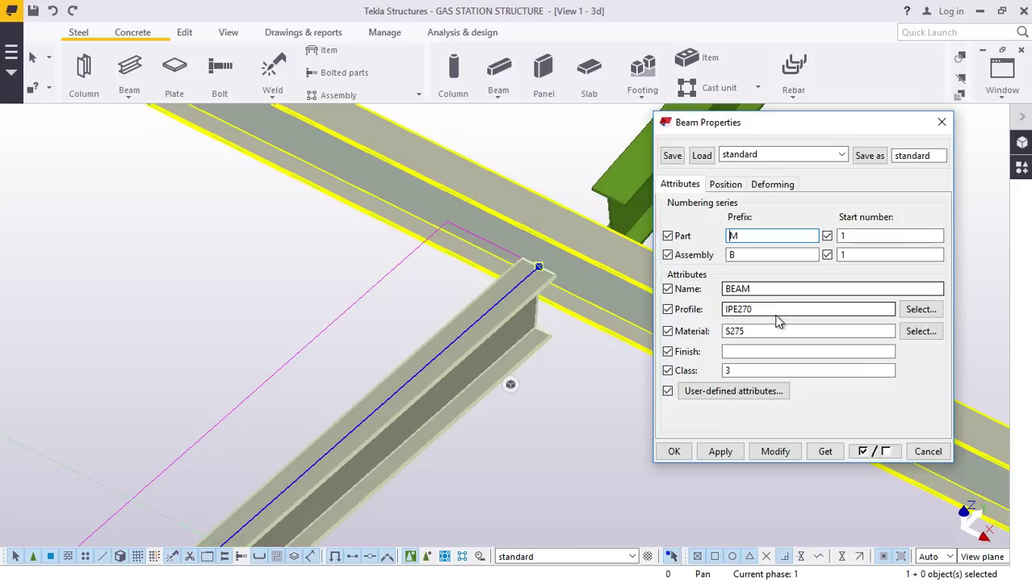
{"action": "left_click", "coordinate": [724, 184]}
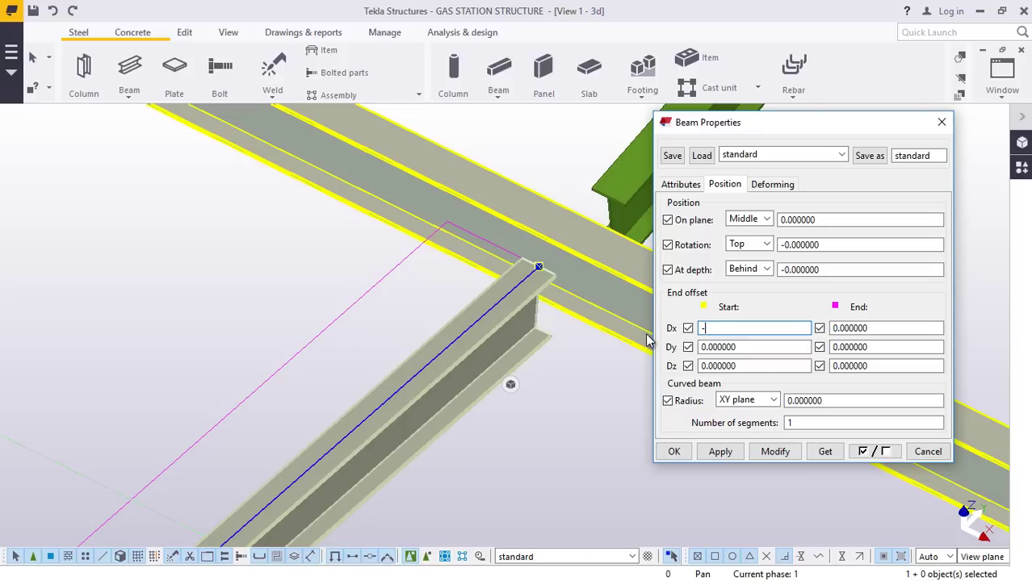
{"action": "left_click", "coordinate": [775, 452]}
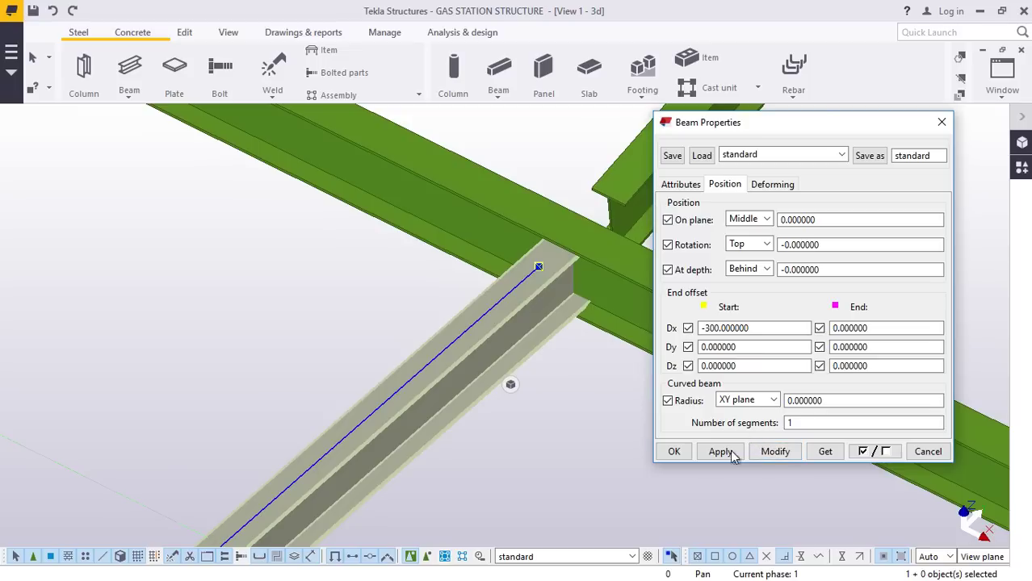
{"action": "left_click", "coordinate": [674, 451]}
Try to adjust the Dx end offset of the far-side sloping beam at grid B.
{"action": "double_click", "coordinate": [672, 195]}
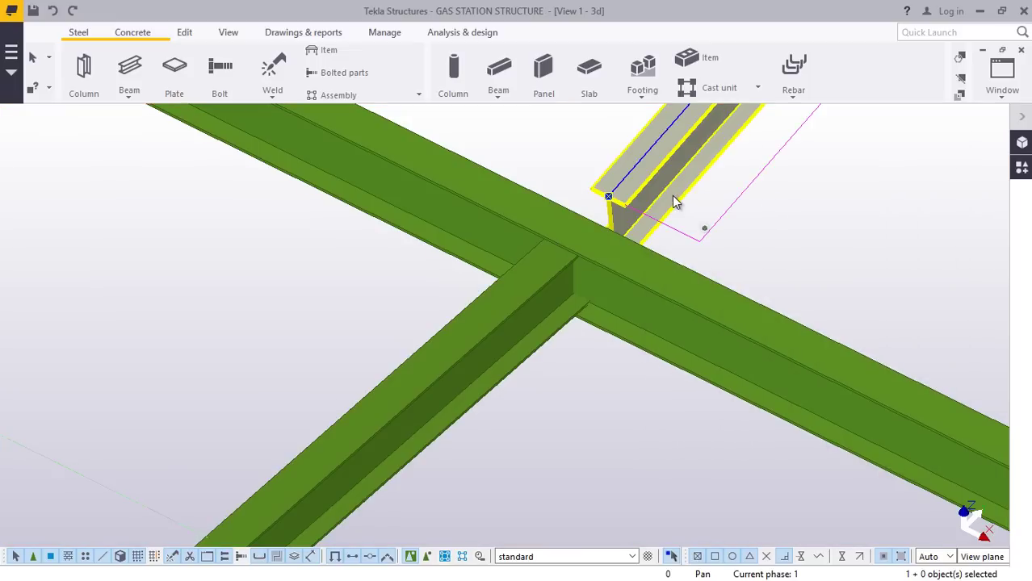
{"action": "left_click", "coordinate": [725, 184]}
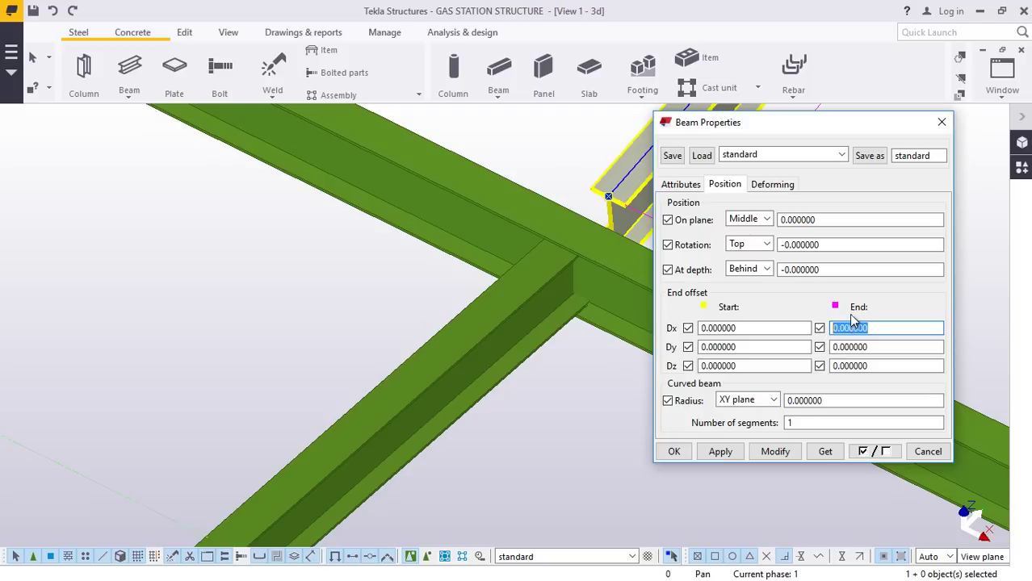
{"action": "left_click", "coordinate": [775, 452]}
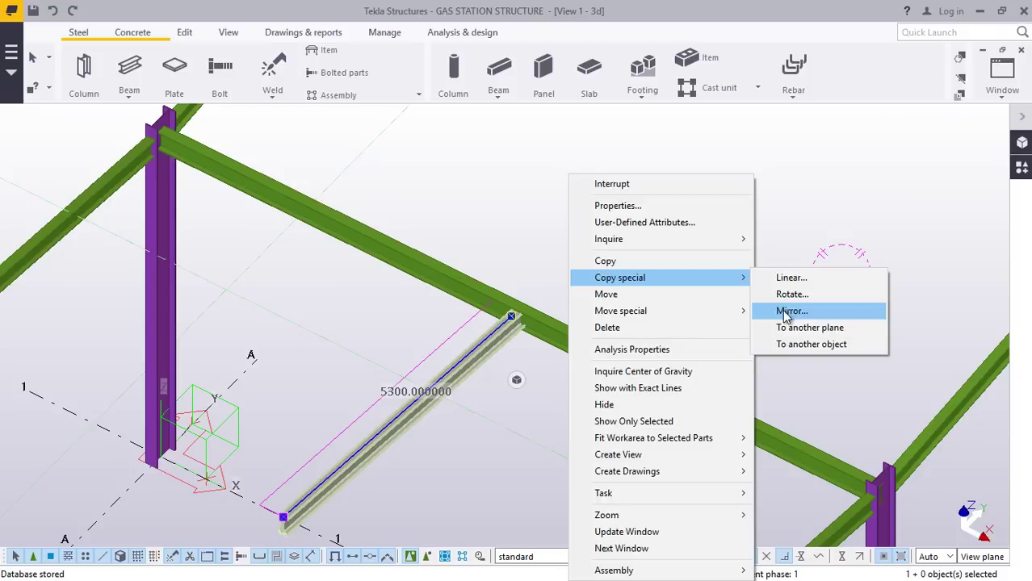
Mirror-copy the near-side grid B sloping beam, picking the web midpoints at the grid C column's top and base, and end the command.
{"action": "left_click", "coordinate": [781, 308]}
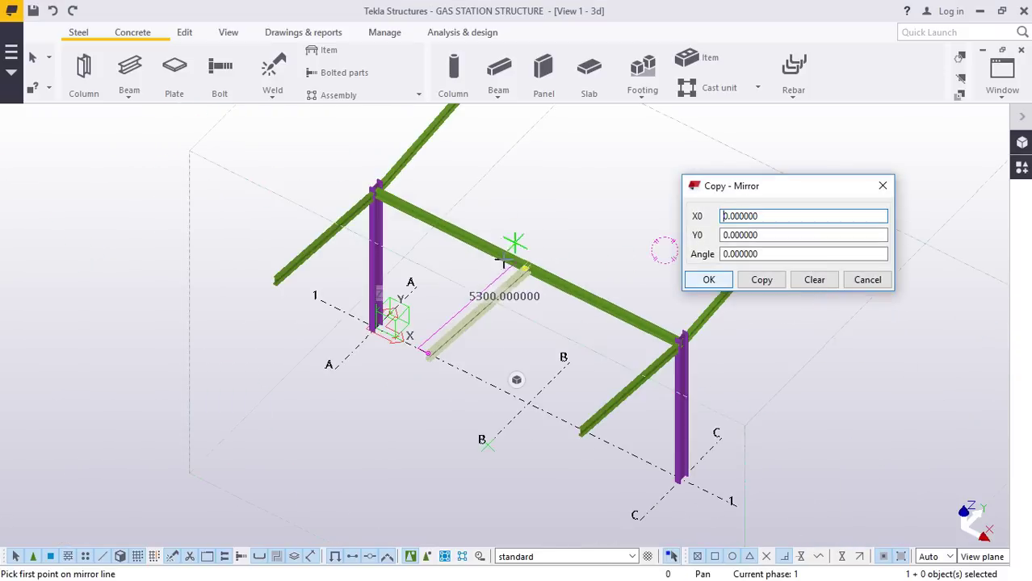
{"action": "scroll", "coordinate": [503, 259], "scroll_direction": "down", "scroll_amount": 2}
{"action": "scroll", "coordinate": [600, 313], "scroll_direction": "up", "scroll_amount": 13}
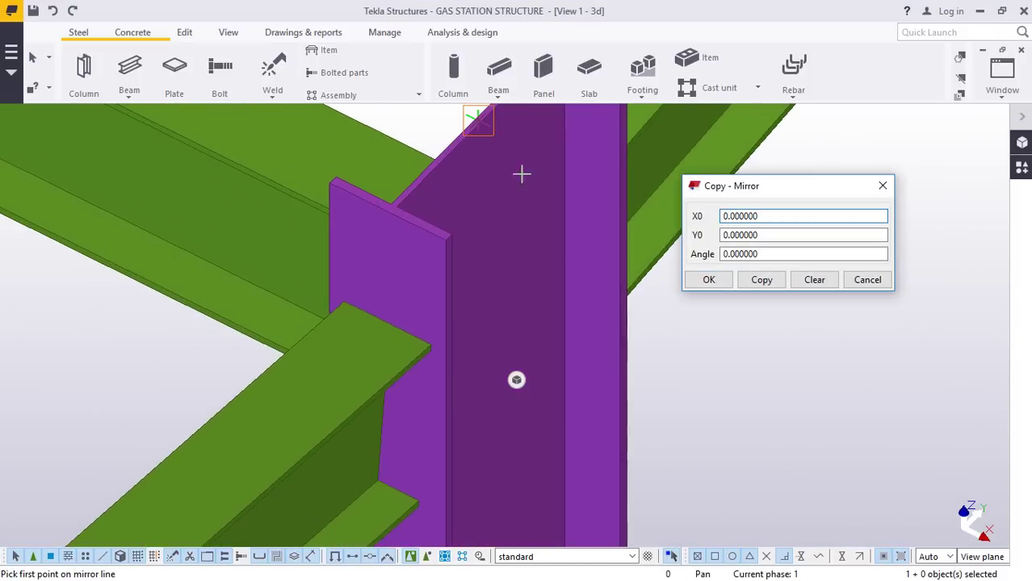
{"action": "scroll", "coordinate": [492, 141], "scroll_direction": "up", "scroll_amount": 2}
{"action": "scroll", "coordinate": [488, 144], "scroll_direction": "up", "scroll_amount": 2}
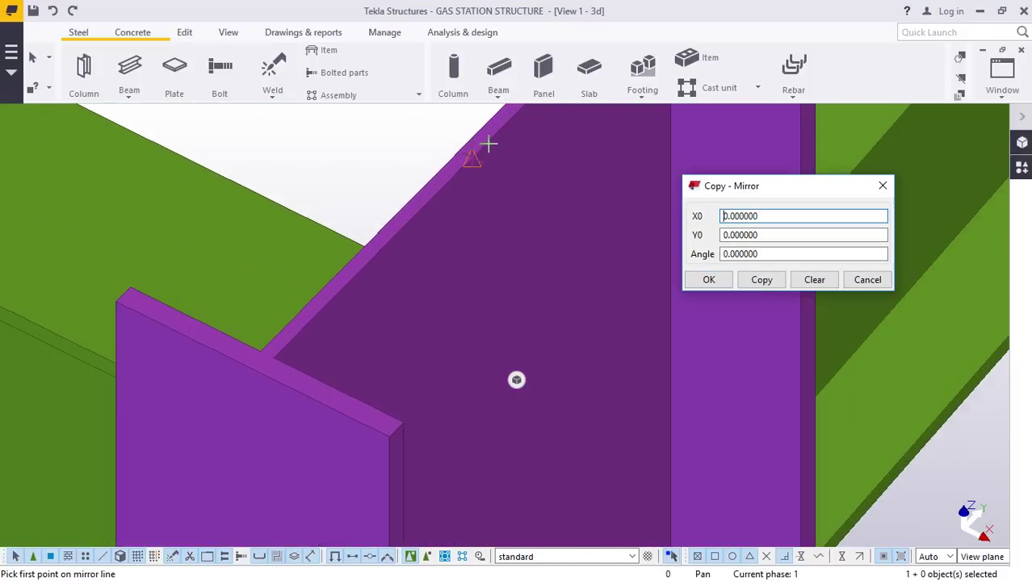
{"action": "left_click", "coordinate": [474, 156]}
{"action": "scroll", "coordinate": [465, 226], "scroll_direction": "down", "scroll_amount": 6}
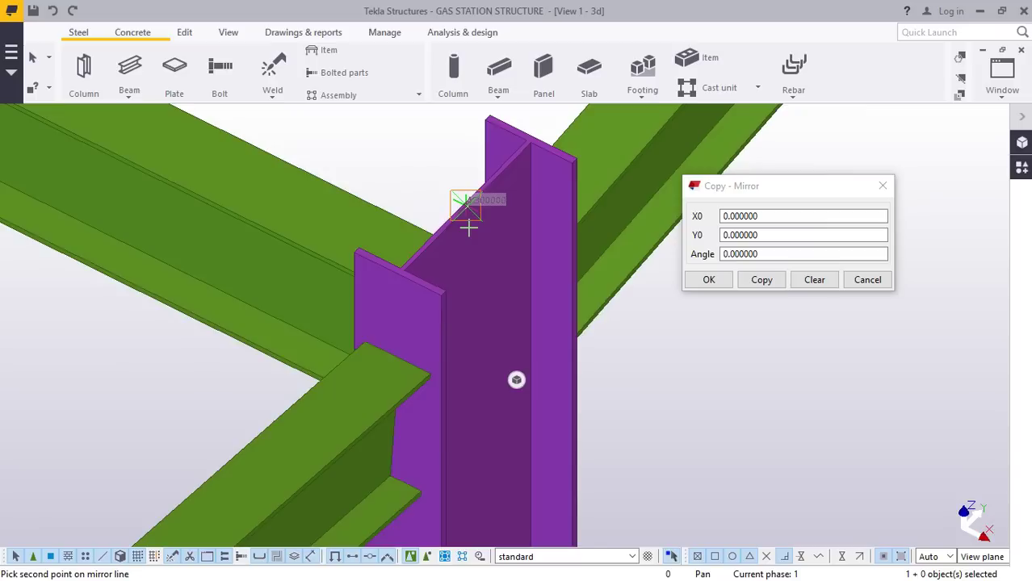
{"action": "scroll", "coordinate": [468, 214], "scroll_direction": "down", "scroll_amount": 6}
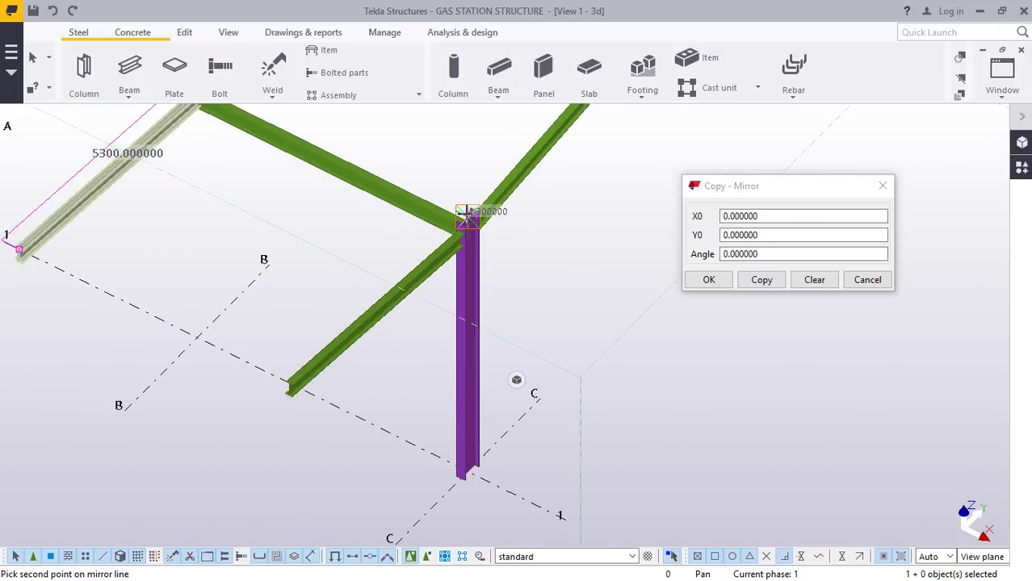
{"action": "scroll", "coordinate": [489, 452], "scroll_direction": "up", "scroll_amount": 2}
{"action": "scroll", "coordinate": [433, 420], "scroll_direction": "up", "scroll_amount": 3}
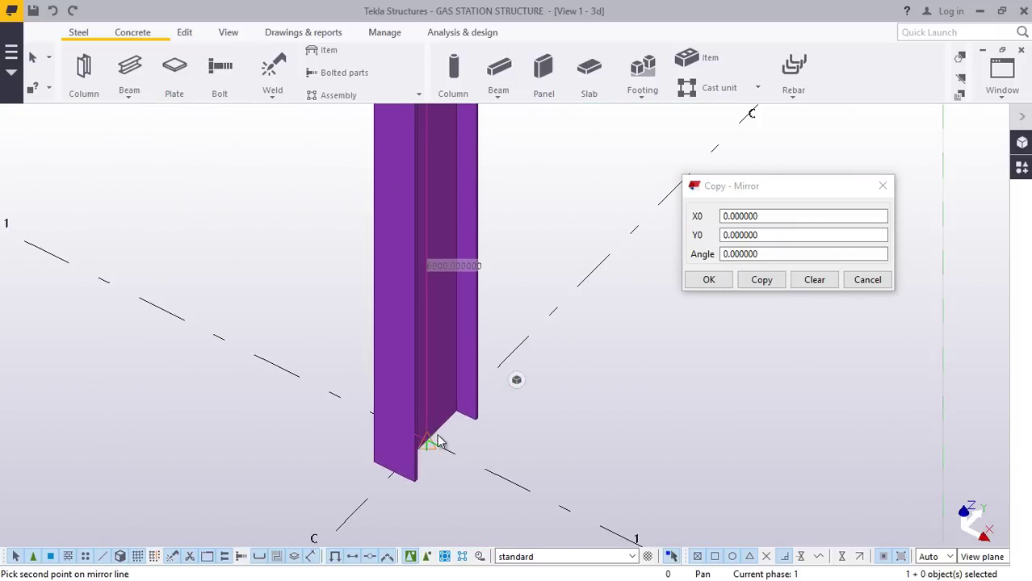
{"action": "left_click", "coordinate": [759, 280]}
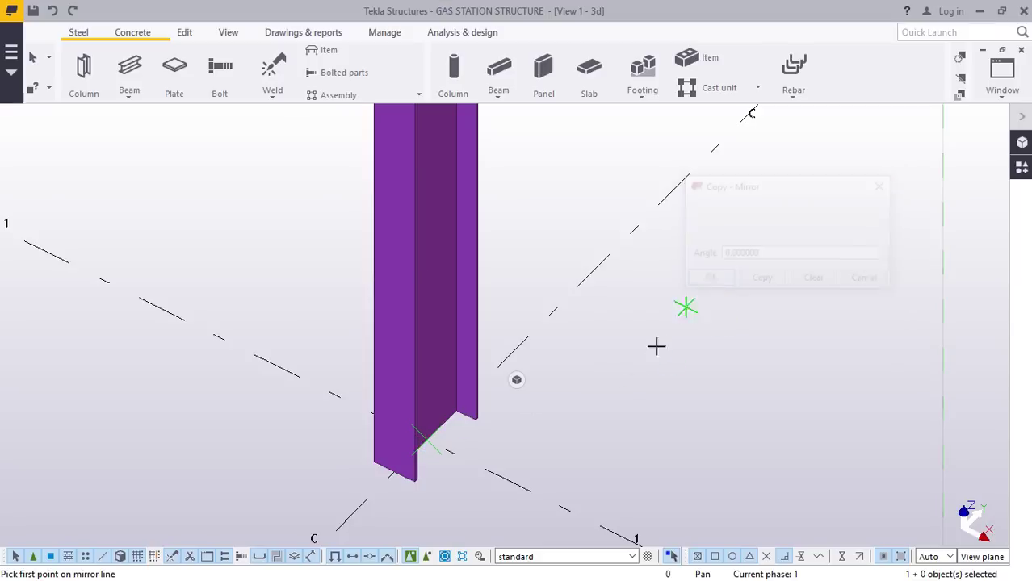
{"action": "scroll", "coordinate": [614, 379], "scroll_direction": "down", "scroll_amount": 5}
{"action": "scroll", "coordinate": [549, 408], "scroll_direction": "down", "scroll_amount": 5}
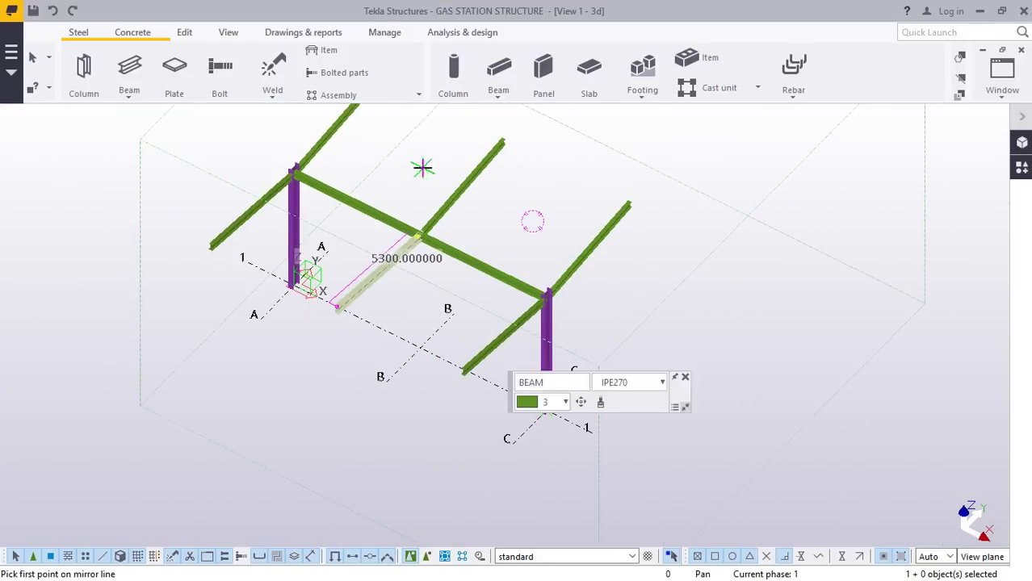
{"action": "right_click", "coordinate": [459, 168]}
{"action": "left_click", "coordinate": [502, 178]}
Examine how the two sloping beams at grid B meet the connecting beam.
{"action": "scroll", "coordinate": [410, 239], "scroll_direction": "up", "scroll_amount": 10}
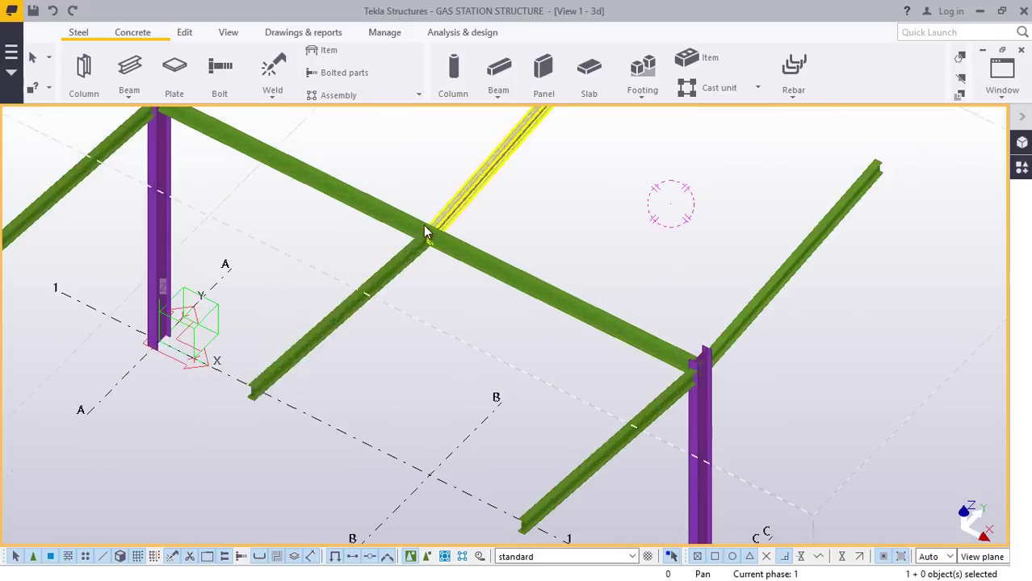
{"action": "scroll", "coordinate": [435, 232], "scroll_direction": "up", "scroll_amount": 8}
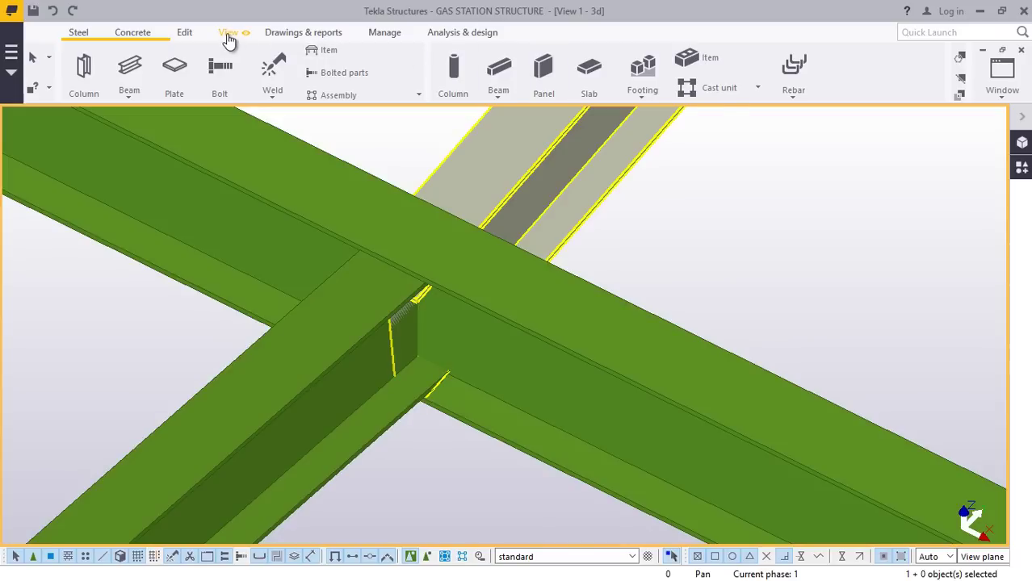
{"action": "left_click", "coordinate": [229, 40]}
{"action": "left_click", "coordinate": [569, 81]}
{"action": "left_click", "coordinate": [565, 103]}
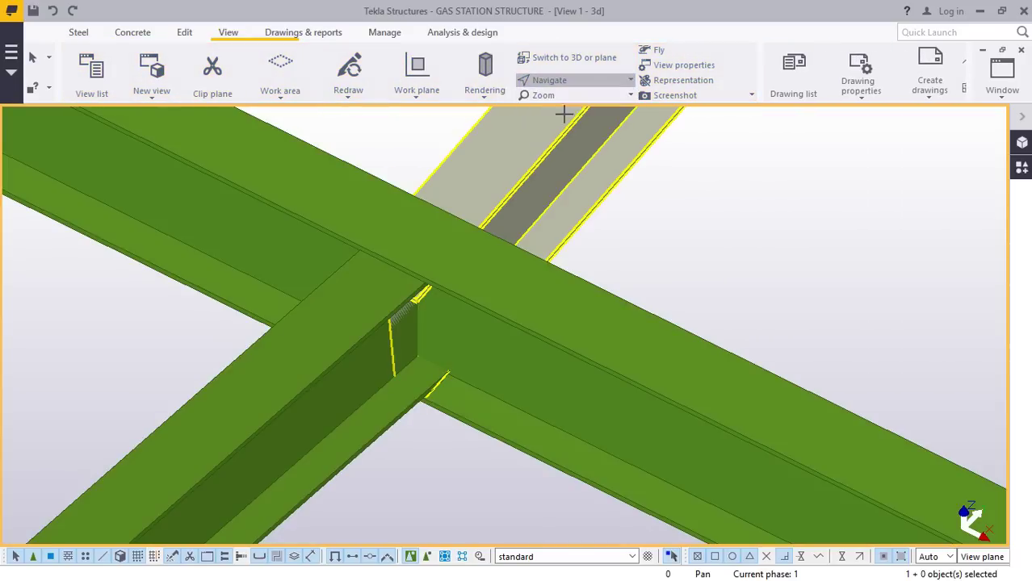
{"action": "mouse_move", "coordinate": [434, 315]}
{"action": "left_mouse_down"}
{"action": "mouse_move", "coordinate": [376, 214]}
{"action": "mouse_move", "coordinate": [340, 203]}
{"action": "mouse_move", "coordinate": [292, 246]}
{"action": "mouse_move", "coordinate": [195, 189]}
{"action": "mouse_move", "coordinate": [184, 196]}
{"action": "mouse_move", "coordinate": [518, 224]}
{"action": "mouse_move", "coordinate": [603, 210]}
{"action": "mouse_move", "coordinate": [528, 239]}
{"action": "mouse_move", "coordinate": [309, 272]}
{"action": "mouse_move", "coordinate": [352, 293]}
{"action": "mouse_move", "coordinate": [493, 281]}
{"action": "left_mouse_up"}
{"action": "scroll", "coordinate": [492, 280], "scroll_direction": "down", "scroll_amount": 6}
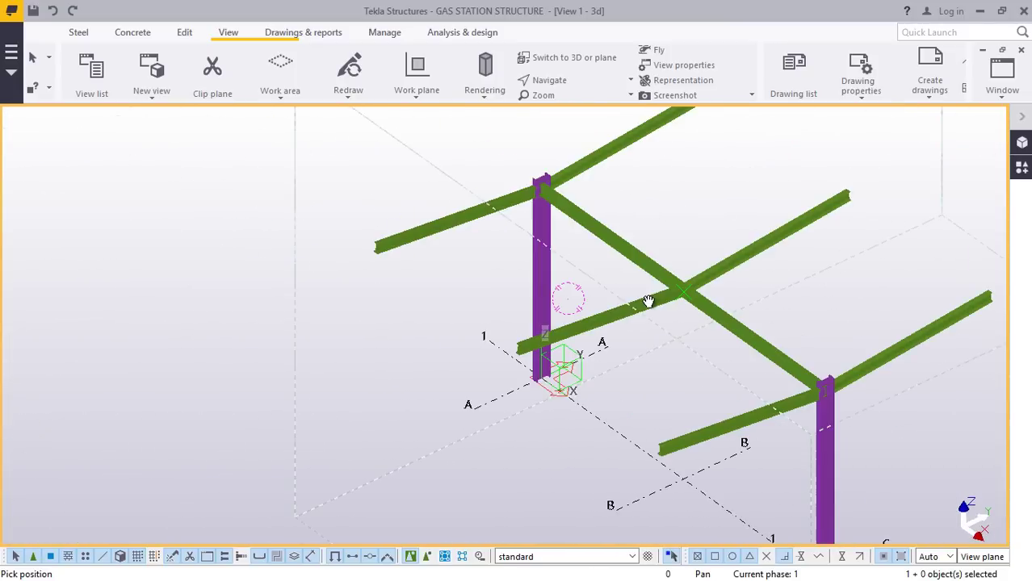
{"action": "scroll", "coordinate": [680, 292], "scroll_direction": "up", "scroll_amount": 3}
Examine the frame from the opposite side and the free end of the sloping beam at grid C.
{"action": "left_click", "coordinate": [569, 86]}
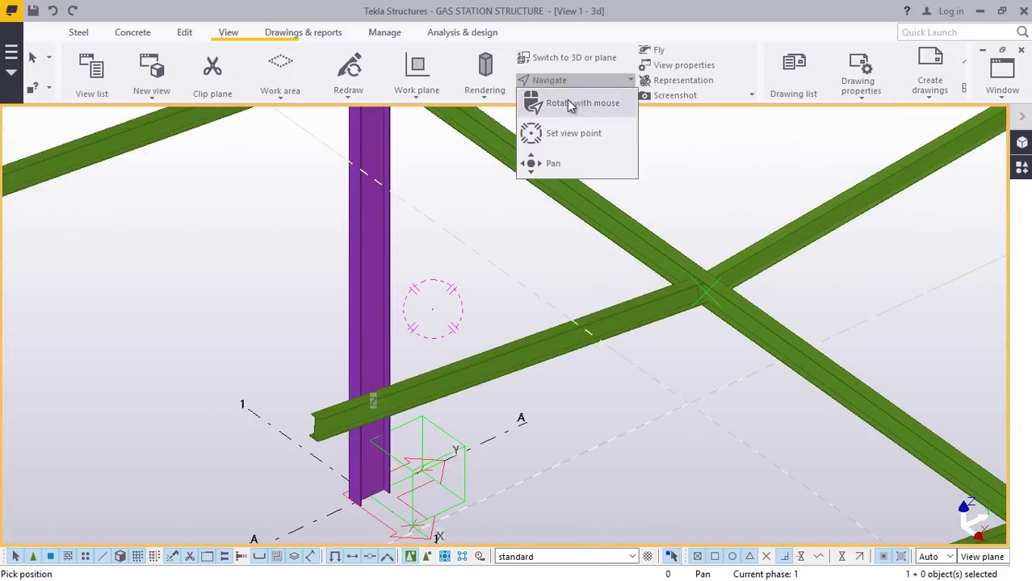
{"action": "left_click", "coordinate": [577, 132]}
{"action": "mouse_move", "coordinate": [692, 293]}
{"action": "left_mouse_down"}
{"action": "mouse_move", "coordinate": [832, 266]}
{"action": "mouse_move", "coordinate": [408, 300]}
{"action": "left_mouse_up"}
{"action": "scroll", "coordinate": [411, 298], "scroll_direction": "down", "scroll_amount": 4}
{"action": "scroll", "coordinate": [411, 298], "scroll_direction": "down", "scroll_amount": 3}
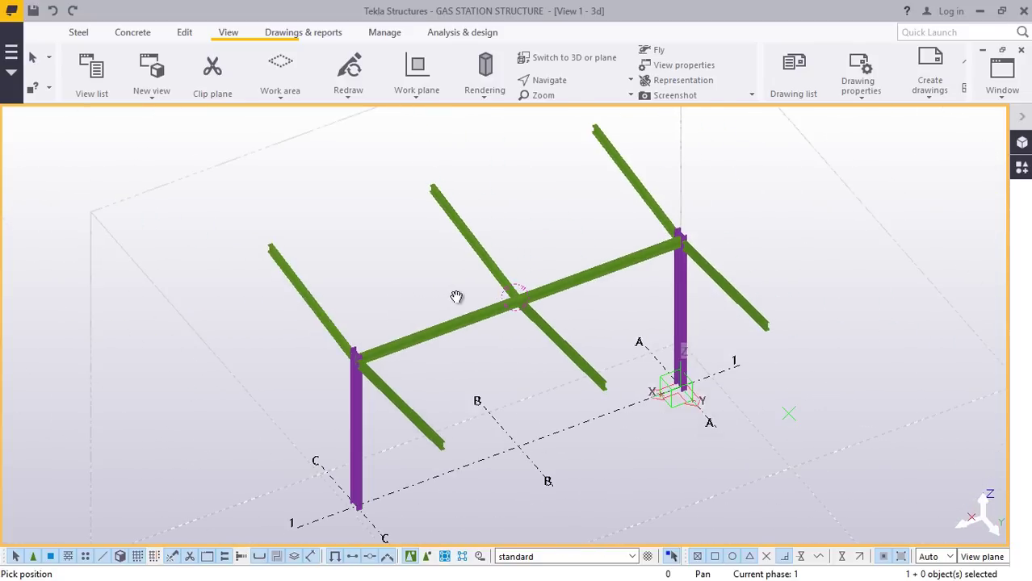
{"action": "scroll", "coordinate": [270, 246], "scroll_direction": "up", "scroll_amount": 6}
{"action": "scroll", "coordinate": [263, 238], "scroll_direction": "up", "scroll_amount": 2}
{"action": "scroll", "coordinate": [261, 239], "scroll_direction": "down", "scroll_amount": 4}
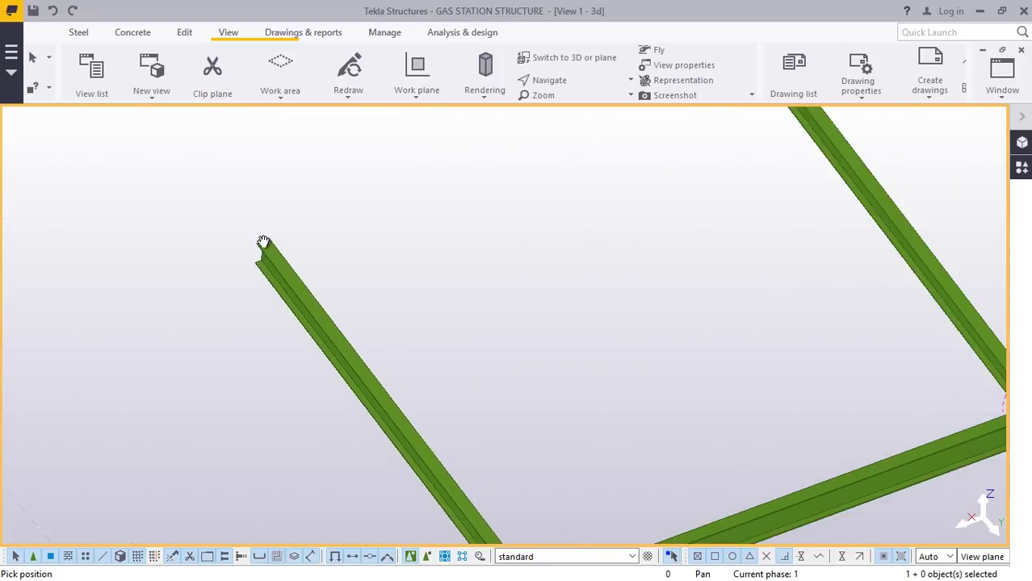
Leave the running pick command and set the work plane on the sloping beam beside the grid A column with the Work plane tool.
{"action": "middle_click_drag", "start_coordinate": [308, 266], "coordinate": [468, 373], "text": "ctrl"}
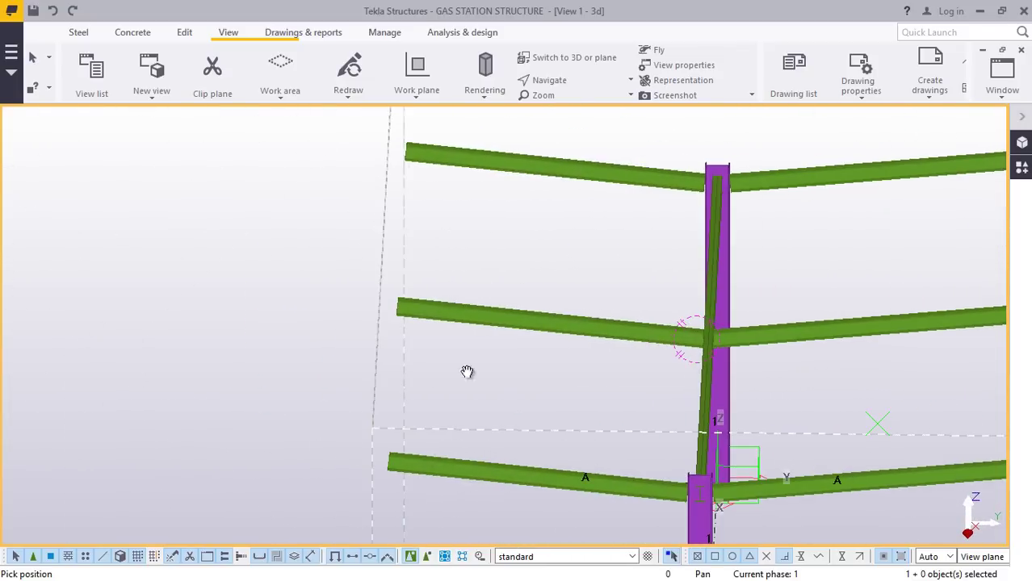
{"action": "scroll", "coordinate": [421, 440], "scroll_direction": "up", "scroll_amount": 2}
{"action": "scroll", "coordinate": [331, 392], "scroll_direction": "down", "scroll_amount": 1}
{"action": "scroll", "coordinate": [675, 521], "scroll_direction": "up", "scroll_amount": 5}
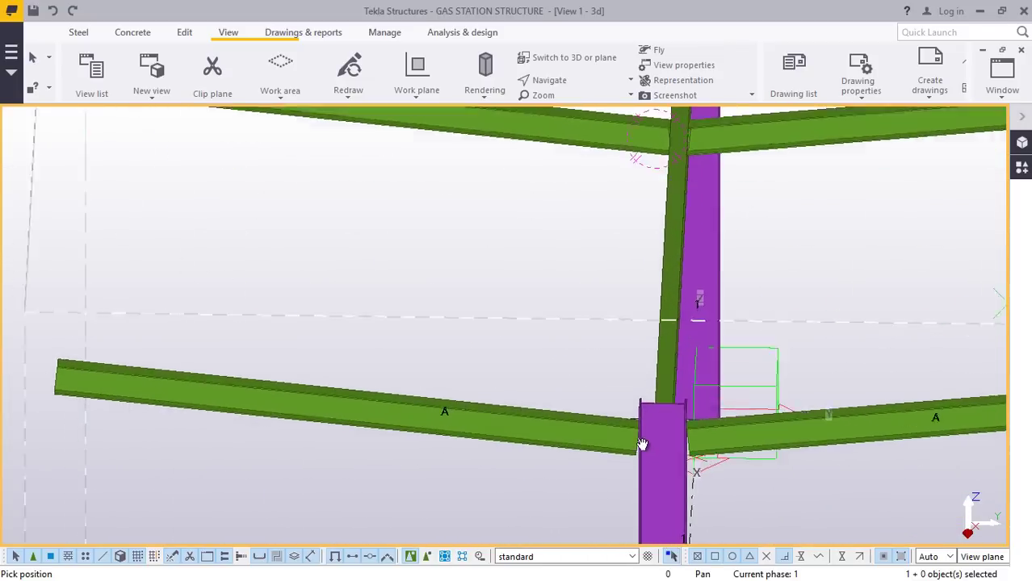
{"action": "right_click", "coordinate": [520, 310]}
{"action": "left_click", "coordinate": [584, 320]}
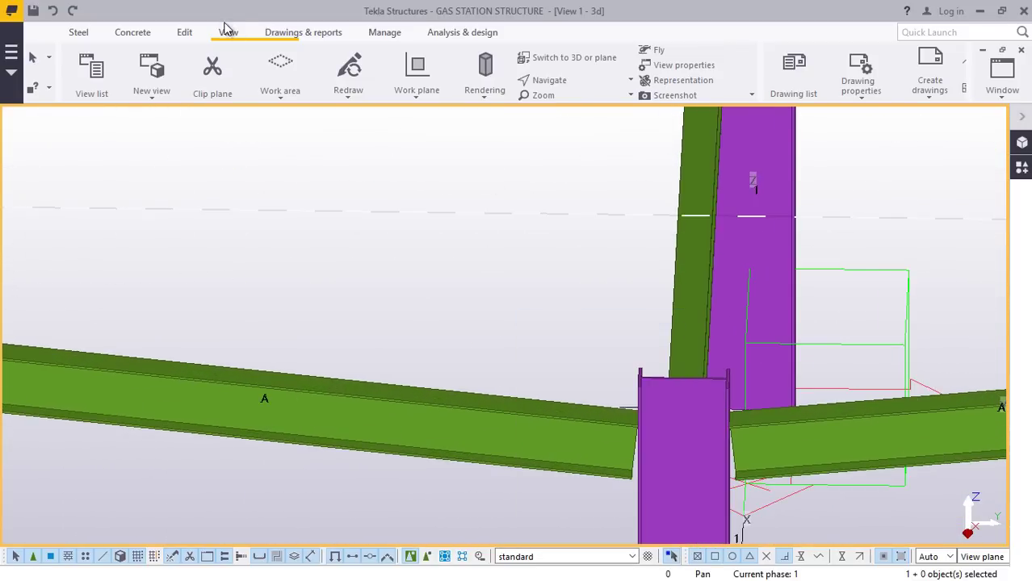
{"action": "left_click", "coordinate": [252, 35]}
{"action": "left_click", "coordinate": [419, 100]}
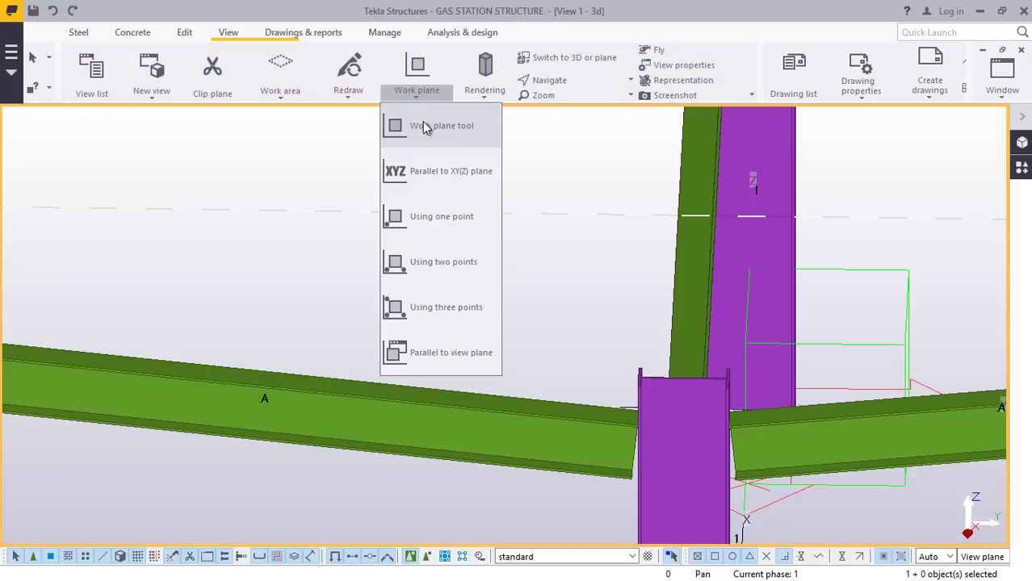
{"action": "left_click", "coordinate": [423, 123]}
{"action": "left_click", "coordinate": [485, 402]}
{"action": "scroll", "coordinate": [573, 407], "scroll_direction": "up", "scroll_amount": 1}
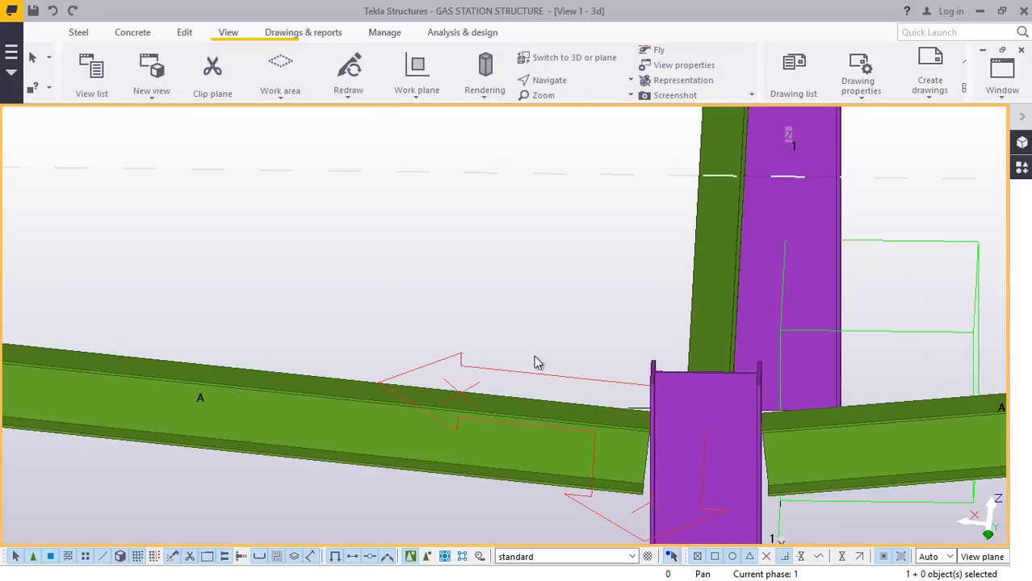
{"action": "scroll", "coordinate": [388, 368], "scroll_direction": "down", "scroll_amount": 2}
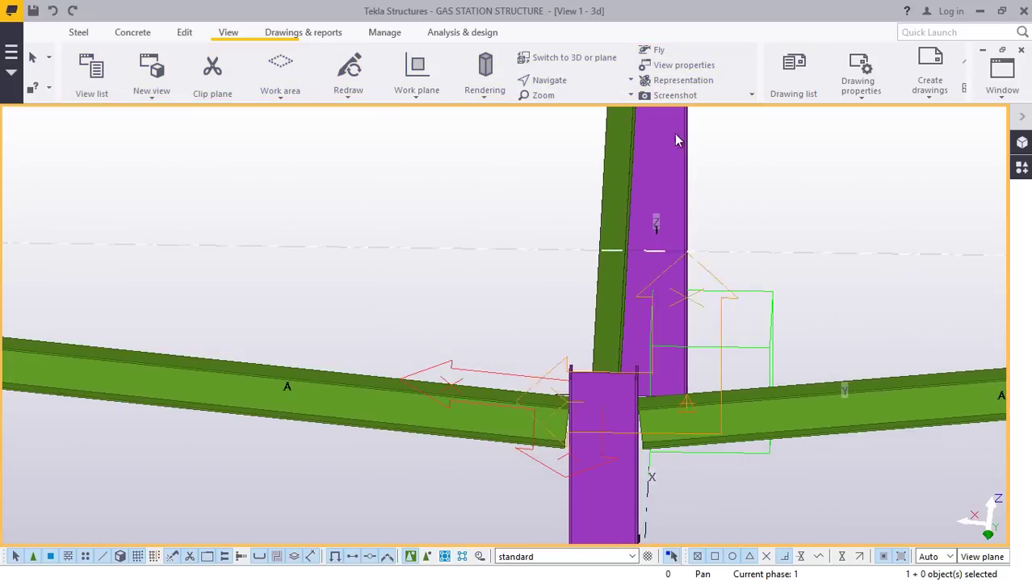
{"action": "left_click", "coordinate": [566, 83]}
{"action": "left_click", "coordinate": [569, 129]}
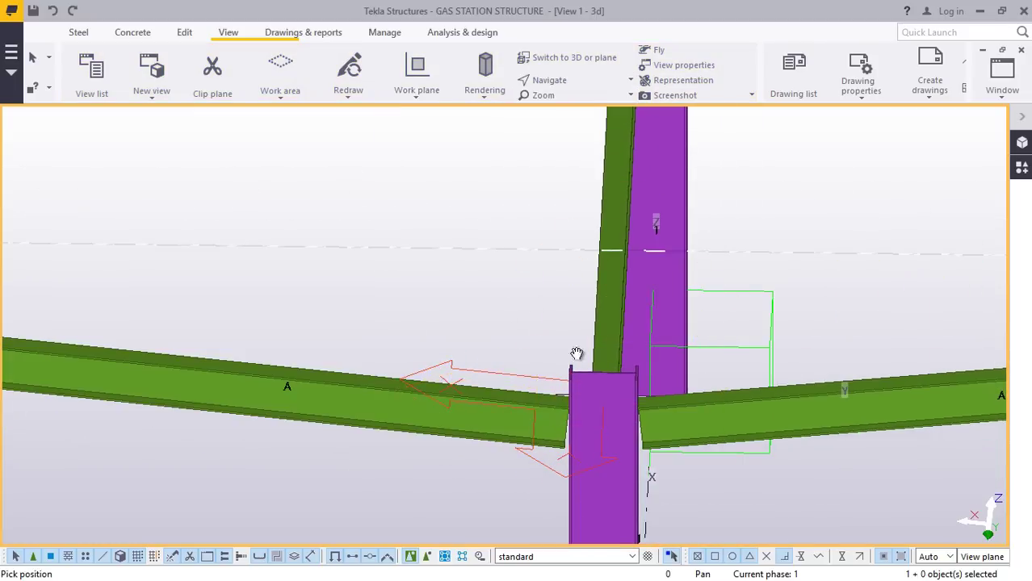
{"action": "right_click", "coordinate": [467, 241]}
{"action": "left_click", "coordinate": [488, 248]}
{"action": "right_click", "coordinate": [466, 226]}
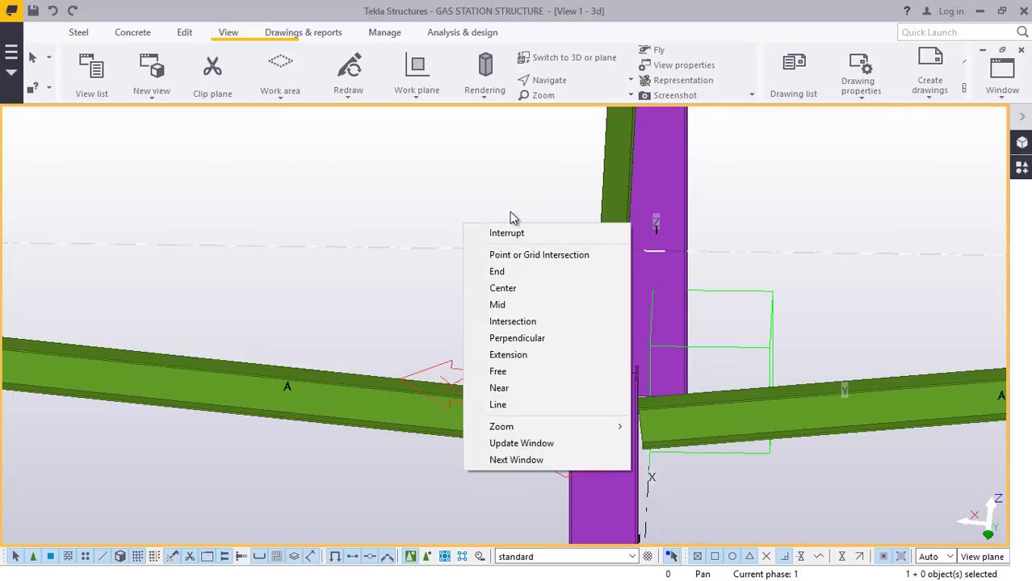
{"action": "left_click", "coordinate": [557, 84]}
{"action": "left_click", "coordinate": [571, 104]}
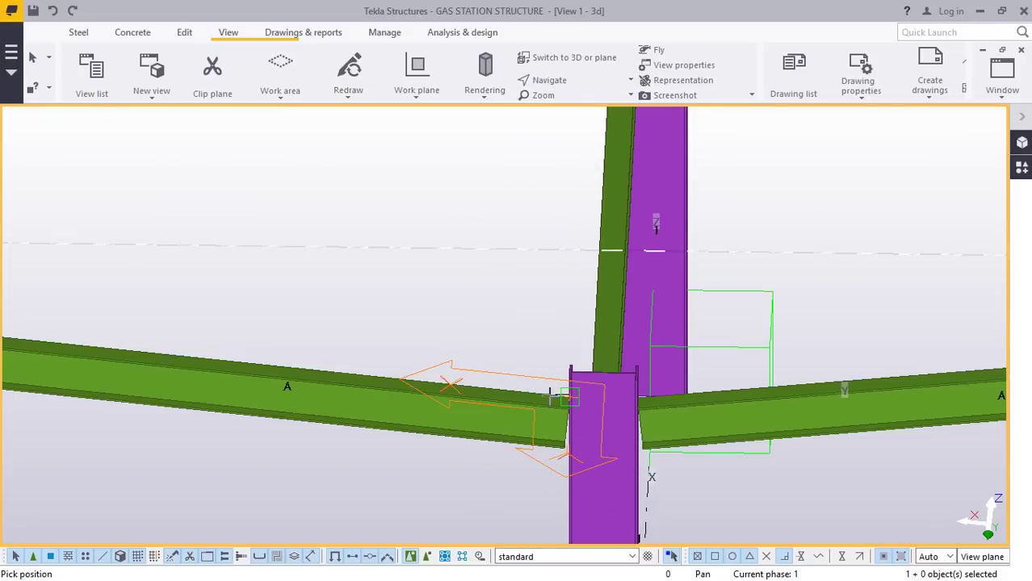
{"action": "right_click", "coordinate": [475, 324]}
{"action": "left_click", "coordinate": [473, 320]}
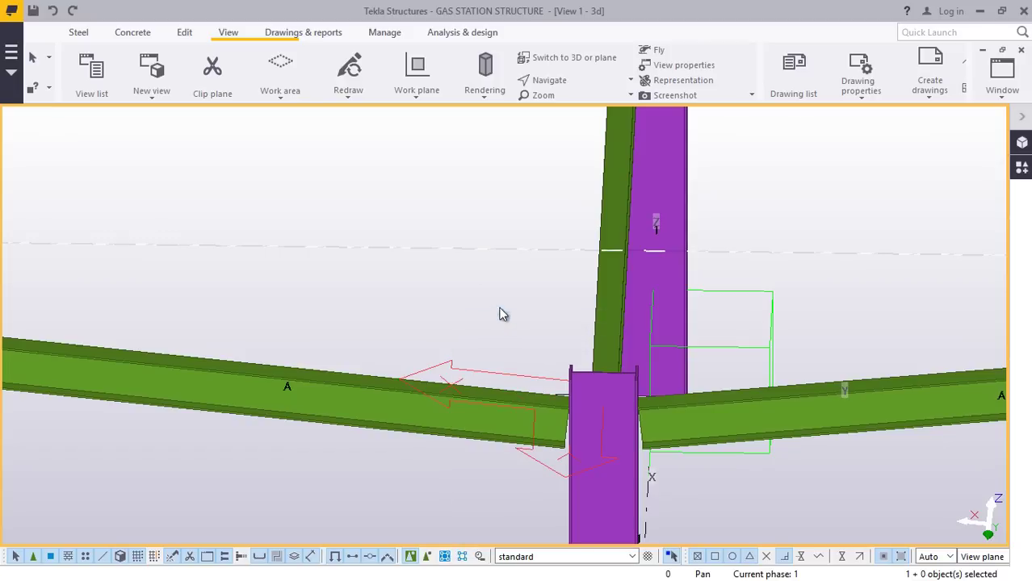
{"action": "right_click", "coordinate": [462, 256]}
{"action": "left_click", "coordinate": [476, 251]}
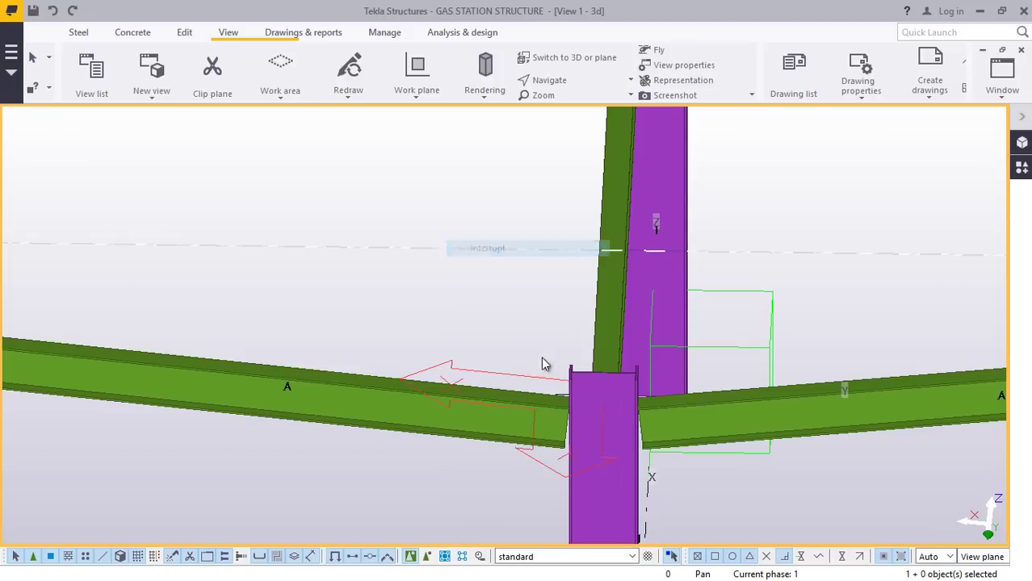
Centre the view rotation on the grid A column joint and examine how the grid B sloping beams meet the connecting beam.
{"action": "left_click", "coordinate": [557, 79]}
{"action": "left_click", "coordinate": [570, 103]}
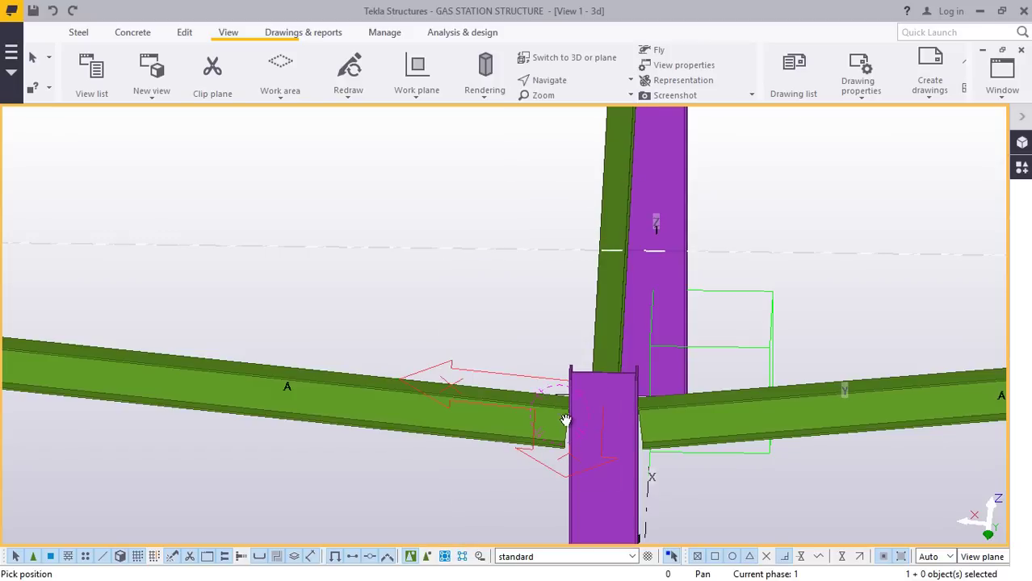
{"action": "left_click_drag", "start_coordinate": [565, 421], "coordinate": [524, 214]}
{"action": "right_click", "coordinate": [522, 213]}
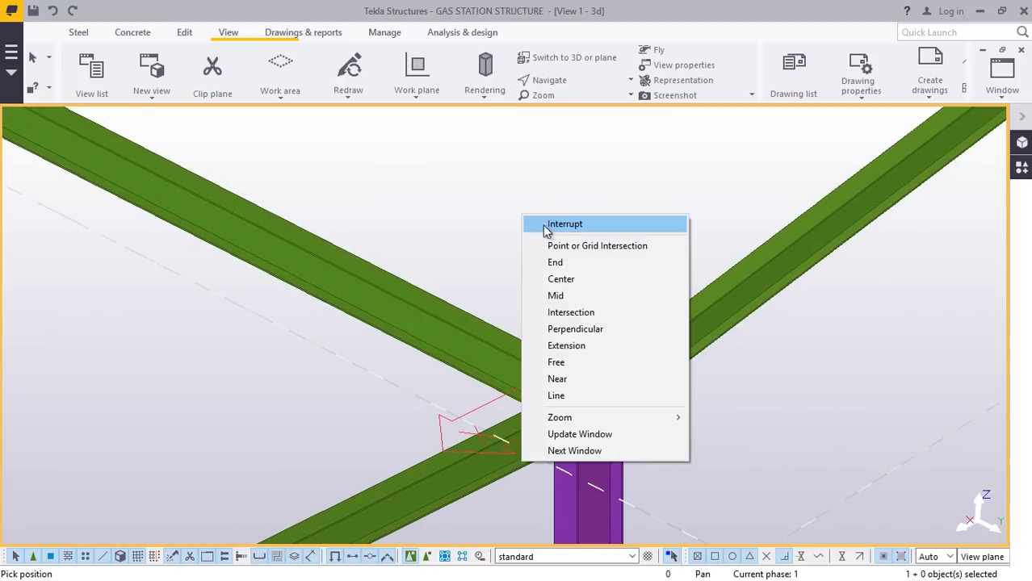
{"action": "left_click", "coordinate": [565, 225]}
{"action": "scroll", "coordinate": [650, 315], "scroll_direction": "down", "scroll_amount": 5}
{"action": "scroll", "coordinate": [327, 152], "scroll_direction": "up", "scroll_amount": 6}
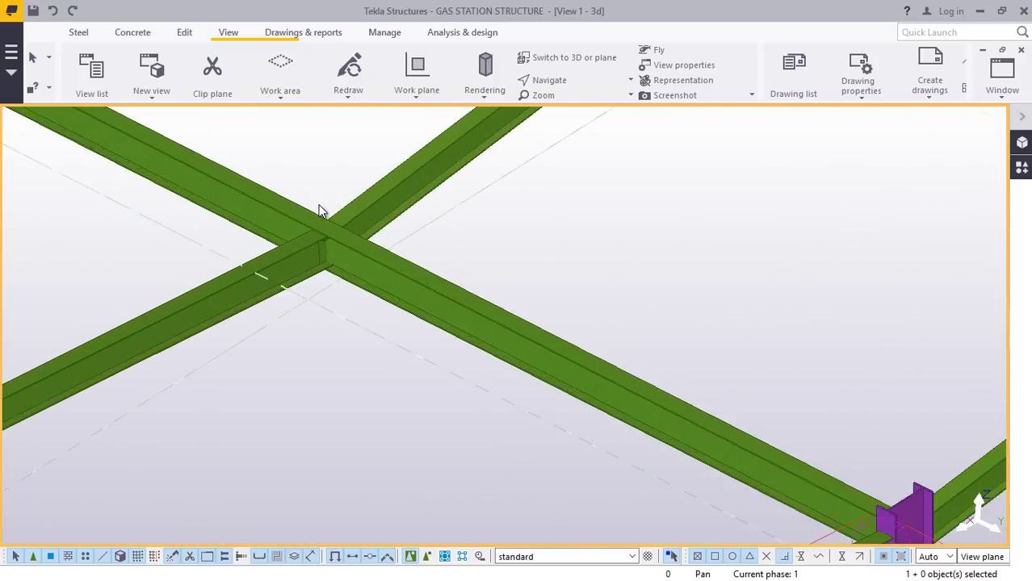
{"action": "scroll", "coordinate": [316, 214], "scroll_direction": "up", "scroll_amount": 8}
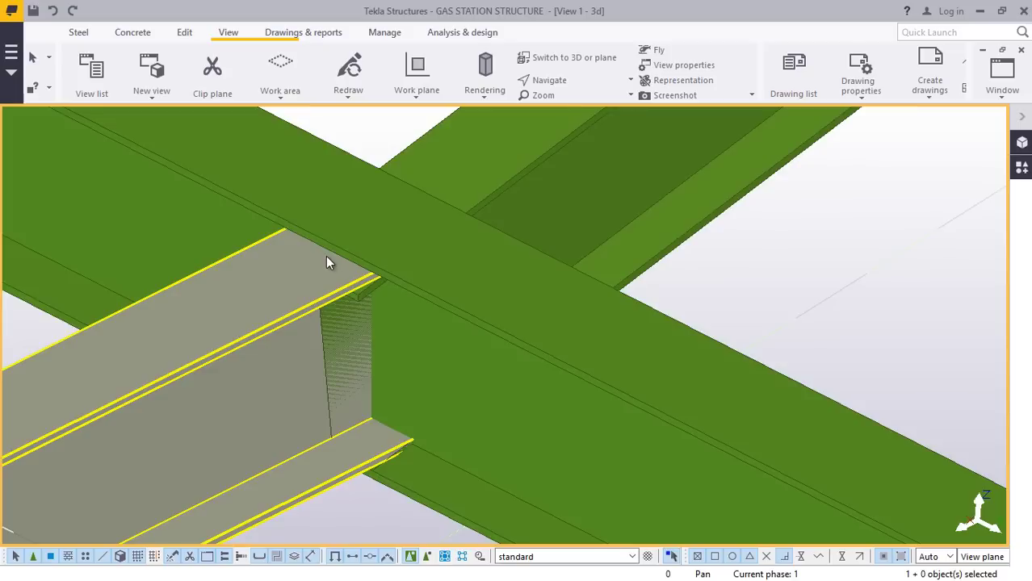
{"action": "scroll", "coordinate": [327, 255], "scroll_direction": "down", "scroll_amount": 8}
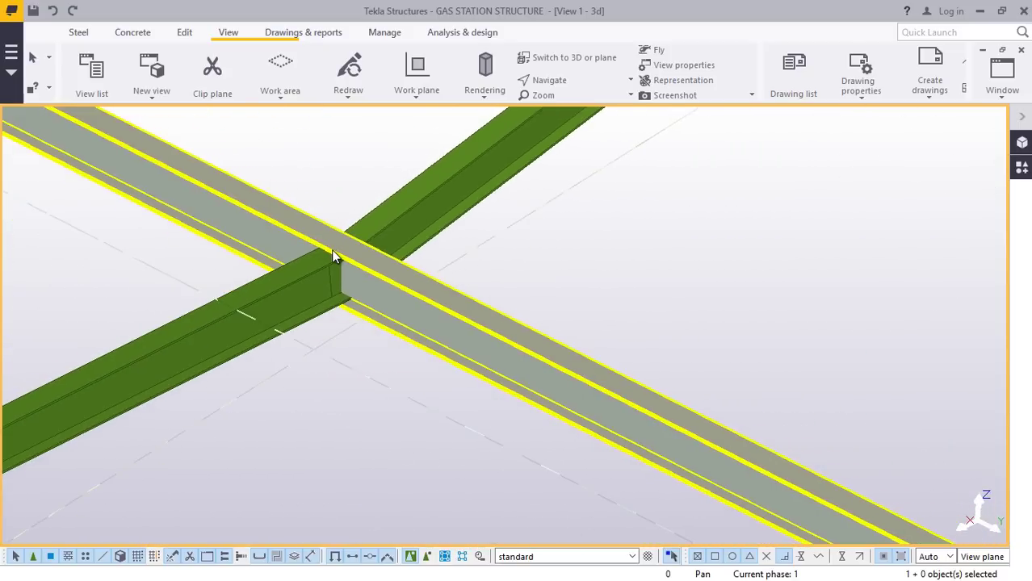
{"action": "scroll", "coordinate": [334, 255], "scroll_direction": "down", "scroll_amount": 2}
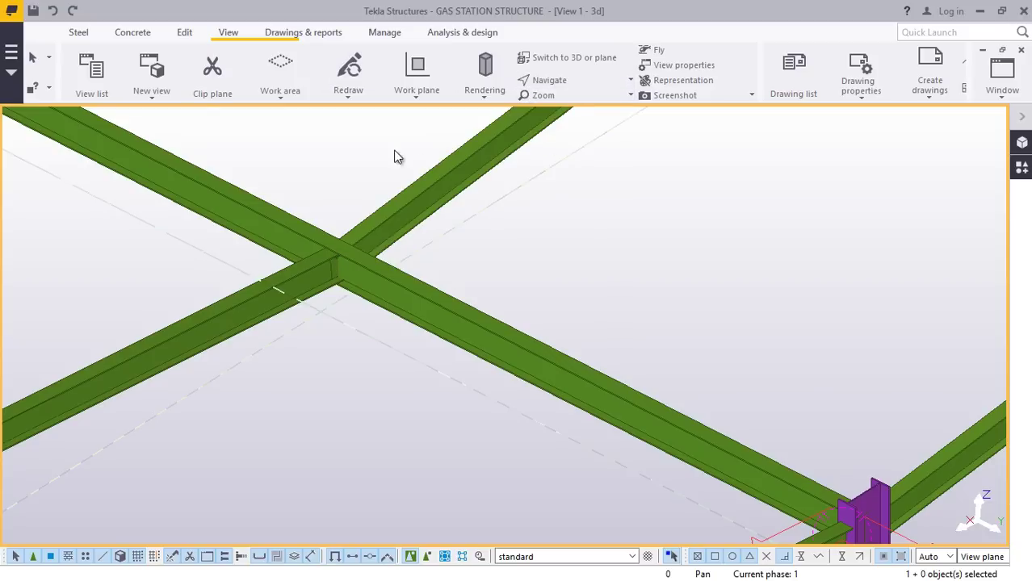
{"action": "left_click", "coordinate": [78, 33]}
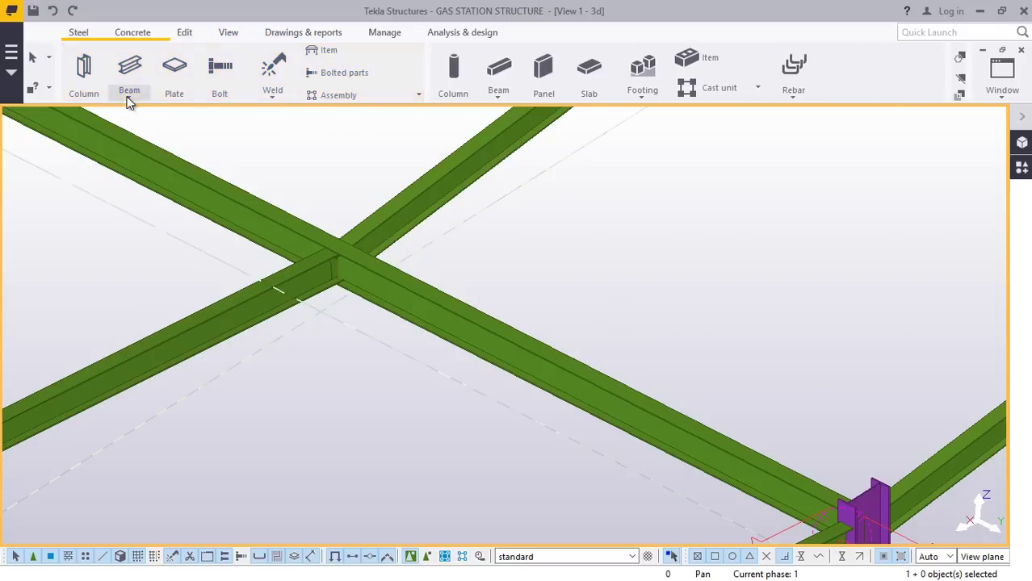
{"action": "left_click", "coordinate": [129, 94]}
{"action": "left_click", "coordinate": [175, 126]}
{"action": "scroll", "coordinate": [334, 238], "scroll_direction": "up", "scroll_amount": 6}
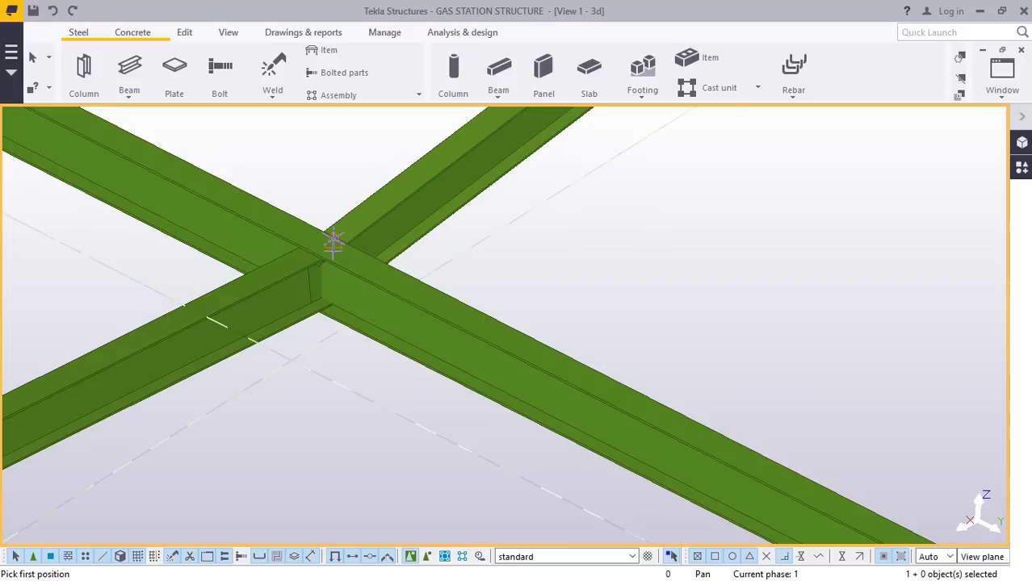
{"action": "scroll", "coordinate": [278, 237], "scroll_direction": "down", "scroll_amount": 8}
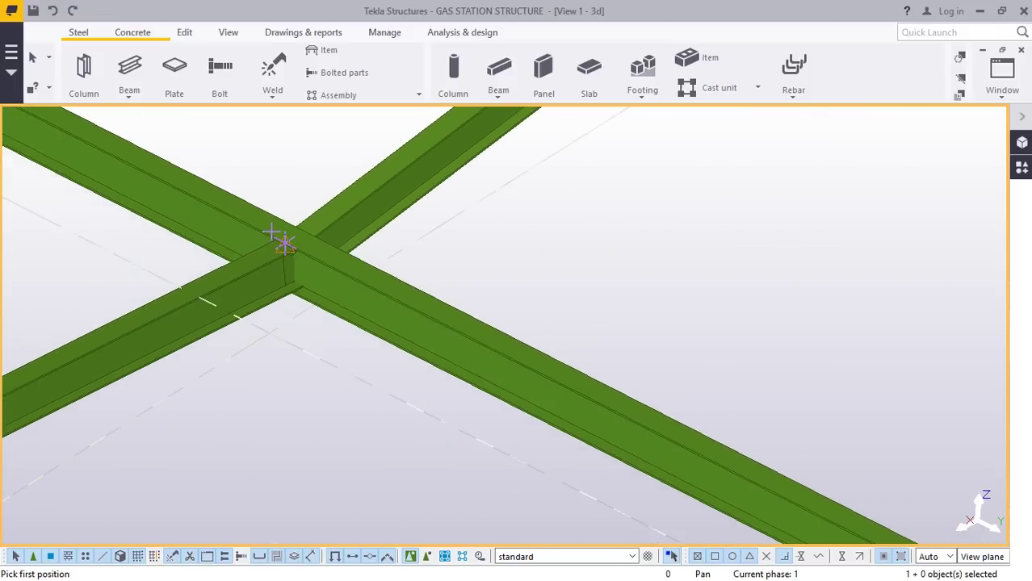
{"action": "scroll", "coordinate": [763, 524], "scroll_direction": "up", "scroll_amount": 8}
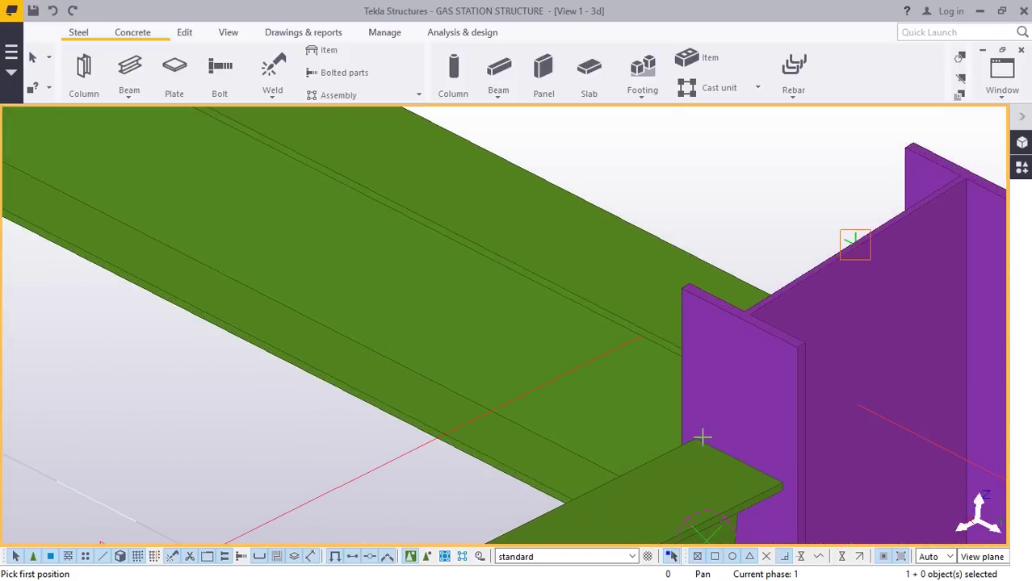
{"action": "scroll", "coordinate": [733, 460], "scroll_direction": "down", "scroll_amount": 8}
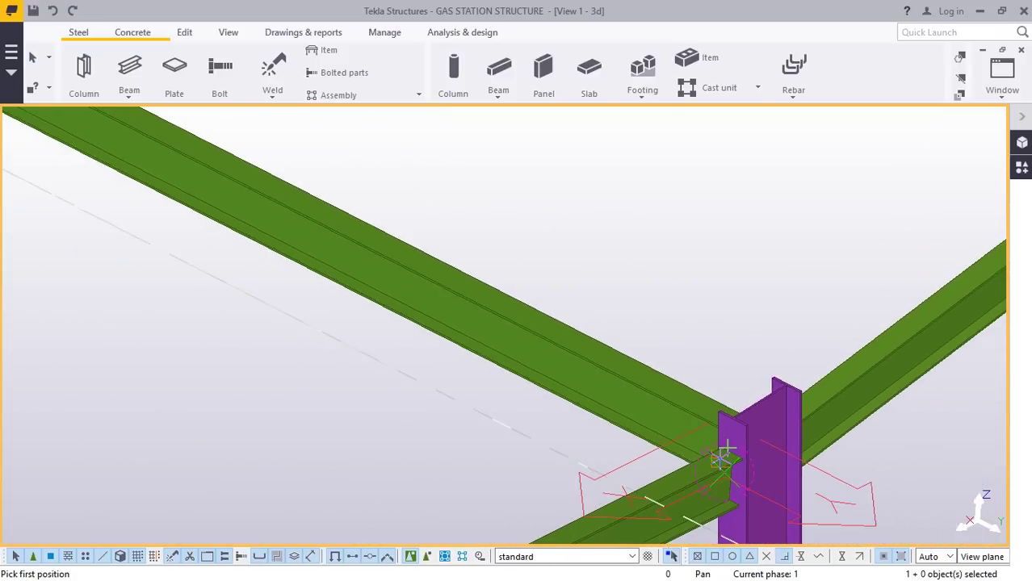
{"action": "scroll", "coordinate": [723, 458], "scroll_direction": "up", "scroll_amount": 5}
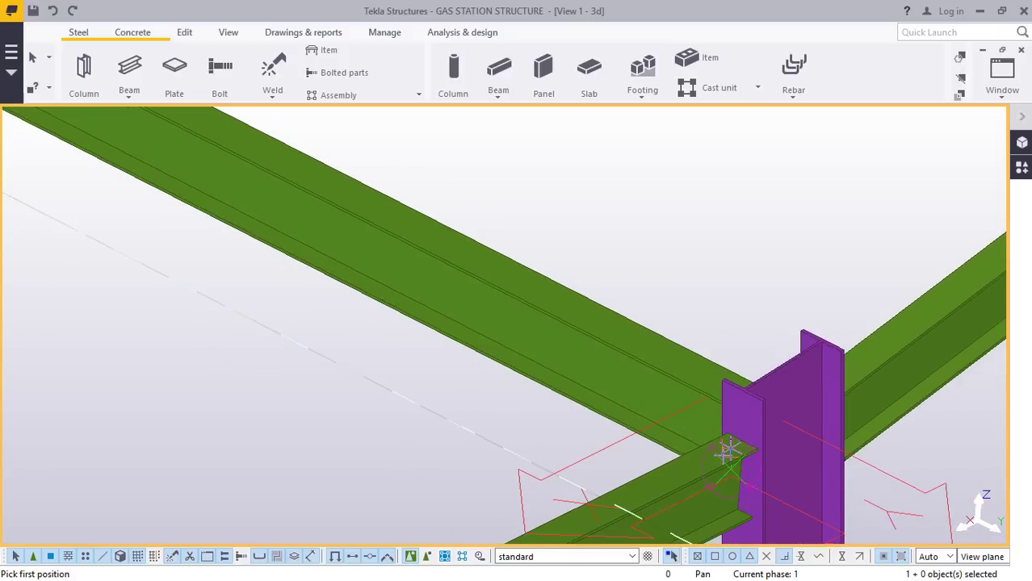
{"action": "scroll", "coordinate": [731, 447], "scroll_direction": "up", "scroll_amount": 4}
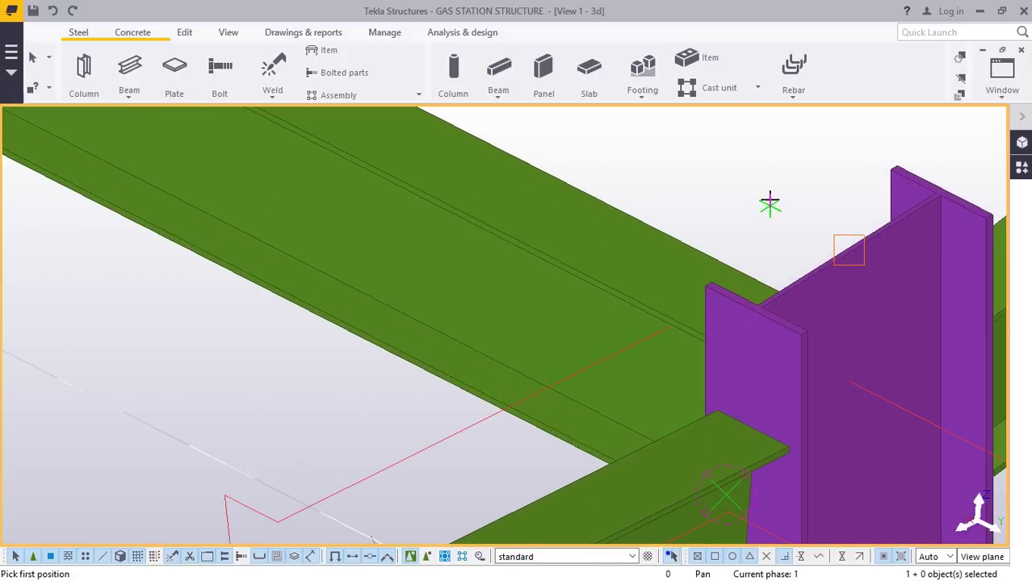
{"action": "right_click", "coordinate": [770, 204]}
{"action": "left_click", "coordinate": [787, 207]}
Add 1 dividing point on the line between the two top flange corners at the sloping beam's end by the grid A column.
{"action": "left_click", "coordinate": [188, 34]}
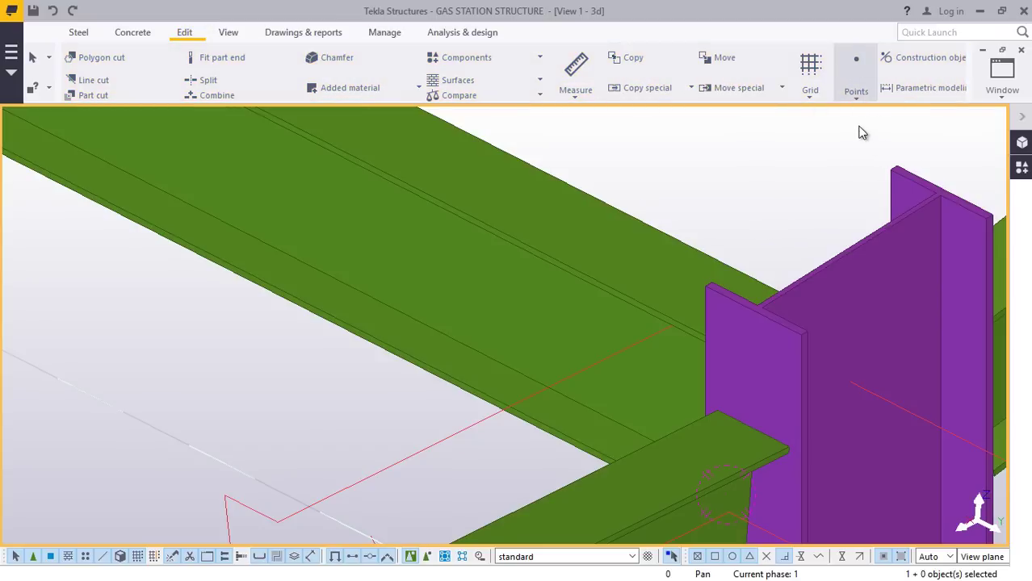
{"action": "left_click", "coordinate": [856, 77]}
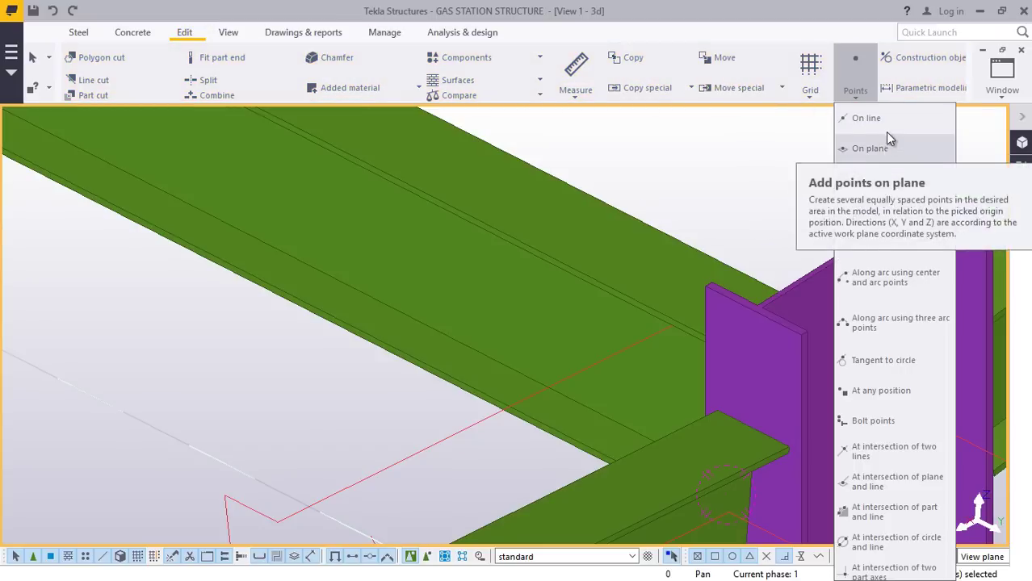
{"action": "left_click", "coordinate": [884, 118]}
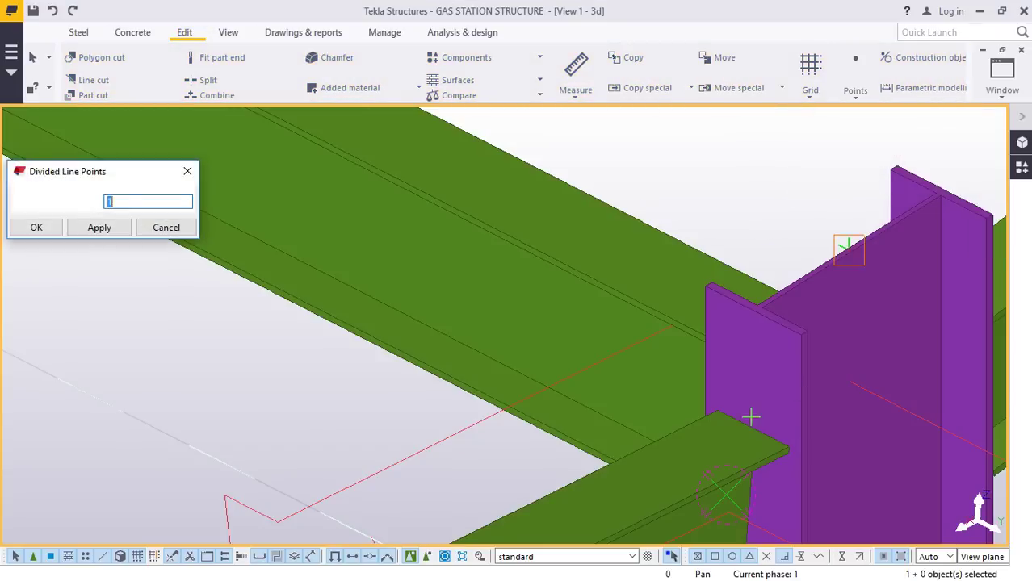
{"action": "scroll", "coordinate": [728, 421], "scroll_direction": "up", "scroll_amount": 6}
{"action": "left_click", "coordinate": [667, 371]}
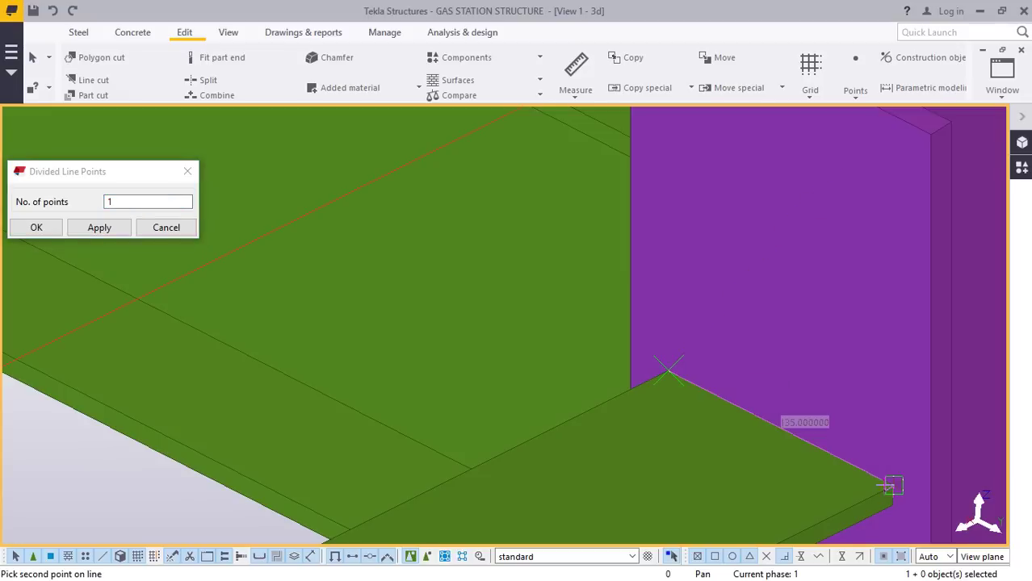
{"action": "right_click", "coordinate": [670, 394]}
{"action": "left_click", "coordinate": [721, 161]}
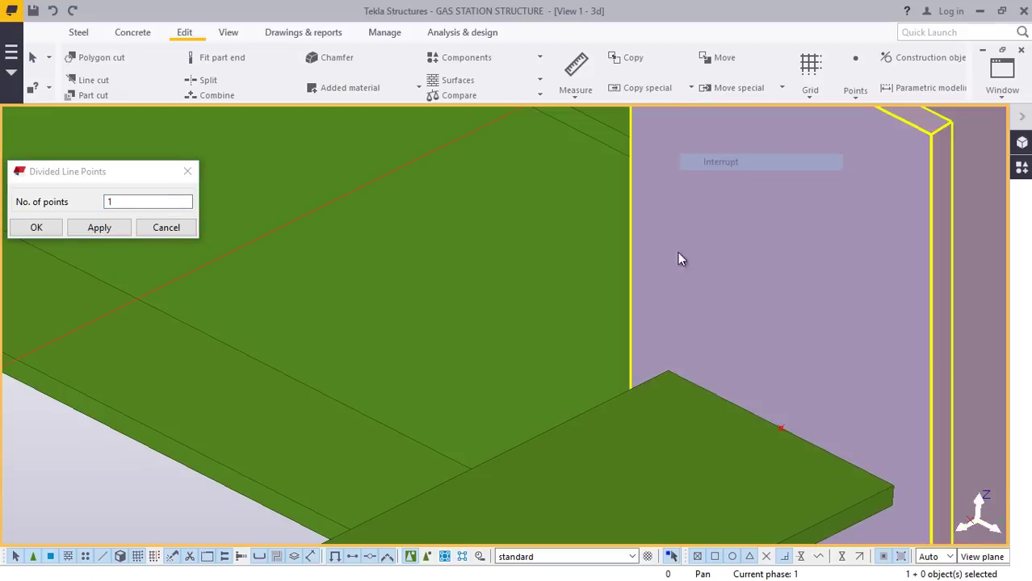
{"action": "key", "text": "Escape"}
Add a free point at the outer corner of the sloping beam's top flange end, and end the command.
{"action": "left_click", "coordinate": [855, 82]}
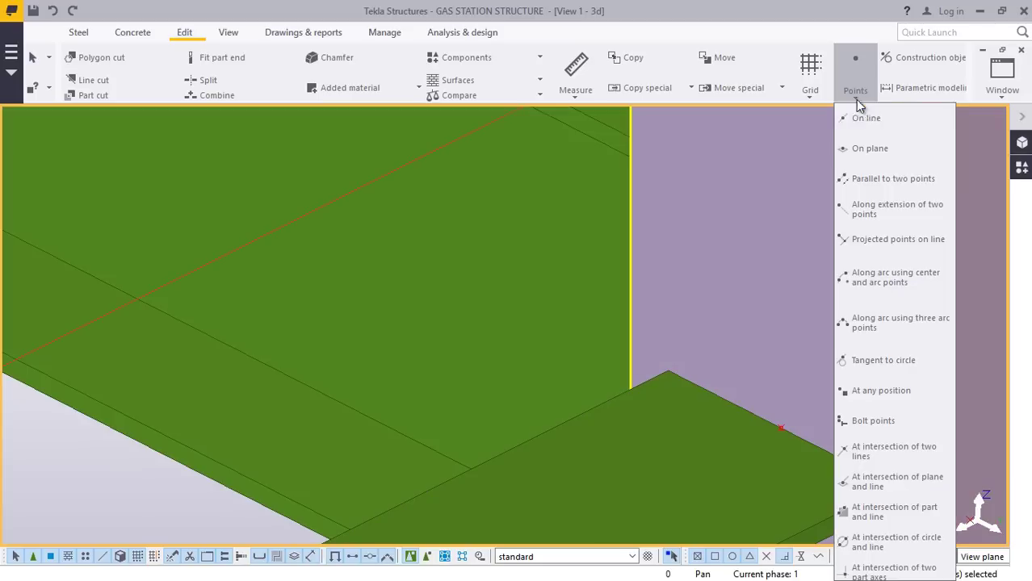
{"action": "left_click", "coordinate": [876, 391]}
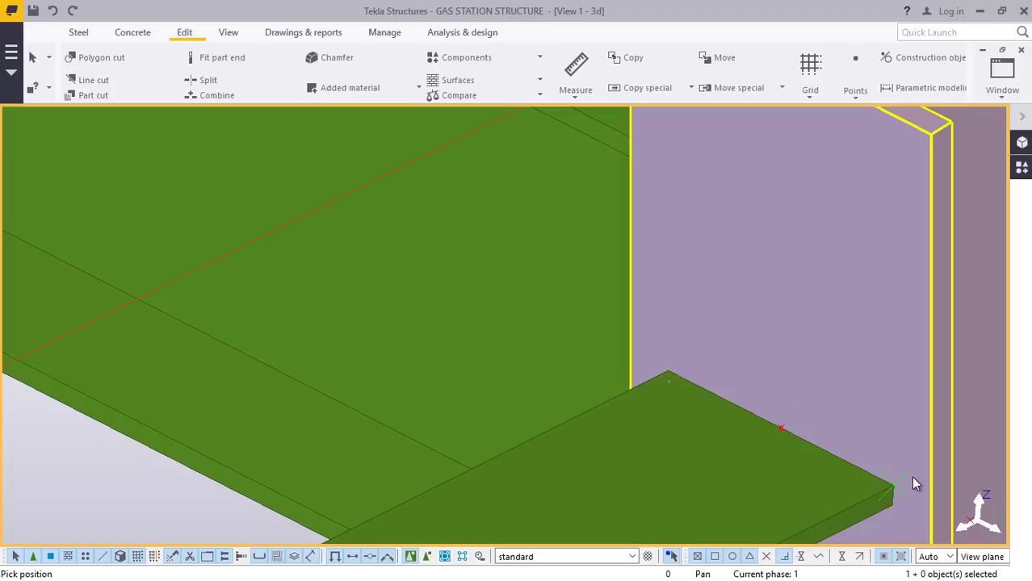
{"action": "right_click", "coordinate": [676, 417]}
{"action": "left_click", "coordinate": [748, 176]}
Copy the outer corner point to the opposite corner of the sloping beam's top flange end, and end the command.
{"action": "scroll", "coordinate": [666, 380], "scroll_direction": "up", "scroll_amount": 2}
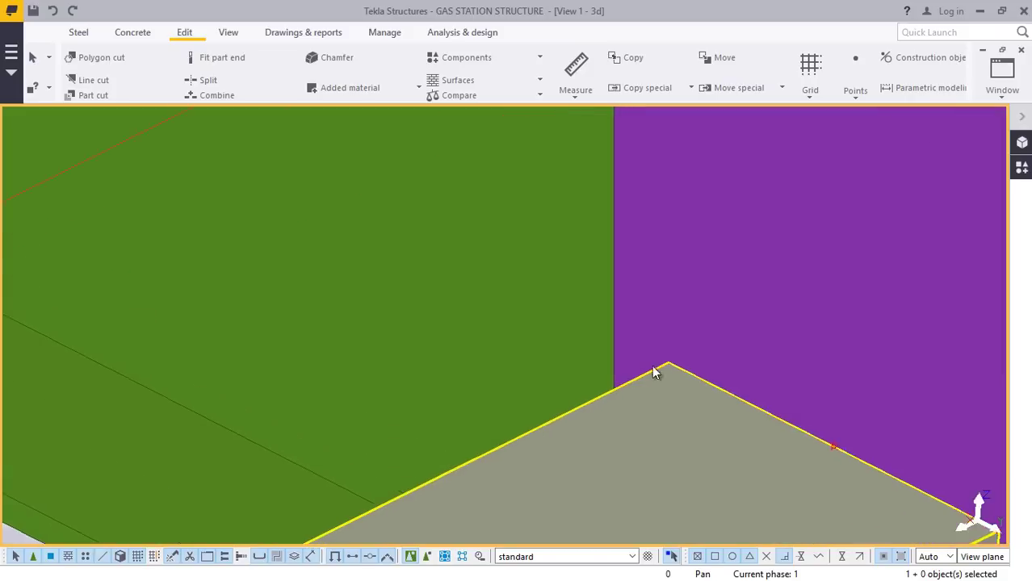
{"action": "scroll", "coordinate": [646, 359], "scroll_direction": "down", "scroll_amount": 3}
{"action": "scroll", "coordinate": [861, 461], "scroll_direction": "up", "scroll_amount": 1}
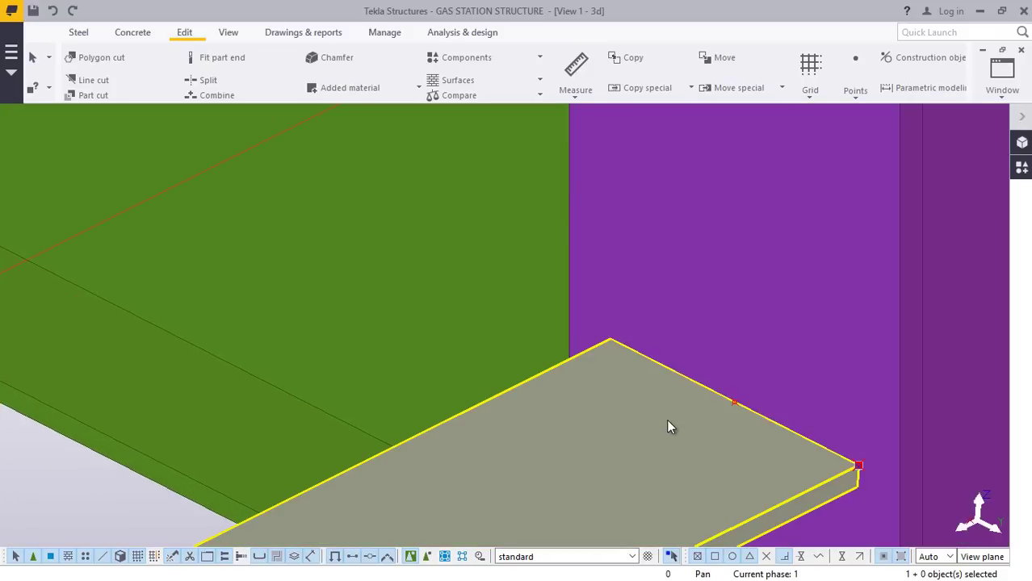
{"action": "right_click", "coordinate": [667, 421]}
{"action": "left_click", "coordinate": [701, 191]}
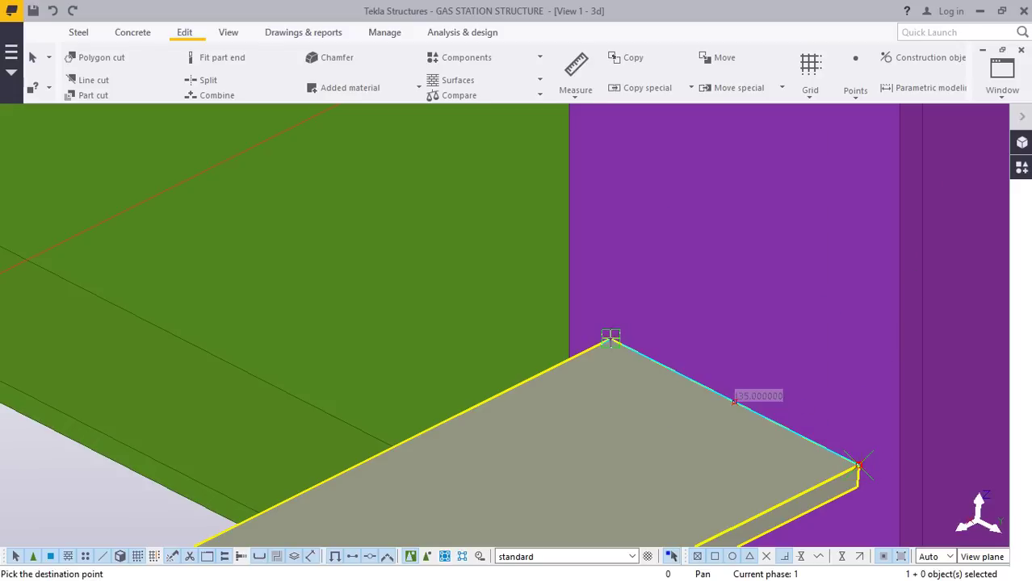
{"action": "right_click", "coordinate": [629, 364]}
{"action": "left_click", "coordinate": [635, 131]}
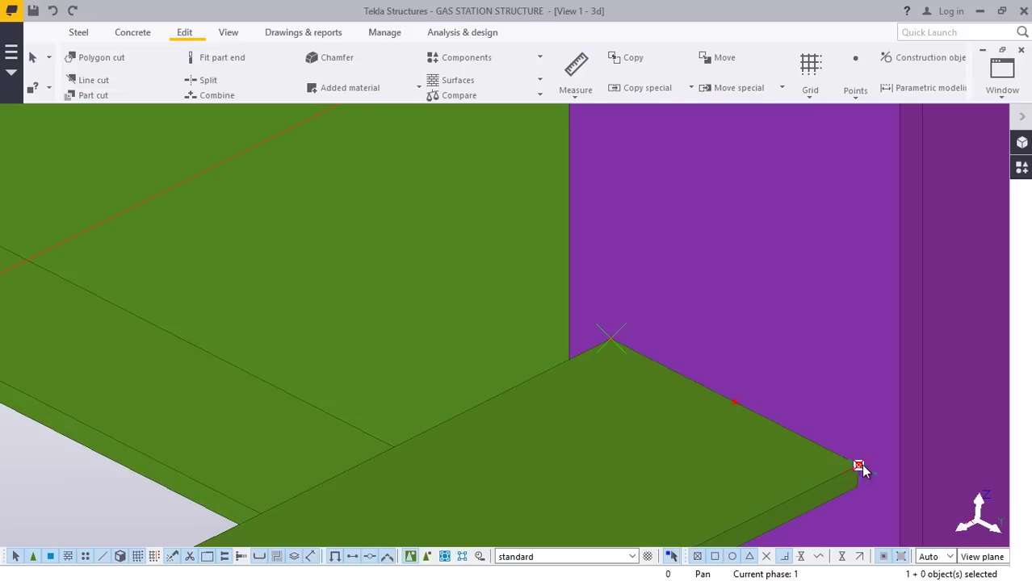
Copy the three points on the sloping beam's top flange end by the grid A column to the matching corner of the grid B sloping beam.
{"action": "left_click", "coordinate": [734, 401], "text": "ctrl"}
{"action": "right_click", "coordinate": [613, 337]}
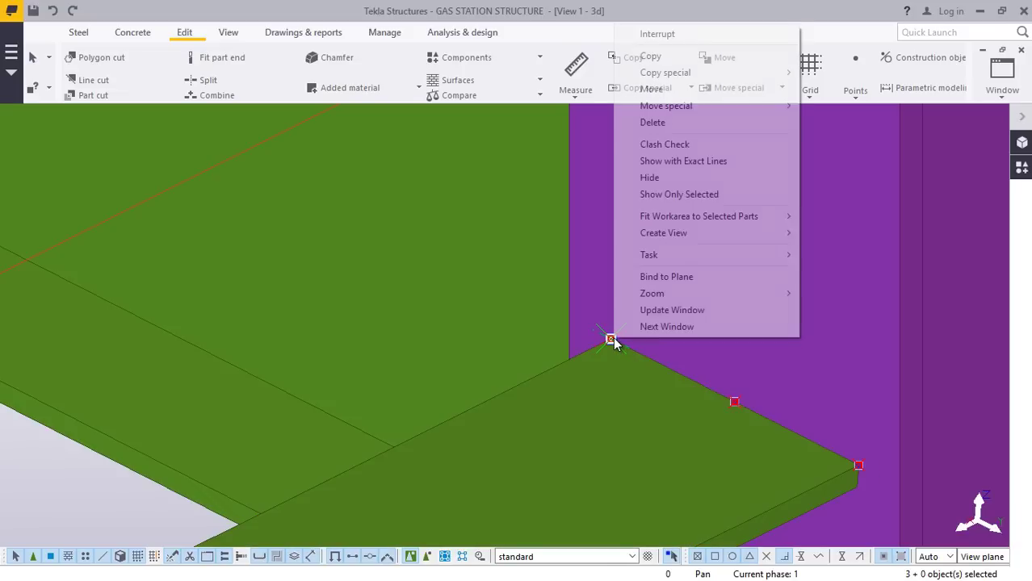
{"action": "left_click", "coordinate": [651, 57]}
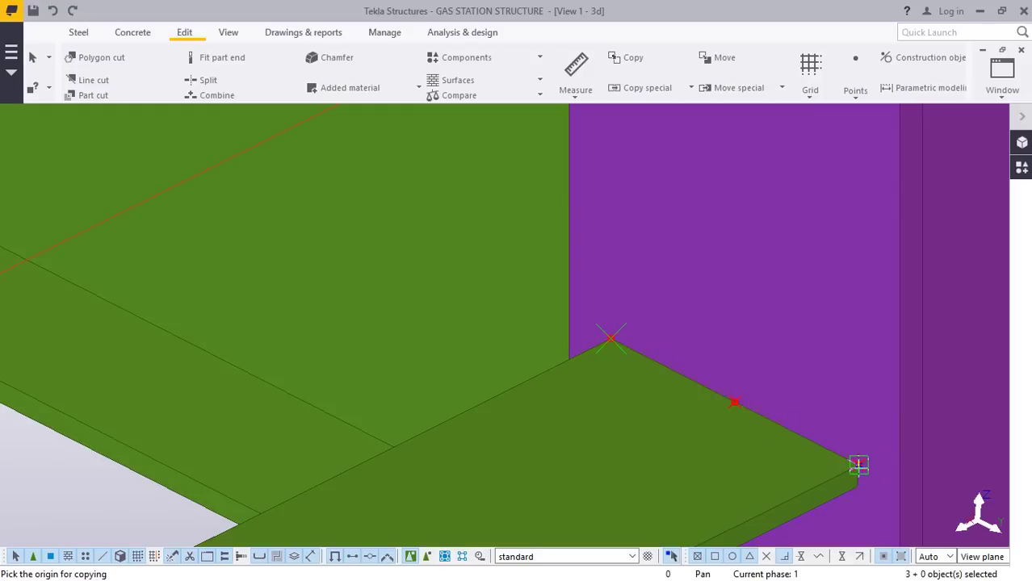
{"action": "left_click", "coordinate": [858, 466]}
{"action": "scroll", "coordinate": [756, 449], "scroll_direction": "down", "scroll_amount": 5}
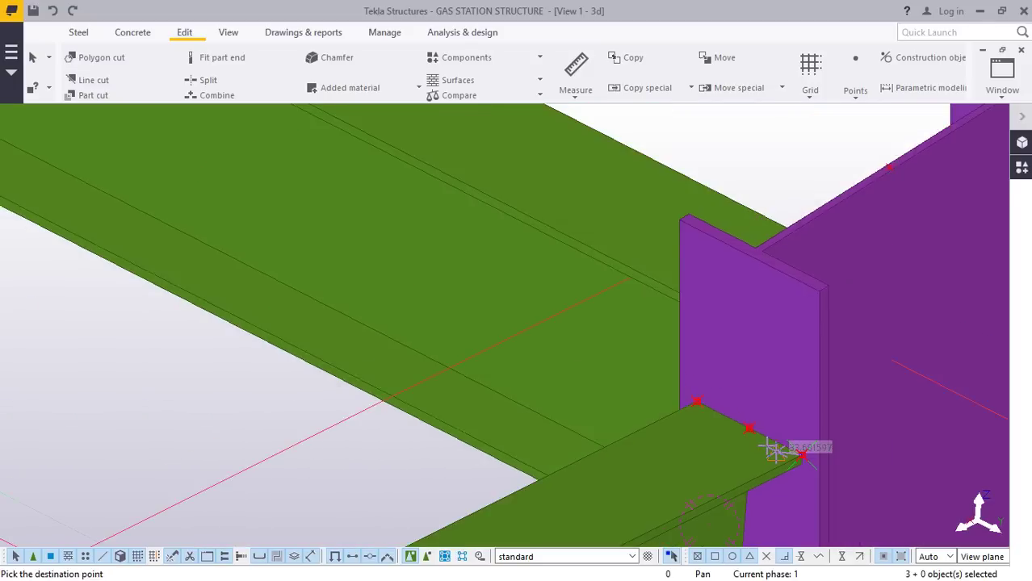
{"action": "scroll", "coordinate": [756, 449], "scroll_direction": "down", "scroll_amount": 4}
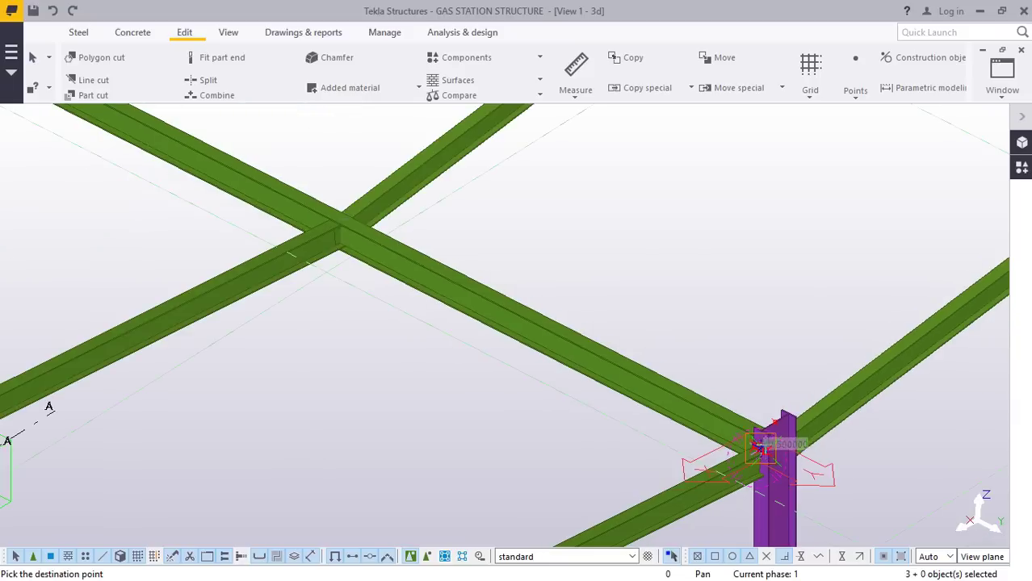
{"action": "scroll", "coordinate": [277, 219], "scroll_direction": "up", "scroll_amount": 5}
{"action": "scroll", "coordinate": [395, 258], "scroll_direction": "up", "scroll_amount": 3}
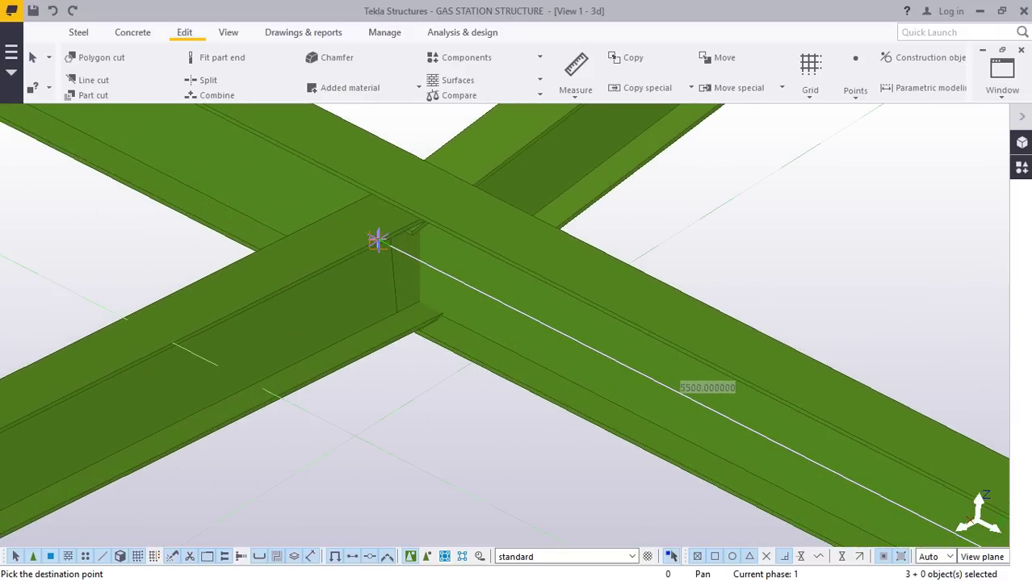
{"action": "right_click", "coordinate": [353, 226]}
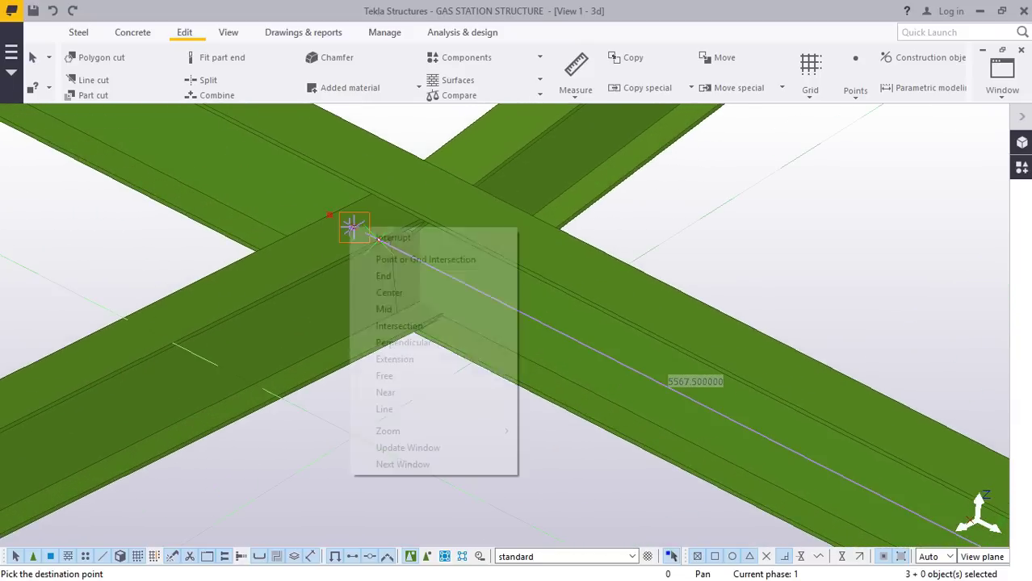
{"action": "left_click", "coordinate": [380, 234]}
{"action": "scroll", "coordinate": [347, 273], "scroll_direction": "down", "scroll_amount": 2}
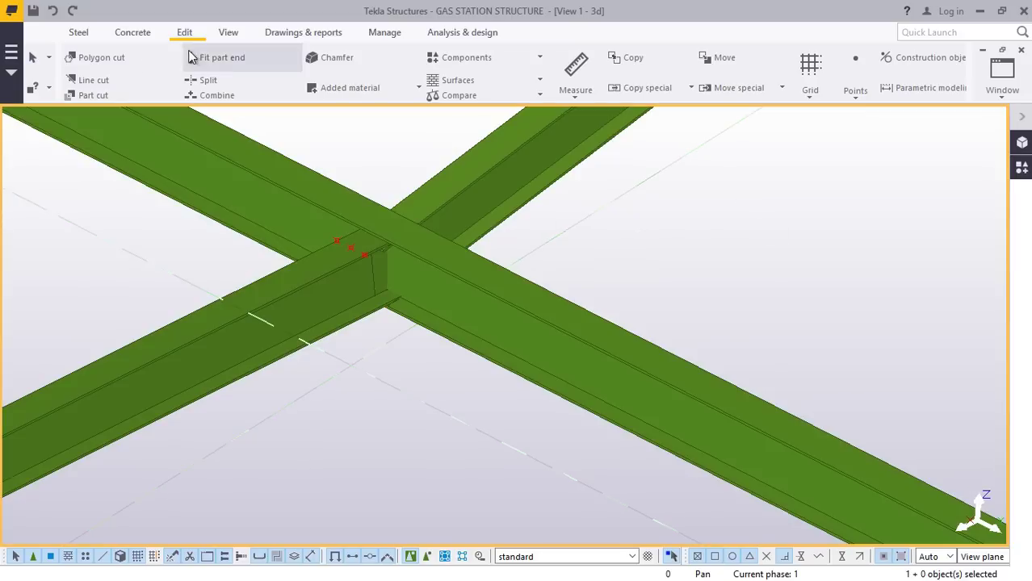
Create a steel beam from the middle point on the grid B sloping beam's flange end to the outer corner point by the grid A column.
{"action": "left_click", "coordinate": [79, 32]}
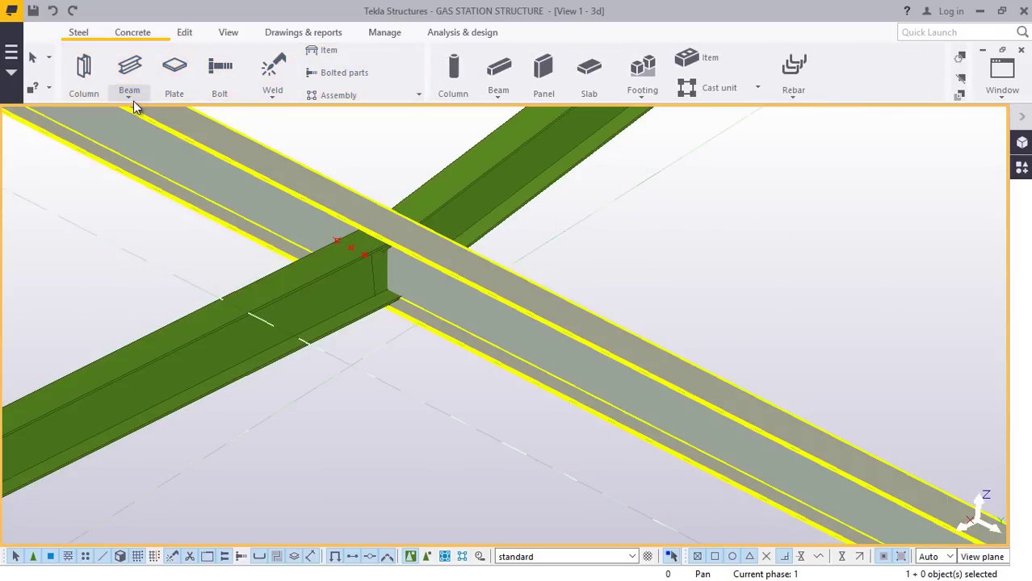
{"action": "left_click", "coordinate": [132, 98]}
{"action": "left_click", "coordinate": [143, 113]}
{"action": "scroll", "coordinate": [356, 259], "scroll_direction": "up", "scroll_amount": 2}
{"action": "scroll", "coordinate": [356, 258], "scroll_direction": "up", "scroll_amount": 1}
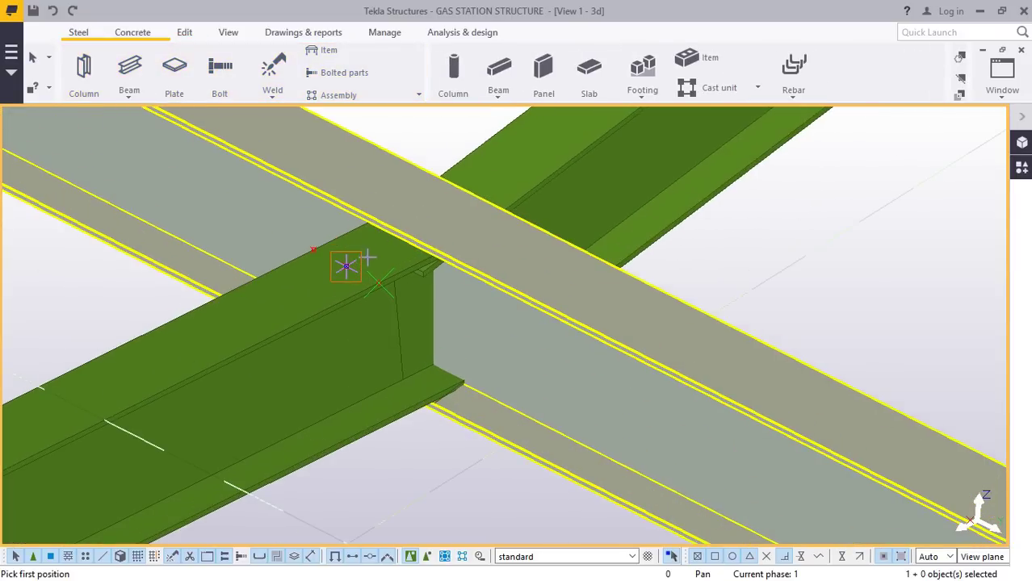
{"action": "left_click", "coordinate": [345, 266]}
{"action": "scroll", "coordinate": [295, 201], "scroll_direction": "down", "scroll_amount": 6}
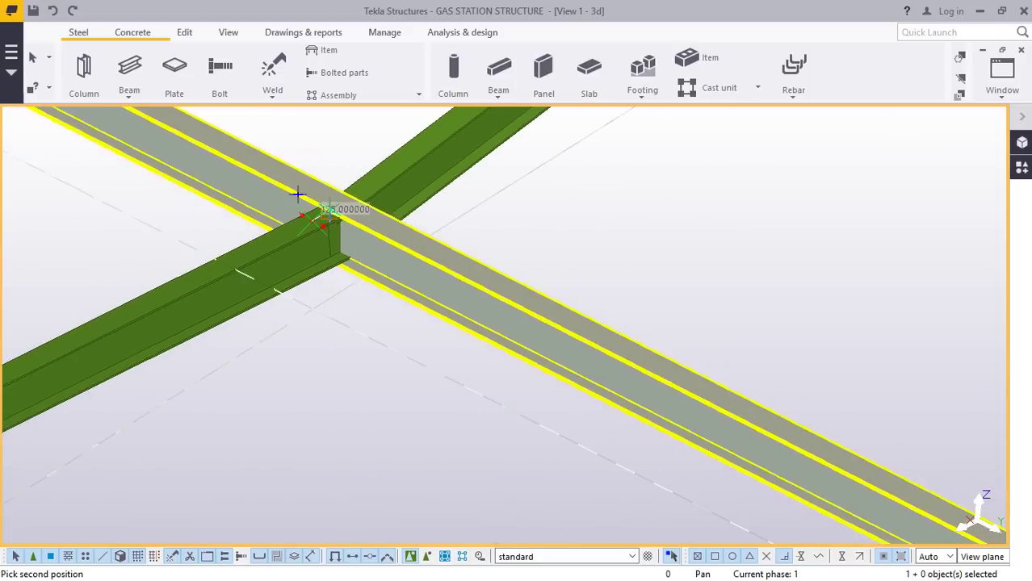
{"action": "scroll", "coordinate": [642, 373], "scroll_direction": "up", "scroll_amount": 8}
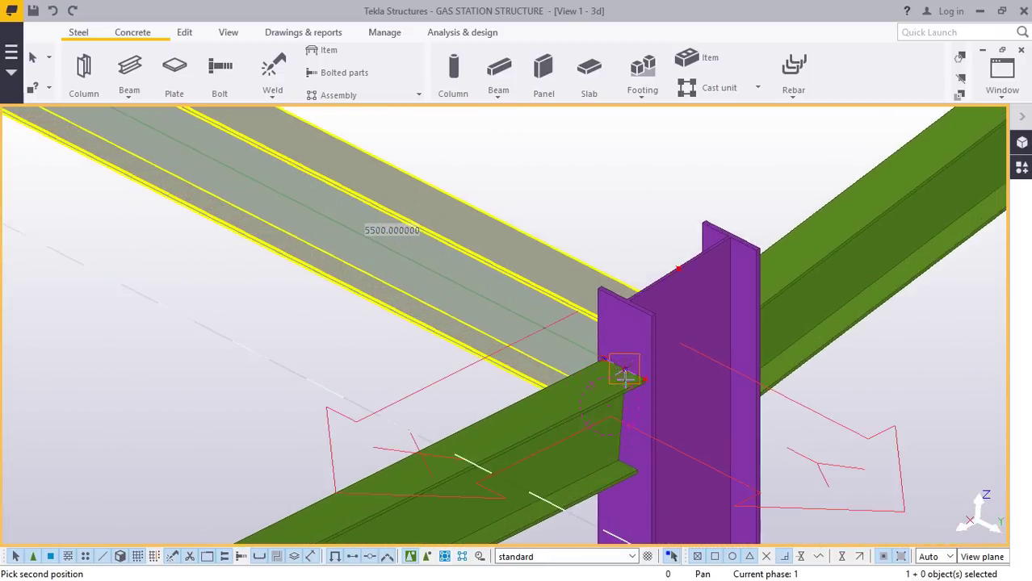
{"action": "scroll", "coordinate": [634, 376], "scroll_direction": "up", "scroll_amount": 2}
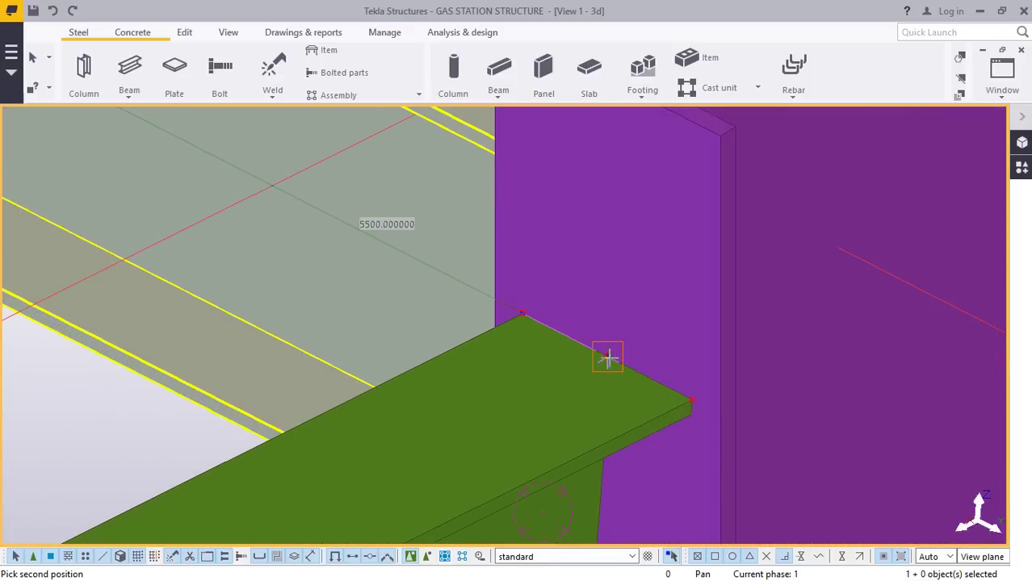
{"action": "left_click", "coordinate": [608, 358]}
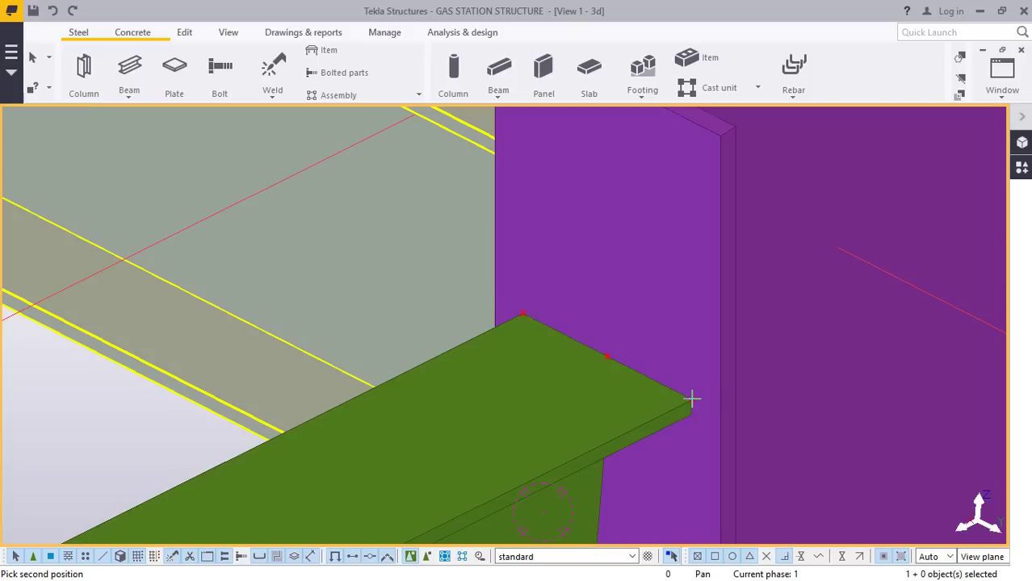
{"action": "left_click", "coordinate": [692, 401]}
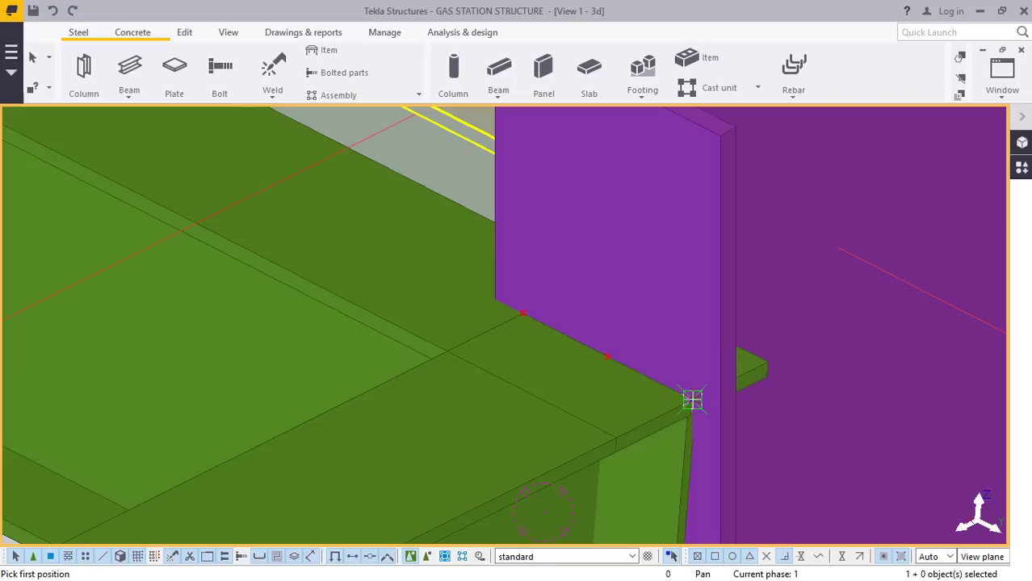
{"action": "right_click", "coordinate": [481, 311]}
{"action": "left_click", "coordinate": [511, 323]}
Change the new beam's profile to SSL-C-14020 from the Steel Sections Ltd C-Sections SideRails, and modify the beam.
{"action": "double_click", "coordinate": [380, 264]}
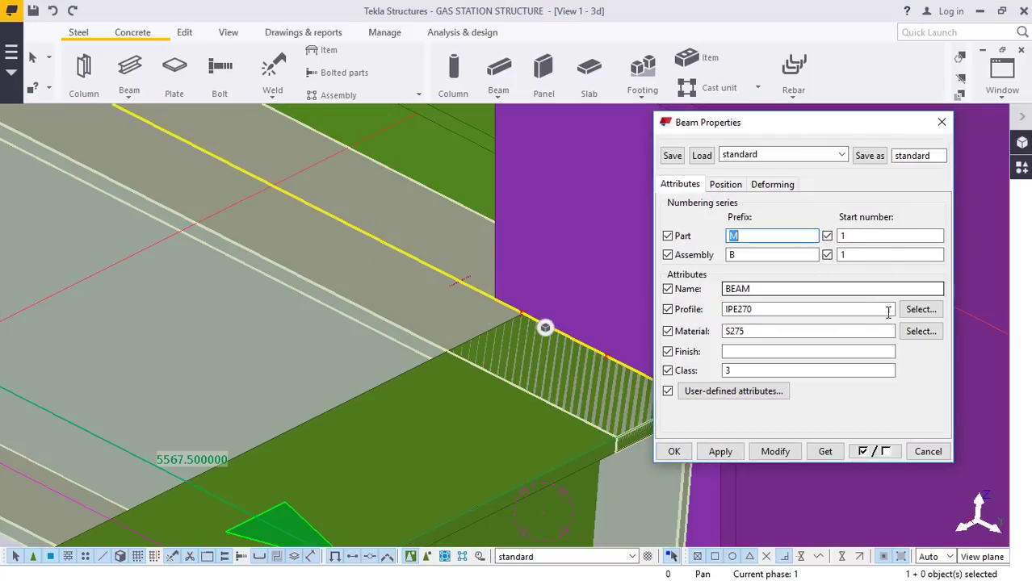
{"action": "left_click", "coordinate": [921, 311]}
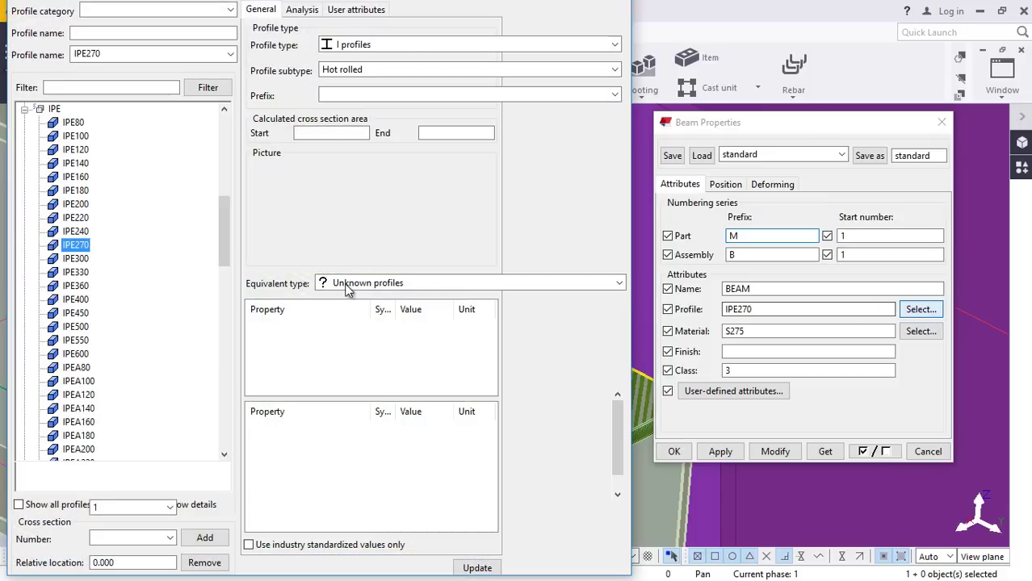
{"action": "scroll", "coordinate": [132, 302], "scroll_direction": "down", "scroll_amount": 15}
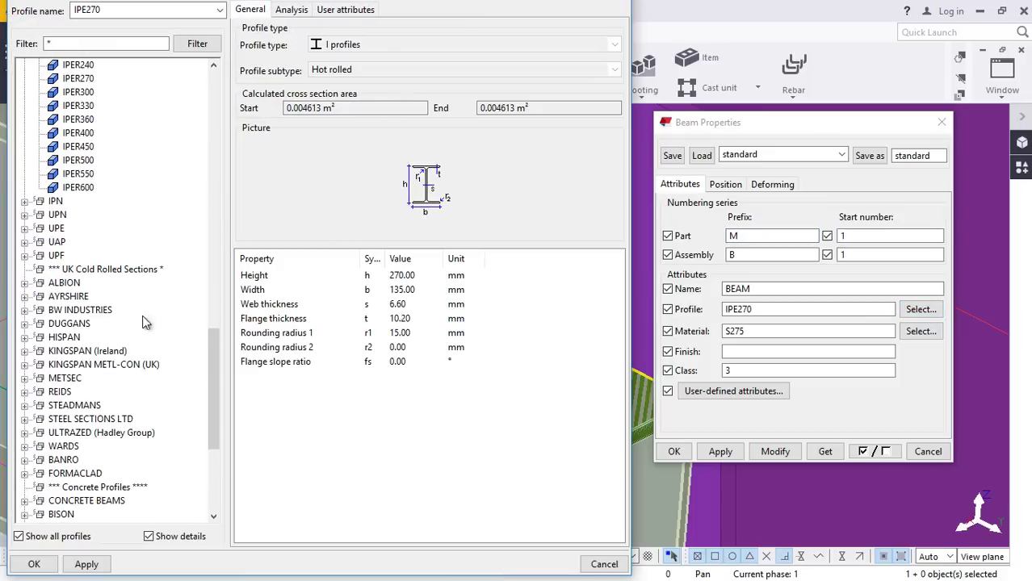
{"action": "scroll", "coordinate": [121, 379], "scroll_direction": "down", "scroll_amount": 1}
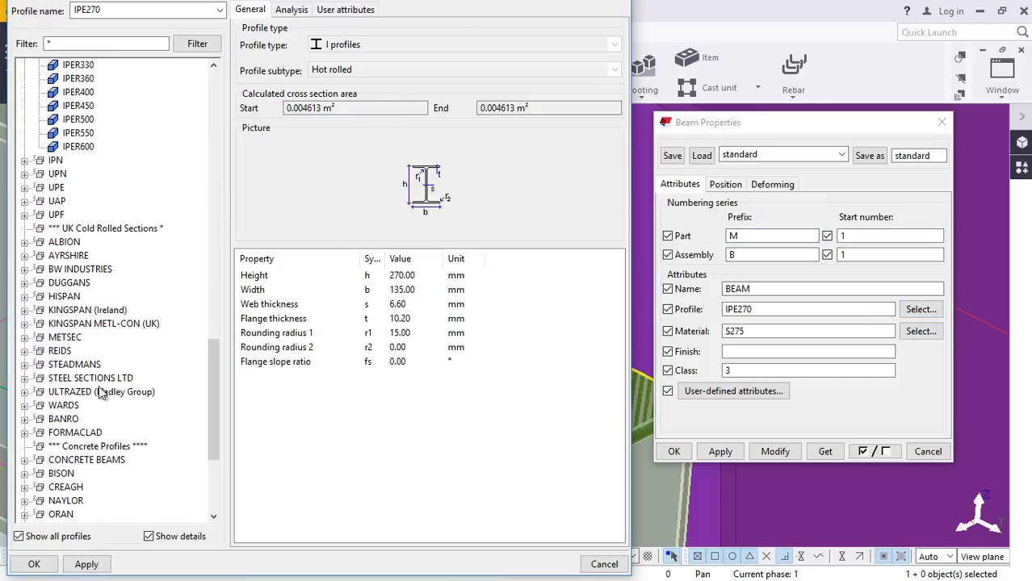
{"action": "left_click", "coordinate": [25, 378]}
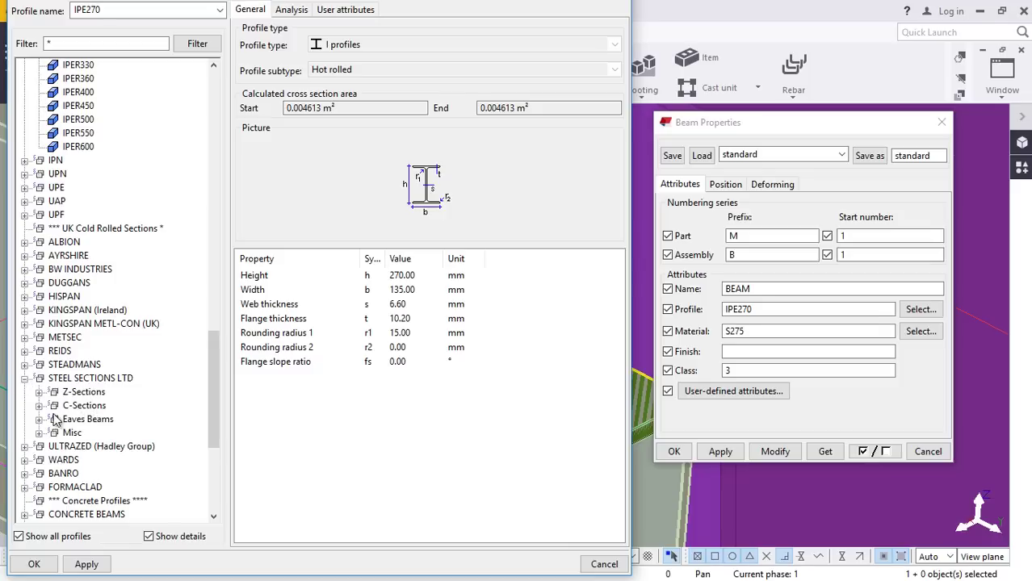
{"action": "left_click", "coordinate": [38, 406]}
{"action": "scroll", "coordinate": [130, 365], "scroll_direction": "down", "scroll_amount": 3}
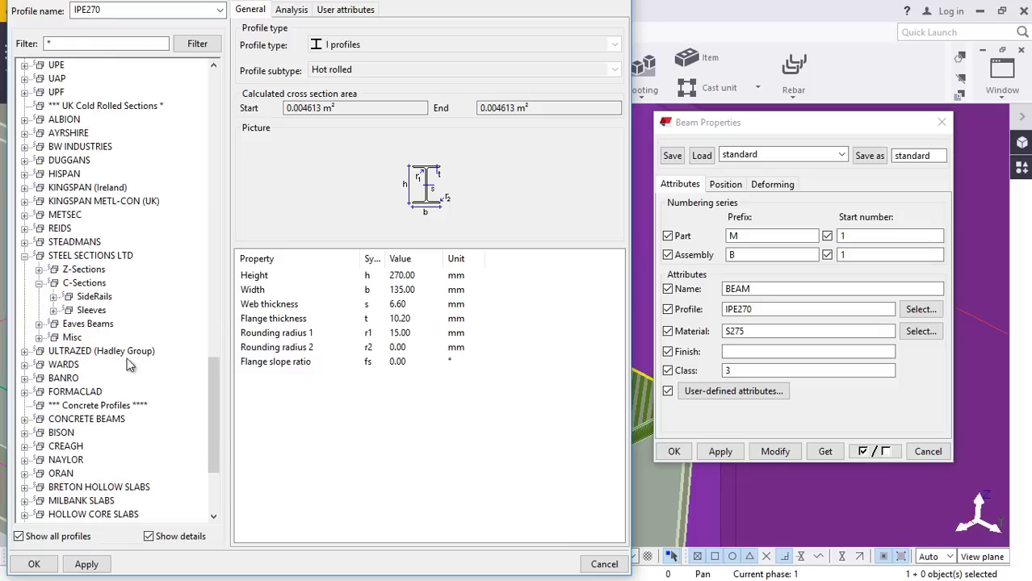
{"action": "left_click", "coordinate": [63, 298]}
{"action": "scroll", "coordinate": [145, 337], "scroll_direction": "down", "scroll_amount": 1}
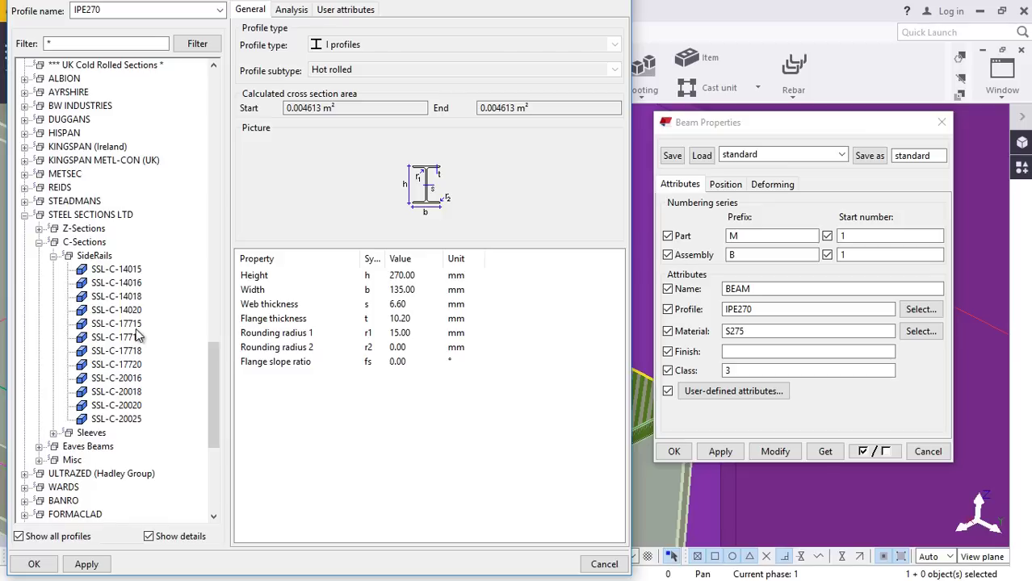
{"action": "left_click", "coordinate": [117, 311]}
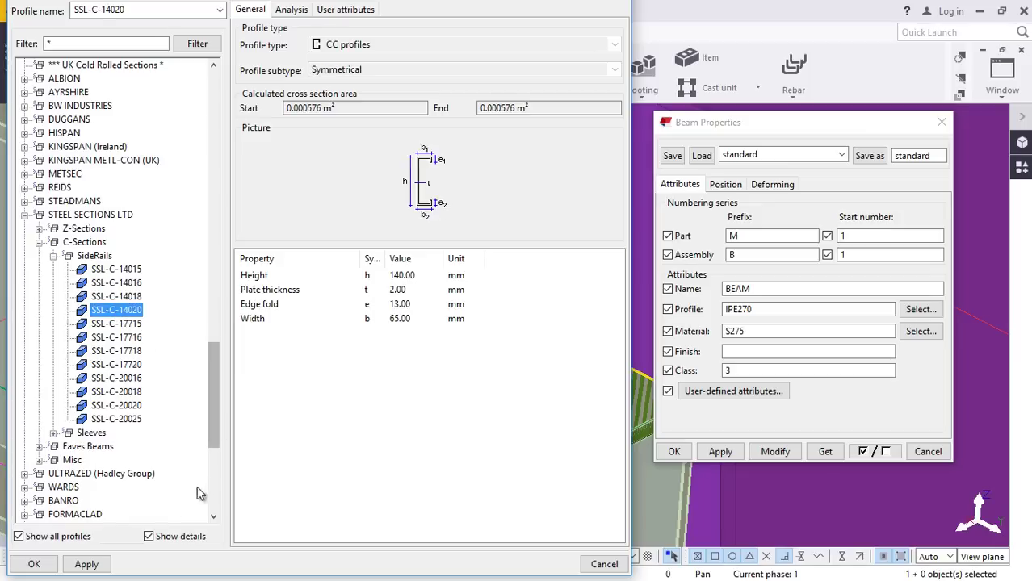
{"action": "left_click", "coordinate": [34, 564]}
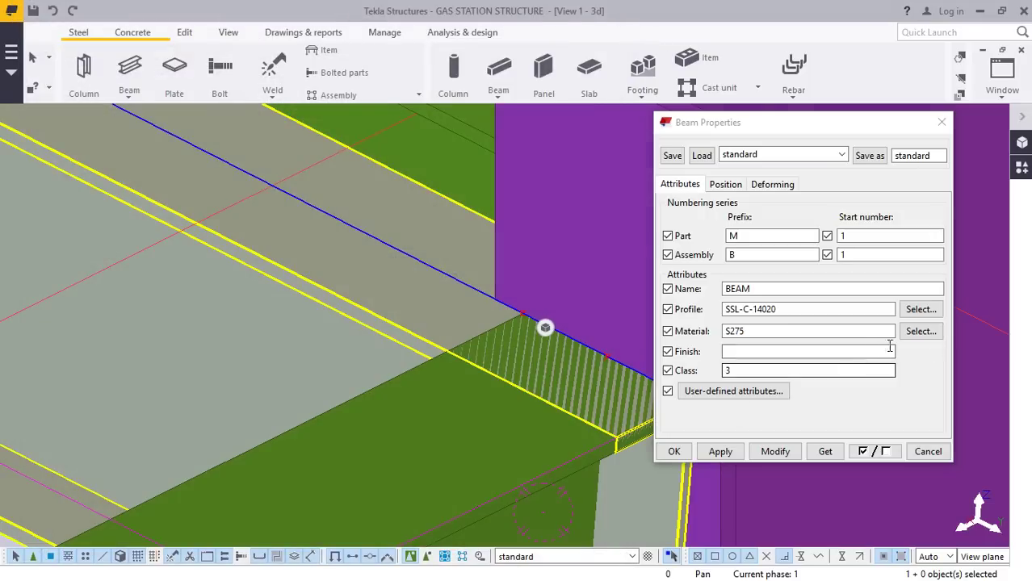
{"action": "left_click", "coordinate": [780, 452]}
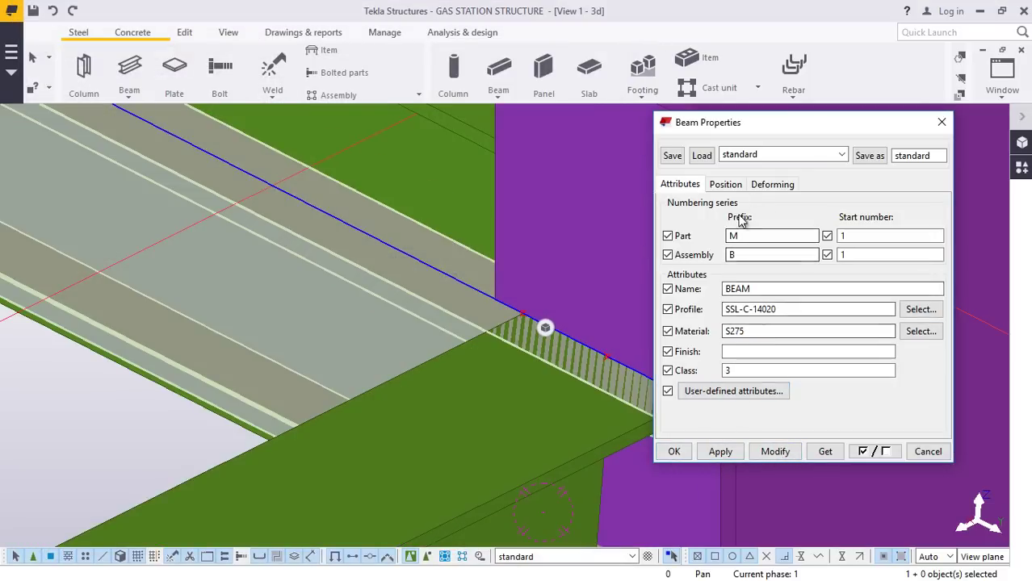
Set the C-section beam's depth position to Front, and apply it to the beam.
{"action": "left_click", "coordinate": [725, 185]}
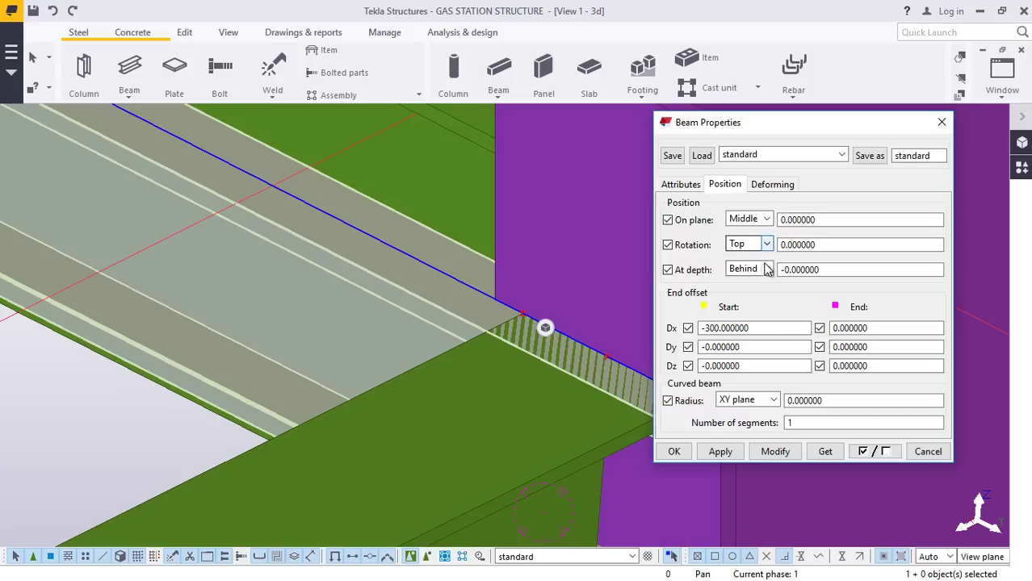
{"action": "left_click", "coordinate": [741, 292]}
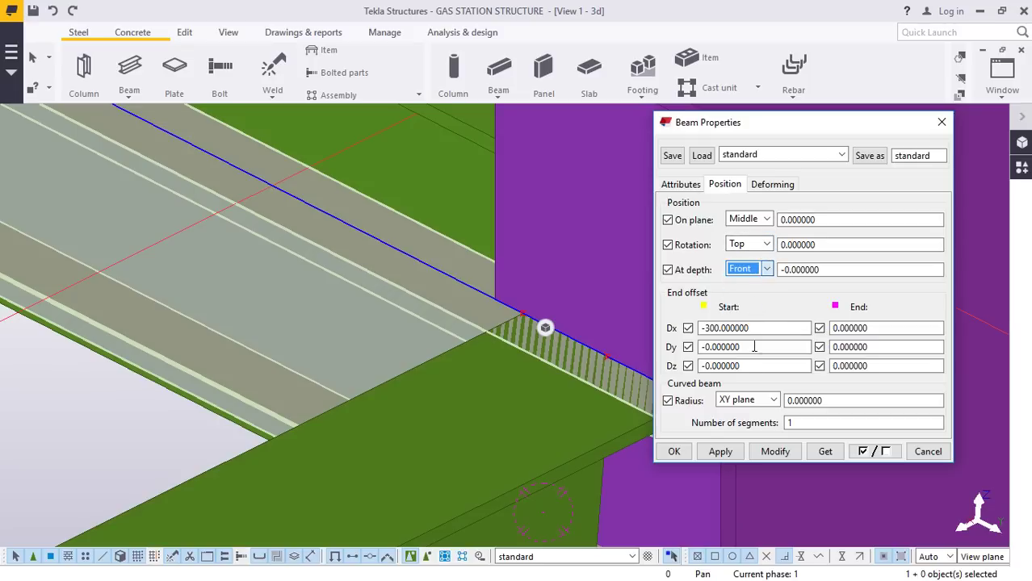
{"action": "left_click", "coordinate": [772, 452]}
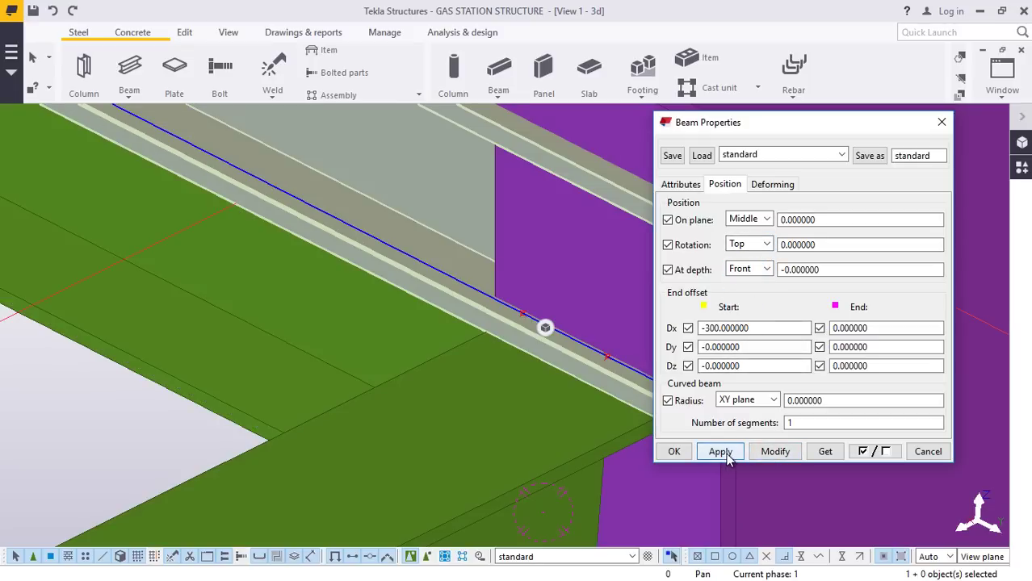
{"action": "left_click_drag", "start_coordinate": [739, 123], "coordinate": [794, 368]}
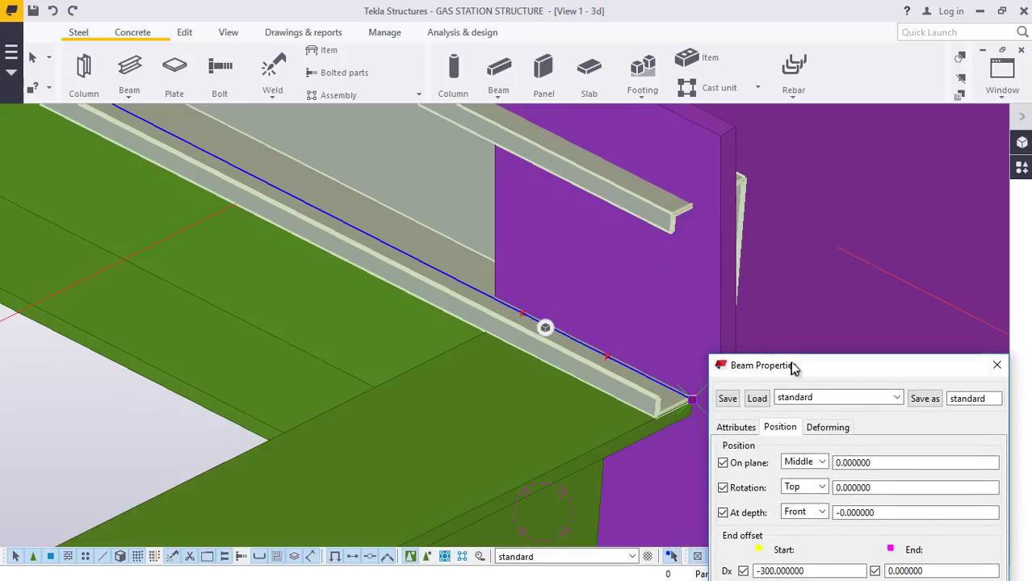
{"action": "left_click_drag", "start_coordinate": [793, 368], "coordinate": [814, 164]}
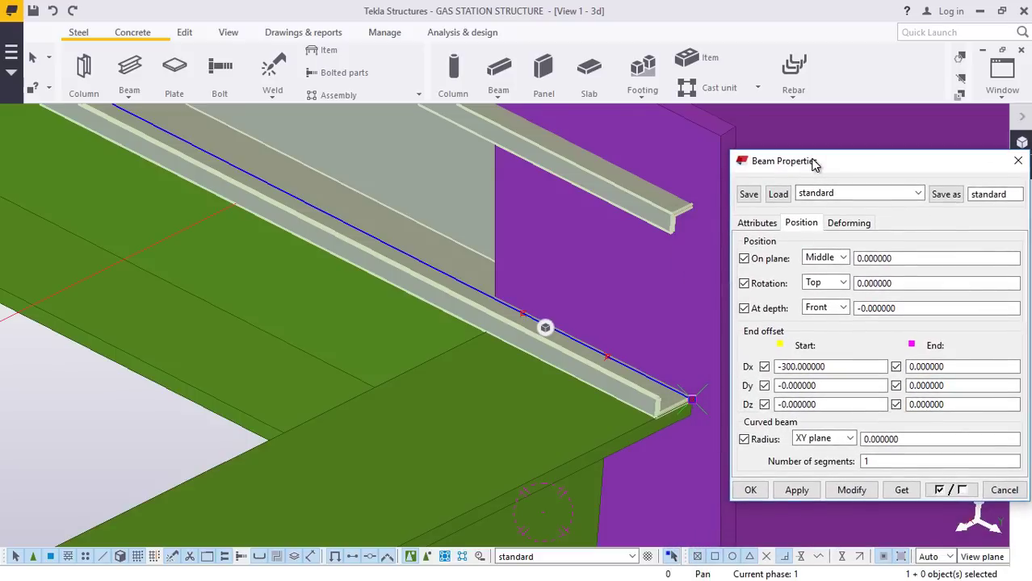
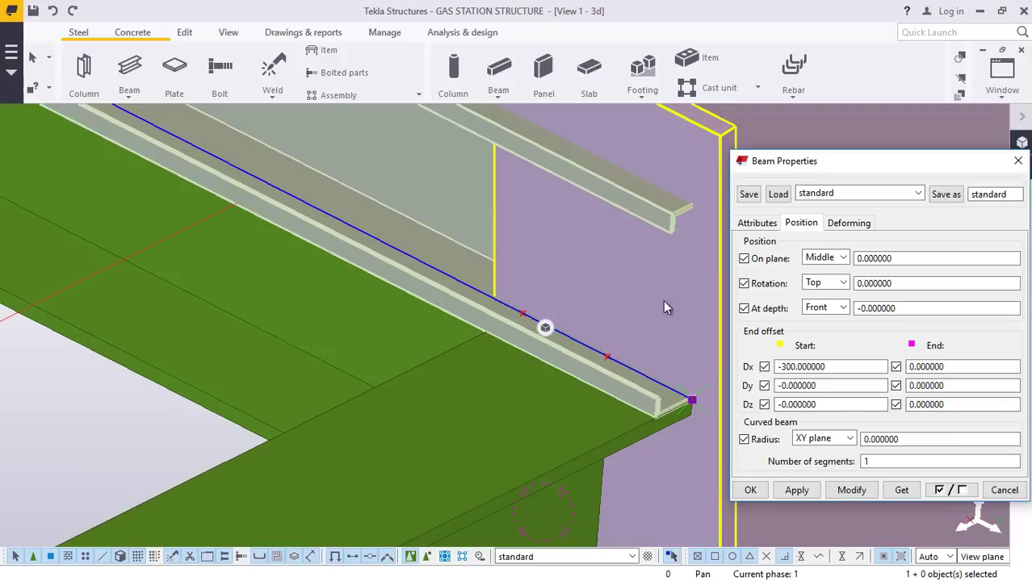
Try the Left on-plane position on the C-section beam.
{"action": "left_click", "coordinate": [842, 258]}
{"action": "left_click", "coordinate": [825, 299]}
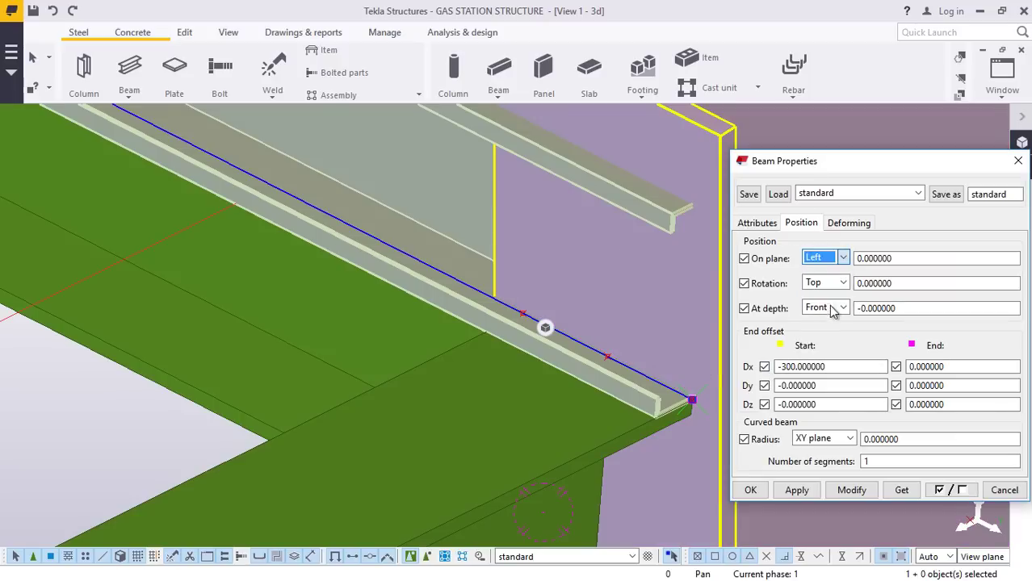
{"action": "left_click", "coordinate": [855, 491]}
Set the C-section beam's on-plane position to Right, modify the beam, and accept the properties.
{"action": "left_click", "coordinate": [842, 258]}
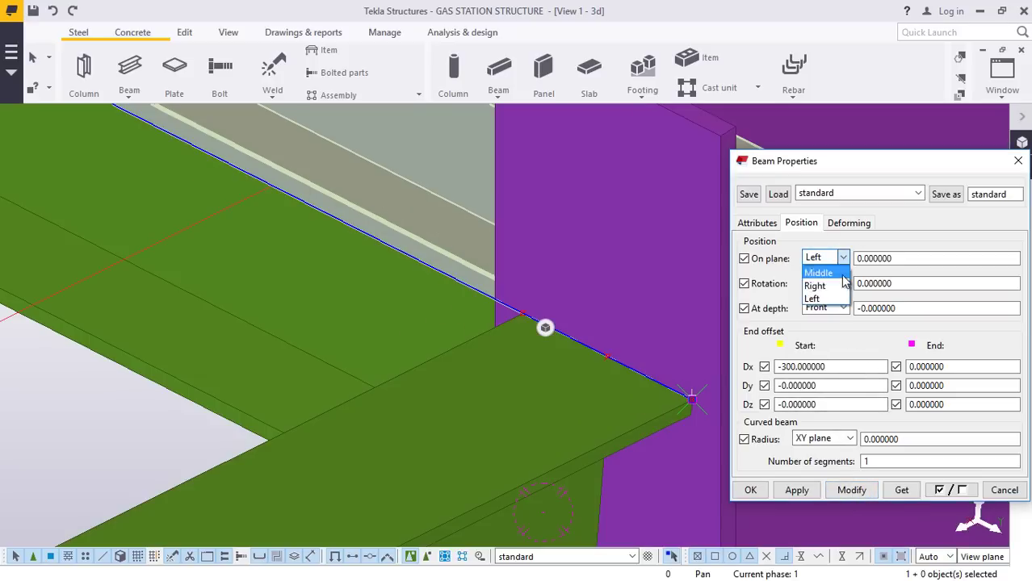
{"action": "left_click", "coordinate": [823, 286]}
{"action": "left_click", "coordinate": [851, 491]}
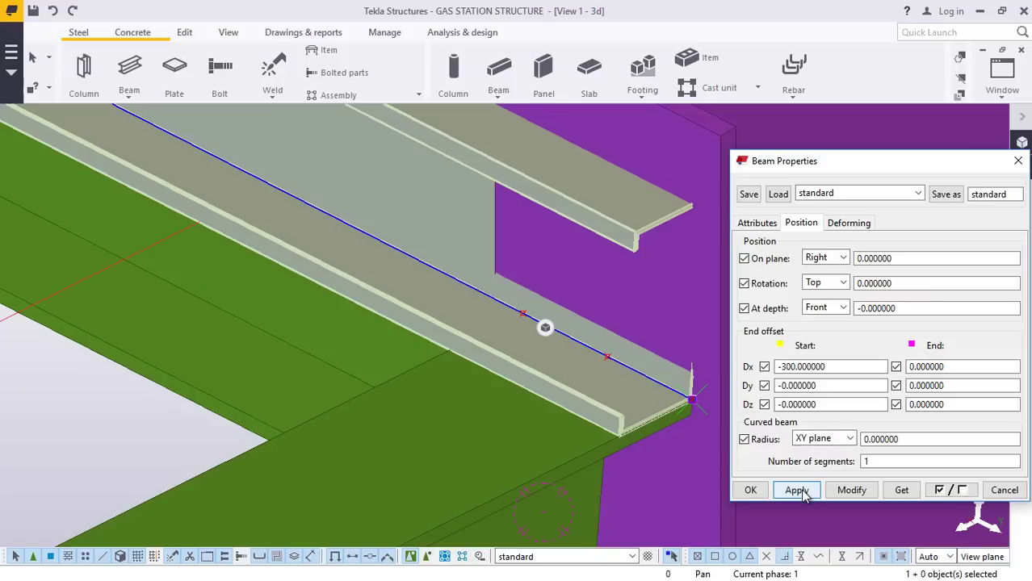
{"action": "left_click", "coordinate": [751, 491]}
Try to move the C-section beam 100 mm along the sloping beam, taking its web-side bottom corner as the origin.
{"action": "right_click", "coordinate": [629, 398]}
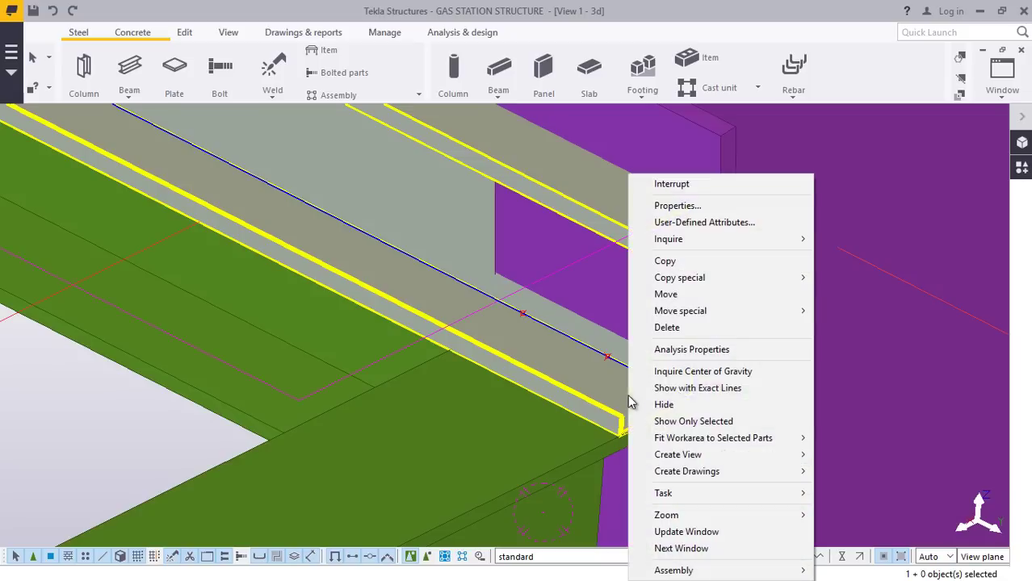
{"action": "left_click", "coordinate": [666, 293]}
{"action": "scroll", "coordinate": [687, 363], "scroll_direction": "up", "scroll_amount": 3}
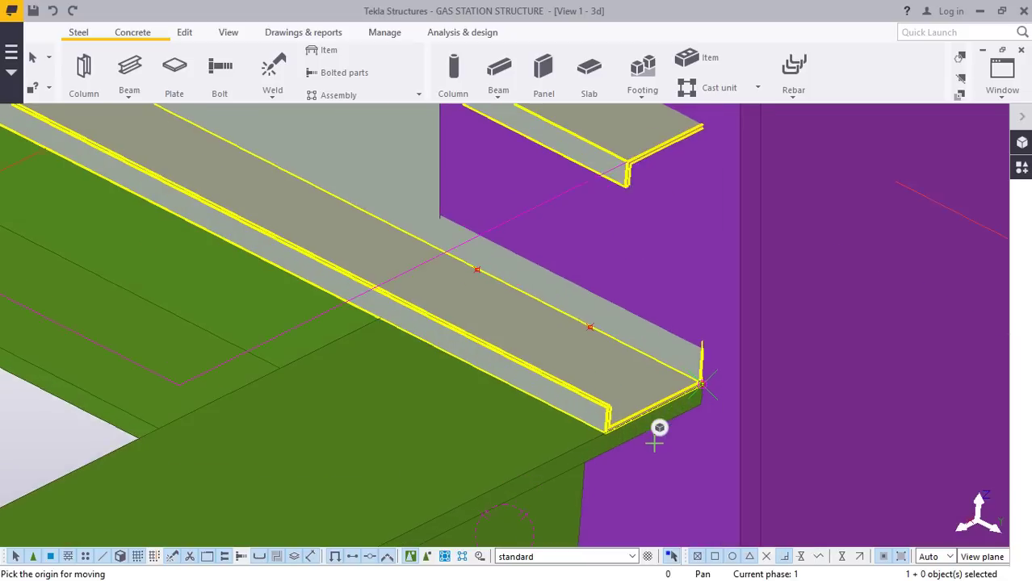
{"action": "scroll", "coordinate": [709, 372], "scroll_direction": "up", "scroll_amount": 3}
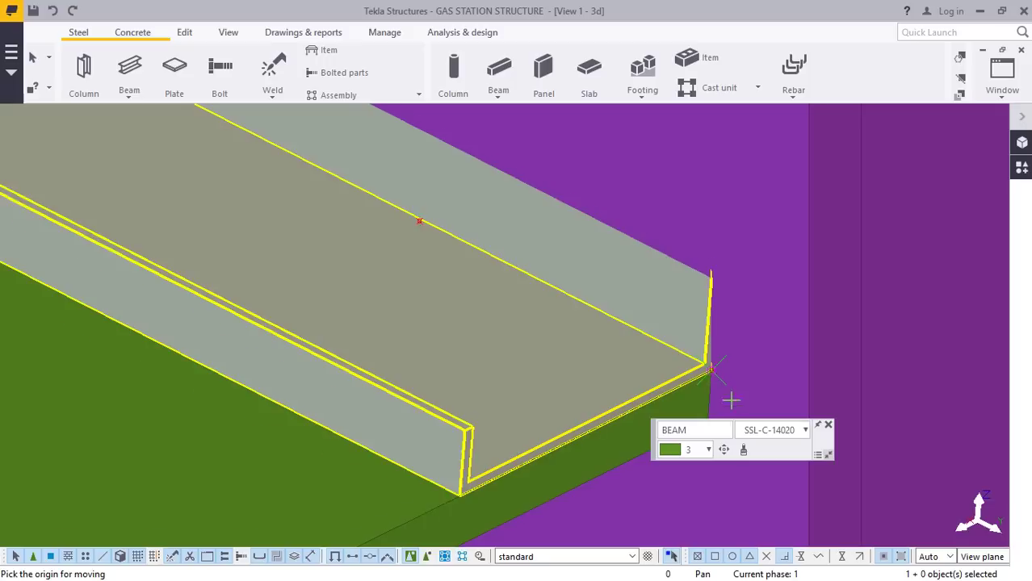
{"action": "left_click", "coordinate": [711, 369]}
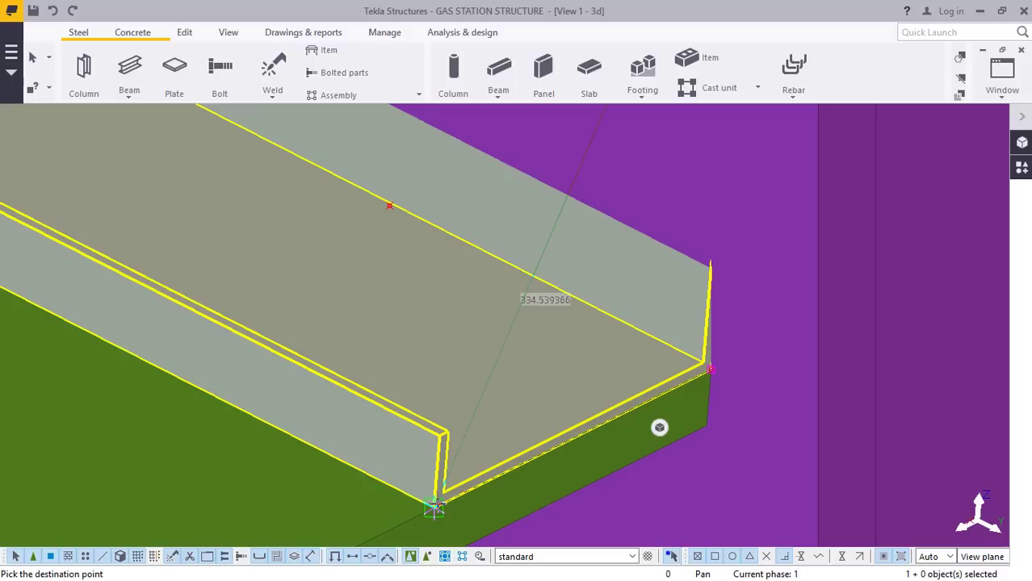
{"action": "type", "text": "100"}
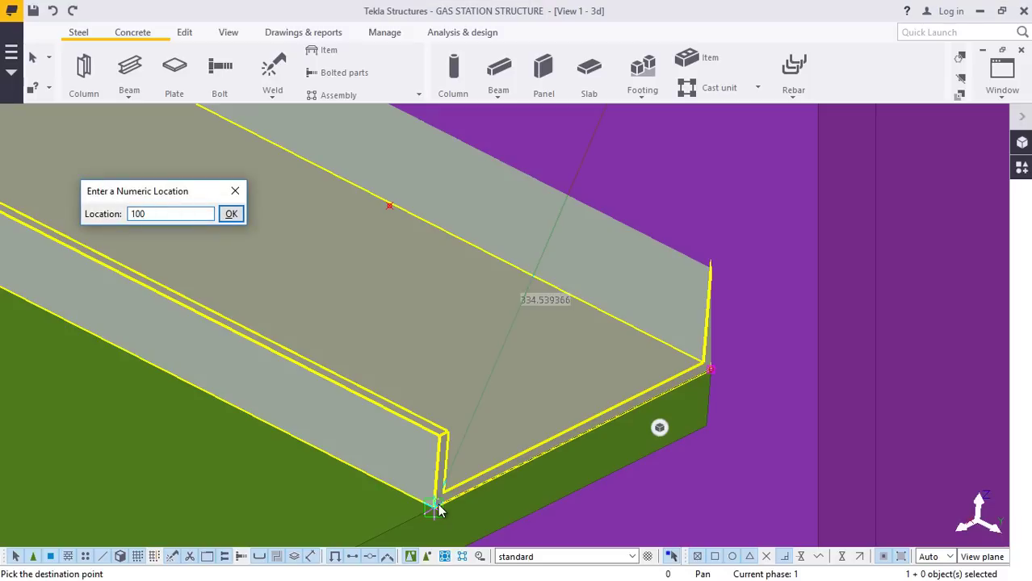
{"action": "key", "text": "Return"}
{"action": "scroll", "coordinate": [578, 431], "scroll_direction": "down", "scroll_amount": 6}
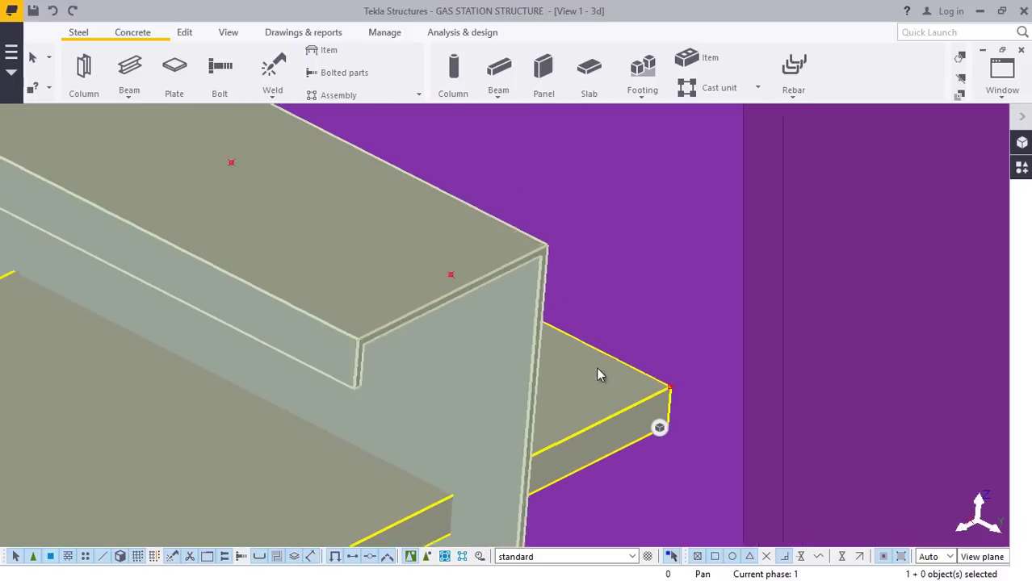
Try the Behind and Middle depth positions on the moved C-section beam.
{"action": "middle_click_drag", "start_coordinate": [570, 327], "coordinate": [547, 329], "text": "ctrl"}
{"action": "double_click", "coordinate": [546, 328]}
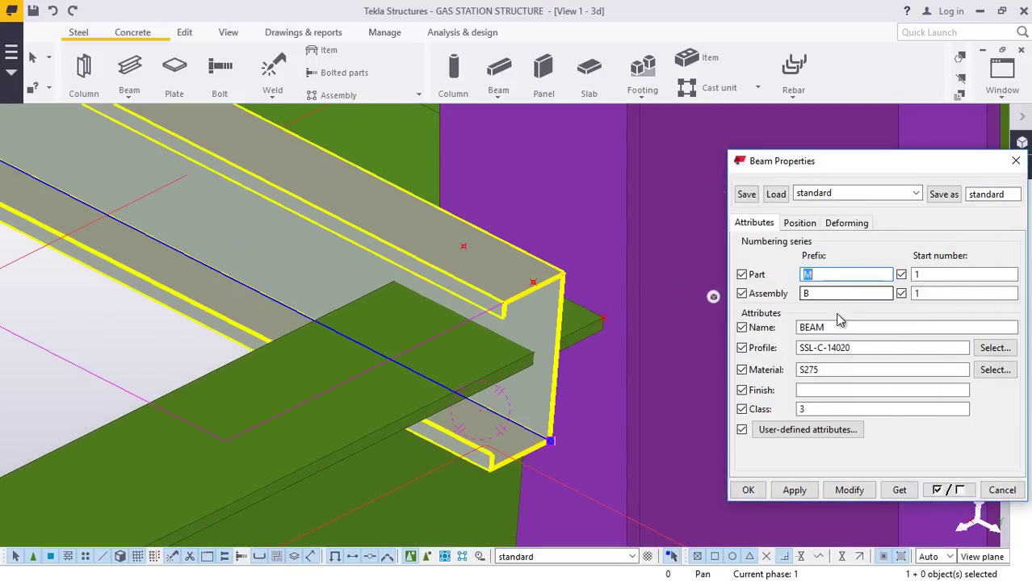
{"action": "left_click", "coordinate": [799, 224]}
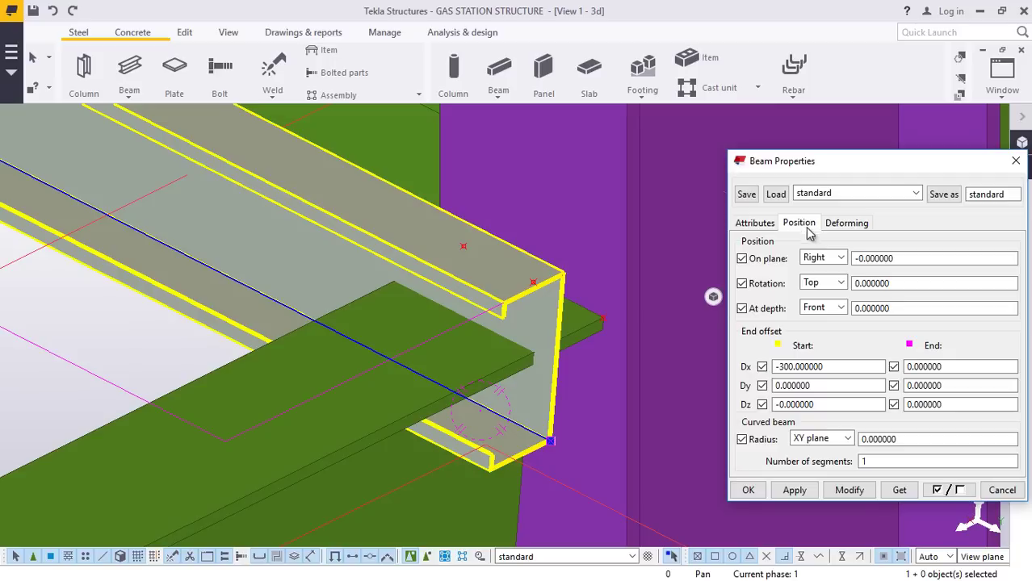
{"action": "left_click", "coordinate": [842, 308]}
{"action": "left_click", "coordinate": [815, 349]}
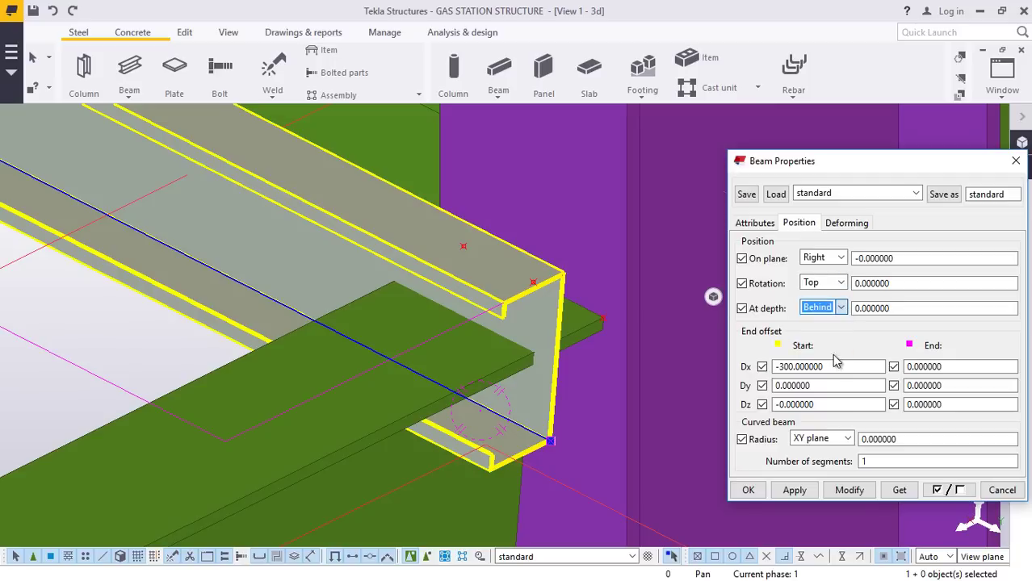
{"action": "left_click", "coordinate": [847, 490]}
{"action": "left_click", "coordinate": [841, 308]}
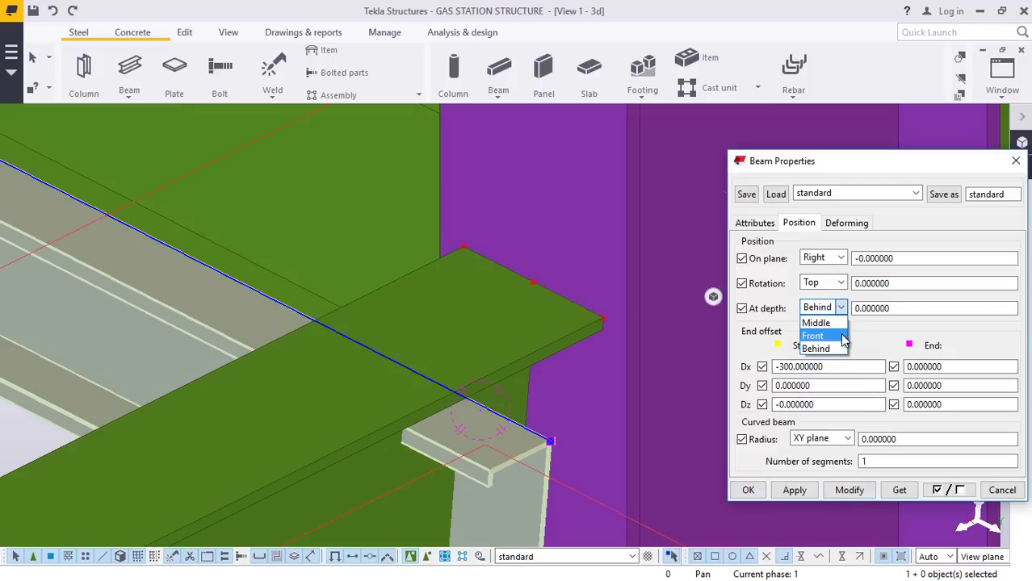
{"action": "left_click", "coordinate": [837, 331]}
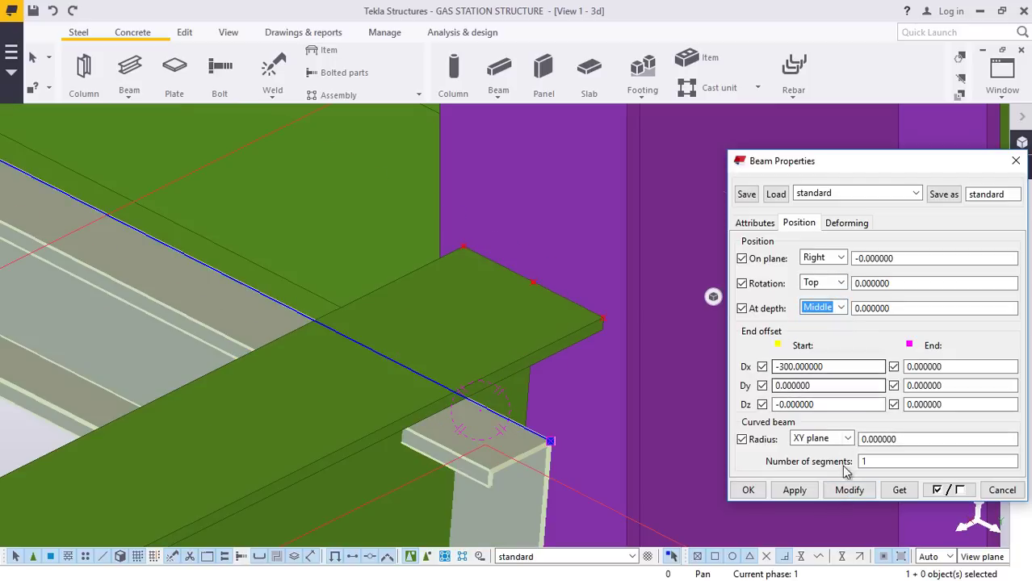
{"action": "left_click", "coordinate": [847, 490]}
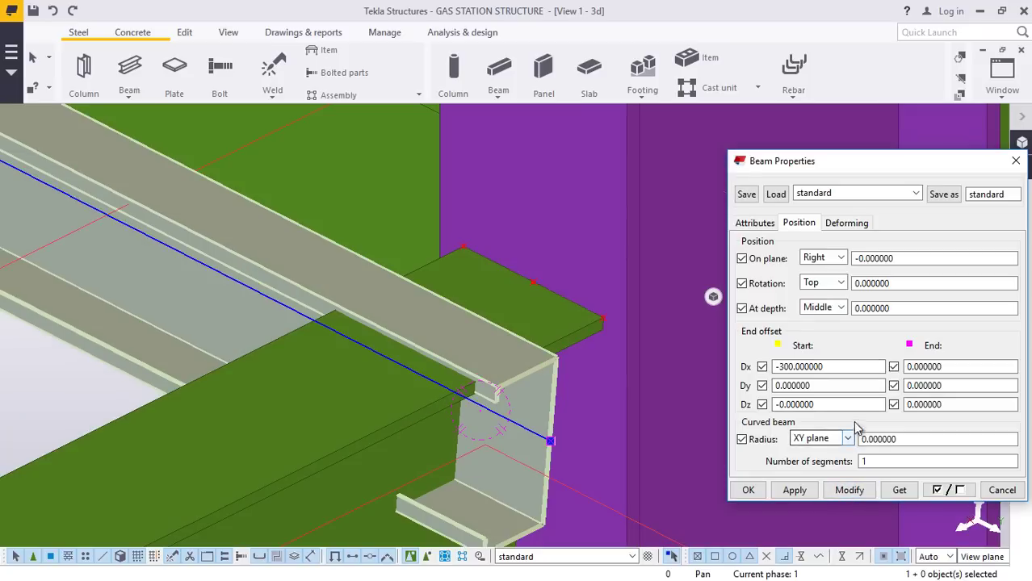
Undo the two depth position changes and the move of the C-section beam.
{"action": "left_click", "coordinate": [54, 10]}
{"action": "left_click", "coordinate": [53, 10]}
{"action": "left_click", "coordinate": [53, 10]}
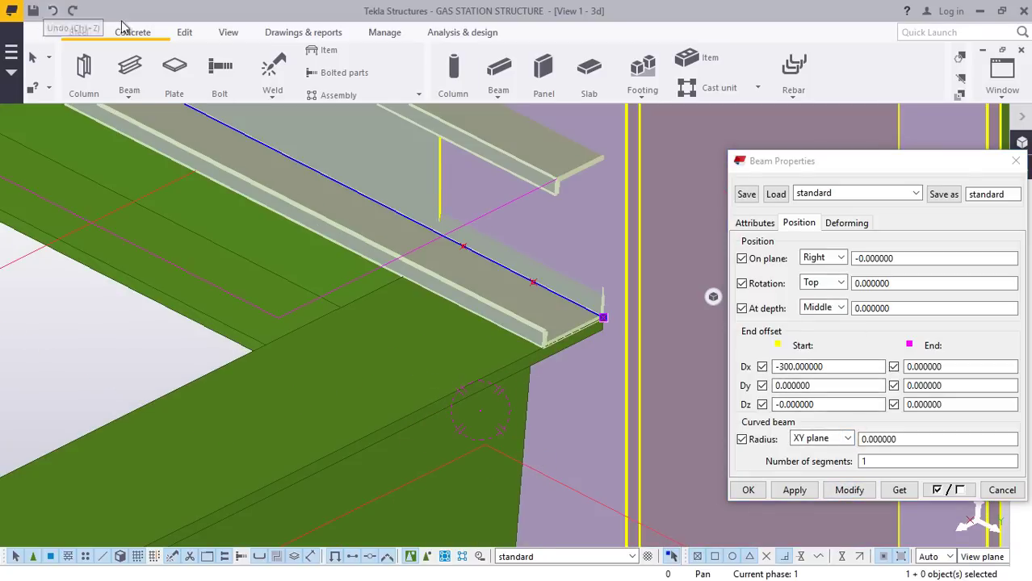
Move the C-section beam 100 mm along the sloping beam away from the column, from the midpoint of its bottom edge toward its outer corner.
{"action": "scroll", "coordinate": [597, 311], "scroll_direction": "up", "scroll_amount": 3}
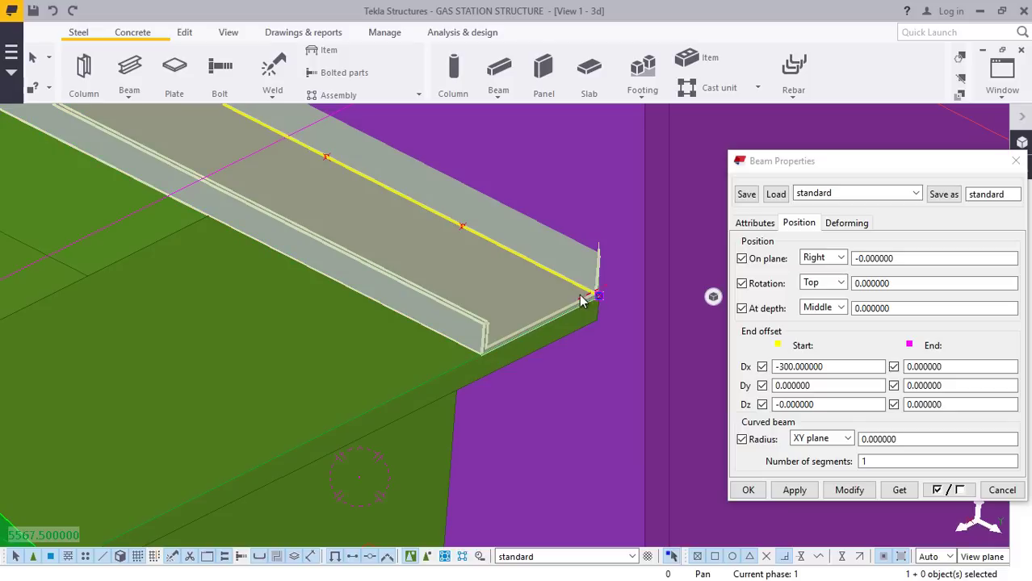
{"action": "left_click", "coordinate": [525, 294]}
{"action": "right_click", "coordinate": [519, 291]}
{"action": "left_click", "coordinate": [612, 290]}
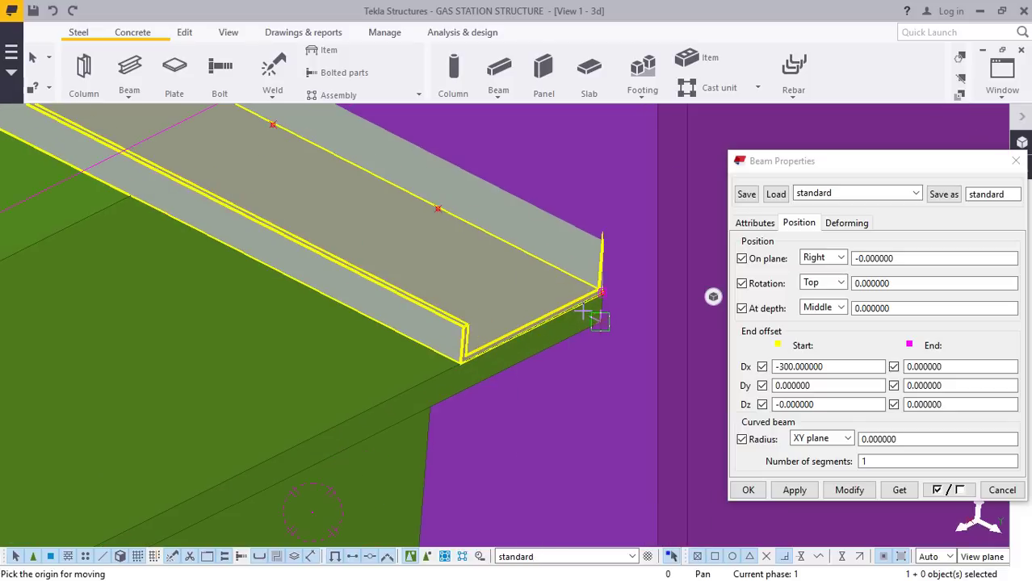
{"action": "scroll", "coordinate": [600, 317], "scroll_direction": "up", "scroll_amount": 3}
{"action": "scroll", "coordinate": [618, 275], "scroll_direction": "up", "scroll_amount": 5}
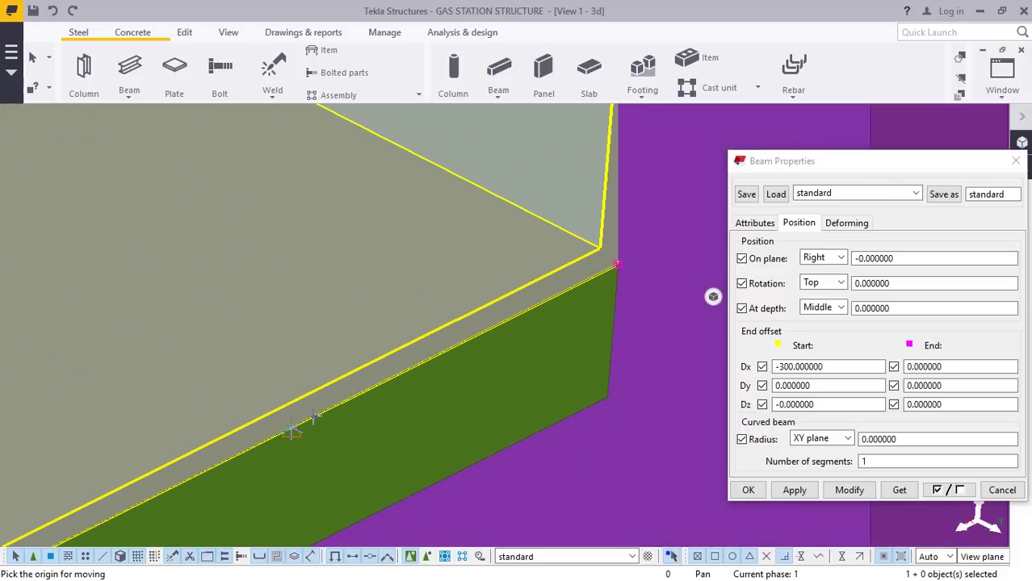
{"action": "left_click", "coordinate": [303, 395]}
{"action": "scroll", "coordinate": [242, 452], "scroll_direction": "down", "scroll_amount": 4}
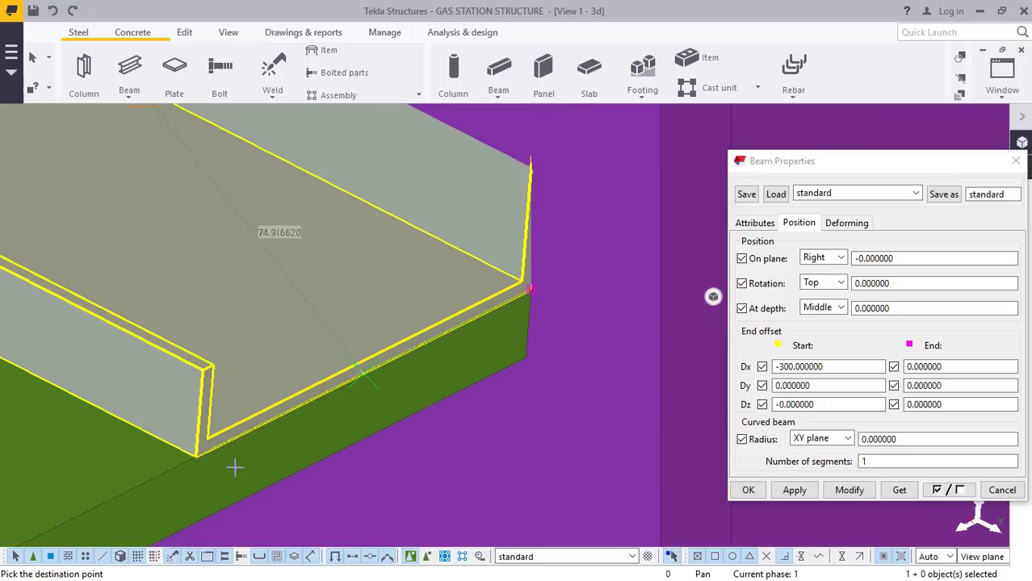
{"action": "scroll", "coordinate": [187, 461], "scroll_direction": "up", "scroll_amount": 4}
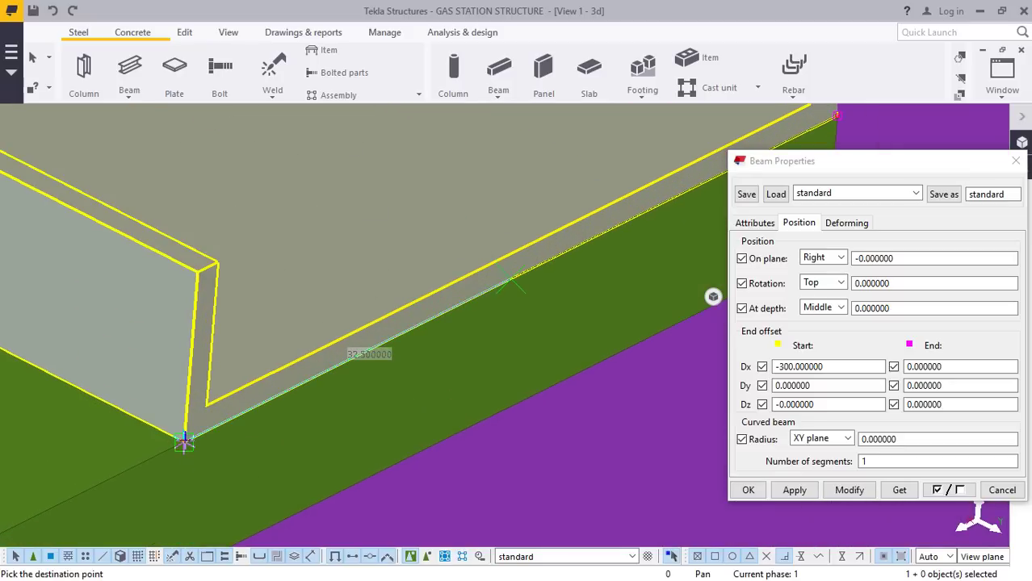
{"action": "type", "text": "100"}
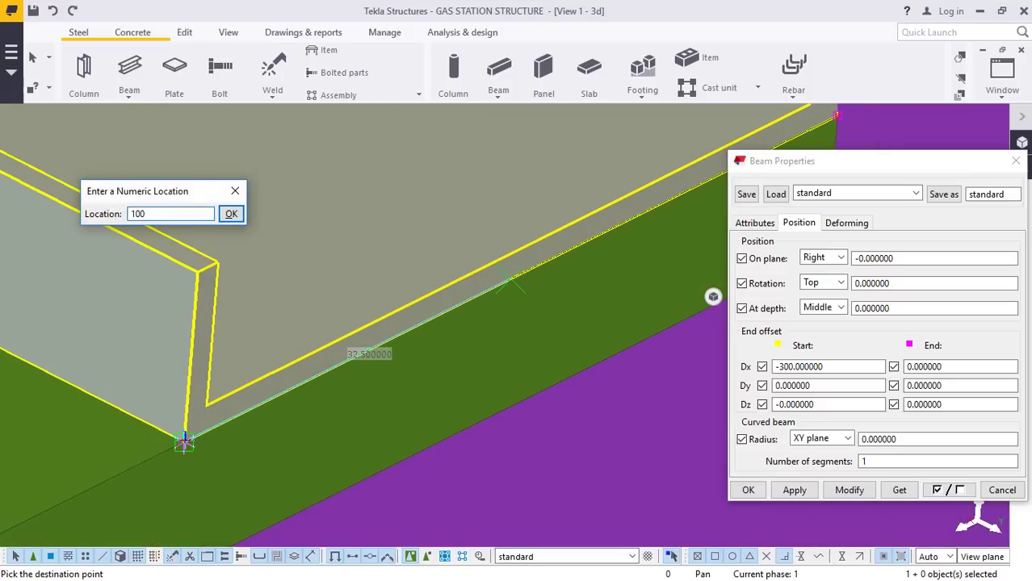
{"action": "key", "text": "Return"}
{"action": "scroll", "coordinate": [442, 349], "scroll_direction": "down", "scroll_amount": 5}
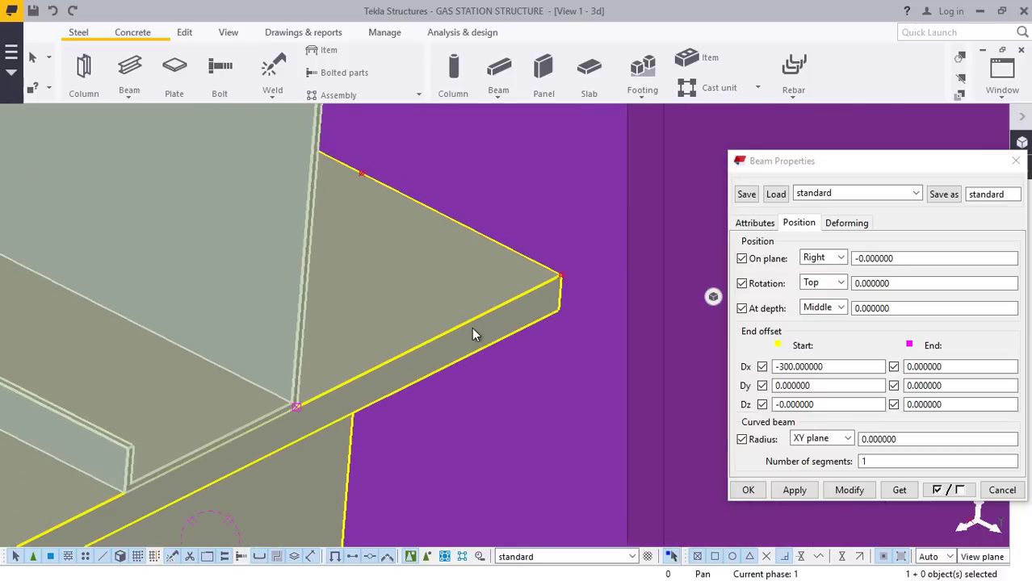
{"action": "scroll", "coordinate": [480, 321], "scroll_direction": "down", "scroll_amount": 3}
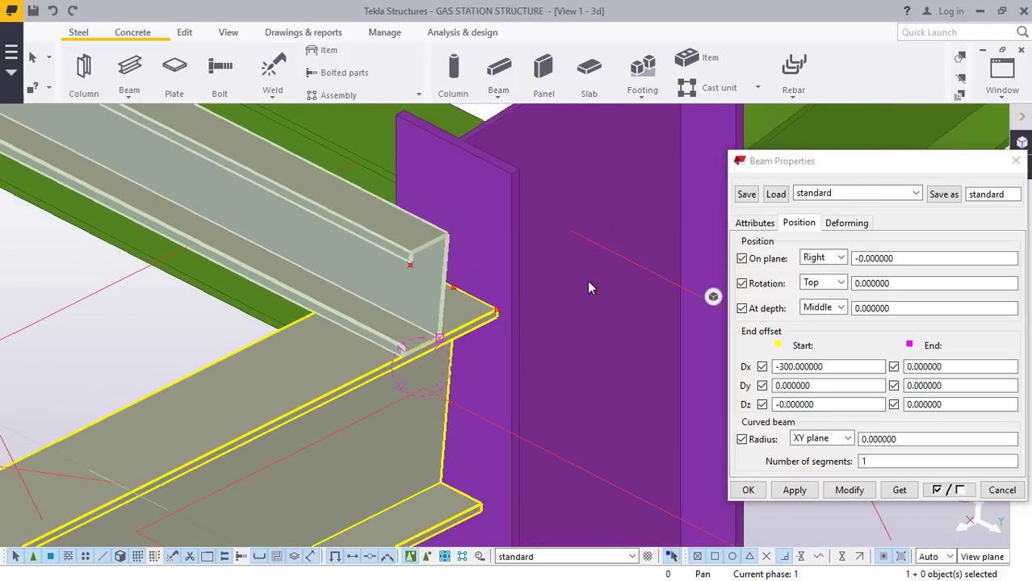
Clear the selection, then apply and accept the open beam properties.
{"action": "left_click", "coordinate": [590, 283]}
{"action": "left_click", "coordinate": [792, 489]}
{"action": "left_click", "coordinate": [749, 490]}
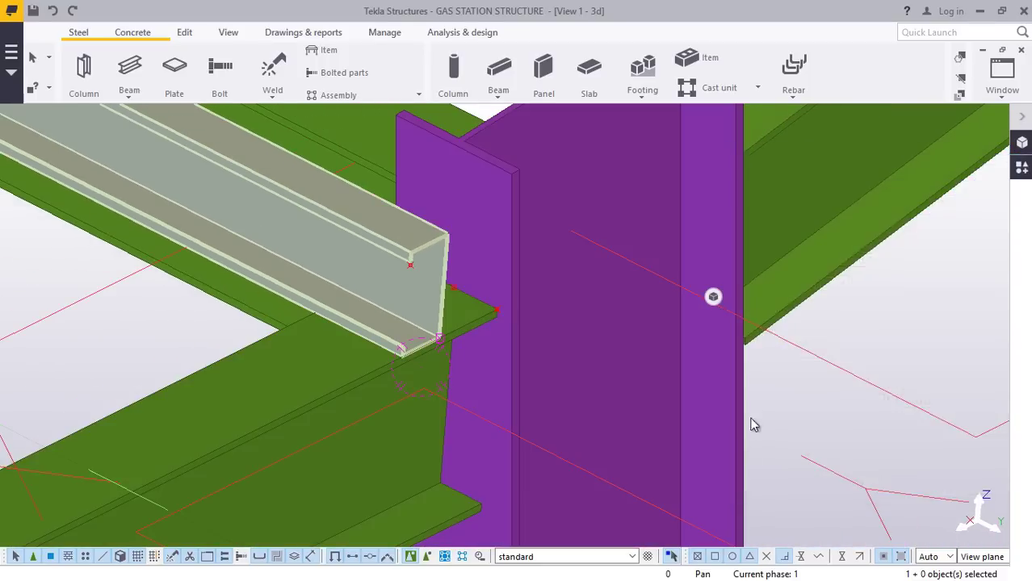
Set the C-section beam's start Dx end offset to 0, modify the beam, and accept the properties.
{"action": "scroll", "coordinate": [753, 394], "scroll_direction": "down", "scroll_amount": 2}
{"action": "scroll", "coordinate": [548, 338], "scroll_direction": "up", "scroll_amount": 2}
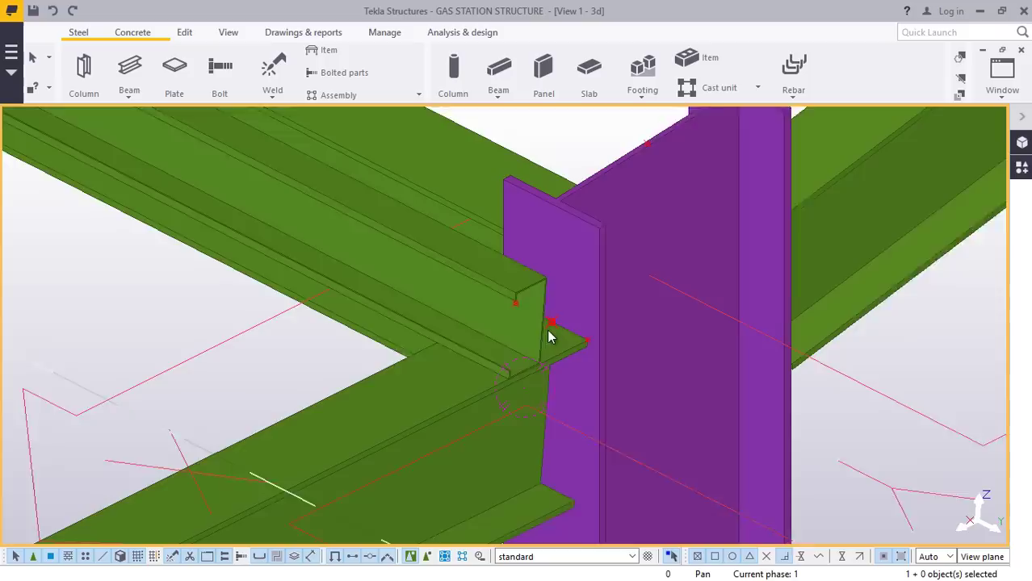
{"action": "scroll", "coordinate": [536, 344], "scroll_direction": "down", "scroll_amount": 5}
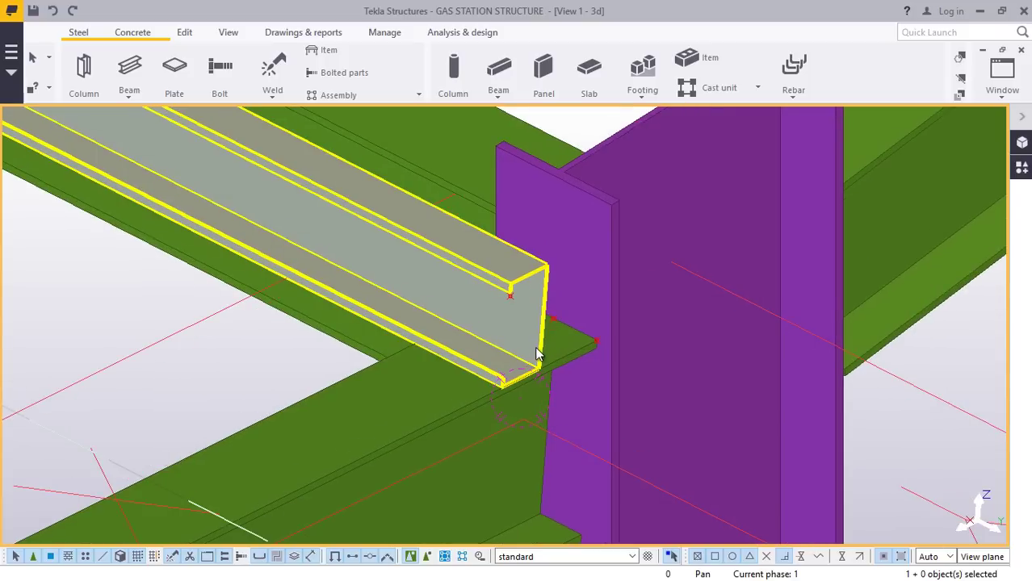
{"action": "scroll", "coordinate": [599, 379], "scroll_direction": "down", "scroll_amount": 5}
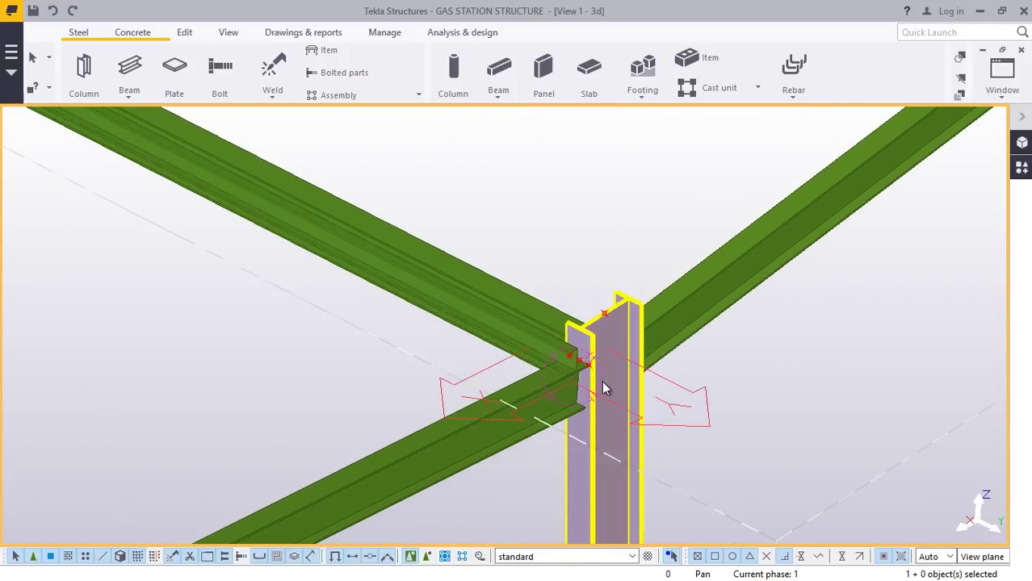
{"action": "scroll", "coordinate": [193, 193], "scroll_direction": "up", "scroll_amount": 2}
{"action": "scroll", "coordinate": [193, 192], "scroll_direction": "up", "scroll_amount": 2}
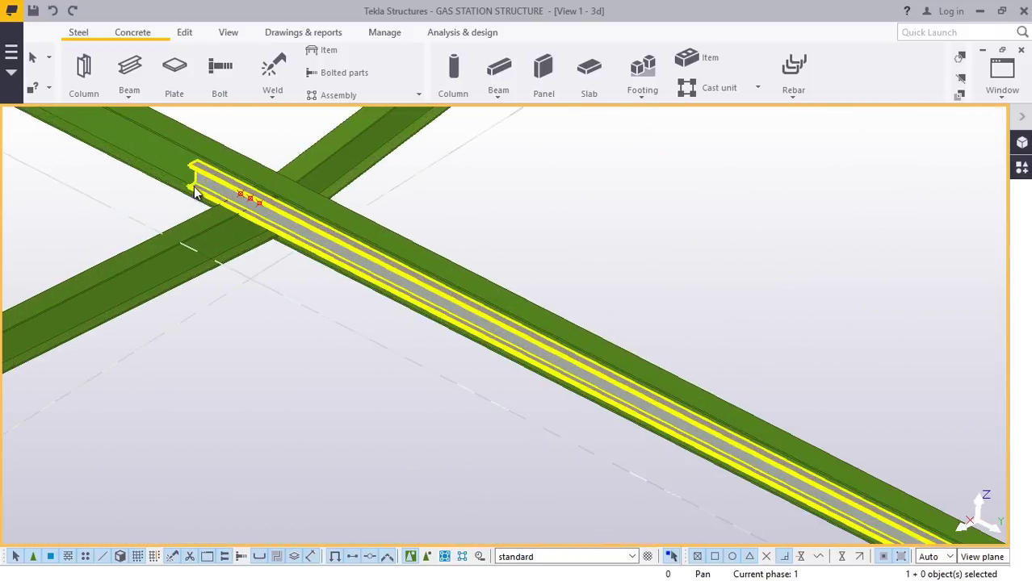
{"action": "double_click", "coordinate": [193, 187]}
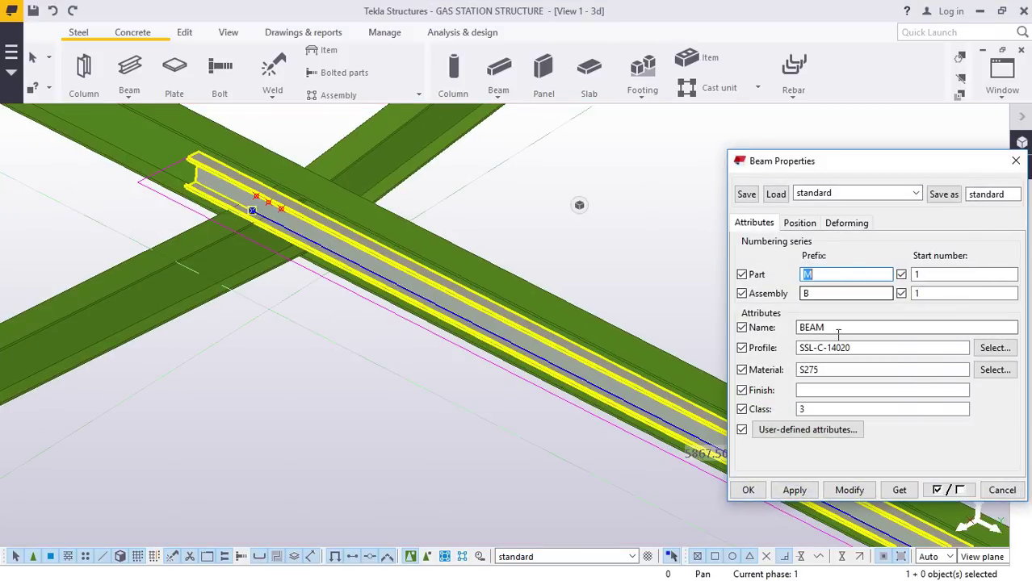
{"action": "left_click", "coordinate": [800, 223]}
{"action": "type", "text": "0"}
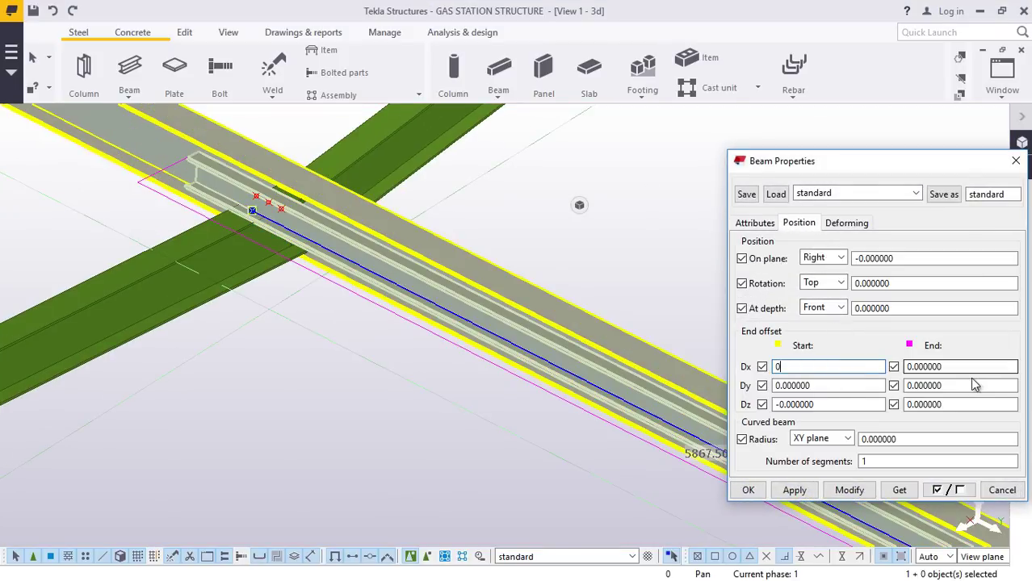
{"action": "left_click", "coordinate": [848, 490]}
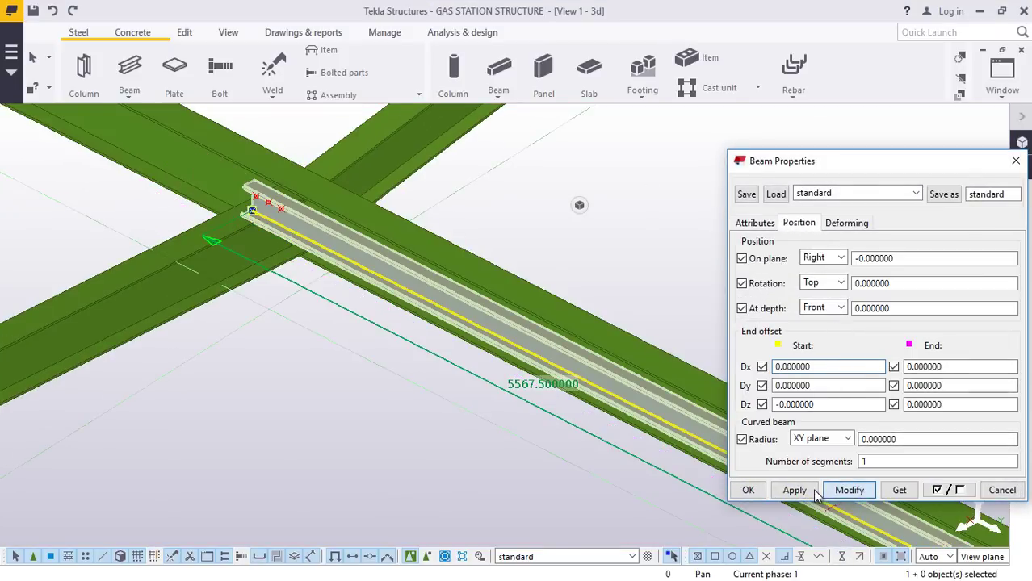
{"action": "left_click", "coordinate": [749, 491]}
{"action": "left_click", "coordinate": [401, 431]}
Examine both ends of the C-section beam where it rests on the sloping beams.
{"action": "scroll", "coordinate": [685, 372], "scroll_direction": "down", "scroll_amount": 1}
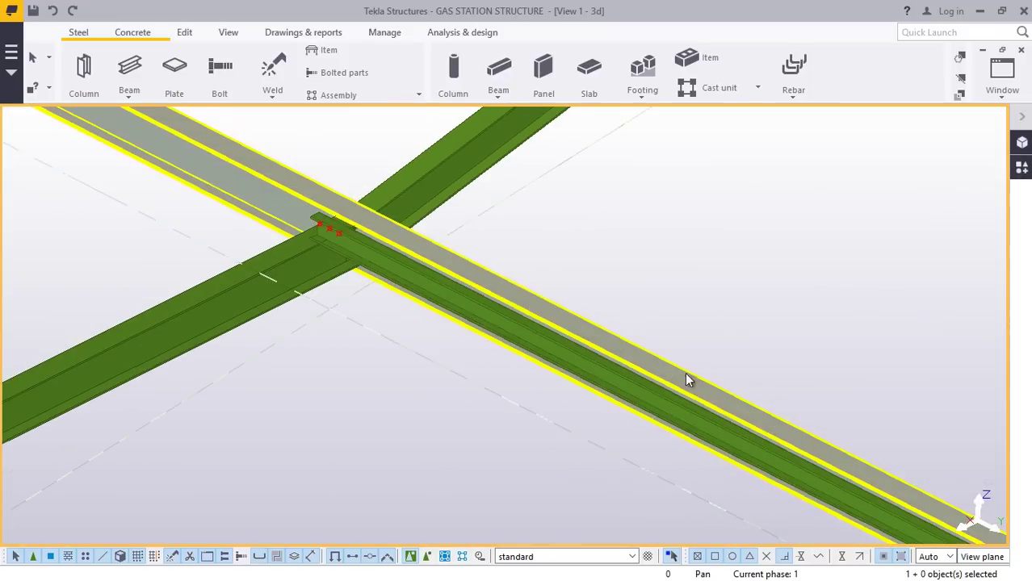
{"action": "scroll", "coordinate": [464, 301], "scroll_direction": "down", "scroll_amount": 2}
{"action": "scroll", "coordinate": [808, 484], "scroll_direction": "up", "scroll_amount": 6}
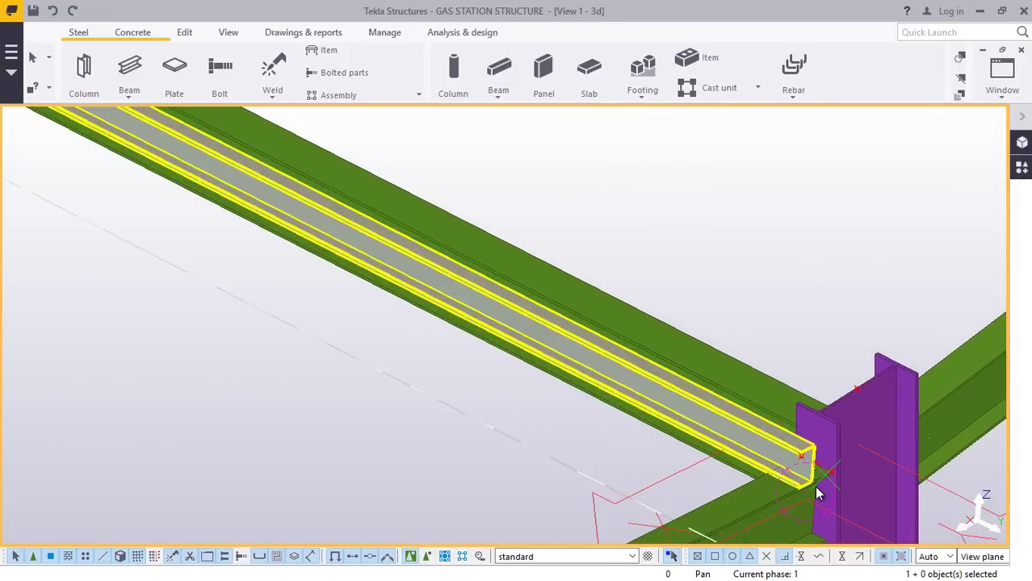
{"action": "scroll", "coordinate": [811, 482], "scroll_direction": "down", "scroll_amount": 6}
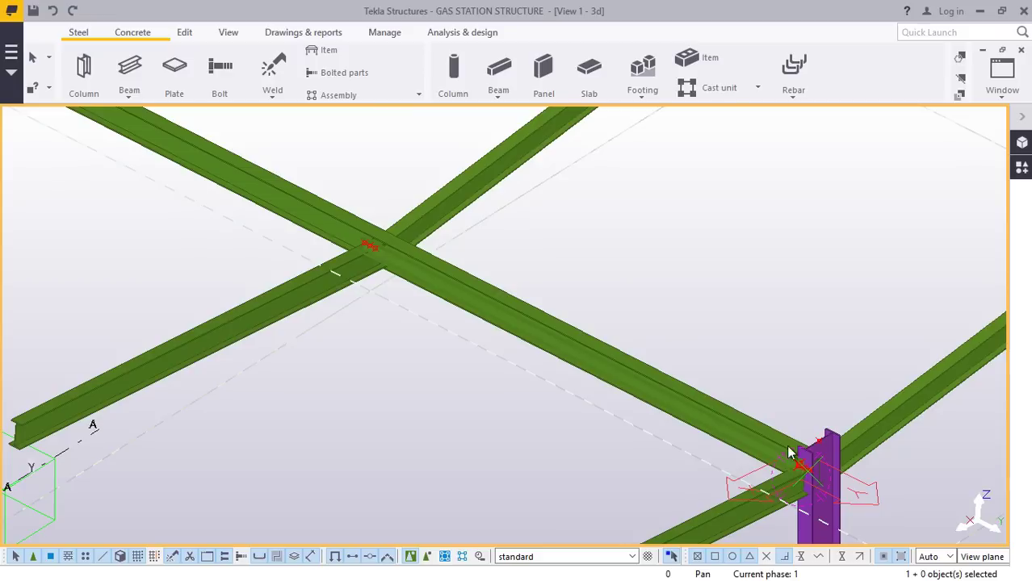
{"action": "scroll", "coordinate": [366, 240], "scroll_direction": "up", "scroll_amount": 3}
{"action": "scroll", "coordinate": [364, 242], "scroll_direction": "up", "scroll_amount": 5}
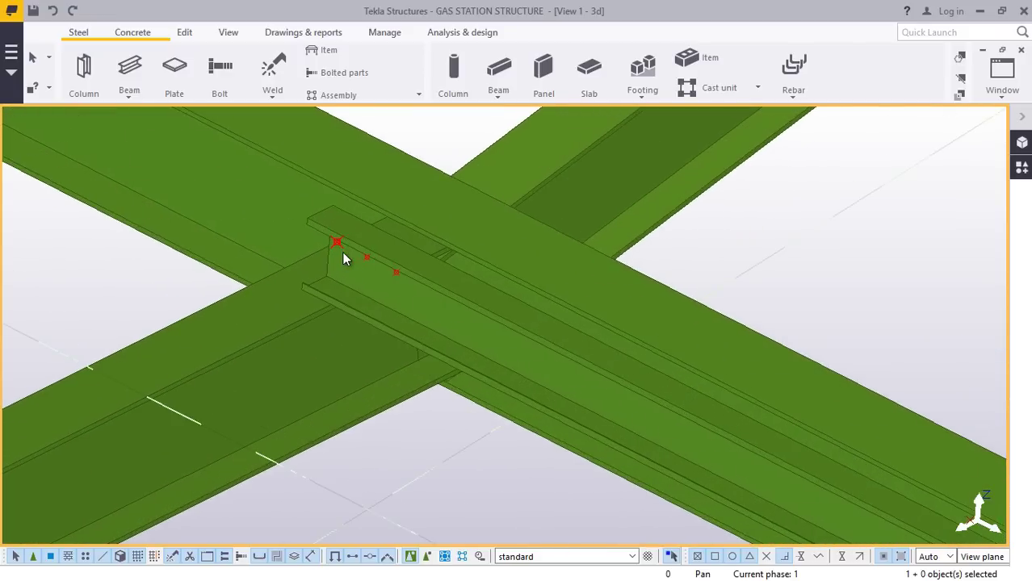
{"action": "scroll", "coordinate": [344, 255], "scroll_direction": "down", "scroll_amount": 5}
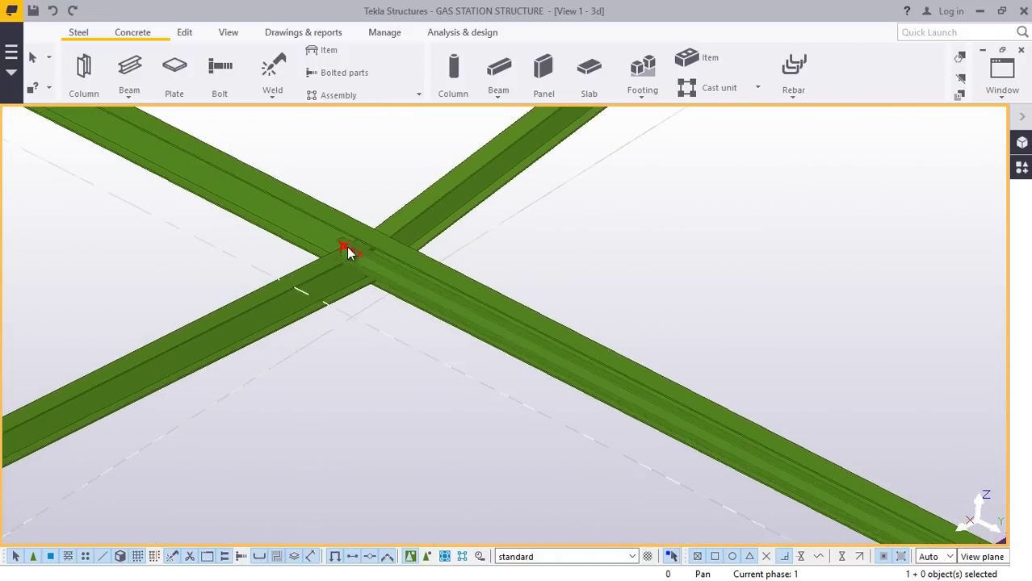
{"action": "scroll", "coordinate": [460, 331], "scroll_direction": "down", "scroll_amount": 2}
{"action": "scroll", "coordinate": [751, 454], "scroll_direction": "up", "scroll_amount": 5}
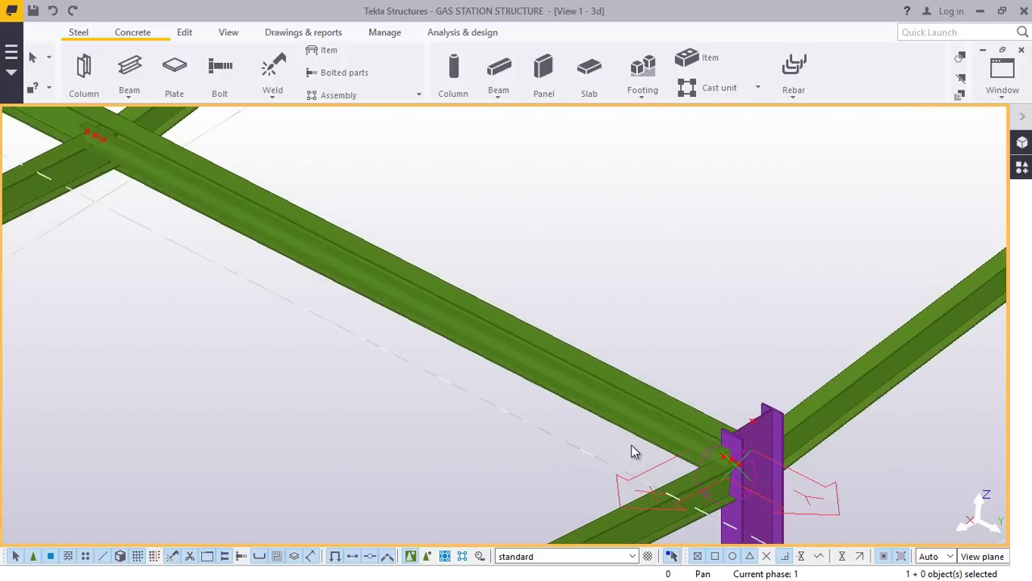
Copy the C-section beam into the adjacent bay, from its top lip corner at the column to the matching corner at its opposite end.
{"action": "right_click", "coordinate": [713, 248]}
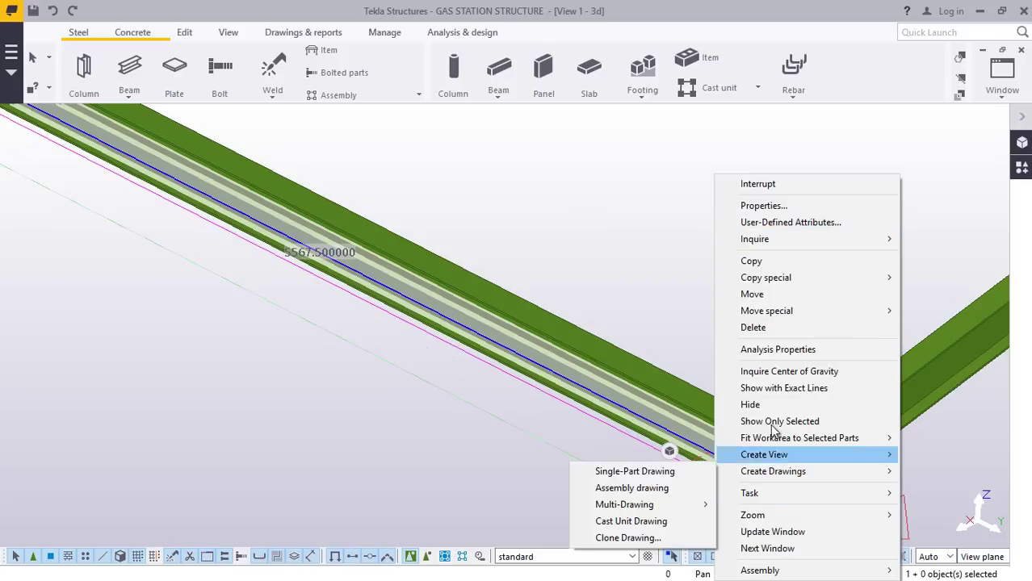
{"action": "left_click", "coordinate": [778, 260]}
{"action": "scroll", "coordinate": [670, 450], "scroll_direction": "up", "scroll_amount": 5}
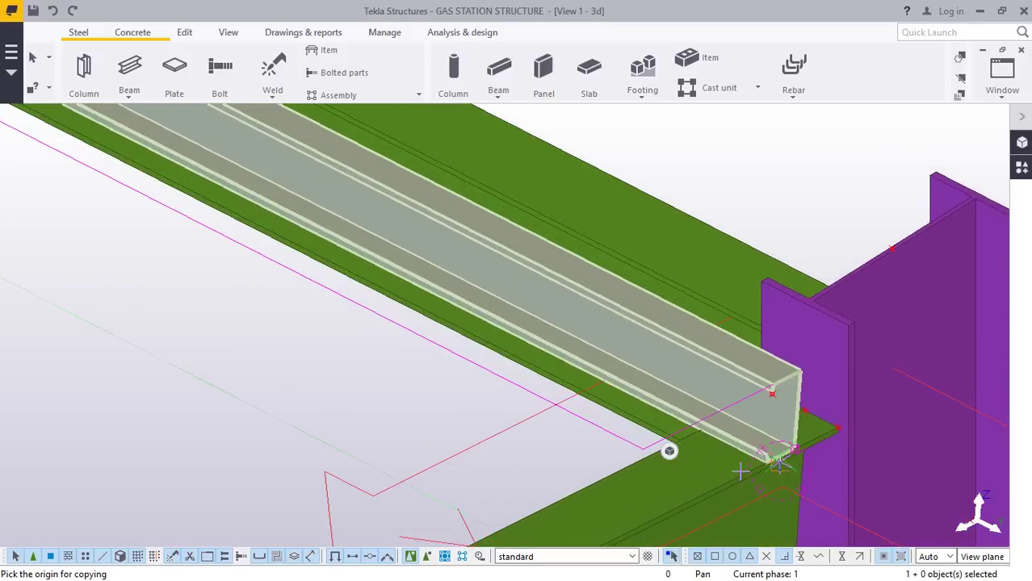
{"action": "scroll", "coordinate": [669, 450], "scroll_direction": "up", "scroll_amount": 5}
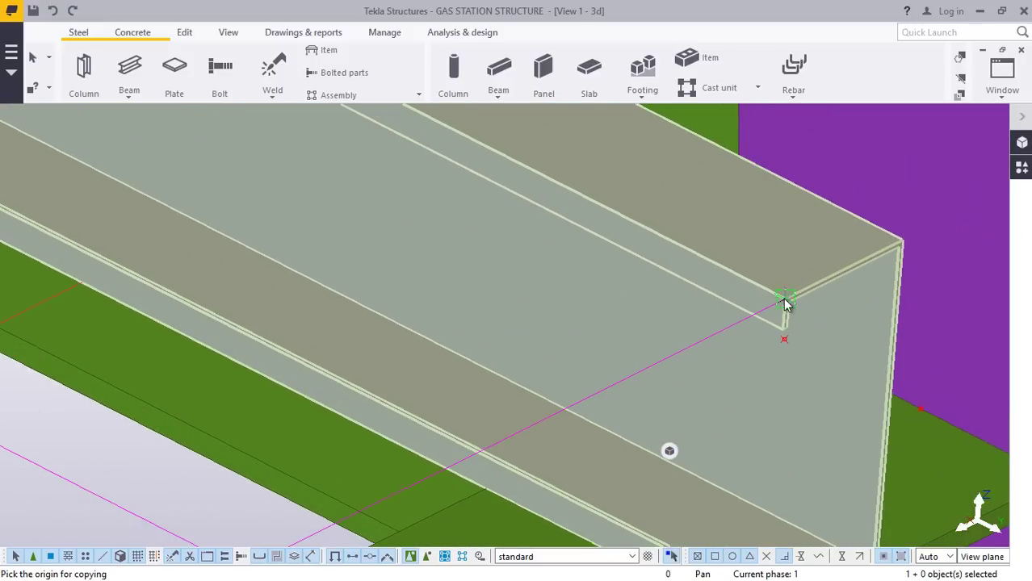
{"action": "left_click", "coordinate": [785, 303]}
{"action": "scroll", "coordinate": [758, 355], "scroll_direction": "down", "scroll_amount": 6}
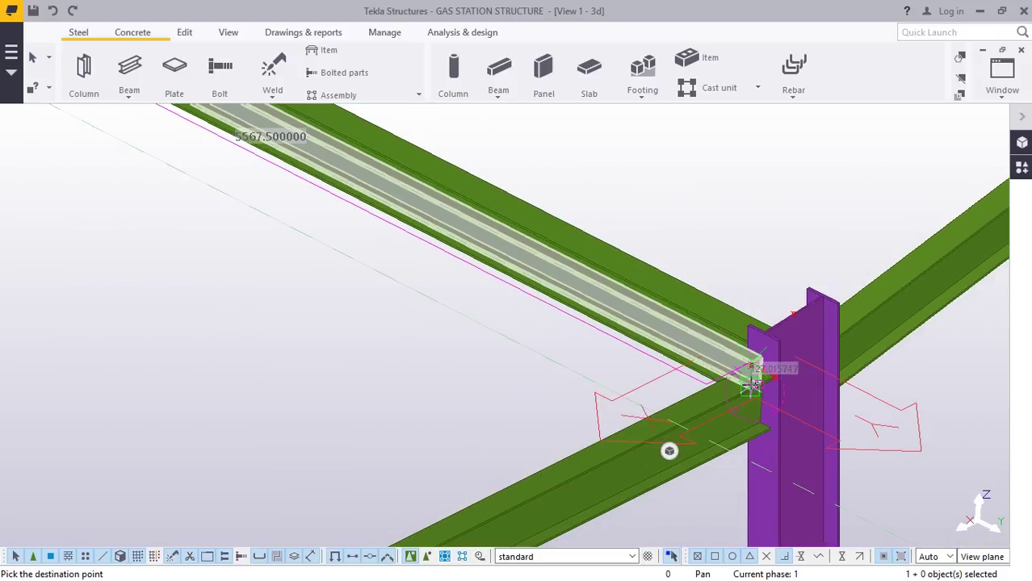
{"action": "scroll", "coordinate": [751, 386], "scroll_direction": "down", "scroll_amount": 5}
{"action": "scroll", "coordinate": [398, 152], "scroll_direction": "up", "scroll_amount": 6}
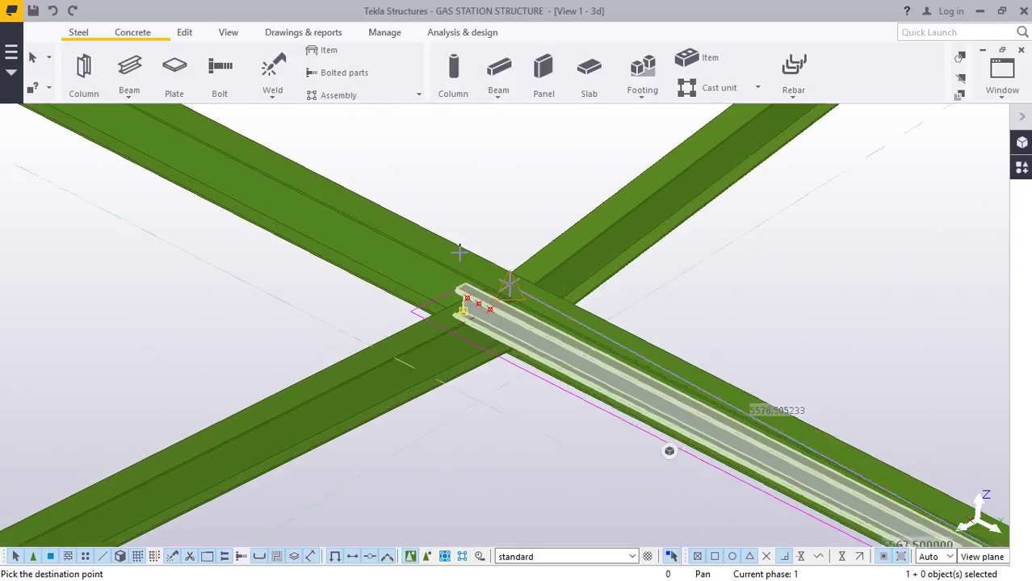
{"action": "scroll", "coordinate": [459, 252], "scroll_direction": "up", "scroll_amount": 8}
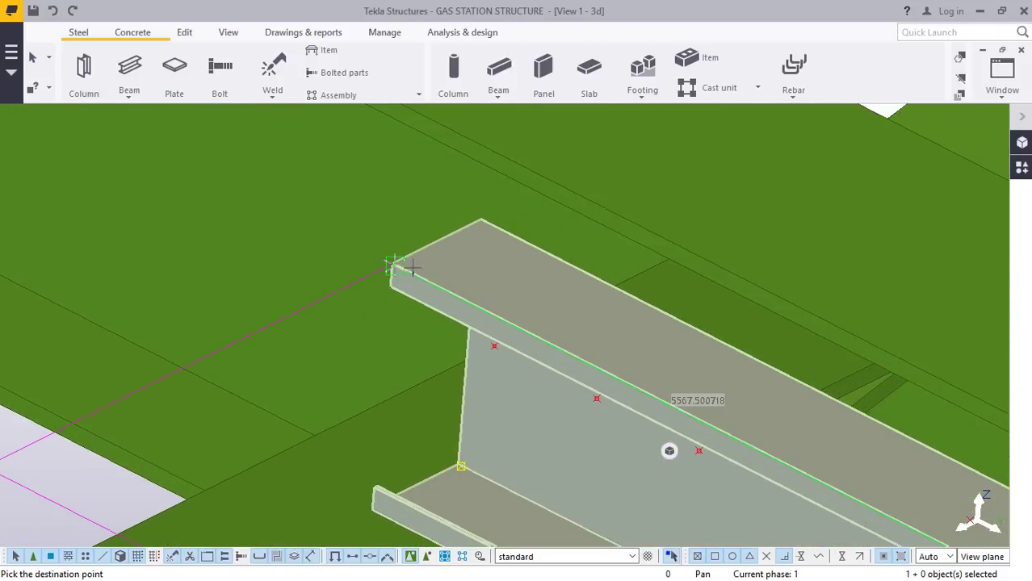
{"action": "scroll", "coordinate": [391, 266], "scroll_direction": "down", "scroll_amount": 5}
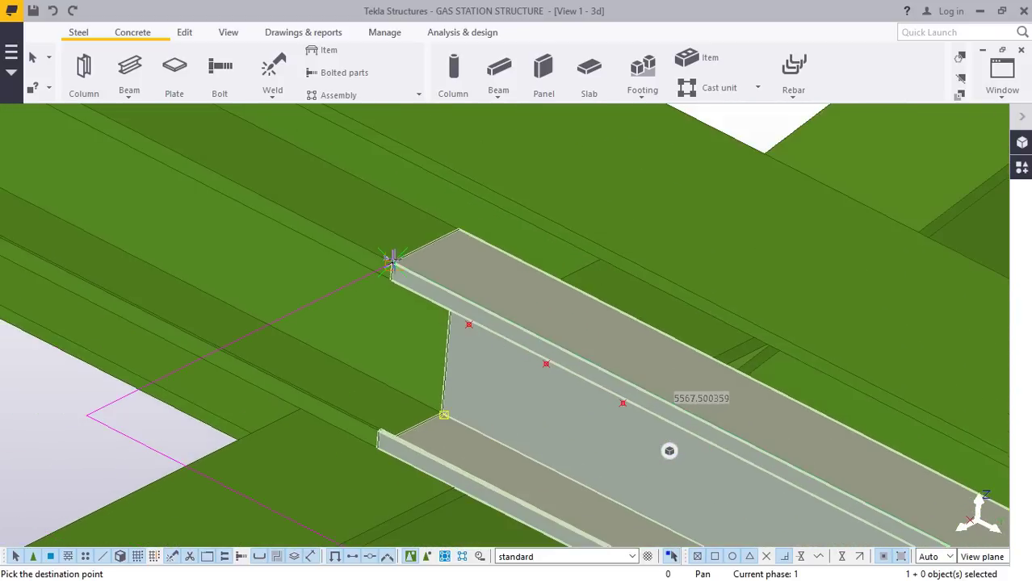
{"action": "right_click", "coordinate": [428, 333]}
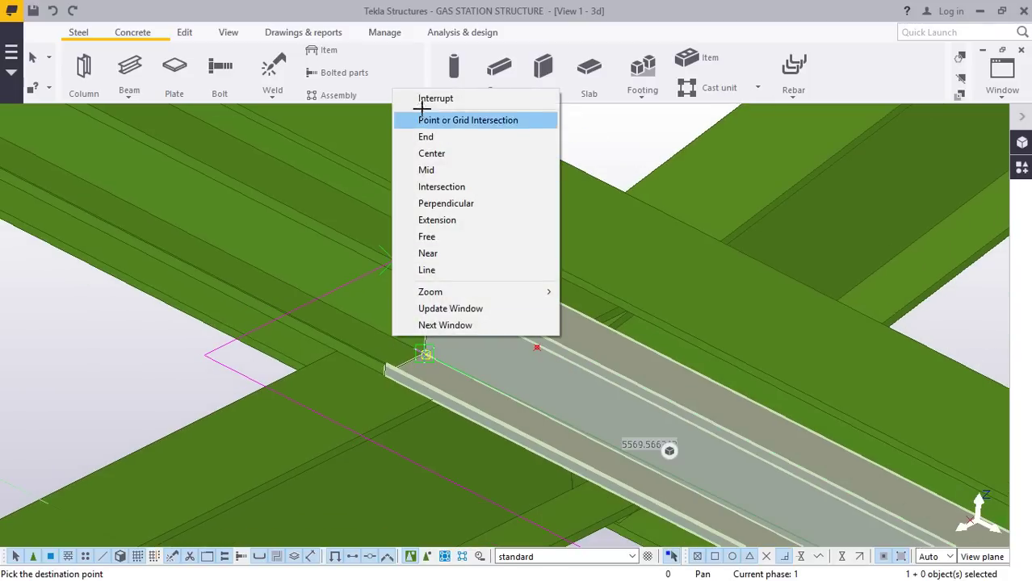
{"action": "left_click", "coordinate": [434, 96]}
Set the view's rotation point at the joint between the C-section beams and examine the copied beam's other end at the column.
{"action": "left_click", "coordinate": [225, 34]}
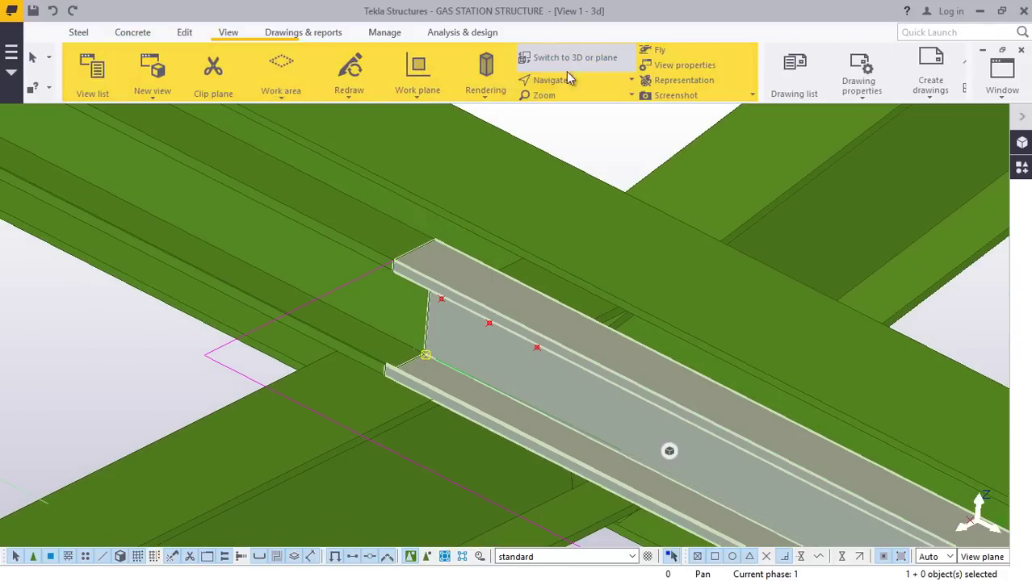
{"action": "left_click", "coordinate": [547, 80]}
{"action": "left_click", "coordinate": [549, 103]}
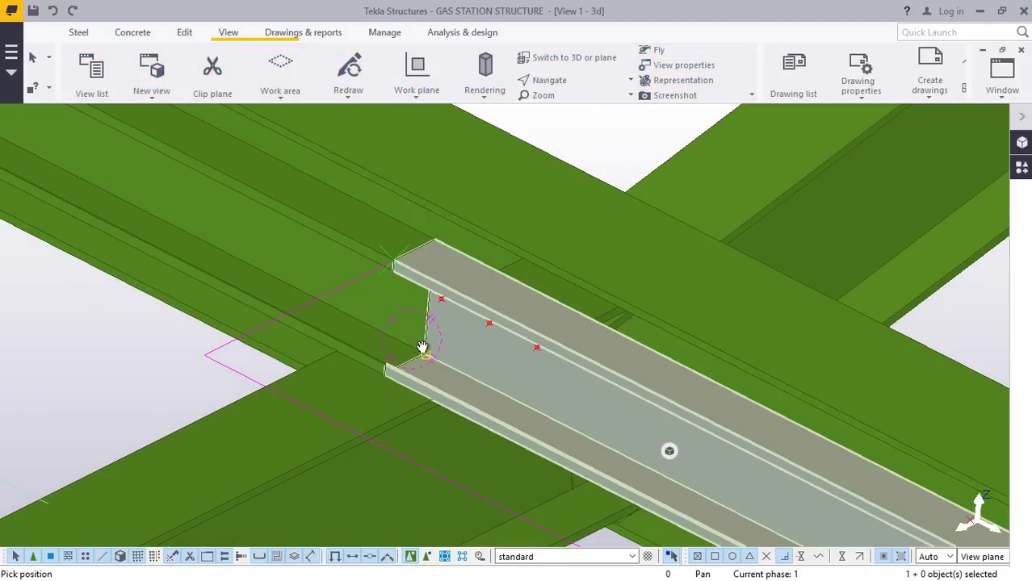
{"action": "left_click_drag", "start_coordinate": [421, 347], "coordinate": [681, 354]}
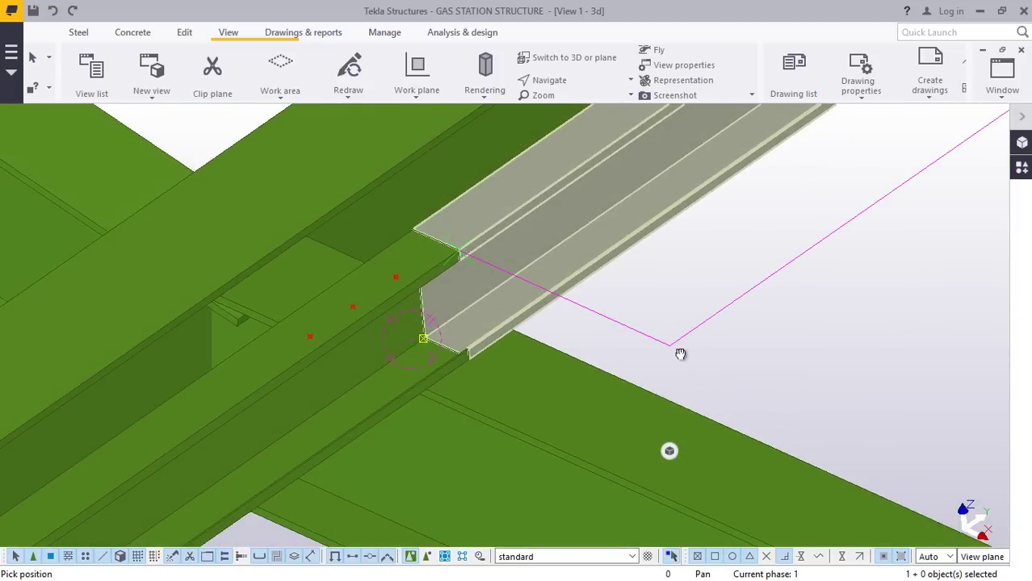
{"action": "middle_click_drag", "start_coordinate": [680, 354], "coordinate": [635, 341], "text": "ctrl"}
{"action": "scroll", "coordinate": [631, 313], "scroll_direction": "down", "scroll_amount": 5}
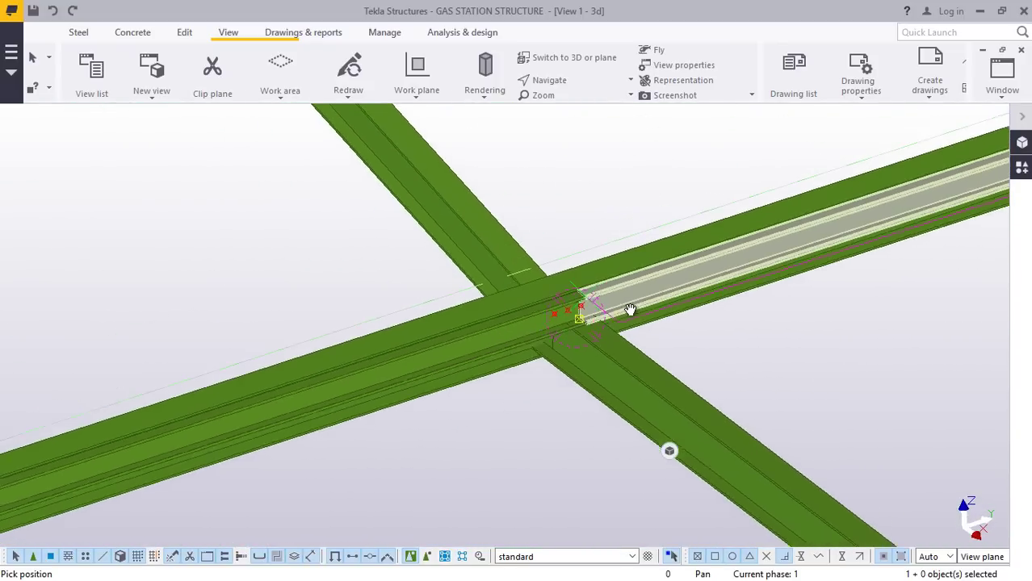
{"action": "scroll", "coordinate": [628, 310], "scroll_direction": "down", "scroll_amount": 4}
{"action": "scroll", "coordinate": [175, 451], "scroll_direction": "up", "scroll_amount": 6}
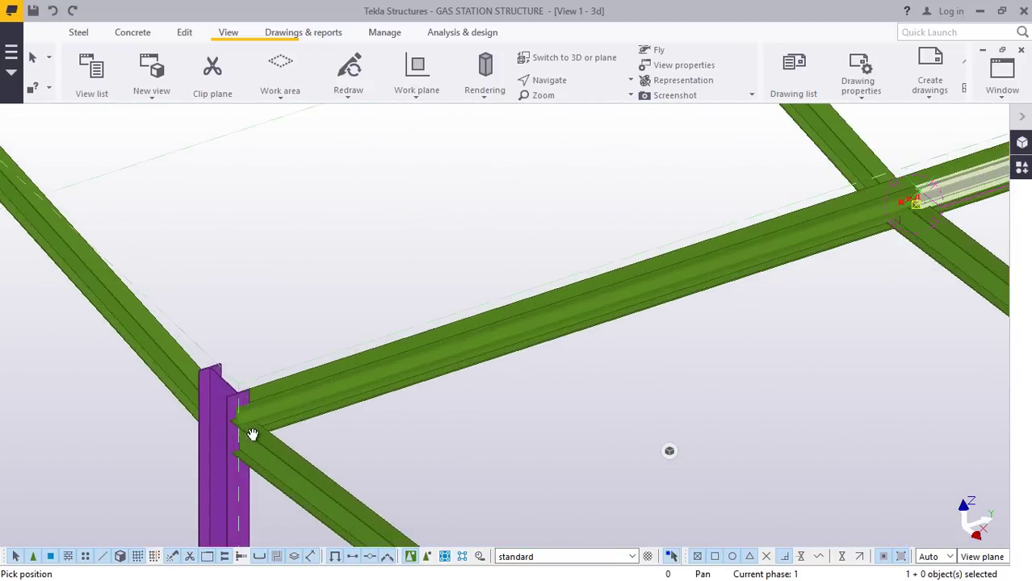
{"action": "left_click_drag", "start_coordinate": [240, 426], "coordinate": [246, 385]}
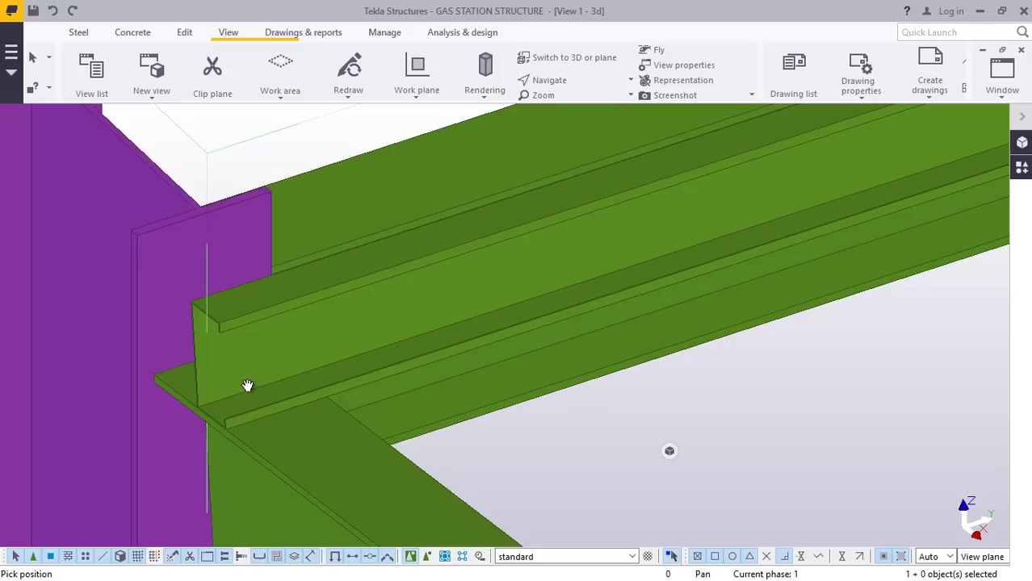
{"action": "right_click", "coordinate": [246, 385]}
{"action": "left_click", "coordinate": [302, 148]}
Try an end Dx offset of 600 on the copied C-section beam, then undo the modification.
{"action": "scroll", "coordinate": [342, 331], "scroll_direction": "down", "scroll_amount": 7}
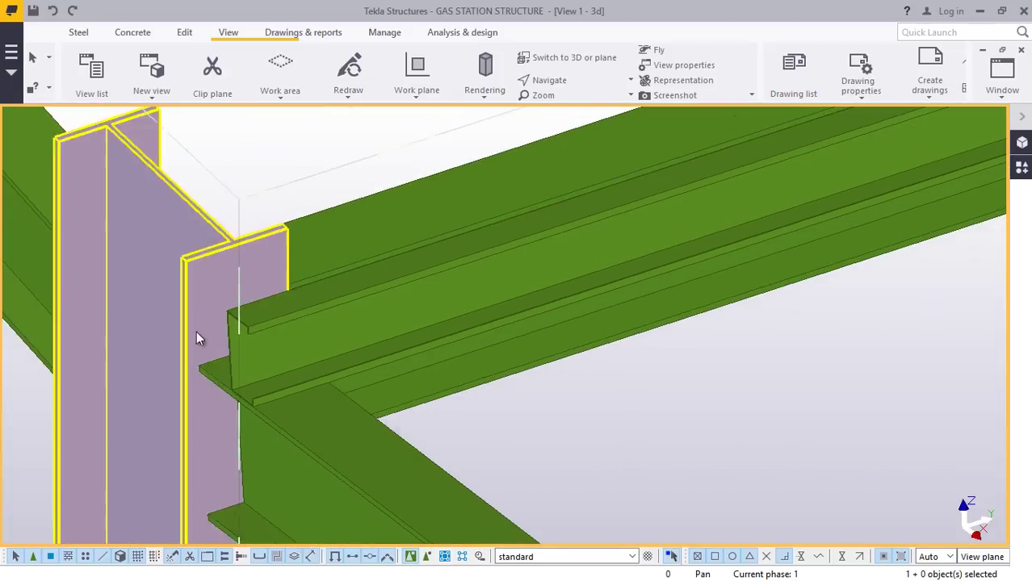
{"action": "scroll", "coordinate": [256, 365], "scroll_direction": "up", "scroll_amount": 2}
{"action": "scroll", "coordinate": [256, 364], "scroll_direction": "up", "scroll_amount": 2}
{"action": "double_click", "coordinate": [260, 353]}
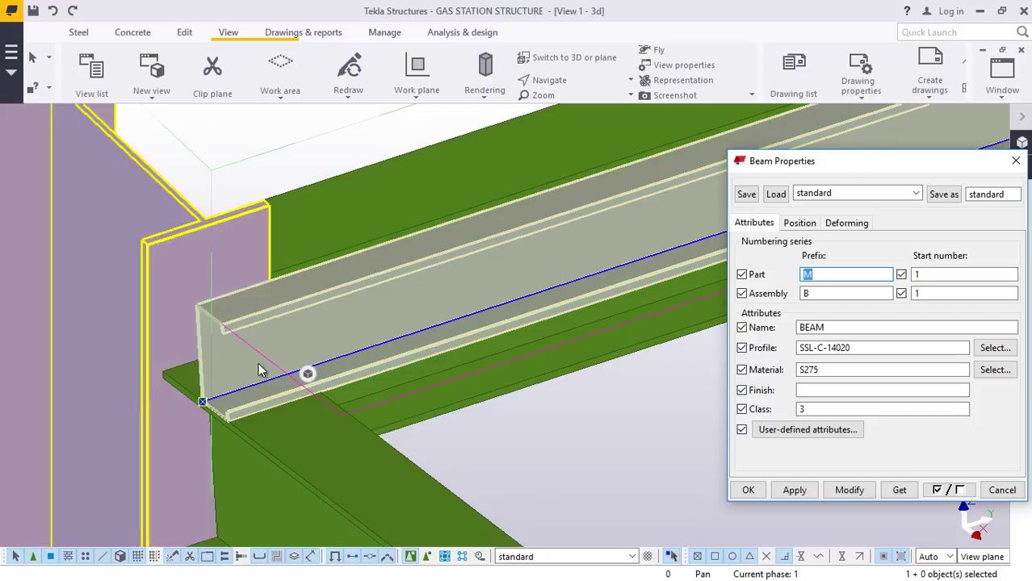
{"action": "scroll", "coordinate": [331, 352], "scroll_direction": "down", "scroll_amount": 3}
{"action": "left_click", "coordinate": [800, 223]}
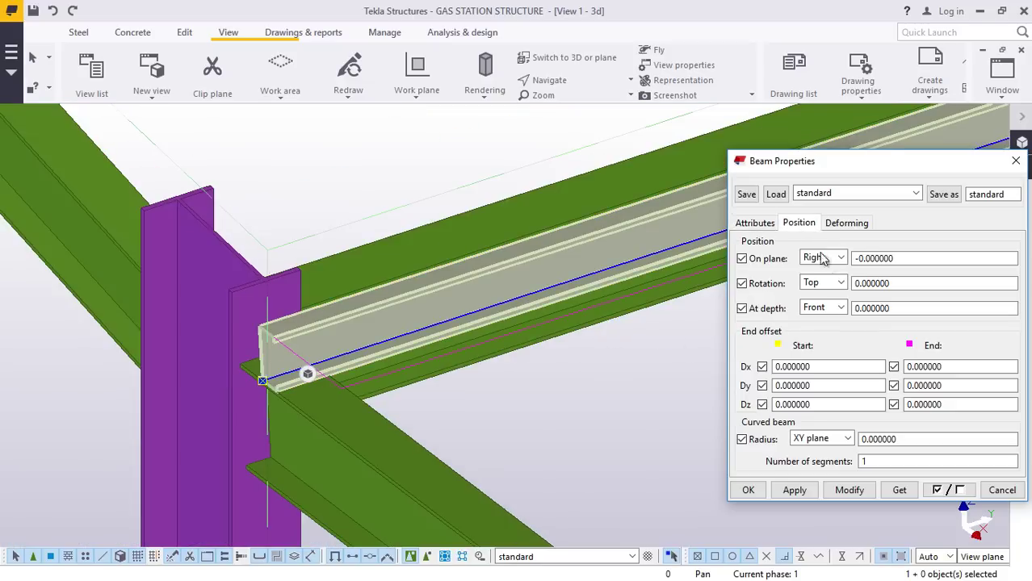
{"action": "double_click", "coordinate": [951, 367]}
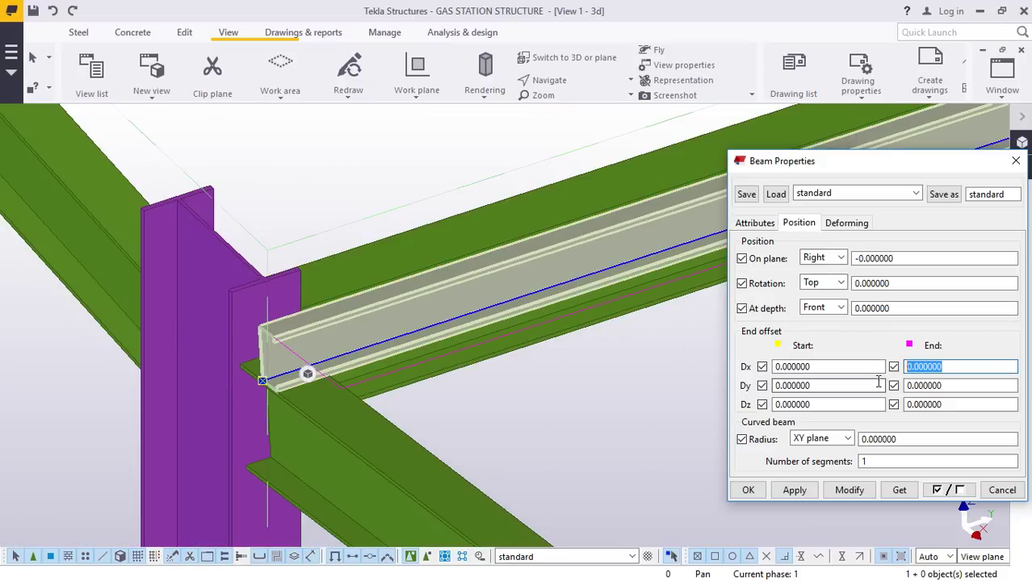
{"action": "type", "text": "600"}
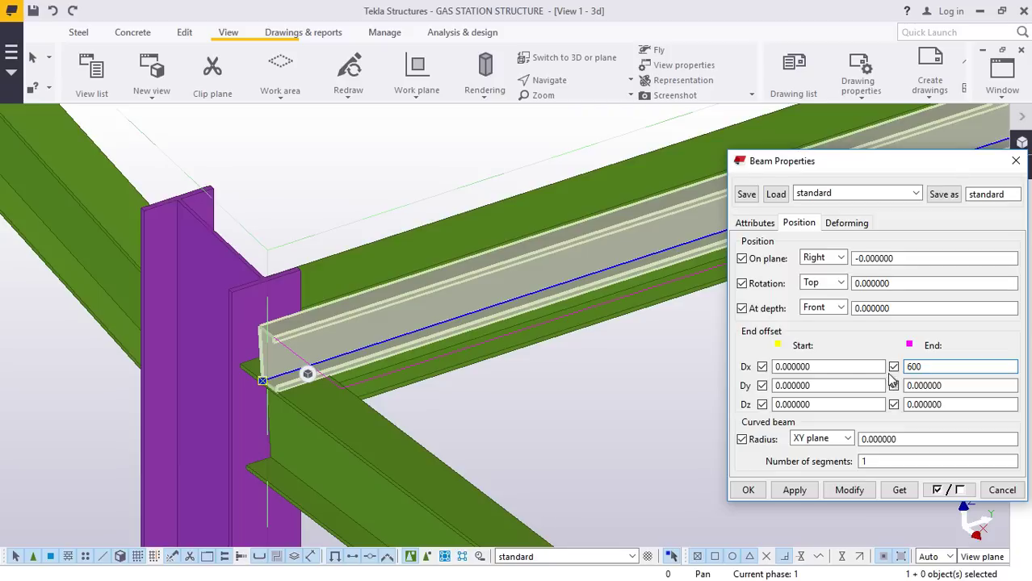
{"action": "left_click", "coordinate": [850, 490]}
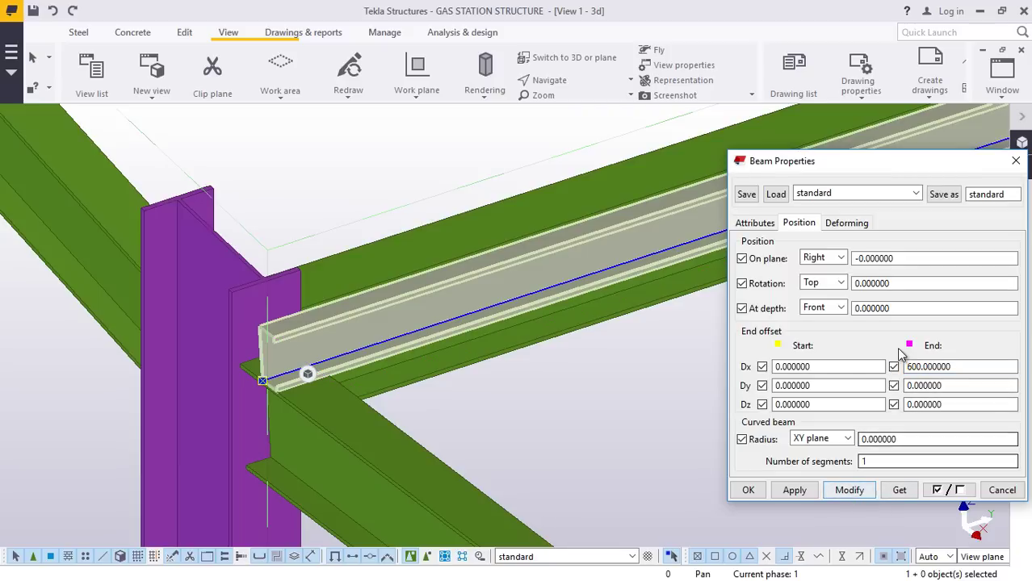
{"action": "left_click_drag", "start_coordinate": [958, 366], "coordinate": [876, 388]}
{"action": "left_click", "coordinate": [53, 11]}
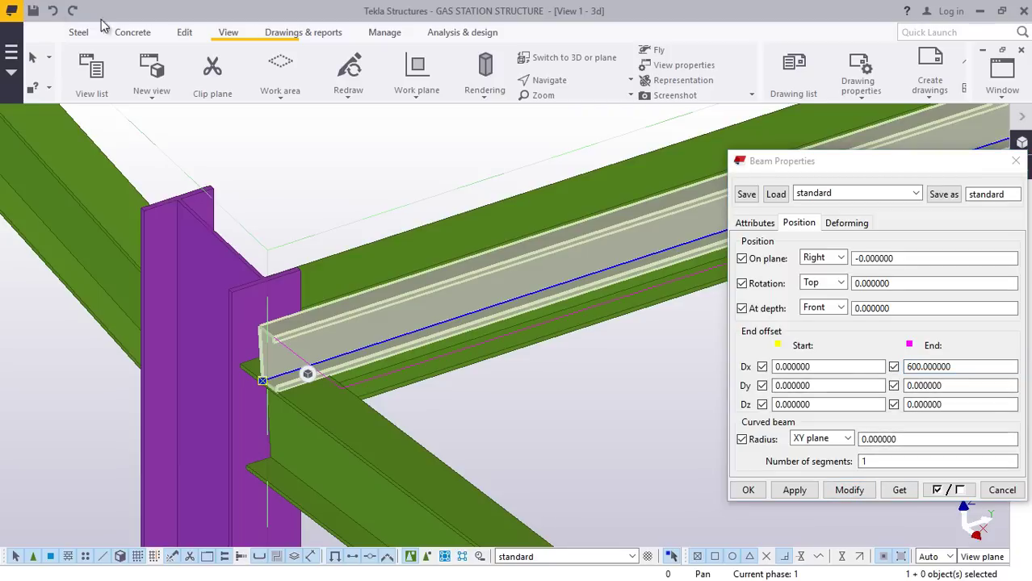
Set the copied C-section beam's end Dx offset to 0 and start Dx offset to -600, modify it, and accept the properties.
{"action": "double_click", "coordinate": [909, 367]}
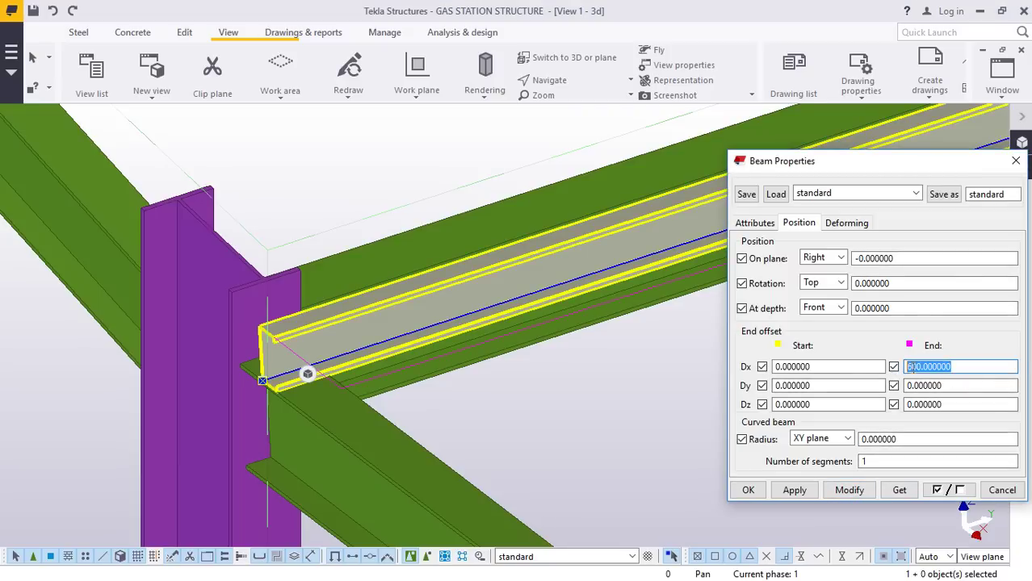
{"action": "type", "text": "0"}
{"action": "double_click", "coordinate": [840, 367]}
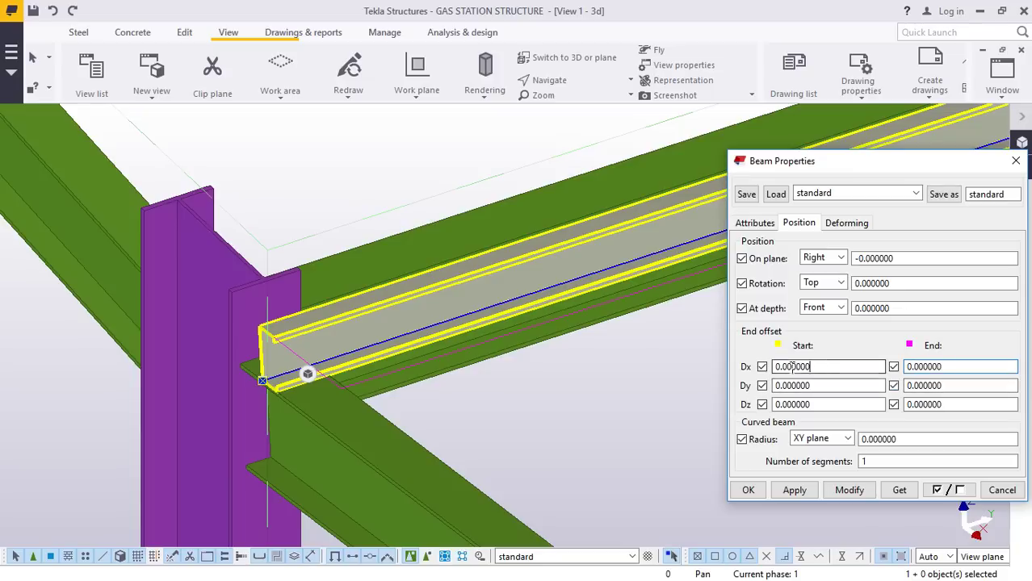
{"action": "type", "text": "-6"}
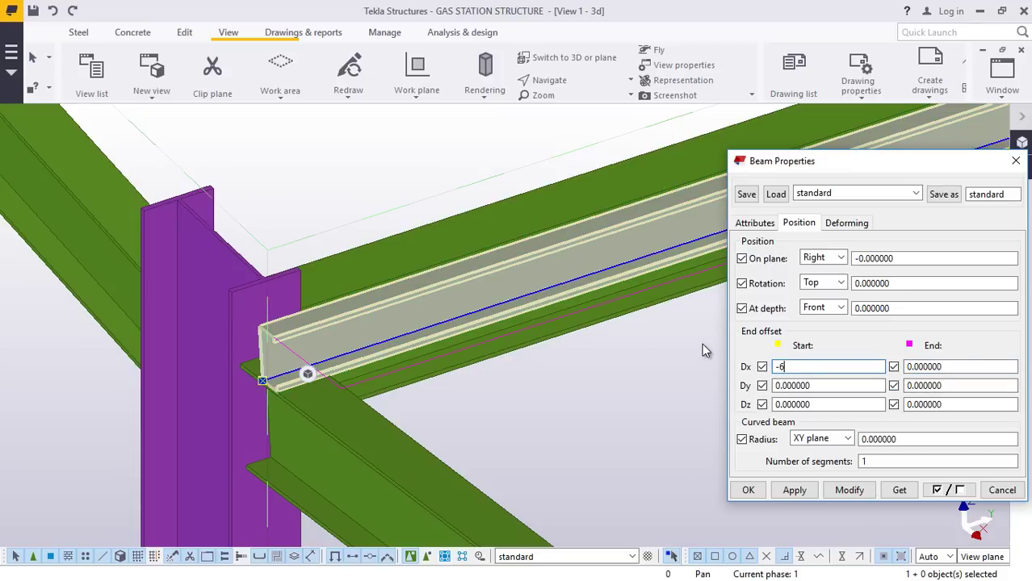
{"action": "type", "text": "00"}
{"action": "left_click", "coordinate": [848, 491]}
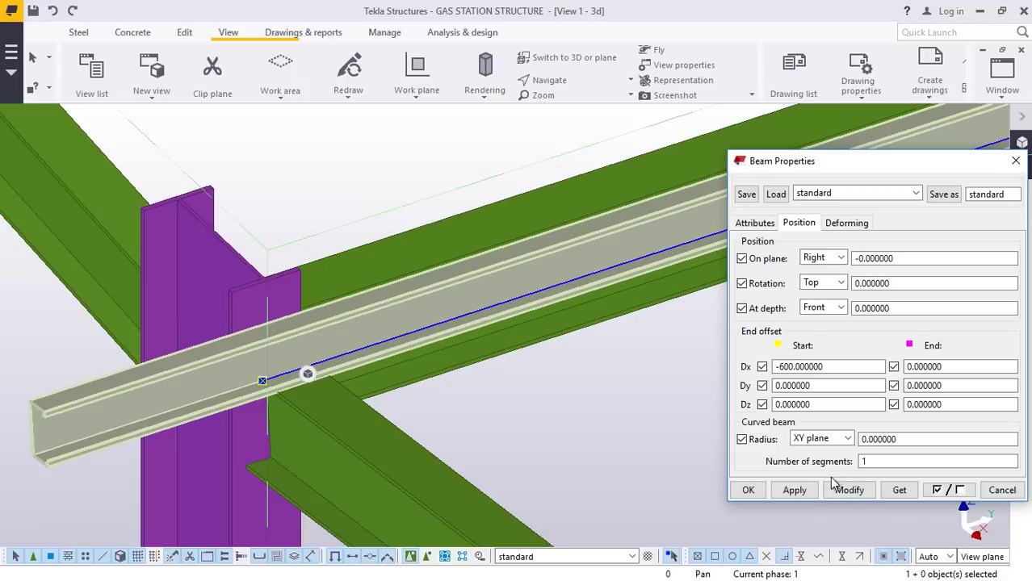
{"action": "left_click", "coordinate": [759, 490]}
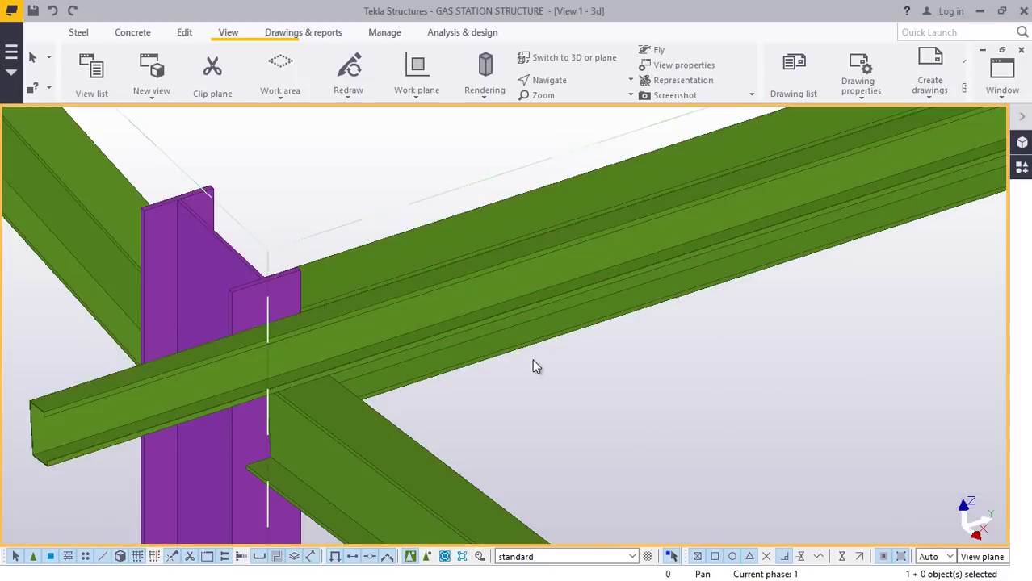
Set the copied C-section beam's start Dx offset to -300, modify the beam, and accept the properties.
{"action": "scroll", "coordinate": [456, 335], "scroll_direction": "down", "scroll_amount": 5}
{"action": "scroll", "coordinate": [457, 334], "scroll_direction": "down", "scroll_amount": 1}
{"action": "scroll", "coordinate": [355, 365], "scroll_direction": "up", "scroll_amount": 4}
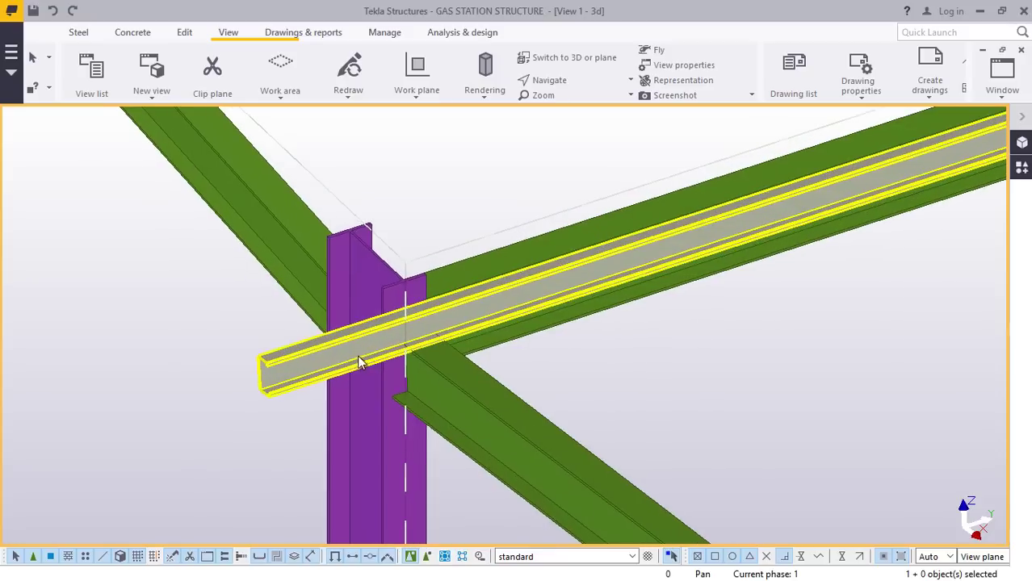
{"action": "double_click", "coordinate": [270, 376]}
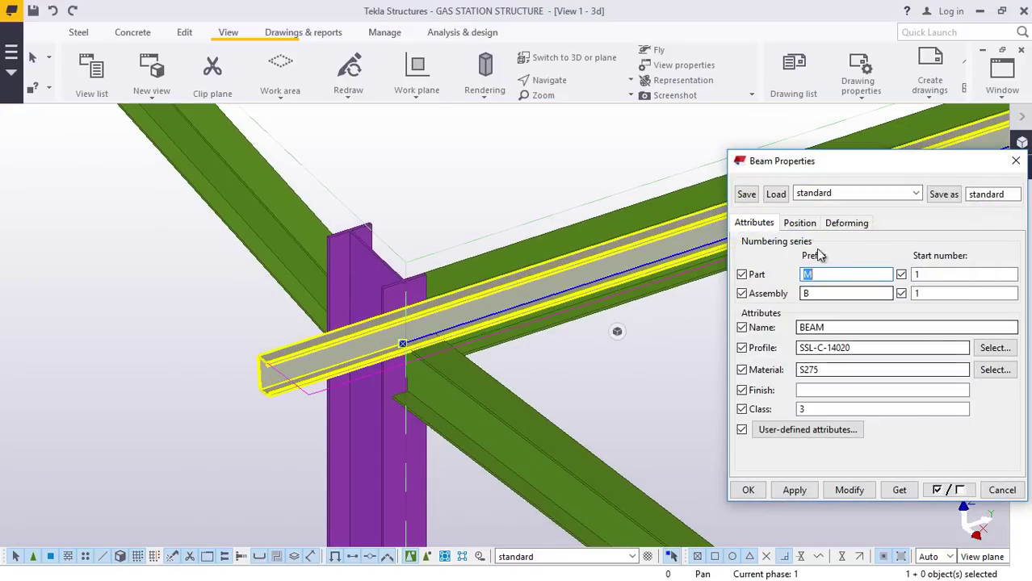
{"action": "left_click", "coordinate": [799, 224]}
{"action": "left_click_drag", "start_coordinate": [823, 367], "coordinate": [783, 367]}
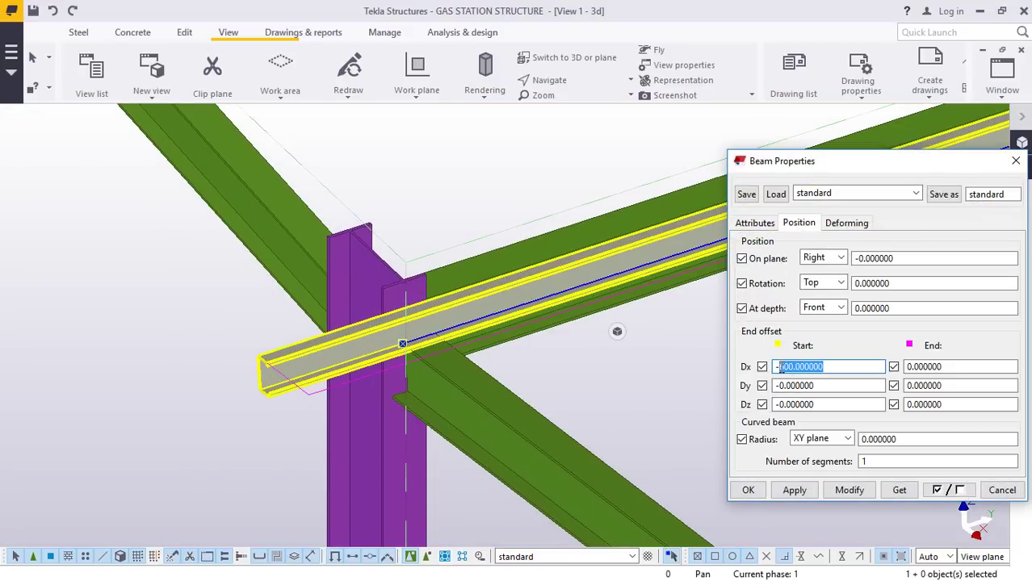
{"action": "type", "text": "3000"}
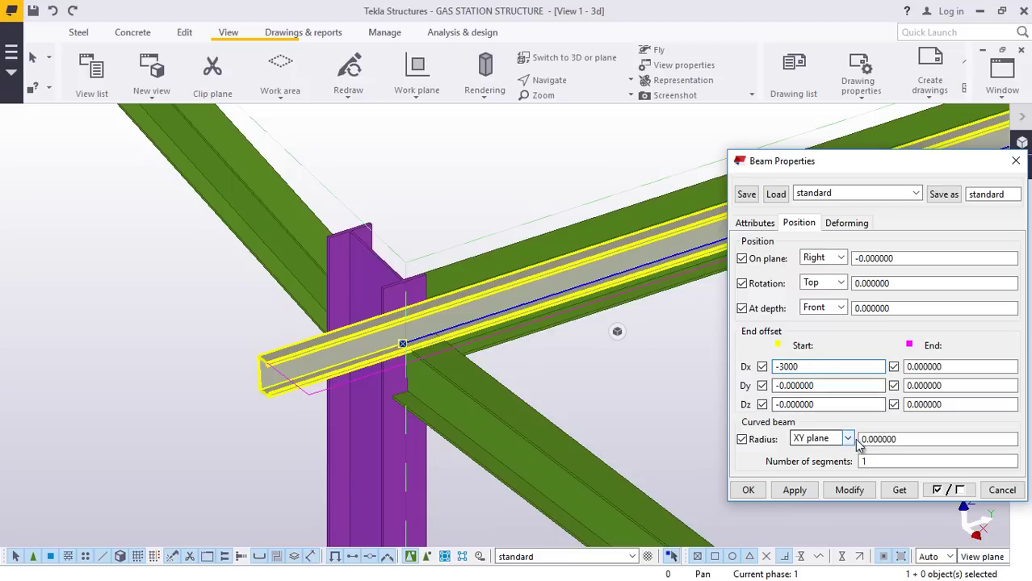
{"action": "key", "text": "BackSpace"}
{"action": "left_click", "coordinate": [849, 490]}
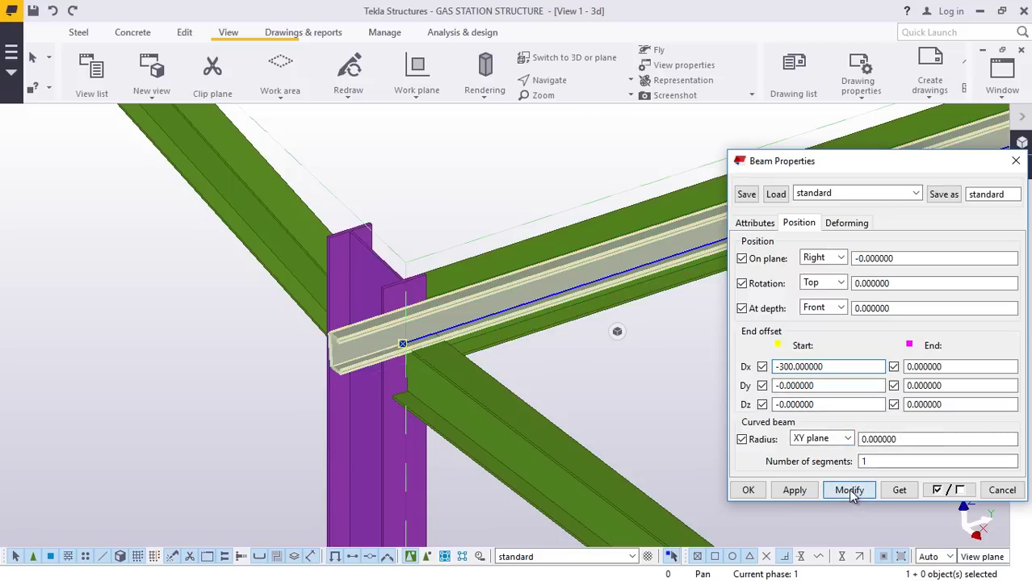
{"action": "left_click", "coordinate": [748, 490]}
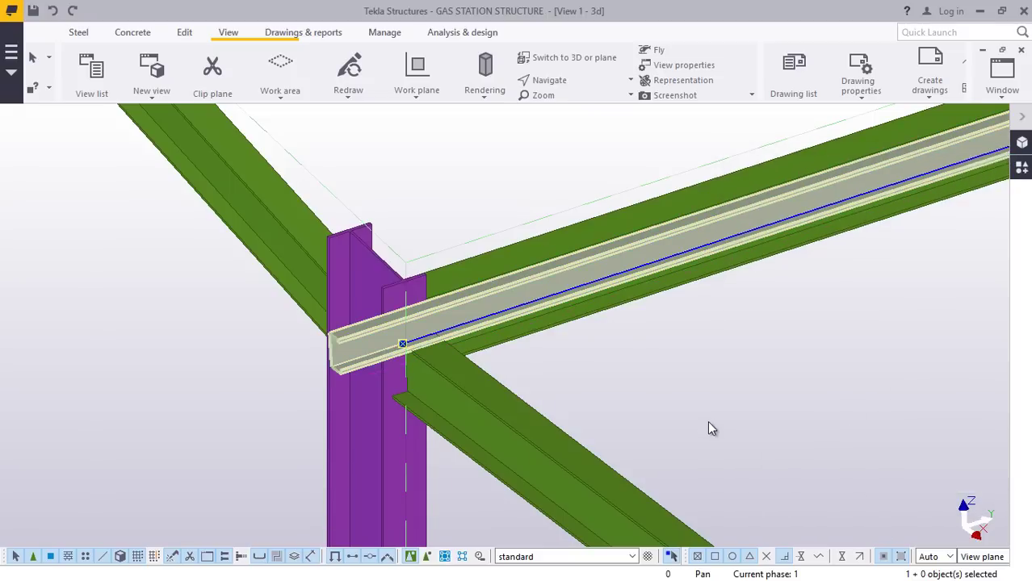
Open the position properties of the copied C-section beam from its far end at the grid C column.
{"action": "scroll", "coordinate": [259, 406], "scroll_direction": "down", "scroll_amount": 2}
{"action": "scroll", "coordinate": [203, 409], "scroll_direction": "down", "scroll_amount": 4}
{"action": "scroll", "coordinate": [779, 224], "scroll_direction": "up", "scroll_amount": 5}
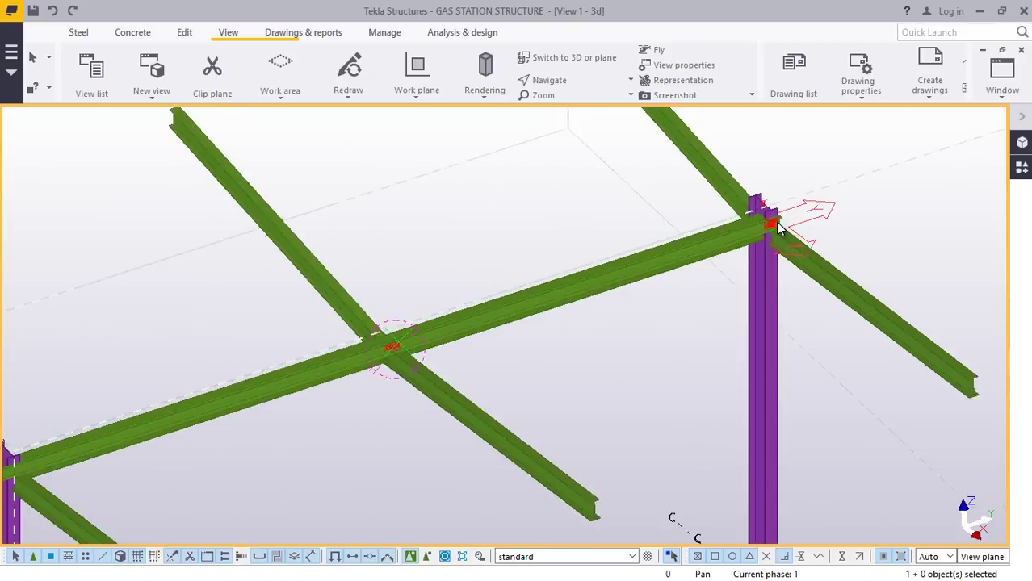
{"action": "scroll", "coordinate": [779, 225], "scroll_direction": "up", "scroll_amount": 6}
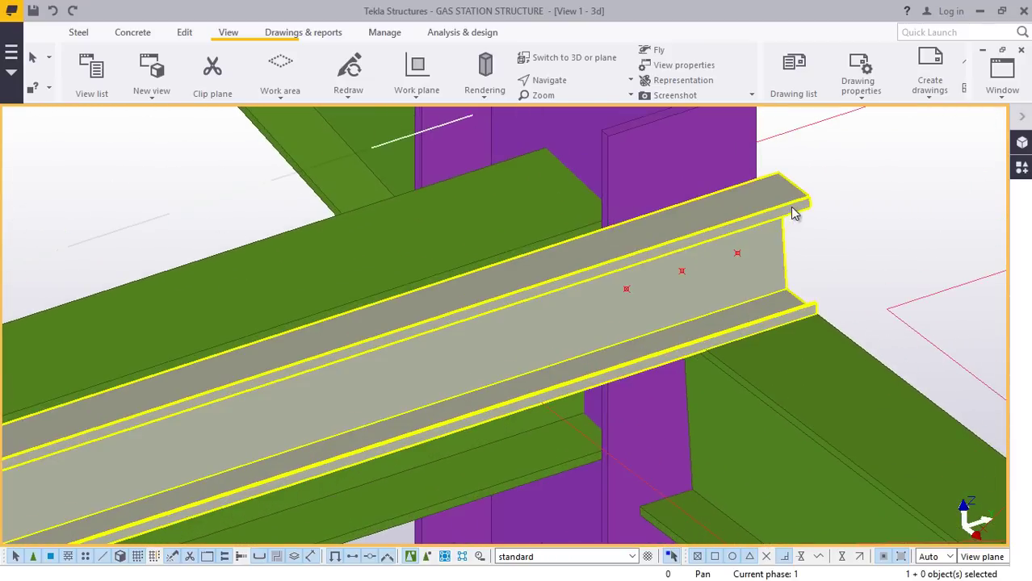
{"action": "double_click", "coordinate": [811, 212]}
{"action": "scroll", "coordinate": [295, 343], "scroll_direction": "down", "scroll_amount": 3}
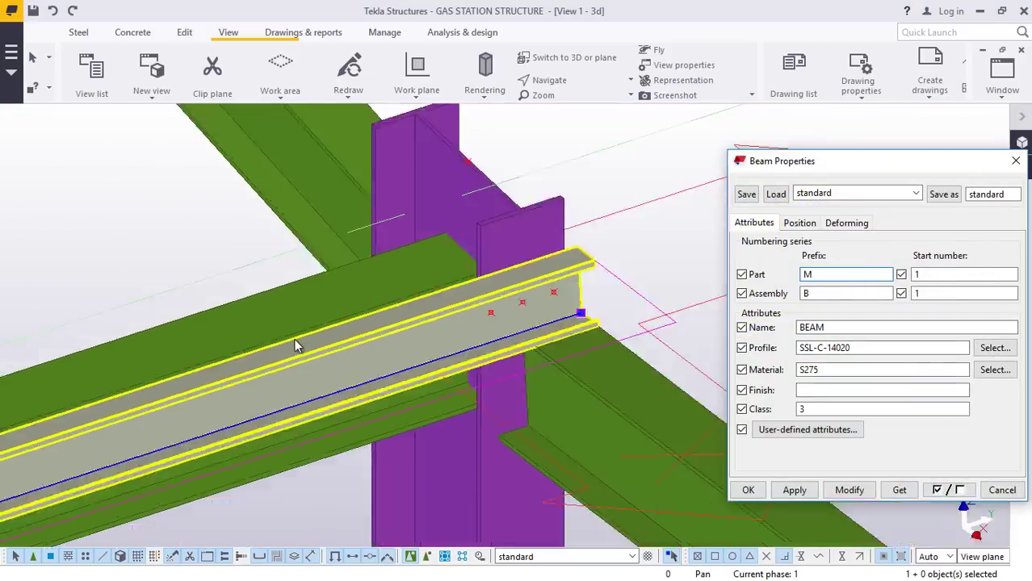
{"action": "scroll", "coordinate": [488, 280], "scroll_direction": "up", "scroll_amount": 2}
{"action": "scroll", "coordinate": [488, 285], "scroll_direction": "up", "scroll_amount": 2}
{"action": "left_click", "coordinate": [799, 223]}
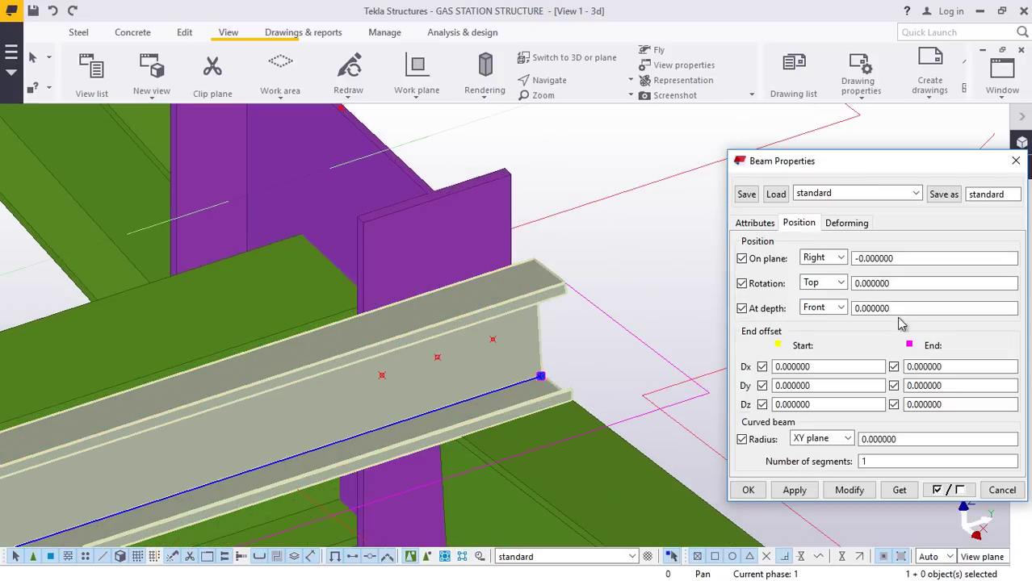
Try an end Dx offset of -300 on the copied C-section beam.
{"action": "double_click", "coordinate": [963, 366]}
{"action": "type", "text": "-"}
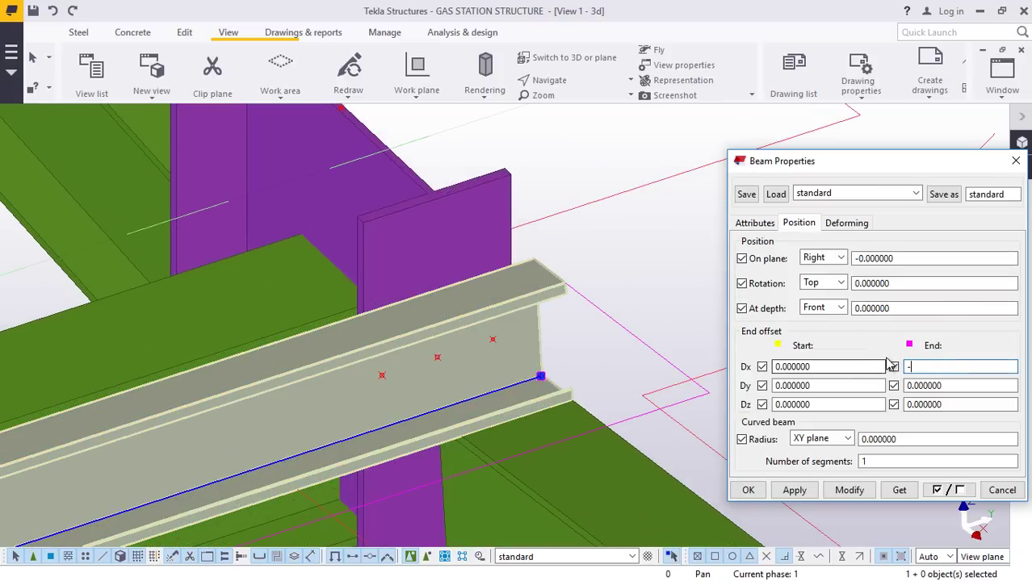
{"action": "type", "text": "300"}
{"action": "left_click", "coordinate": [849, 490]}
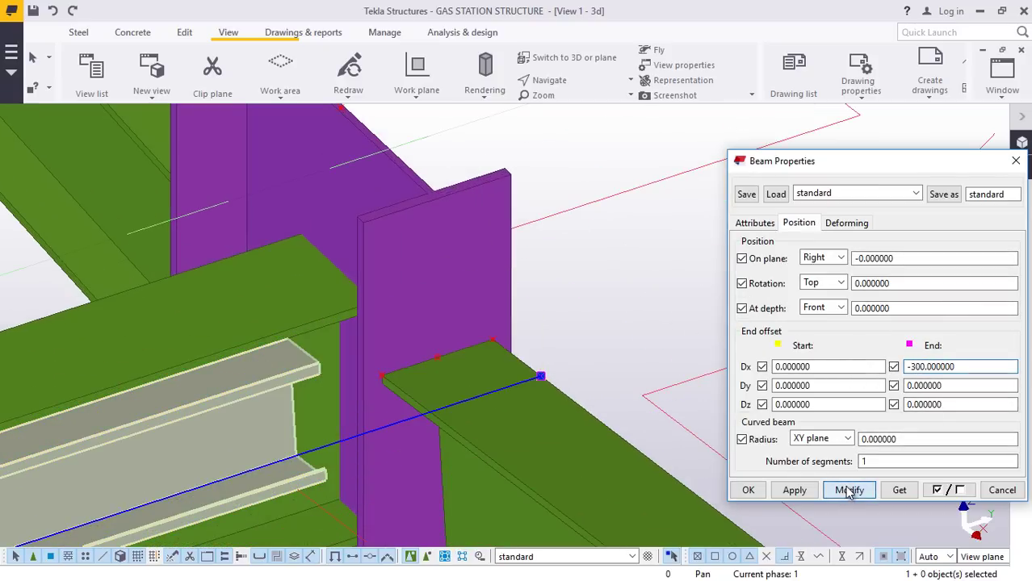
Set the copied C-section beam's end Dx offset to 300, modify the beam, and accept the properties.
{"action": "left_click", "coordinate": [959, 367]}
{"action": "double_click", "coordinate": [929, 367]}
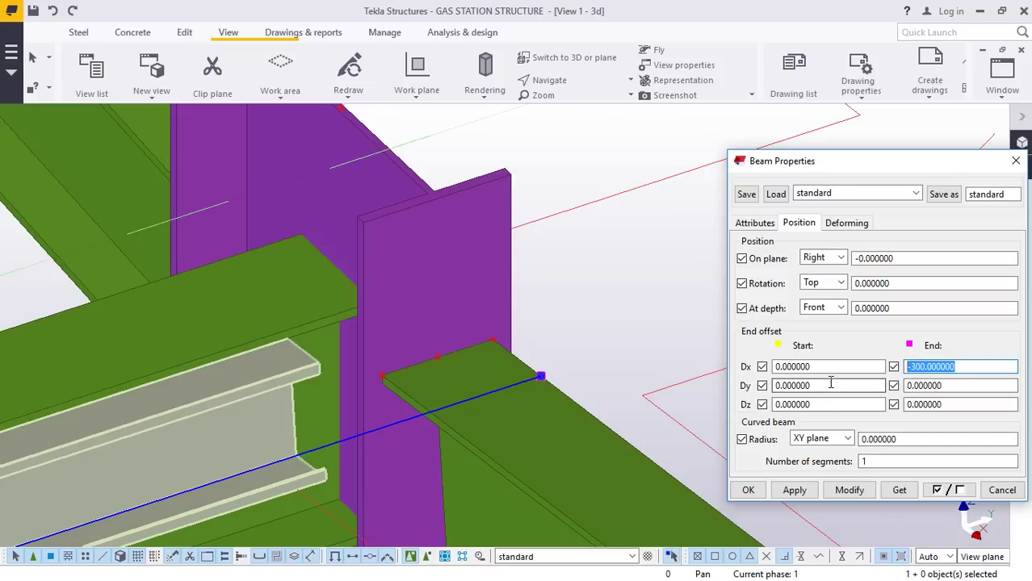
{"action": "type", "text": "300"}
{"action": "left_click", "coordinate": [856, 491]}
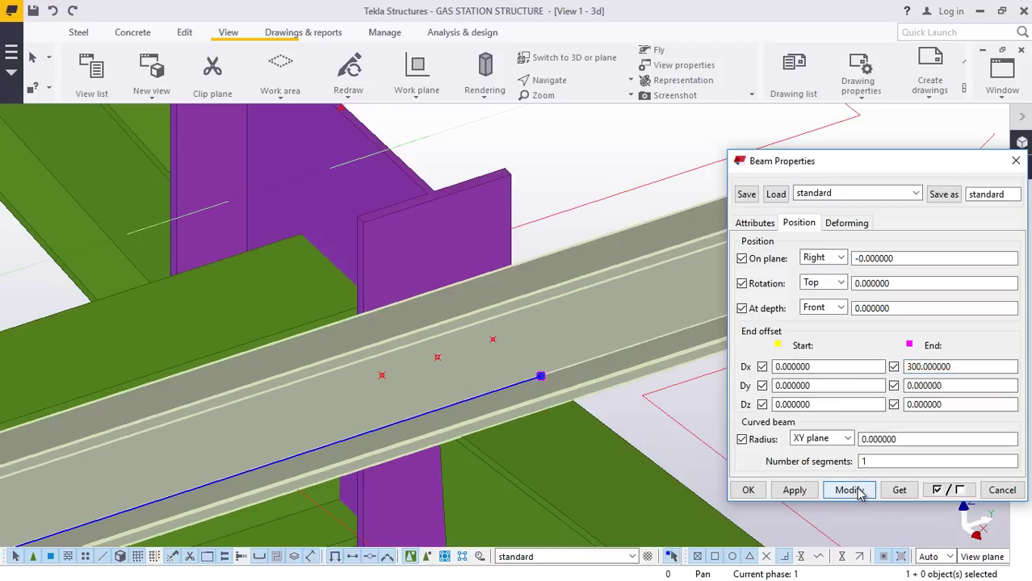
{"action": "left_click", "coordinate": [754, 491]}
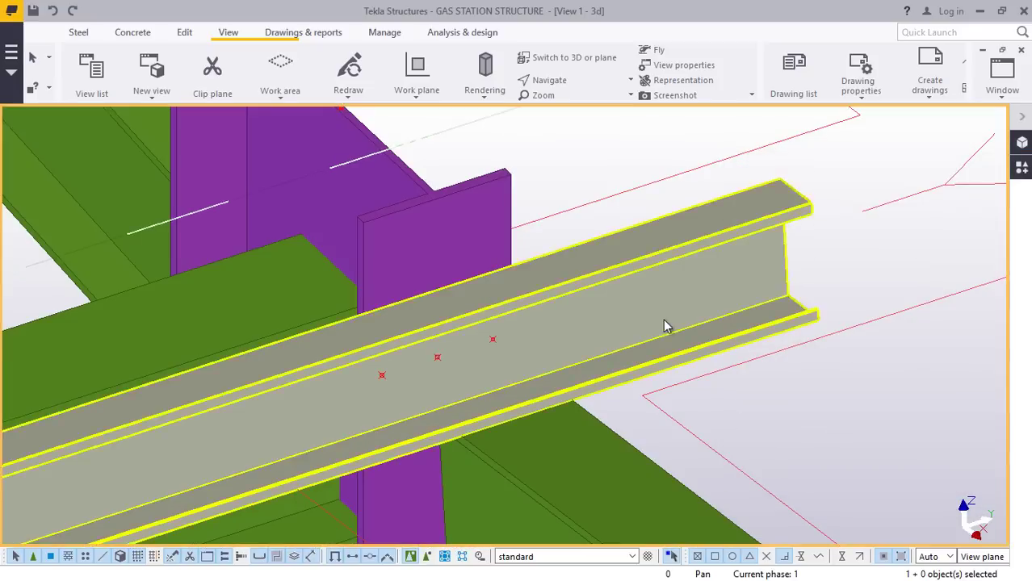
Deselect the C-section beam and redraw the 3D view.
{"action": "scroll", "coordinate": [660, 319], "scroll_direction": "down", "scroll_amount": 1}
{"action": "left_click", "coordinate": [837, 384]}
{"action": "scroll", "coordinate": [529, 296], "scroll_direction": "down", "scroll_amount": 5}
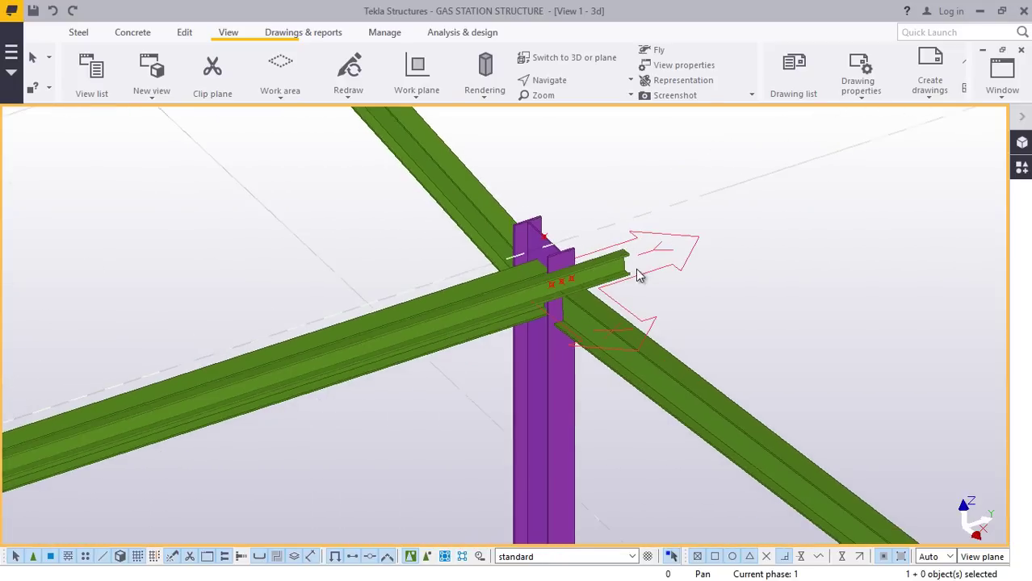
{"action": "scroll", "coordinate": [634, 272], "scroll_direction": "up", "scroll_amount": 1}
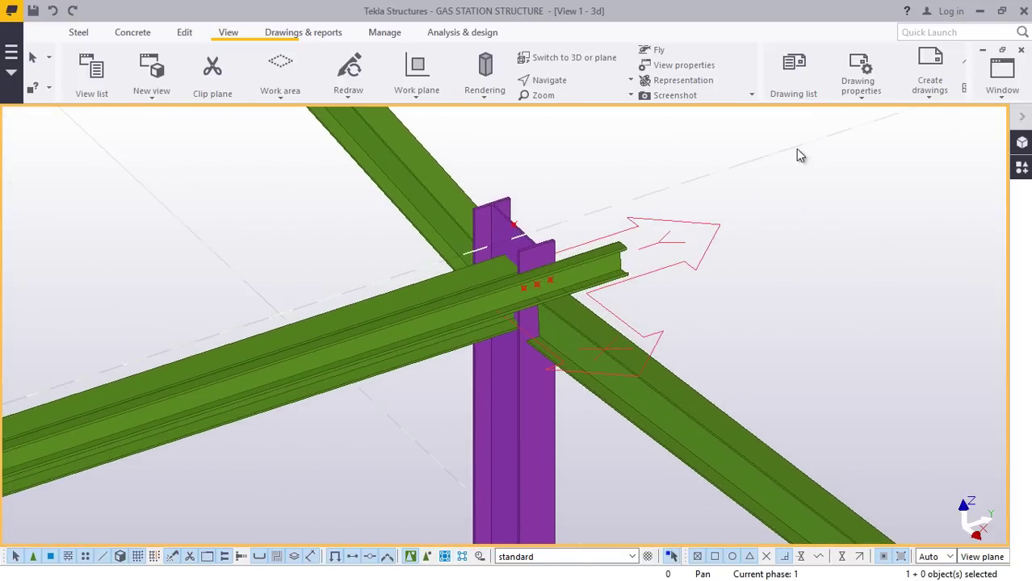
{"action": "right_click", "coordinate": [762, 178]}
{"action": "left_click", "coordinate": [818, 262]}
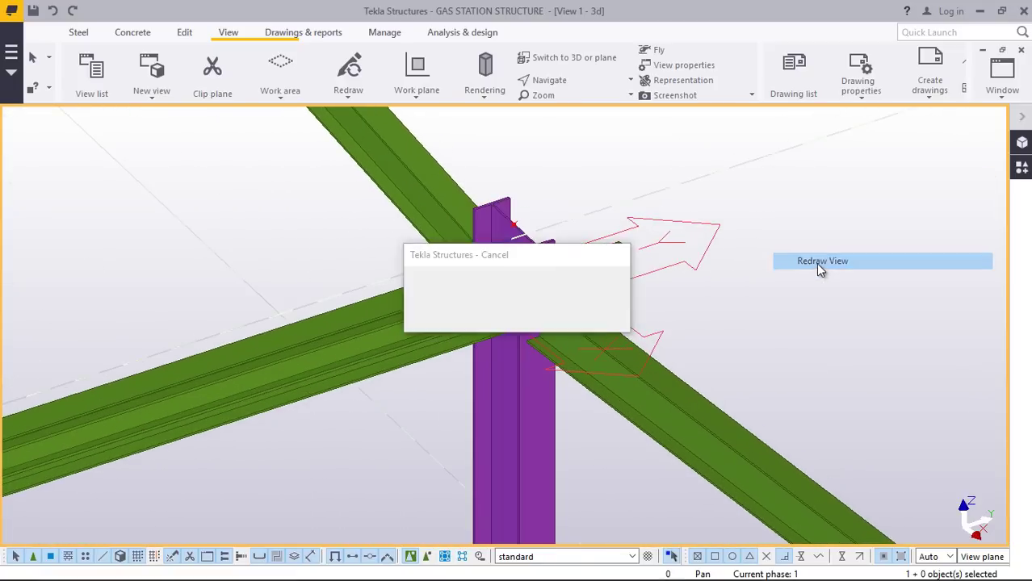
Examine how the extended C-section beam's end meets the sloping beam beside the column.
{"action": "scroll", "coordinate": [684, 244], "scroll_direction": "down", "scroll_amount": 4}
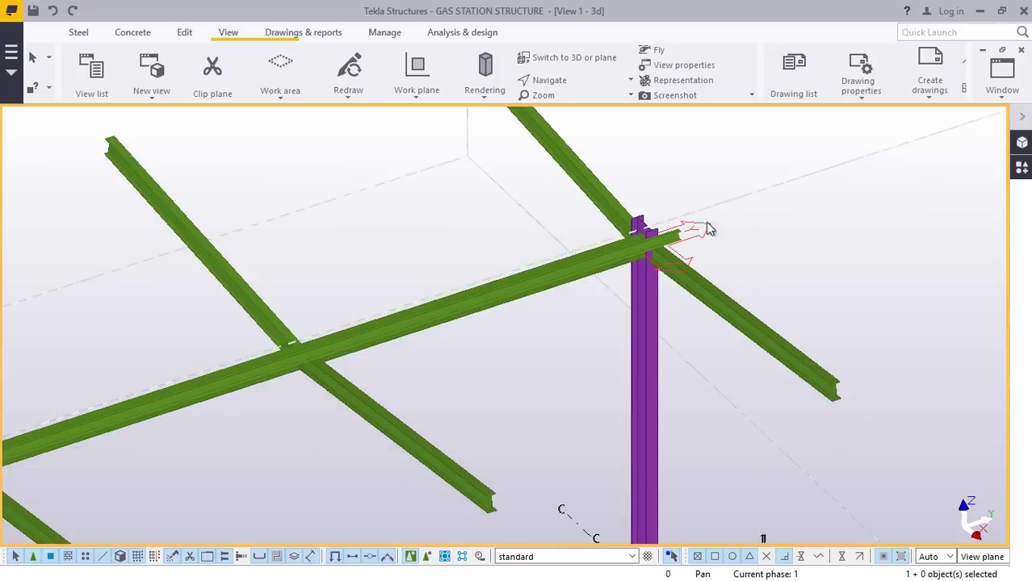
{"action": "left_click", "coordinate": [571, 81]}
{"action": "left_click", "coordinate": [576, 106]}
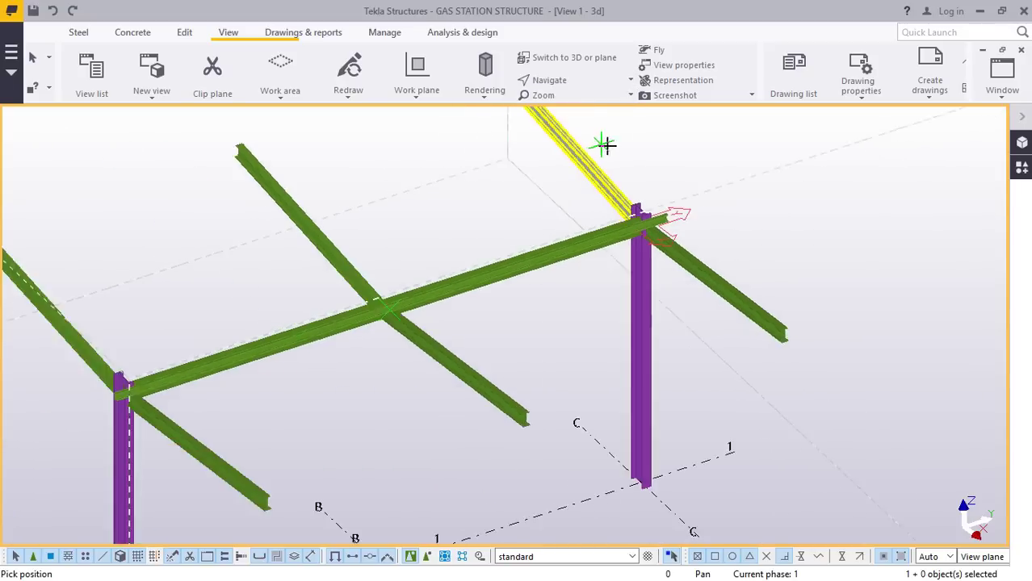
{"action": "scroll", "coordinate": [316, 319], "scroll_direction": "up", "scroll_amount": 8}
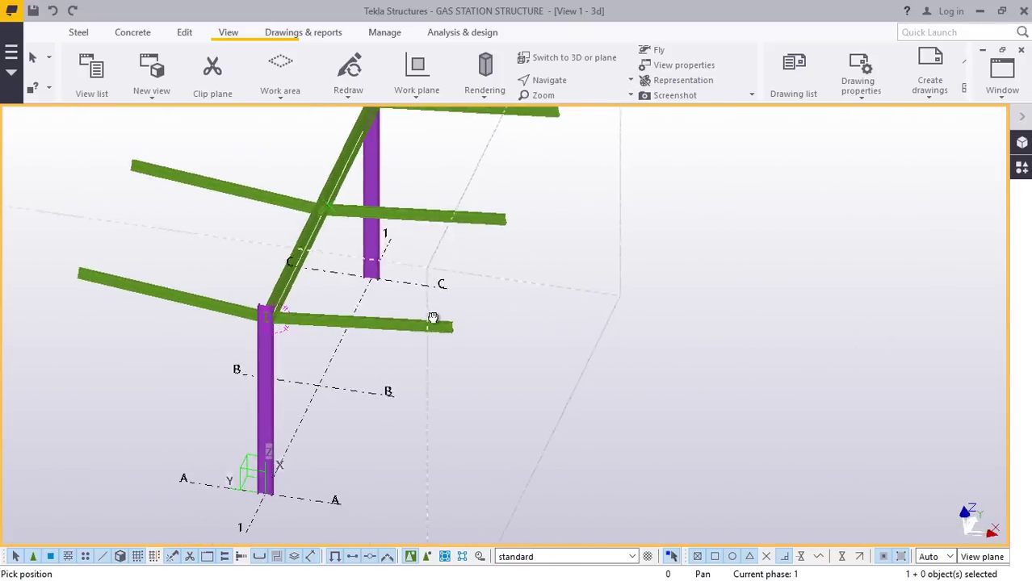
{"action": "left_click_drag", "start_coordinate": [303, 270], "coordinate": [360, 261]}
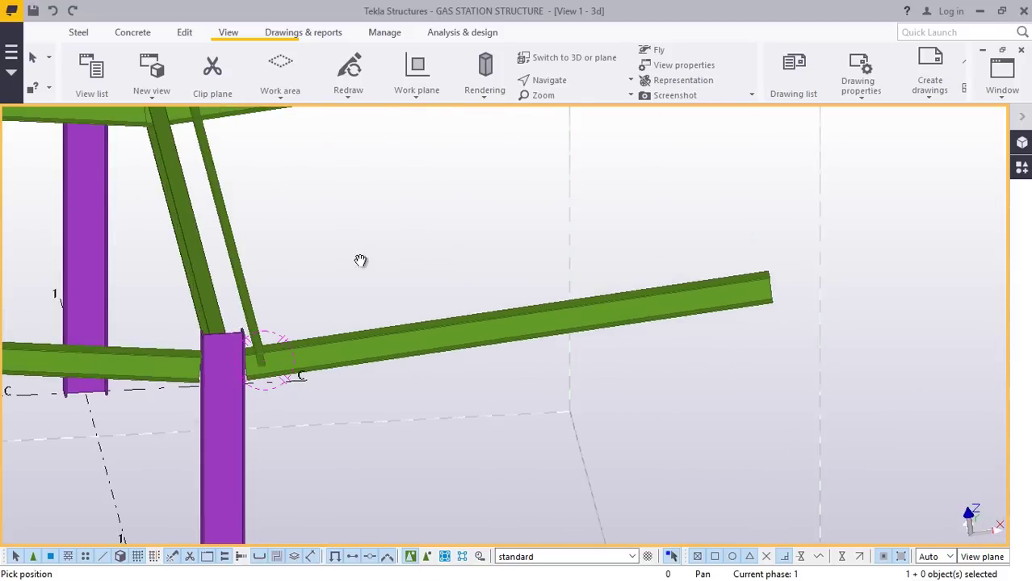
{"action": "scroll", "coordinate": [260, 339], "scroll_direction": "up", "scroll_amount": 5}
{"action": "left_click_drag", "start_coordinate": [272, 385], "coordinate": [200, 336]}
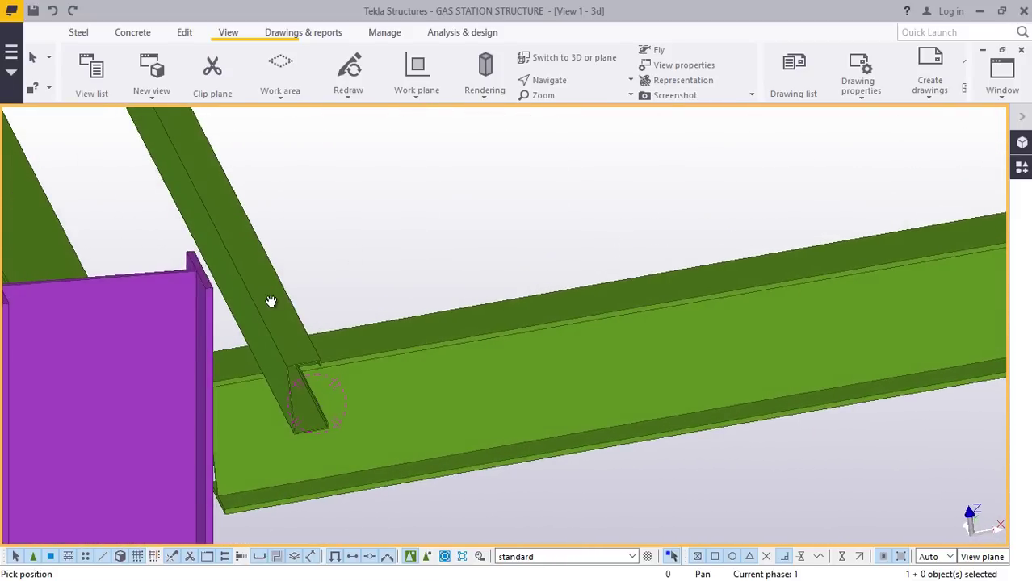
{"action": "scroll", "coordinate": [275, 300], "scroll_direction": "down", "scroll_amount": 1}
{"action": "scroll", "coordinate": [422, 219], "scroll_direction": "up", "scroll_amount": 3}
{"action": "right_click", "coordinate": [389, 193]}
{"action": "left_click", "coordinate": [417, 201]}
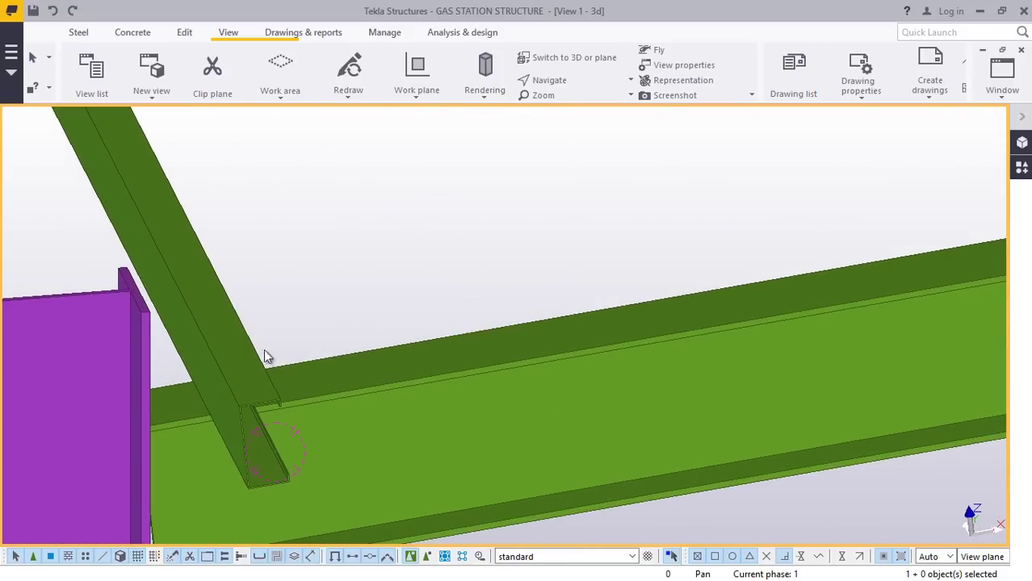
{"action": "scroll", "coordinate": [235, 427], "scroll_direction": "up", "scroll_amount": 2}
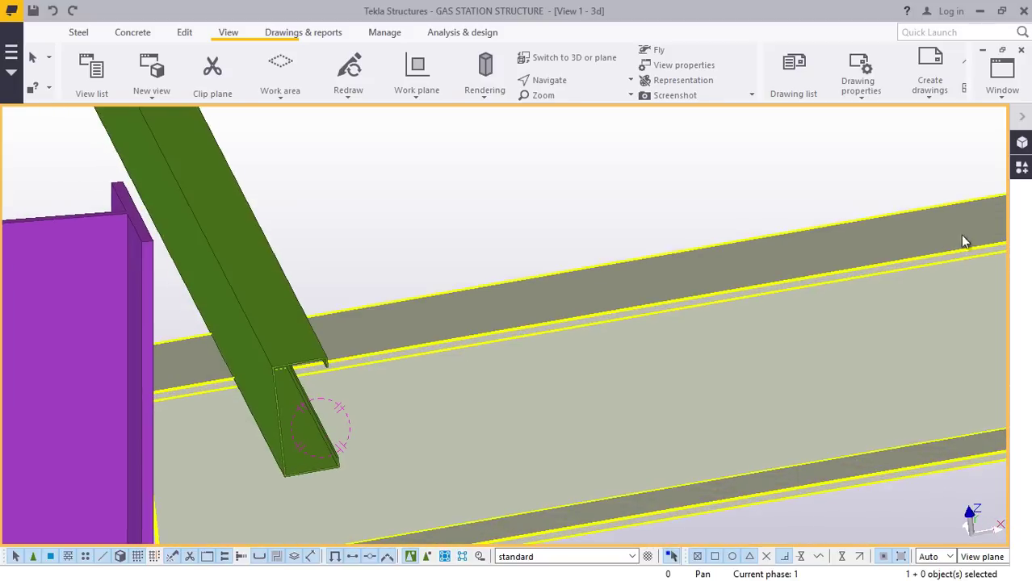
{"action": "scroll", "coordinate": [676, 265], "scroll_direction": "down", "scroll_amount": 3}
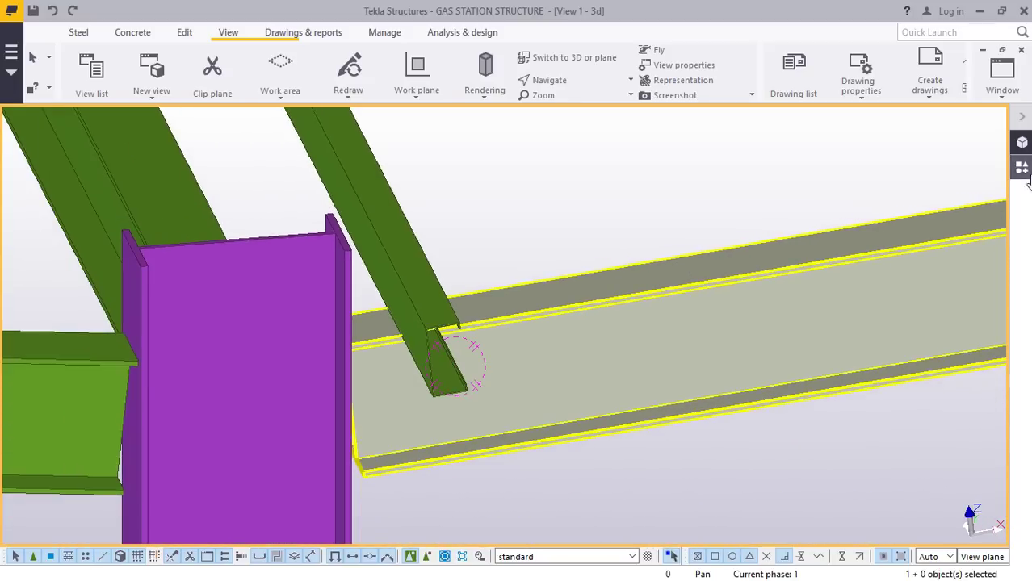
Search the applications and components catalog for "cleat" and browse the cleat connections.
{"action": "left_click", "coordinate": [1022, 171]}
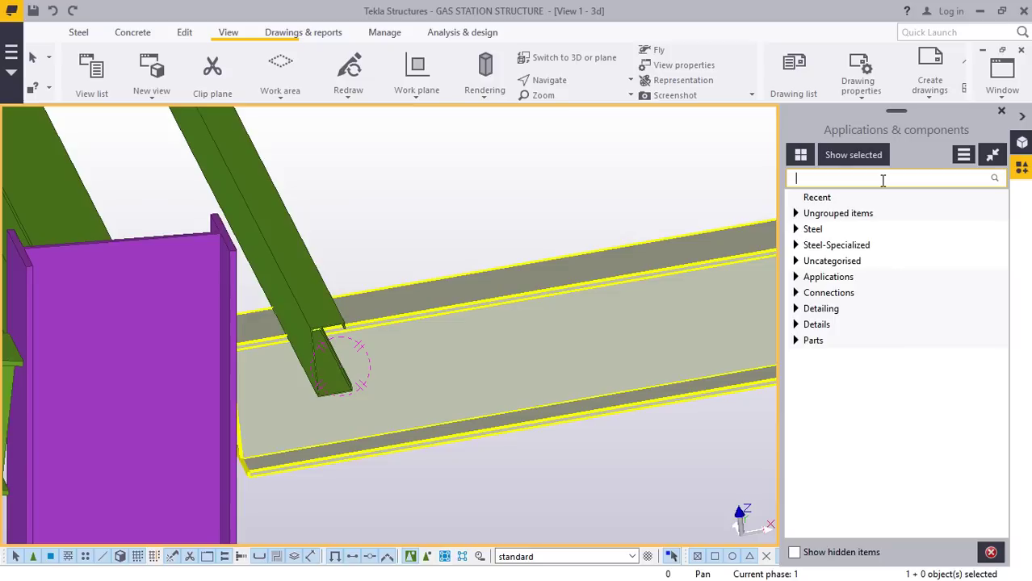
{"action": "type", "text": "cleat"}
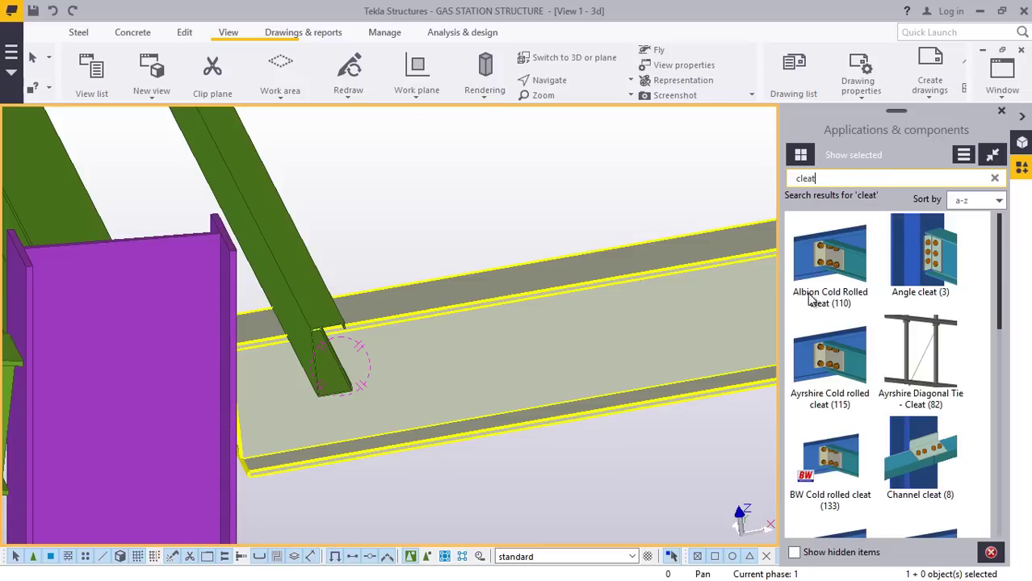
{"action": "scroll", "coordinate": [882, 331], "scroll_direction": "down", "scroll_amount": 3}
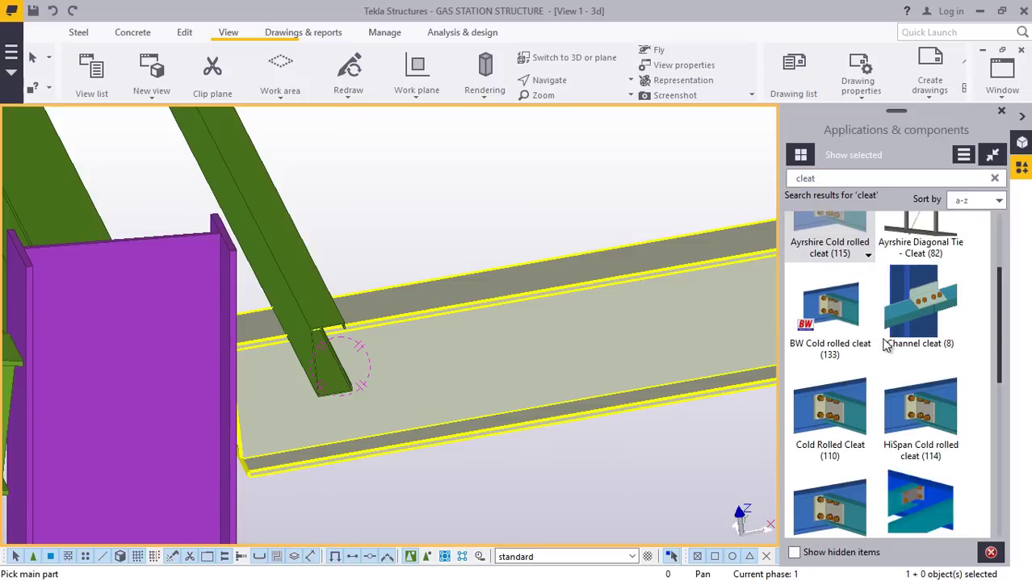
{"action": "scroll", "coordinate": [886, 343], "scroll_direction": "down", "scroll_amount": 5}
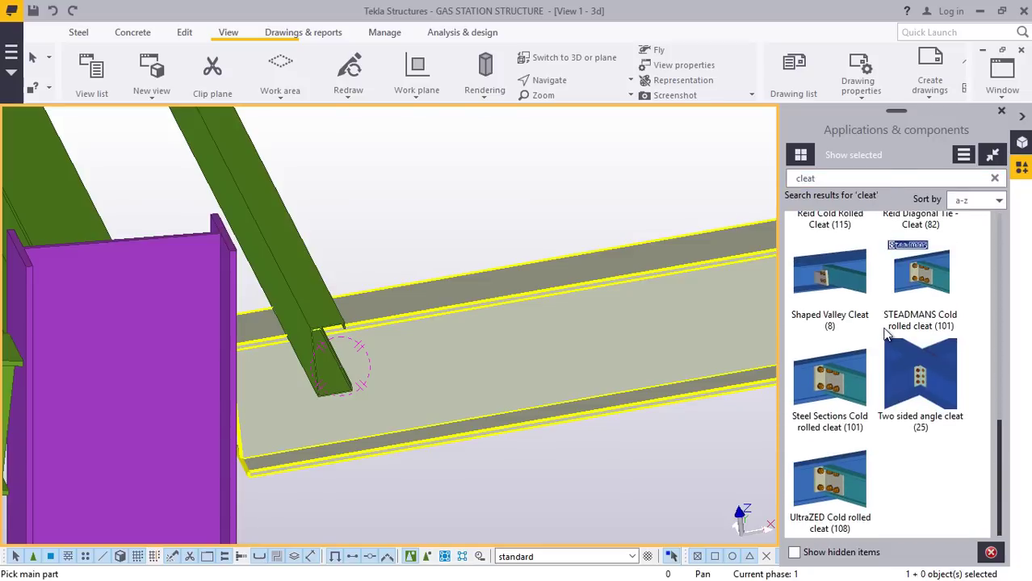
{"action": "scroll", "coordinate": [876, 315], "scroll_direction": "up", "scroll_amount": 3}
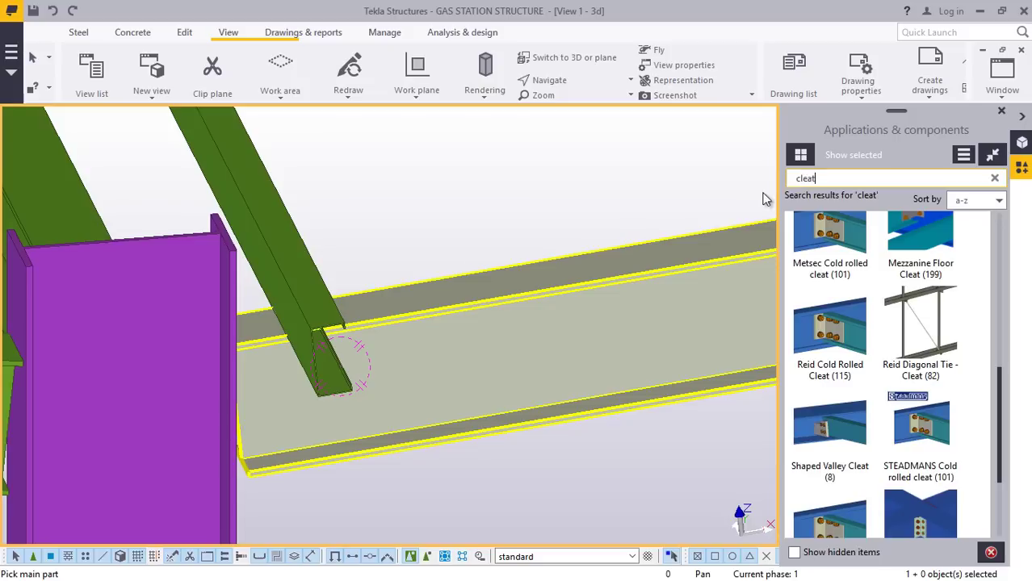
Search the component catalog for "purli" and review the purlin connections.
{"action": "left_click", "coordinate": [825, 188]}
{"action": "type", "text": "p"}
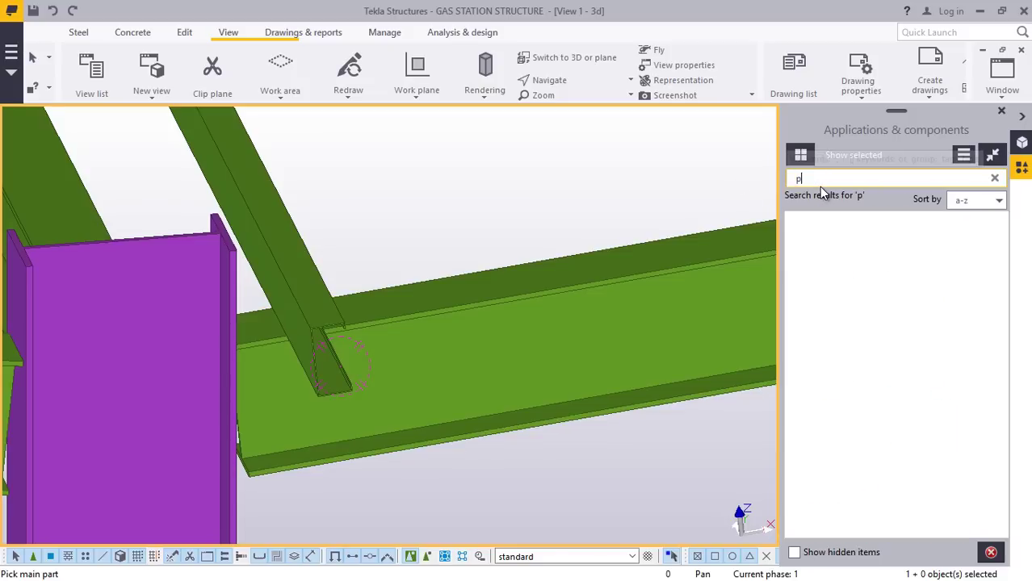
{"action": "type", "text": "urli"}
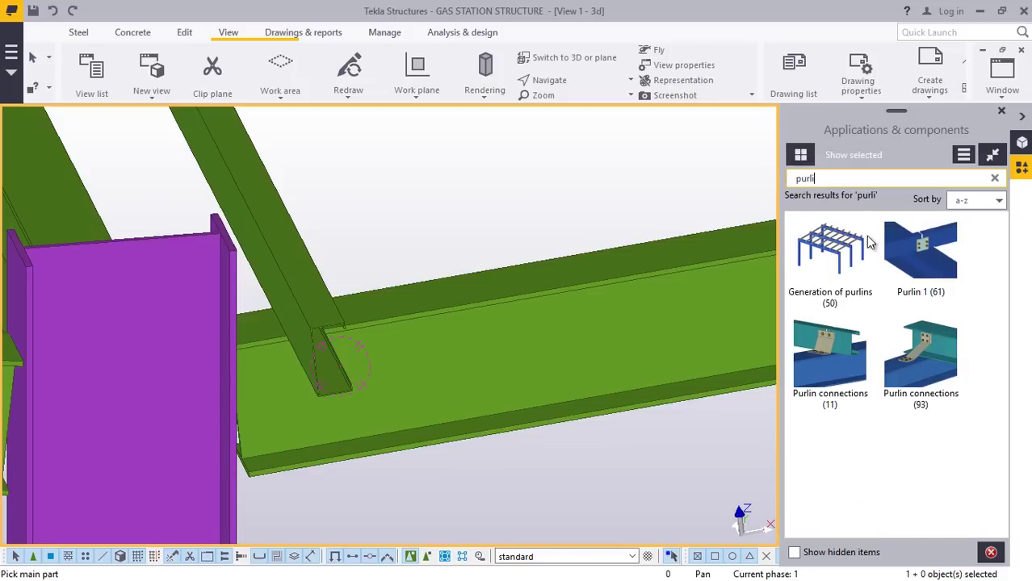
{"action": "left_click", "coordinate": [936, 470]}
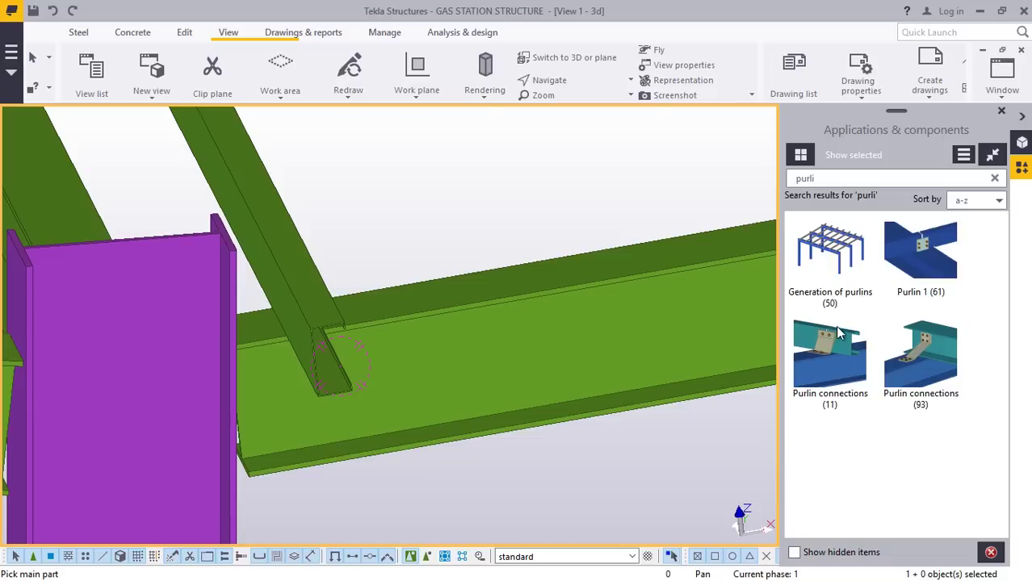
Search the component catalog for "cold" and browse the cold rolled cleat, overlap and sleeved connections.
{"action": "left_click", "coordinate": [825, 177]}
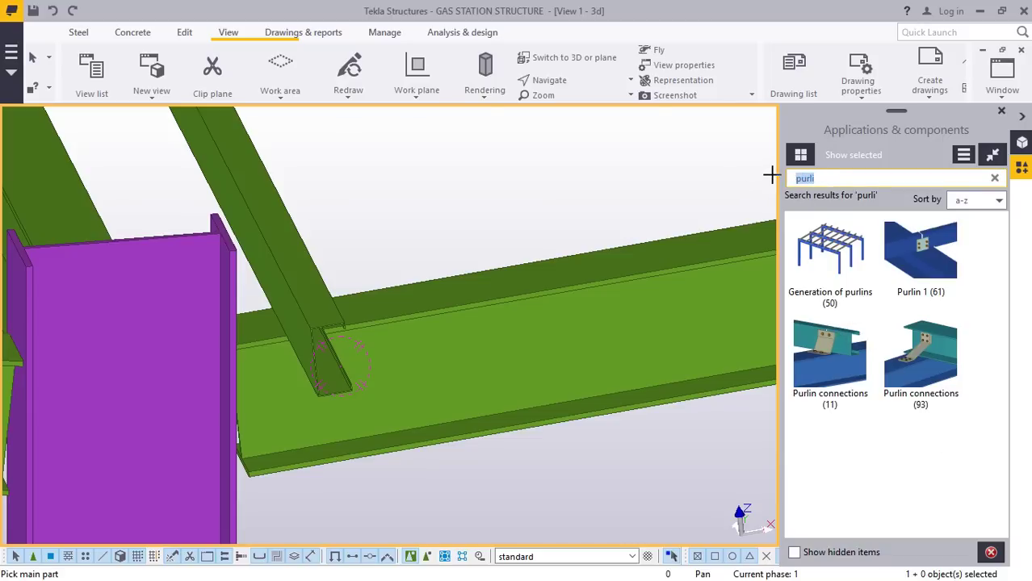
{"action": "type", "text": "c"}
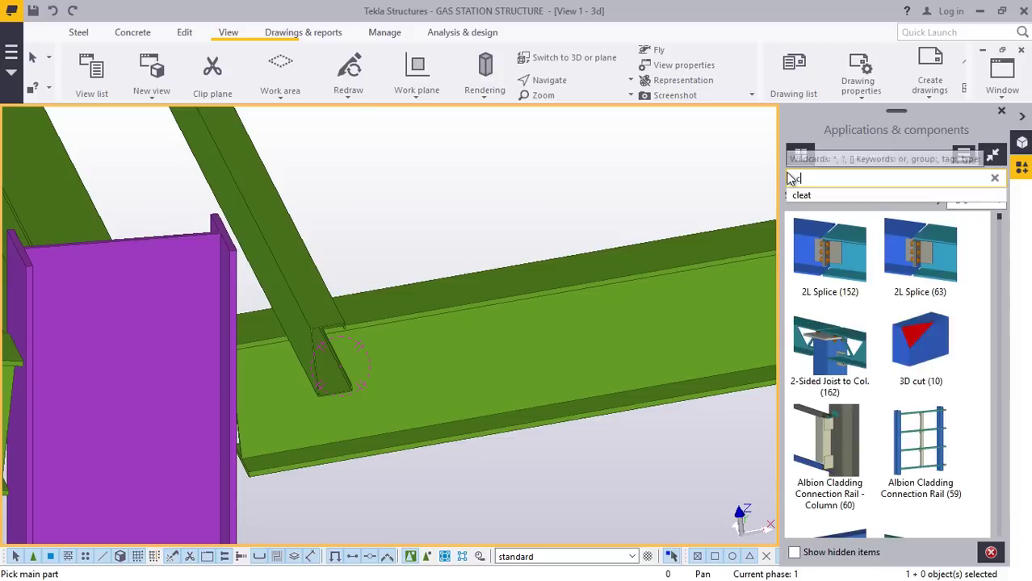
{"action": "type", "text": "old"}
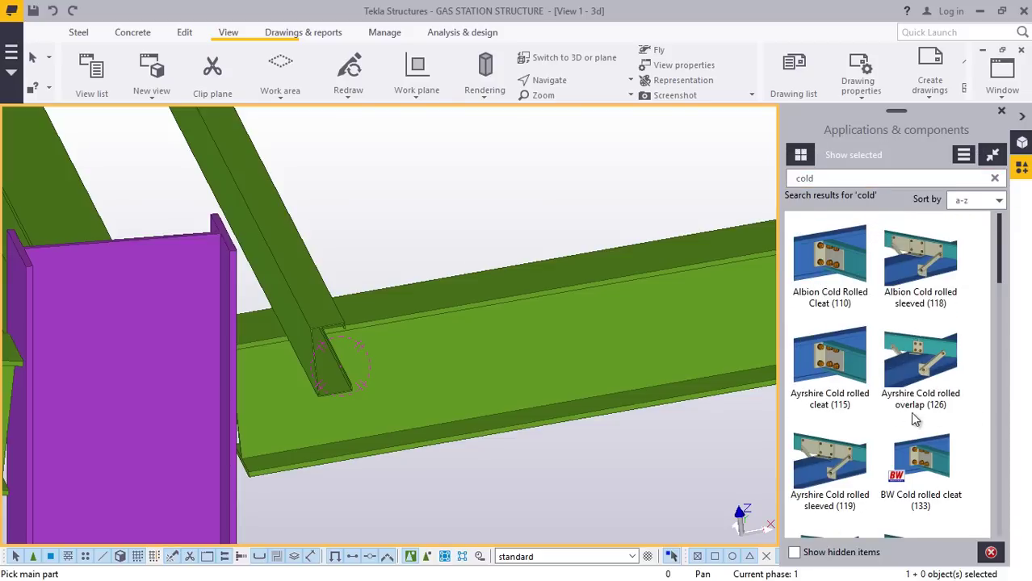
{"action": "scroll", "coordinate": [891, 394], "scroll_direction": "down", "scroll_amount": 3}
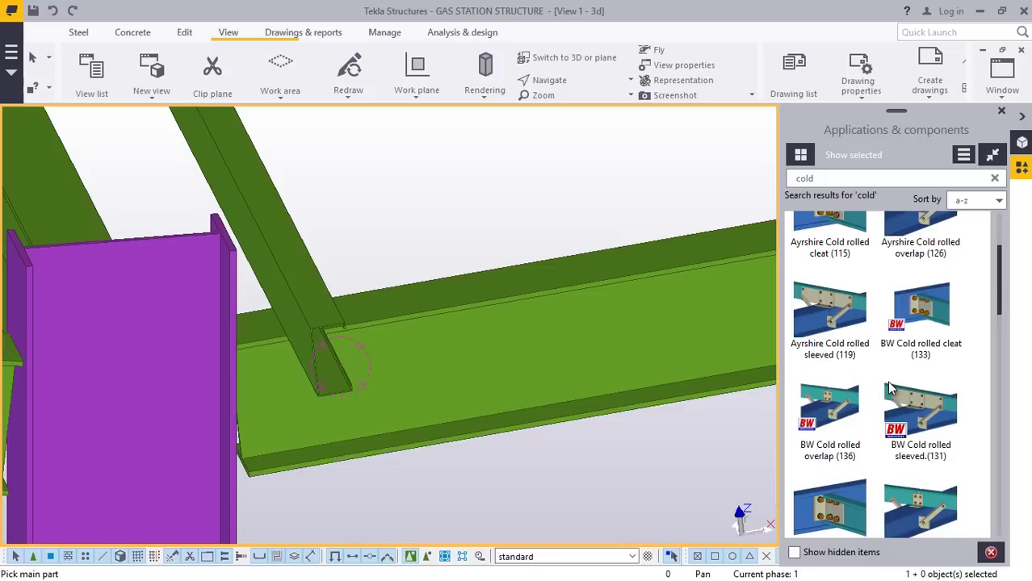
{"action": "scroll", "coordinate": [890, 386], "scroll_direction": "down", "scroll_amount": 3}
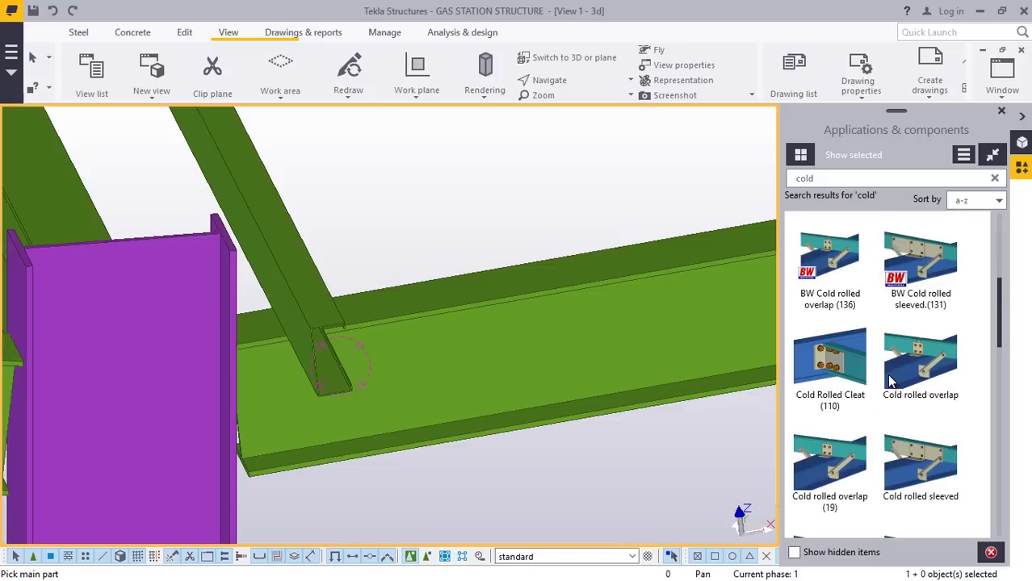
{"action": "scroll", "coordinate": [891, 381], "scroll_direction": "down", "scroll_amount": 4}
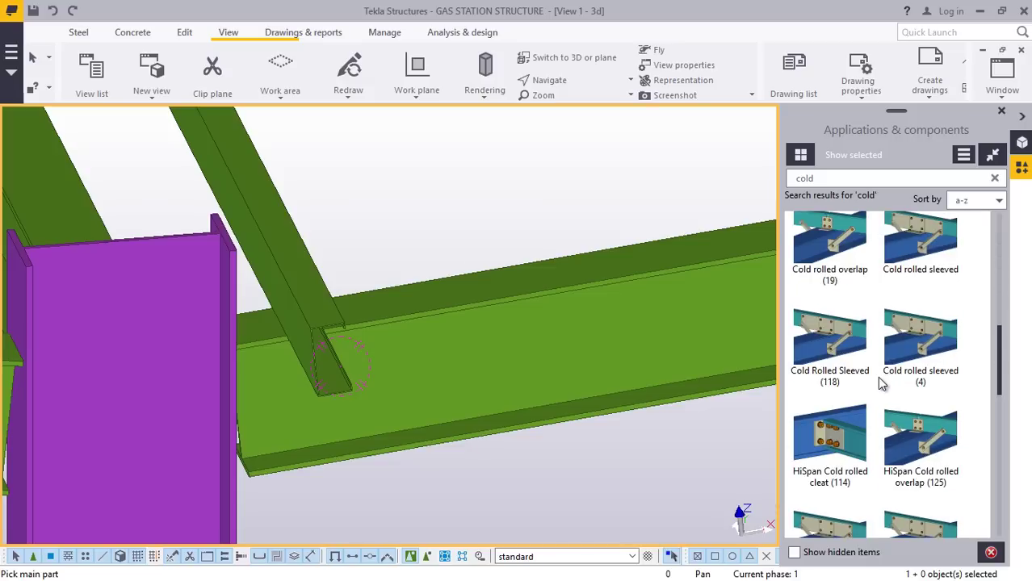
{"action": "scroll", "coordinate": [863, 377], "scroll_direction": "down", "scroll_amount": 3}
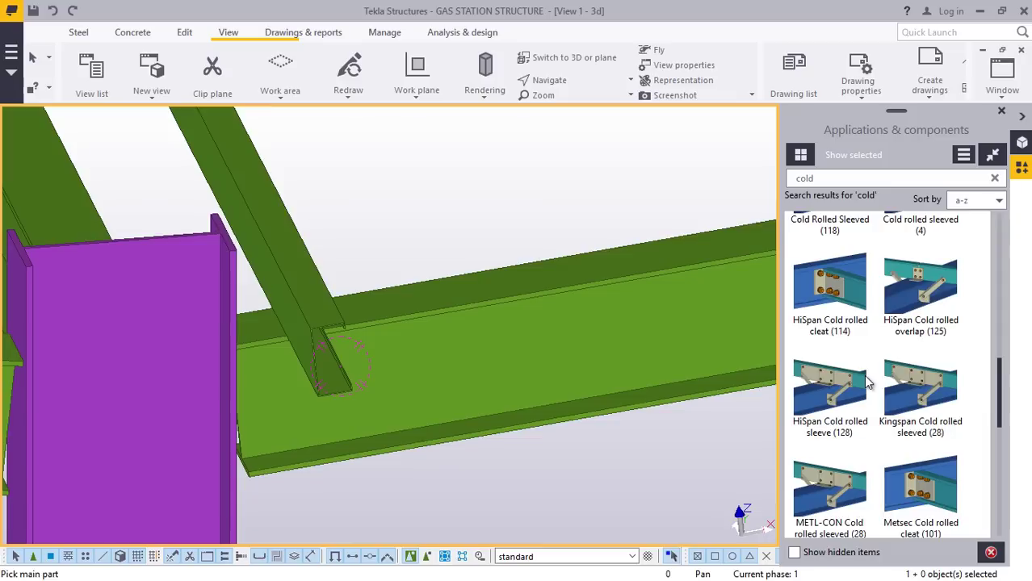
{"action": "scroll", "coordinate": [863, 374], "scroll_direction": "down", "scroll_amount": 3}
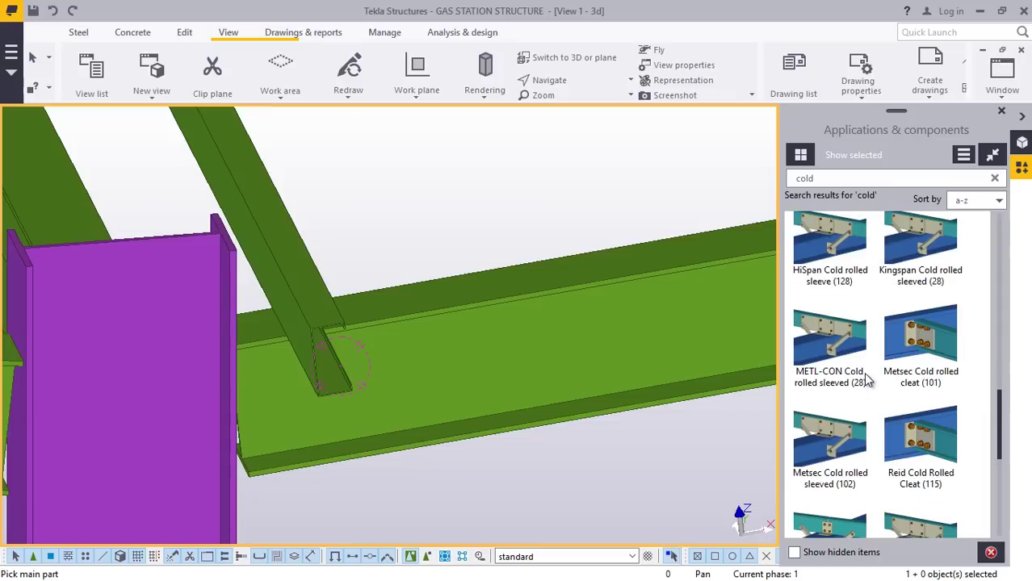
{"action": "scroll", "coordinate": [866, 381], "scroll_direction": "down", "scroll_amount": 3}
{"action": "scroll", "coordinate": [865, 378], "scroll_direction": "down", "scroll_amount": 4}
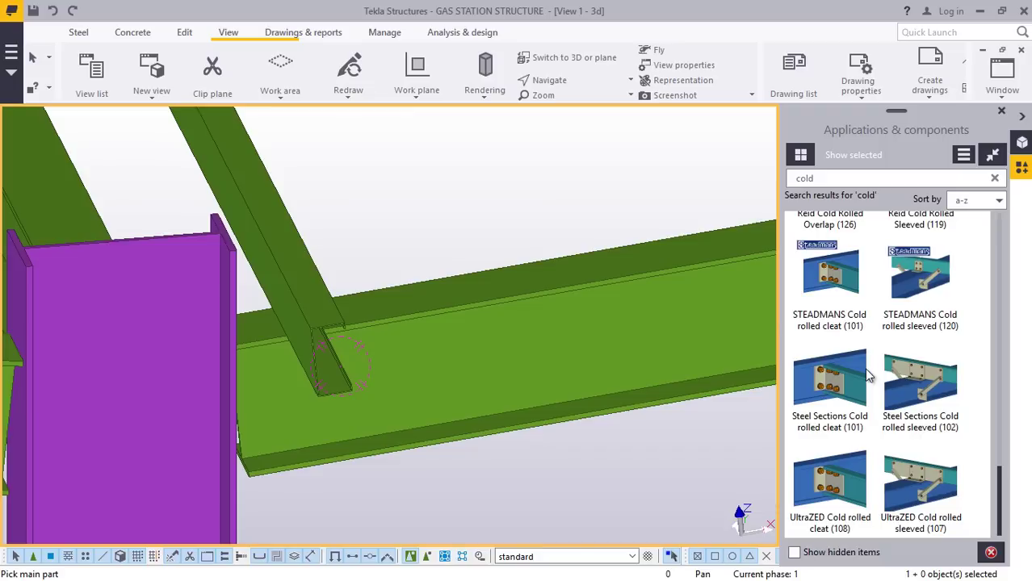
{"action": "scroll", "coordinate": [868, 376], "scroll_direction": "up", "scroll_amount": 3}
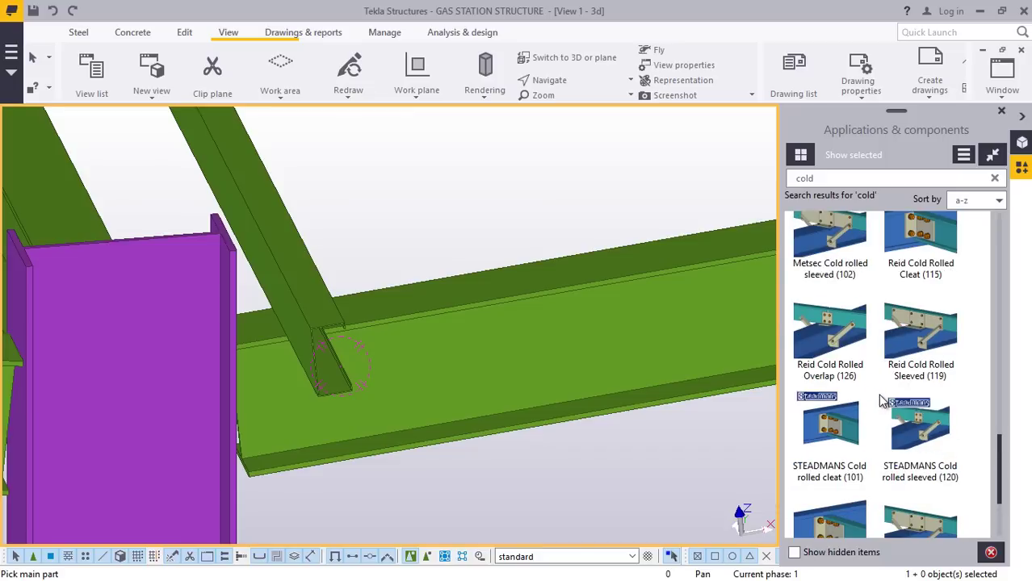
{"action": "scroll", "coordinate": [882, 399], "scroll_direction": "up", "scroll_amount": 3}
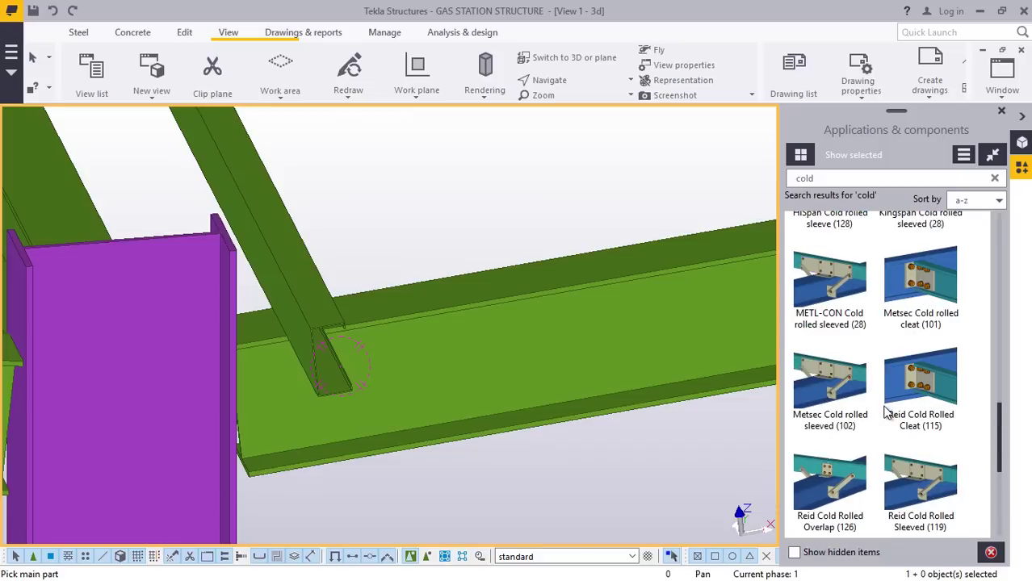
{"action": "scroll", "coordinate": [887, 410], "scroll_direction": "up", "scroll_amount": 2}
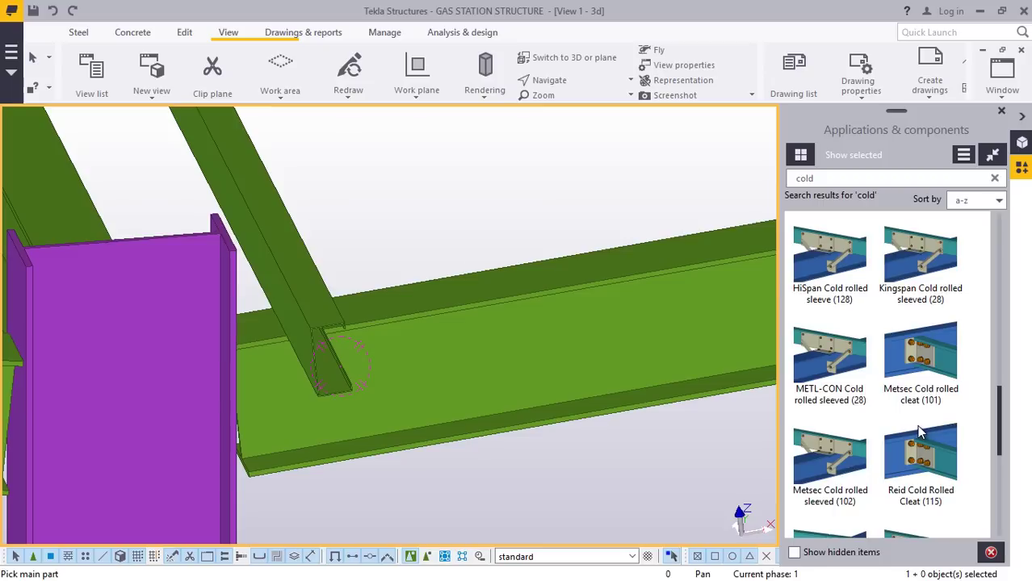
{"action": "scroll", "coordinate": [919, 433], "scroll_direction": "up", "scroll_amount": 2}
{"action": "scroll", "coordinate": [921, 428], "scroll_direction": "up", "scroll_amount": 3}
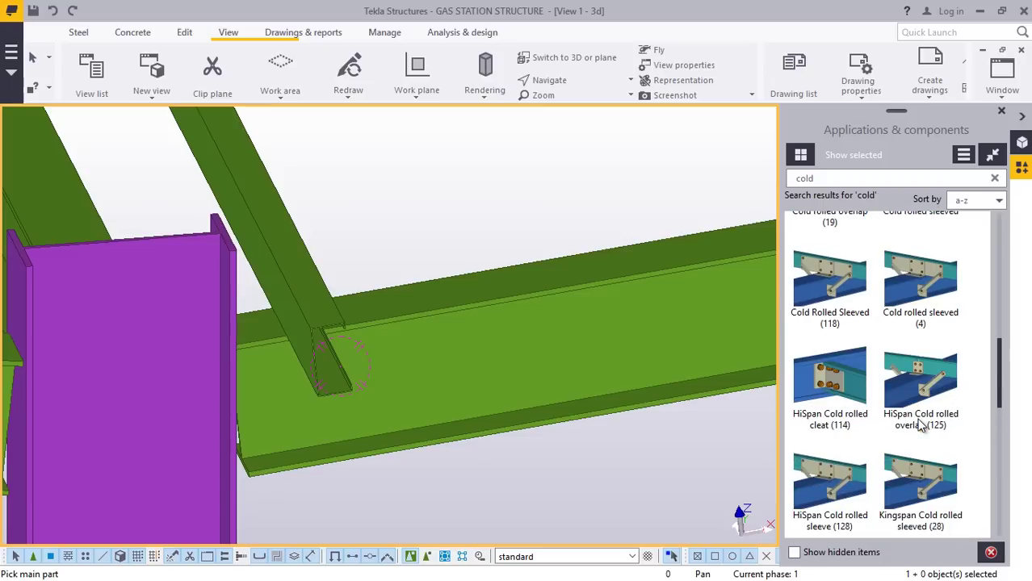
{"action": "scroll", "coordinate": [921, 428], "scroll_direction": "up", "scroll_amount": 2}
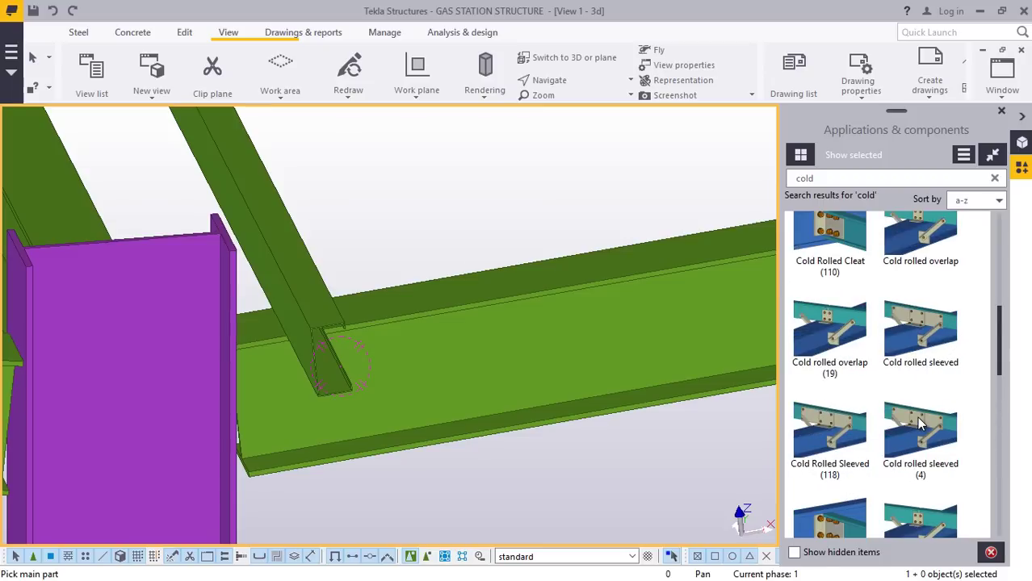
{"action": "scroll", "coordinate": [918, 423], "scroll_direction": "up", "scroll_amount": 2}
{"action": "scroll", "coordinate": [918, 420], "scroll_direction": "up", "scroll_amount": 4}
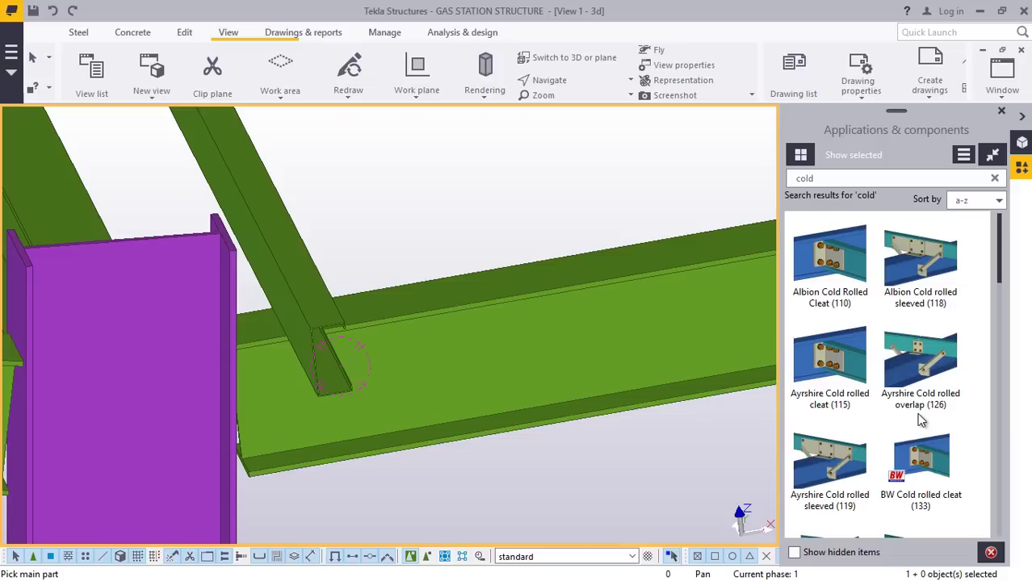
Try the Ayrshire Cold rolled overlap (126) connection between the sloping beam and the C-section beam's end beside the column.
{"action": "left_click", "coordinate": [930, 394]}
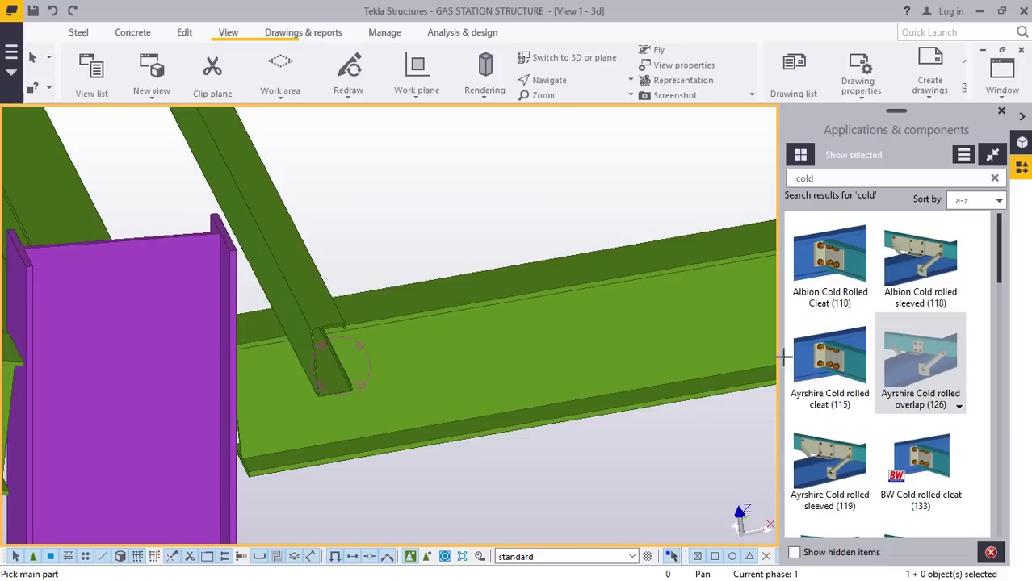
{"action": "scroll", "coordinate": [266, 340], "scroll_direction": "up", "scroll_amount": 5}
{"action": "left_click", "coordinate": [304, 287]}
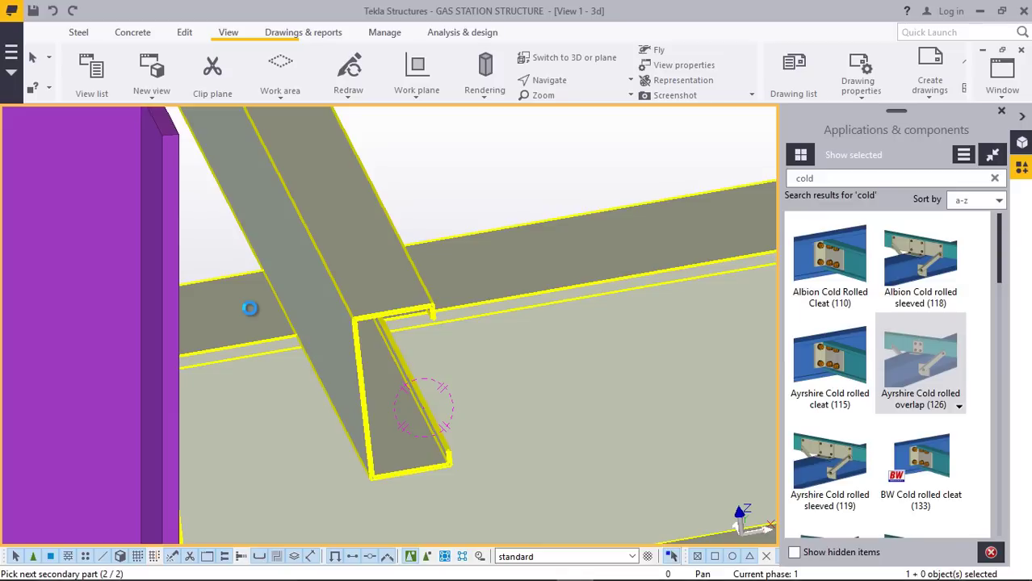
{"action": "left_click", "coordinate": [249, 307]}
{"action": "right_click", "coordinate": [437, 185]}
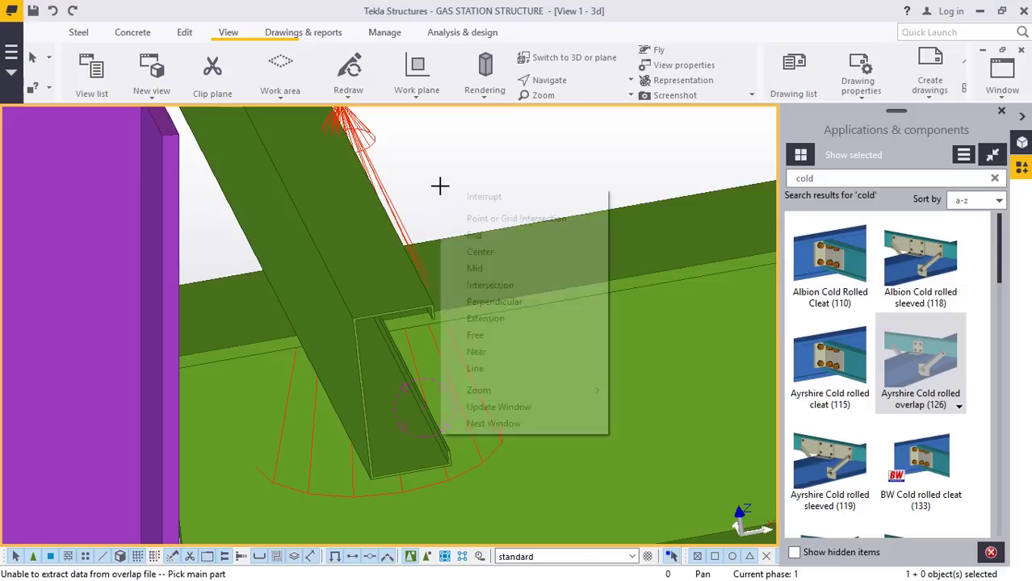
{"action": "left_click", "coordinate": [454, 194]}
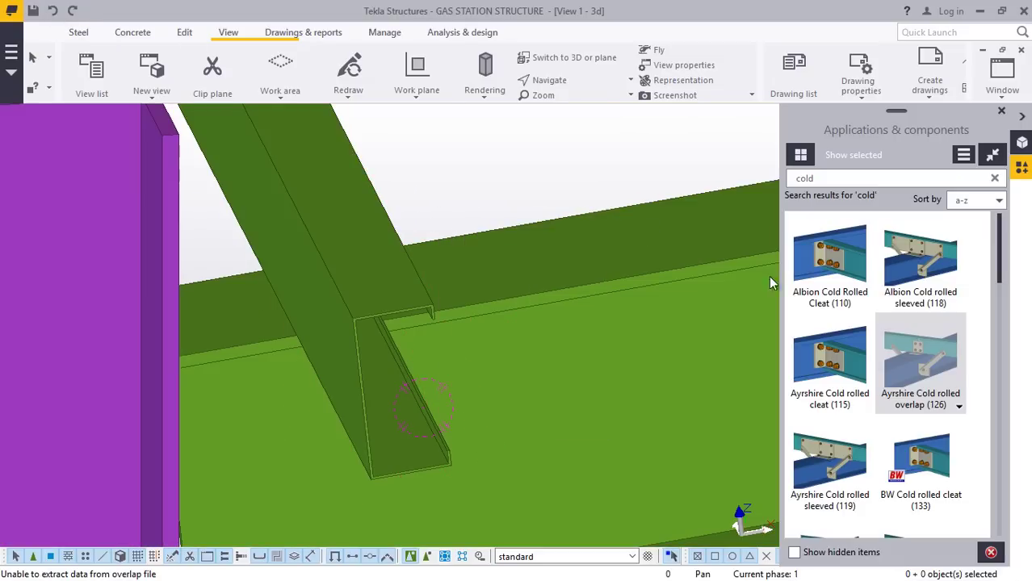
Apply the Ayrshire Cold rolled sleeved (119) connection with the sloping beam as main part and the C-section beam beside the column as secondary.
{"action": "scroll", "coordinate": [891, 407], "scroll_direction": "down", "scroll_amount": 3}
{"action": "left_click", "coordinate": [834, 317]}
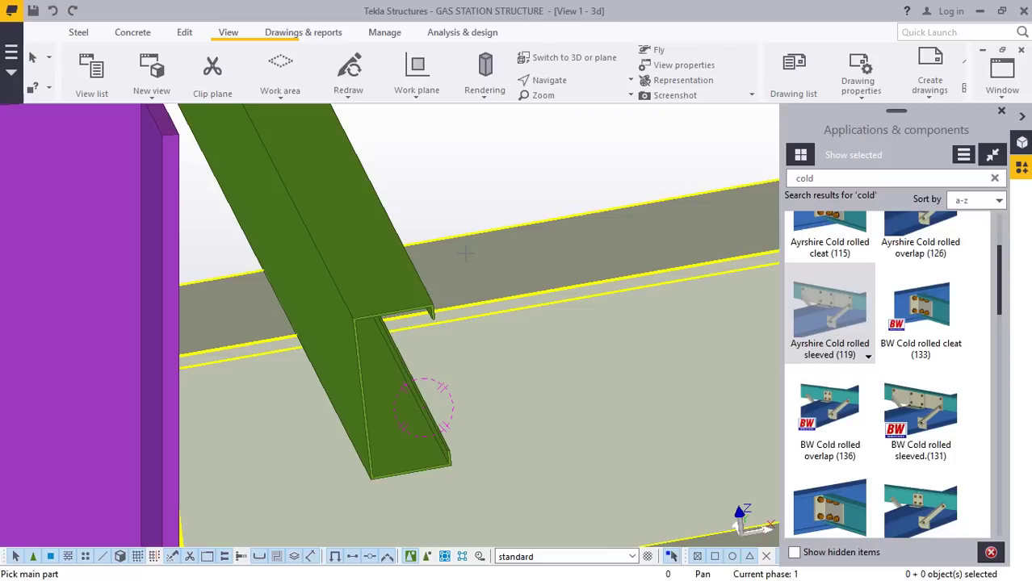
{"action": "left_click", "coordinate": [350, 263]}
{"action": "left_click", "coordinate": [333, 259]}
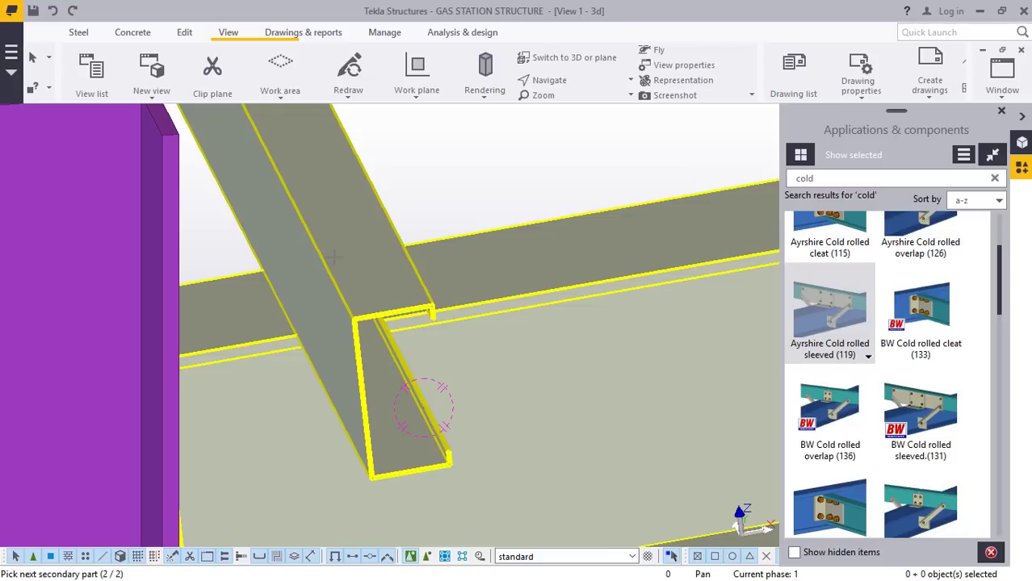
{"action": "middle_click", "coordinate": [334, 256]}
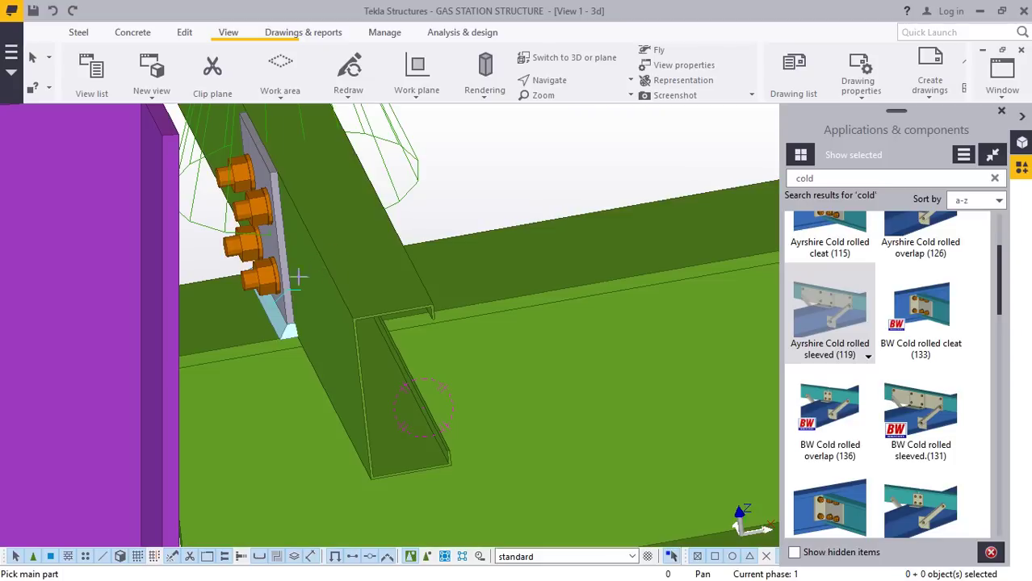
{"action": "scroll", "coordinate": [298, 278], "scroll_direction": "up", "scroll_amount": 3}
{"action": "right_click", "coordinate": [592, 133]}
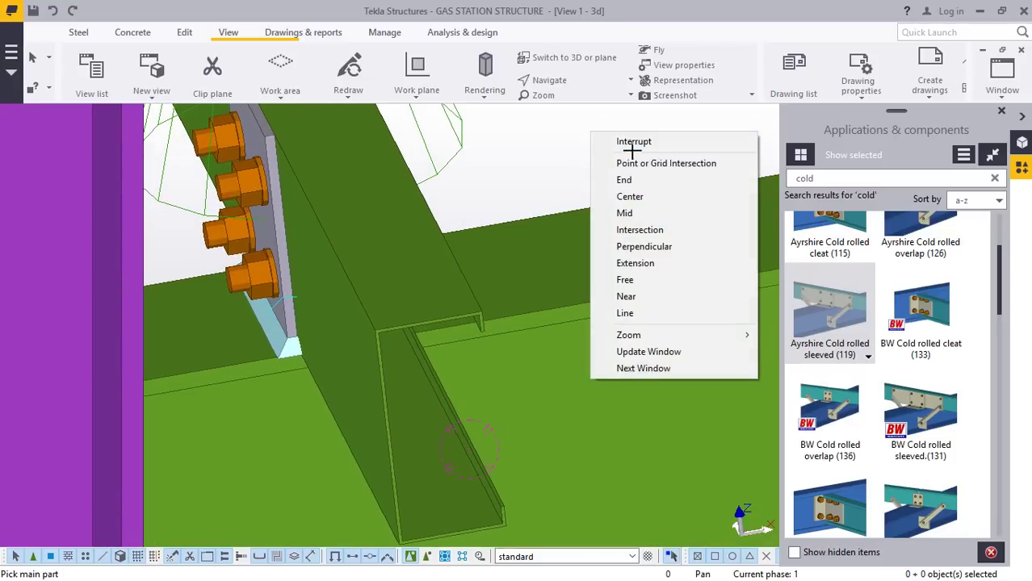
{"action": "left_click", "coordinate": [616, 142]}
Examine the bolted plate between the C-section beam and the sloping beam from several sides of the column.
{"action": "scroll", "coordinate": [482, 316], "scroll_direction": "down", "scroll_amount": 3}
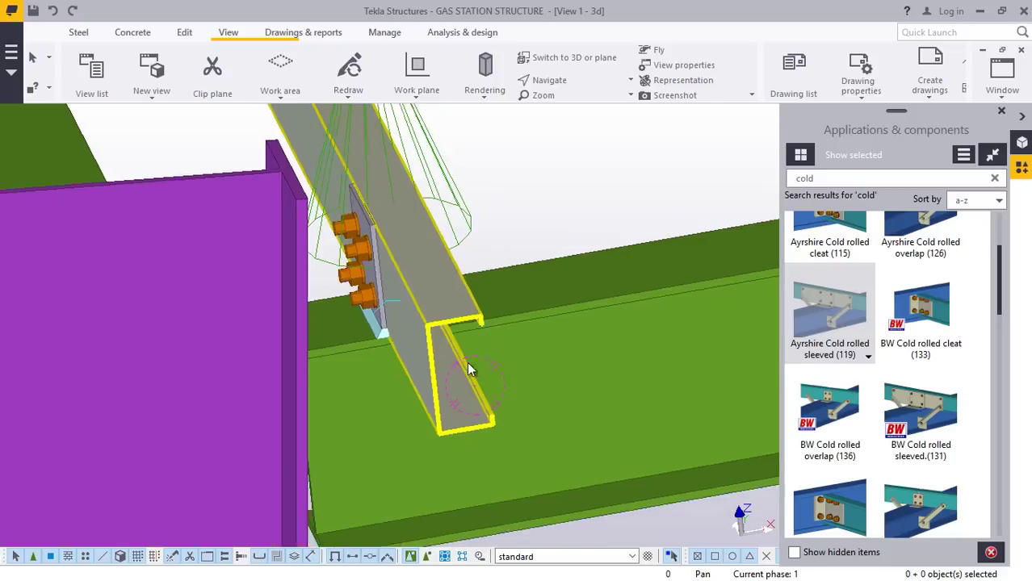
{"action": "left_click", "coordinate": [549, 80]}
{"action": "left_click", "coordinate": [557, 100]}
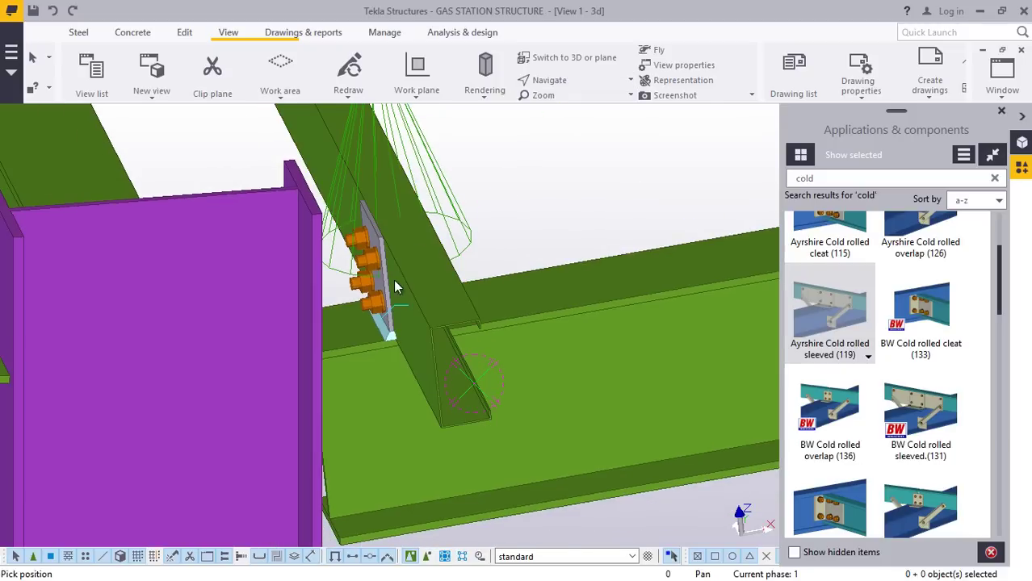
{"action": "middle_click_drag", "start_coordinate": [395, 281], "coordinate": [785, 292], "text": "ctrl"}
{"action": "left_click", "coordinate": [568, 81]}
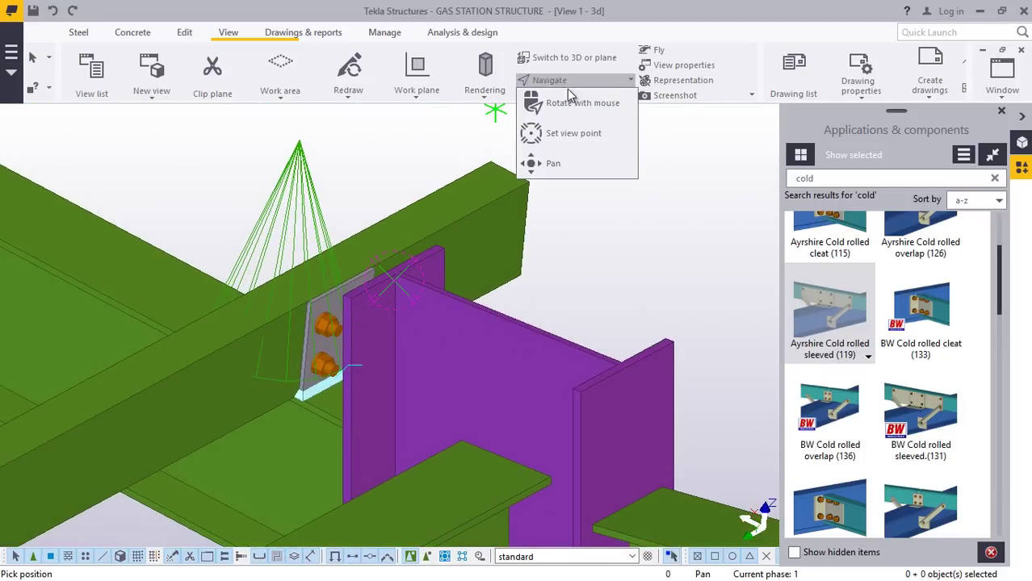
{"action": "left_click", "coordinate": [570, 101]}
{"action": "left_click_drag", "start_coordinate": [332, 345], "coordinate": [306, 338]}
{"action": "scroll", "coordinate": [302, 340], "scroll_direction": "up", "scroll_amount": 5}
{"action": "scroll", "coordinate": [355, 296], "scroll_direction": "down", "scroll_amount": 2}
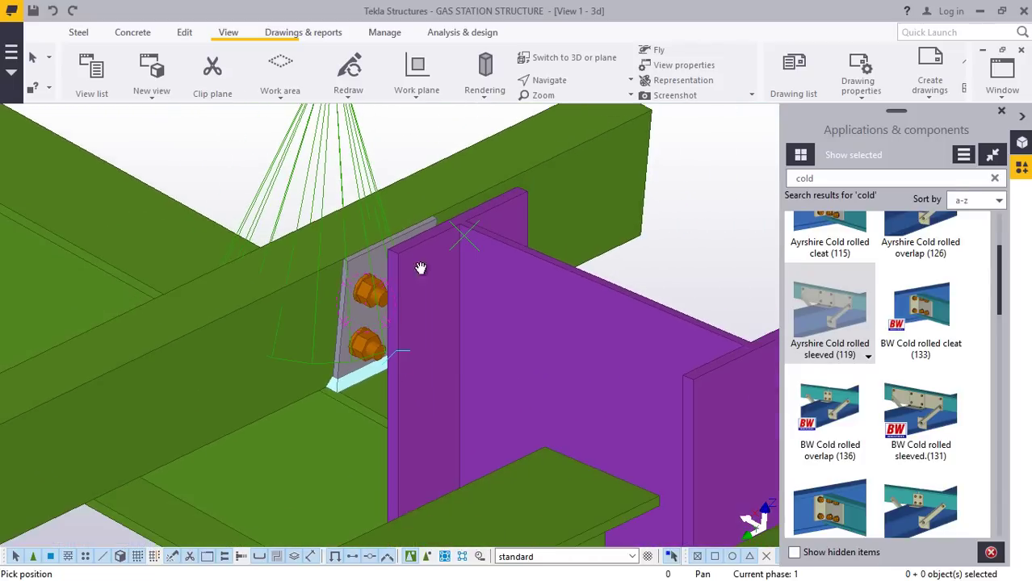
{"action": "left_click_drag", "start_coordinate": [397, 314], "coordinate": [505, 309]}
{"action": "scroll", "coordinate": [446, 250], "scroll_direction": "down", "scroll_amount": 1}
{"action": "middle_click_drag", "start_coordinate": [446, 250], "coordinate": [398, 267], "text": "ctrl"}
{"action": "scroll", "coordinate": [592, 213], "scroll_direction": "down", "scroll_amount": 3}
{"action": "middle_click_drag", "start_coordinate": [591, 213], "coordinate": [609, 145], "text": "ctrl"}
{"action": "right_click", "coordinate": [610, 144]}
{"action": "left_click", "coordinate": [639, 157]}
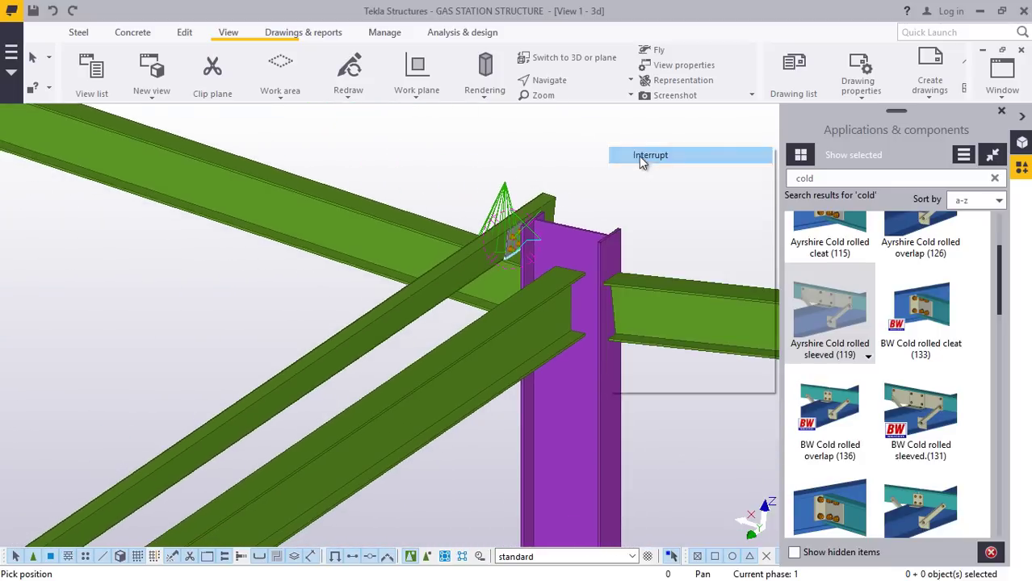
Apply the Ayrshire Cold rolled sleeved (119) connection to the sloping beam and the two C-section beams meeting end to end on it.
{"action": "left_click", "coordinate": [844, 297]}
{"action": "scroll", "coordinate": [525, 245], "scroll_direction": "down", "scroll_amount": 3}
{"action": "scroll", "coordinate": [301, 425], "scroll_direction": "up", "scroll_amount": 6}
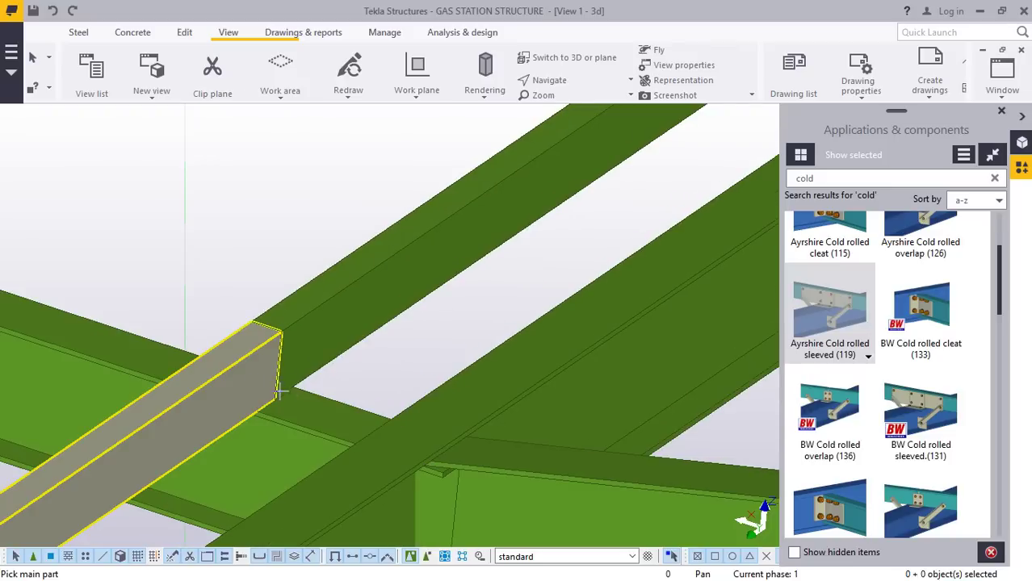
{"action": "left_click", "coordinate": [302, 406]}
{"action": "left_click", "coordinate": [253, 391]}
{"action": "left_click", "coordinate": [314, 350]}
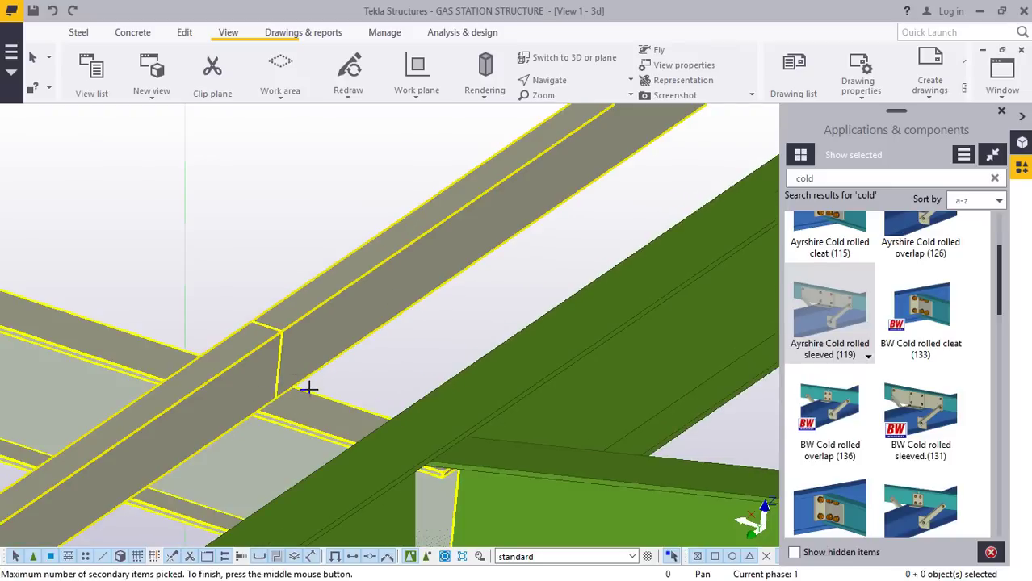
{"action": "middle_click", "coordinate": [306, 388]}
{"action": "scroll", "coordinate": [298, 376], "scroll_direction": "up", "scroll_amount": 2}
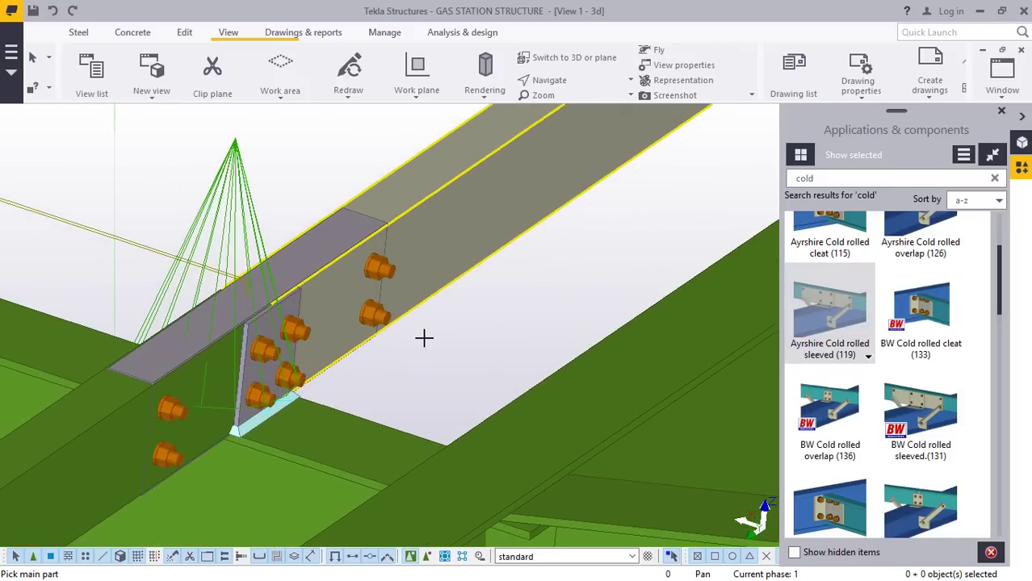
{"action": "right_click", "coordinate": [468, 320]}
{"action": "left_click", "coordinate": [503, 329]}
Examine the sleeved connection where the two C-section beams meet on the middle sloping beam.
{"action": "scroll", "coordinate": [326, 280], "scroll_direction": "up", "scroll_amount": 2}
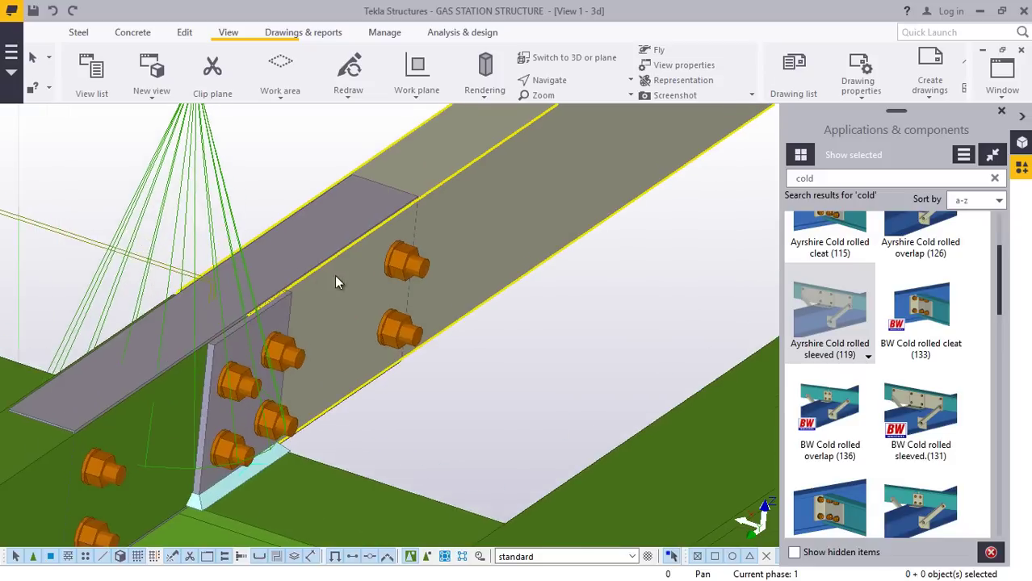
{"action": "scroll", "coordinate": [334, 275], "scroll_direction": "down", "scroll_amount": 1}
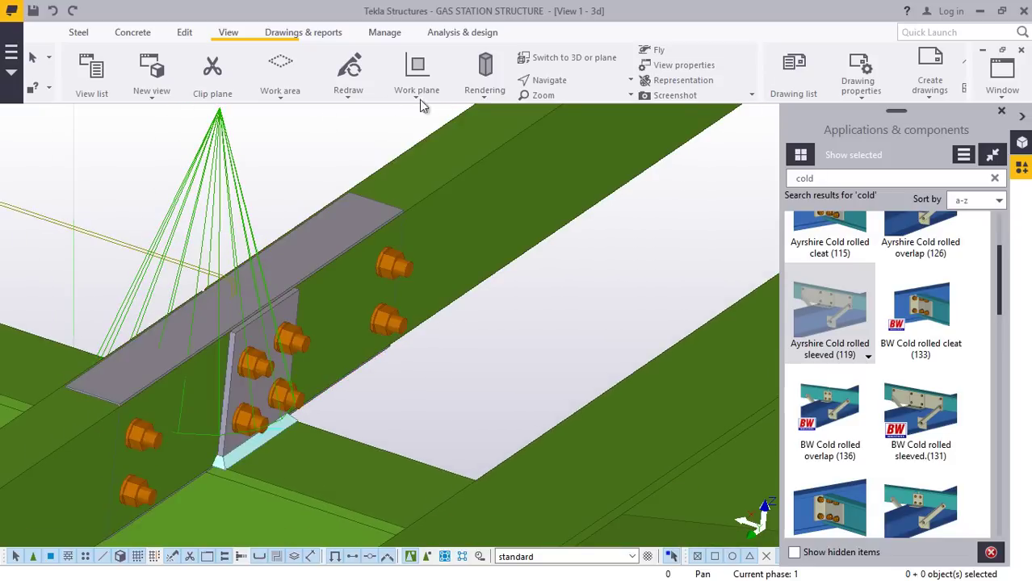
{"action": "left_click", "coordinate": [549, 80]}
{"action": "left_click", "coordinate": [573, 131]}
{"action": "middle_click_drag", "start_coordinate": [307, 365], "coordinate": [445, 323], "text": "ctrl"}
{"action": "scroll", "coordinate": [476, 340], "scroll_direction": "down", "scroll_amount": 5}
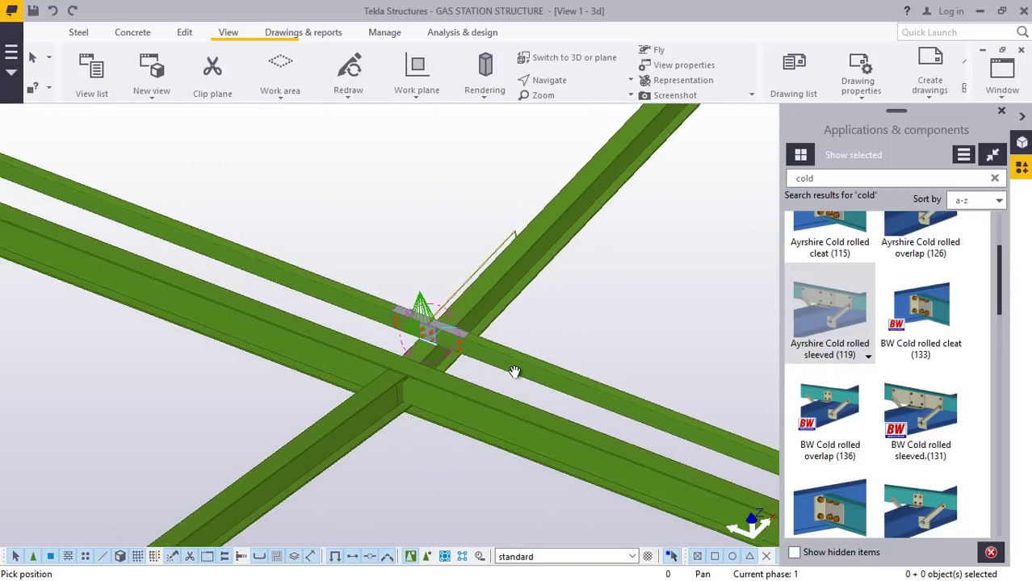
Apply the Ayrshire Cold rolled sleeved (119) connection with the sloping beam at the grid C column as main part and the C-section beam as secondary.
{"action": "scroll", "coordinate": [206, 234], "scroll_direction": "up", "scroll_amount": 2}
{"action": "scroll", "coordinate": [168, 241], "scroll_direction": "up", "scroll_amount": 5}
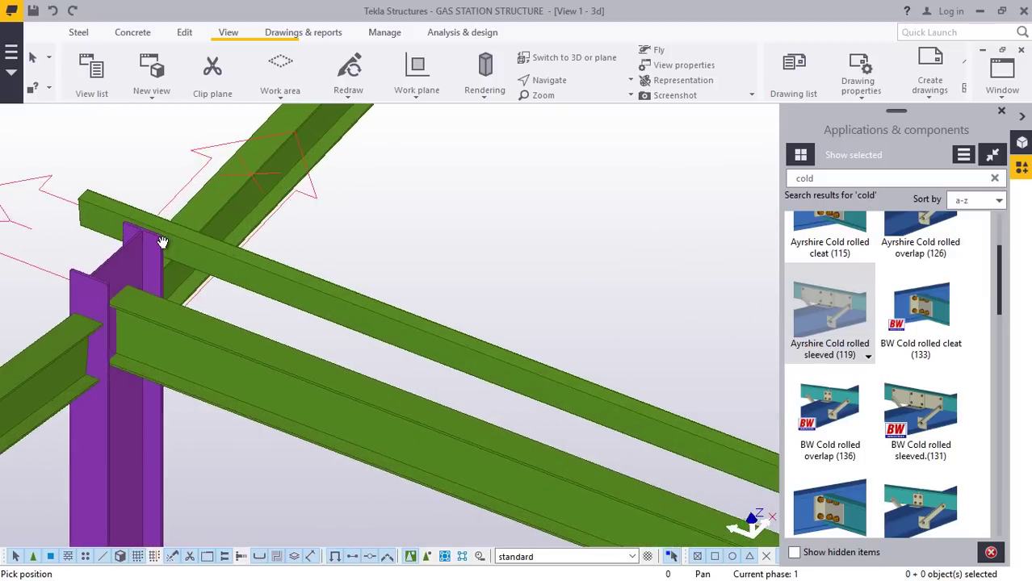
{"action": "mouse_move", "coordinate": [177, 254]}
{"action": "middle_mouse_down", "text": "ctrl"}
{"action": "mouse_move", "coordinate": [140, 267]}
{"action": "mouse_move", "coordinate": [180, 247]}
{"action": "mouse_move", "coordinate": [168, 266]}
{"action": "middle_mouse_up", "text": "ctrl"}
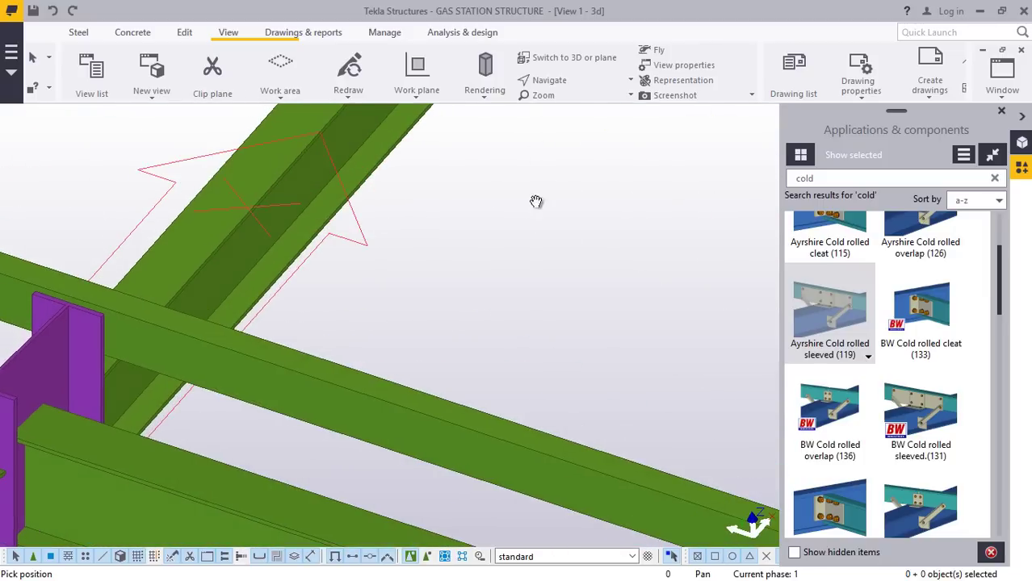
{"action": "left_click", "coordinate": [557, 84]}
{"action": "left_click", "coordinate": [567, 102]}
{"action": "left_click_drag", "start_coordinate": [121, 325], "coordinate": [9, 330]}
{"action": "right_click", "coordinate": [715, 405]}
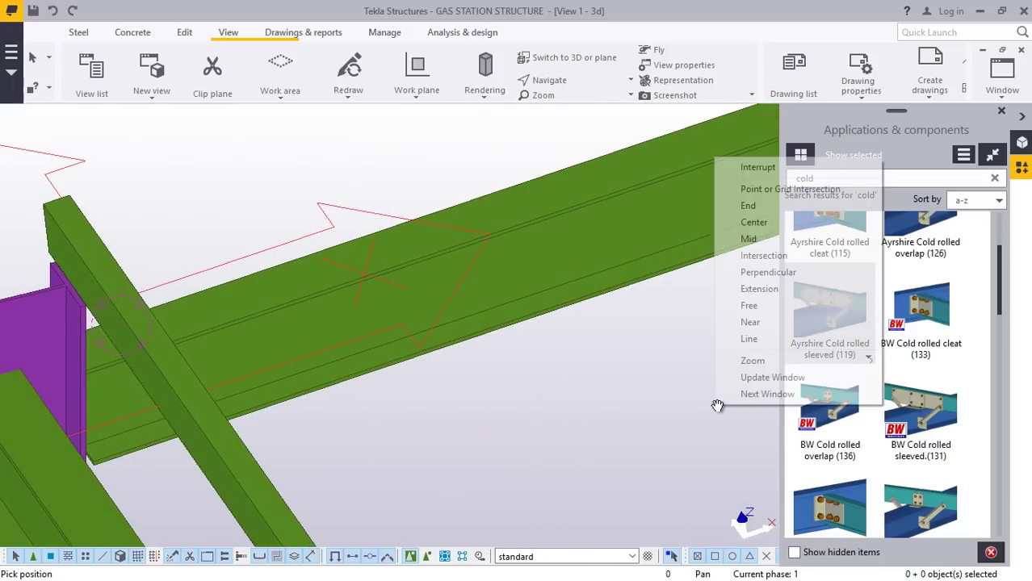
{"action": "left_click", "coordinate": [749, 207]}
{"action": "left_click", "coordinate": [826, 335]}
{"action": "scroll", "coordinate": [162, 324], "scroll_direction": "up", "scroll_amount": 3}
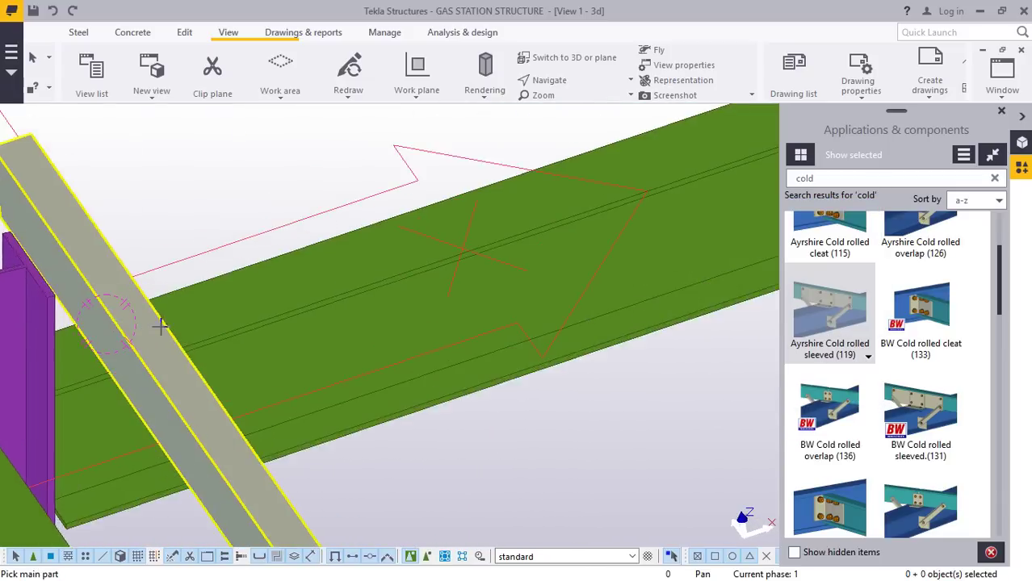
{"action": "left_click", "coordinate": [314, 301]}
{"action": "scroll", "coordinate": [115, 329], "scroll_direction": "up", "scroll_amount": 1}
{"action": "scroll", "coordinate": [129, 323], "scroll_direction": "up", "scroll_amount": 1}
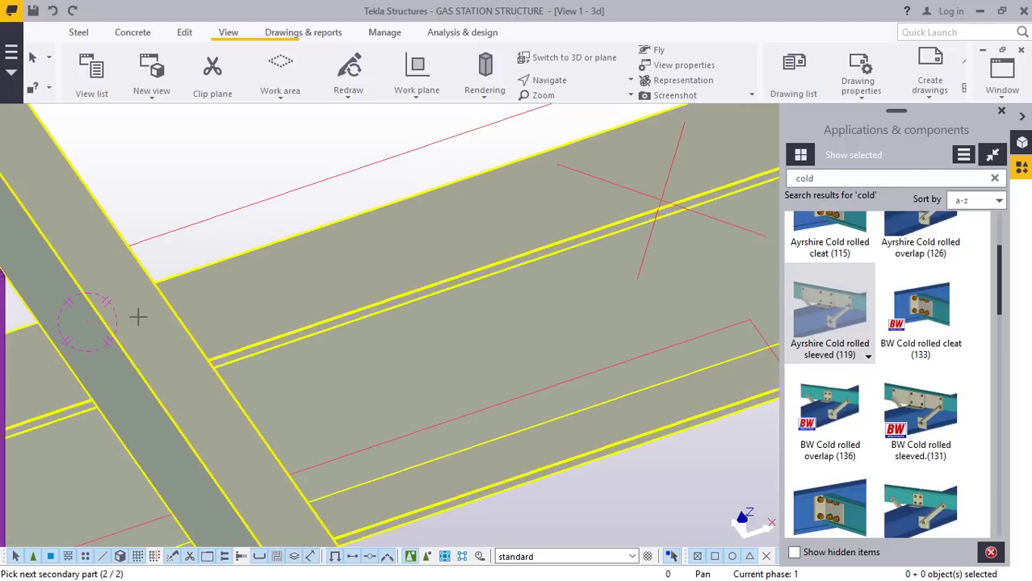
{"action": "left_click", "coordinate": [137, 317]}
{"action": "scroll", "coordinate": [141, 315], "scroll_direction": "down", "scroll_amount": 3}
{"action": "right_click", "coordinate": [196, 220]}
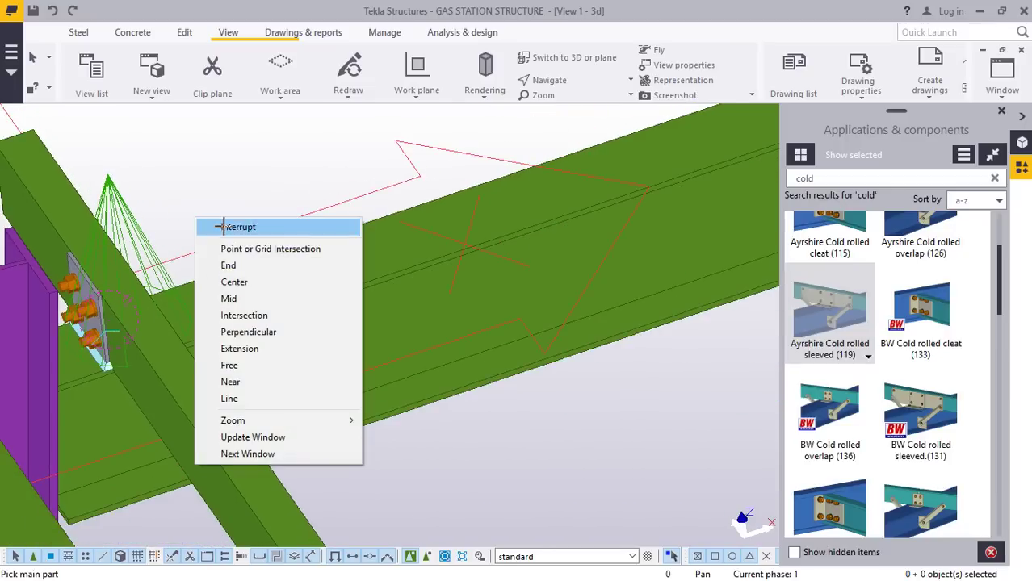
{"action": "left_click", "coordinate": [223, 227]}
Select the two C-section beams running end to end across the three sloping beams.
{"action": "middle_click_drag", "start_coordinate": [159, 200], "coordinate": [205, 194], "text": "ctrl"}
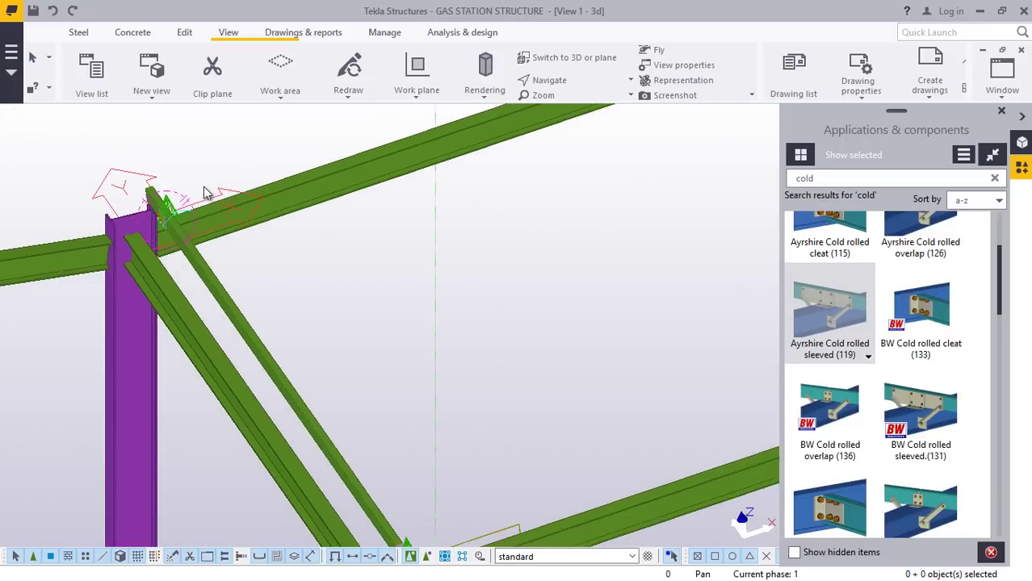
{"action": "scroll", "coordinate": [207, 187], "scroll_direction": "down", "scroll_amount": 5}
{"action": "scroll", "coordinate": [336, 394], "scroll_direction": "up", "scroll_amount": 3}
{"action": "left_click", "coordinate": [273, 309]}
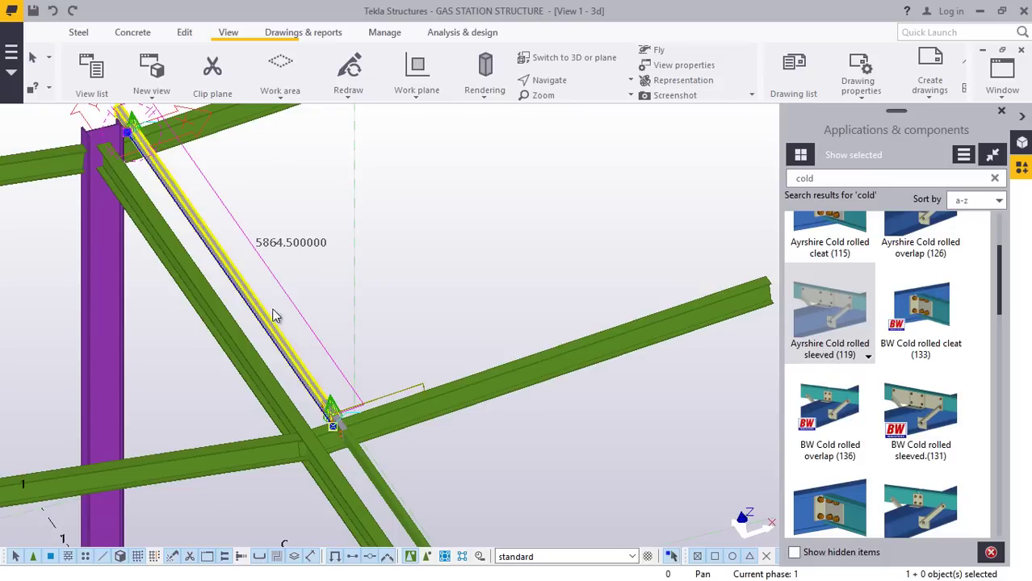
{"action": "scroll", "coordinate": [274, 310], "scroll_direction": "down", "scroll_amount": 3}
{"action": "scroll", "coordinate": [350, 408], "scroll_direction": "up", "scroll_amount": 2}
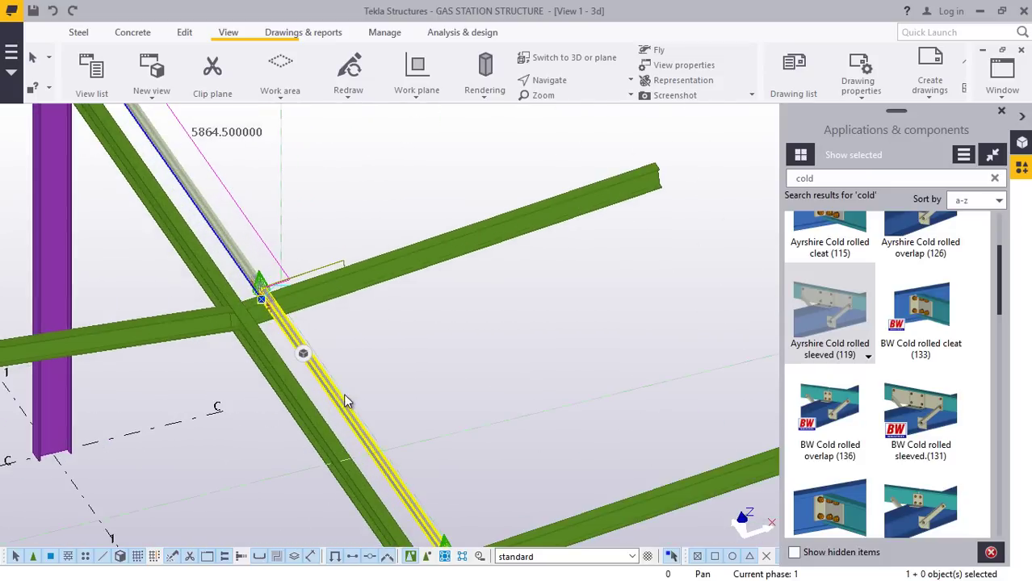
{"action": "left_click", "coordinate": [343, 396], "text": "ctrl"}
{"action": "scroll", "coordinate": [347, 303], "scroll_direction": "down", "scroll_amount": 1}
{"action": "scroll", "coordinate": [466, 486], "scroll_direction": "up", "scroll_amount": 1}
{"action": "scroll", "coordinate": [432, 486], "scroll_direction": "up", "scroll_amount": 1}
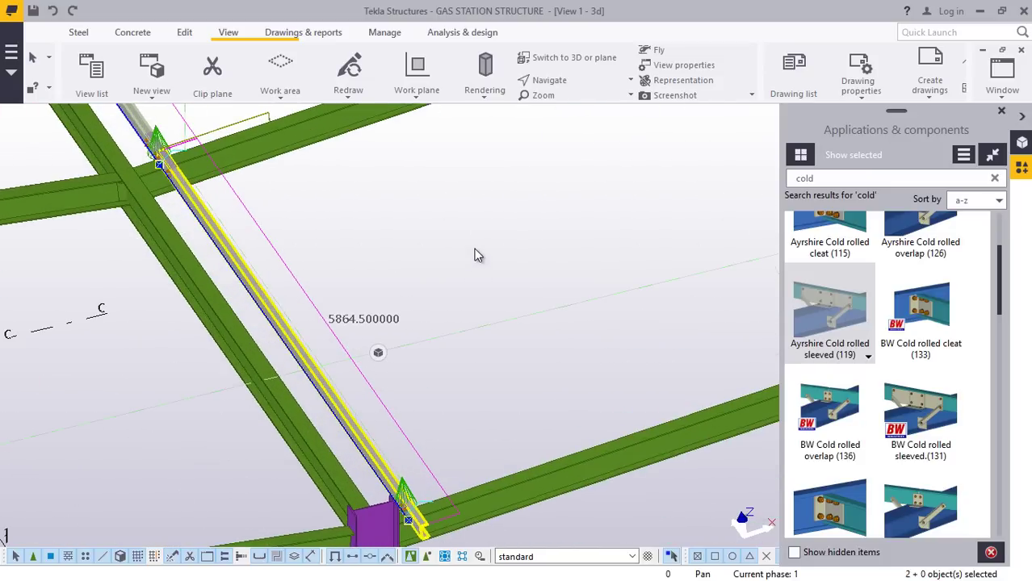
Check the sleeved connections along the C-section beams at each of the three sloping beams.
{"action": "left_click", "coordinate": [385, 286]}
{"action": "scroll", "coordinate": [297, 355], "scroll_direction": "down", "scroll_amount": 3}
{"action": "scroll", "coordinate": [366, 415], "scroll_direction": "up", "scroll_amount": 3}
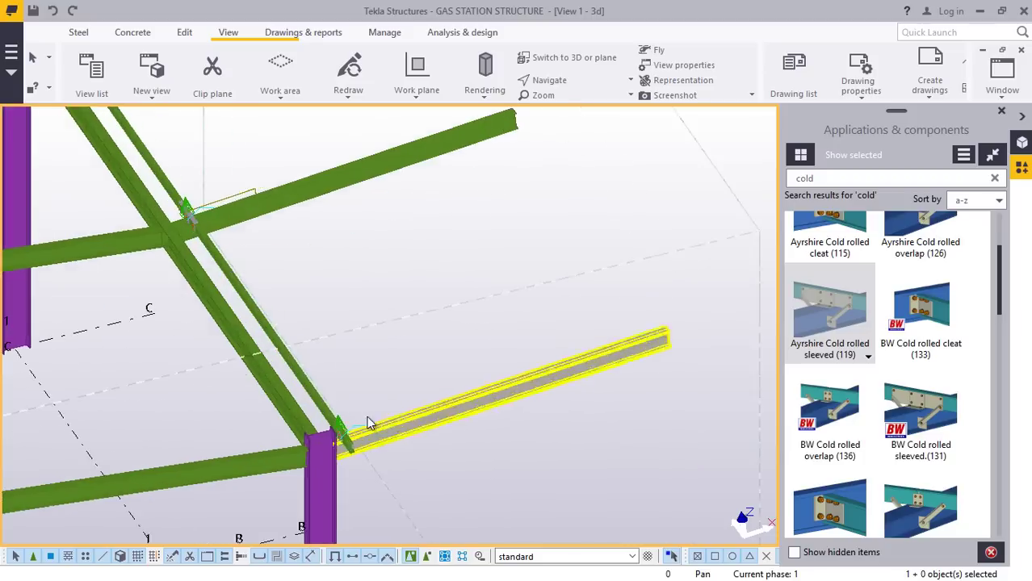
{"action": "scroll", "coordinate": [366, 420], "scroll_direction": "up", "scroll_amount": 1}
{"action": "scroll", "coordinate": [406, 323], "scroll_direction": "down", "scroll_amount": 4}
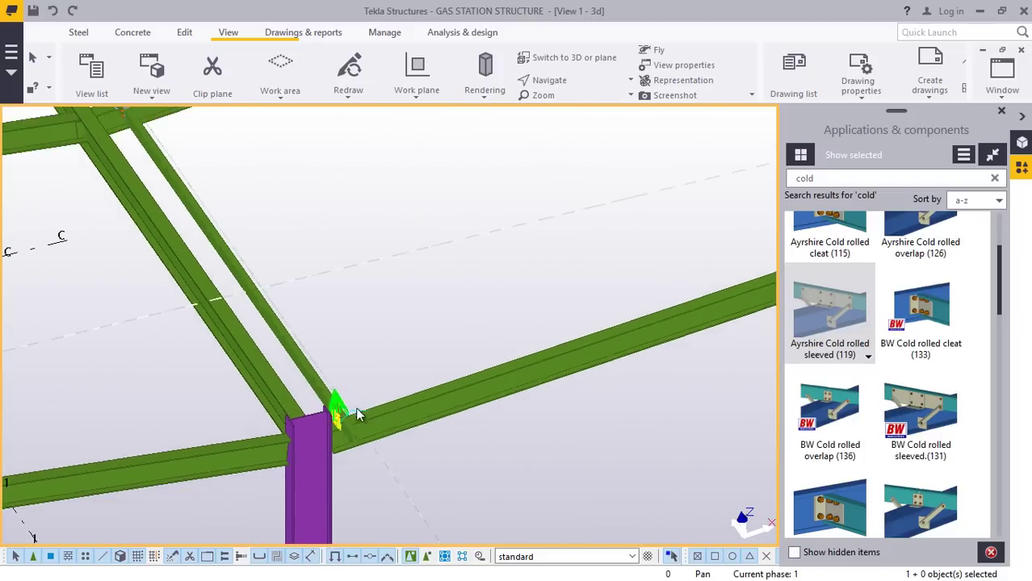
{"action": "scroll", "coordinate": [170, 150], "scroll_direction": "up", "scroll_amount": 6}
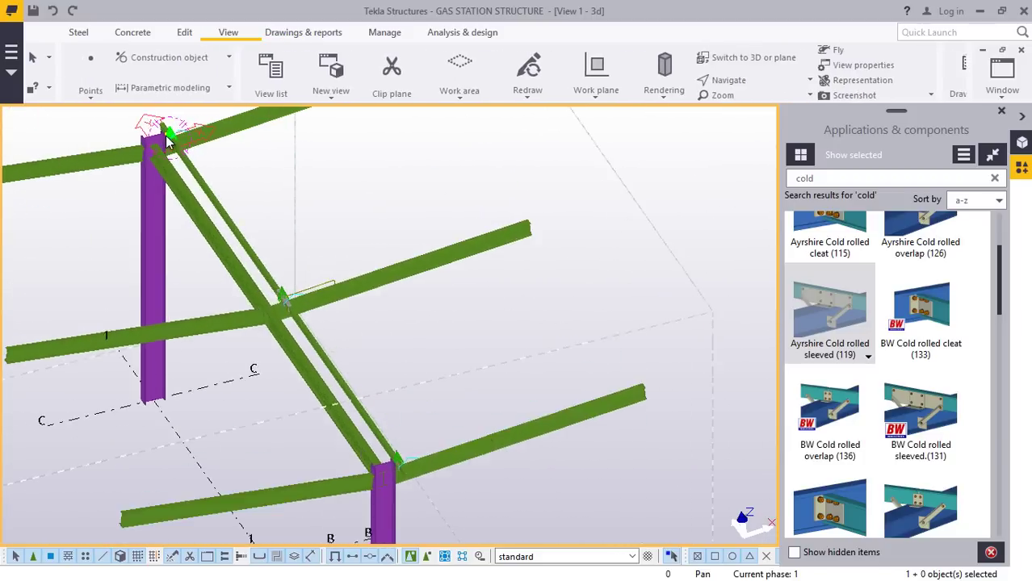
{"action": "scroll", "coordinate": [172, 152], "scroll_direction": "down", "scroll_amount": 3}
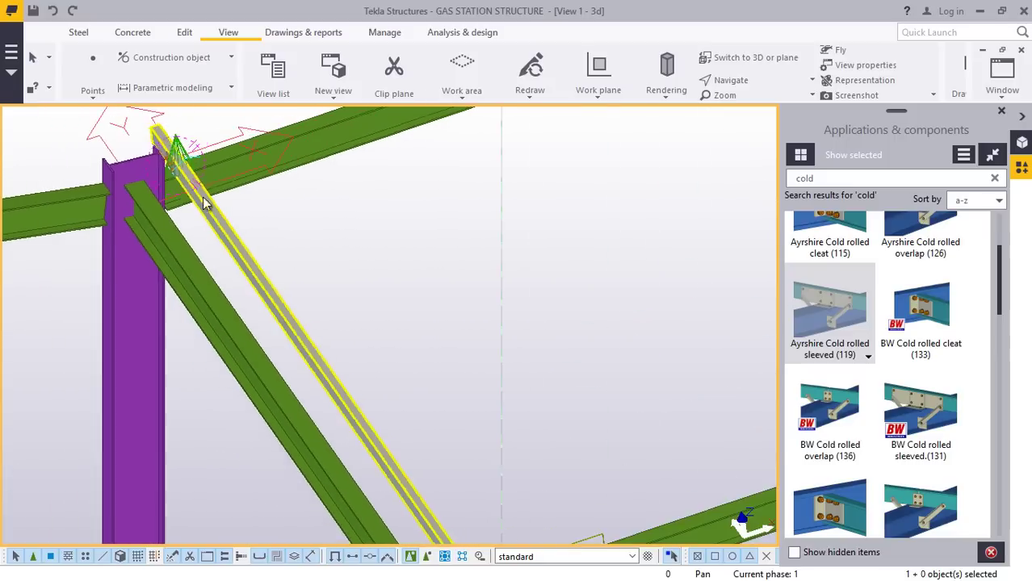
Copy the two end-to-end C-section beams linearly along the sloping beams with dX 1000 and 4 copies.
{"action": "scroll", "coordinate": [210, 168], "scroll_direction": "up", "scroll_amount": 3}
{"action": "left_click", "coordinate": [297, 382]}
{"action": "scroll", "coordinate": [323, 339], "scroll_direction": "down", "scroll_amount": 5}
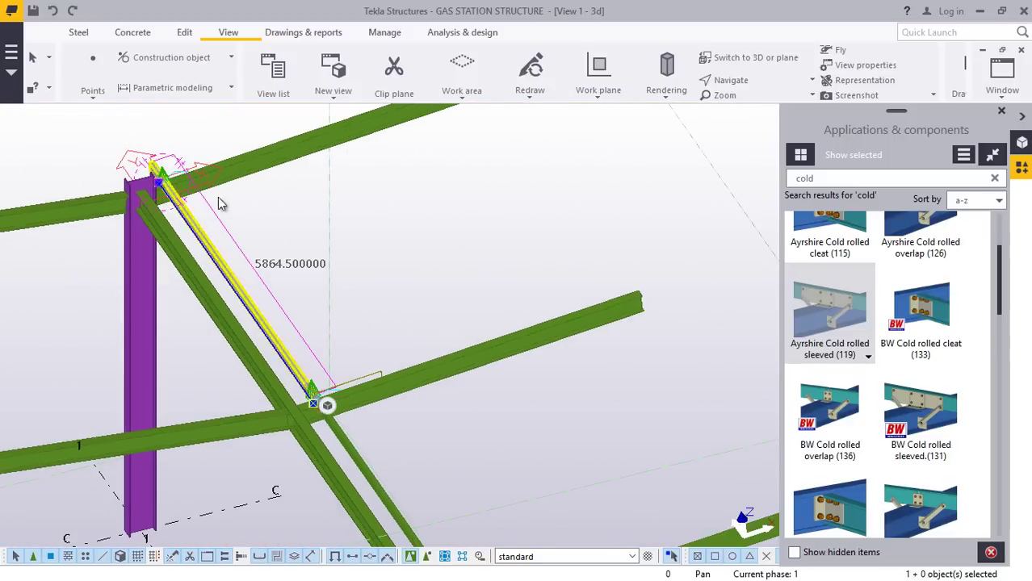
{"action": "scroll", "coordinate": [255, 218], "scroll_direction": "down", "scroll_amount": 2}
{"action": "scroll", "coordinate": [296, 352], "scroll_direction": "up", "scroll_amount": 3}
{"action": "right_click", "coordinate": [337, 165]}
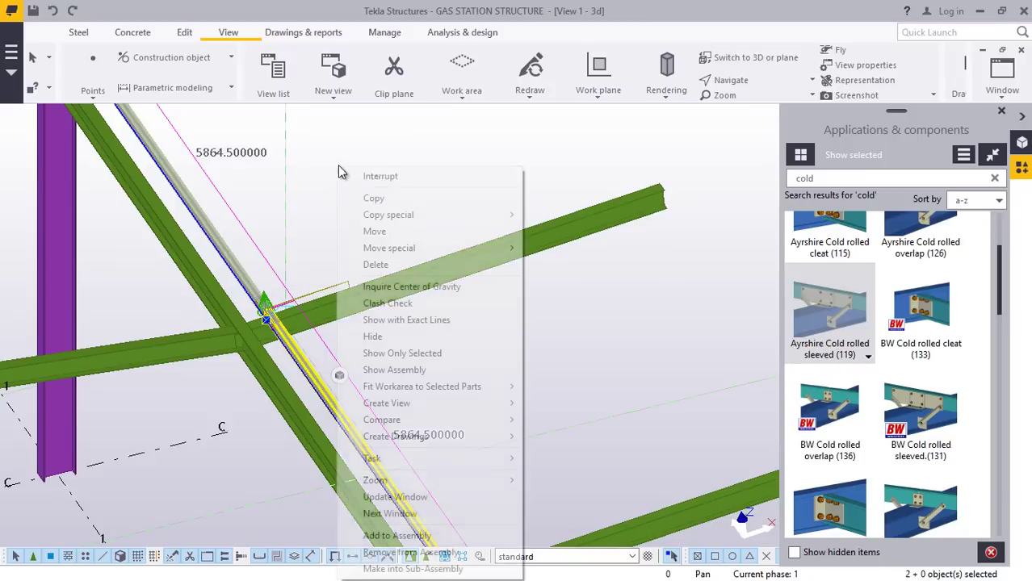
{"action": "mouse_move", "coordinate": [430, 215]}
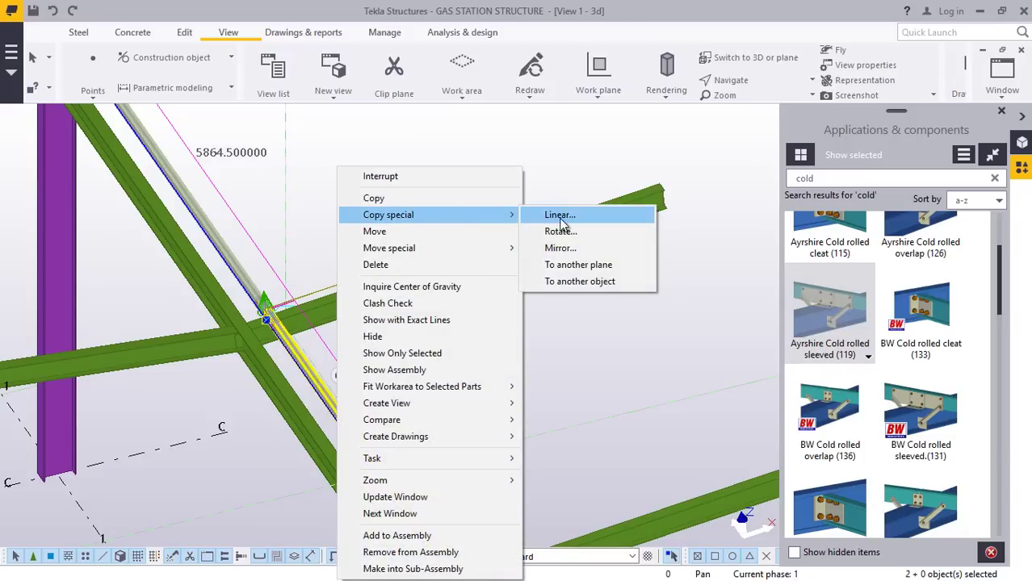
{"action": "left_click", "coordinate": [559, 215]}
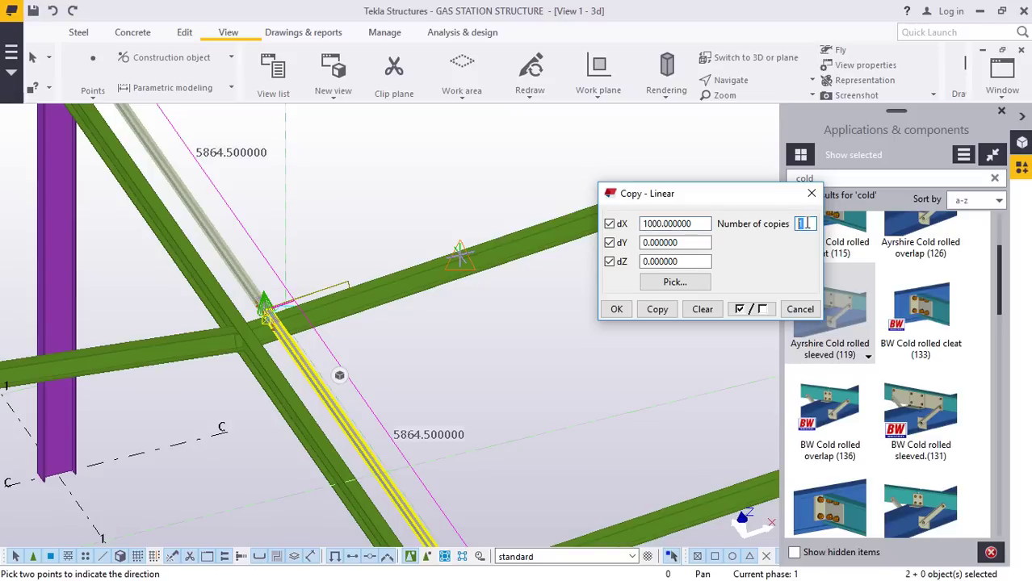
{"action": "left_click", "coordinate": [658, 311]}
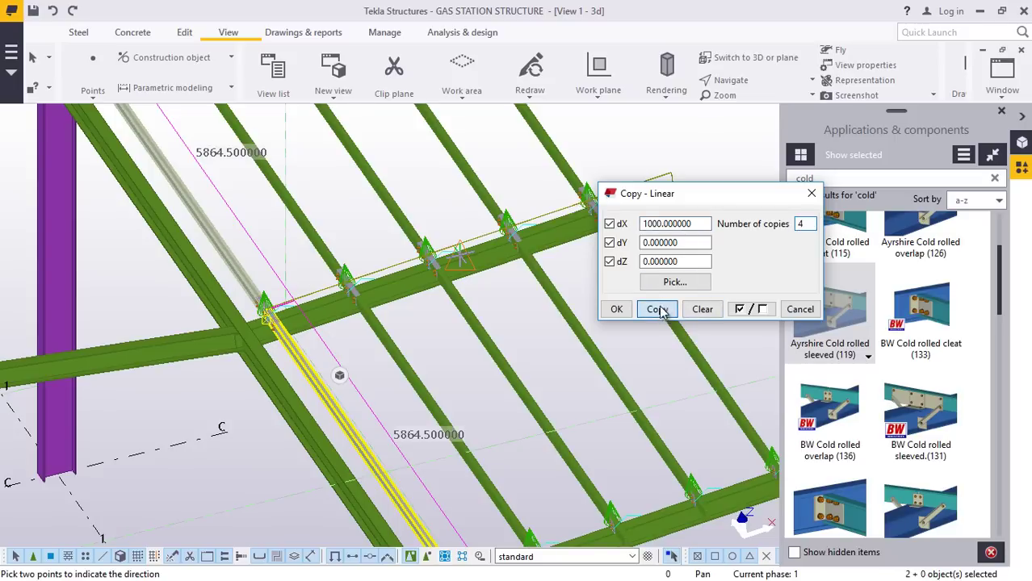
{"action": "left_click", "coordinate": [616, 309]}
{"action": "scroll", "coordinate": [435, 249], "scroll_direction": "down", "scroll_amount": 4}
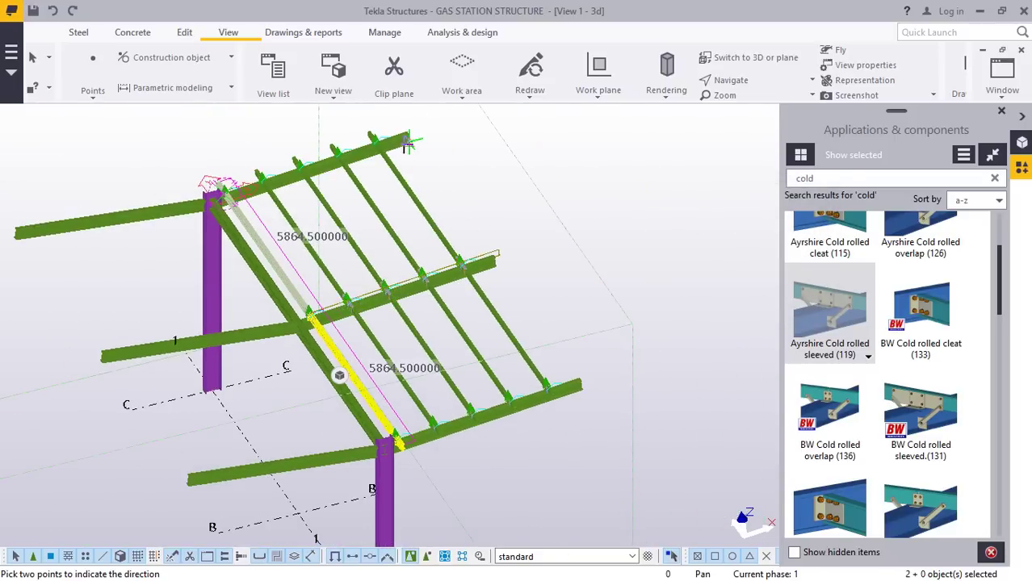
{"action": "scroll", "coordinate": [408, 143], "scroll_direction": "up", "scroll_amount": 5}
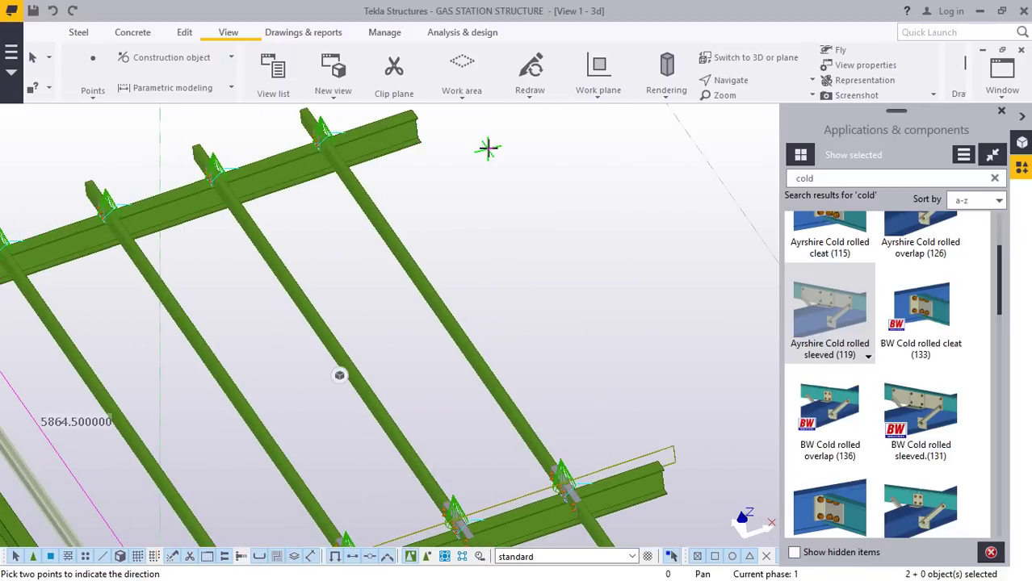
{"action": "right_click", "coordinate": [487, 148]}
{"action": "left_click", "coordinate": [527, 160]}
Select the two outermost C-section beams at the free ends of the sloping beams for a linear copy.
{"action": "left_click", "coordinate": [404, 247]}
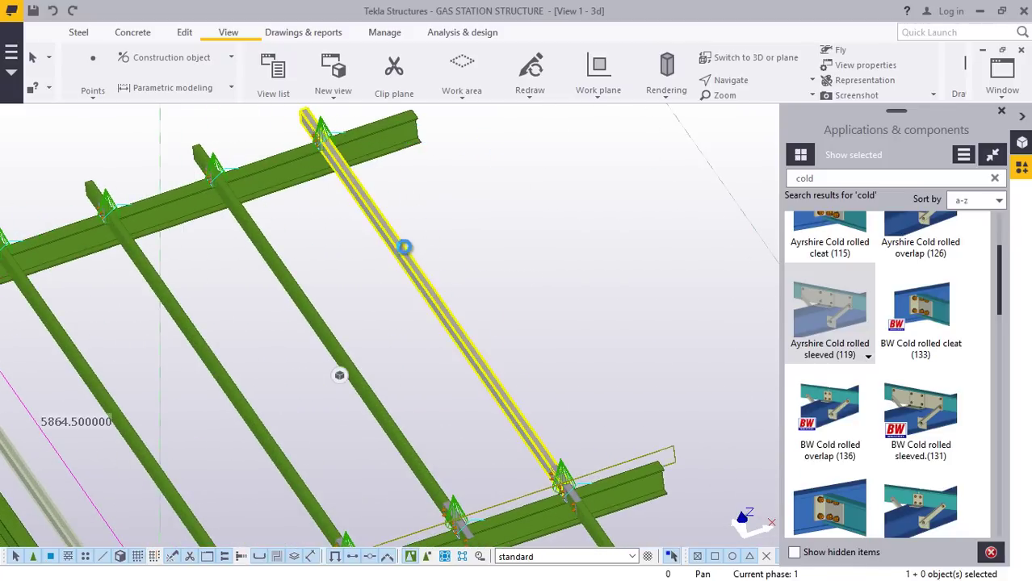
{"action": "scroll", "coordinate": [404, 248], "scroll_direction": "down", "scroll_amount": 2}
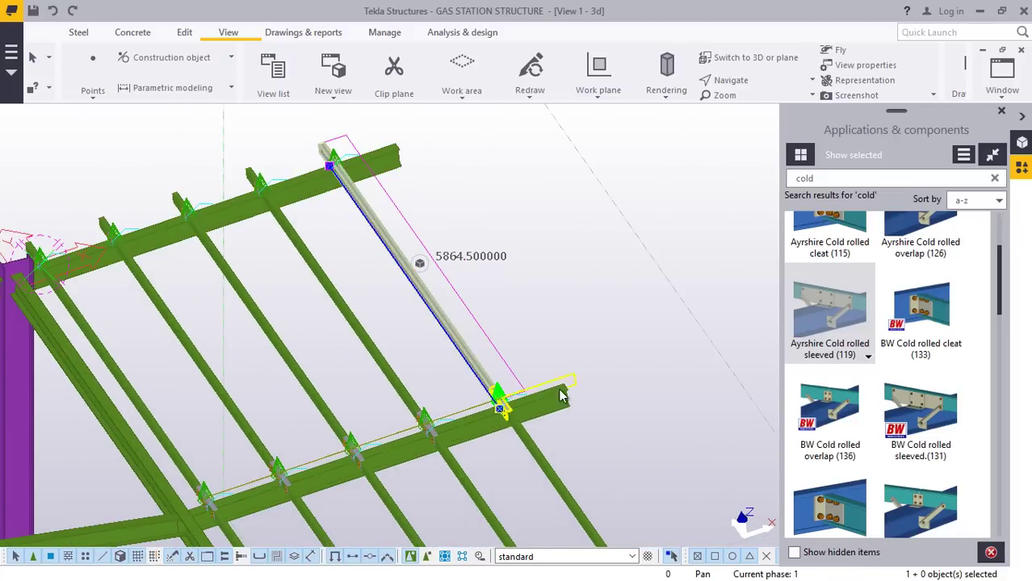
{"action": "scroll", "coordinate": [407, 327], "scroll_direction": "down", "scroll_amount": 3}
{"action": "scroll", "coordinate": [561, 479], "scroll_direction": "up", "scroll_amount": 3}
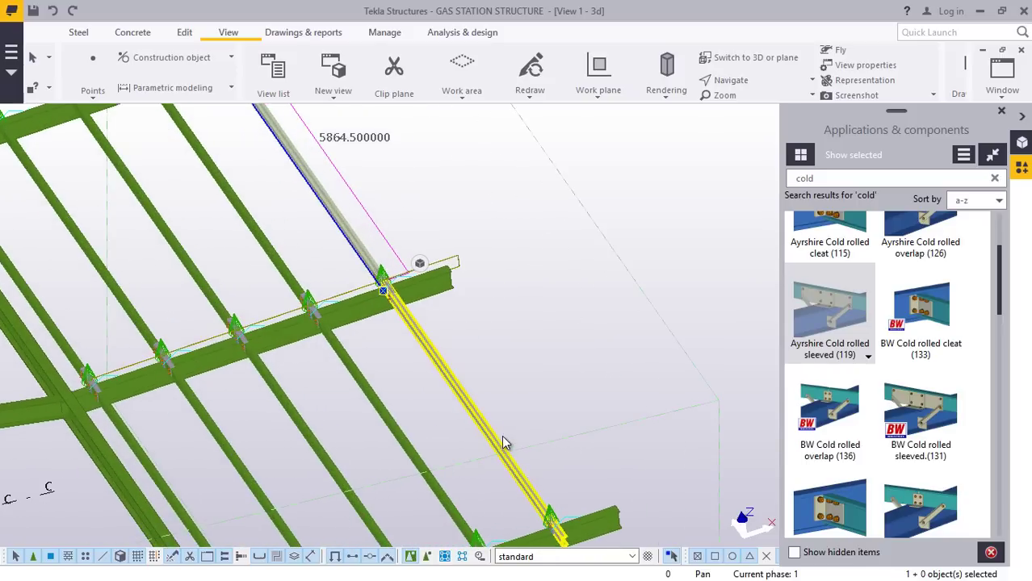
{"action": "left_click", "coordinate": [503, 442]}
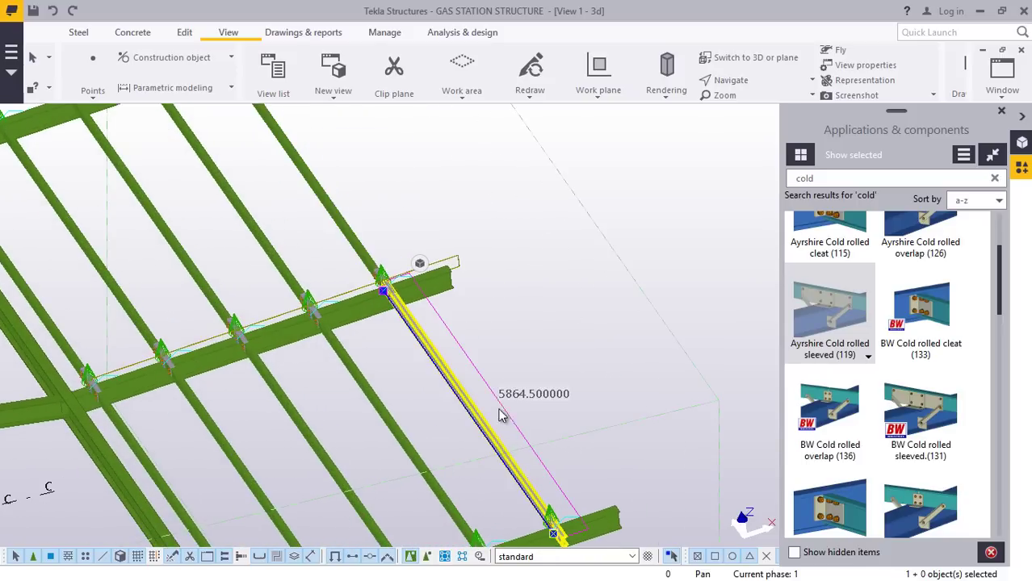
{"action": "left_click", "coordinate": [360, 245], "text": "ctrl"}
{"action": "right_click", "coordinate": [428, 171]}
{"action": "mouse_move", "coordinate": [505, 219]}
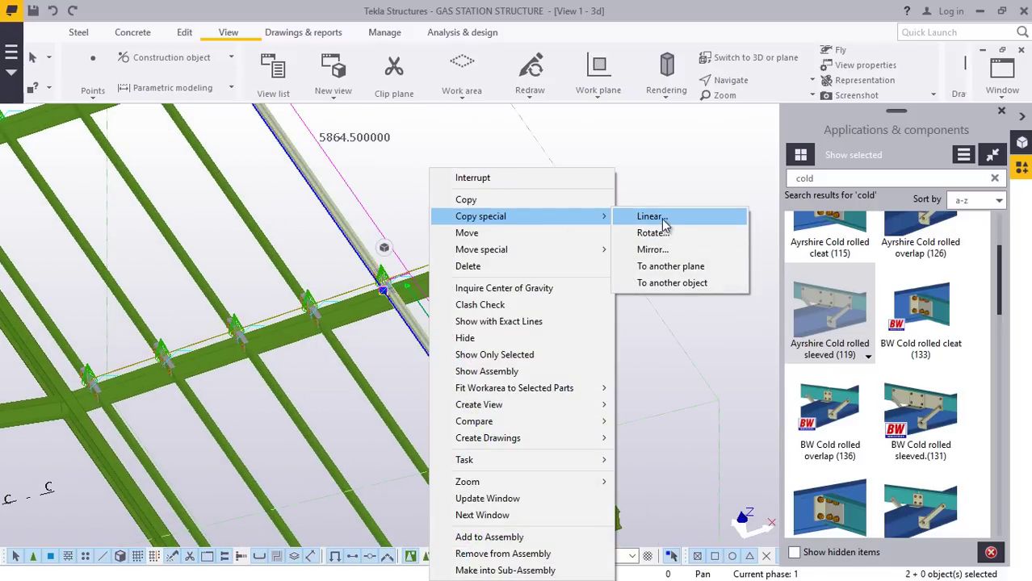
Copy the two selected purlins linearly with dX 600, dY 0, dZ 0 and one copy.
{"action": "left_click", "coordinate": [661, 219]}
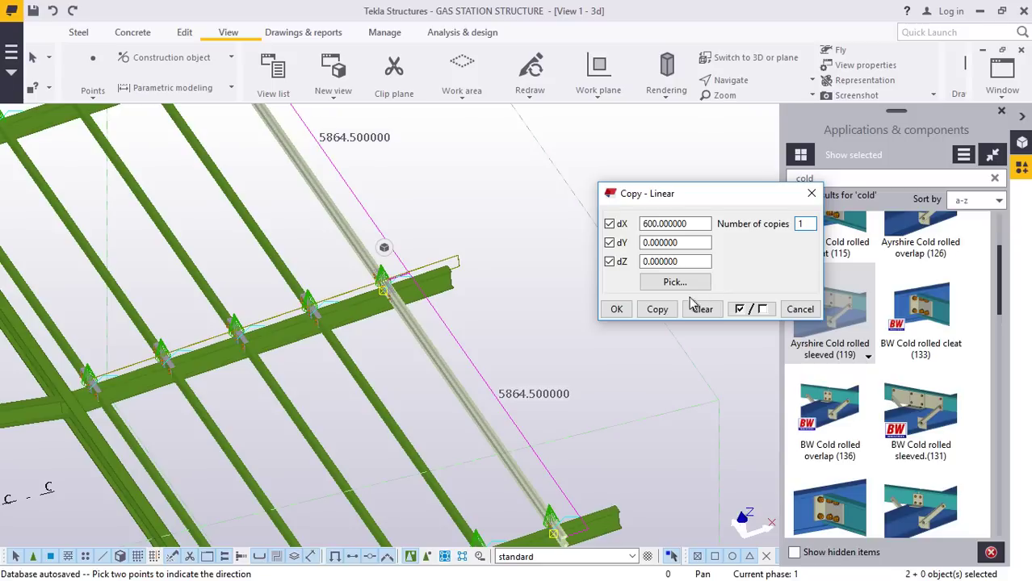
{"action": "left_click", "coordinate": [658, 310]}
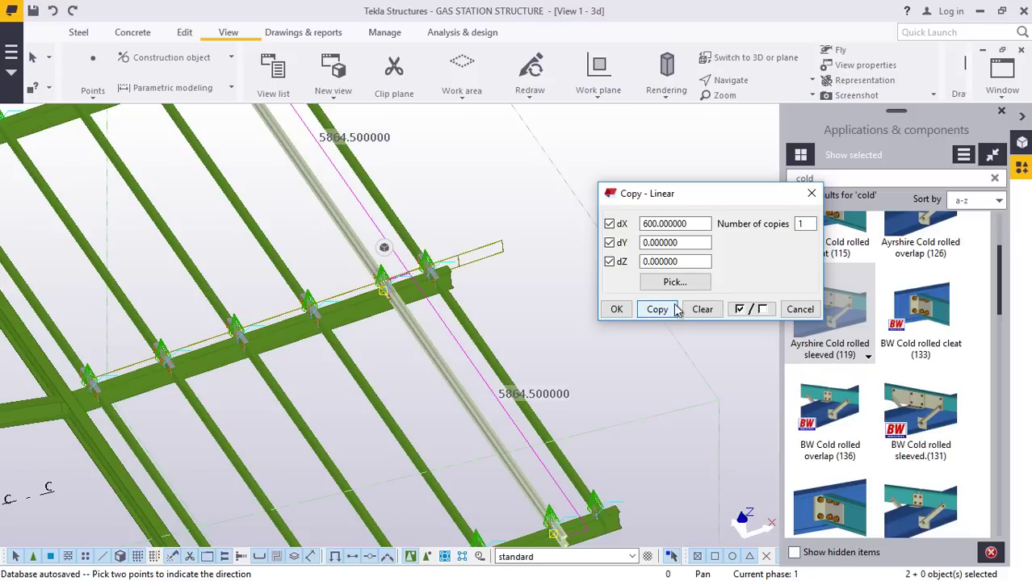
{"action": "left_click", "coordinate": [624, 315]}
{"action": "scroll", "coordinate": [485, 260], "scroll_direction": "up", "scroll_amount": 6}
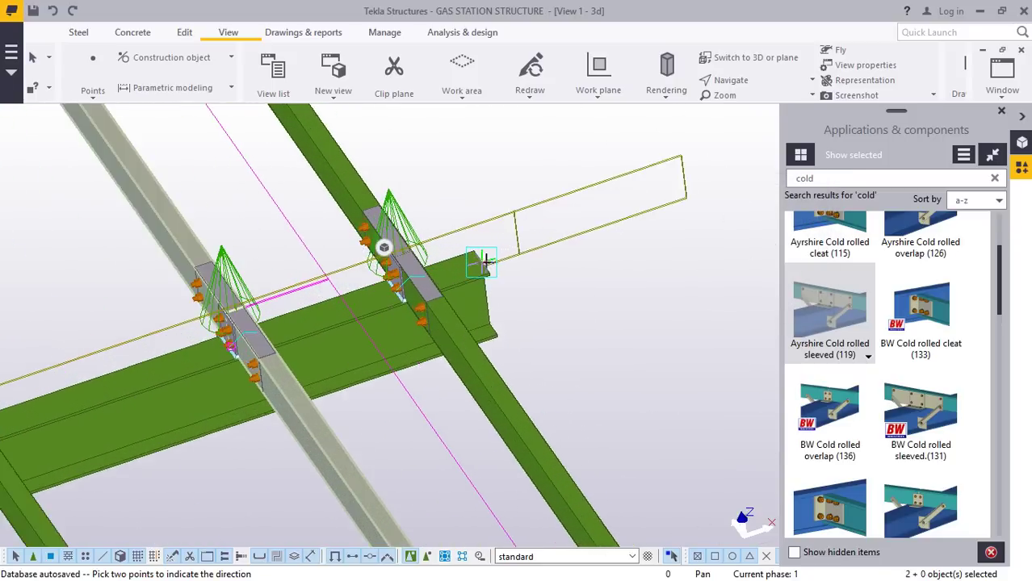
{"action": "scroll", "coordinate": [385, 247], "scroll_direction": "up", "scroll_amount": 5}
{"action": "right_click", "coordinate": [467, 168]}
{"action": "left_click", "coordinate": [495, 182]}
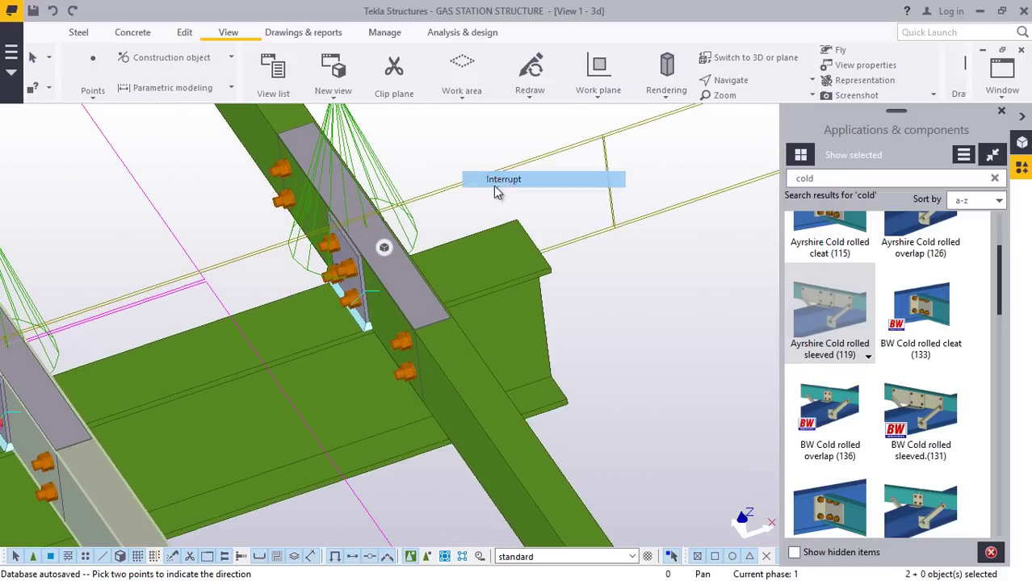
{"action": "scroll", "coordinate": [497, 191], "scroll_direction": "down", "scroll_amount": 8}
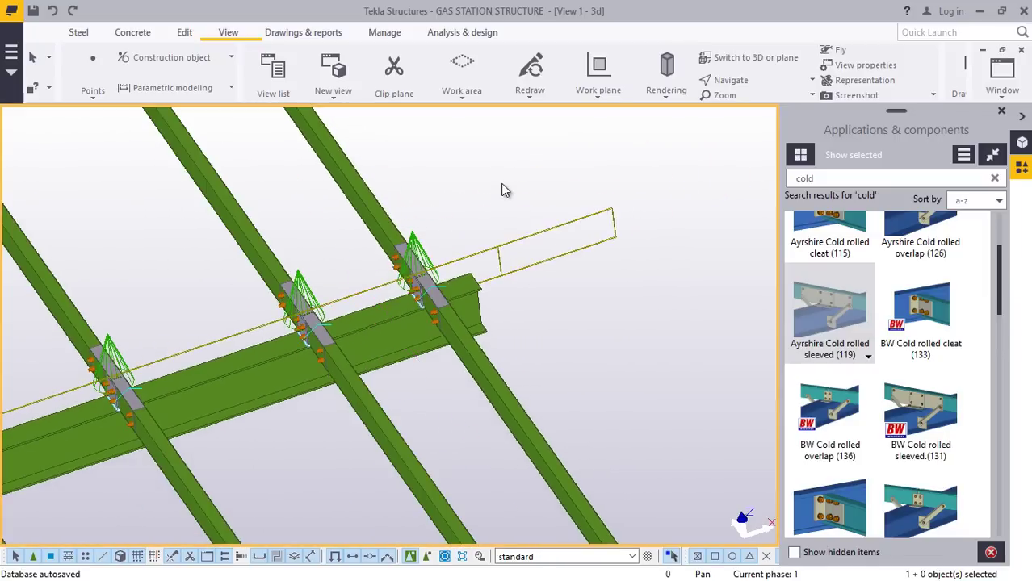
Redraw the 3D view to clear the temporary graphics around the beams.
{"action": "right_click", "coordinate": [496, 170]}
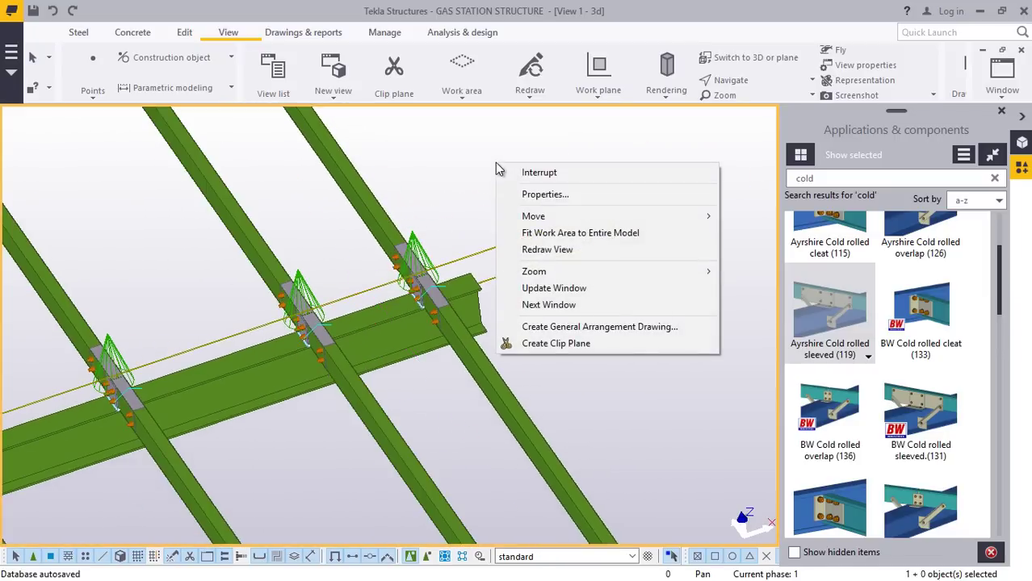
{"action": "left_click", "coordinate": [551, 249]}
{"action": "scroll", "coordinate": [459, 266], "scroll_direction": "down", "scroll_amount": 8}
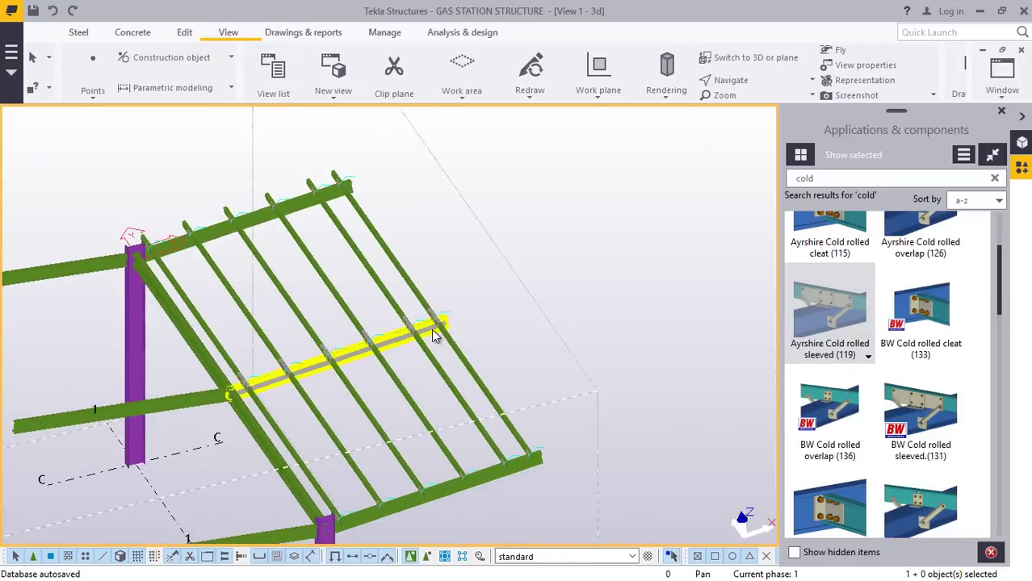
{"action": "scroll", "coordinate": [350, 445], "scroll_direction": "up", "scroll_amount": 2}
{"action": "scroll", "coordinate": [608, 83], "scroll_direction": "up", "scroll_amount": 1}
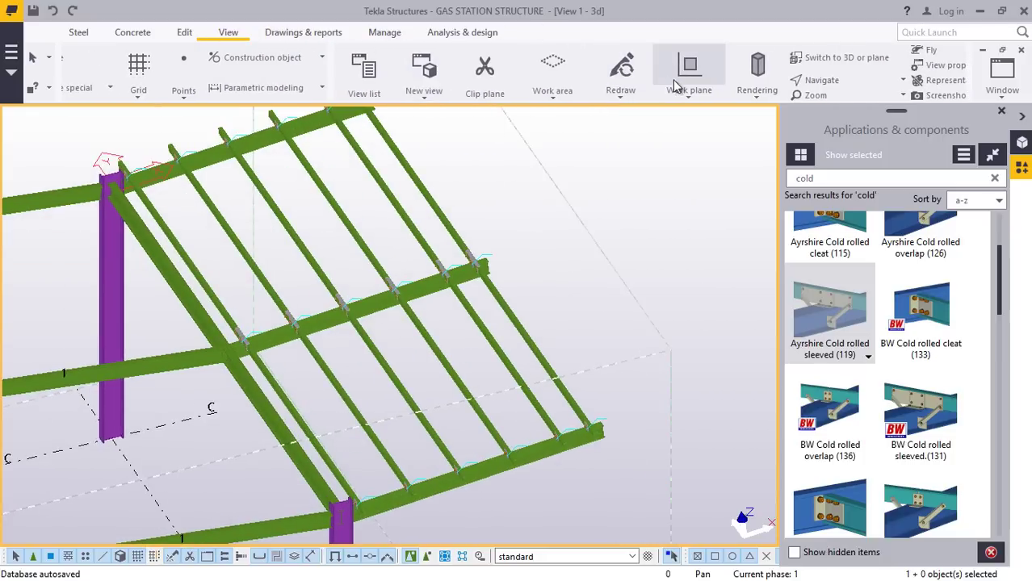
Rotate the 3D view with the mouse to examine the purlins and their connections from the free ends of the rafters.
{"action": "left_click", "coordinate": [230, 34]}
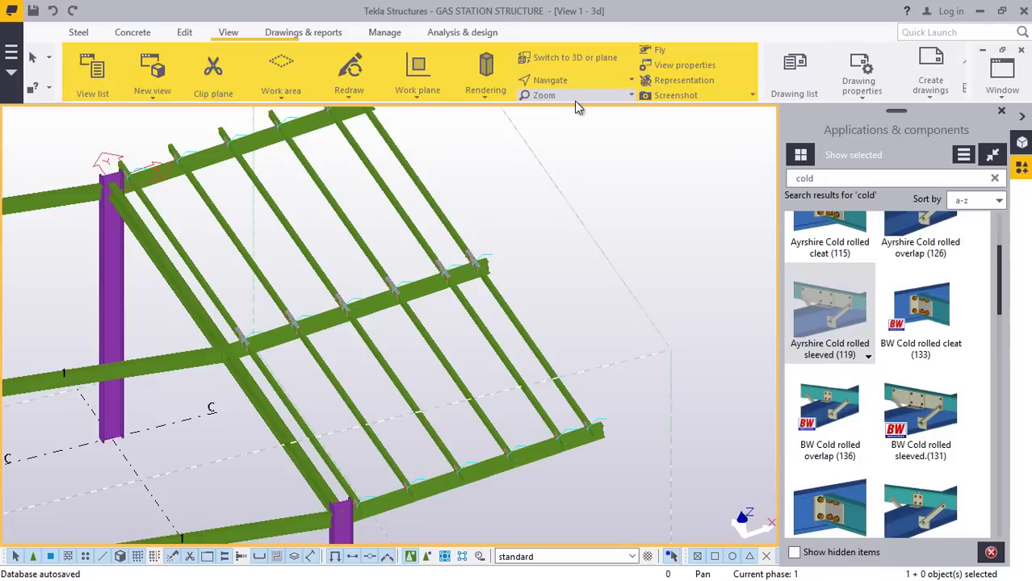
{"action": "left_click", "coordinate": [557, 80]}
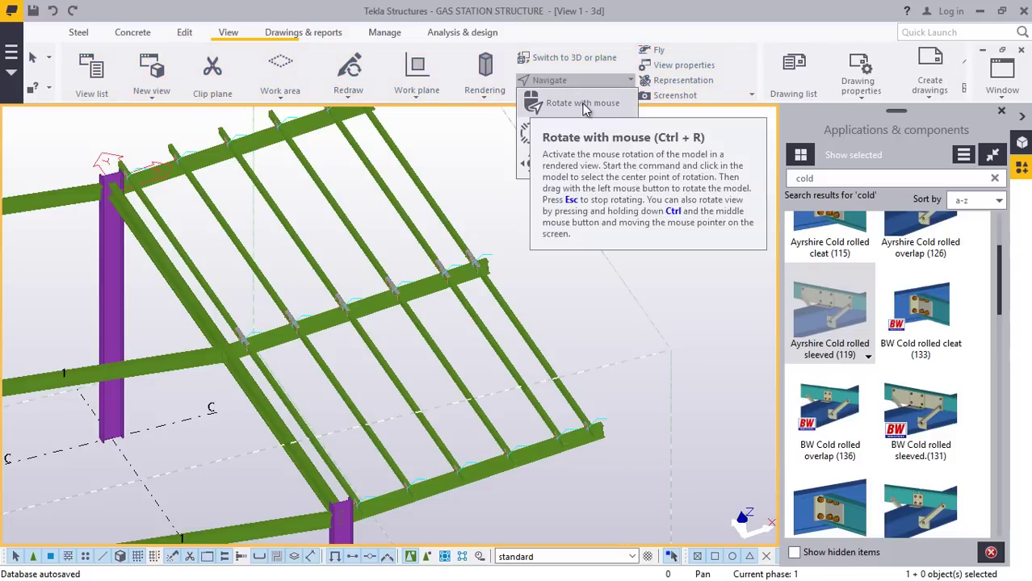
{"action": "left_click", "coordinate": [586, 105]}
{"action": "scroll", "coordinate": [475, 288], "scroll_direction": "up", "scroll_amount": 10}
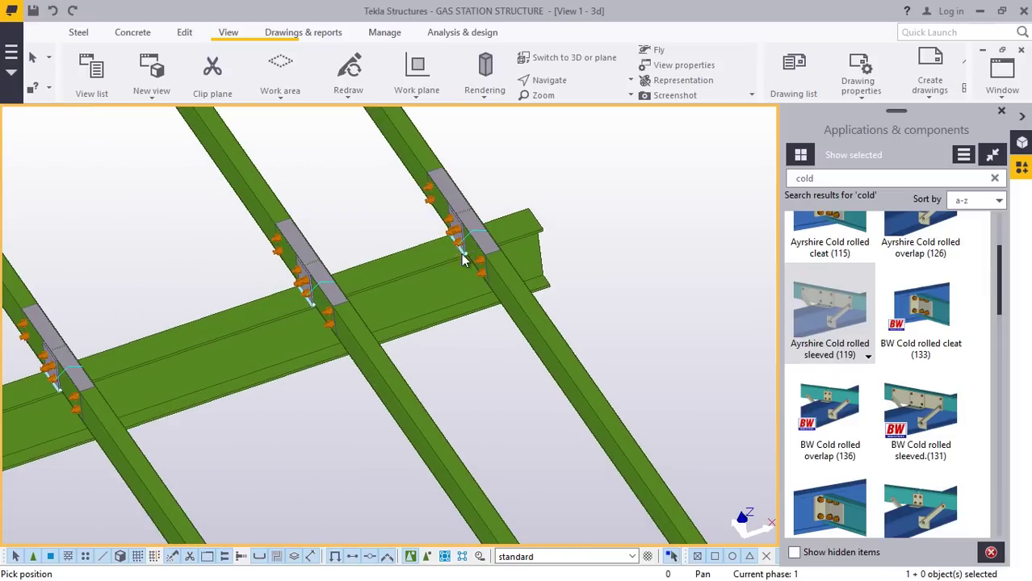
{"action": "left_click_drag", "start_coordinate": [460, 255], "coordinate": [316, 261]}
{"action": "scroll", "coordinate": [117, 150], "scroll_direction": "up", "scroll_amount": 8}
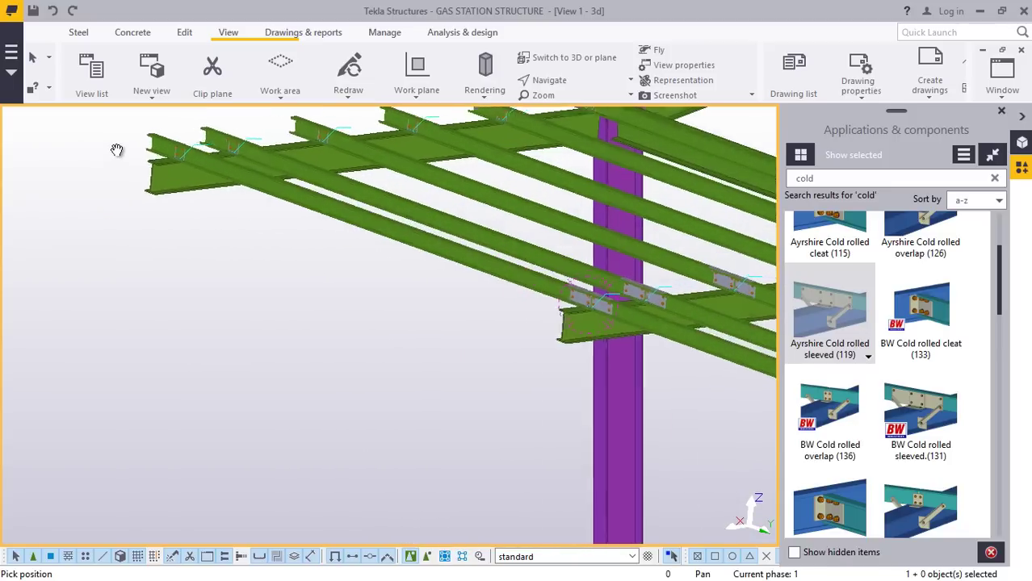
{"action": "scroll", "coordinate": [199, 202], "scroll_direction": "down", "scroll_amount": 1}
{"action": "scroll", "coordinate": [180, 220], "scroll_direction": "down", "scroll_amount": 8}
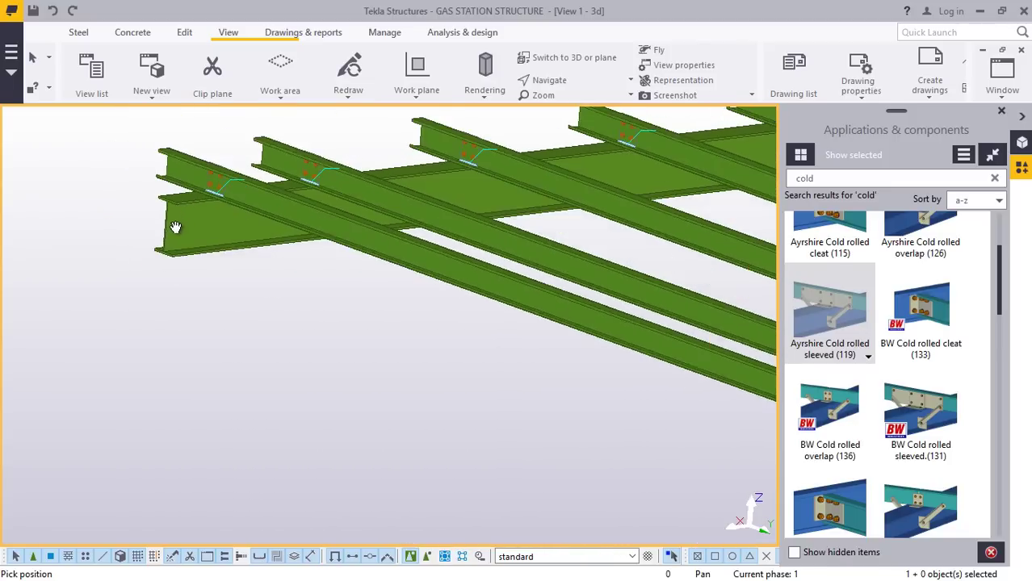
{"action": "scroll", "coordinate": [520, 210], "scroll_direction": "up", "scroll_amount": 2}
{"action": "left_click_drag", "start_coordinate": [520, 211], "coordinate": [338, 365]}
{"action": "scroll", "coordinate": [347, 334], "scroll_direction": "down", "scroll_amount": 6}
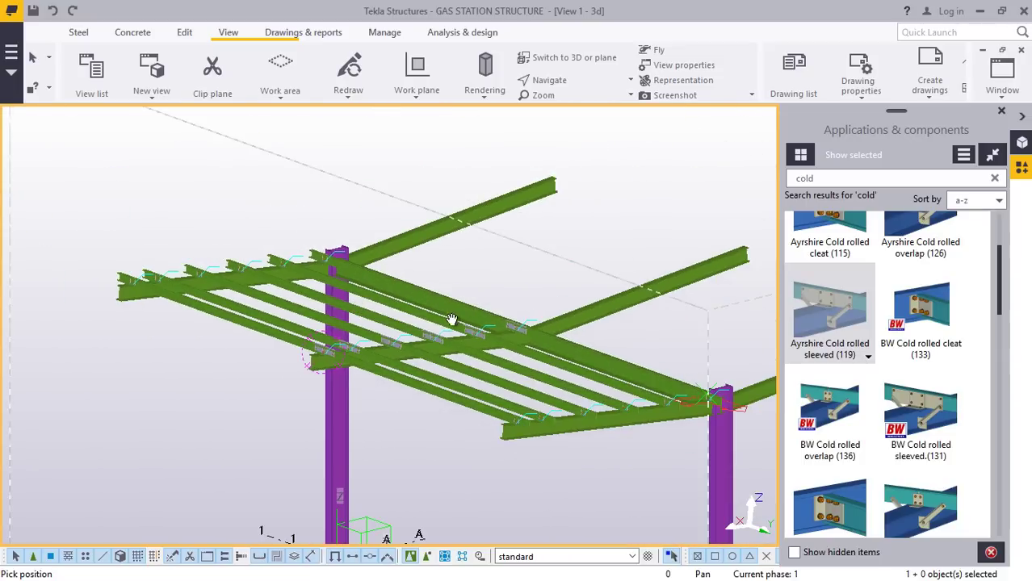
{"action": "scroll", "coordinate": [371, 321], "scroll_direction": "up", "scroll_amount": 3}
{"action": "right_click", "coordinate": [542, 210]}
{"action": "left_click", "coordinate": [571, 223]}
Select together the purlins of both spans, leaving out the ones nearest the main beam.
{"action": "scroll", "coordinate": [379, 304], "scroll_direction": "up", "scroll_amount": 3}
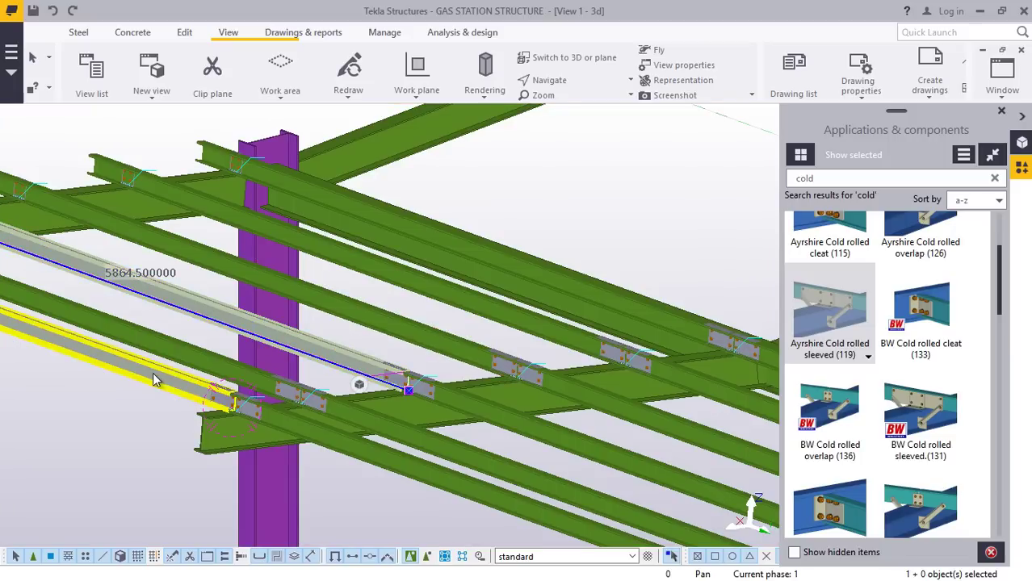
{"action": "left_click", "coordinate": [162, 355], "text": "ctrl"}
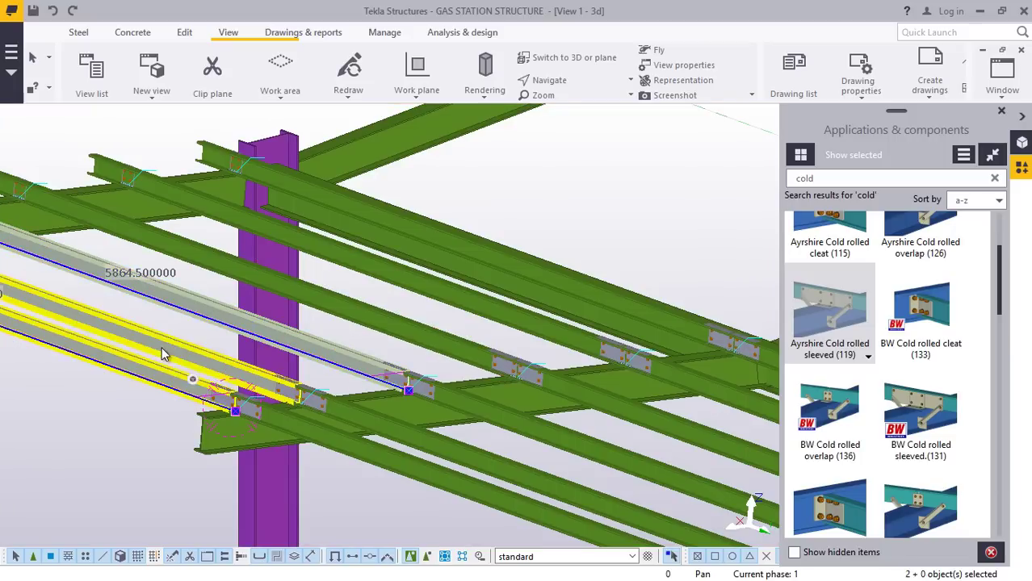
{"action": "left_click", "coordinate": [364, 271], "text": "ctrl"}
{"action": "left_click", "coordinate": [630, 411], "text": "ctrl"}
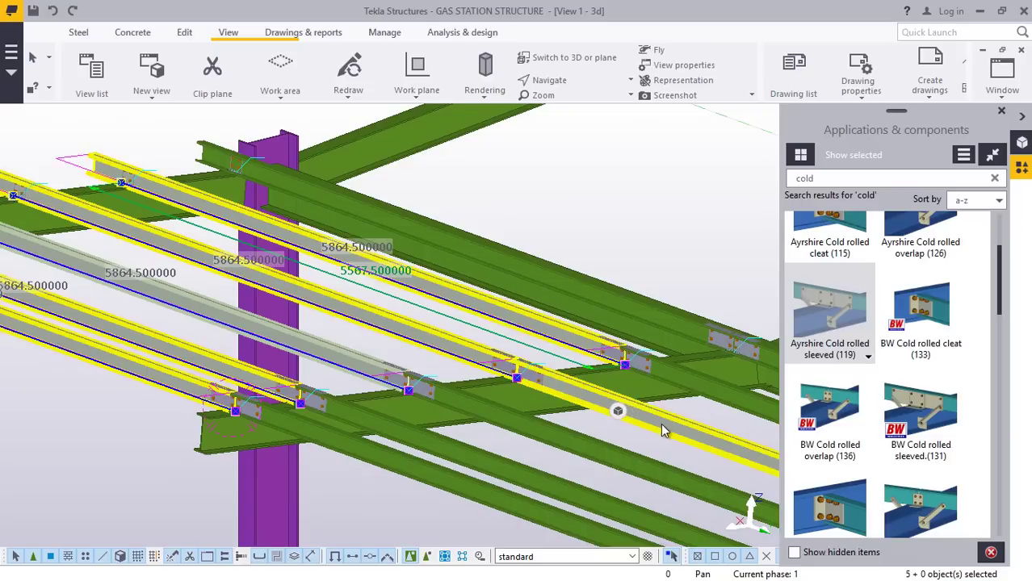
{"action": "left_click", "coordinate": [502, 460], "text": "ctrl"}
{"action": "left_click", "coordinate": [430, 486], "text": "ctrl"}
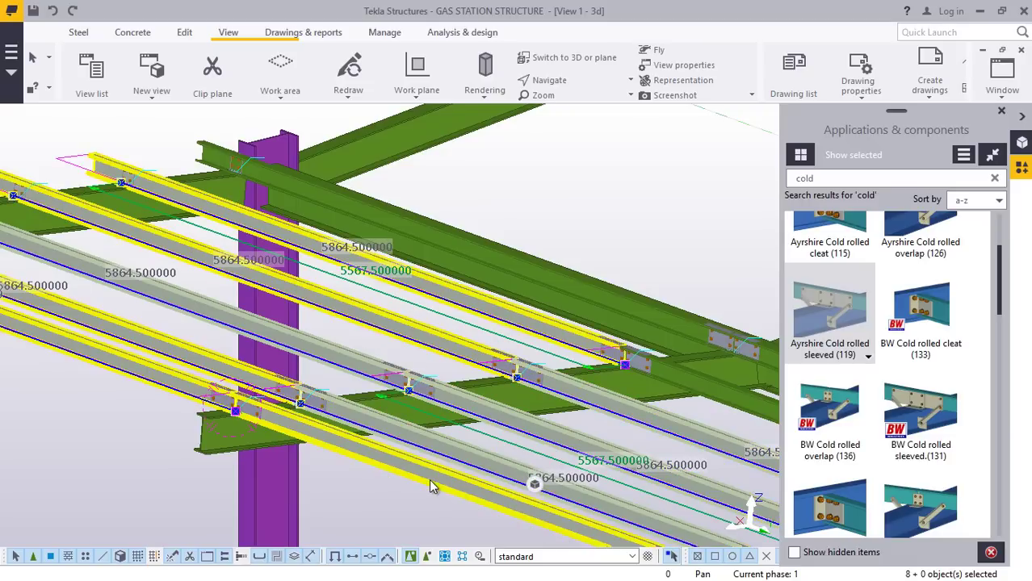
{"action": "scroll", "coordinate": [294, 393], "scroll_direction": "down", "scroll_amount": 2}
{"action": "left_click", "coordinate": [331, 416], "text": "ctrl"}
{"action": "scroll", "coordinate": [570, 485], "scroll_direction": "up", "scroll_amount": 4}
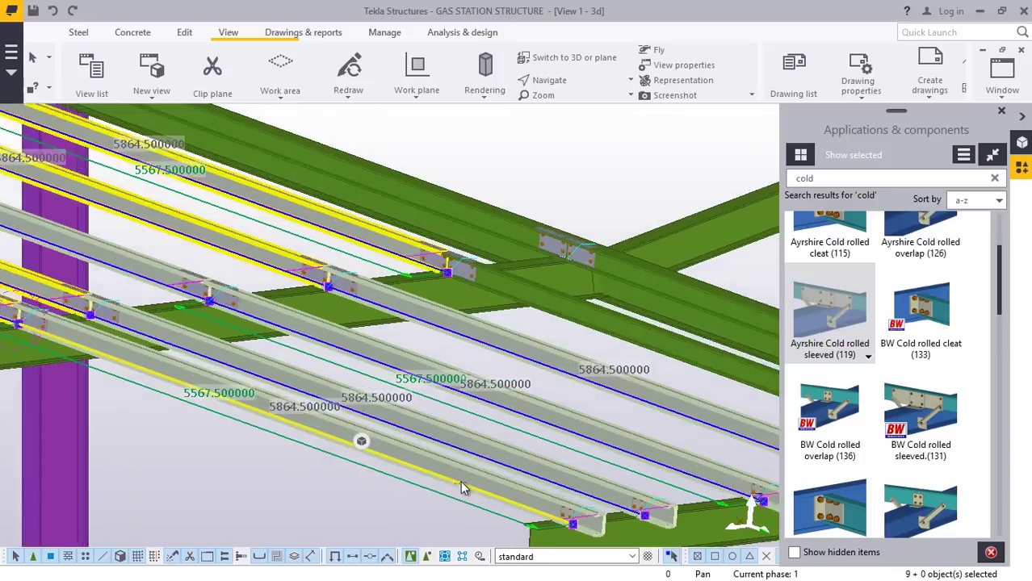
{"action": "scroll", "coordinate": [465, 480], "scroll_direction": "up", "scroll_amount": 3}
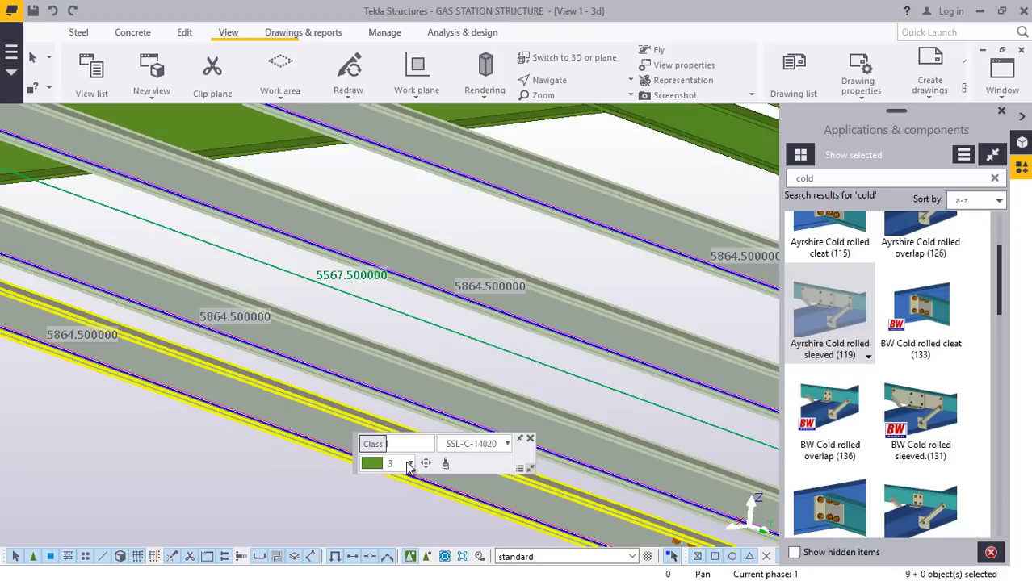
{"action": "left_click", "coordinate": [409, 465]}
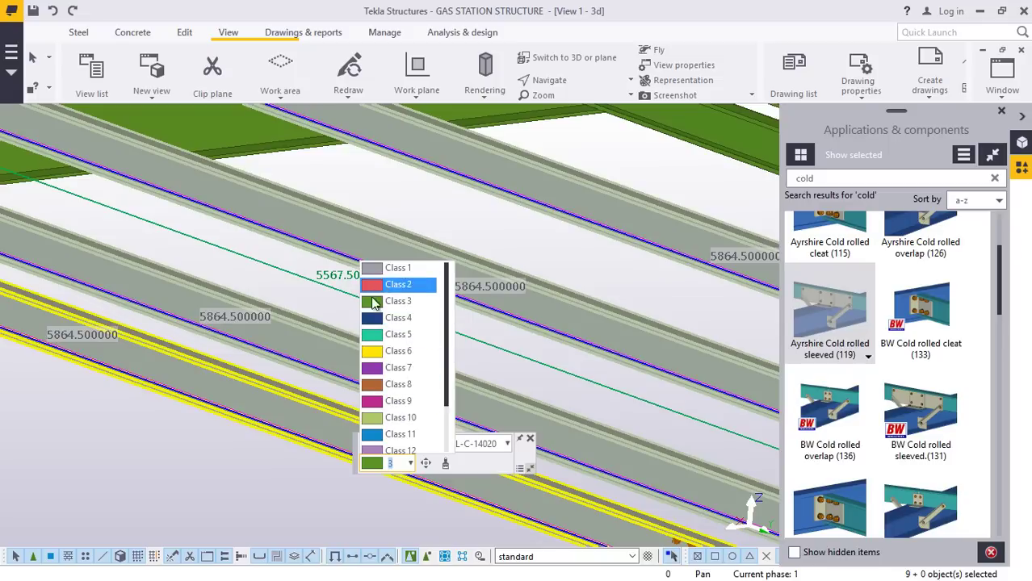
{"action": "left_click", "coordinate": [490, 363]}
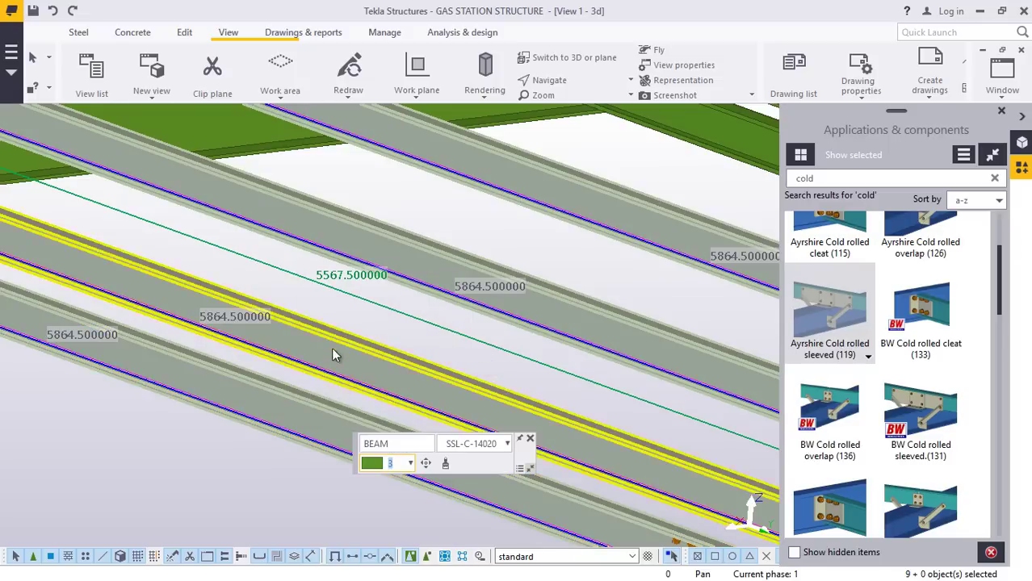
{"action": "scroll", "coordinate": [301, 358], "scroll_direction": "down", "scroll_amount": 5}
{"action": "scroll", "coordinate": [284, 360], "scroll_direction": "up", "scroll_amount": 8}
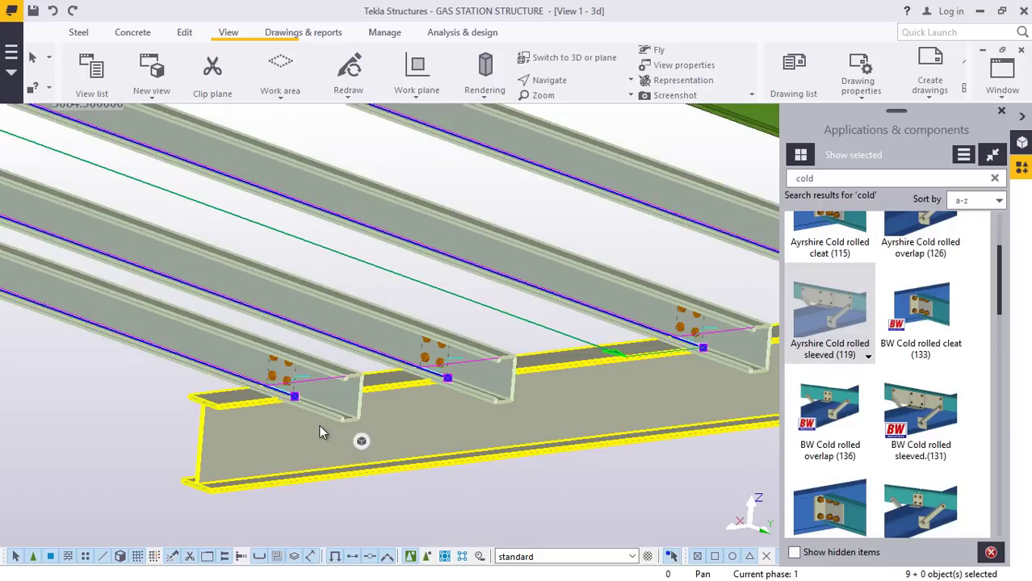
{"action": "left_click", "coordinate": [300, 437], "text": "ctrl"}
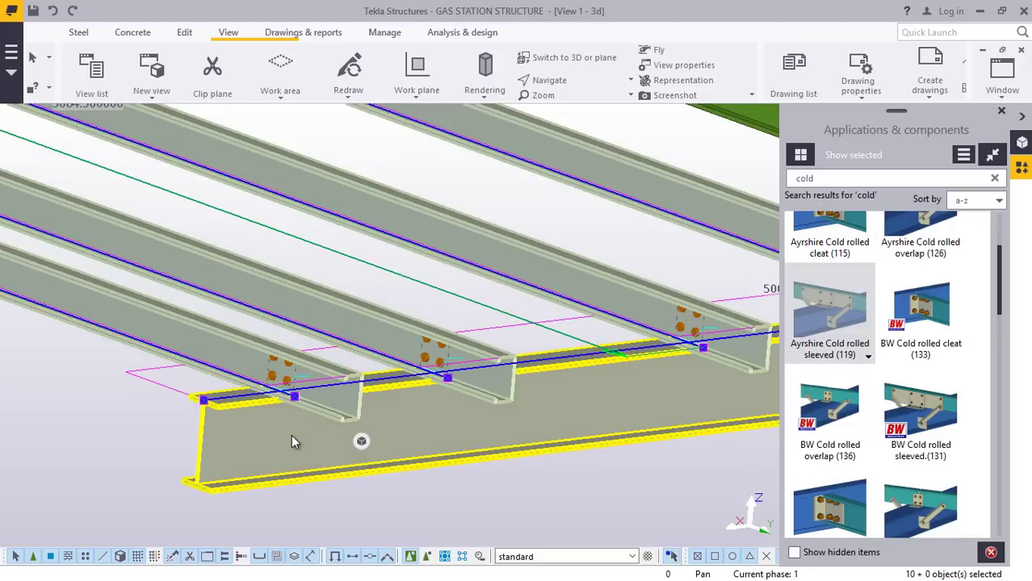
{"action": "scroll", "coordinate": [293, 435], "scroll_direction": "down", "scroll_amount": 2}
{"action": "left_click", "coordinate": [507, 428], "text": "ctrl"}
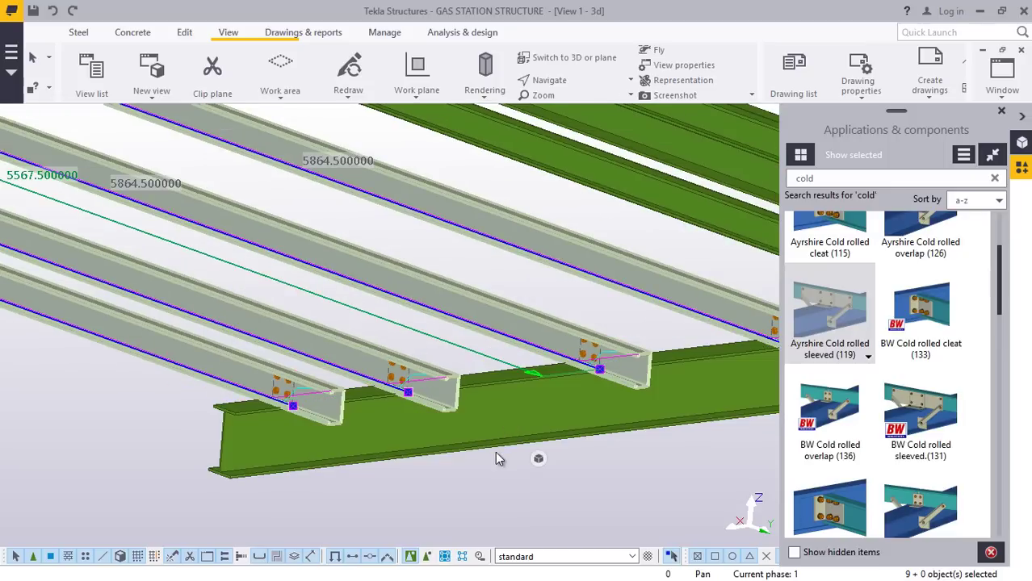
Add the remaining purlins nearest the main beam to the selection so both spans are fully included.
{"action": "scroll", "coordinate": [503, 442], "scroll_direction": "down", "scroll_amount": 7}
{"action": "scroll", "coordinate": [443, 273], "scroll_direction": "up", "scroll_amount": 3}
{"action": "scroll", "coordinate": [465, 298], "scroll_direction": "up", "scroll_amount": 1}
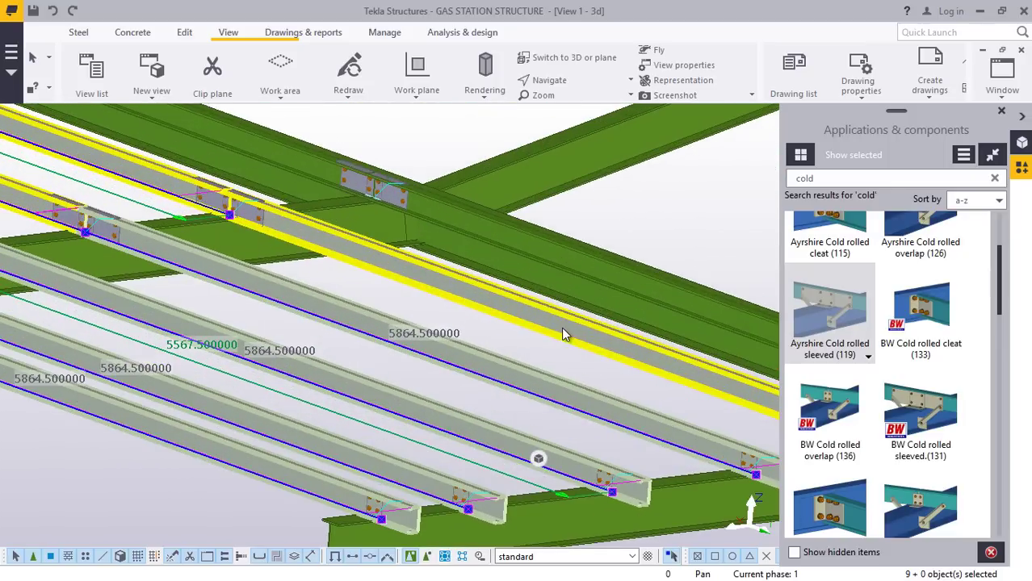
{"action": "left_click", "coordinate": [561, 327], "text": "ctrl"}
{"action": "scroll", "coordinate": [404, 204], "scroll_direction": "up", "scroll_amount": 3}
{"action": "left_click", "coordinate": [226, 144], "text": "ctrl"}
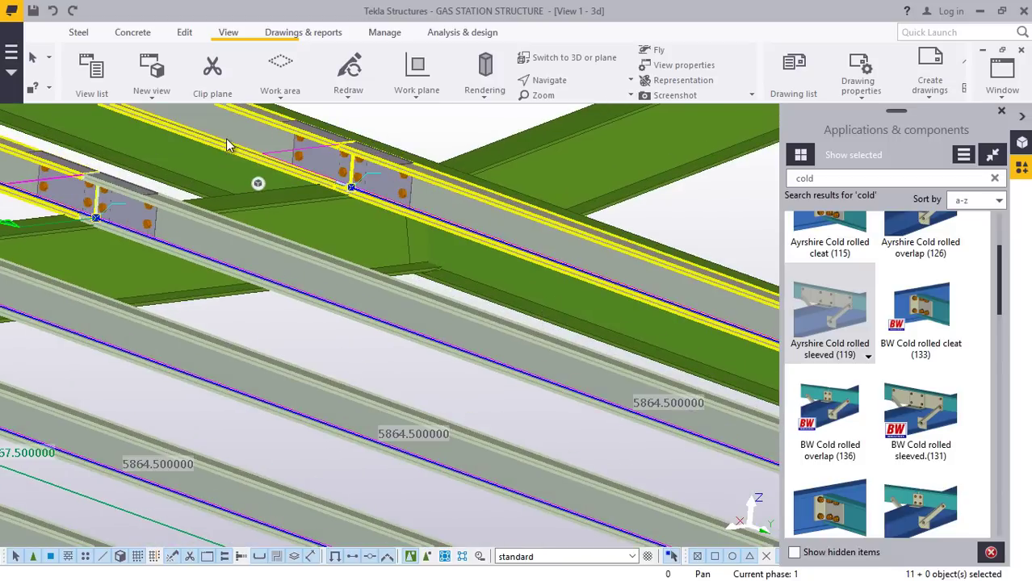
{"action": "scroll", "coordinate": [415, 381], "scroll_direction": "down", "scroll_amount": 4}
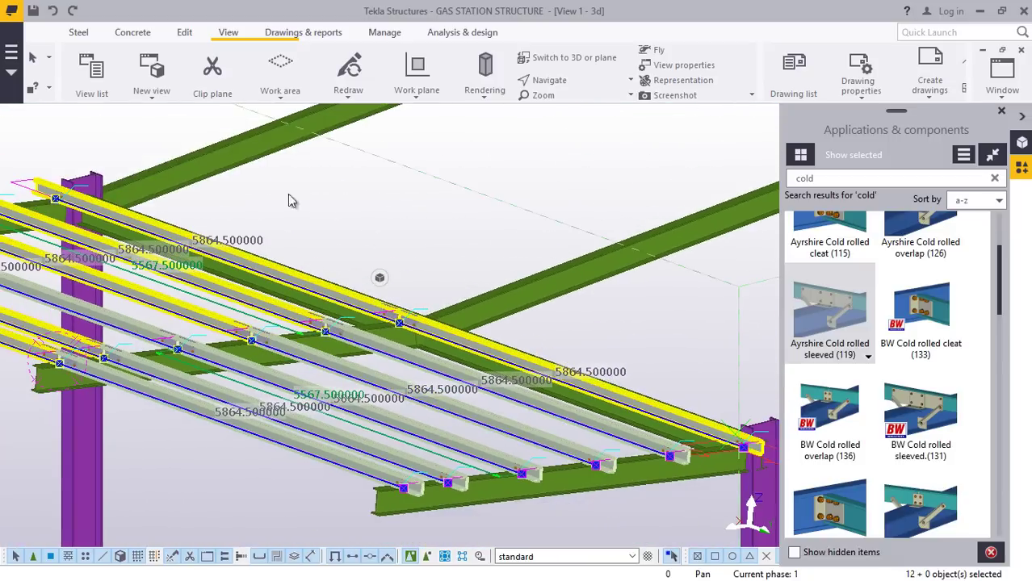
Examine the selected purlins along the frame, from the middle rafter to their ends at the corner column.
{"action": "scroll", "coordinate": [63, 168], "scroll_direction": "up", "scroll_amount": 1}
{"action": "scroll", "coordinate": [53, 195], "scroll_direction": "up", "scroll_amount": 3}
{"action": "scroll", "coordinate": [121, 189], "scroll_direction": "down", "scroll_amount": 5}
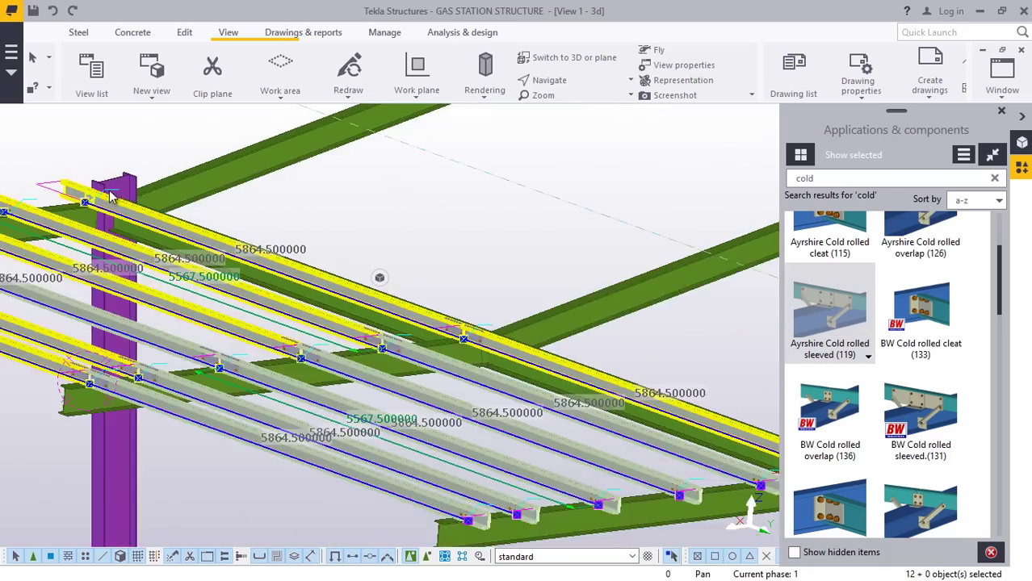
{"action": "scroll", "coordinate": [120, 185], "scroll_direction": "down", "scroll_amount": 1}
{"action": "scroll", "coordinate": [586, 373], "scroll_direction": "up", "scroll_amount": 7}
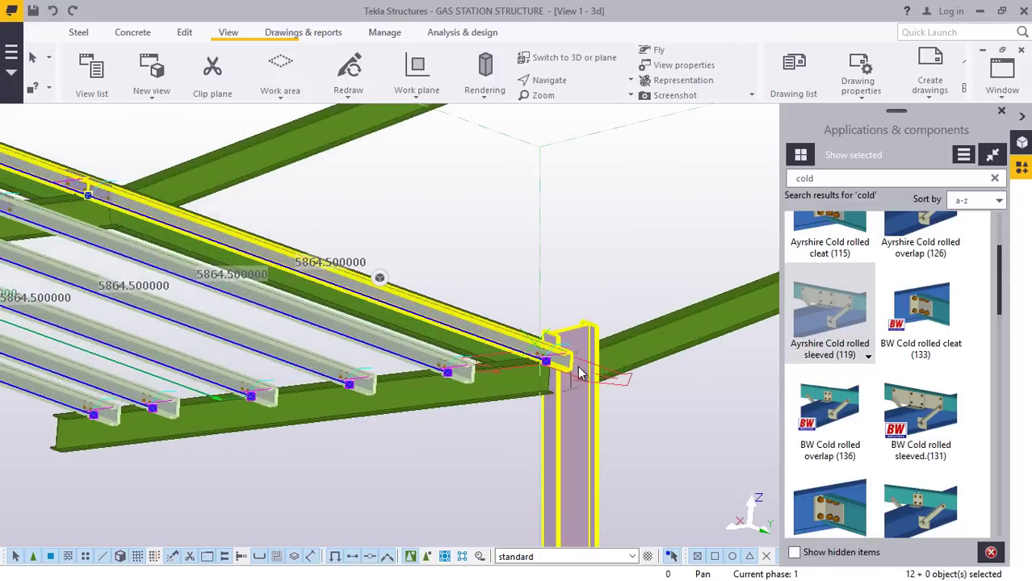
{"action": "scroll", "coordinate": [578, 370], "scroll_direction": "down", "scroll_amount": 3}
{"action": "scroll", "coordinate": [502, 373], "scroll_direction": "up", "scroll_amount": 3}
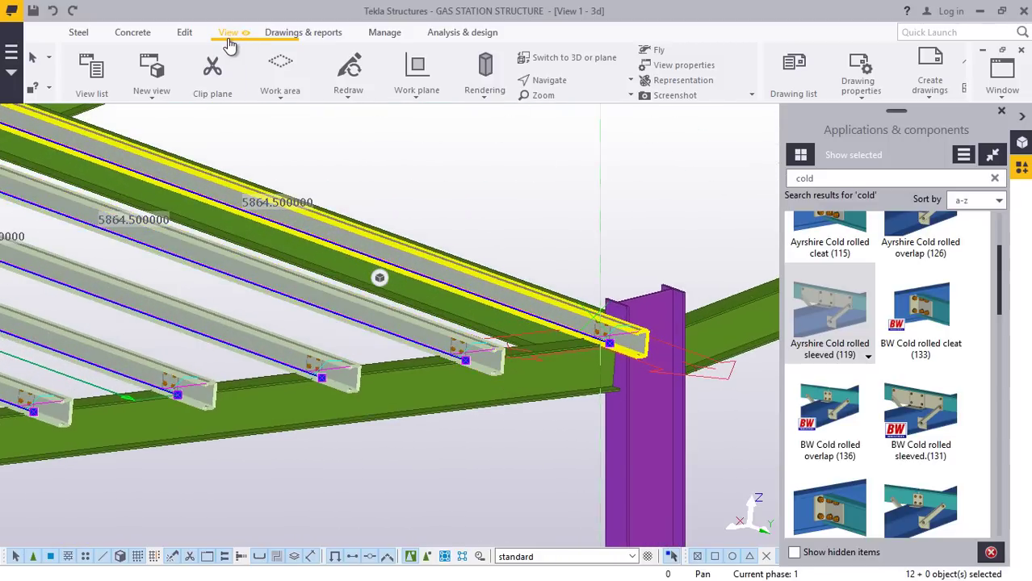
Set the work plane to the free end face of the rafter at grid A with the Work plane tool.
{"action": "left_click", "coordinate": [416, 98]}
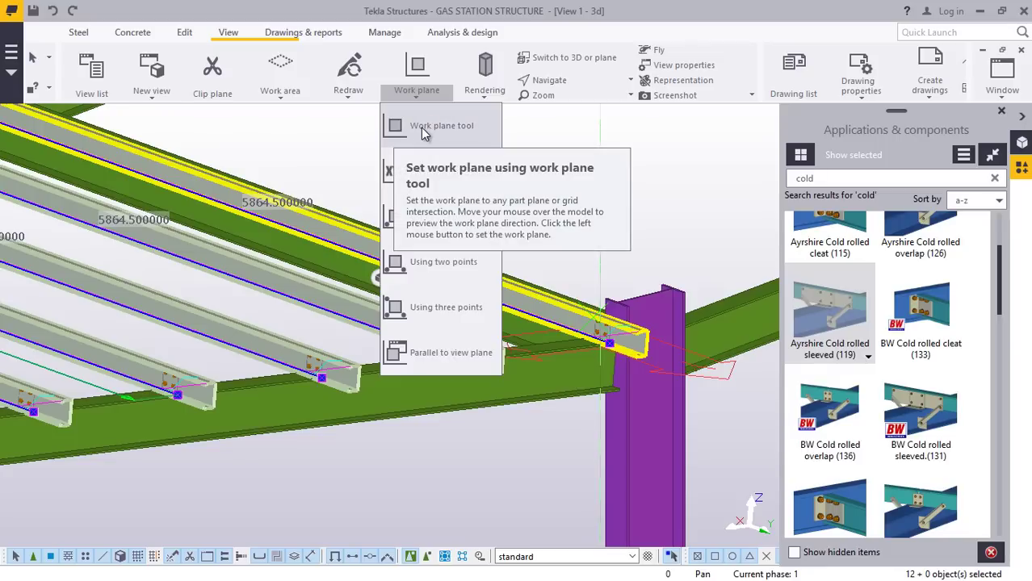
{"action": "left_click", "coordinate": [422, 128]}
{"action": "scroll", "coordinate": [504, 222], "scroll_direction": "down", "scroll_amount": 5}
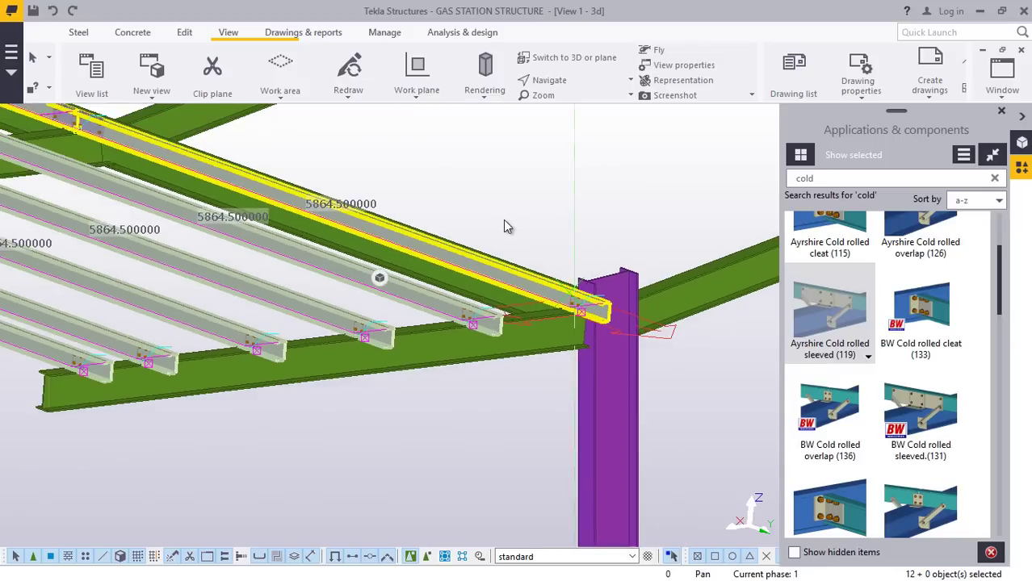
{"action": "scroll", "coordinate": [184, 355], "scroll_direction": "up", "scroll_amount": 1}
{"action": "scroll", "coordinate": [181, 319], "scroll_direction": "up", "scroll_amount": 6}
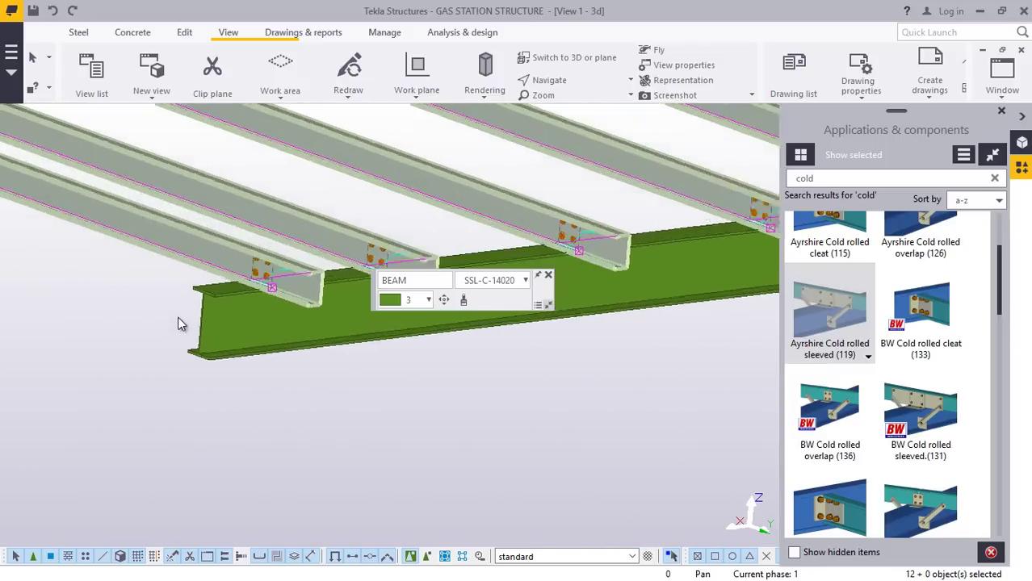
{"action": "scroll", "coordinate": [275, 331], "scroll_direction": "down", "scroll_amount": 6}
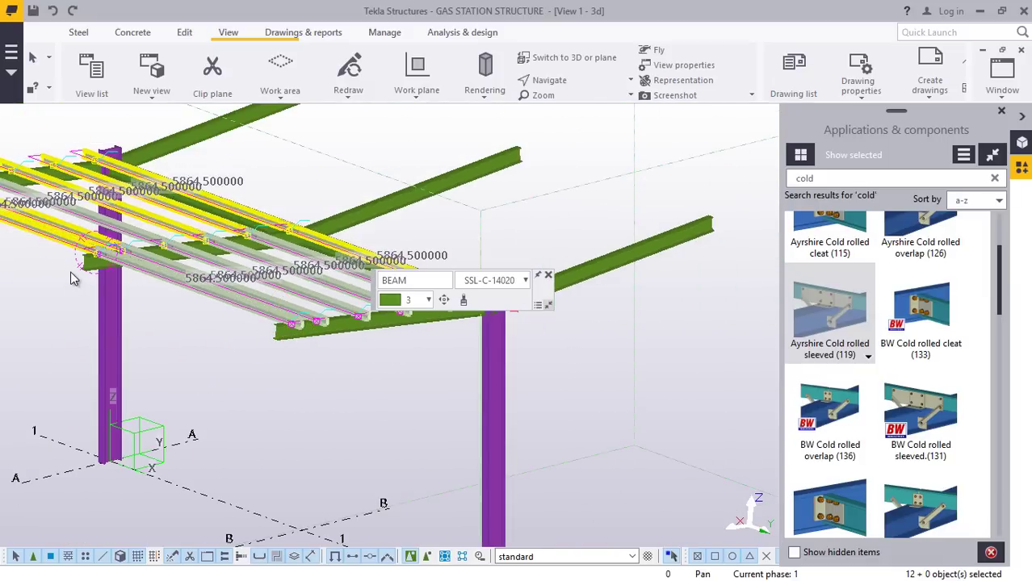
{"action": "scroll", "coordinate": [77, 262], "scroll_direction": "up", "scroll_amount": 8}
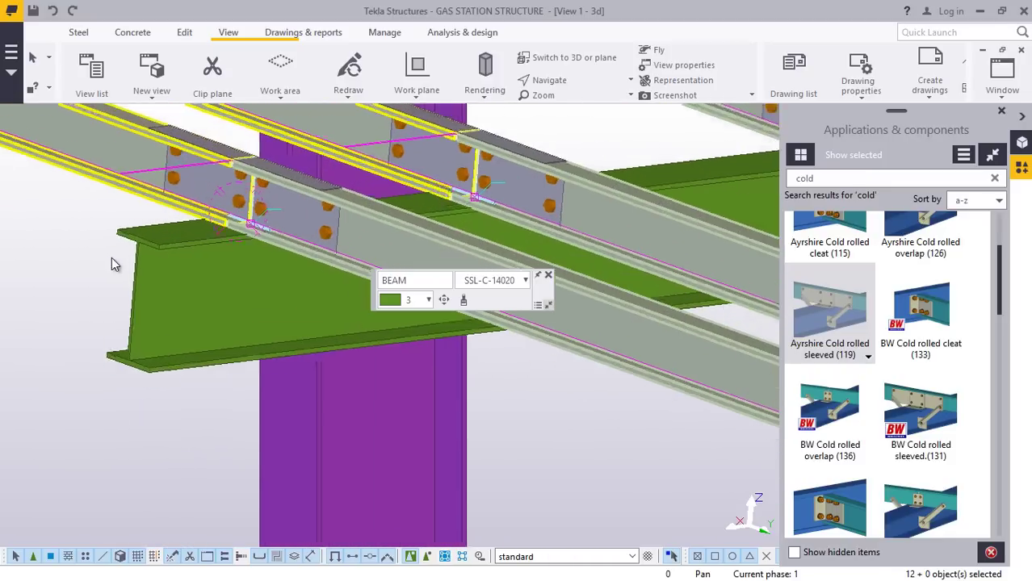
{"action": "scroll", "coordinate": [111, 263], "scroll_direction": "up", "scroll_amount": 1}
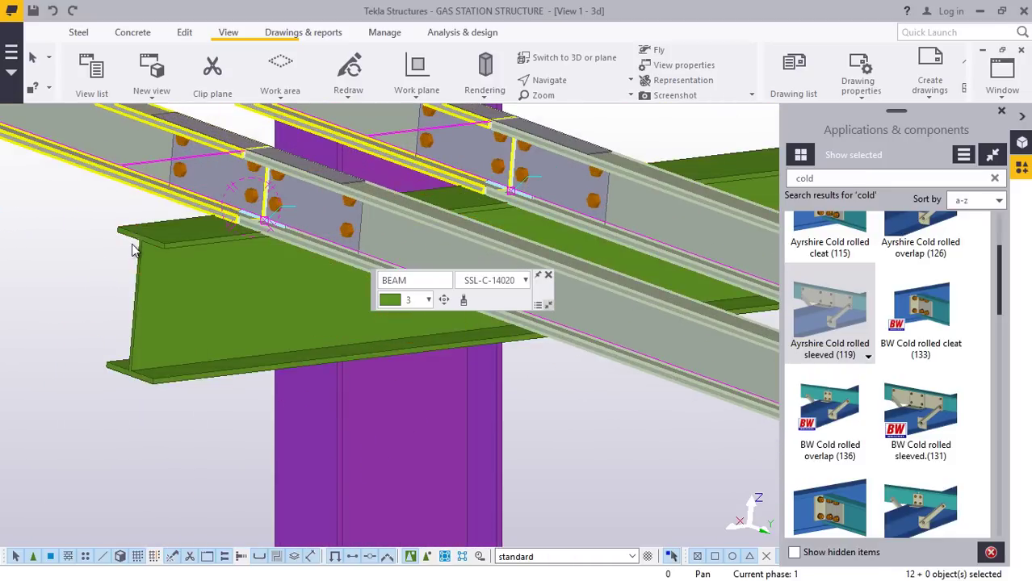
{"action": "left_click", "coordinate": [119, 237], "text": "shift"}
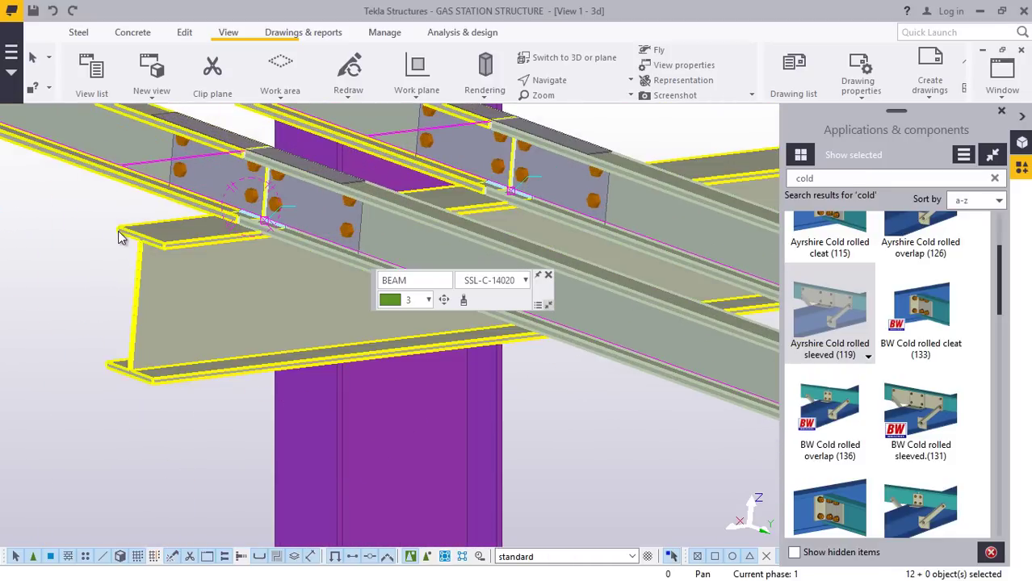
{"action": "scroll", "coordinate": [118, 232], "scroll_direction": "up", "scroll_amount": 3}
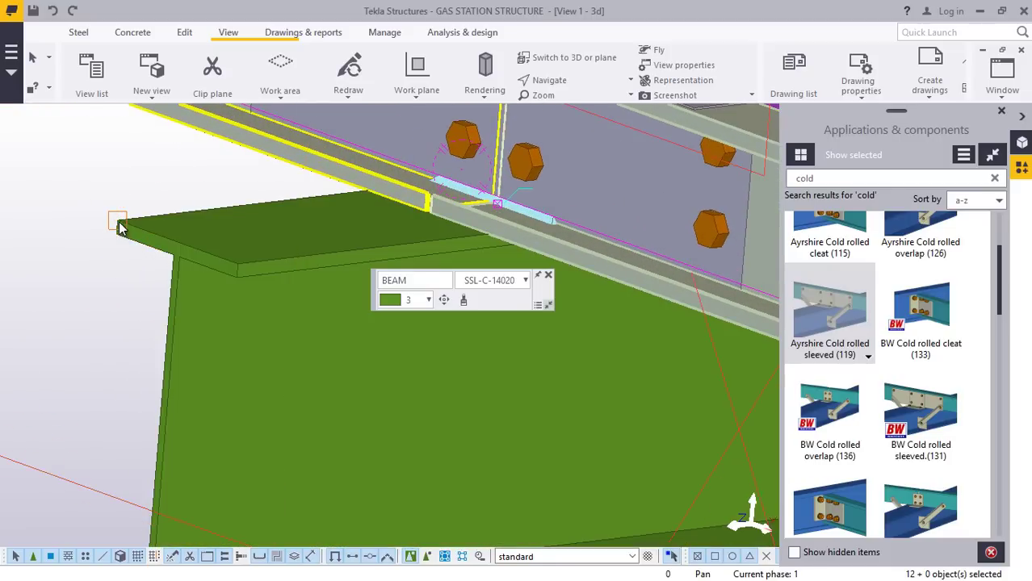
{"action": "scroll", "coordinate": [118, 227], "scroll_direction": "down", "scroll_amount": 6}
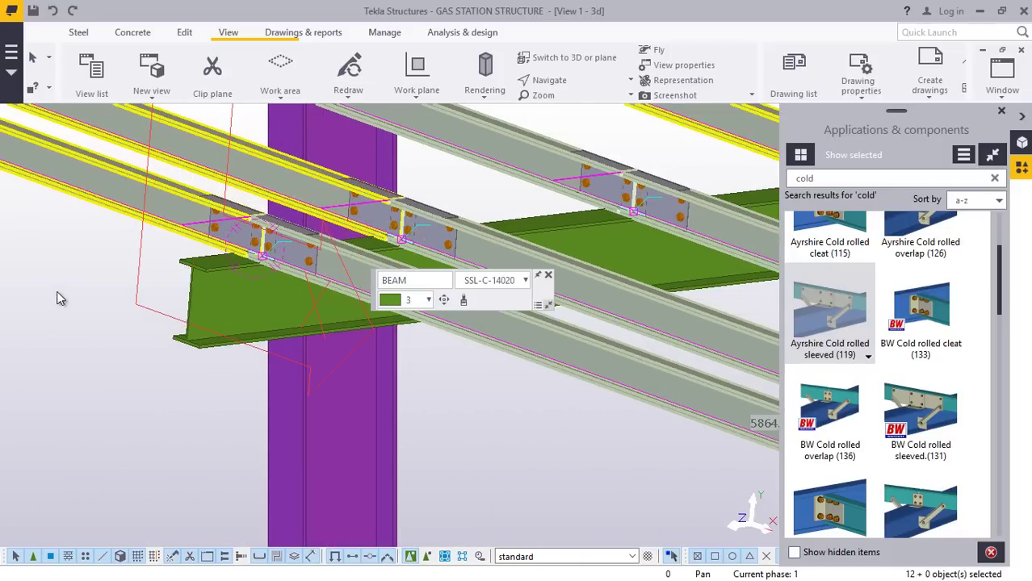
{"action": "right_click", "coordinate": [57, 293]}
{"action": "left_click", "coordinate": [100, 300]}
{"action": "scroll", "coordinate": [189, 275], "scroll_direction": "up", "scroll_amount": 2}
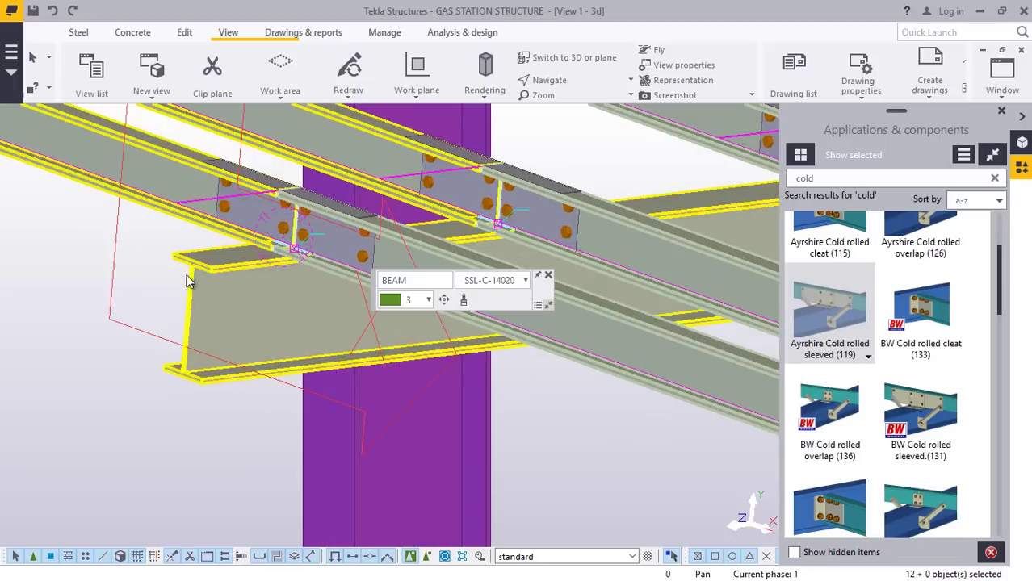
Start a mirror copy of the selected purlins with the mirror line down the centre of the rafter's end face, at X0 67.5 and angle -90.
{"action": "right_click", "coordinate": [582, 138]}
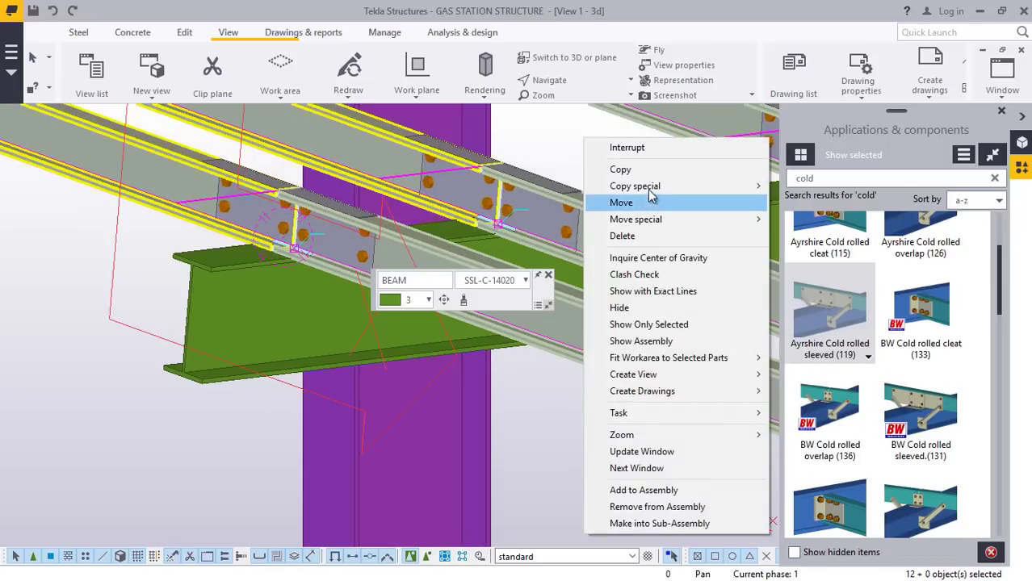
{"action": "mouse_move", "coordinate": [656, 186]}
{"action": "left_click", "coordinate": [805, 219]}
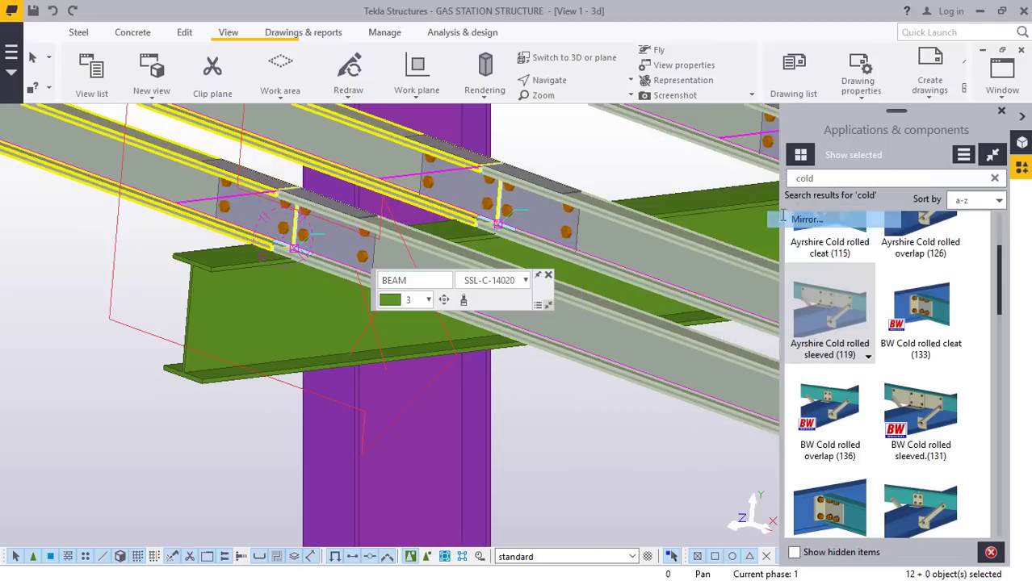
{"action": "scroll", "coordinate": [233, 326], "scroll_direction": "down", "scroll_amount": 4}
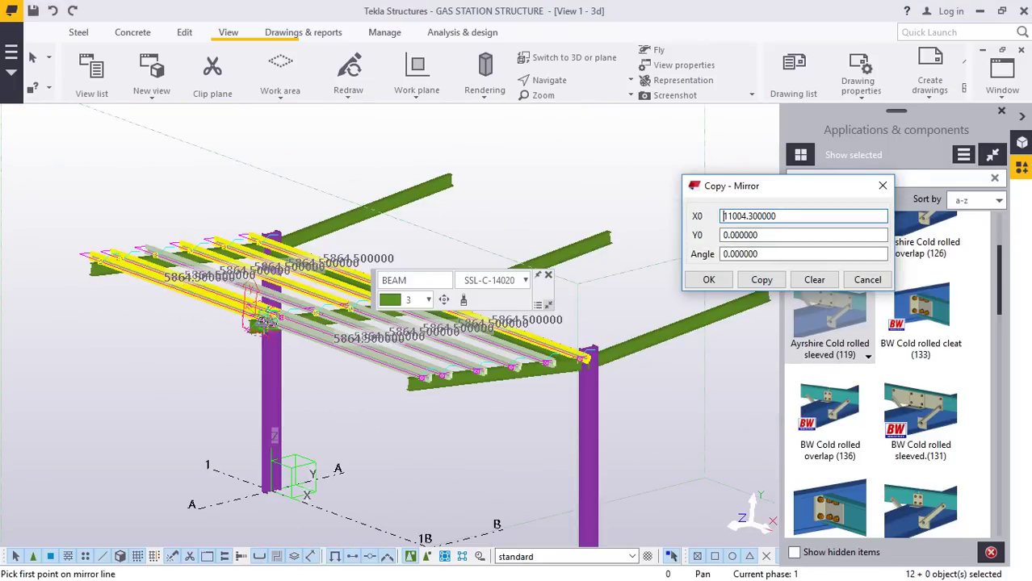
{"action": "scroll", "coordinate": [205, 311], "scroll_direction": "up", "scroll_amount": 4}
{"action": "scroll", "coordinate": [205, 311], "scroll_direction": "up", "scroll_amount": 6}
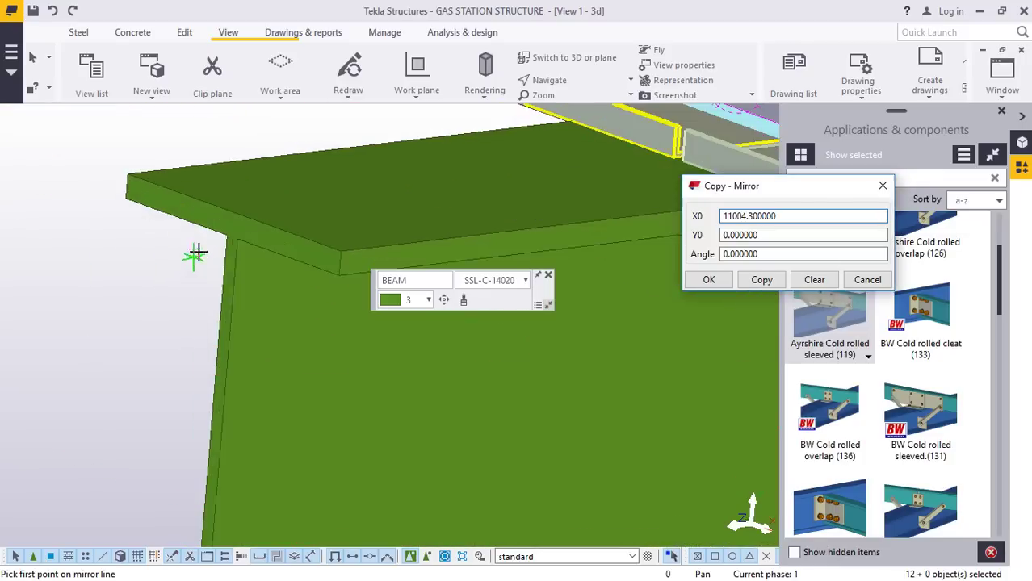
{"action": "left_click", "coordinate": [244, 200]}
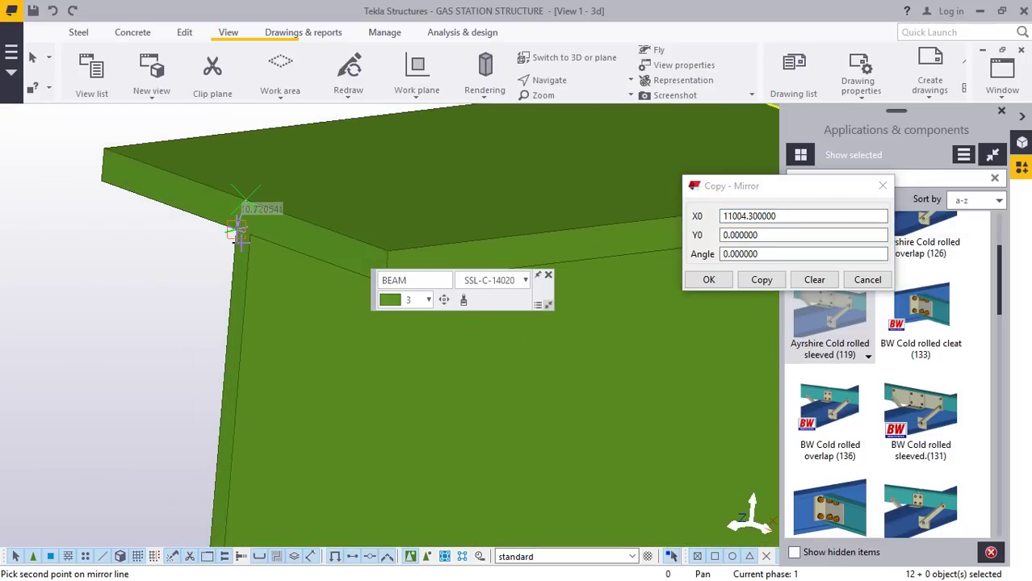
{"action": "scroll", "coordinate": [238, 242], "scroll_direction": "down", "scroll_amount": 5}
{"action": "scroll", "coordinate": [222, 452], "scroll_direction": "up", "scroll_amount": 4}
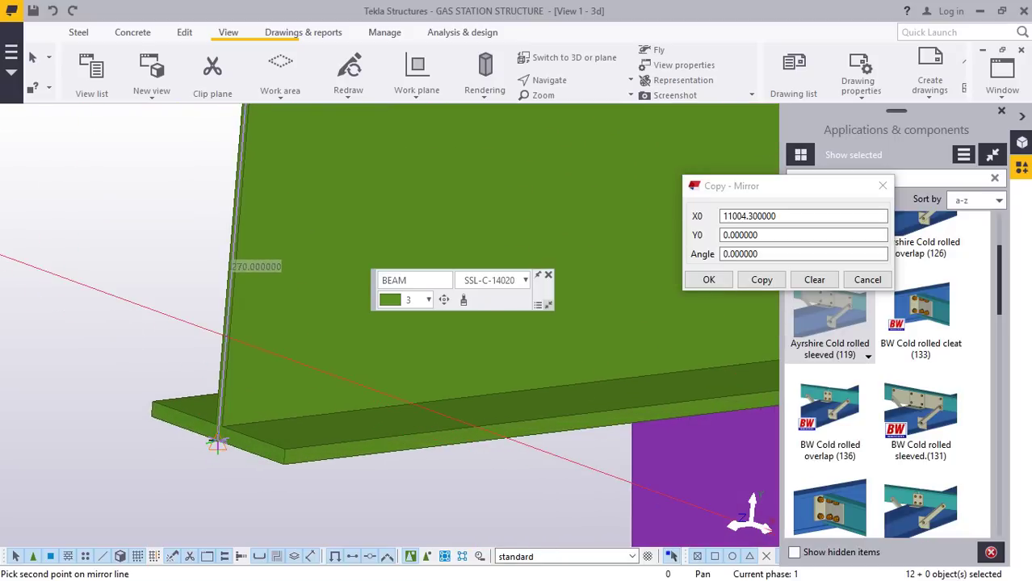
{"action": "scroll", "coordinate": [216, 444], "scroll_direction": "up", "scroll_amount": 2}
{"action": "scroll", "coordinate": [214, 455], "scroll_direction": "up", "scroll_amount": 2}
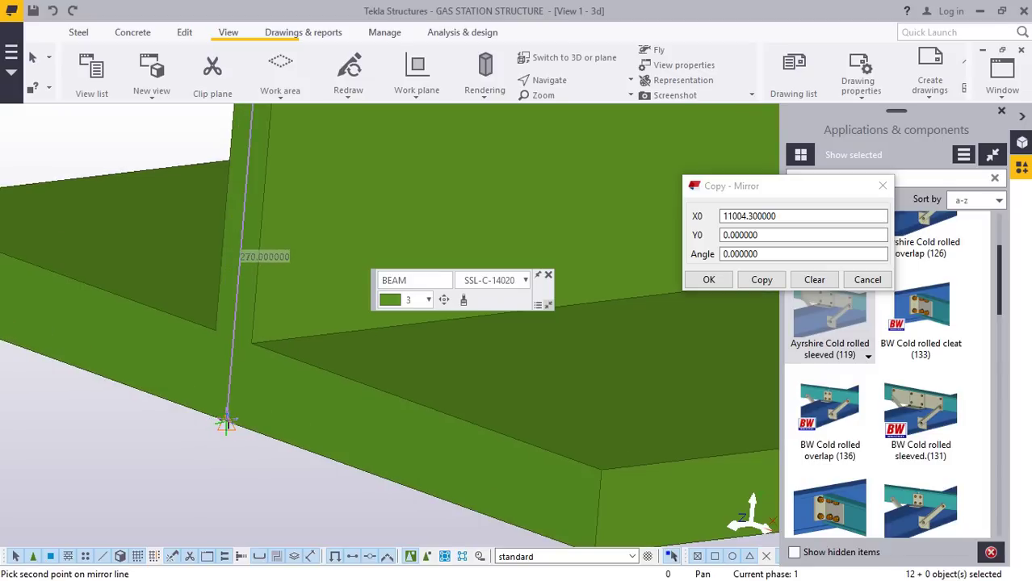
{"action": "scroll", "coordinate": [229, 355], "scroll_direction": "down", "scroll_amount": 5}
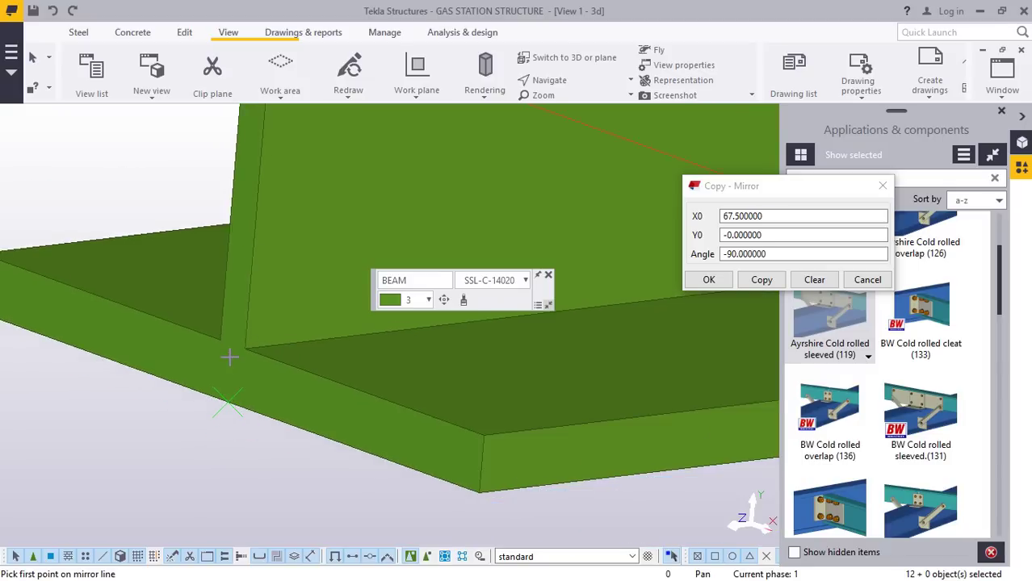
Mirror-copy the selected purlins about the defined line, deleting the duplicates, and end the command.
{"action": "scroll", "coordinate": [227, 350], "scroll_direction": "down", "scroll_amount": 6}
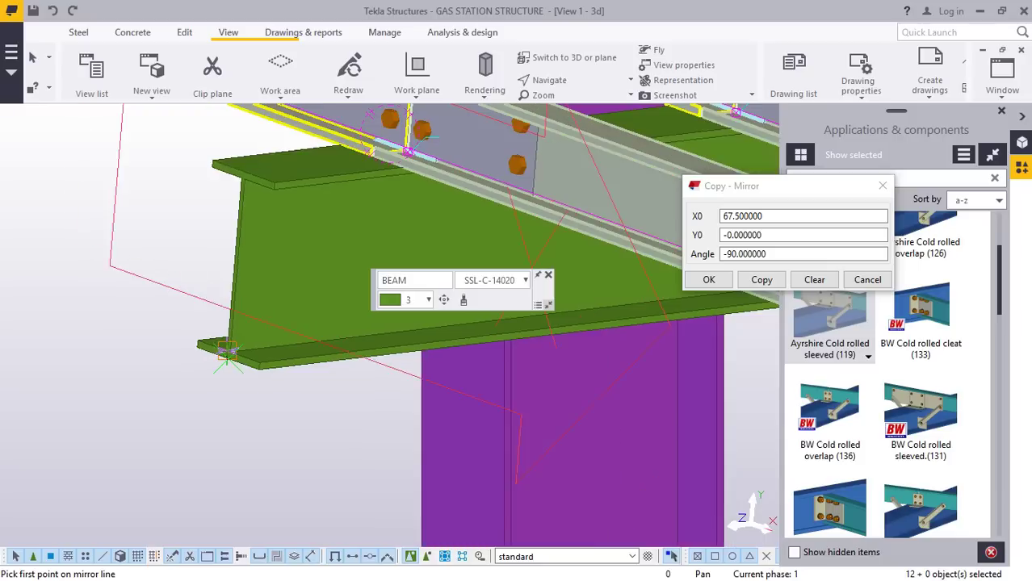
{"action": "scroll", "coordinate": [226, 350], "scroll_direction": "down", "scroll_amount": 6}
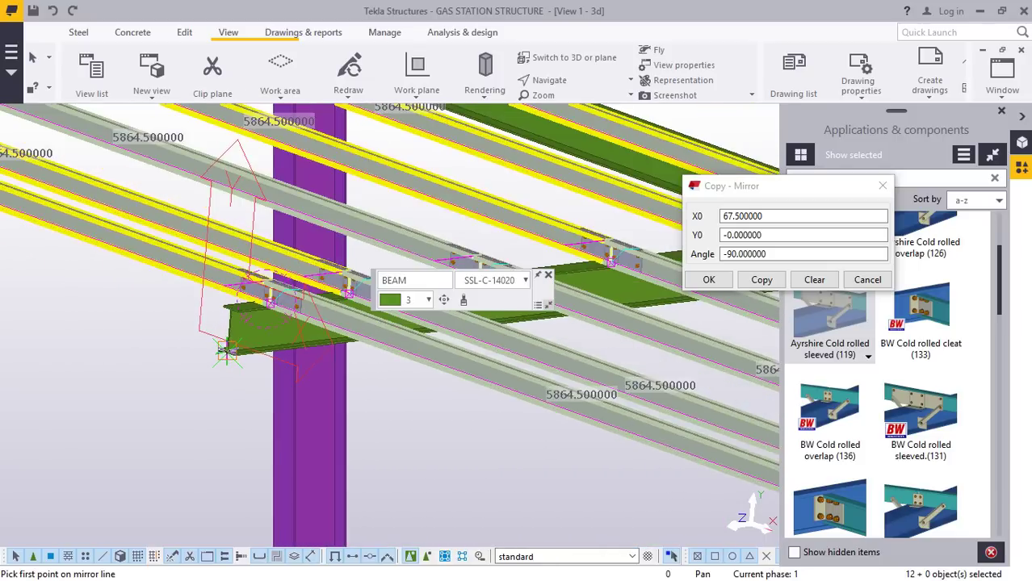
{"action": "scroll", "coordinate": [227, 350], "scroll_direction": "down", "scroll_amount": 4}
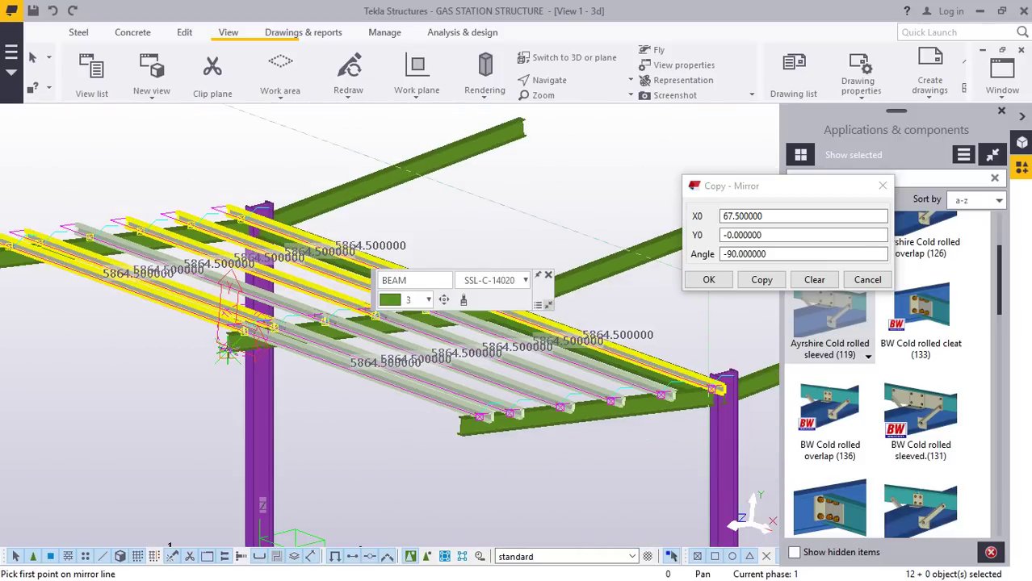
{"action": "scroll", "coordinate": [517, 414], "scroll_direction": "up", "scroll_amount": 5}
{"action": "scroll", "coordinate": [662, 343], "scroll_direction": "up", "scroll_amount": 3}
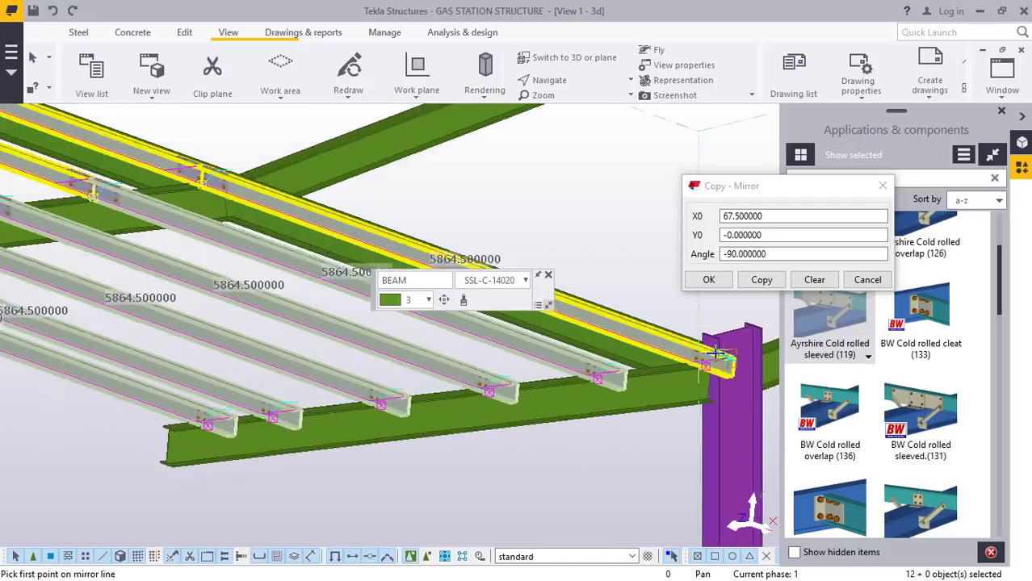
{"action": "left_click", "coordinate": [762, 279]}
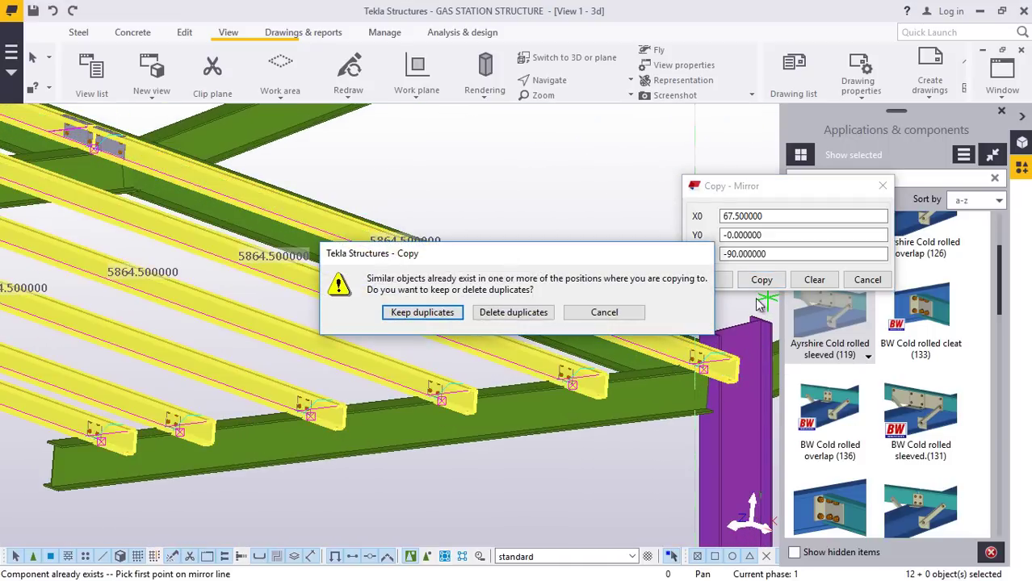
{"action": "left_click", "coordinate": [530, 311]}
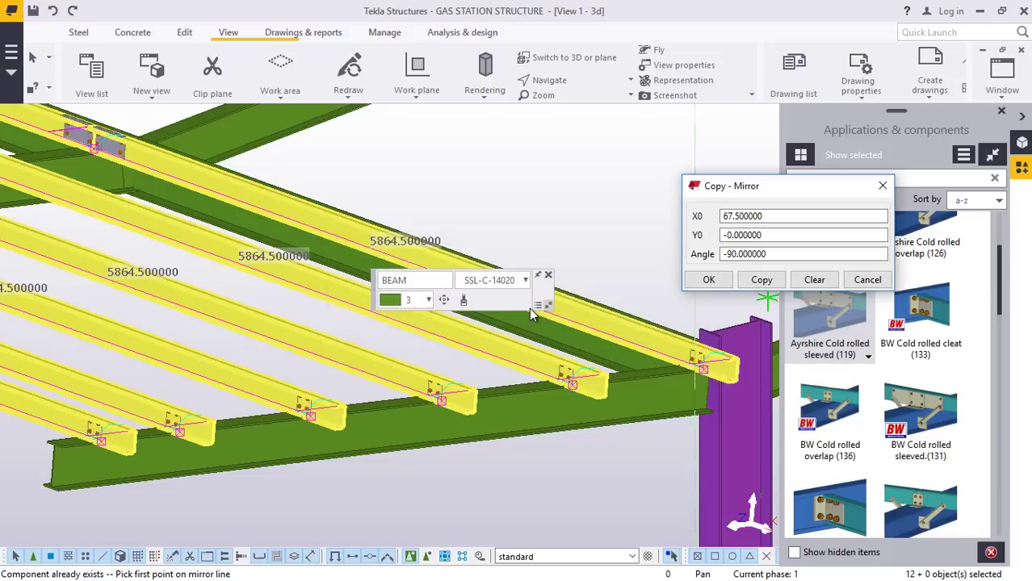
{"action": "right_click", "coordinate": [493, 160]}
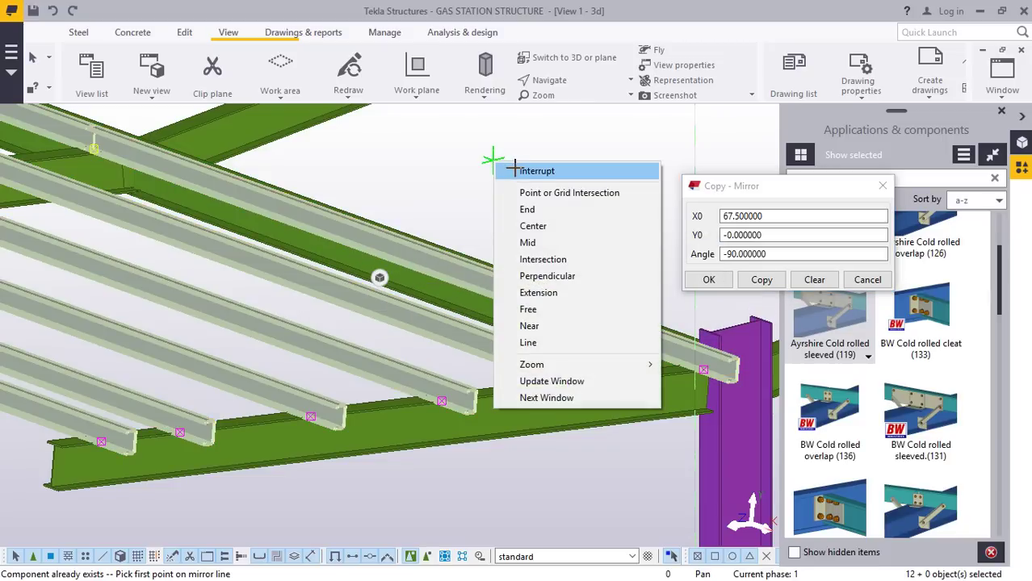
{"action": "left_click", "coordinate": [514, 168]}
{"action": "scroll", "coordinate": [508, 187], "scroll_direction": "down", "scroll_amount": 4}
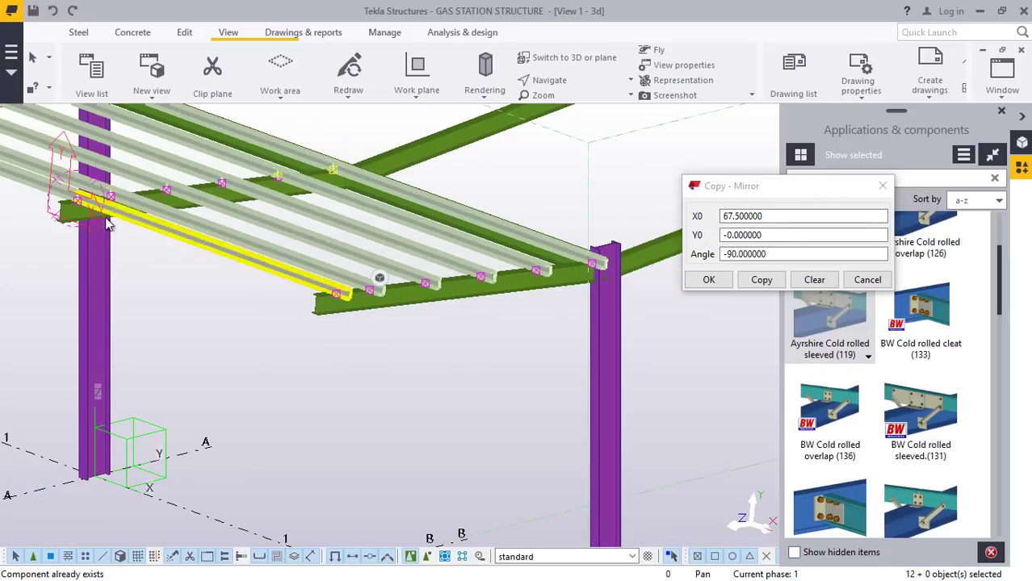
Clear the mirror line values and close the mirror copy settings.
{"action": "scroll", "coordinate": [44, 214], "scroll_direction": "up", "scroll_amount": 2}
{"action": "scroll", "coordinate": [44, 214], "scroll_direction": "up", "scroll_amount": 5}
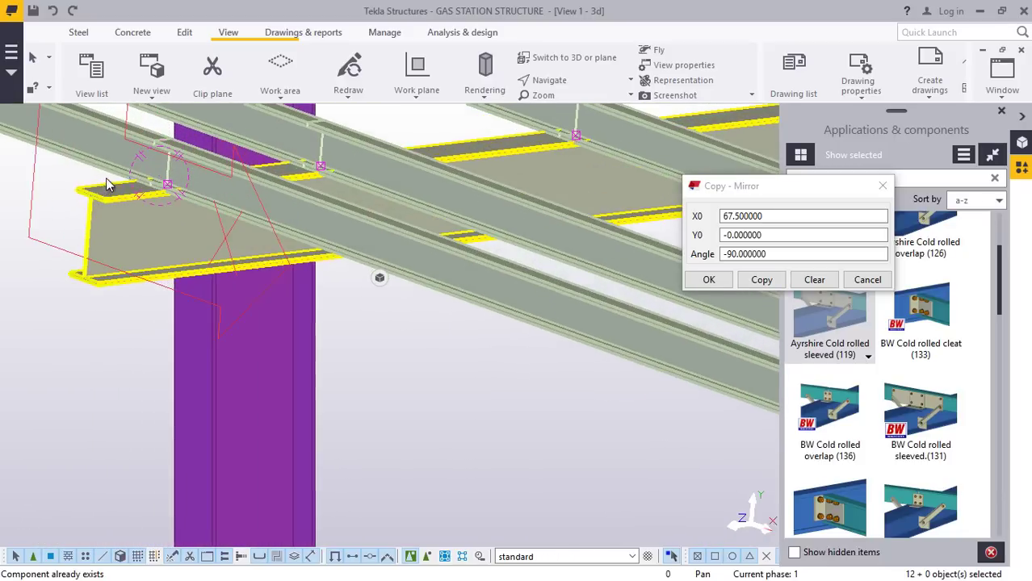
{"action": "scroll", "coordinate": [116, 231], "scroll_direction": "up", "scroll_amount": 2}
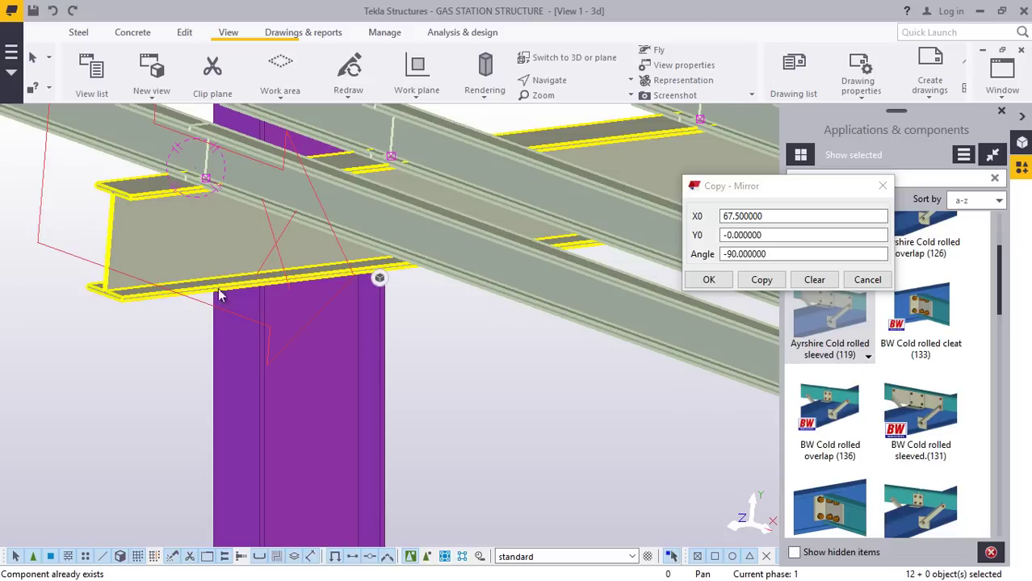
{"action": "middle_click_drag", "start_coordinate": [218, 295], "coordinate": [503, 258], "text": "ctrl"}
{"action": "left_click", "coordinate": [824, 282]}
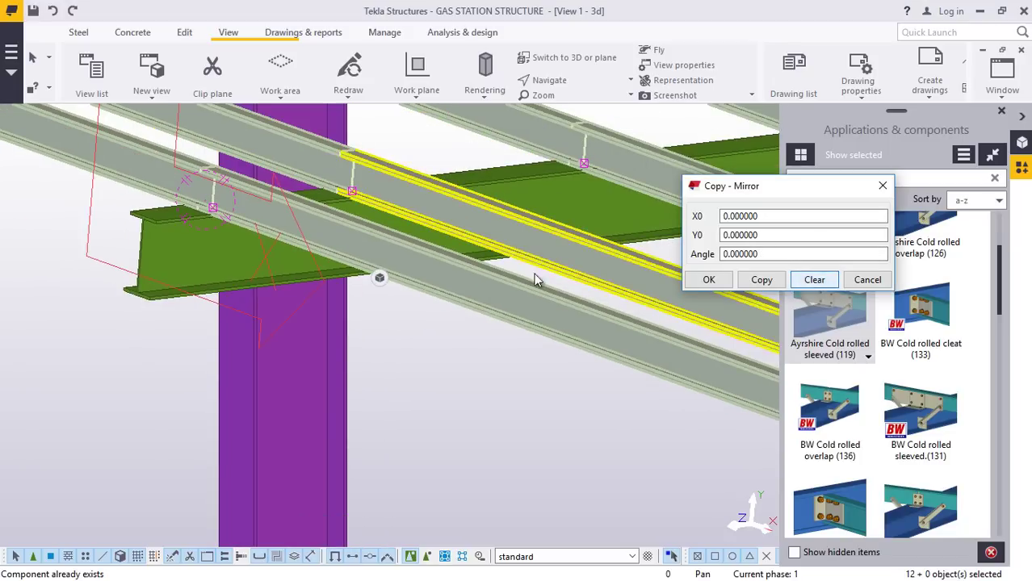
{"action": "left_click", "coordinate": [866, 280]}
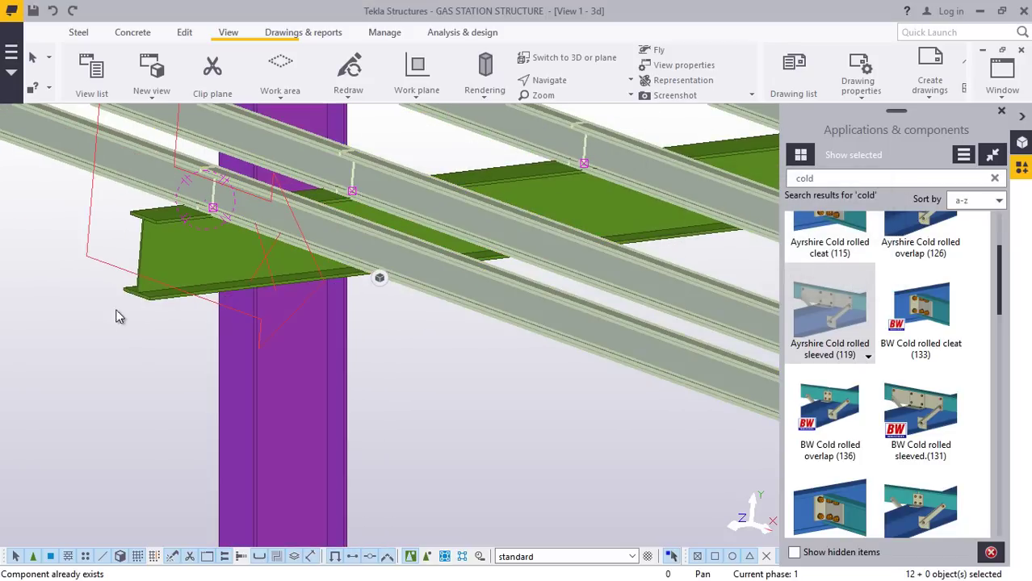
Start a mirror copy of the selected purlins with a horizontal mirror line at the rafter's mid-height, at X0 70.8, Y0 -135 and angle 180.
{"action": "right_click", "coordinate": [86, 319]}
{"action": "mouse_move", "coordinate": [147, 239]}
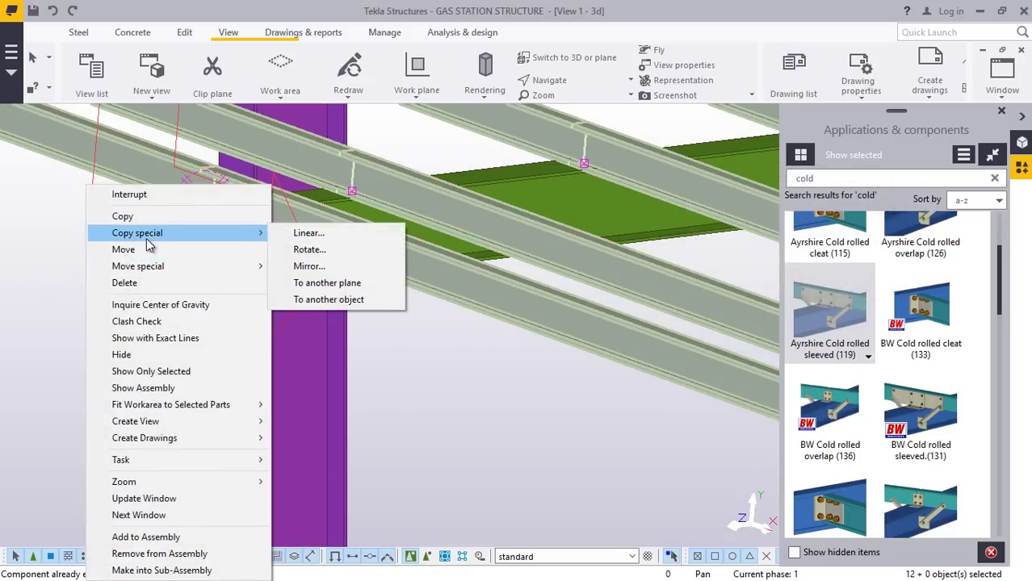
{"action": "left_click", "coordinate": [309, 265]}
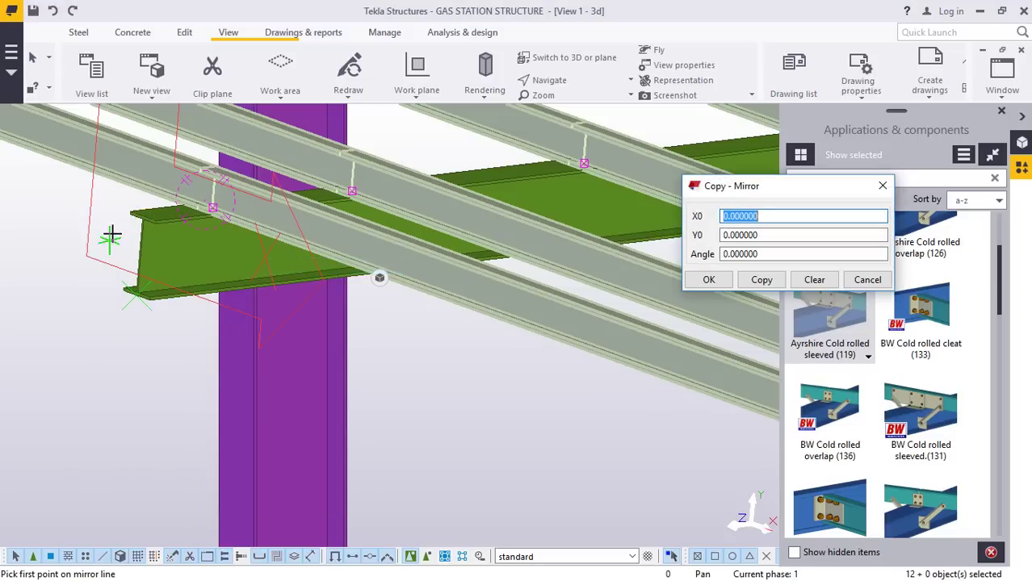
{"action": "scroll", "coordinate": [121, 220], "scroll_direction": "up", "scroll_amount": 3}
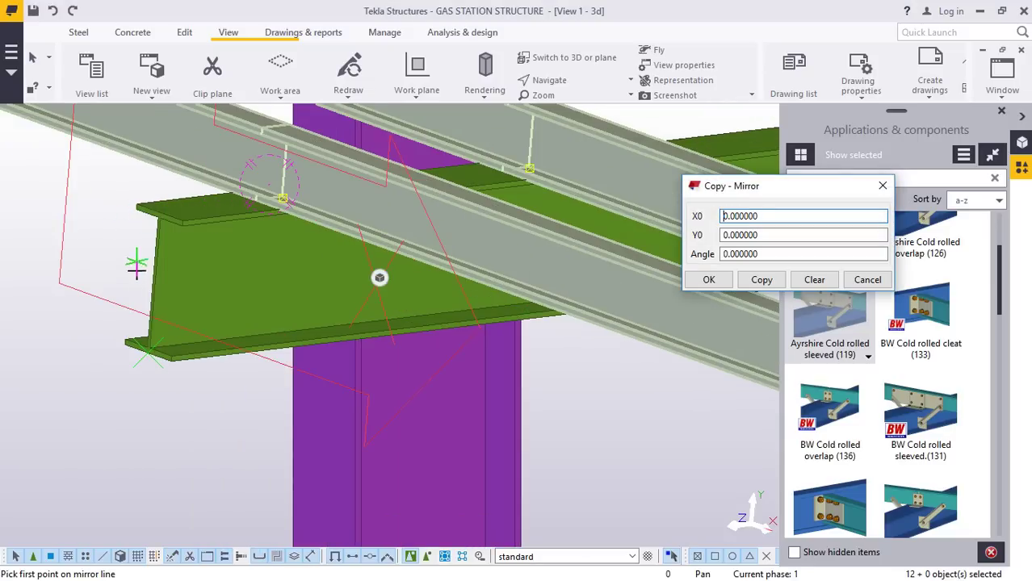
{"action": "scroll", "coordinate": [138, 293], "scroll_direction": "up", "scroll_amount": 2}
{"action": "scroll", "coordinate": [146, 282], "scroll_direction": "up", "scroll_amount": 4}
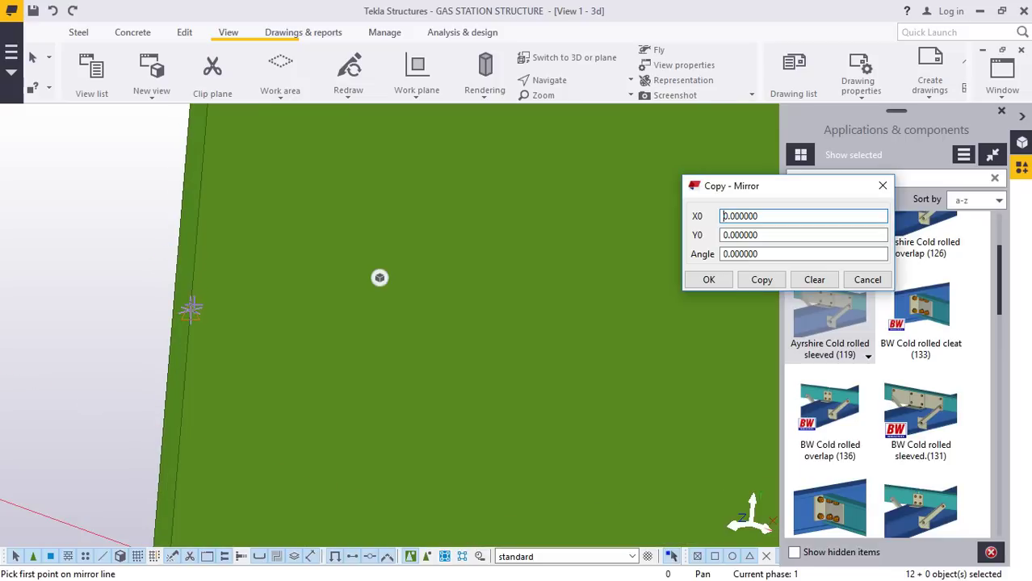
{"action": "left_click", "coordinate": [192, 307]}
{"action": "scroll", "coordinate": [169, 292], "scroll_direction": "up", "scroll_amount": 2}
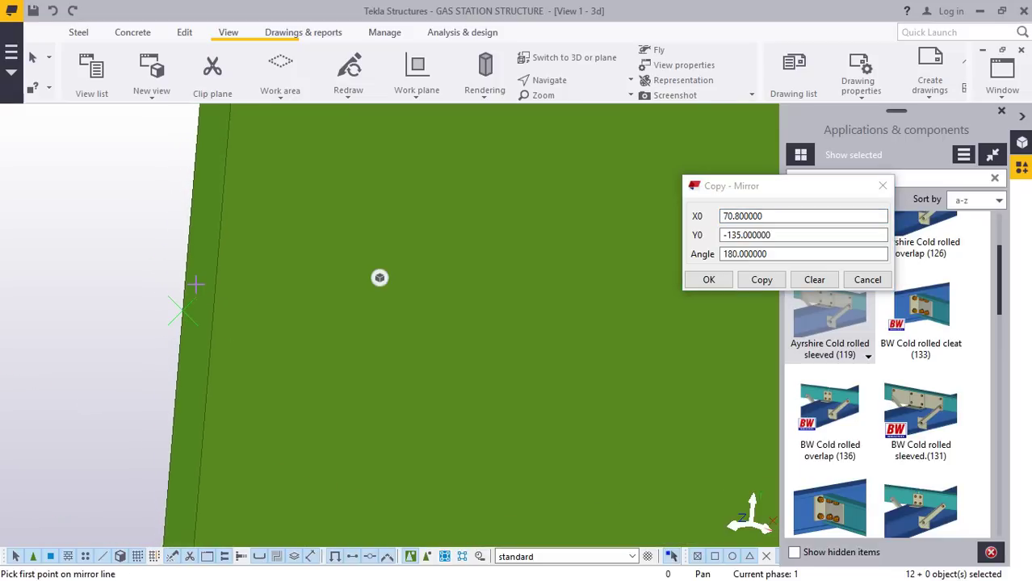
{"action": "scroll", "coordinate": [196, 305], "scroll_direction": "down", "scroll_amount": 10}
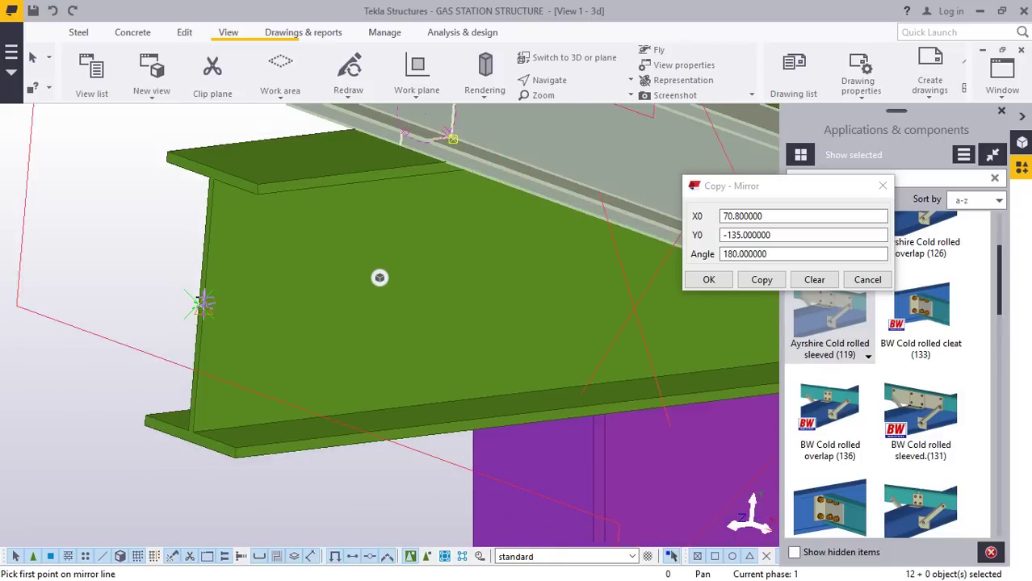
Mirror-copy the selected purlins to the underside of the rafters, close the mirror settings and end the command.
{"action": "left_click", "coordinate": [760, 281]}
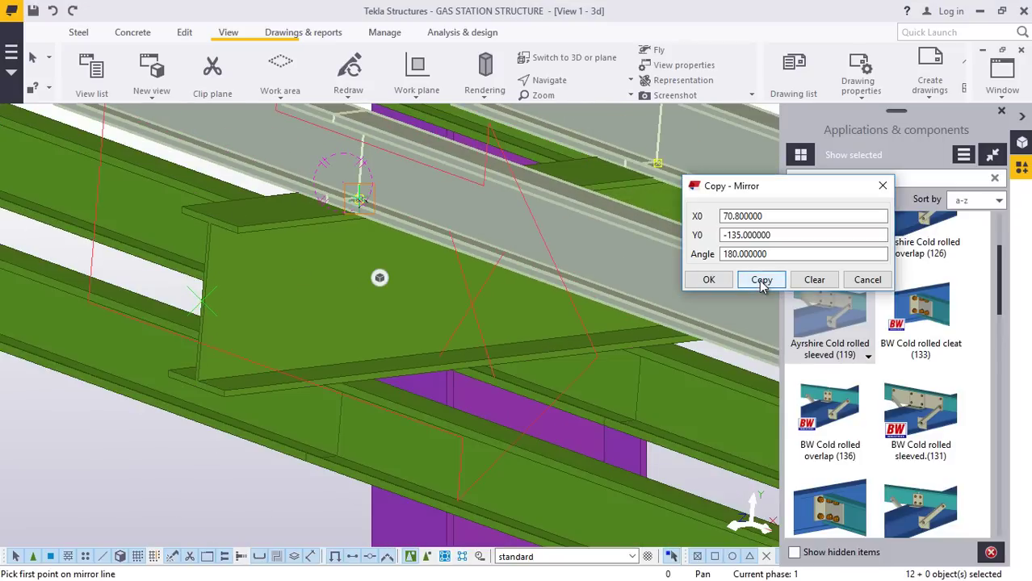
{"action": "left_click", "coordinate": [721, 282]}
{"action": "scroll", "coordinate": [340, 305], "scroll_direction": "down", "scroll_amount": 6}
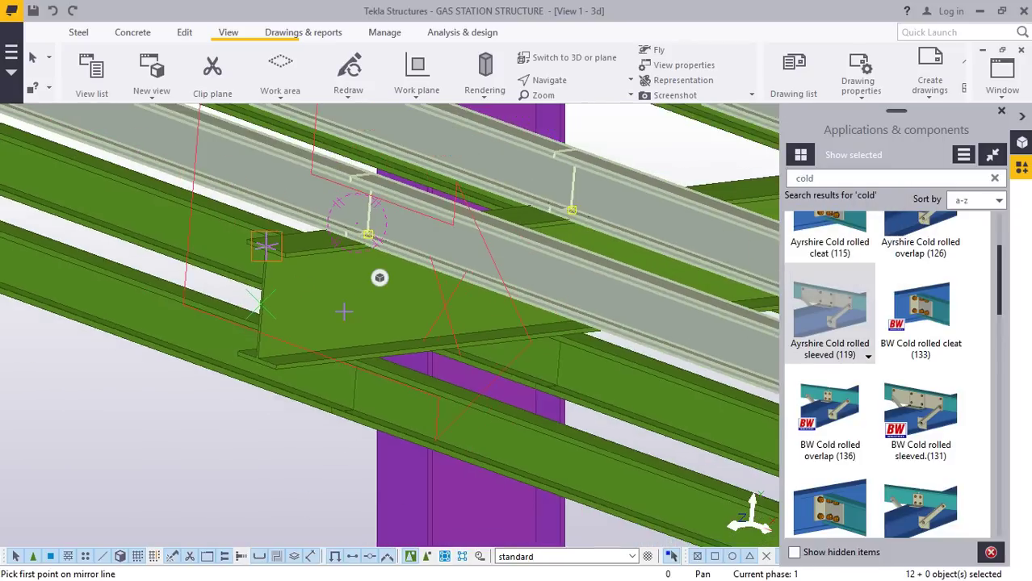
{"action": "scroll", "coordinate": [340, 306], "scroll_direction": "down", "scroll_amount": 4}
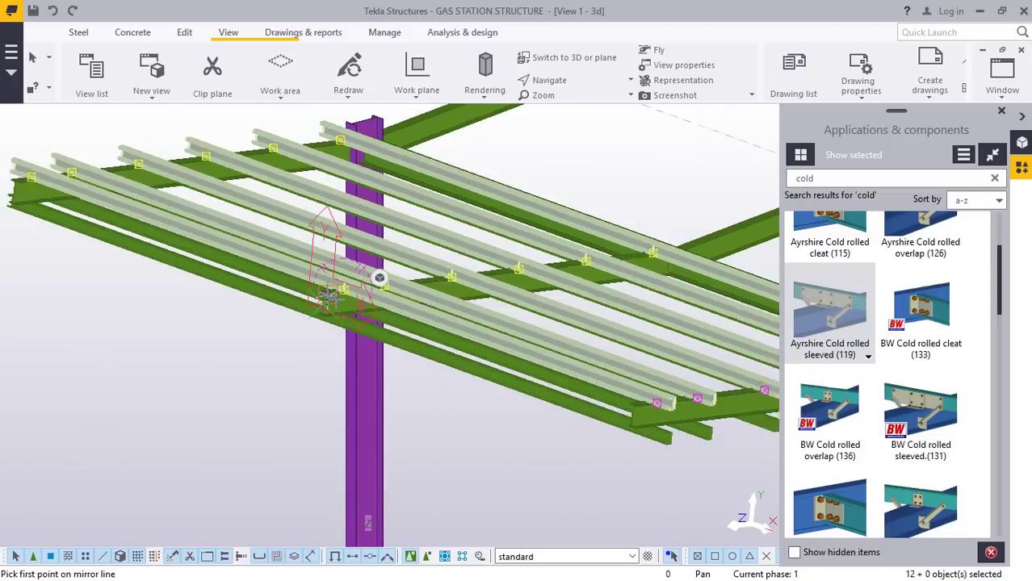
{"action": "scroll", "coordinate": [674, 383], "scroll_direction": "up", "scroll_amount": 3}
{"action": "scroll", "coordinate": [651, 438], "scroll_direction": "up", "scroll_amount": 5}
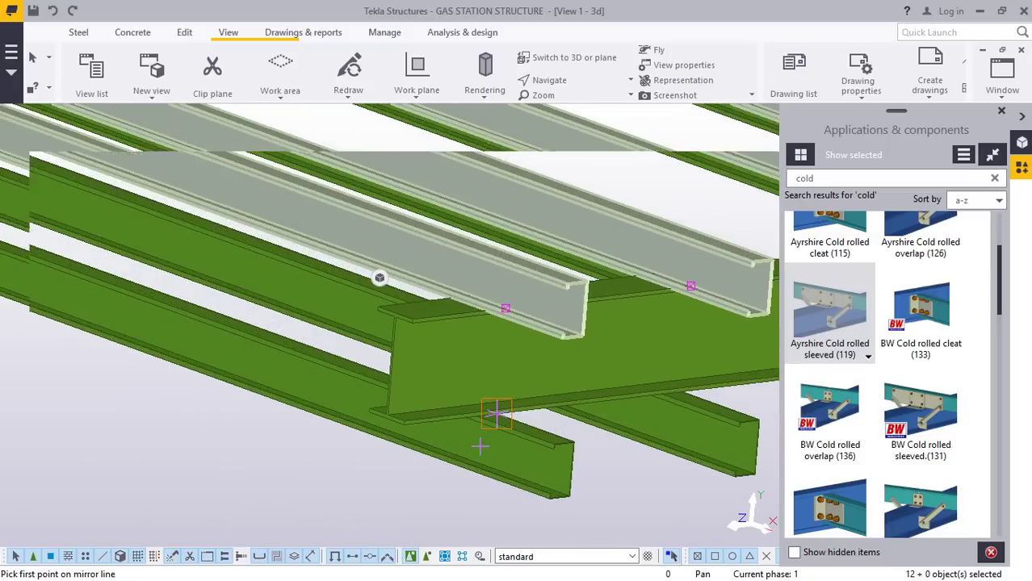
{"action": "scroll", "coordinate": [456, 421], "scroll_direction": "down", "scroll_amount": 1}
{"action": "scroll", "coordinate": [397, 379], "scroll_direction": "down", "scroll_amount": 4}
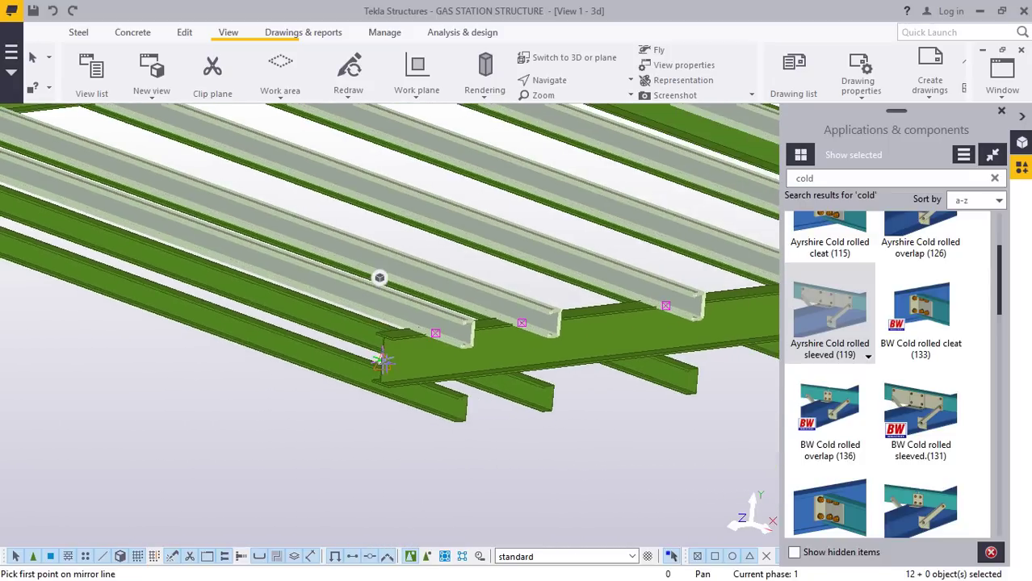
{"action": "mouse_move", "coordinate": [470, 350]}
{"action": "middle_mouse_down", "text": "ctrl"}
{"action": "mouse_move", "coordinate": [570, 309]}
{"action": "mouse_move", "coordinate": [659, 295]}
{"action": "mouse_move", "coordinate": [567, 269]}
{"action": "middle_mouse_up", "text": "ctrl"}
{"action": "right_click", "coordinate": [567, 270]}
{"action": "left_click", "coordinate": [598, 275]}
Connect the outermost upper purlin to the end rafter with the Ayrshire Cold rolled sleeved (119) component.
{"action": "left_click", "coordinate": [557, 303]}
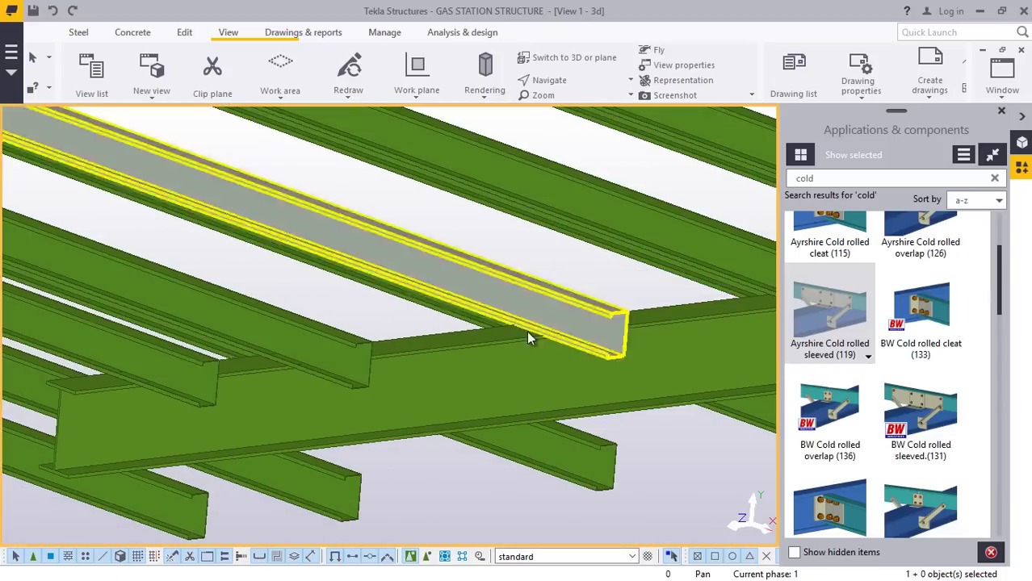
{"action": "scroll", "coordinate": [512, 352], "scroll_direction": "down", "scroll_amount": 2}
{"action": "left_click", "coordinate": [519, 384]}
{"action": "middle_click_drag", "start_coordinate": [519, 382], "coordinate": [659, 387], "text": "ctrl"}
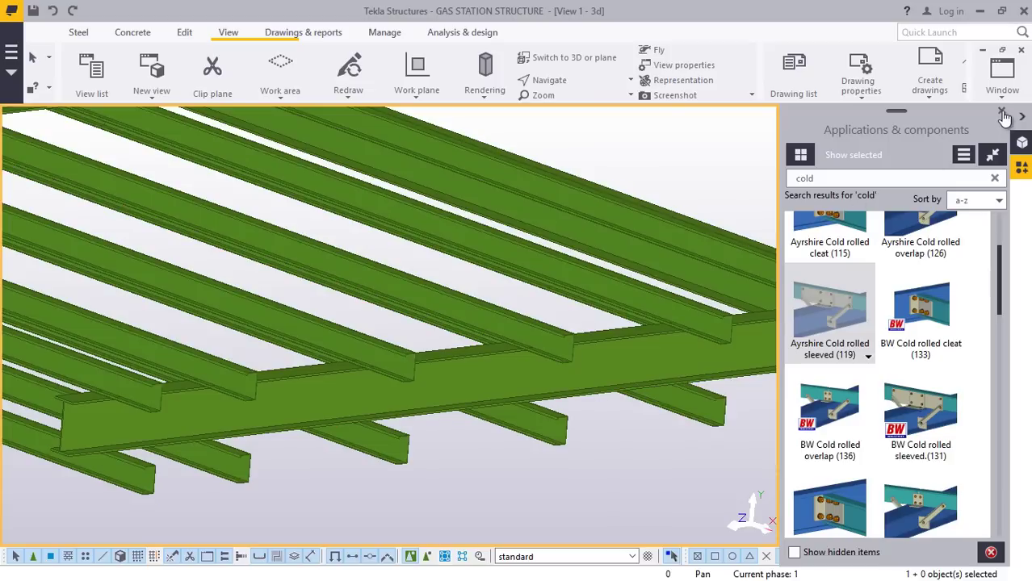
{"action": "left_click", "coordinate": [572, 84]}
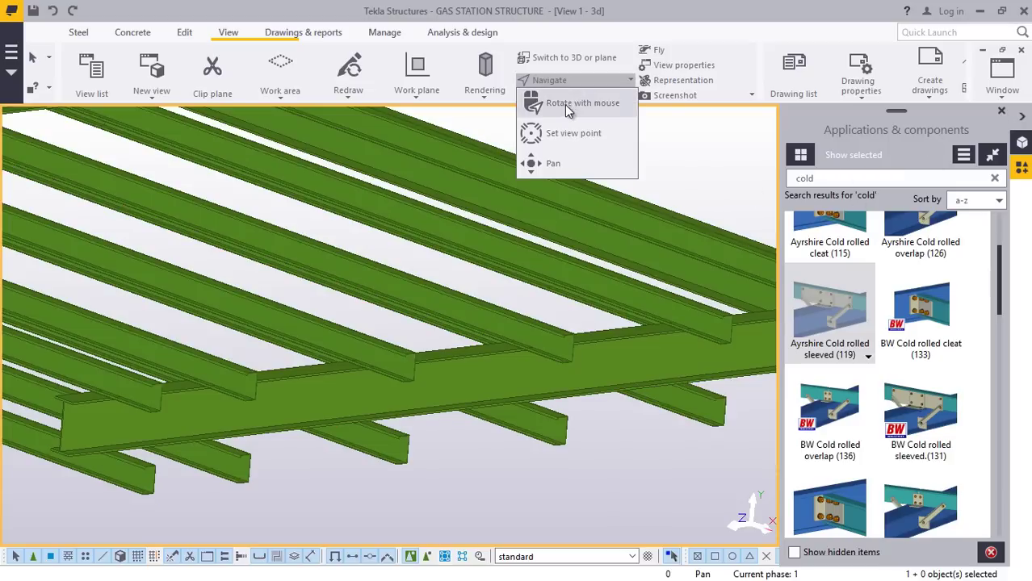
{"action": "left_click", "coordinate": [564, 104]}
{"action": "mouse_move", "coordinate": [487, 352]}
{"action": "left_mouse_down"}
{"action": "mouse_move", "coordinate": [208, 312]}
{"action": "mouse_move", "coordinate": [173, 340]}
{"action": "mouse_move", "coordinate": [259, 249]}
{"action": "mouse_move", "coordinate": [393, 315]}
{"action": "mouse_move", "coordinate": [384, 340]}
{"action": "mouse_move", "coordinate": [318, 362]}
{"action": "mouse_move", "coordinate": [364, 351]}
{"action": "mouse_move", "coordinate": [194, 321]}
{"action": "mouse_move", "coordinate": [133, 281]}
{"action": "mouse_move", "coordinate": [198, 300]}
{"action": "mouse_move", "coordinate": [353, 297]}
{"action": "mouse_move", "coordinate": [240, 363]}
{"action": "mouse_move", "coordinate": [293, 350]}
{"action": "mouse_move", "coordinate": [281, 361]}
{"action": "mouse_move", "coordinate": [214, 363]}
{"action": "left_mouse_up"}
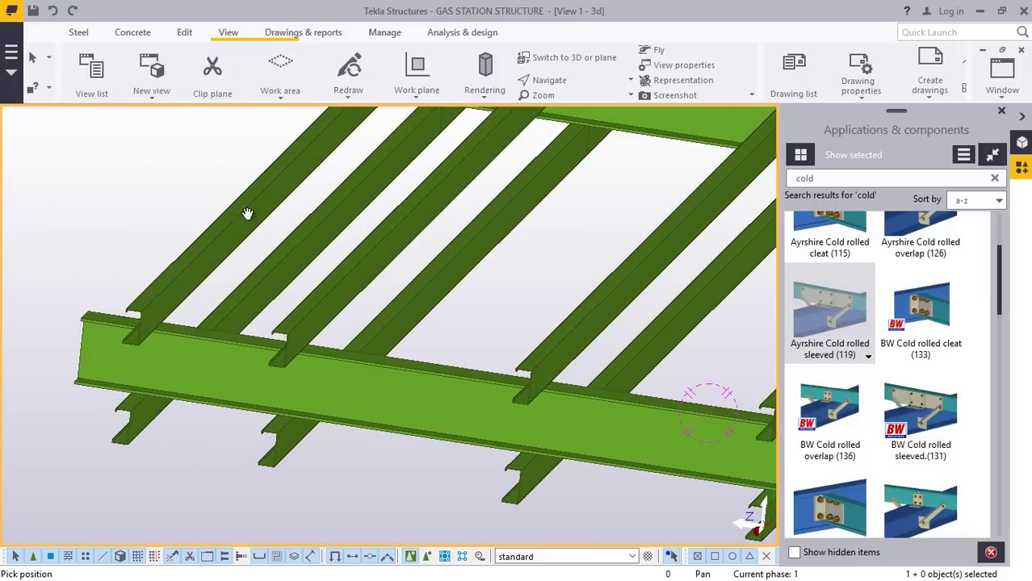
{"action": "right_click", "coordinate": [165, 194]}
{"action": "left_click", "coordinate": [195, 195]}
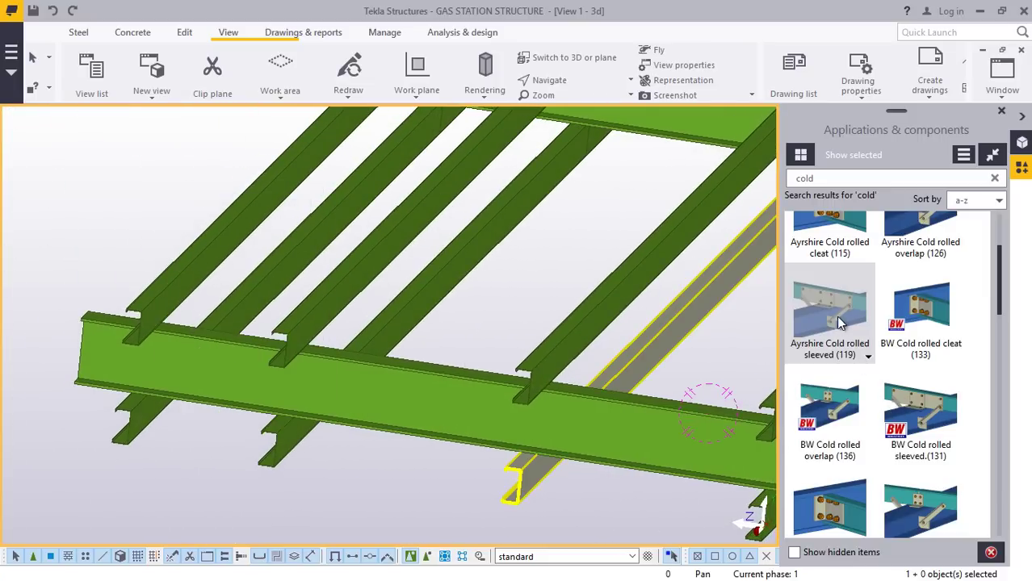
{"action": "scroll", "coordinate": [131, 338], "scroll_direction": "up", "scroll_amount": 5}
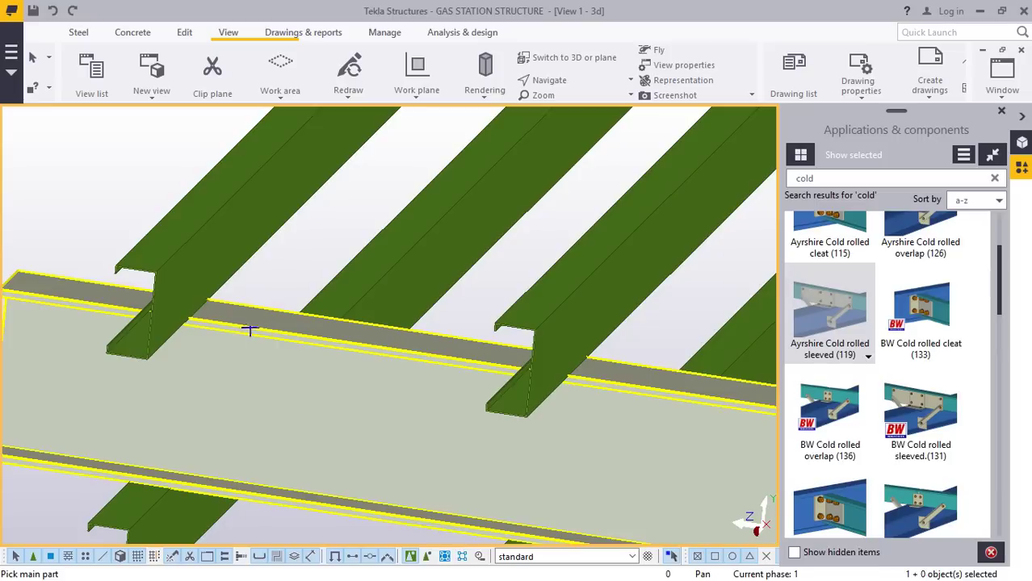
{"action": "left_click", "coordinate": [257, 326]}
{"action": "left_click", "coordinate": [205, 260]}
{"action": "scroll", "coordinate": [205, 260], "scroll_direction": "down", "scroll_amount": 4}
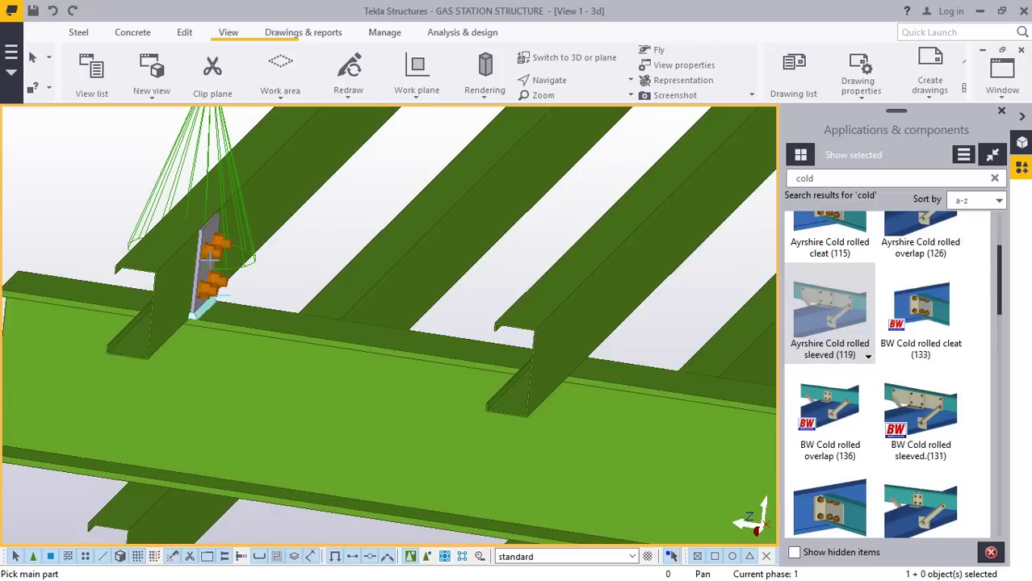
Connect the outermost lower purlin to the end rafter with the same cold rolled sleeved component.
{"action": "scroll", "coordinate": [205, 361], "scroll_direction": "up", "scroll_amount": 5}
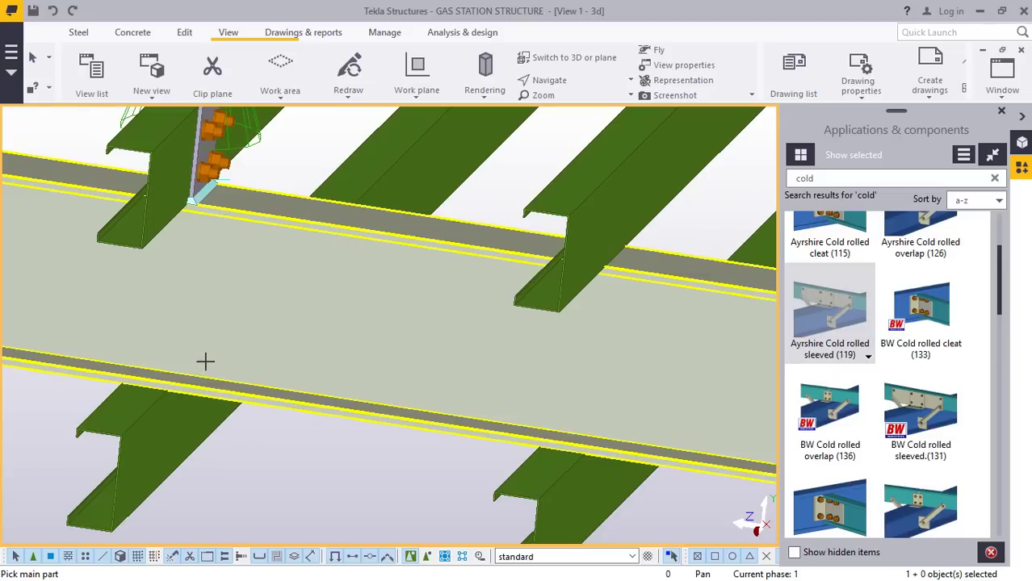
{"action": "left_click", "coordinate": [181, 415]}
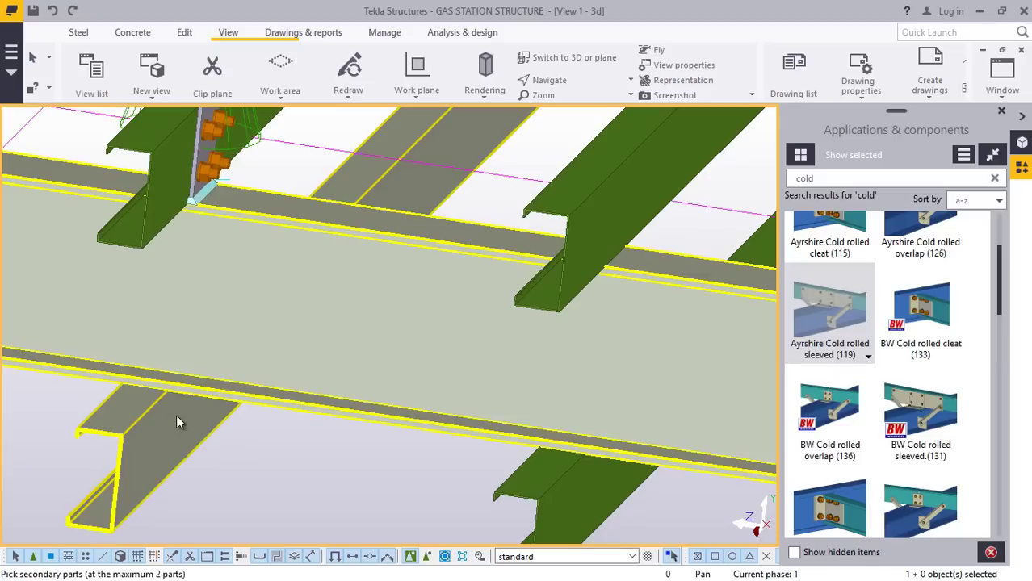
{"action": "left_click", "coordinate": [177, 414]}
{"action": "scroll", "coordinate": [162, 353], "scroll_direction": "down", "scroll_amount": 4}
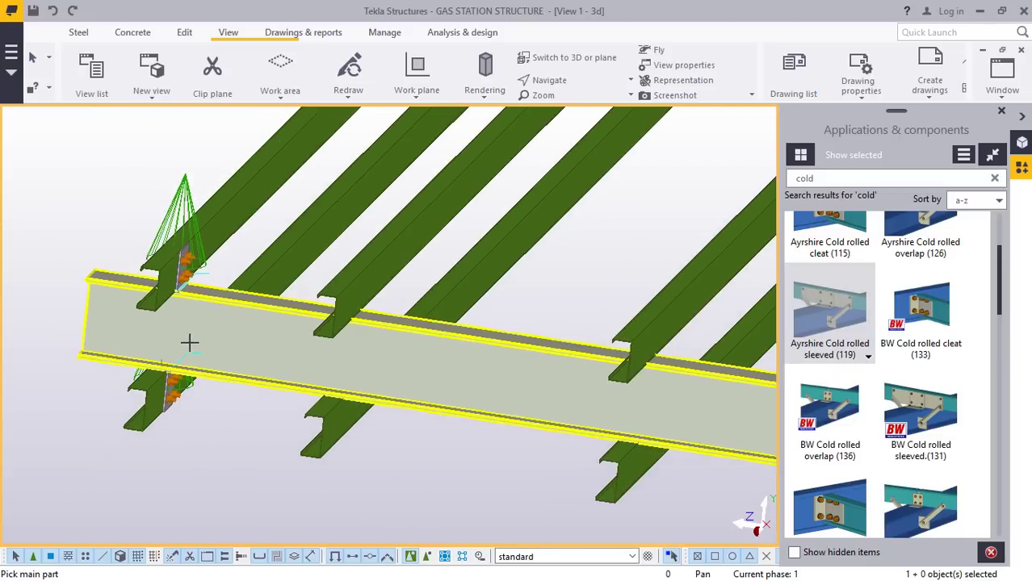
Add cold rolled sleeved connections between the end rafter and the second lower and upper purlins from its free end.
{"action": "scroll", "coordinate": [196, 344], "scroll_direction": "up", "scroll_amount": 2}
{"action": "scroll", "coordinate": [206, 349], "scroll_direction": "down", "scroll_amount": 3}
{"action": "scroll", "coordinate": [373, 366], "scroll_direction": "up", "scroll_amount": 3}
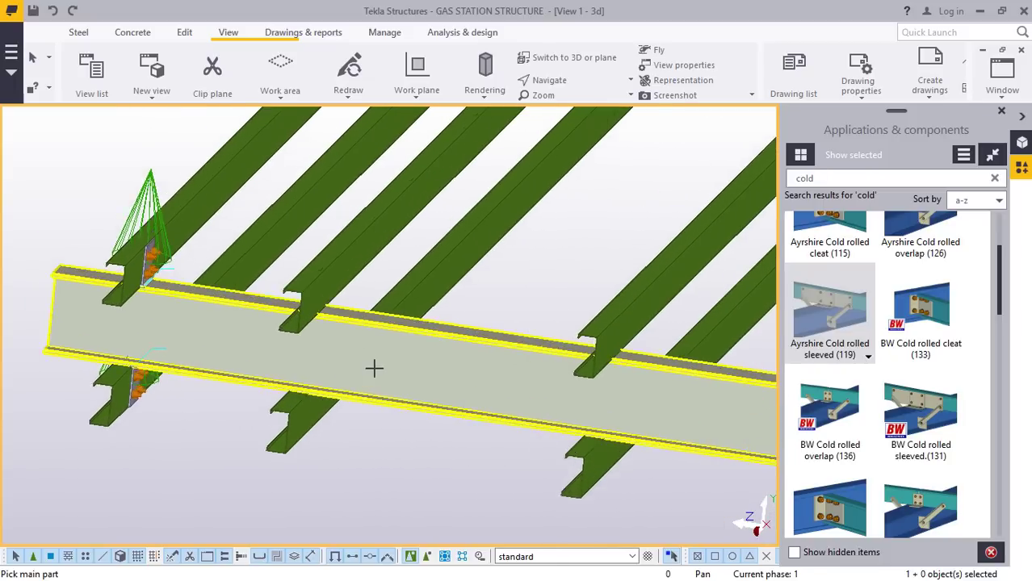
{"action": "left_click", "coordinate": [289, 416]}
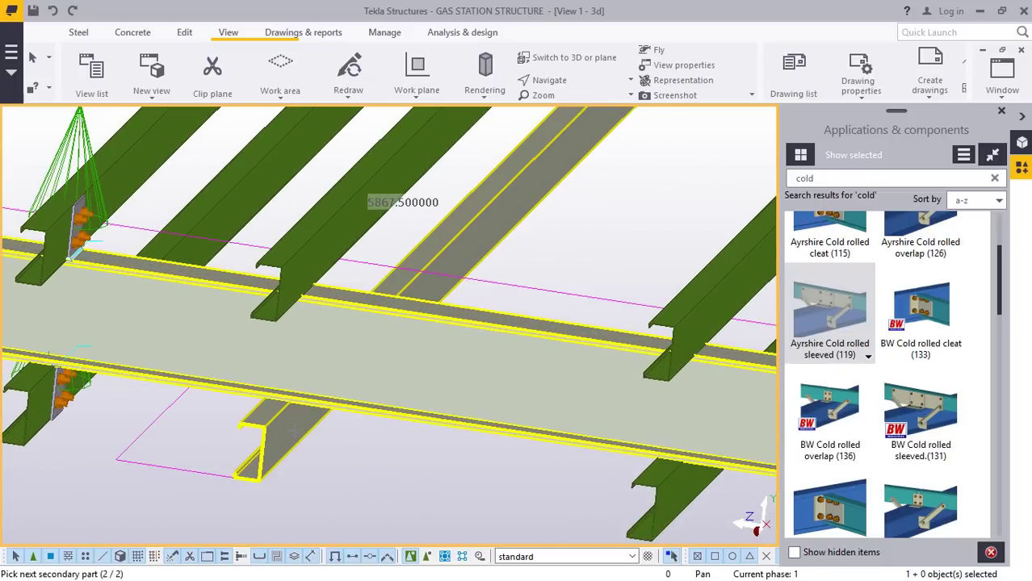
{"action": "middle_click", "coordinate": [297, 422]}
{"action": "left_click", "coordinate": [326, 247]}
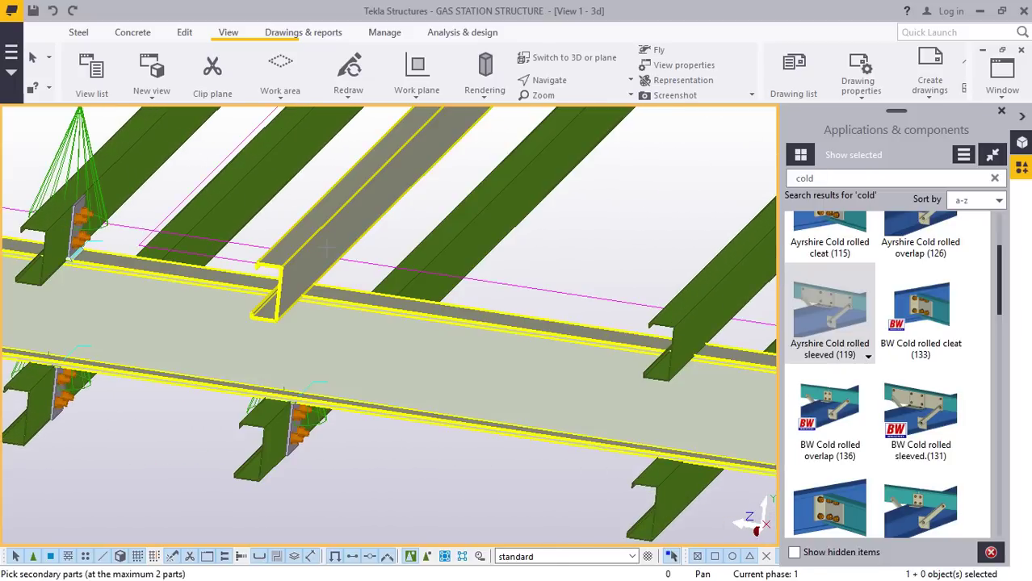
{"action": "middle_click", "coordinate": [309, 256]}
{"action": "scroll", "coordinate": [212, 273], "scroll_direction": "down", "scroll_amount": 4}
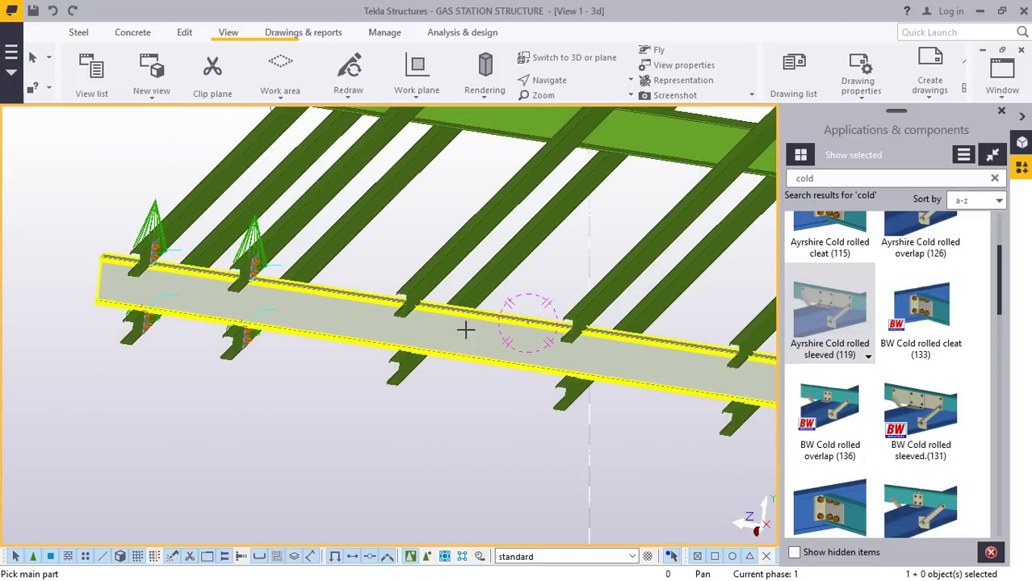
Add cold rolled sleeved connections between the end rafter and the third lower and upper purlins from its free end.
{"action": "scroll", "coordinate": [444, 331], "scroll_direction": "up", "scroll_amount": 2}
{"action": "scroll", "coordinate": [417, 347], "scroll_direction": "up", "scroll_amount": 2}
{"action": "left_click", "coordinate": [422, 350]}
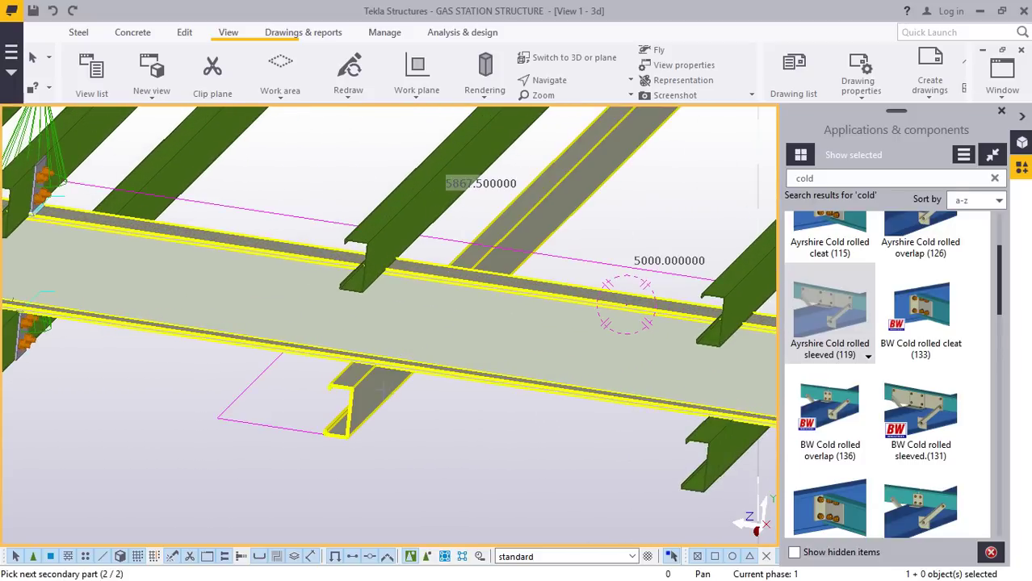
{"action": "left_click", "coordinate": [379, 388]}
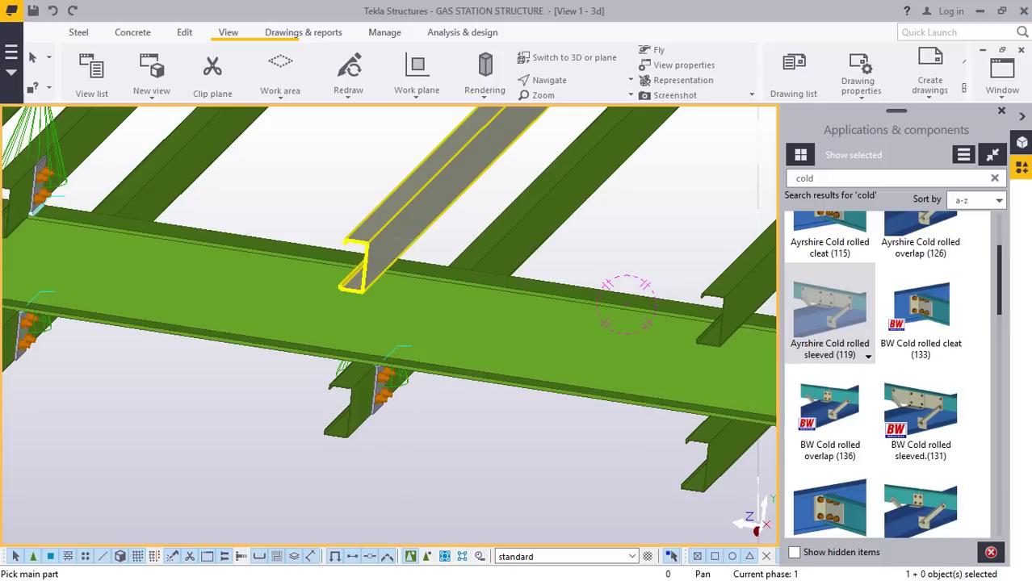
{"action": "middle_click", "coordinate": [402, 236]}
{"action": "left_click", "coordinate": [418, 293]}
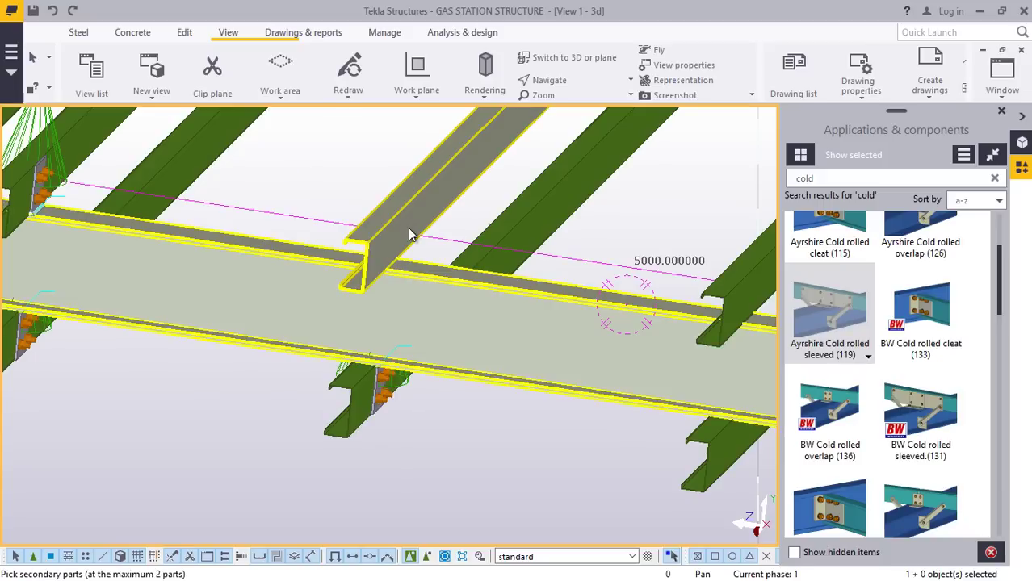
{"action": "middle_click", "coordinate": [408, 228]}
{"action": "scroll", "coordinate": [334, 274], "scroll_direction": "down", "scroll_amount": 4}
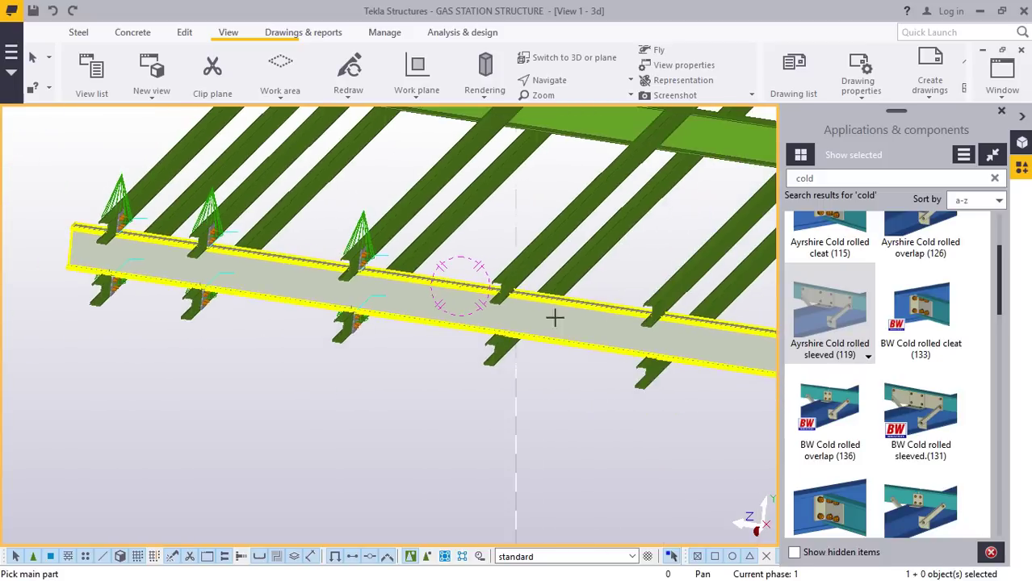
Add cold rolled sleeved connections between the end rafter and the fourth upper and lower purlins from its free end.
{"action": "scroll", "coordinate": [549, 316], "scroll_direction": "up", "scroll_amount": 3}
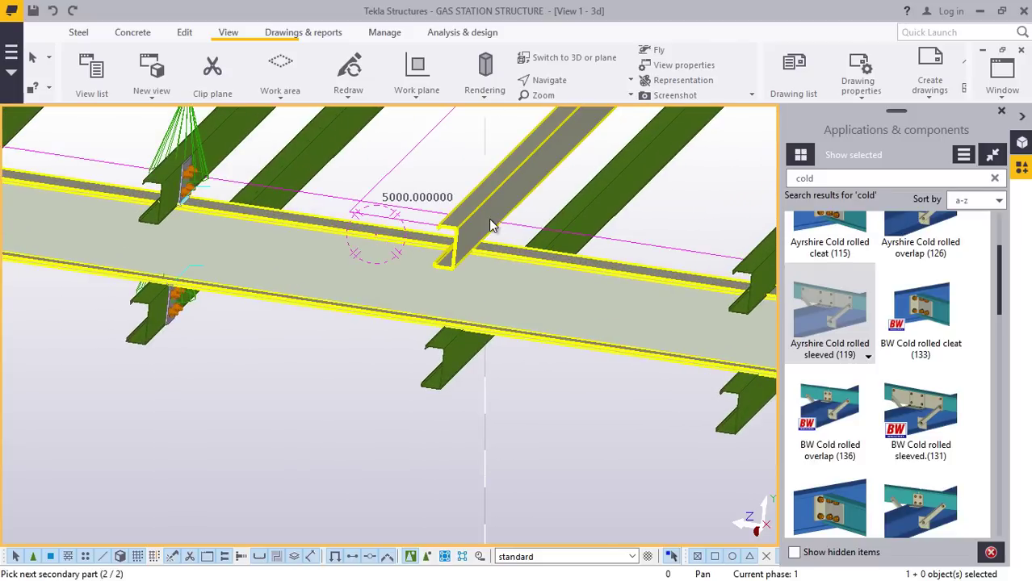
{"action": "middle_click", "coordinate": [490, 226]}
{"action": "left_click", "coordinate": [484, 316]}
{"action": "scroll", "coordinate": [472, 361], "scroll_direction": "up", "scroll_amount": 2}
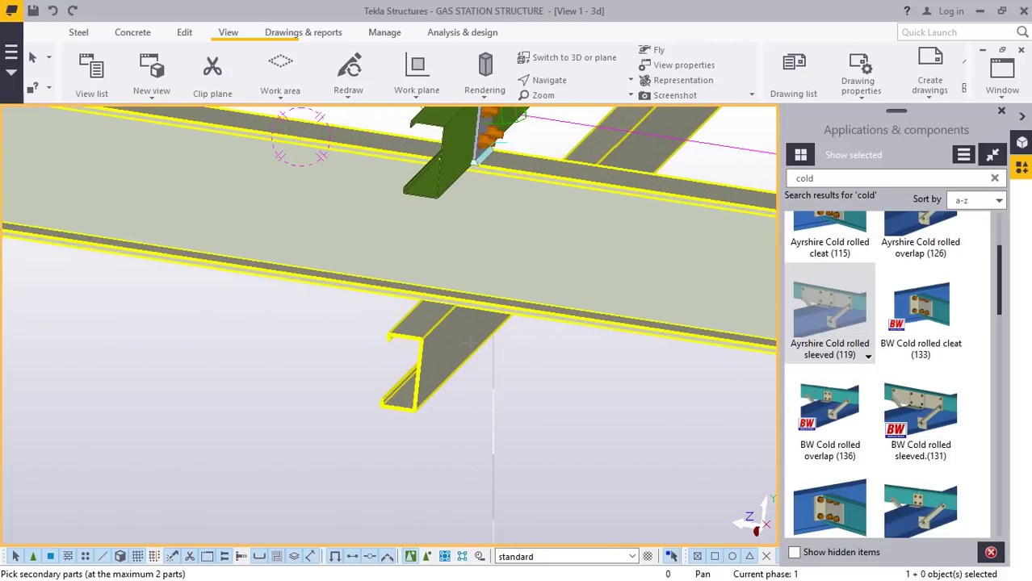
{"action": "left_click", "coordinate": [469, 343]}
{"action": "mouse_move", "coordinate": [467, 337]}
{"action": "middle_mouse_down", "text": "ctrl"}
{"action": "mouse_move", "coordinate": [309, 335]}
{"action": "mouse_move", "coordinate": [519, 342]}
{"action": "mouse_move", "coordinate": [351, 341]}
{"action": "mouse_move", "coordinate": [424, 330]}
{"action": "mouse_move", "coordinate": [454, 346]}
{"action": "middle_mouse_up", "text": "ctrl"}
{"action": "scroll", "coordinate": [465, 323], "scroll_direction": "up", "scroll_amount": 5}
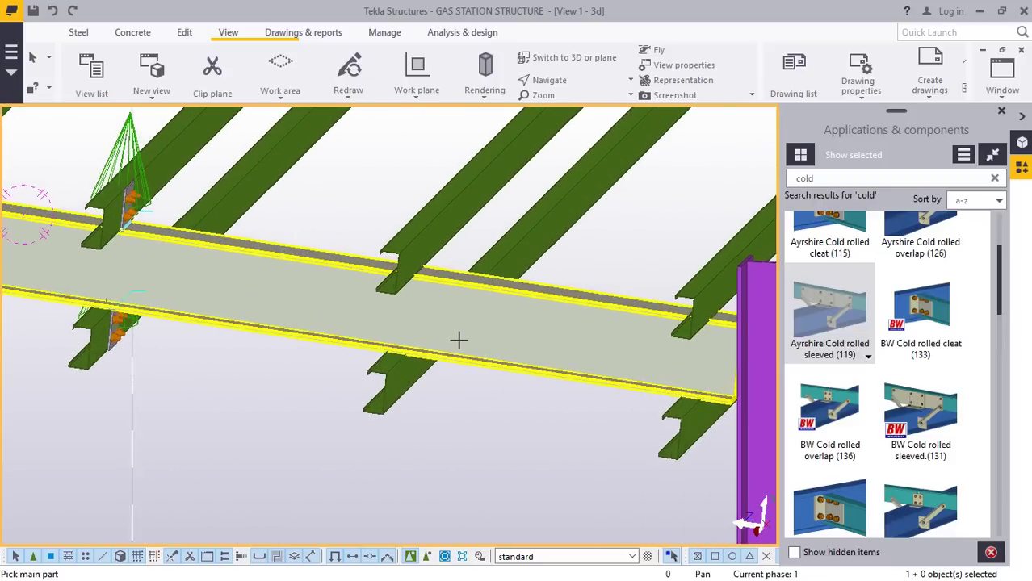
Add cold rolled sleeved connections between the end rafter and the fifth upper and lower purlins from its free end.
{"action": "left_click", "coordinate": [449, 344]}
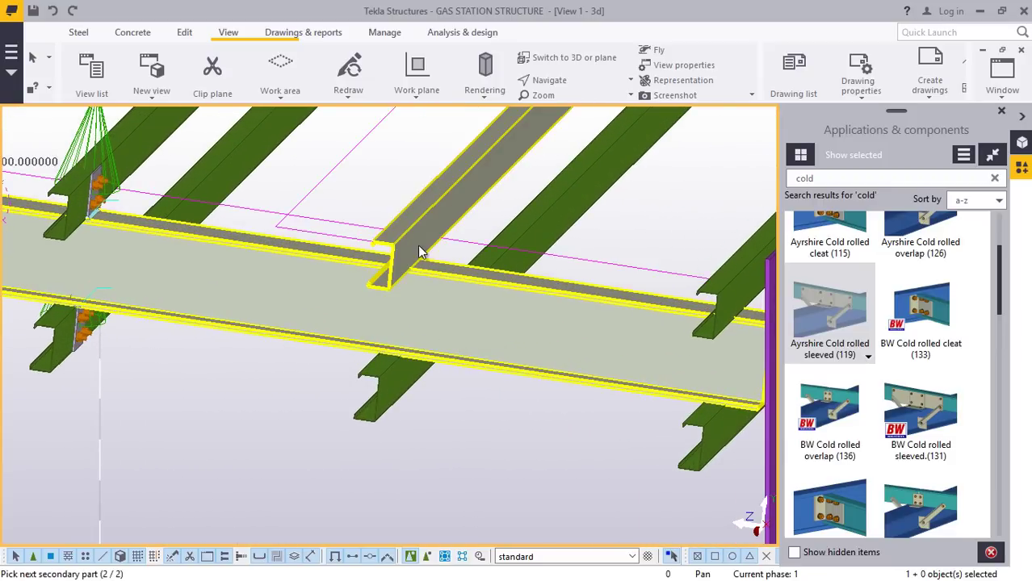
{"action": "left_click", "coordinate": [418, 246]}
{"action": "scroll", "coordinate": [437, 307], "scroll_direction": "up", "scroll_amount": 3}
{"action": "left_click", "coordinate": [445, 350]}
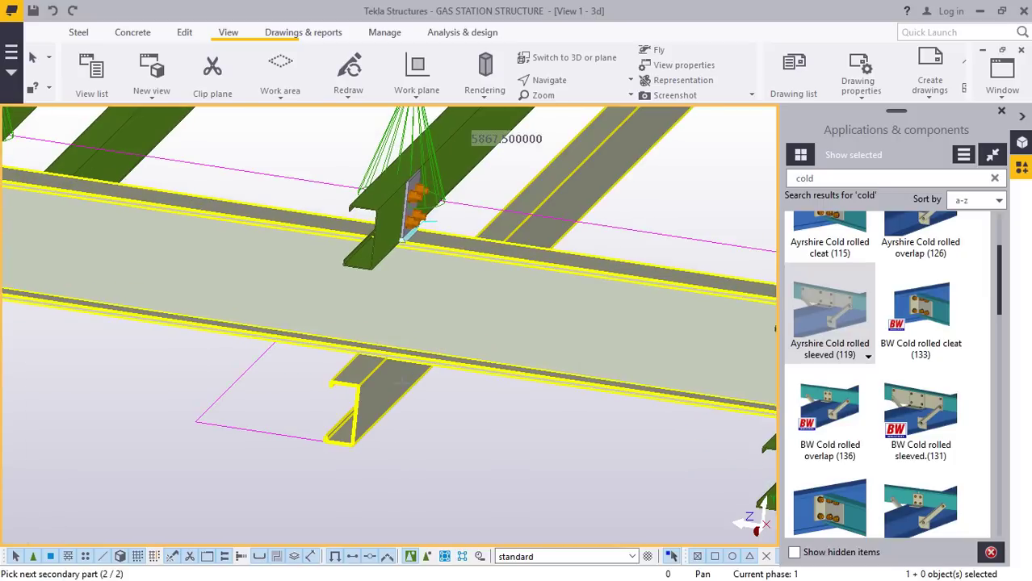
{"action": "left_click", "coordinate": [402, 381]}
{"action": "scroll", "coordinate": [402, 381], "scroll_direction": "down", "scroll_amount": 5}
{"action": "scroll", "coordinate": [288, 341], "scroll_direction": "up", "scroll_amount": 5}
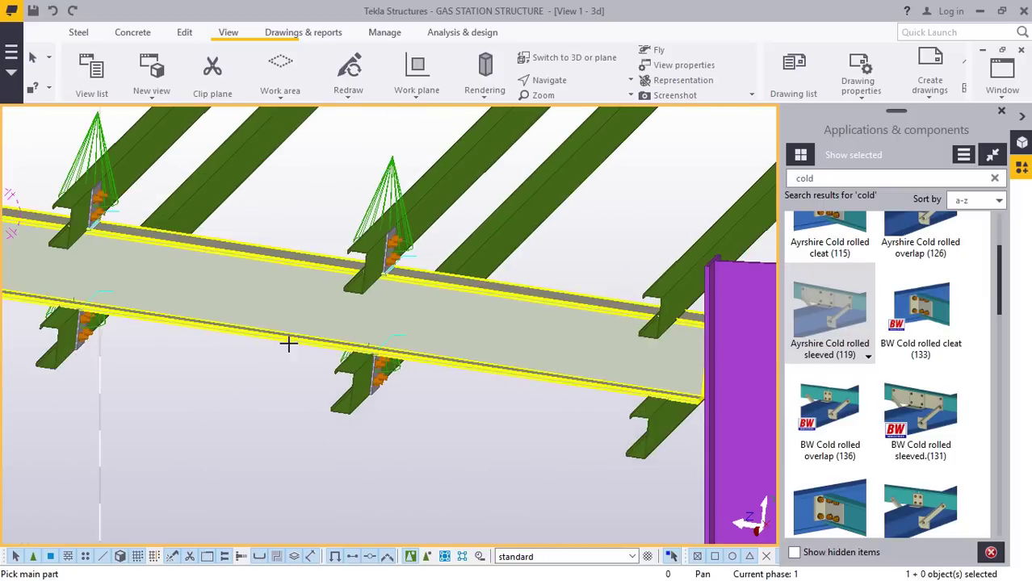
{"action": "scroll", "coordinate": [525, 381], "scroll_direction": "up", "scroll_amount": 5}
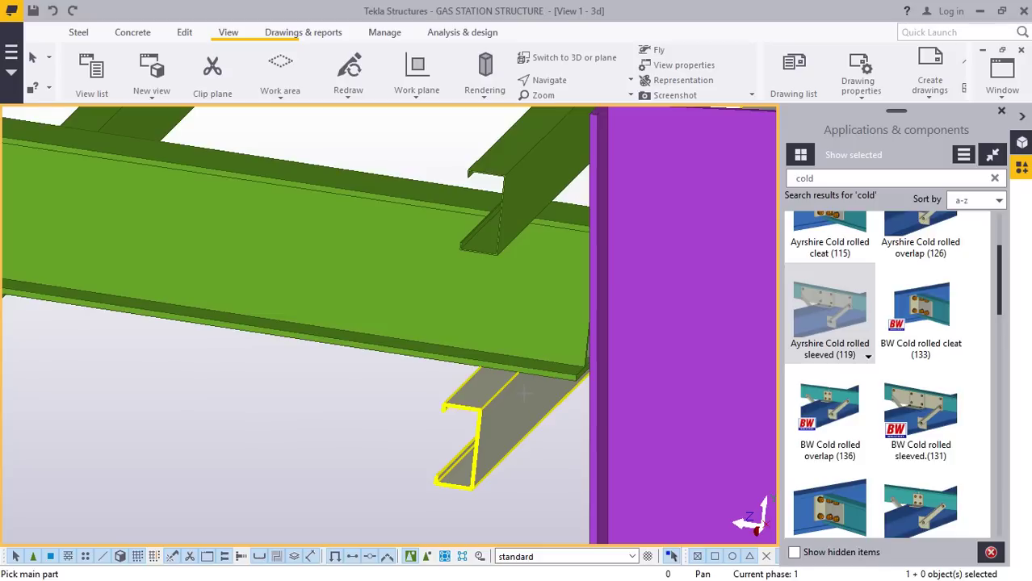
{"action": "scroll", "coordinate": [391, 362], "scroll_direction": "down", "scroll_amount": 5}
{"action": "scroll", "coordinate": [484, 380], "scroll_direction": "up", "scroll_amount": 3}
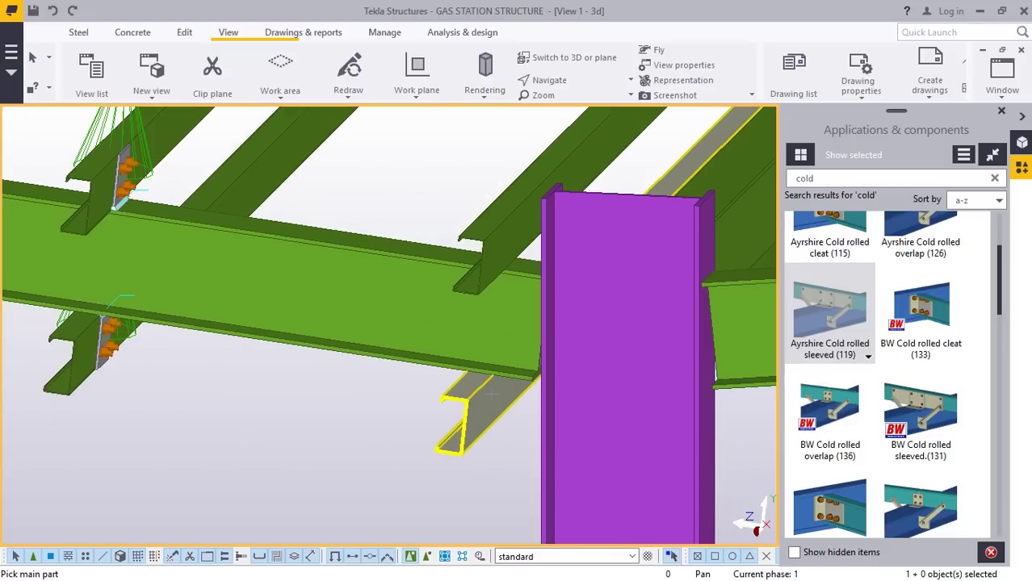
{"action": "scroll", "coordinate": [491, 394], "scroll_direction": "up", "scroll_amount": 5}
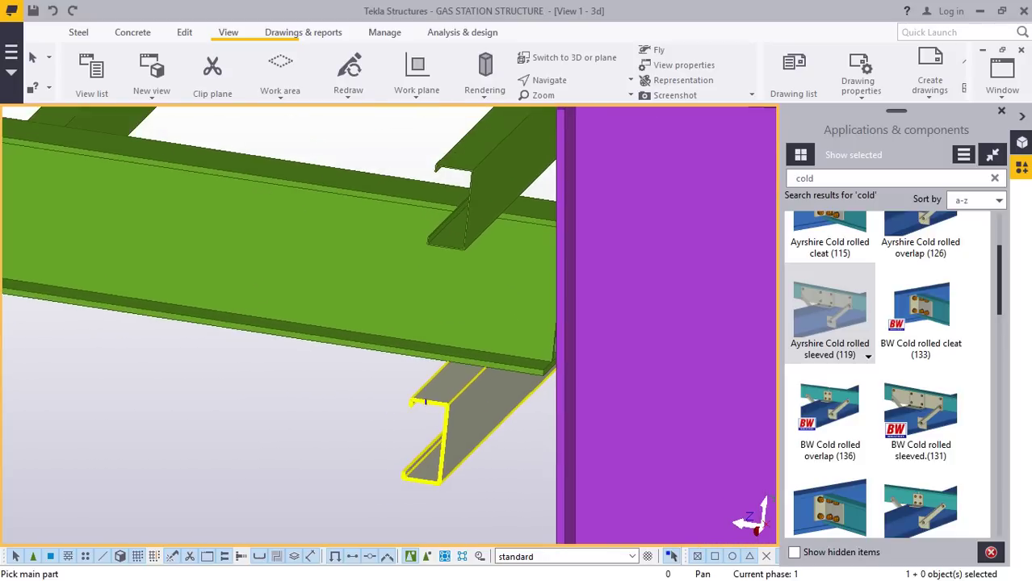
{"action": "scroll", "coordinate": [426, 401], "scroll_direction": "down", "scroll_amount": 2}
{"action": "scroll", "coordinate": [487, 385], "scroll_direction": "up", "scroll_amount": 2}
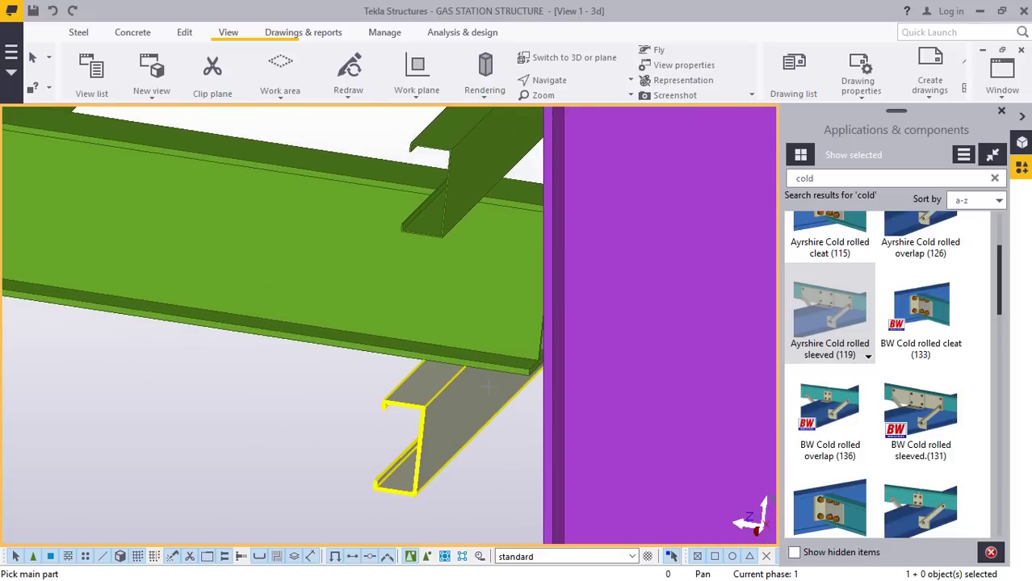
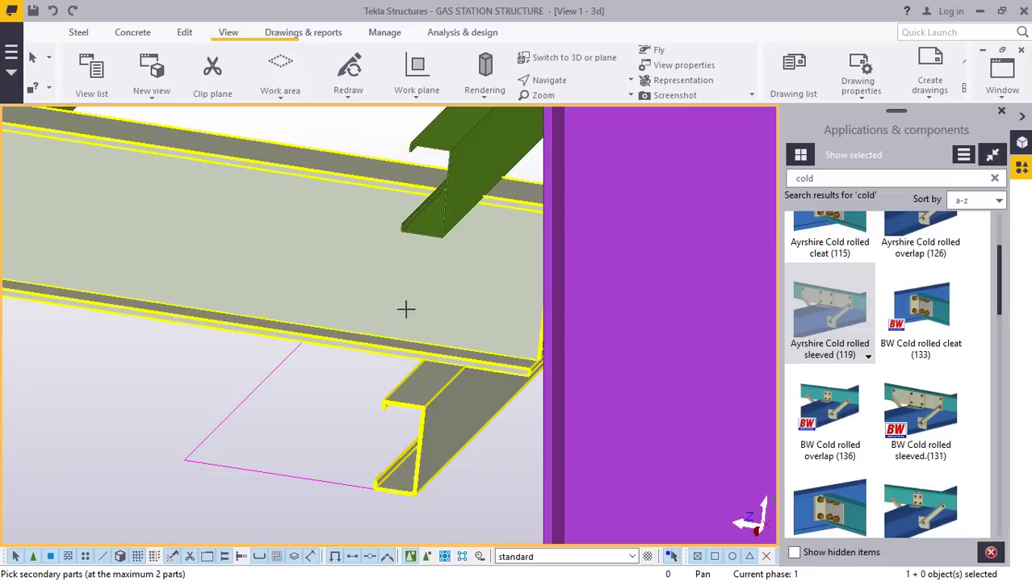
{"action": "right_click", "coordinate": [308, 399]}
{"action": "left_click", "coordinate": [339, 152]}
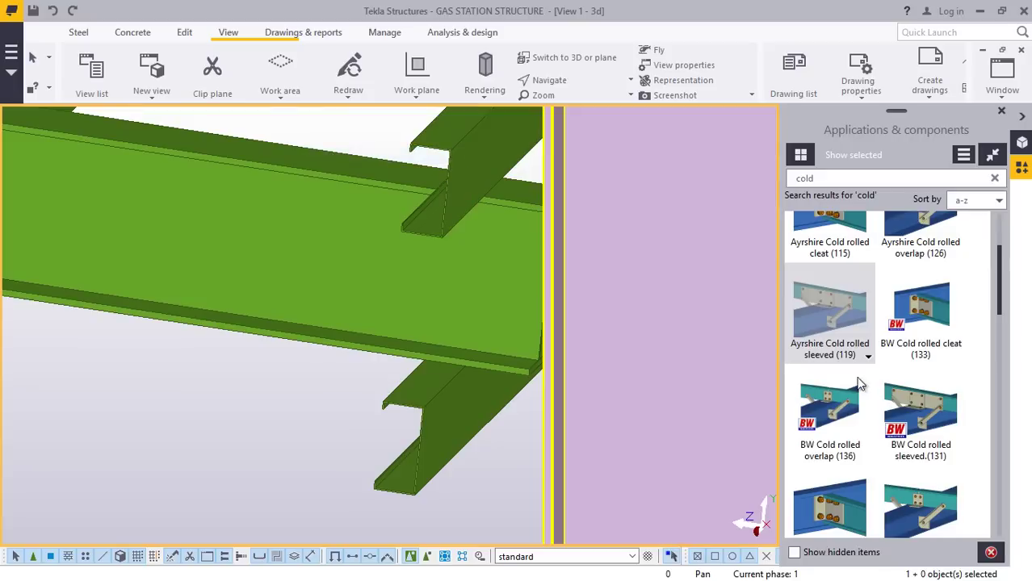
Add cold rolled sleeved connections between the end rafter and the lower and upper purlins nearest the column.
{"action": "left_click", "coordinate": [793, 315]}
{"action": "left_click", "coordinate": [473, 329]}
{"action": "left_click", "coordinate": [473, 401]}
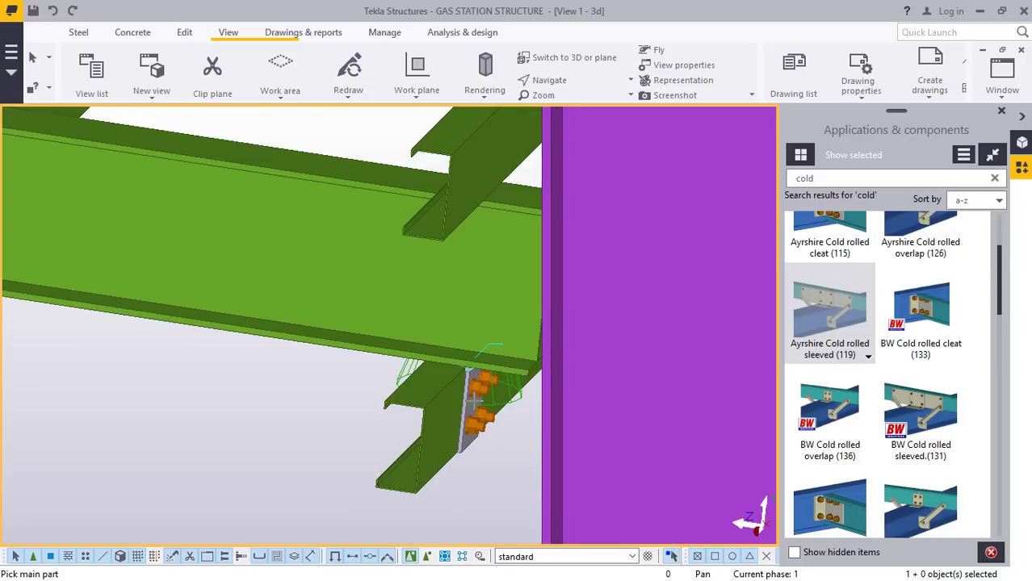
{"action": "left_click", "coordinate": [483, 217]}
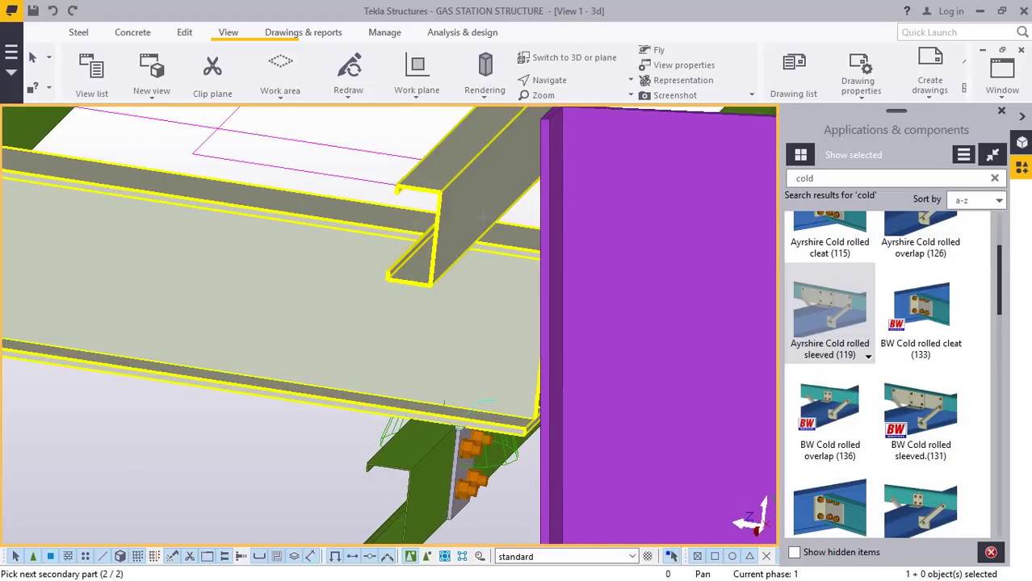
{"action": "middle_click", "coordinate": [483, 216]}
Add a cold rolled sleeved connection joining the two abutting upper purlins nearest the central beam to the middle rafter.
{"action": "scroll", "coordinate": [401, 402], "scroll_direction": "down", "scroll_amount": 7}
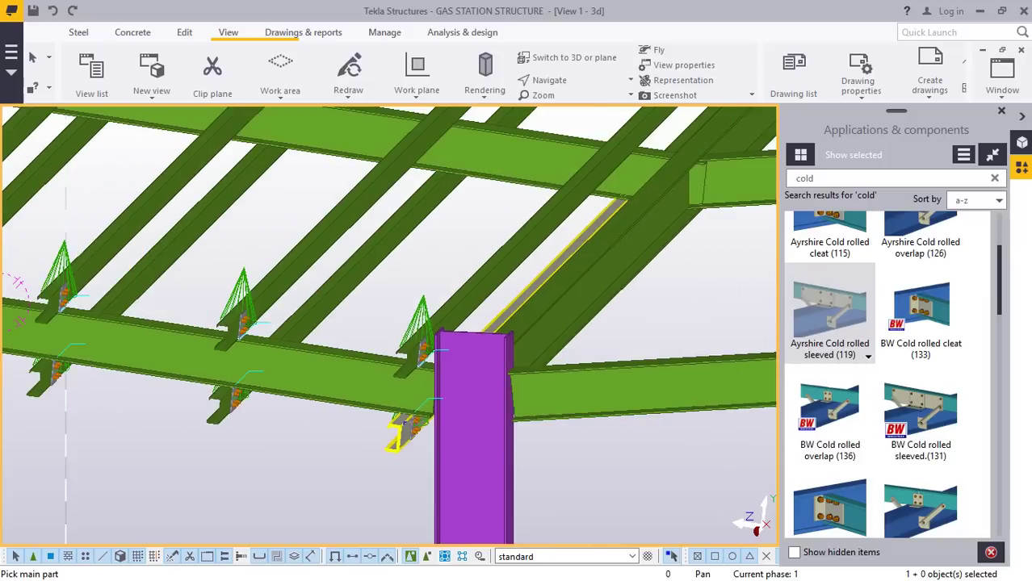
{"action": "scroll", "coordinate": [529, 284], "scroll_direction": "up", "scroll_amount": 8}
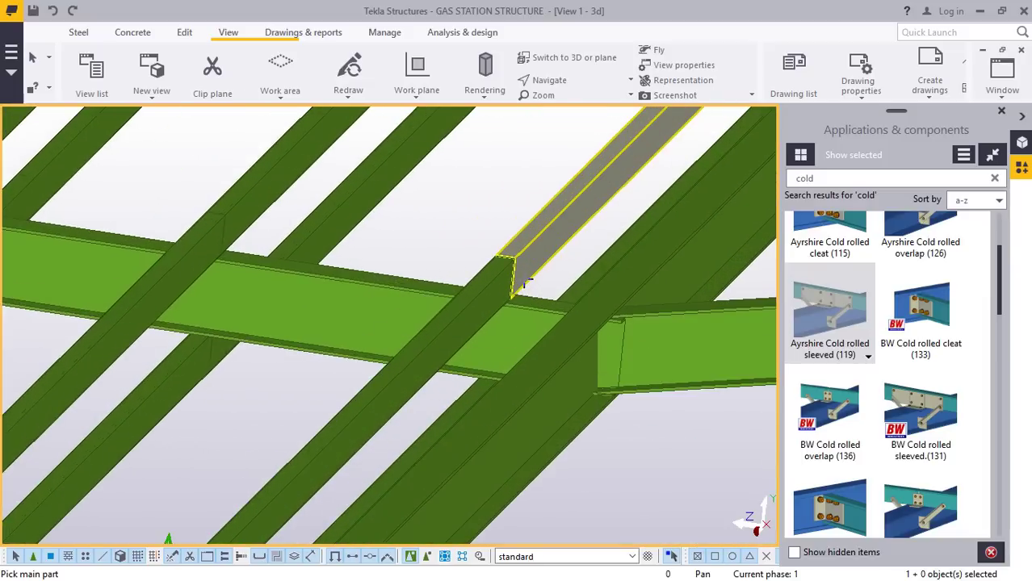
{"action": "scroll", "coordinate": [525, 305], "scroll_direction": "up", "scroll_amount": 3}
{"action": "scroll", "coordinate": [525, 305], "scroll_direction": "down", "scroll_amount": 3}
{"action": "scroll", "coordinate": [525, 306], "scroll_direction": "up", "scroll_amount": 5}
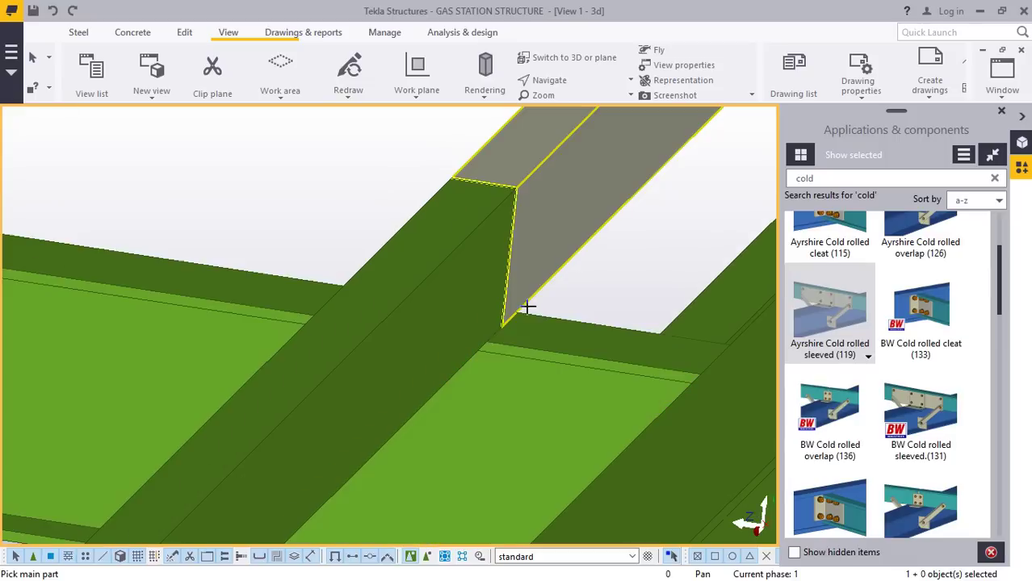
{"action": "left_click", "coordinate": [545, 266]}
{"action": "left_click", "coordinate": [472, 264]}
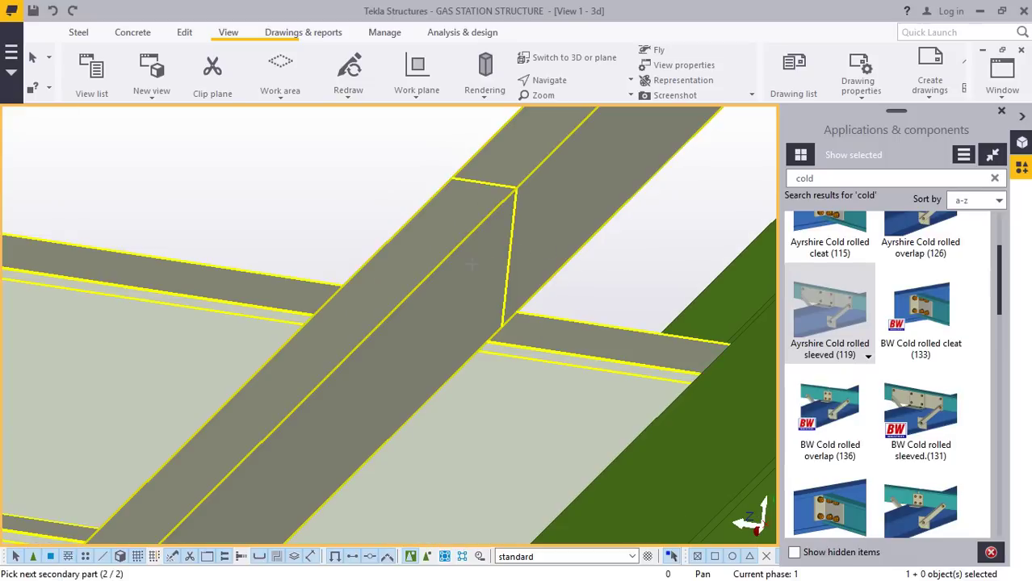
{"action": "middle_click", "coordinate": [507, 274]}
Add a cold rolled sleeved connection joining the second pair of abutting upper purlins from the central beam to the middle rafter.
{"action": "scroll", "coordinate": [529, 304], "scroll_direction": "down", "scroll_amount": 2}
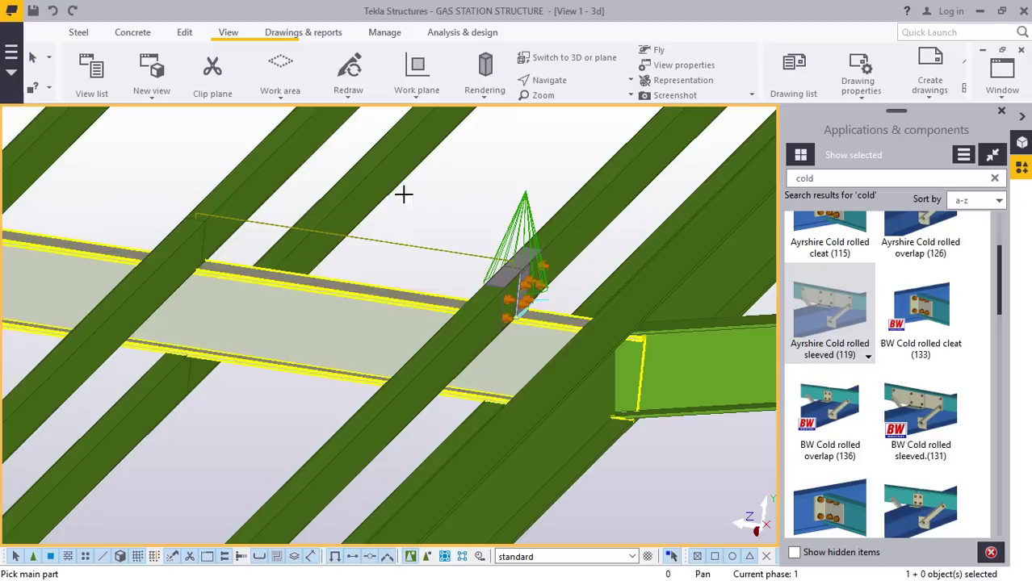
{"action": "scroll", "coordinate": [175, 223], "scroll_direction": "up", "scroll_amount": 3}
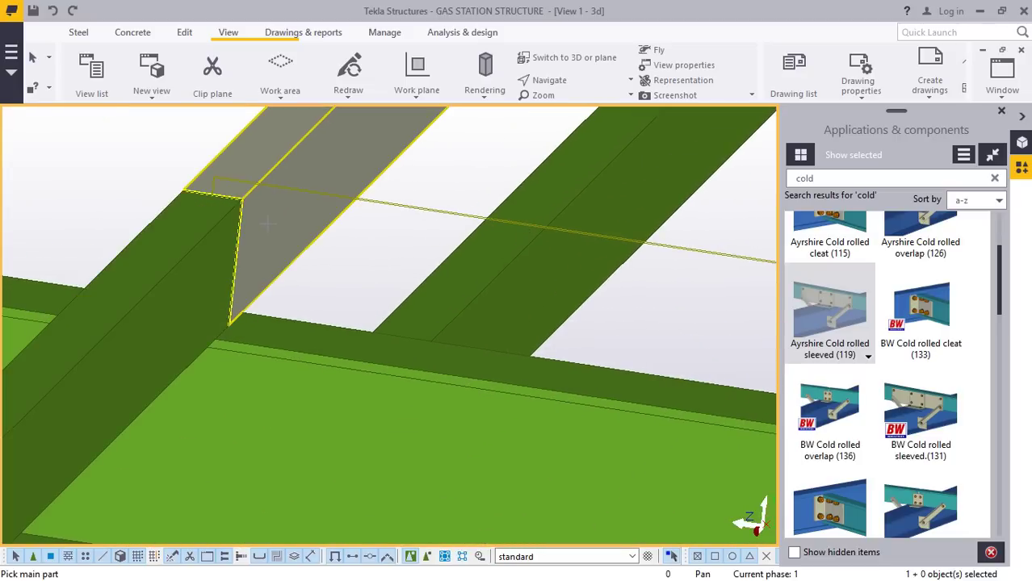
{"action": "left_click", "coordinate": [287, 331]}
{"action": "left_click", "coordinate": [190, 283]}
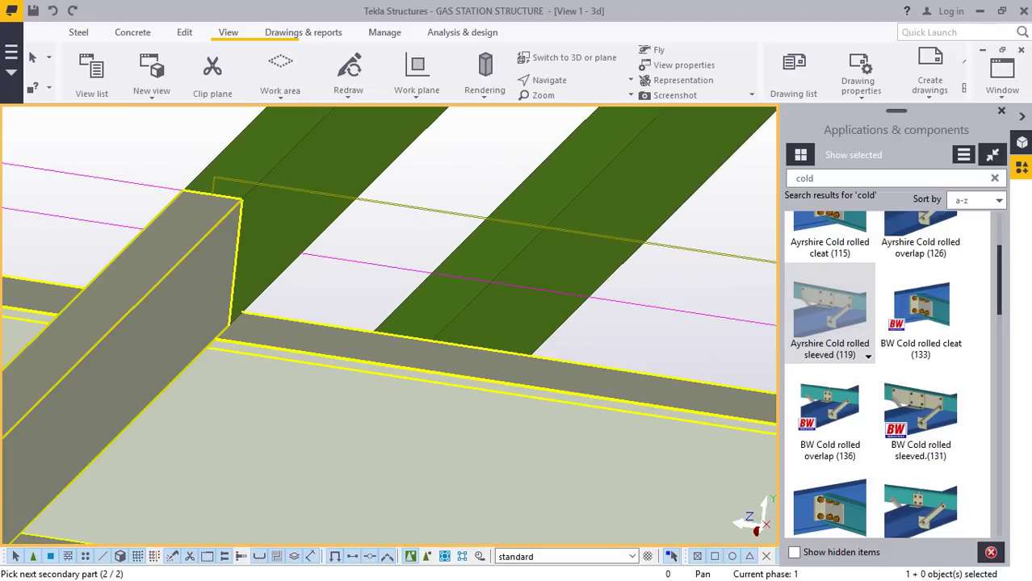
{"action": "middle_click", "coordinate": [260, 241]}
Add cold rolled sleeved connections joining the third and fourth pairs of abutting upper purlins from the central beam to the middle rafter.
{"action": "scroll", "coordinate": [334, 302], "scroll_direction": "down", "scroll_amount": 3}
{"action": "scroll", "coordinate": [91, 291], "scroll_direction": "up", "scroll_amount": 2}
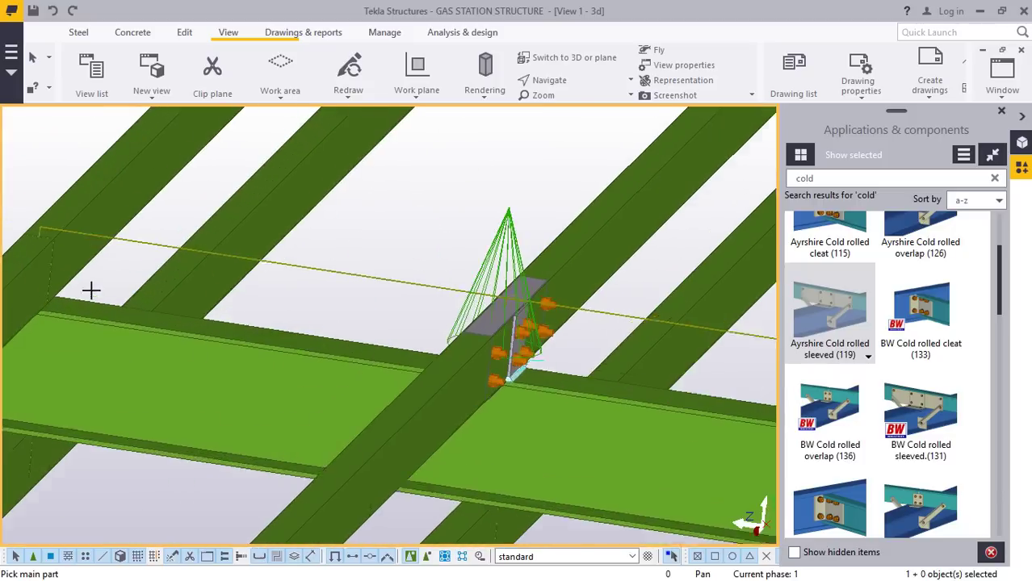
{"action": "middle_click_drag", "start_coordinate": [90, 291], "coordinate": [230, 311], "text": "ctrl"}
{"action": "left_click", "coordinate": [203, 313]}
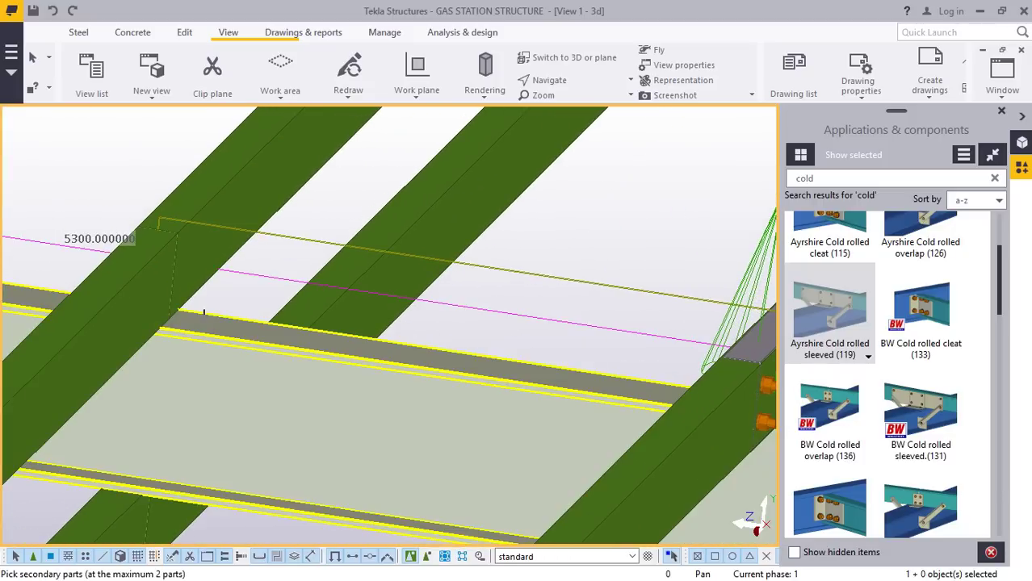
{"action": "scroll", "coordinate": [311, 309], "scroll_direction": "down", "scroll_amount": 5}
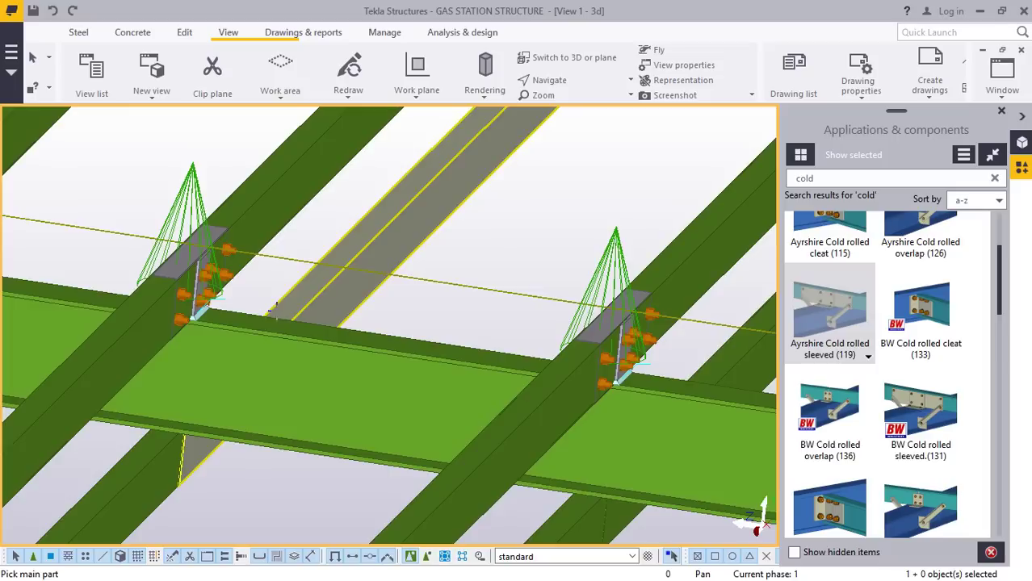
{"action": "scroll", "coordinate": [97, 288], "scroll_direction": "up", "scroll_amount": 2}
{"action": "scroll", "coordinate": [101, 287], "scroll_direction": "up", "scroll_amount": 2}
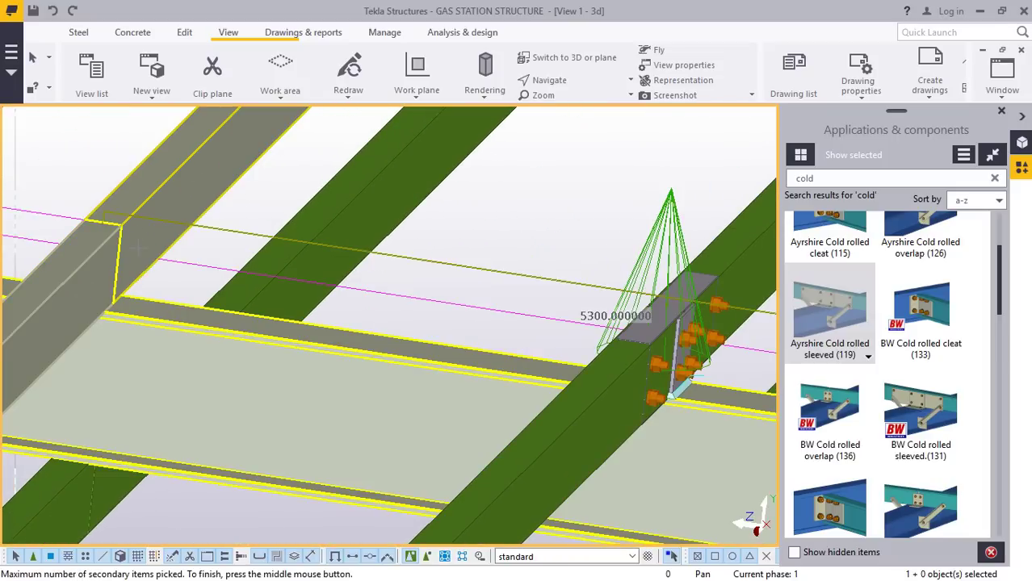
{"action": "middle_click", "coordinate": [105, 288]}
Add cold rolled sleeved connections joining the last two pairs of abutting upper purlins to the middle rafter, near its free end.
{"action": "scroll", "coordinate": [105, 287], "scroll_direction": "down", "scroll_amount": 5}
{"action": "scroll", "coordinate": [109, 290], "scroll_direction": "up", "scroll_amount": 2}
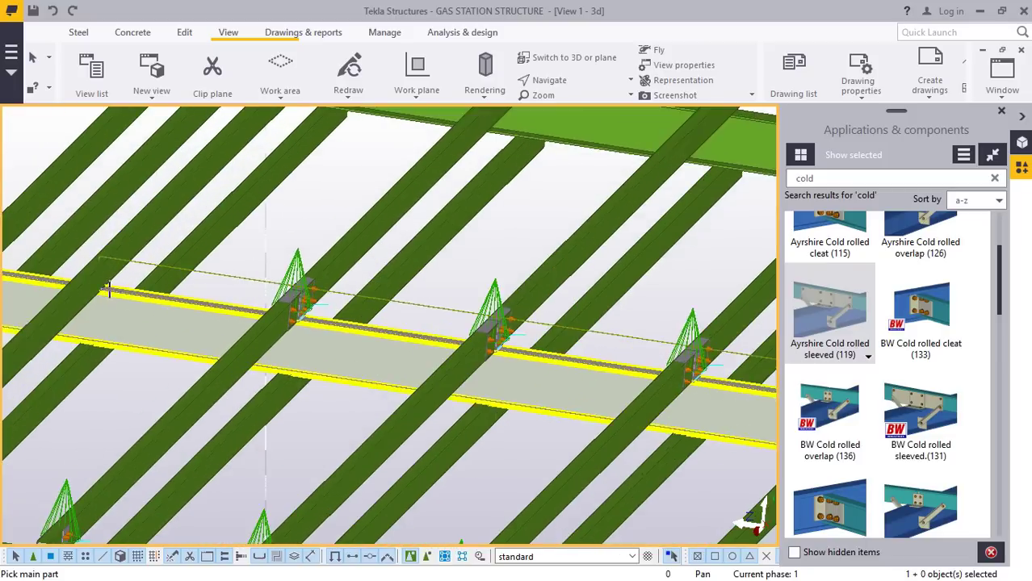
{"action": "scroll", "coordinate": [109, 291], "scroll_direction": "up", "scroll_amount": 4}
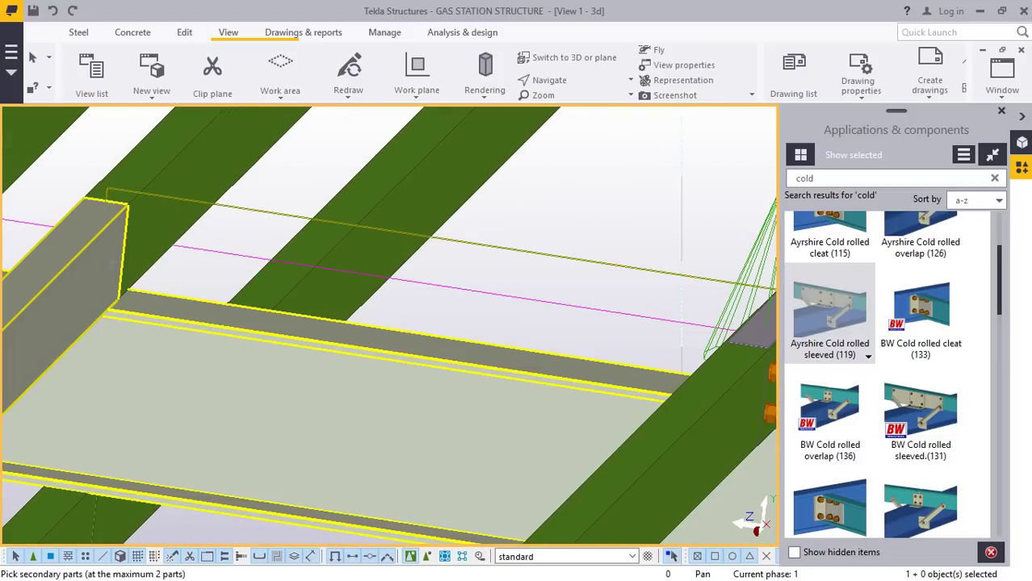
{"action": "scroll", "coordinate": [339, 353], "scroll_direction": "down", "scroll_amount": 4}
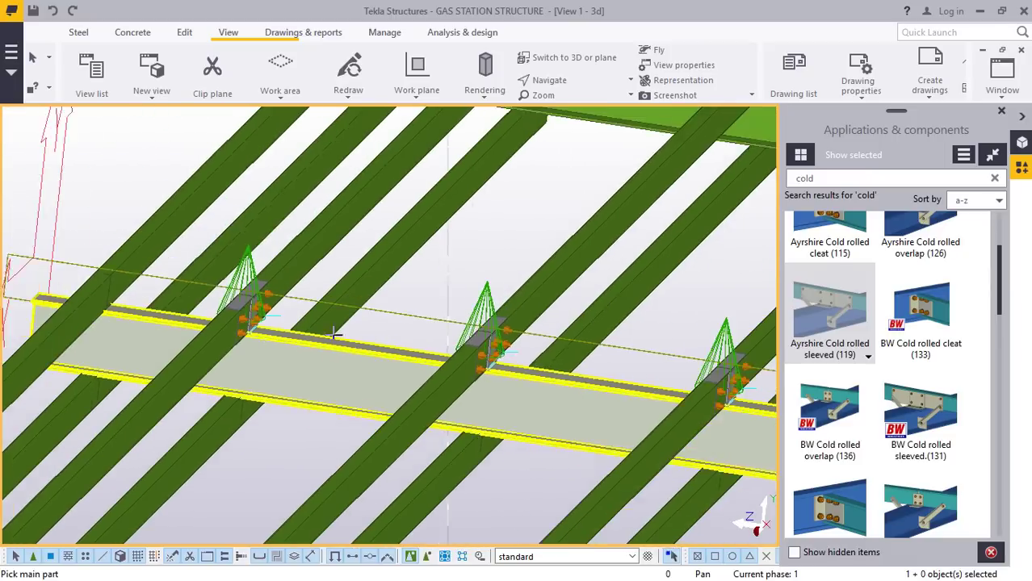
{"action": "scroll", "coordinate": [339, 353], "scroll_direction": "up", "scroll_amount": 4}
{"action": "scroll", "coordinate": [146, 243], "scroll_direction": "up", "scroll_amount": 1}
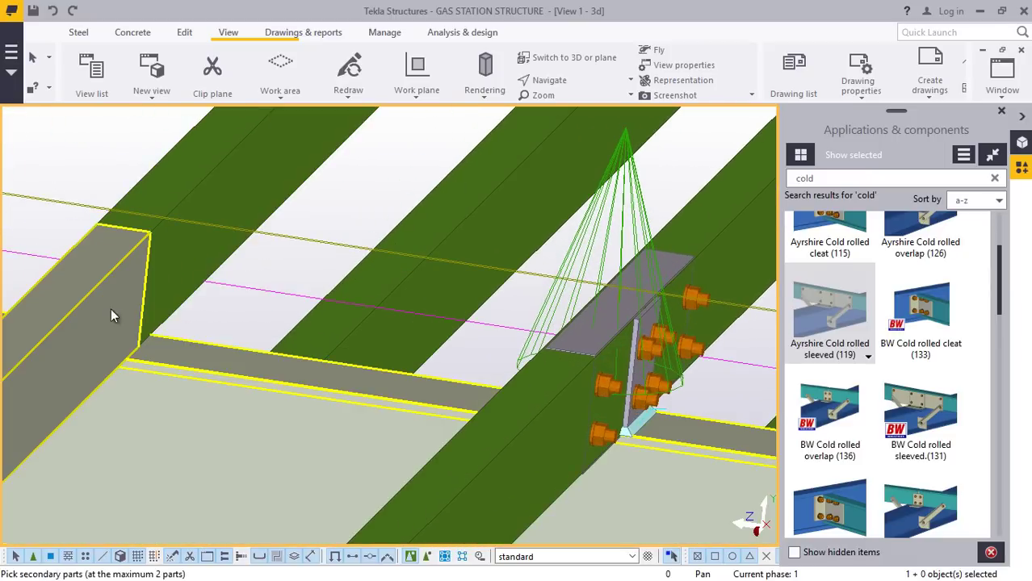
{"action": "middle_click", "coordinate": [162, 281]}
Add cold rolled sleeved connections between the far end rafter and the first and second upper purlins from its free end.
{"action": "scroll", "coordinate": [162, 281], "scroll_direction": "down", "scroll_amount": 6}
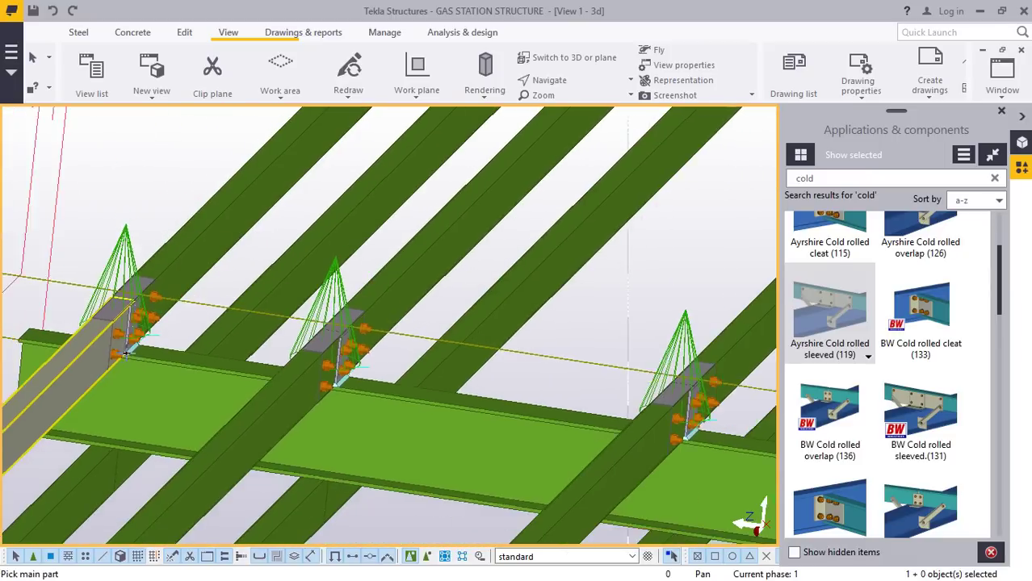
{"action": "scroll", "coordinate": [282, 238], "scroll_direction": "up", "scroll_amount": 4}
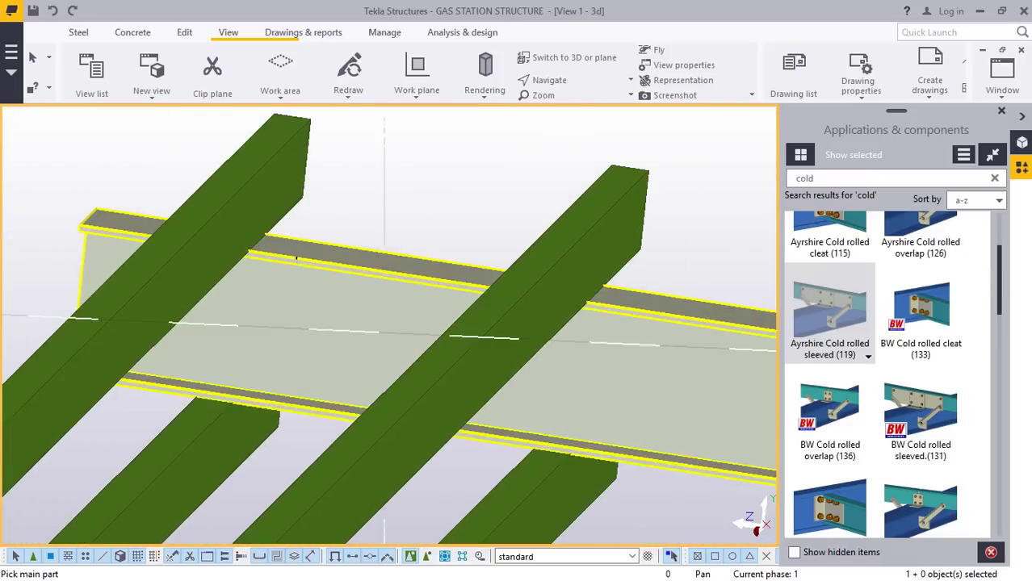
{"action": "middle_click", "coordinate": [238, 204]}
{"action": "scroll", "coordinate": [148, 238], "scroll_direction": "down", "scroll_amount": 3}
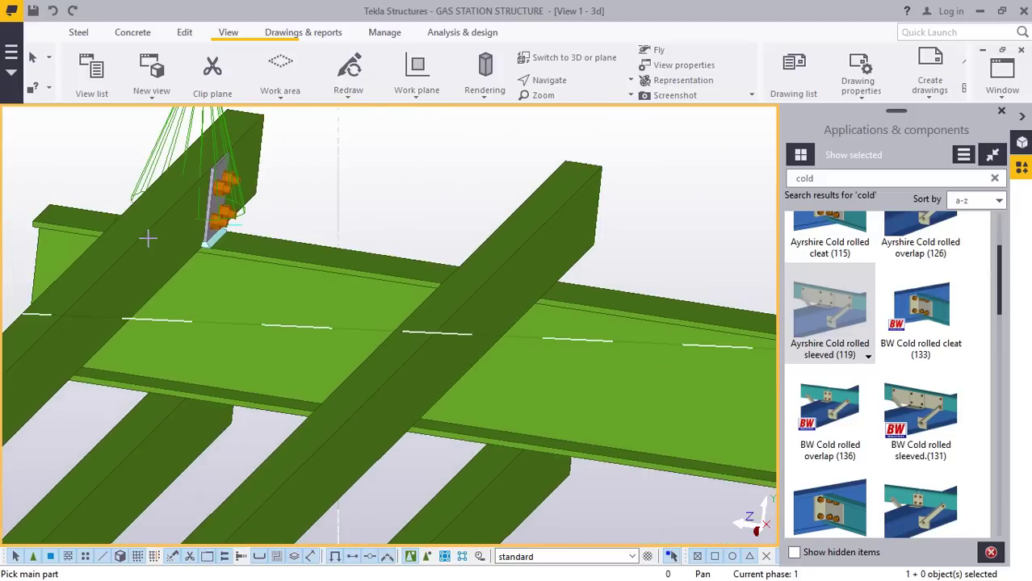
{"action": "scroll", "coordinate": [565, 306], "scroll_direction": "up", "scroll_amount": 2}
{"action": "left_click", "coordinate": [396, 223]}
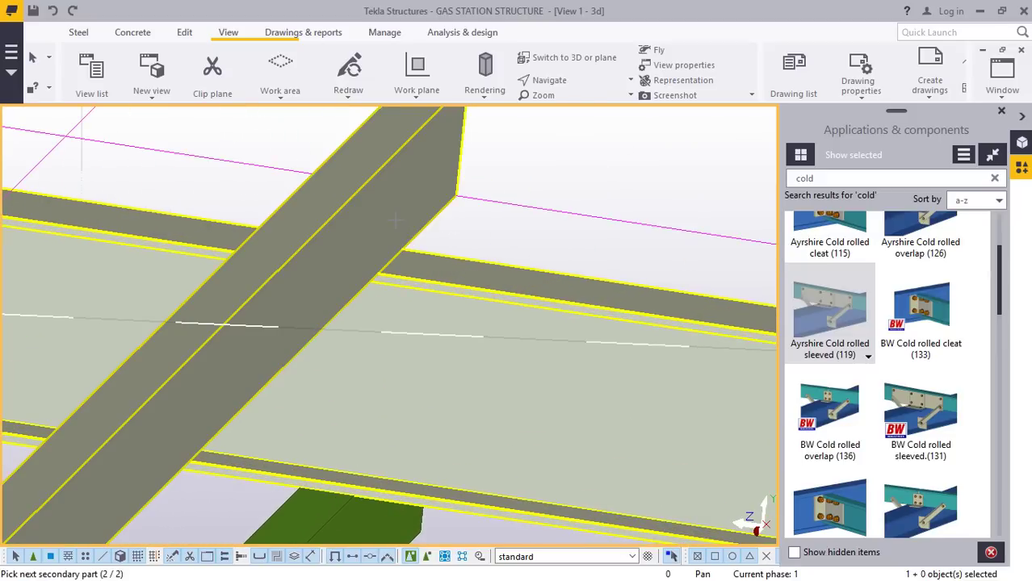
{"action": "middle_click", "coordinate": [395, 219]}
Add cold rolled sleeved connections between the far end rafter and the third and fourth upper purlins from its free end.
{"action": "scroll", "coordinate": [253, 237], "scroll_direction": "down", "scroll_amount": 3}
{"action": "scroll", "coordinate": [189, 246], "scroll_direction": "down", "scroll_amount": 2}
{"action": "scroll", "coordinate": [585, 301], "scroll_direction": "up", "scroll_amount": 4}
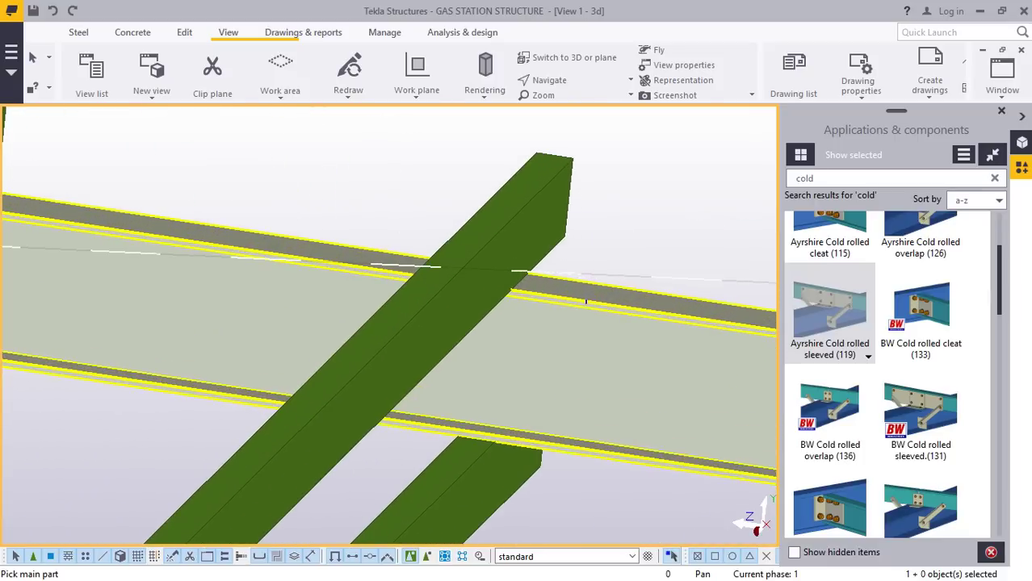
{"action": "middle_click", "coordinate": [518, 257]}
{"action": "scroll", "coordinate": [309, 300], "scroll_direction": "down", "scroll_amount": 4}
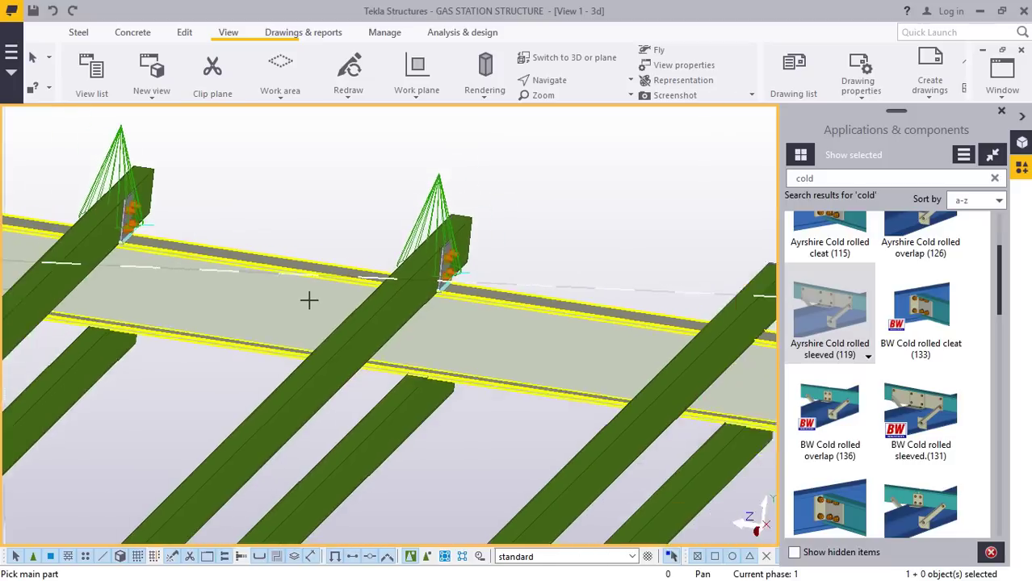
{"action": "scroll", "coordinate": [607, 314], "scroll_direction": "up", "scroll_amount": 3}
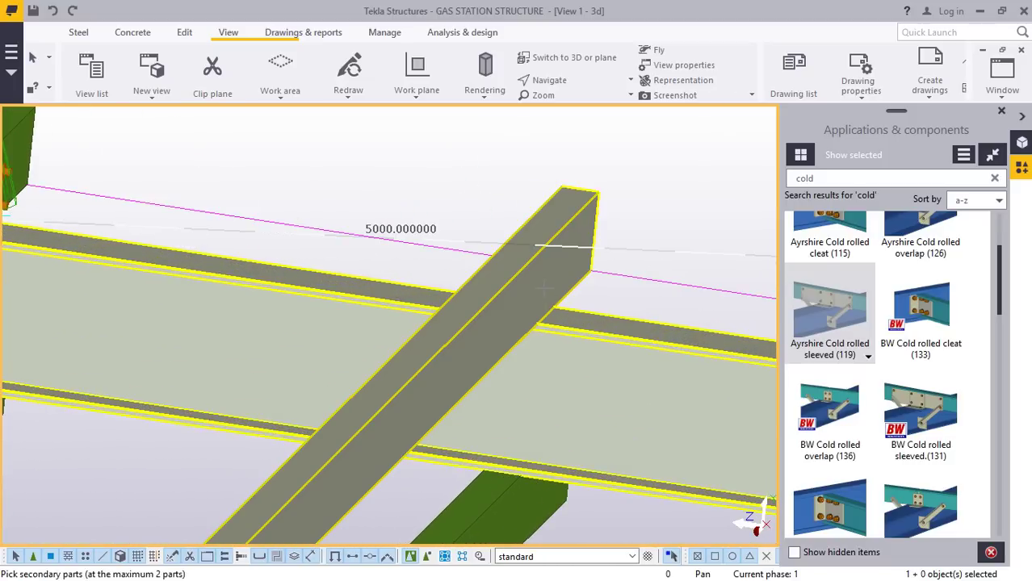
{"action": "middle_click", "coordinate": [544, 288]}
Add cold rolled sleeved connections between the far end rafter and its last two upper purlins, ending beside the column.
{"action": "scroll", "coordinate": [281, 288], "scroll_direction": "down", "scroll_amount": 3}
{"action": "scroll", "coordinate": [454, 286], "scroll_direction": "down", "scroll_amount": 1}
{"action": "scroll", "coordinate": [542, 327], "scroll_direction": "up", "scroll_amount": 4}
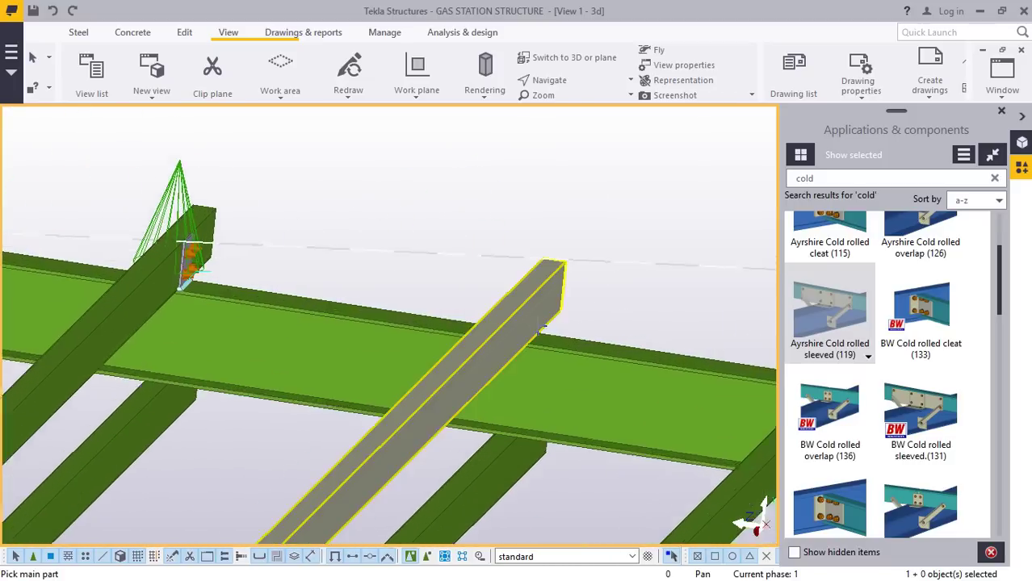
{"action": "scroll", "coordinate": [542, 330], "scroll_direction": "up", "scroll_amount": 2}
{"action": "middle_click", "coordinate": [550, 331]}
{"action": "scroll", "coordinate": [329, 295], "scroll_direction": "down", "scroll_amount": 3}
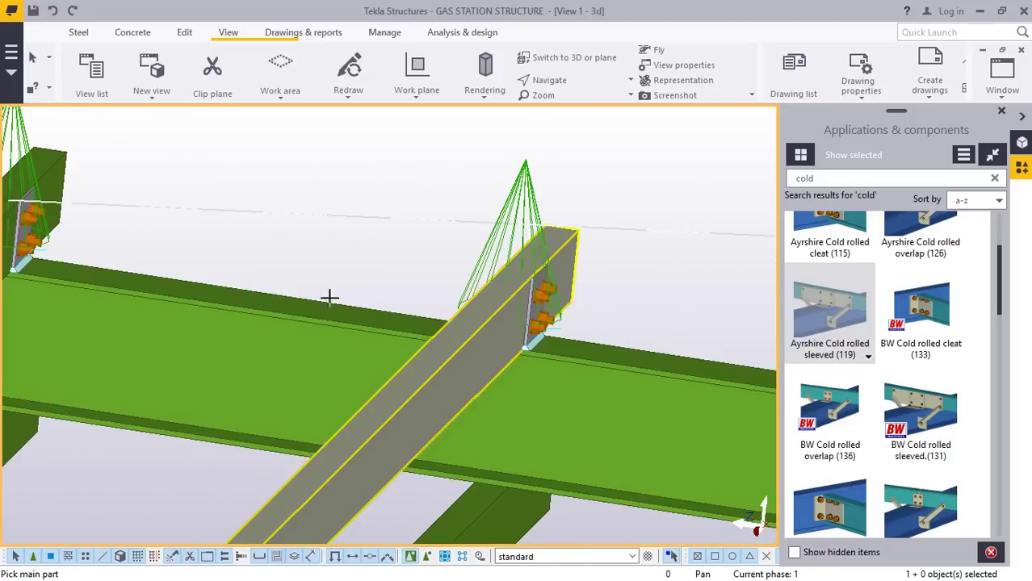
{"action": "scroll", "coordinate": [507, 319], "scroll_direction": "up", "scroll_amount": 3}
{"action": "scroll", "coordinate": [507, 322], "scroll_direction": "up", "scroll_amount": 3}
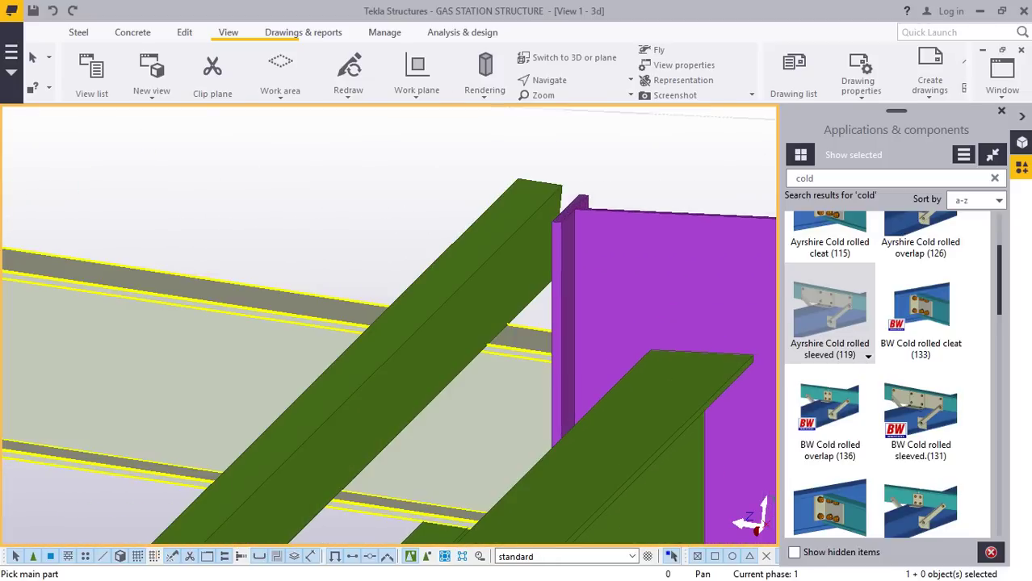
{"action": "middle_click", "coordinate": [476, 307]}
{"action": "scroll", "coordinate": [476, 308], "scroll_direction": "down", "scroll_amount": 6}
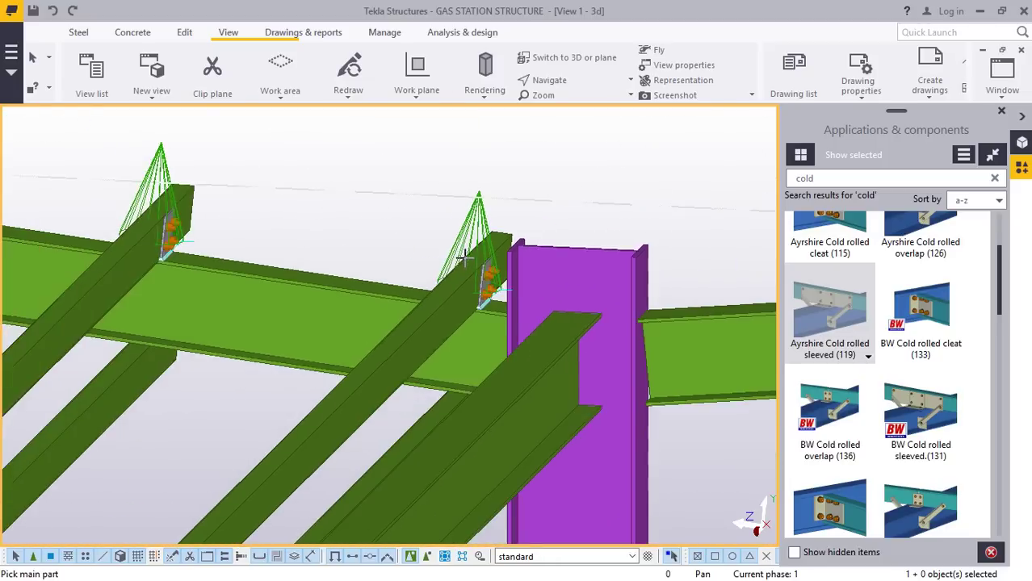
{"action": "scroll", "coordinate": [419, 244], "scroll_direction": "down", "scroll_amount": 2}
{"action": "scroll", "coordinate": [244, 428], "scroll_direction": "up", "scroll_amount": 5}
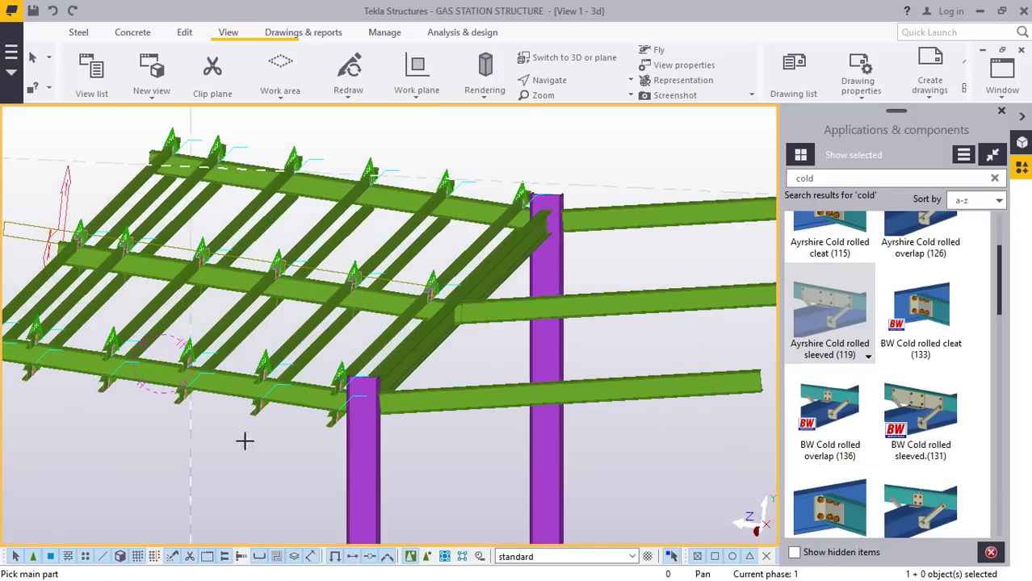
Add cold rolled sleeved connections joining the second and third pairs of abutting lower purlins from the column to the middle rafter.
{"action": "scroll", "coordinate": [482, 164], "scroll_direction": "up", "scroll_amount": 4}
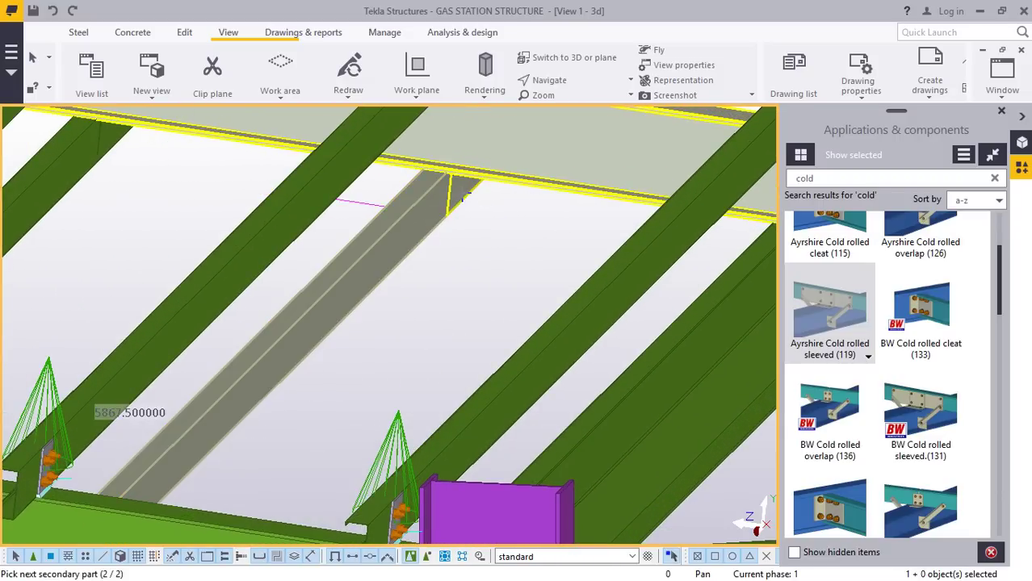
{"action": "middle_click", "coordinate": [465, 193]}
{"action": "scroll", "coordinate": [357, 230], "scroll_direction": "down", "scroll_amount": 3}
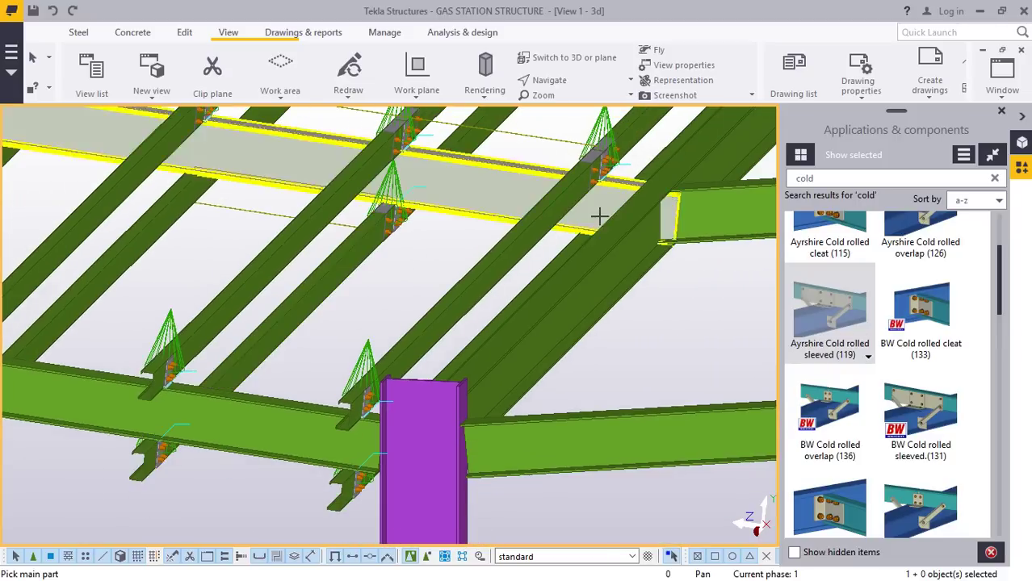
{"action": "scroll", "coordinate": [599, 216], "scroll_direction": "up", "scroll_amount": 3}
{"action": "scroll", "coordinate": [456, 337], "scroll_direction": "down", "scroll_amount": 3}
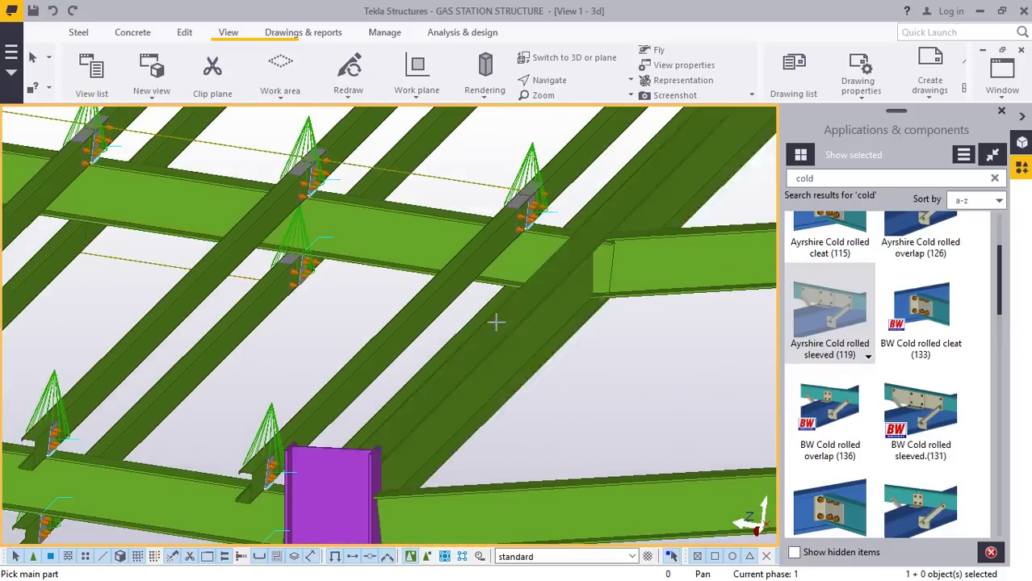
{"action": "scroll", "coordinate": [495, 322], "scroll_direction": "down", "scroll_amount": 2}
{"action": "scroll", "coordinate": [190, 234], "scroll_direction": "up", "scroll_amount": 4}
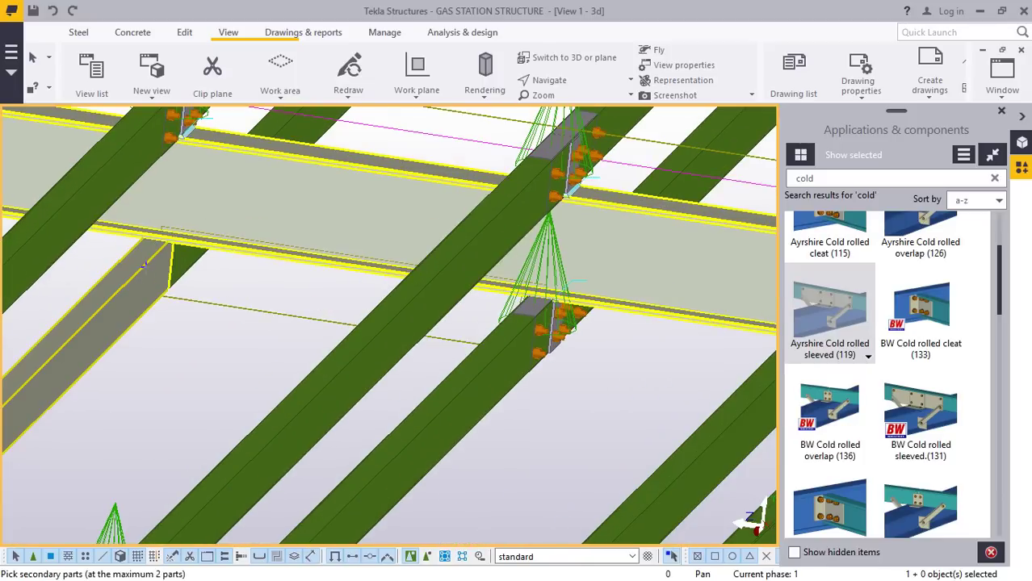
{"action": "middle_click", "coordinate": [191, 269]}
{"action": "scroll", "coordinate": [185, 274], "scroll_direction": "down", "scroll_amount": 5}
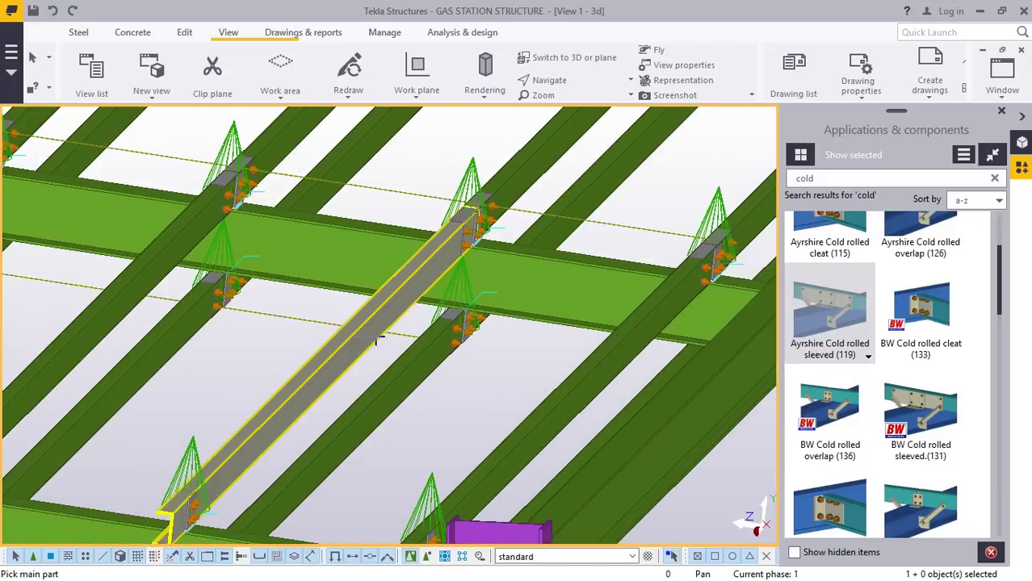
Add cold rolled sleeved connections joining the fourth and fifth pairs of abutting lower purlins from the column to the middle rafter.
{"action": "scroll", "coordinate": [179, 285], "scroll_direction": "up", "scroll_amount": 4}
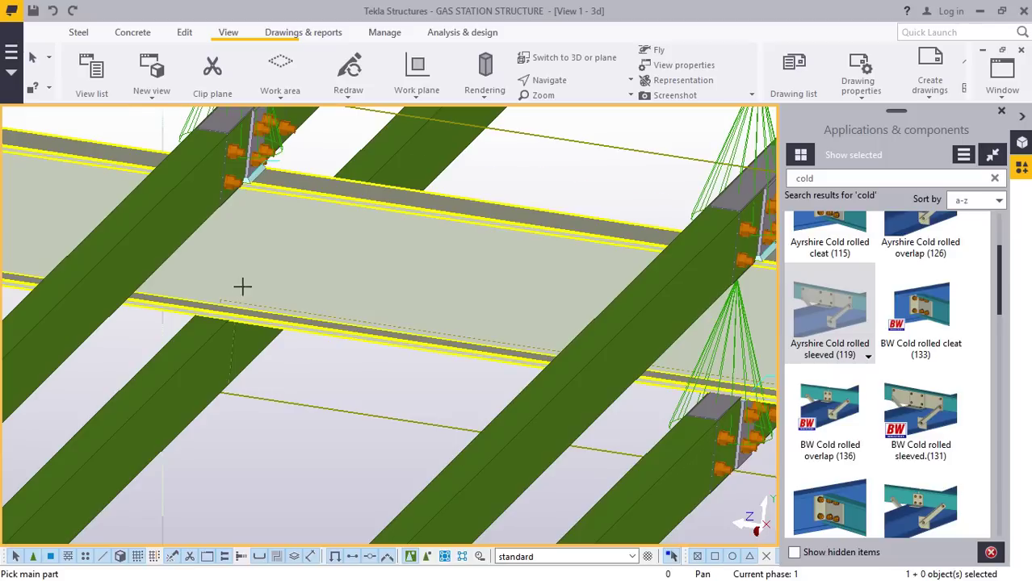
{"action": "left_click", "coordinate": [253, 344]}
{"action": "middle_click", "coordinate": [253, 344]}
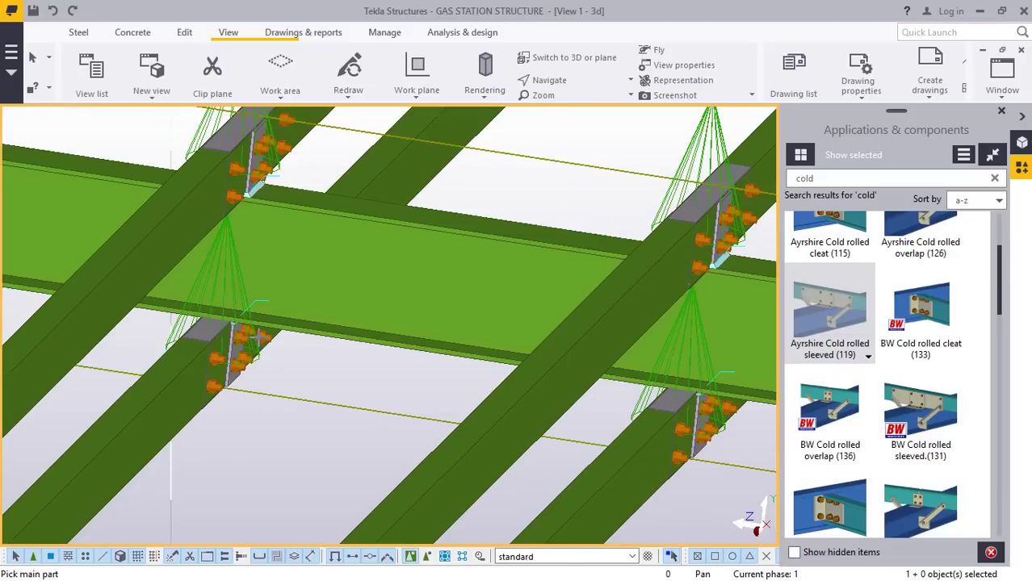
{"action": "scroll", "coordinate": [339, 347], "scroll_direction": "down", "scroll_amount": 4}
{"action": "scroll", "coordinate": [331, 320], "scroll_direction": "up", "scroll_amount": 5}
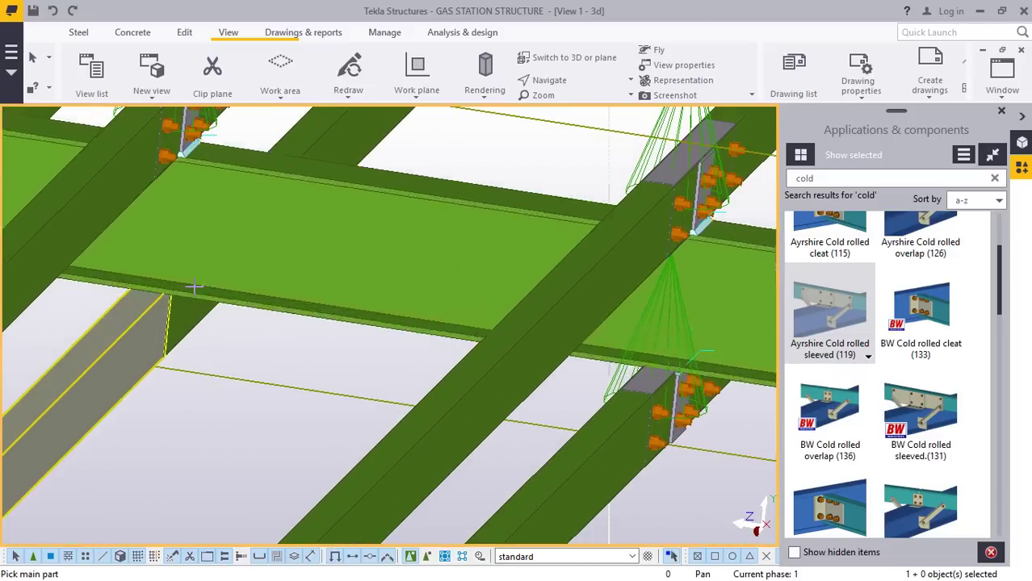
{"action": "left_click", "coordinate": [162, 340]}
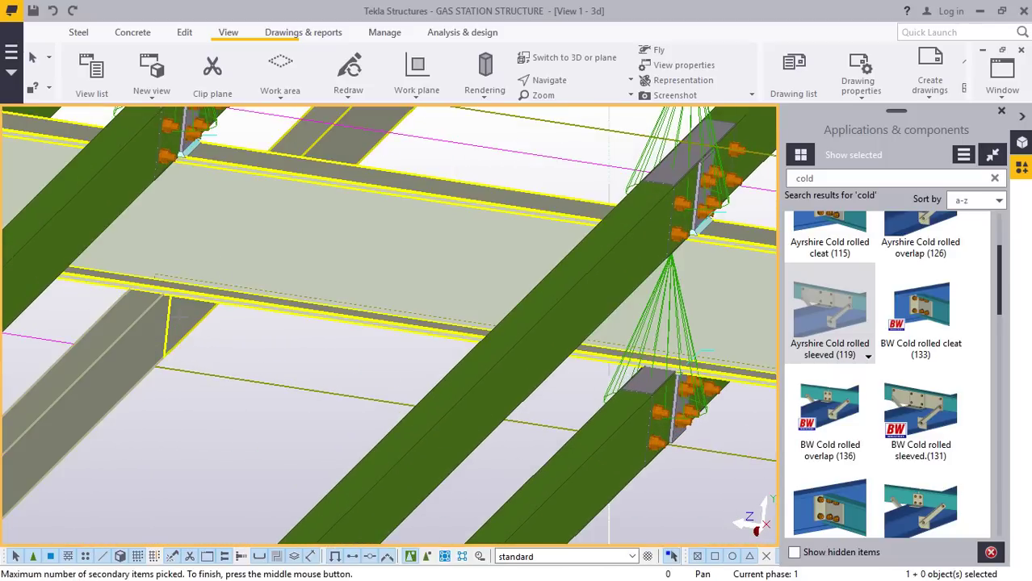
{"action": "middle_click", "coordinate": [179, 317]}
Add a cold rolled sleeved connection joining the pair of abutting lower purlins at the middle rafter's free end to that rafter.
{"action": "scroll", "coordinate": [277, 350], "scroll_direction": "down", "scroll_amount": 3}
{"action": "scroll", "coordinate": [142, 322], "scroll_direction": "up", "scroll_amount": 2}
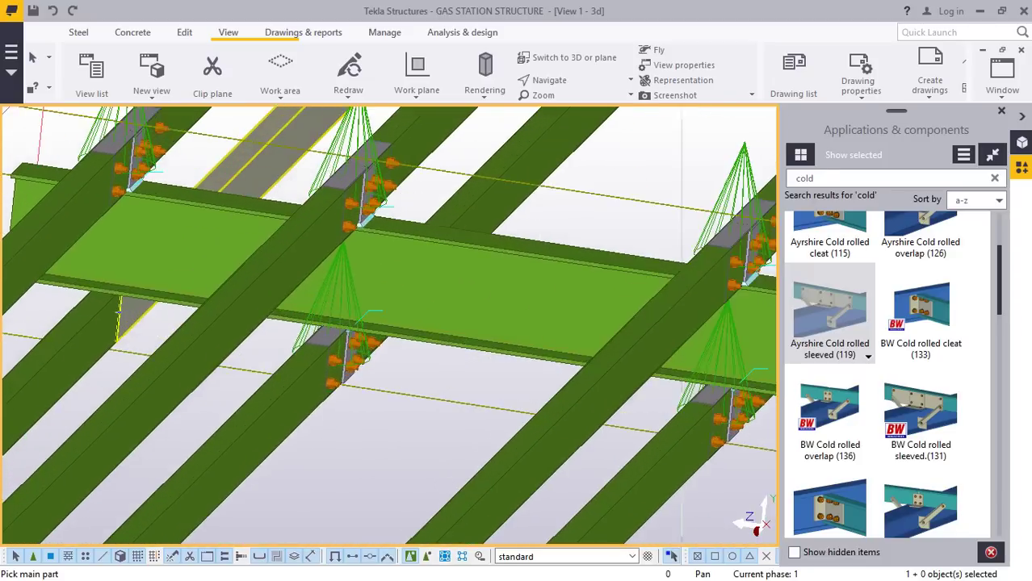
{"action": "scroll", "coordinate": [130, 310], "scroll_direction": "up", "scroll_amount": 2}
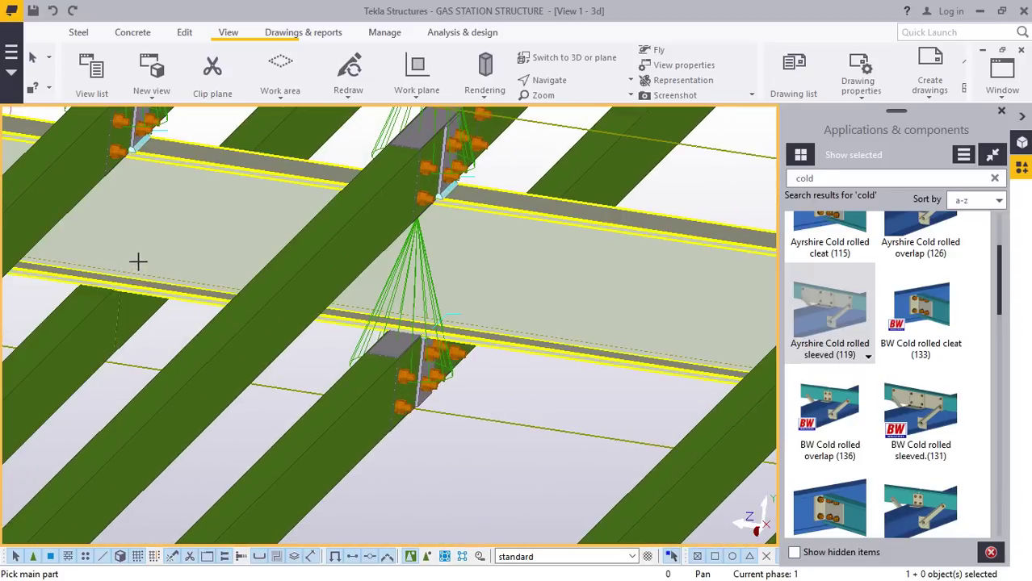
{"action": "middle_click", "coordinate": [133, 320]}
{"action": "scroll", "coordinate": [134, 320], "scroll_direction": "down", "scroll_amount": 6}
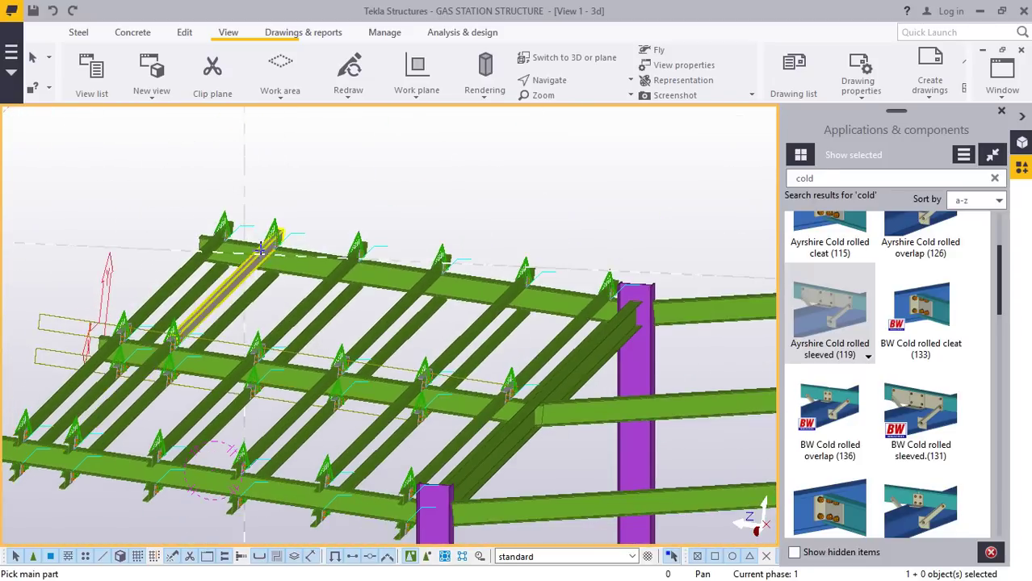
Add cold rolled sleeved connections between the far end rafter and the first and second lower purlins from its free end.
{"action": "scroll", "coordinate": [260, 251], "scroll_direction": "up", "scroll_amount": 6}
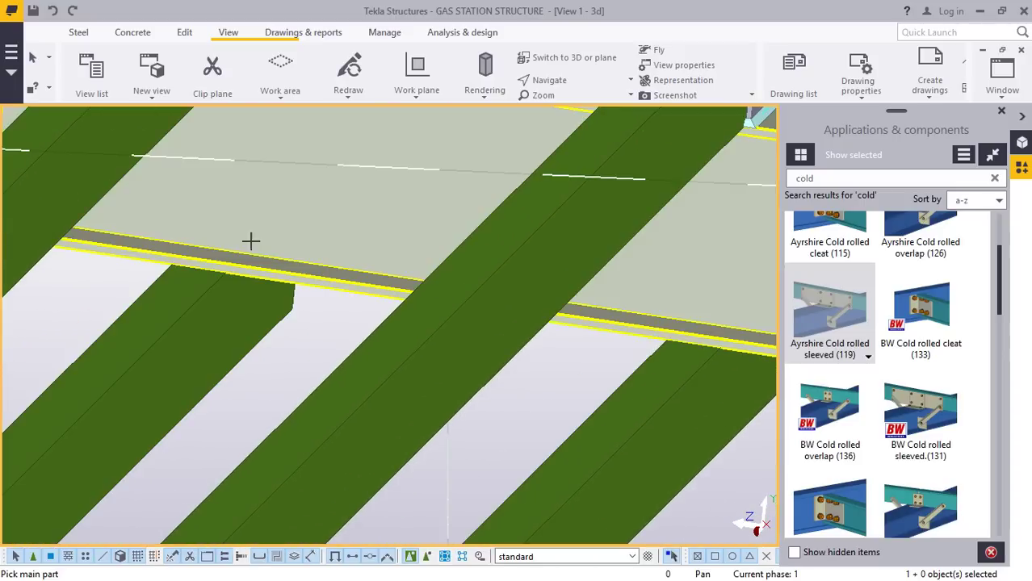
{"action": "middle_click", "coordinate": [236, 310]}
{"action": "scroll", "coordinate": [147, 288], "scroll_direction": "down", "scroll_amount": 4}
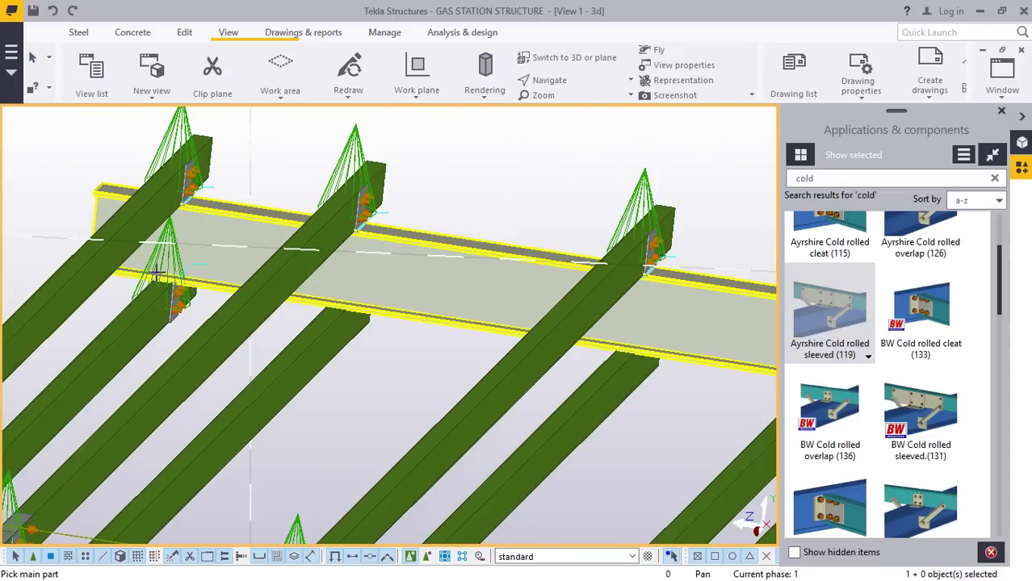
{"action": "scroll", "coordinate": [378, 302], "scroll_direction": "up", "scroll_amount": 2}
{"action": "scroll", "coordinate": [378, 302], "scroll_direction": "up", "scroll_amount": 2}
{"action": "left_click", "coordinate": [328, 321]}
{"action": "left_click", "coordinate": [305, 339]}
{"action": "scroll", "coordinate": [304, 340], "scroll_direction": "down", "scroll_amount": 5}
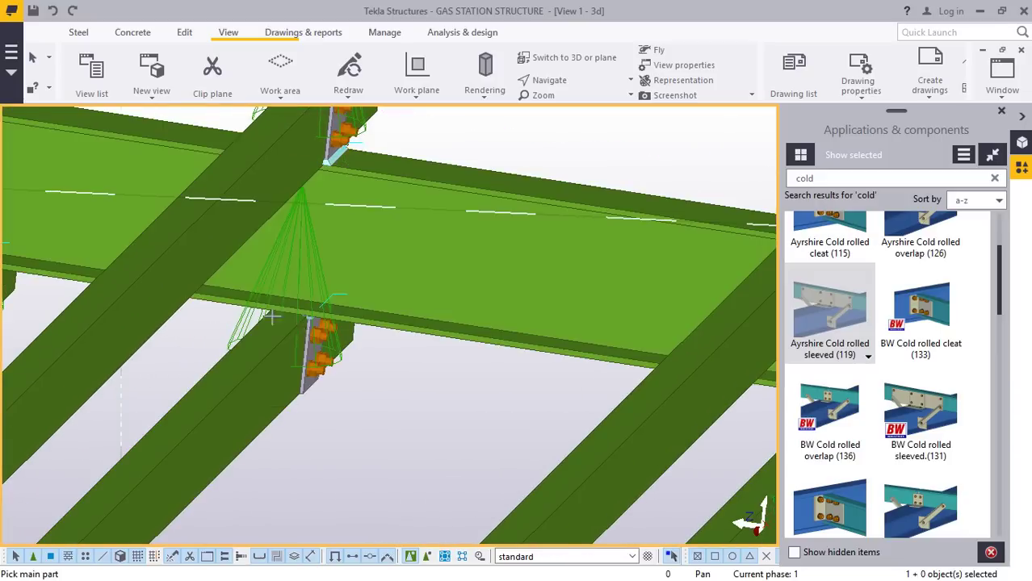
Add cold rolled sleeved connections between the far end rafter and the third and fourth lower purlins from its free end.
{"action": "scroll", "coordinate": [475, 348], "scroll_direction": "up", "scroll_amount": 5}
{"action": "left_click", "coordinate": [469, 322]}
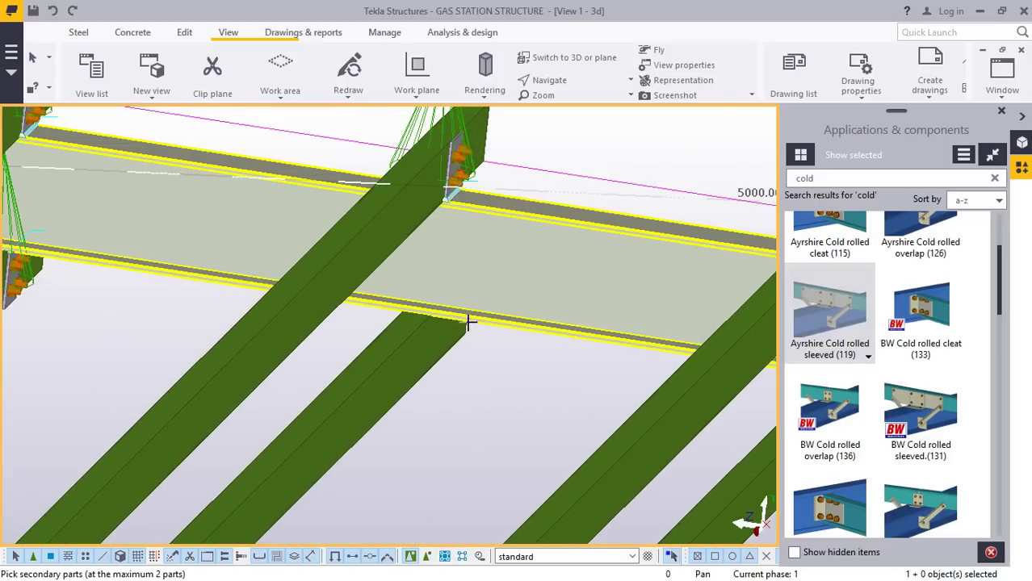
{"action": "scroll", "coordinate": [423, 350], "scroll_direction": "up", "scroll_amount": 2}
{"action": "left_click", "coordinate": [432, 341]}
{"action": "scroll", "coordinate": [404, 331], "scroll_direction": "down", "scroll_amount": 4}
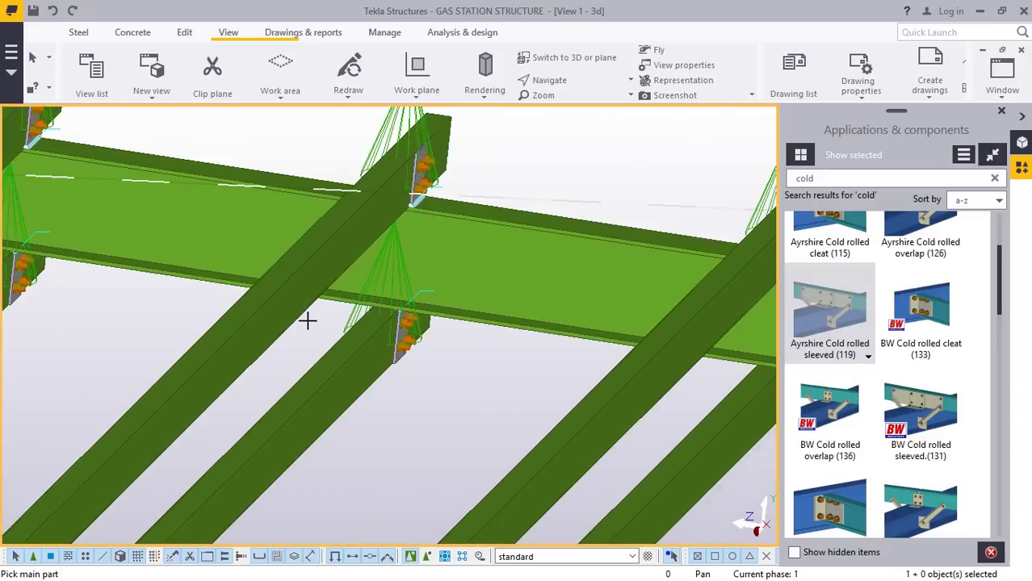
{"action": "scroll", "coordinate": [557, 343], "scroll_direction": "up", "scroll_amount": 4}
{"action": "left_click", "coordinate": [537, 330]}
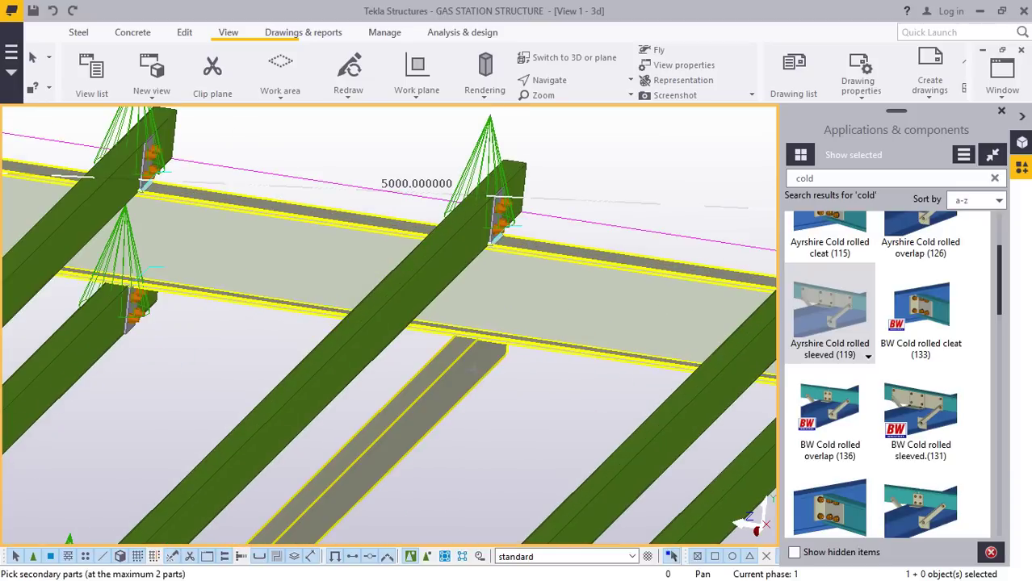
{"action": "left_click", "coordinate": [476, 362]}
{"action": "scroll", "coordinate": [476, 362], "scroll_direction": "down", "scroll_amount": 4}
Add a cold rolled sleeved connection between the far end rafter and the fifth lower purlin from its free end, and end the command.
{"action": "scroll", "coordinate": [559, 348], "scroll_direction": "up", "scroll_amount": 4}
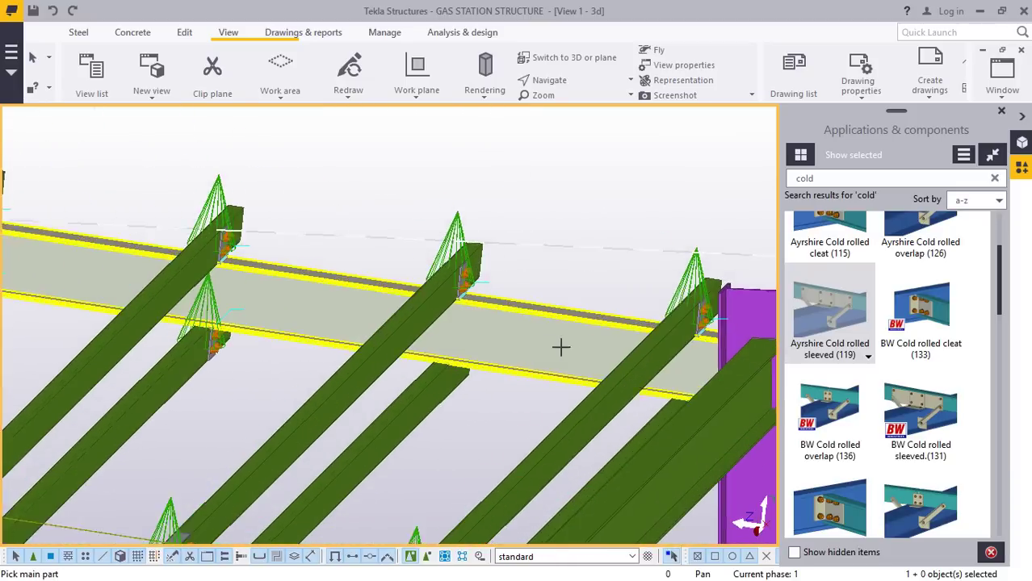
{"action": "left_click", "coordinate": [408, 385]}
{"action": "scroll", "coordinate": [404, 339], "scroll_direction": "down", "scroll_amount": 4}
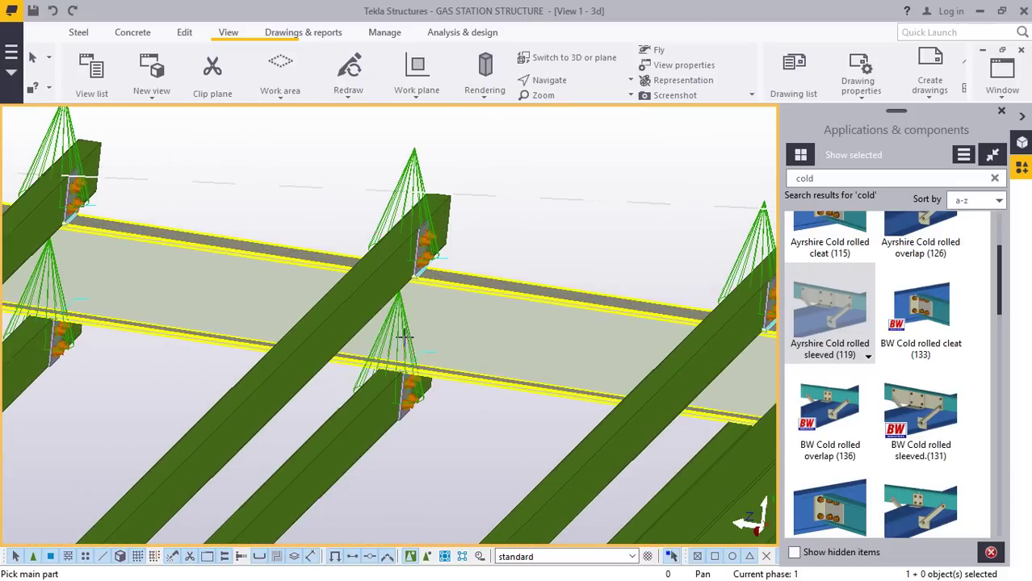
{"action": "right_click", "coordinate": [573, 219]}
{"action": "left_click", "coordinate": [601, 229]}
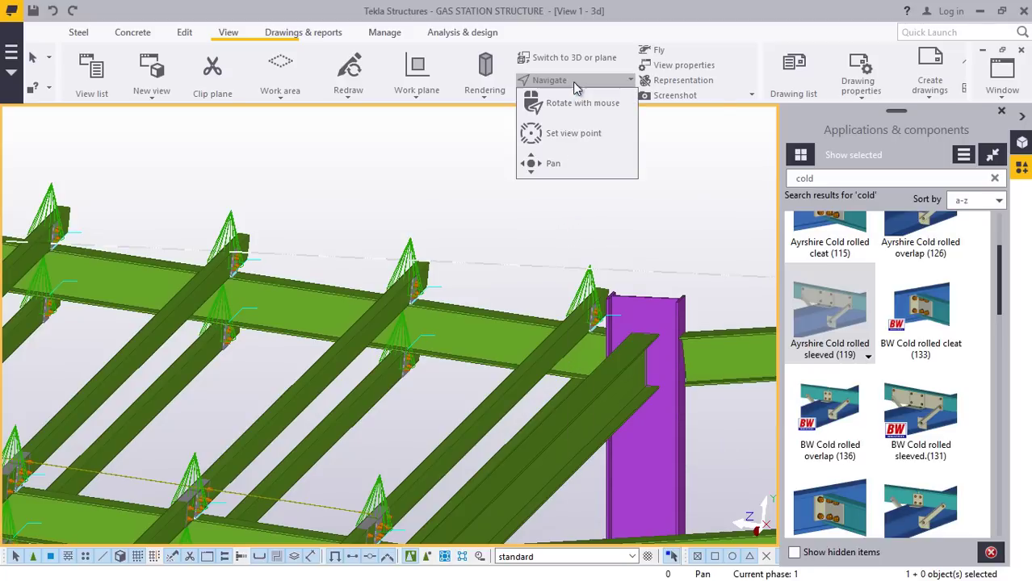
Add a cold rolled sleeved connection between the far end rafter and its last lower purlin, beside the column.
{"action": "middle_click_drag", "start_coordinate": [567, 359], "coordinate": [638, 378], "text": "ctrl"}
{"action": "scroll", "coordinate": [485, 384], "scroll_direction": "up", "scroll_amount": 2}
{"action": "scroll", "coordinate": [479, 382], "scroll_direction": "up", "scroll_amount": 5}
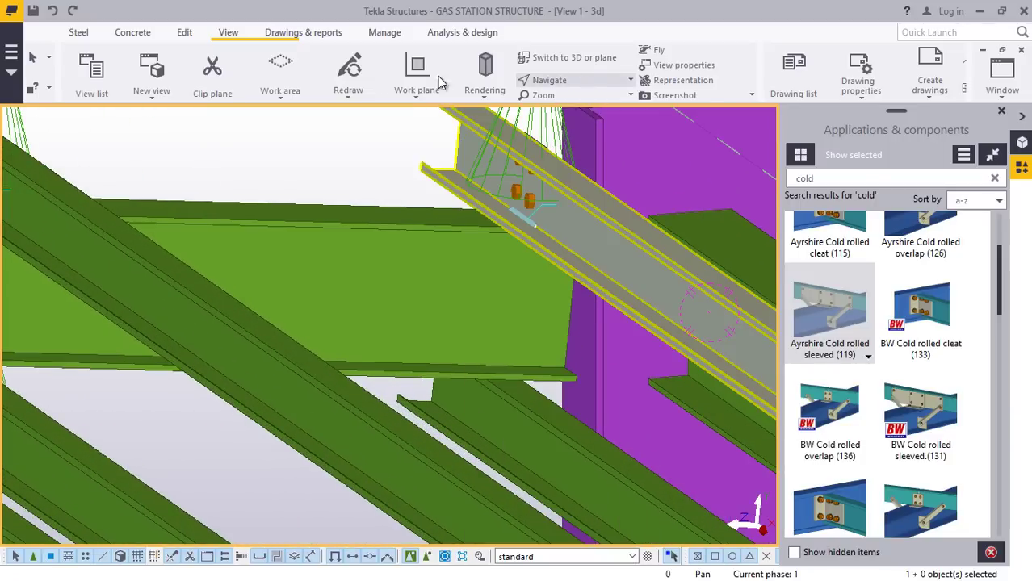
{"action": "left_click", "coordinate": [838, 323]}
{"action": "scroll", "coordinate": [507, 374], "scroll_direction": "up", "scroll_amount": 3}
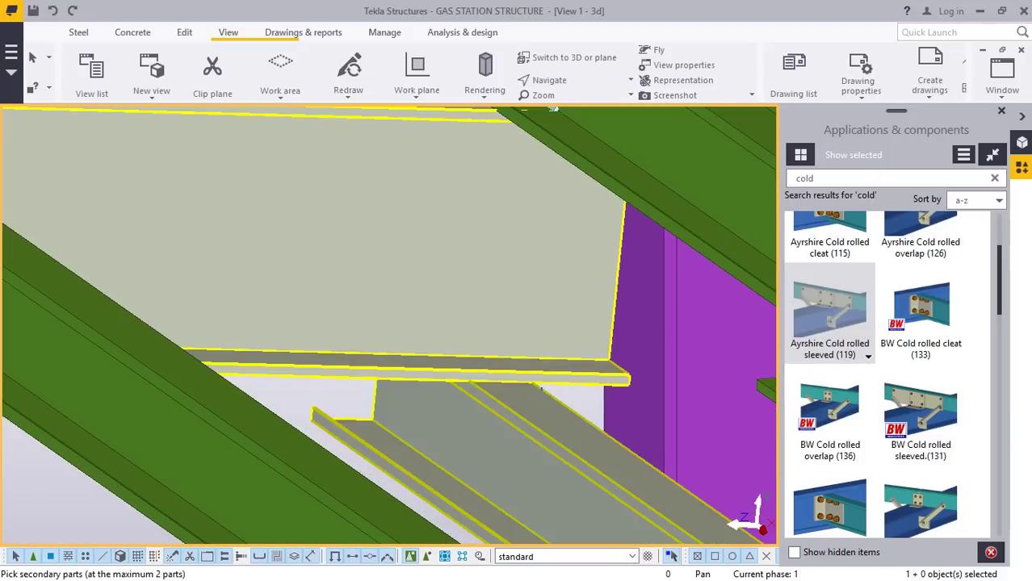
{"action": "left_click", "coordinate": [533, 400]}
{"action": "scroll", "coordinate": [537, 396], "scroll_direction": "down", "scroll_amount": 6}
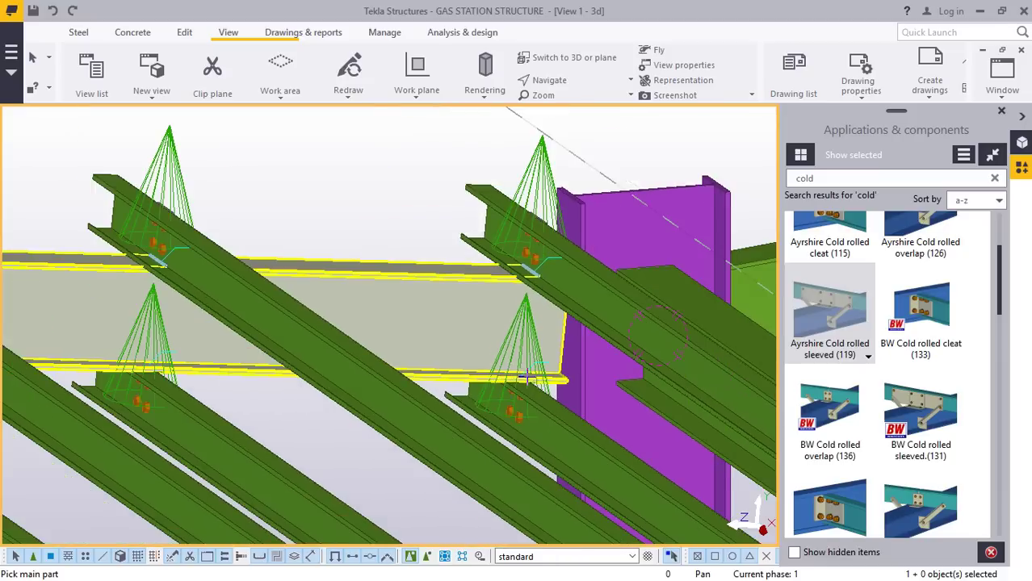
Add a cold rolled sleeved connection joining the remaining pair of lower purlins to the middle rafter at its inner end, and end the command.
{"action": "scroll", "coordinate": [178, 312], "scroll_direction": "down", "scroll_amount": 5}
{"action": "scroll", "coordinate": [505, 444], "scroll_direction": "up", "scroll_amount": 5}
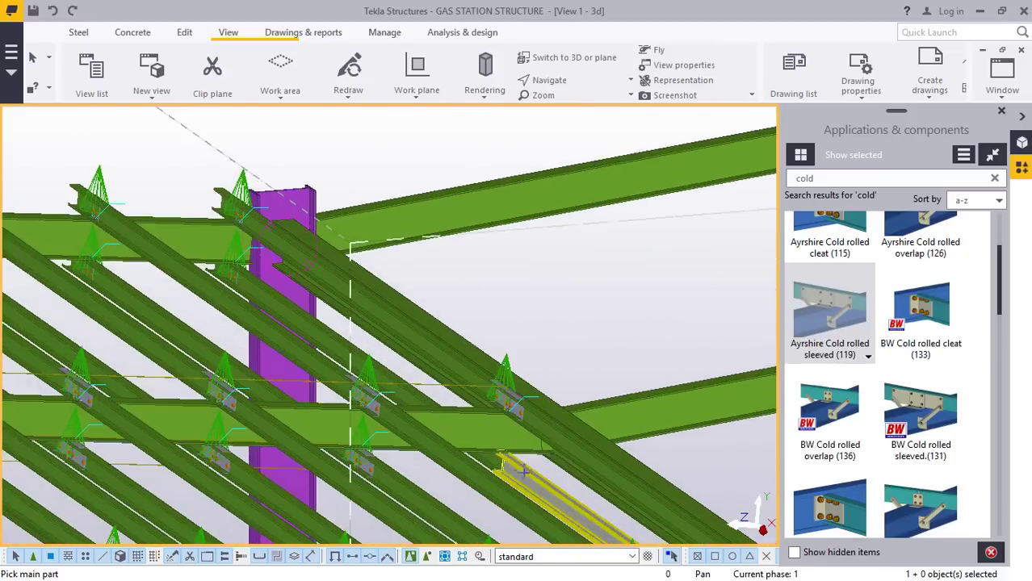
{"action": "scroll", "coordinate": [505, 433], "scroll_direction": "up", "scroll_amount": 2}
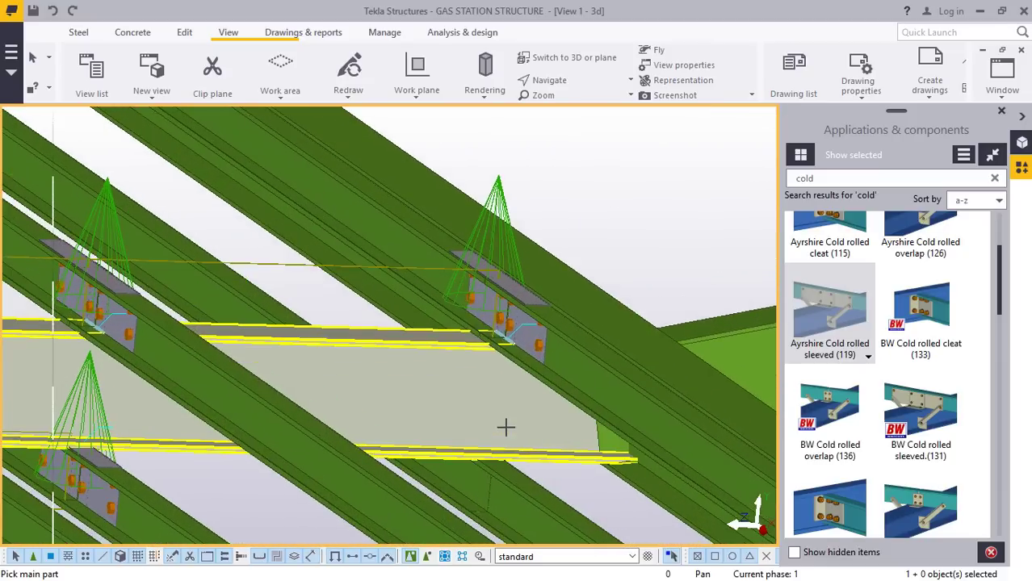
{"action": "middle_click", "coordinate": [496, 480]}
{"action": "scroll", "coordinate": [497, 479], "scroll_direction": "down", "scroll_amount": 8}
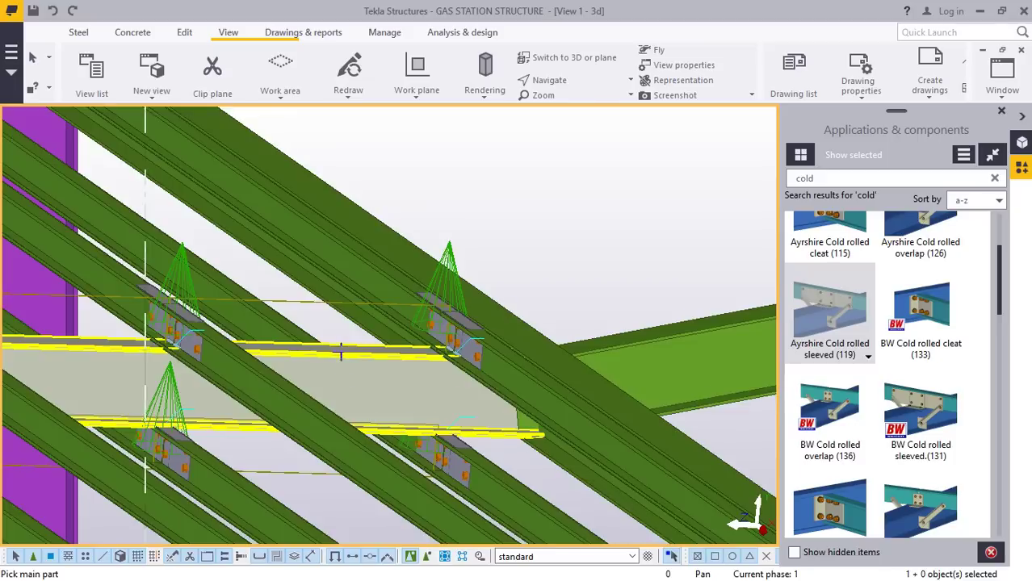
{"action": "scroll", "coordinate": [557, 483], "scroll_direction": "up", "scroll_amount": 5}
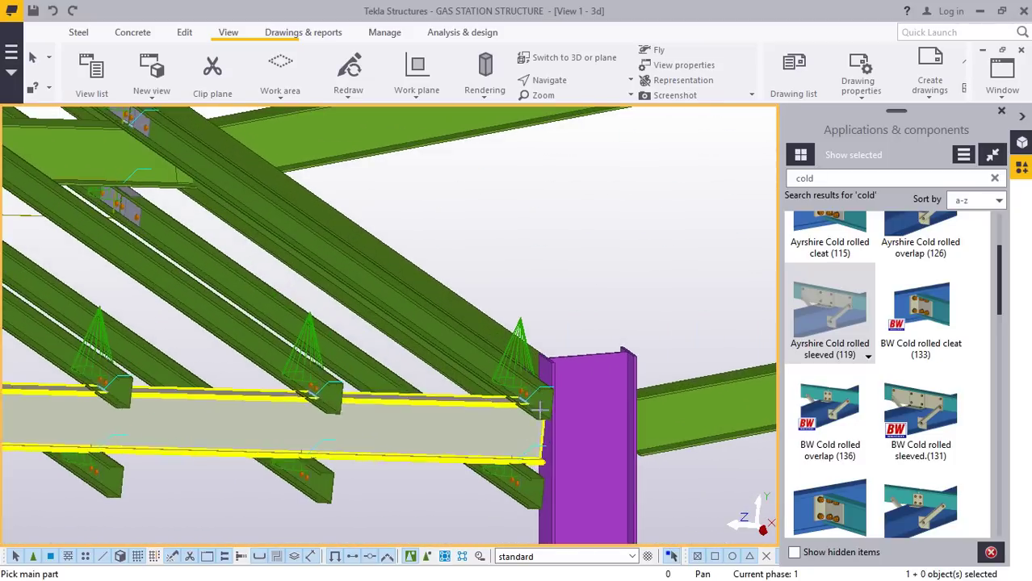
{"action": "right_click", "coordinate": [598, 259]}
{"action": "left_click", "coordinate": [640, 273]}
Select the first purlins from the free end in the roof bay between the rear and middle rafters.
{"action": "scroll", "coordinate": [614, 307], "scroll_direction": "down", "scroll_amount": 3}
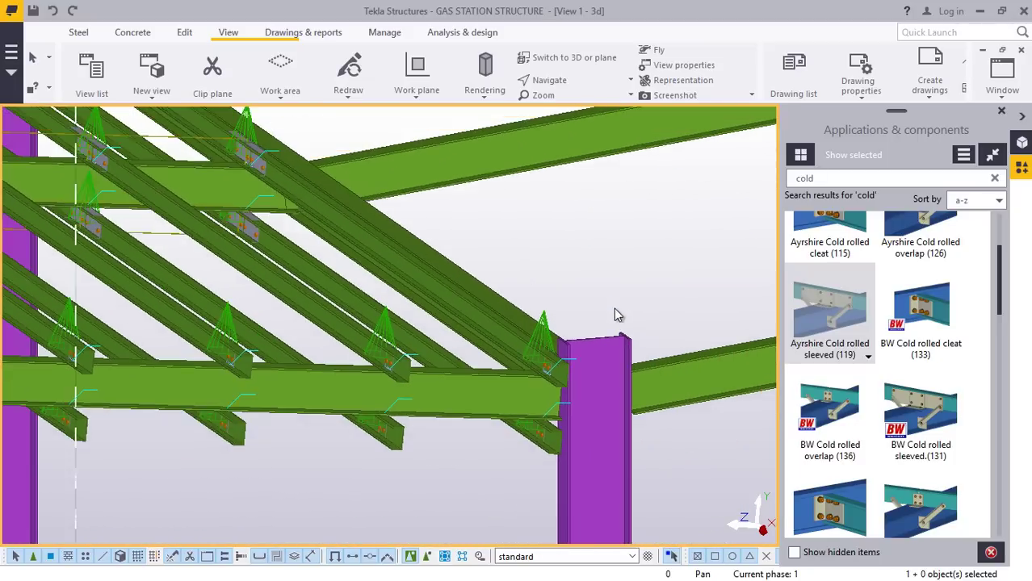
{"action": "scroll", "coordinate": [389, 218], "scroll_direction": "up", "scroll_amount": 3}
{"action": "scroll", "coordinate": [403, 221], "scroll_direction": "down", "scroll_amount": 8}
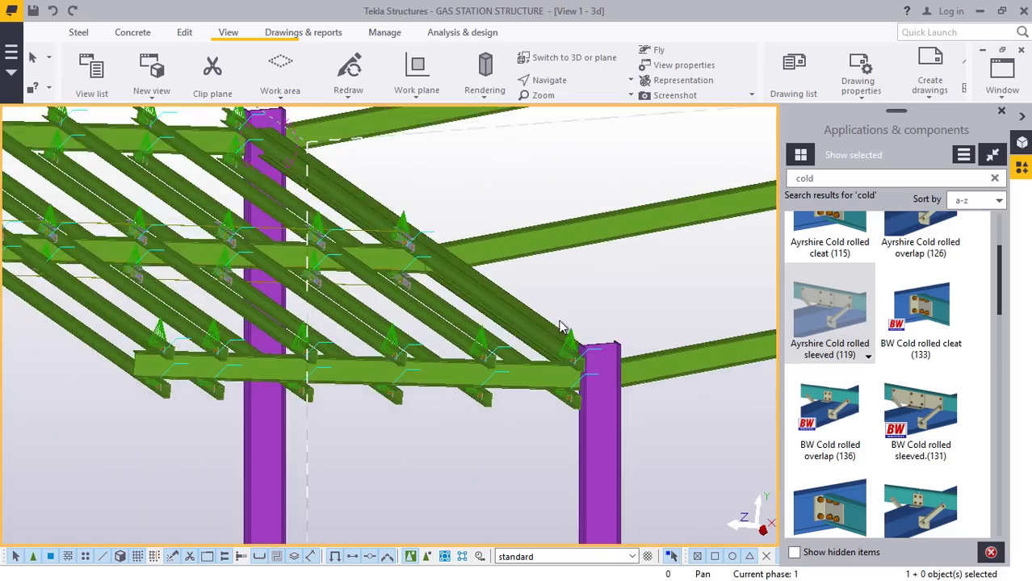
{"action": "scroll", "coordinate": [40, 202], "scroll_direction": "up", "scroll_amount": 6}
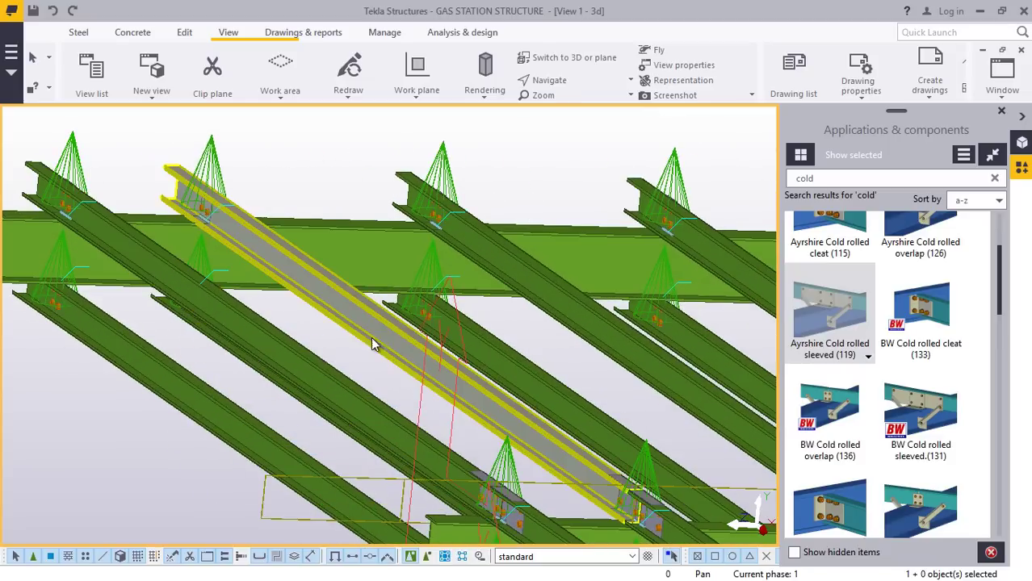
{"action": "left_click", "coordinate": [389, 324], "text": "ctrl"}
{"action": "left_click", "coordinate": [291, 359], "text": "ctrl"}
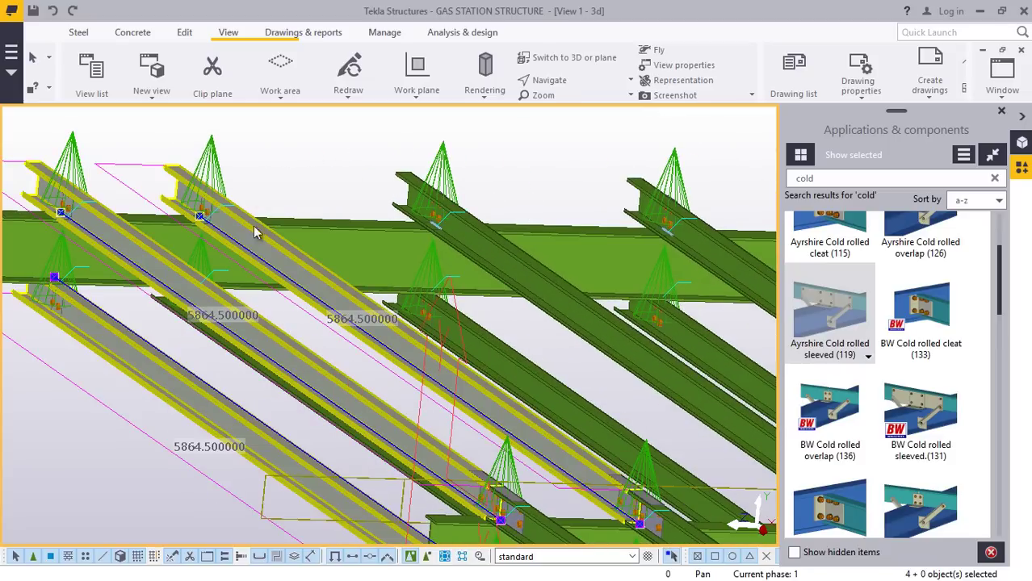
{"action": "left_click", "coordinate": [497, 365], "text": "ctrl"}
{"action": "scroll", "coordinate": [17, 269], "scroll_direction": "down", "scroll_amount": 2}
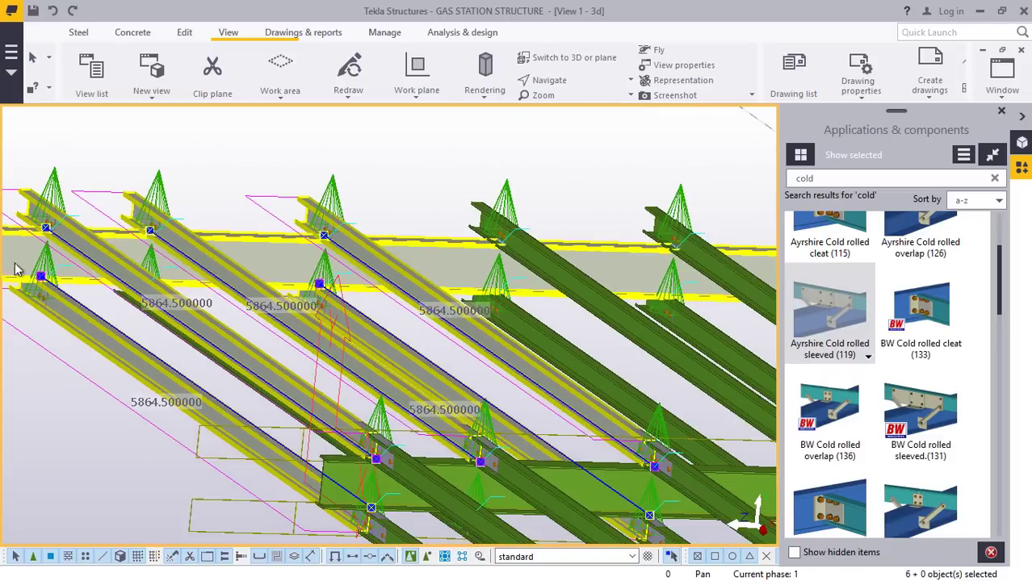
Add the following upper and lower purlins towards the column in the same rear roof bay to the selection.
{"action": "scroll", "coordinate": [495, 334], "scroll_direction": "up", "scroll_amount": 2}
{"action": "left_click", "coordinate": [584, 282], "text": "ctrl"}
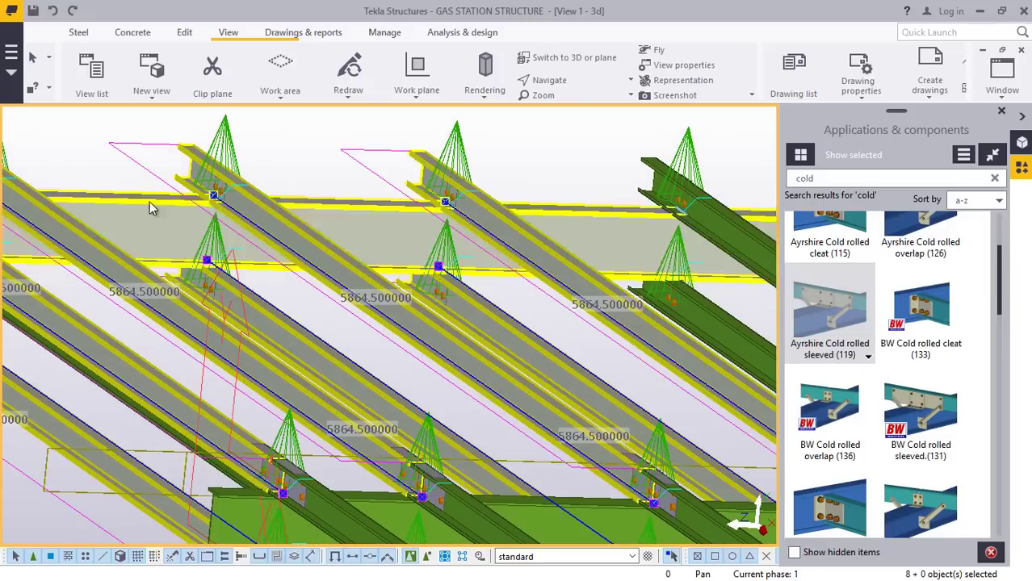
{"action": "scroll", "coordinate": [32, 182], "scroll_direction": "down", "scroll_amount": 2}
{"action": "scroll", "coordinate": [459, 279], "scroll_direction": "up", "scroll_amount": 2}
{"action": "left_click", "coordinate": [459, 280], "text": "ctrl"}
{"action": "left_click", "coordinate": [497, 218], "text": "ctrl"}
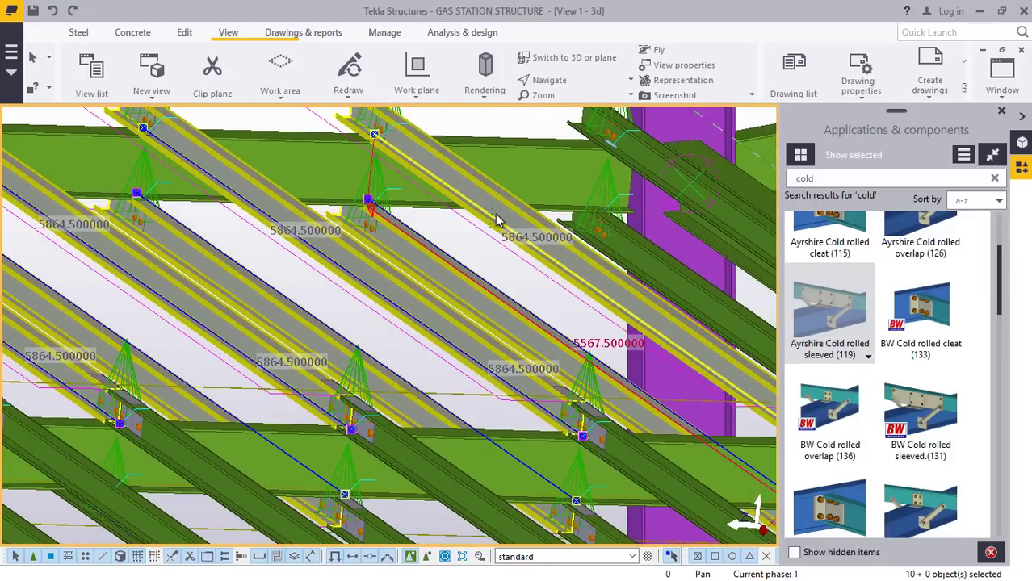
{"action": "left_click", "coordinate": [668, 264], "text": "ctrl"}
{"action": "left_click", "coordinate": [659, 174], "text": "ctrl"}
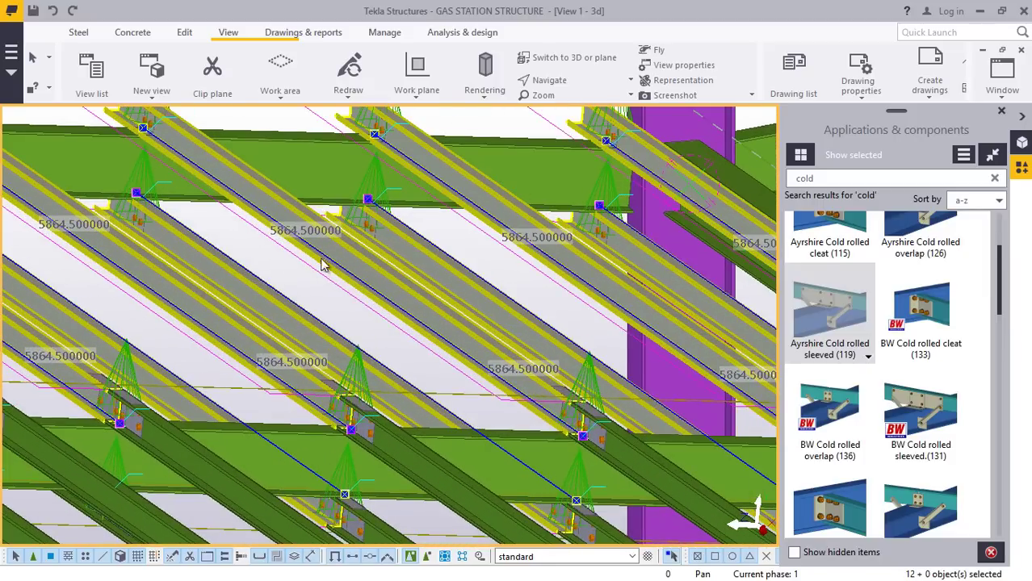
Extend the selection with the purlins between the middle and front rafters, working from the free end towards the column.
{"action": "scroll", "coordinate": [315, 237], "scroll_direction": "down", "scroll_amount": 2}
{"action": "scroll", "coordinate": [334, 207], "scroll_direction": "down", "scroll_amount": 2}
{"action": "scroll", "coordinate": [217, 335], "scroll_direction": "up", "scroll_amount": 6}
{"action": "scroll", "coordinate": [281, 279], "scroll_direction": "down", "scroll_amount": 3}
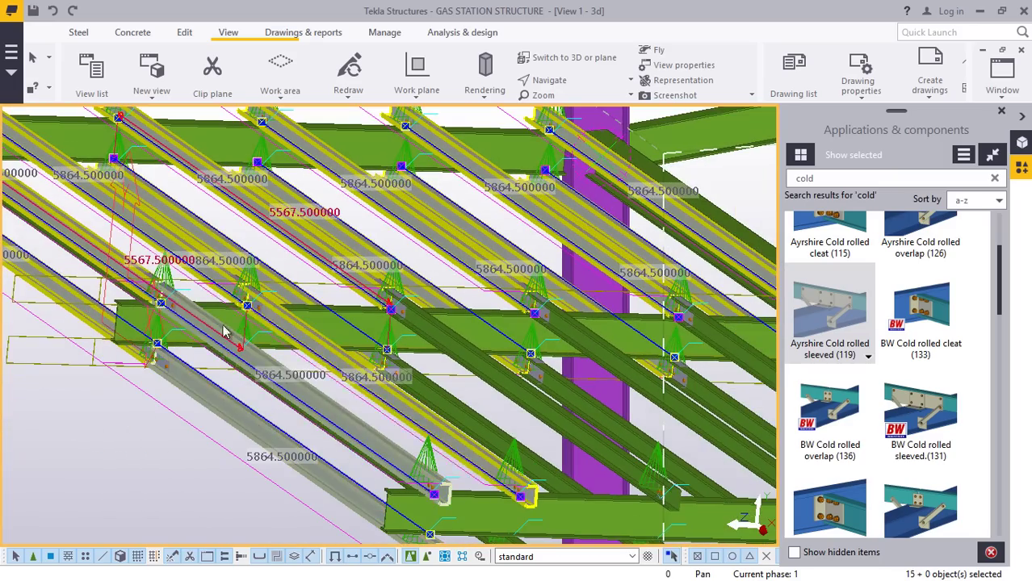
{"action": "scroll", "coordinate": [225, 332], "scroll_direction": "down", "scroll_amount": 2}
{"action": "scroll", "coordinate": [369, 370], "scroll_direction": "up", "scroll_amount": 3}
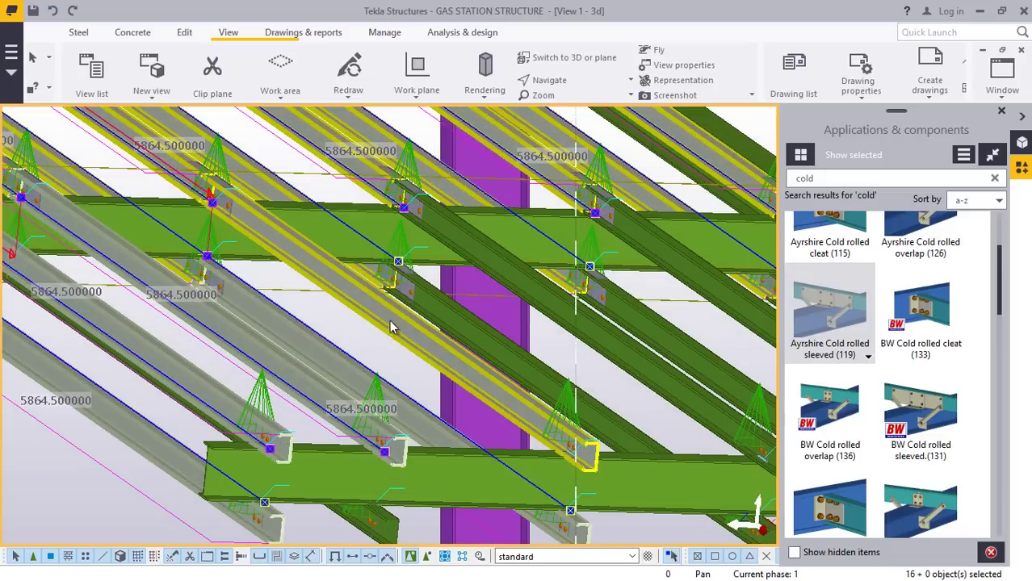
{"action": "left_click", "coordinate": [577, 320], "text": "ctrl"}
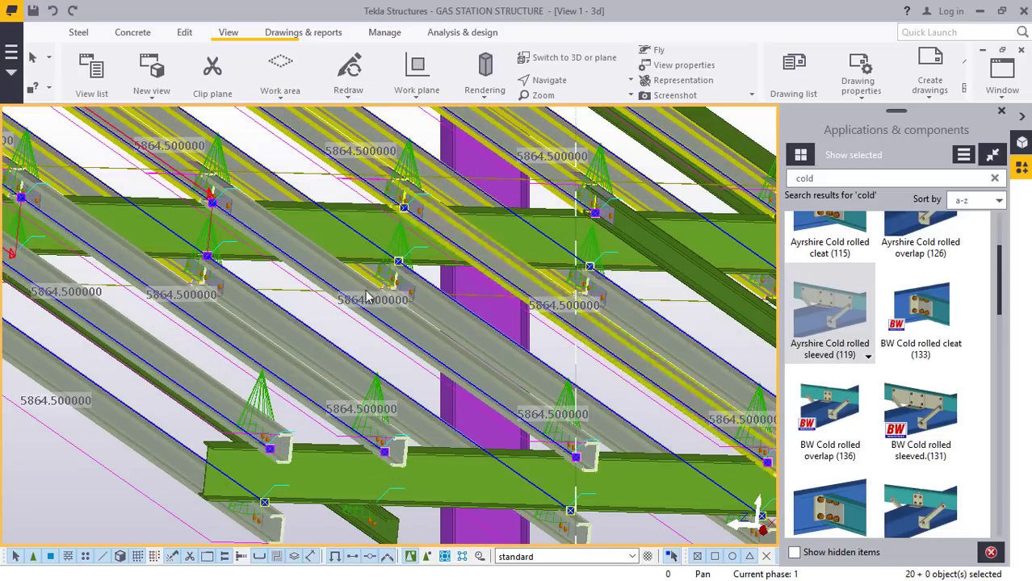
Add the last purlins beside the column in the front roof bay to the selection.
{"action": "scroll", "coordinate": [234, 291], "scroll_direction": "down", "scroll_amount": 5}
{"action": "scroll", "coordinate": [562, 301], "scroll_direction": "up", "scroll_amount": 6}
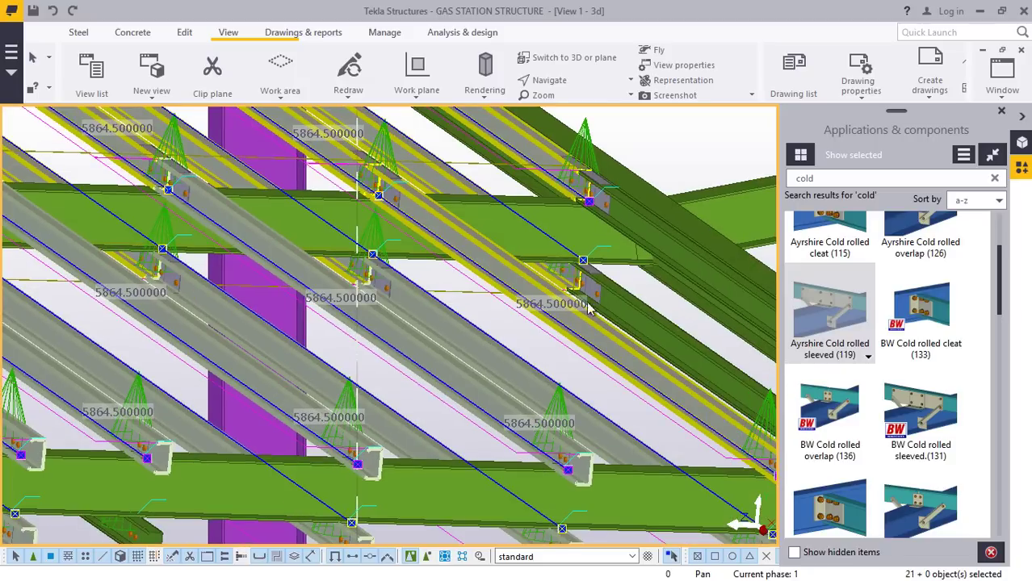
{"action": "left_click", "coordinate": [634, 299], "text": "ctrl"}
{"action": "scroll", "coordinate": [68, 283], "scroll_direction": "down", "scroll_amount": 2}
{"action": "scroll", "coordinate": [437, 260], "scroll_direction": "up", "scroll_amount": 4}
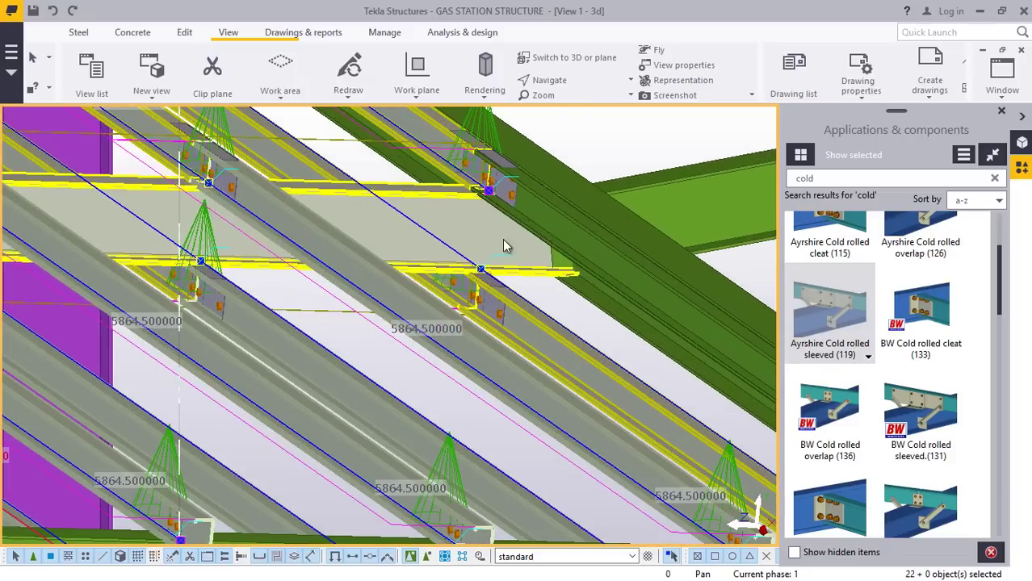
{"action": "left_click", "coordinate": [503, 246], "text": "ctrl"}
{"action": "scroll", "coordinate": [476, 411], "scroll_direction": "down", "scroll_amount": 5}
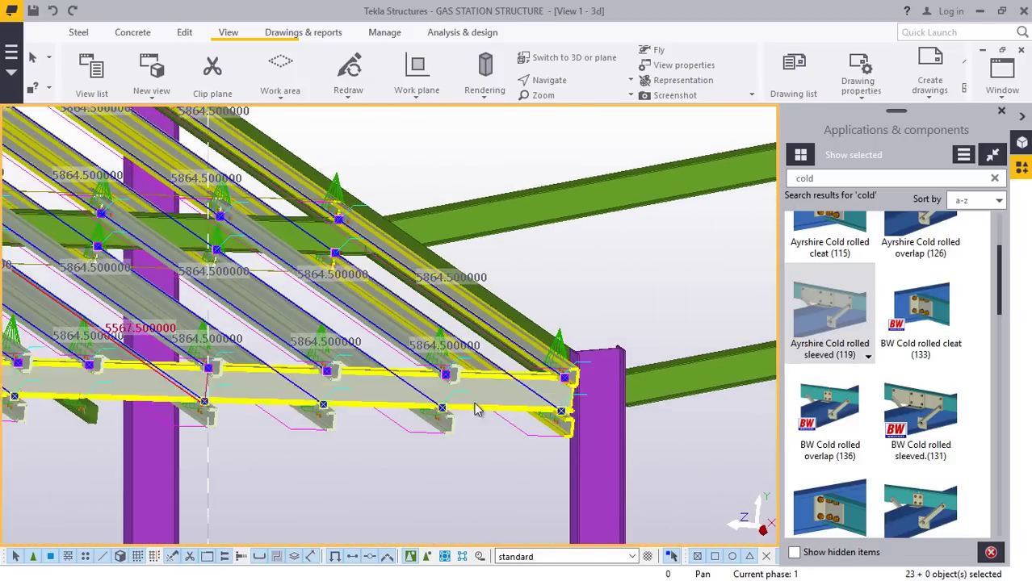
Add the skipped second lower purlin from the free end in the front bay to the selection.
{"action": "scroll", "coordinate": [477, 411], "scroll_direction": "down", "scroll_amount": 2}
{"action": "scroll", "coordinate": [168, 417], "scroll_direction": "up", "scroll_amount": 6}
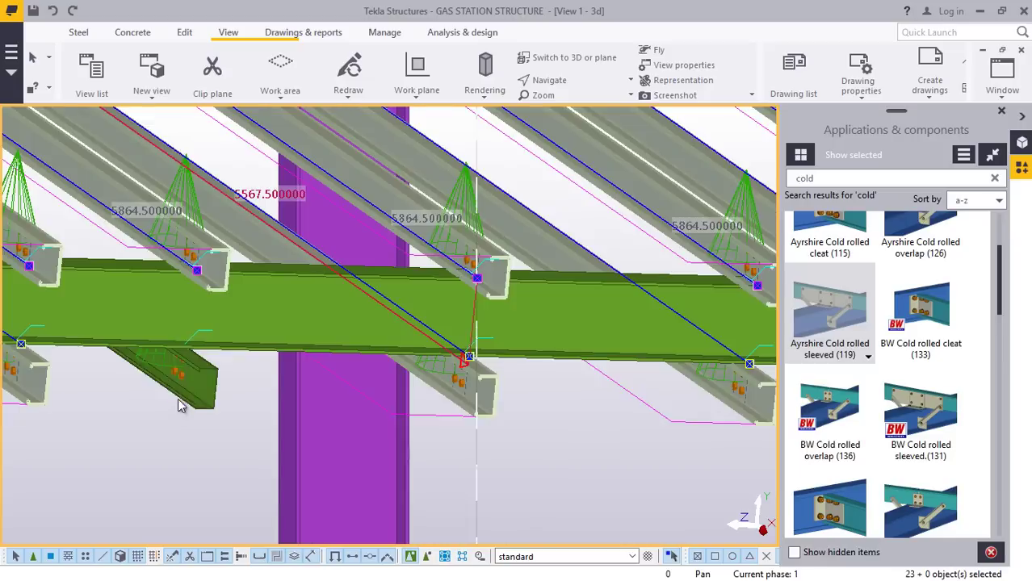
{"action": "left_click", "coordinate": [211, 404], "text": "ctrl"}
{"action": "scroll", "coordinate": [392, 448], "scroll_direction": "down", "scroll_amount": 6}
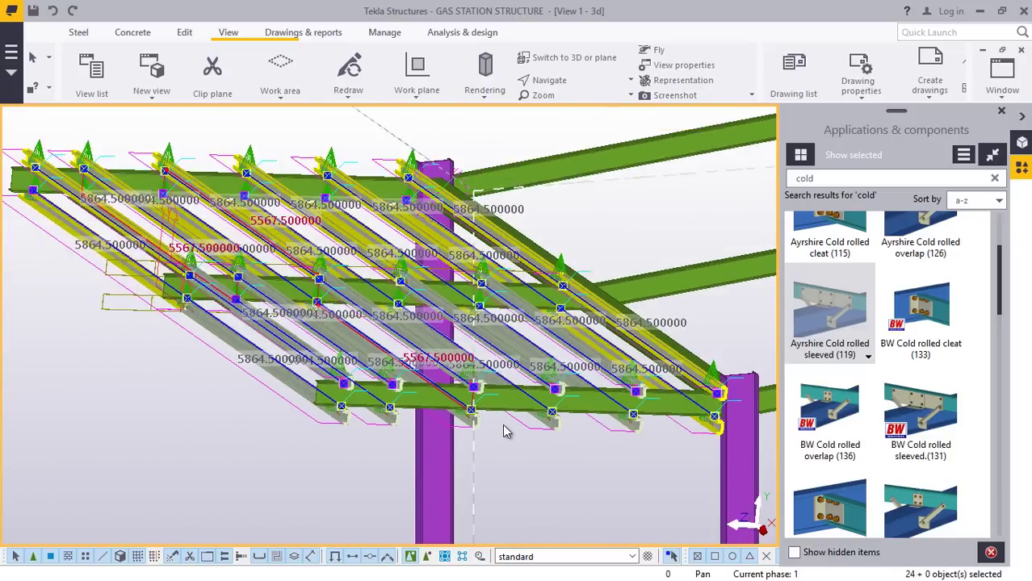
Add the skipped second lower purlin from the free end in the rear bay to the selection.
{"action": "scroll", "coordinate": [321, 365], "scroll_direction": "up", "scroll_amount": 5}
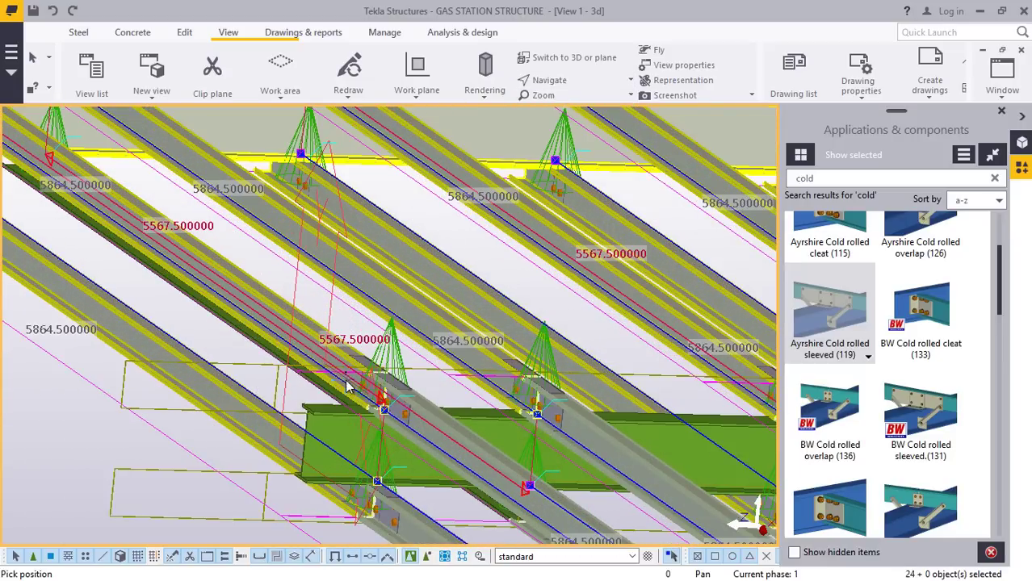
{"action": "middle_click_drag", "start_coordinate": [353, 384], "coordinate": [415, 311], "text": "ctrl"}
{"action": "scroll", "coordinate": [415, 323], "scroll_direction": "down", "scroll_amount": 3}
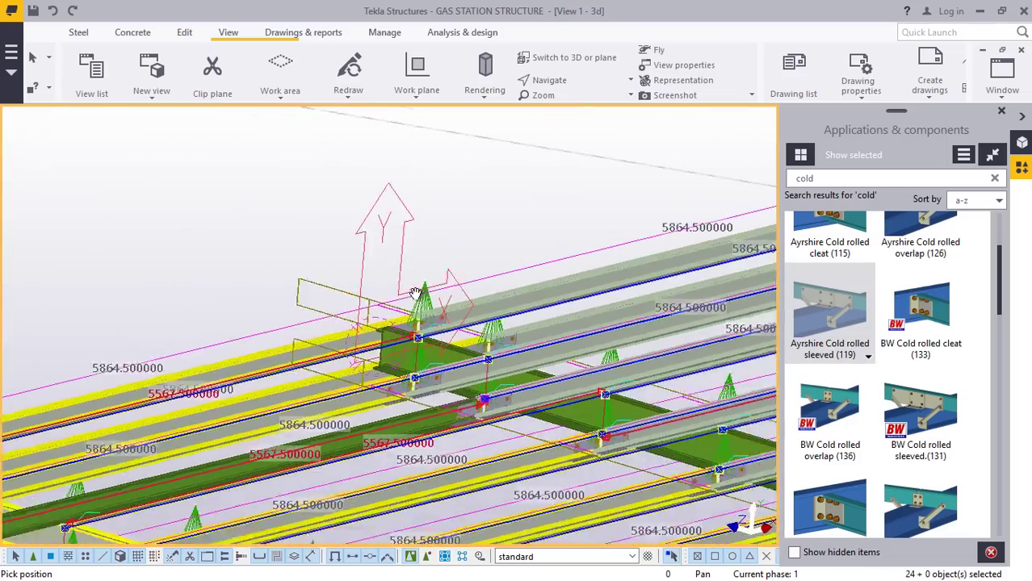
{"action": "scroll", "coordinate": [443, 387], "scroll_direction": "up", "scroll_amount": 2}
{"action": "scroll", "coordinate": [456, 304], "scroll_direction": "down", "scroll_amount": 2}
{"action": "scroll", "coordinate": [371, 376], "scroll_direction": "up", "scroll_amount": 3}
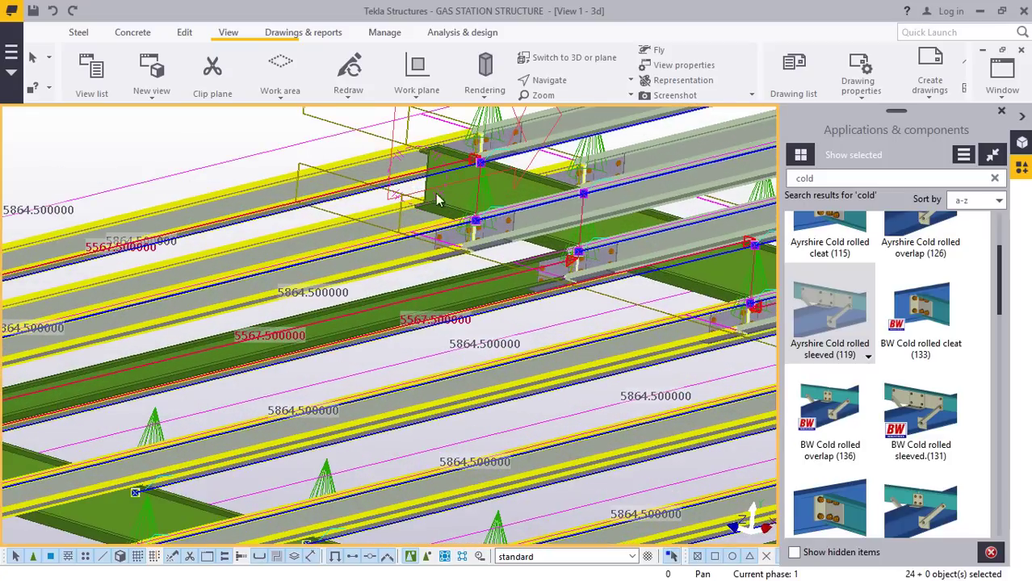
{"action": "scroll", "coordinate": [215, 289], "scroll_direction": "down", "scroll_amount": 3}
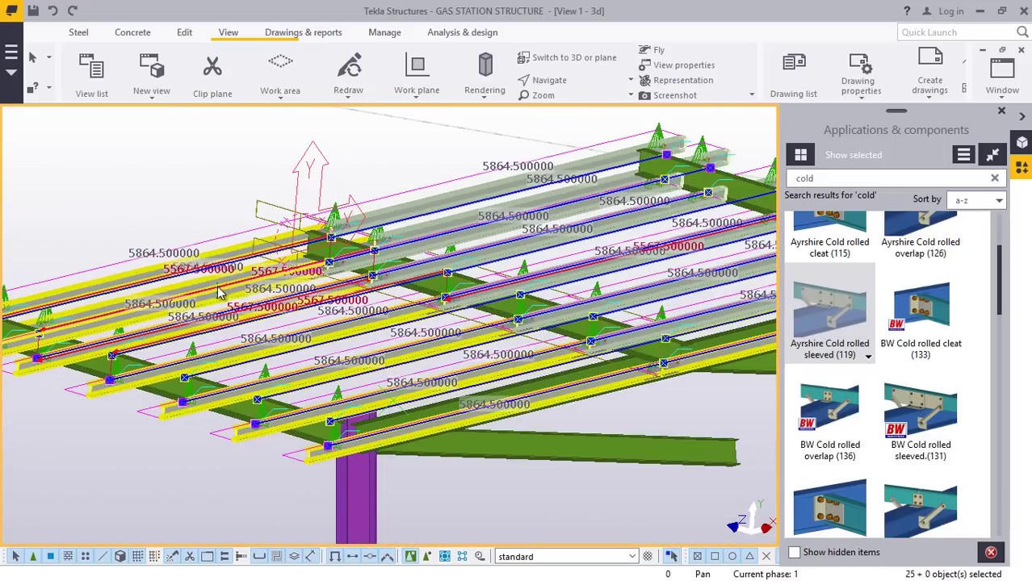
Set the work plane on the top end of the front column with the Work plane tool, and end the command.
{"action": "scroll", "coordinate": [492, 428], "scroll_direction": "up", "scroll_amount": 3}
{"action": "middle_click_drag", "start_coordinate": [346, 440], "coordinate": [172, 412], "text": "ctrl"}
{"action": "scroll", "coordinate": [172, 412], "scroll_direction": "down", "scroll_amount": 2}
{"action": "scroll", "coordinate": [649, 309], "scroll_direction": "up", "scroll_amount": 5}
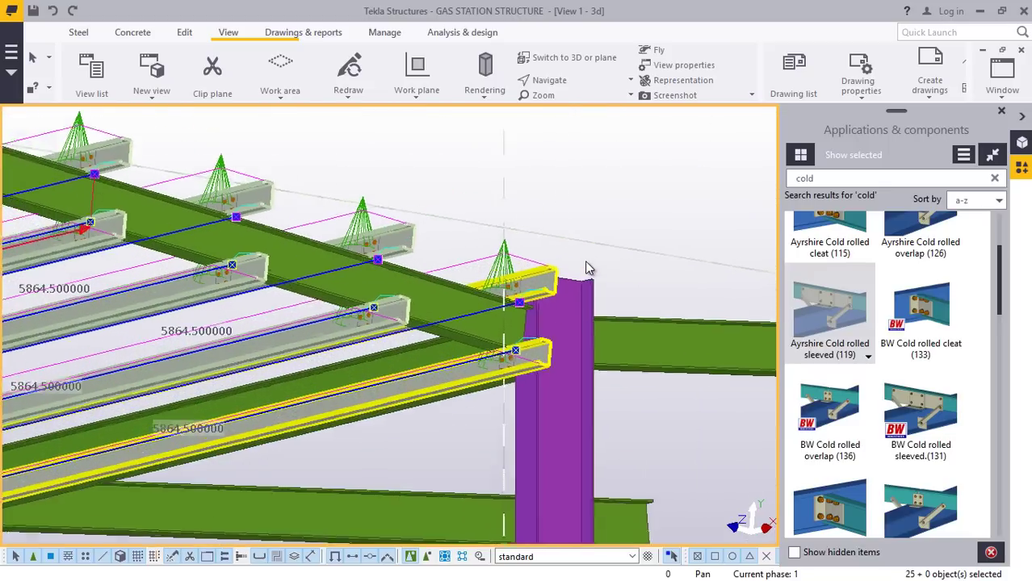
{"action": "middle_click_drag", "start_coordinate": [587, 267], "coordinate": [637, 173], "text": "ctrl"}
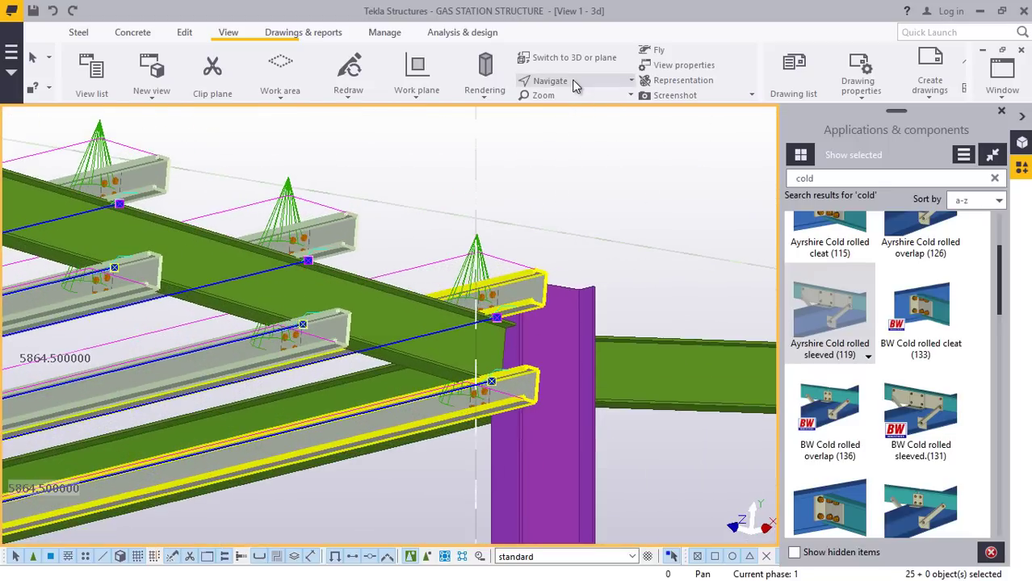
{"action": "middle_click_drag", "start_coordinate": [569, 307], "coordinate": [529, 212], "text": "ctrl"}
{"action": "right_click", "coordinate": [529, 189]}
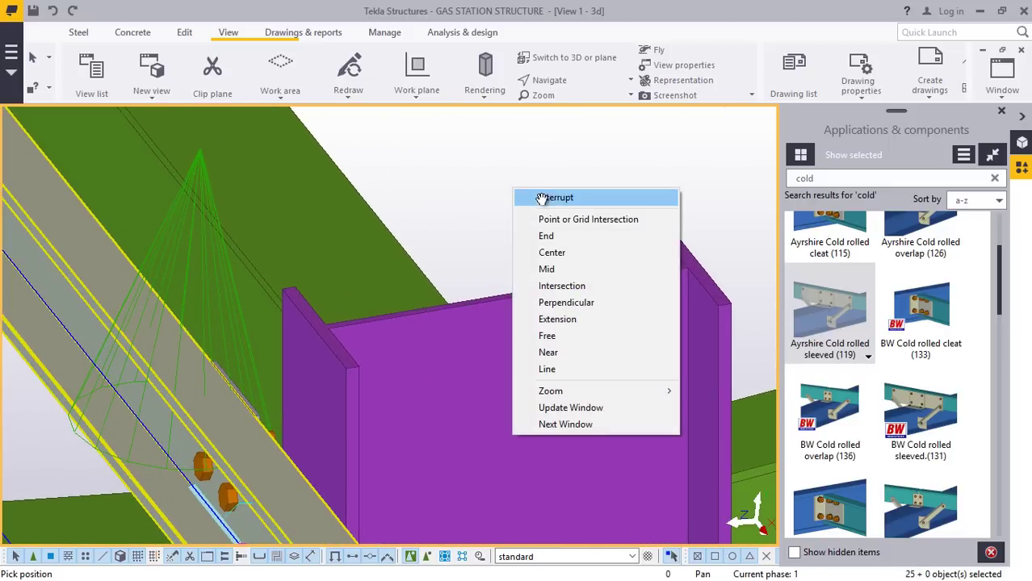
{"action": "left_click", "coordinate": [542, 198]}
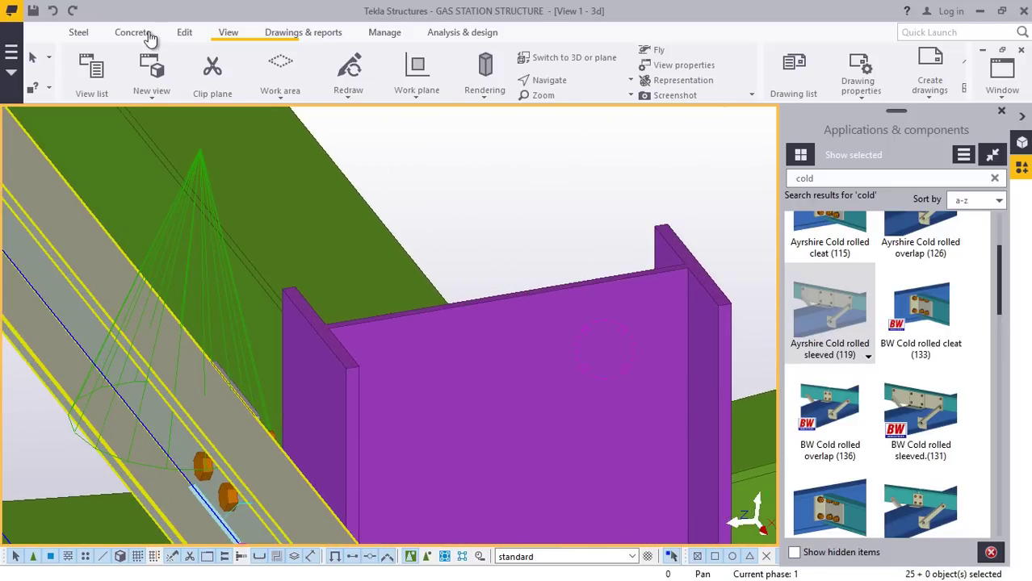
{"action": "left_click", "coordinate": [419, 100]}
{"action": "left_click", "coordinate": [432, 127]}
{"action": "scroll", "coordinate": [511, 323], "scroll_direction": "up", "scroll_amount": 4}
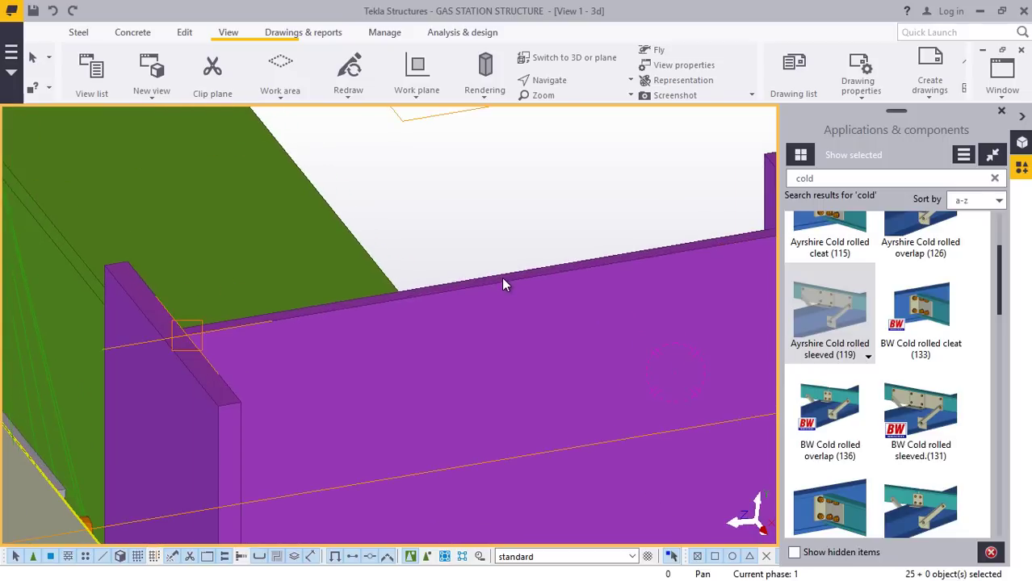
{"action": "left_click", "coordinate": [501, 278]}
{"action": "right_click", "coordinate": [466, 159]}
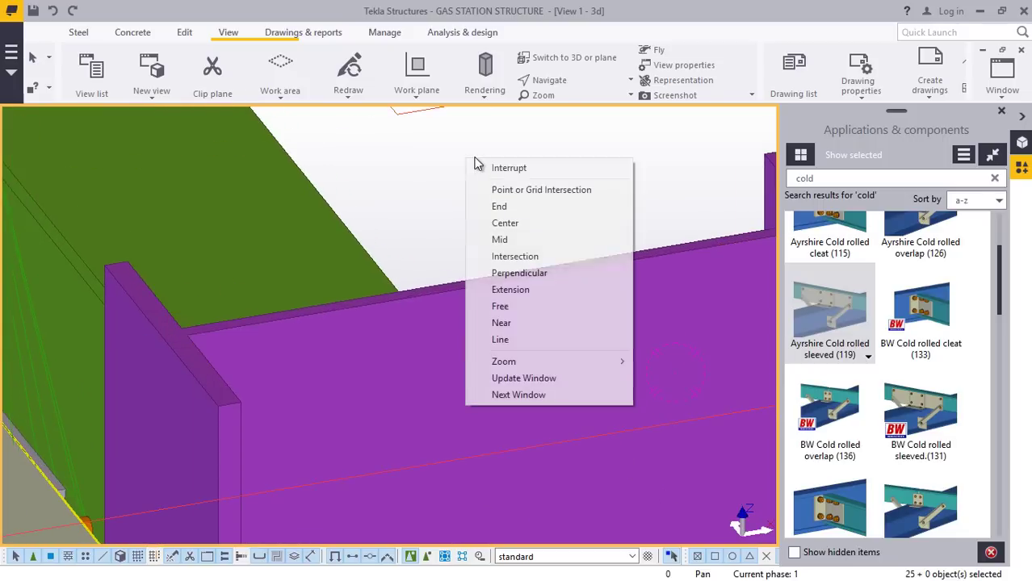
{"action": "left_click", "coordinate": [477, 165]}
Align the work plane with the front column's web face, with its origin at the column base, and end the command.
{"action": "scroll", "coordinate": [429, 284], "scroll_direction": "down", "scroll_amount": 5}
{"action": "scroll", "coordinate": [390, 305], "scroll_direction": "down", "scroll_amount": 3}
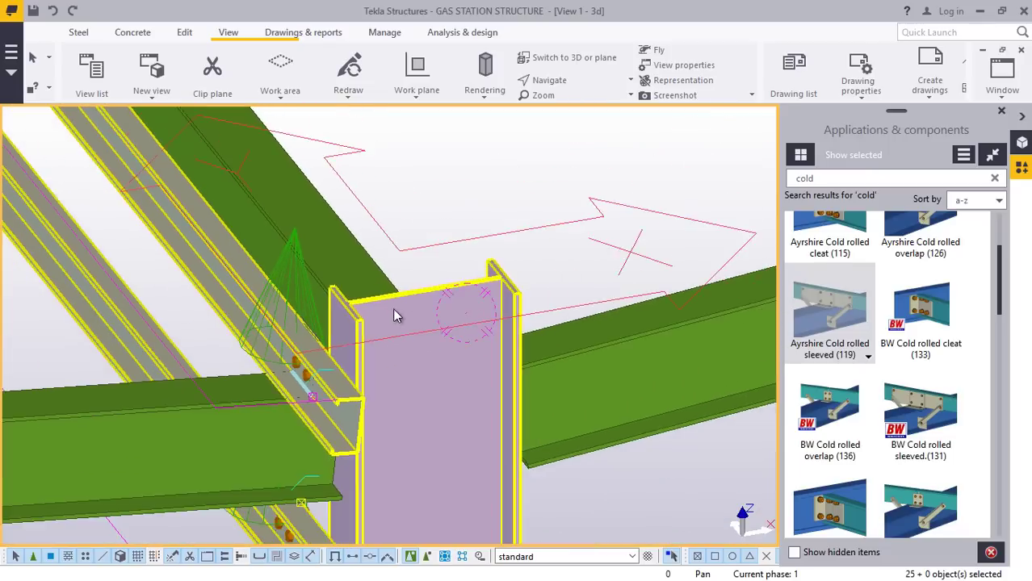
{"action": "scroll", "coordinate": [408, 319], "scroll_direction": "up", "scroll_amount": 2}
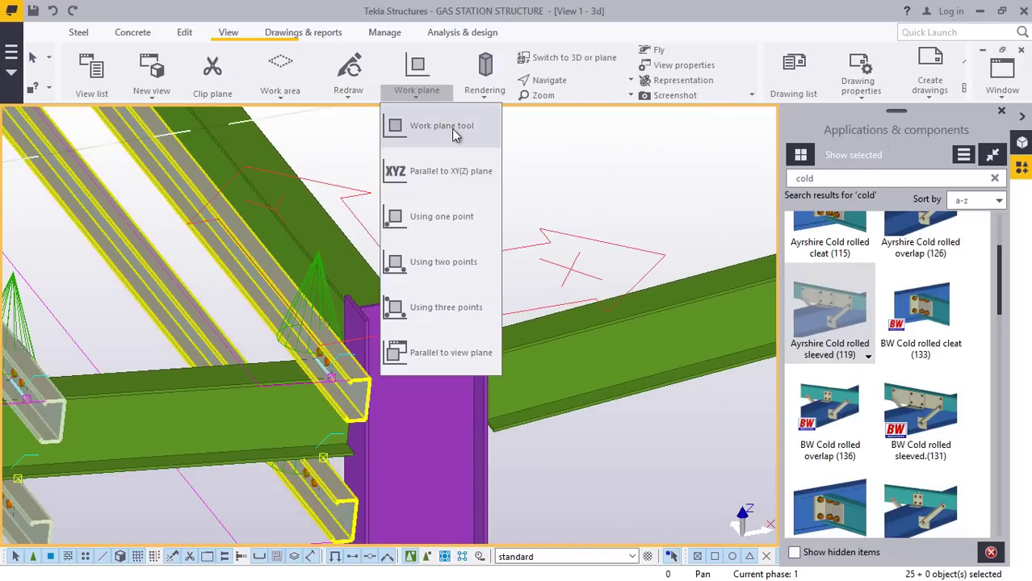
{"action": "scroll", "coordinate": [412, 348], "scroll_direction": "up", "scroll_amount": 2}
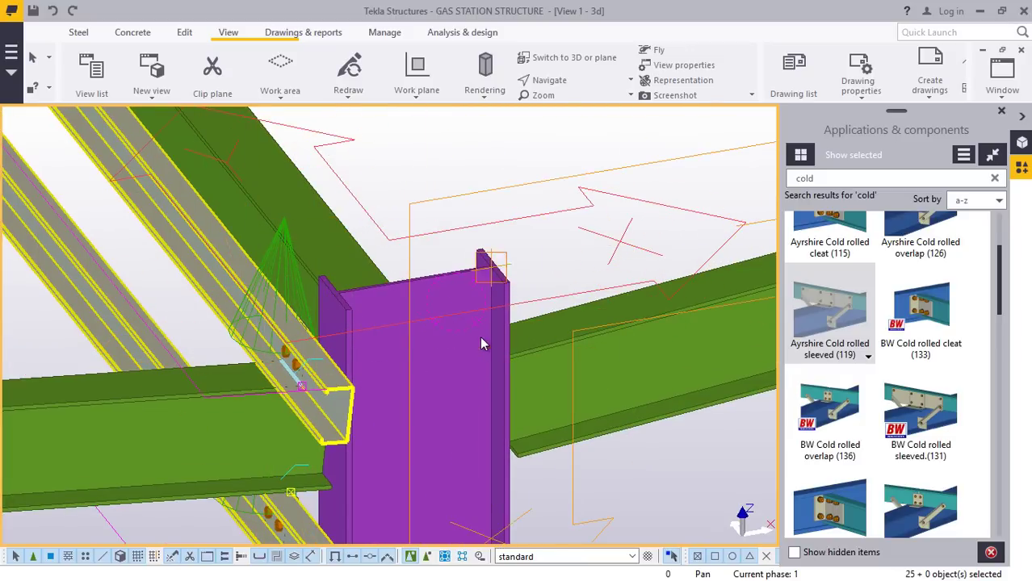
{"action": "scroll", "coordinate": [453, 333], "scroll_direction": "down", "scroll_amount": 4}
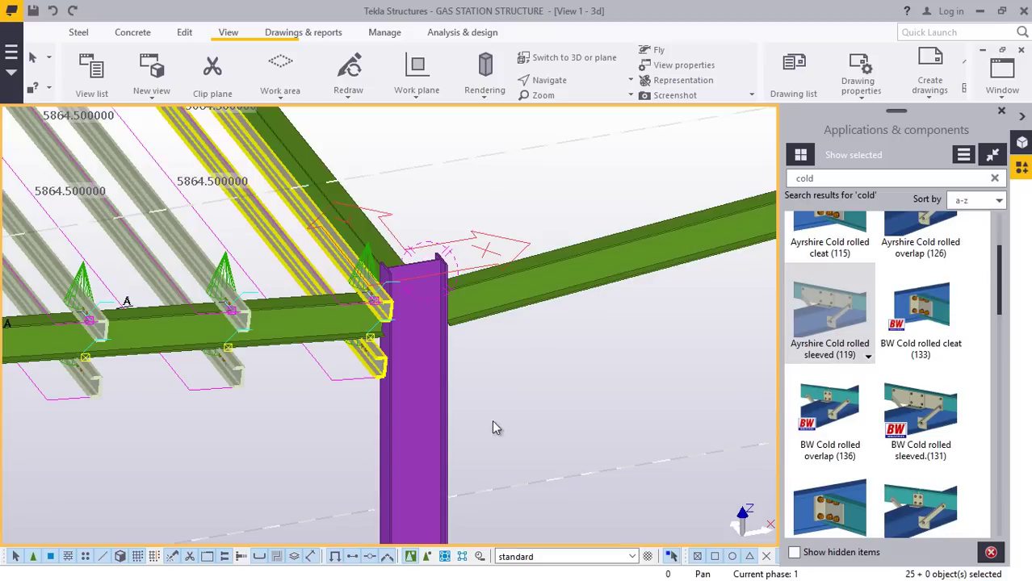
{"action": "scroll", "coordinate": [421, 323], "scroll_direction": "down", "scroll_amount": 5}
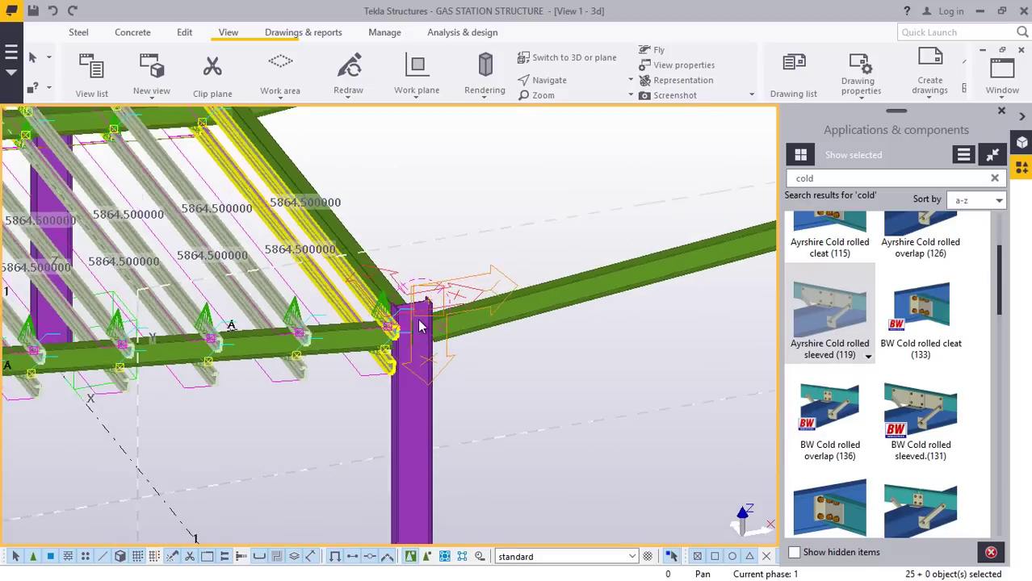
{"action": "scroll", "coordinate": [420, 464], "scroll_direction": "up", "scroll_amount": 4}
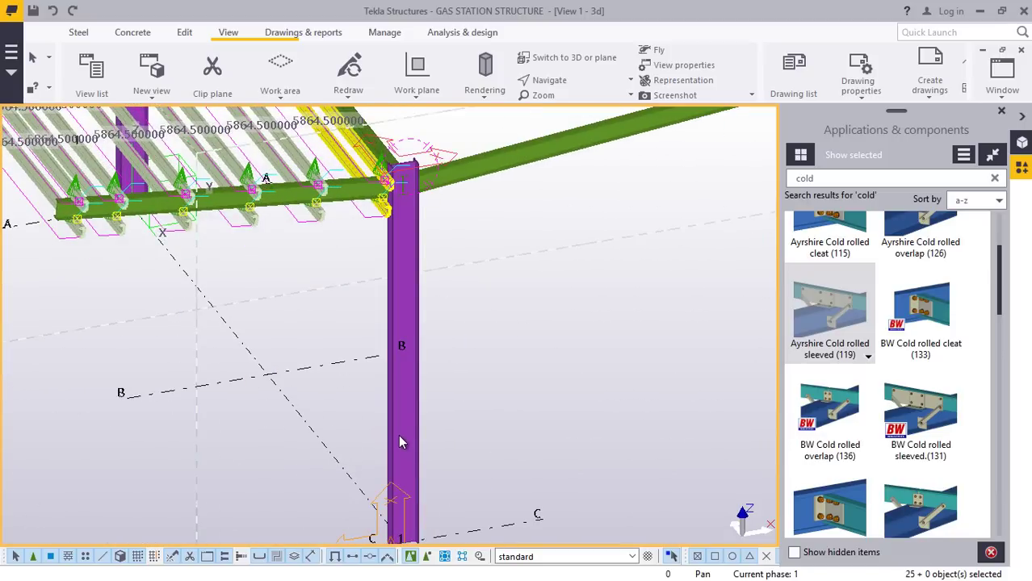
{"action": "scroll", "coordinate": [409, 376], "scroll_direction": "down", "scroll_amount": 2}
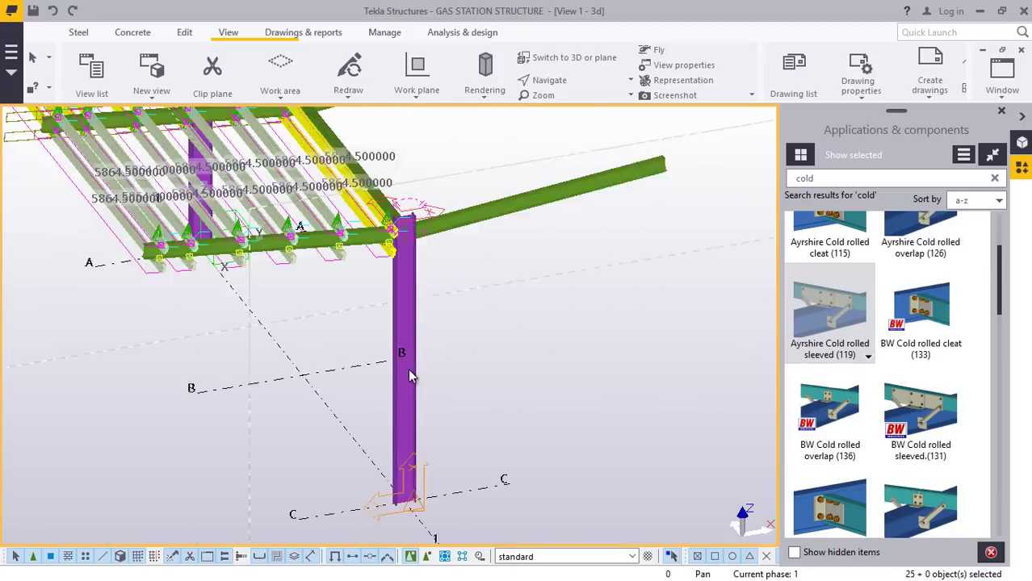
{"action": "scroll", "coordinate": [412, 436], "scroll_direction": "down", "scroll_amount": 1}
{"action": "scroll", "coordinate": [404, 460], "scroll_direction": "up", "scroll_amount": 4}
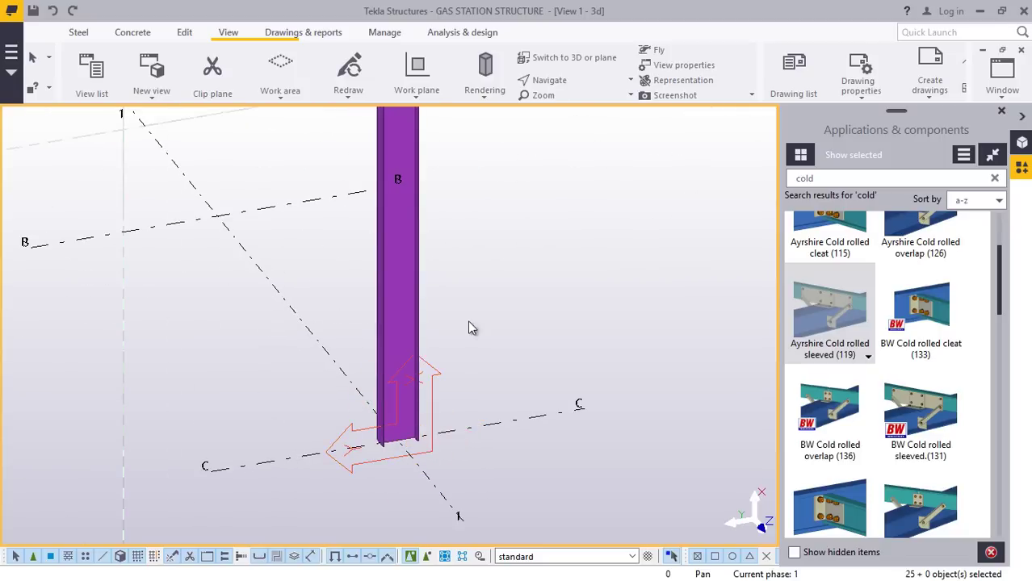
{"action": "scroll", "coordinate": [390, 476], "scroll_direction": "down", "scroll_amount": 5}
{"action": "scroll", "coordinate": [379, 208], "scroll_direction": "up", "scroll_amount": 3}
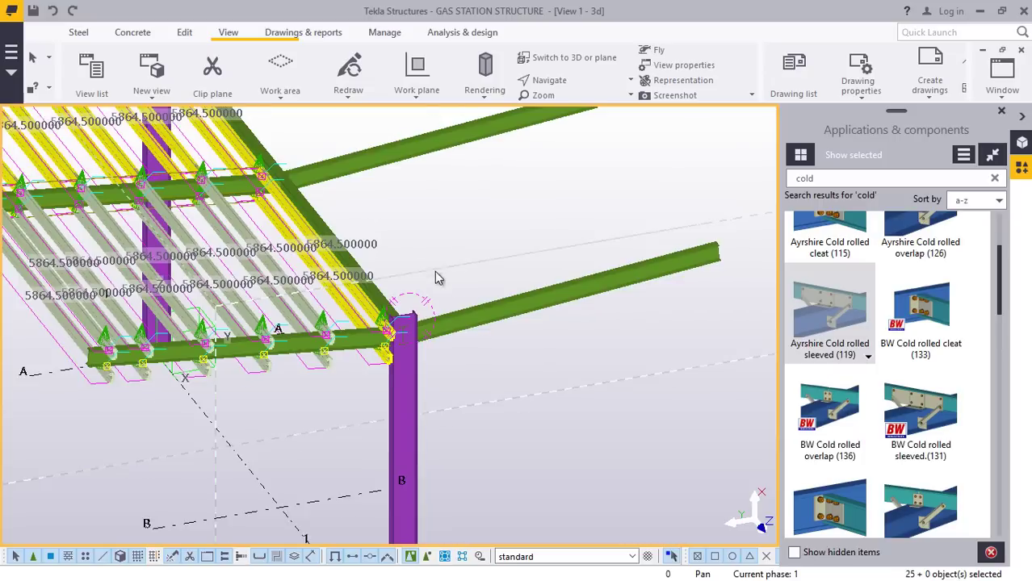
Start a mirrored copy of the selected purlins, placing the mirror line's first point at the middle of the front column's top web edge.
{"action": "scroll", "coordinate": [436, 273], "scroll_direction": "up", "scroll_amount": 2}
{"action": "right_click", "coordinate": [515, 139]}
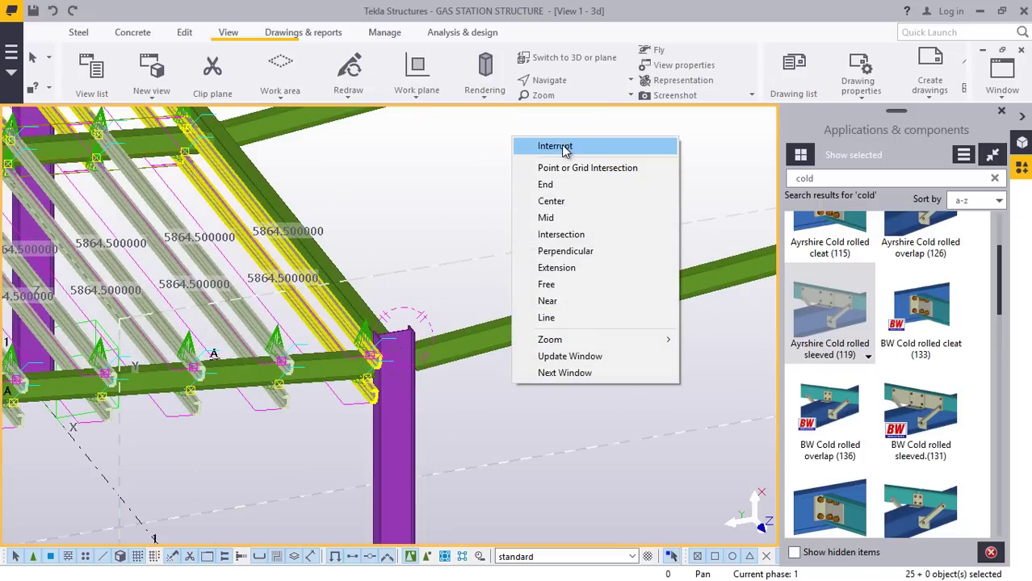
{"action": "left_click", "coordinate": [563, 148]}
{"action": "right_click", "coordinate": [477, 155]}
{"action": "mouse_move", "coordinate": [610, 203]}
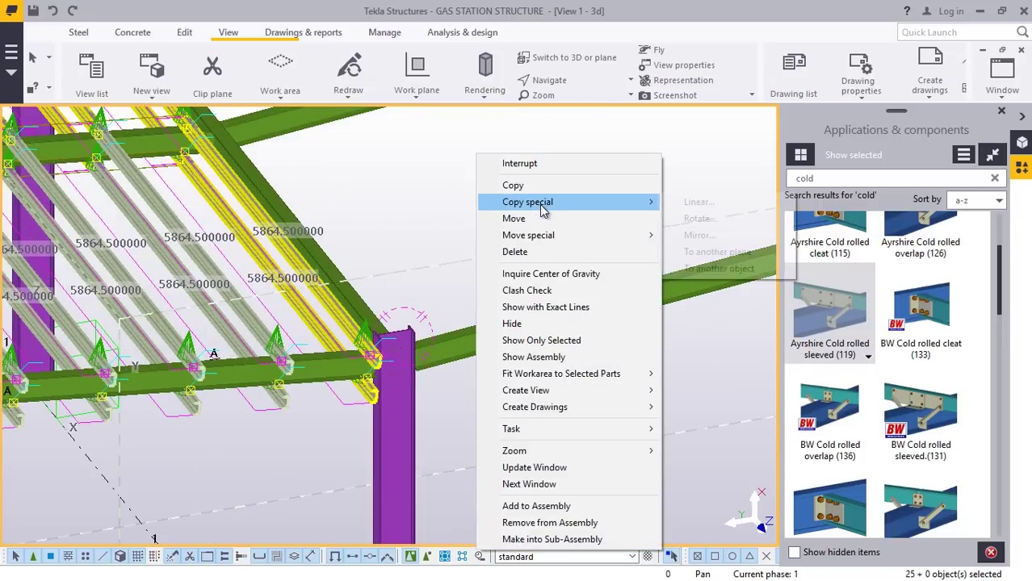
{"action": "left_click", "coordinate": [696, 235]}
{"action": "scroll", "coordinate": [390, 252], "scroll_direction": "up", "scroll_amount": 5}
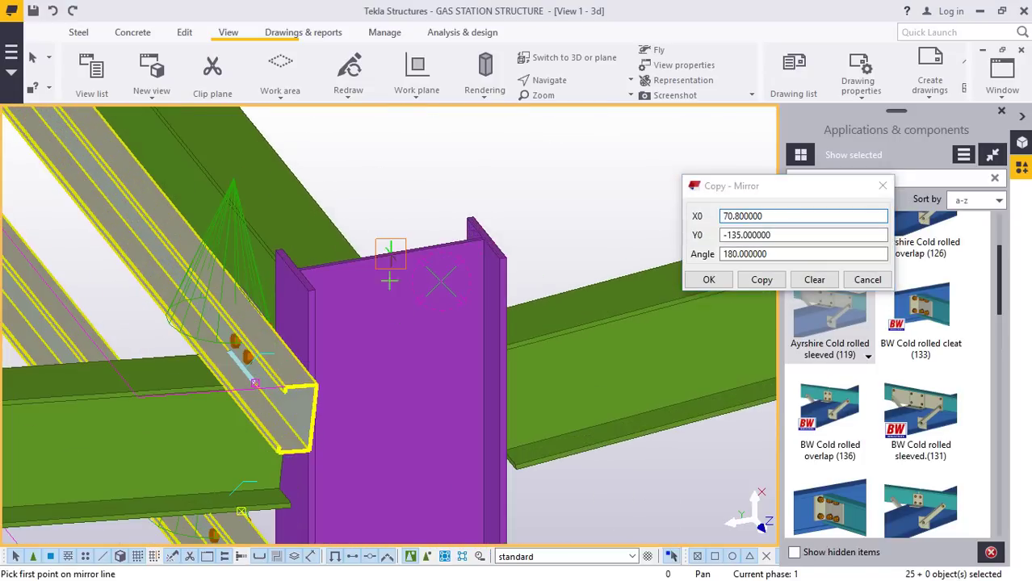
{"action": "scroll", "coordinate": [389, 266], "scroll_direction": "up", "scroll_amount": 4}
{"action": "scroll", "coordinate": [408, 210], "scroll_direction": "down", "scroll_amount": 2}
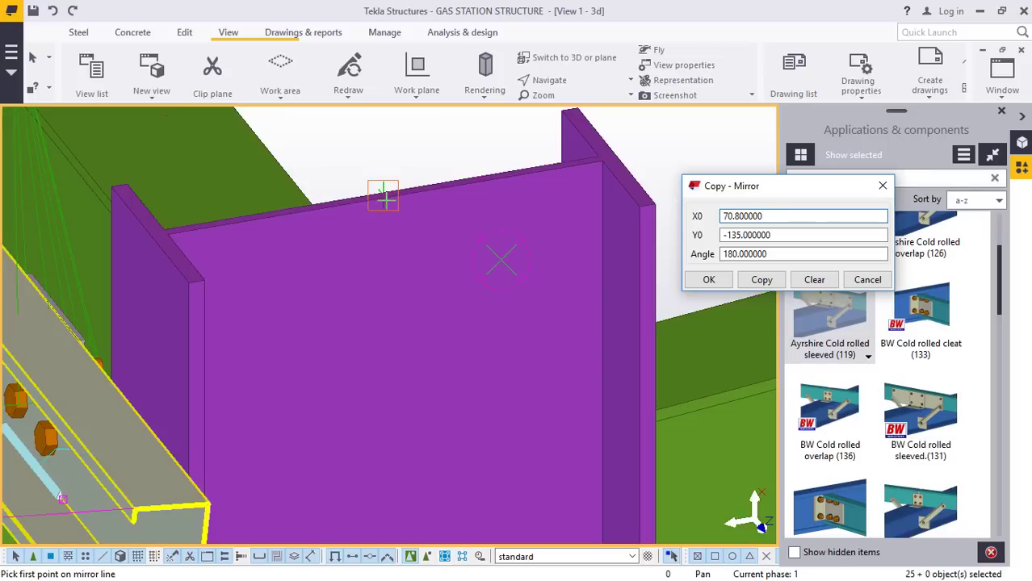
{"action": "scroll", "coordinate": [384, 194], "scroll_direction": "up", "scroll_amount": 3}
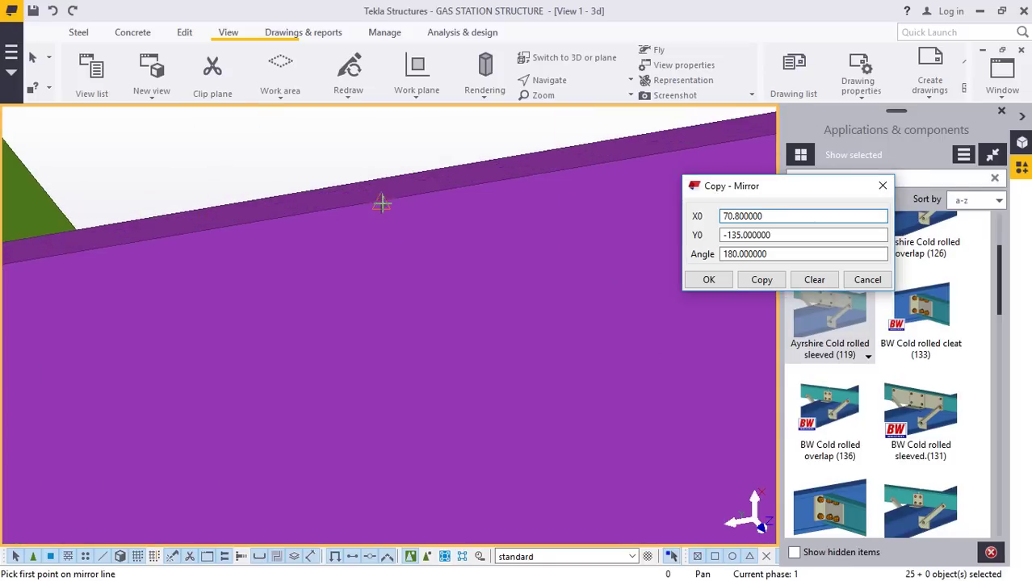
{"action": "left_click", "coordinate": [382, 204]}
Run the mirror line to the middle of the web at the column base, create the mirrored purlin copies, and end the command.
{"action": "scroll", "coordinate": [397, 224], "scroll_direction": "down", "scroll_amount": 5}
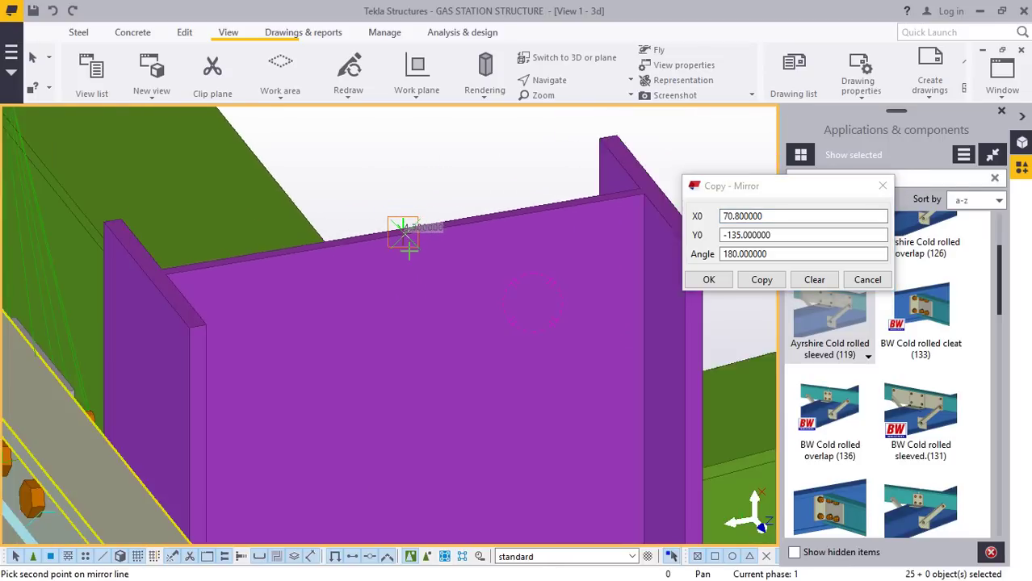
{"action": "scroll", "coordinate": [395, 227], "scroll_direction": "down", "scroll_amount": 8}
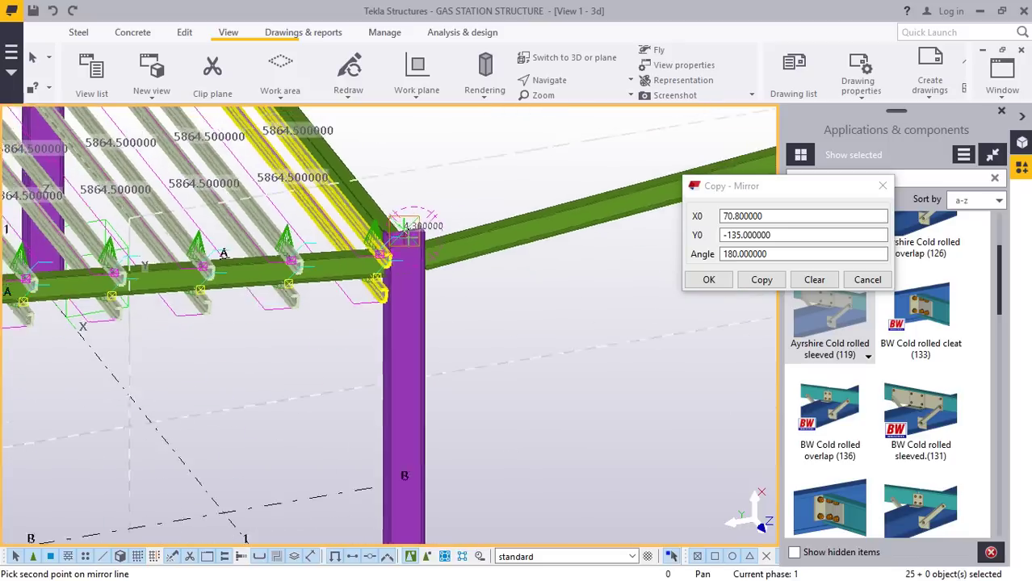
{"action": "scroll", "coordinate": [419, 291], "scroll_direction": "down", "scroll_amount": 2}
{"action": "scroll", "coordinate": [403, 397], "scroll_direction": "up", "scroll_amount": 6}
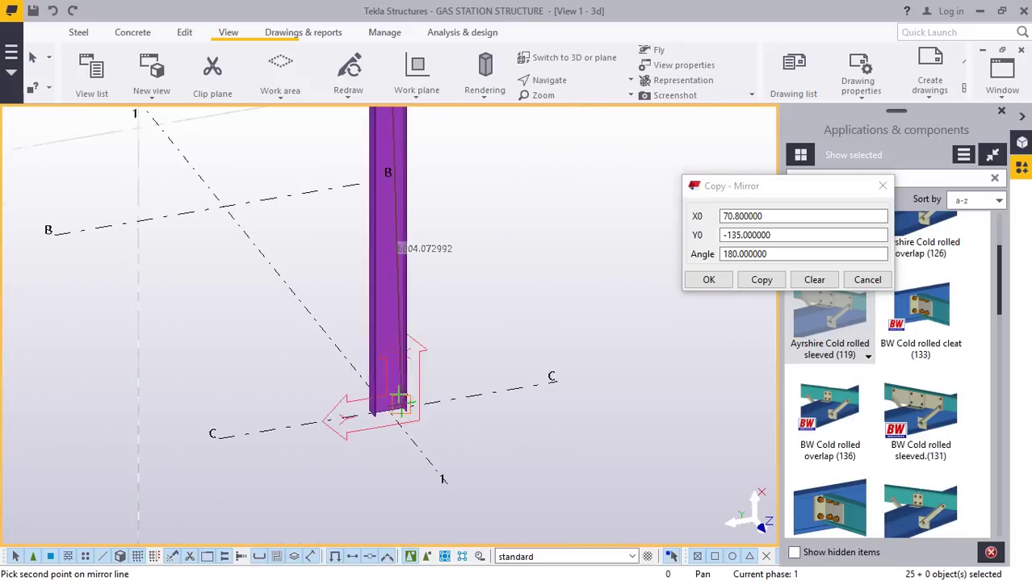
{"action": "scroll", "coordinate": [389, 407], "scroll_direction": "up", "scroll_amount": 4}
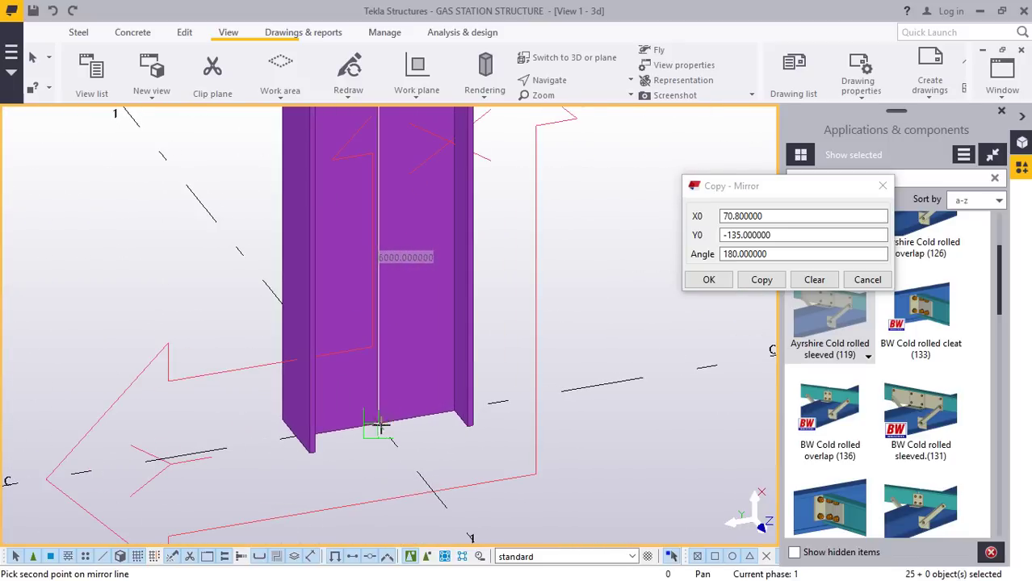
{"action": "scroll", "coordinate": [379, 424], "scroll_direction": "down", "scroll_amount": 3}
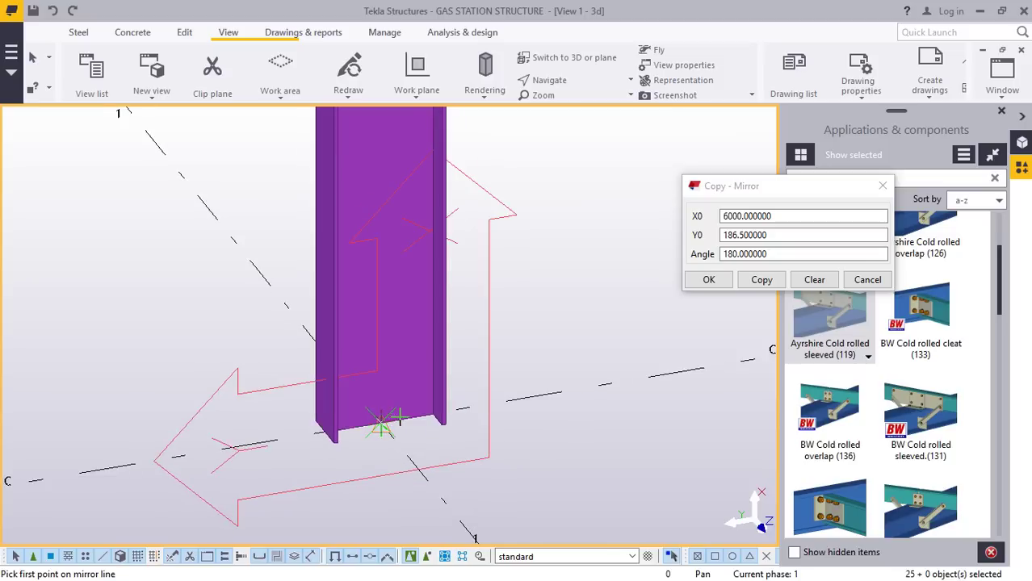
{"action": "left_click", "coordinate": [761, 280]}
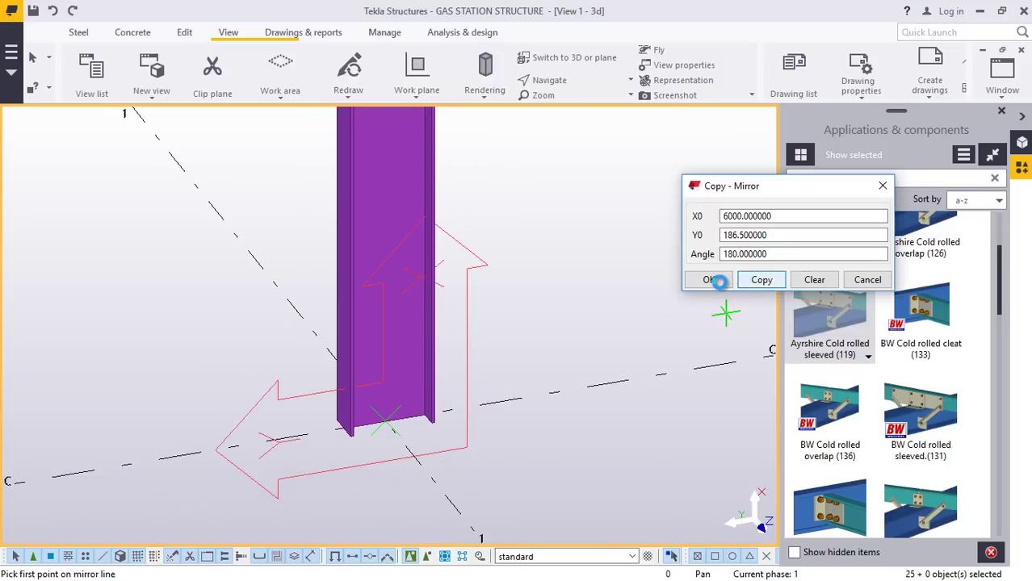
{"action": "left_click", "coordinate": [709, 280]}
{"action": "scroll", "coordinate": [460, 396], "scroll_direction": "down", "scroll_amount": 6}
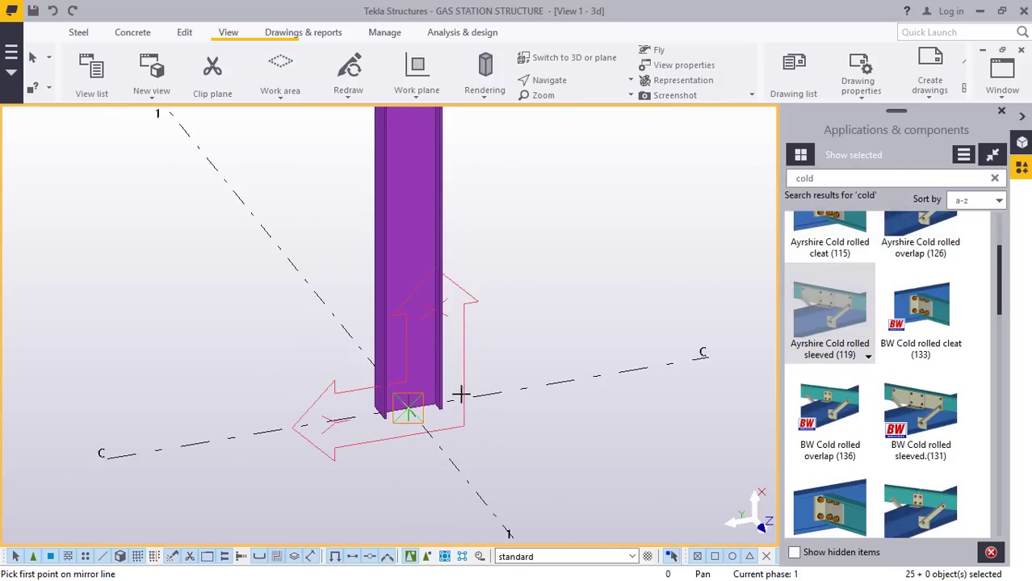
{"action": "scroll", "coordinate": [473, 429], "scroll_direction": "up", "scroll_amount": 5}
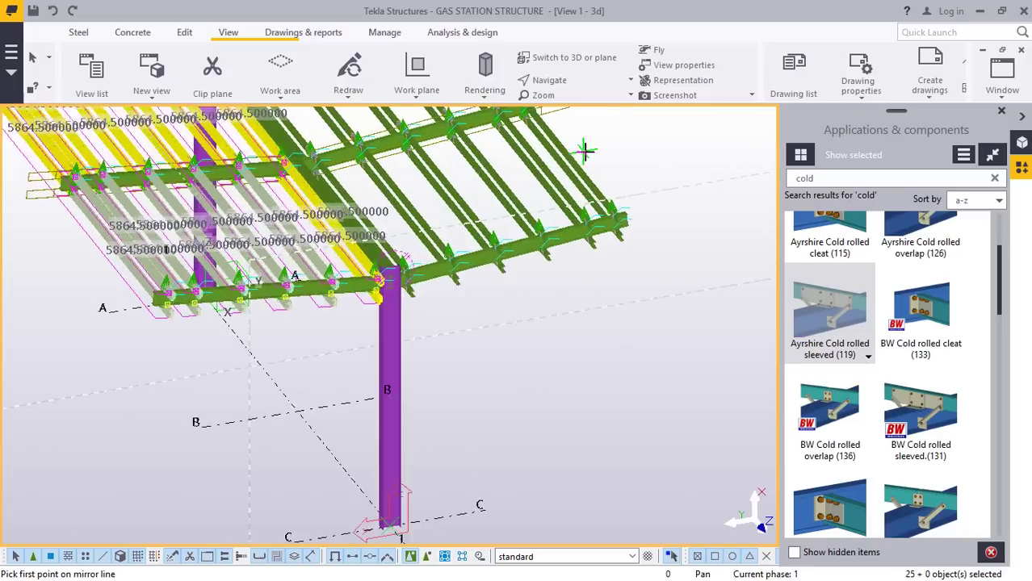
{"action": "right_click", "coordinate": [618, 150]}
{"action": "left_click", "coordinate": [649, 159]}
Redraw the view to clear the temporary dimensions from the mirrored roof frame.
{"action": "scroll", "coordinate": [477, 295], "scroll_direction": "up", "scroll_amount": 8}
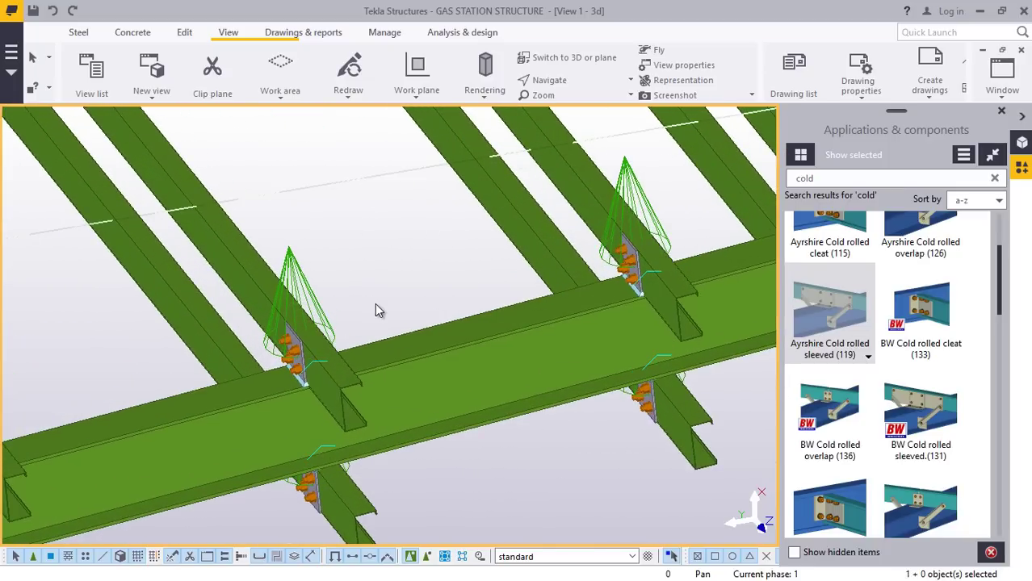
{"action": "scroll", "coordinate": [374, 310], "scroll_direction": "down", "scroll_amount": 6}
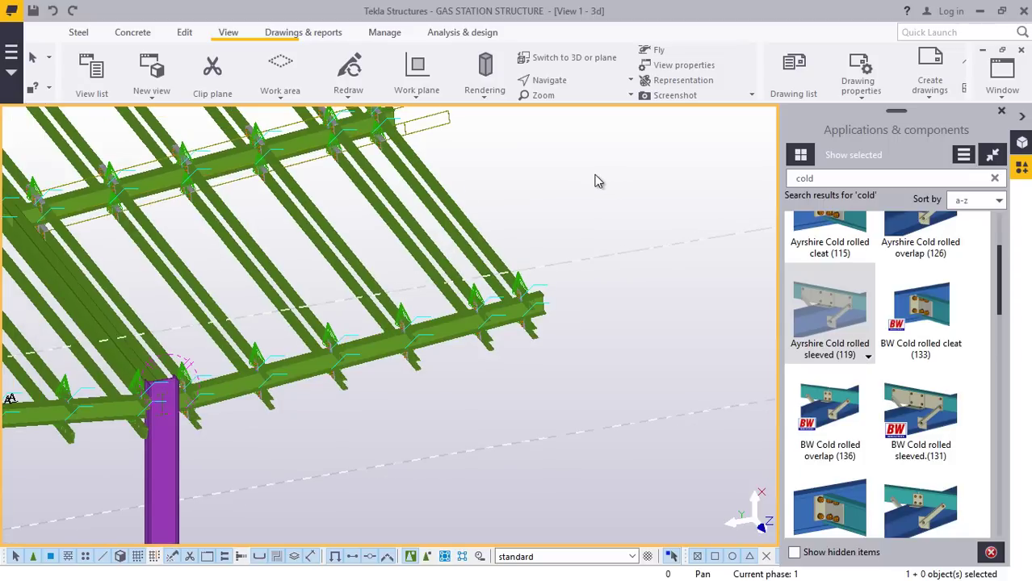
{"action": "right_click", "coordinate": [545, 166]}
{"action": "left_click", "coordinate": [610, 246]}
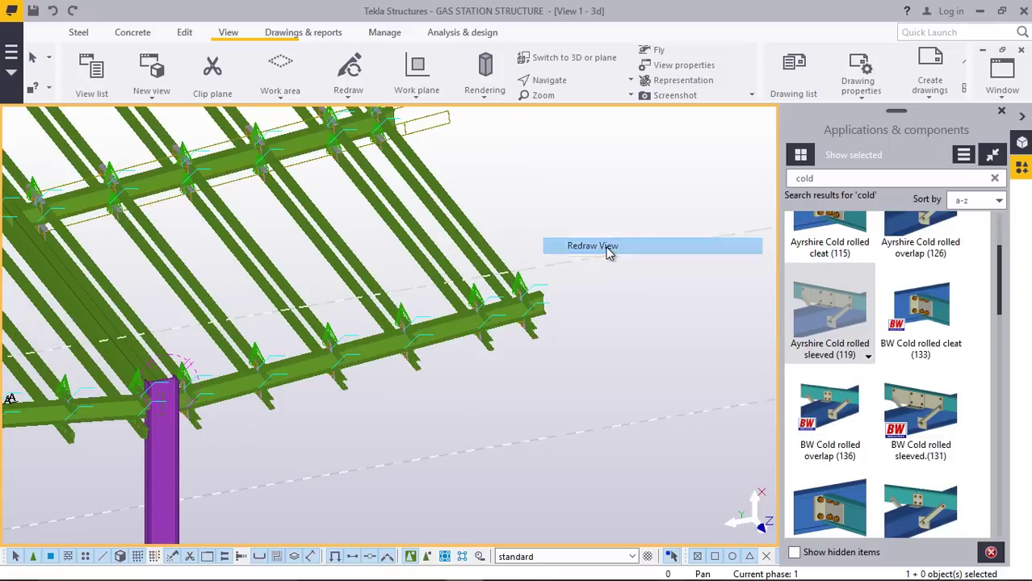
{"action": "scroll", "coordinate": [545, 275], "scroll_direction": "down", "scroll_amount": 1}
{"action": "scroll", "coordinate": [553, 267], "scroll_direction": "down", "scroll_amount": 5}
{"action": "scroll", "coordinate": [459, 222], "scroll_direction": "up", "scroll_amount": 4}
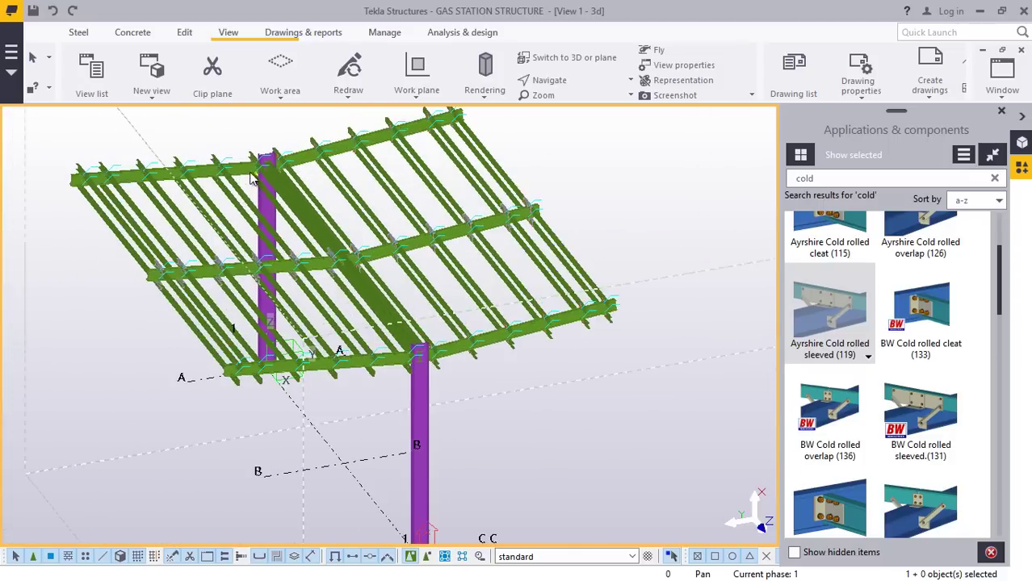
Examine the purlins on both roof slopes and their connections to the rafters from several viewpoints.
{"action": "left_click", "coordinate": [576, 86]}
{"action": "left_click", "coordinate": [586, 110]}
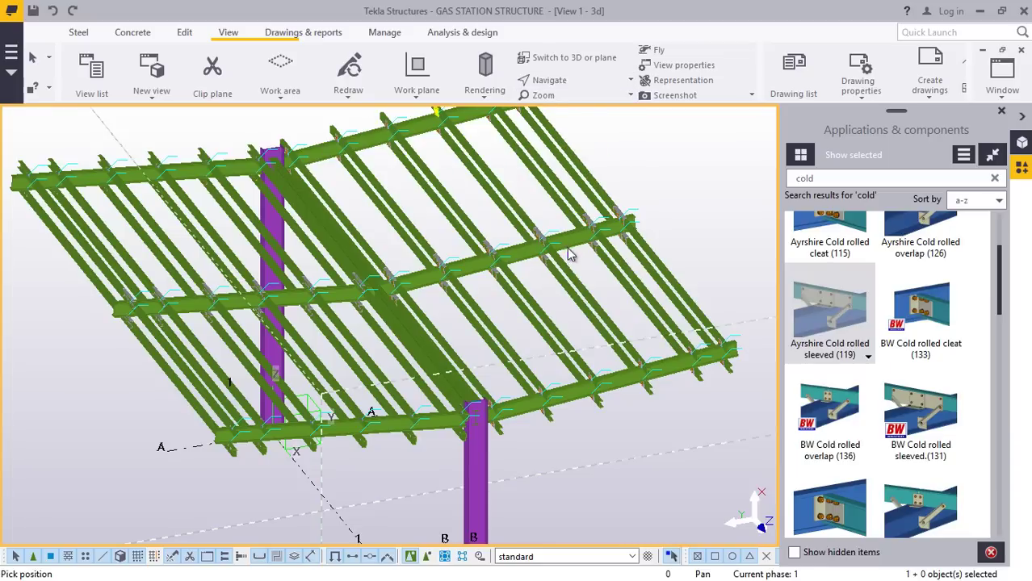
{"action": "middle_click_drag", "start_coordinate": [559, 246], "coordinate": [424, 222], "text": "ctrl"}
{"action": "scroll", "coordinate": [545, 237], "scroll_direction": "down", "scroll_amount": 3}
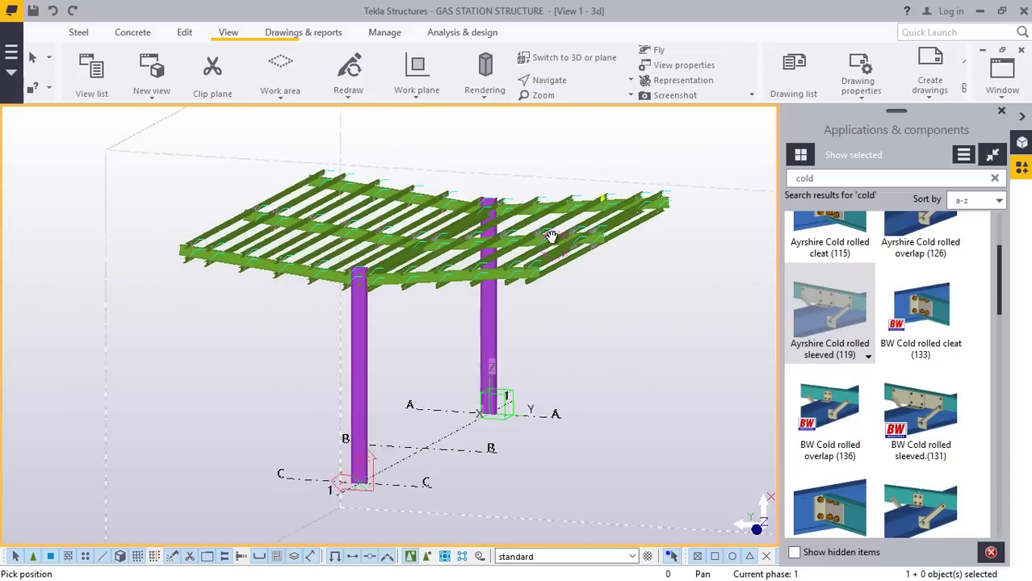
{"action": "scroll", "coordinate": [221, 234], "scroll_direction": "up", "scroll_amount": 2}
{"action": "scroll", "coordinate": [221, 235], "scroll_direction": "up", "scroll_amount": 4}
{"action": "scroll", "coordinate": [230, 237], "scroll_direction": "down", "scroll_amount": 3}
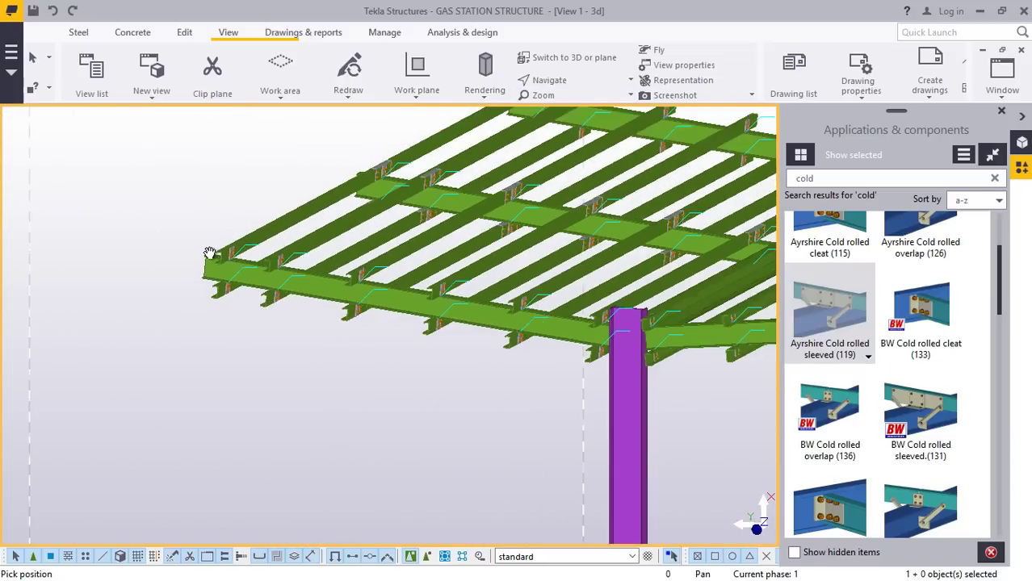
{"action": "middle_click_drag", "start_coordinate": [379, 258], "coordinate": [560, 61], "text": "ctrl"}
{"action": "scroll", "coordinate": [341, 244], "scroll_direction": "down", "scroll_amount": 1}
{"action": "scroll", "coordinate": [410, 259], "scroll_direction": "up", "scroll_amount": 5}
{"action": "scroll", "coordinate": [388, 241], "scroll_direction": "down", "scroll_amount": 3}
Examine the purlin cleats and the rafter-to-column joint at the column top, and end the rotation command.
{"action": "left_click", "coordinate": [578, 82]}
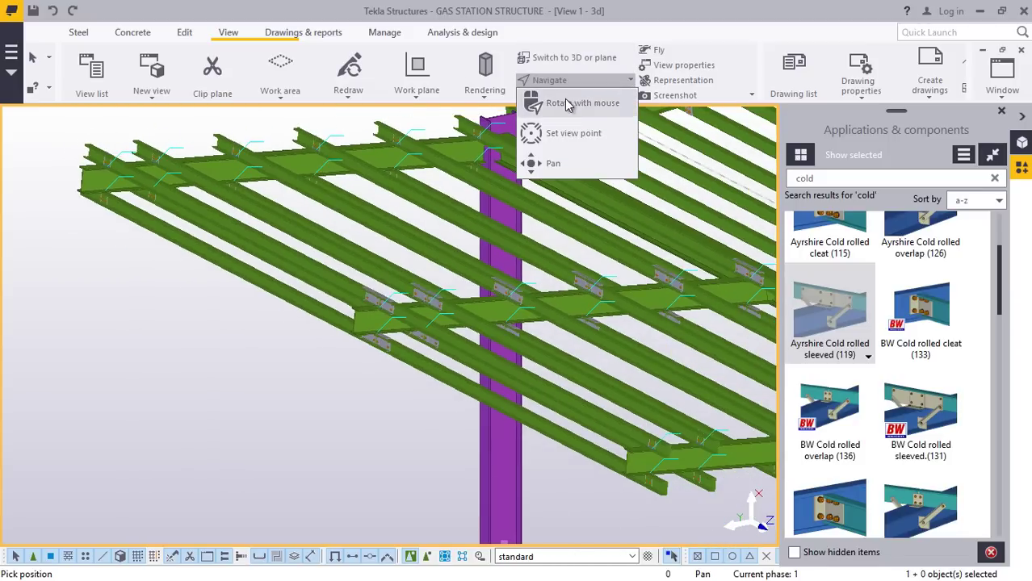
{"action": "left_click", "coordinate": [568, 104]}
{"action": "scroll", "coordinate": [313, 171], "scroll_direction": "down", "scroll_amount": 2}
{"action": "scroll", "coordinate": [419, 171], "scroll_direction": "up", "scroll_amount": 1}
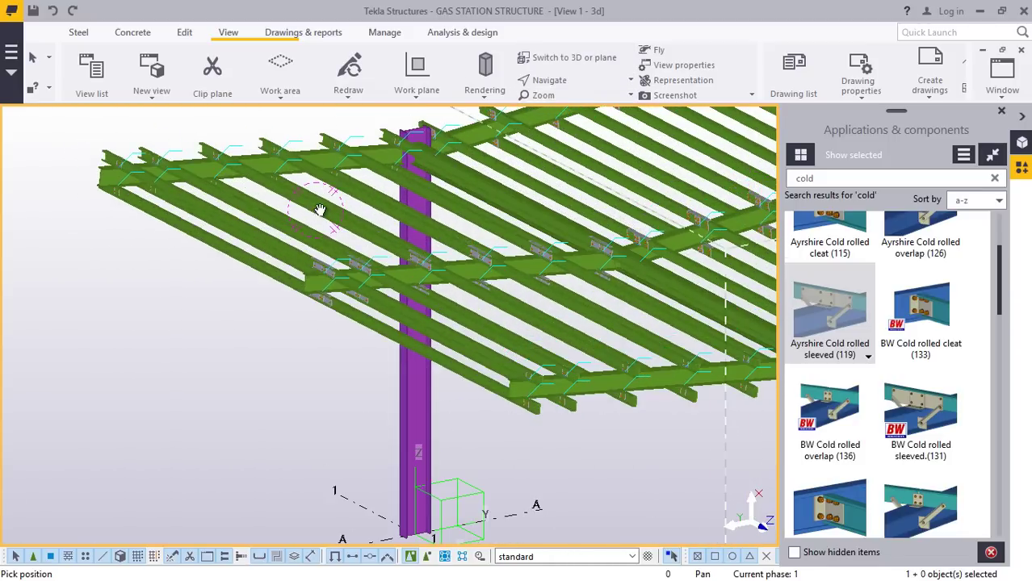
{"action": "left_click_drag", "start_coordinate": [321, 210], "coordinate": [650, 208]}
{"action": "scroll", "coordinate": [48, 202], "scroll_direction": "up", "scroll_amount": 1}
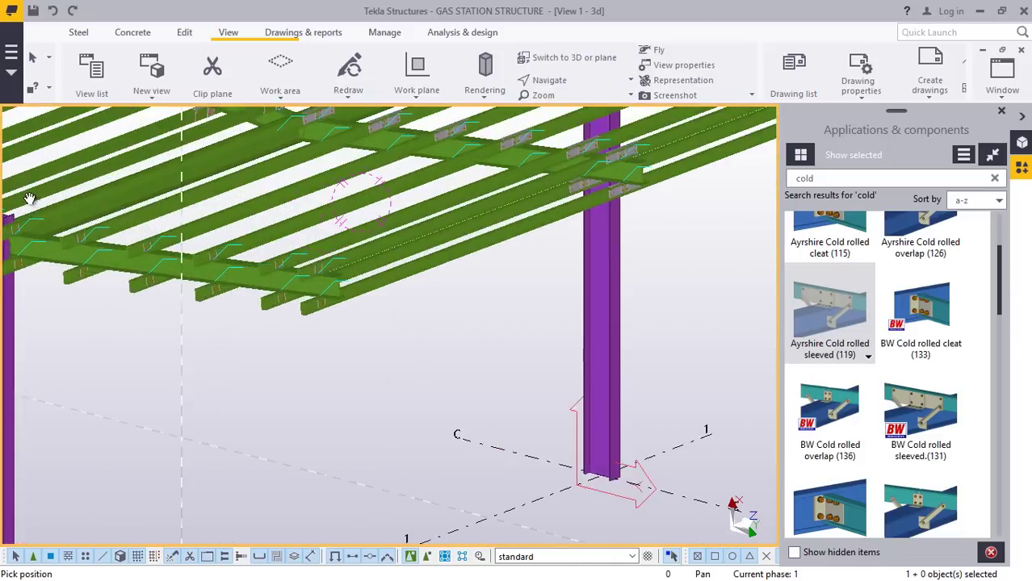
{"action": "scroll", "coordinate": [30, 199], "scroll_direction": "up", "scroll_amount": 1}
{"action": "scroll", "coordinate": [479, 269], "scroll_direction": "down", "scroll_amount": 2}
{"action": "scroll", "coordinate": [197, 254], "scroll_direction": "up", "scroll_amount": 4}
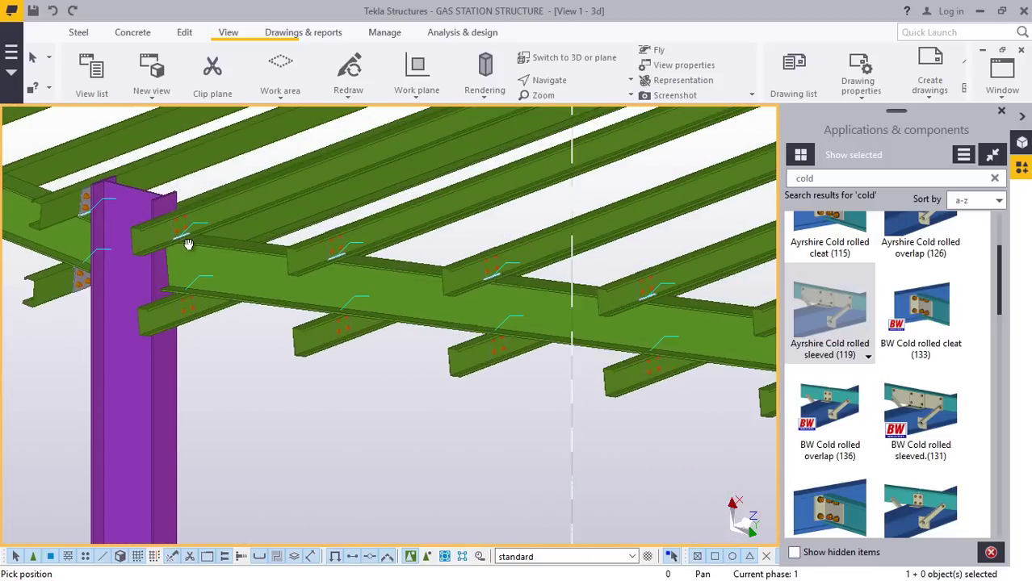
{"action": "middle_click_drag", "start_coordinate": [188, 244], "coordinate": [243, 327], "text": "ctrl"}
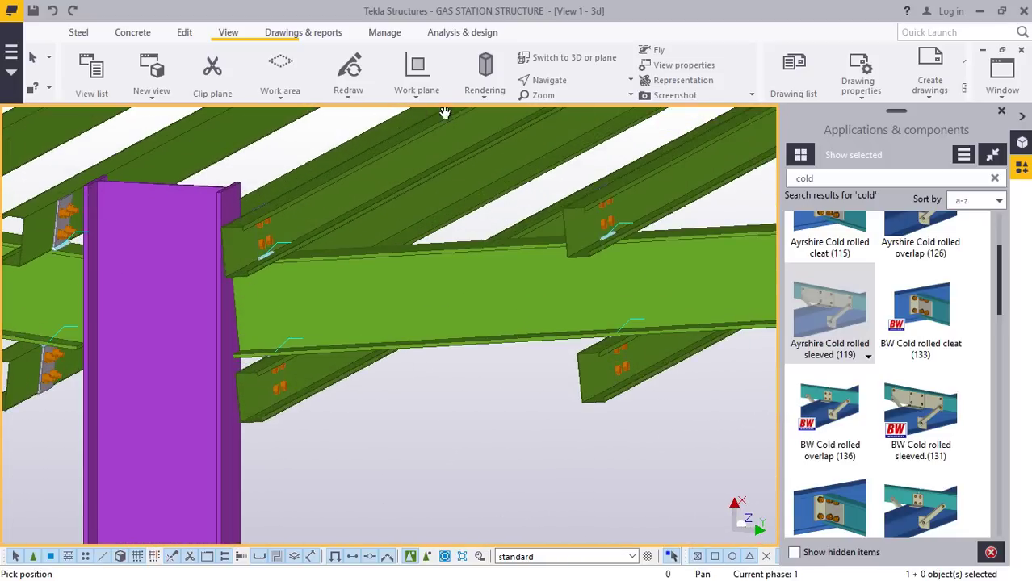
{"action": "left_click", "coordinate": [568, 82]}
{"action": "left_click", "coordinate": [565, 103]}
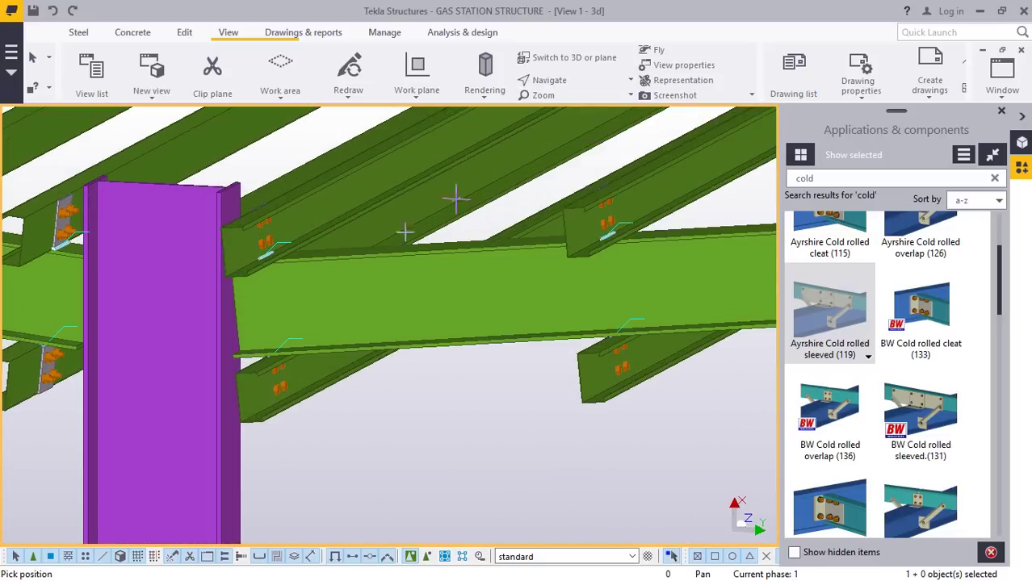
{"action": "left_click", "coordinate": [237, 303]}
{"action": "mouse_move", "coordinate": [237, 303]}
{"action": "middle_mouse_down", "text": "ctrl"}
{"action": "mouse_move", "coordinate": [299, 283]}
{"action": "mouse_move", "coordinate": [283, 288]}
{"action": "mouse_move", "coordinate": [288, 317]}
{"action": "mouse_move", "coordinate": [347, 259]}
{"action": "middle_mouse_up", "text": "ctrl"}
{"action": "right_click", "coordinate": [380, 231]}
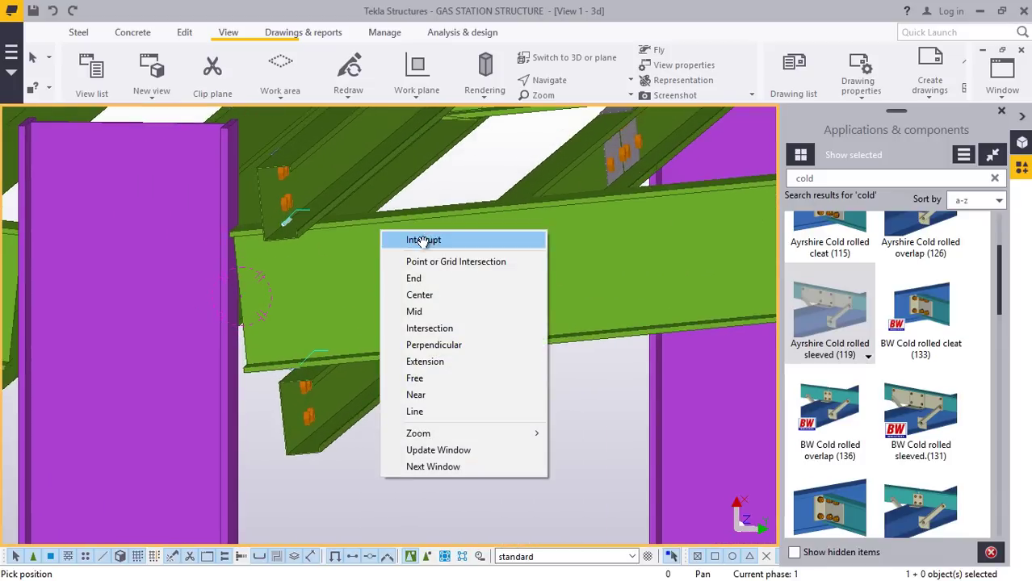
{"action": "left_click", "coordinate": [423, 241]}
Search the component catalogue for "end" and start the End plate (144) connection.
{"action": "left_click", "coordinate": [826, 182]}
{"action": "key", "text": "BackSpace"}
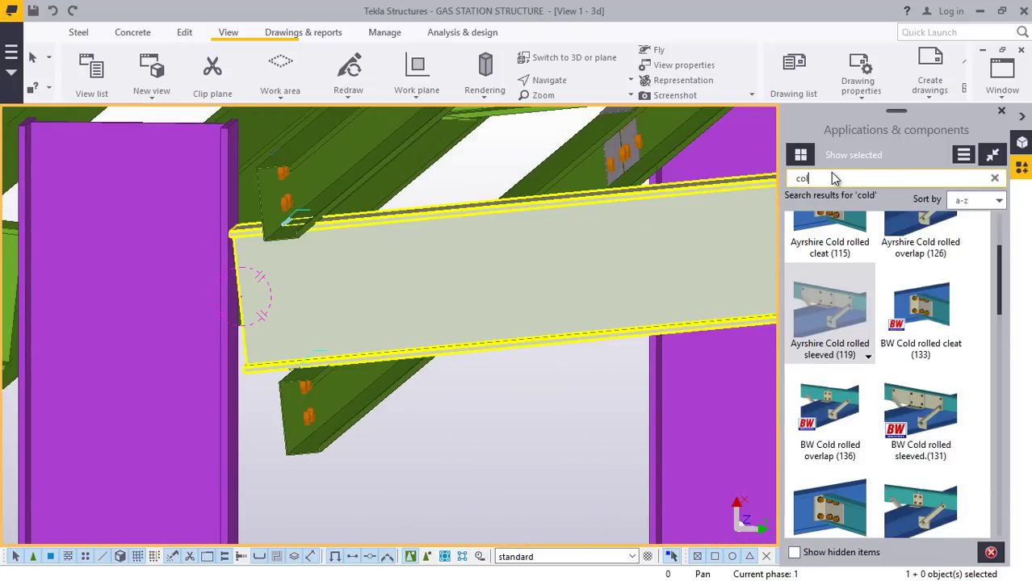
{"action": "key", "text": "BackSpace"}
{"action": "key", "text": "BackSpace"}
{"action": "key", "text": "BackSpace"}
{"action": "type", "text": "e"}
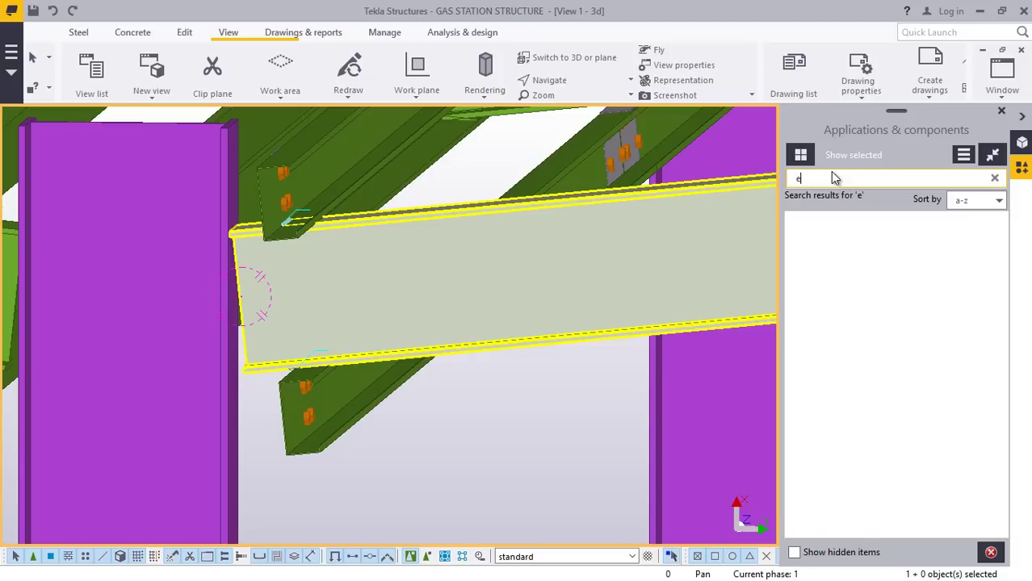
{"action": "type", "text": "nd"}
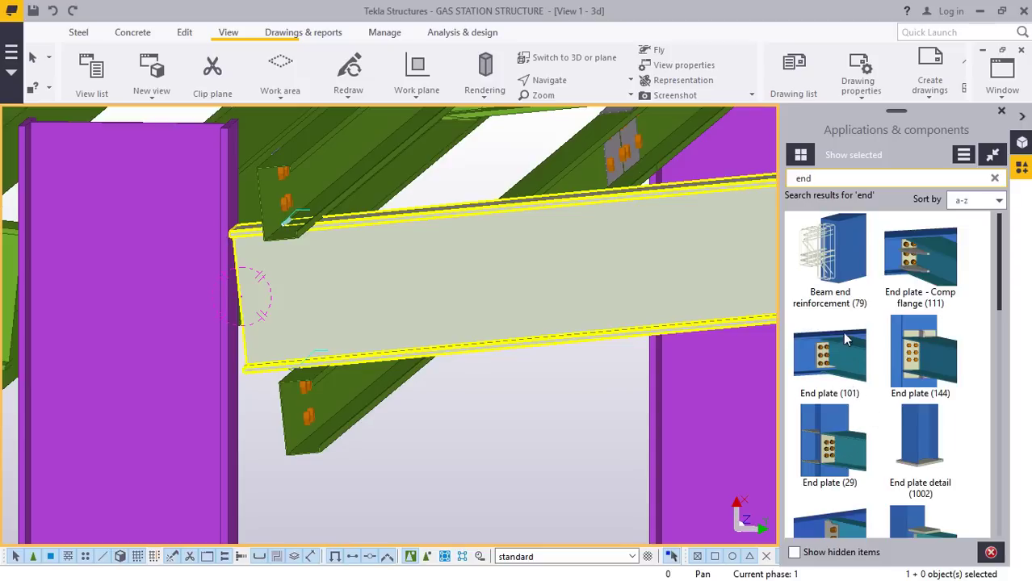
{"action": "left_click", "coordinate": [918, 353]}
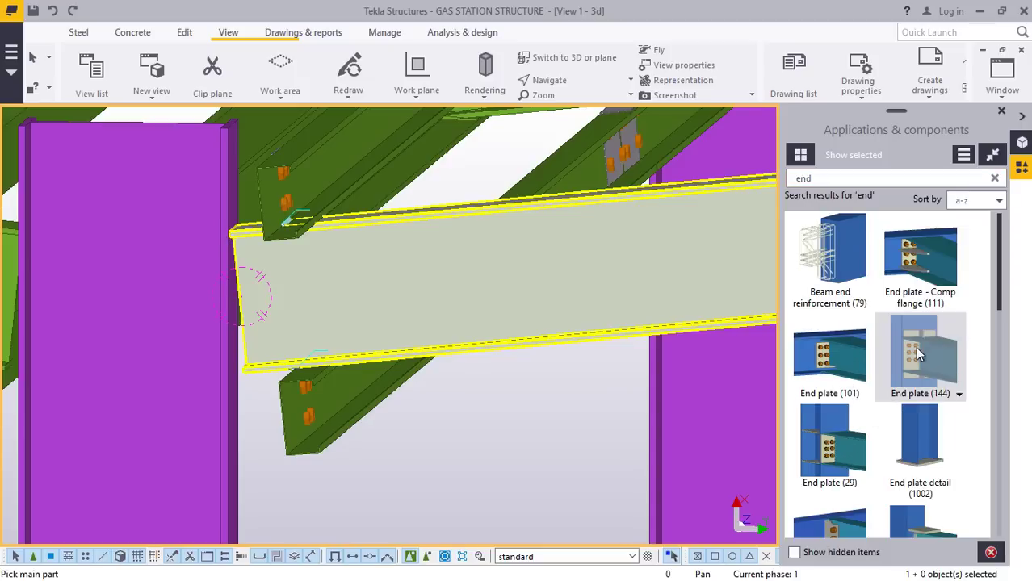
Search the component catalogue for "simple end plate".
{"action": "left_click", "coordinate": [825, 179]}
{"action": "type", "text": "pl"}
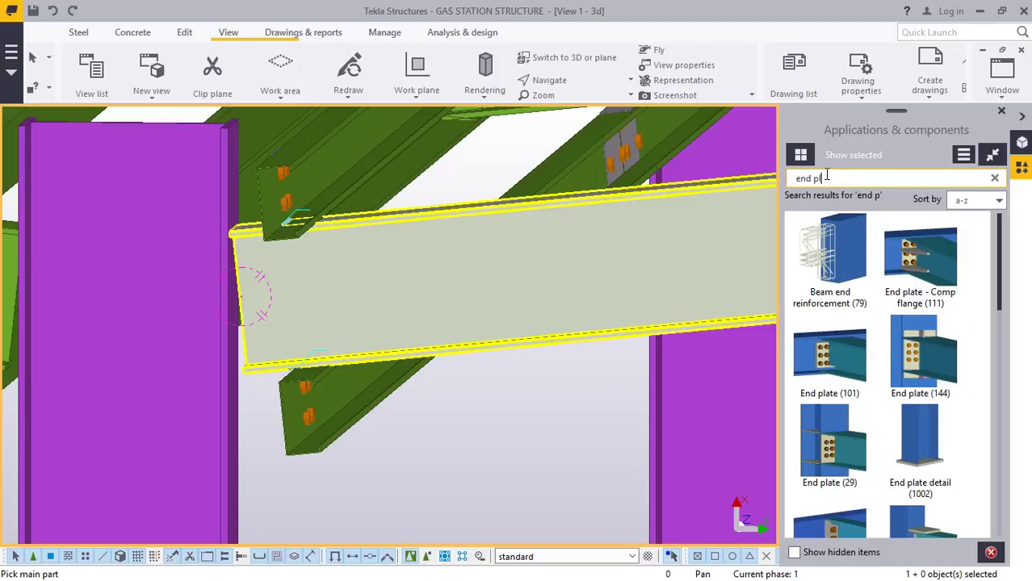
{"action": "type", "text": "ate"}
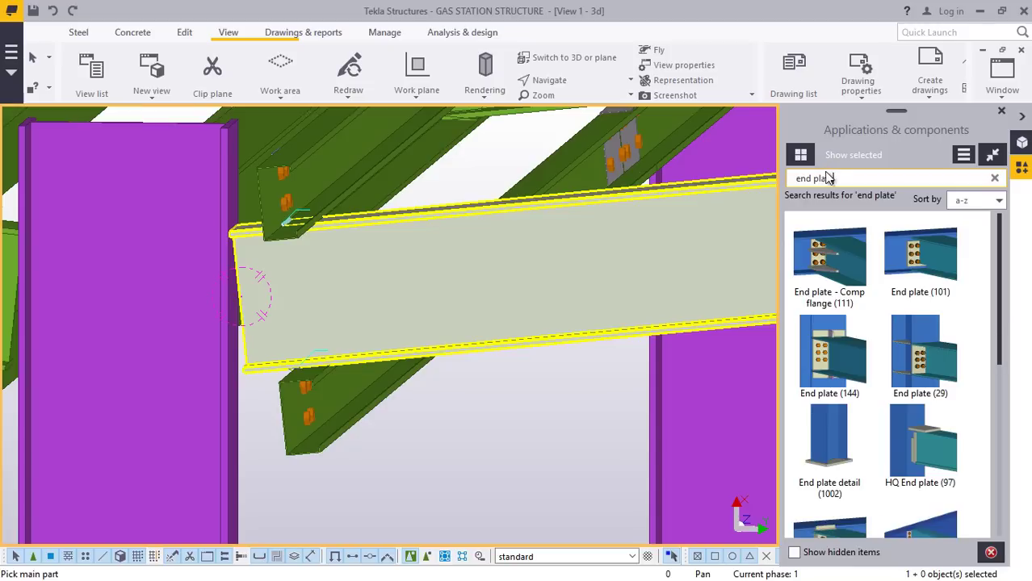
{"action": "left_click", "coordinate": [872, 337]}
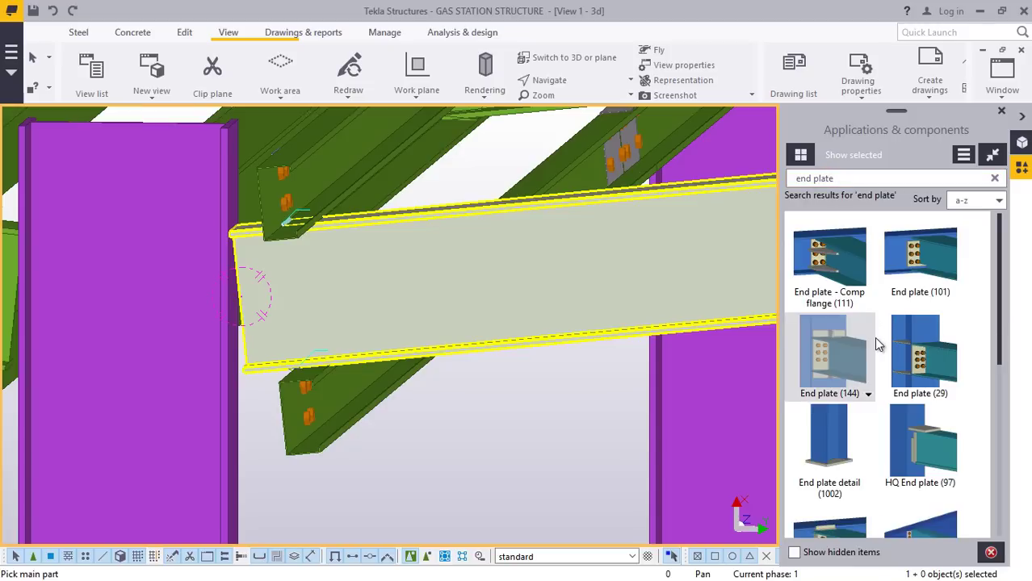
{"action": "type", "text": "plate"}
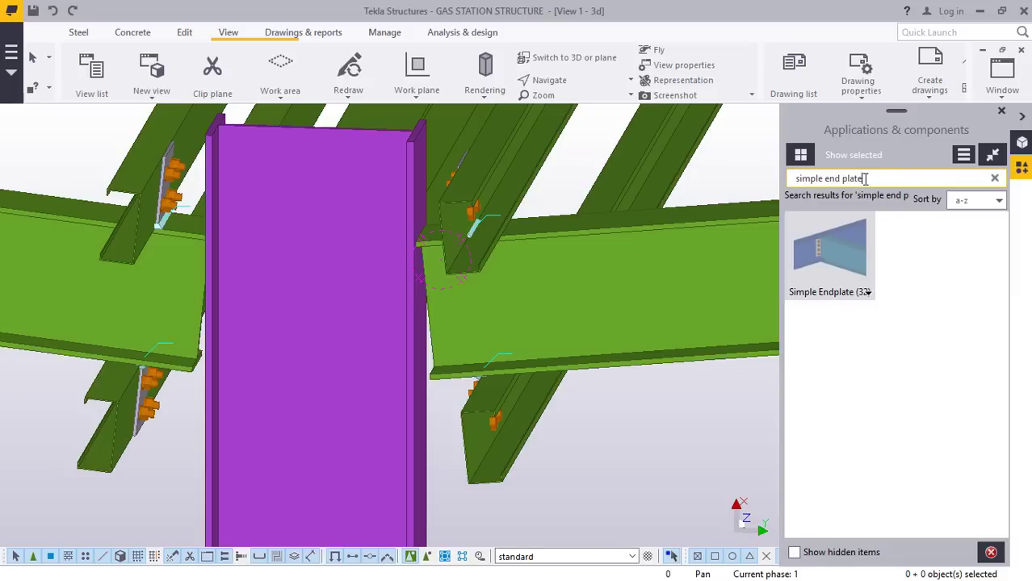
Search the component catalogue for "end plate" and connect the roof rafter to the column flange with End plate (101).
{"action": "key", "text": "BackSpace"}
{"action": "key", "text": "BackSpace"}
{"action": "key", "text": "BackSpace"}
{"action": "key", "text": "BackSpace"}
{"action": "key", "text": "BackSpace"}
{"action": "key", "text": "BackSpace"}
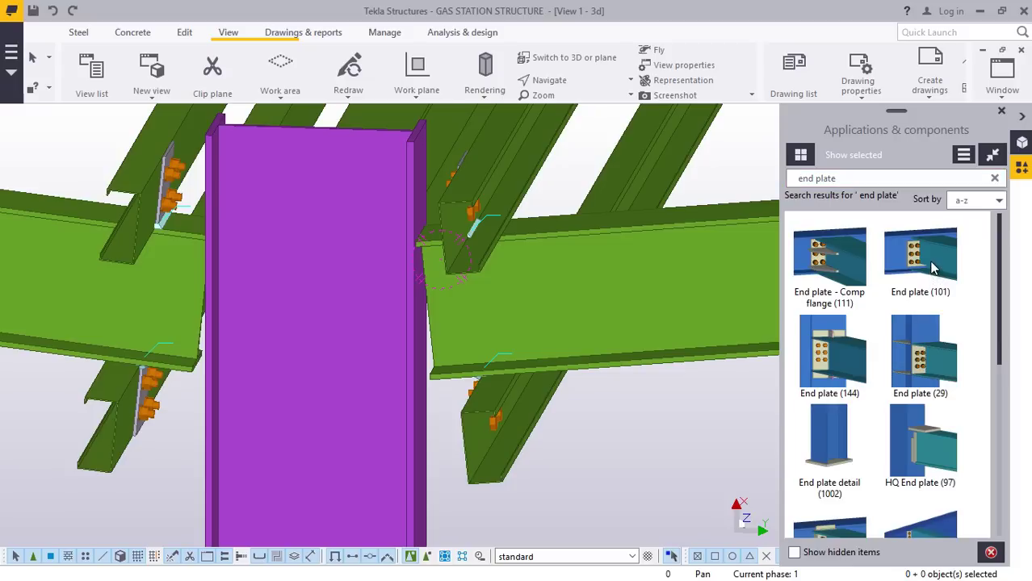
{"action": "left_click", "coordinate": [932, 268]}
{"action": "left_click", "coordinate": [327, 322]}
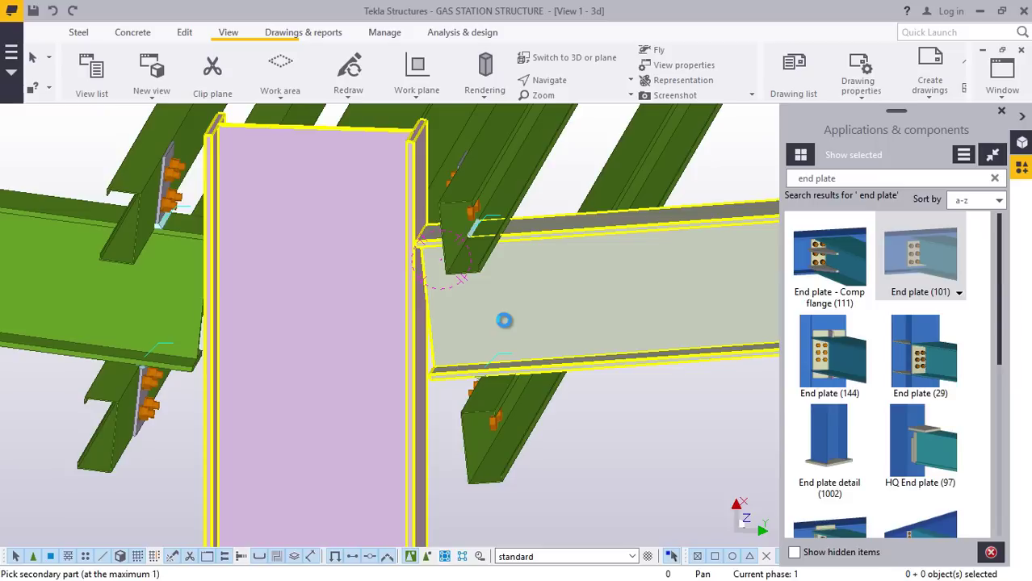
{"action": "left_click", "coordinate": [504, 321]}
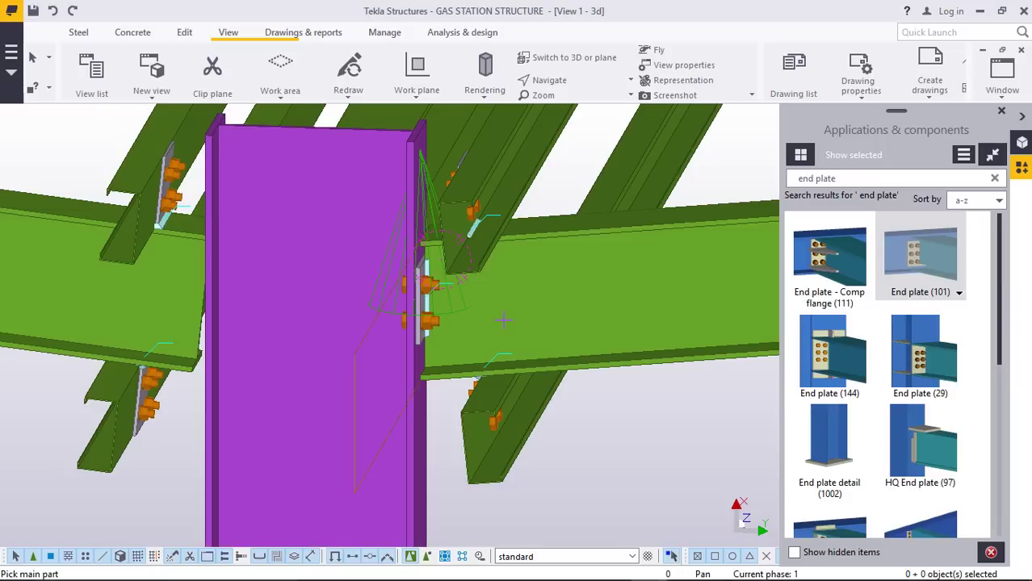
{"action": "scroll", "coordinate": [433, 260], "scroll_direction": "up", "scroll_amount": 5}
{"action": "right_click", "coordinate": [433, 272]}
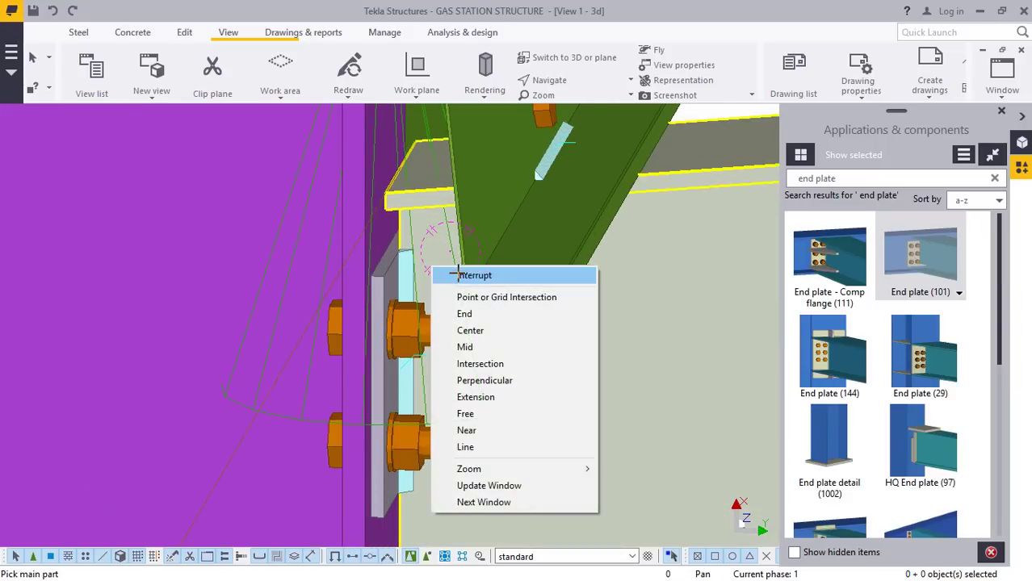
{"action": "key", "text": "Escape"}
Set the new end plate connection's bolts to size 20 with bolt standard 8.8XOX.
{"action": "double_click", "coordinate": [420, 331]}
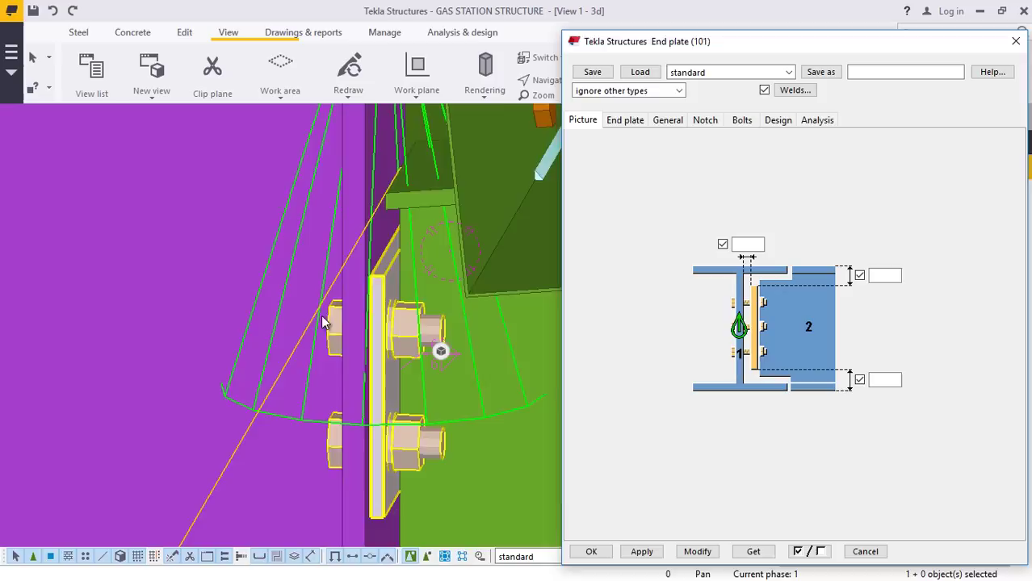
{"action": "left_click", "coordinate": [740, 121]}
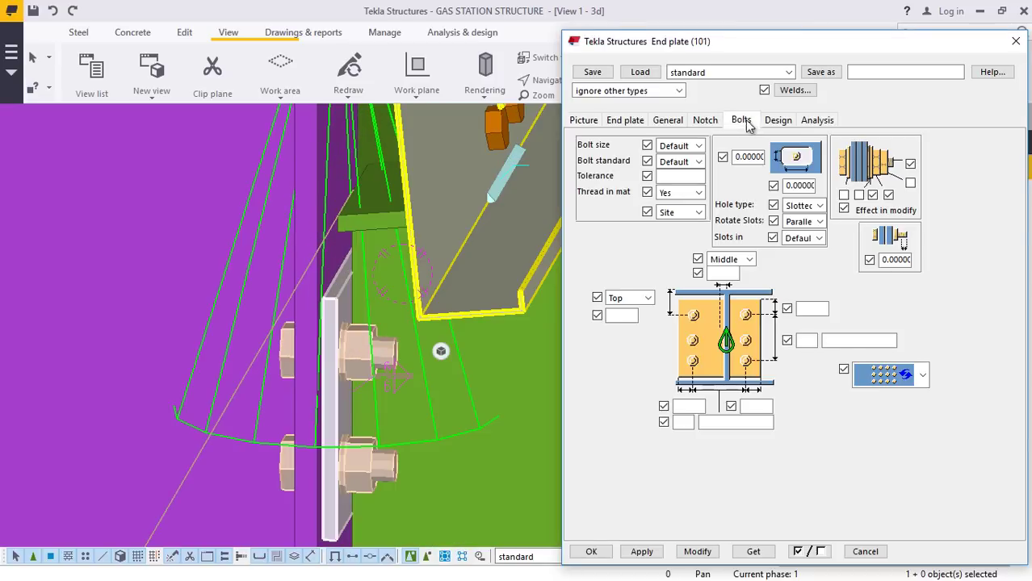
{"action": "left_click", "coordinate": [698, 147]}
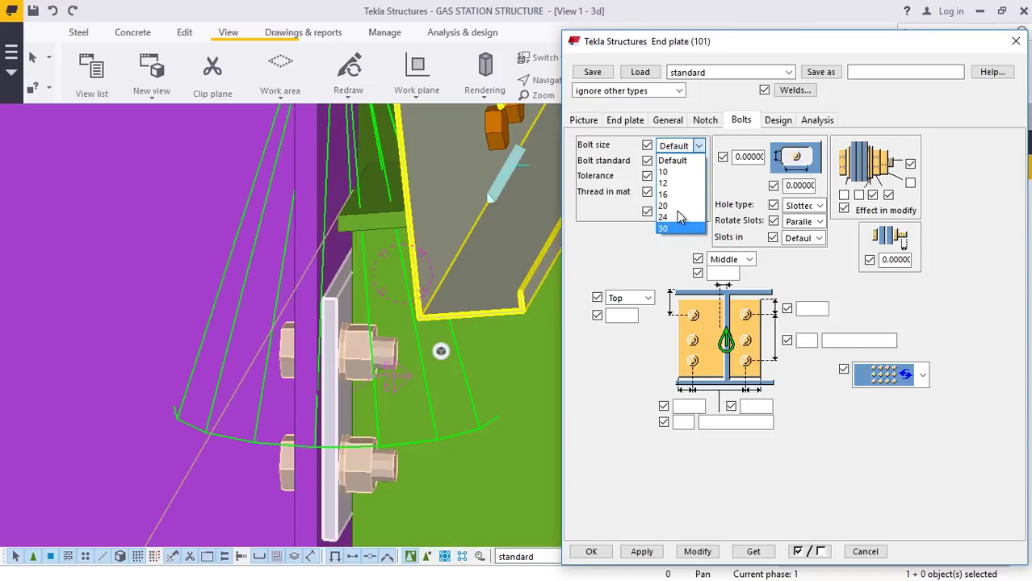
{"action": "left_click", "coordinate": [675, 206]}
{"action": "left_click", "coordinate": [698, 163]}
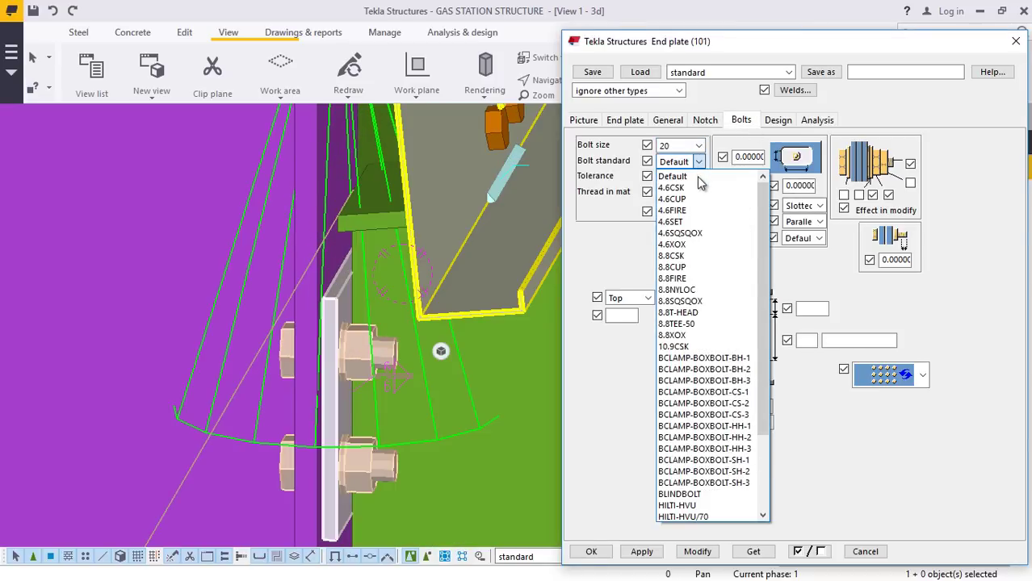
{"action": "left_click", "coordinate": [678, 336]}
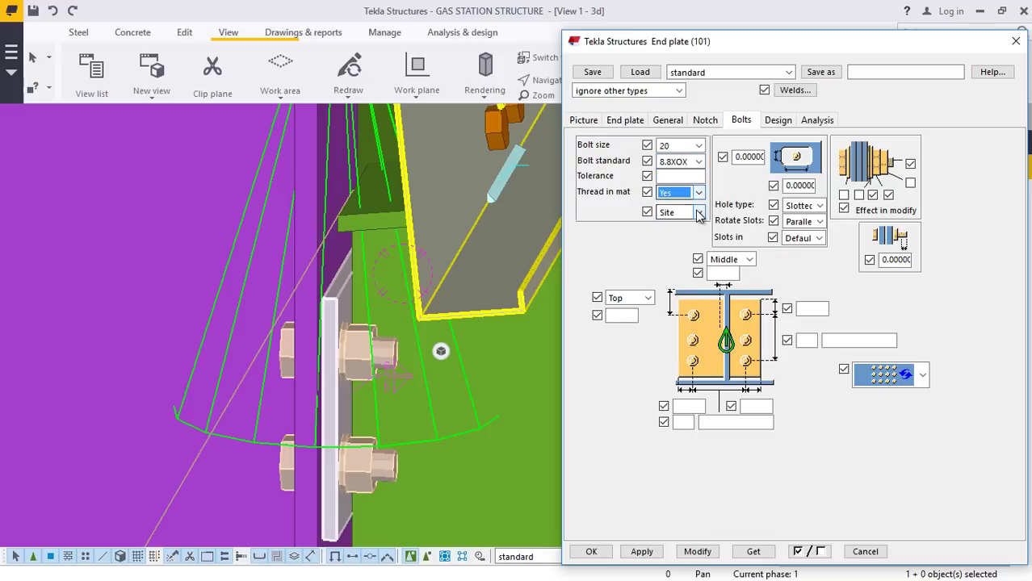
Give the end plate 4 bolt rows at 75 mm spacing with 50 mm edge distance, position them from the middle, and apply the changes.
{"action": "double_click", "coordinate": [698, 213]}
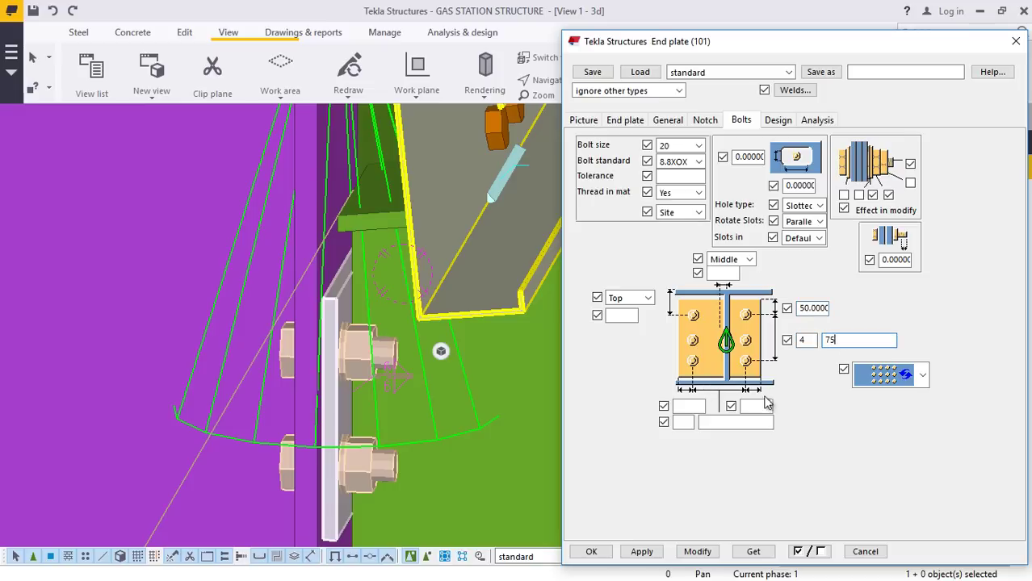
{"action": "left_click", "coordinate": [699, 552]}
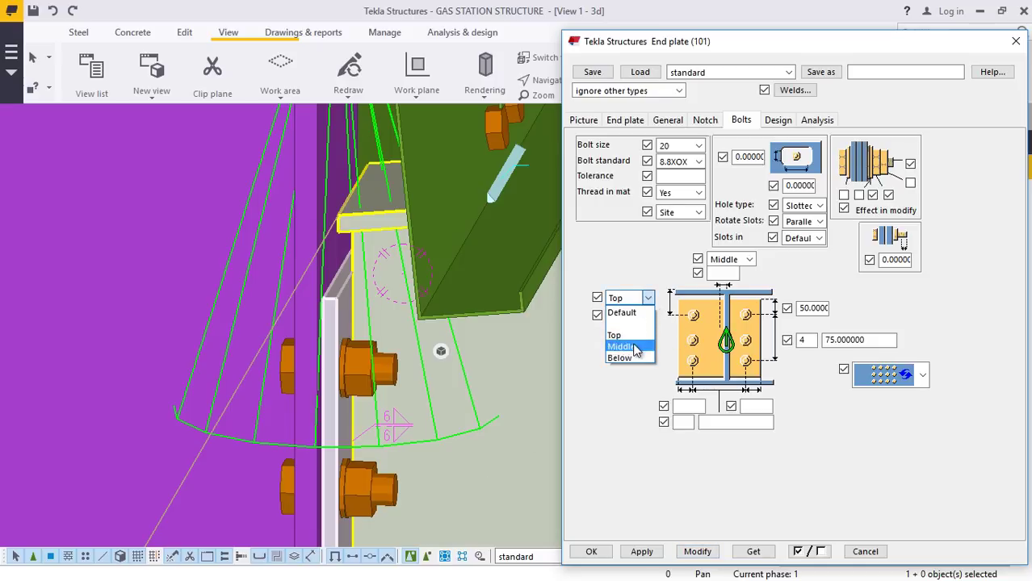
{"action": "left_click", "coordinate": [637, 347]}
{"action": "left_click", "coordinate": [694, 551]}
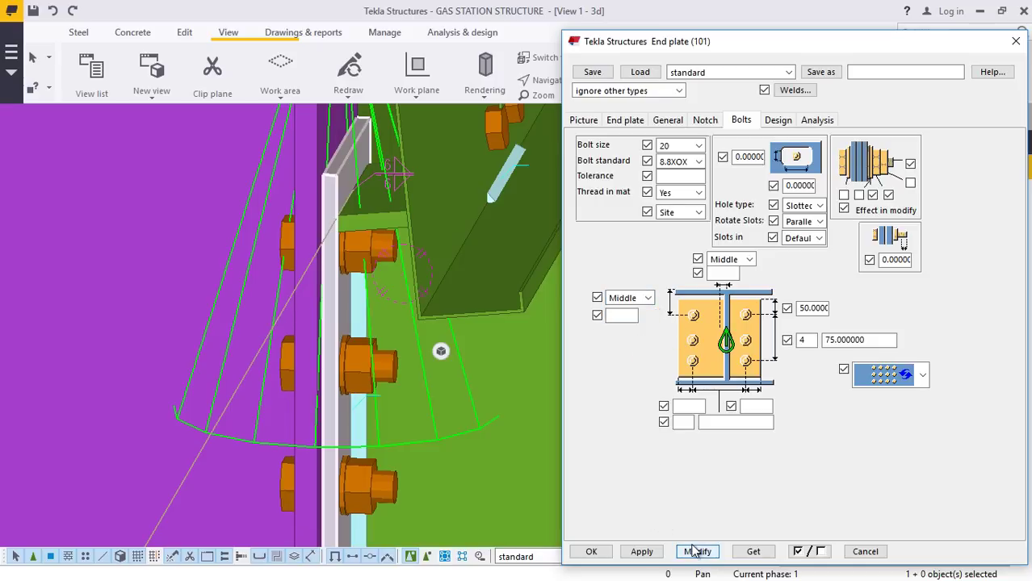
{"action": "scroll", "coordinate": [374, 281], "scroll_direction": "down", "scroll_amount": 5}
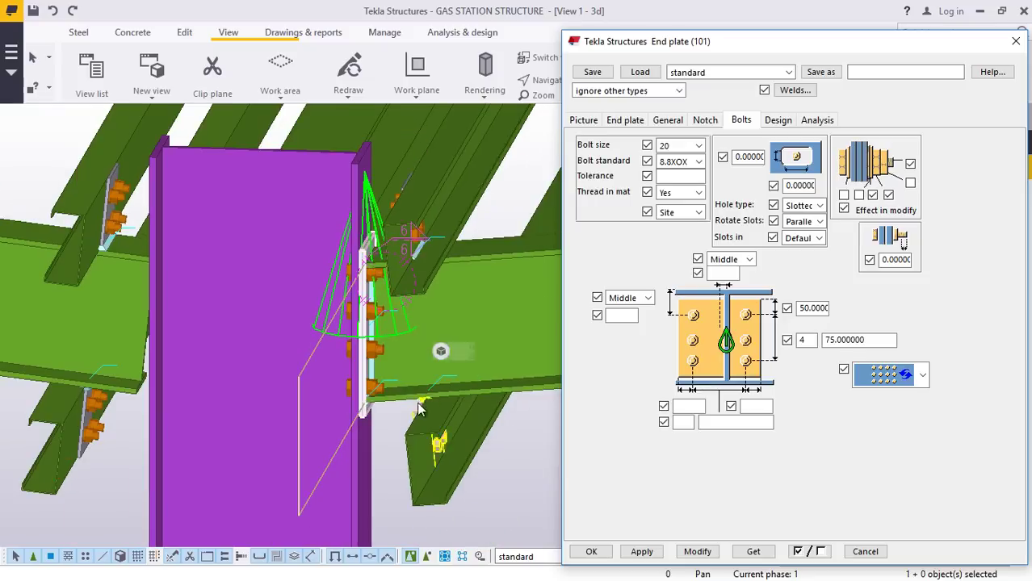
{"action": "scroll", "coordinate": [396, 408], "scroll_direction": "up", "scroll_amount": 6}
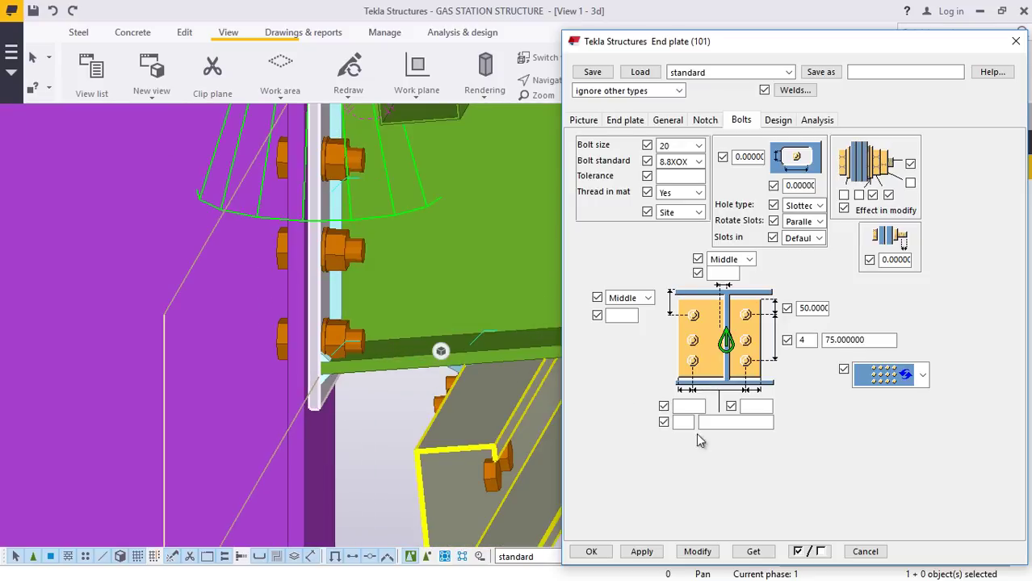
{"action": "left_click", "coordinate": [592, 553]}
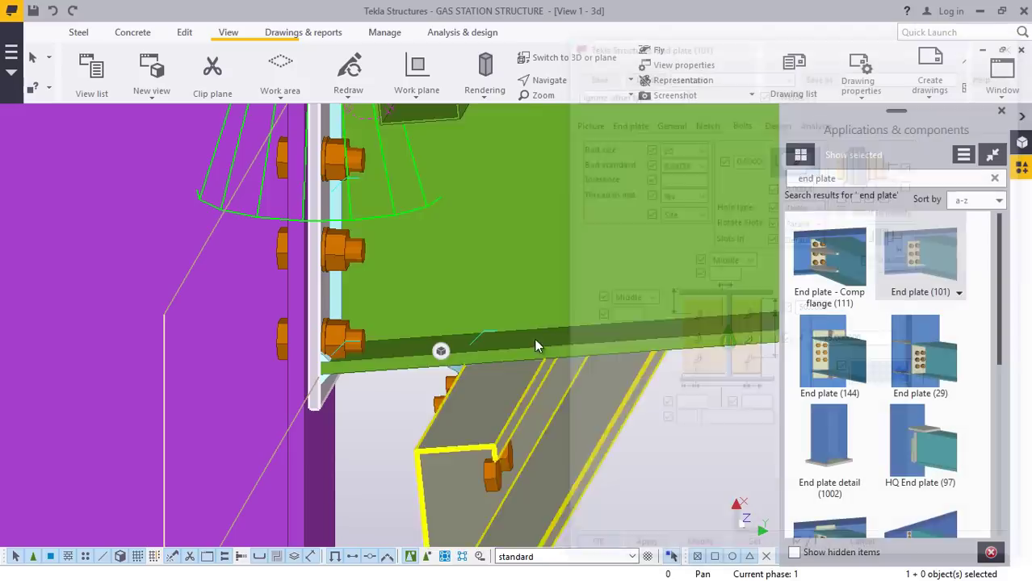
Examine the bolted end plate joint and the column top from several angles.
{"action": "left_click", "coordinate": [572, 80]}
{"action": "left_click", "coordinate": [557, 131]}
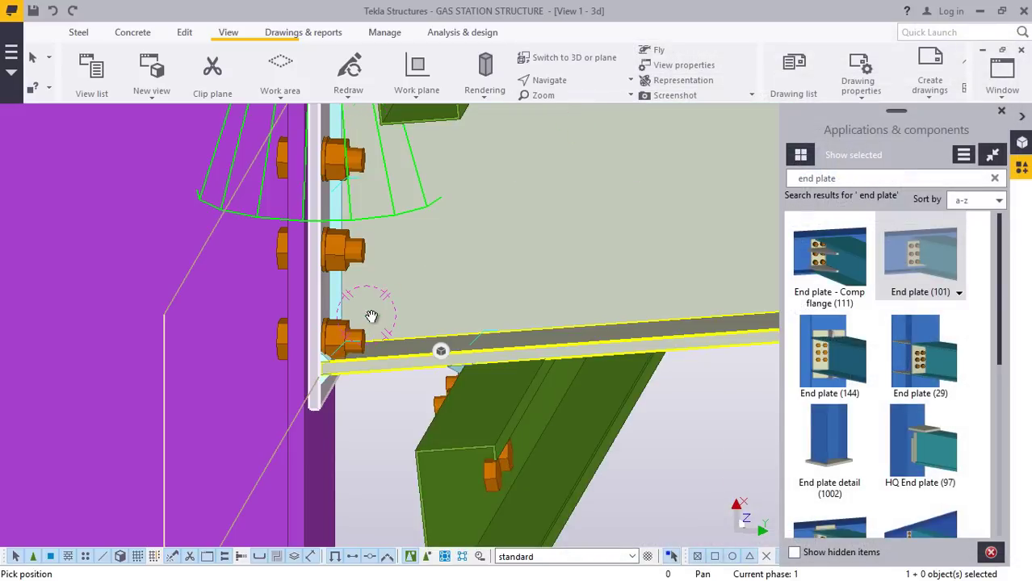
{"action": "middle_click_drag", "start_coordinate": [371, 317], "coordinate": [118, 263], "text": "ctrl"}
{"action": "scroll", "coordinate": [363, 263], "scroll_direction": "down", "scroll_amount": 2}
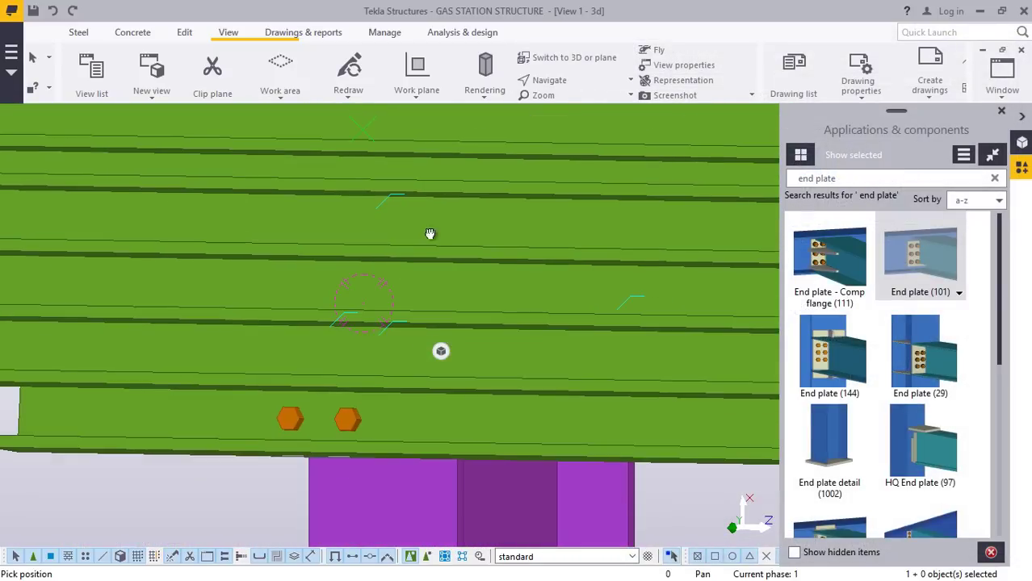
{"action": "middle_click_drag", "start_coordinate": [430, 233], "coordinate": [327, 247], "text": "ctrl"}
{"action": "right_click", "coordinate": [349, 231]}
{"action": "left_click", "coordinate": [402, 244]}
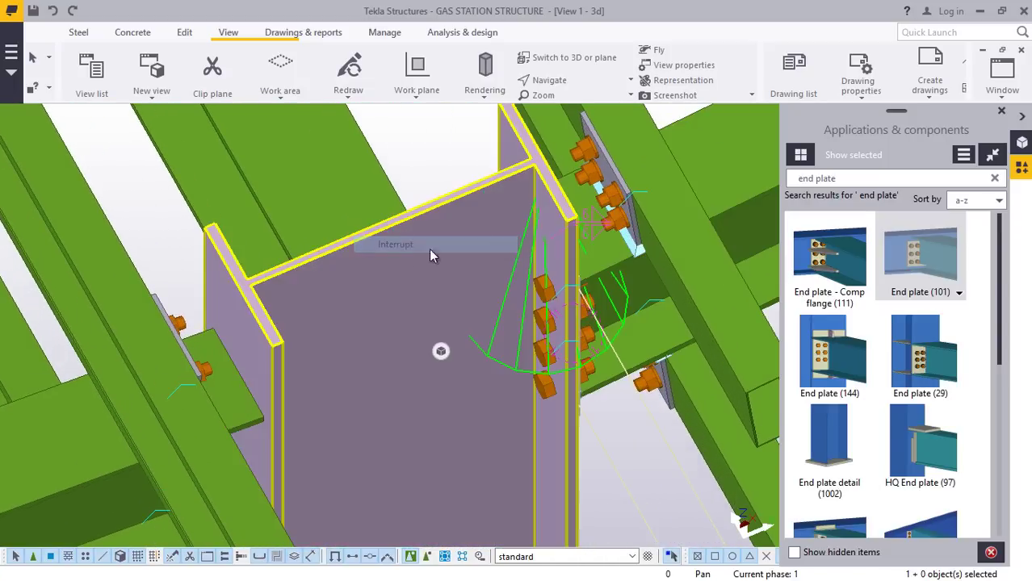
{"action": "middle_click_drag", "start_coordinate": [430, 255], "coordinate": [588, 303], "text": "ctrl"}
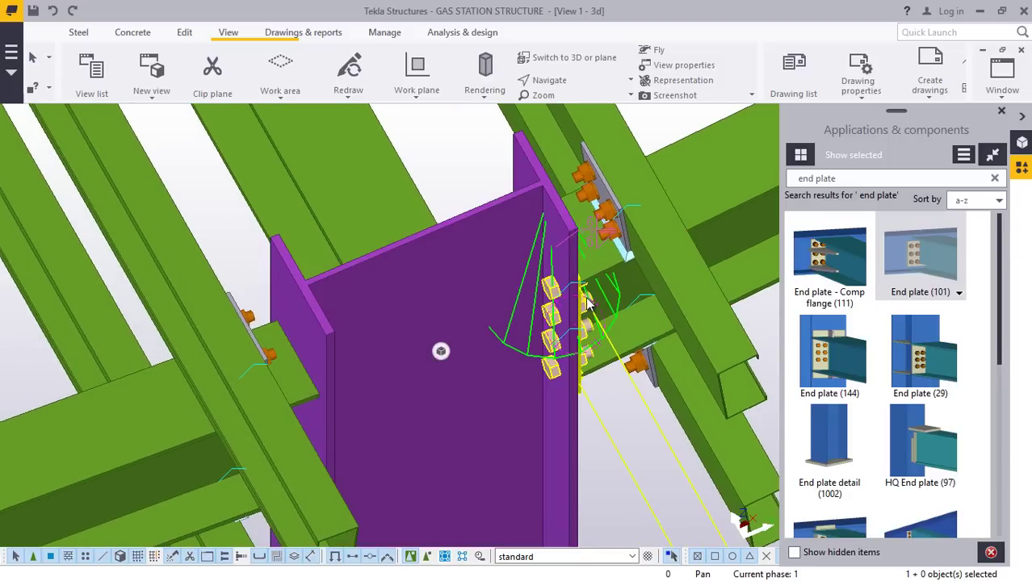
Connect the opposite rafter to the other flange of the same column with End plate (101).
{"action": "left_click", "coordinate": [614, 314]}
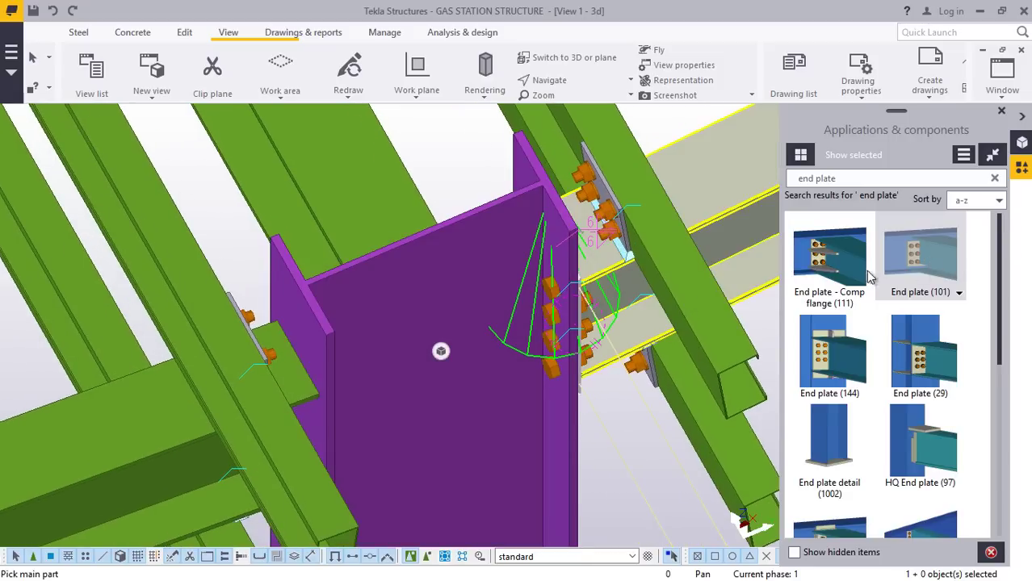
{"action": "scroll", "coordinate": [337, 358], "scroll_direction": "up", "scroll_amount": 4}
{"action": "scroll", "coordinate": [378, 275], "scroll_direction": "down", "scroll_amount": 5}
{"action": "left_click", "coordinate": [406, 289]}
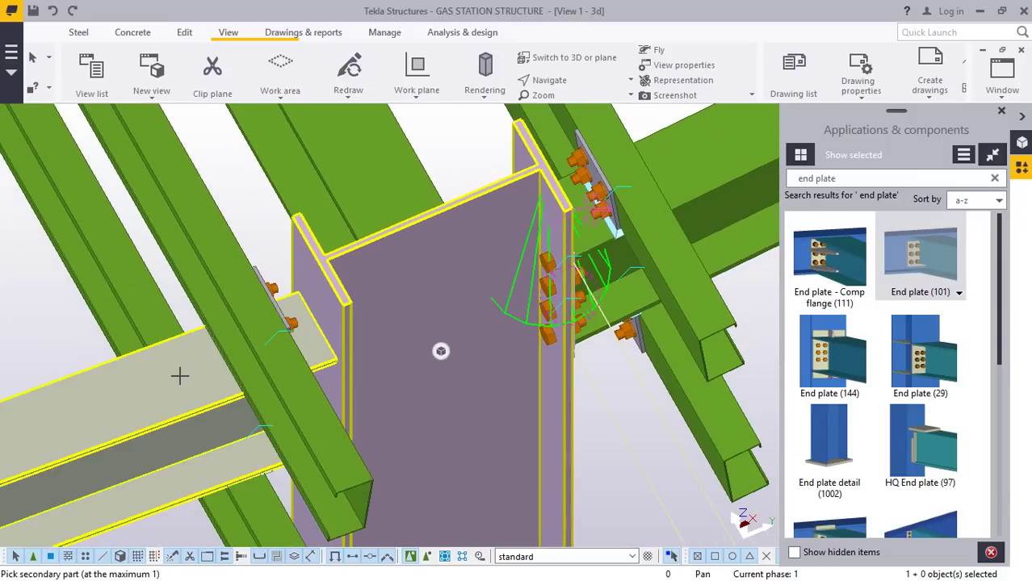
{"action": "left_click", "coordinate": [181, 376]}
Connect the rafters on both sides of the grid C column to its flanges with End plate (101).
{"action": "scroll", "coordinate": [417, 419], "scroll_direction": "down", "scroll_amount": 6}
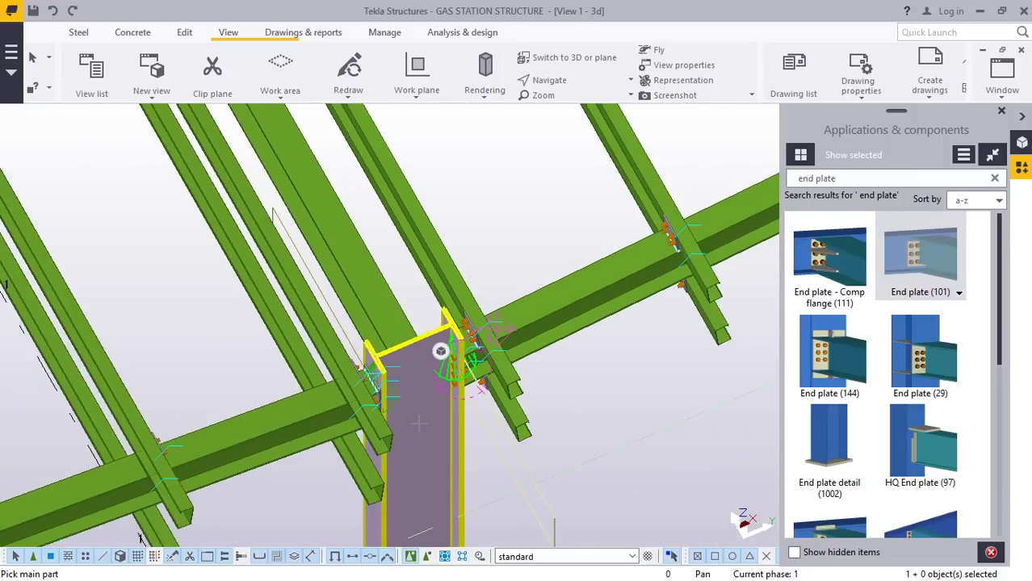
{"action": "scroll", "coordinate": [434, 422], "scroll_direction": "down", "scroll_amount": 3}
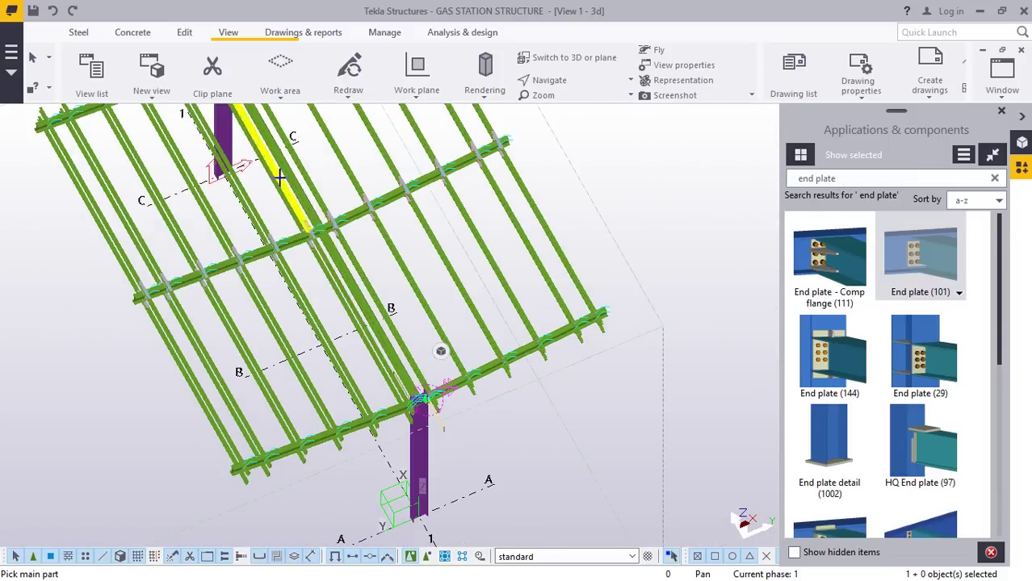
{"action": "scroll", "coordinate": [276, 171], "scroll_direction": "up", "scroll_amount": 2}
{"action": "scroll", "coordinate": [379, 352], "scroll_direction": "down", "scroll_amount": 5}
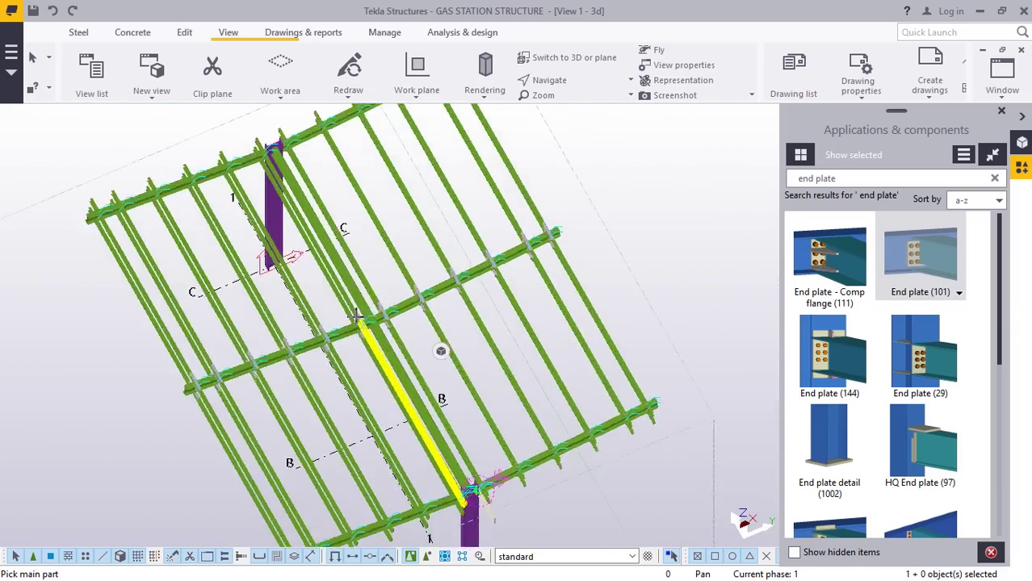
{"action": "scroll", "coordinate": [364, 326], "scroll_direction": "up", "scroll_amount": 5}
{"action": "middle_click_drag", "start_coordinate": [362, 325], "coordinate": [385, 349], "text": "ctrl"}
{"action": "scroll", "coordinate": [385, 351], "scroll_direction": "down", "scroll_amount": 2}
{"action": "scroll", "coordinate": [301, 168], "scroll_direction": "up", "scroll_amount": 7}
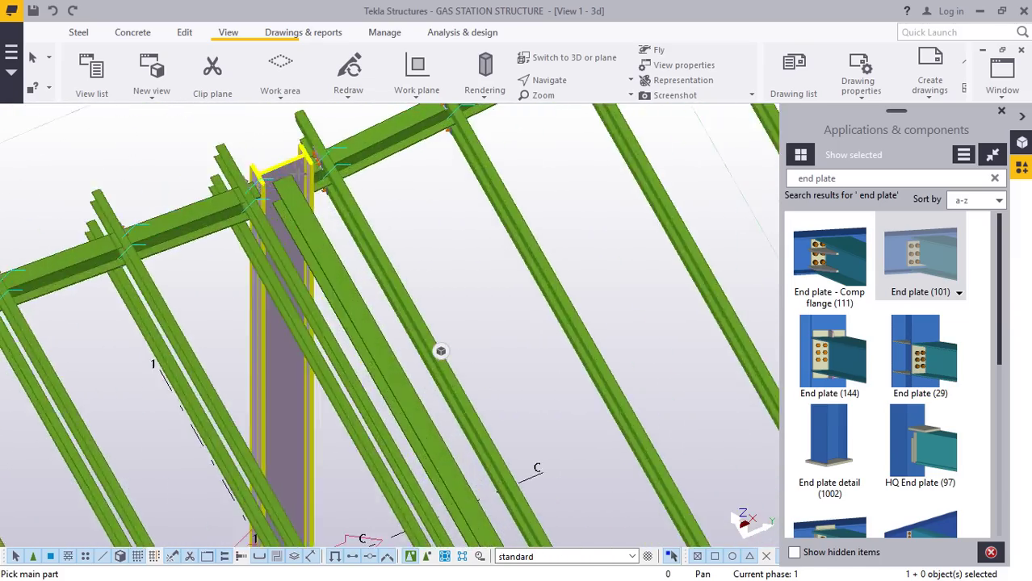
{"action": "scroll", "coordinate": [307, 166], "scroll_direction": "up", "scroll_amount": 2}
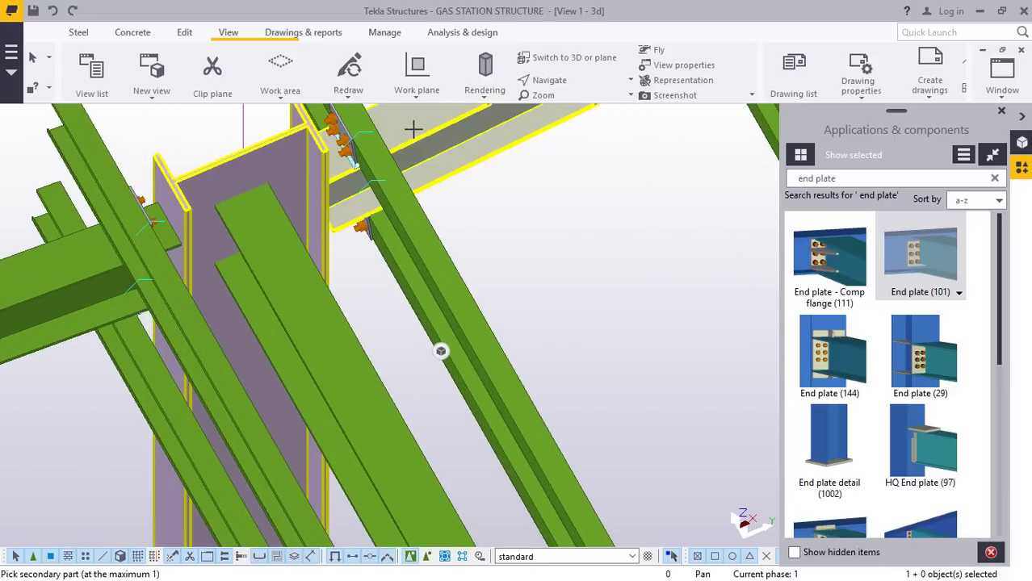
{"action": "middle_click_drag", "start_coordinate": [186, 220], "coordinate": [172, 196], "text": "ctrl"}
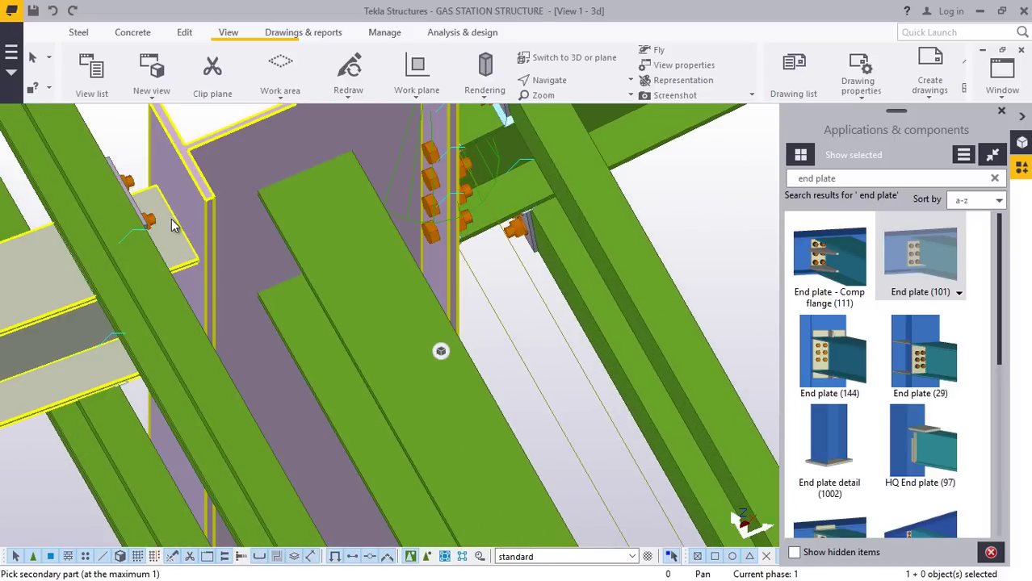
{"action": "left_click", "coordinate": [173, 222]}
Connect the longitudinal beam between the columns to the grid C column's web with End plate (101).
{"action": "scroll", "coordinate": [161, 195], "scroll_direction": "down", "scroll_amount": 5}
{"action": "scroll", "coordinate": [153, 191], "scroll_direction": "down", "scroll_amount": 2}
{"action": "scroll", "coordinate": [196, 193], "scroll_direction": "up", "scroll_amount": 5}
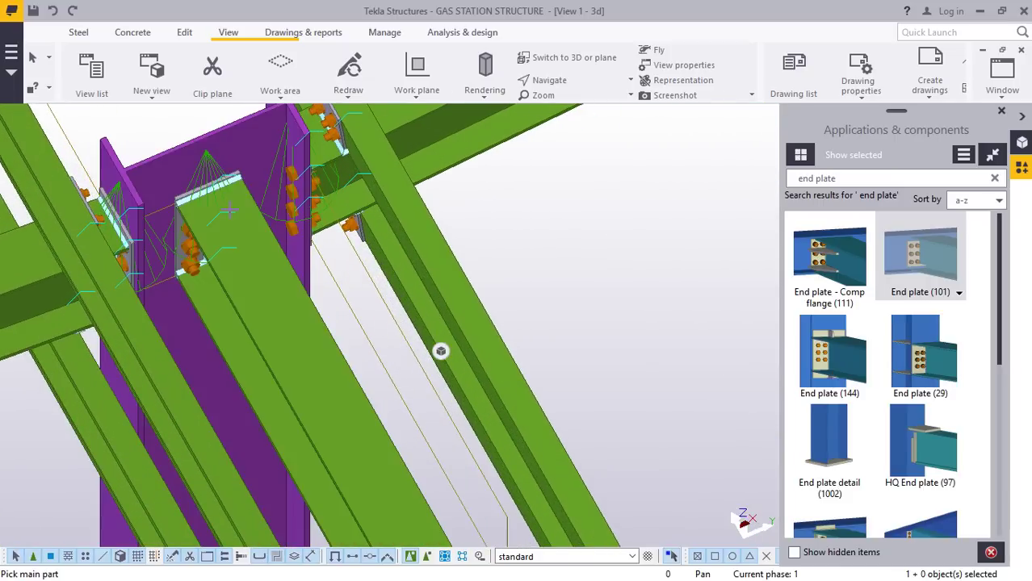
{"action": "scroll", "coordinate": [226, 212], "scroll_direction": "up", "scroll_amount": 5}
{"action": "scroll", "coordinate": [196, 210], "scroll_direction": "down", "scroll_amount": 6}
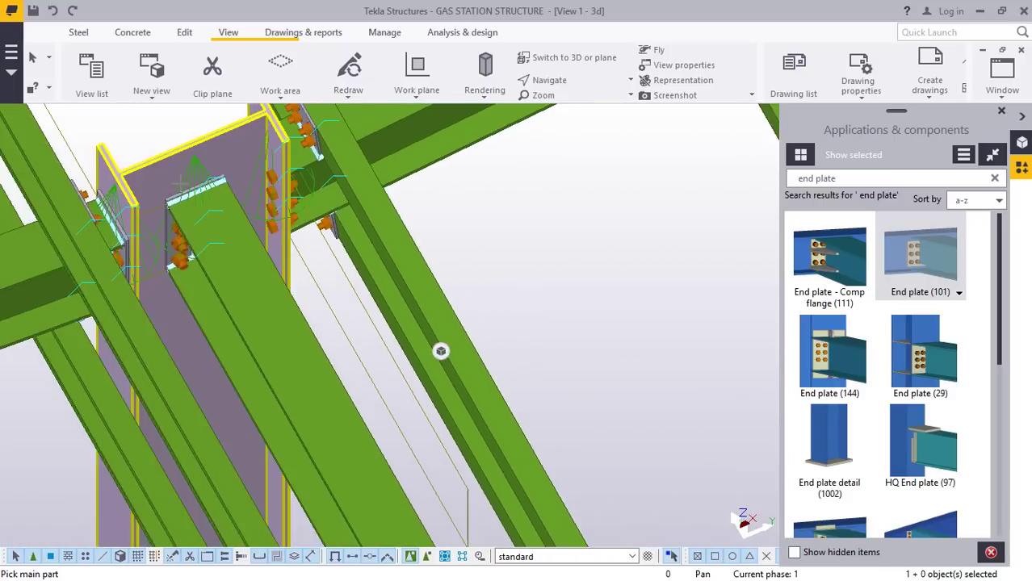
Connect the other end of the longitudinal beam to the grid A column's web with End plate (101) and end the command.
{"action": "scroll", "coordinate": [181, 184], "scroll_direction": "down", "scroll_amount": 10}
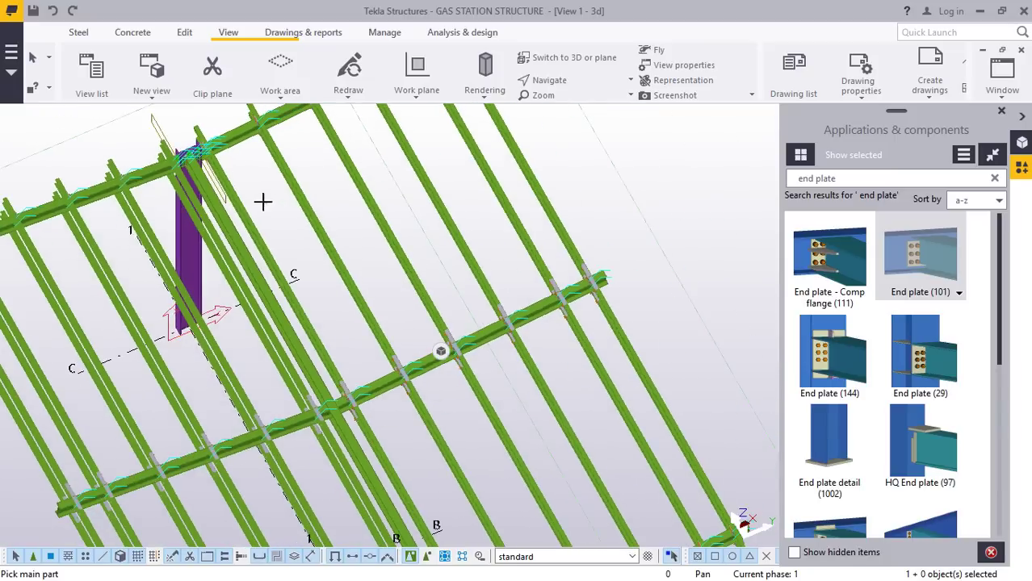
{"action": "scroll", "coordinate": [263, 202], "scroll_direction": "down", "scroll_amount": 4}
{"action": "scroll", "coordinate": [344, 406], "scroll_direction": "up", "scroll_amount": 5}
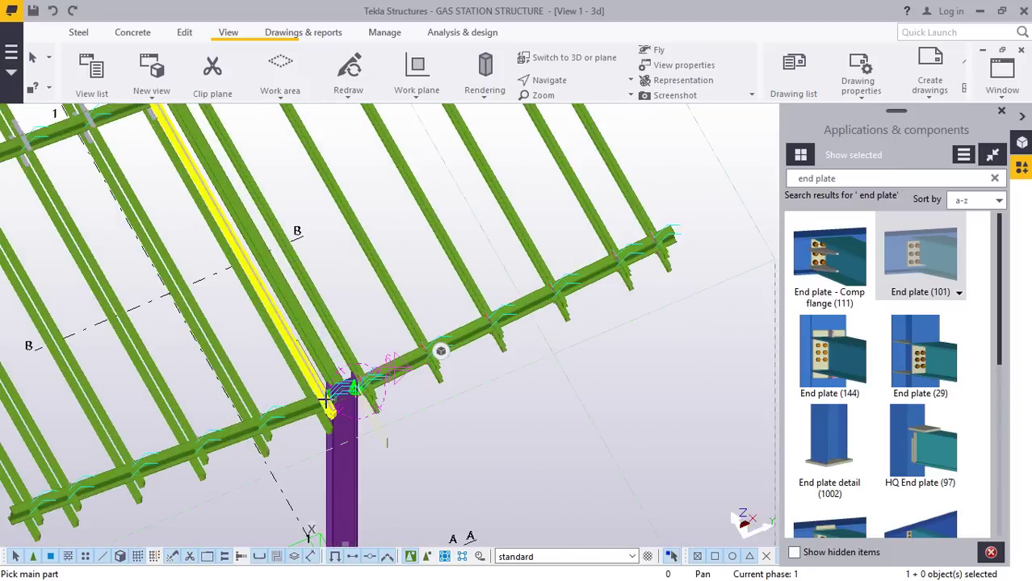
{"action": "scroll", "coordinate": [325, 400], "scroll_direction": "up", "scroll_amount": 6}
{"action": "left_click", "coordinate": [314, 280]}
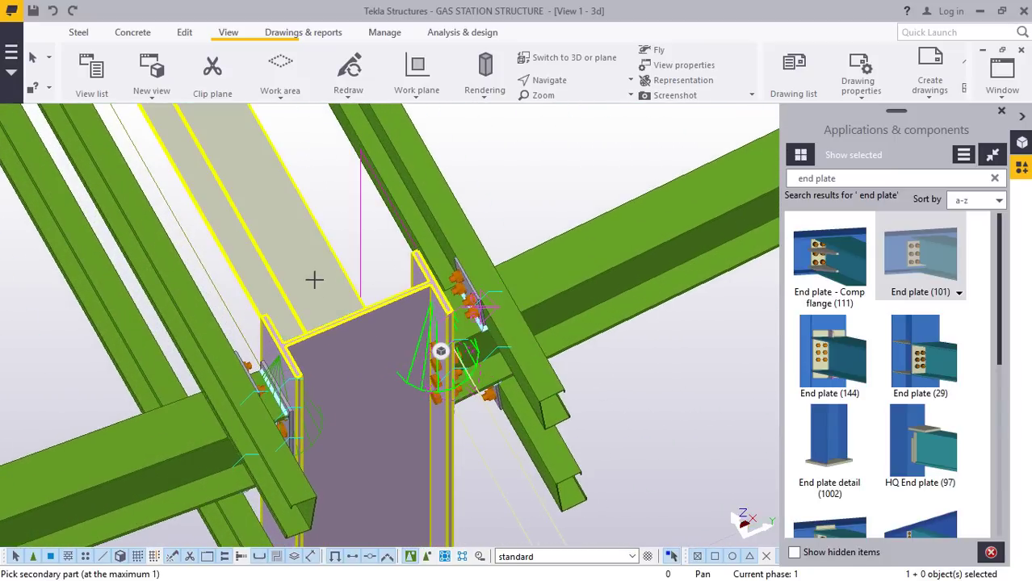
{"action": "left_click", "coordinate": [314, 279]}
{"action": "scroll", "coordinate": [315, 276], "scroll_direction": "down", "scroll_amount": 1}
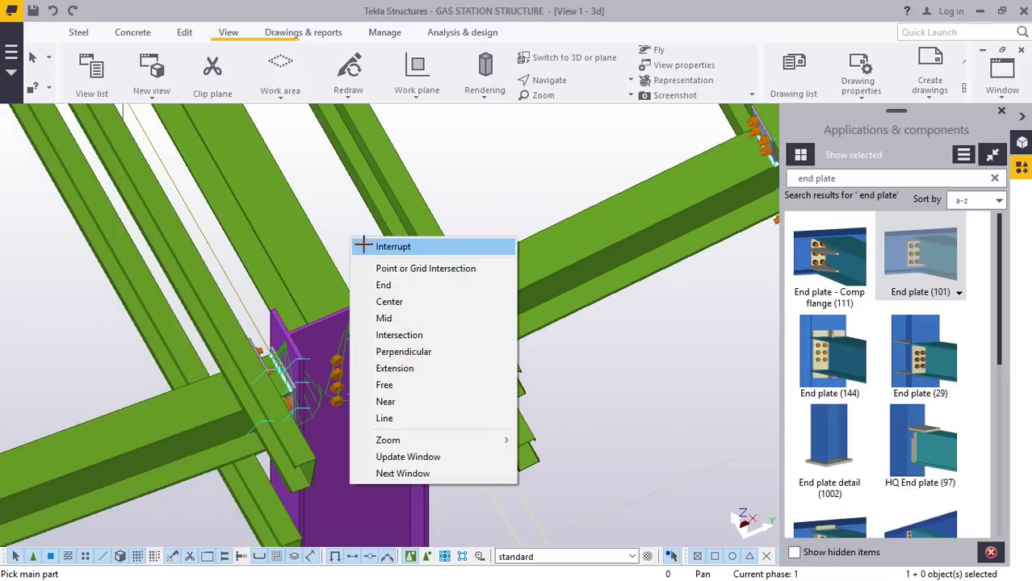
{"action": "left_click", "coordinate": [363, 244]}
Stop the End plate (101) command and search the component catalog for "cap".
{"action": "left_click", "coordinate": [553, 81]}
{"action": "left_click", "coordinate": [555, 132]}
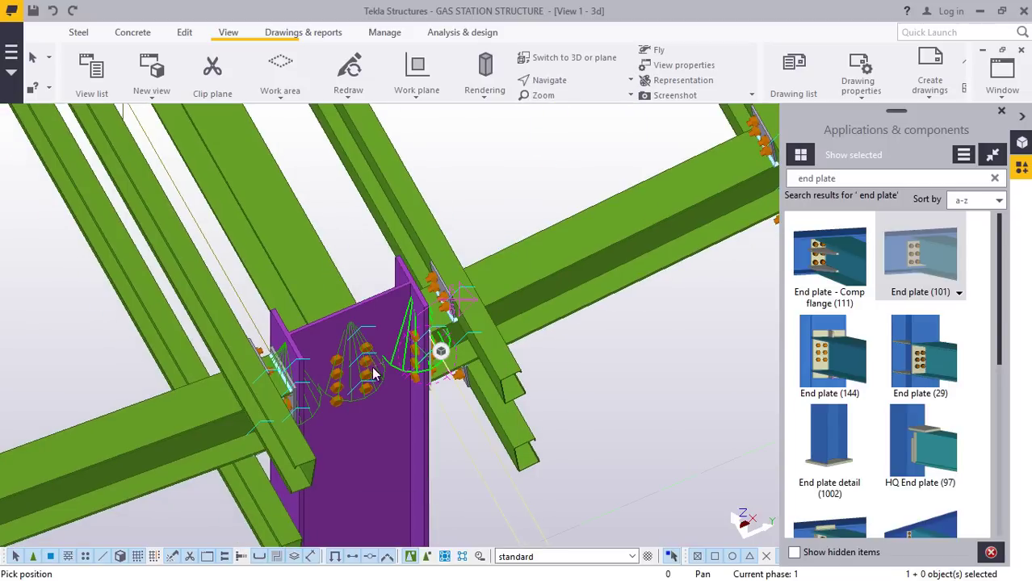
{"action": "middle_click_drag", "start_coordinate": [373, 373], "coordinate": [731, 323], "text": "ctrl"}
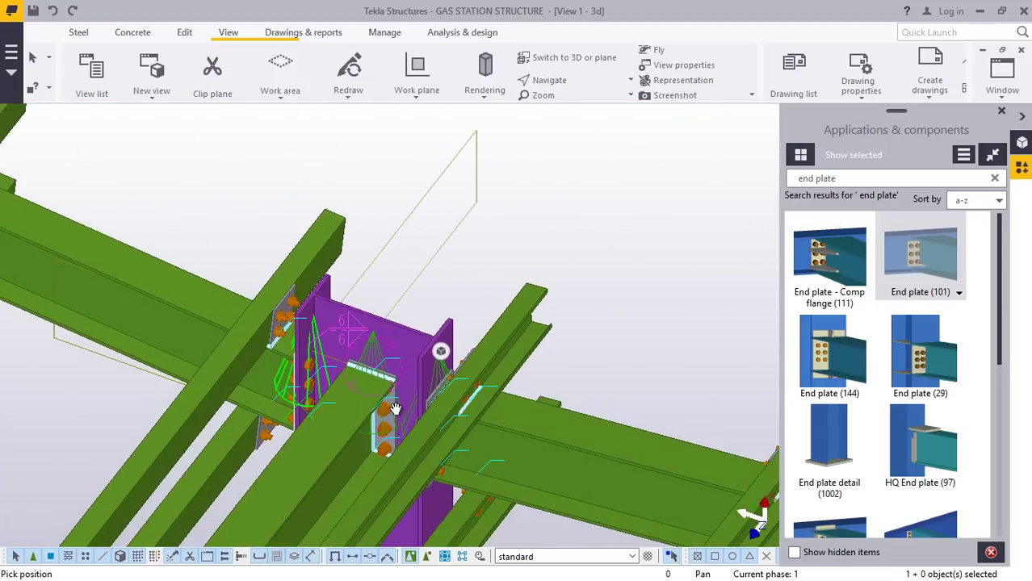
{"action": "middle_click_drag", "start_coordinate": [416, 385], "coordinate": [408, 218], "text": "ctrl"}
{"action": "right_click", "coordinate": [409, 217]}
{"action": "left_click", "coordinate": [427, 225]}
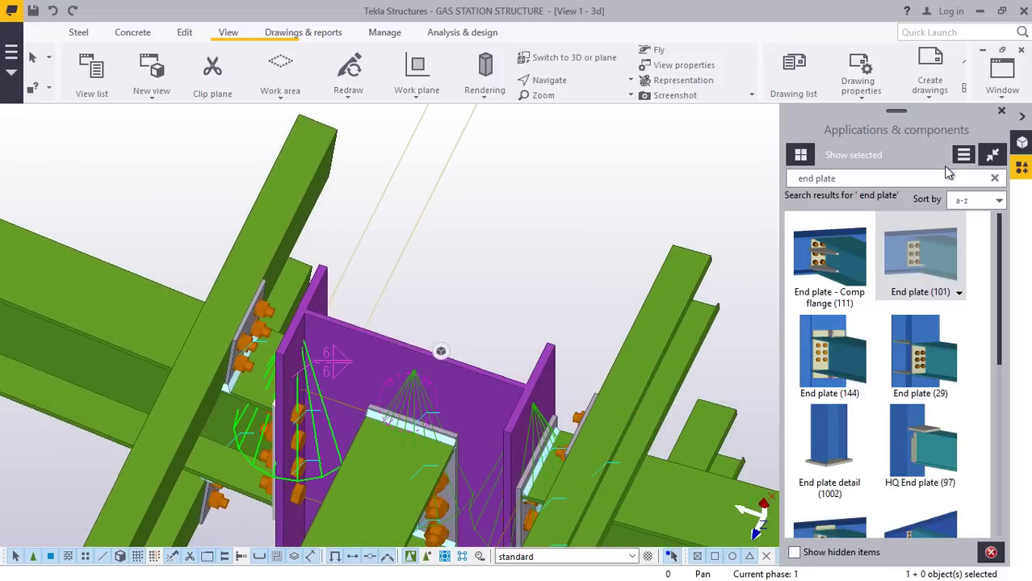
{"action": "key", "text": "BackSpace"}
{"action": "key", "text": "BackSpace"}
{"action": "key", "text": "BackSpace"}
{"action": "key", "text": "BackSpace"}
{"action": "key", "text": "BackSpace"}
{"action": "key", "text": "BackSpace"}
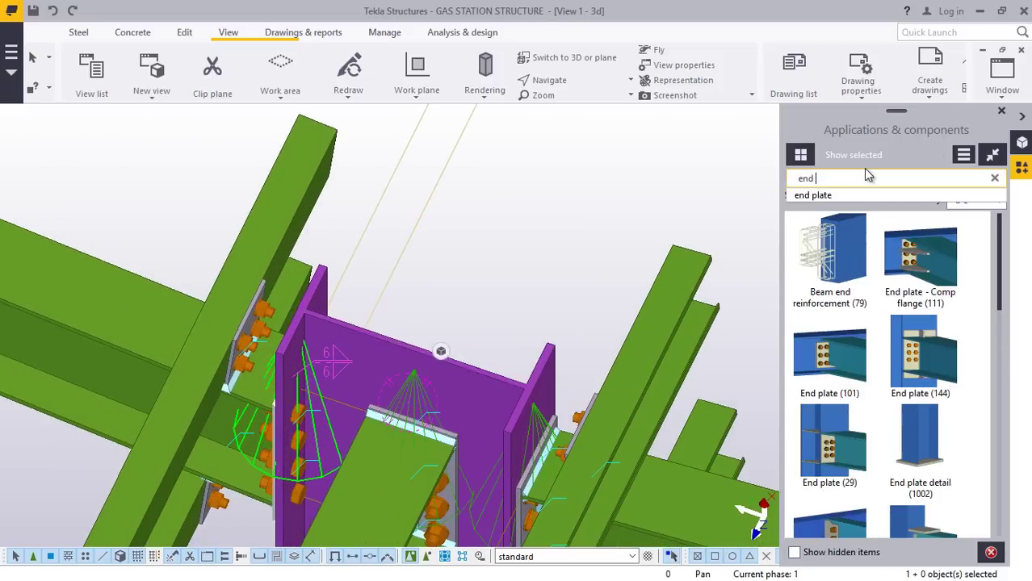
{"action": "type", "text": "ca"}
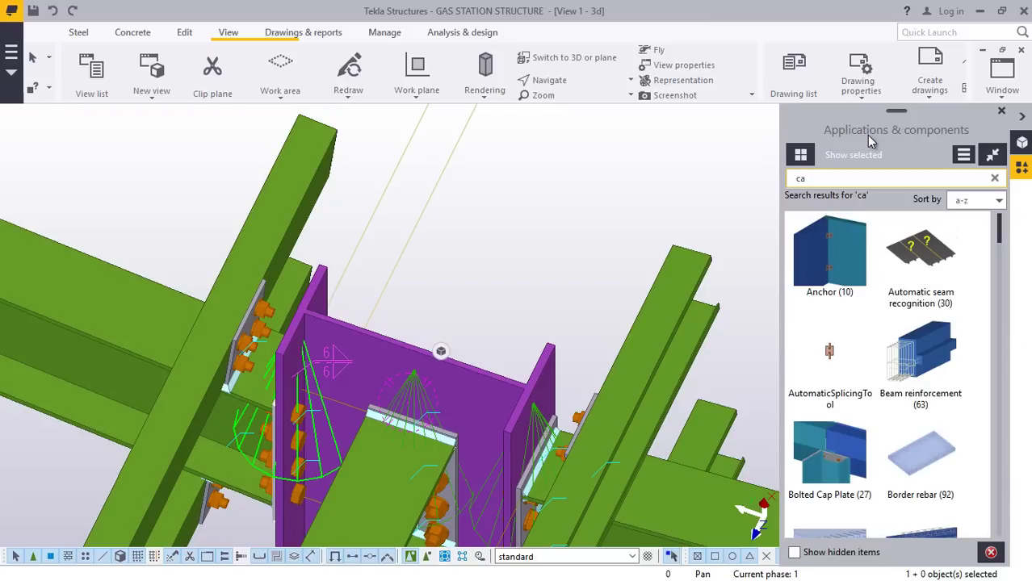
{"action": "type", "text": "p"}
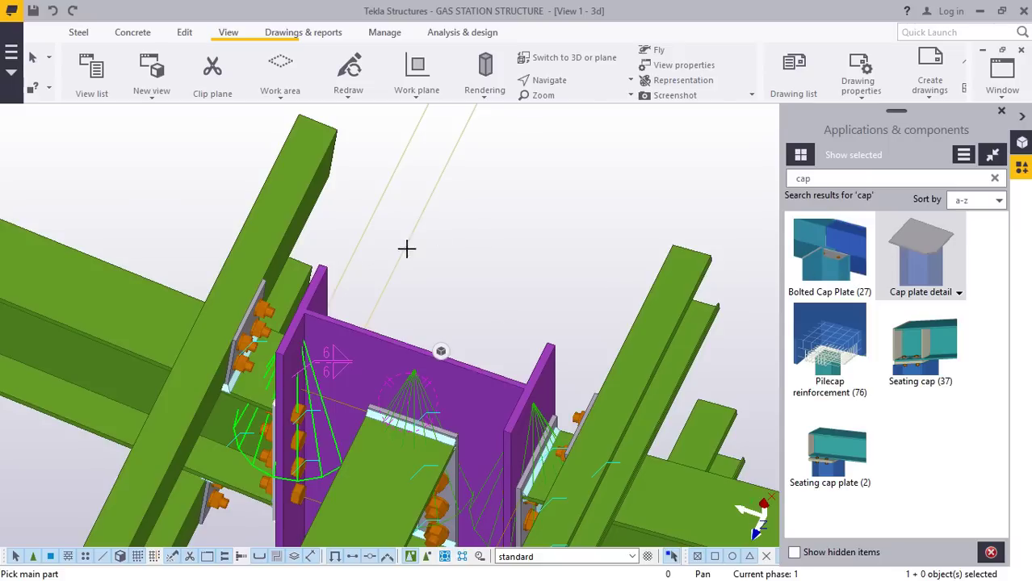
Add the Cap plate detail at the top of the grid A column and end the command.
{"action": "left_click", "coordinate": [409, 314]}
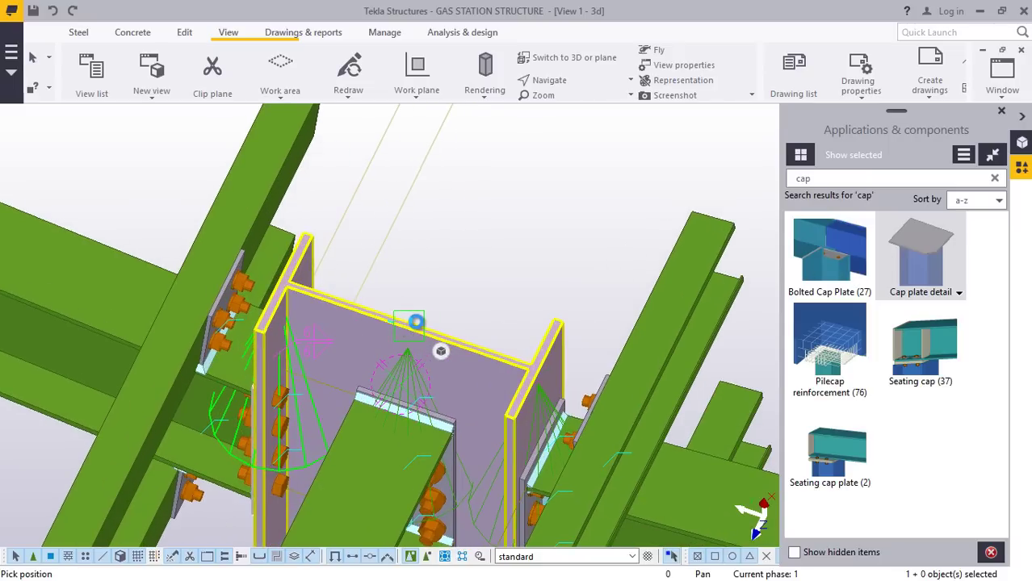
{"action": "left_click", "coordinate": [422, 318]}
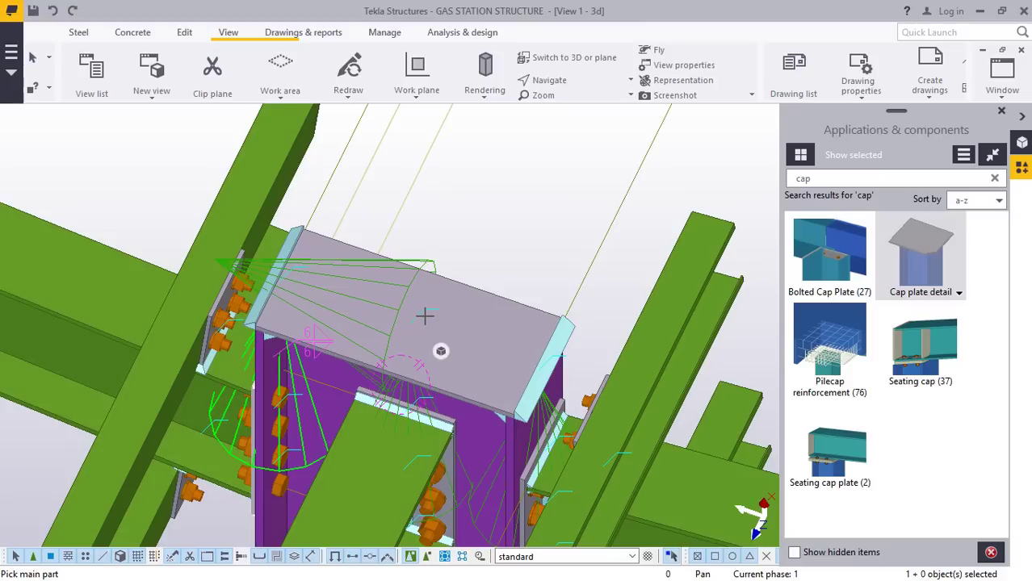
{"action": "right_click", "coordinate": [515, 197]}
{"action": "left_click", "coordinate": [565, 210]}
Try to modify the grid A column's cap plate with a plate thickness of 16000.
{"action": "left_click", "coordinate": [575, 82]}
{"action": "mouse_move", "coordinate": [493, 358]}
{"action": "left_mouse_down"}
{"action": "mouse_move", "coordinate": [516, 294]}
{"action": "mouse_move", "coordinate": [586, 226]}
{"action": "mouse_move", "coordinate": [625, 368]}
{"action": "mouse_move", "coordinate": [779, 294]}
{"action": "mouse_move", "coordinate": [617, 325]}
{"action": "left_mouse_up"}
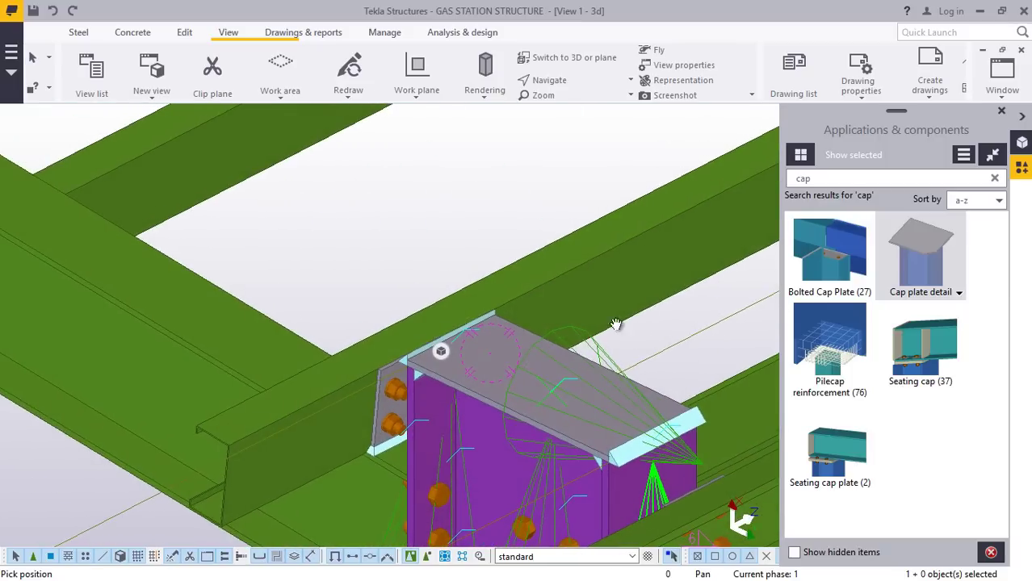
{"action": "scroll", "coordinate": [424, 388], "scroll_direction": "up", "scroll_amount": 2}
{"action": "right_click", "coordinate": [296, 190]}
{"action": "left_click", "coordinate": [339, 197]}
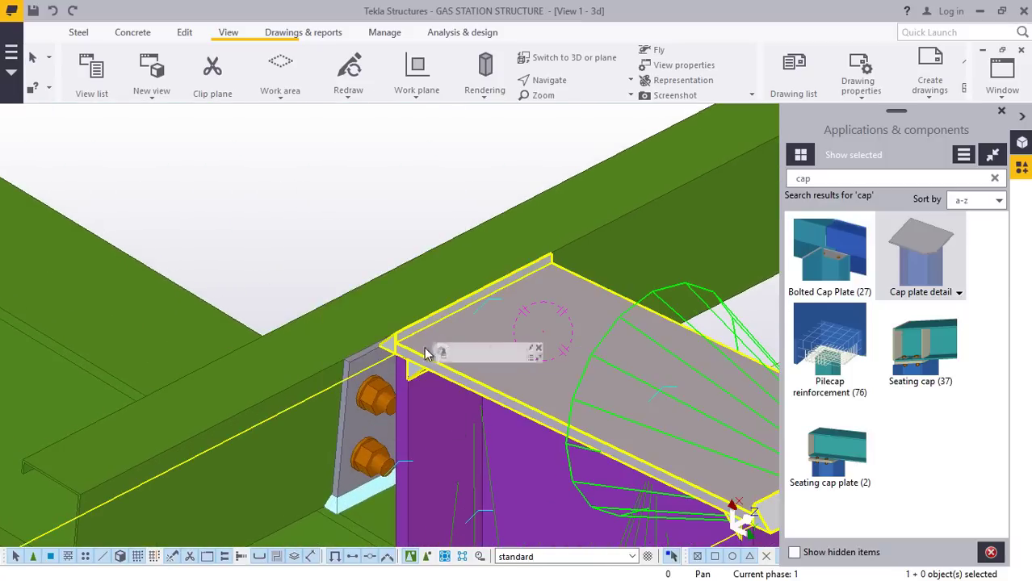
{"action": "scroll", "coordinate": [283, 240], "scroll_direction": "down", "scroll_amount": 3}
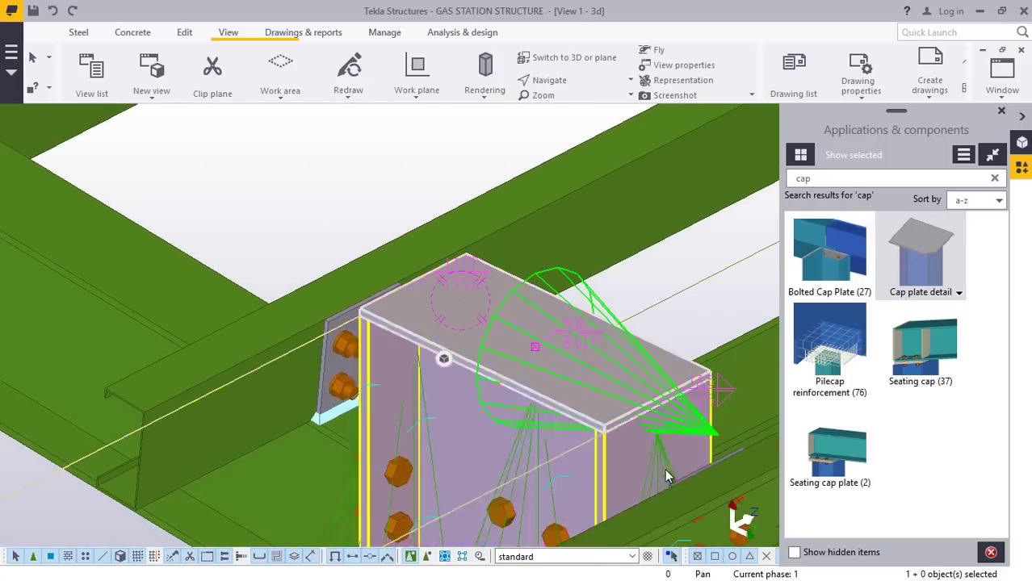
{"action": "scroll", "coordinate": [665, 472], "scroll_direction": "up", "scroll_amount": 2}
{"action": "double_click", "coordinate": [396, 289]}
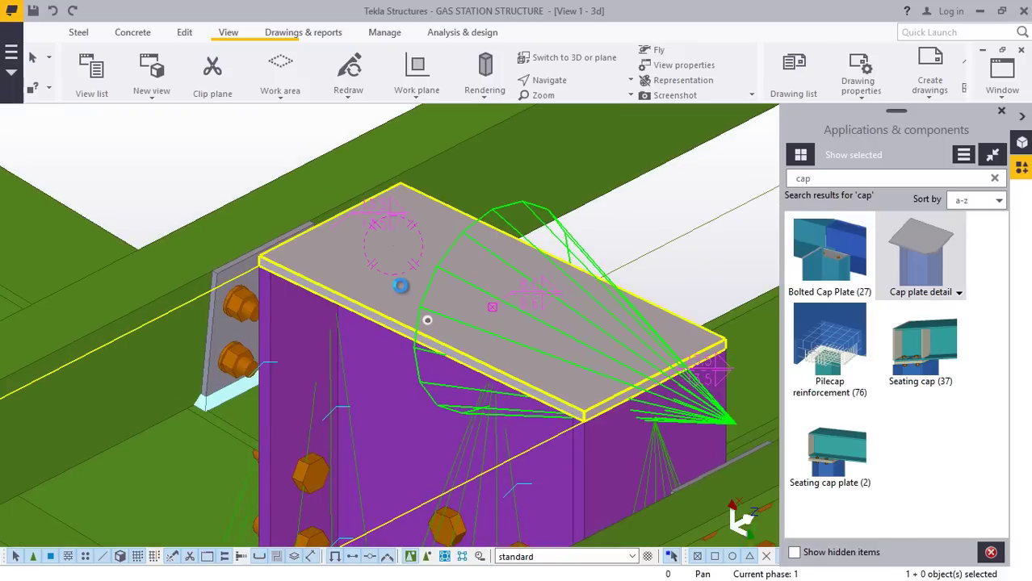
{"action": "double_click", "coordinate": [401, 304]}
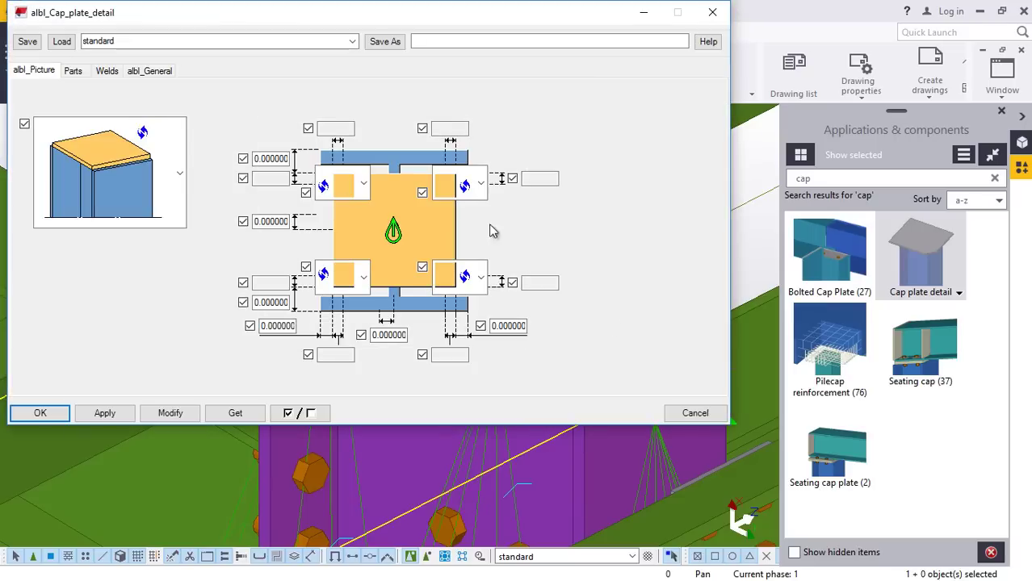
{"action": "left_click", "coordinate": [72, 72]}
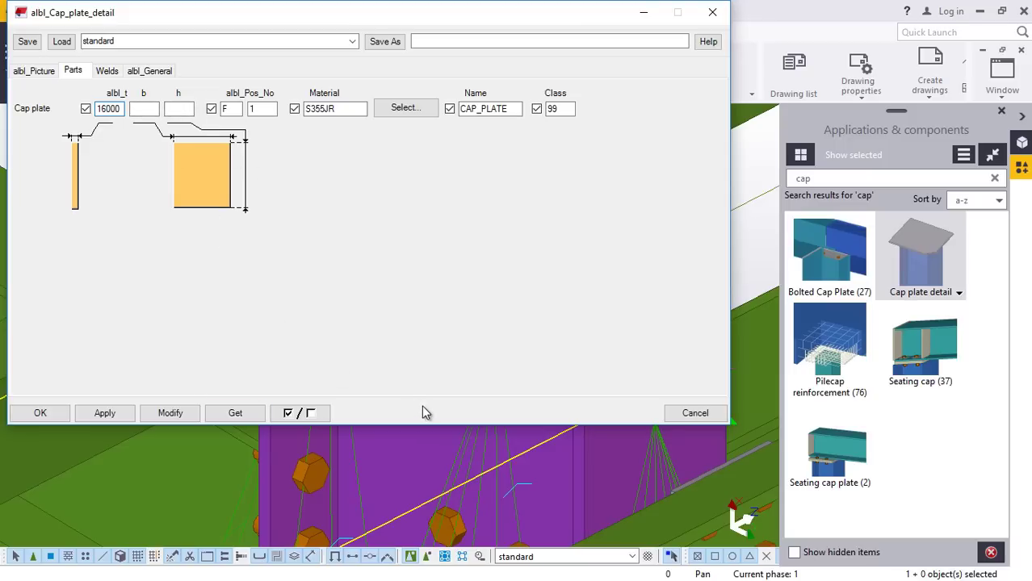
{"action": "left_click", "coordinate": [170, 413]}
{"action": "left_click", "coordinate": [41, 414]}
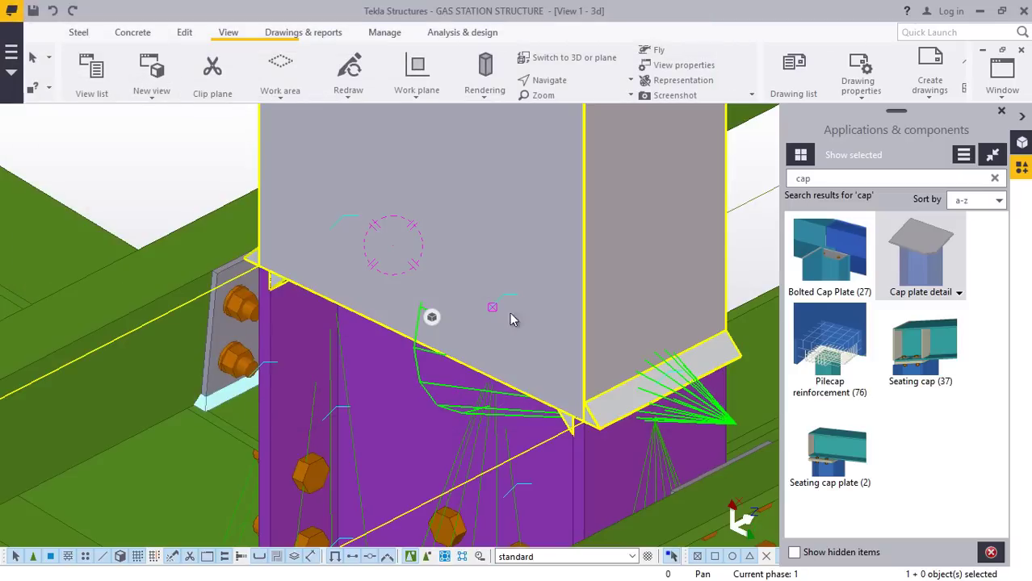
Undo the last thickness change on the grid A column's cap plate.
{"action": "scroll", "coordinate": [436, 374], "scroll_direction": "down", "scroll_amount": 10}
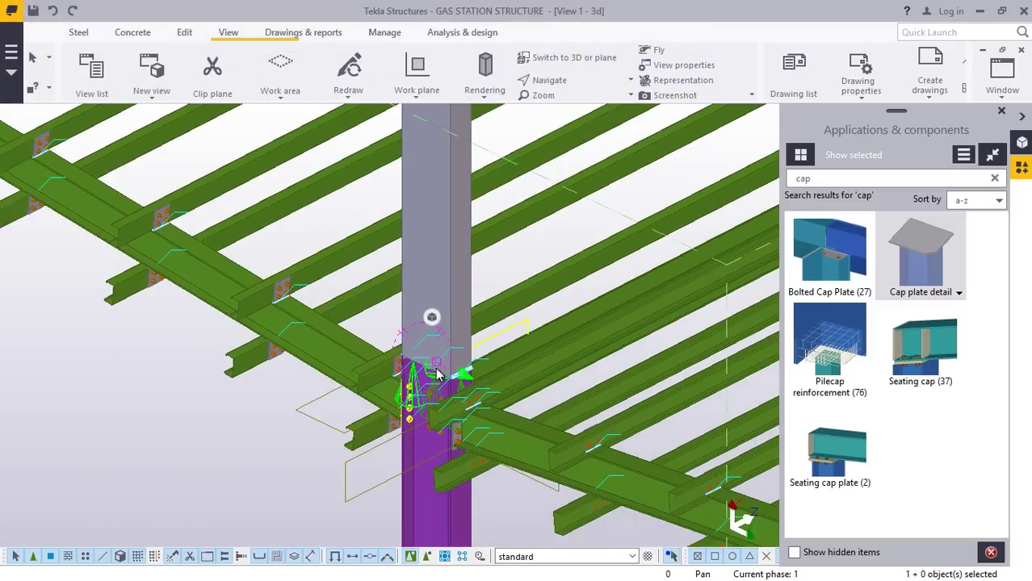
{"action": "scroll", "coordinate": [436, 374], "scroll_direction": "up", "scroll_amount": 3}
{"action": "left_click", "coordinate": [53, 11]}
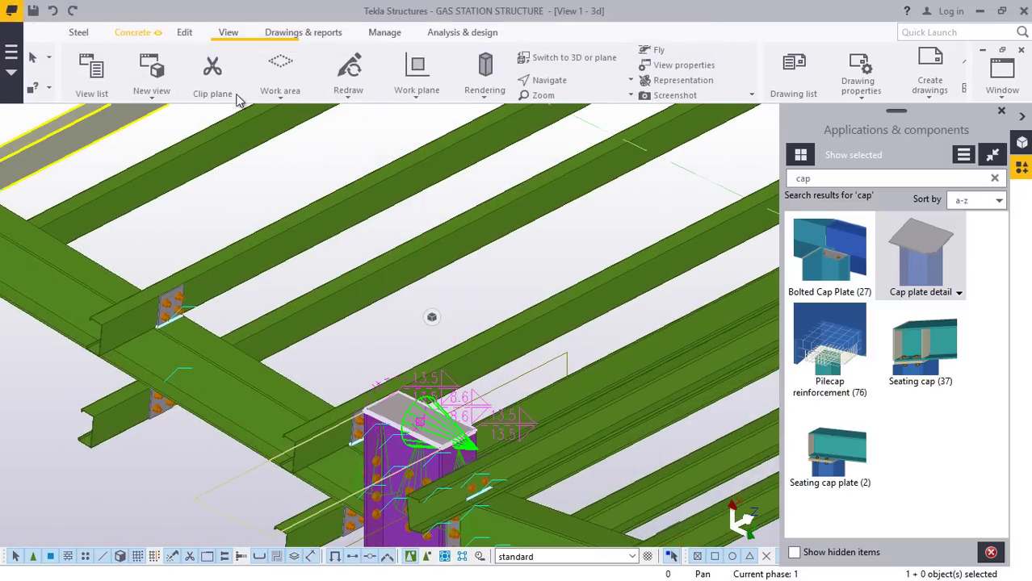
Apply a 10 mm plate thickness to the grid A column's cap plate detail and close its settings.
{"action": "scroll", "coordinate": [372, 397], "scroll_direction": "up", "scroll_amount": 4}
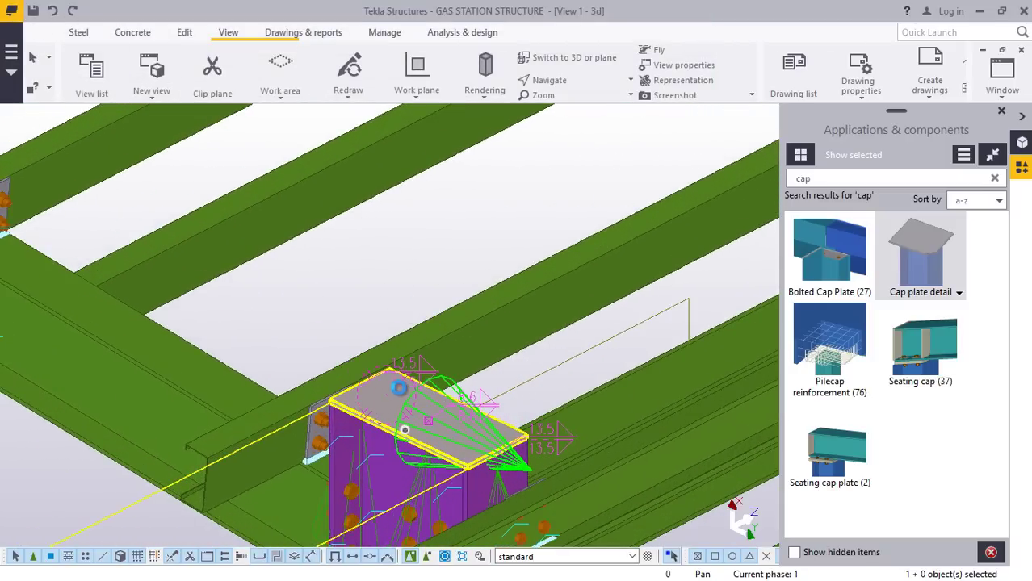
{"action": "double_click", "coordinate": [433, 415]}
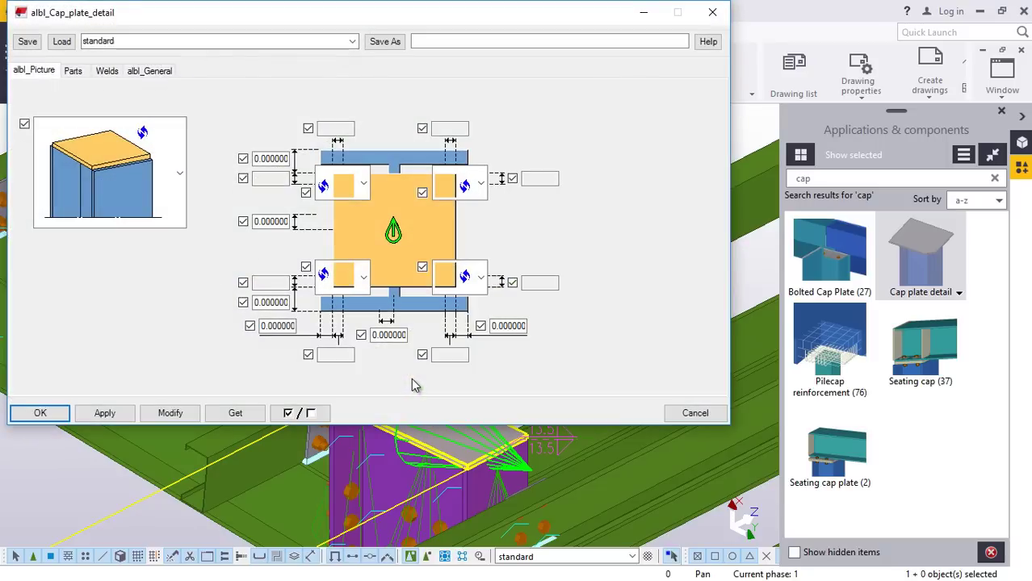
{"action": "left_click", "coordinate": [74, 71]}
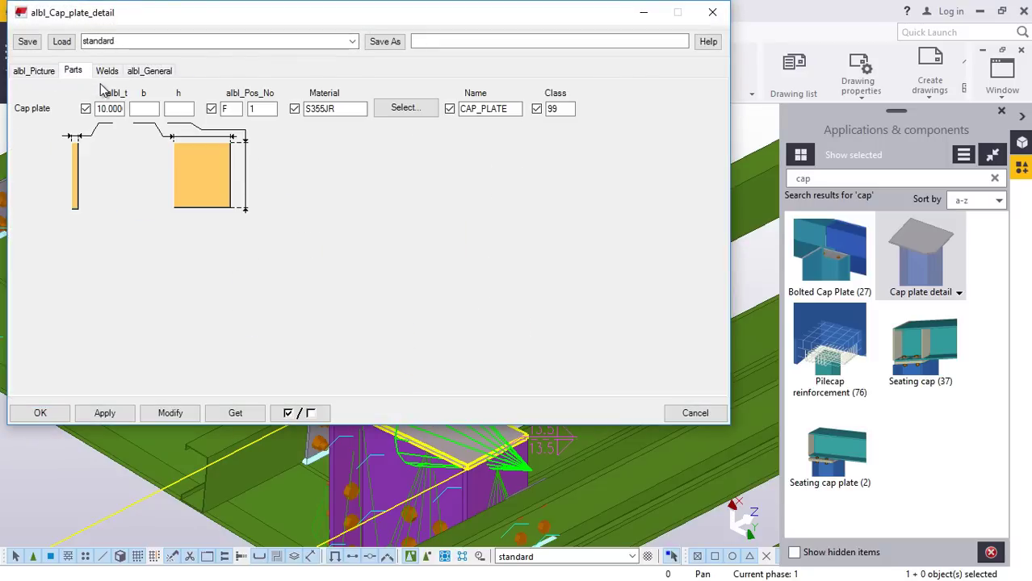
{"action": "left_click", "coordinate": [171, 414]}
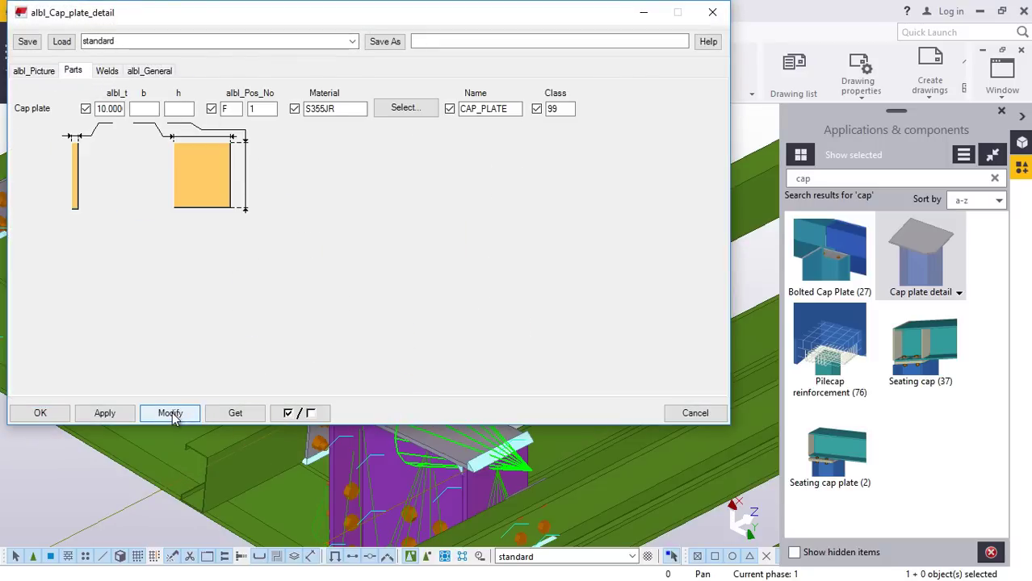
{"action": "left_click", "coordinate": [118, 418]}
{"action": "left_click", "coordinate": [48, 415]}
{"action": "left_click", "coordinate": [412, 236]}
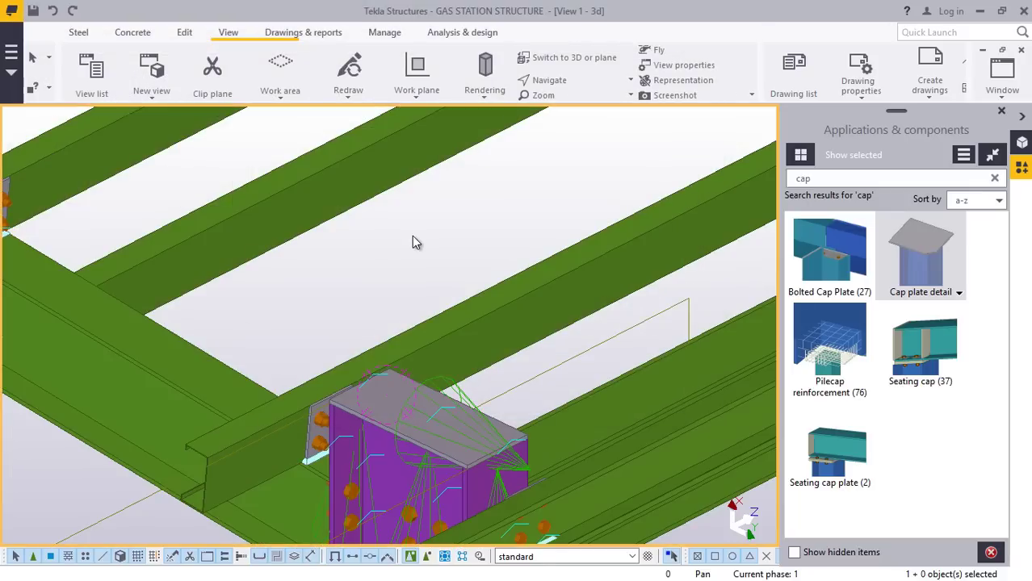
Add the Cap plate detail at the top of the grid C column and end the command.
{"action": "scroll", "coordinate": [449, 441], "scroll_direction": "up", "scroll_amount": 1}
{"action": "middle_click_drag", "start_coordinate": [449, 448], "coordinate": [350, 249], "text": "ctrl"}
{"action": "scroll", "coordinate": [286, 364], "scroll_direction": "down", "scroll_amount": 1}
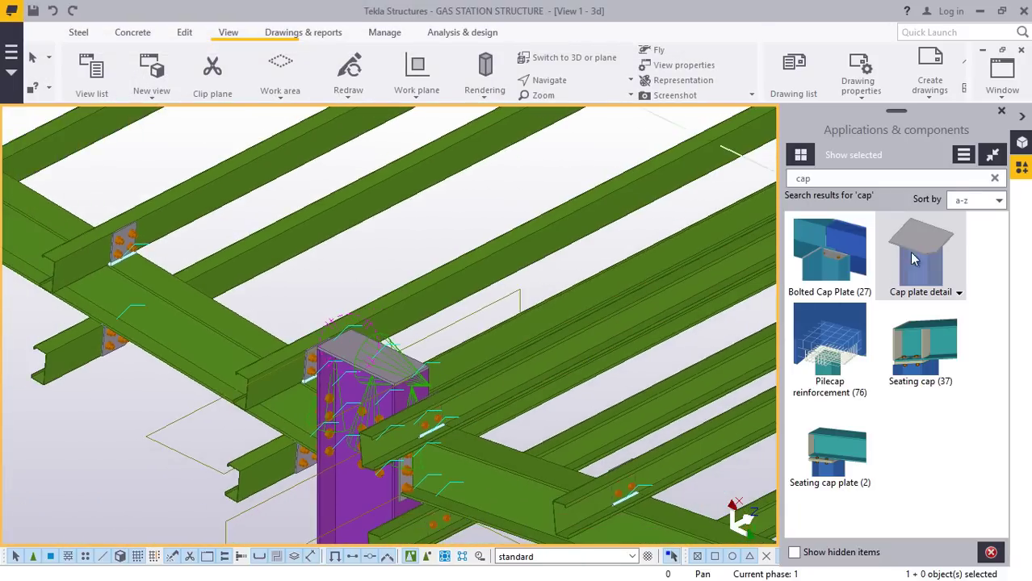
{"action": "left_click", "coordinate": [913, 256]}
{"action": "scroll", "coordinate": [250, 487], "scroll_direction": "down", "scroll_amount": 2}
{"action": "scroll", "coordinate": [220, 493], "scroll_direction": "down", "scroll_amount": 5}
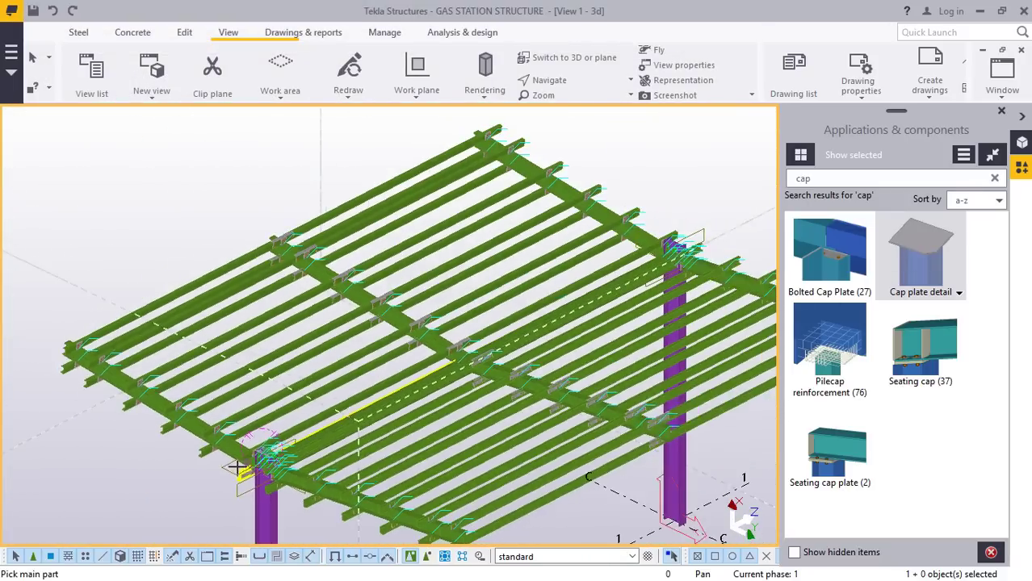
{"action": "scroll", "coordinate": [583, 248], "scroll_direction": "up", "scroll_amount": 5}
{"action": "scroll", "coordinate": [583, 248], "scroll_direction": "up", "scroll_amount": 10}
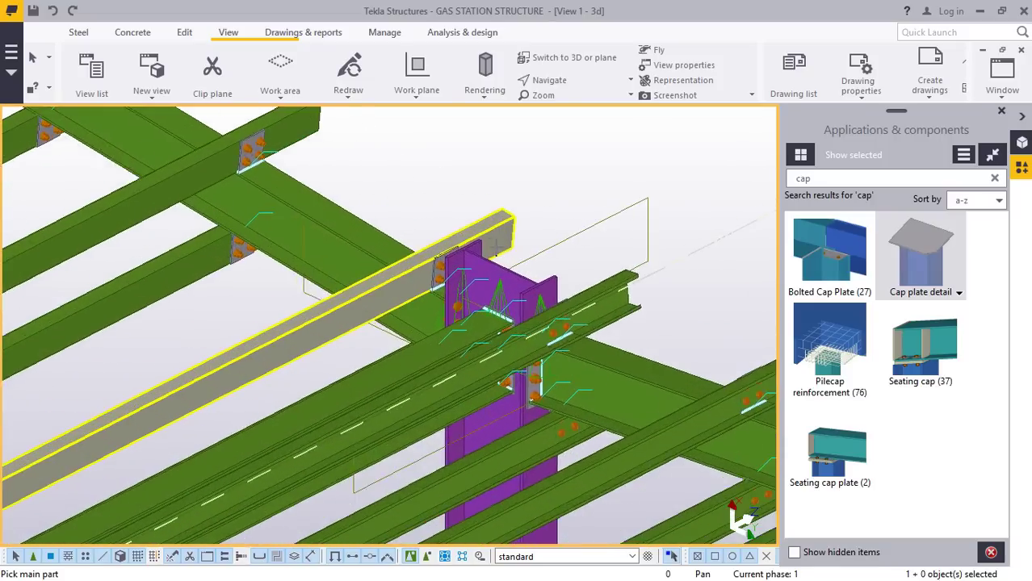
{"action": "left_click", "coordinate": [509, 294]}
{"action": "scroll", "coordinate": [505, 290], "scroll_direction": "up", "scroll_amount": 6}
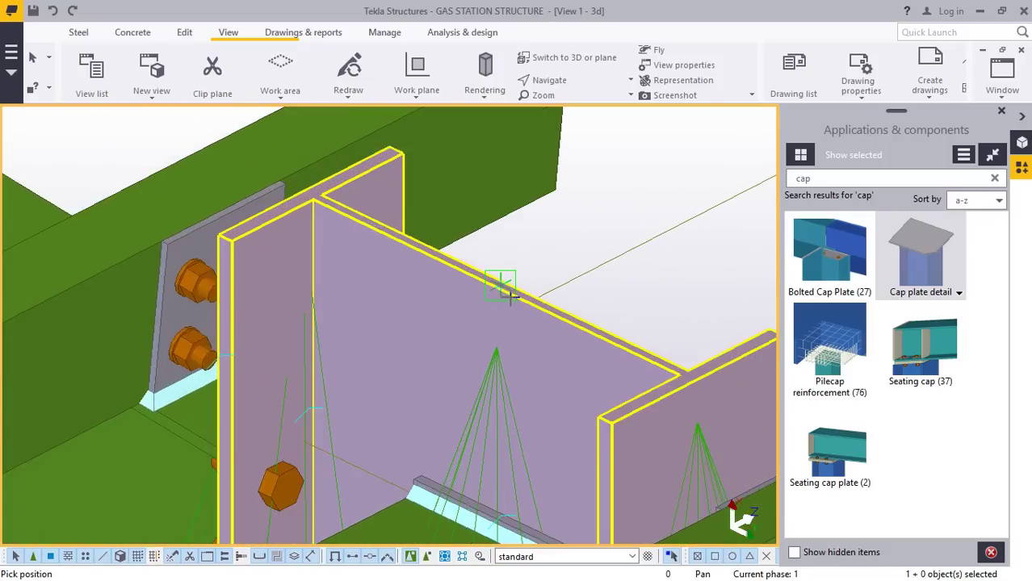
{"action": "left_click", "coordinate": [495, 283]}
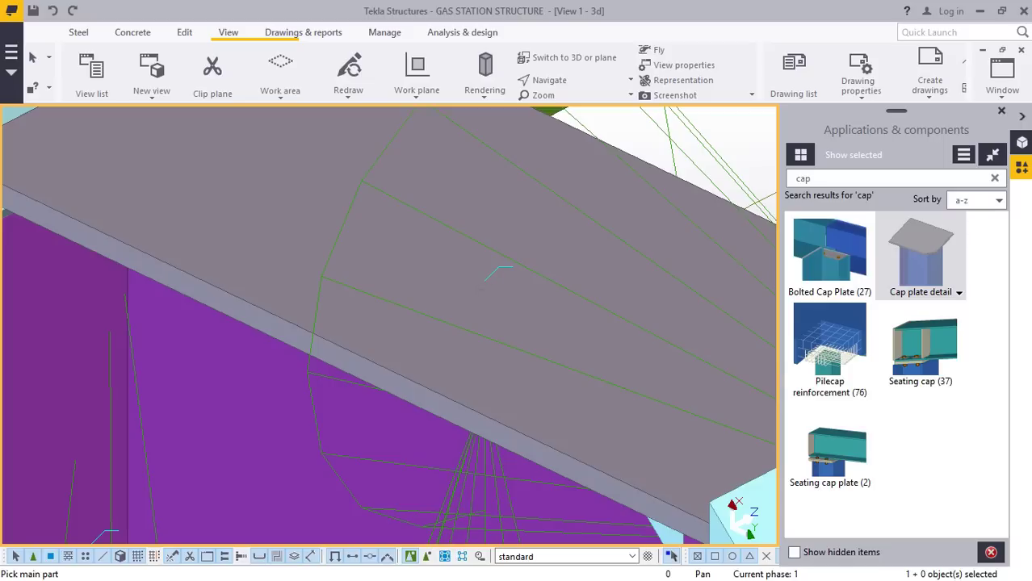
{"action": "scroll", "coordinate": [618, 203], "scroll_direction": "down", "scroll_amount": 5}
{"action": "right_click", "coordinate": [635, 197]}
{"action": "left_click", "coordinate": [675, 201]}
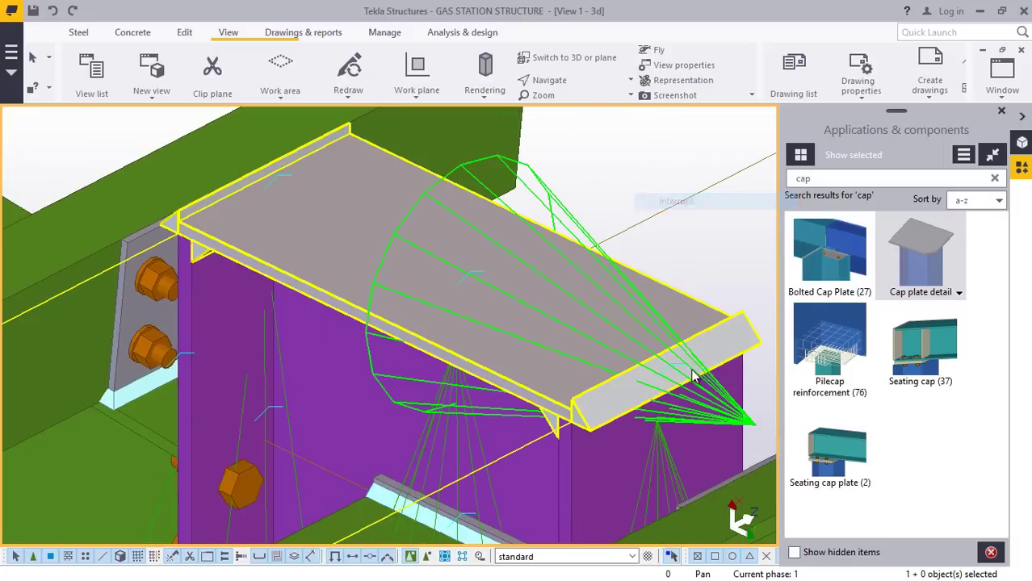
Redraw the 3D view showing the grid C column's cap plate.
{"action": "scroll", "coordinate": [704, 370], "scroll_direction": "down", "scroll_amount": 3}
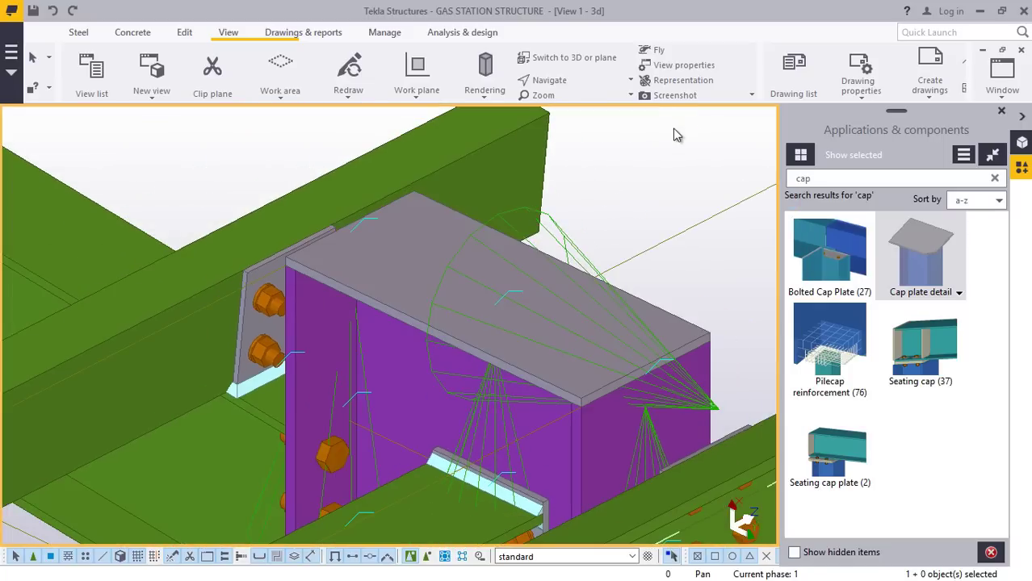
{"action": "scroll", "coordinate": [436, 301], "scroll_direction": "down", "scroll_amount": 5}
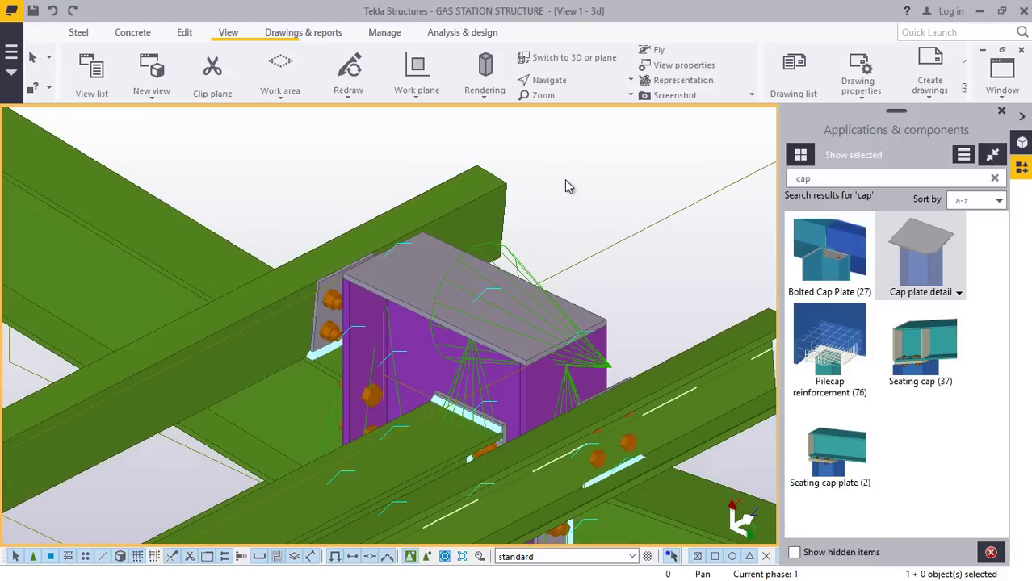
{"action": "right_click", "coordinate": [566, 179]}
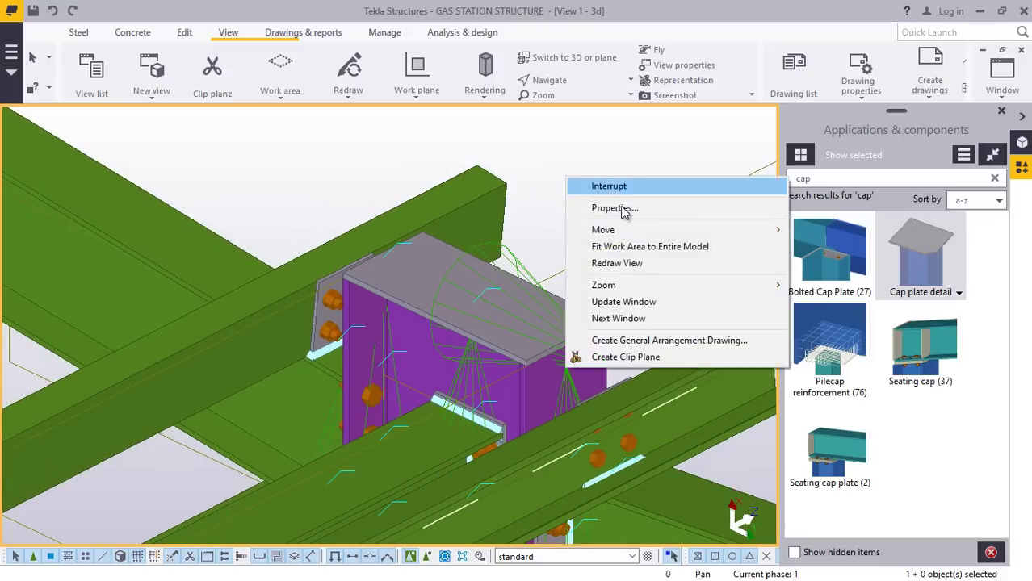
{"action": "left_click", "coordinate": [633, 270]}
Examine the cap plates and their welds on the grid C and grid A columns.
{"action": "scroll", "coordinate": [500, 255], "scroll_direction": "down", "scroll_amount": 2}
{"action": "scroll", "coordinate": [562, 320], "scroll_direction": "up", "scroll_amount": 2}
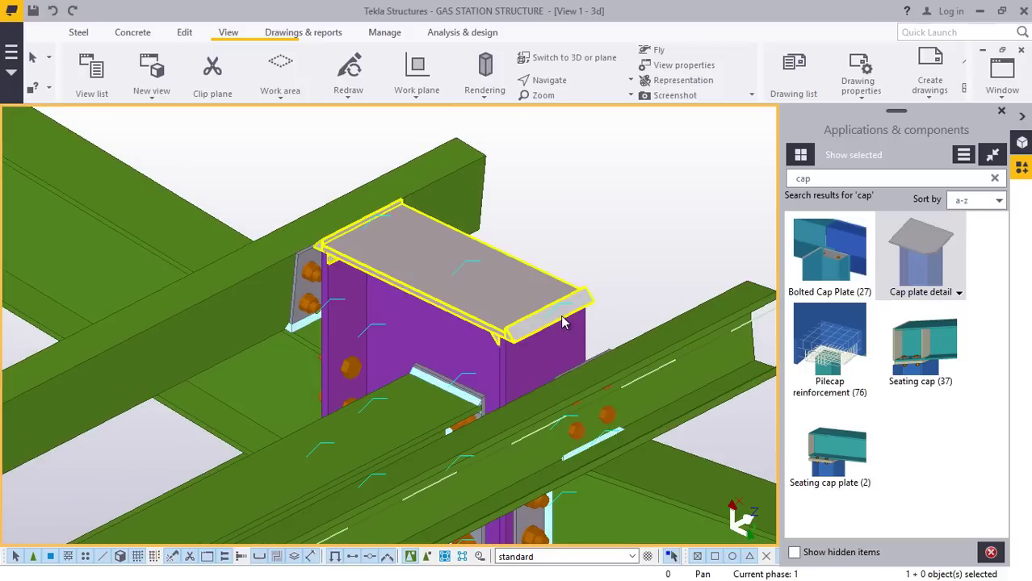
{"action": "double_click", "coordinate": [563, 321]}
{"action": "scroll", "coordinate": [610, 207], "scroll_direction": "down", "scroll_amount": 2}
{"action": "scroll", "coordinate": [543, 246], "scroll_direction": "down", "scroll_amount": 4}
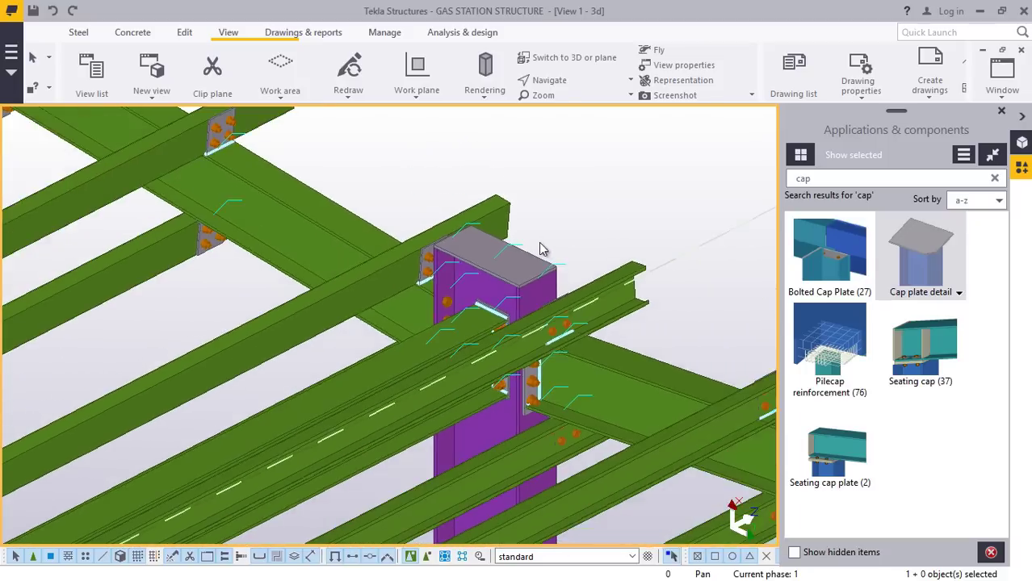
{"action": "scroll", "coordinate": [613, 236], "scroll_direction": "down", "scroll_amount": 5}
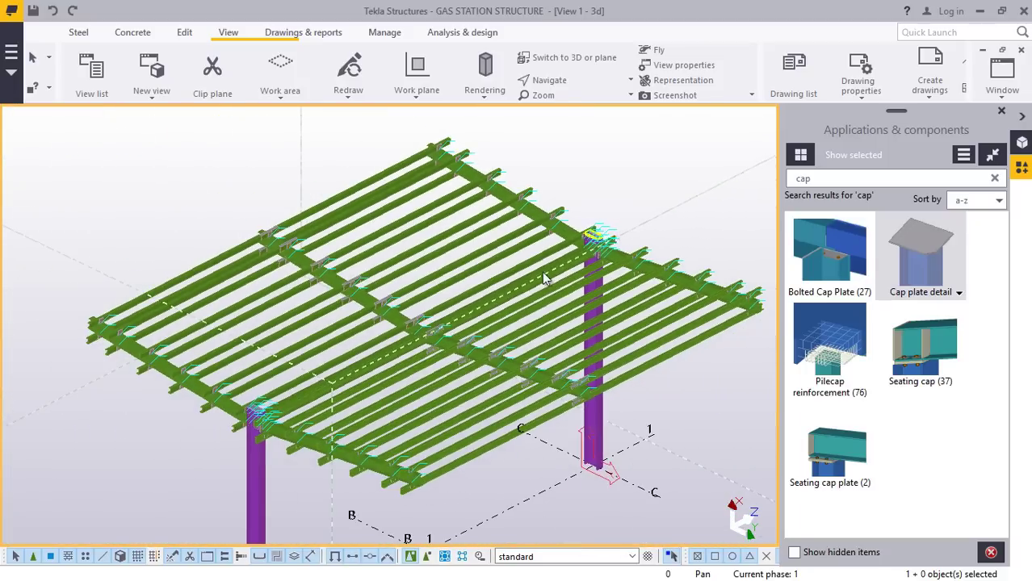
{"action": "scroll", "coordinate": [232, 434], "scroll_direction": "up", "scroll_amount": 2}
{"action": "scroll", "coordinate": [232, 433], "scroll_direction": "up", "scroll_amount": 6}
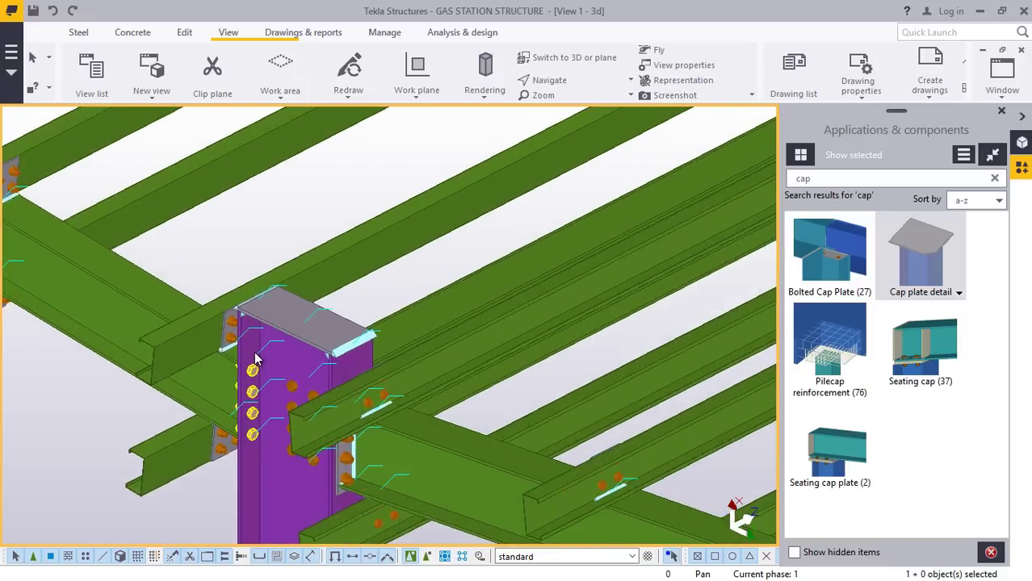
Examine the cap plate on top of the column and the bolted connections around it.
{"action": "scroll", "coordinate": [257, 356], "scroll_direction": "down", "scroll_amount": 1}
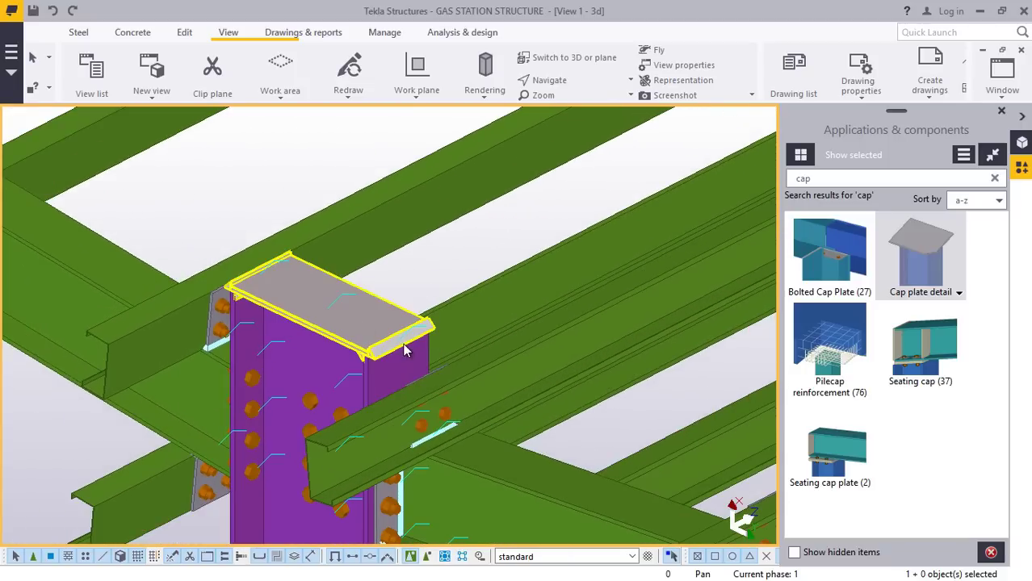
{"action": "left_click", "coordinate": [419, 331]}
{"action": "key", "text": "Return"}
{"action": "scroll", "coordinate": [362, 323], "scroll_direction": "down", "scroll_amount": 4}
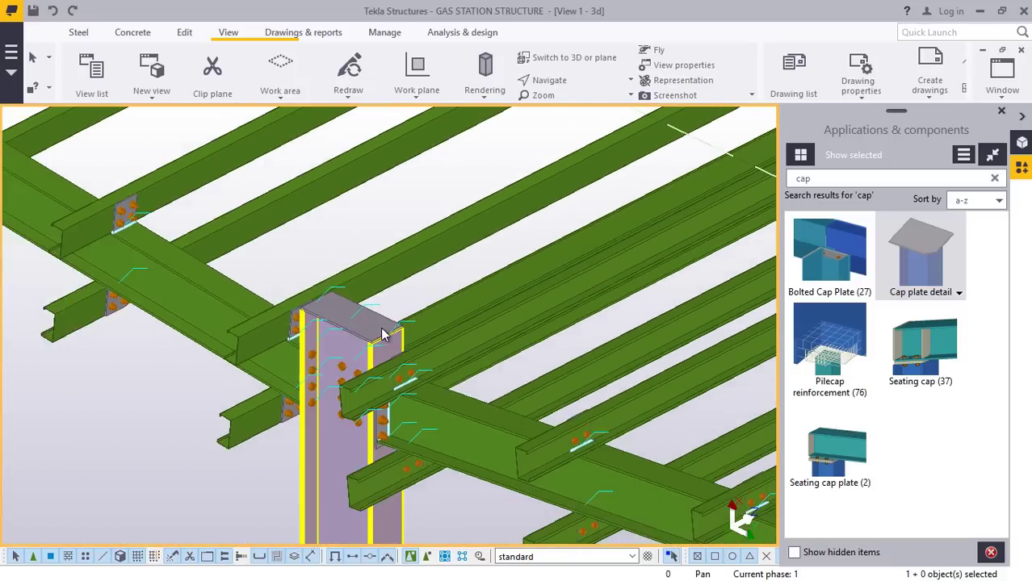
{"action": "scroll", "coordinate": [327, 412], "scroll_direction": "up", "scroll_amount": 3}
{"action": "scroll", "coordinate": [327, 392], "scroll_direction": "up", "scroll_amount": 3}
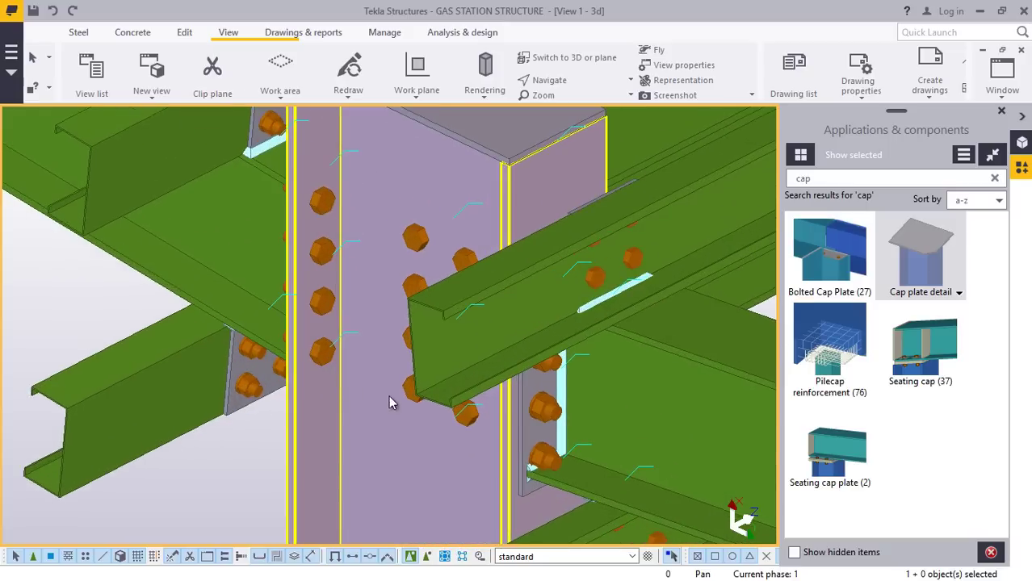
{"action": "scroll", "coordinate": [404, 380], "scroll_direction": "down", "scroll_amount": 3}
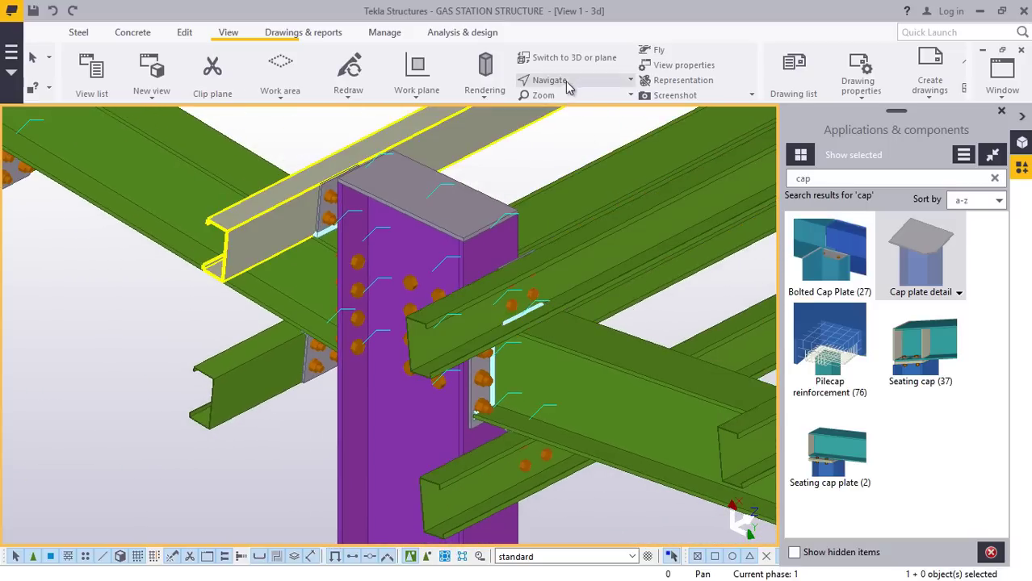
Examine the free end of the grid A rafter and the outermost purlins crossing it.
{"action": "left_click", "coordinate": [567, 85]}
{"action": "left_click", "coordinate": [565, 132]}
{"action": "middle_click_drag", "start_coordinate": [376, 381], "coordinate": [404, 378], "text": "ctrl"}
{"action": "scroll", "coordinate": [405, 378], "scroll_direction": "down", "scroll_amount": 8}
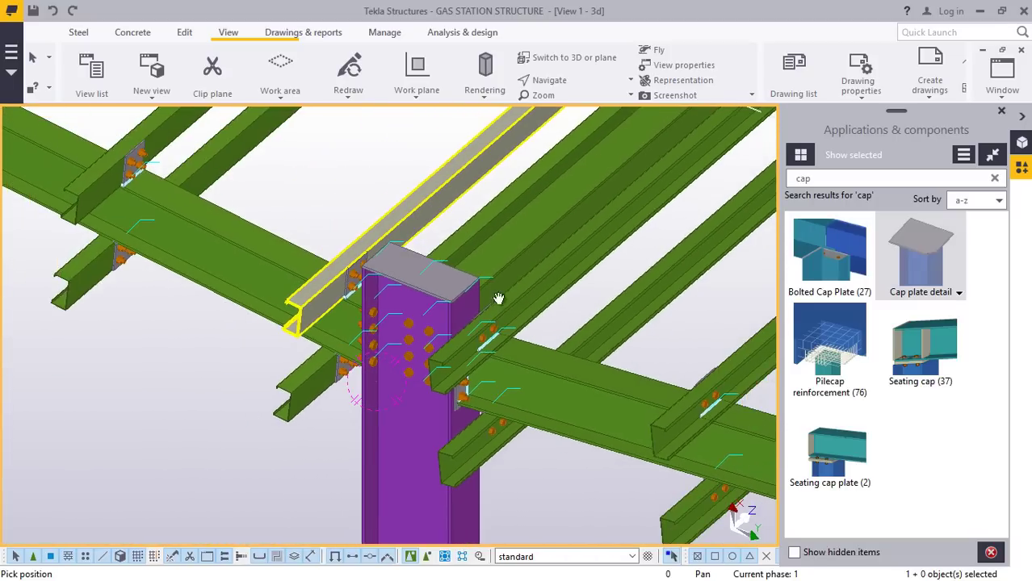
{"action": "scroll", "coordinate": [307, 365], "scroll_direction": "down", "scroll_amount": 8}
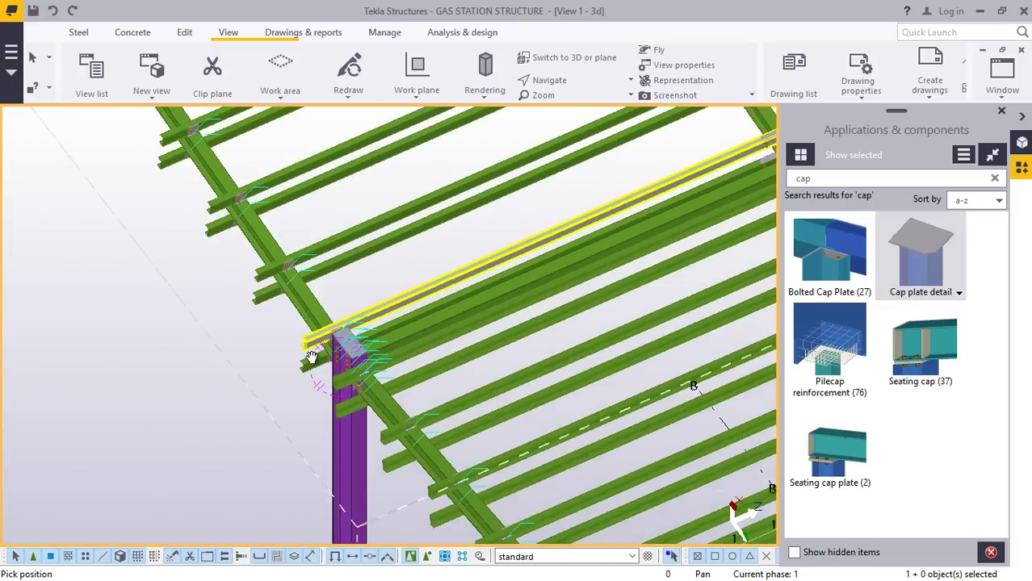
{"action": "scroll", "coordinate": [509, 399], "scroll_direction": "up", "scroll_amount": 10}
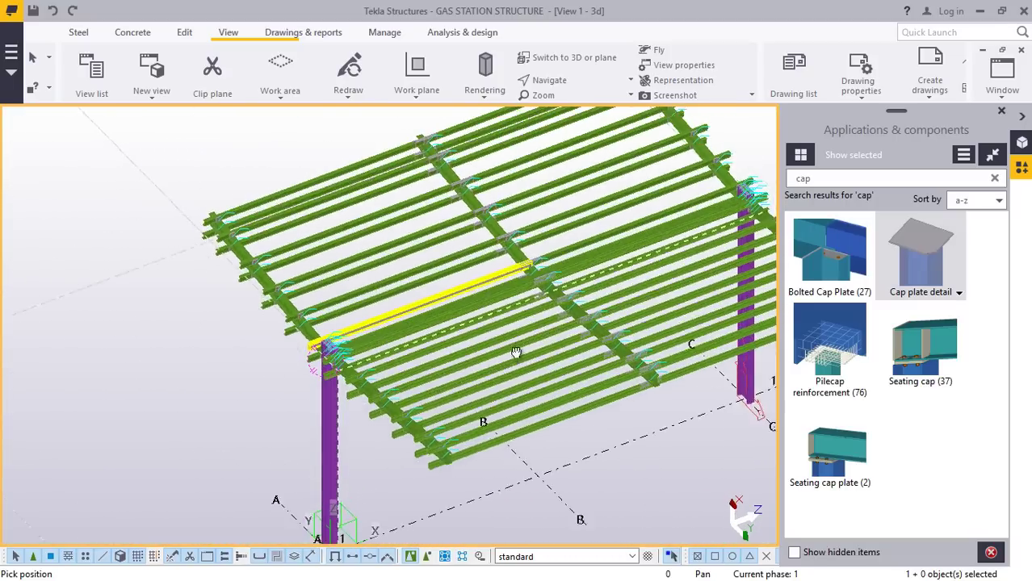
{"action": "scroll", "coordinate": [473, 442], "scroll_direction": "up", "scroll_amount": 10}
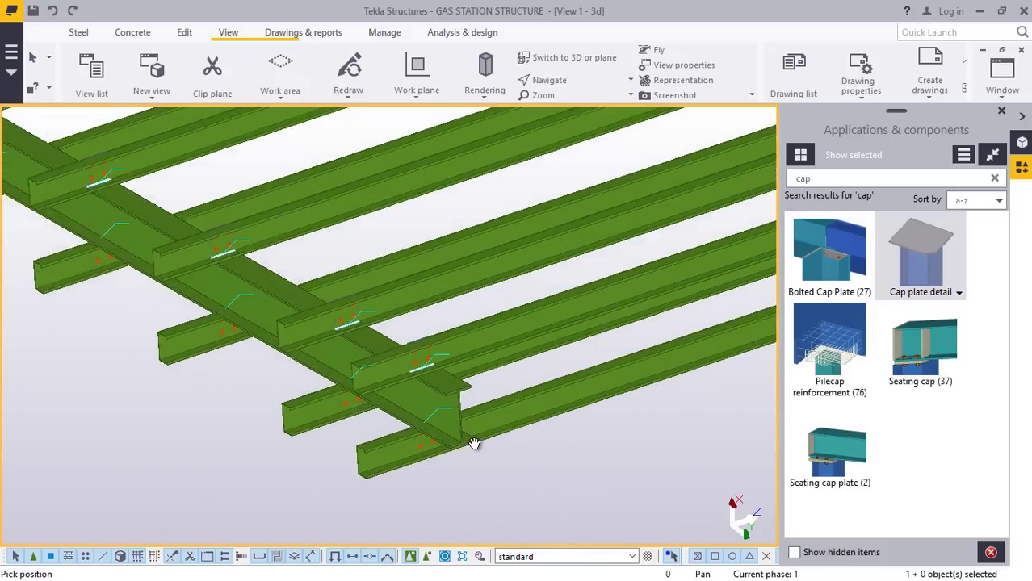
{"action": "scroll", "coordinate": [347, 412], "scroll_direction": "up", "scroll_amount": 6}
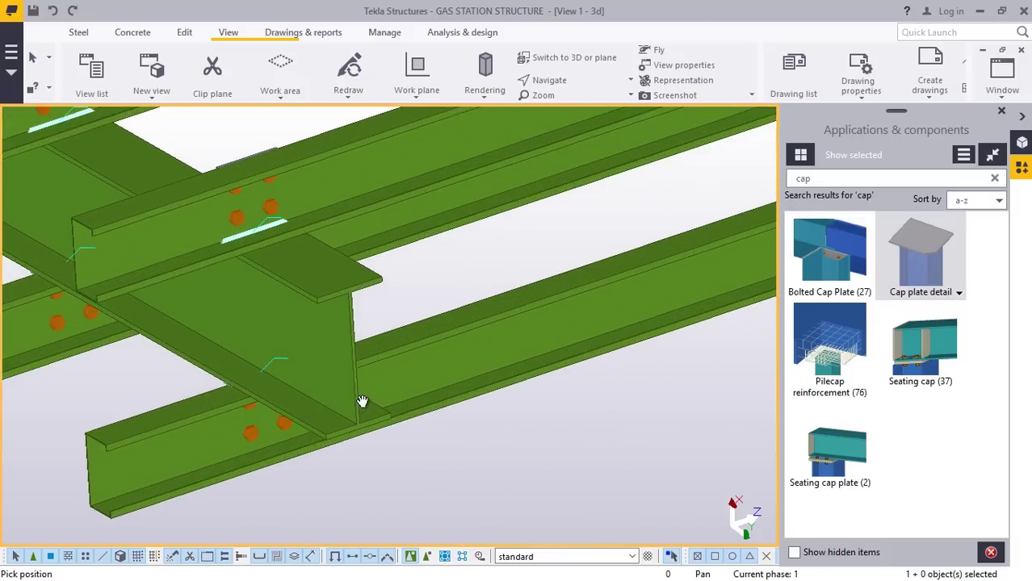
{"action": "right_click", "coordinate": [518, 437]}
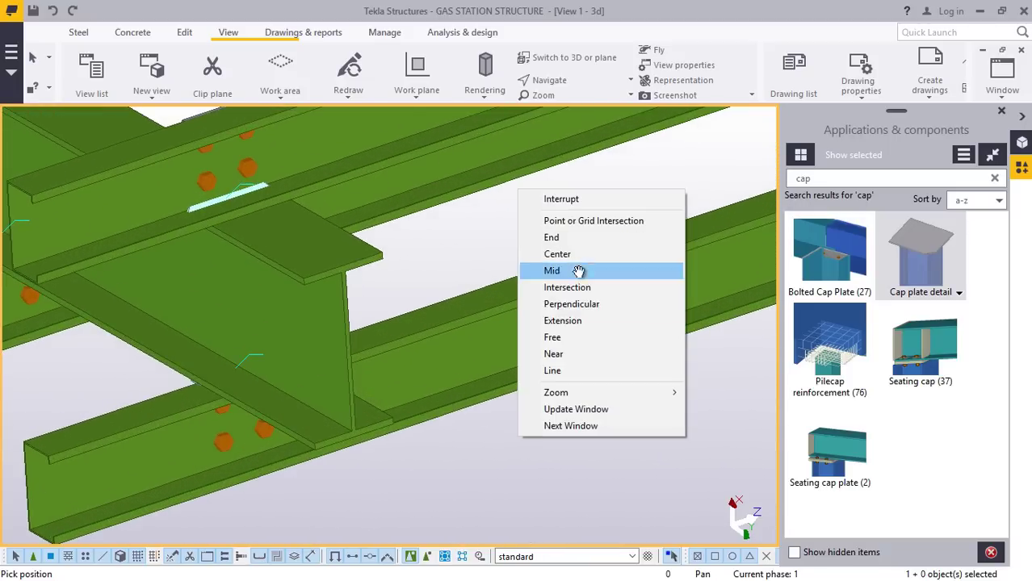
{"action": "left_click", "coordinate": [561, 200]}
{"action": "scroll", "coordinate": [330, 321], "scroll_direction": "up", "scroll_amount": 5}
{"action": "scroll", "coordinate": [353, 326], "scroll_direction": "down", "scroll_amount": 2}
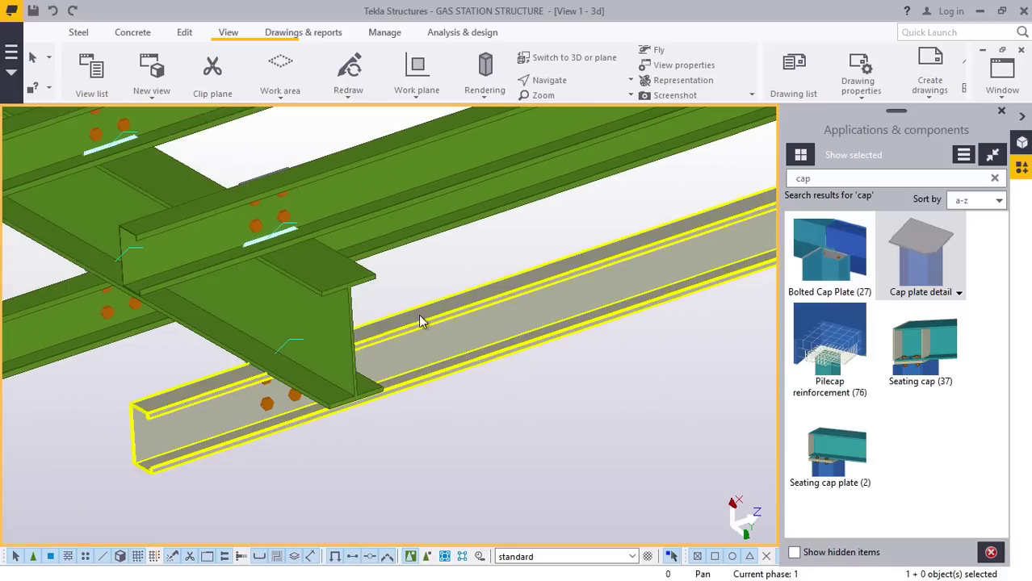
{"action": "scroll", "coordinate": [219, 237], "scroll_direction": "up", "scroll_amount": 2}
{"action": "scroll", "coordinate": [295, 323], "scroll_direction": "down", "scroll_amount": 3}
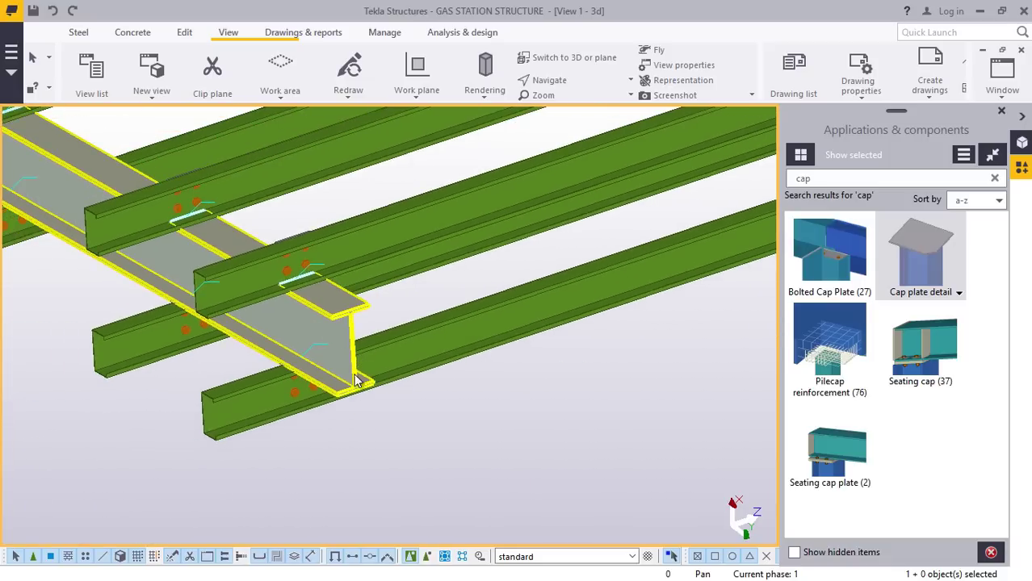
{"action": "scroll", "coordinate": [351, 394], "scroll_direction": "up", "scroll_amount": 4}
{"action": "scroll", "coordinate": [357, 400], "scroll_direction": "up", "scroll_amount": 3}
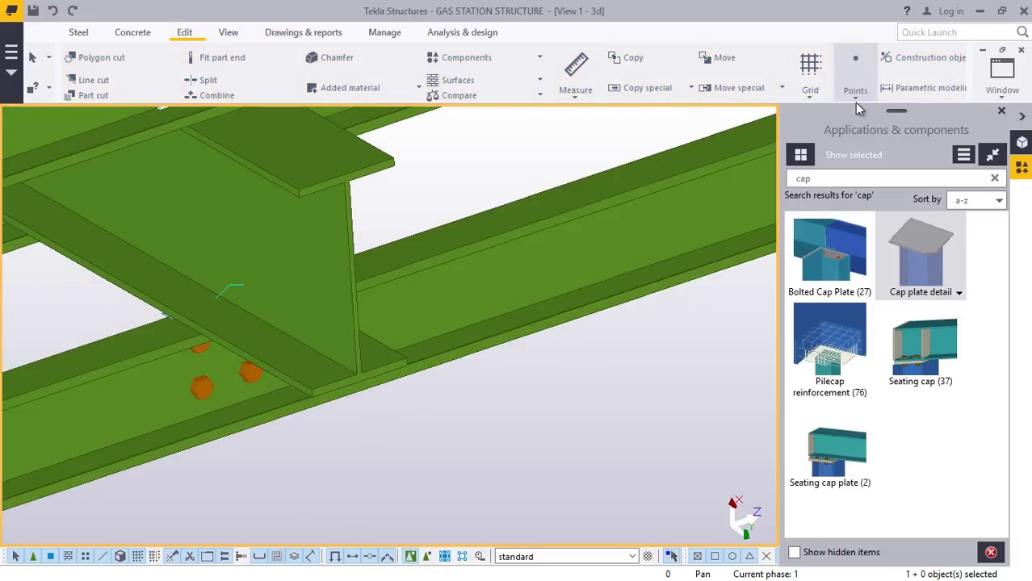
Create 1 divided line point midway between the outer edges of the top and bottom flanges at the rafter's free end.
{"action": "left_click", "coordinate": [854, 98]}
{"action": "left_click", "coordinate": [876, 123]}
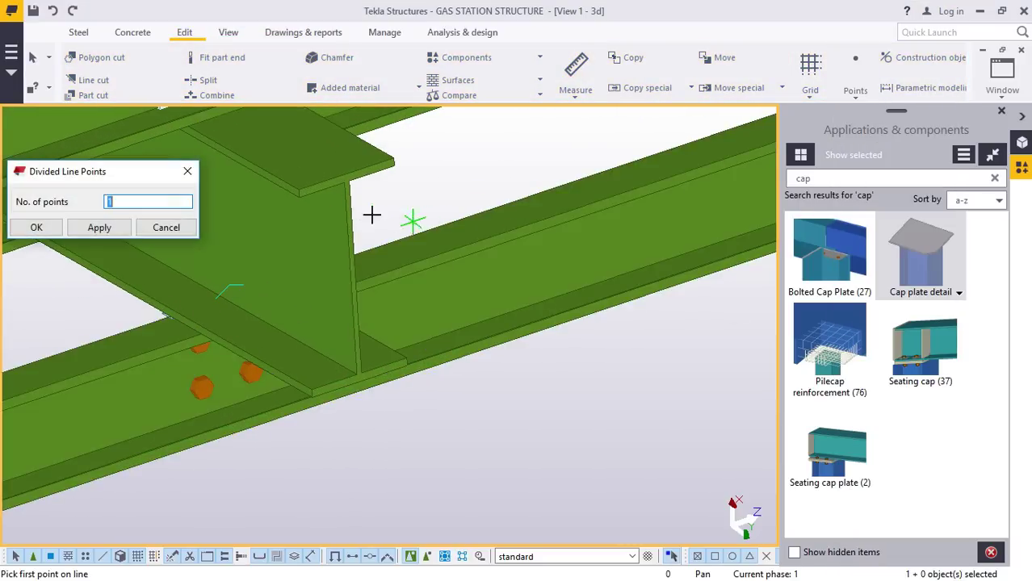
{"action": "scroll", "coordinate": [355, 186], "scroll_direction": "up", "scroll_amount": 4}
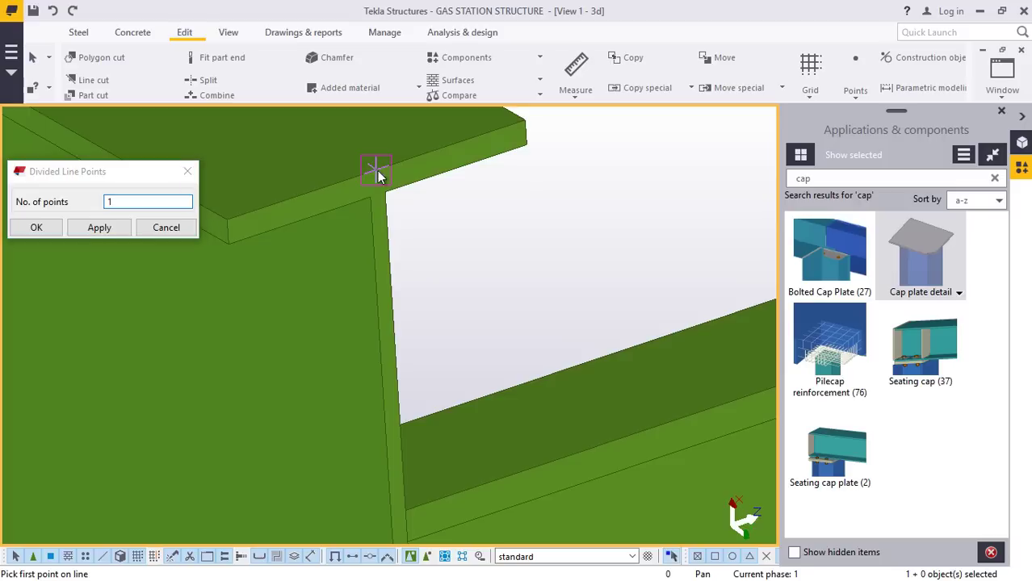
{"action": "left_click", "coordinate": [374, 169]}
{"action": "scroll", "coordinate": [373, 170], "scroll_direction": "down", "scroll_amount": 5}
{"action": "scroll", "coordinate": [379, 452], "scroll_direction": "up", "scroll_amount": 4}
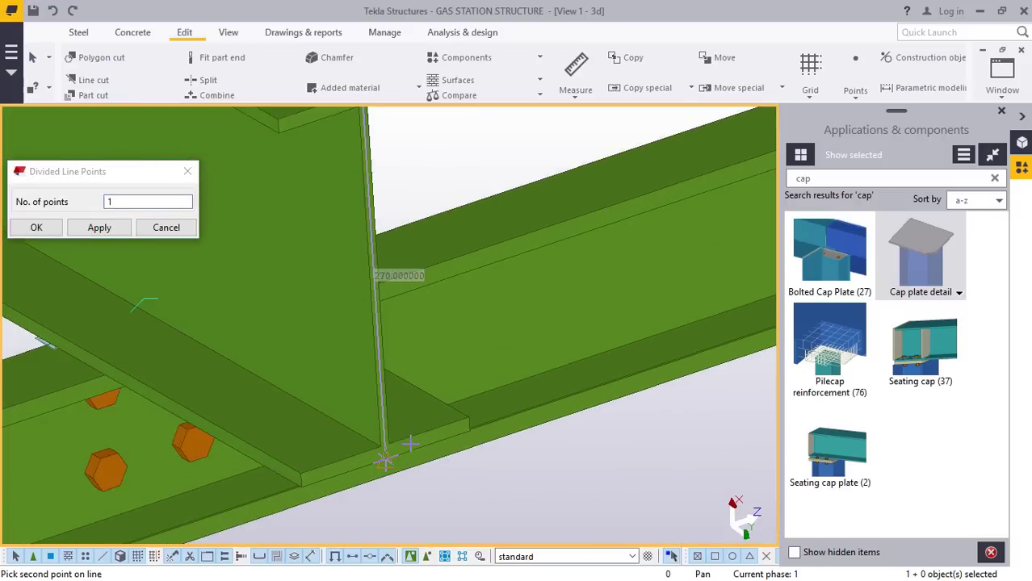
{"action": "scroll", "coordinate": [369, 468], "scroll_direction": "up", "scroll_amount": 3}
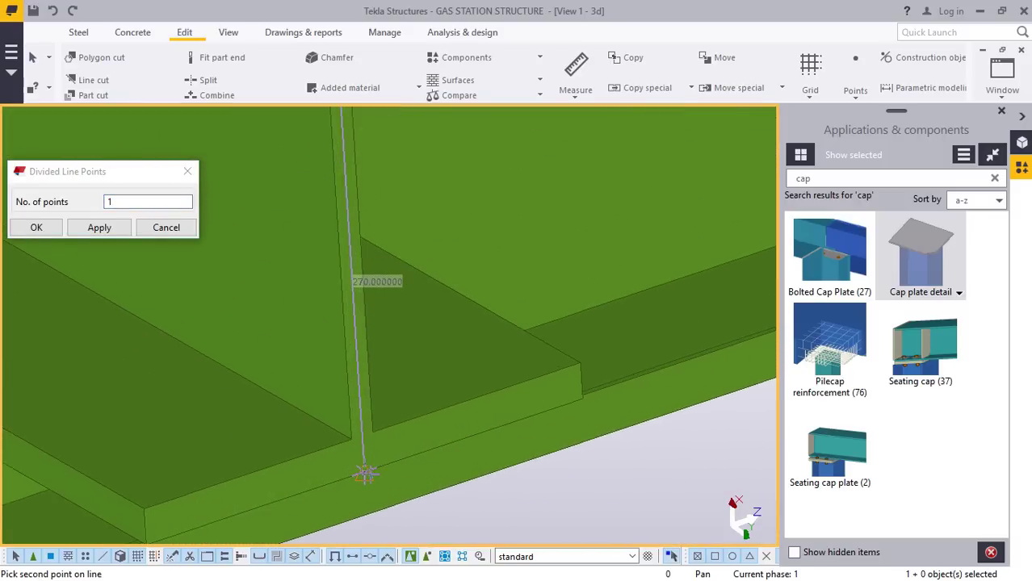
{"action": "left_click", "coordinate": [368, 470]}
{"action": "right_click", "coordinate": [399, 218]}
{"action": "left_click", "coordinate": [436, 228]}
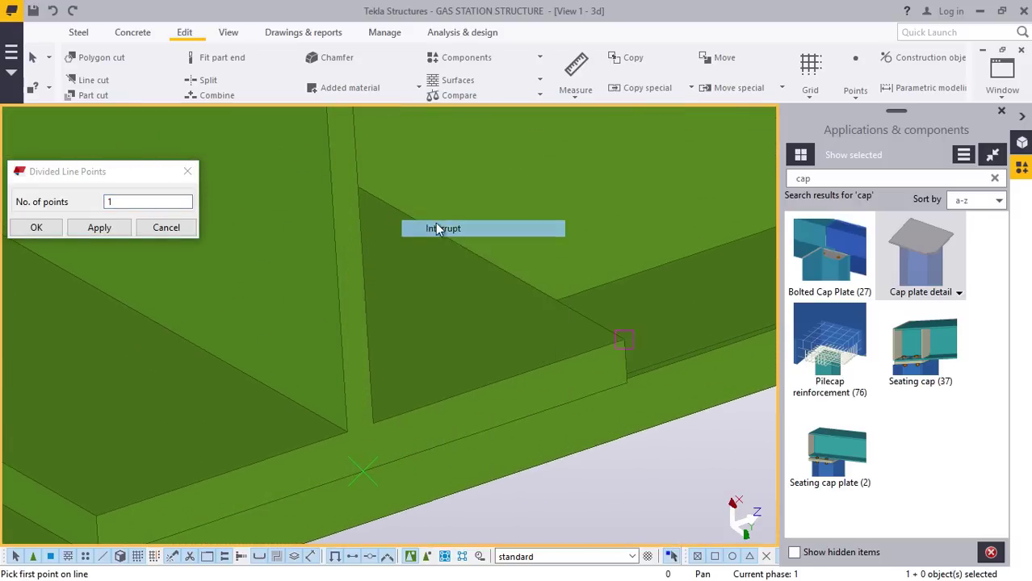
{"action": "scroll", "coordinate": [407, 300], "scroll_direction": "down", "scroll_amount": 6}
{"action": "scroll", "coordinate": [363, 276], "scroll_direction": "down", "scroll_amount": 4}
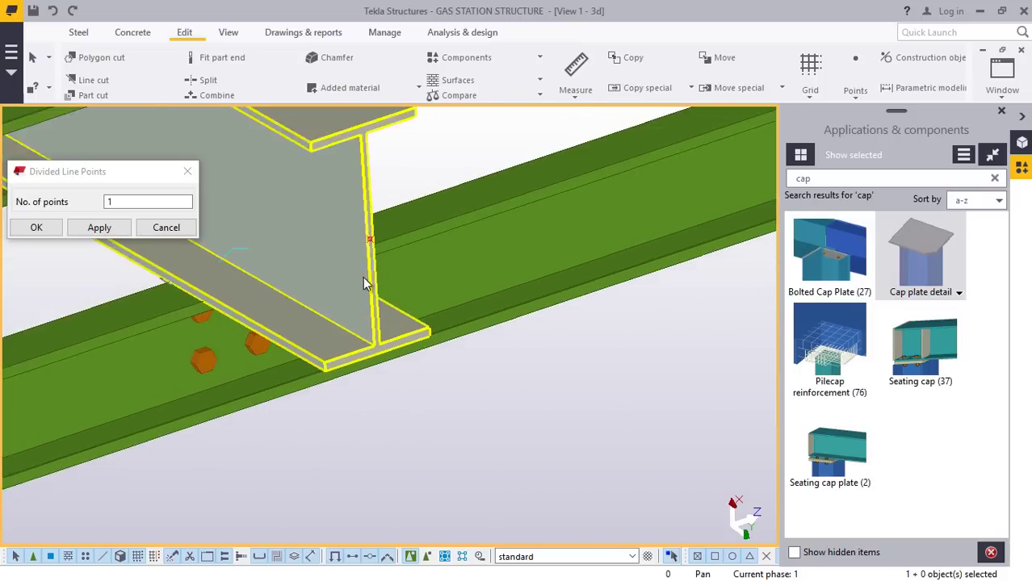
{"action": "scroll", "coordinate": [405, 168], "scroll_direction": "up", "scroll_amount": 3}
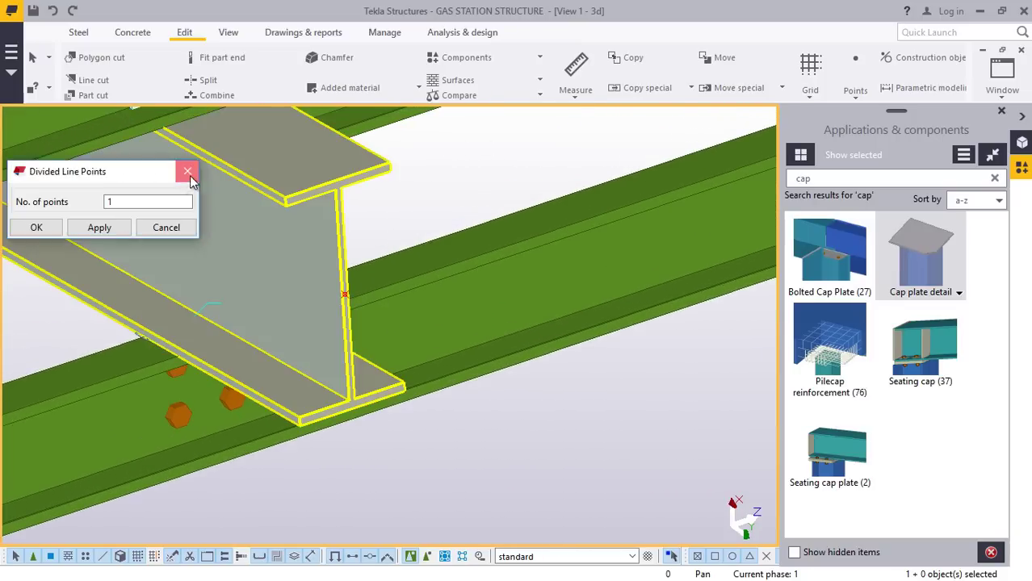
{"action": "left_click", "coordinate": [190, 175]}
Add a point at the middle of the top flange's upper edge on the rafter's free end and end the command.
{"action": "left_click", "coordinate": [858, 100]}
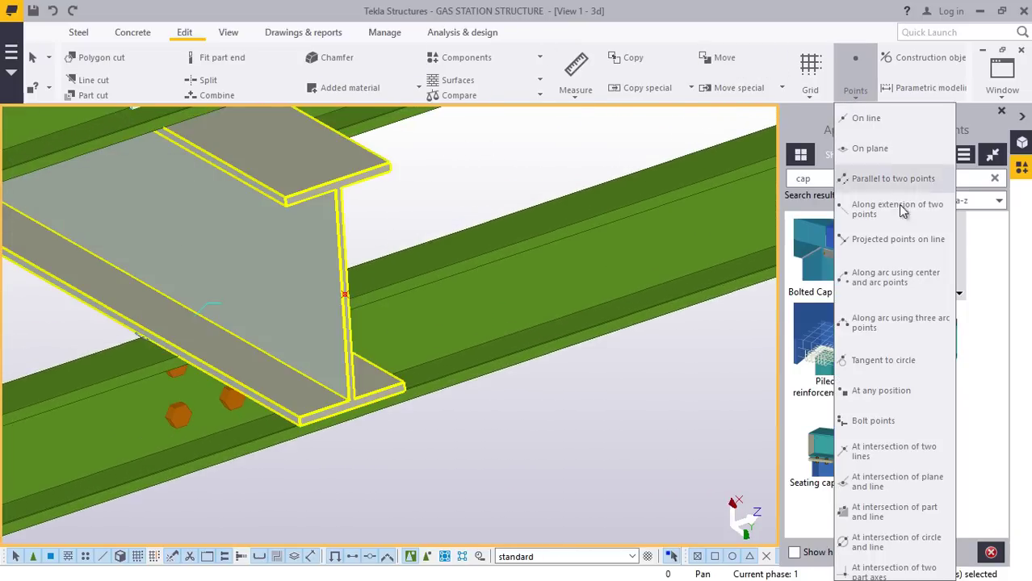
{"action": "left_click", "coordinate": [881, 391]}
{"action": "scroll", "coordinate": [357, 292], "scroll_direction": "up", "scroll_amount": 3}
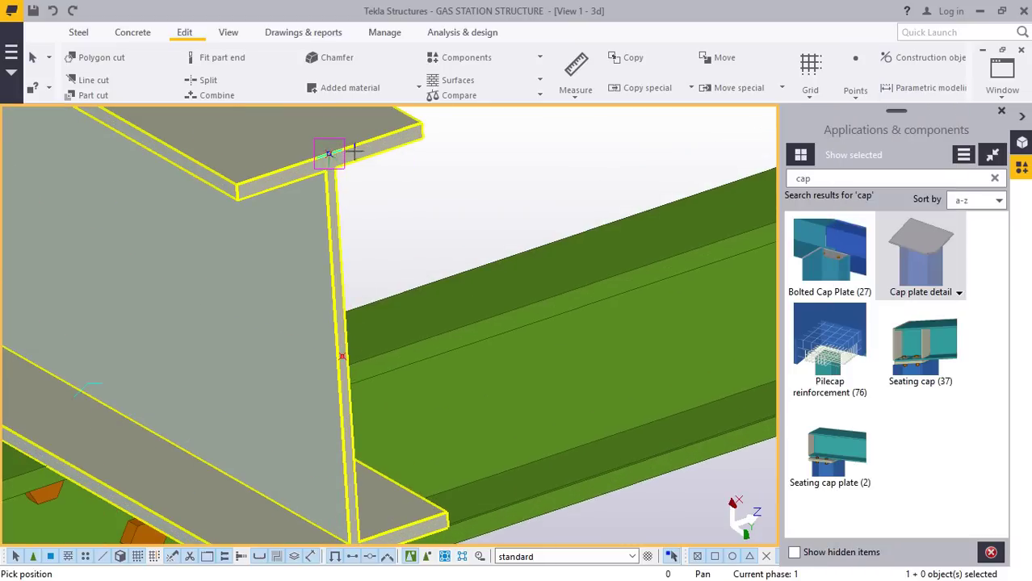
{"action": "right_click", "coordinate": [420, 150]}
{"action": "left_click", "coordinate": [456, 163]}
{"action": "scroll", "coordinate": [347, 234], "scroll_direction": "down", "scroll_amount": 2}
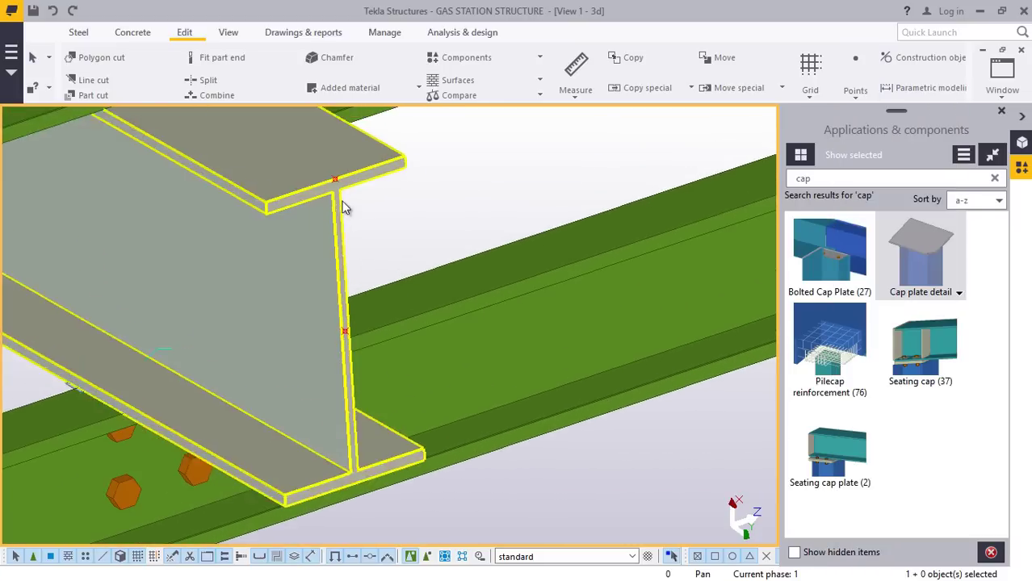
Measure the distance from the rafter end's mid-height point to the point on its top flange.
{"action": "left_click", "coordinate": [576, 92]}
{"action": "left_click", "coordinate": [593, 115]}
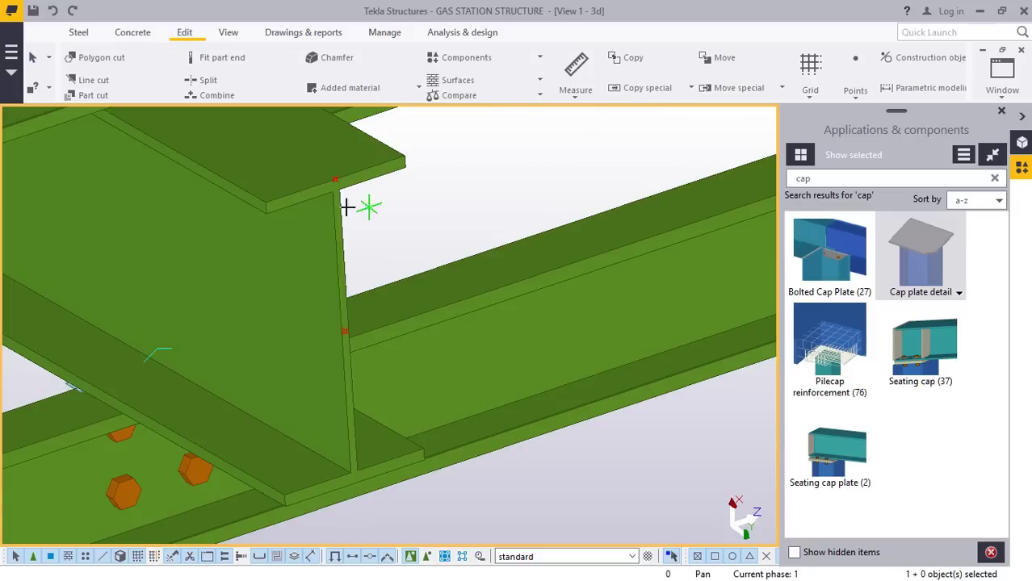
{"action": "scroll", "coordinate": [351, 379], "scroll_direction": "up", "scroll_amount": 3}
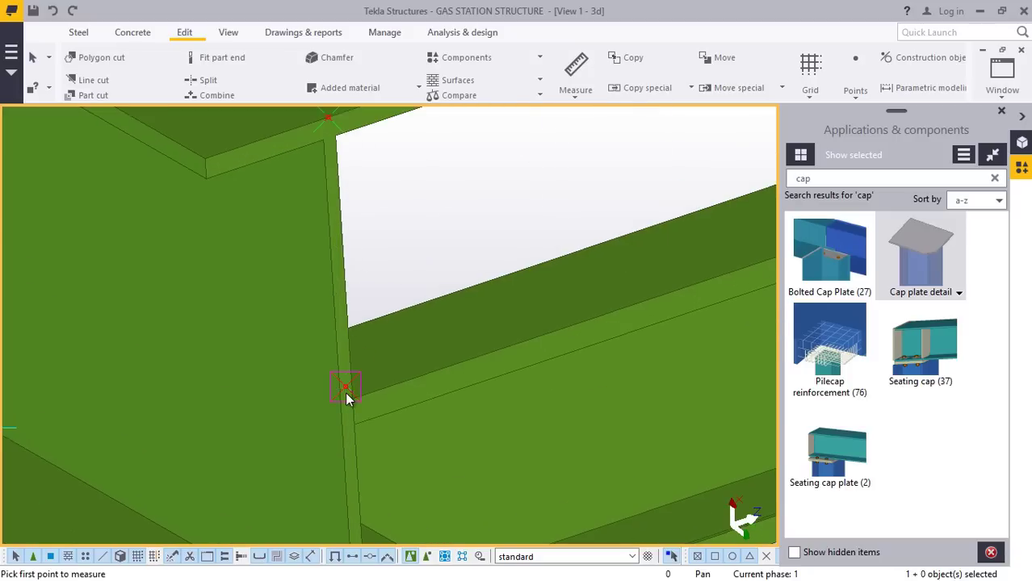
{"action": "left_click", "coordinate": [346, 388]}
{"action": "scroll", "coordinate": [346, 388], "scroll_direction": "down", "scroll_amount": 2}
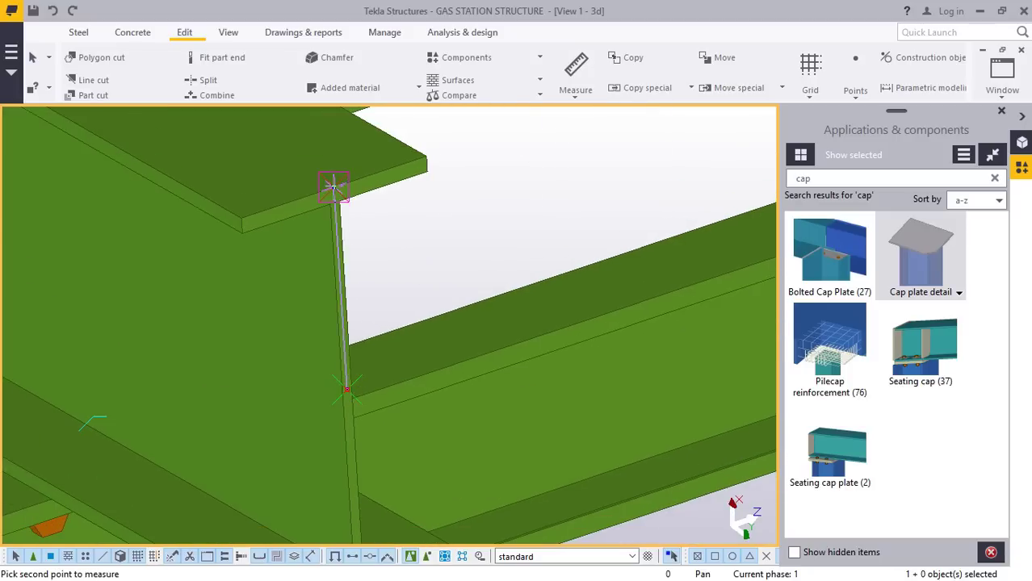
{"action": "left_click", "coordinate": [334, 187]}
{"action": "right_click", "coordinate": [534, 138]}
{"action": "left_click", "coordinate": [560, 151]}
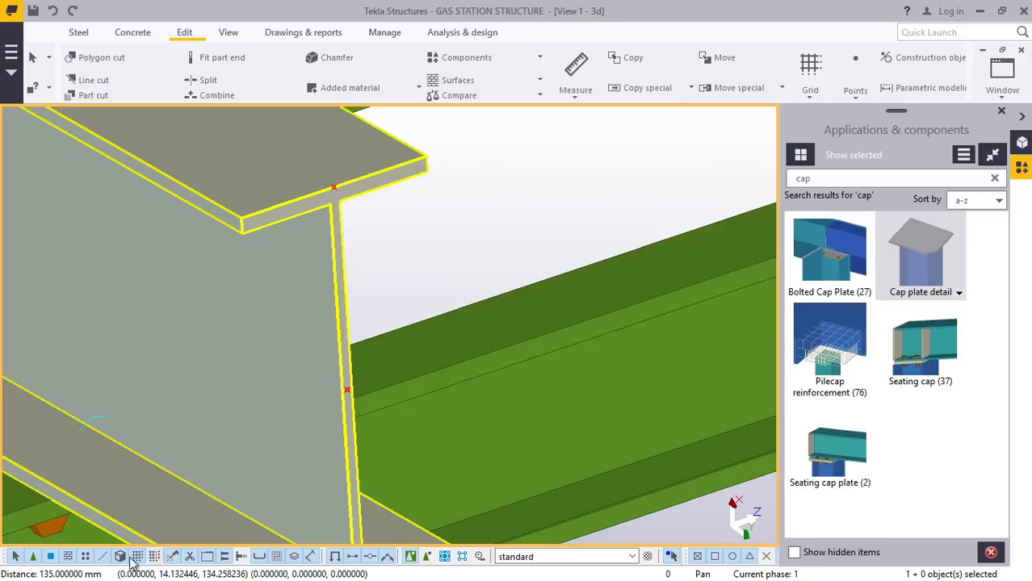
Create a point 335 mm above the rafter end's mid-height point, in line with the top flange point, and end the command.
{"action": "scroll", "coordinate": [240, 366], "scroll_direction": "down", "scroll_amount": 8}
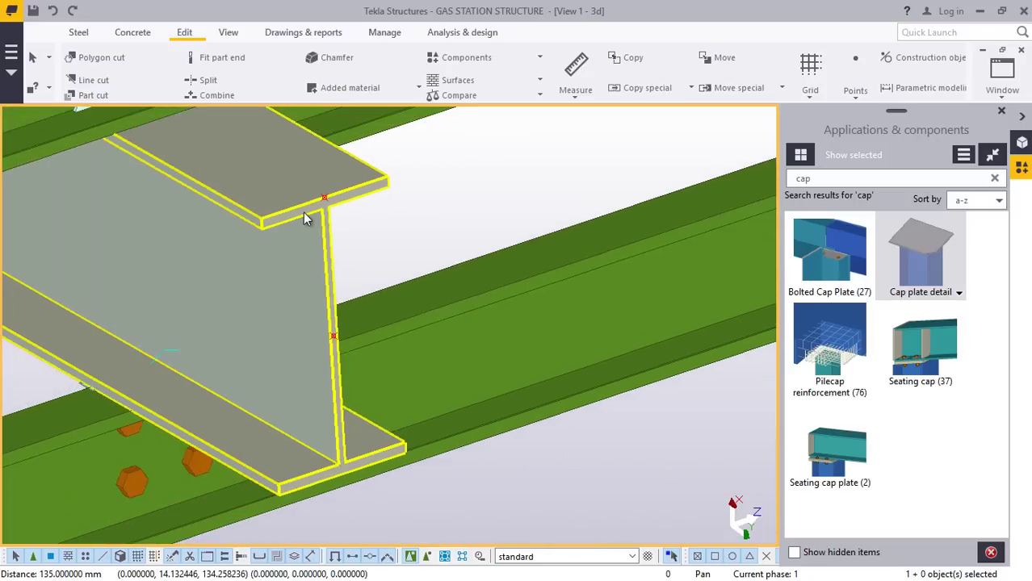
{"action": "scroll", "coordinate": [317, 211], "scroll_direction": "up", "scroll_amount": 6}
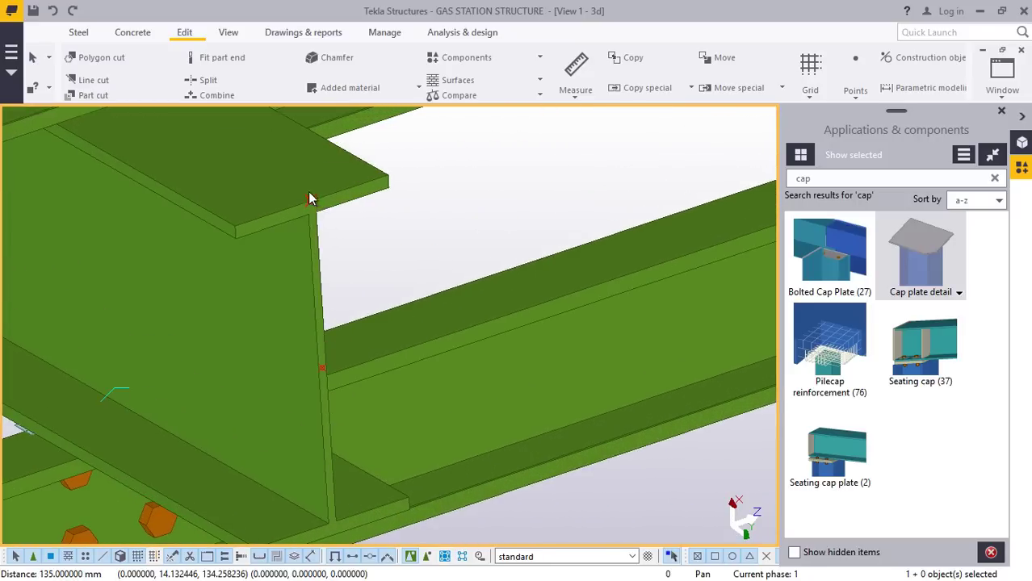
{"action": "scroll", "coordinate": [312, 212], "scroll_direction": "down", "scroll_amount": 3}
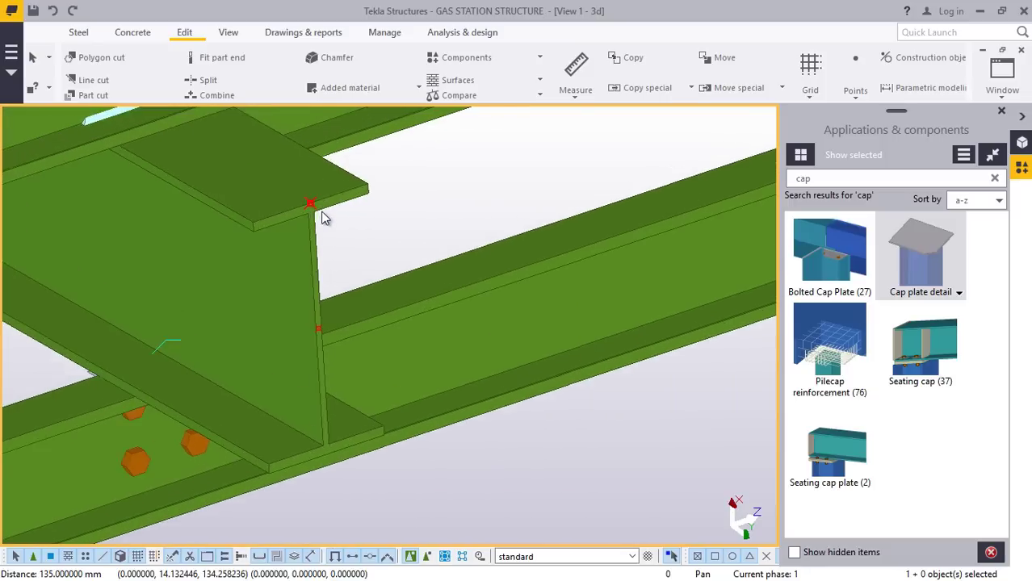
{"action": "scroll", "coordinate": [322, 218], "scroll_direction": "up", "scroll_amount": 2}
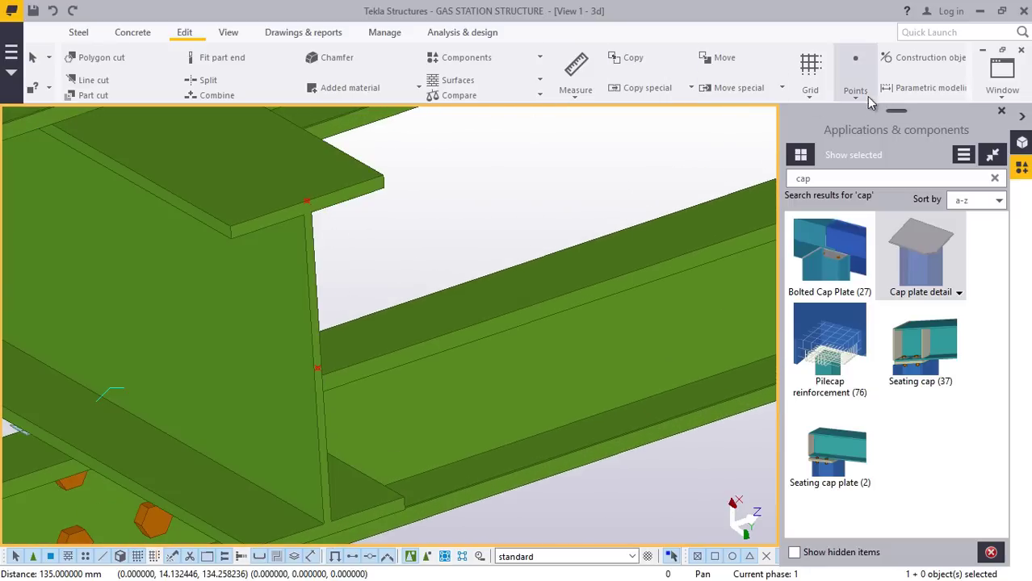
{"action": "left_click", "coordinate": [855, 90]}
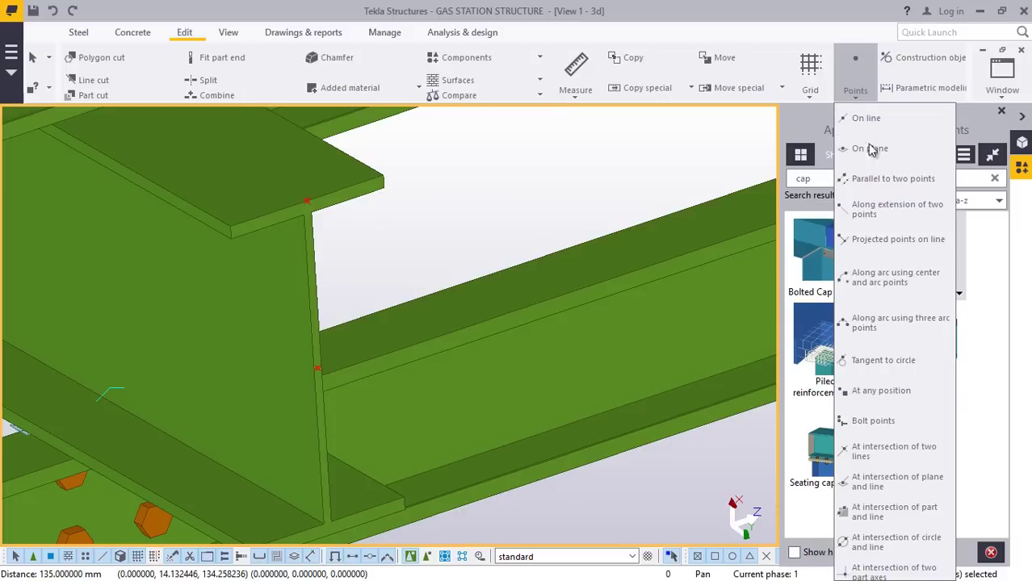
{"action": "left_click", "coordinate": [878, 212]}
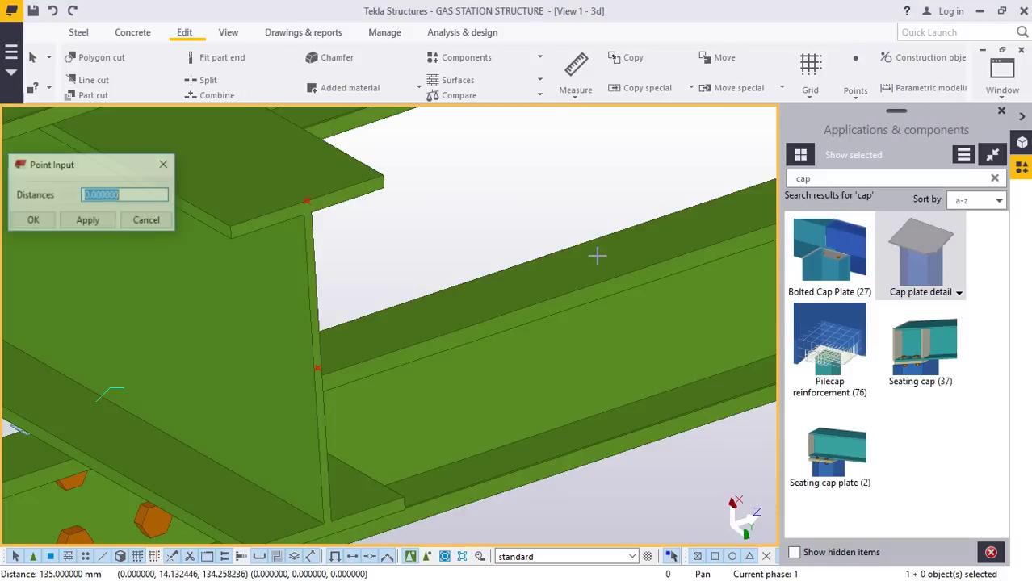
{"action": "scroll", "coordinate": [322, 216], "scroll_direction": "up", "scroll_amount": 2}
{"action": "scroll", "coordinate": [330, 417], "scroll_direction": "down", "scroll_amount": 1}
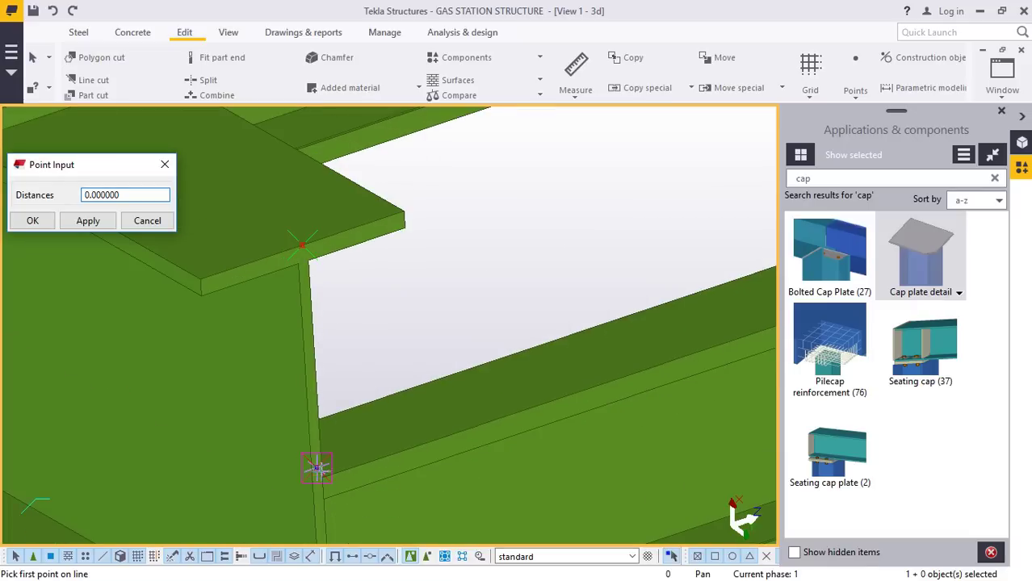
{"action": "left_click", "coordinate": [318, 474]}
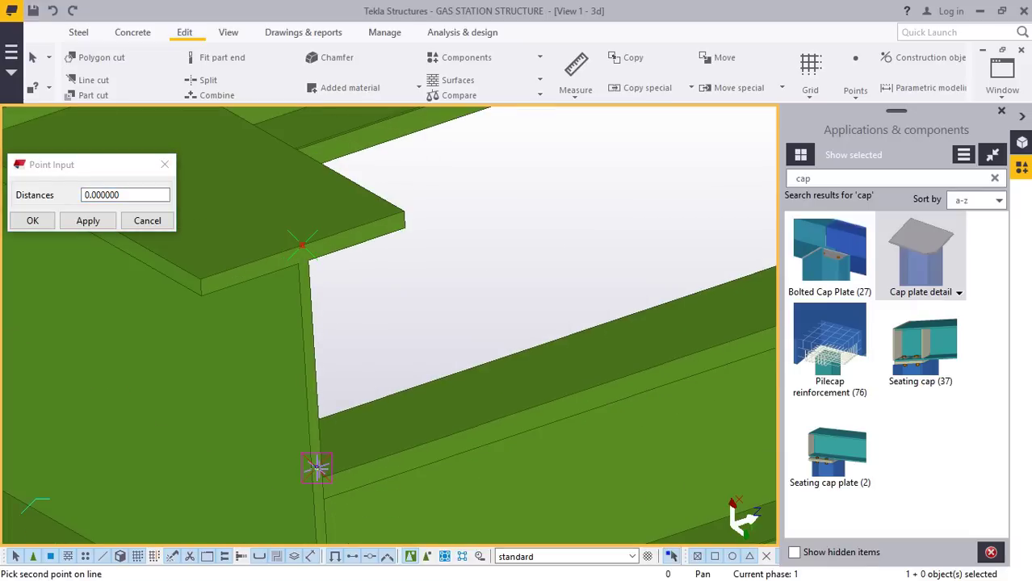
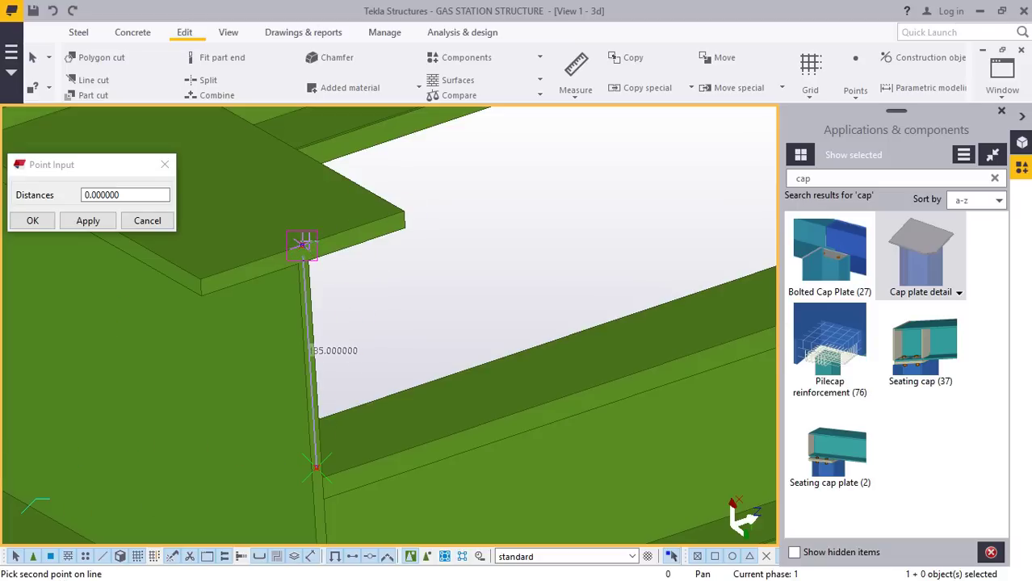
{"action": "type", "text": "335"}
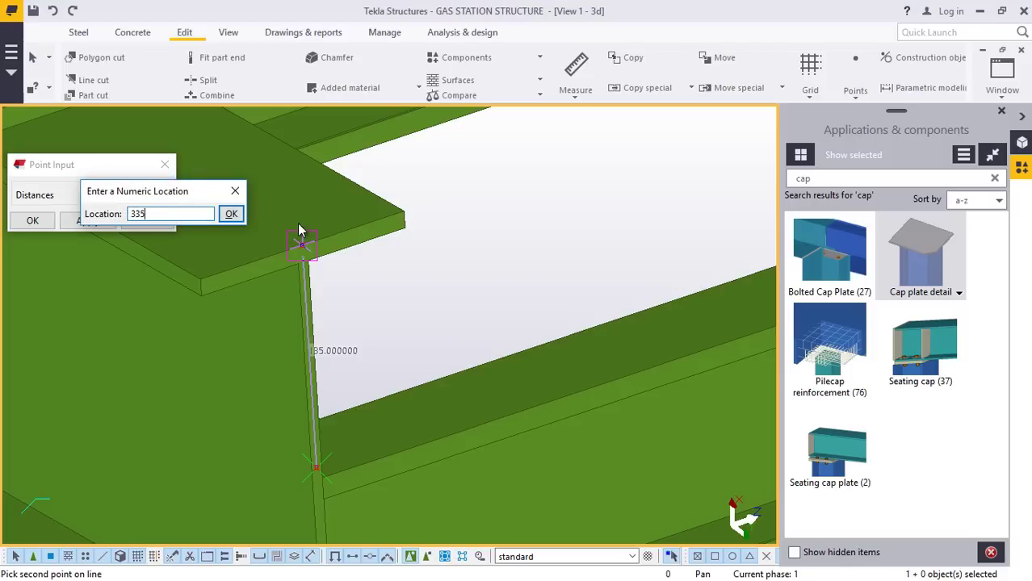
{"action": "left_click", "coordinate": [231, 214]}
{"action": "right_click", "coordinate": [488, 168]}
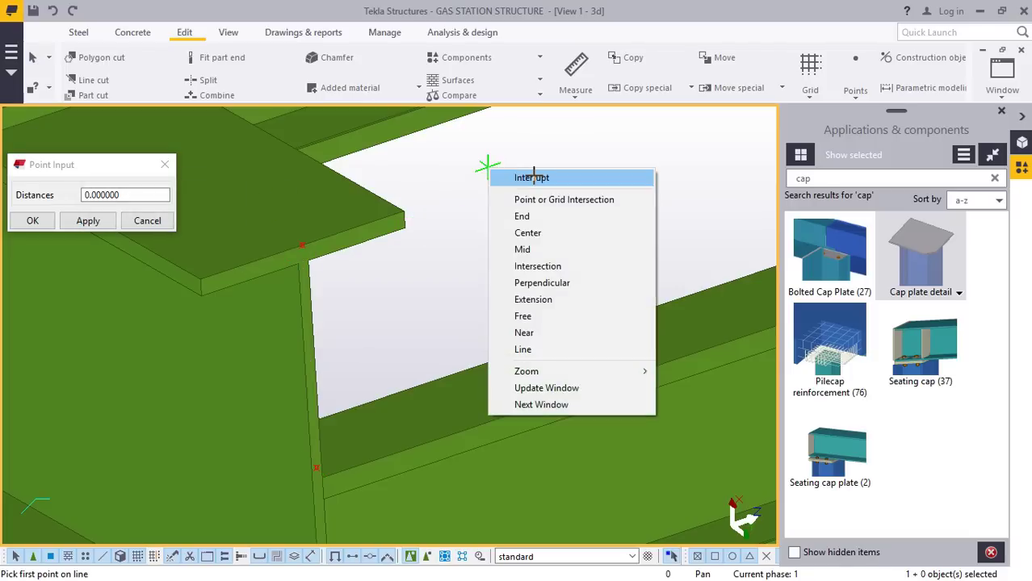
{"action": "left_click", "coordinate": [532, 177]}
{"action": "left_click", "coordinate": [166, 167]}
{"action": "scroll", "coordinate": [406, 166], "scroll_direction": "down", "scroll_amount": 5}
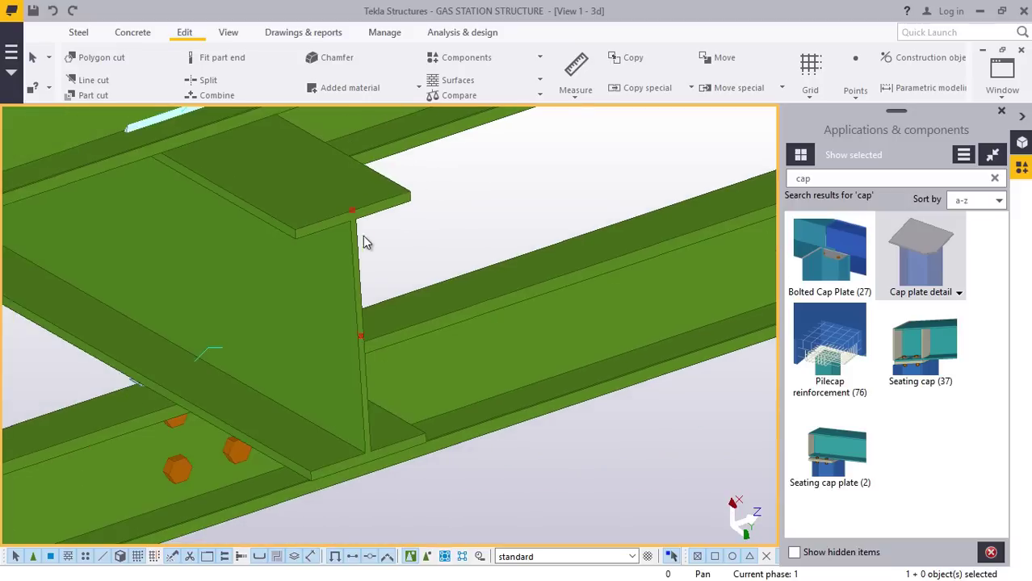
Copy the rafter end's mid-height point 335 mm downward, using the new upper point as origin and the mid-height point as destination.
{"action": "scroll", "coordinate": [356, 133], "scroll_direction": "up", "scroll_amount": 4}
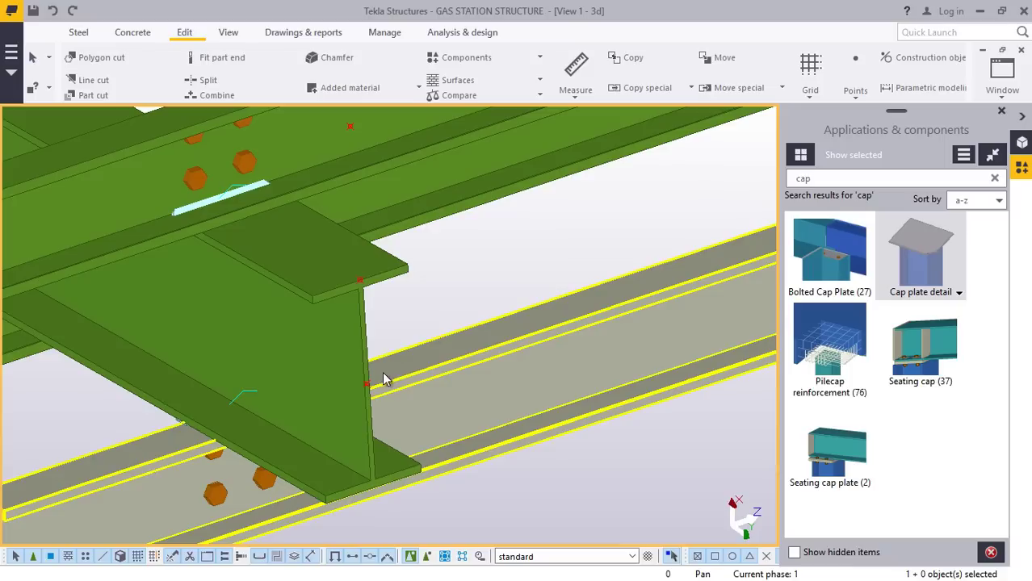
{"action": "scroll", "coordinate": [355, 248], "scroll_direction": "down", "scroll_amount": 1}
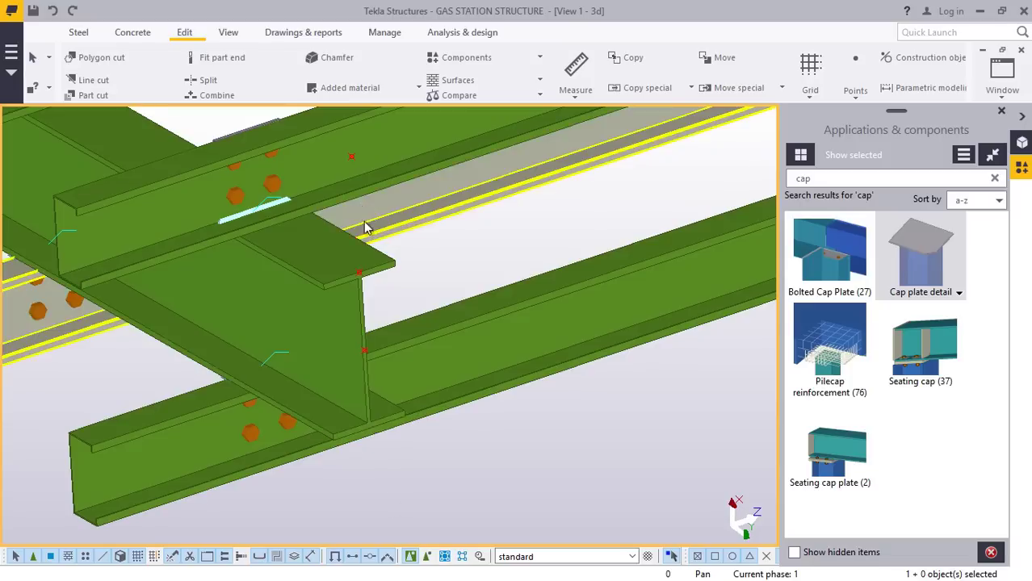
{"action": "right_click", "coordinate": [449, 268]}
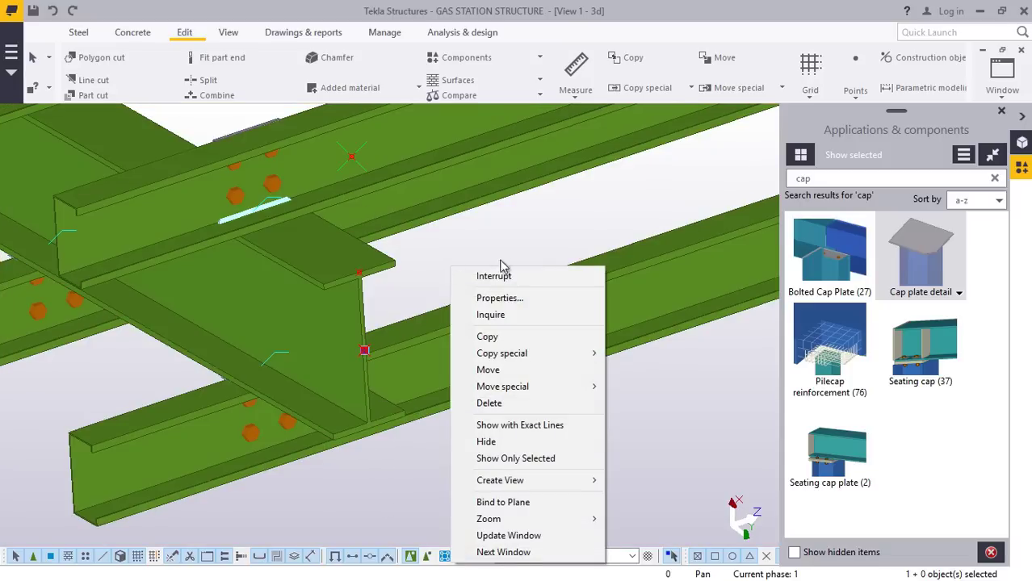
{"action": "left_click", "coordinate": [505, 336]}
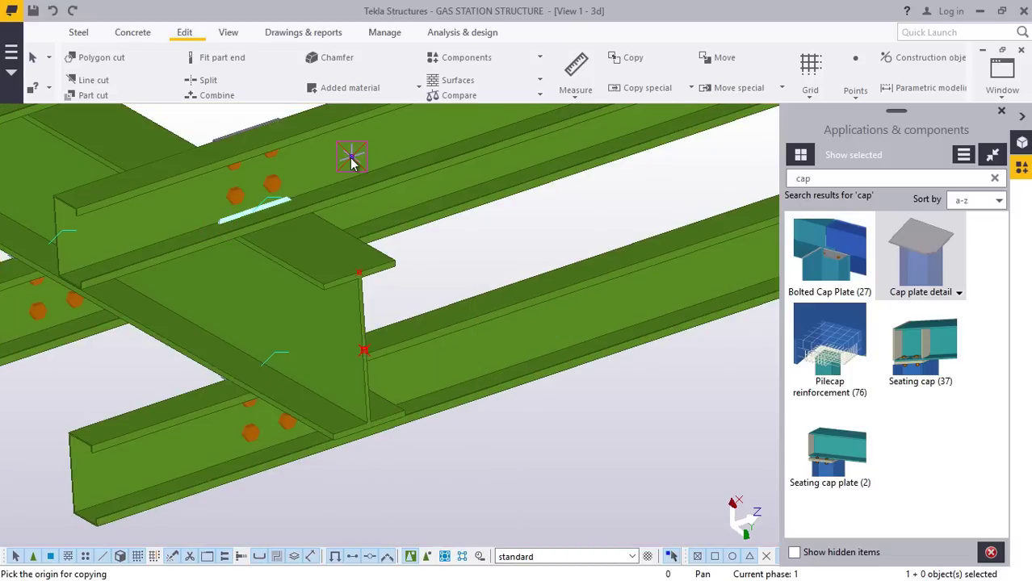
{"action": "left_click", "coordinate": [351, 161]}
{"action": "scroll", "coordinate": [363, 348], "scroll_direction": "up", "scroll_amount": 5}
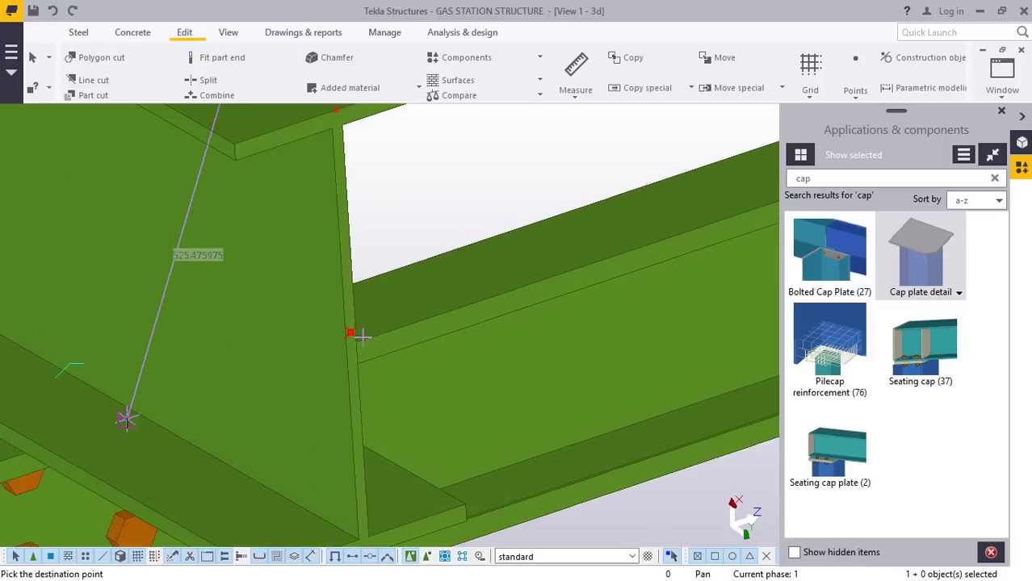
{"action": "scroll", "coordinate": [360, 336], "scroll_direction": "up", "scroll_amount": 2}
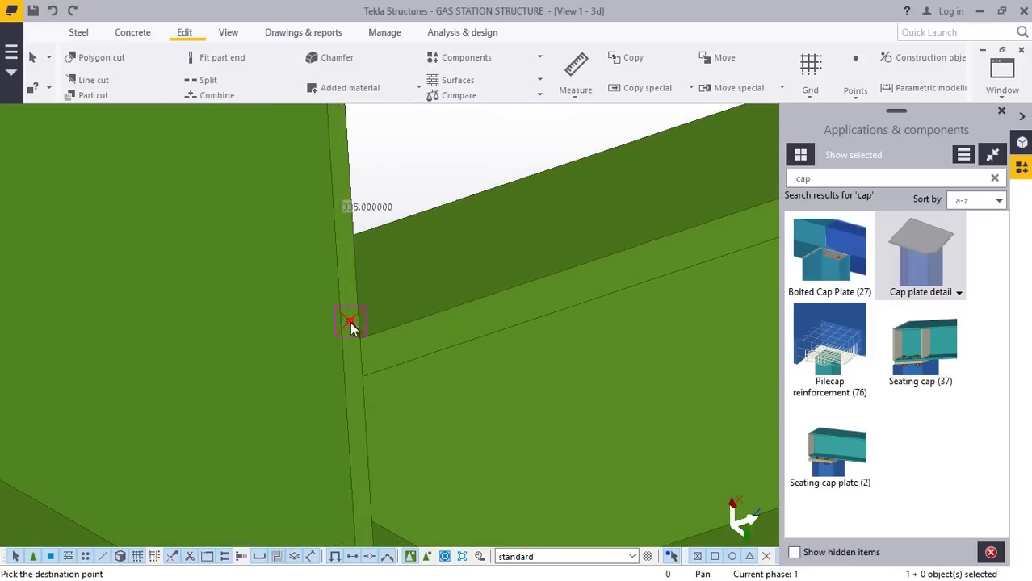
{"action": "scroll", "coordinate": [387, 266], "scroll_direction": "down", "scroll_amount": 6}
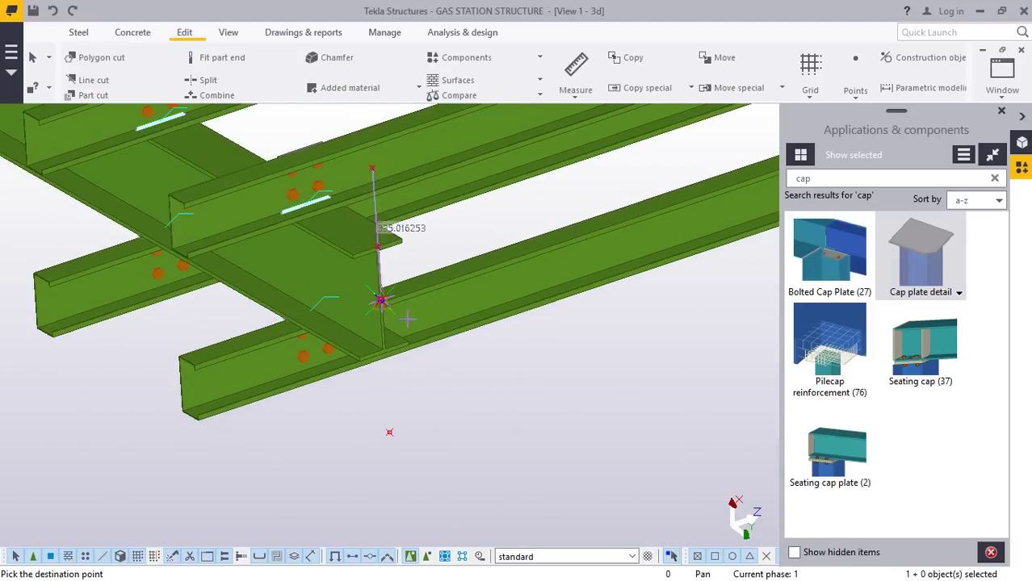
{"action": "right_click", "coordinate": [473, 127]}
{"action": "left_click", "coordinate": [525, 133]}
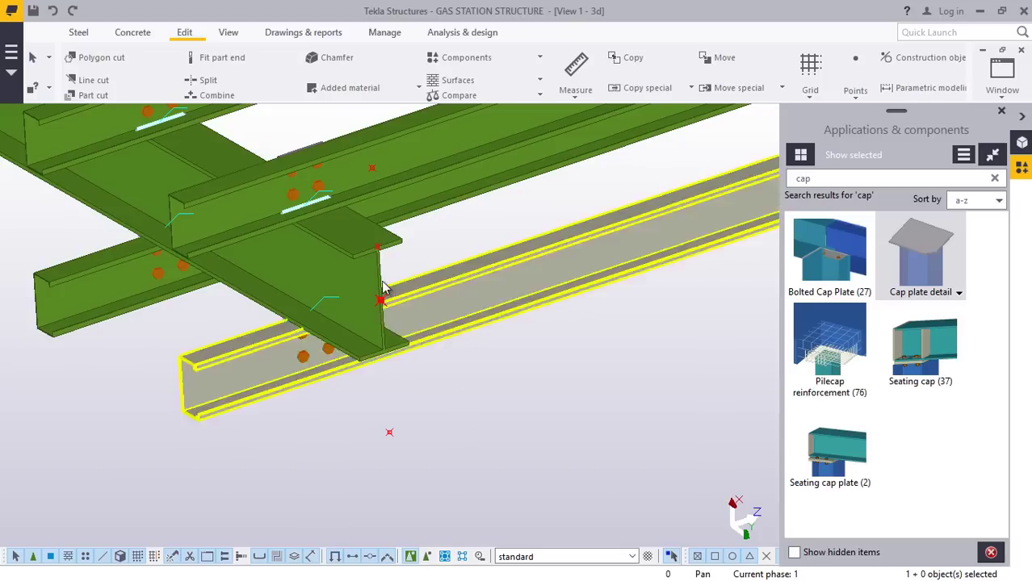
{"action": "scroll", "coordinate": [309, 166], "scroll_direction": "up", "scroll_amount": 6}
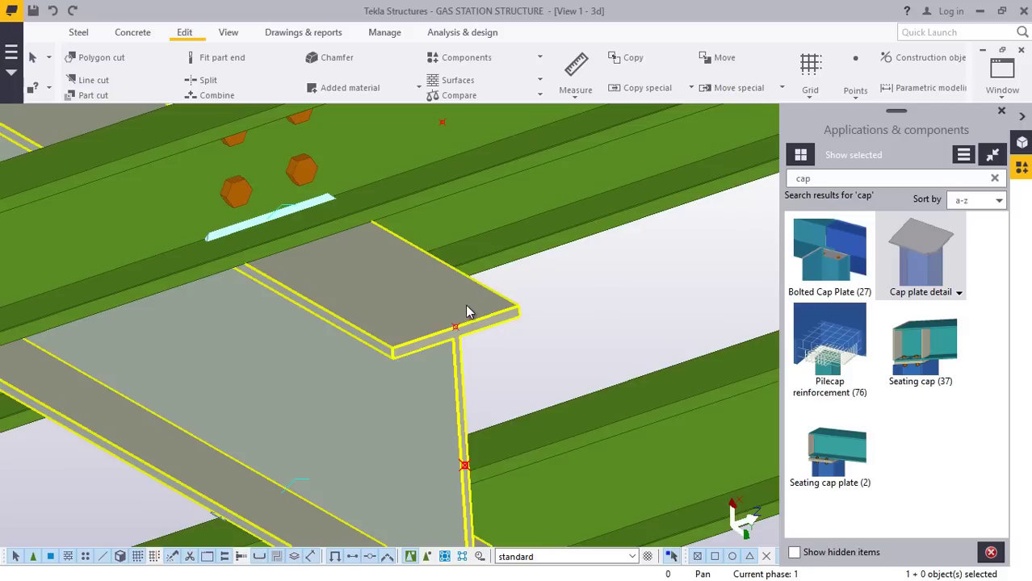
{"action": "left_click", "coordinate": [859, 102]}
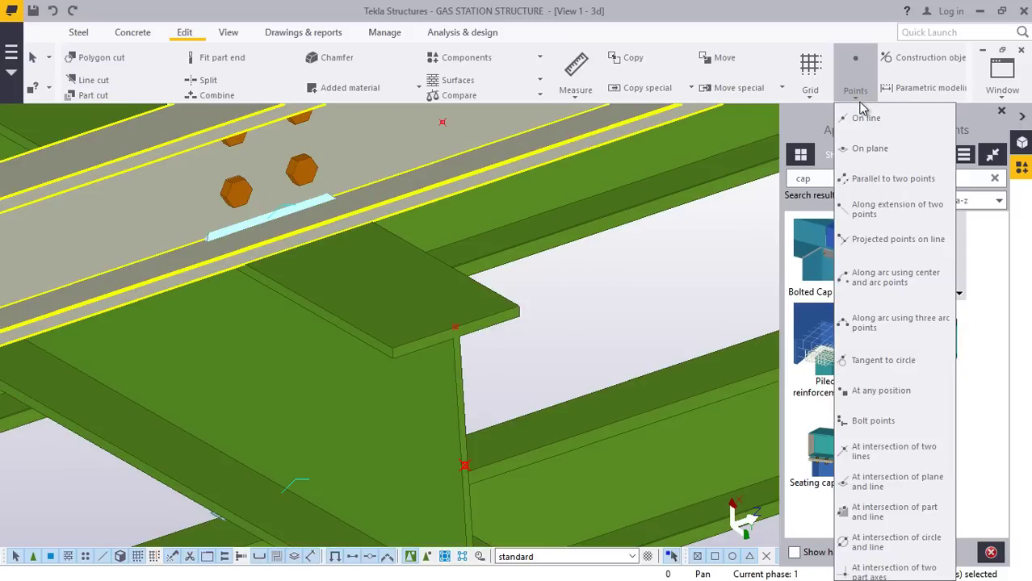
{"action": "left_click", "coordinate": [876, 390]}
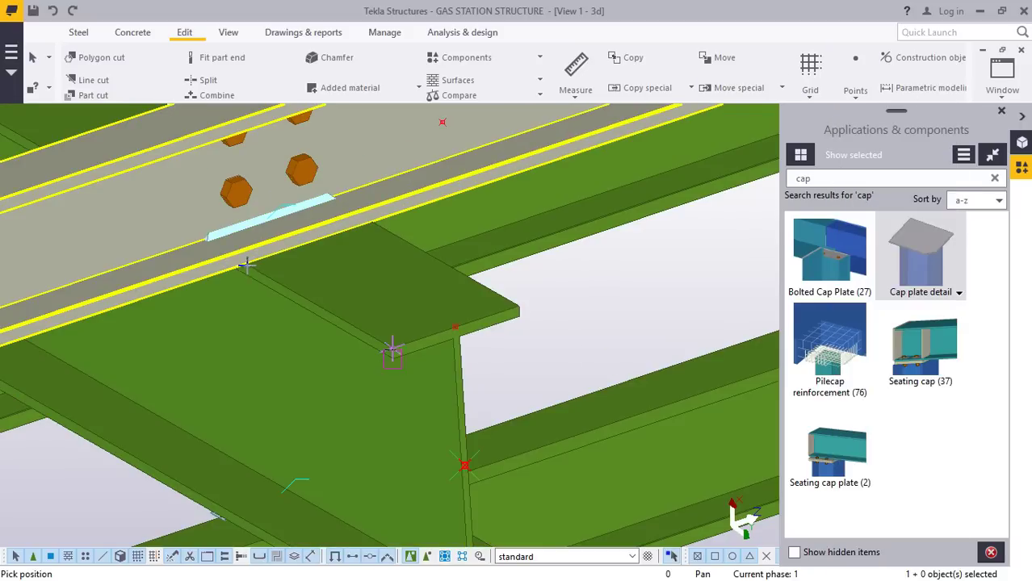
{"action": "scroll", "coordinate": [246, 258], "scroll_direction": "up", "scroll_amount": 3}
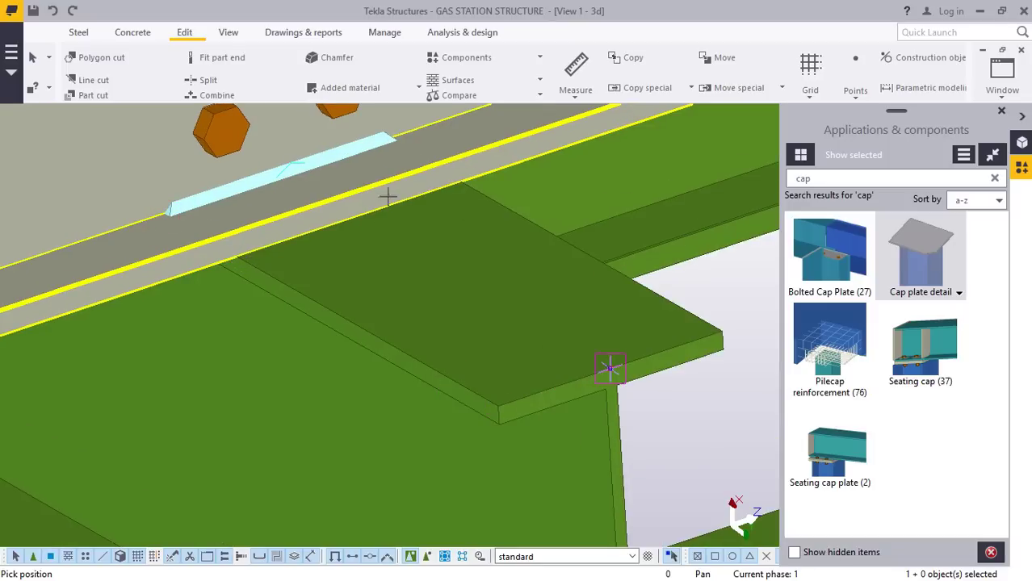
{"action": "scroll", "coordinate": [454, 190], "scroll_direction": "up", "scroll_amount": 3}
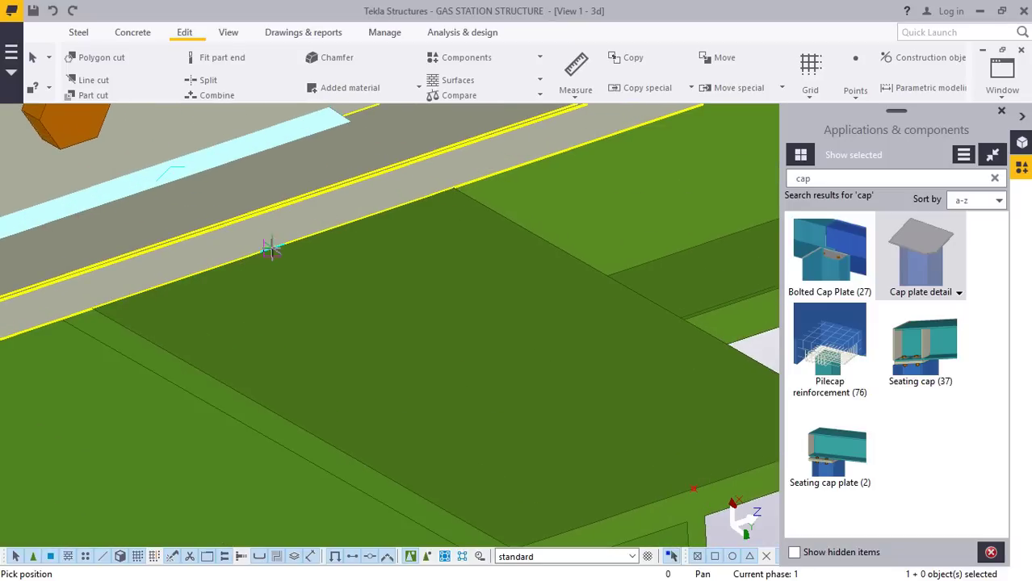
{"action": "scroll", "coordinate": [327, 248], "scroll_direction": "down", "scroll_amount": 3}
{"action": "right_click", "coordinate": [642, 297]}
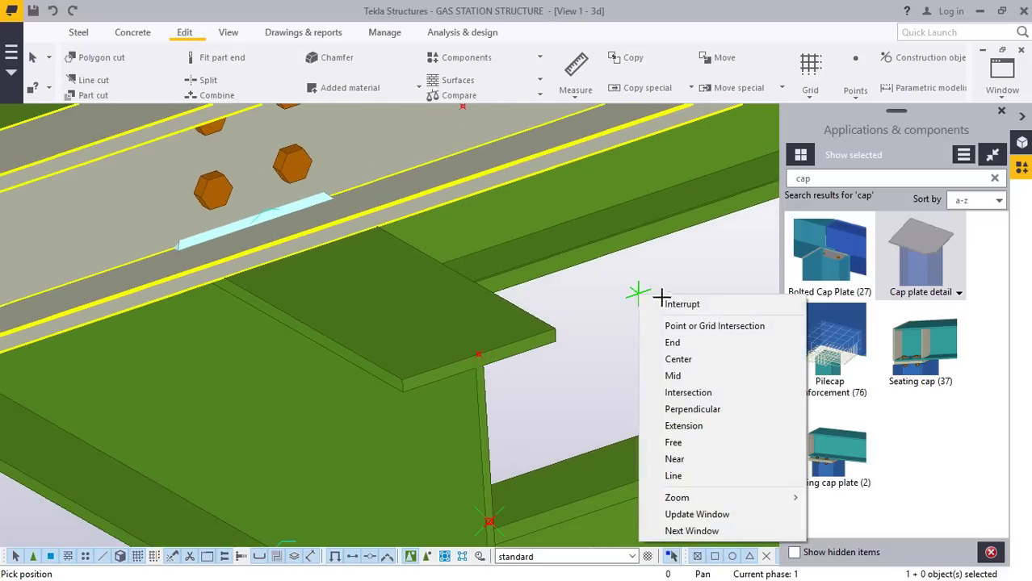
{"action": "left_click", "coordinate": [682, 304]}
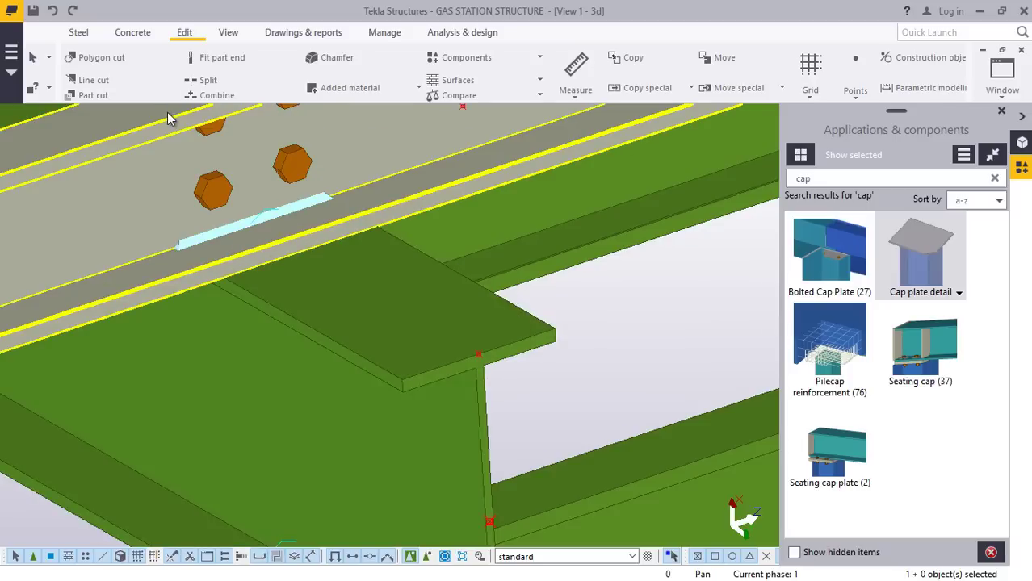
Add points at both upper corners of the top flange on the rafter's free end and end the command.
{"action": "left_click", "coordinate": [855, 84]}
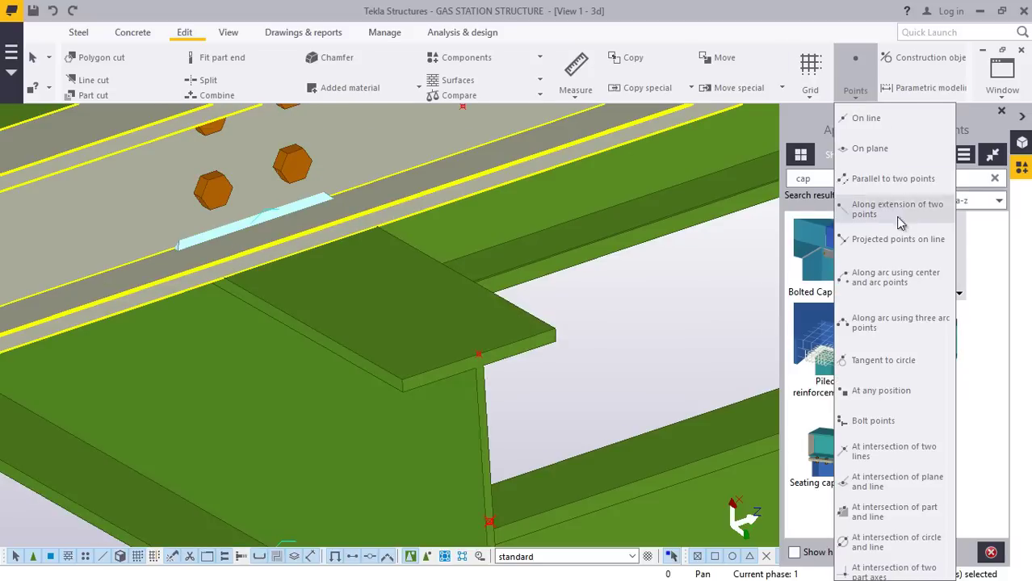
{"action": "left_click", "coordinate": [880, 391]}
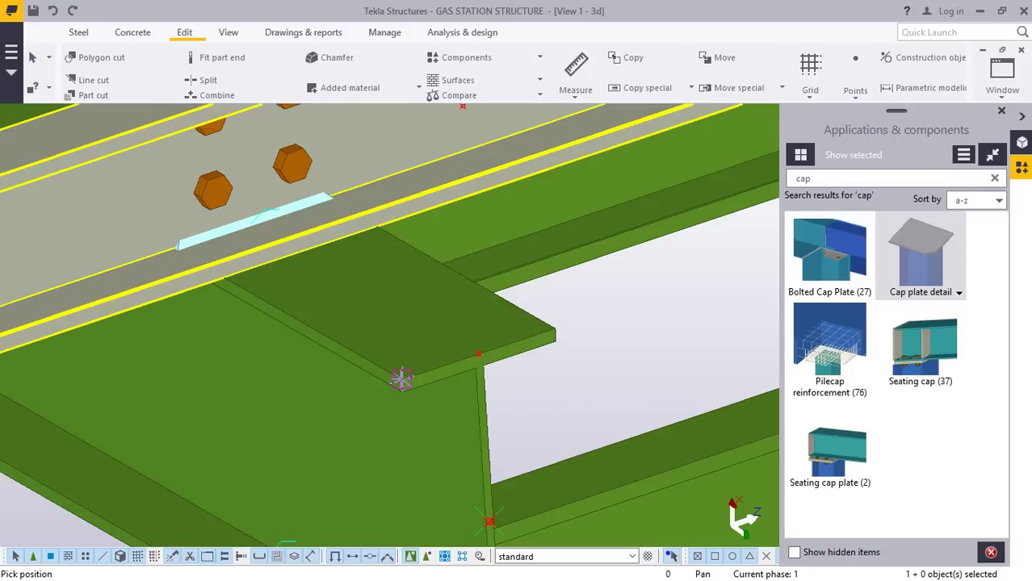
{"action": "right_click", "coordinate": [642, 313]}
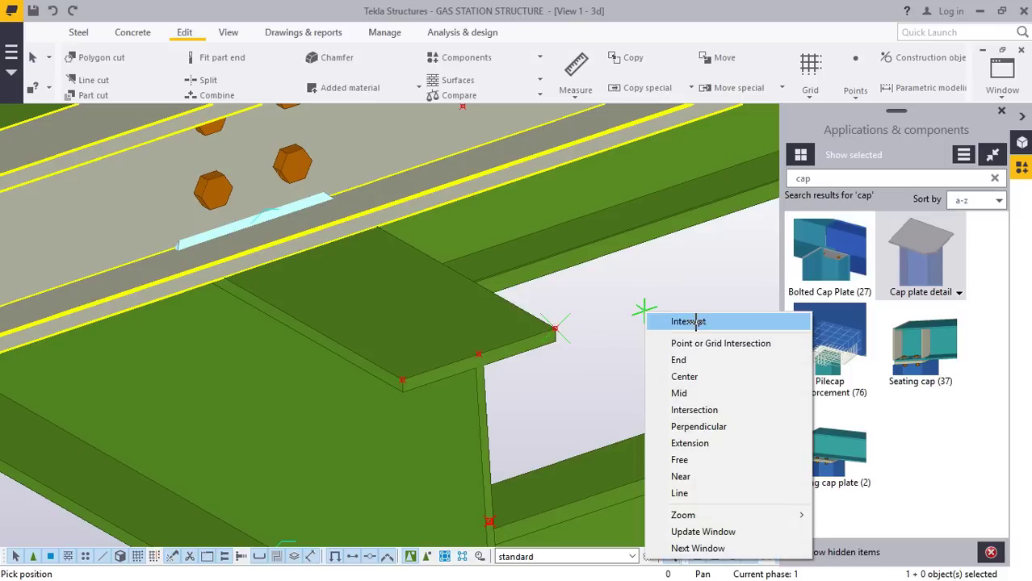
{"action": "left_click", "coordinate": [686, 320]}
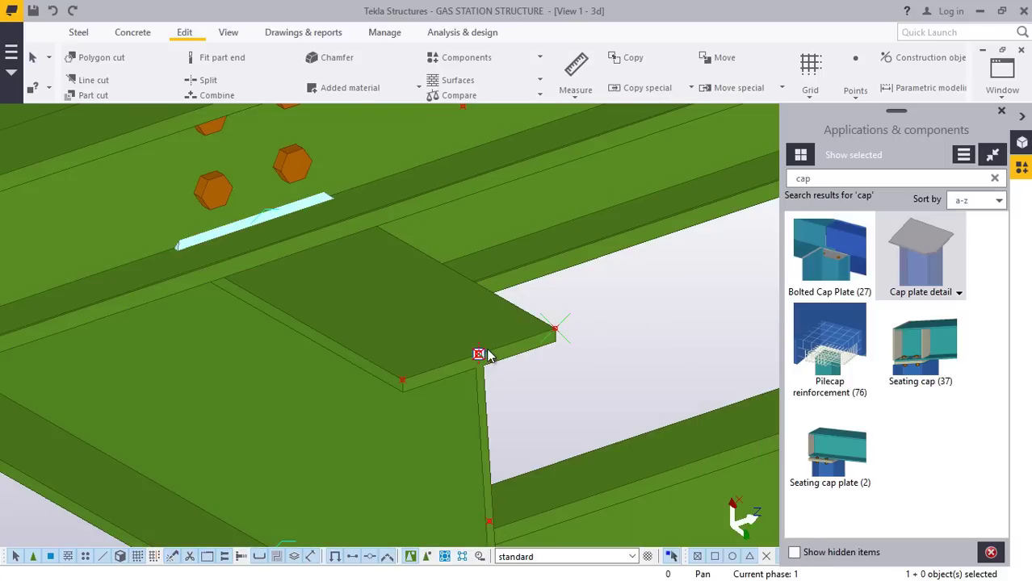
Copy the three top flange end points about 237 mm back along the rafter to the edge of the crossing purlin.
{"action": "left_click", "coordinate": [555, 329], "text": "ctrl"}
{"action": "right_click", "coordinate": [651, 298]}
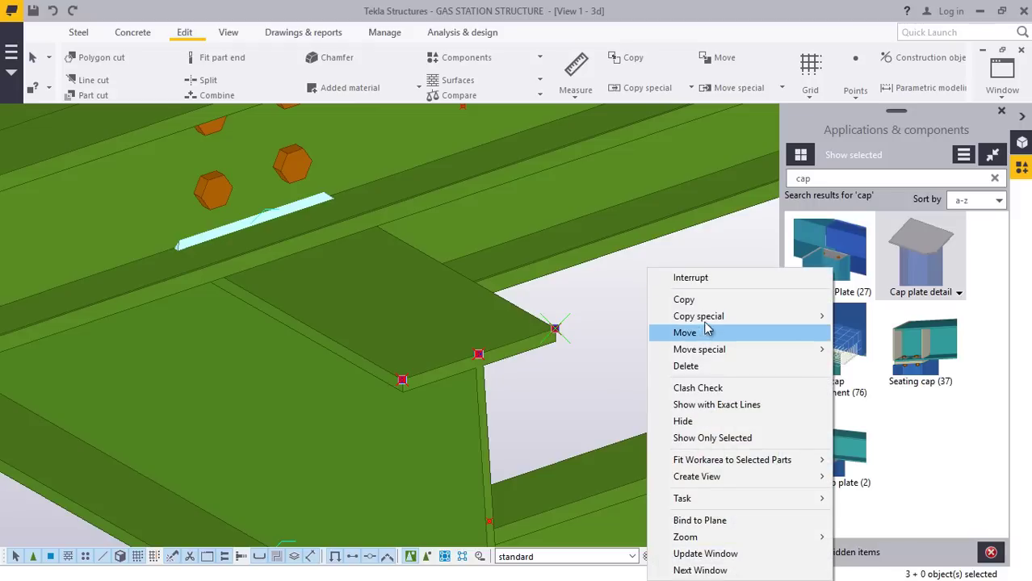
{"action": "left_click", "coordinate": [683, 299]}
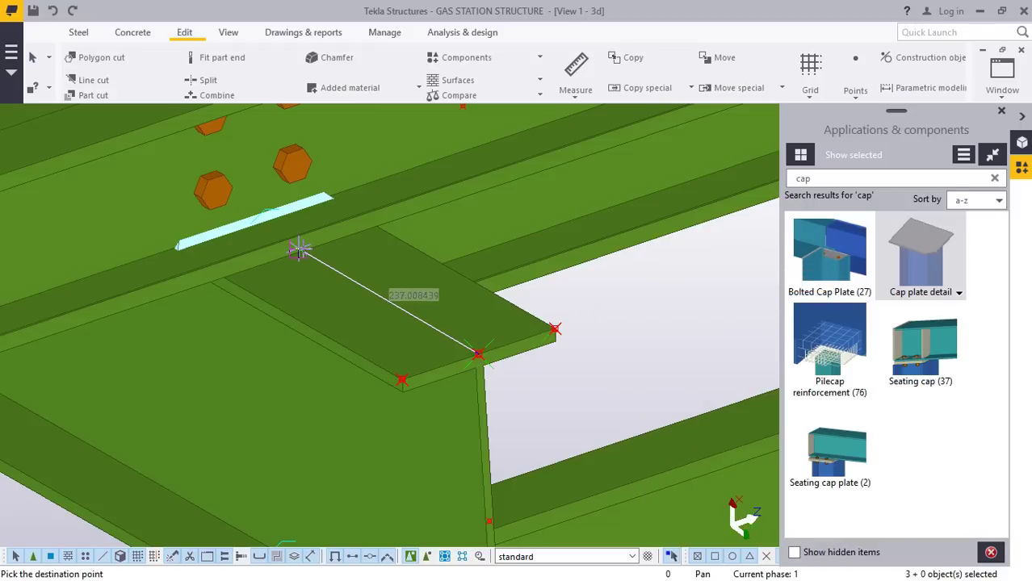
{"action": "right_click", "coordinate": [682, 270]}
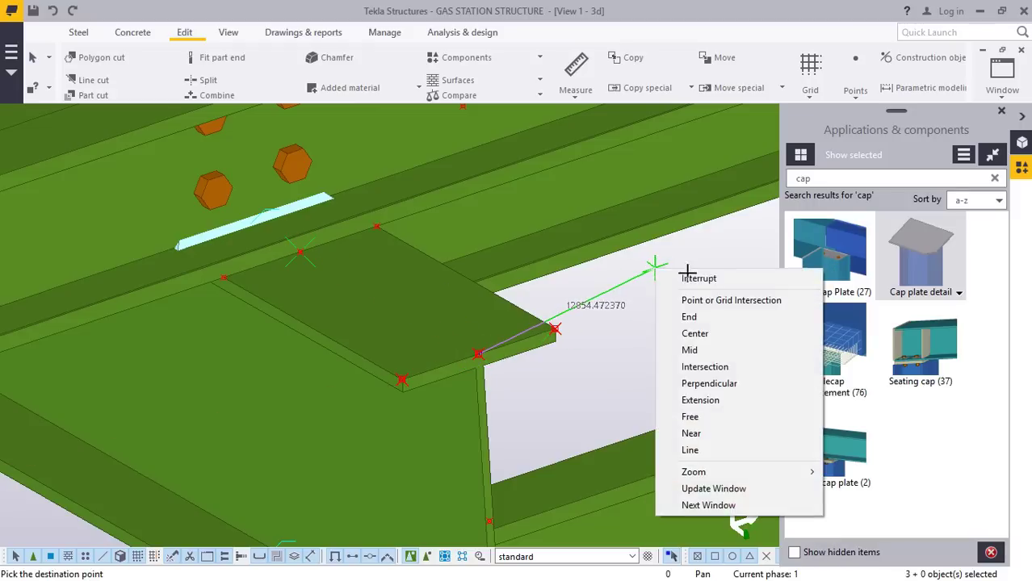
{"action": "left_click", "coordinate": [693, 280]}
{"action": "scroll", "coordinate": [623, 283], "scroll_direction": "down", "scroll_amount": 1}
{"action": "scroll", "coordinate": [625, 278], "scroll_direction": "down", "scroll_amount": 2}
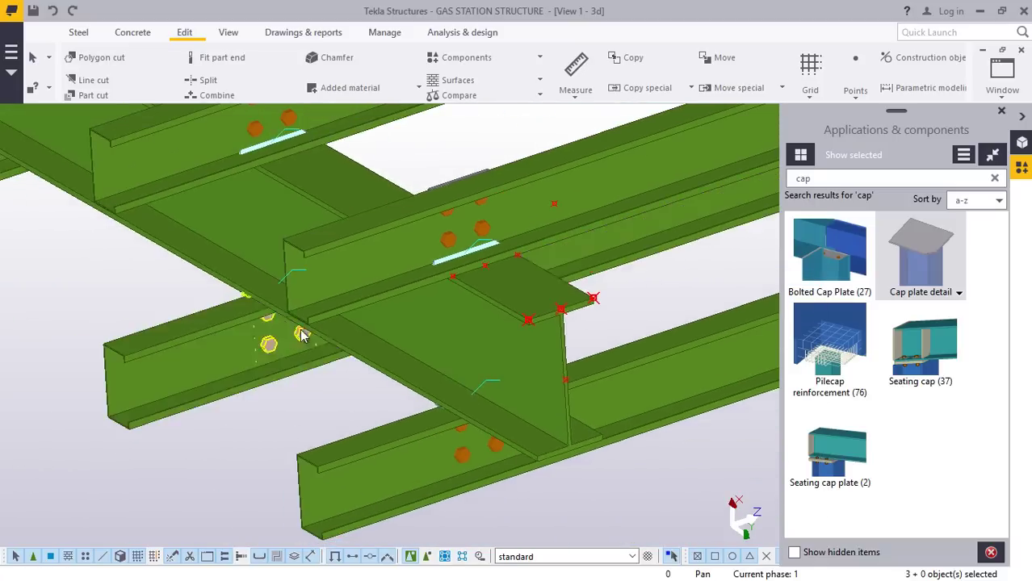
Measure the free distance from the middle point at the purlin edge to the lower corner of the crossing purlin's end, then end the command.
{"action": "scroll", "coordinate": [315, 335], "scroll_direction": "up", "scroll_amount": 3}
{"action": "scroll", "coordinate": [329, 327], "scroll_direction": "down", "scroll_amount": 1}
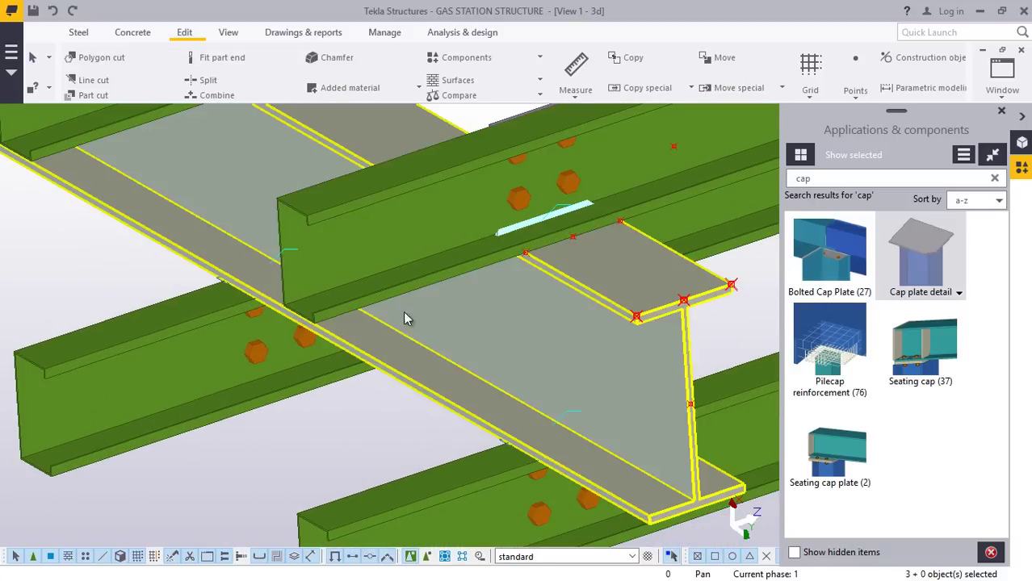
{"action": "left_click", "coordinate": [575, 93]}
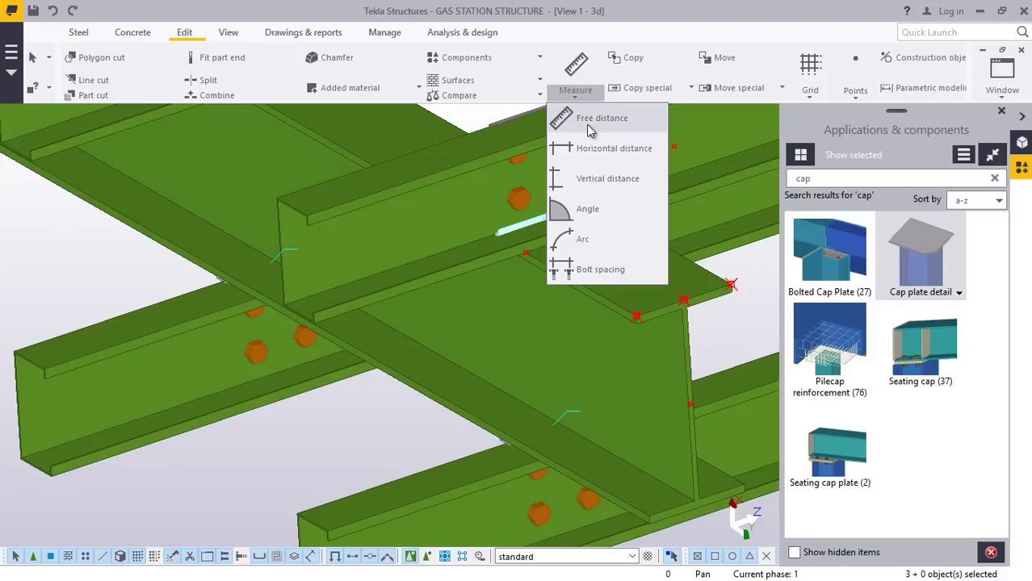
{"action": "left_click", "coordinate": [587, 121]}
{"action": "scroll", "coordinate": [577, 234], "scroll_direction": "up", "scroll_amount": 5}
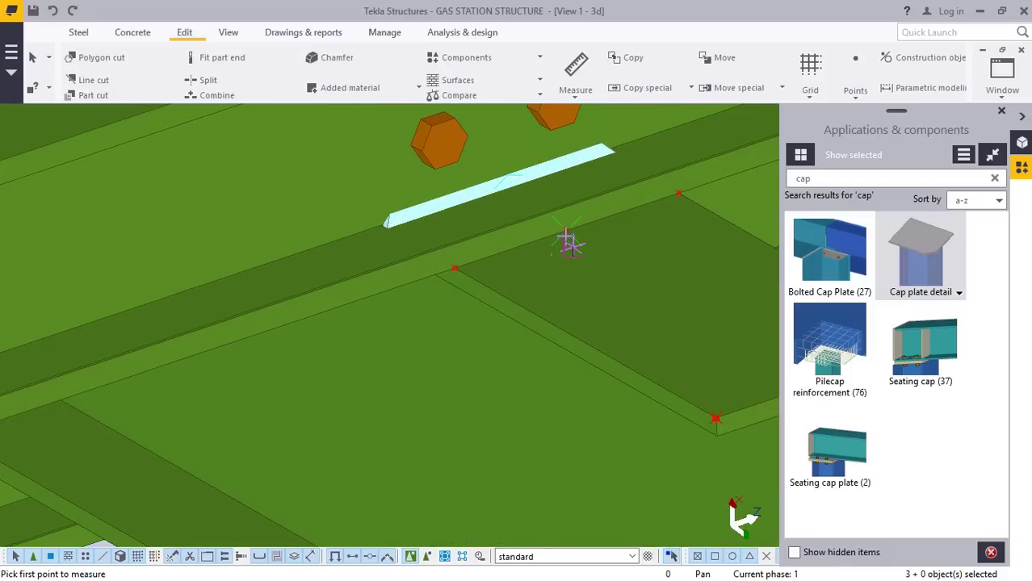
{"action": "left_click", "coordinate": [566, 231]}
{"action": "scroll", "coordinate": [566, 231], "scroll_direction": "down", "scroll_amount": 3}
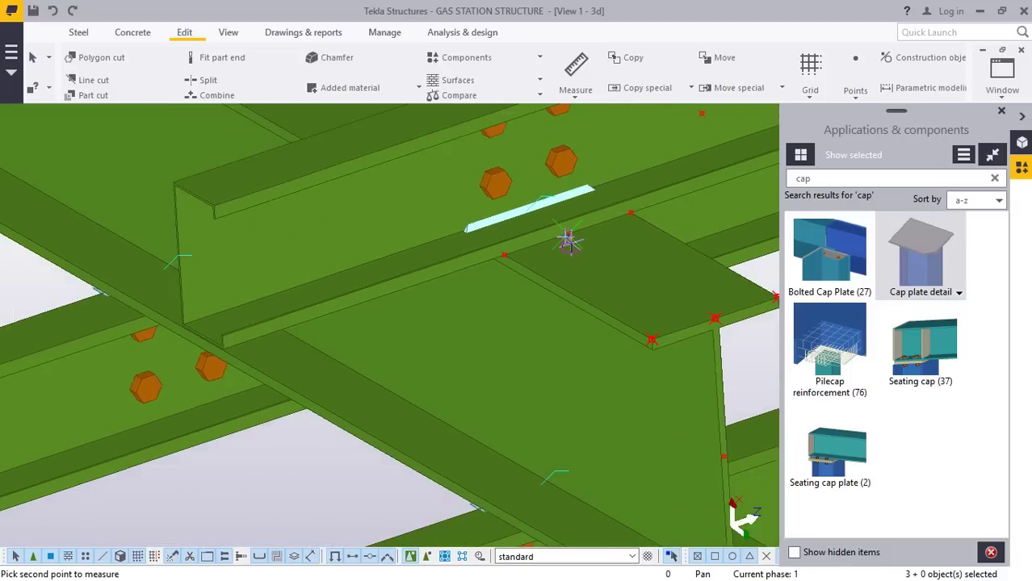
{"action": "scroll", "coordinate": [315, 332], "scroll_direction": "up", "scroll_amount": 1}
{"action": "scroll", "coordinate": [311, 331], "scroll_direction": "up", "scroll_amount": 1}
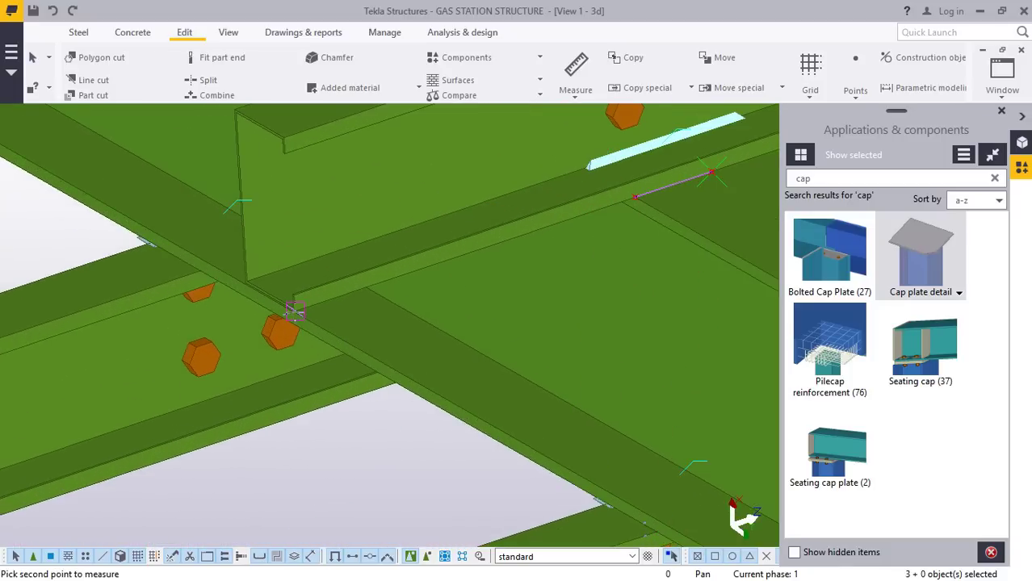
{"action": "left_click", "coordinate": [295, 313]}
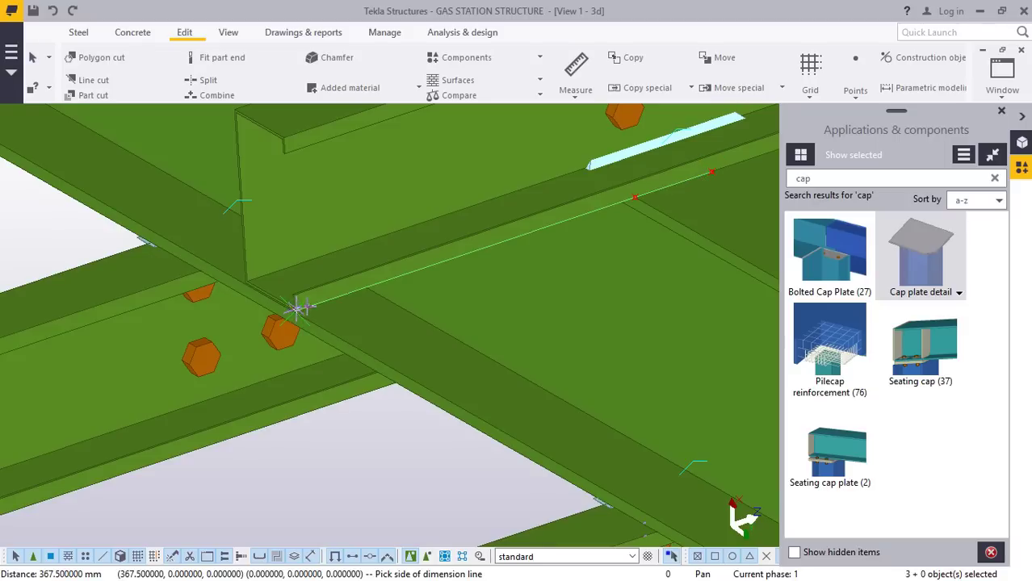
{"action": "scroll", "coordinate": [296, 308], "scroll_direction": "down", "scroll_amount": 6}
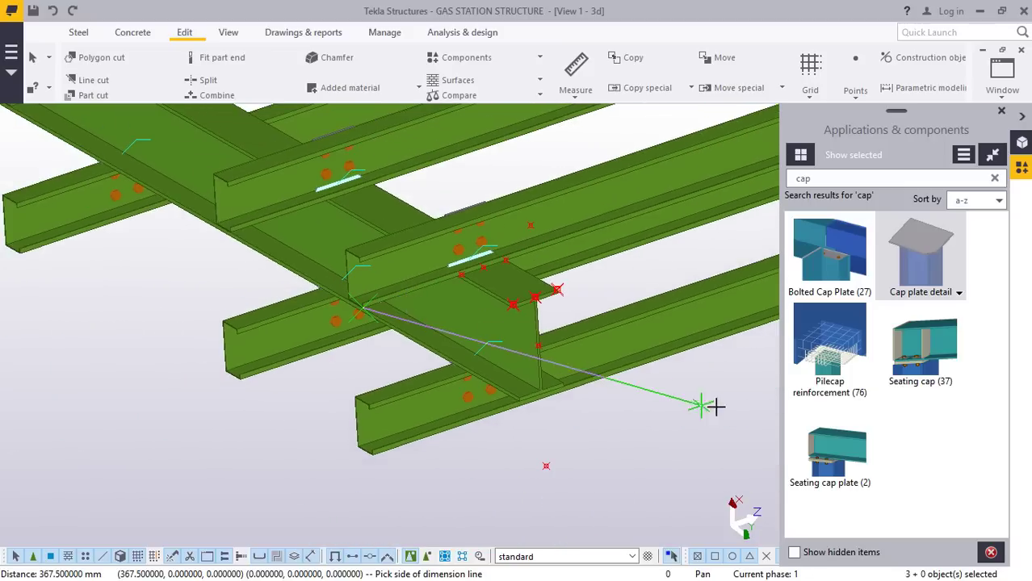
{"action": "right_click", "coordinate": [700, 406]}
{"action": "left_click", "coordinate": [737, 167]}
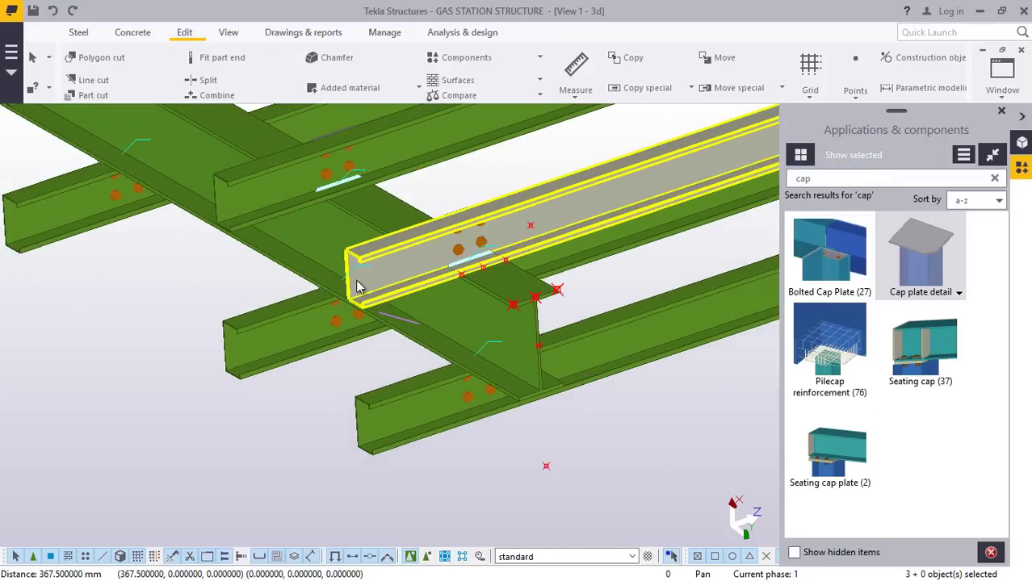
Examine the crossing purlin's end and the reference points around the rafter's free end.
{"action": "scroll", "coordinate": [359, 287], "scroll_direction": "up", "scroll_amount": 4}
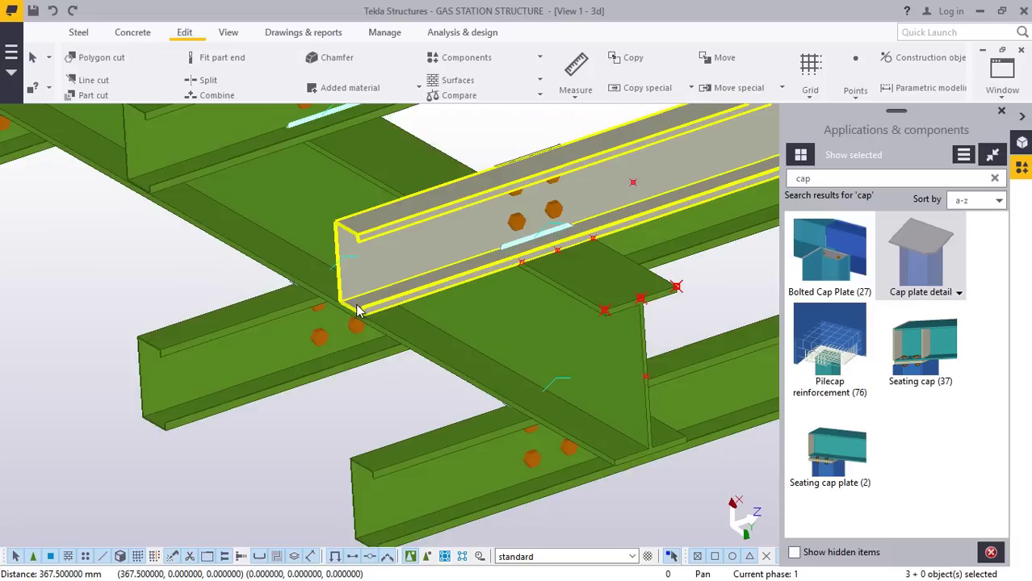
{"action": "middle_click_drag", "start_coordinate": [359, 311], "coordinate": [638, 437], "text": "ctrl"}
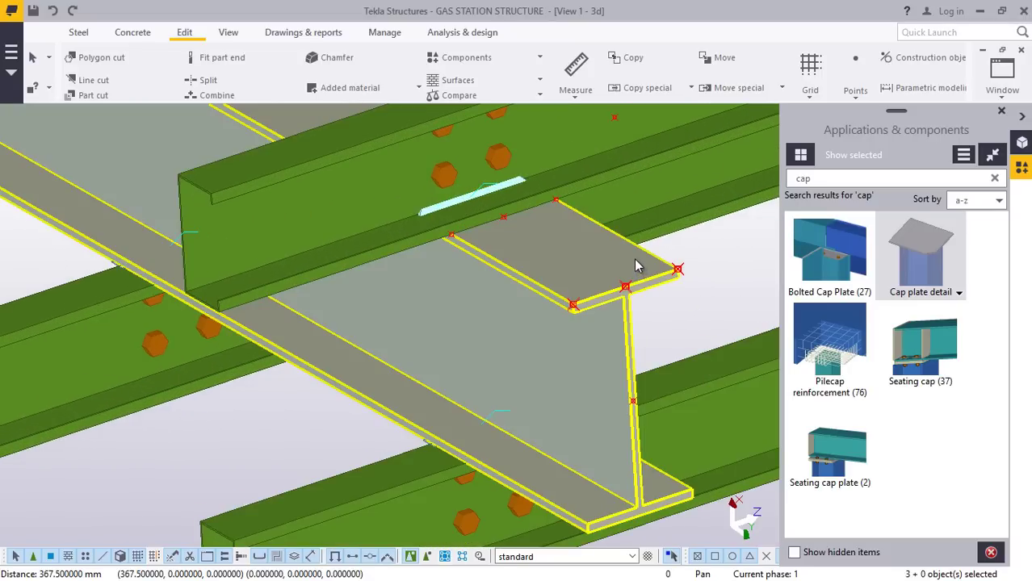
{"action": "scroll", "coordinate": [545, 262], "scroll_direction": "down", "scroll_amount": 4}
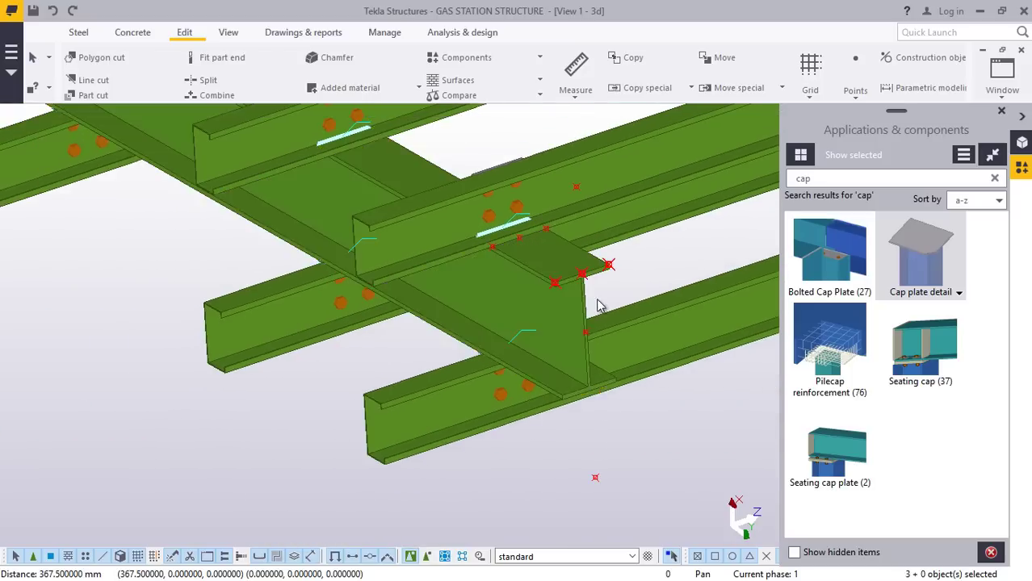
{"action": "scroll", "coordinate": [596, 307], "scroll_direction": "up", "scroll_amount": 2}
{"action": "scroll", "coordinate": [580, 343], "scroll_direction": "up", "scroll_amount": 1}
{"action": "scroll", "coordinate": [484, 307], "scroll_direction": "down", "scroll_amount": 4}
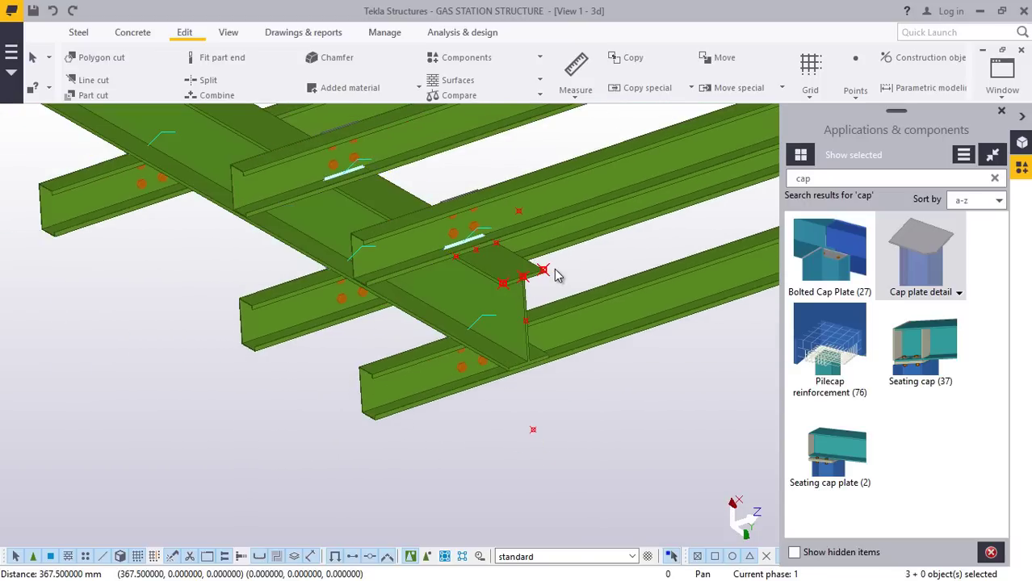
{"action": "scroll", "coordinate": [561, 350], "scroll_direction": "up", "scroll_amount": 3}
{"action": "scroll", "coordinate": [367, 354], "scroll_direction": "down", "scroll_amount": 4}
{"action": "scroll", "coordinate": [459, 364], "scroll_direction": "up", "scroll_amount": 2}
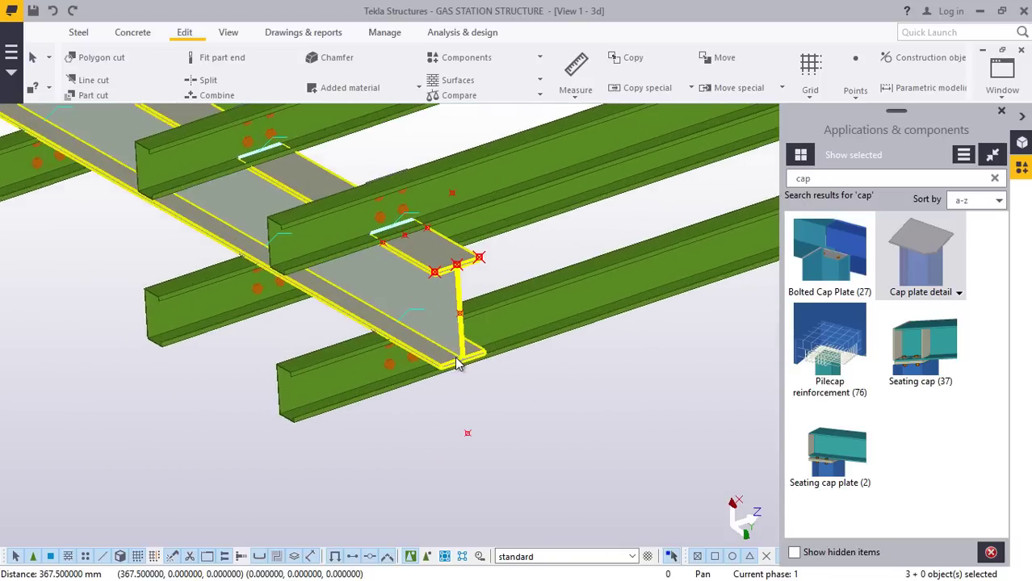
{"action": "scroll", "coordinate": [456, 363], "scroll_direction": "up", "scroll_amount": 3}
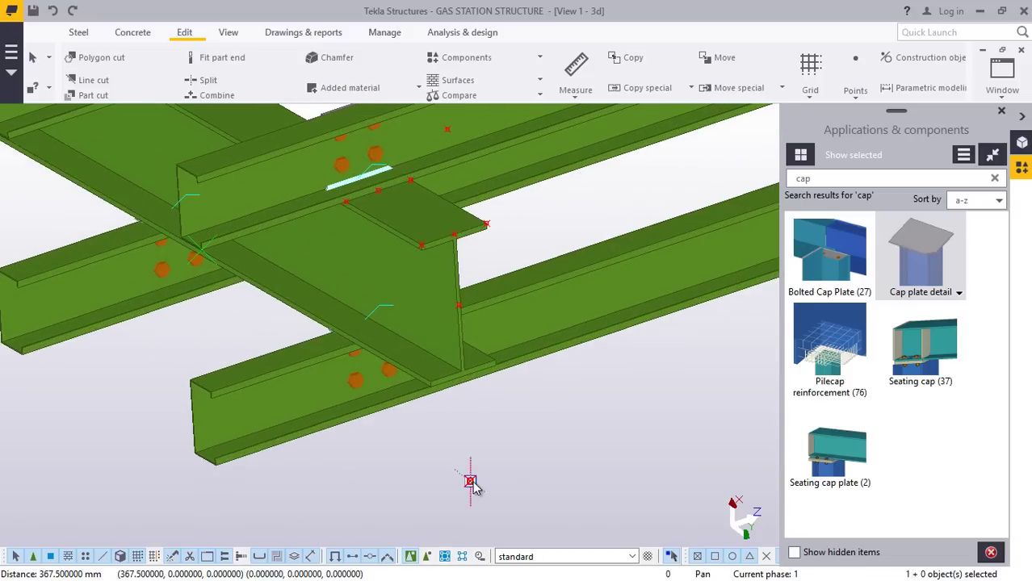
{"action": "scroll", "coordinate": [489, 260], "scroll_direction": "down", "scroll_amount": 1}
{"action": "scroll", "coordinate": [452, 184], "scroll_direction": "up", "scroll_amount": 2}
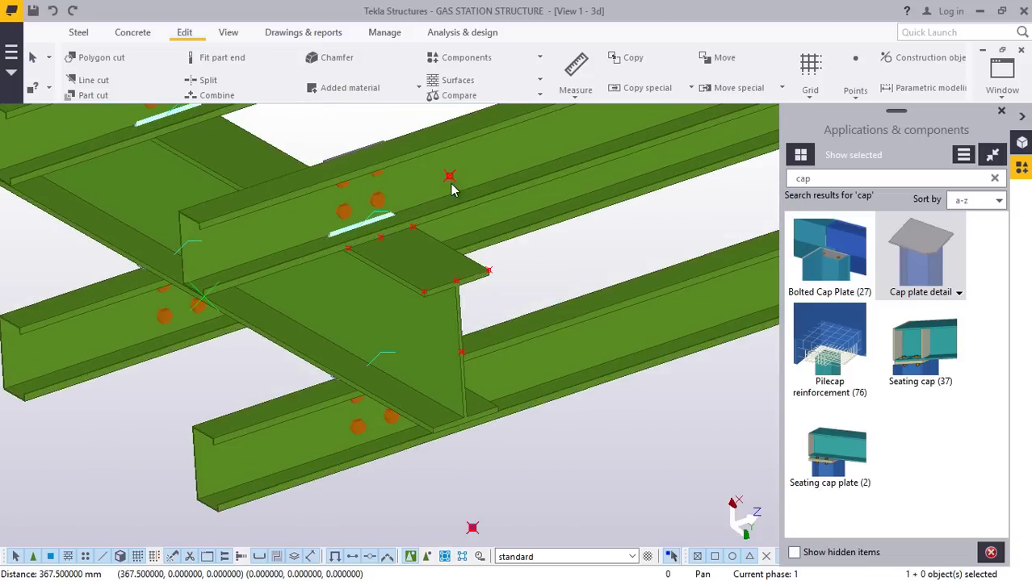
{"action": "scroll", "coordinate": [471, 252], "scroll_direction": "down", "scroll_amount": 2}
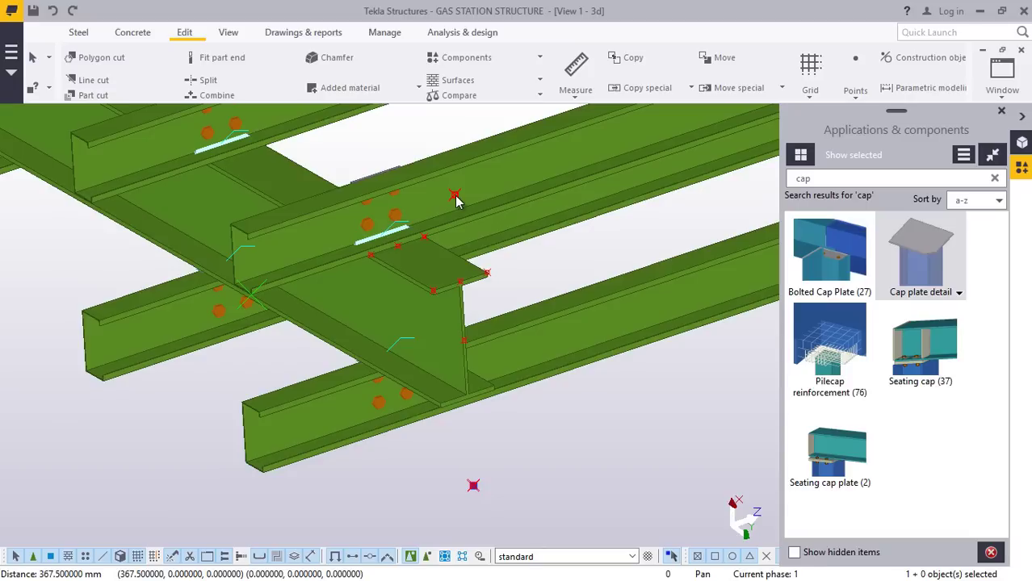
{"action": "scroll", "coordinate": [443, 285], "scroll_direction": "down", "scroll_amount": 3}
{"action": "scroll", "coordinate": [455, 327], "scroll_direction": "up", "scroll_amount": 3}
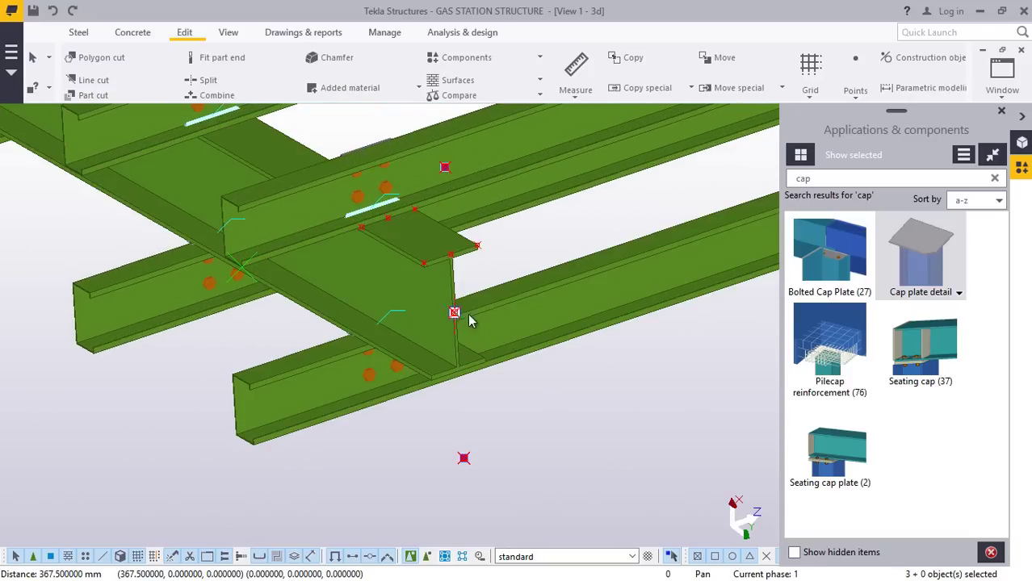
{"action": "right_click", "coordinate": [541, 234]}
{"action": "left_click", "coordinate": [578, 264]}
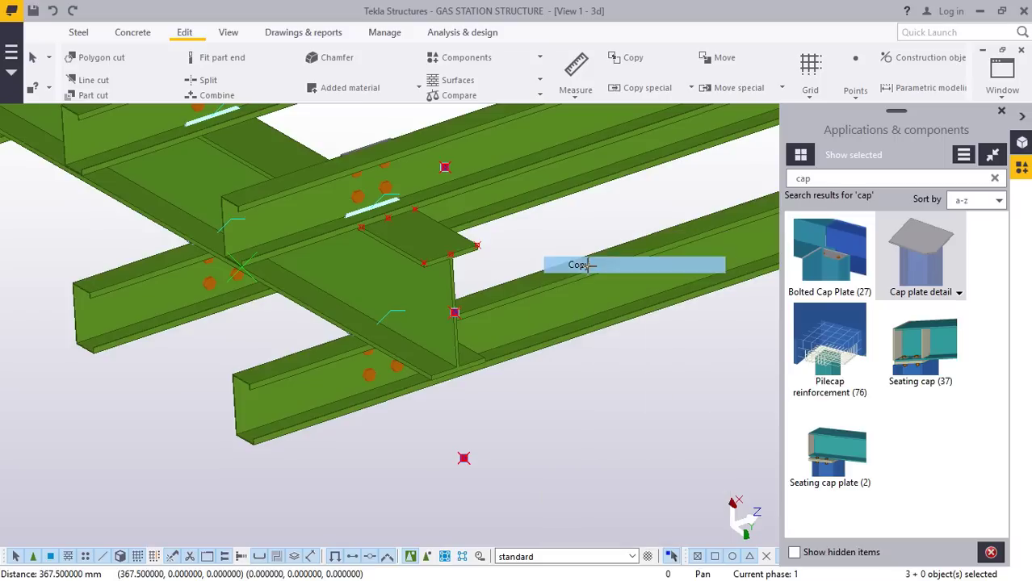
{"action": "scroll", "coordinate": [459, 302], "scroll_direction": "up", "scroll_amount": 3}
{"action": "scroll", "coordinate": [459, 303], "scroll_direction": "up", "scroll_amount": 6}
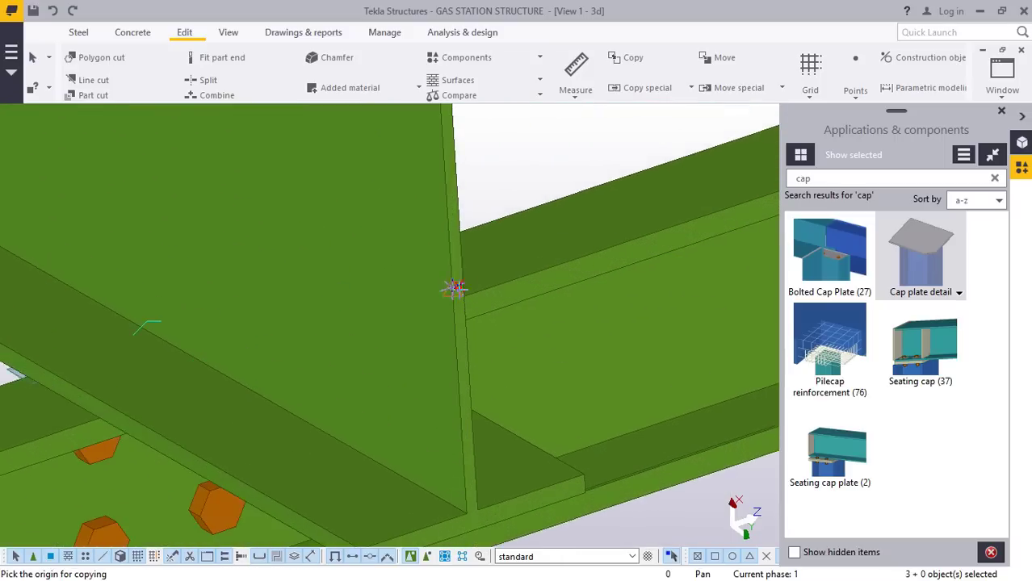
{"action": "scroll", "coordinate": [454, 284], "scroll_direction": "up", "scroll_amount": 1}
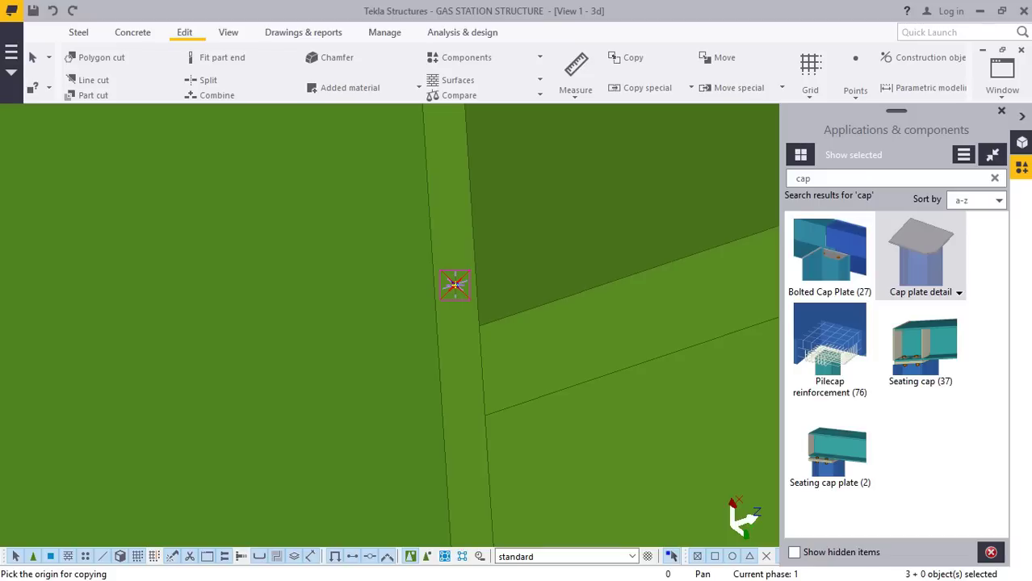
{"action": "scroll", "coordinate": [455, 284], "scroll_direction": "down", "scroll_amount": 5}
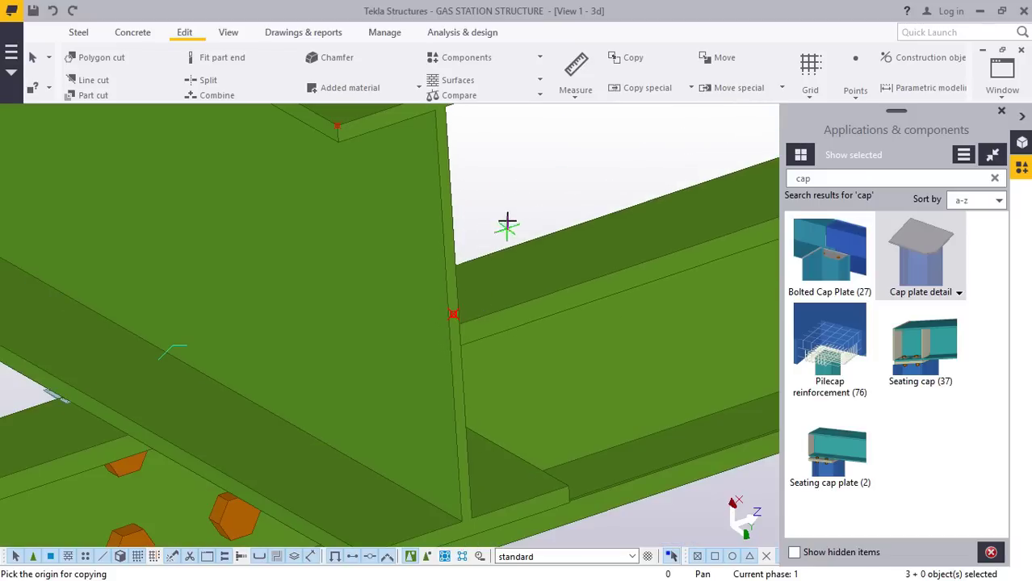
{"action": "right_click", "coordinate": [520, 208]}
{"action": "left_click", "coordinate": [520, 209]}
{"action": "scroll", "coordinate": [488, 355], "scroll_direction": "down", "scroll_amount": 6}
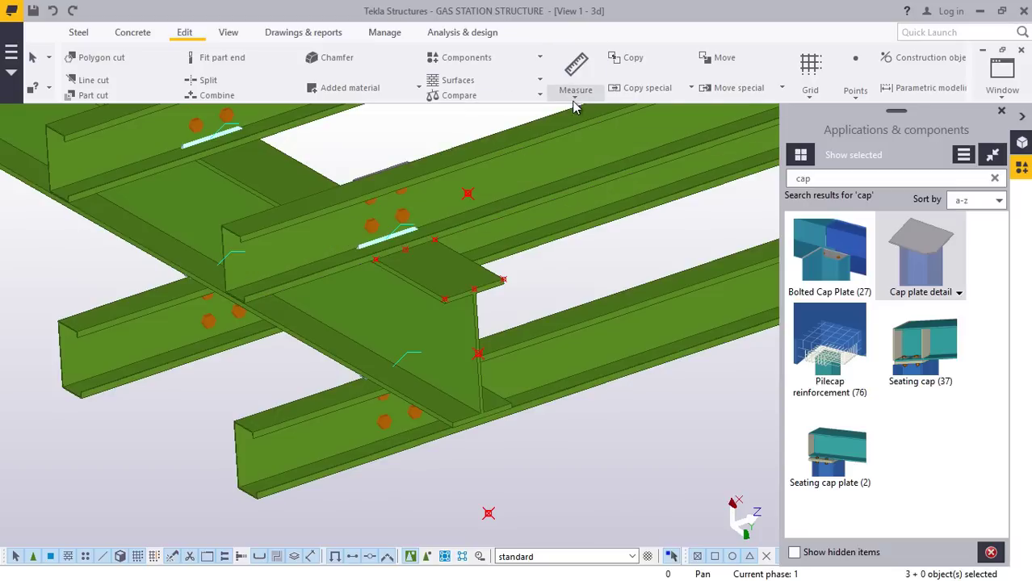
Remeasure the free distance from the top flange's middle point at the purlin edge to the purlin end's lower corner and end the command.
{"action": "left_click", "coordinate": [575, 93]}
{"action": "left_click", "coordinate": [590, 120]}
{"action": "scroll", "coordinate": [436, 254], "scroll_direction": "up", "scroll_amount": 5}
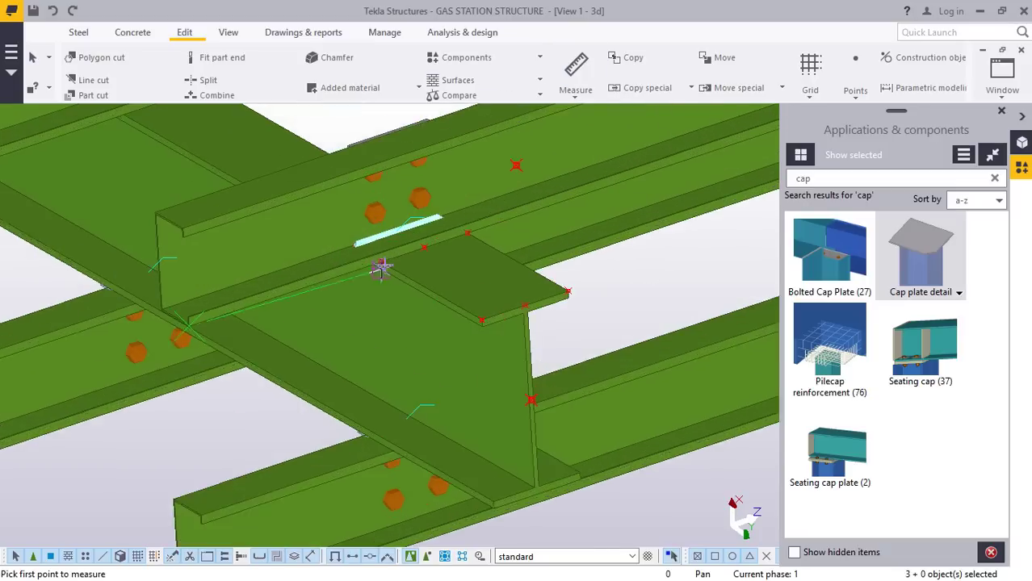
{"action": "scroll", "coordinate": [440, 252], "scroll_direction": "up", "scroll_amount": 2}
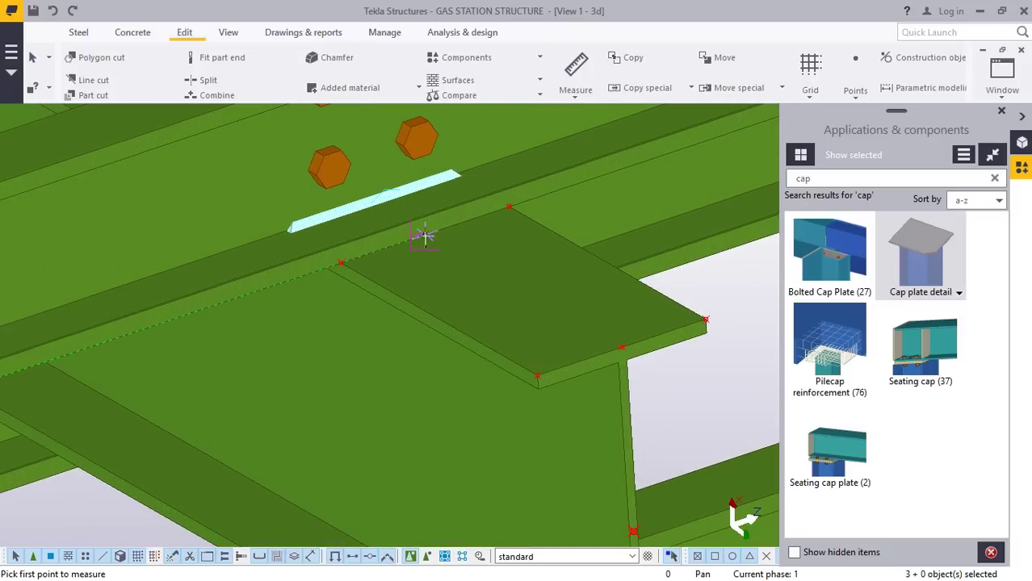
{"action": "left_click", "coordinate": [425, 235]}
{"action": "scroll", "coordinate": [476, 244], "scroll_direction": "down", "scroll_amount": 3}
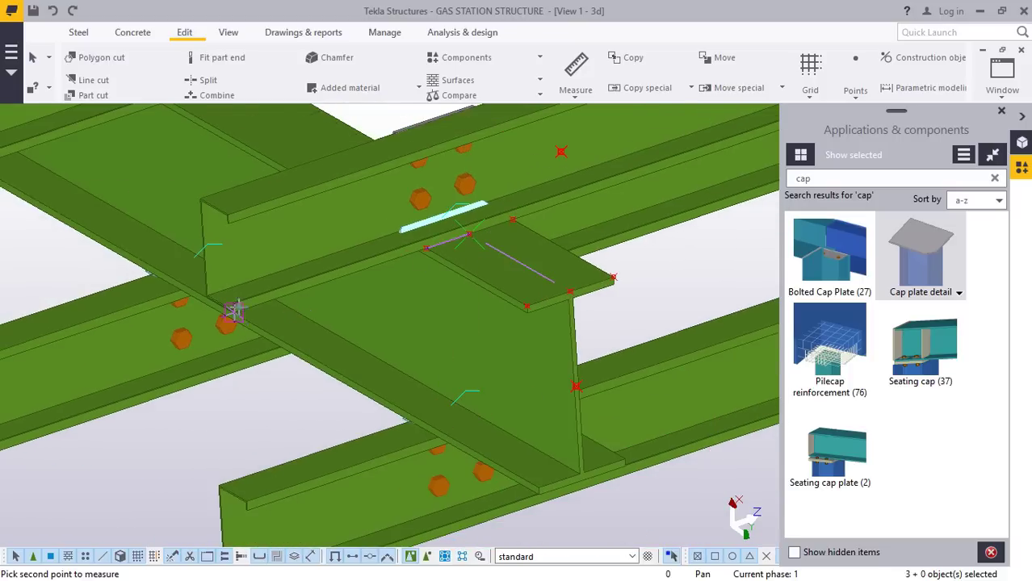
{"action": "scroll", "coordinate": [231, 309], "scroll_direction": "up", "scroll_amount": 5}
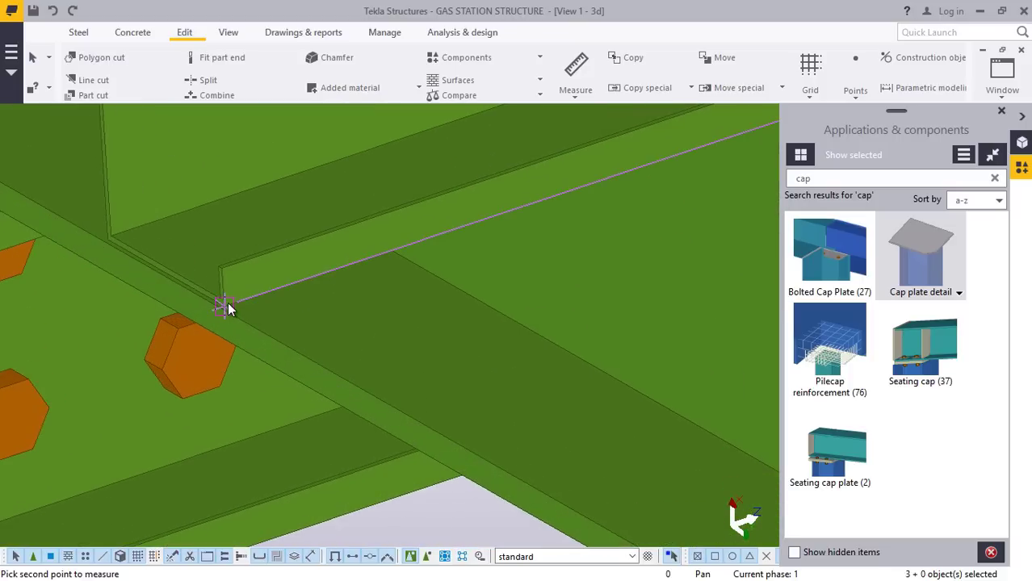
{"action": "left_click", "coordinate": [225, 307]}
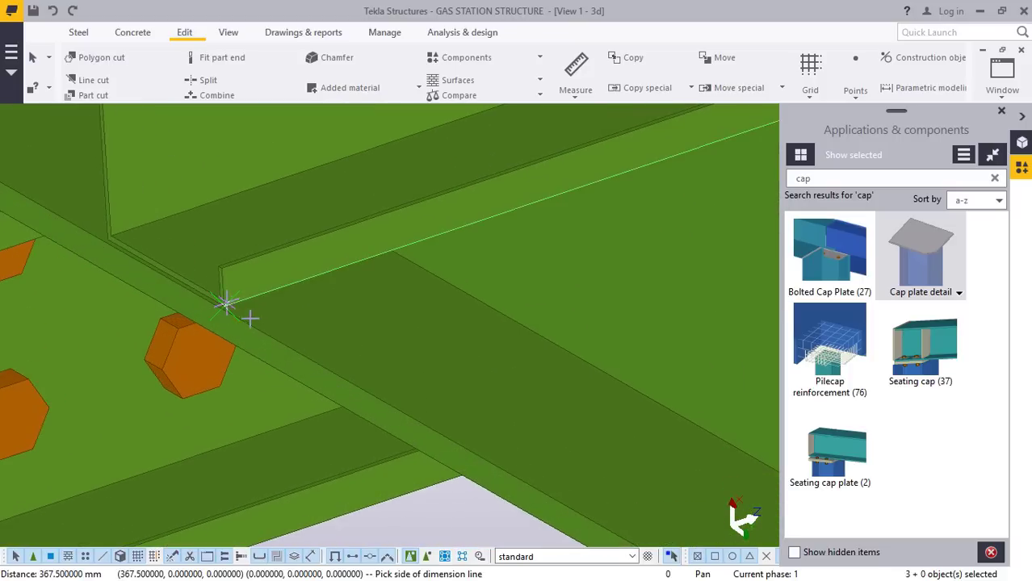
{"action": "scroll", "coordinate": [250, 319], "scroll_direction": "down", "scroll_amount": 6}
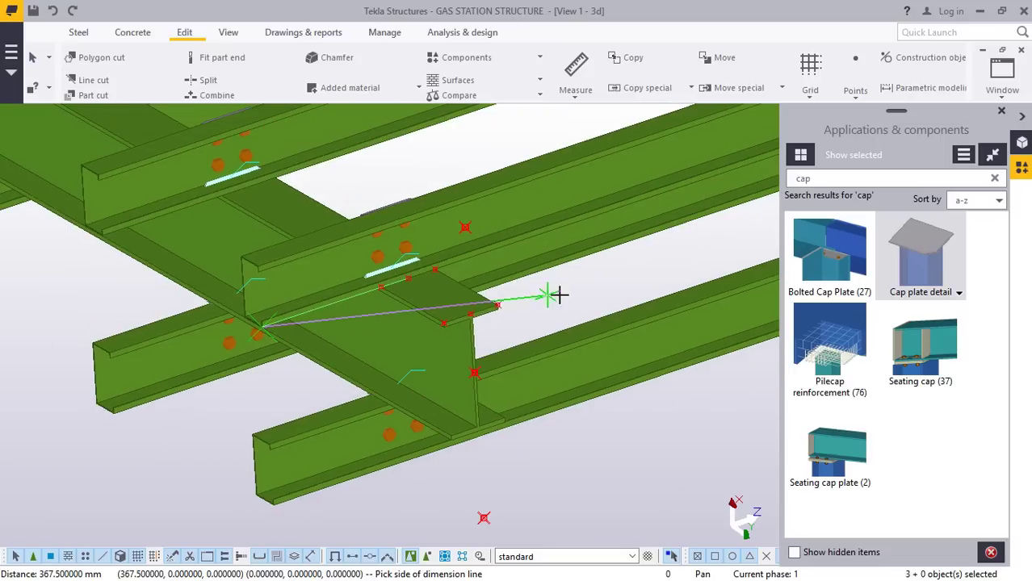
{"action": "right_click", "coordinate": [557, 295]}
{"action": "left_click", "coordinate": [604, 300]}
Select the rafter end's mid-height point together with the points 335 mm above and below it.
{"action": "scroll", "coordinate": [509, 346], "scroll_direction": "up", "scroll_amount": 2}
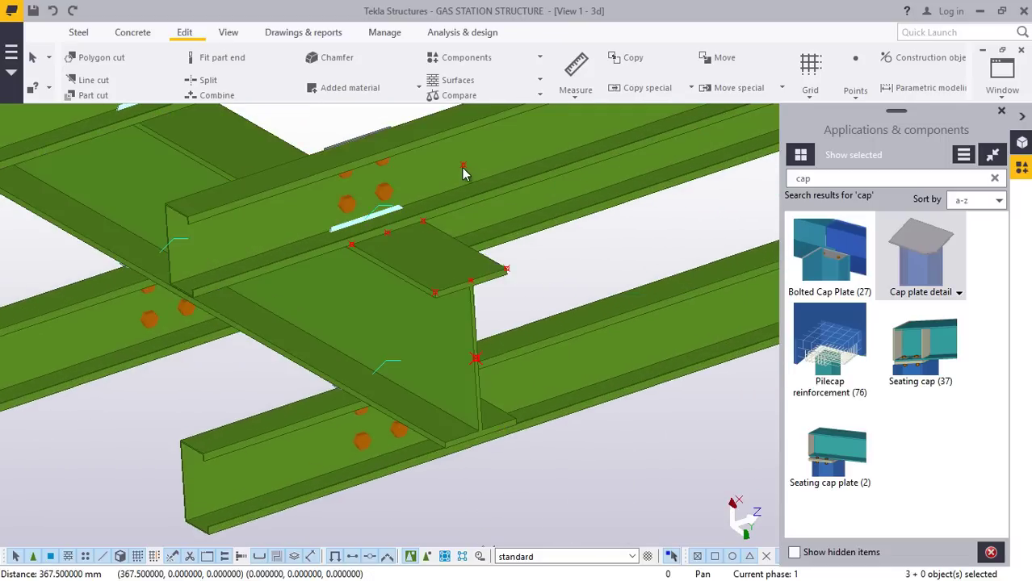
{"action": "left_click", "coordinate": [475, 359], "text": "ctrl"}
{"action": "scroll", "coordinate": [473, 357], "scroll_direction": "down", "scroll_amount": 2}
{"action": "right_click", "coordinate": [547, 428]}
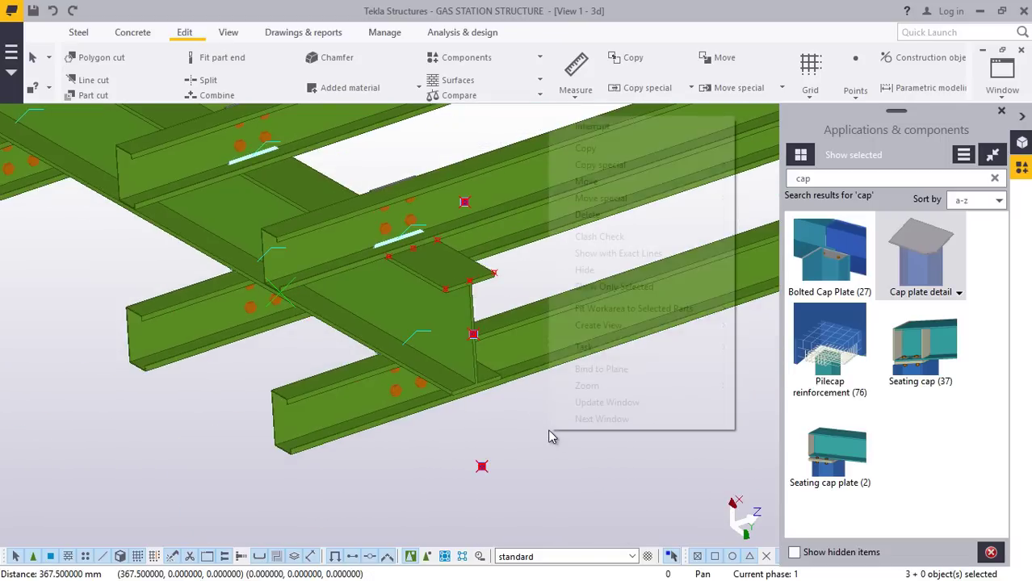
Copy the three selected points 367.5 mm inward along the beam from its end, using the web's mid-height point as origin.
{"action": "left_click", "coordinate": [585, 148]}
{"action": "scroll", "coordinate": [470, 331], "scroll_direction": "up", "scroll_amount": 6}
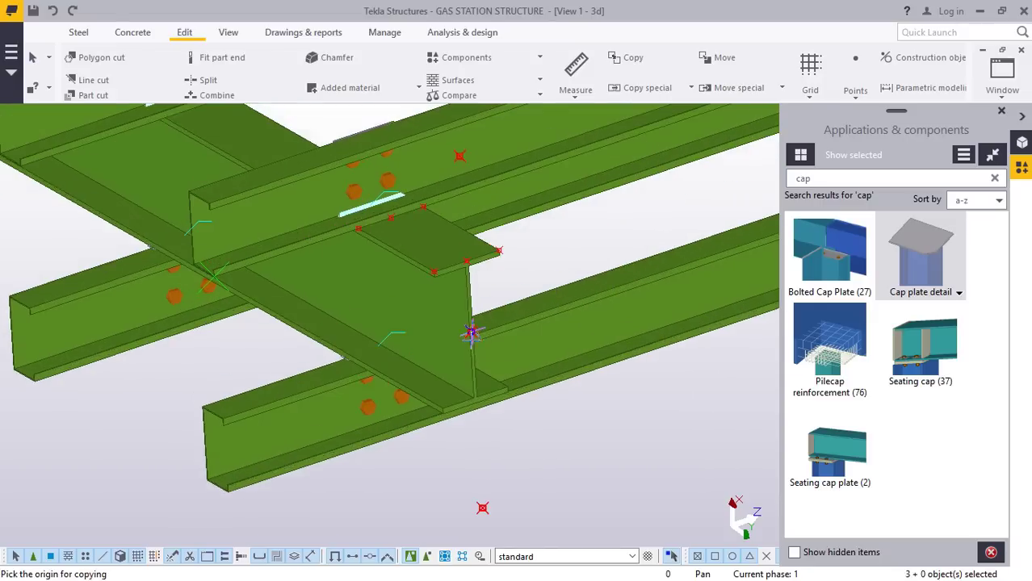
{"action": "scroll", "coordinate": [479, 318], "scroll_direction": "up", "scroll_amount": 4}
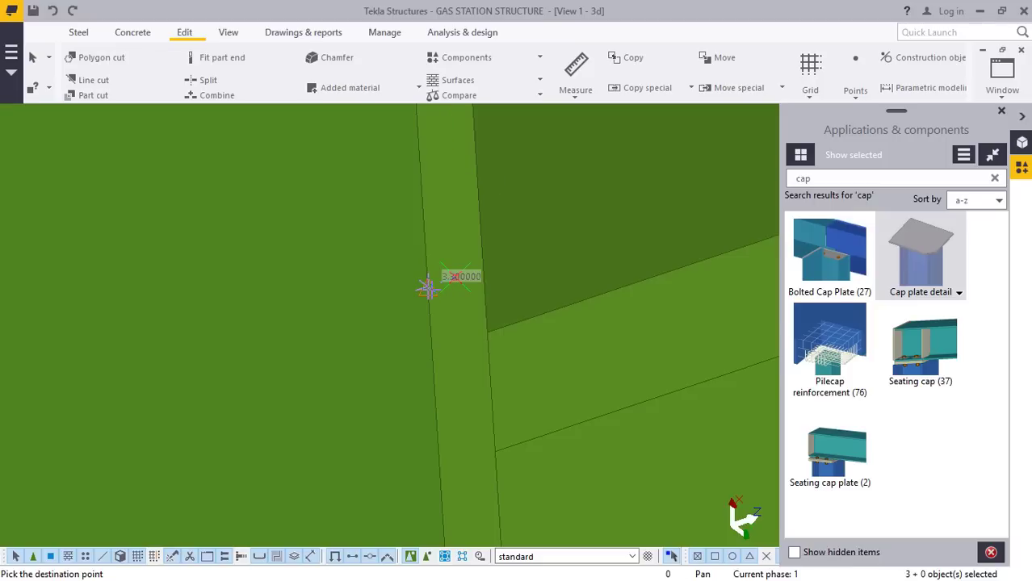
{"action": "type", "text": "367.5"}
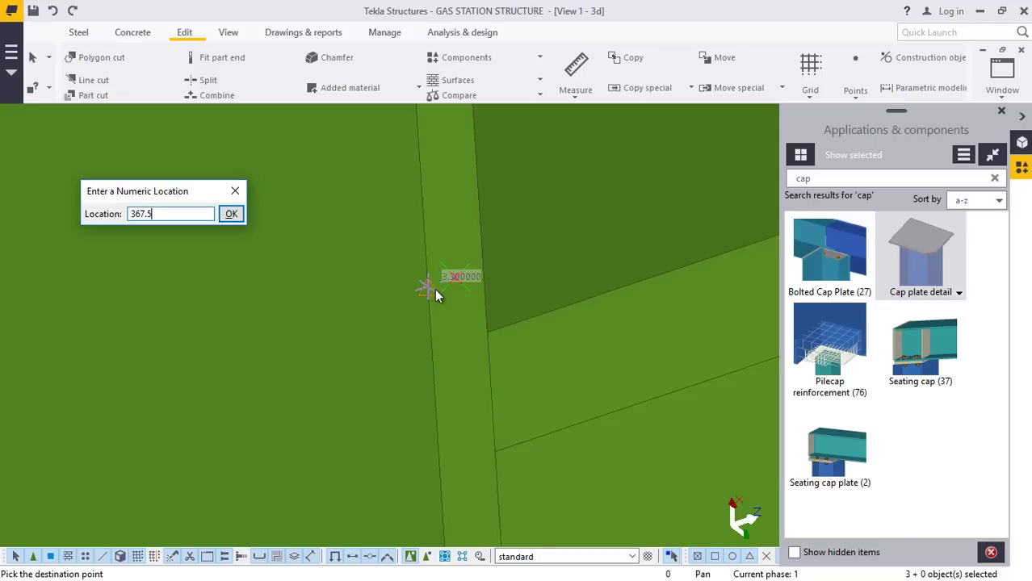
{"action": "left_click", "coordinate": [232, 214]}
{"action": "scroll", "coordinate": [416, 287], "scroll_direction": "down", "scroll_amount": 5}
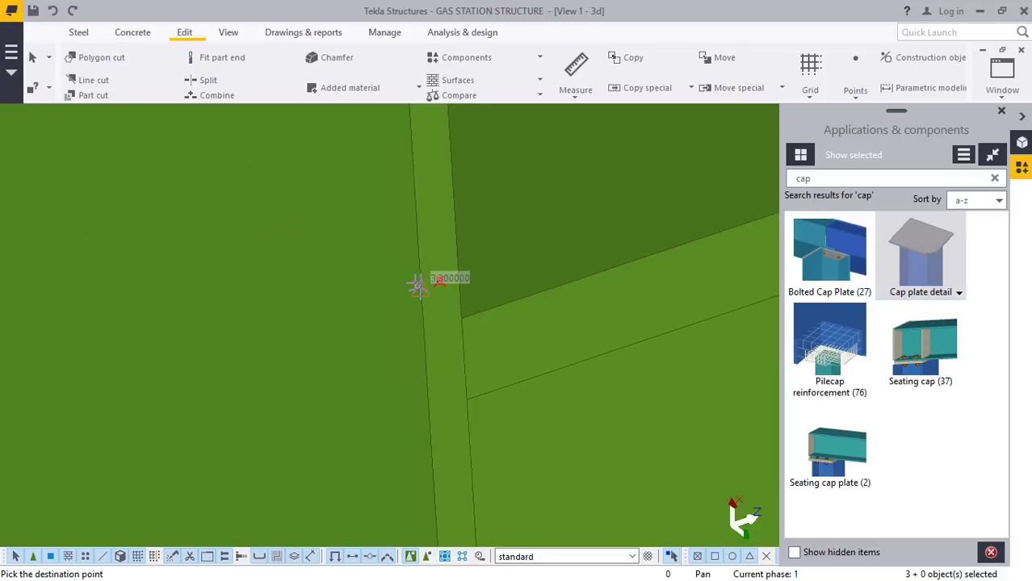
{"action": "scroll", "coordinate": [399, 315], "scroll_direction": "down", "scroll_amount": 6}
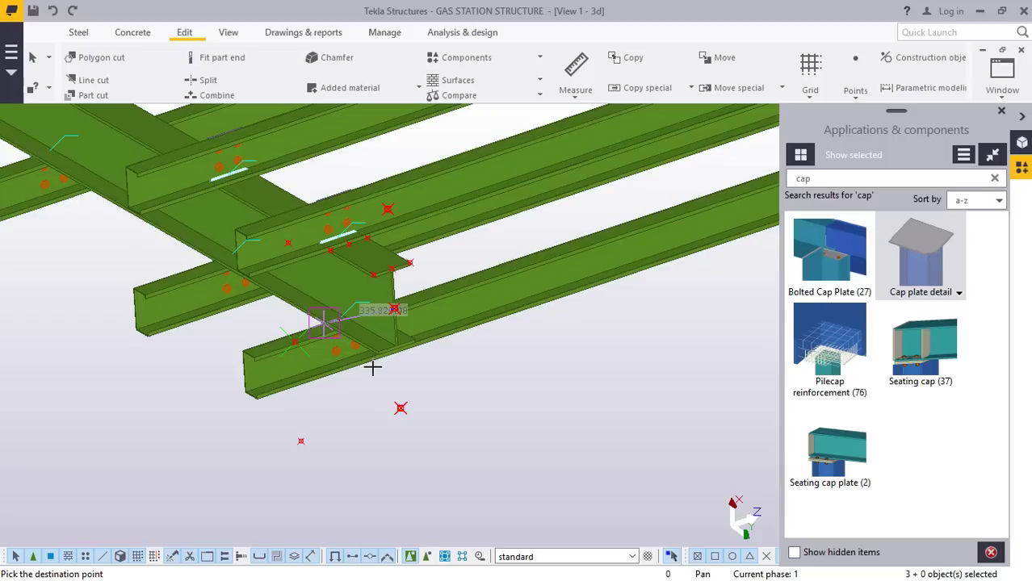
{"action": "right_click", "coordinate": [594, 347]}
{"action": "left_click", "coordinate": [603, 105]}
{"action": "scroll", "coordinate": [322, 430], "scroll_direction": "down", "scroll_amount": 2}
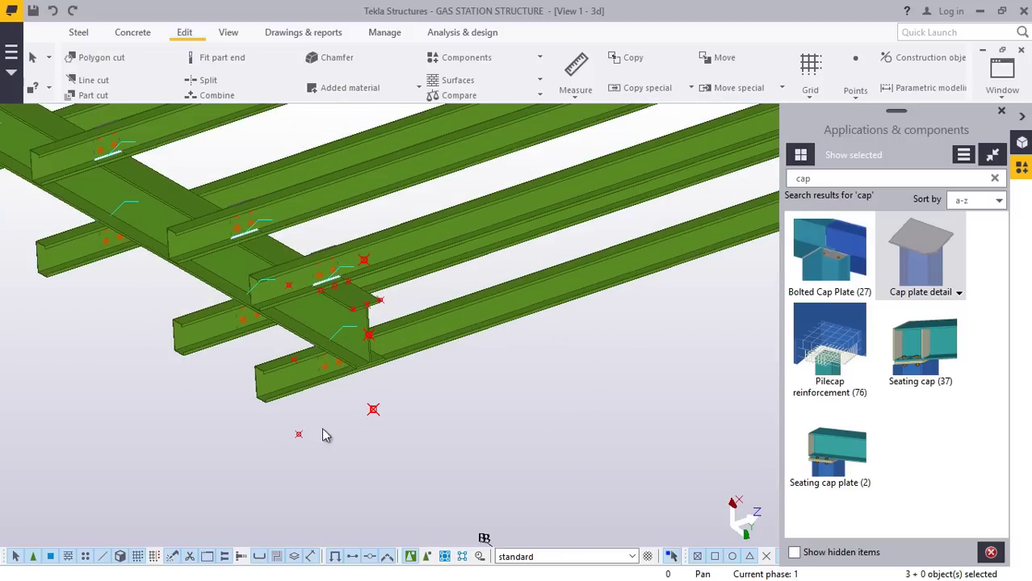
{"action": "scroll", "coordinate": [342, 438], "scroll_direction": "up", "scroll_amount": 2}
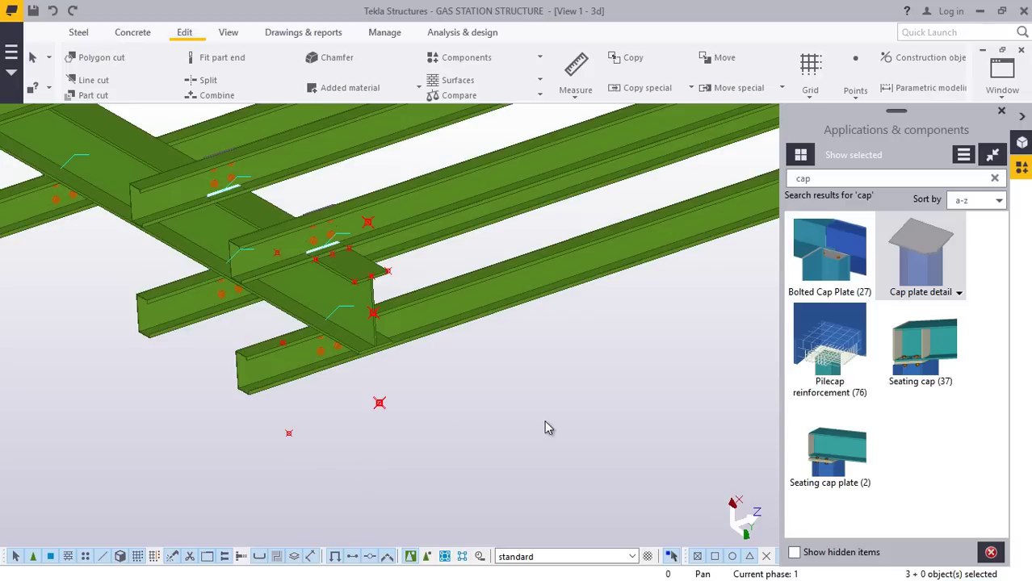
{"action": "left_click", "coordinate": [381, 406]}
{"action": "left_click", "coordinate": [289, 434], "text": "ctrl"}
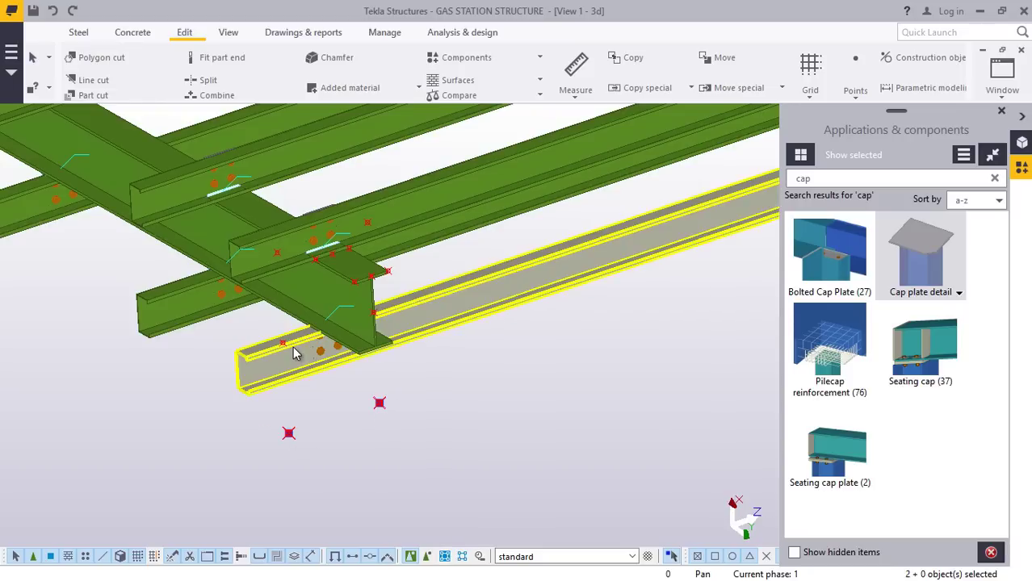
{"action": "left_click", "coordinate": [373, 314], "text": "ctrl"}
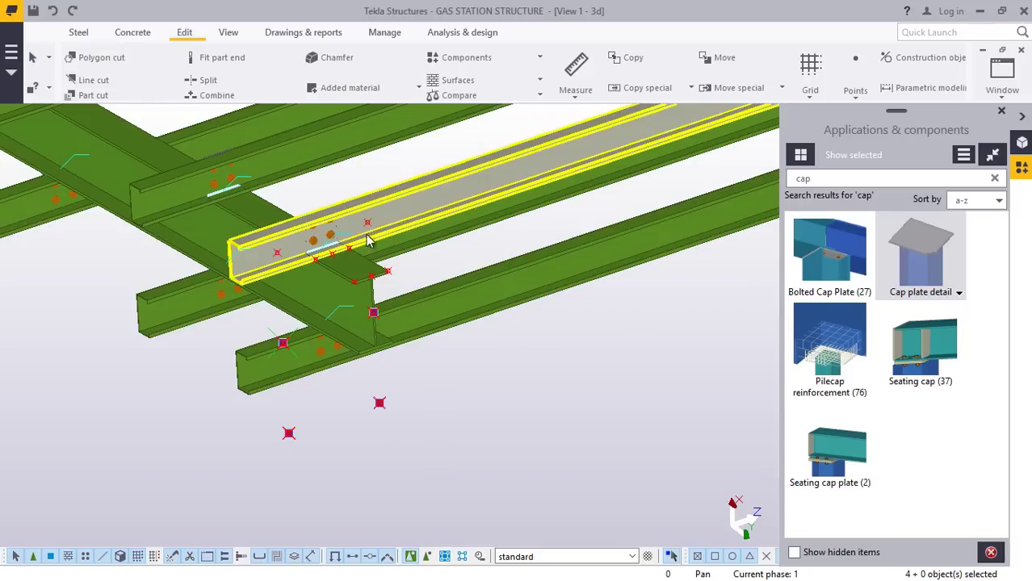
{"action": "left_click", "coordinate": [367, 222], "text": "ctrl"}
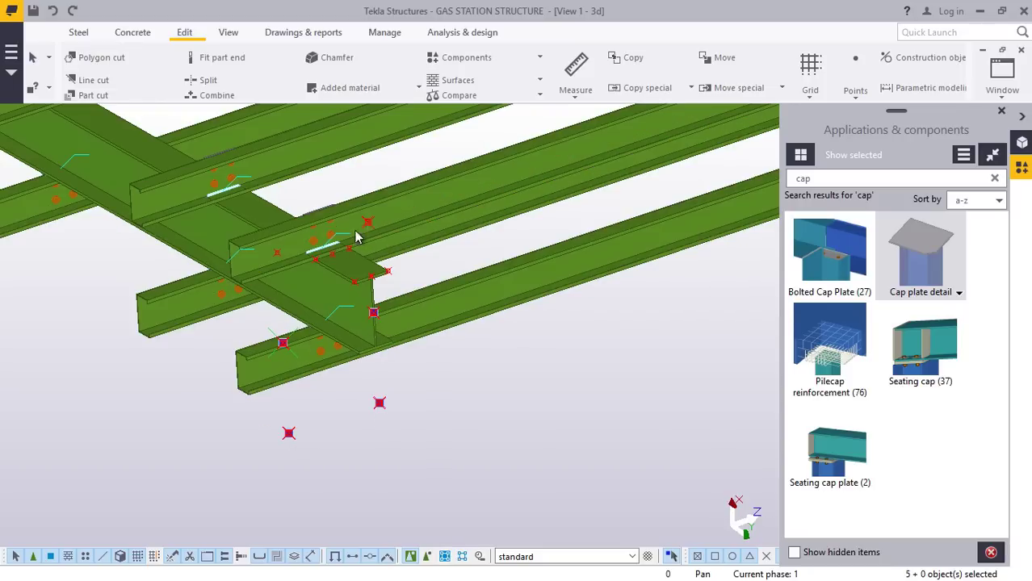
{"action": "right_click", "coordinate": [520, 399]}
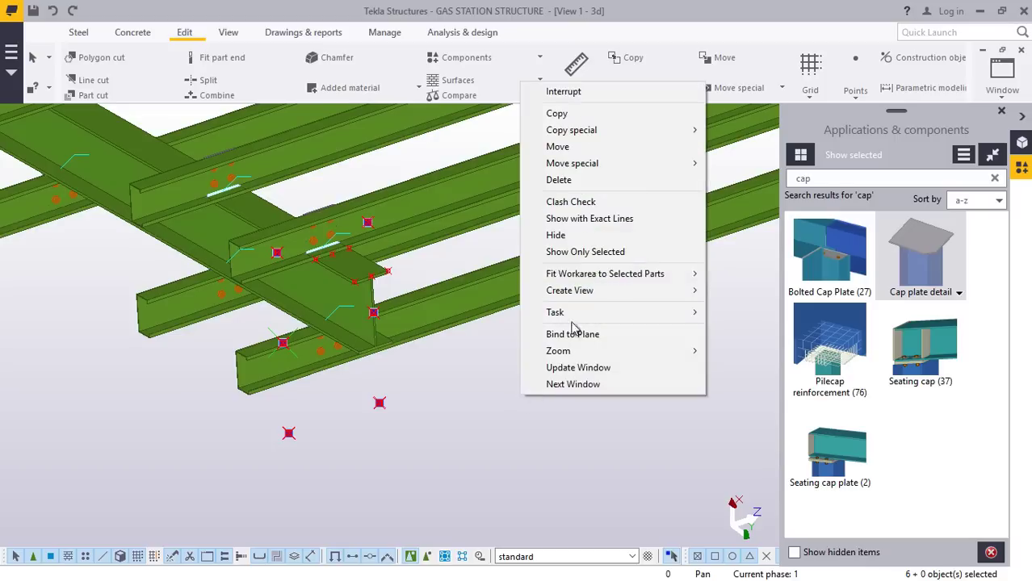
{"action": "left_click", "coordinate": [557, 113]}
{"action": "scroll", "coordinate": [306, 362], "scroll_direction": "up", "scroll_amount": 5}
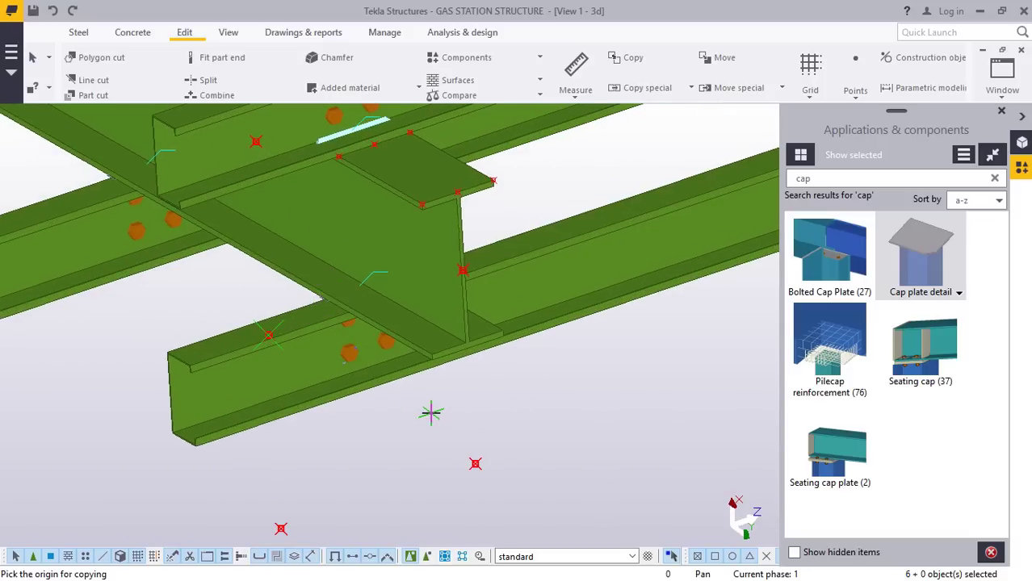
{"action": "scroll", "coordinate": [327, 436], "scroll_direction": "down", "scroll_amount": 8}
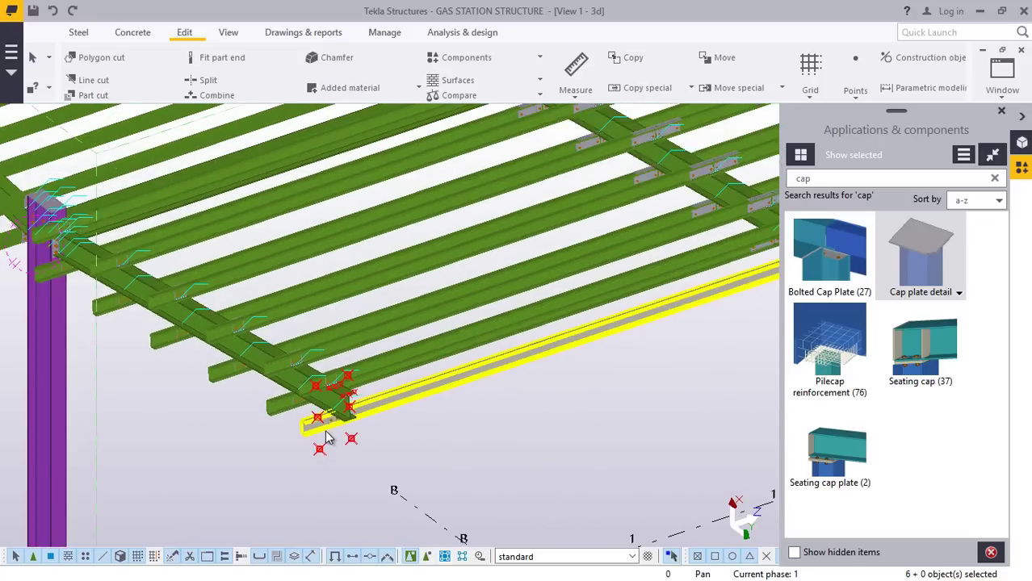
Place points at any position on the top and bottom edge midpoints of the beam end on the grid C side.
{"action": "scroll", "coordinate": [327, 436], "scroll_direction": "down", "scroll_amount": 3}
{"action": "scroll", "coordinate": [711, 327], "scroll_direction": "up", "scroll_amount": 5}
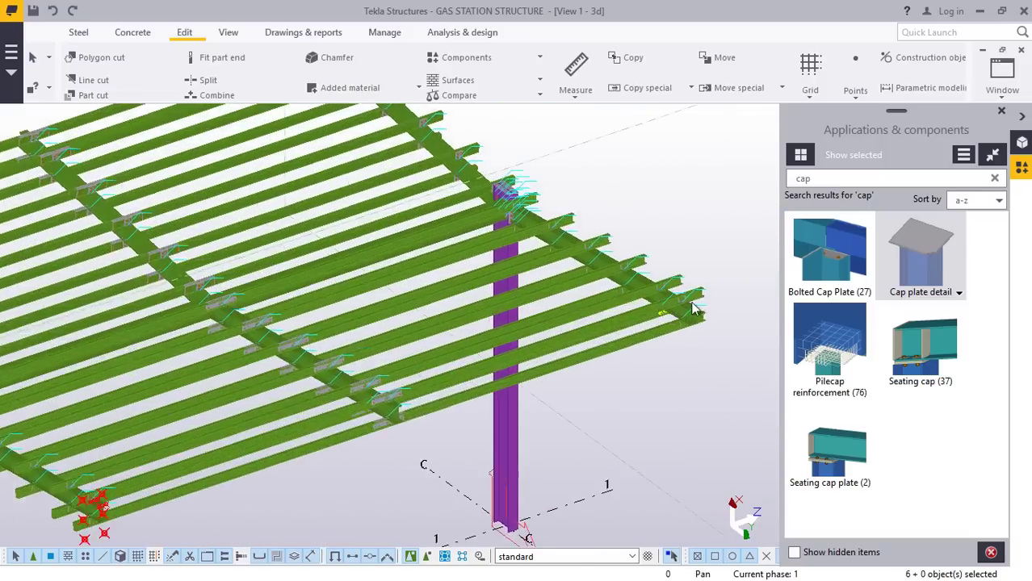
{"action": "scroll", "coordinate": [712, 323], "scroll_direction": "up", "scroll_amount": 8}
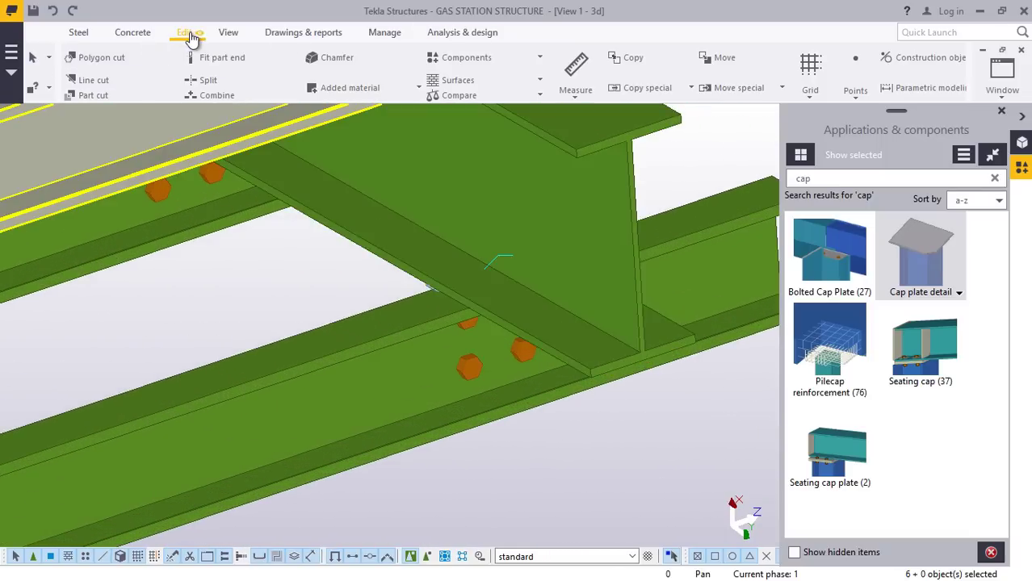
{"action": "left_click", "coordinate": [856, 89]}
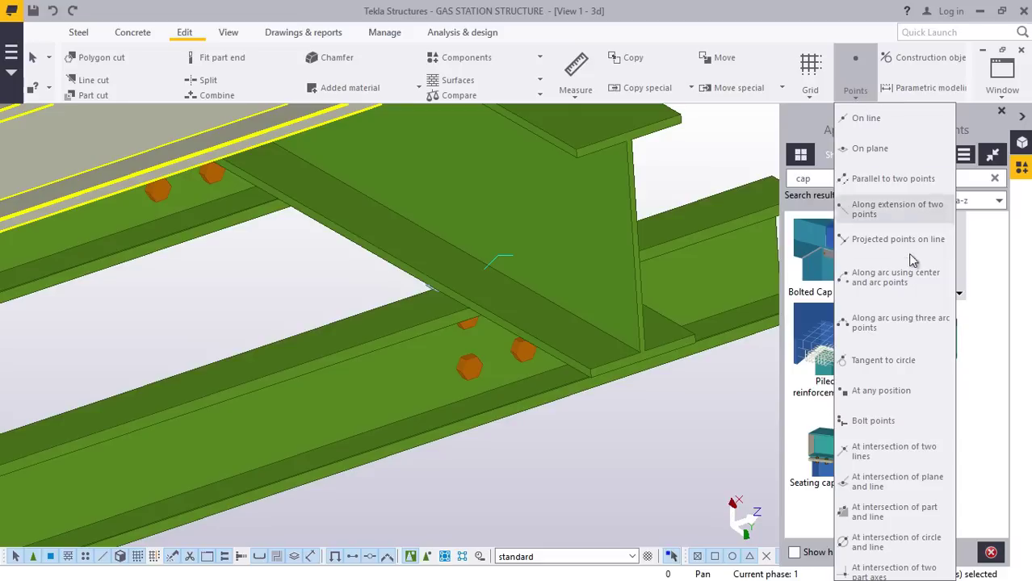
{"action": "left_click", "coordinate": [880, 391]}
{"action": "scroll", "coordinate": [478, 284], "scroll_direction": "down", "scroll_amount": 1}
{"action": "scroll", "coordinate": [554, 180], "scroll_direction": "up", "scroll_amount": 4}
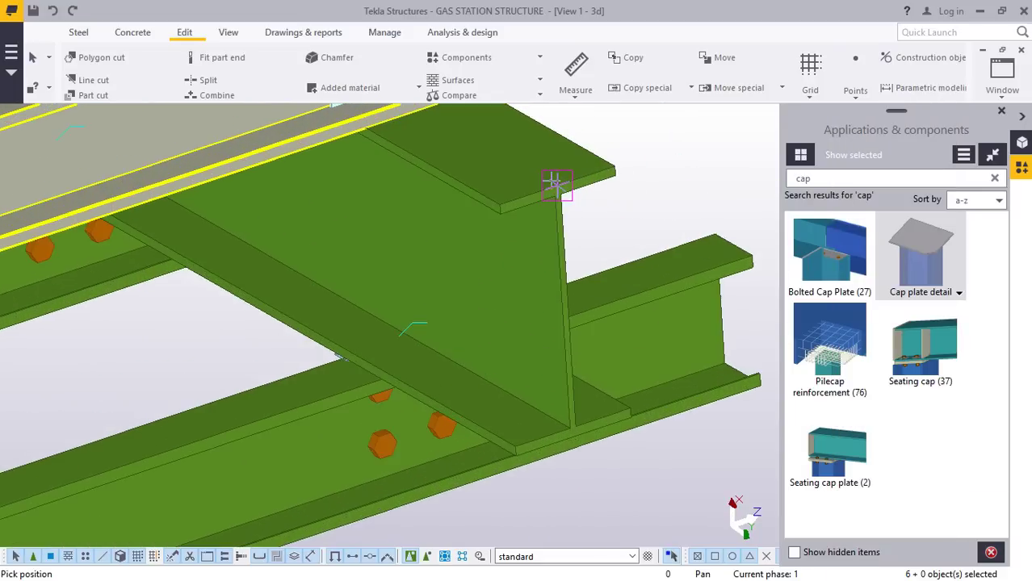
{"action": "scroll", "coordinate": [455, 171], "scroll_direction": "down", "scroll_amount": 3}
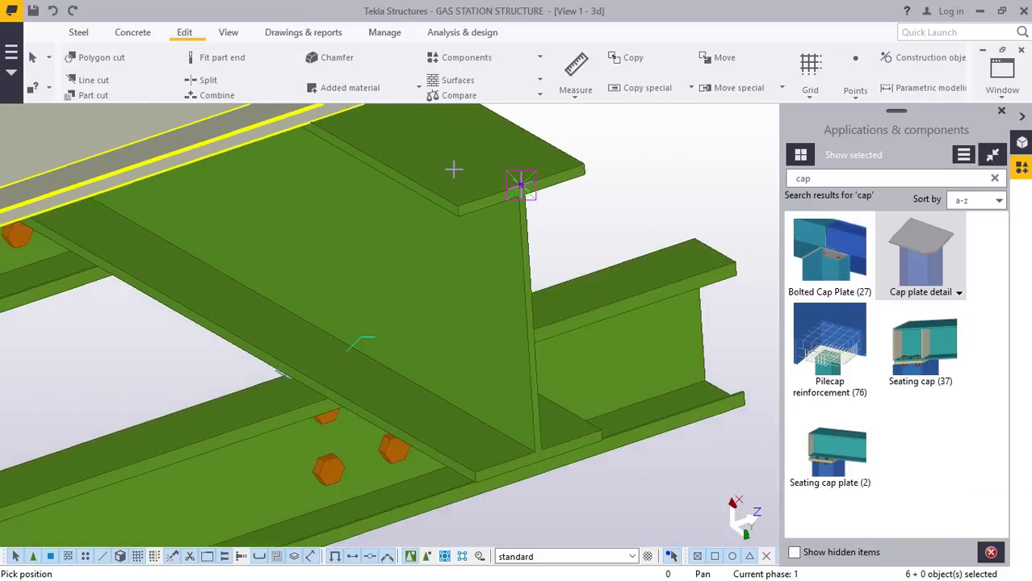
{"action": "scroll", "coordinate": [514, 386], "scroll_direction": "up", "scroll_amount": 4}
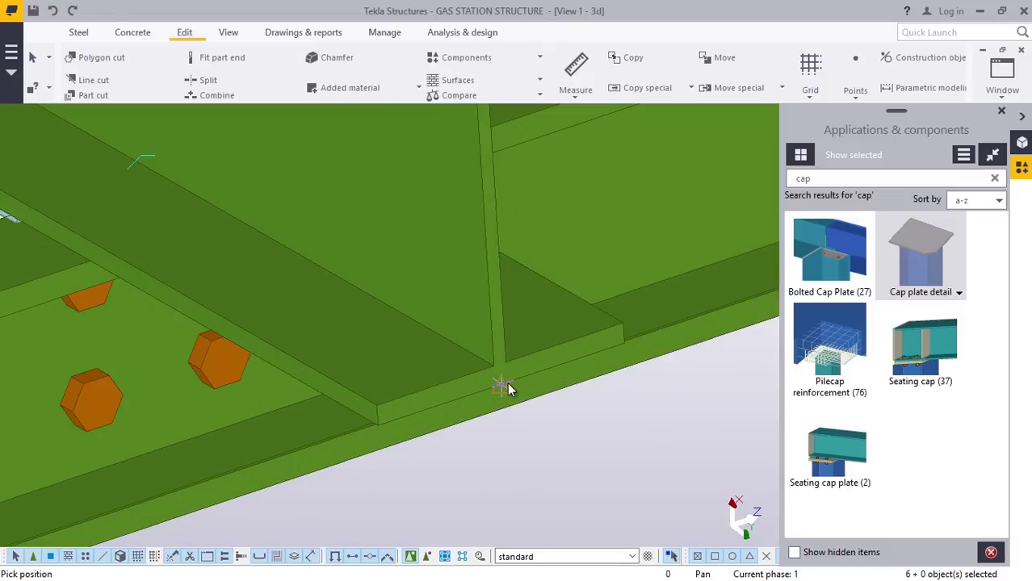
{"action": "scroll", "coordinate": [512, 304], "scroll_direction": "down", "scroll_amount": 3}
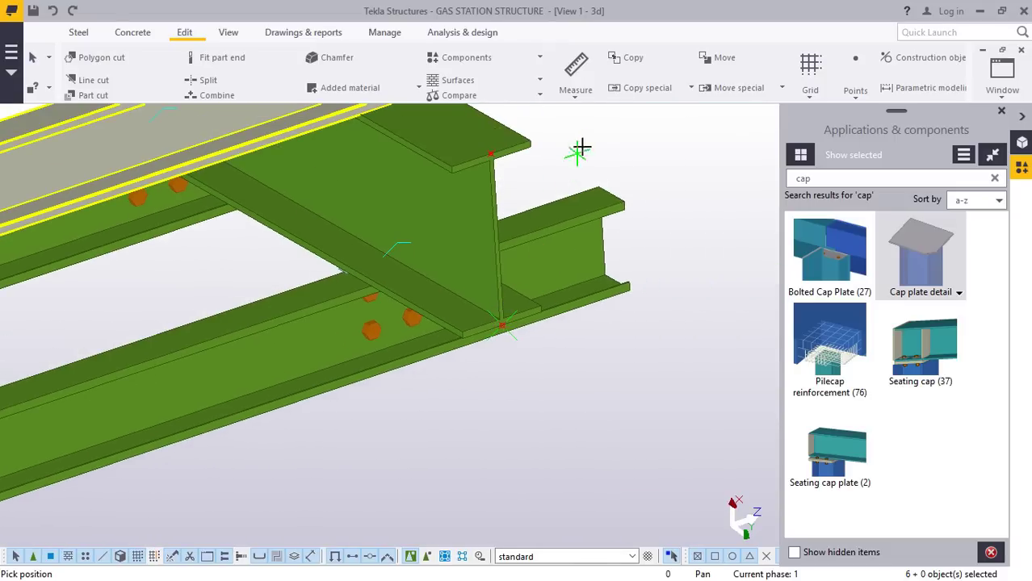
{"action": "right_click", "coordinate": [581, 150]}
{"action": "left_click", "coordinate": [602, 155]}
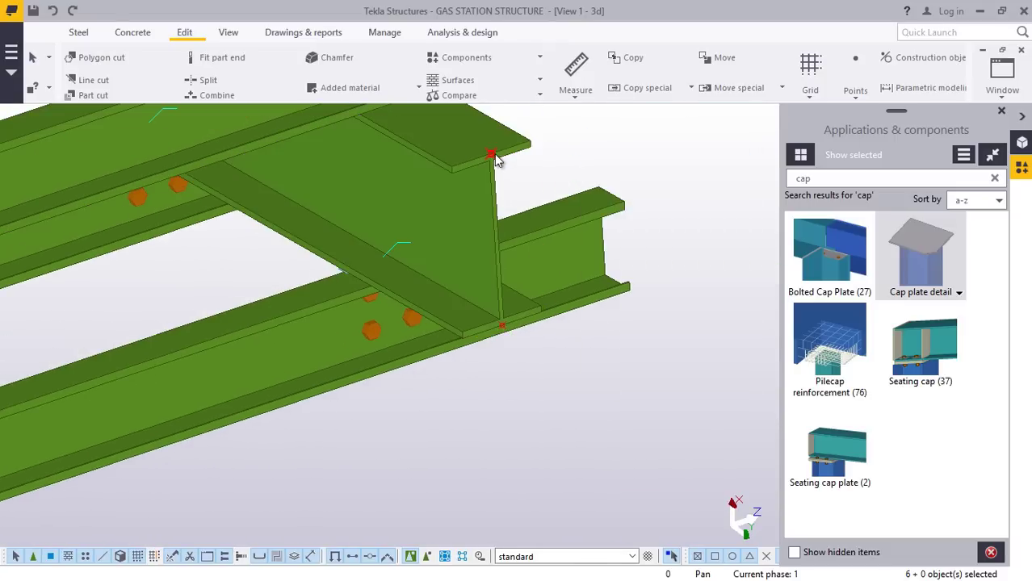
Delete the two points at the top and bottom edges of the grid C beam end.
{"action": "right_click", "coordinate": [641, 208]}
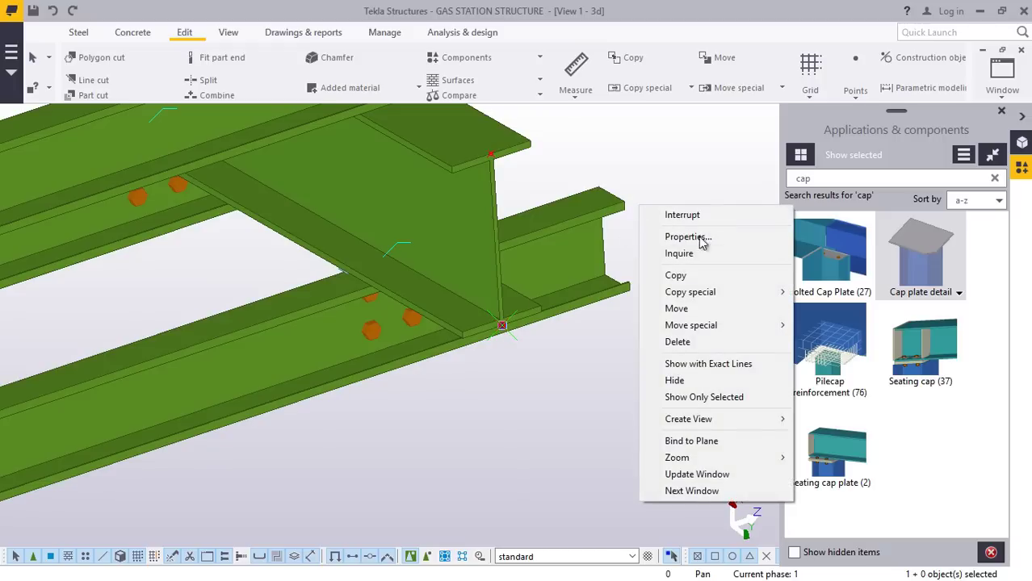
{"action": "left_click", "coordinate": [678, 341]}
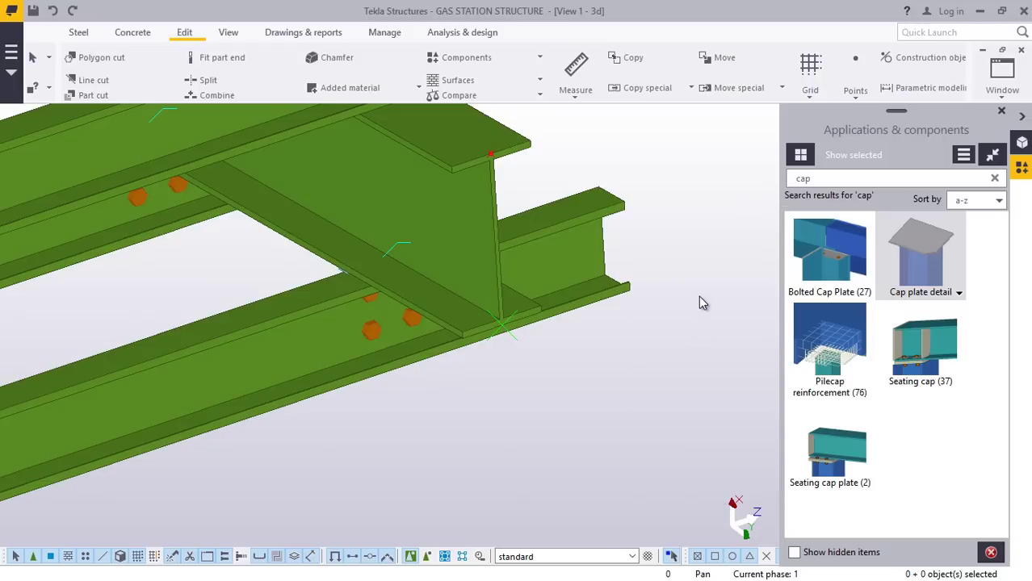
{"action": "scroll", "coordinate": [677, 299], "scroll_direction": "down", "scroll_amount": 2}
{"action": "left_click", "coordinate": [541, 192]}
{"action": "right_click", "coordinate": [649, 178]}
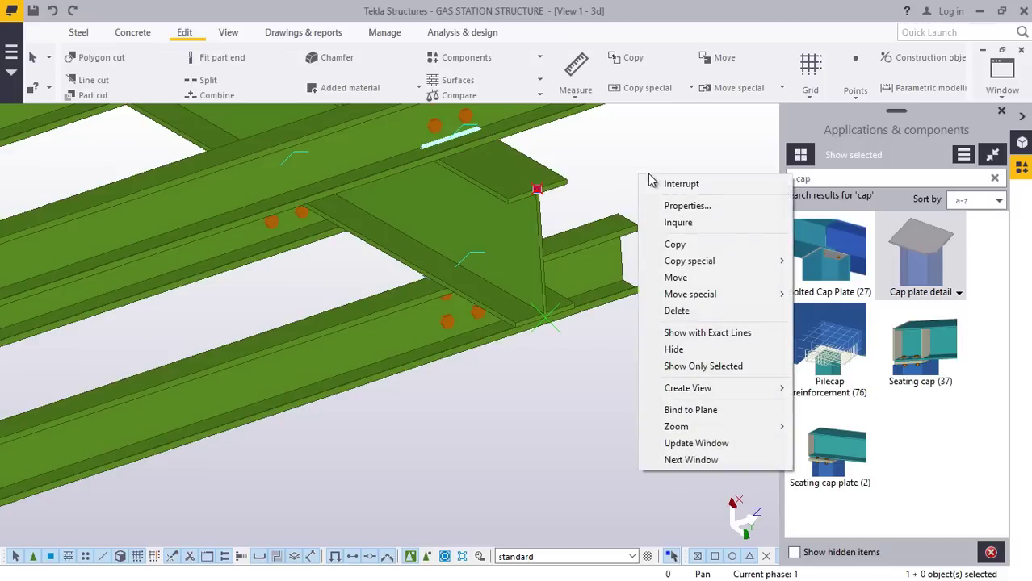
{"action": "left_click", "coordinate": [682, 311]}
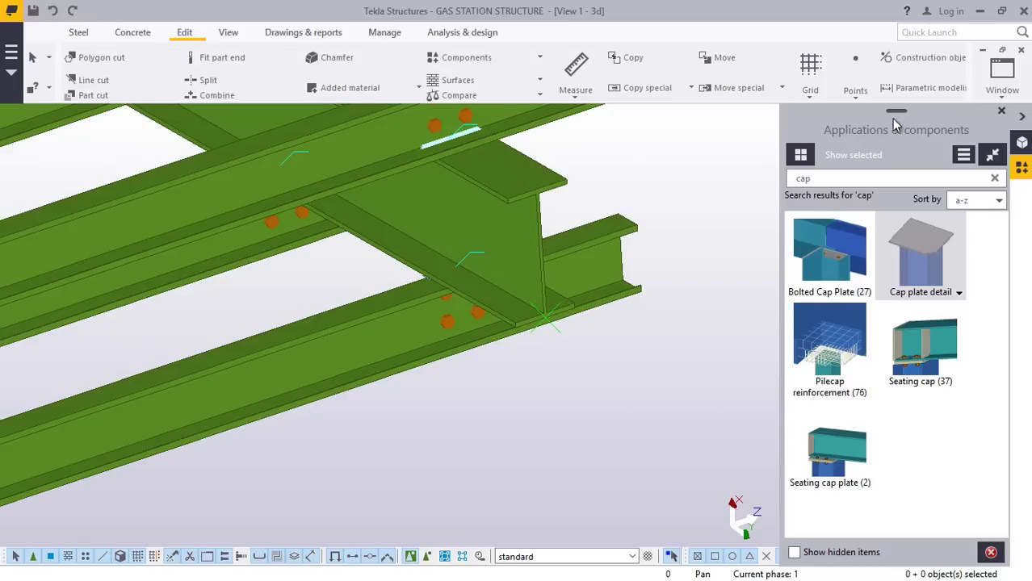
Add one divided line point midway between the top and bottom edge midpoints of the grid C beam end.
{"action": "left_click", "coordinate": [856, 97]}
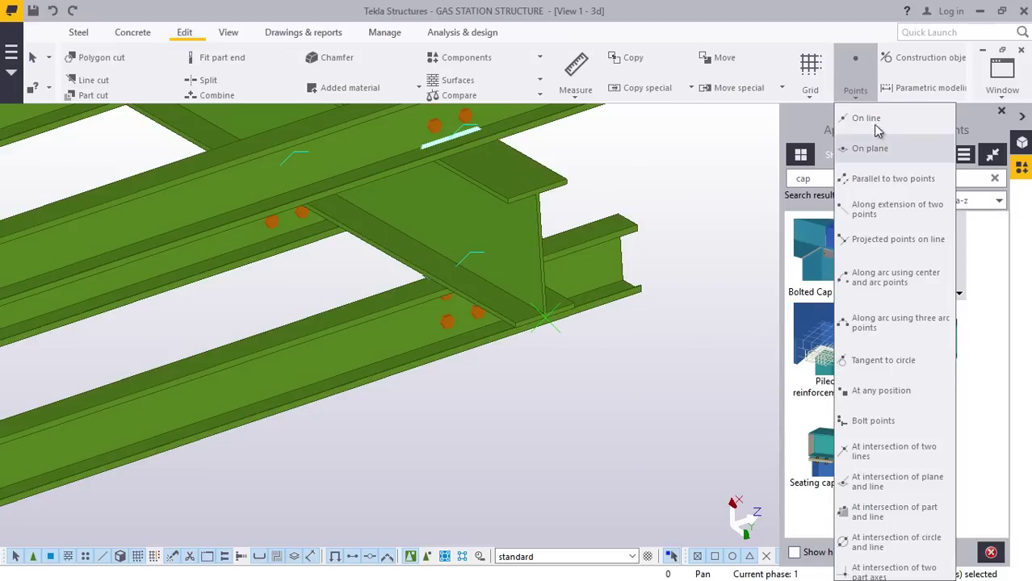
{"action": "left_click", "coordinate": [877, 123]}
{"action": "scroll", "coordinate": [517, 250], "scroll_direction": "up", "scroll_amount": 6}
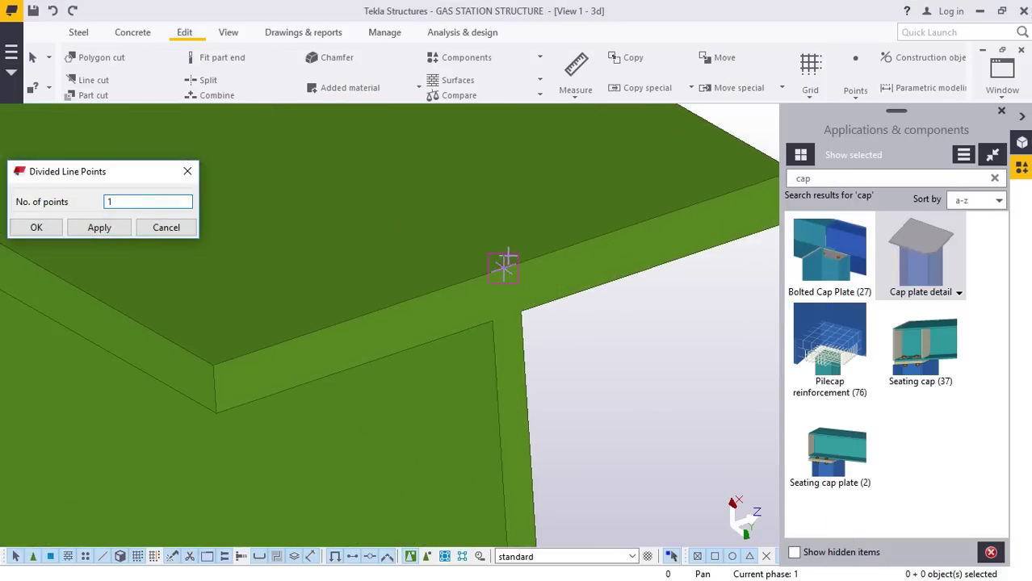
{"action": "left_click", "coordinate": [503, 269]}
{"action": "scroll", "coordinate": [502, 226], "scroll_direction": "down", "scroll_amount": 6}
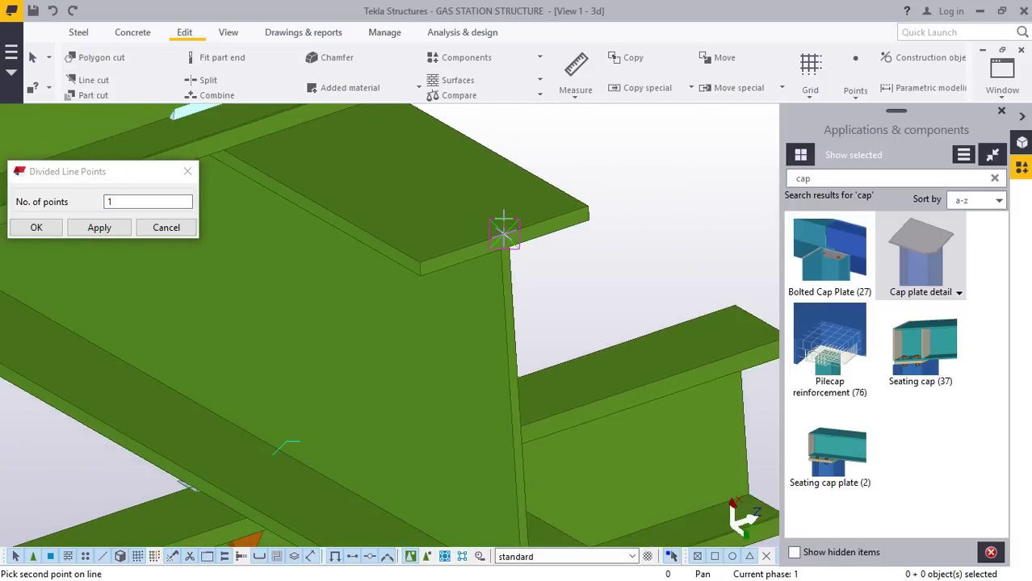
{"action": "scroll", "coordinate": [520, 452], "scroll_direction": "up", "scroll_amount": 5}
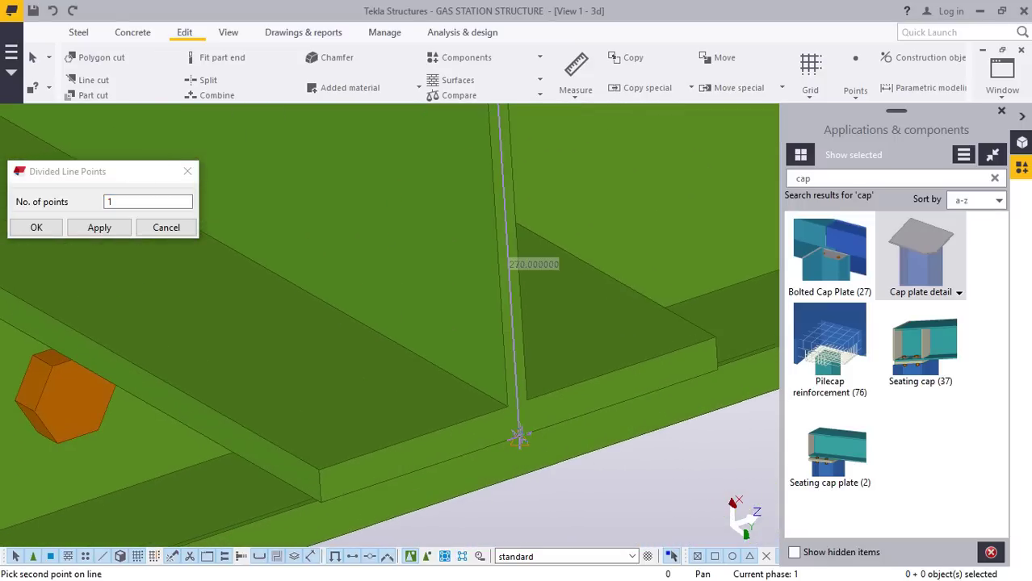
{"action": "right_click", "coordinate": [537, 283]}
{"action": "left_click", "coordinate": [561, 299]}
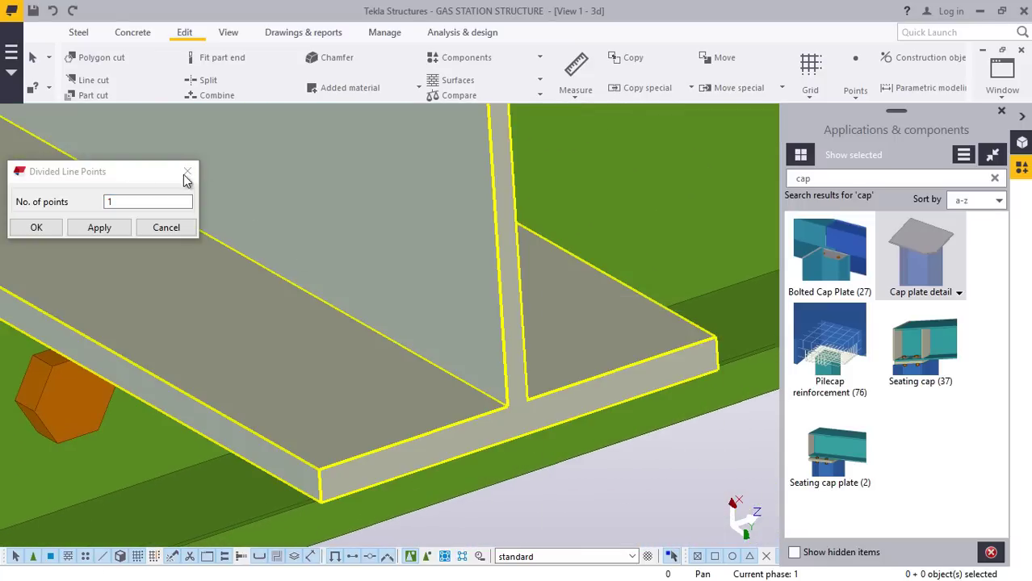
Select the six reference points in the outer column and web column around the beam end on the grid A side.
{"action": "scroll", "coordinate": [609, 261], "scroll_direction": "down", "scroll_amount": 4}
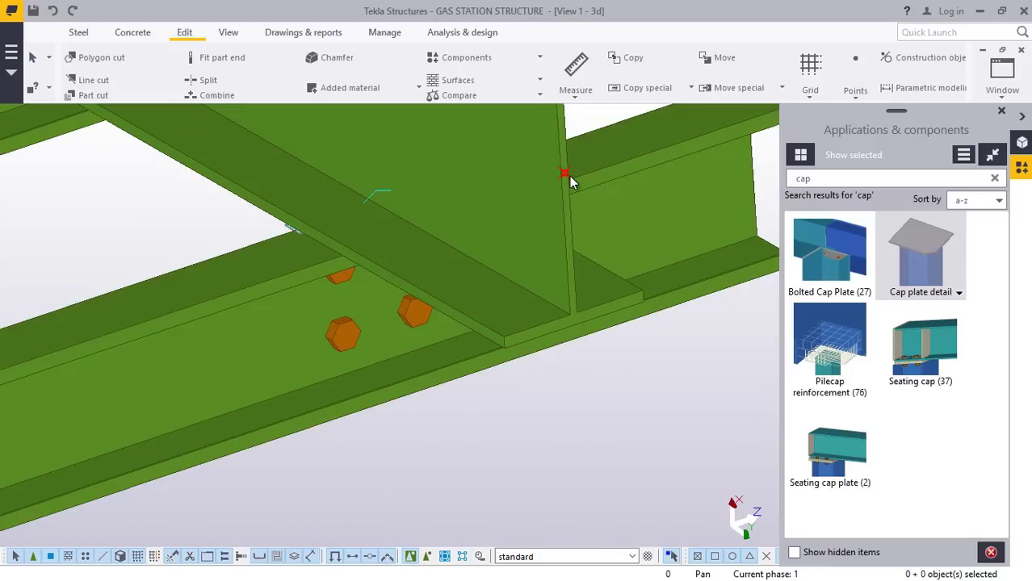
{"action": "scroll", "coordinate": [569, 182], "scroll_direction": "down", "scroll_amount": 8}
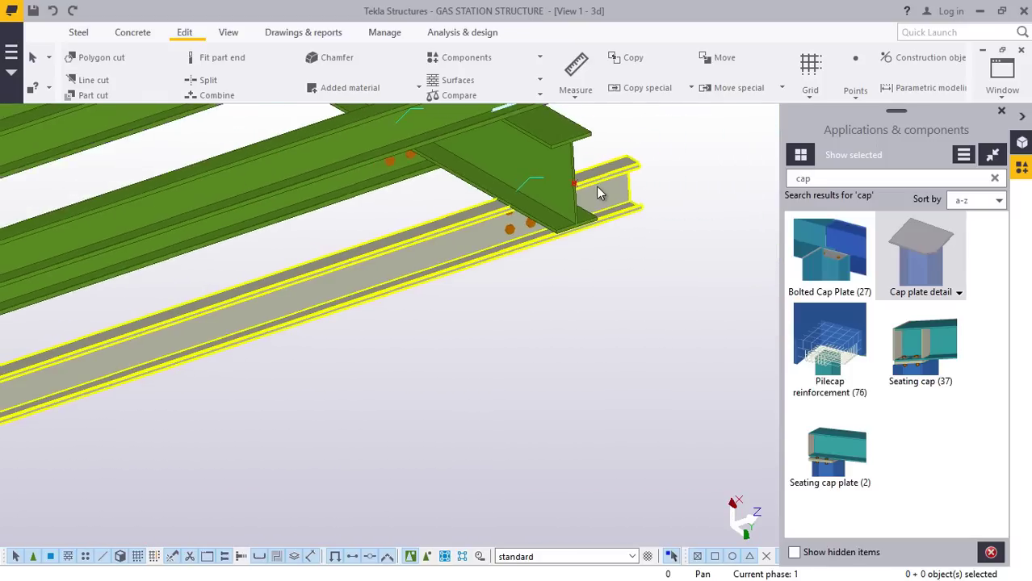
{"action": "scroll", "coordinate": [608, 189], "scroll_direction": "down", "scroll_amount": 10}
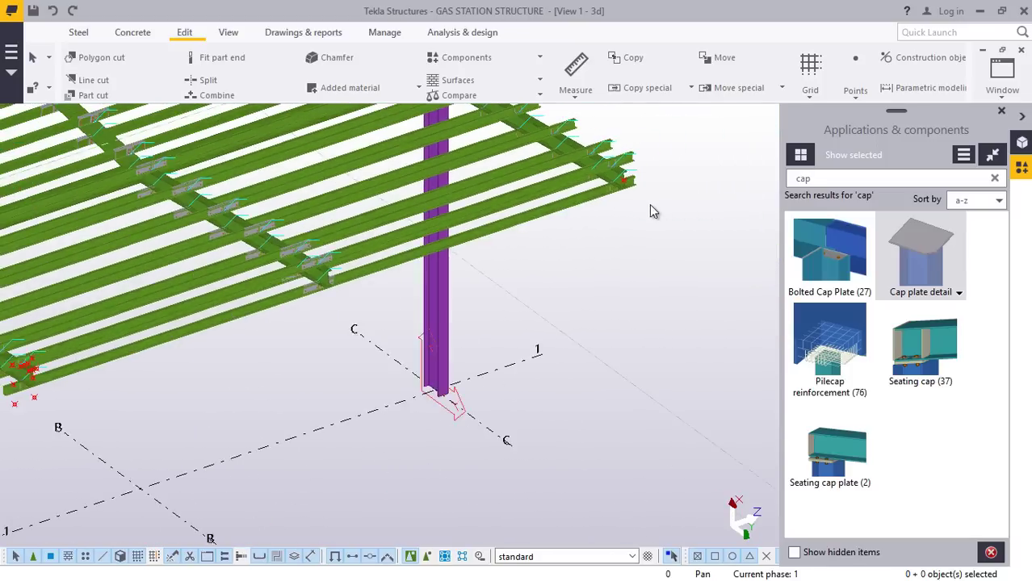
{"action": "scroll", "coordinate": [234, 335], "scroll_direction": "up", "scroll_amount": 10}
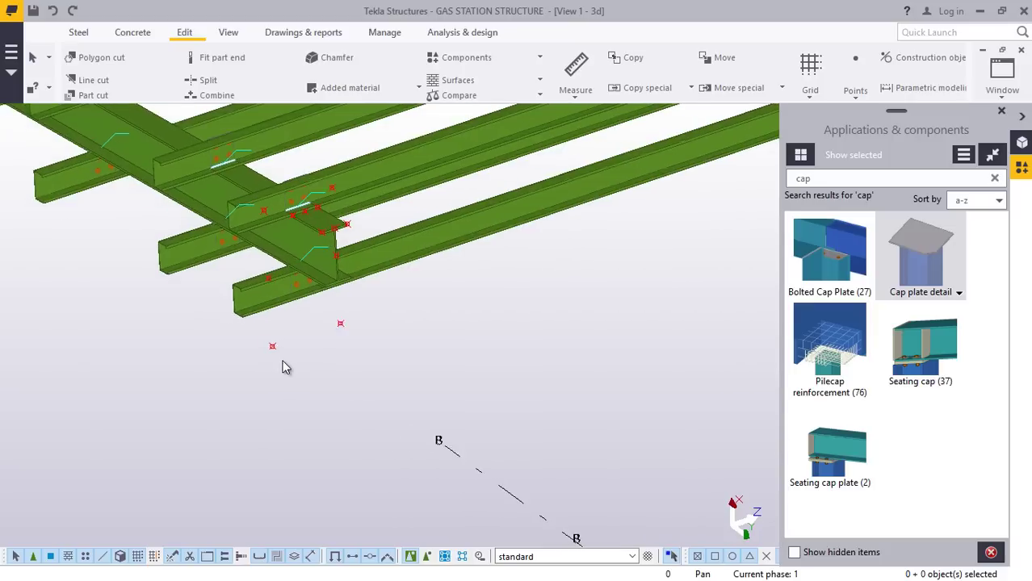
{"action": "left_click", "coordinate": [347, 320], "text": "ctrl"}
{"action": "left_click", "coordinate": [267, 270], "text": "ctrl"}
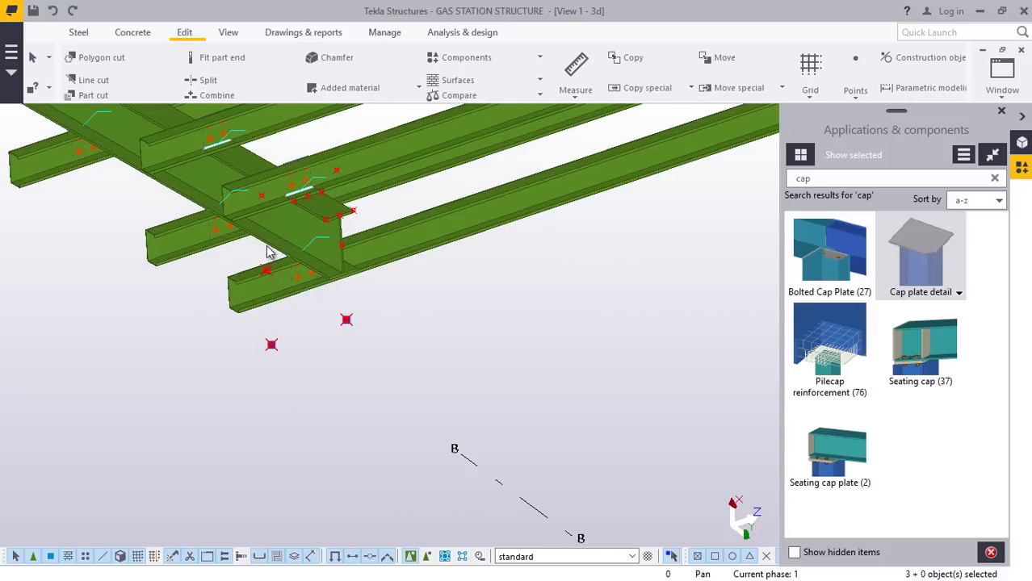
{"action": "left_click", "coordinate": [337, 173], "text": "shift"}
{"action": "scroll", "coordinate": [347, 218], "scroll_direction": "up", "scroll_amount": 8}
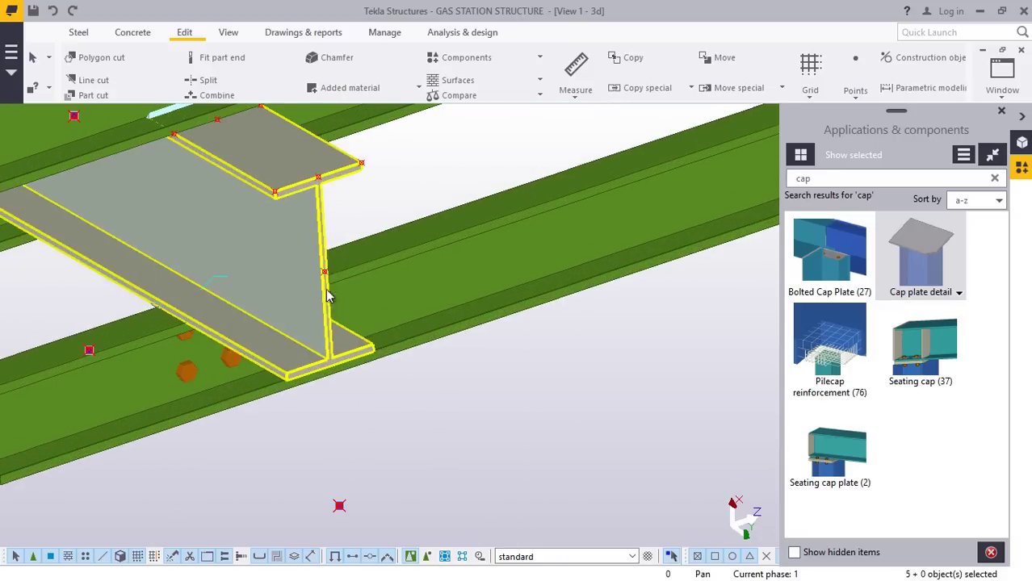
{"action": "left_click", "coordinate": [323, 273], "text": "shift"}
Copy the six selected points from the outer mid-height point to the web's mid-height point on the grid C beam end.
{"action": "right_click", "coordinate": [422, 156]}
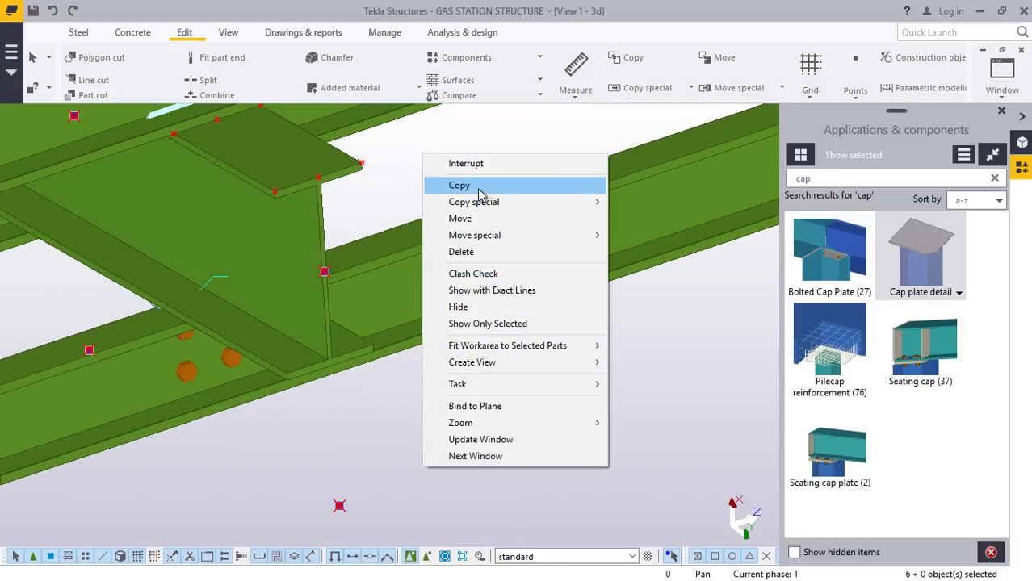
{"action": "left_click", "coordinate": [479, 186]}
{"action": "scroll", "coordinate": [368, 341], "scroll_direction": "down", "scroll_amount": 3}
{"action": "scroll", "coordinate": [132, 349], "scroll_direction": "up", "scroll_amount": 6}
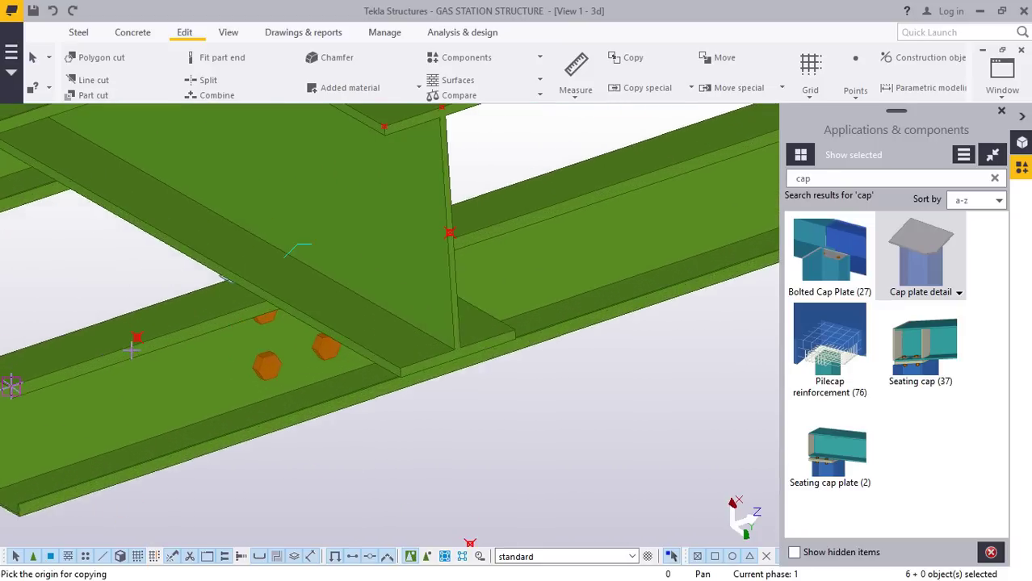
{"action": "scroll", "coordinate": [132, 349], "scroll_direction": "up", "scroll_amount": 2}
{"action": "left_click", "coordinate": [139, 341]}
{"action": "scroll", "coordinate": [139, 342], "scroll_direction": "down", "scroll_amount": 5}
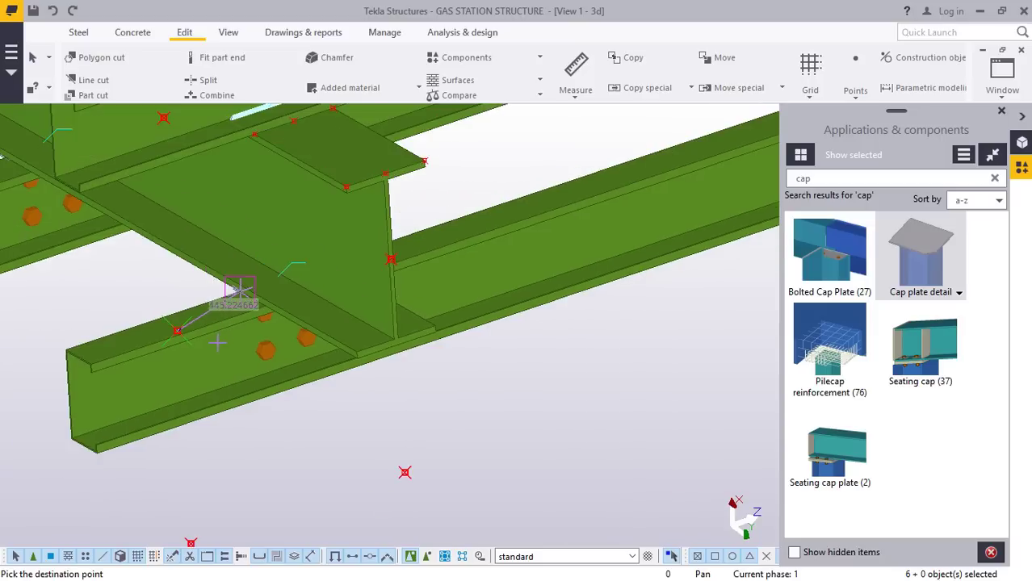
{"action": "scroll", "coordinate": [229, 389], "scroll_direction": "down", "scroll_amount": 5}
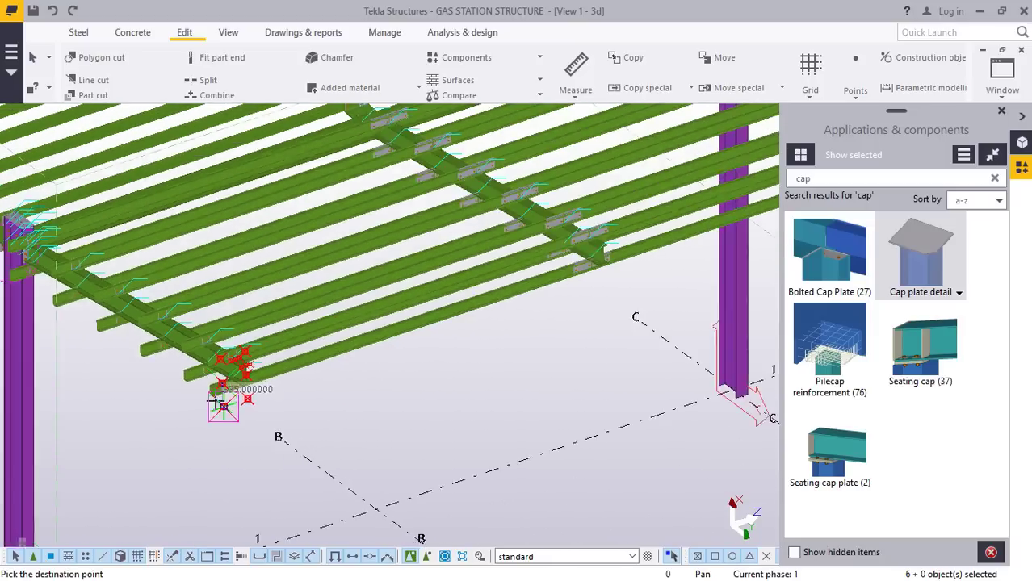
{"action": "scroll", "coordinate": [638, 264], "scroll_direction": "up", "scroll_amount": 6}
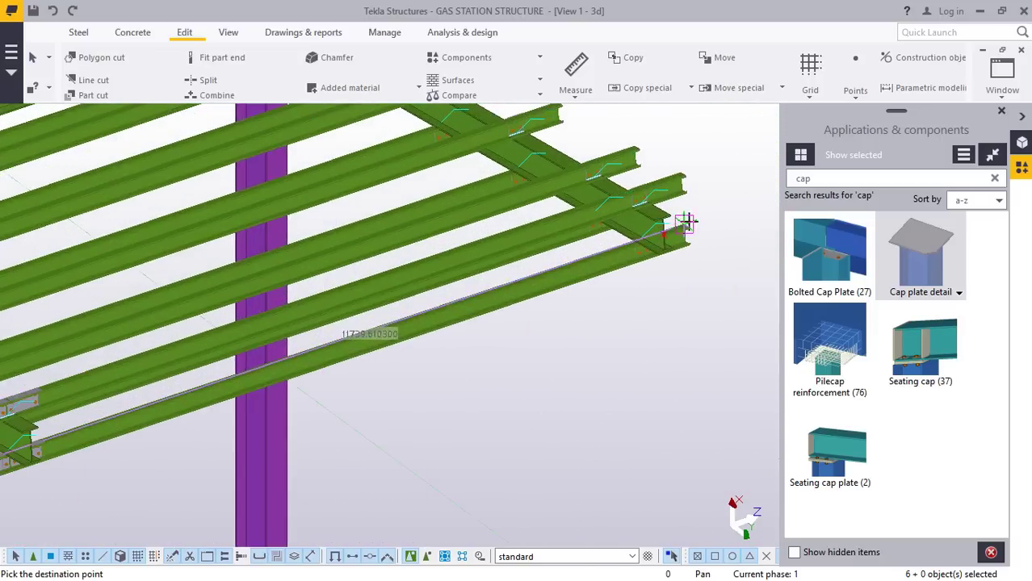
{"action": "scroll", "coordinate": [638, 242], "scroll_direction": "up", "scroll_amount": 8}
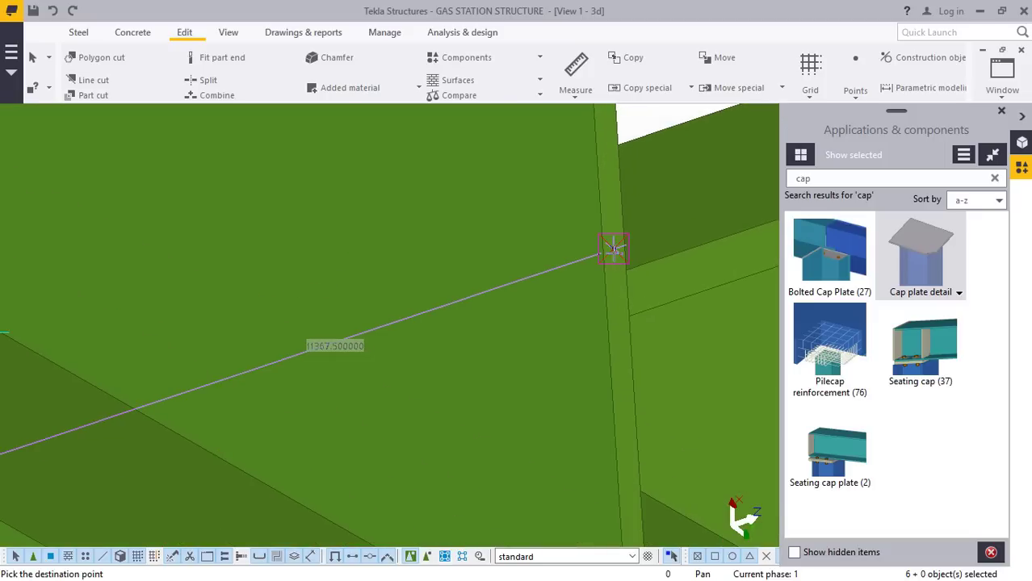
{"action": "scroll", "coordinate": [501, 262], "scroll_direction": "down", "scroll_amount": 6}
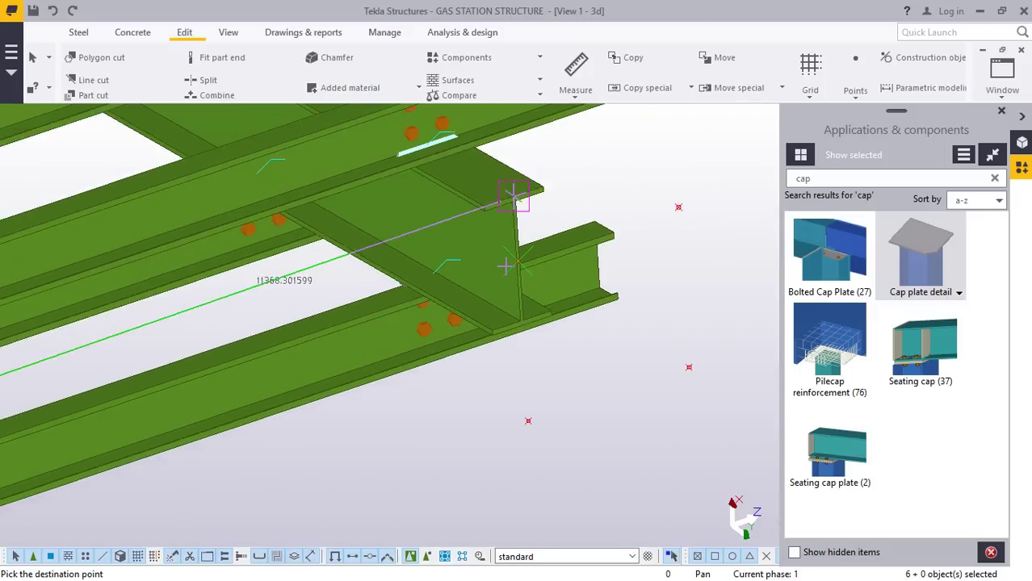
{"action": "right_click", "coordinate": [650, 152]}
{"action": "left_click", "coordinate": [670, 161]}
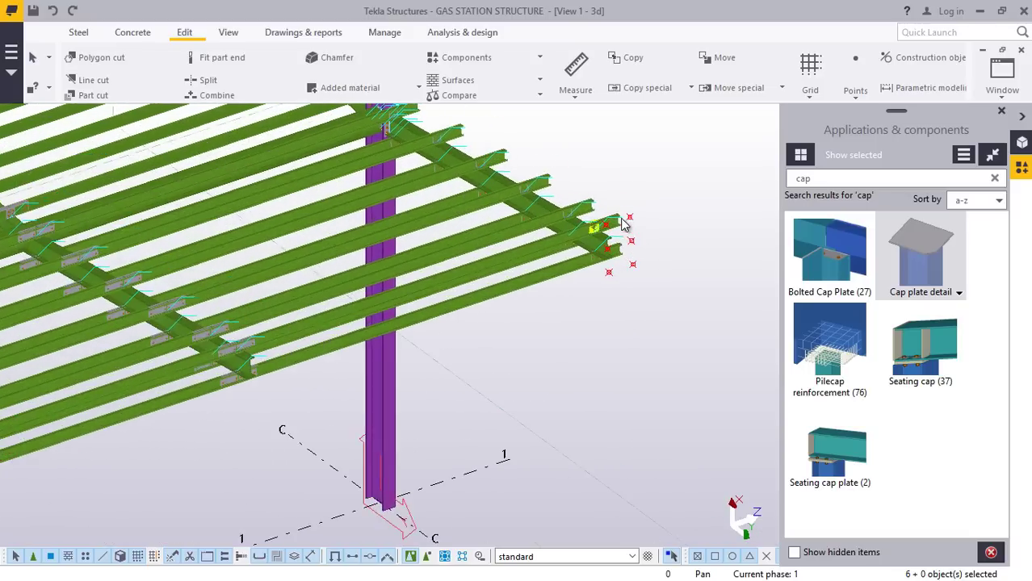
Start a contour plate with its upper edge running between the outermost upper points at the grid A and grid C beam ends.
{"action": "scroll", "coordinate": [621, 226], "scroll_direction": "up", "scroll_amount": 8}
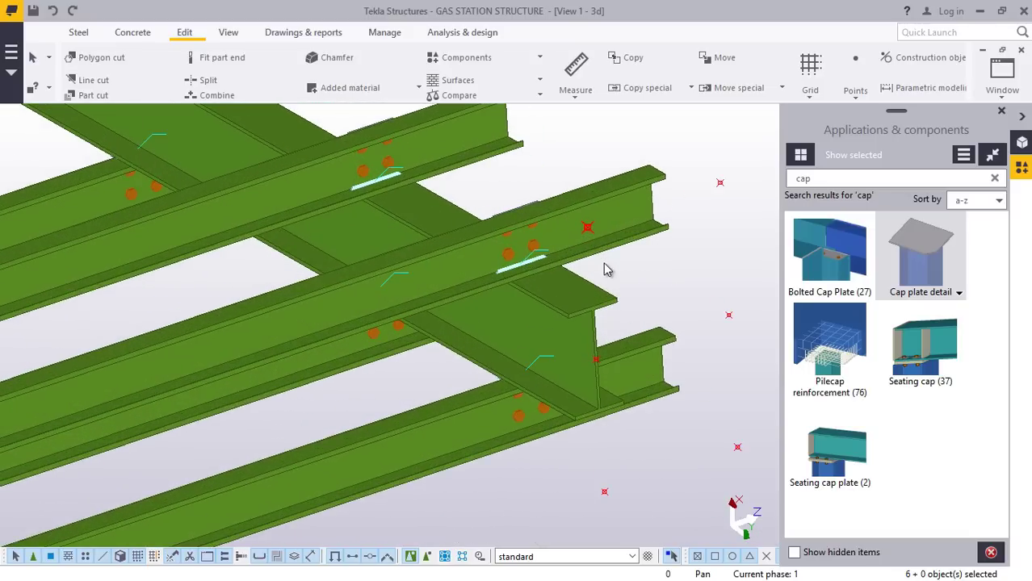
{"action": "scroll", "coordinate": [610, 267], "scroll_direction": "down", "scroll_amount": 8}
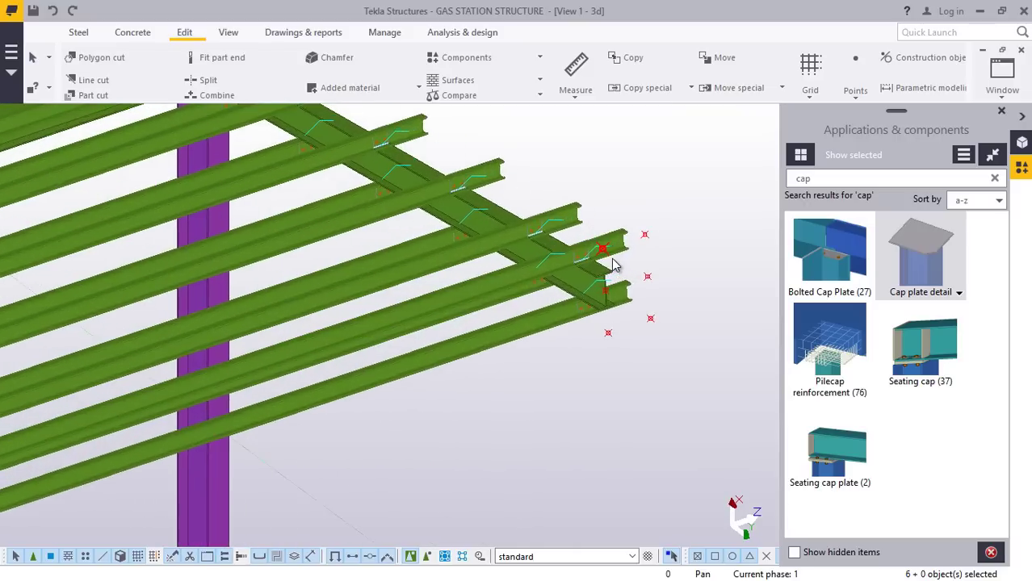
{"action": "scroll", "coordinate": [614, 265], "scroll_direction": "up", "scroll_amount": 3}
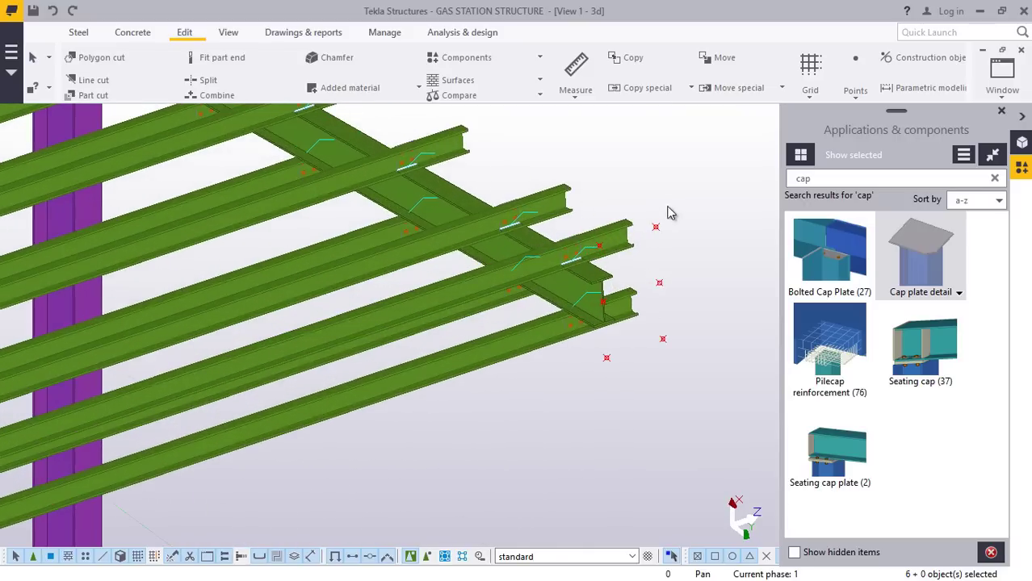
{"action": "left_click", "coordinate": [80, 35]}
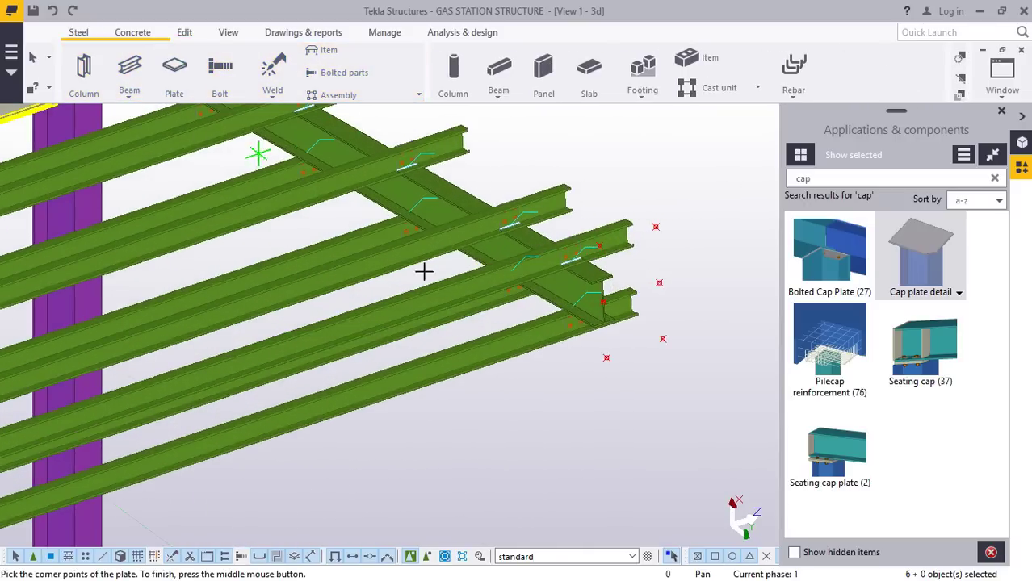
{"action": "scroll", "coordinate": [501, 283], "scroll_direction": "down", "scroll_amount": 3}
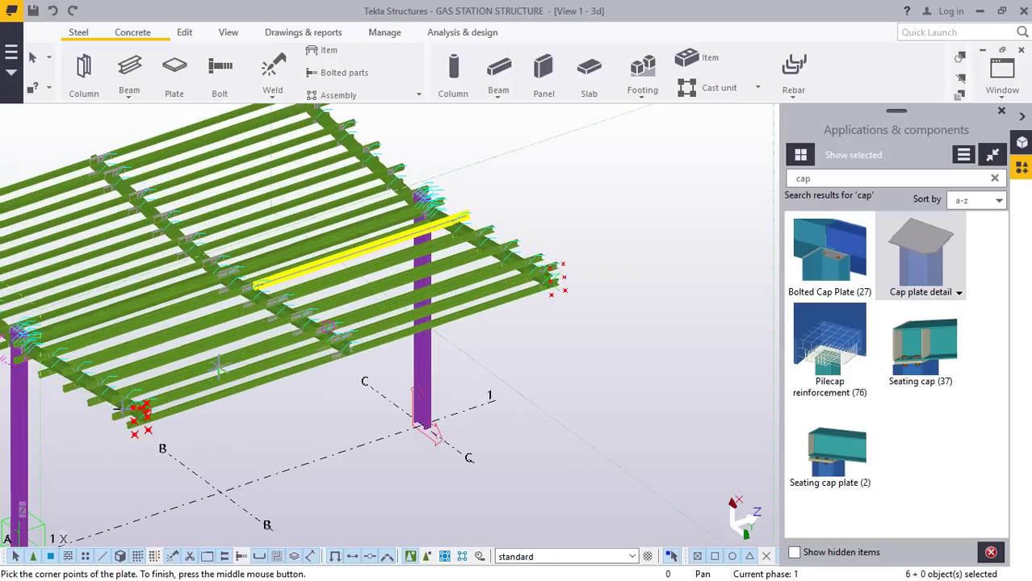
{"action": "scroll", "coordinate": [145, 407], "scroll_direction": "up", "scroll_amount": 8}
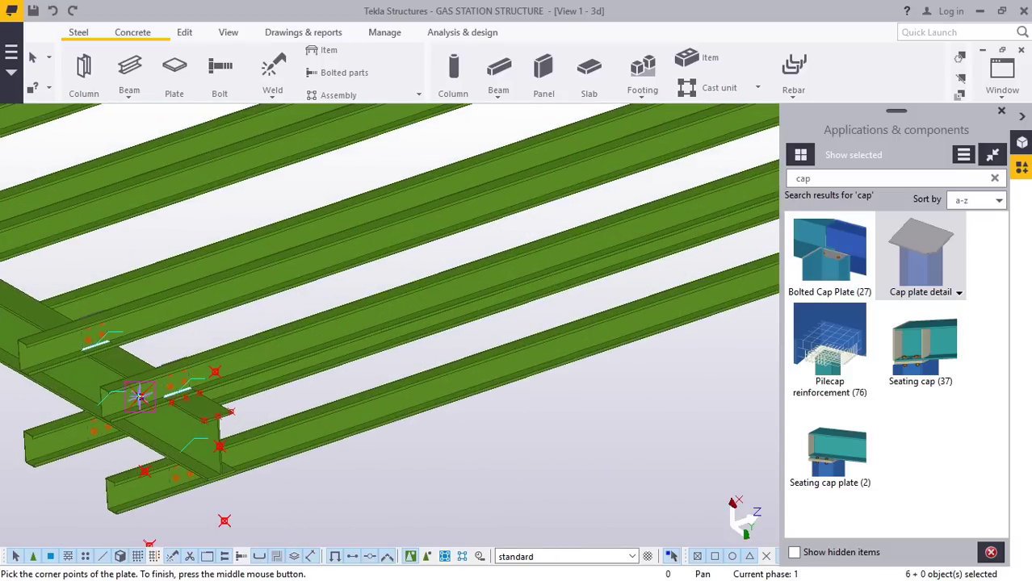
{"action": "scroll", "coordinate": [140, 396], "scroll_direction": "down", "scroll_amount": 6}
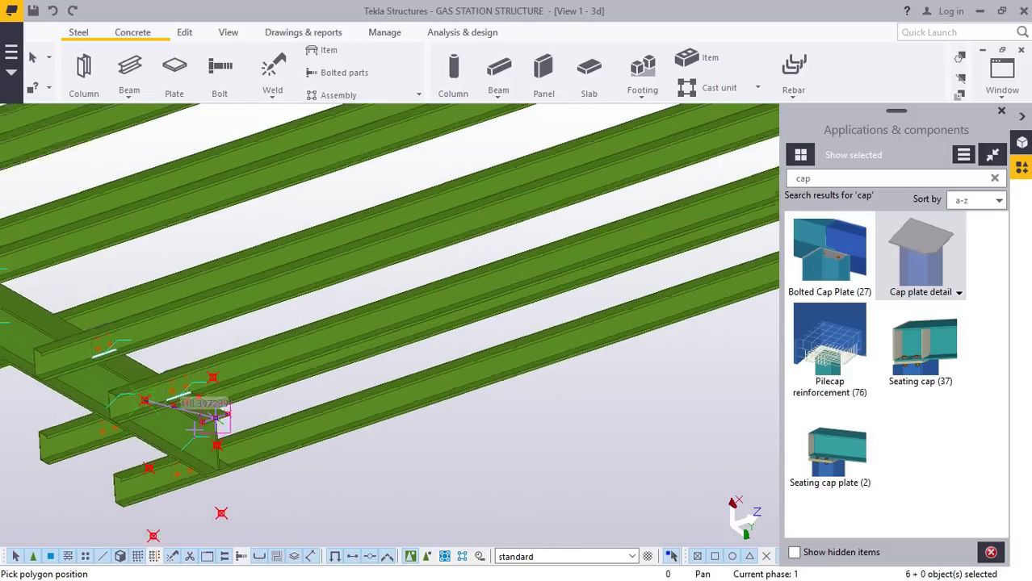
{"action": "scroll", "coordinate": [557, 315], "scroll_direction": "up", "scroll_amount": 8}
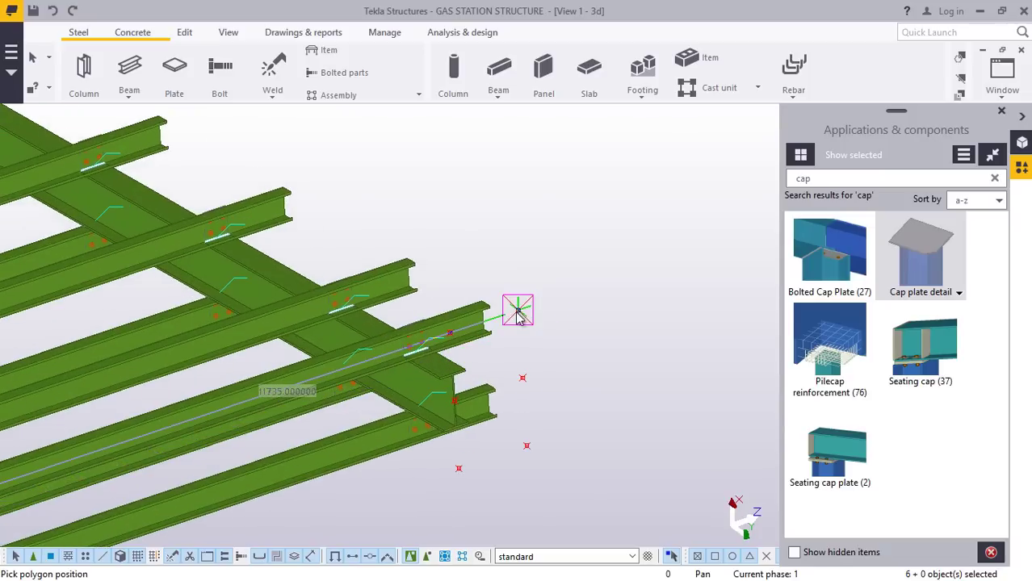
{"action": "scroll", "coordinate": [551, 331], "scroll_direction": "down", "scroll_amount": 2}
Complete the contour plate through the outermost lower points at the grid C and grid A ends, closing it at the first corner.
{"action": "scroll", "coordinate": [548, 411], "scroll_direction": "up", "scroll_amount": 4}
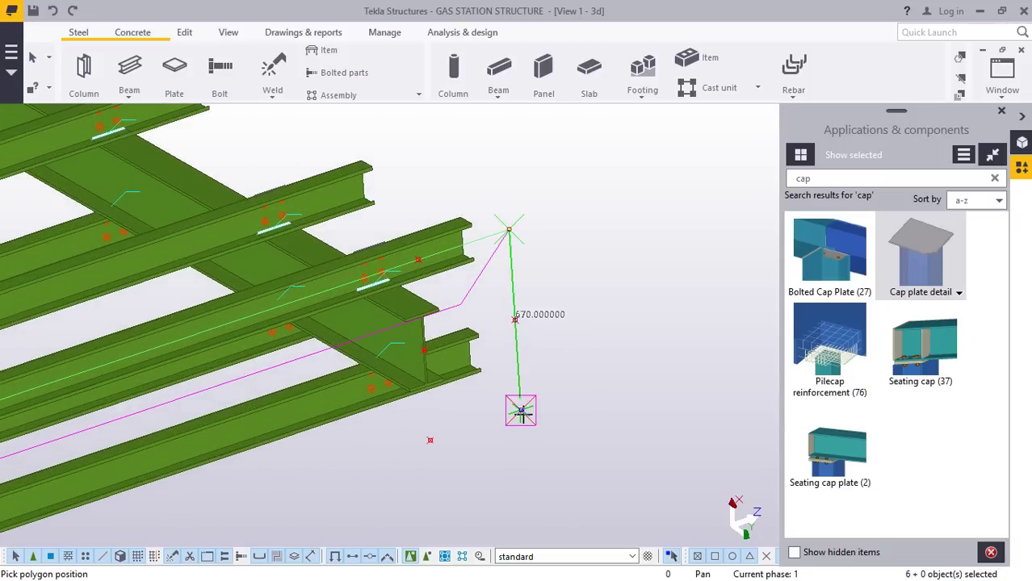
{"action": "scroll", "coordinate": [601, 330], "scroll_direction": "down", "scroll_amount": 10}
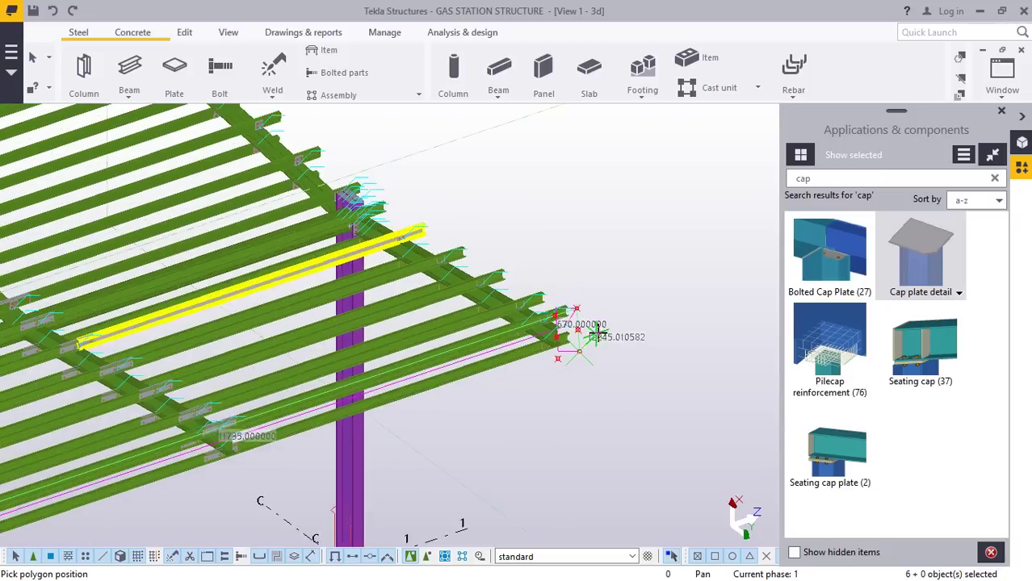
{"action": "scroll", "coordinate": [218, 456], "scroll_direction": "up", "scroll_amount": 8}
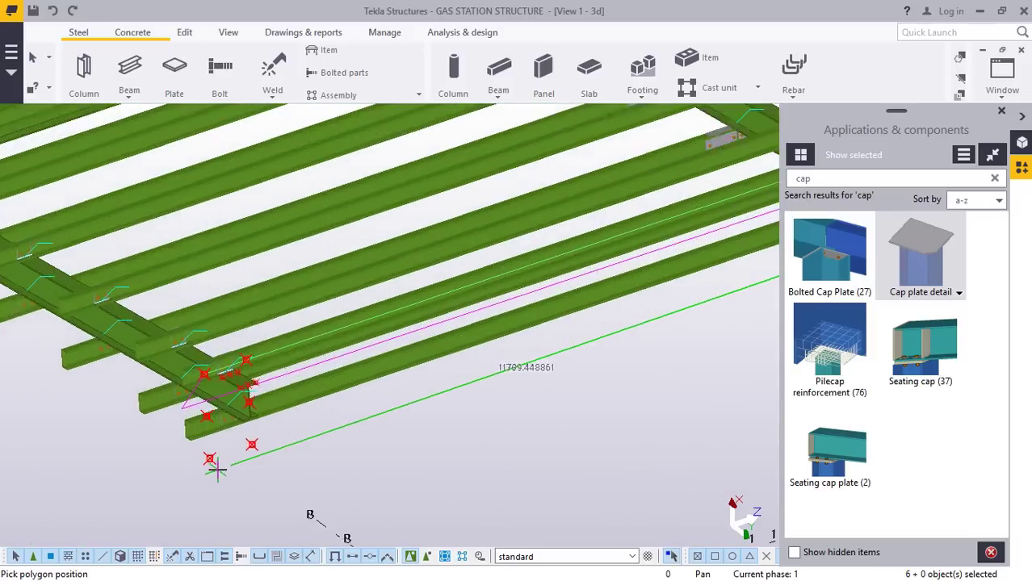
{"action": "scroll", "coordinate": [209, 462], "scroll_direction": "up", "scroll_amount": 1}
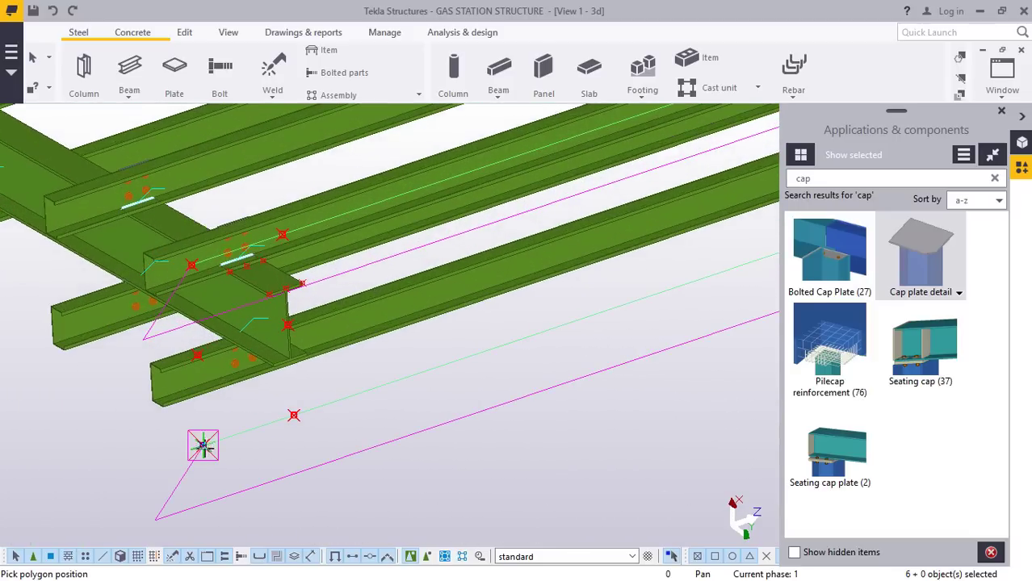
{"action": "scroll", "coordinate": [191, 264], "scroll_direction": "up", "scroll_amount": 4}
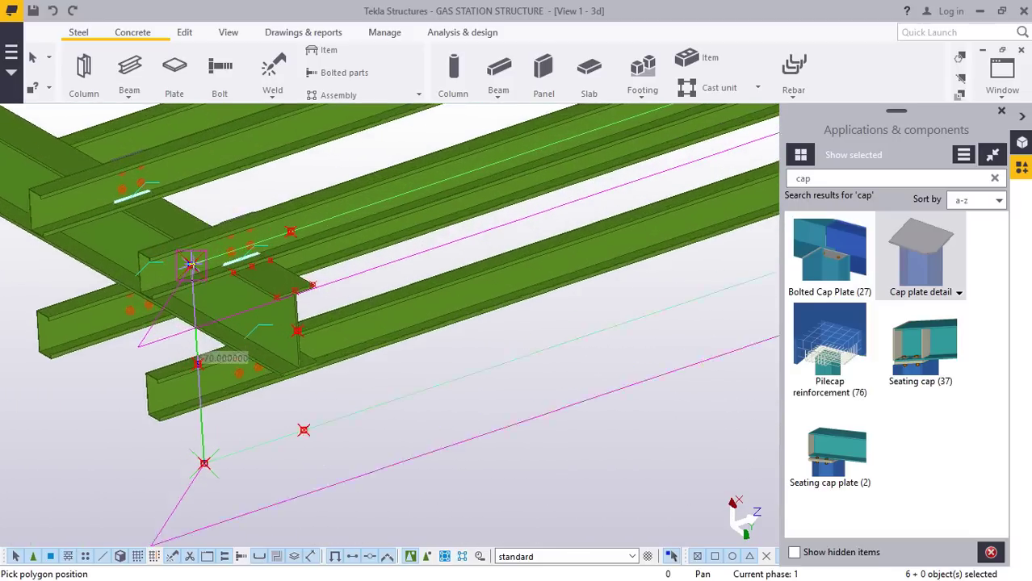
{"action": "left_click", "coordinate": [188, 265]}
{"action": "middle_click", "coordinate": [188, 265]}
{"action": "scroll", "coordinate": [193, 270], "scroll_direction": "down", "scroll_amount": 8}
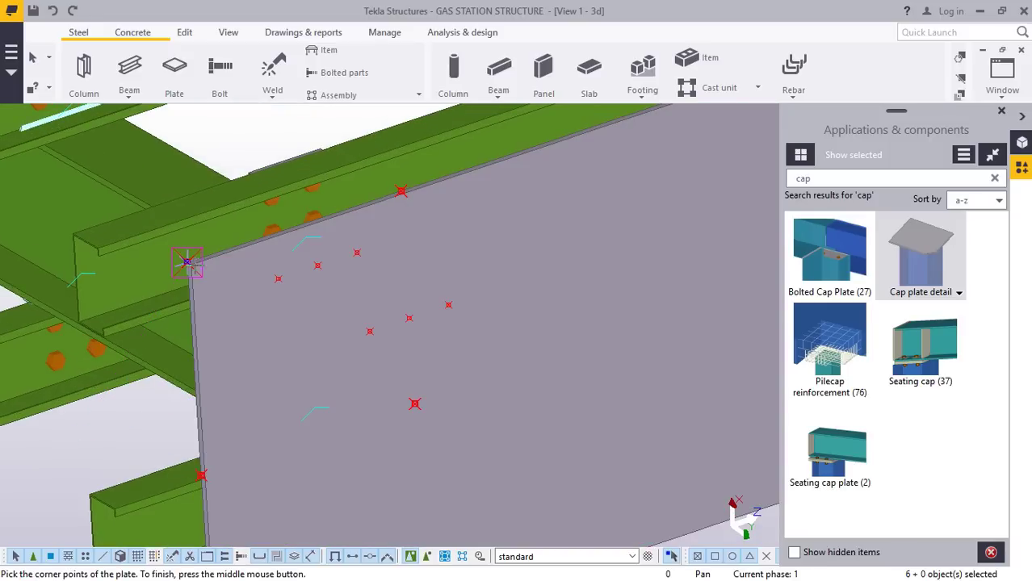
{"action": "scroll", "coordinate": [283, 324], "scroll_direction": "down", "scroll_amount": 5}
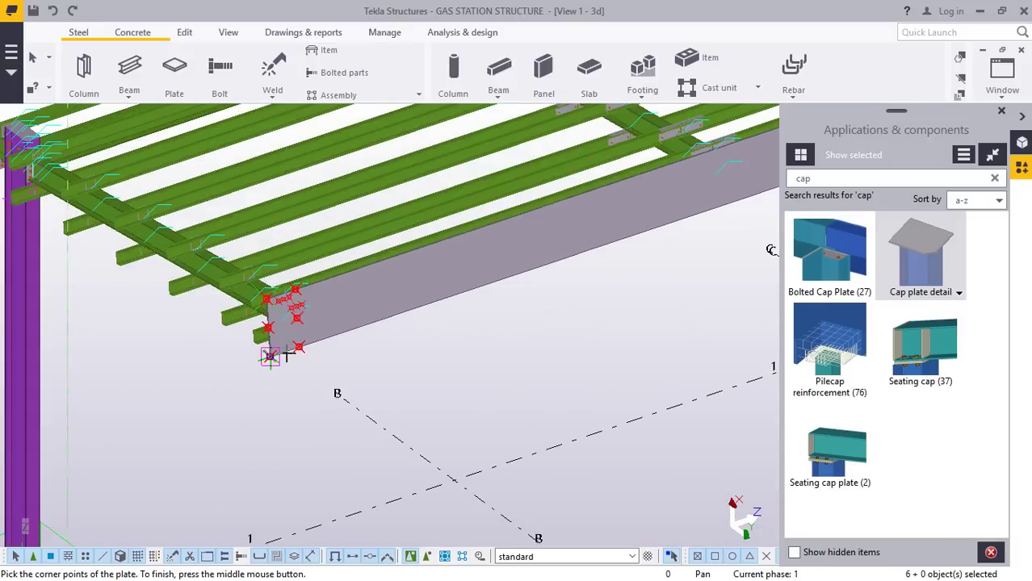
{"action": "scroll", "coordinate": [365, 312], "scroll_direction": "up", "scroll_amount": 5}
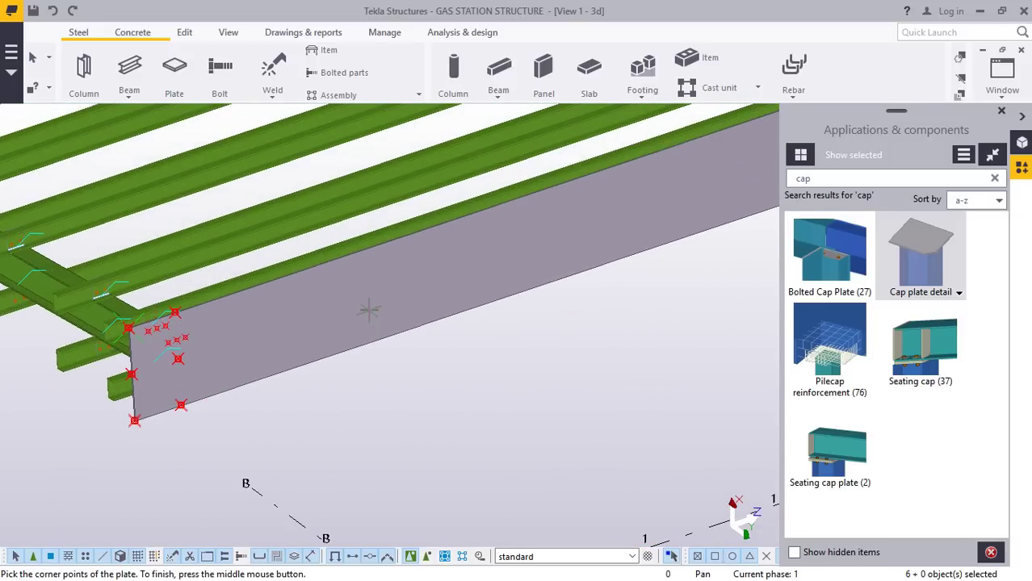
{"action": "right_click", "coordinate": [369, 313]}
{"action": "left_click", "coordinate": [408, 320]}
Set the profile of the new contour plate to PLT6.
{"action": "double_click", "coordinate": [359, 334]}
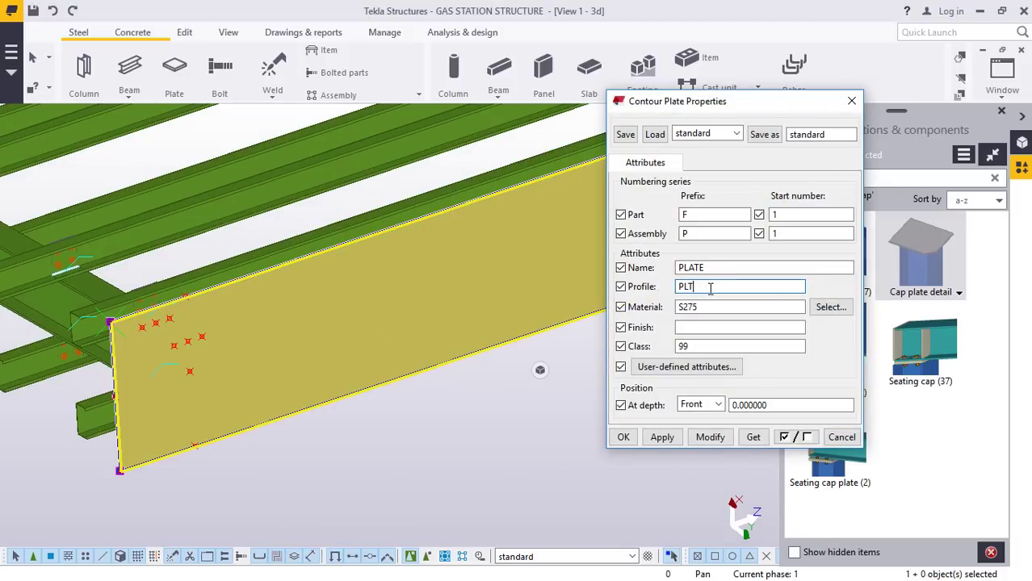
{"action": "left_click", "coordinate": [716, 442]}
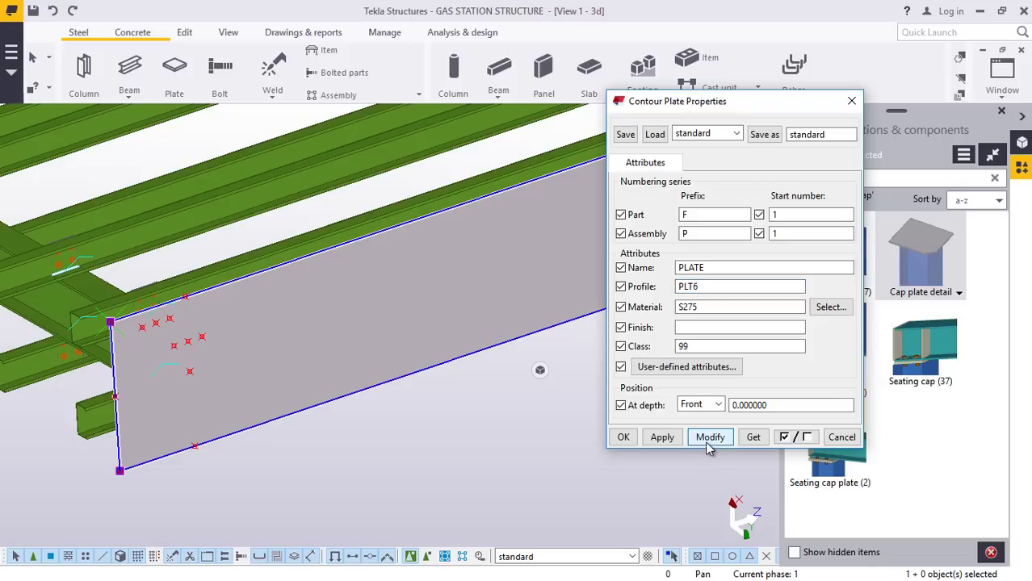
{"action": "left_click", "coordinate": [624, 441]}
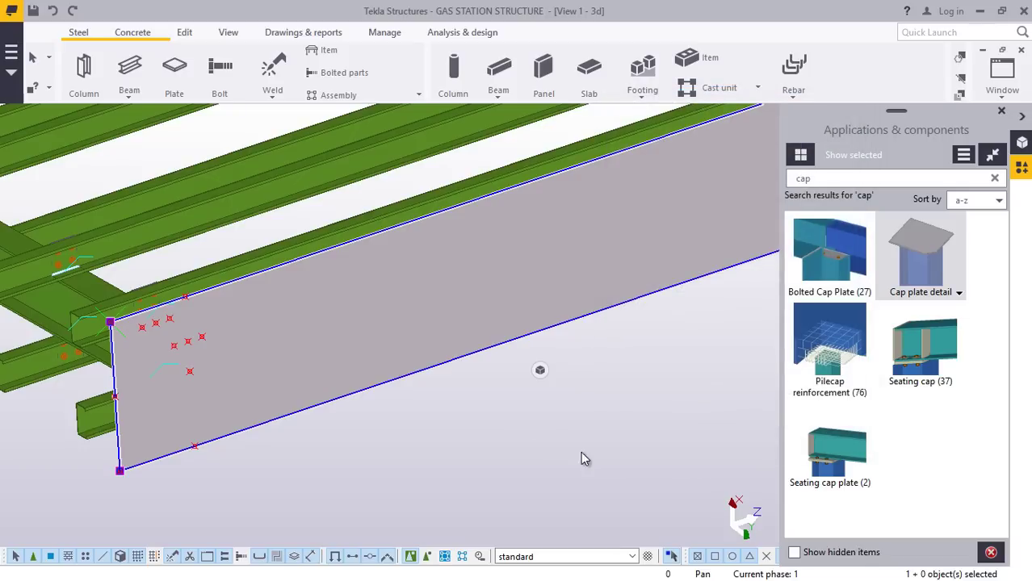
{"action": "scroll", "coordinate": [77, 343], "scroll_direction": "up", "scroll_amount": 5}
{"action": "scroll", "coordinate": [226, 318], "scroll_direction": "down", "scroll_amount": 6}
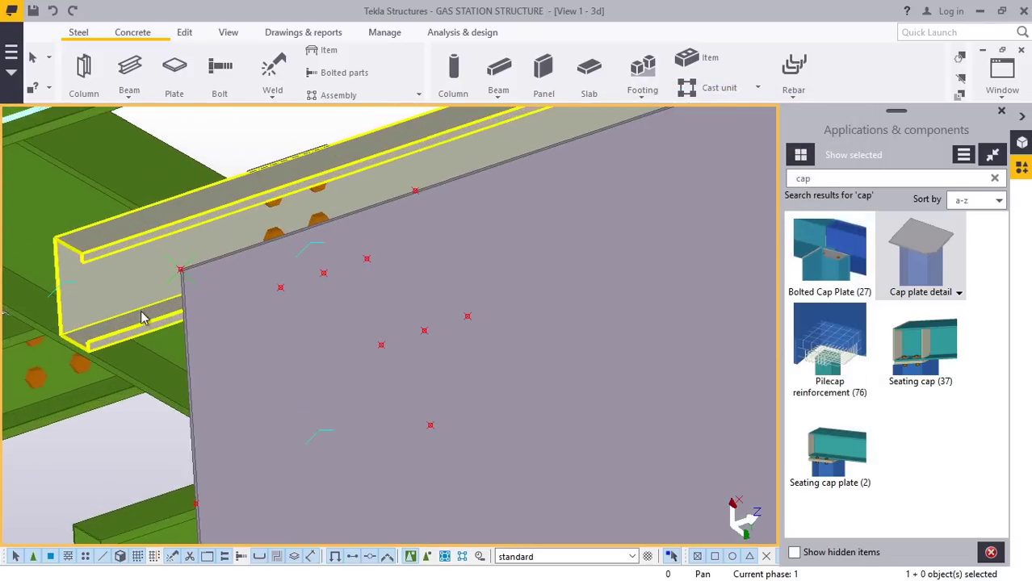
{"action": "scroll", "coordinate": [228, 321], "scroll_direction": "up", "scroll_amount": 2}
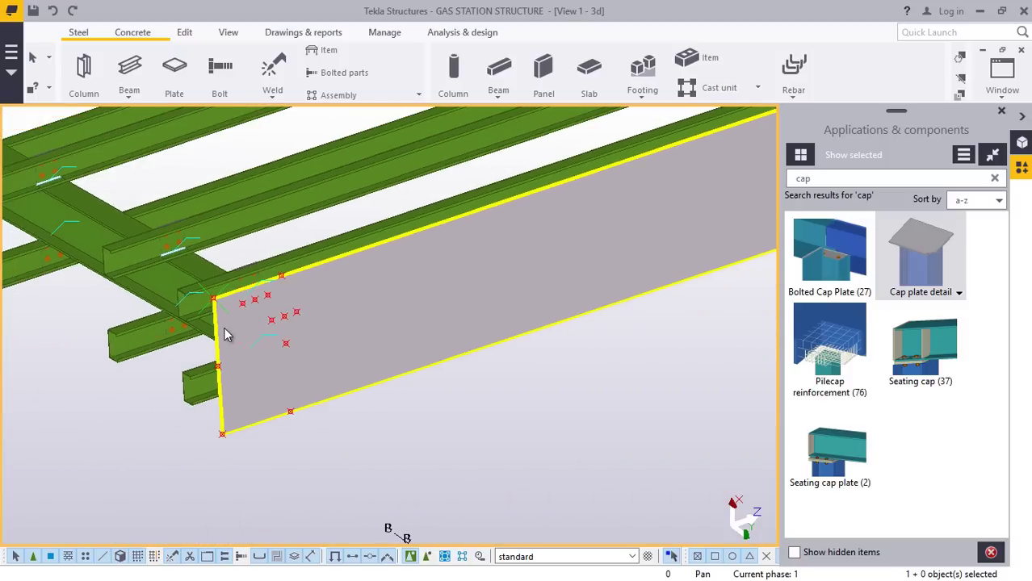
{"action": "left_click", "coordinate": [180, 306]}
{"action": "scroll", "coordinate": [180, 308], "scroll_direction": "up", "scroll_amount": 3}
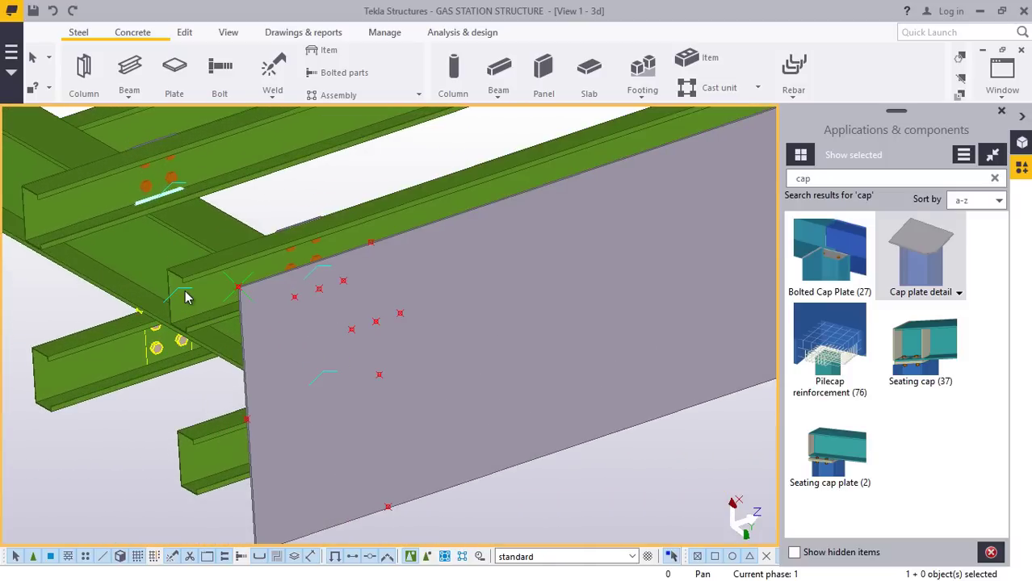
{"action": "scroll", "coordinate": [184, 292], "scroll_direction": "up", "scroll_amount": 4}
{"action": "scroll", "coordinate": [194, 288], "scroll_direction": "down", "scroll_amount": 4}
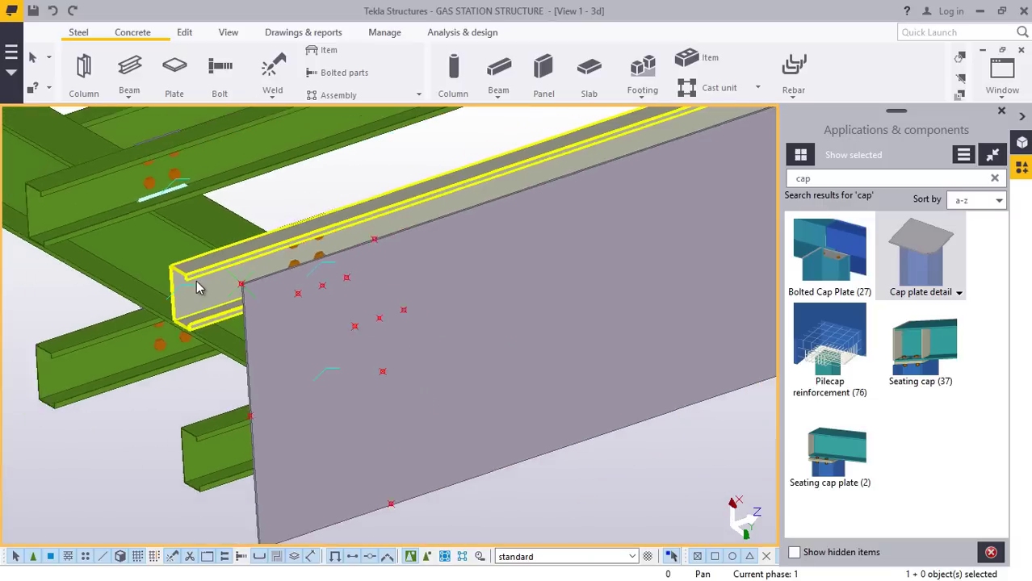
{"action": "left_click", "coordinate": [259, 357]}
{"action": "scroll", "coordinate": [266, 359], "scroll_direction": "down", "scroll_amount": 2}
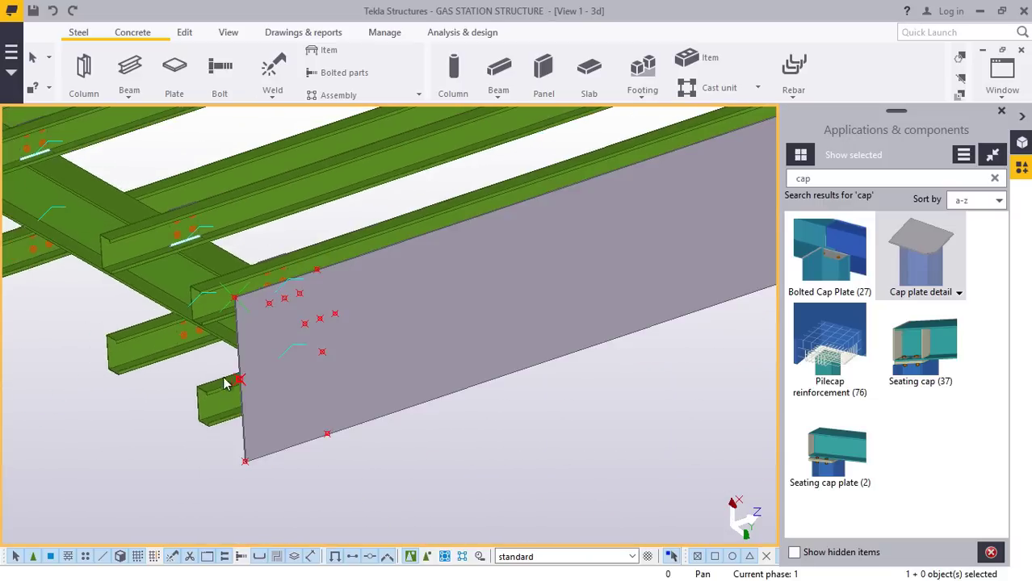
Mirror-copy the edge plate to the opposite roof edge about the midpoint of the grid A column's cap plate edge (X0 6010, Y0 186.5, angle 180).
{"action": "left_click", "coordinate": [507, 139]}
{"action": "scroll", "coordinate": [373, 359], "scroll_direction": "down", "scroll_amount": 4}
{"action": "scroll", "coordinate": [294, 383], "scroll_direction": "up", "scroll_amount": 3}
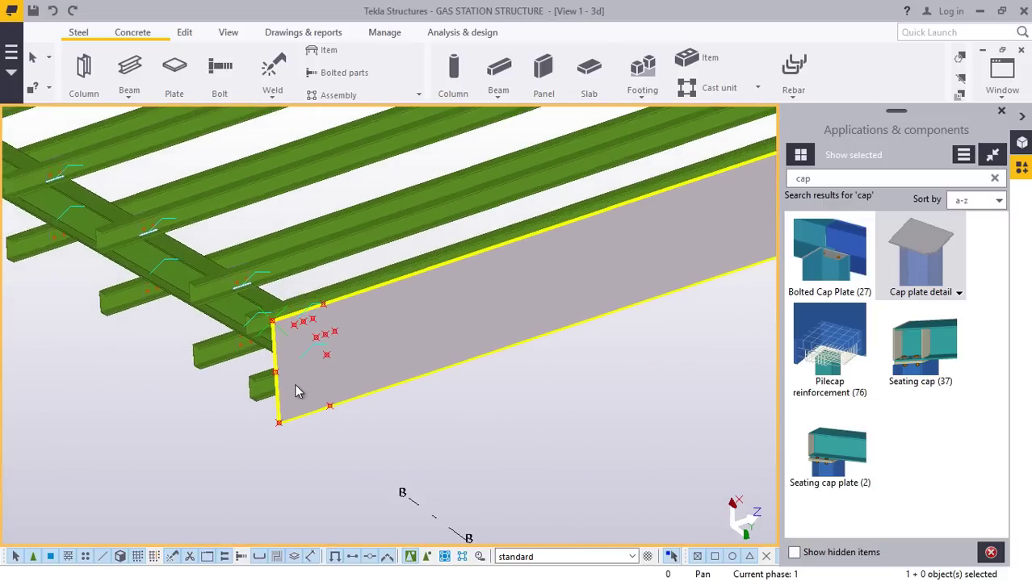
{"action": "scroll", "coordinate": [416, 400], "scroll_direction": "down", "scroll_amount": 4}
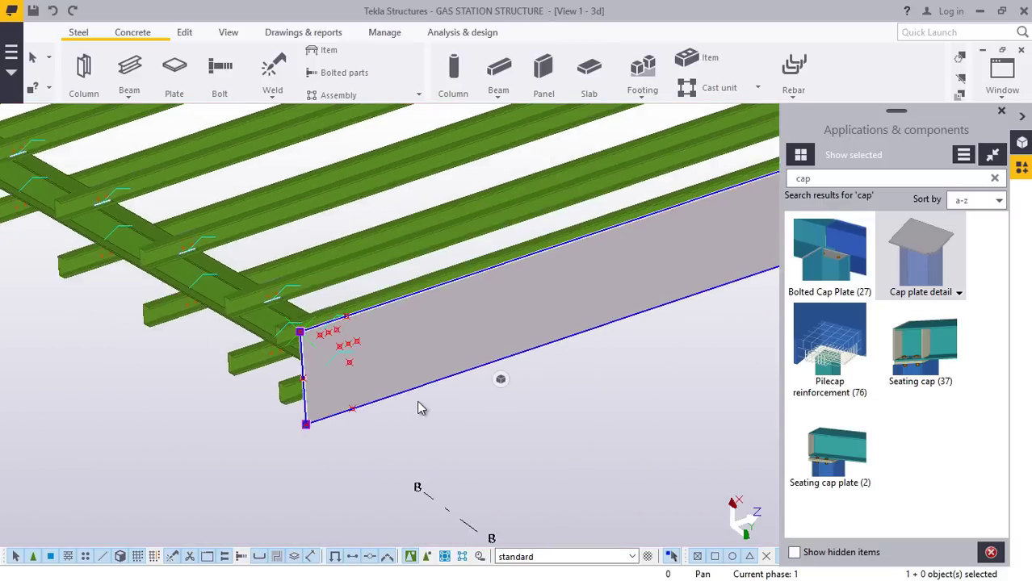
{"action": "scroll", "coordinate": [245, 345], "scroll_direction": "down", "scroll_amount": 4}
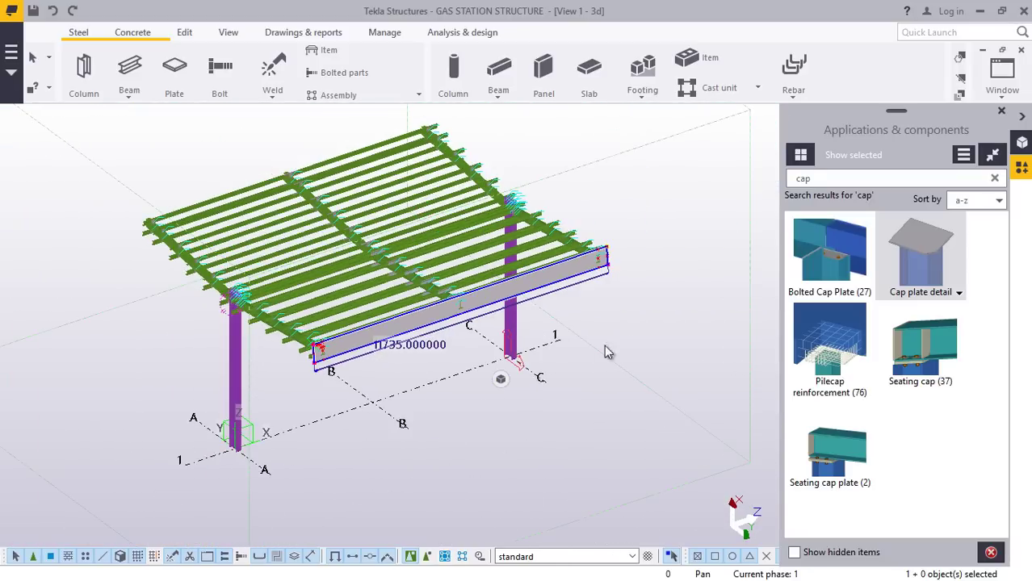
{"action": "scroll", "coordinate": [491, 373], "scroll_direction": "up", "scroll_amount": 6}
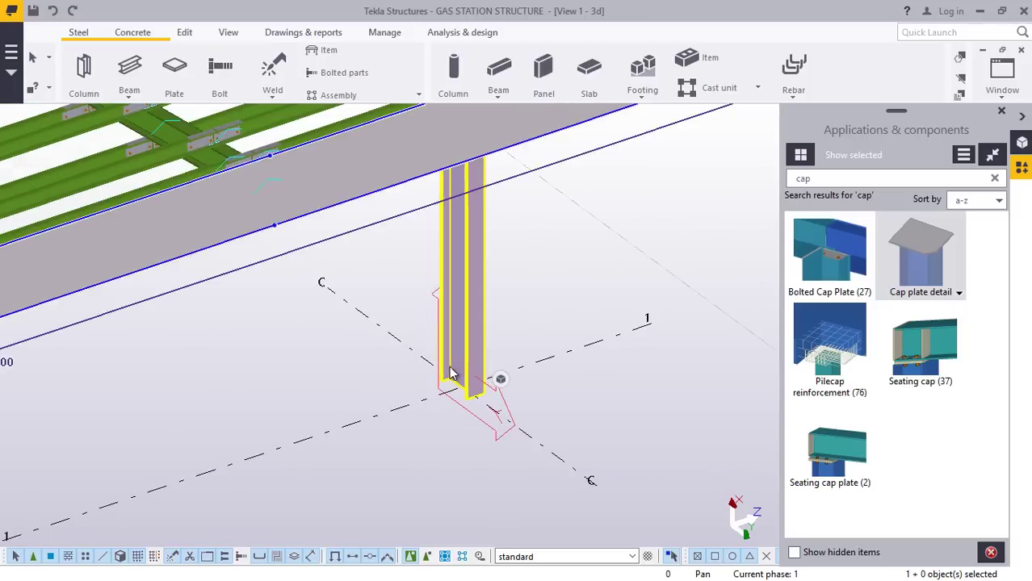
{"action": "scroll", "coordinate": [460, 374], "scroll_direction": "down", "scroll_amount": 6}
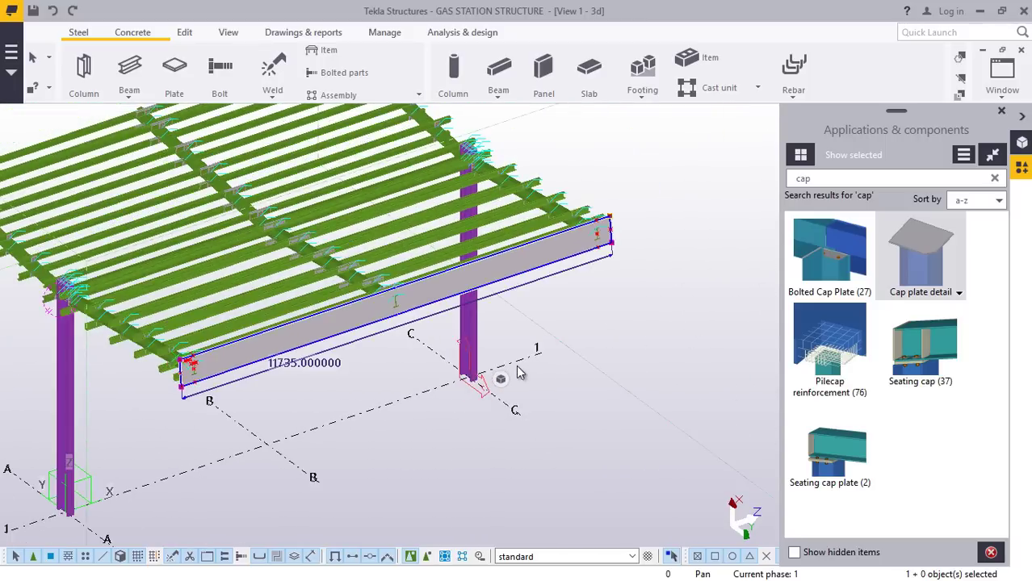
{"action": "scroll", "coordinate": [518, 372], "scroll_direction": "down", "scroll_amount": 1}
{"action": "scroll", "coordinate": [158, 345], "scroll_direction": "up", "scroll_amount": 8}
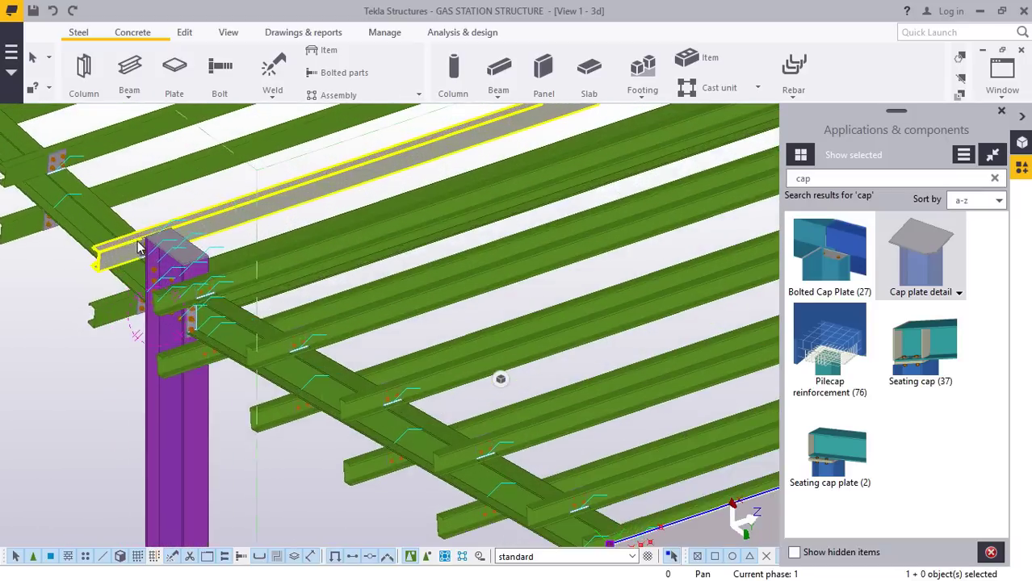
{"action": "scroll", "coordinate": [139, 248], "scroll_direction": "up", "scroll_amount": 3}
{"action": "right_click", "coordinate": [42, 301]}
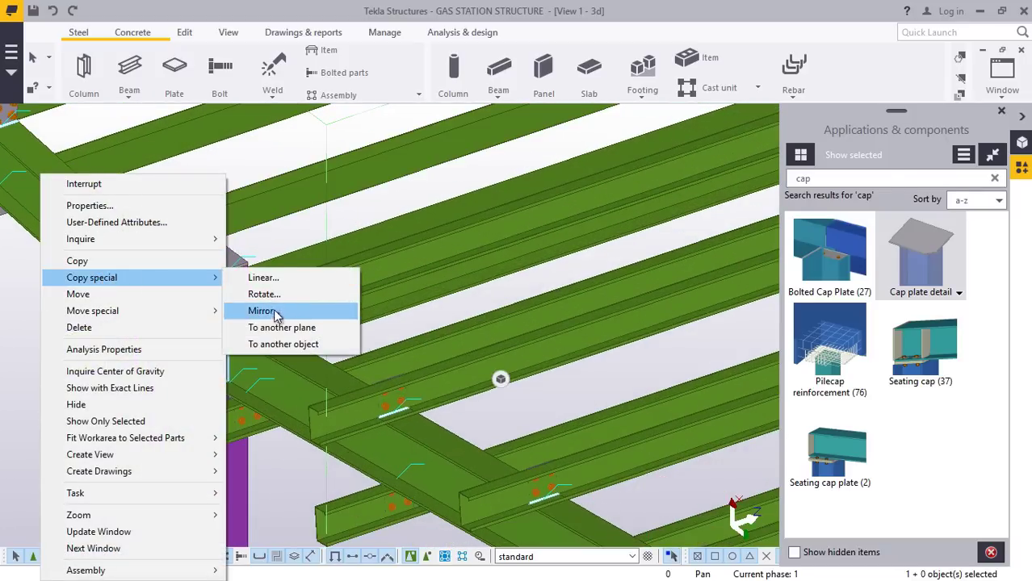
{"action": "left_click", "coordinate": [262, 311]}
{"action": "scroll", "coordinate": [282, 291], "scroll_direction": "up", "scroll_amount": 8}
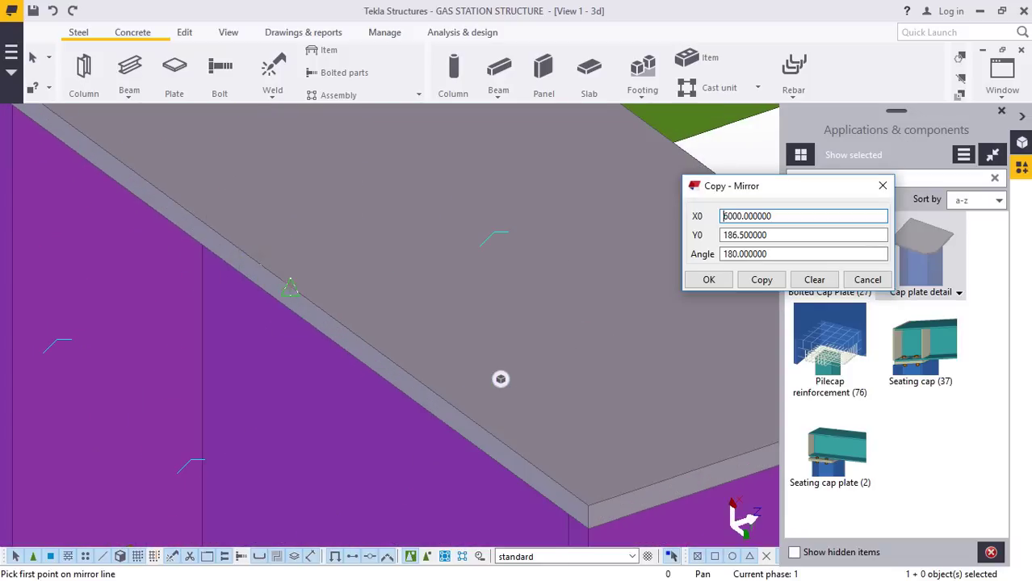
{"action": "scroll", "coordinate": [500, 379], "scroll_direction": "down", "scroll_amount": 3}
{"action": "scroll", "coordinate": [500, 378], "scroll_direction": "up", "scroll_amount": 5}
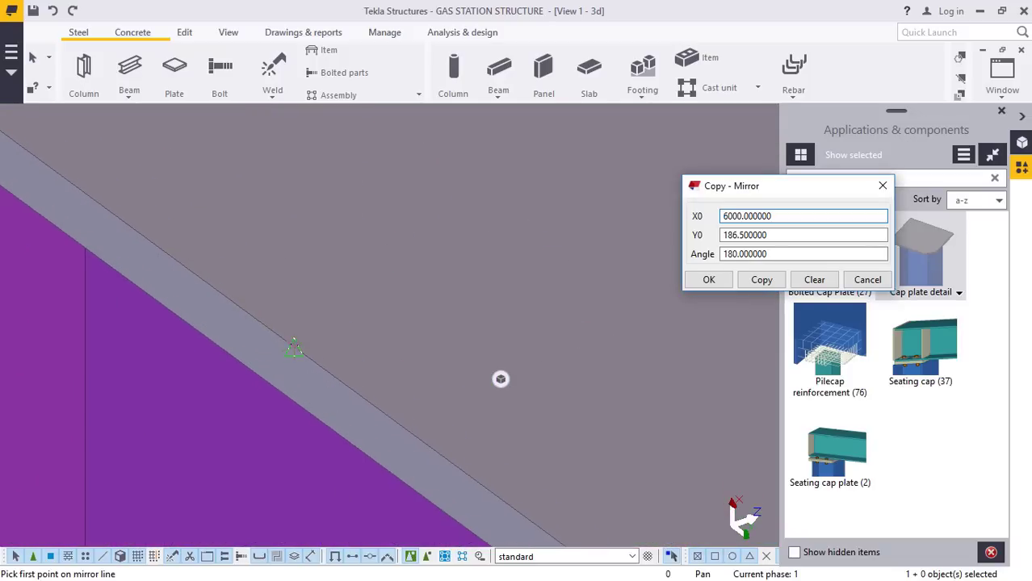
{"action": "left_click", "coordinate": [294, 347]}
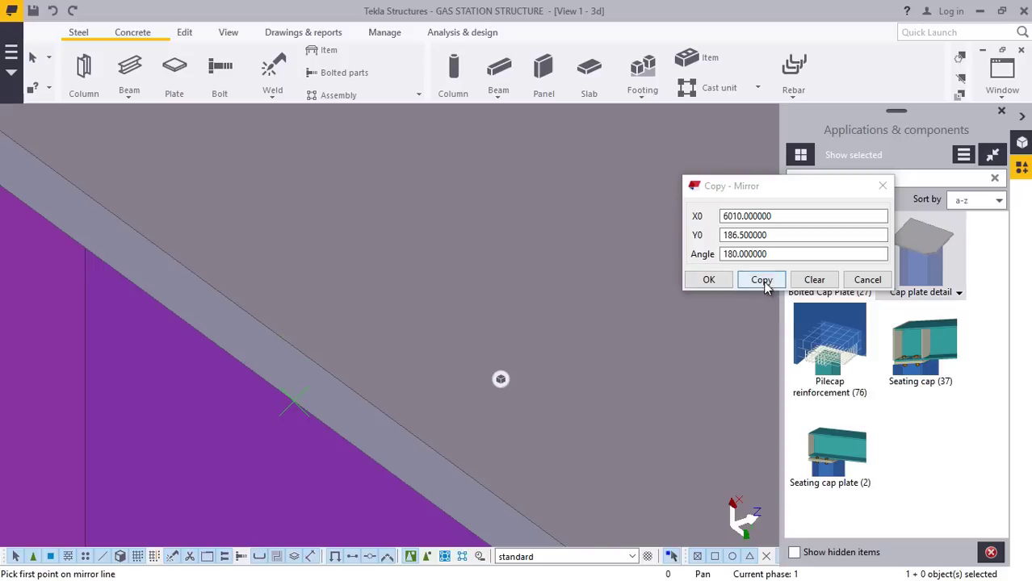
{"action": "left_click", "coordinate": [716, 283]}
{"action": "scroll", "coordinate": [322, 332], "scroll_direction": "down", "scroll_amount": 3}
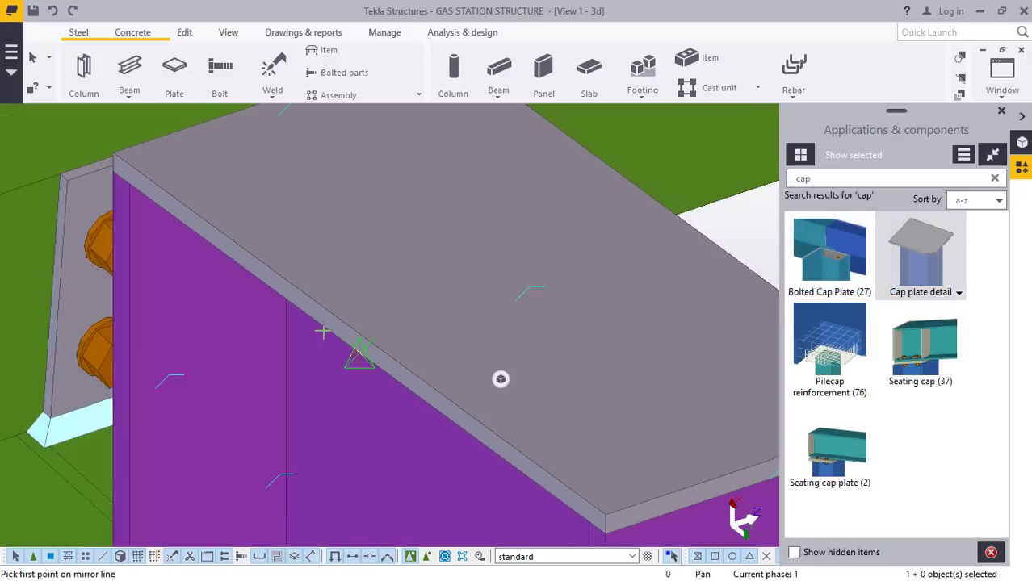
{"action": "scroll", "coordinate": [322, 331], "scroll_direction": "down", "scroll_amount": 6}
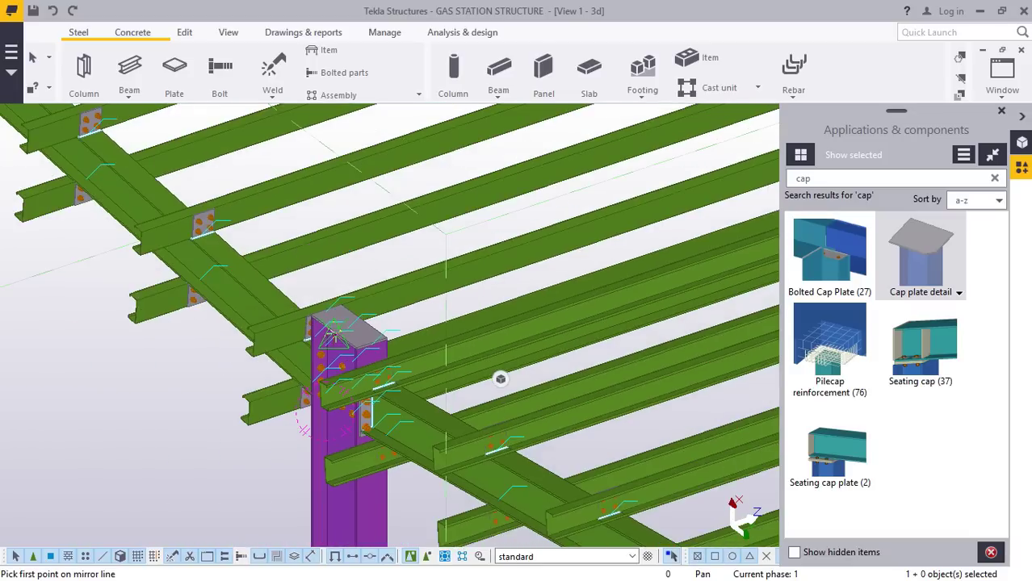
{"action": "scroll", "coordinate": [334, 334], "scroll_direction": "down", "scroll_amount": 5}
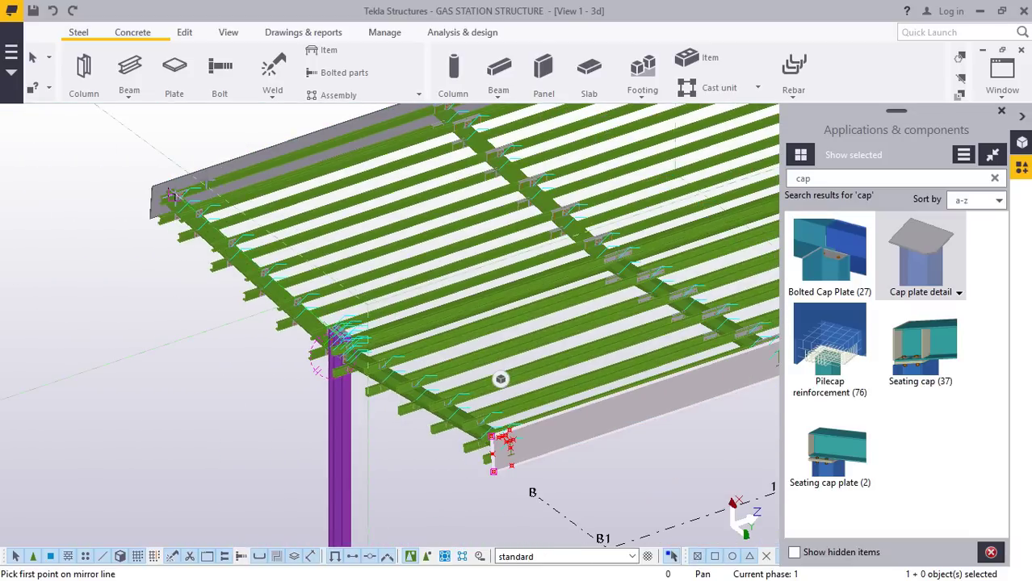
{"action": "scroll", "coordinate": [172, 195], "scroll_direction": "up", "scroll_amount": 3}
{"action": "right_click", "coordinate": [105, 161]}
{"action": "left_click", "coordinate": [147, 168]}
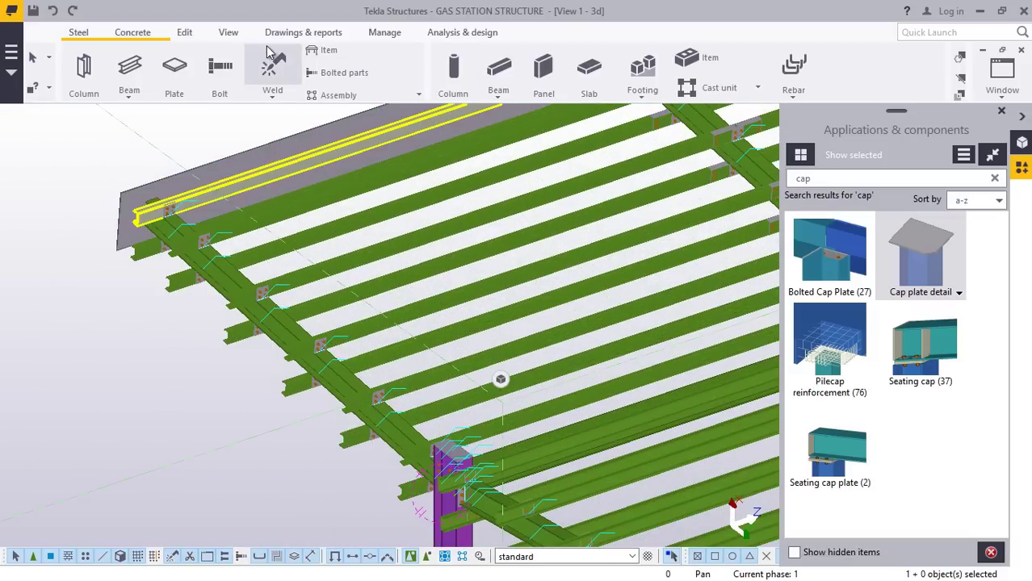
Examine the end of the mirrored edge plate beside the grid A roof beam from several angles.
{"action": "left_click", "coordinate": [231, 37]}
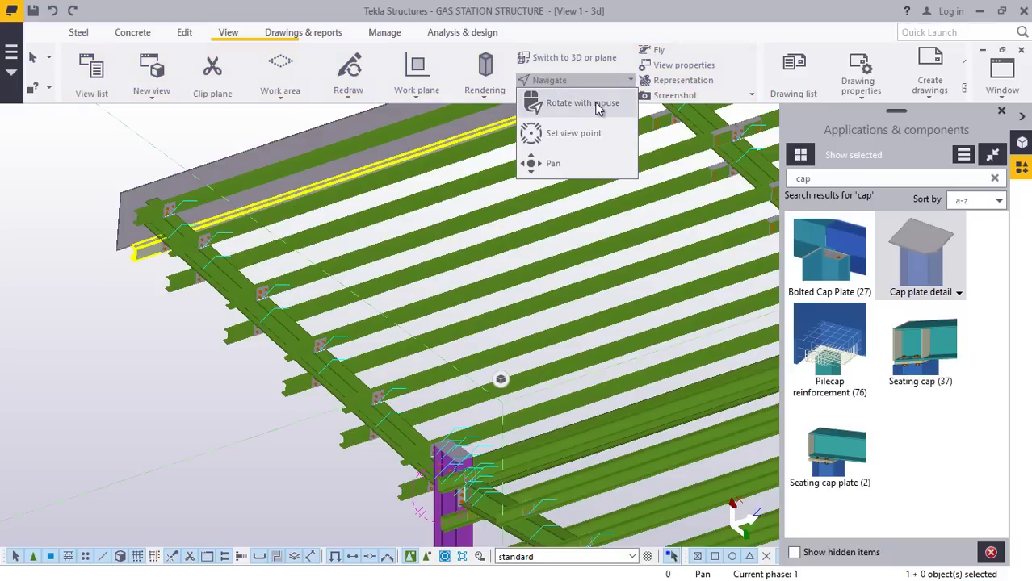
{"action": "middle_click_drag", "start_coordinate": [174, 213], "coordinate": [300, 165], "text": "ctrl"}
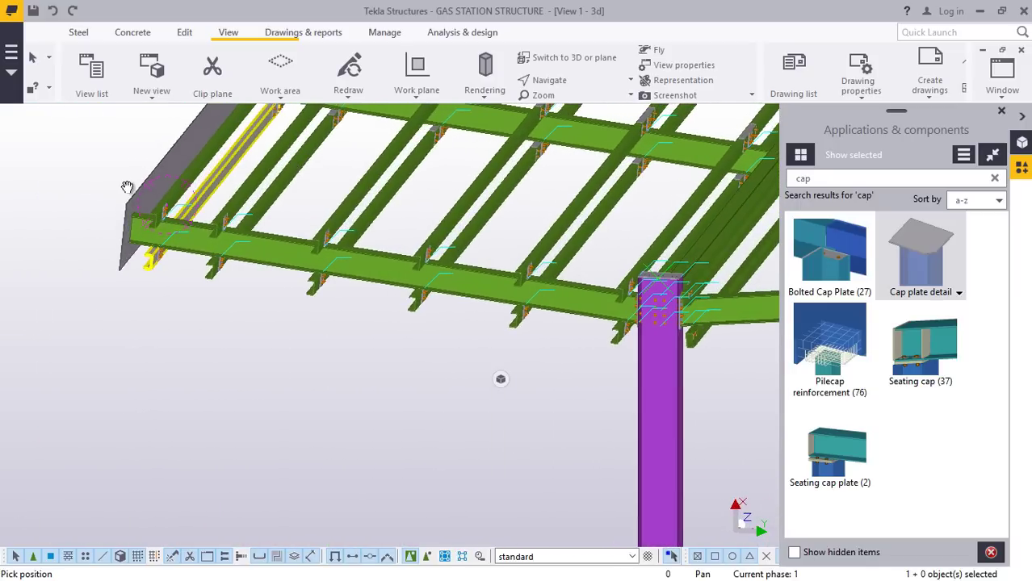
{"action": "scroll", "coordinate": [127, 187], "scroll_direction": "up", "scroll_amount": 10}
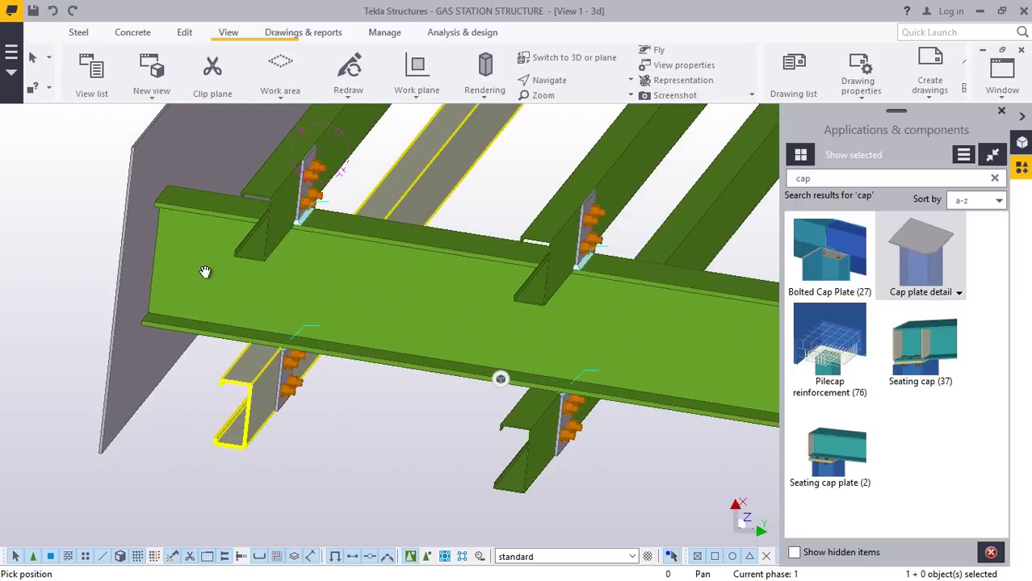
{"action": "middle_click_drag", "start_coordinate": [205, 272], "coordinate": [397, 282], "text": "ctrl"}
{"action": "mouse_move", "coordinate": [333, 281]}
{"action": "middle_mouse_down", "text": "ctrl"}
{"action": "mouse_move", "coordinate": [267, 267]}
{"action": "mouse_move", "coordinate": [165, 272]}
{"action": "mouse_move", "coordinate": [168, 259]}
{"action": "mouse_move", "coordinate": [411, 319]}
{"action": "mouse_move", "coordinate": [246, 280]}
{"action": "mouse_move", "coordinate": [218, 317]}
{"action": "middle_mouse_up", "text": "ctrl"}
{"action": "scroll", "coordinate": [222, 242], "scroll_direction": "up", "scroll_amount": 5}
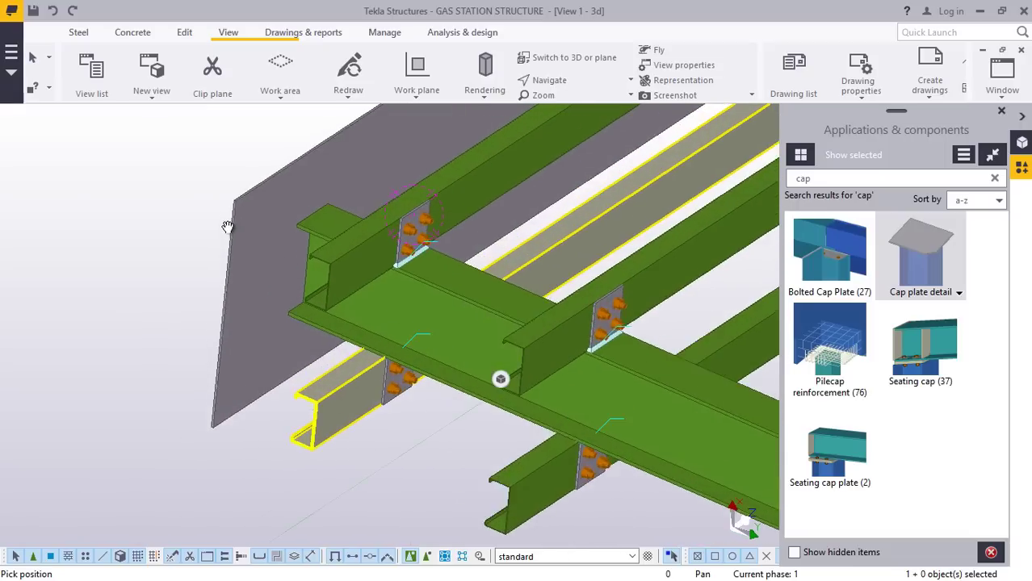
{"action": "right_click", "coordinate": [192, 194]}
{"action": "left_click", "coordinate": [193, 207]}
{"action": "middle_click_drag", "start_coordinate": [194, 208], "coordinate": [283, 208], "text": "ctrl"}
{"action": "middle_click_drag", "start_coordinate": [292, 426], "coordinate": [377, 50], "text": "ctrl"}
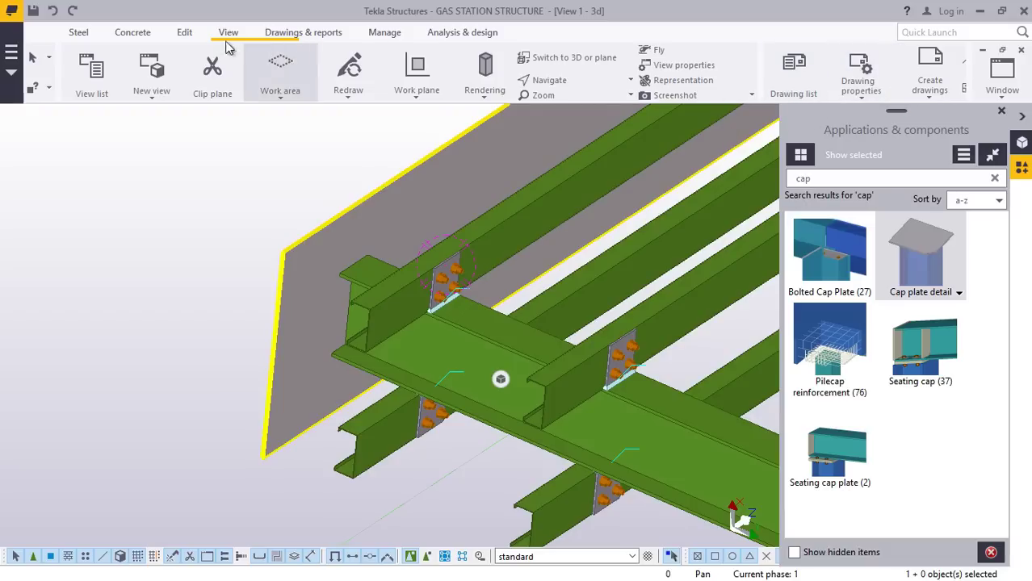
Add points at the outer upper and outer lower corners of the mirrored plate's grid A end.
{"action": "left_click", "coordinate": [186, 33]}
{"action": "left_click", "coordinate": [856, 88]}
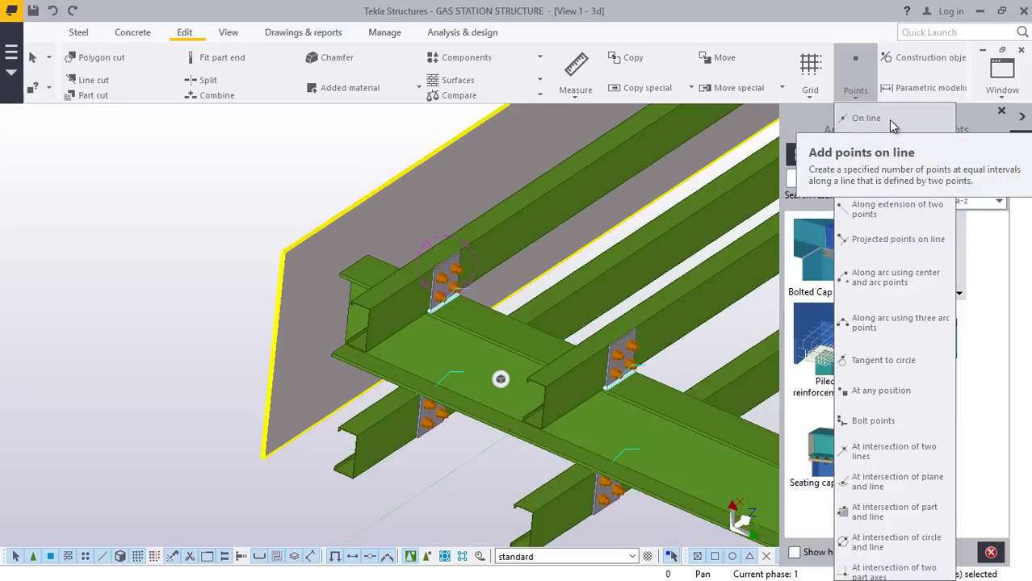
{"action": "left_click", "coordinate": [881, 390]}
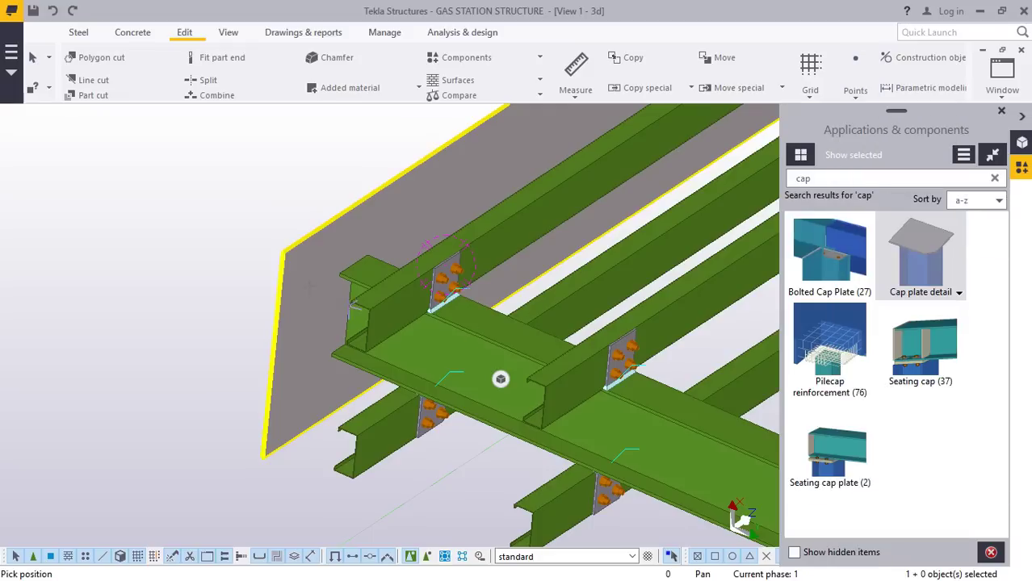
{"action": "scroll", "coordinate": [271, 255], "scroll_direction": "up", "scroll_amount": 2}
{"action": "scroll", "coordinate": [290, 235], "scroll_direction": "up", "scroll_amount": 5}
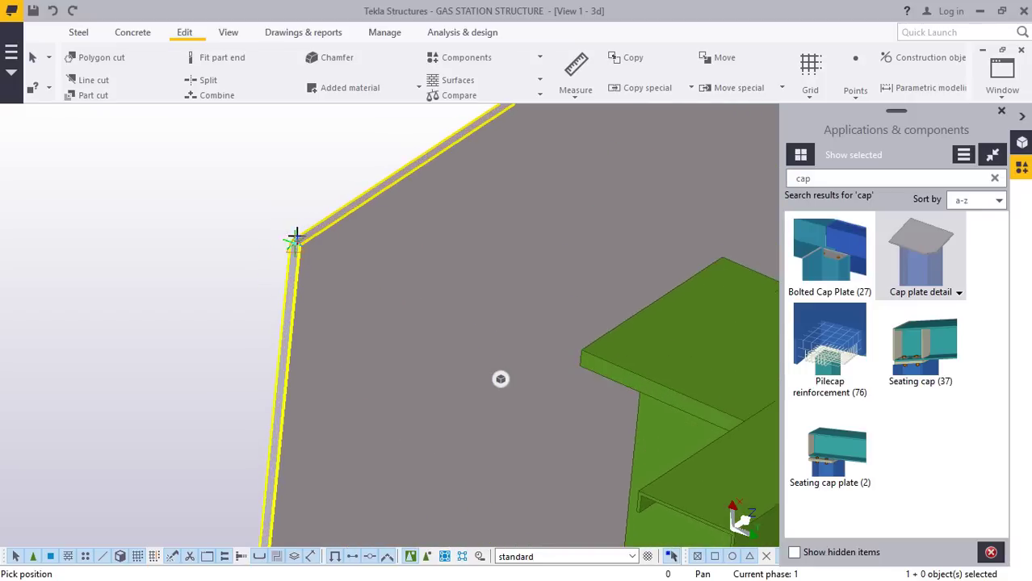
{"action": "scroll", "coordinate": [289, 247], "scroll_direction": "up", "scroll_amount": 1}
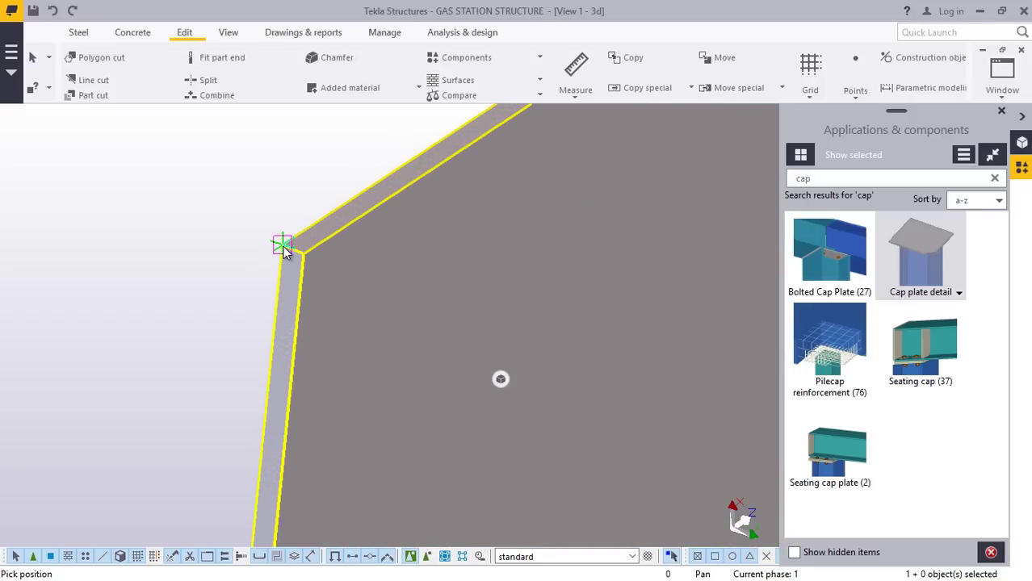
{"action": "scroll", "coordinate": [282, 244], "scroll_direction": "down", "scroll_amount": 6}
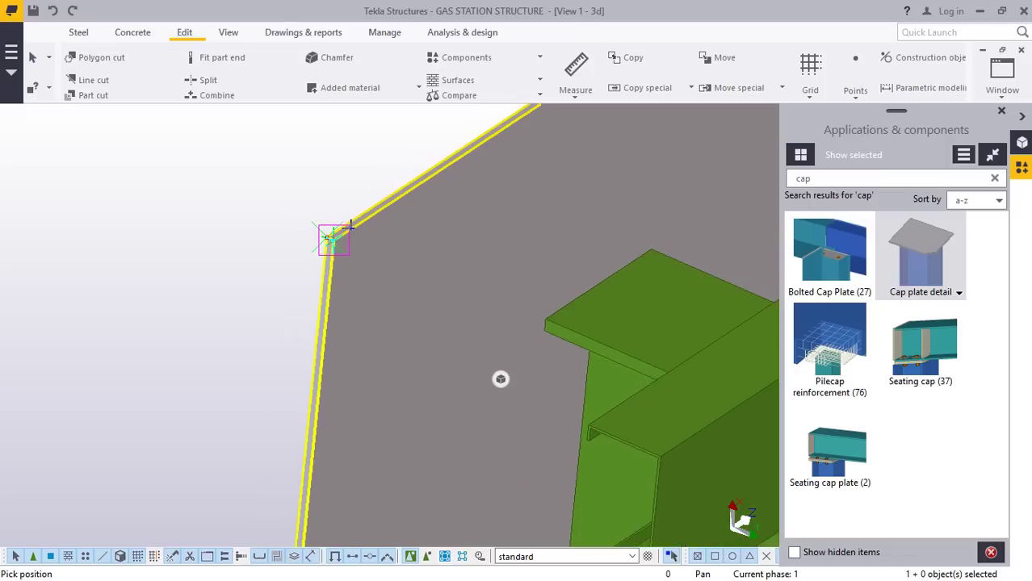
{"action": "scroll", "coordinate": [357, 476], "scroll_direction": "up", "scroll_amount": 5}
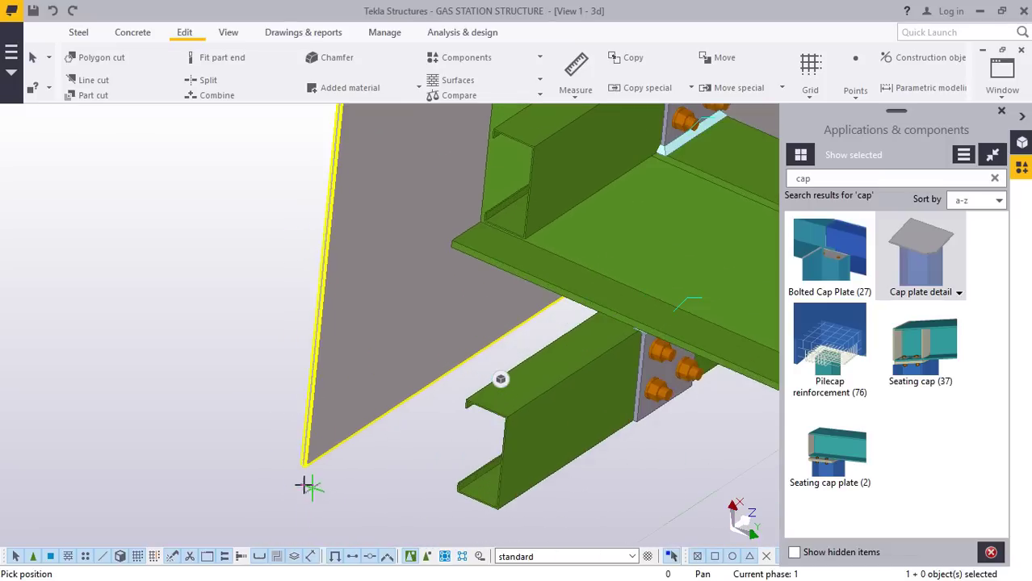
{"action": "right_click", "coordinate": [237, 337]}
{"action": "left_click", "coordinate": [242, 328]}
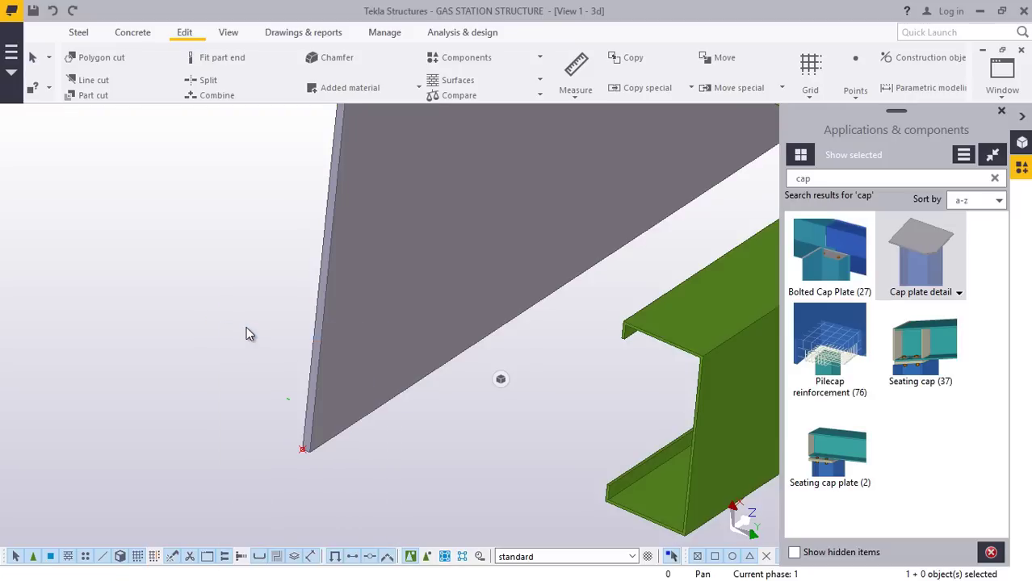
{"action": "scroll", "coordinate": [246, 334], "scroll_direction": "down", "scroll_amount": 6}
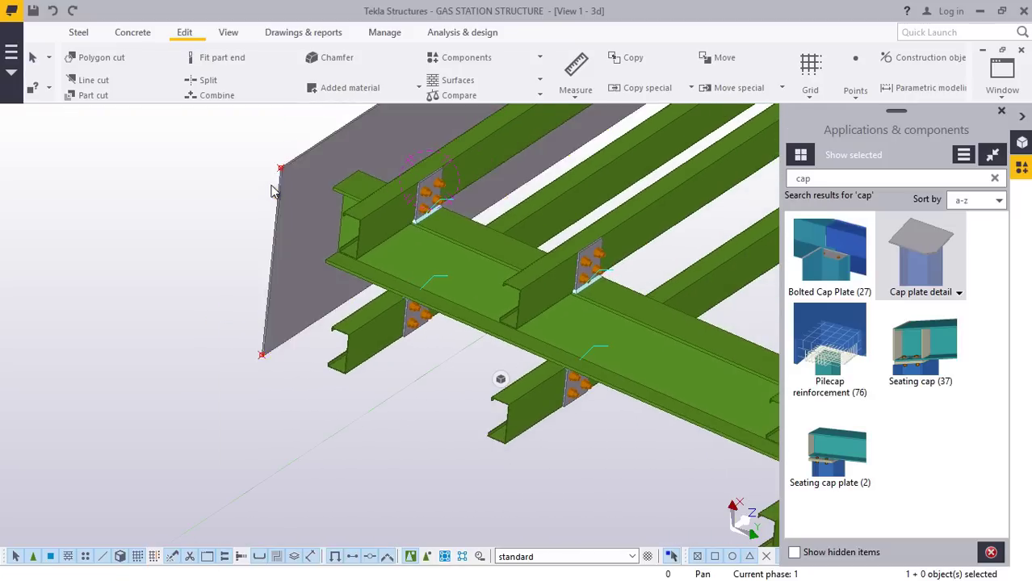
{"action": "scroll", "coordinate": [273, 184], "scroll_direction": "up", "scroll_amount": 3}
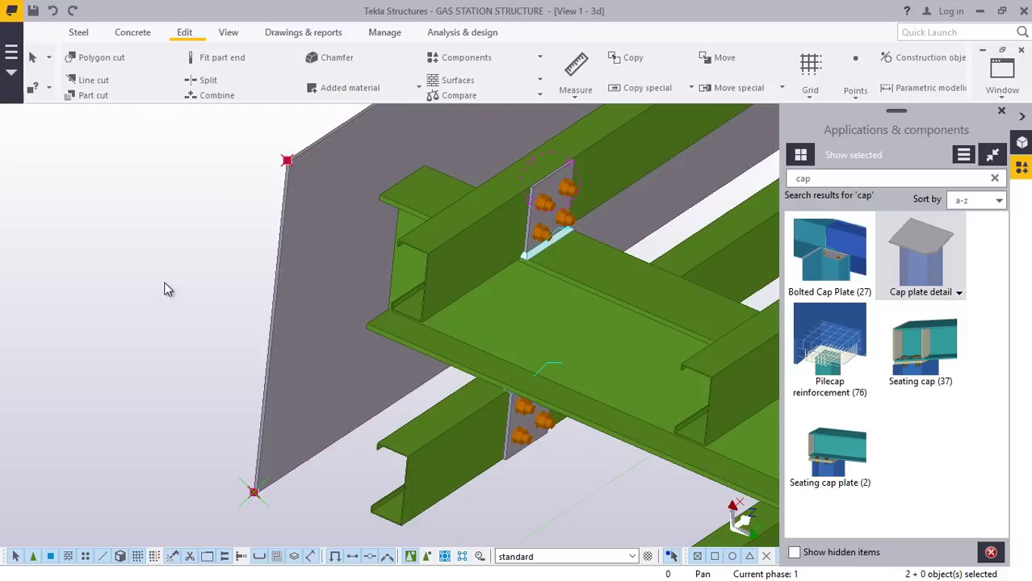
{"action": "right_click", "coordinate": [165, 289]}
{"action": "left_click", "coordinate": [201, 299]}
{"action": "scroll", "coordinate": [286, 158], "scroll_direction": "up", "scroll_amount": 3}
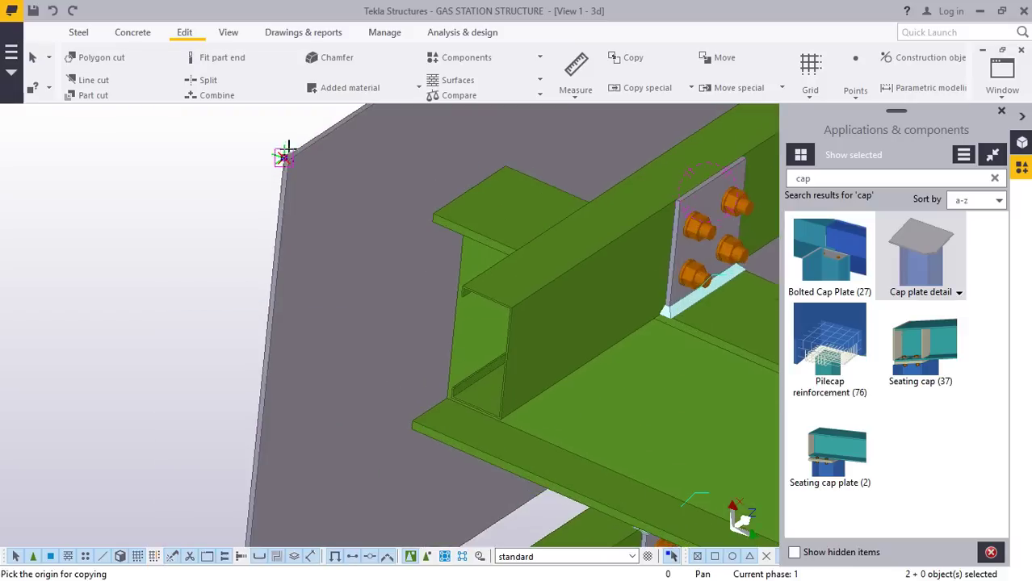
{"action": "scroll", "coordinate": [284, 156], "scroll_direction": "up", "scroll_amount": 3}
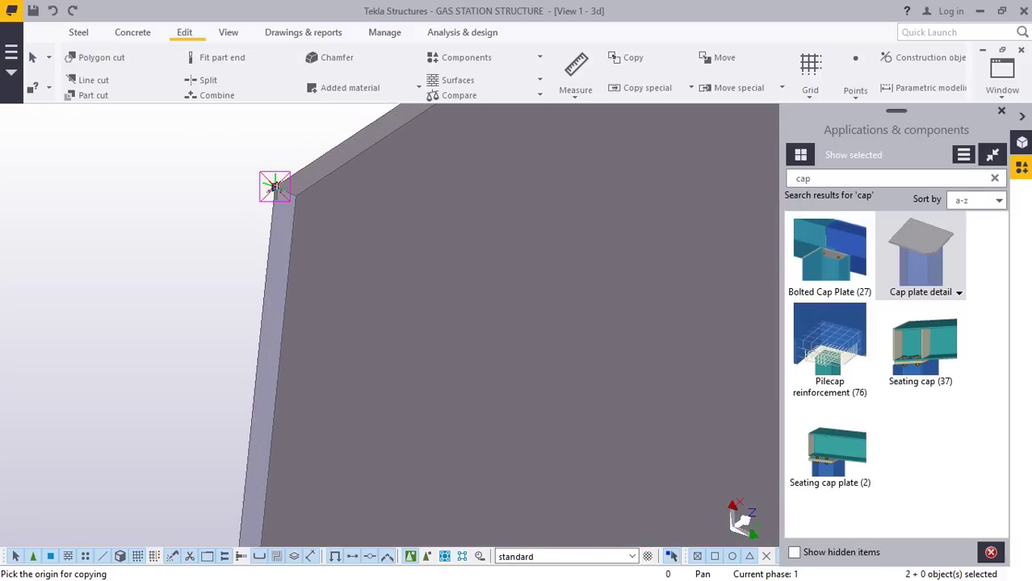
{"action": "left_click", "coordinate": [274, 188]}
{"action": "scroll", "coordinate": [230, 226], "scroll_direction": "down", "scroll_amount": 6}
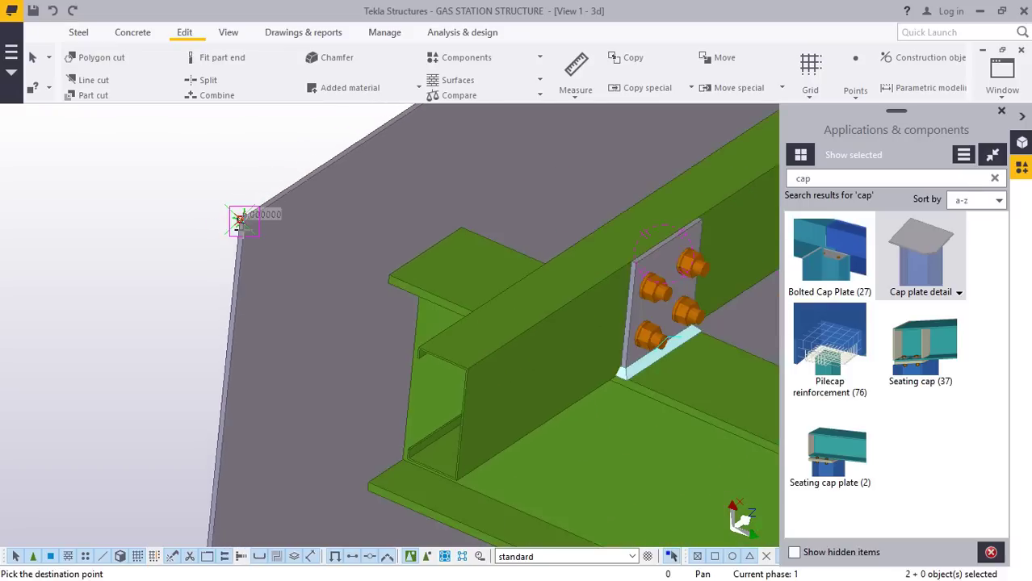
{"action": "scroll", "coordinate": [241, 226], "scroll_direction": "down", "scroll_amount": 8}
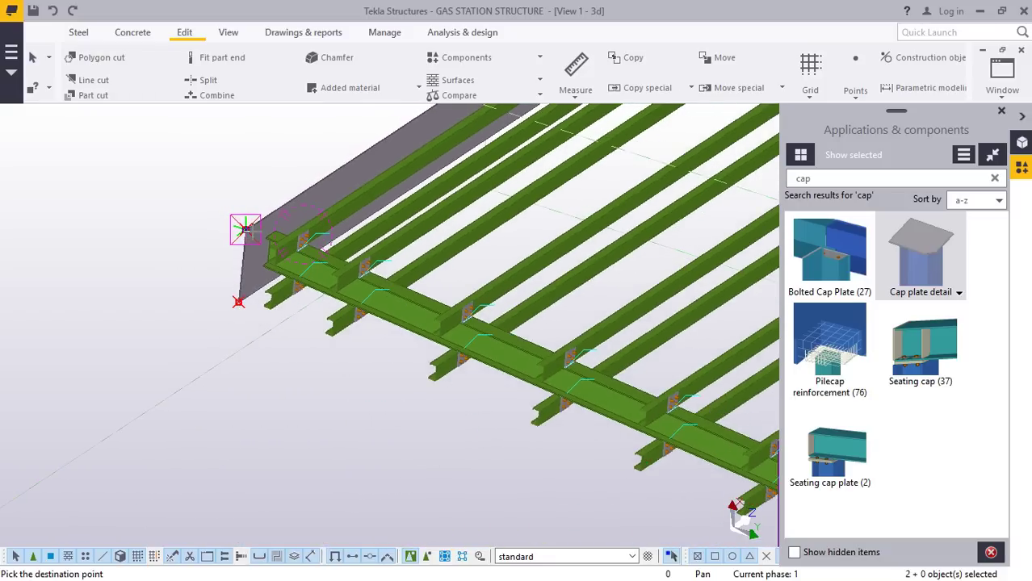
{"action": "scroll", "coordinate": [245, 228], "scroll_direction": "down", "scroll_amount": 5}
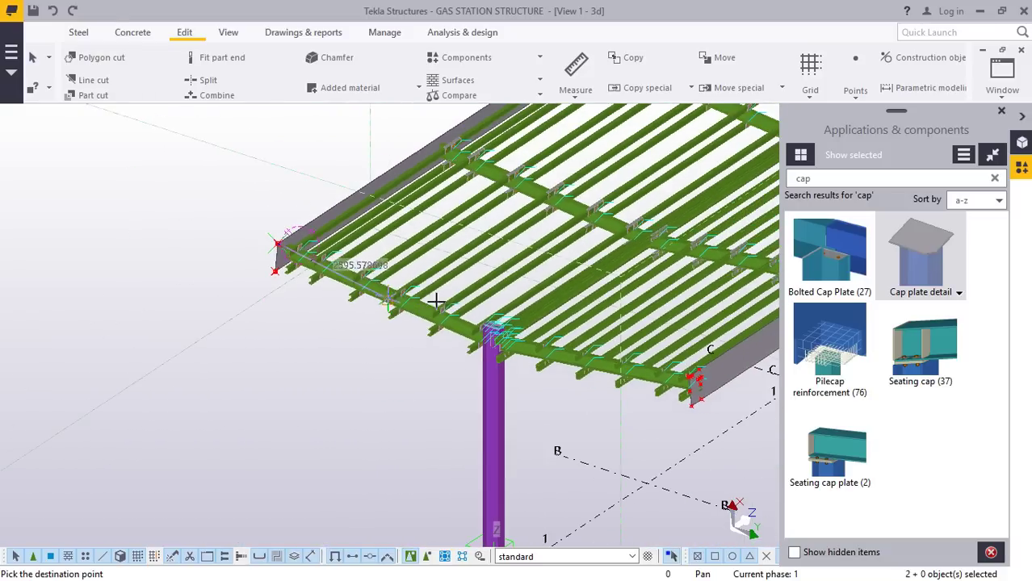
{"action": "scroll", "coordinate": [477, 335], "scroll_direction": "up", "scroll_amount": 10}
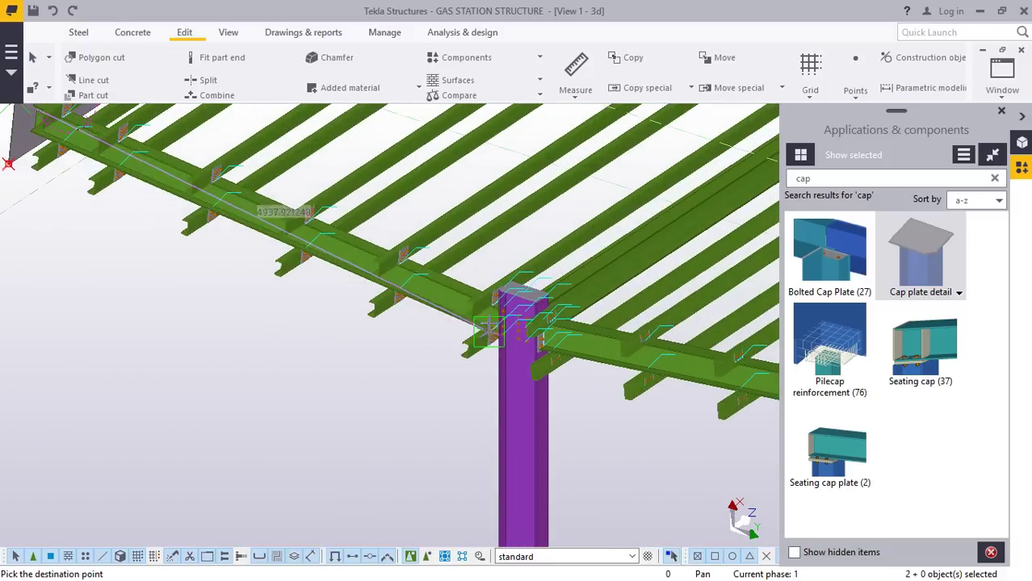
{"action": "scroll", "coordinate": [494, 300], "scroll_direction": "up", "scroll_amount": 2}
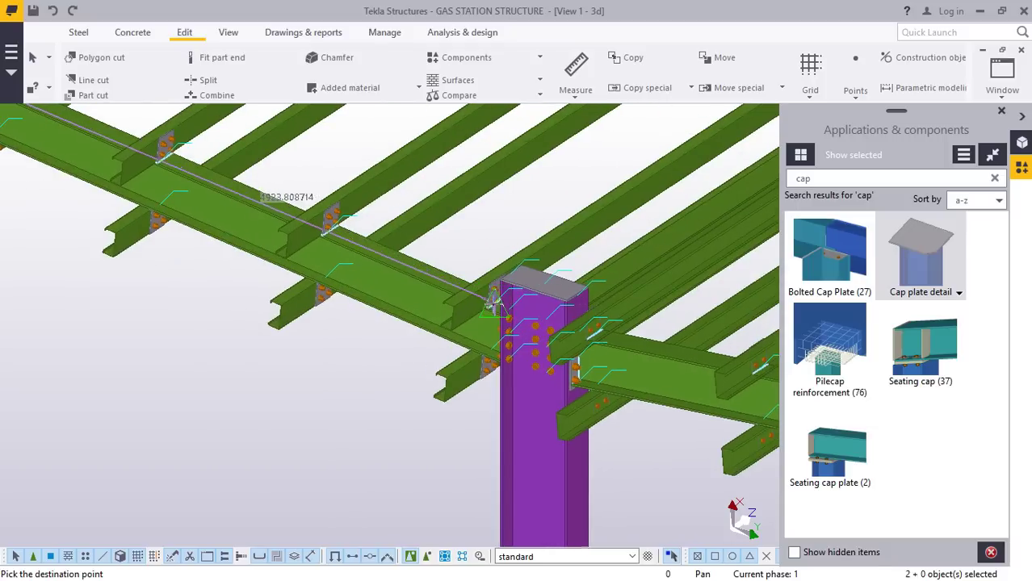
{"action": "scroll", "coordinate": [491, 300], "scroll_direction": "up", "scroll_amount": 3}
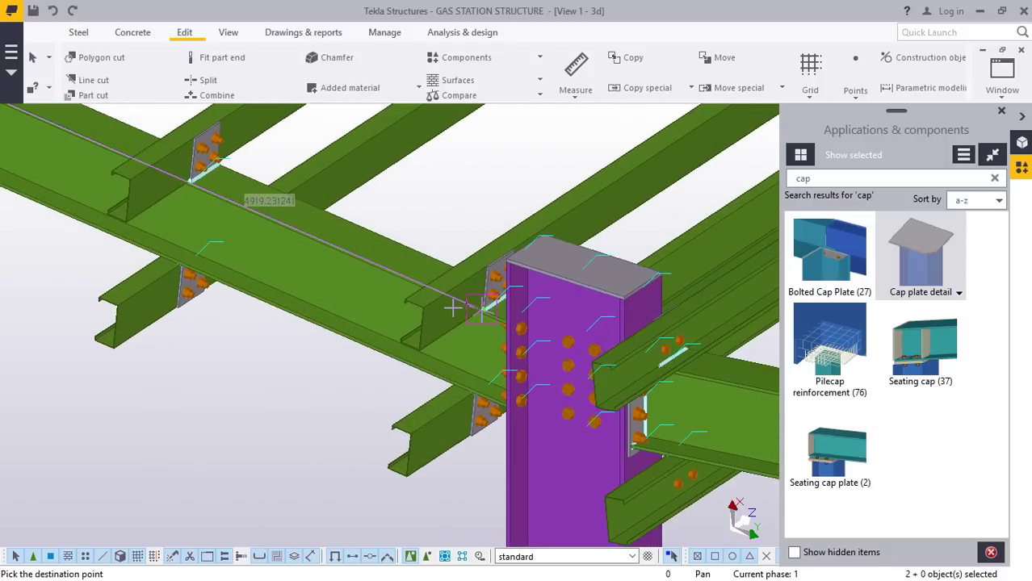
{"action": "left_click", "coordinate": [452, 308]}
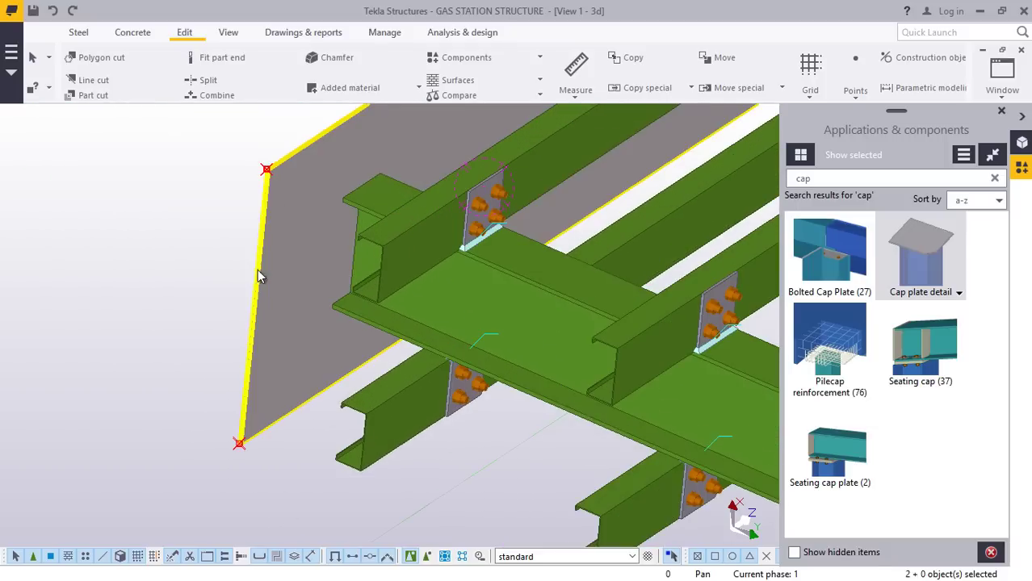
Add one divided line point midway between the upper and lower corner points at the mirrored plate's grid A end.
{"action": "scroll", "coordinate": [258, 276], "scroll_direction": "down", "scroll_amount": 6}
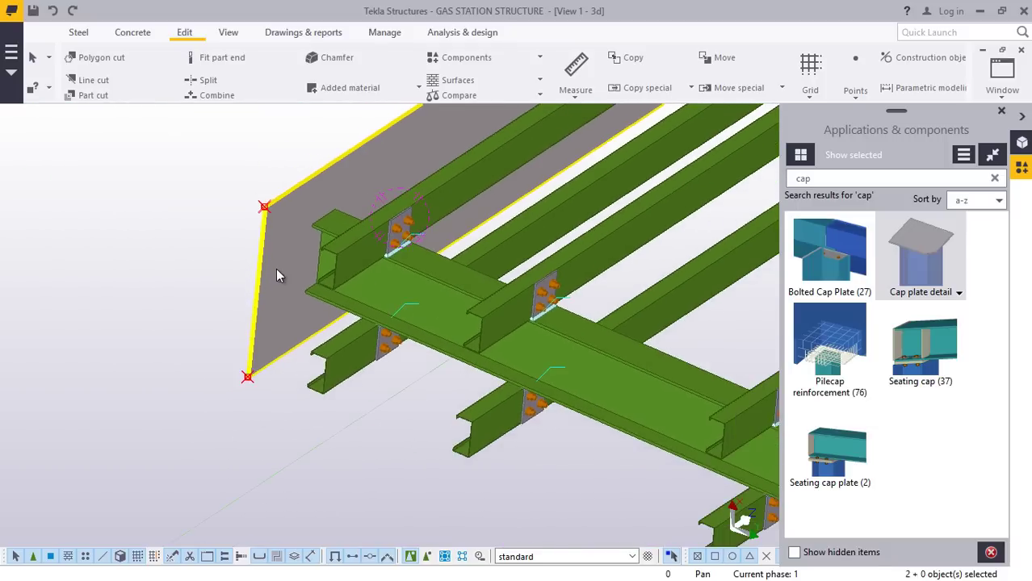
{"action": "scroll", "coordinate": [263, 355], "scroll_direction": "up", "scroll_amount": 3}
{"action": "scroll", "coordinate": [265, 226], "scroll_direction": "up", "scroll_amount": 4}
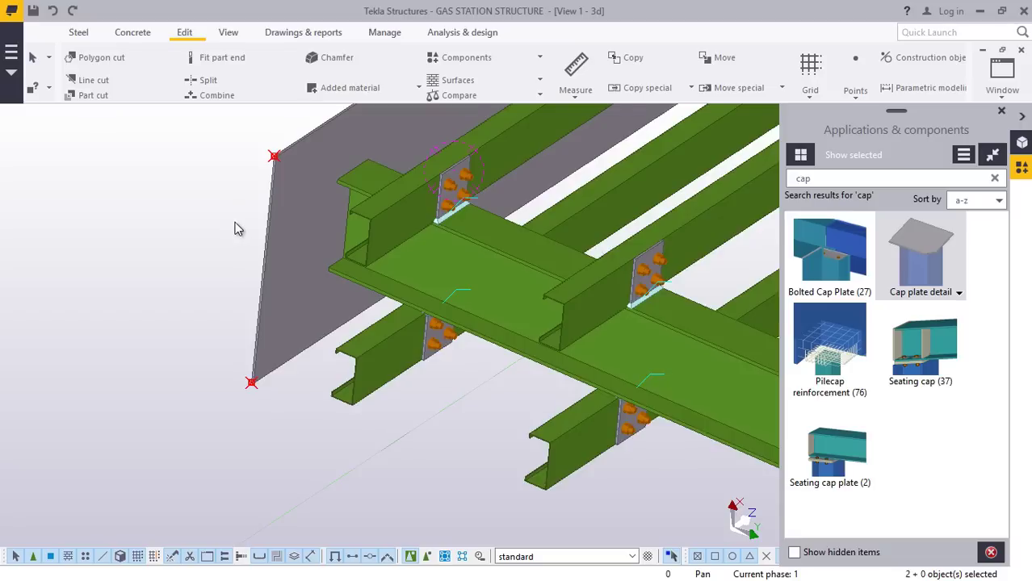
{"action": "scroll", "coordinate": [268, 230], "scroll_direction": "up", "scroll_amount": 1}
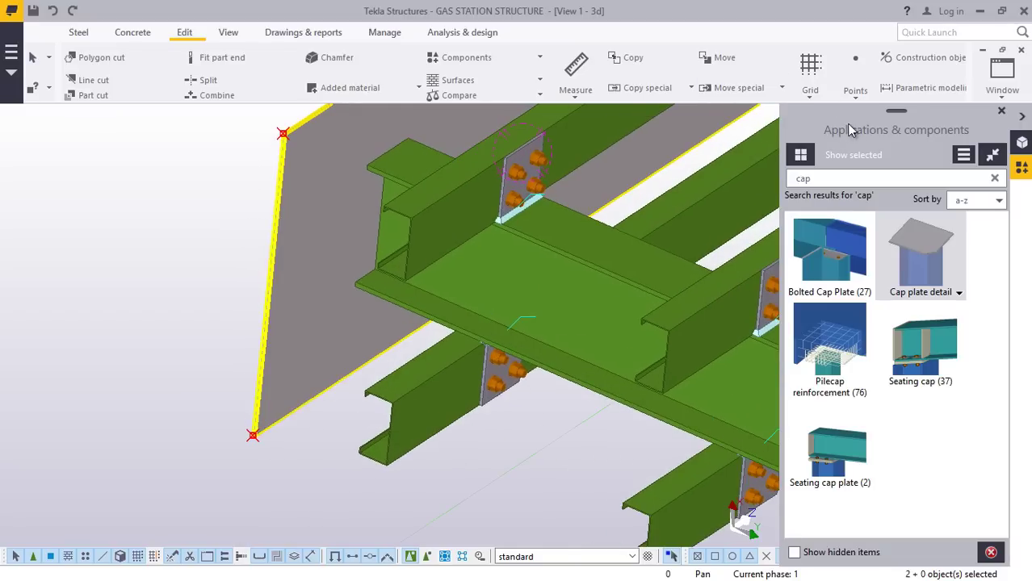
{"action": "left_click", "coordinate": [859, 96]}
{"action": "left_click", "coordinate": [815, 118]}
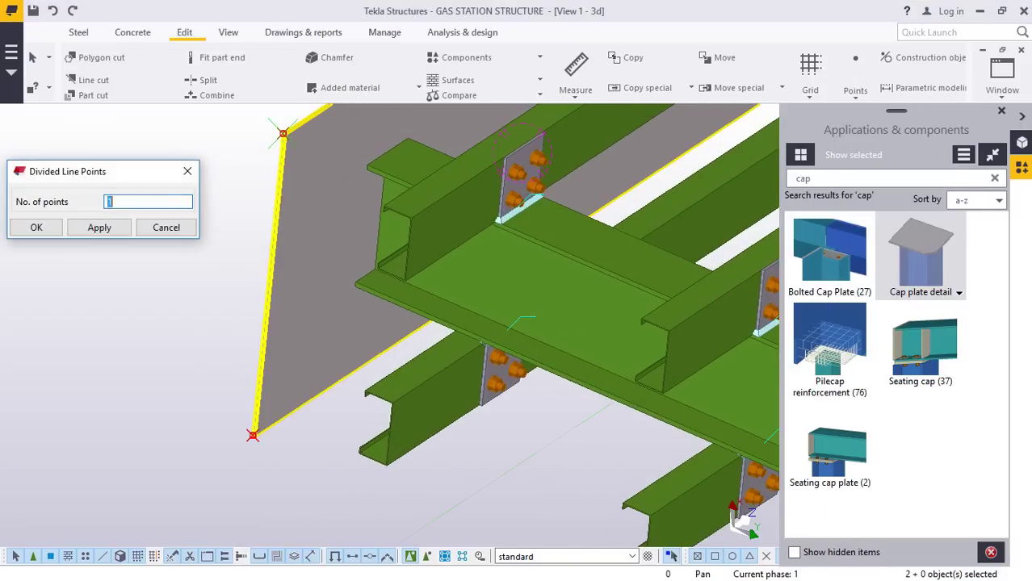
{"action": "scroll", "coordinate": [273, 122], "scroll_direction": "up", "scroll_amount": 2}
{"action": "scroll", "coordinate": [272, 123], "scroll_direction": "up", "scroll_amount": 3}
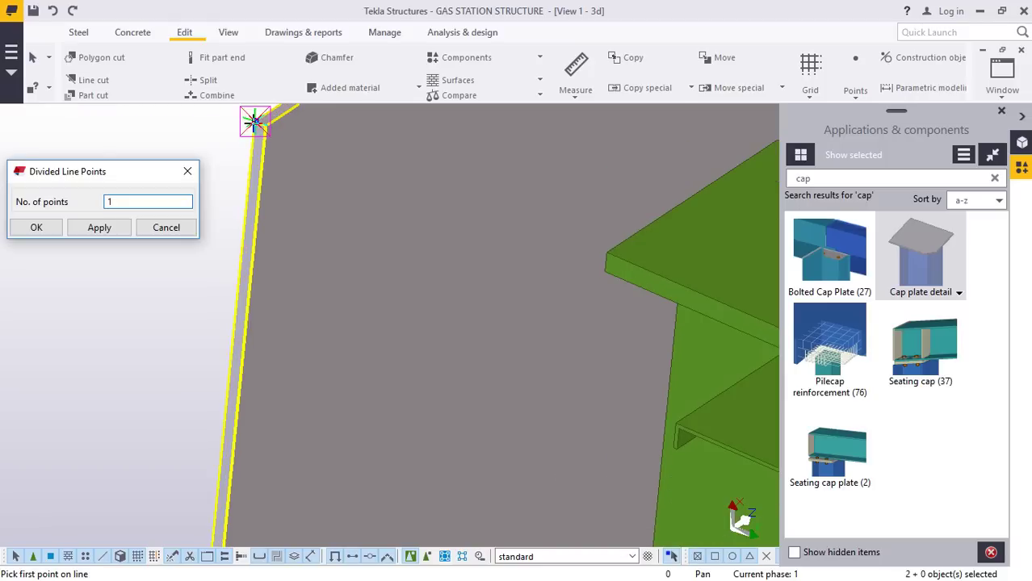
{"action": "left_click", "coordinate": [255, 121]}
{"action": "scroll", "coordinate": [265, 157], "scroll_direction": "down", "scroll_amount": 3}
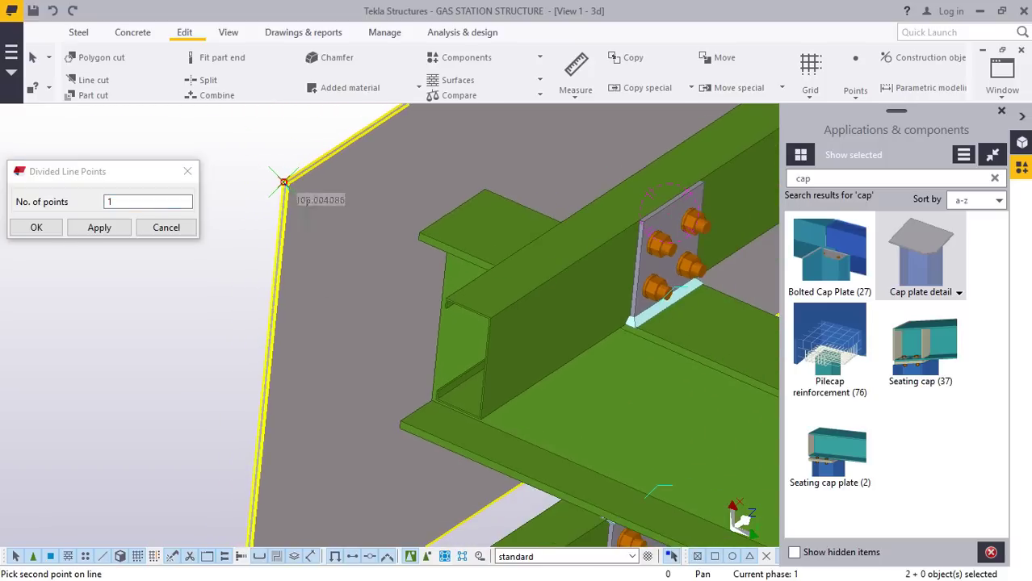
{"action": "scroll", "coordinate": [275, 323], "scroll_direction": "down", "scroll_amount": 2}
{"action": "scroll", "coordinate": [270, 468], "scroll_direction": "up", "scroll_amount": 4}
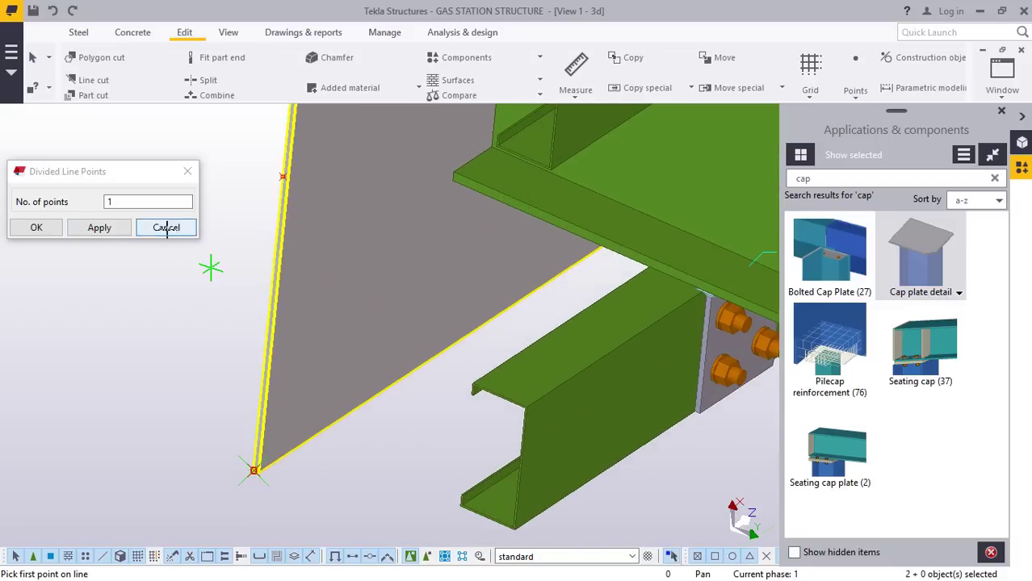
{"action": "left_click", "coordinate": [167, 227]}
{"action": "right_click", "coordinate": [172, 220]}
{"action": "left_click", "coordinate": [202, 235]}
{"action": "scroll", "coordinate": [260, 243], "scroll_direction": "down", "scroll_amount": 3}
{"action": "scroll", "coordinate": [280, 146], "scroll_direction": "up", "scroll_amount": 3}
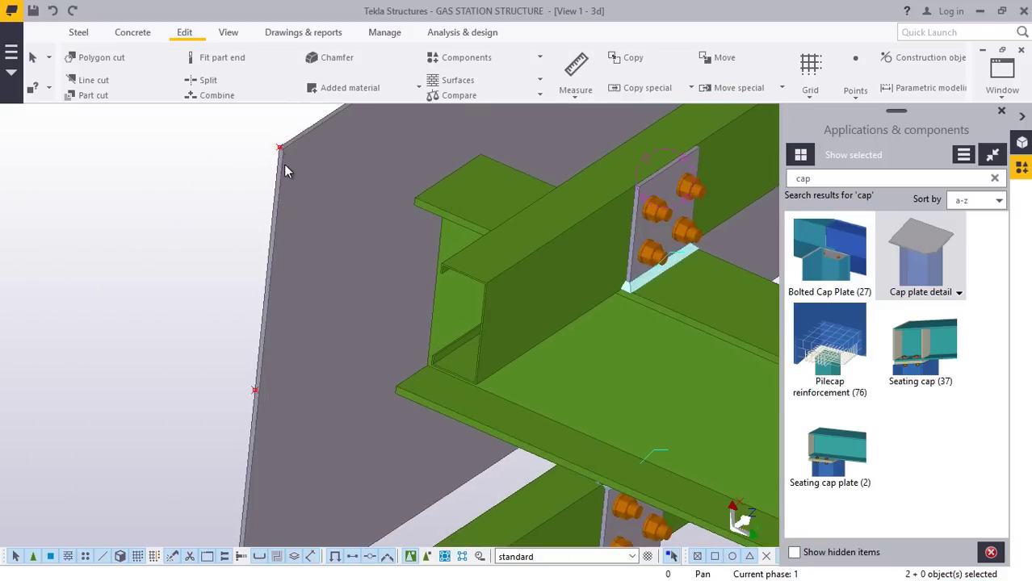
Set the work plane on the upper flange of the grid A roof beam, with the X axis running along the beam.
{"action": "scroll", "coordinate": [287, 193], "scroll_direction": "down", "scroll_amount": 3}
{"action": "scroll", "coordinate": [360, 383], "scroll_direction": "up", "scroll_amount": 3}
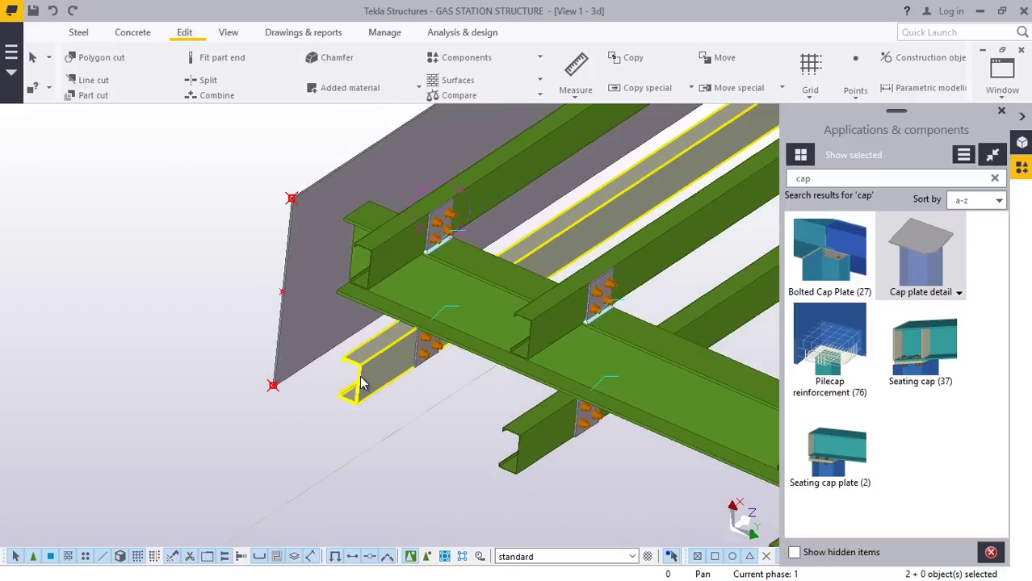
{"action": "left_click", "coordinate": [229, 36]}
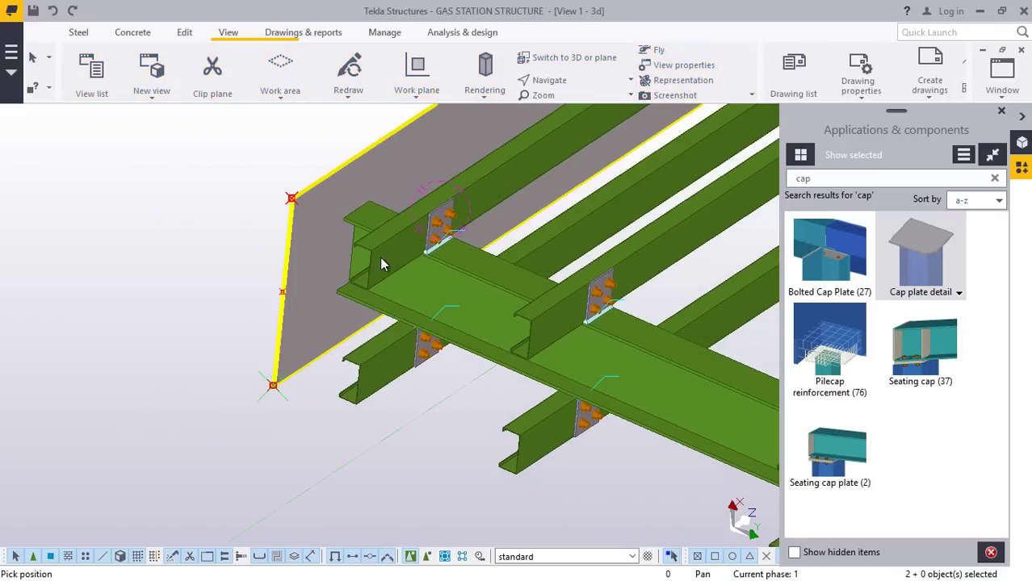
{"action": "middle_click_drag", "start_coordinate": [381, 258], "coordinate": [451, 285], "text": "ctrl"}
{"action": "scroll", "coordinate": [451, 285], "scroll_direction": "up", "scroll_amount": 3}
{"action": "right_click", "coordinate": [514, 153]}
{"action": "left_click", "coordinate": [552, 166]}
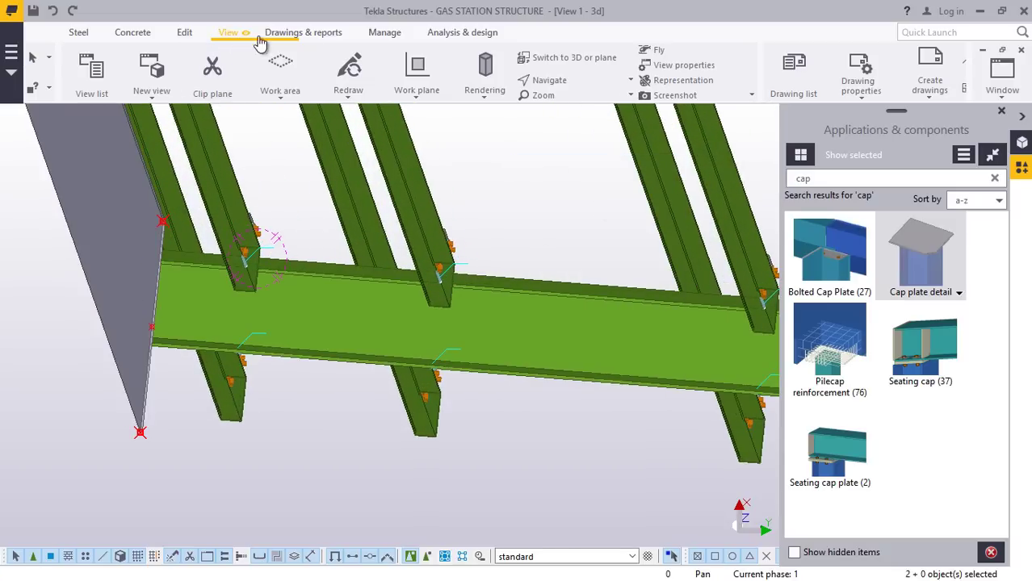
{"action": "left_click", "coordinate": [415, 97]}
{"action": "left_click", "coordinate": [429, 123]}
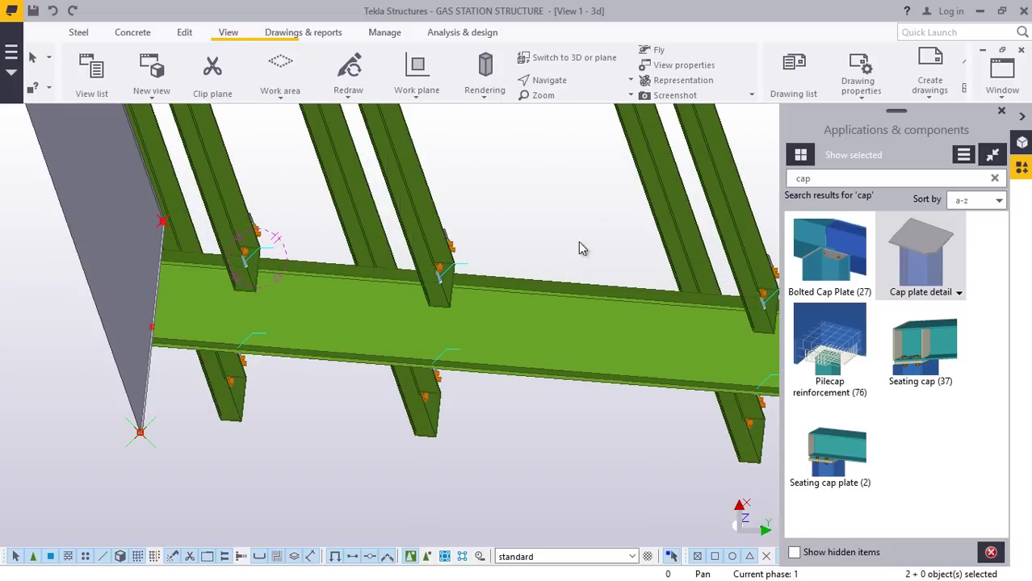
{"action": "scroll", "coordinate": [544, 291], "scroll_direction": "up", "scroll_amount": 3}
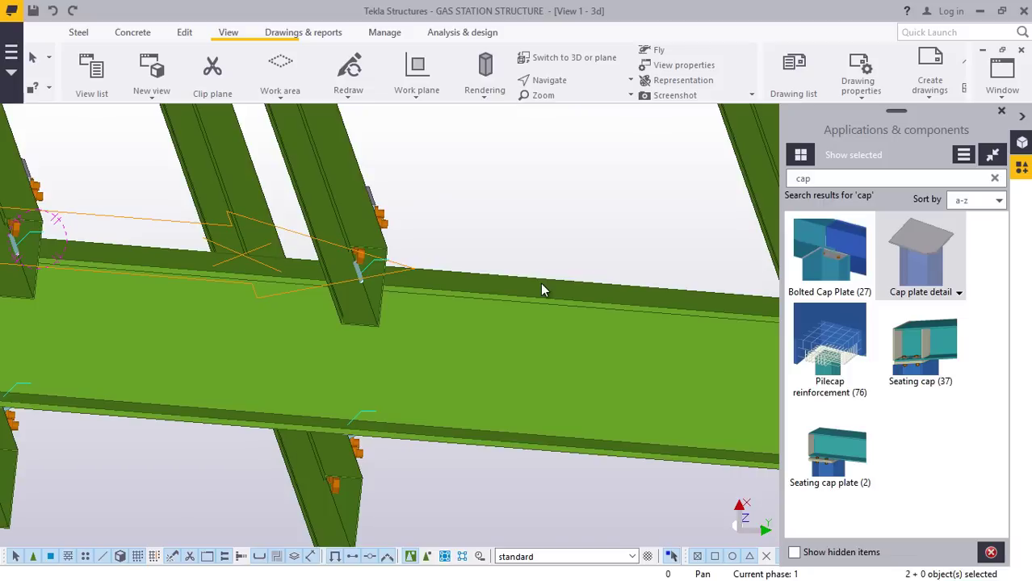
{"action": "middle_click_drag", "start_coordinate": [478, 276], "coordinate": [500, 172], "text": "ctrl"}
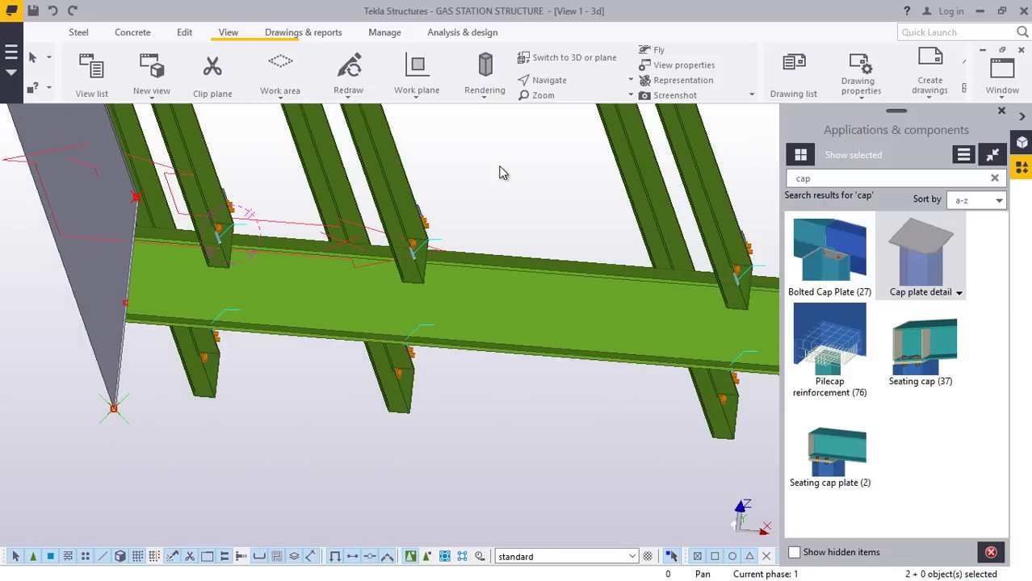
{"action": "right_click", "coordinate": [517, 158]}
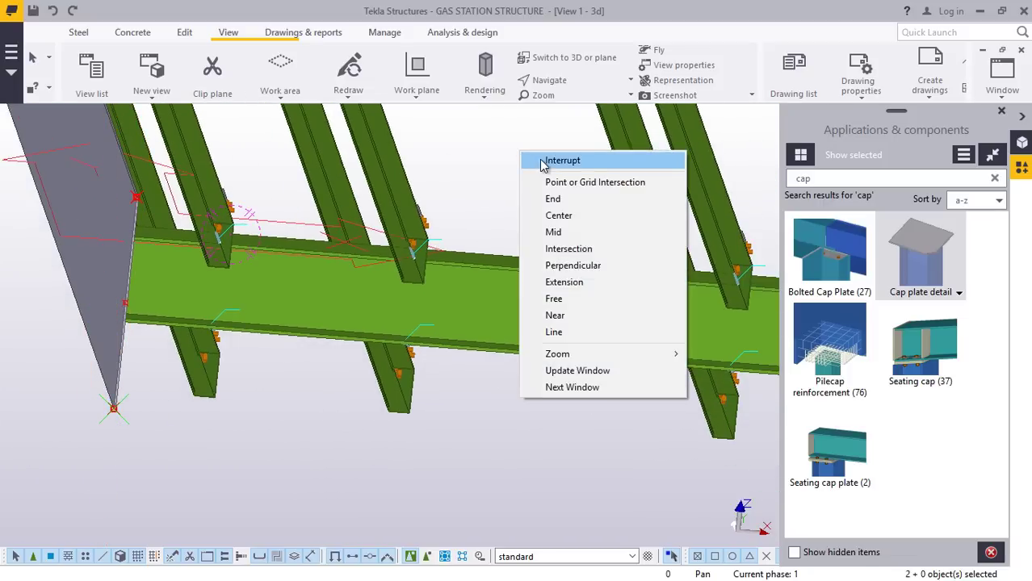
{"action": "left_click", "coordinate": [557, 159]}
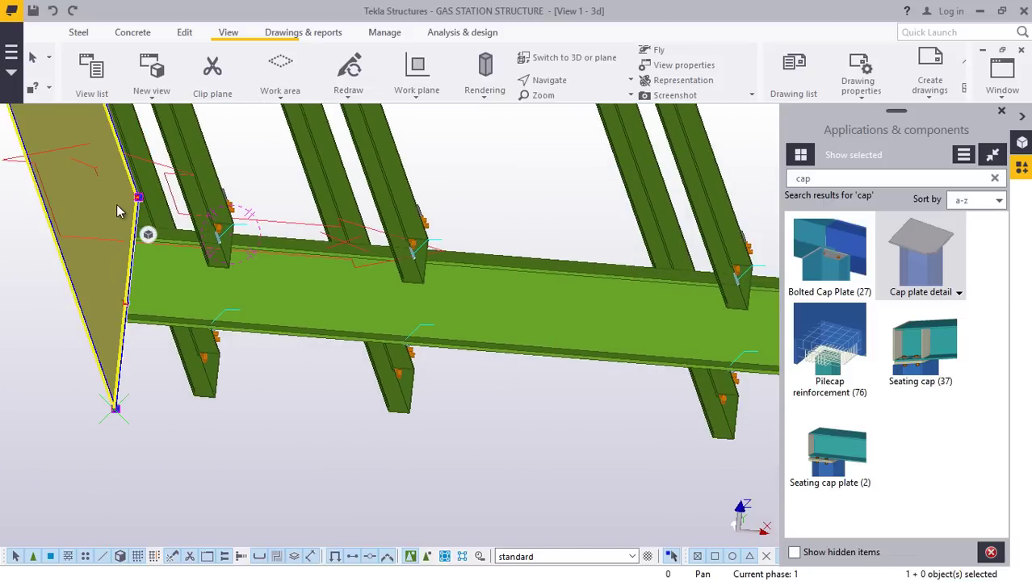
Make one linear copy of the mirrored edge plate along the grid A roof beam with dX 4500, dY 0 and dZ 0.
{"action": "scroll", "coordinate": [139, 230], "scroll_direction": "up", "scroll_amount": 2}
{"action": "right_click", "coordinate": [601, 151]}
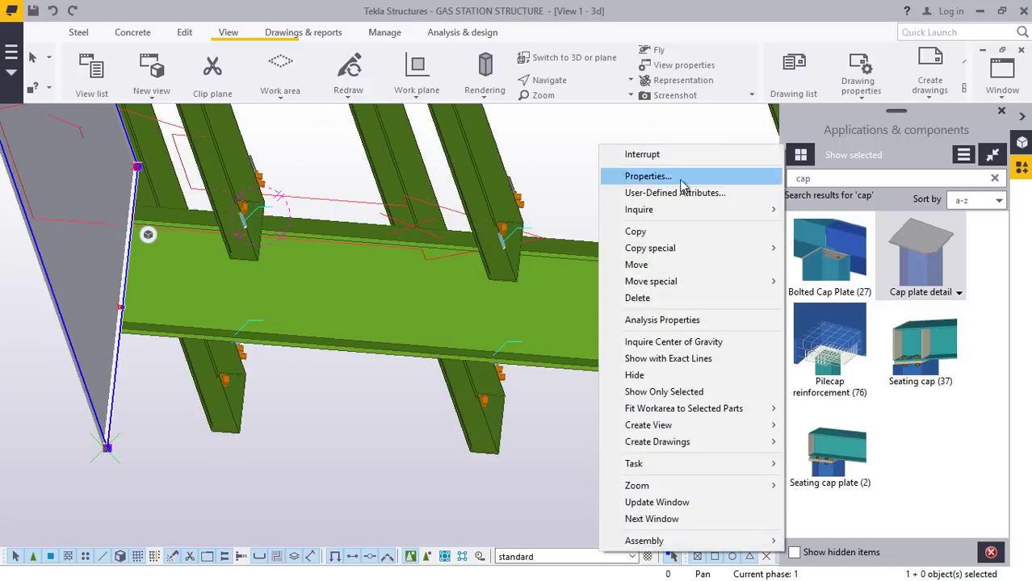
{"action": "mouse_move", "coordinate": [662, 249]}
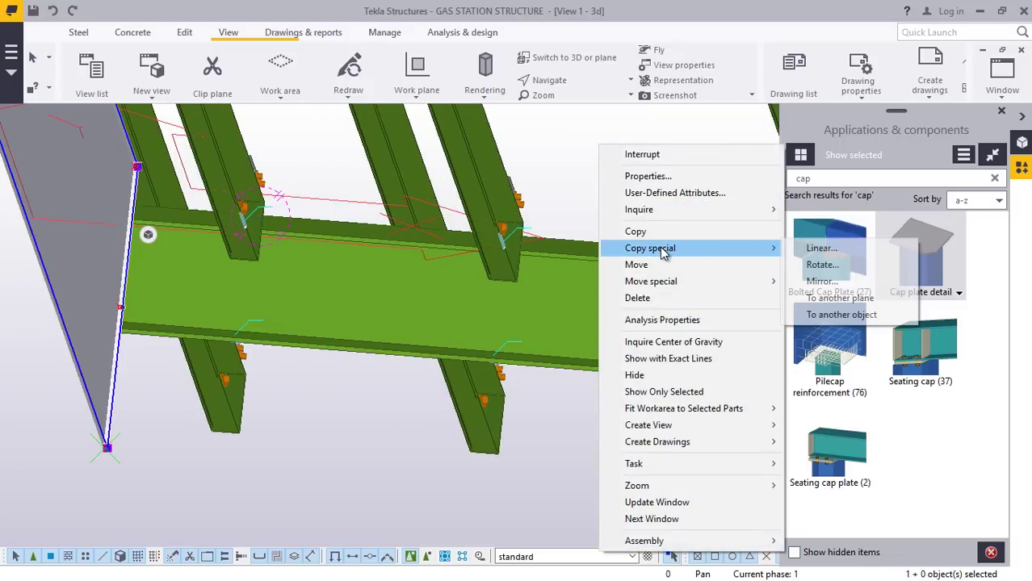
{"action": "left_click", "coordinate": [821, 248]}
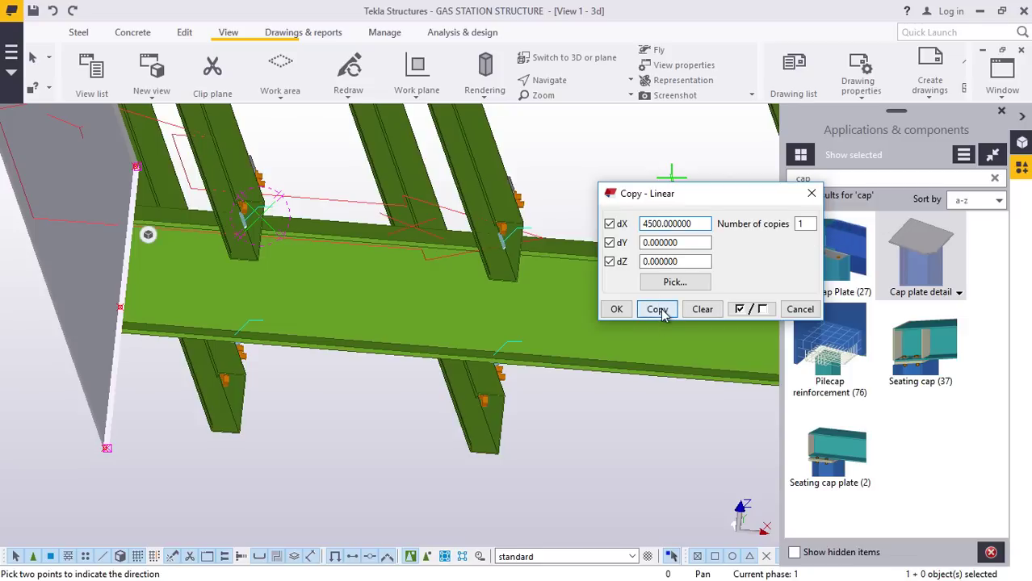
{"action": "left_click", "coordinate": [616, 311]}
{"action": "scroll", "coordinate": [281, 299], "scroll_direction": "down", "scroll_amount": 5}
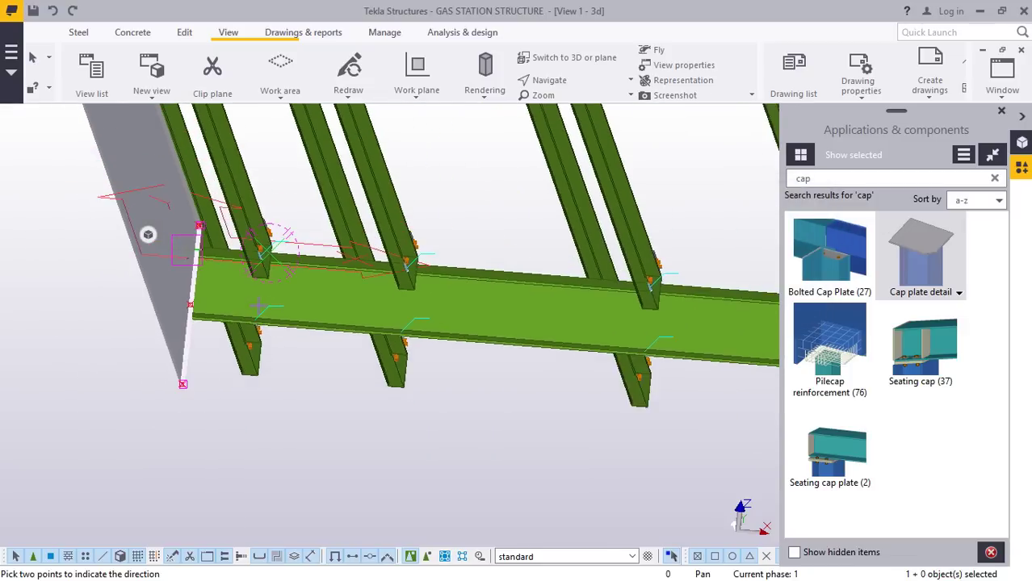
{"action": "scroll", "coordinate": [274, 300], "scroll_direction": "down", "scroll_amount": 2}
{"action": "scroll", "coordinate": [616, 307], "scroll_direction": "up", "scroll_amount": 7}
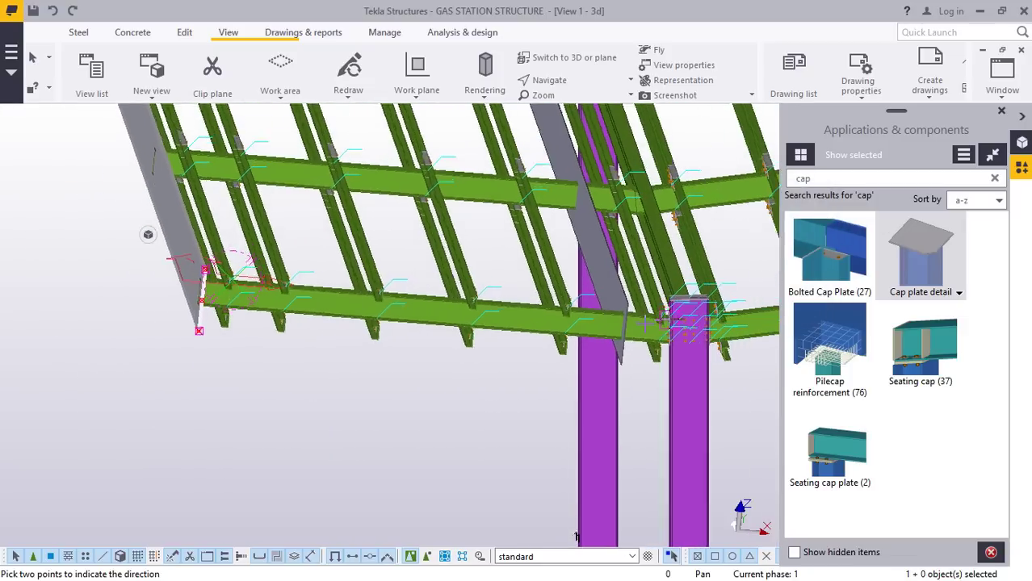
{"action": "scroll", "coordinate": [614, 307], "scroll_direction": "up", "scroll_amount": 5}
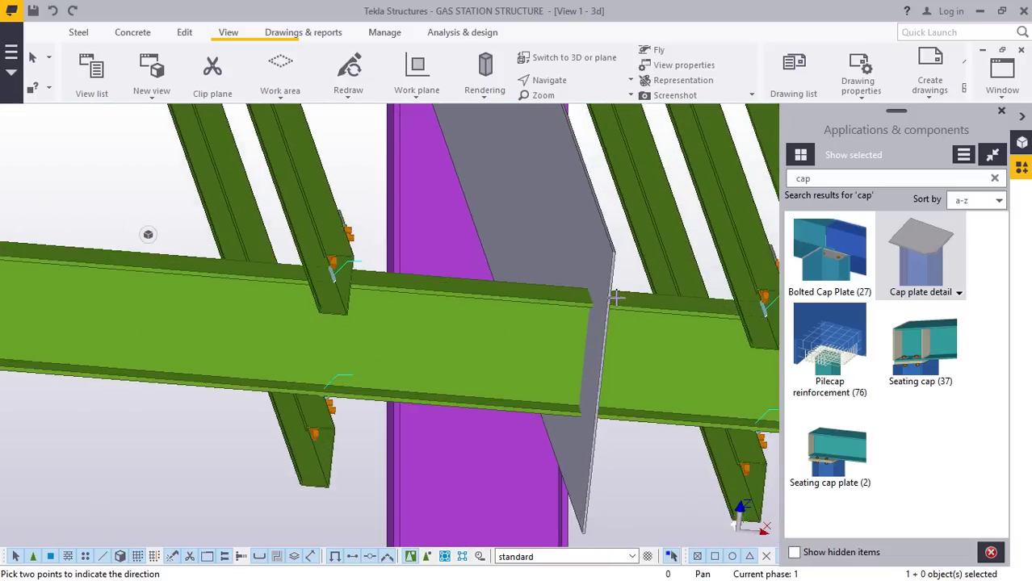
{"action": "scroll", "coordinate": [566, 297], "scroll_direction": "down", "scroll_amount": 2}
{"action": "right_click", "coordinate": [585, 206]}
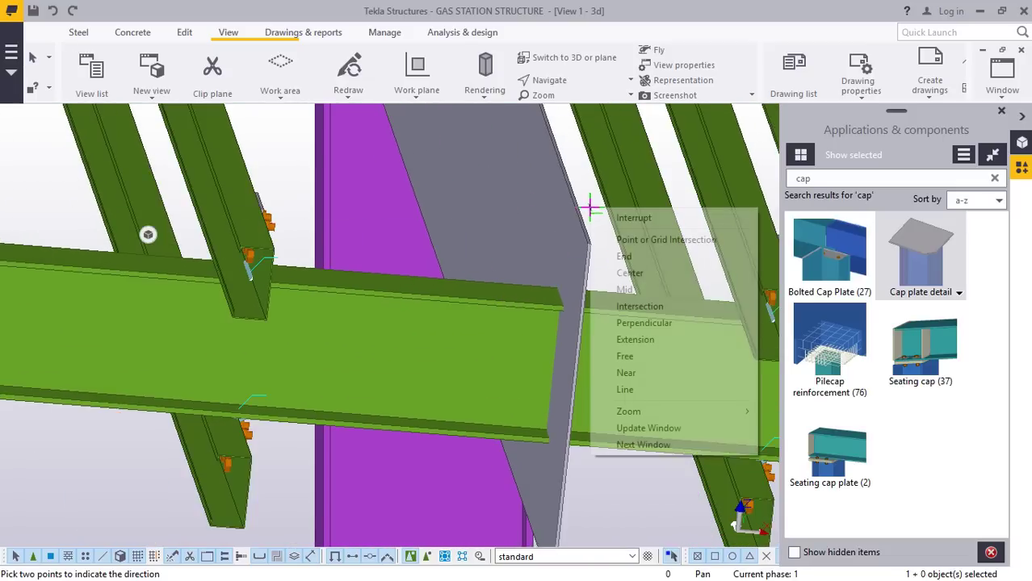
{"action": "left_click", "coordinate": [633, 211]}
{"action": "scroll", "coordinate": [341, 245], "scroll_direction": "down", "scroll_amount": 2}
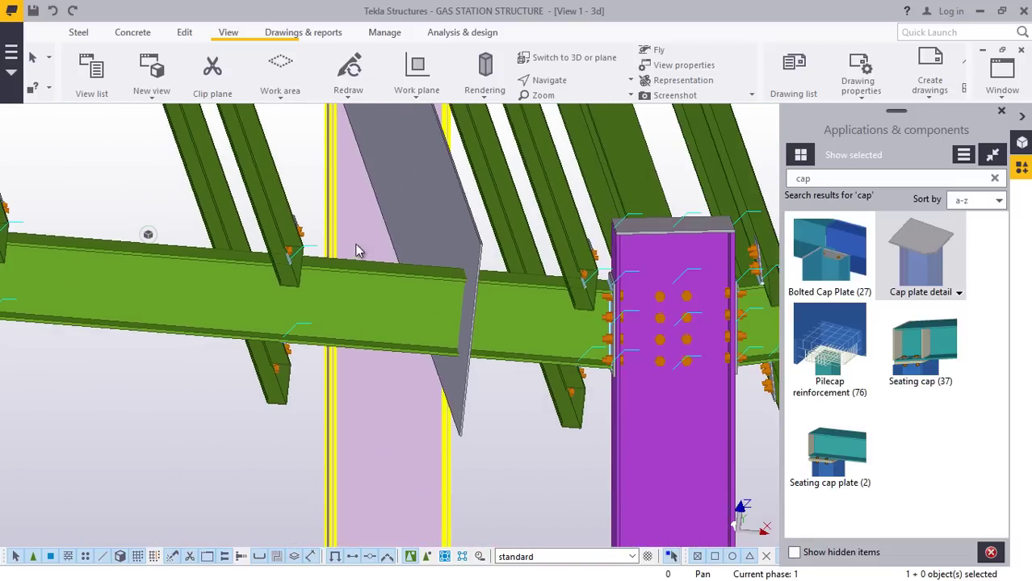
Move the copied edge plate along the grid A roof beam toward the column, in the direction from its inner to outer lower corner.
{"action": "left_click", "coordinate": [445, 212]}
{"action": "right_click", "coordinate": [445, 213]}
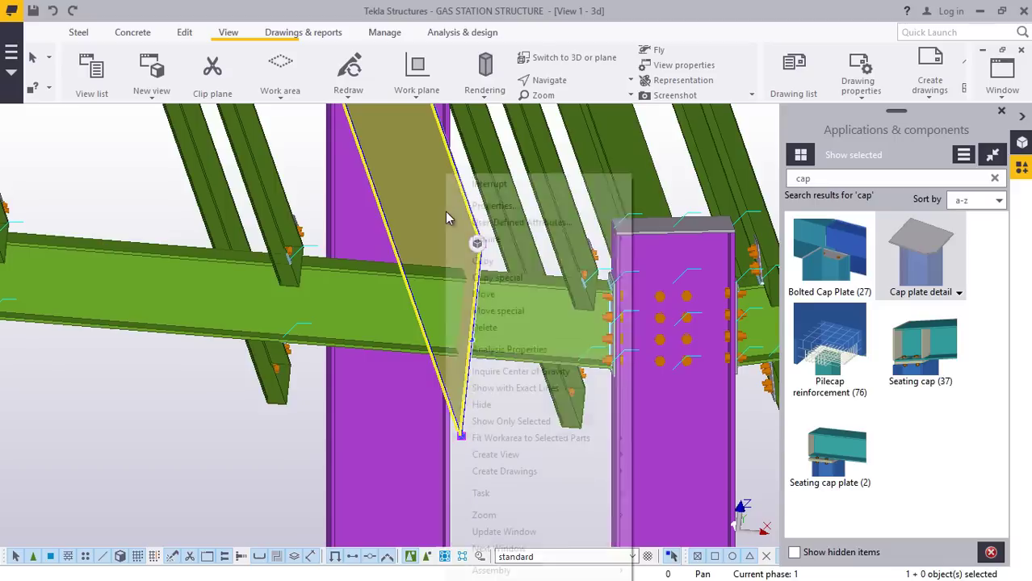
{"action": "left_click", "coordinate": [532, 298]}
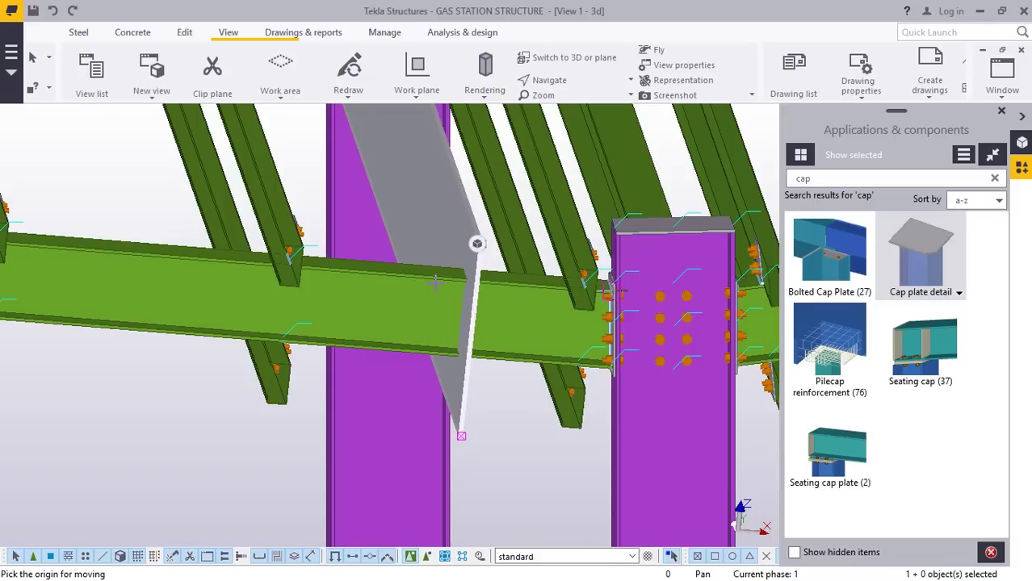
{"action": "scroll", "coordinate": [459, 434], "scroll_direction": "up", "scroll_amount": 8}
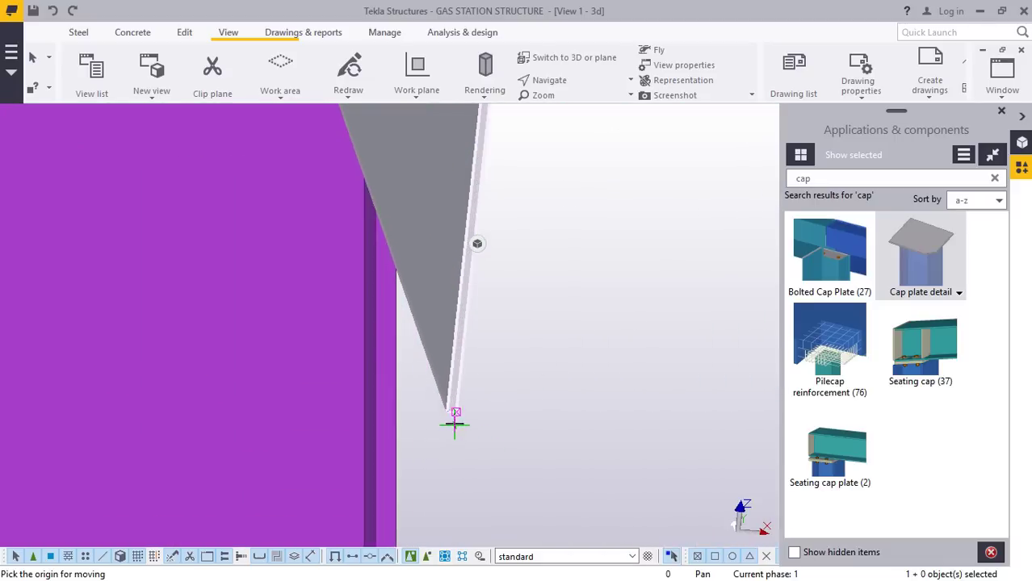
{"action": "scroll", "coordinate": [460, 416], "scroll_direction": "up", "scroll_amount": 4}
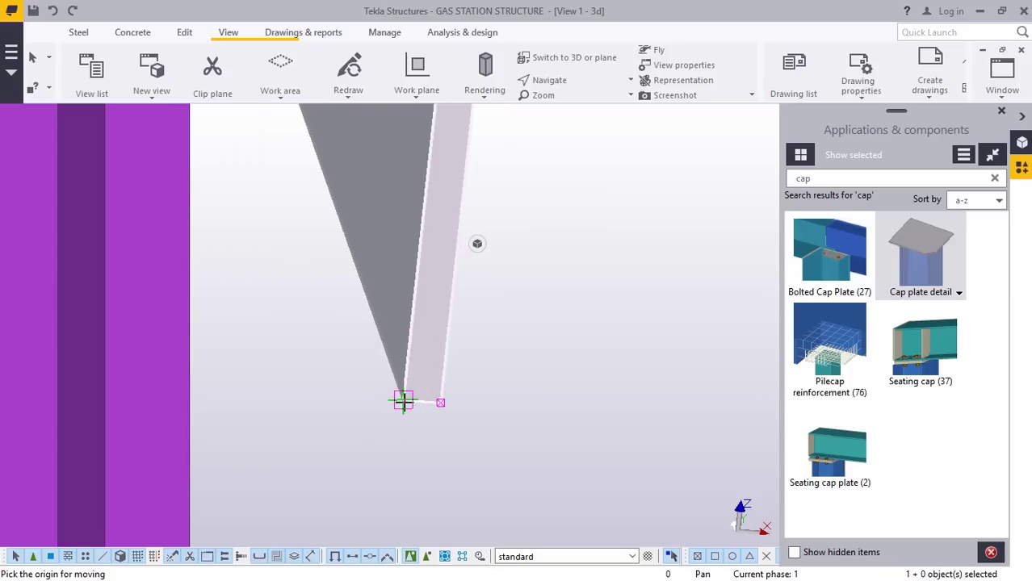
{"action": "scroll", "coordinate": [450, 406], "scroll_direction": "up", "scroll_amount": 3}
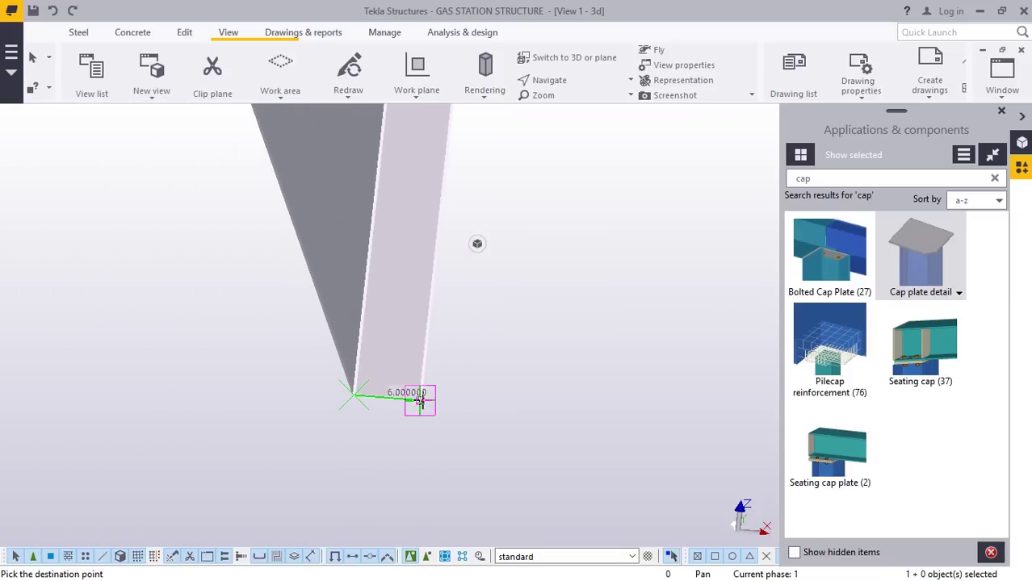
{"action": "scroll", "coordinate": [420, 400], "scroll_direction": "up", "scroll_amount": 3}
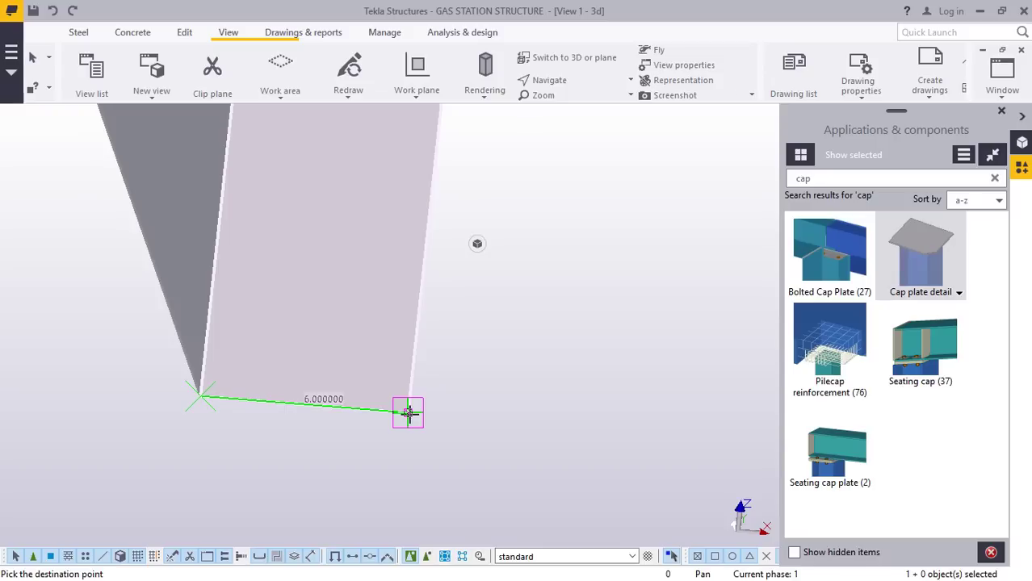
{"action": "type", "text": "6"}
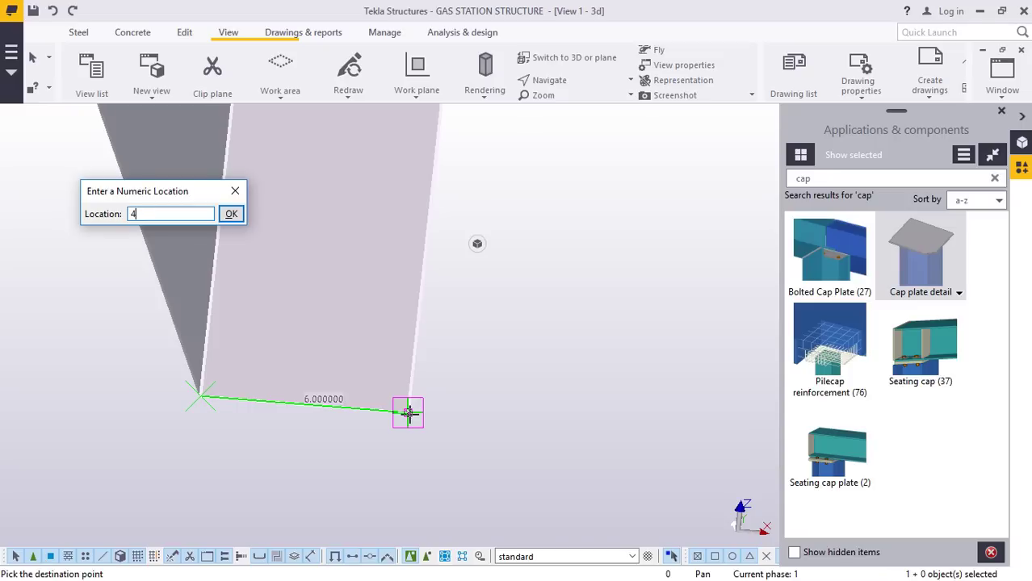
{"action": "left_click", "coordinate": [232, 215]}
{"action": "right_click", "coordinate": [489, 345]}
{"action": "left_click", "coordinate": [540, 185]}
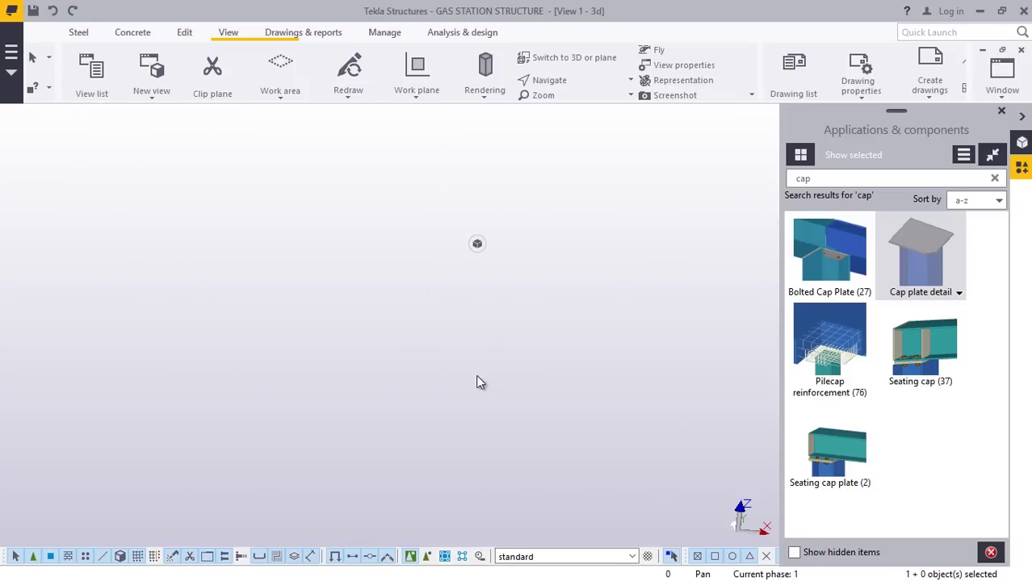
Move the copied edge plate a further 600 mm along the grid A roof beam, past the near face of the column.
{"action": "scroll", "coordinate": [550, 406], "scroll_direction": "down", "scroll_amount": 15}
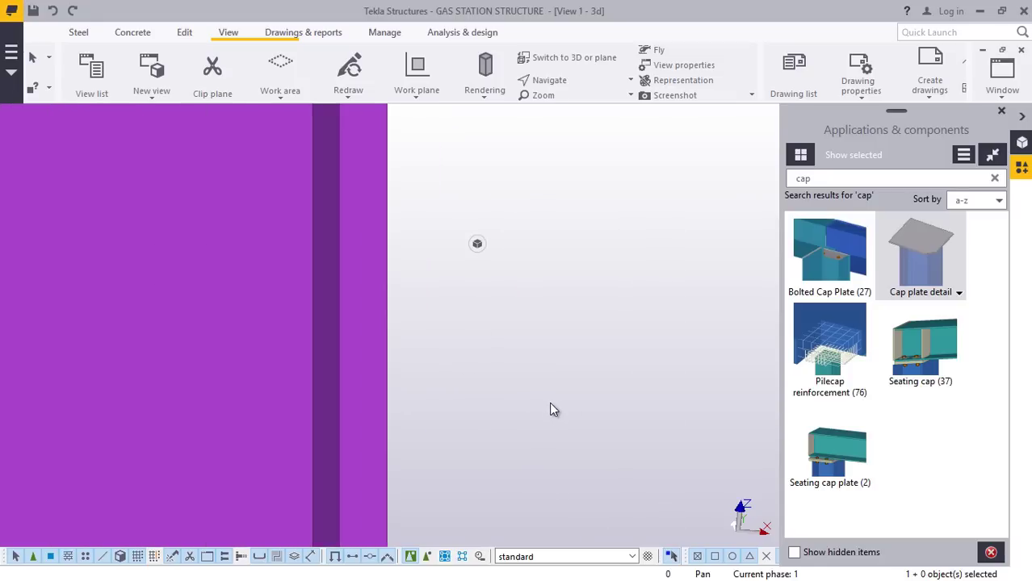
{"action": "scroll", "coordinate": [549, 423], "scroll_direction": "down", "scroll_amount": 6}
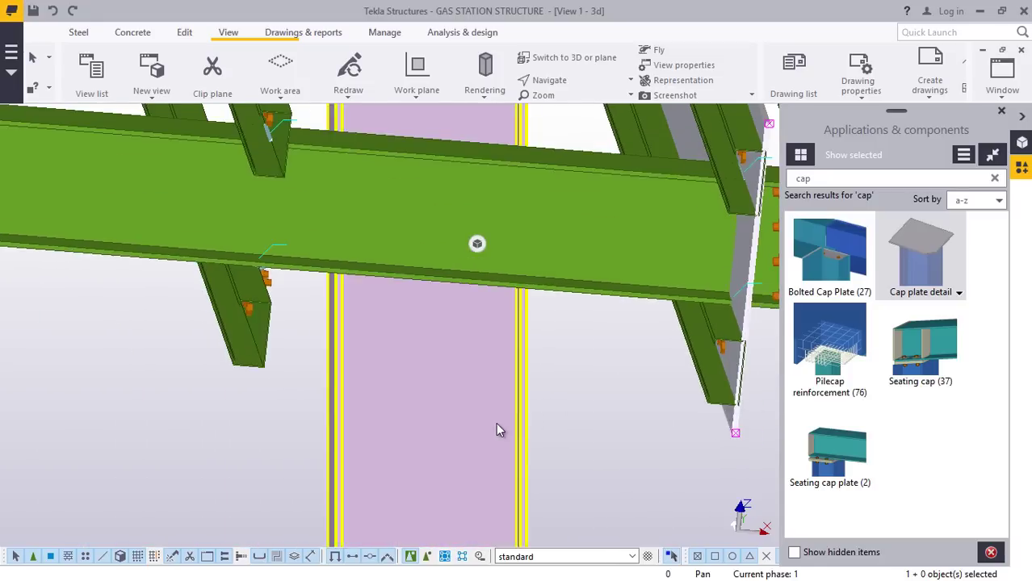
{"action": "middle_click_drag", "start_coordinate": [487, 426], "coordinate": [428, 278], "text": "ctrl"}
{"action": "scroll", "coordinate": [457, 495], "scroll_direction": "up", "scroll_amount": 7}
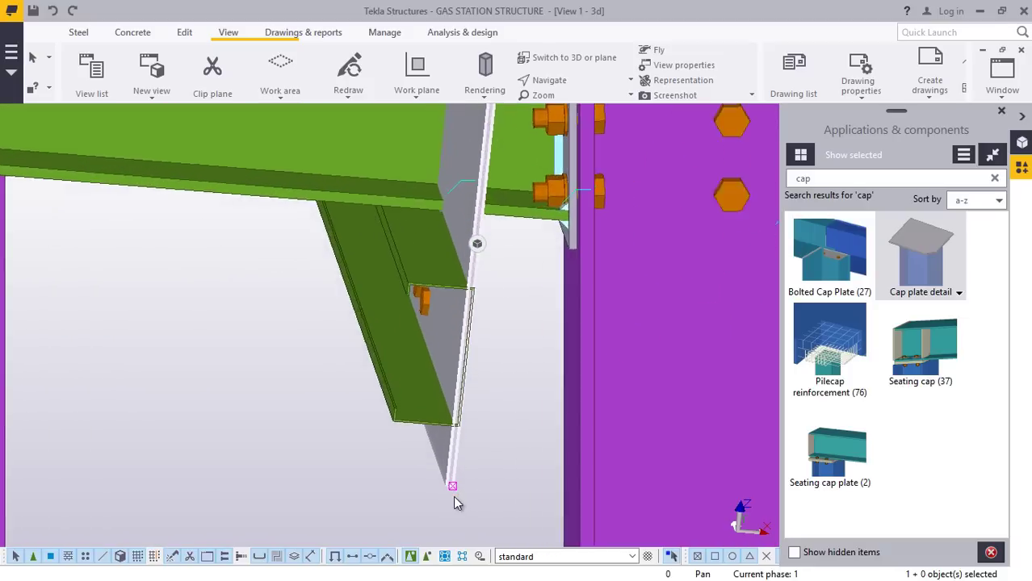
{"action": "middle_click_drag", "start_coordinate": [452, 464], "coordinate": [452, 440], "text": "ctrl"}
{"action": "right_click", "coordinate": [451, 440]}
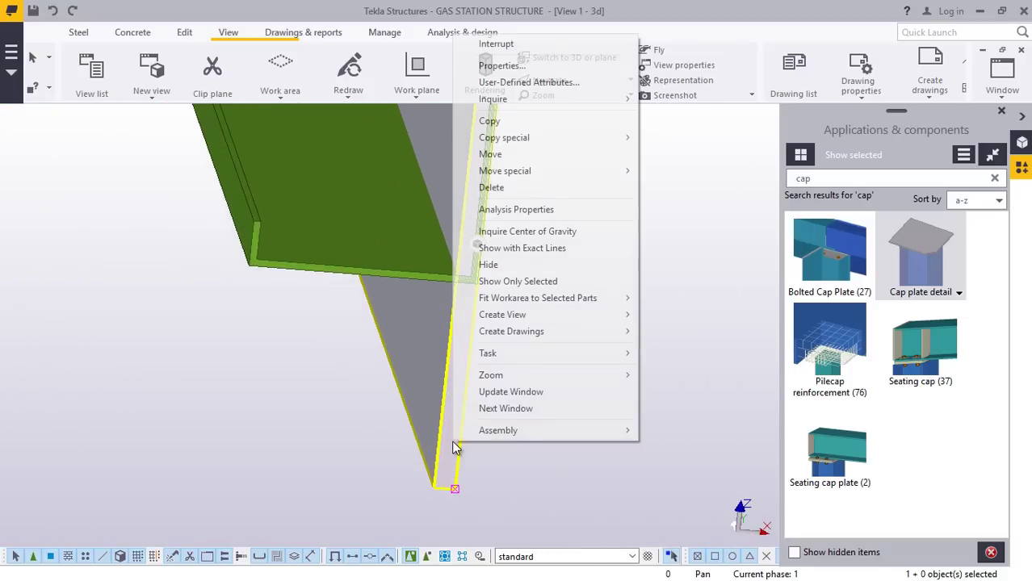
{"action": "left_click", "coordinate": [512, 151]}
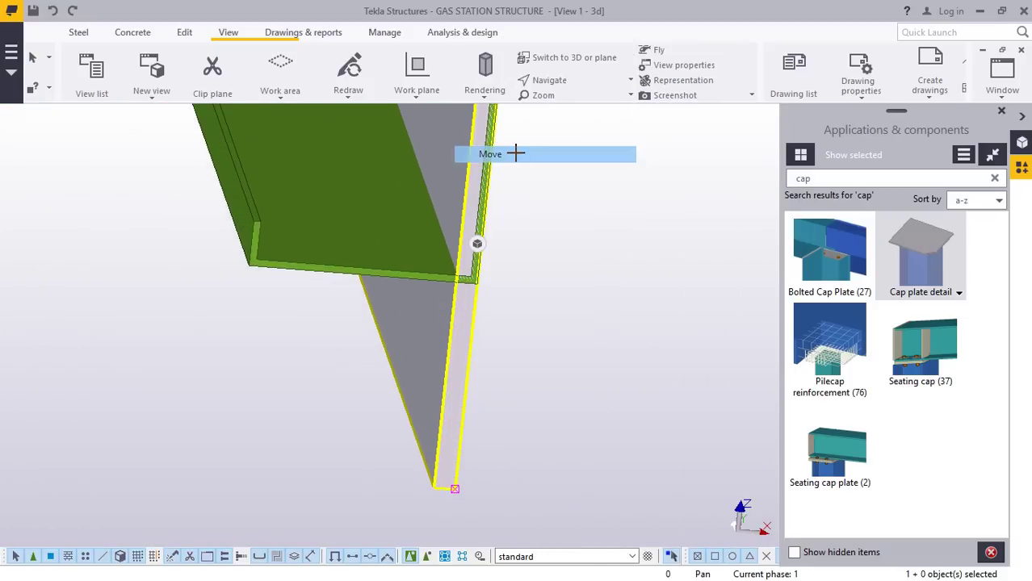
{"action": "scroll", "coordinate": [438, 491], "scroll_direction": "up", "scroll_amount": 3}
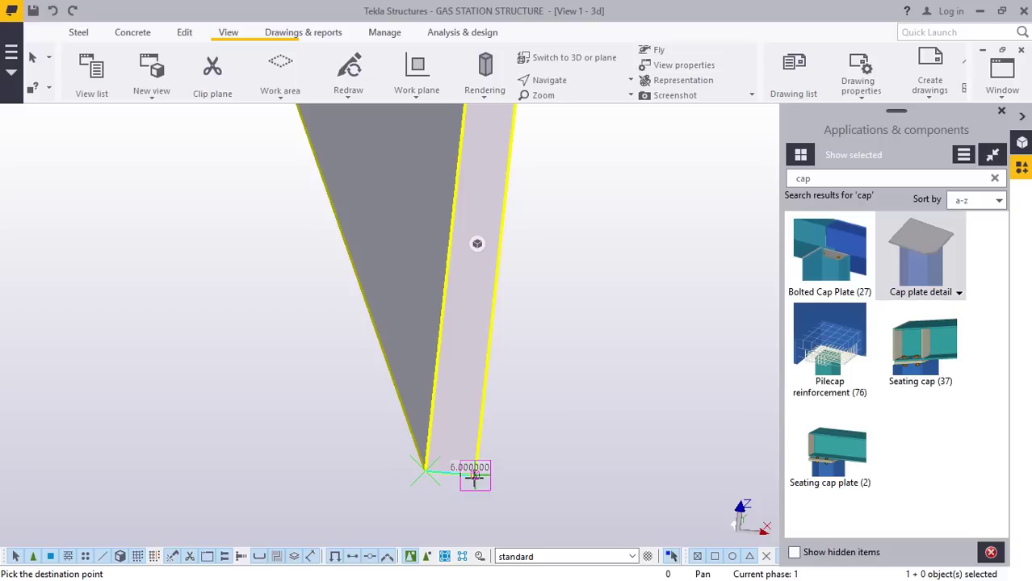
{"action": "type", "text": "600"}
{"action": "key", "text": "Return"}
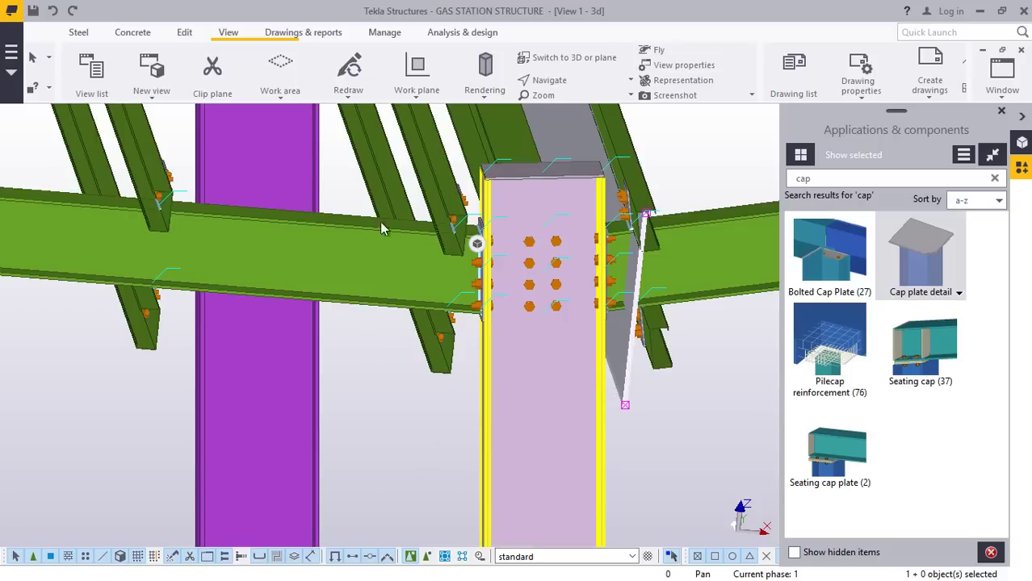
Move the copied edge plate 500 mm back along the beam, in the direction from its outer to inner lower corner.
{"action": "scroll", "coordinate": [384, 228], "scroll_direction": "up", "scroll_amount": 3}
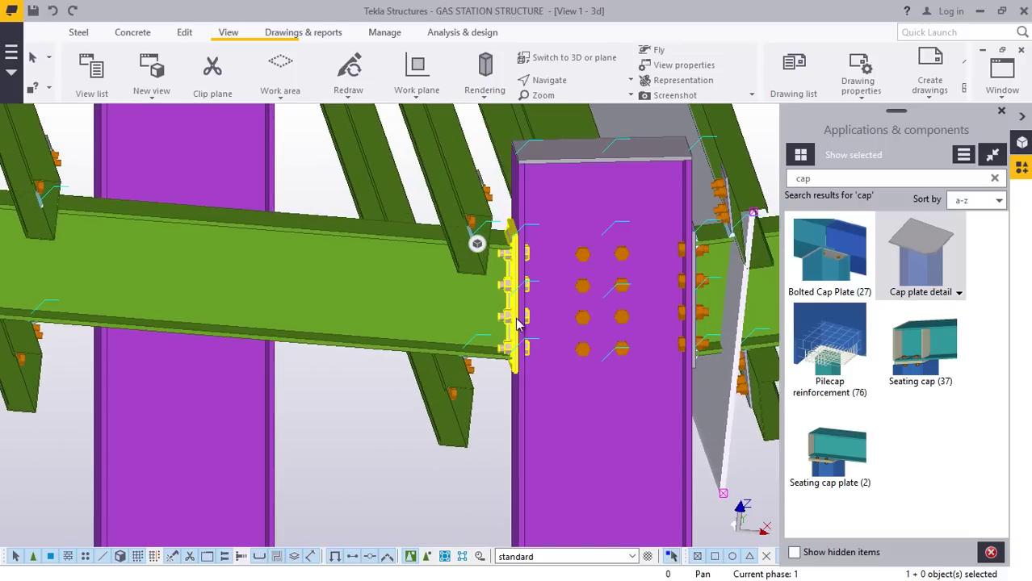
{"action": "scroll", "coordinate": [391, 281], "scroll_direction": "down", "scroll_amount": 3}
{"action": "scroll", "coordinate": [548, 394], "scroll_direction": "up", "scroll_amount": 2}
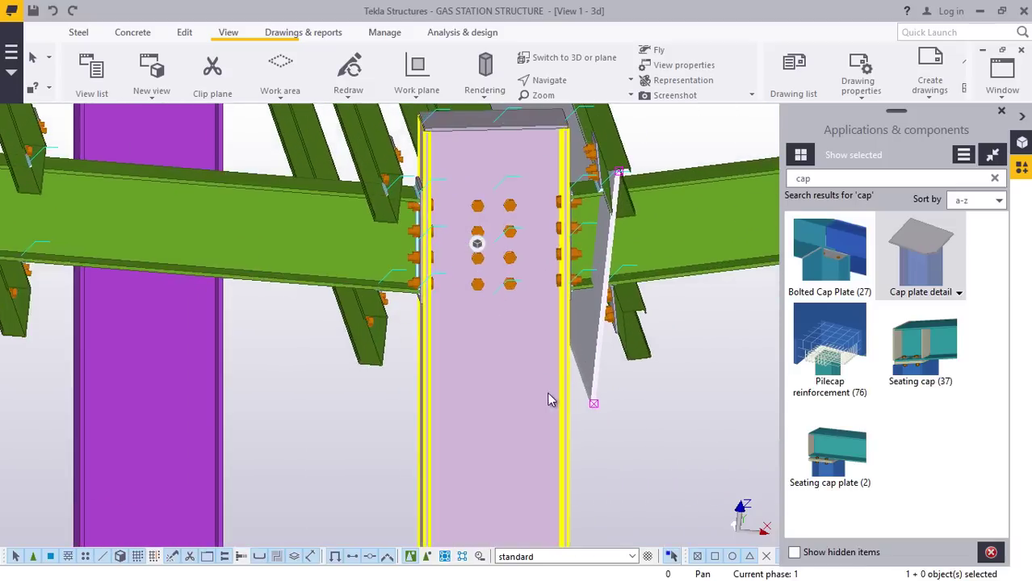
{"action": "scroll", "coordinate": [575, 392], "scroll_direction": "up", "scroll_amount": 3}
{"action": "right_click", "coordinate": [603, 381]}
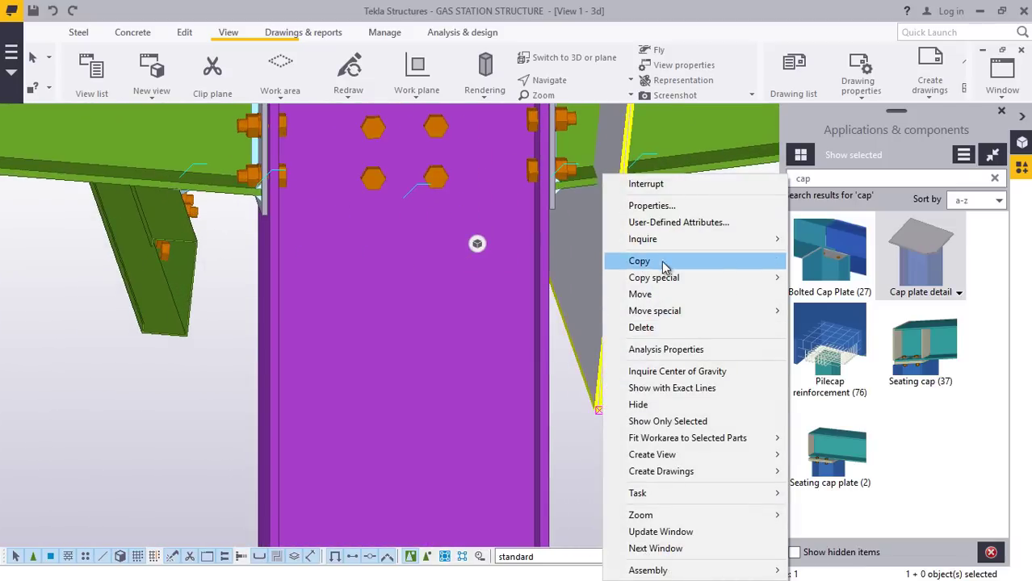
{"action": "left_click", "coordinate": [650, 294]}
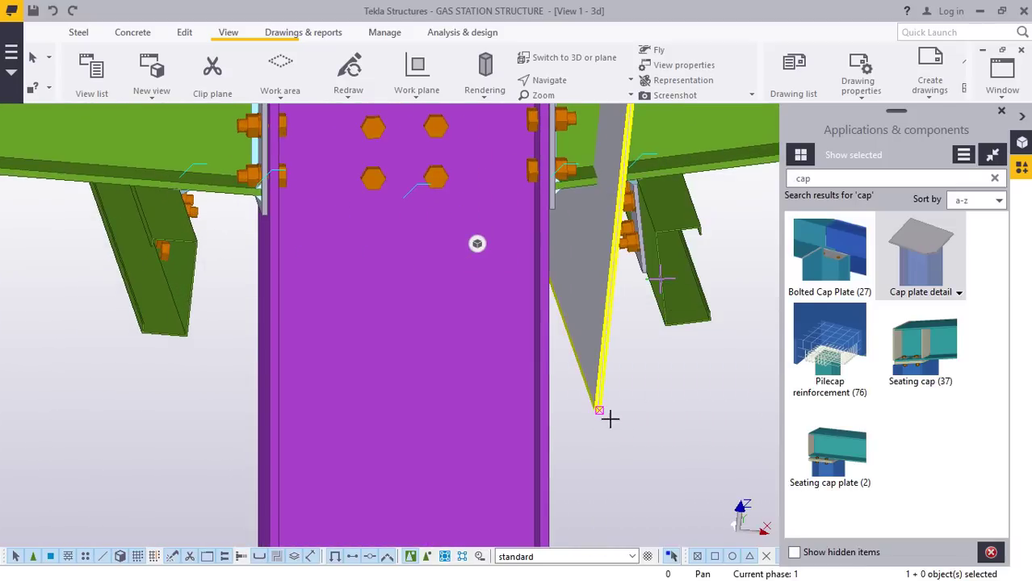
{"action": "scroll", "coordinate": [607, 418], "scroll_direction": "up", "scroll_amount": 5}
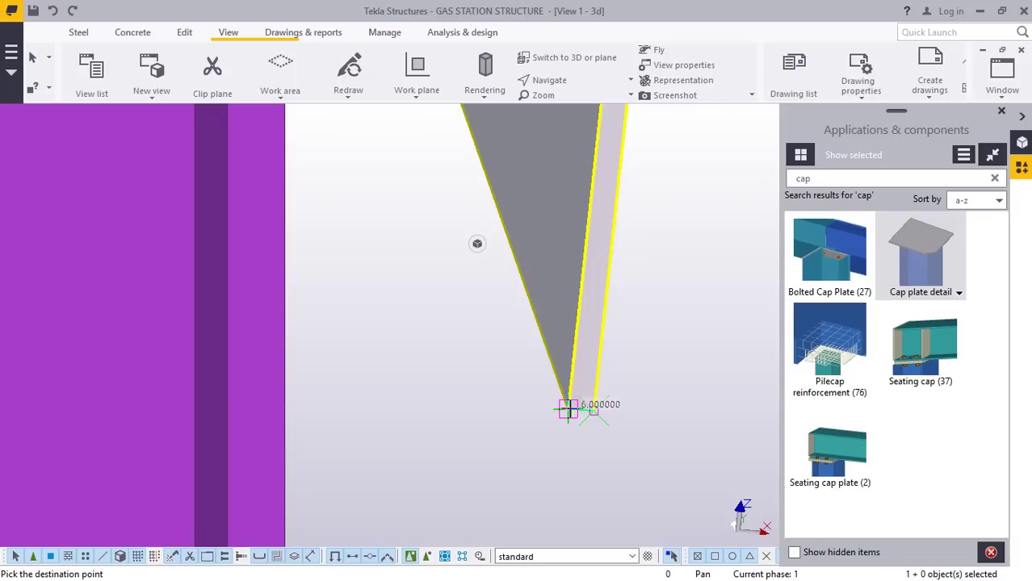
{"action": "type", "text": "500"}
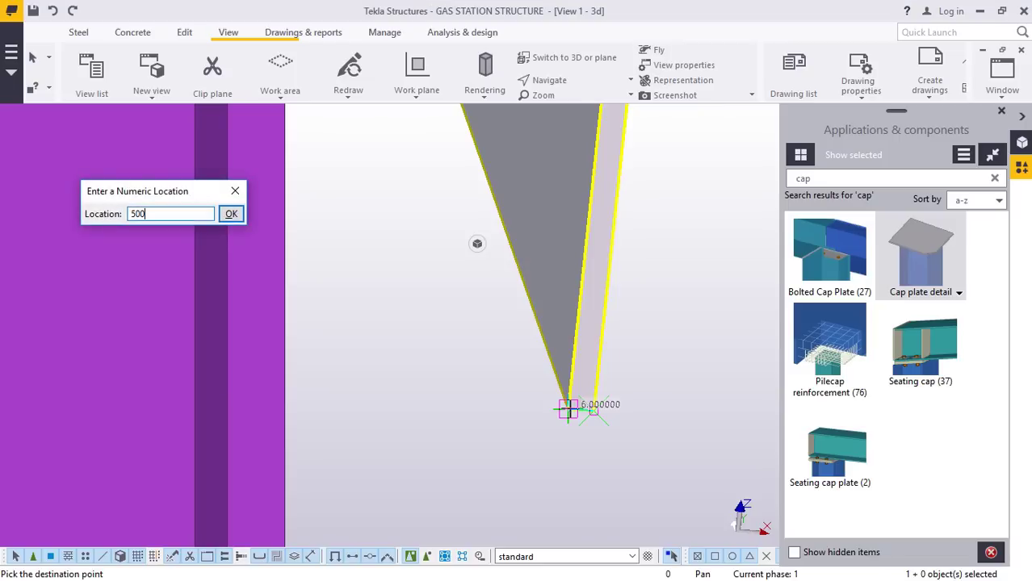
{"action": "key", "text": "Return"}
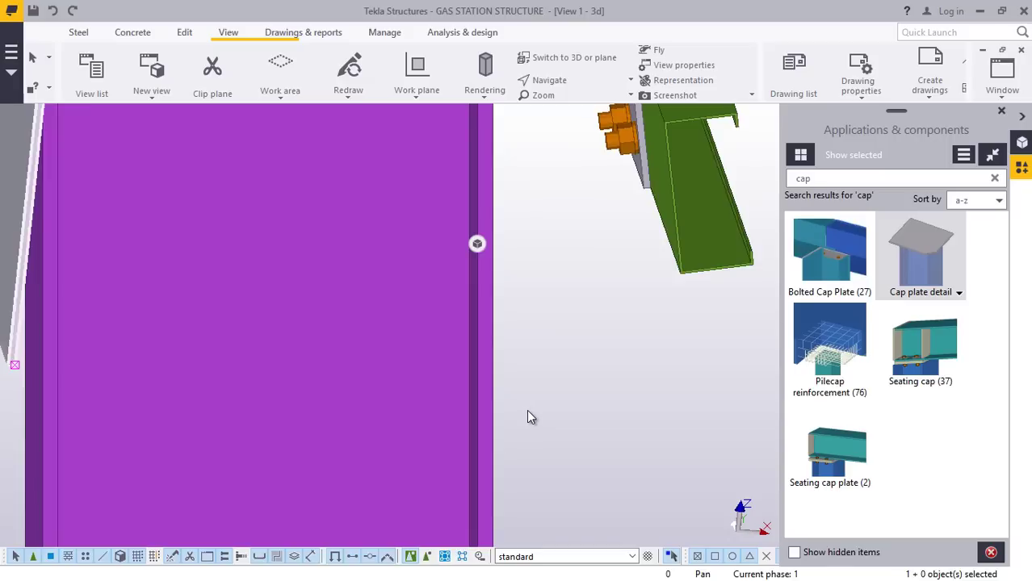
Examine the moved edge plate's position against the column and its cap plate from a rotated view.
{"action": "scroll", "coordinate": [527, 412], "scroll_direction": "down", "scroll_amount": 3}
{"action": "scroll", "coordinate": [315, 361], "scroll_direction": "down", "scroll_amount": 2}
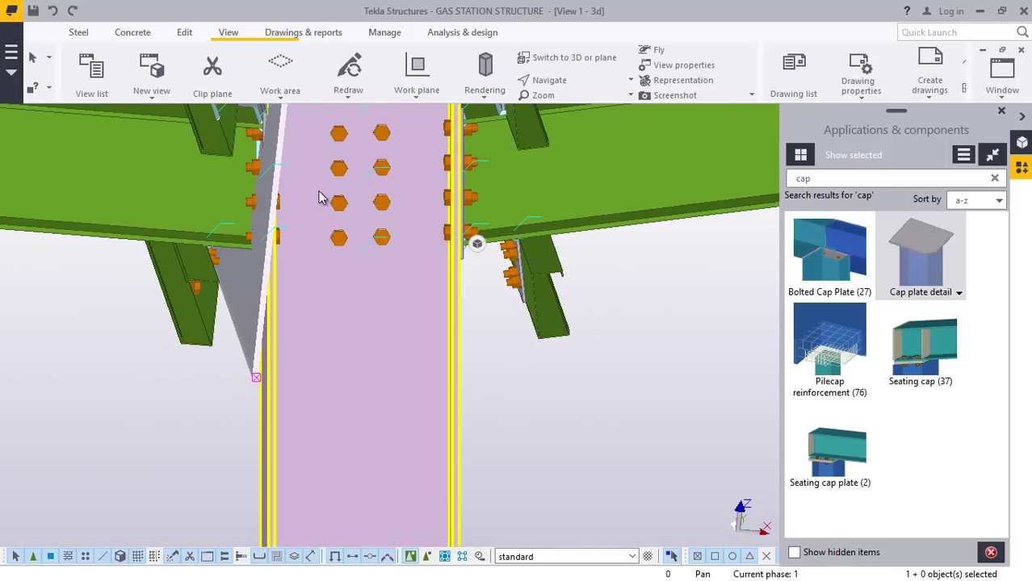
{"action": "scroll", "coordinate": [322, 198], "scroll_direction": "down", "scroll_amount": 2}
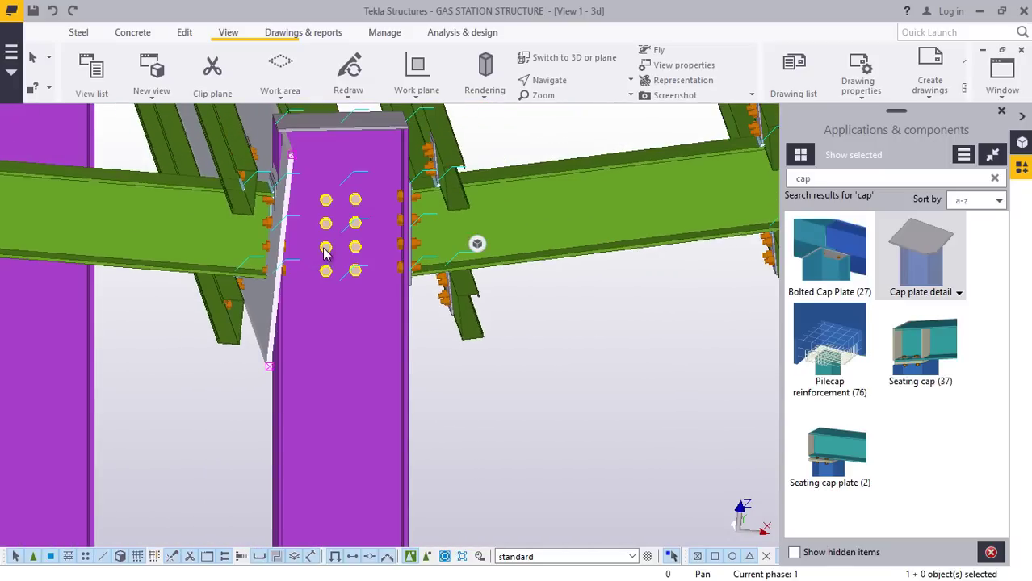
{"action": "scroll", "coordinate": [288, 208], "scroll_direction": "up", "scroll_amount": 1}
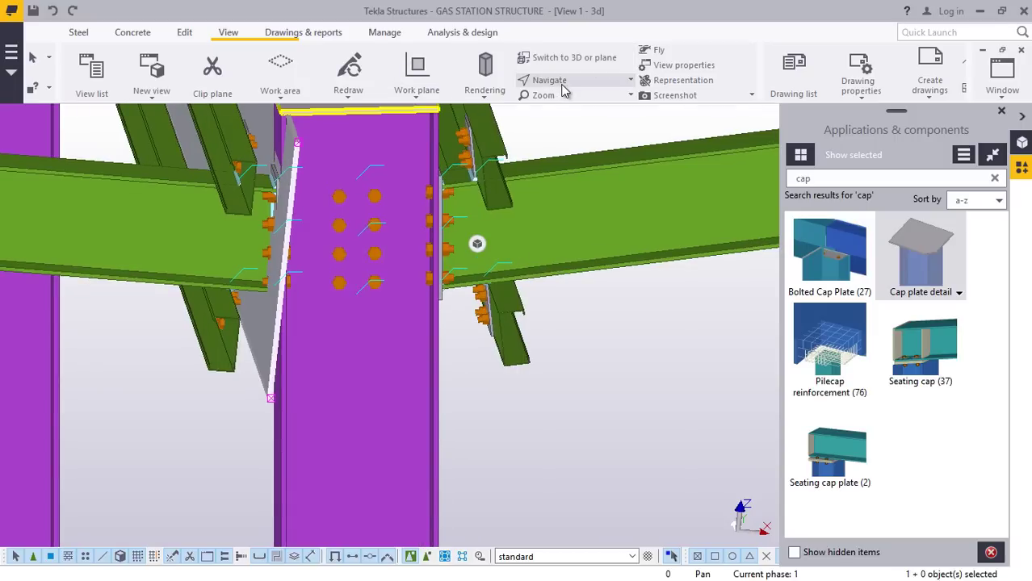
{"action": "left_click", "coordinate": [571, 107]}
{"action": "left_click_drag", "start_coordinate": [320, 315], "coordinate": [236, 329]}
{"action": "right_click", "coordinate": [131, 352]}
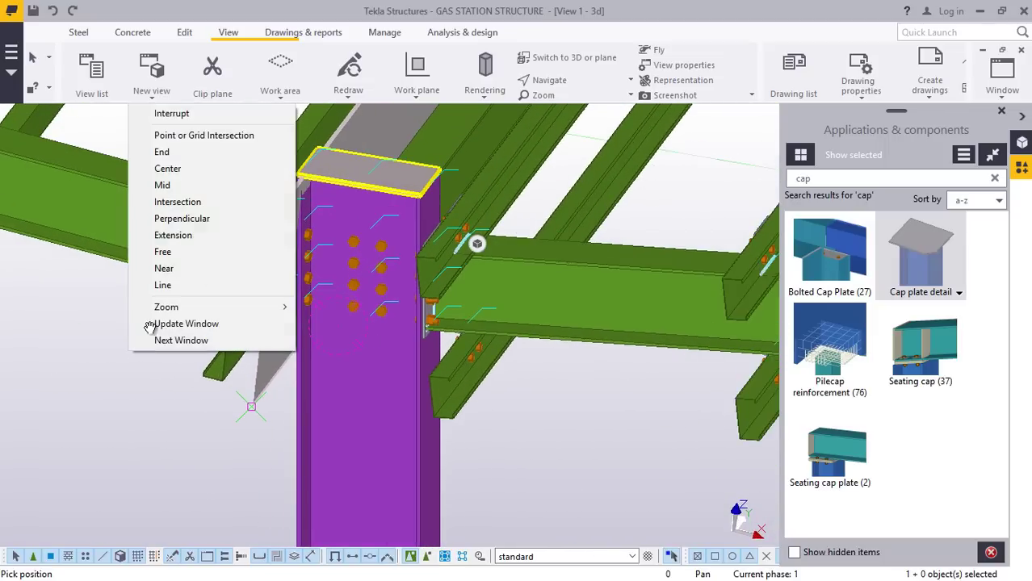
{"action": "left_click", "coordinate": [168, 114]}
Add points at the upper and lower corners of the moved plate's grid A end, on the face toward the column.
{"action": "scroll", "coordinate": [430, 382], "scroll_direction": "down", "scroll_amount": 5}
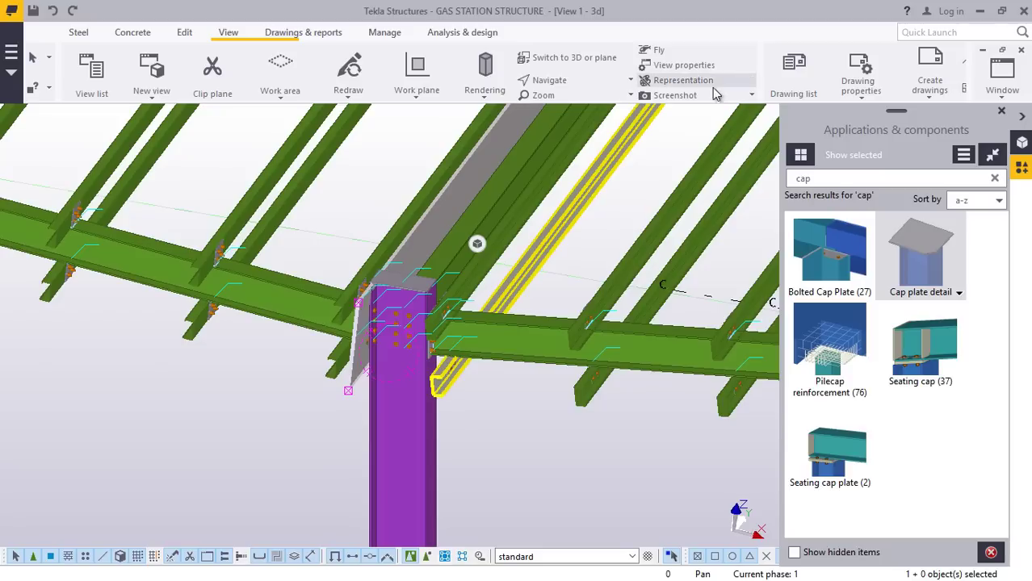
{"action": "left_click", "coordinate": [184, 33]}
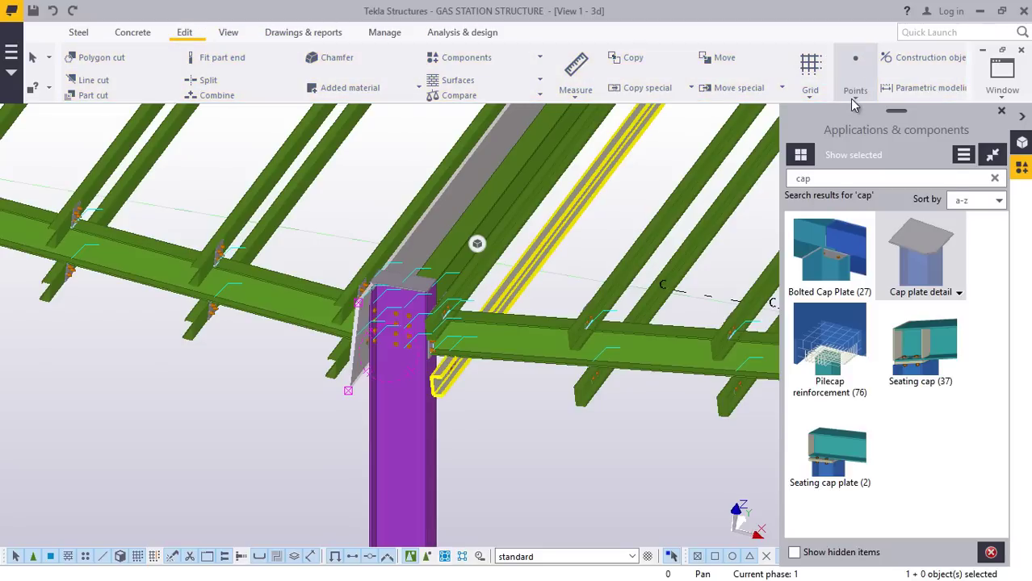
{"action": "left_click", "coordinate": [855, 77]}
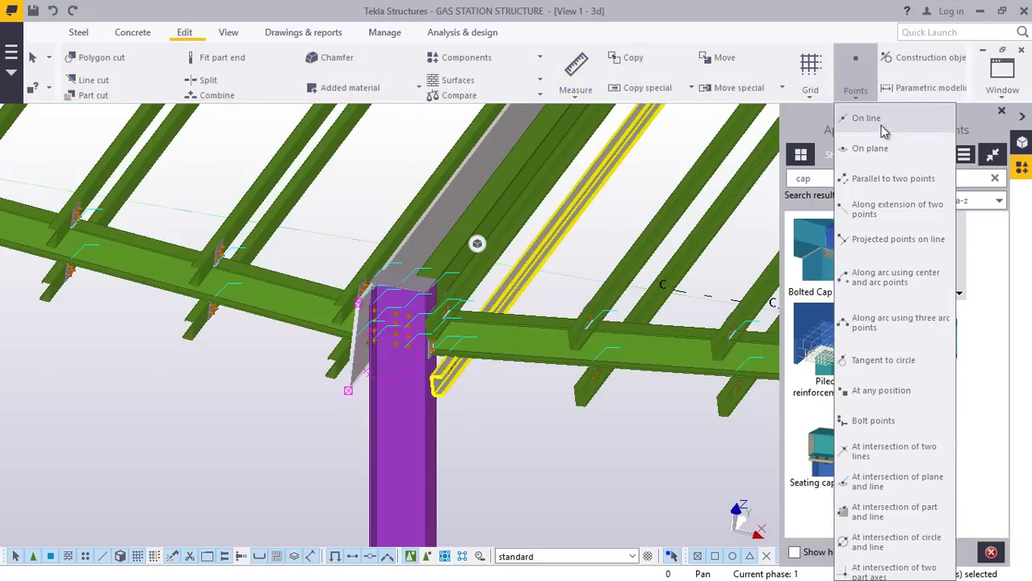
{"action": "left_click", "coordinate": [882, 392]}
{"action": "scroll", "coordinate": [357, 257], "scroll_direction": "up", "scroll_amount": 8}
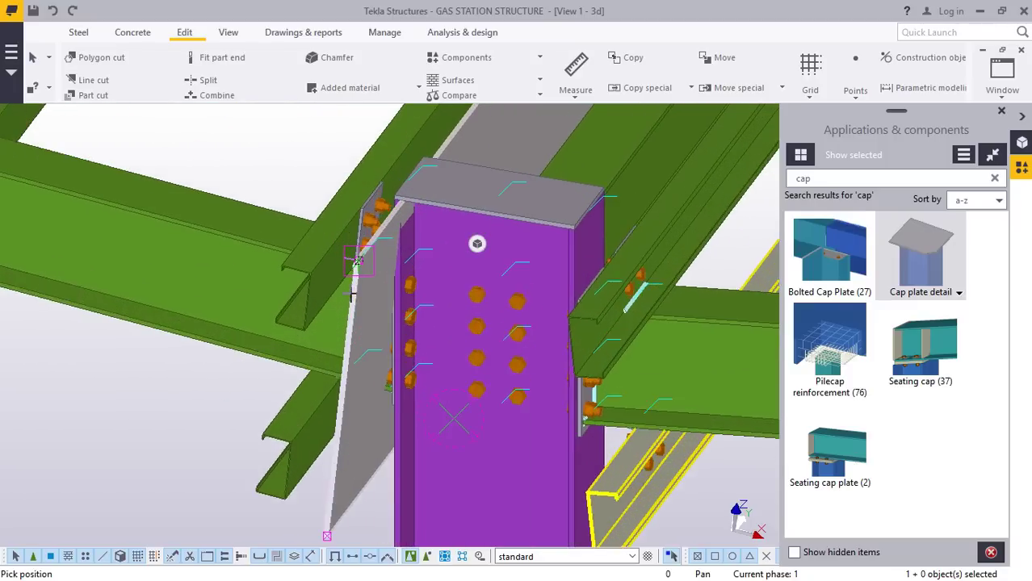
{"action": "scroll", "coordinate": [360, 250], "scroll_direction": "up", "scroll_amount": 4}
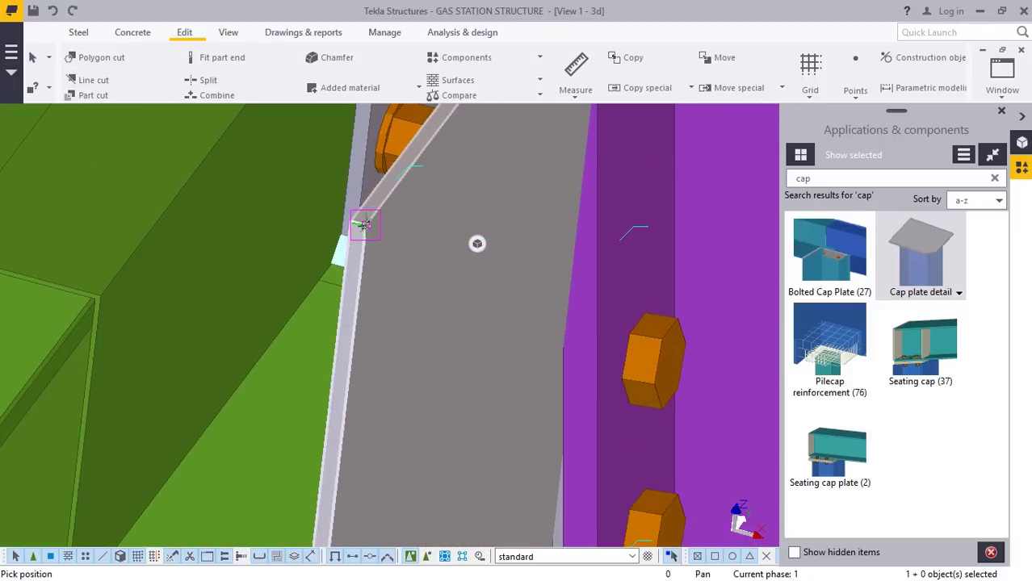
{"action": "scroll", "coordinate": [364, 225], "scroll_direction": "down", "scroll_amount": 8}
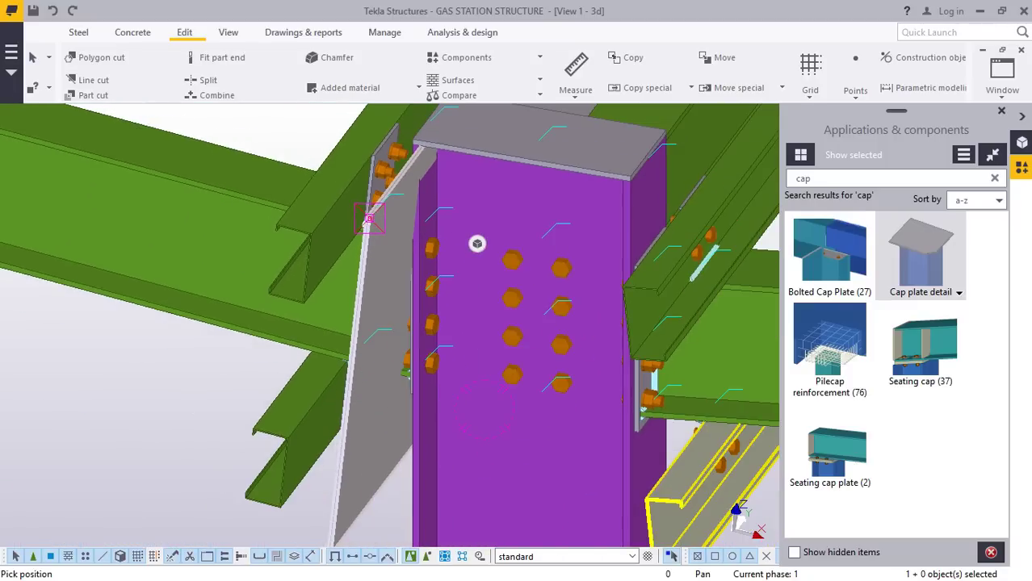
{"action": "scroll", "coordinate": [344, 484], "scroll_direction": "up", "scroll_amount": 5}
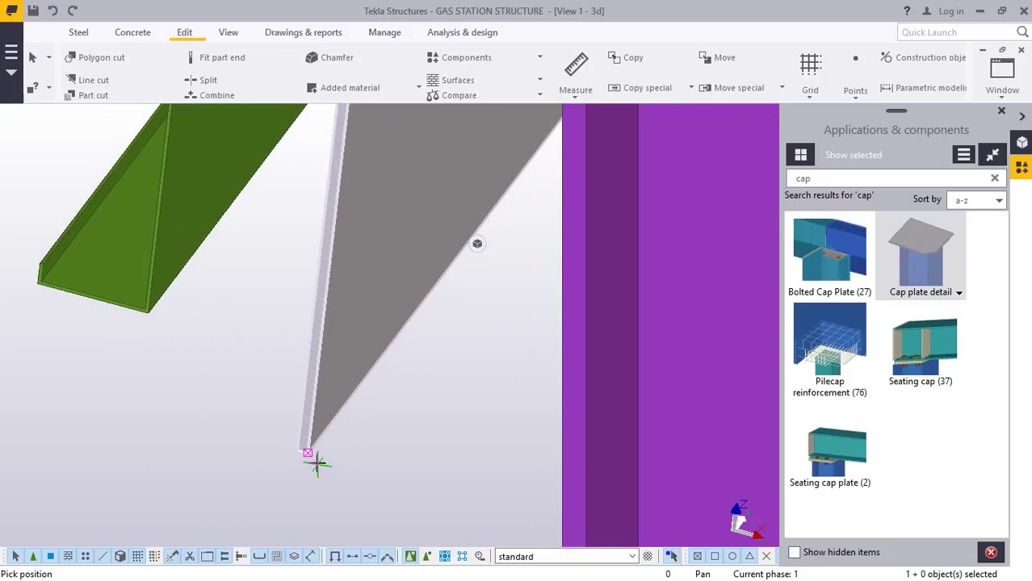
{"action": "right_click", "coordinate": [402, 398]}
{"action": "left_click", "coordinate": [472, 160]}
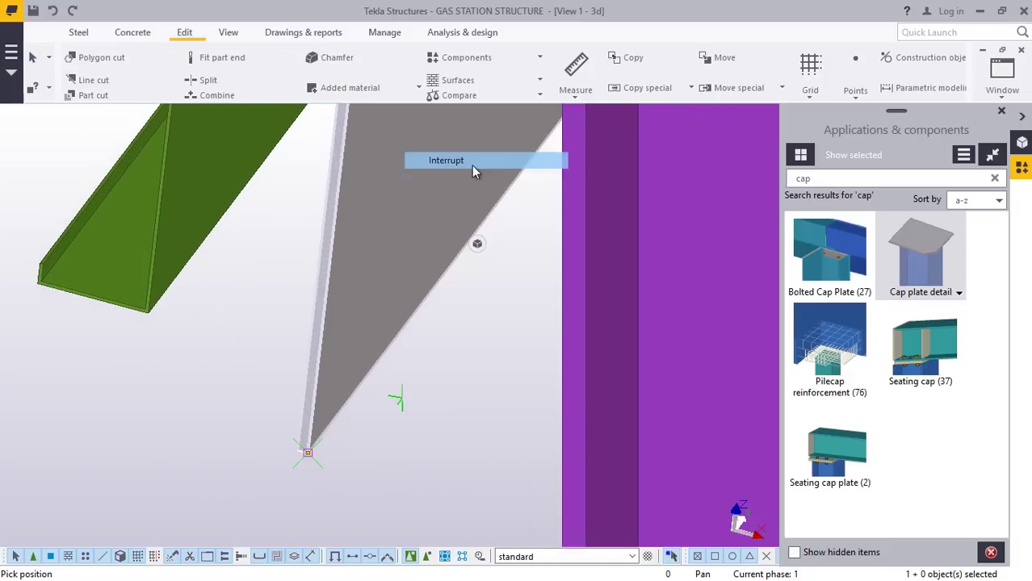
{"action": "scroll", "coordinate": [442, 383], "scroll_direction": "down", "scroll_amount": 4}
{"action": "scroll", "coordinate": [386, 414], "scroll_direction": "down", "scroll_amount": 5}
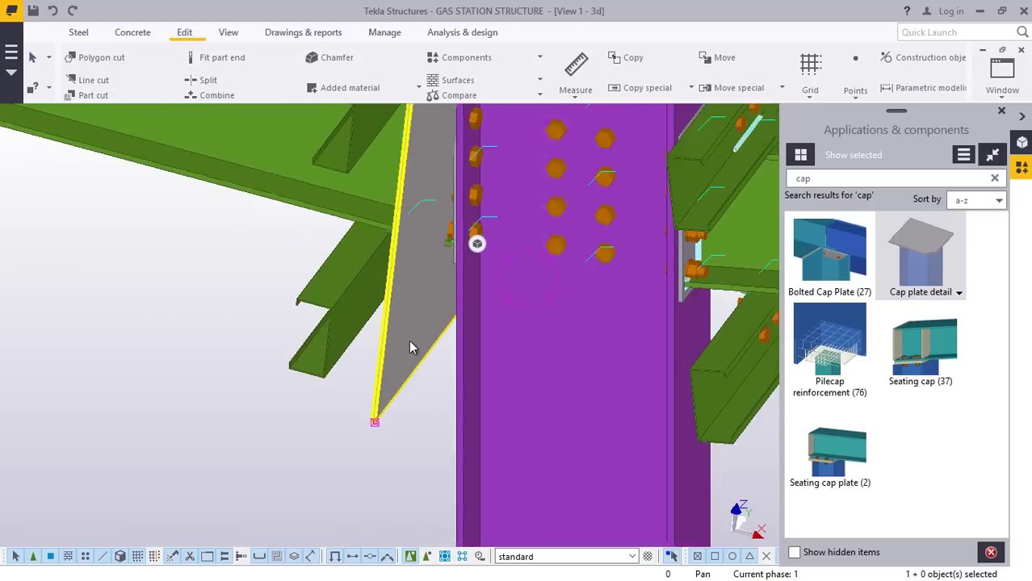
Delete the copied edge plate beside the grid A column, keeping the corner points.
{"action": "scroll", "coordinate": [410, 242], "scroll_direction": "up", "scroll_amount": 3}
{"action": "right_click", "coordinate": [424, 366]}
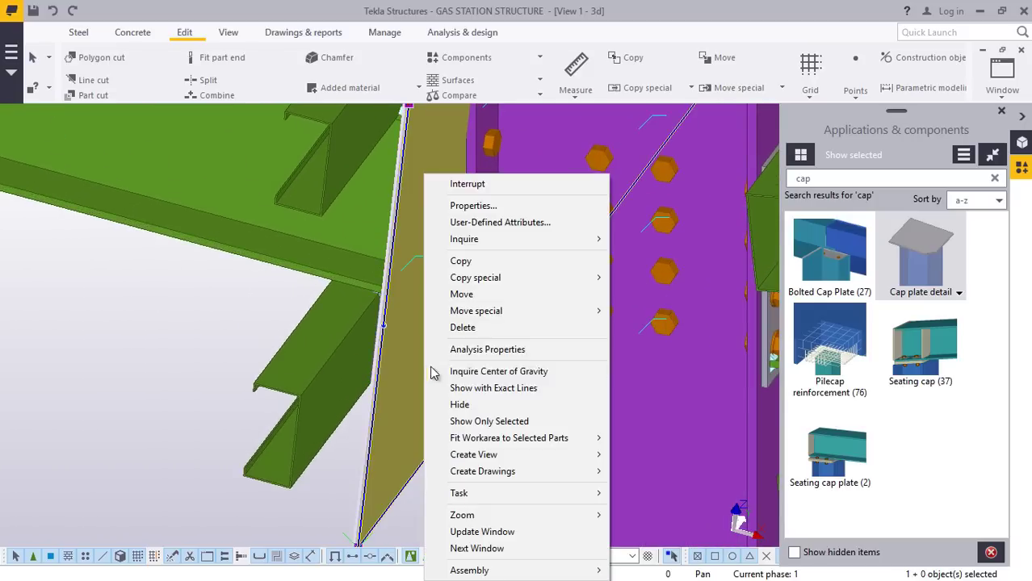
{"action": "left_click", "coordinate": [481, 328]}
{"action": "scroll", "coordinate": [417, 379], "scroll_direction": "down", "scroll_amount": 6}
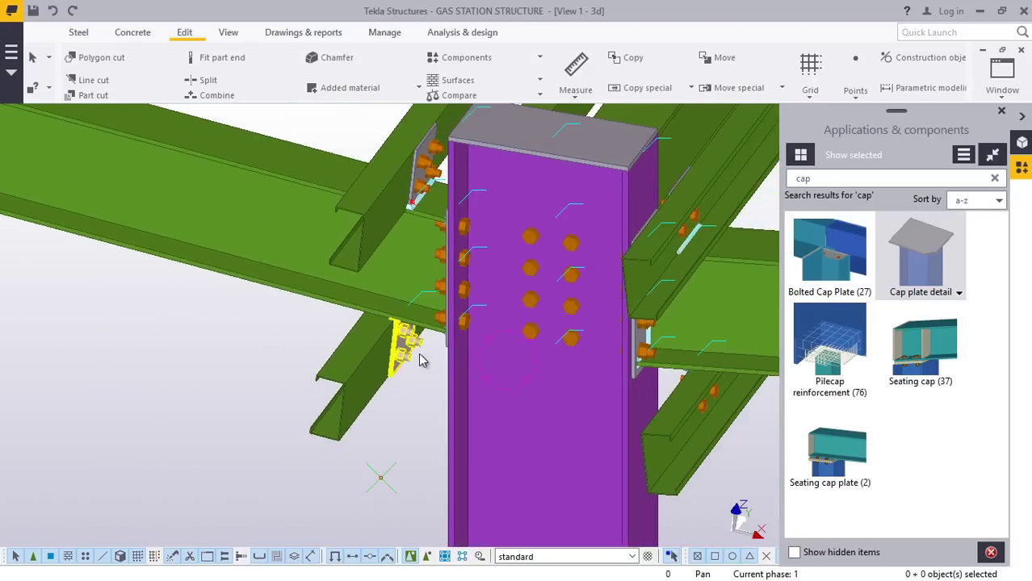
{"action": "scroll", "coordinate": [449, 343], "scroll_direction": "down", "scroll_amount": 2}
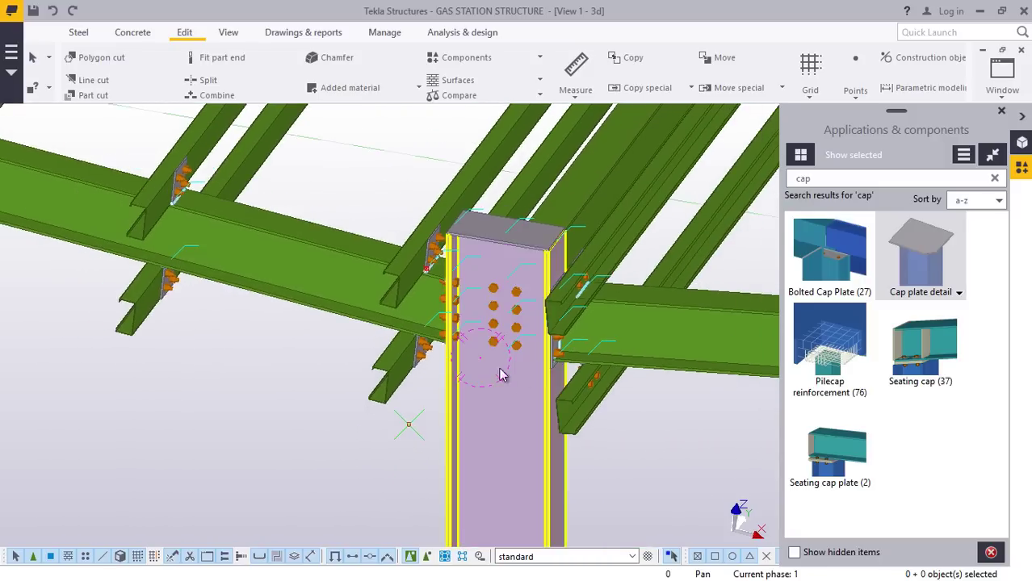
Create a 5006 by 670 mm contour plate along the grid A roof beam, from the points beside the column to the outer edge plate's end corners.
{"action": "left_click", "coordinate": [80, 37]}
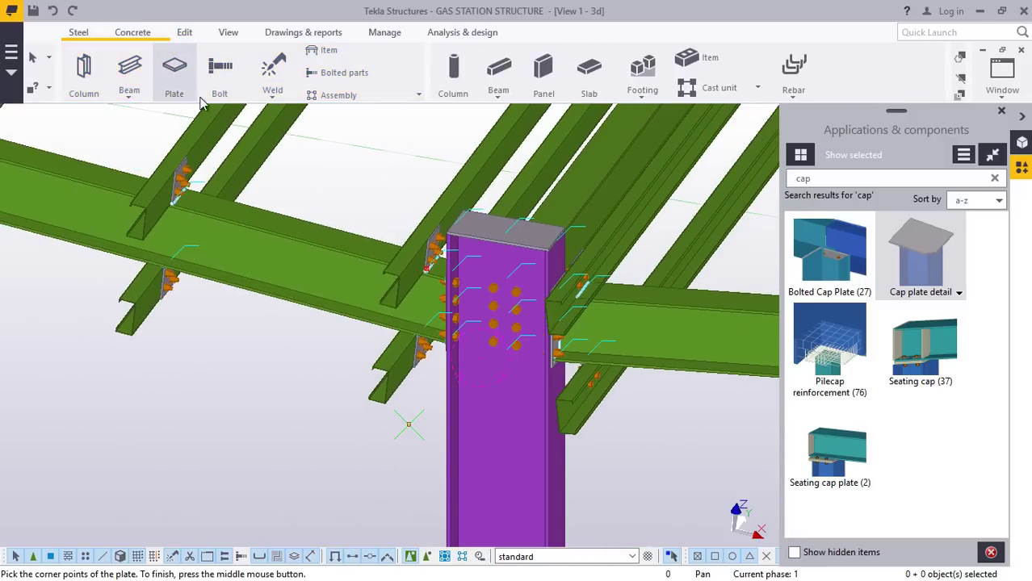
{"action": "scroll", "coordinate": [392, 260], "scroll_direction": "up", "scroll_amount": 6}
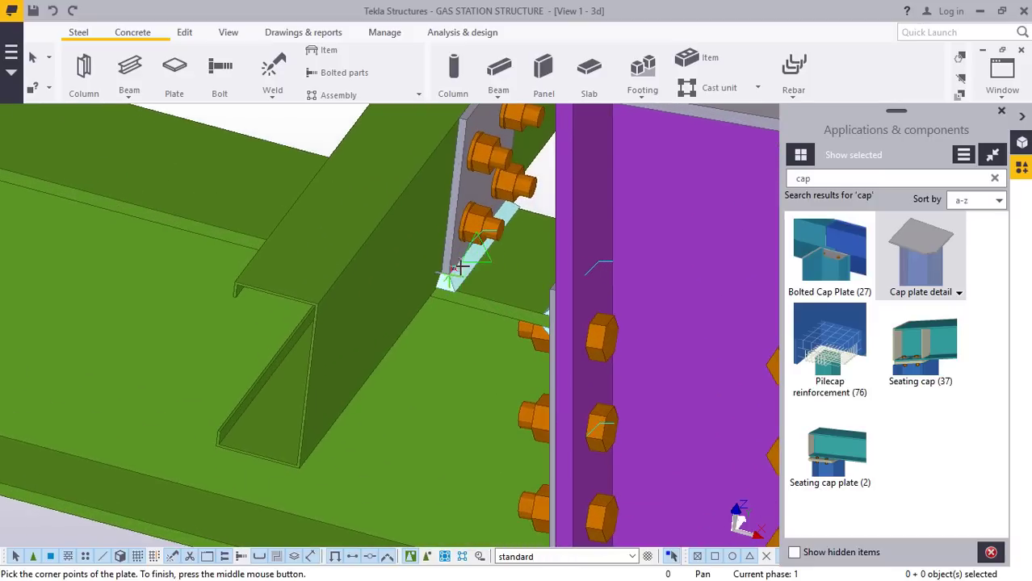
{"action": "scroll", "coordinate": [414, 281], "scroll_direction": "down", "scroll_amount": 5}
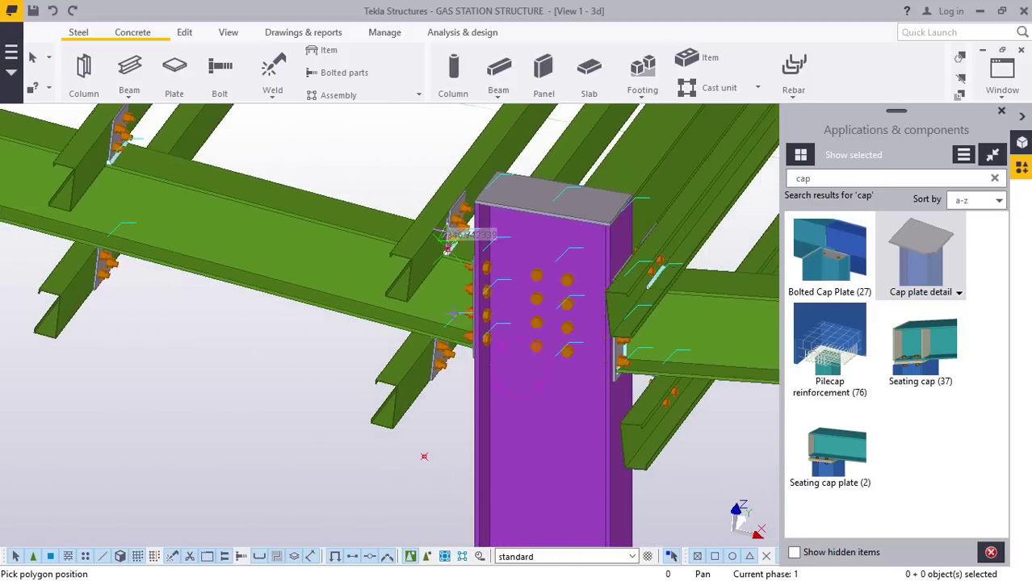
{"action": "scroll", "coordinate": [498, 432], "scroll_direction": "down", "scroll_amount": 5}
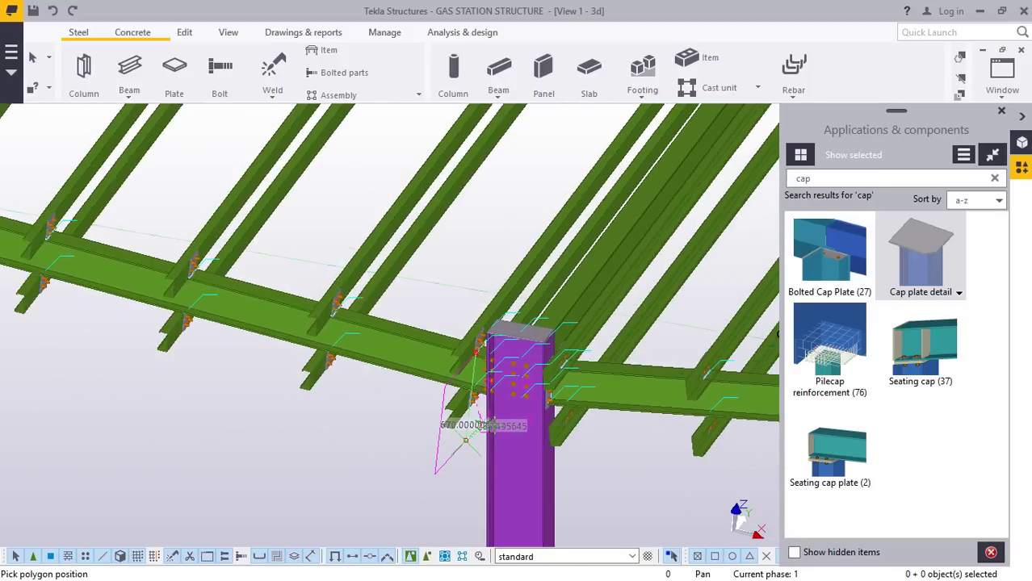
{"action": "scroll", "coordinate": [197, 343], "scroll_direction": "up", "scroll_amount": 3}
{"action": "scroll", "coordinate": [198, 343], "scroll_direction": "up", "scroll_amount": 5}
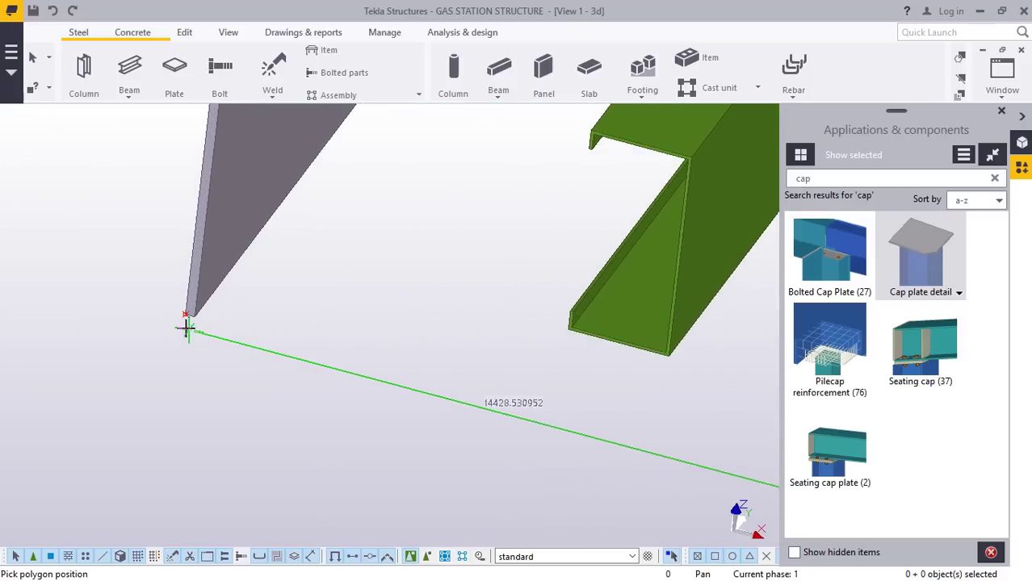
{"action": "scroll", "coordinate": [202, 390], "scroll_direction": "down", "scroll_amount": 2}
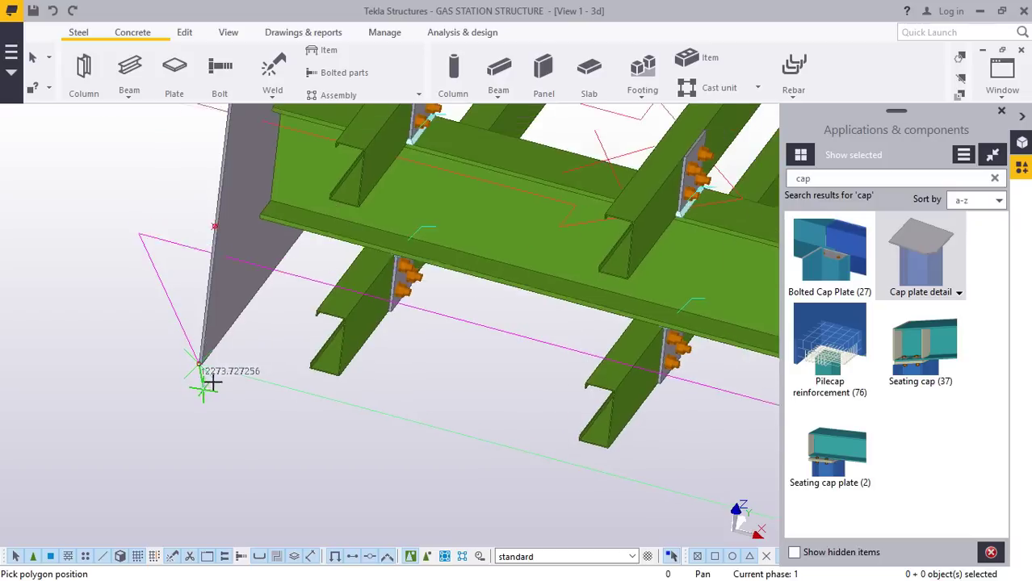
{"action": "scroll", "coordinate": [214, 137], "scroll_direction": "up", "scroll_amount": 5}
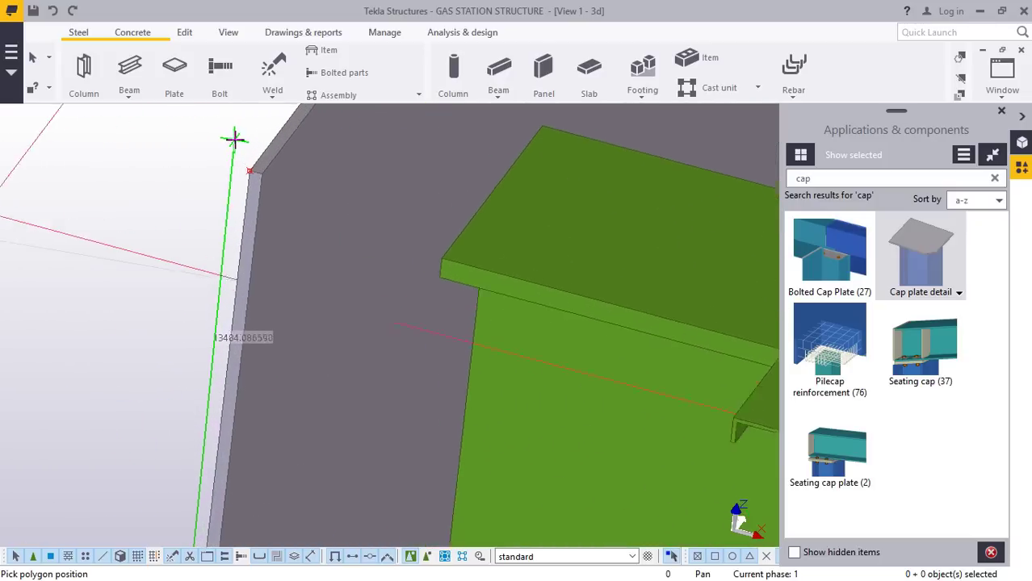
{"action": "scroll", "coordinate": [151, 179], "scroll_direction": "down", "scroll_amount": 6}
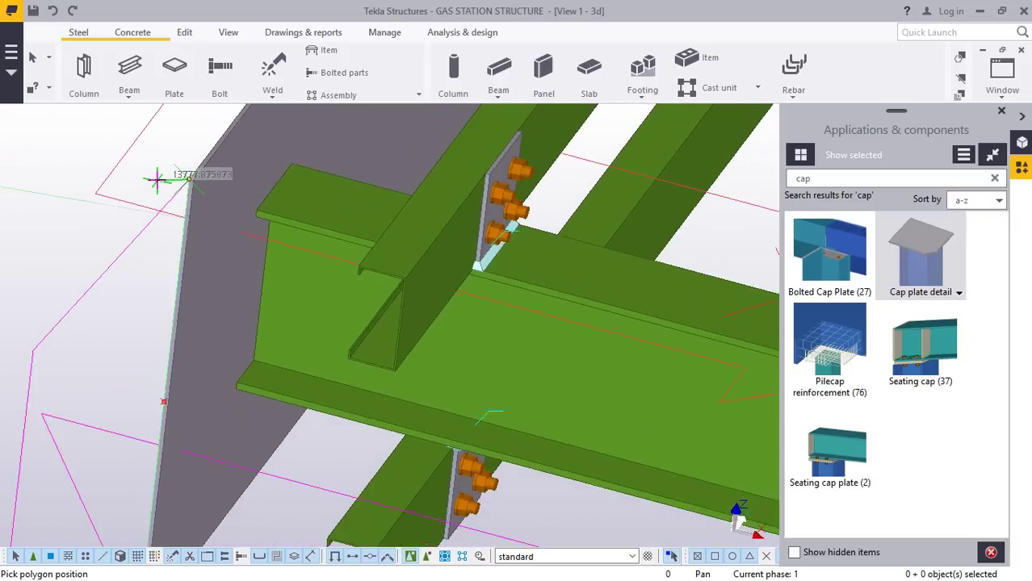
{"action": "scroll", "coordinate": [155, 184], "scroll_direction": "down", "scroll_amount": 4}
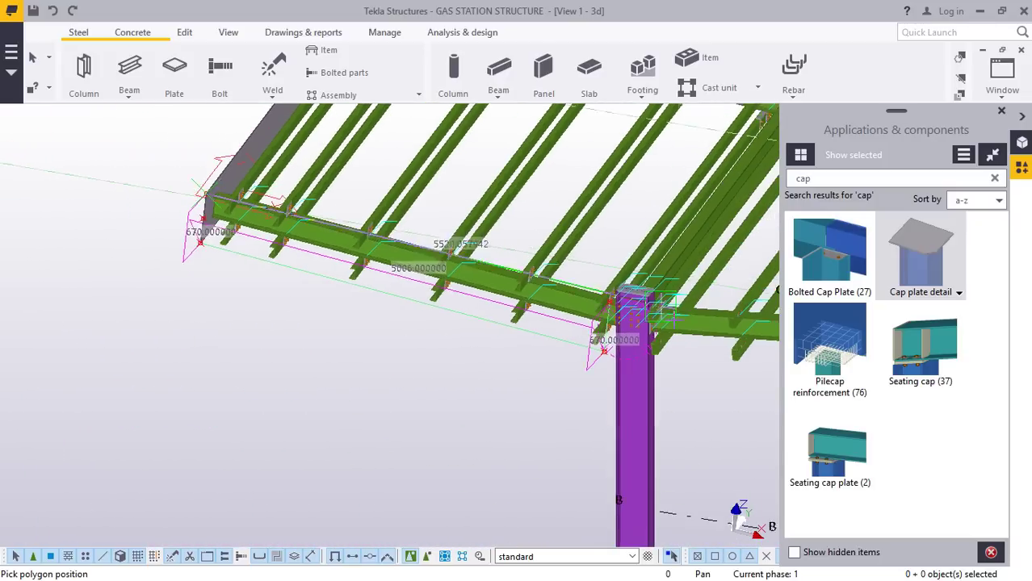
{"action": "scroll", "coordinate": [599, 300], "scroll_direction": "up", "scroll_amount": 4}
{"action": "scroll", "coordinate": [582, 284], "scroll_direction": "up", "scroll_amount": 6}
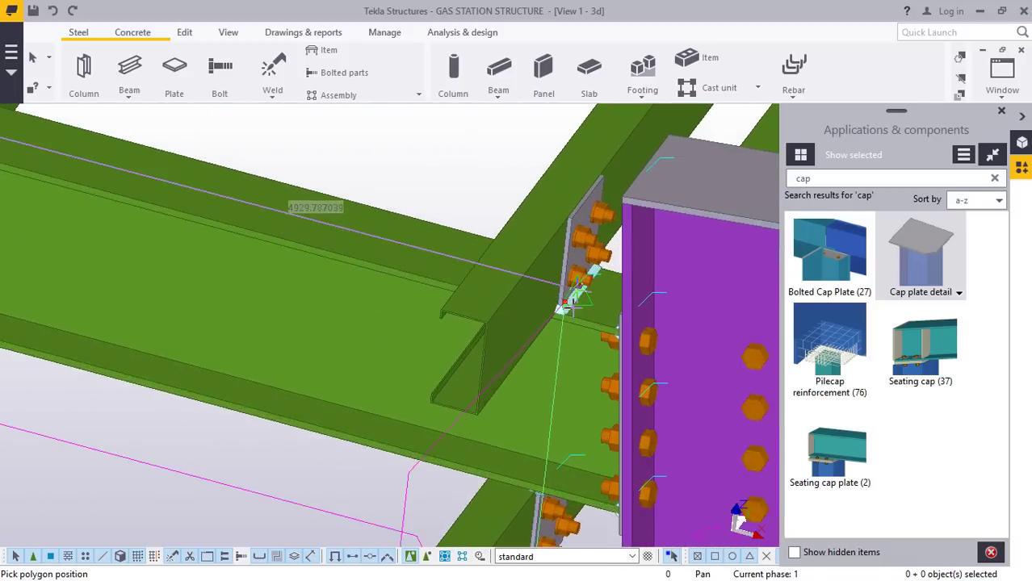
{"action": "scroll", "coordinate": [560, 306], "scroll_direction": "up", "scroll_amount": 2}
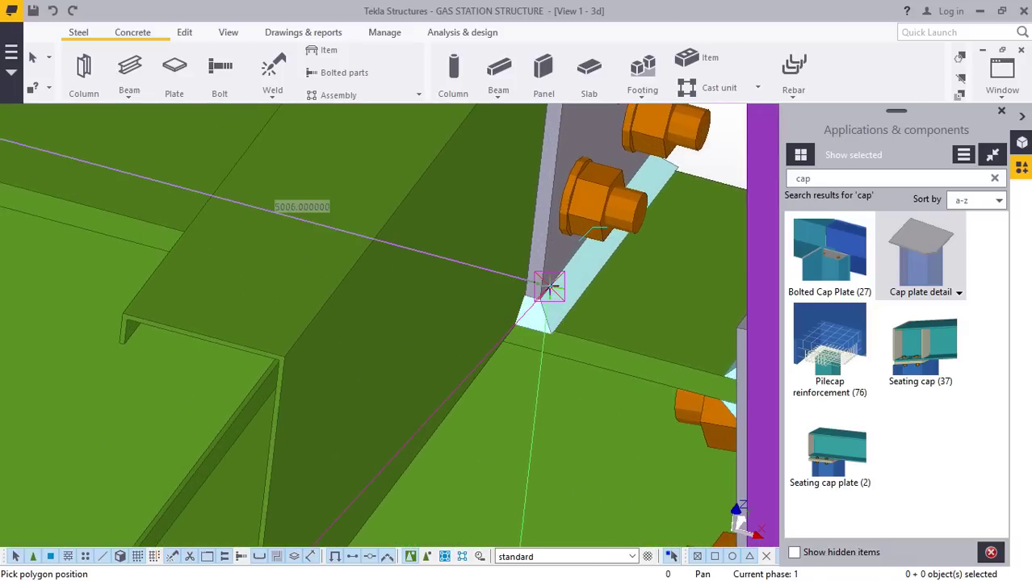
{"action": "left_click", "coordinate": [549, 286]}
{"action": "scroll", "coordinate": [463, 238], "scroll_direction": "down", "scroll_amount": 2}
{"action": "right_click", "coordinate": [455, 226]}
{"action": "left_click", "coordinate": [476, 234]}
{"action": "scroll", "coordinate": [490, 265], "scroll_direction": "down", "scroll_amount": 2}
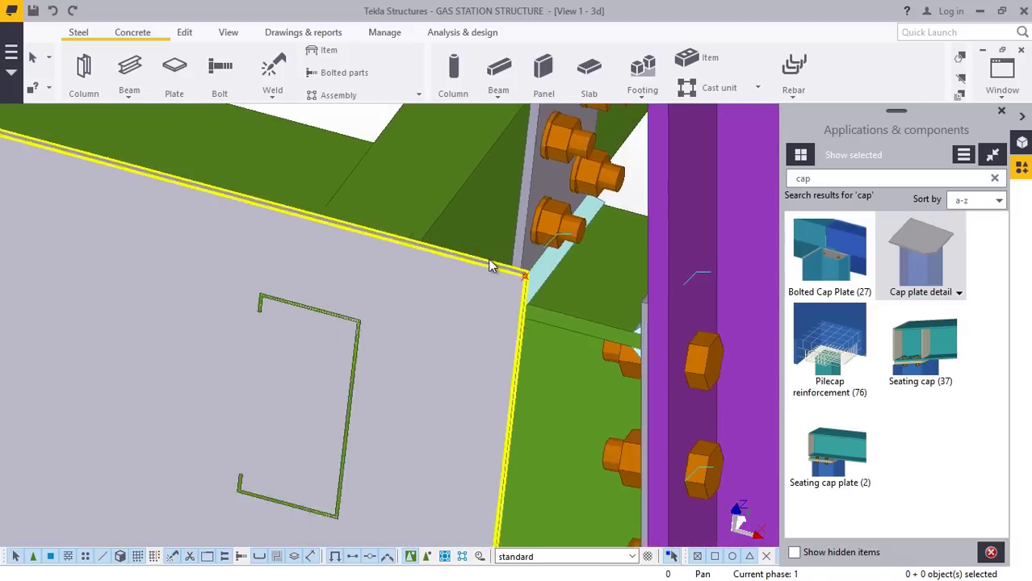
Set the new grid A plate's depth position to Behind and apply it to the plate.
{"action": "scroll", "coordinate": [493, 274], "scroll_direction": "down", "scroll_amount": 8}
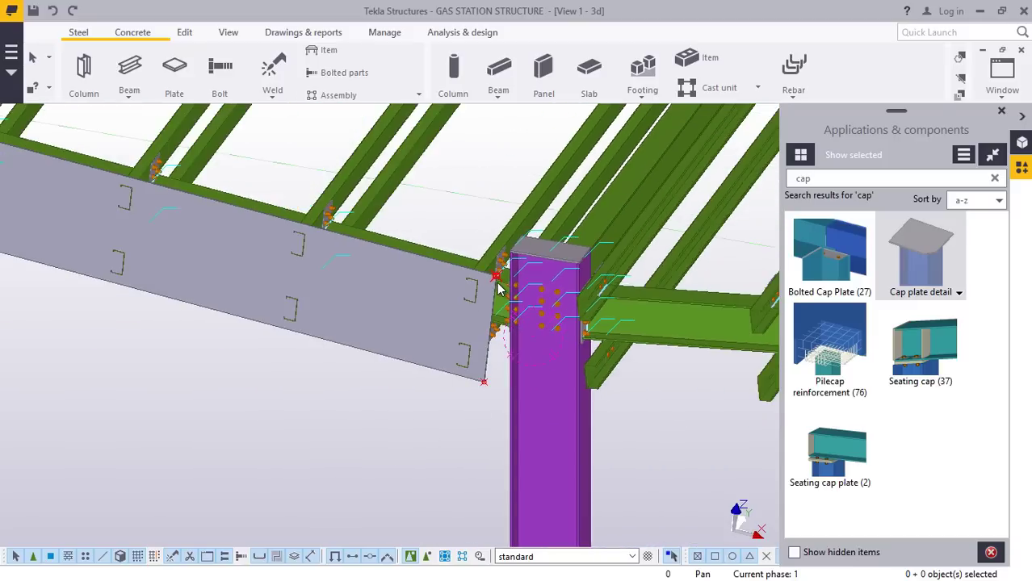
{"action": "scroll", "coordinate": [494, 281], "scroll_direction": "down", "scroll_amount": 3}
{"action": "scroll", "coordinate": [99, 217], "scroll_direction": "up", "scroll_amount": 4}
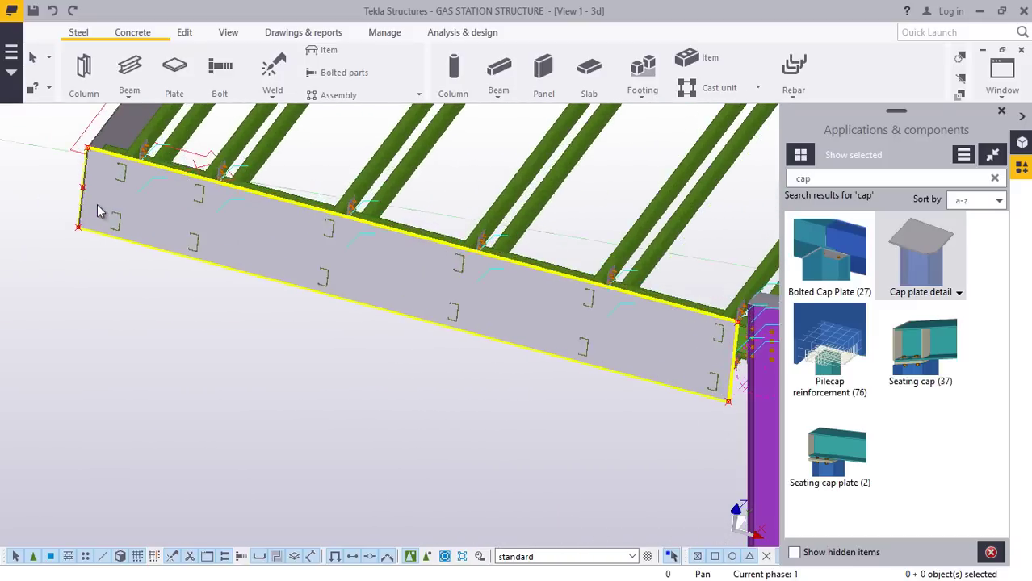
{"action": "scroll", "coordinate": [97, 211], "scroll_direction": "up", "scroll_amount": 6}
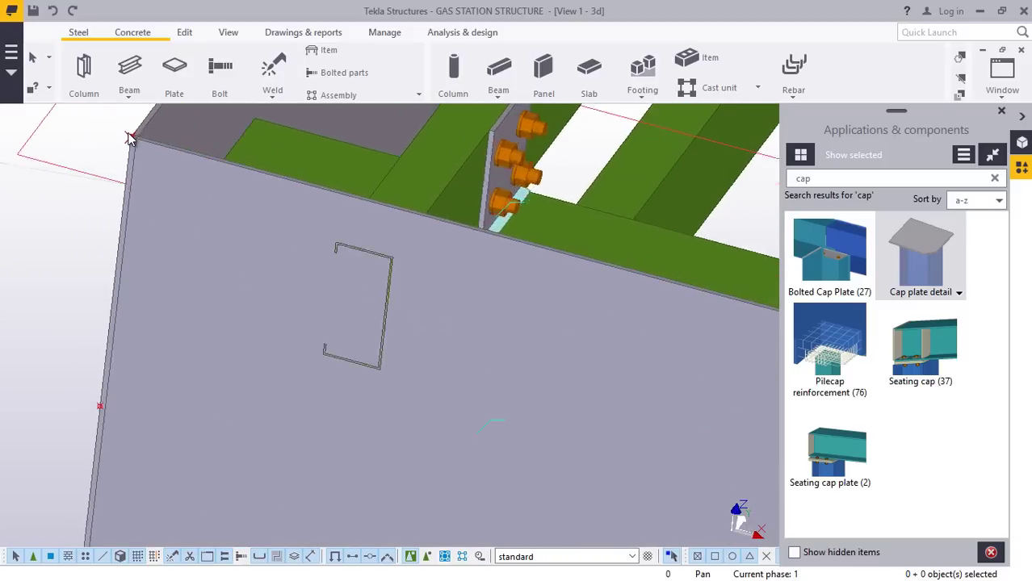
{"action": "scroll", "coordinate": [135, 141], "scroll_direction": "down", "scroll_amount": 2}
{"action": "double_click", "coordinate": [193, 235]}
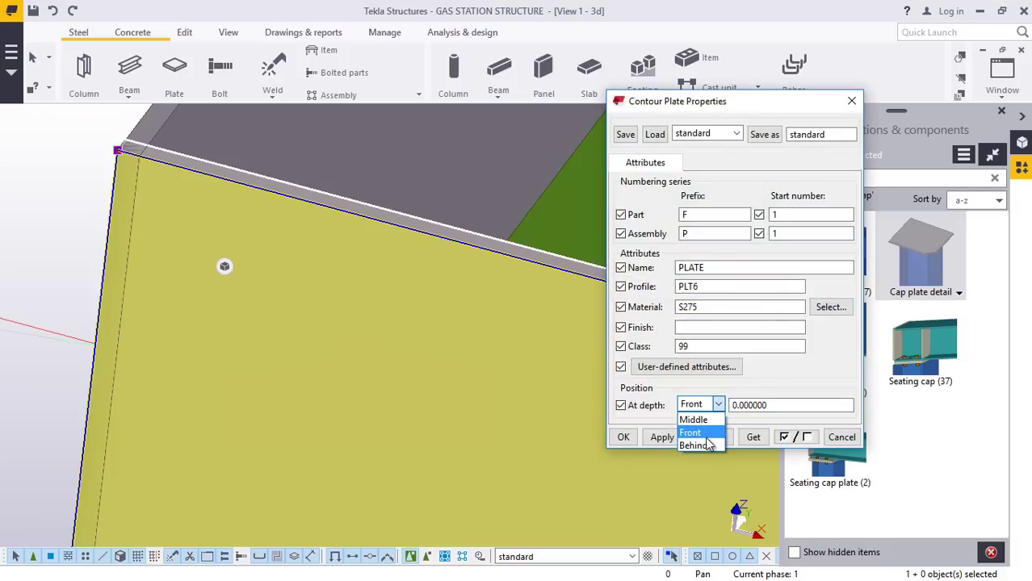
{"action": "left_click", "coordinate": [708, 445]}
{"action": "left_click", "coordinate": [713, 437]}
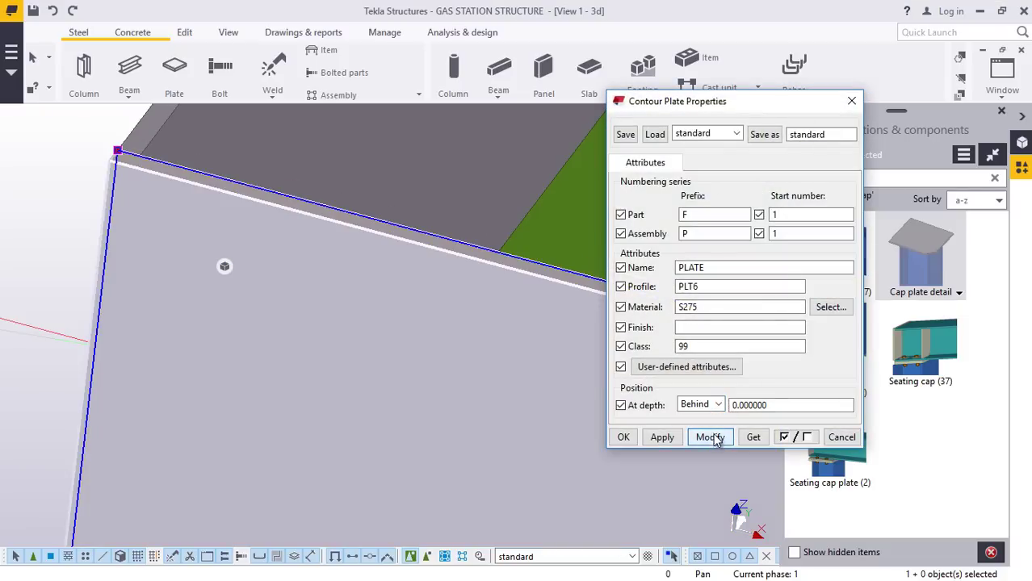
{"action": "left_click", "coordinate": [624, 437]}
Examine the new plate at the roof corner and column, and the still open side of the grid A roof edge.
{"action": "scroll", "coordinate": [583, 394], "scroll_direction": "down", "scroll_amount": 5}
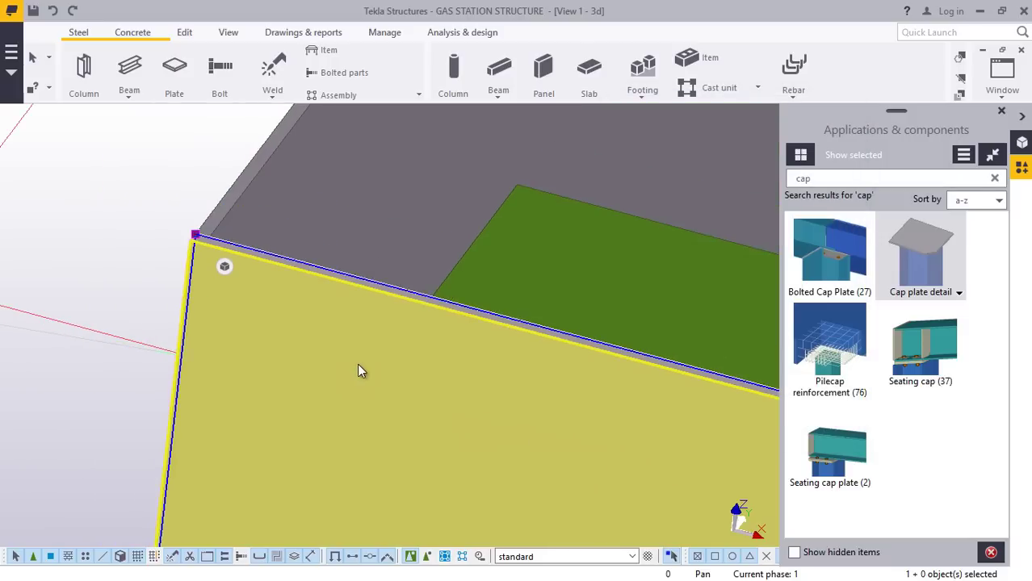
{"action": "scroll", "coordinate": [219, 222], "scroll_direction": "down", "scroll_amount": 8}
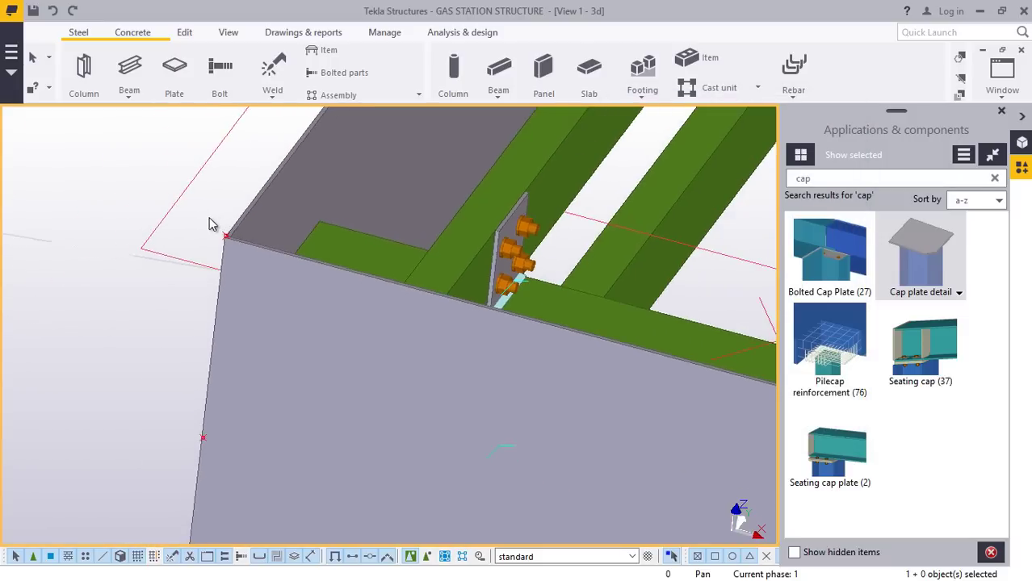
{"action": "scroll", "coordinate": [204, 247], "scroll_direction": "down", "scroll_amount": 4}
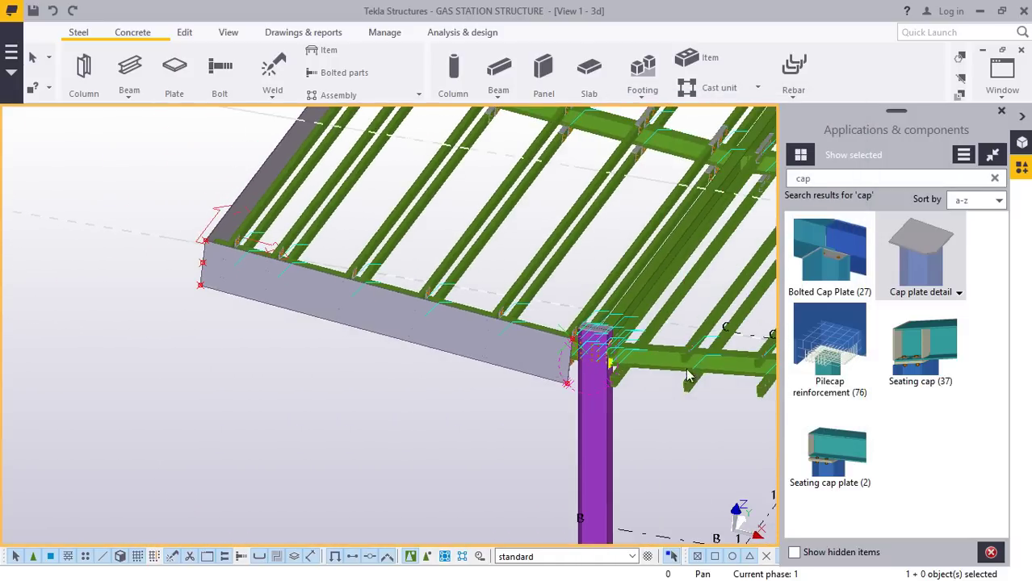
{"action": "scroll", "coordinate": [597, 363], "scroll_direction": "up", "scroll_amount": 4}
{"action": "scroll", "coordinate": [517, 347], "scroll_direction": "down", "scroll_amount": 6}
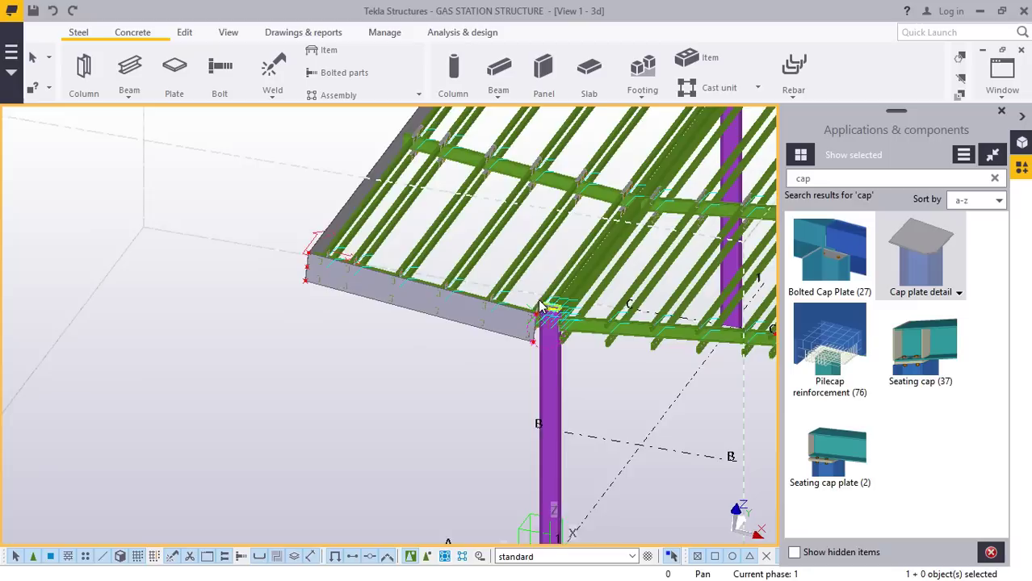
{"action": "scroll", "coordinate": [545, 375], "scroll_direction": "down", "scroll_amount": 5}
{"action": "scroll", "coordinate": [545, 375], "scroll_direction": "up", "scroll_amount": 4}
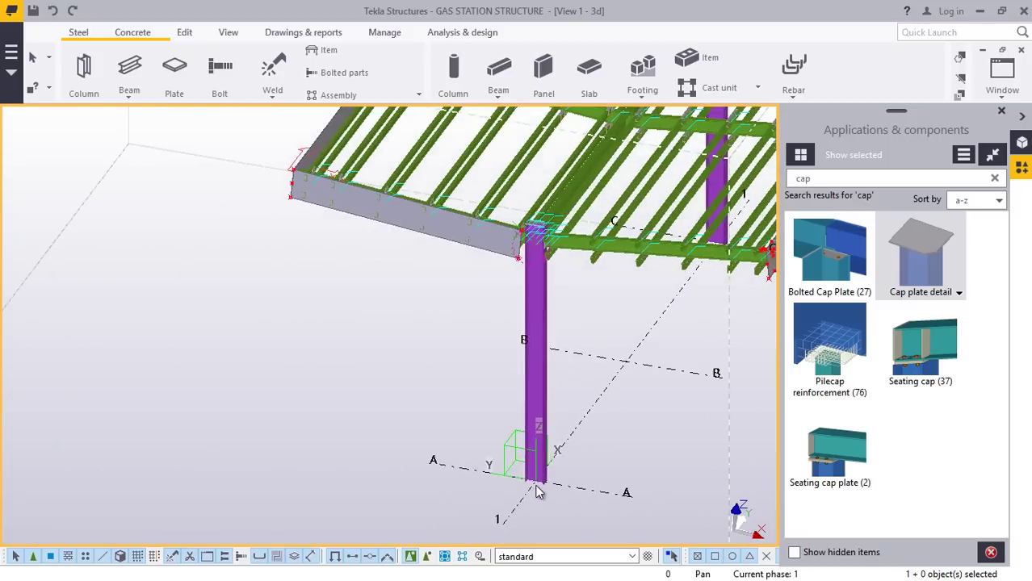
{"action": "scroll", "coordinate": [545, 375], "scroll_direction": "down", "scroll_amount": 4}
{"action": "scroll", "coordinate": [646, 240], "scroll_direction": "up", "scroll_amount": 1}
{"action": "scroll", "coordinate": [637, 242], "scroll_direction": "up", "scroll_amount": 3}
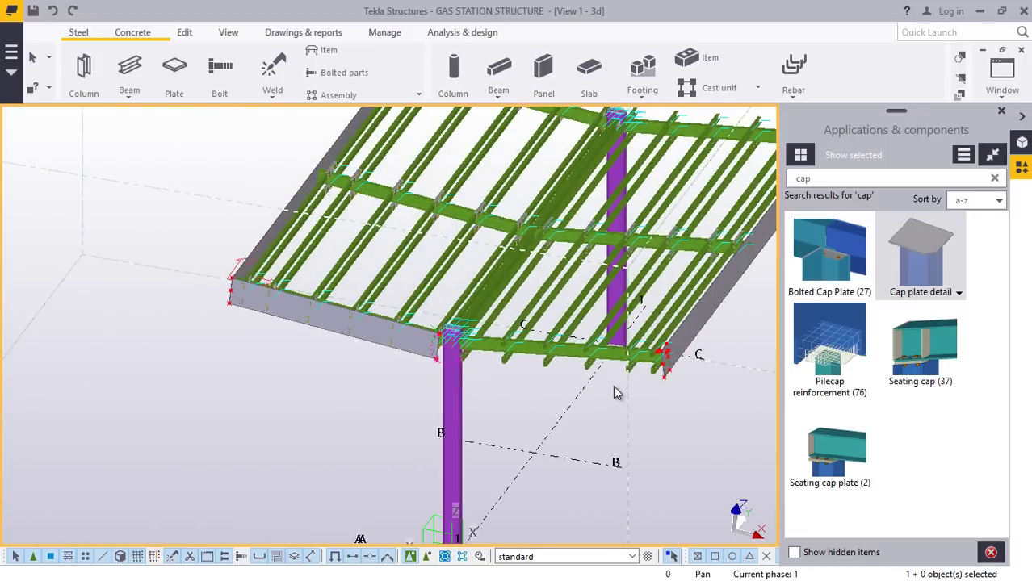
{"action": "scroll", "coordinate": [613, 386], "scroll_direction": "down", "scroll_amount": 2}
{"action": "scroll", "coordinate": [421, 327], "scroll_direction": "up", "scroll_amount": 2}
{"action": "scroll", "coordinate": [436, 351], "scroll_direction": "up", "scroll_amount": 2}
{"action": "scroll", "coordinate": [477, 365], "scroll_direction": "down", "scroll_amount": 1}
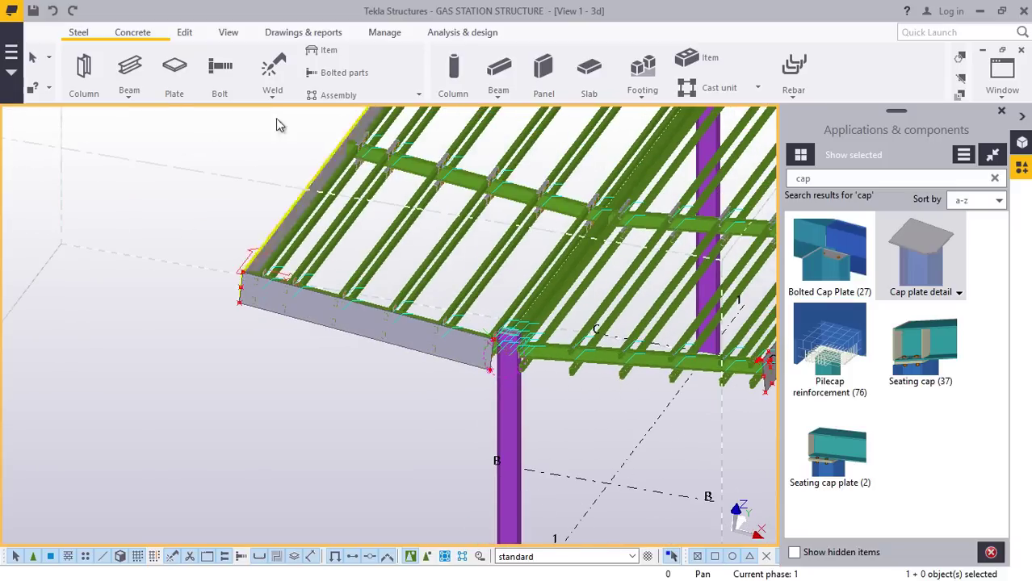
Set the work plane vertically at the base of the grid A column, with X upward and Y along grid A.
{"action": "left_click", "coordinate": [227, 34]}
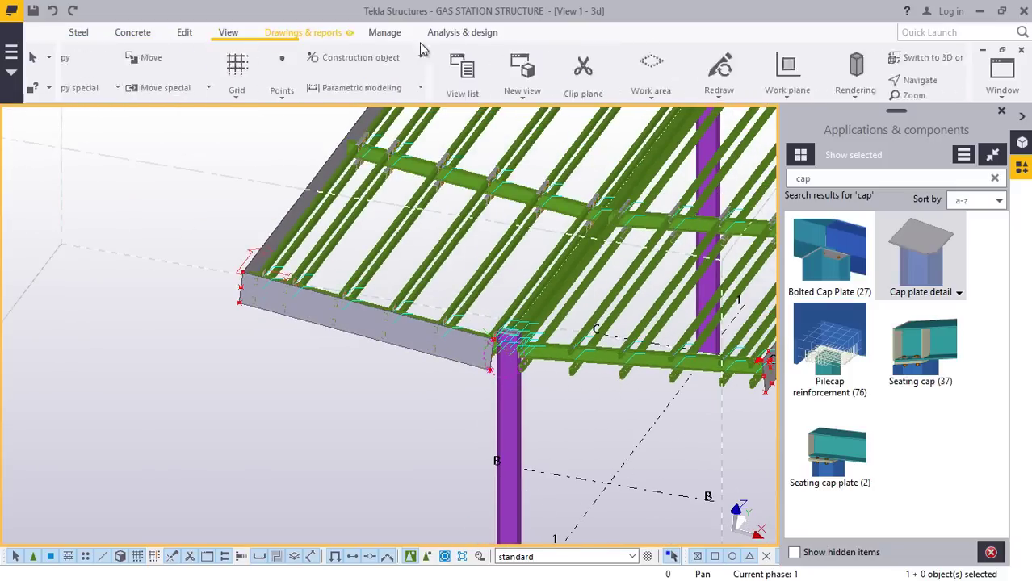
{"action": "left_click", "coordinate": [417, 98]}
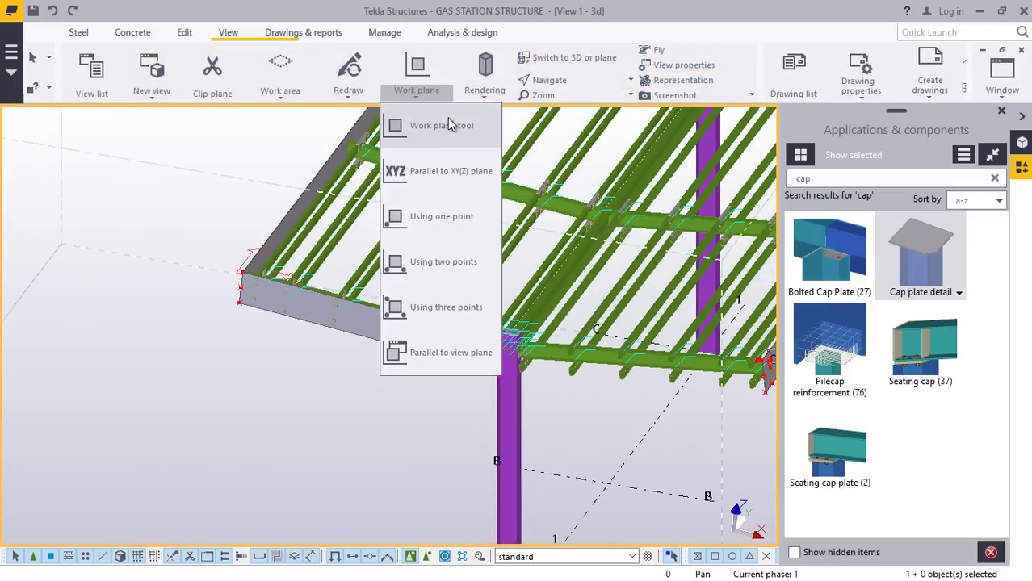
{"action": "left_click", "coordinate": [448, 124]}
{"action": "scroll", "coordinate": [542, 230], "scroll_direction": "down", "scroll_amount": 3}
{"action": "scroll", "coordinate": [514, 456], "scroll_direction": "up", "scroll_amount": 2}
{"action": "scroll", "coordinate": [510, 452], "scroll_direction": "up", "scroll_amount": 5}
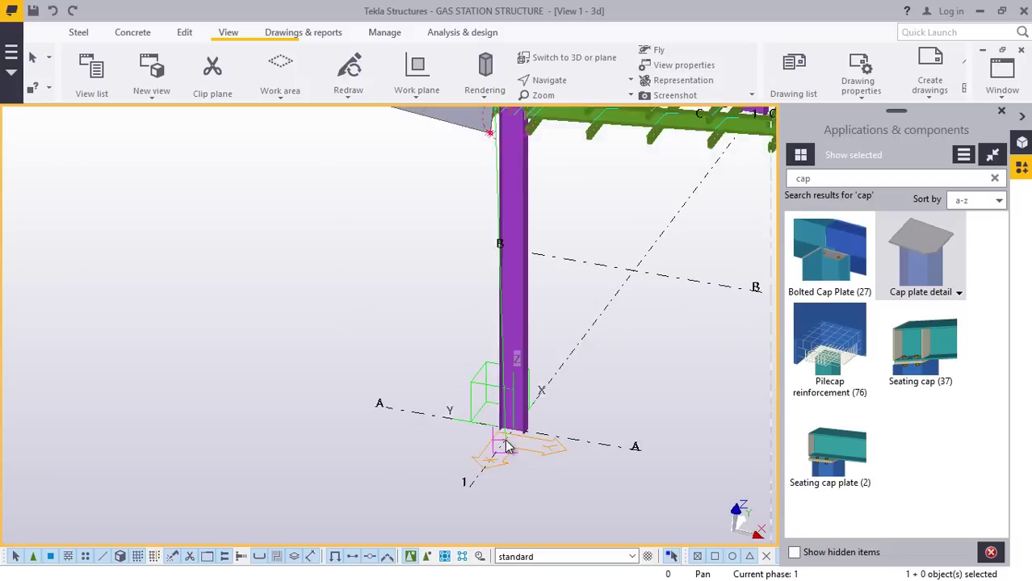
{"action": "left_click", "coordinate": [514, 384]}
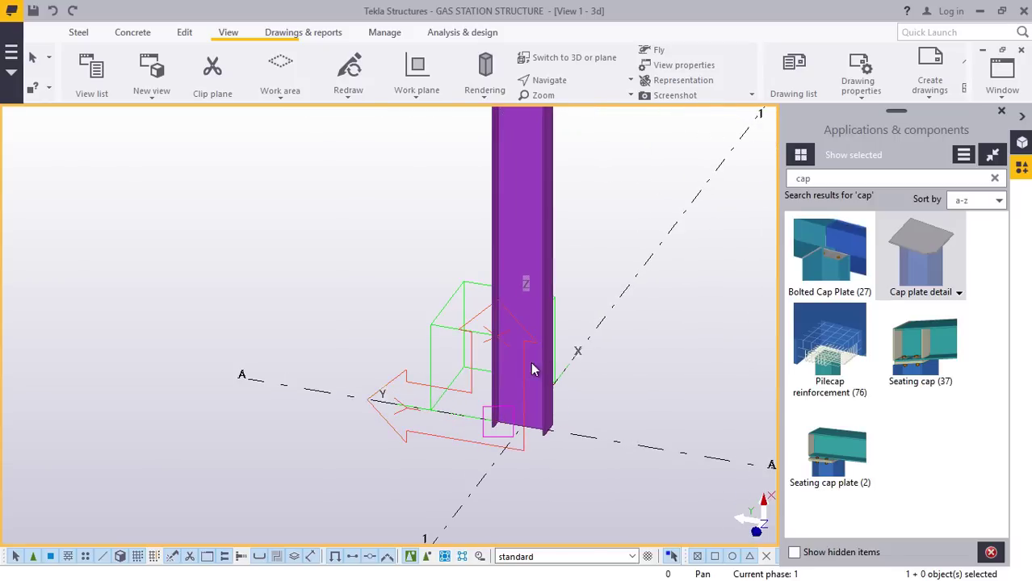
{"action": "right_click", "coordinate": [583, 227]}
{"action": "left_click", "coordinate": [610, 236]}
Mirror-copy the grid A end plate to the other side of the column, about the vertical line through the cap plate edge's midpoint.
{"action": "scroll", "coordinate": [519, 403], "scroll_direction": "down", "scroll_amount": 2}
{"action": "scroll", "coordinate": [510, 425], "scroll_direction": "down", "scroll_amount": 4}
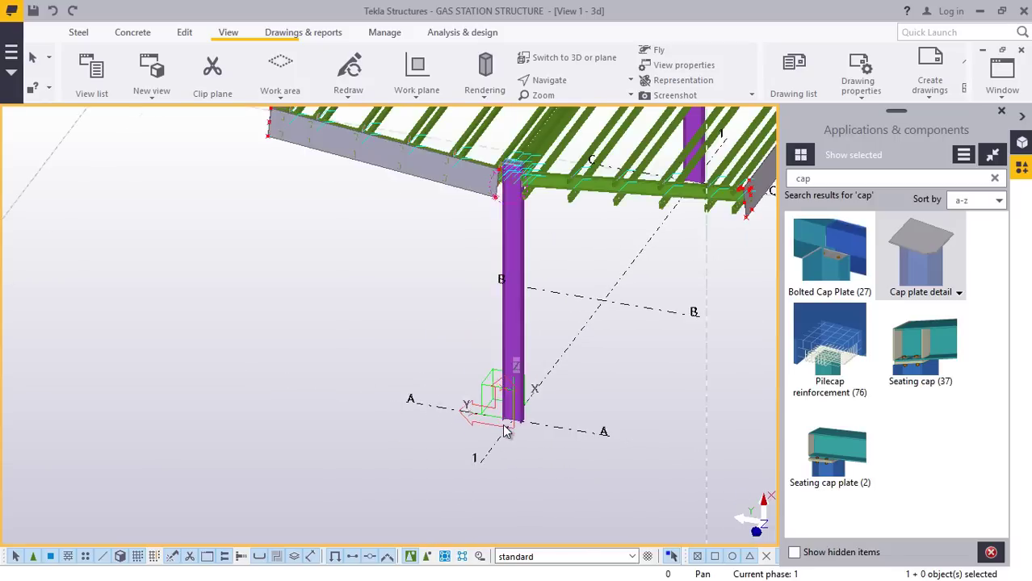
{"action": "scroll", "coordinate": [471, 265], "scroll_direction": "up", "scroll_amount": 5}
{"action": "scroll", "coordinate": [266, 221], "scroll_direction": "up", "scroll_amount": 5}
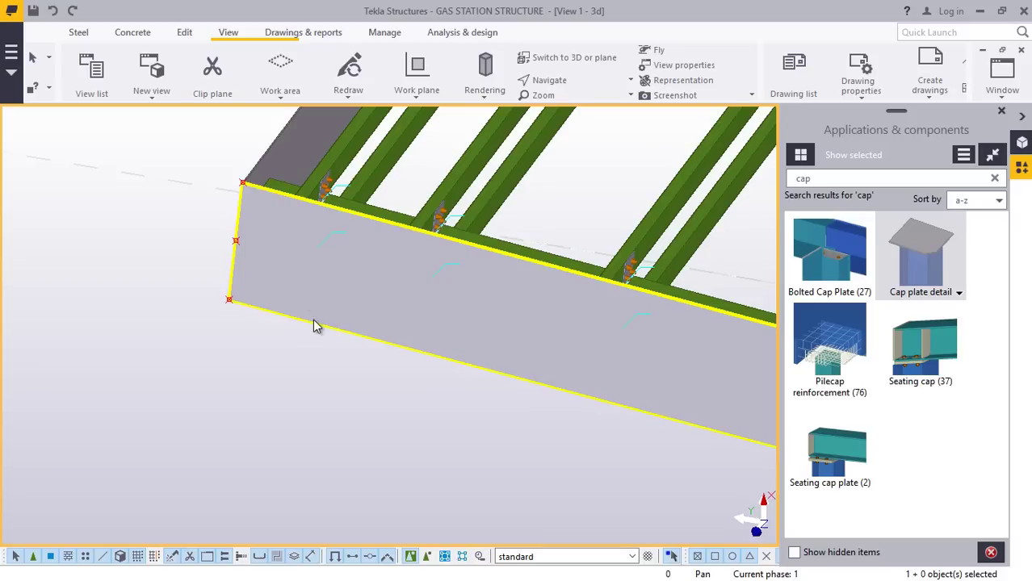
{"action": "left_click", "coordinate": [310, 321]}
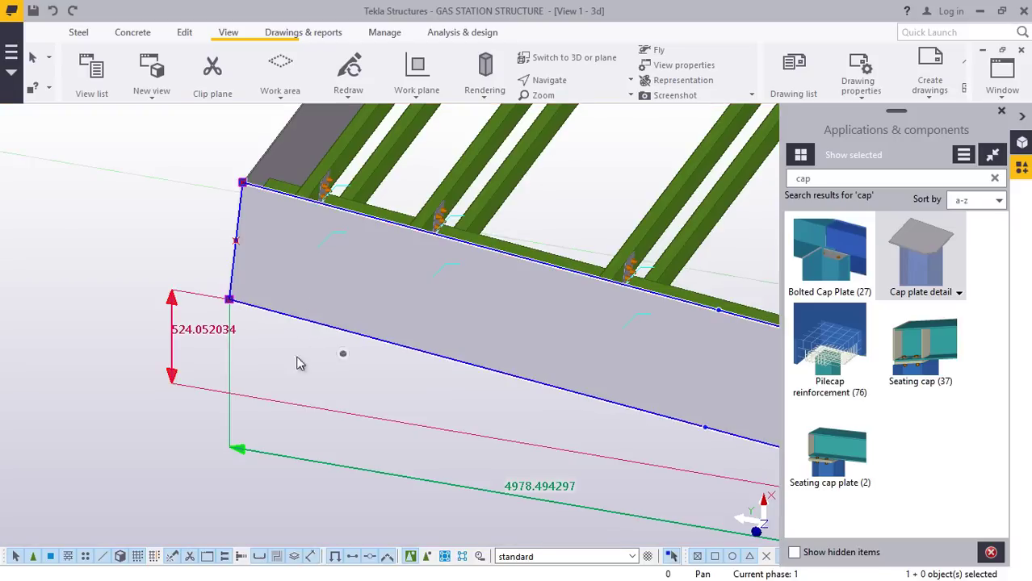
{"action": "right_click", "coordinate": [159, 224]}
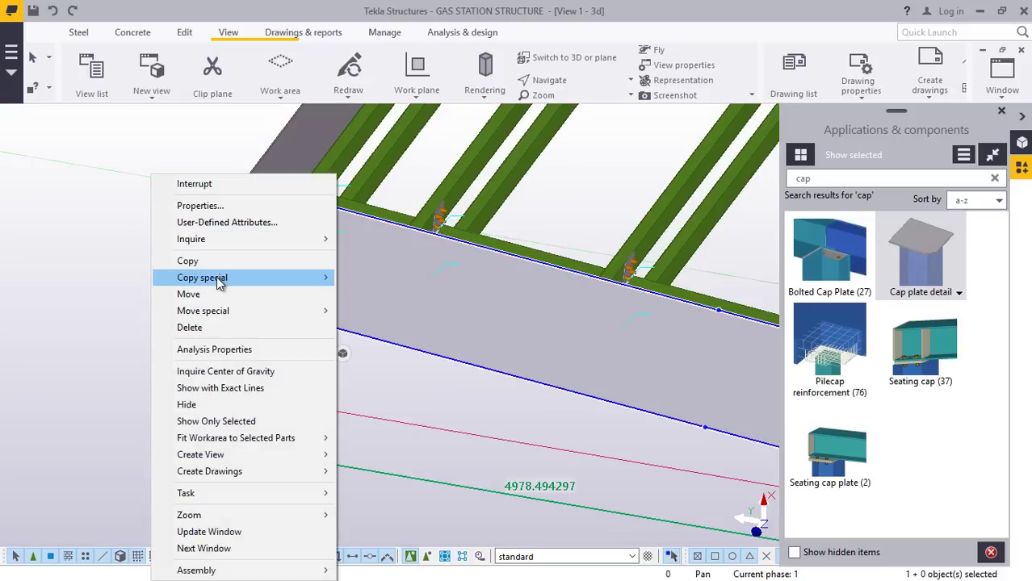
{"action": "left_click", "coordinate": [382, 311]}
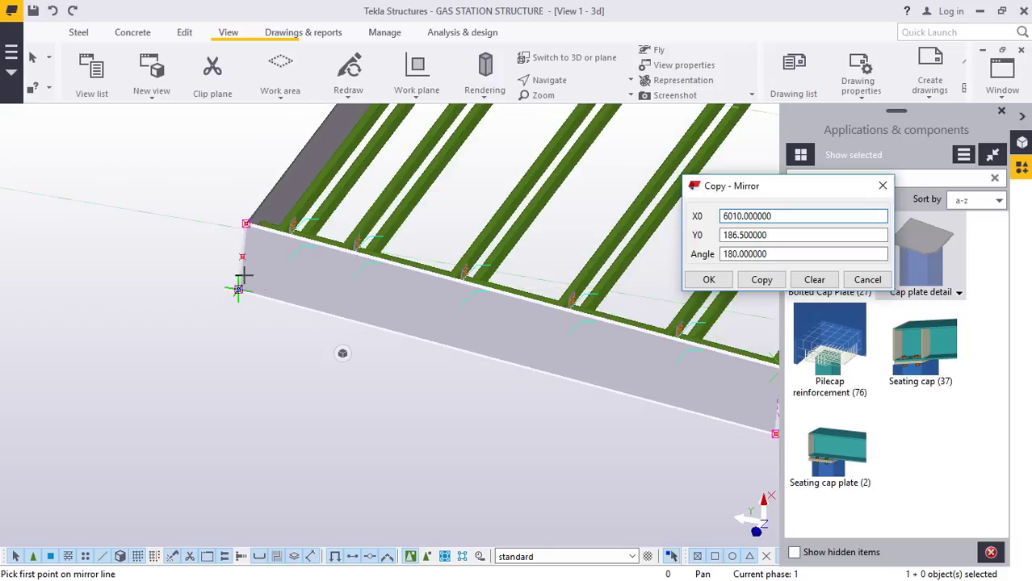
{"action": "scroll", "coordinate": [240, 282], "scroll_direction": "down", "scroll_amount": 5}
{"action": "scroll", "coordinate": [540, 353], "scroll_direction": "up", "scroll_amount": 8}
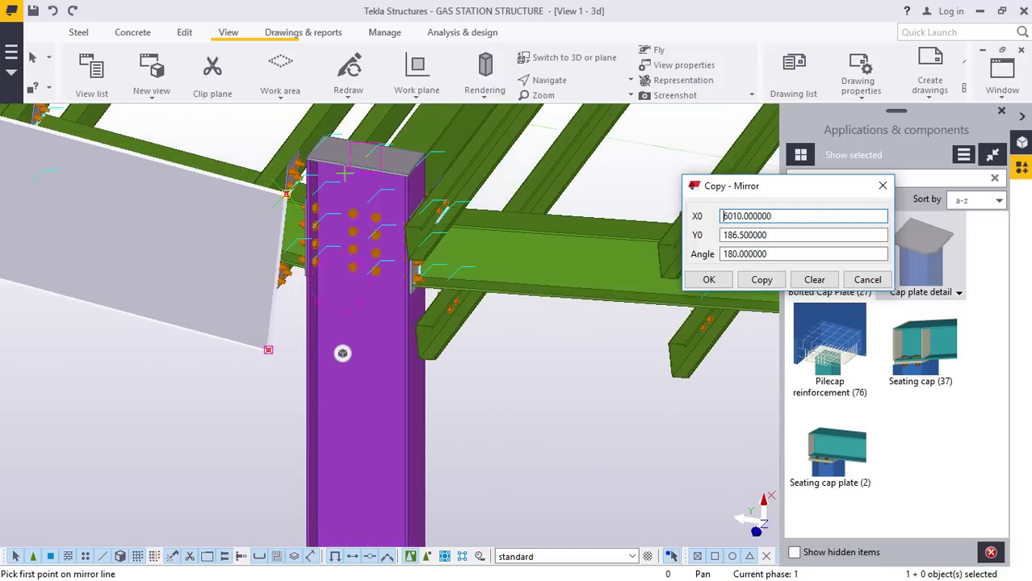
{"action": "scroll", "coordinate": [348, 136], "scroll_direction": "up", "scroll_amount": 5}
{"action": "scroll", "coordinate": [406, 257], "scroll_direction": "up", "scroll_amount": 5}
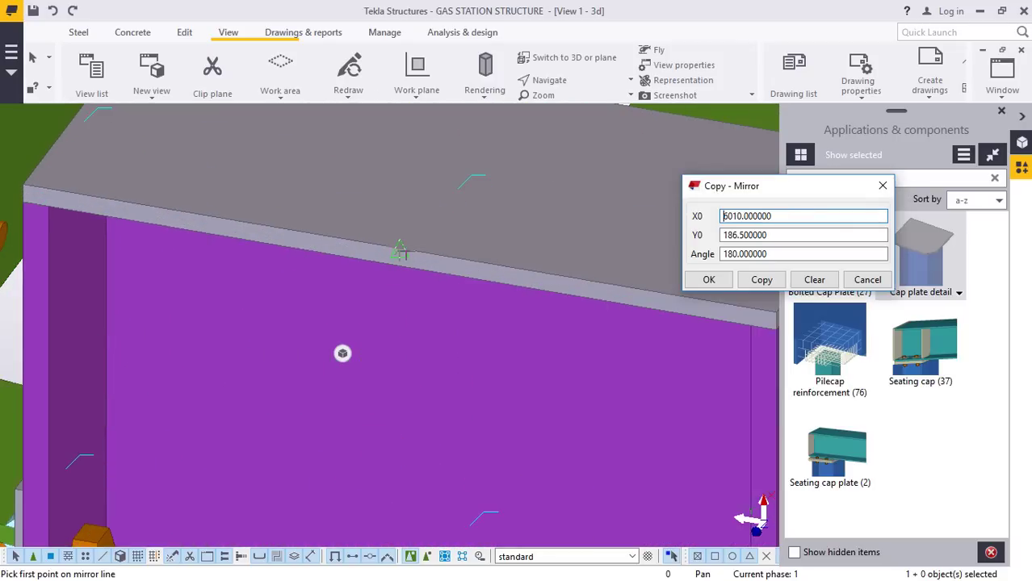
{"action": "left_click", "coordinate": [397, 251]}
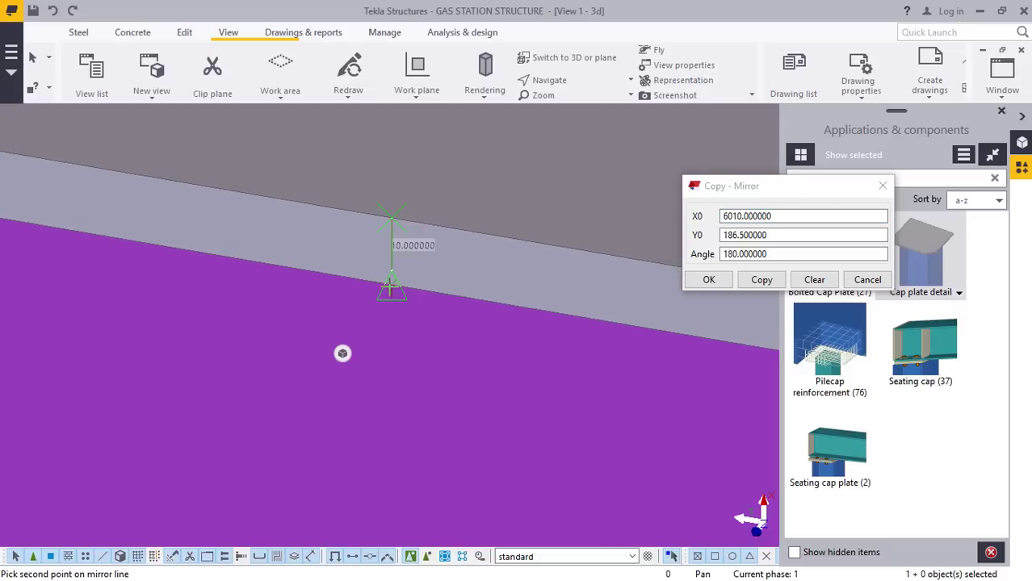
{"action": "left_click", "coordinate": [759, 281]}
{"action": "left_click", "coordinate": [707, 280]}
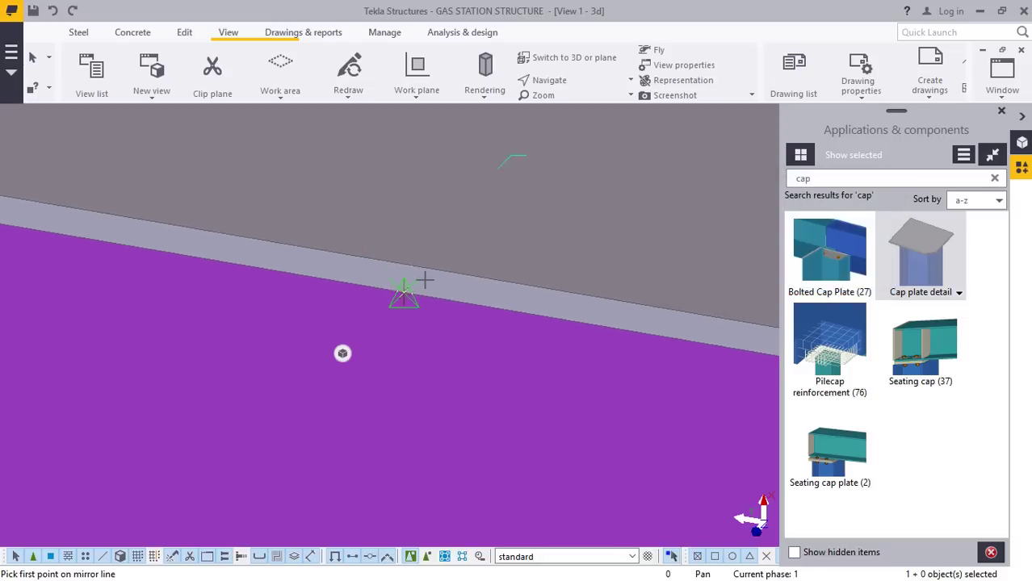
{"action": "scroll", "coordinate": [416, 270], "scroll_direction": "down", "scroll_amount": 5}
{"action": "scroll", "coordinate": [409, 264], "scroll_direction": "down", "scroll_amount": 8}
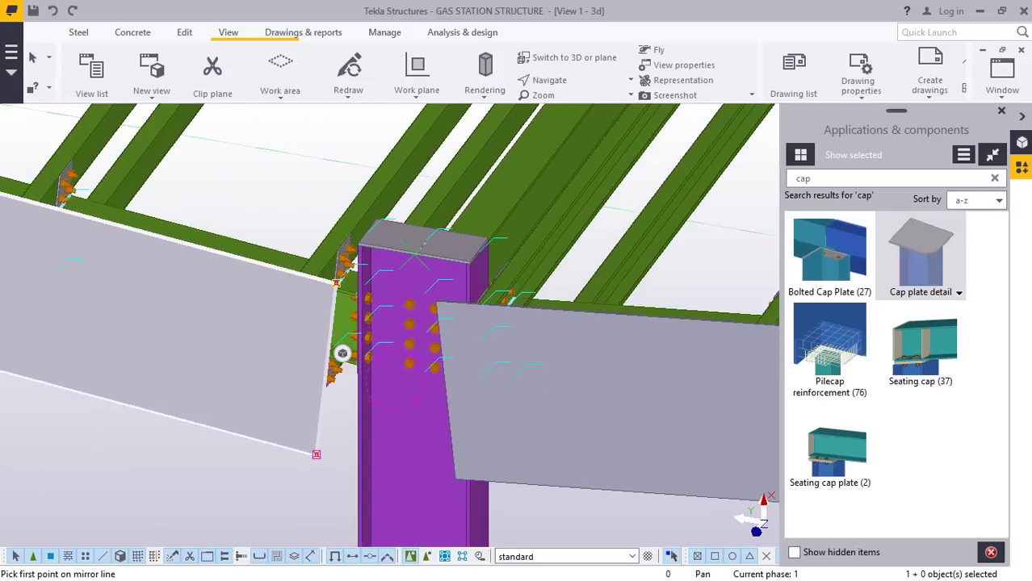
{"action": "right_click", "coordinate": [286, 360]}
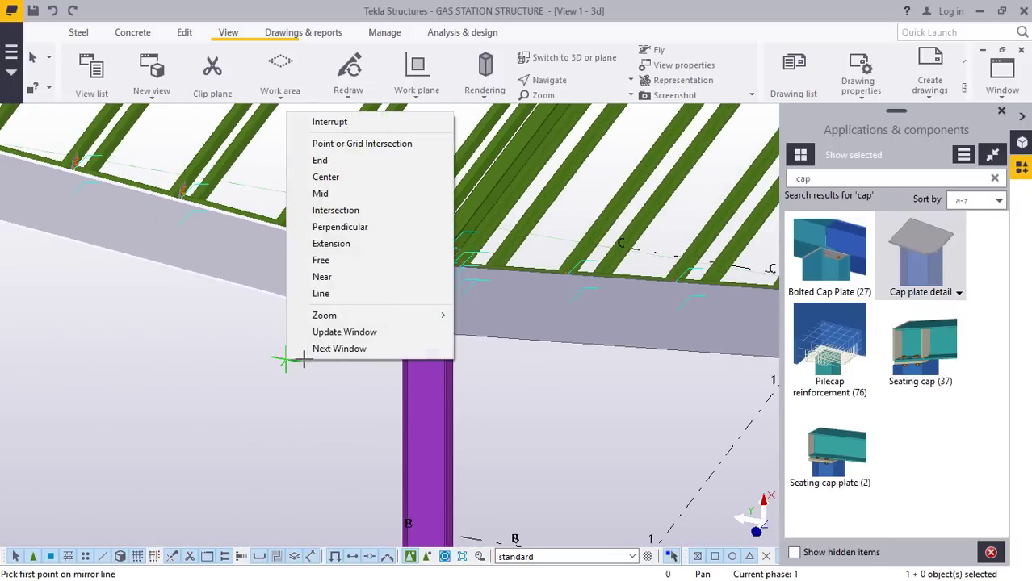
{"action": "left_click", "coordinate": [307, 121]}
Create a contour plate across the column between the facing corners of both grid A plates, about 358 mm wide above and 498 mm below.
{"action": "scroll", "coordinate": [389, 272], "scroll_direction": "up", "scroll_amount": 10}
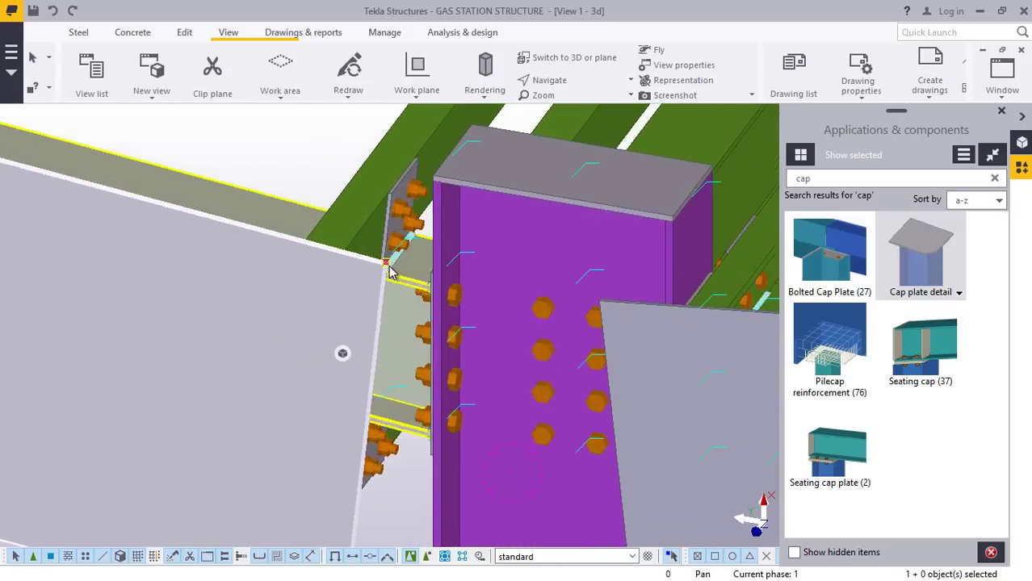
{"action": "scroll", "coordinate": [387, 271], "scroll_direction": "up", "scroll_amount": 6}
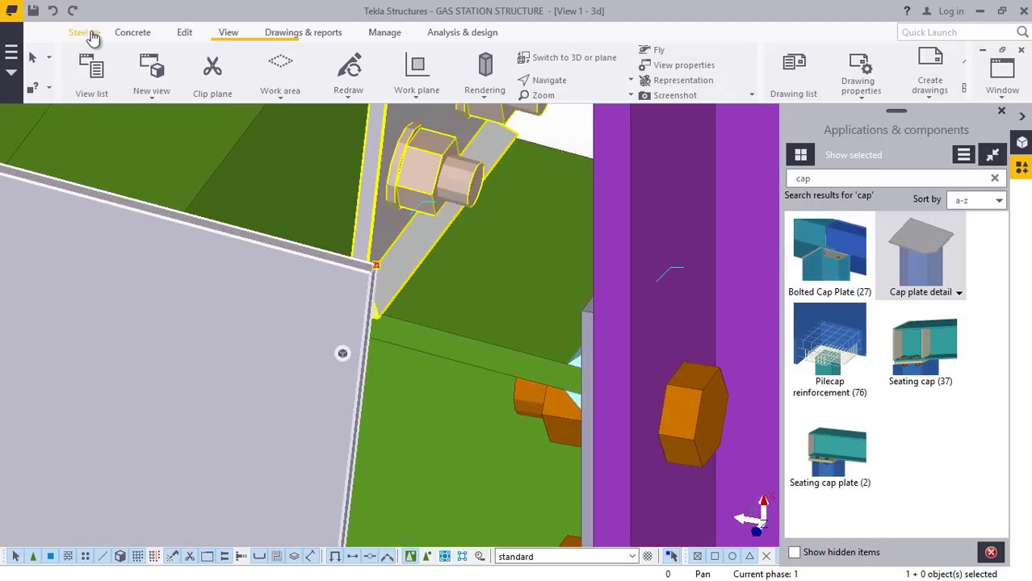
{"action": "left_click", "coordinate": [83, 32]}
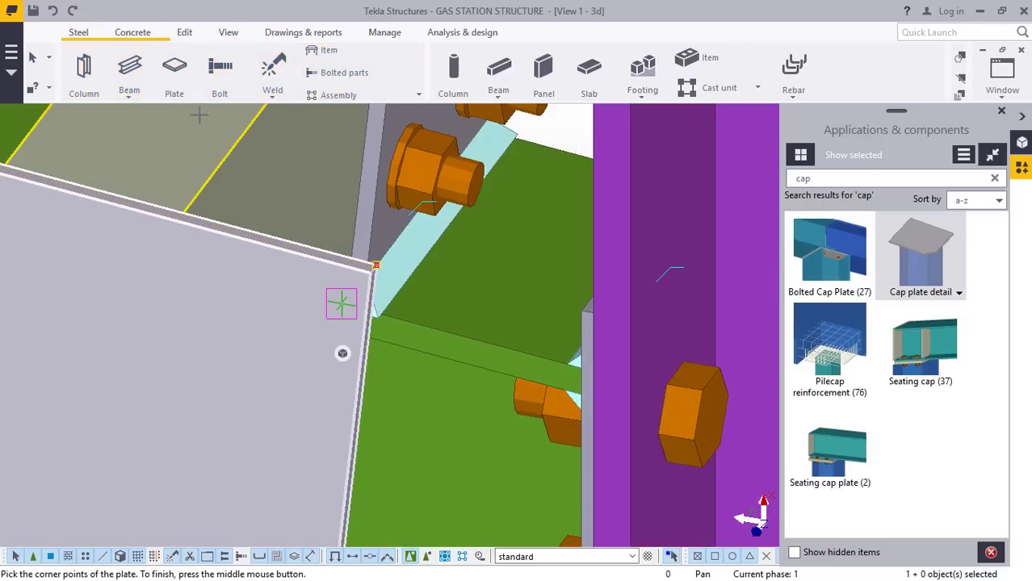
{"action": "scroll", "coordinate": [374, 265], "scroll_direction": "up", "scroll_amount": 5}
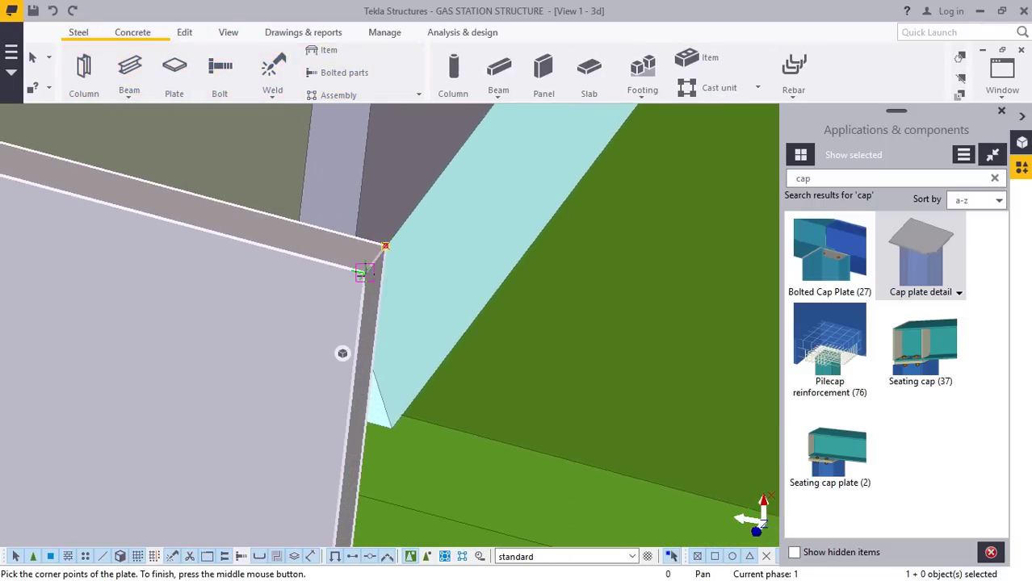
{"action": "scroll", "coordinate": [303, 280], "scroll_direction": "down", "scroll_amount": 5}
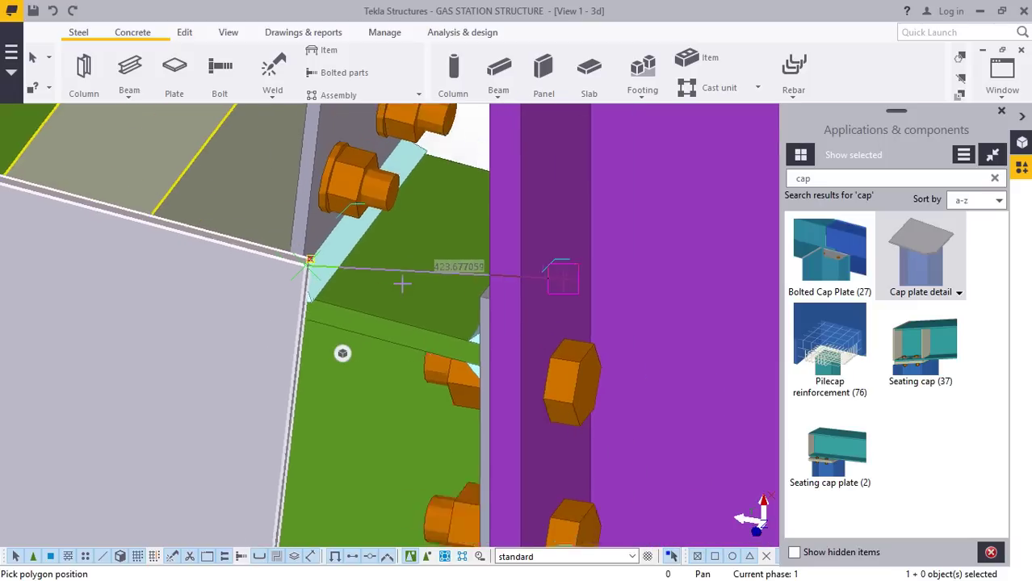
{"action": "scroll", "coordinate": [726, 348], "scroll_direction": "up", "scroll_amount": 5}
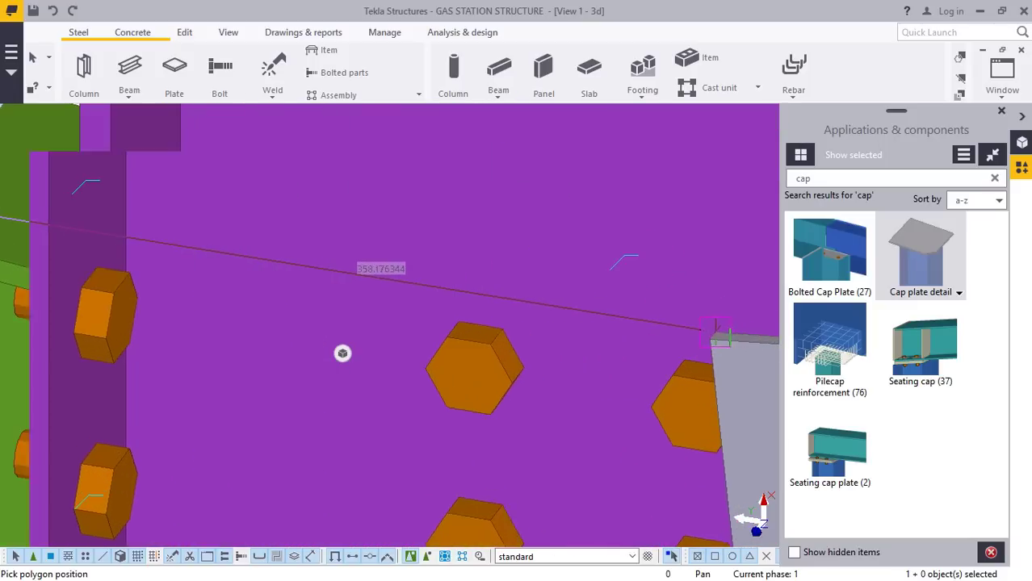
{"action": "scroll", "coordinate": [599, 314], "scroll_direction": "down", "scroll_amount": 5}
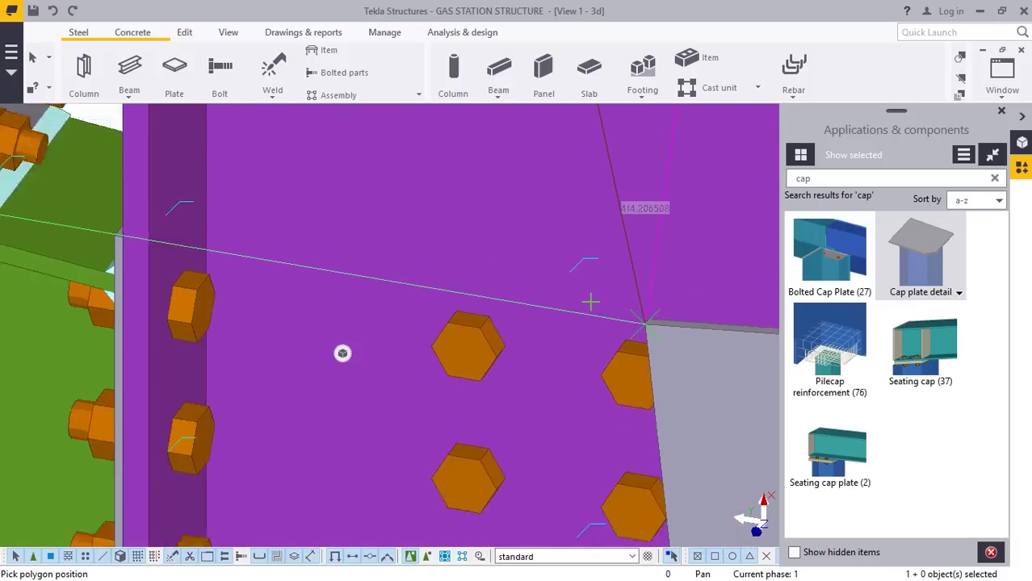
{"action": "scroll", "coordinate": [592, 287], "scroll_direction": "down", "scroll_amount": 4}
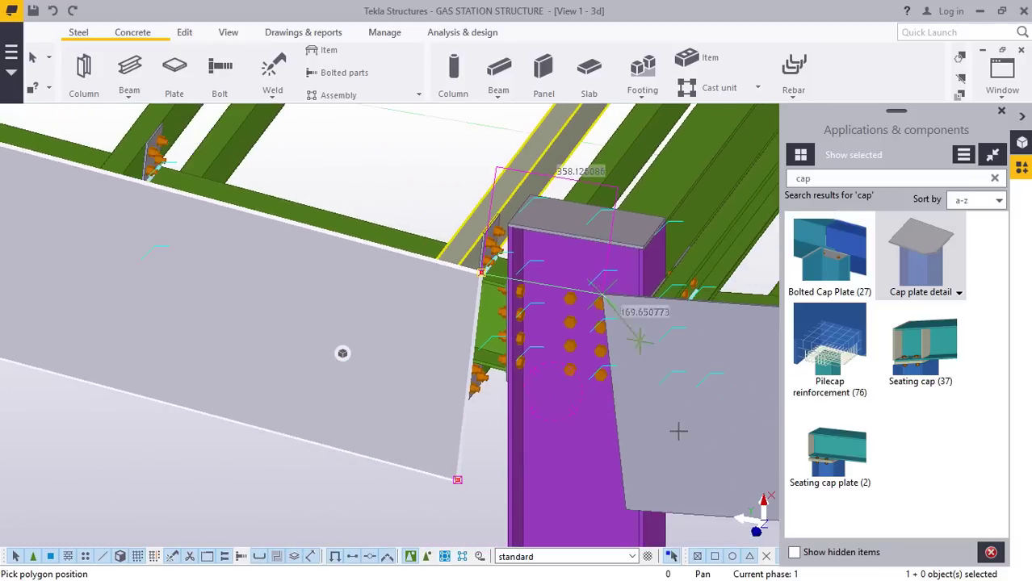
{"action": "scroll", "coordinate": [669, 505], "scroll_direction": "up", "scroll_amount": 4}
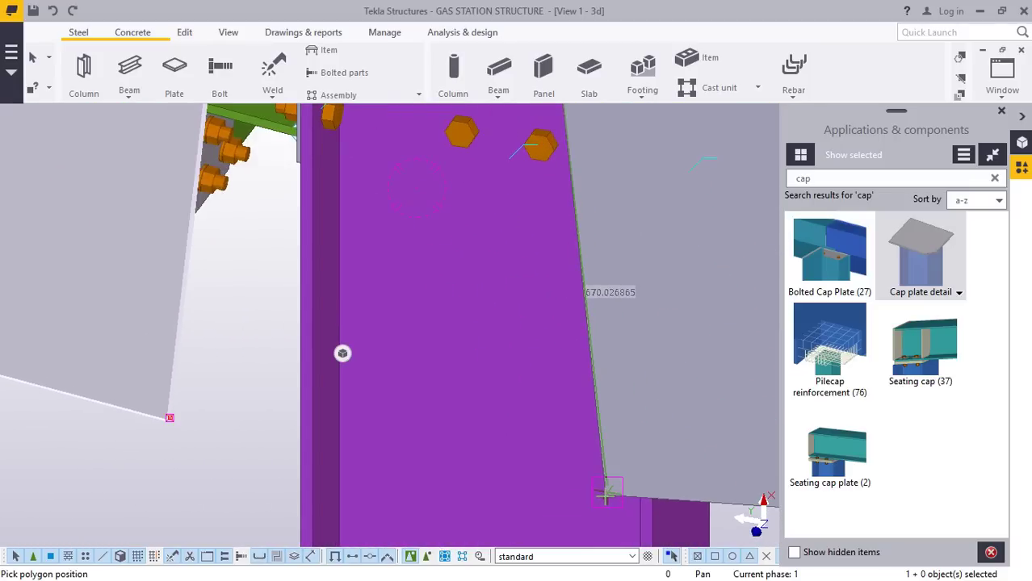
{"action": "scroll", "coordinate": [606, 494], "scroll_direction": "up", "scroll_amount": 3}
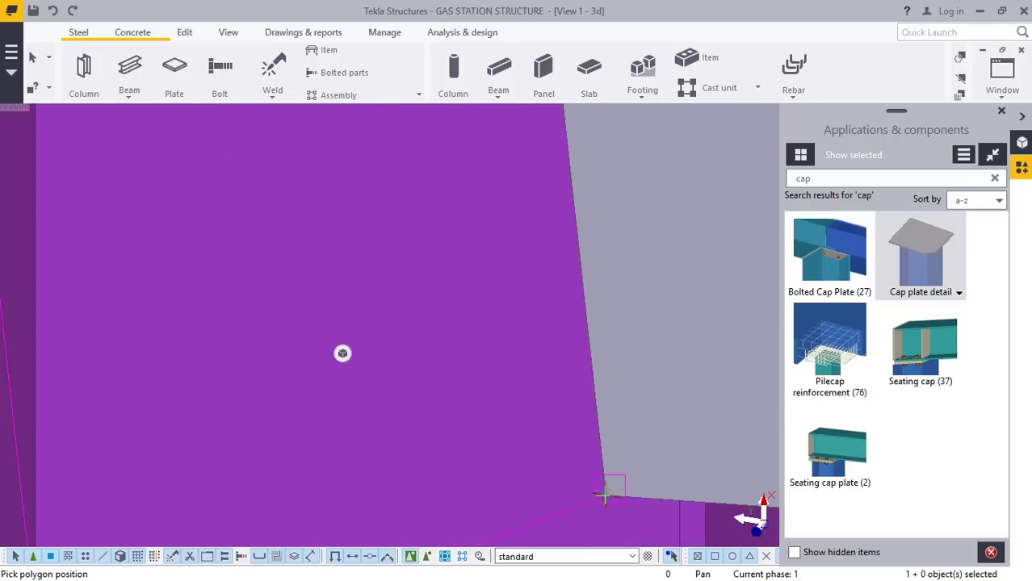
{"action": "scroll", "coordinate": [604, 494], "scroll_direction": "down", "scroll_amount": 4}
{"action": "scroll", "coordinate": [192, 397], "scroll_direction": "up", "scroll_amount": 4}
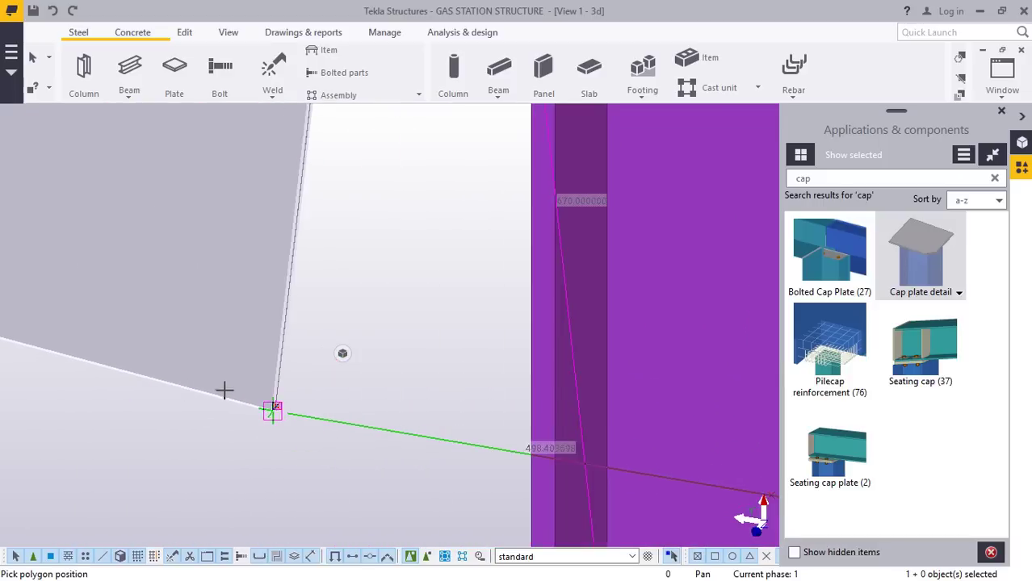
{"action": "scroll", "coordinate": [274, 412], "scroll_direction": "up", "scroll_amount": 3}
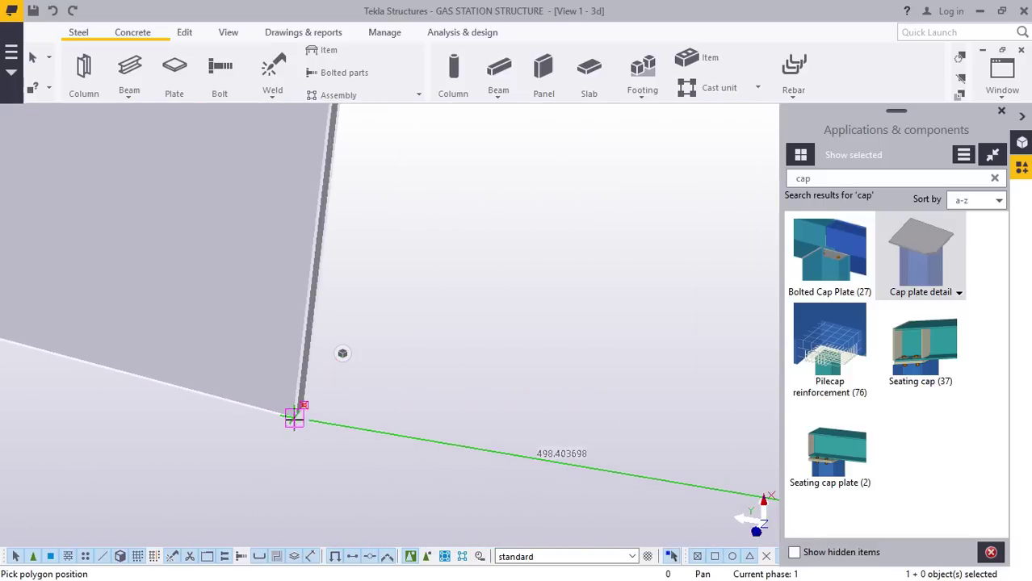
{"action": "scroll", "coordinate": [299, 424], "scroll_direction": "down", "scroll_amount": 5}
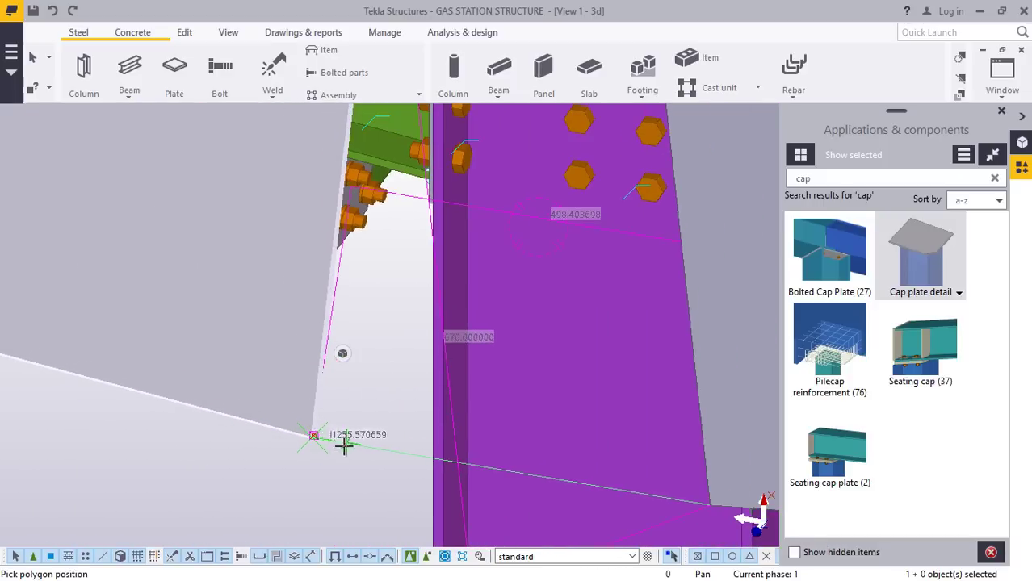
{"action": "scroll", "coordinate": [344, 446], "scroll_direction": "down", "scroll_amount": 4}
{"action": "scroll", "coordinate": [353, 157], "scroll_direction": "up", "scroll_amount": 4}
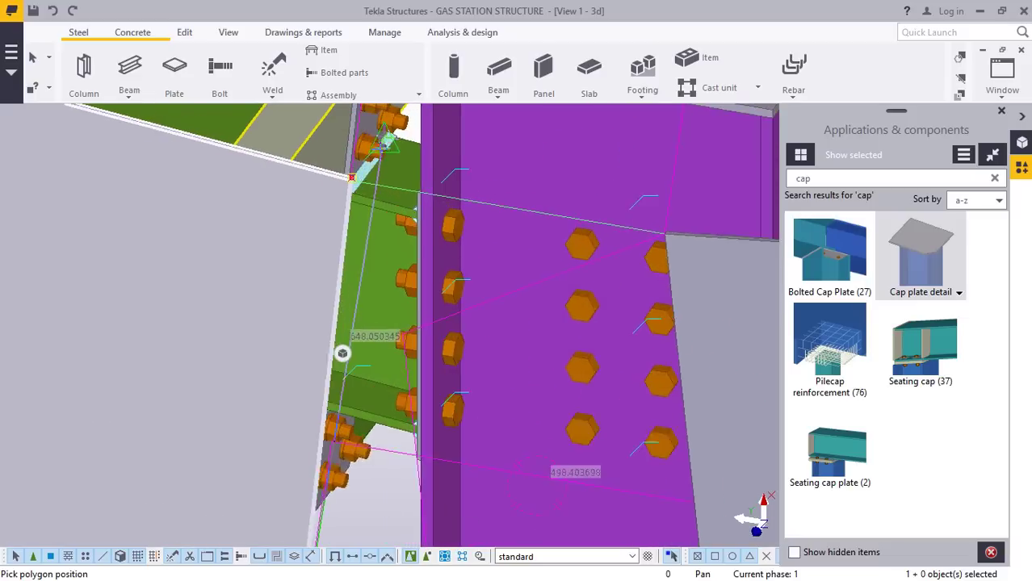
{"action": "scroll", "coordinate": [355, 179], "scroll_direction": "up", "scroll_amount": 6}
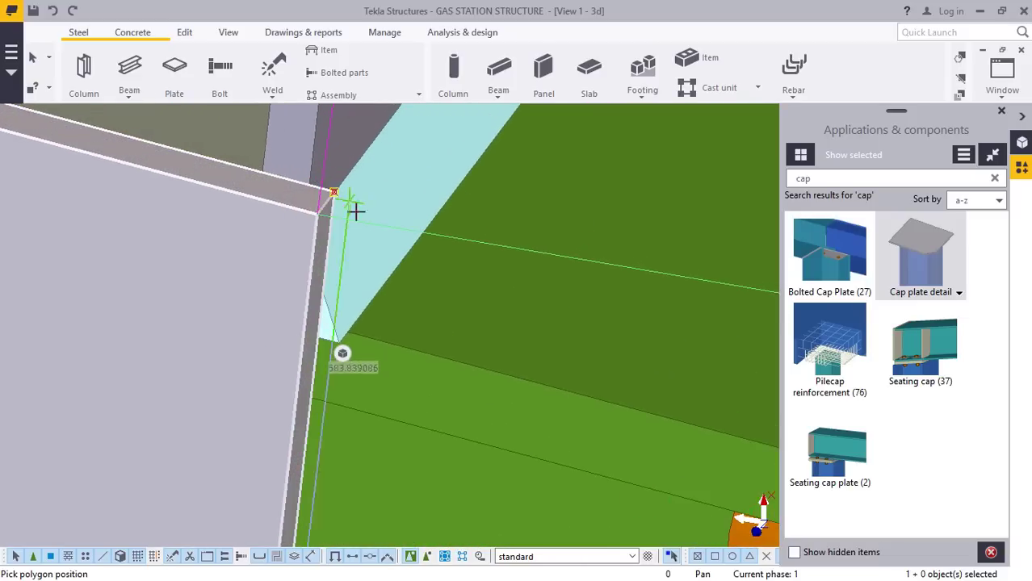
{"action": "left_click", "coordinate": [317, 214]}
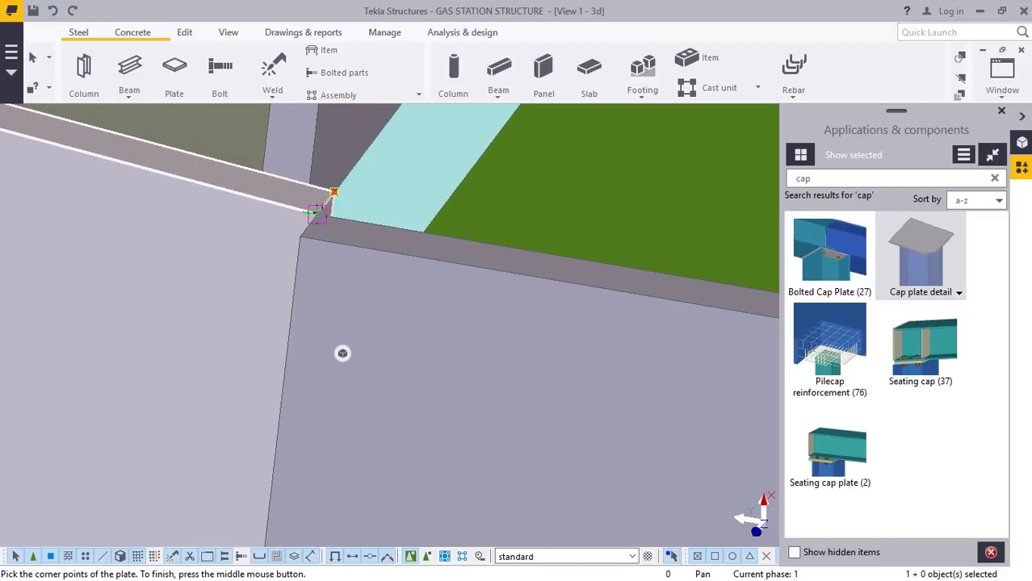
{"action": "right_click", "coordinate": [310, 225]}
{"action": "left_click", "coordinate": [356, 241]}
Set the small closing plate's depth position to Front and apply it to the plate.
{"action": "double_click", "coordinate": [358, 250]}
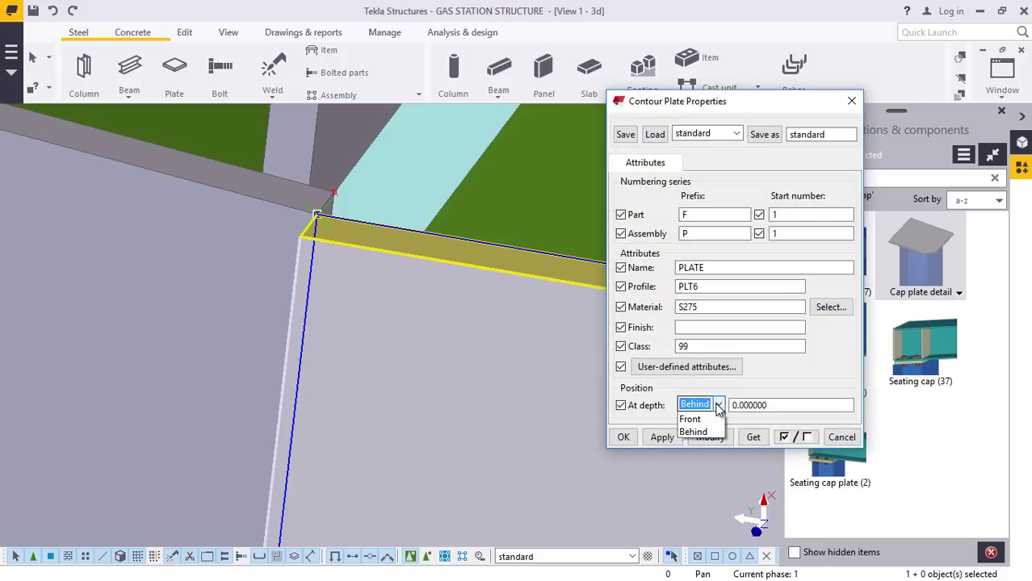
{"action": "left_click", "coordinate": [708, 437]}
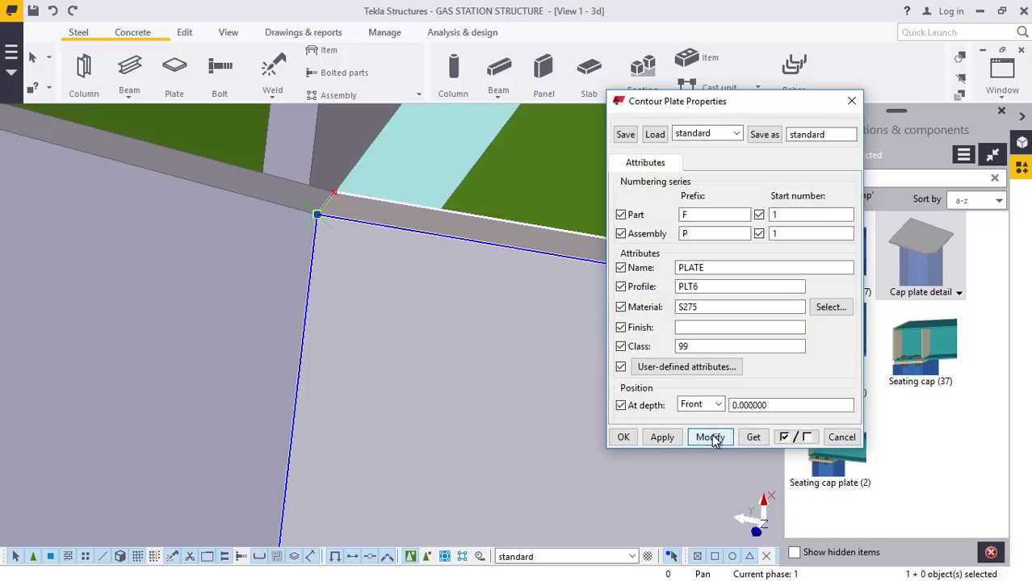
{"action": "scroll", "coordinate": [347, 263], "scroll_direction": "down", "scroll_amount": 6}
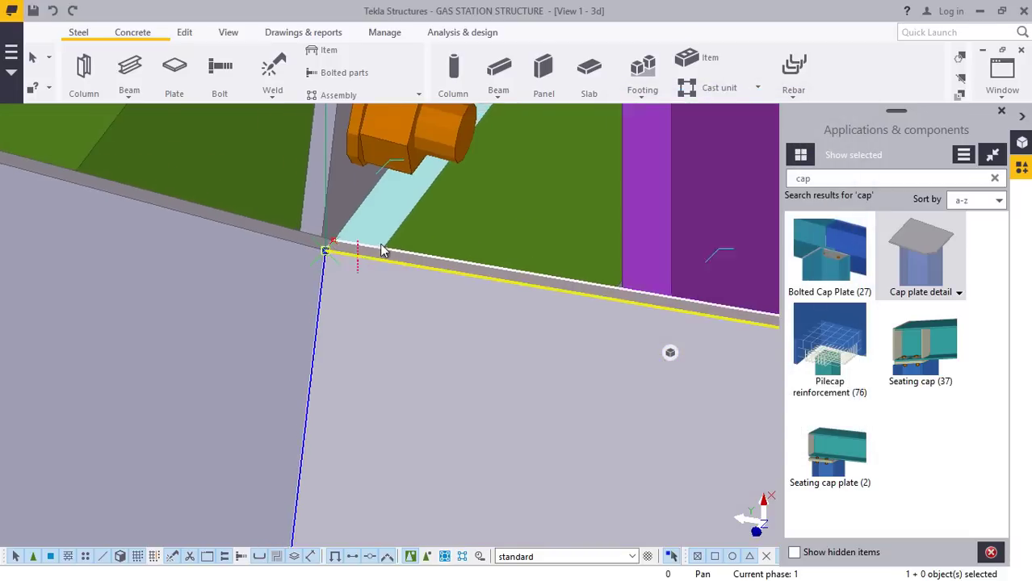
{"action": "scroll", "coordinate": [477, 207], "scroll_direction": "down", "scroll_amount": 3}
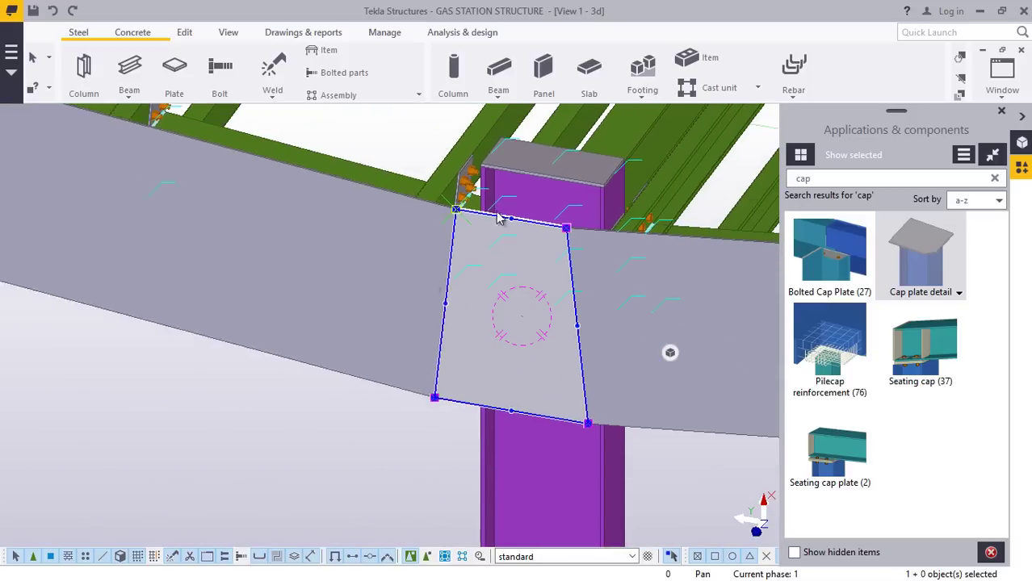
{"action": "left_click", "coordinate": [302, 434]}
{"action": "scroll", "coordinate": [464, 278], "scroll_direction": "down", "scroll_amount": 3}
{"action": "middle_click_drag", "start_coordinate": [496, 279], "coordinate": [569, 293], "text": "ctrl"}
{"action": "scroll", "coordinate": [568, 292], "scroll_direction": "up", "scroll_amount": 4}
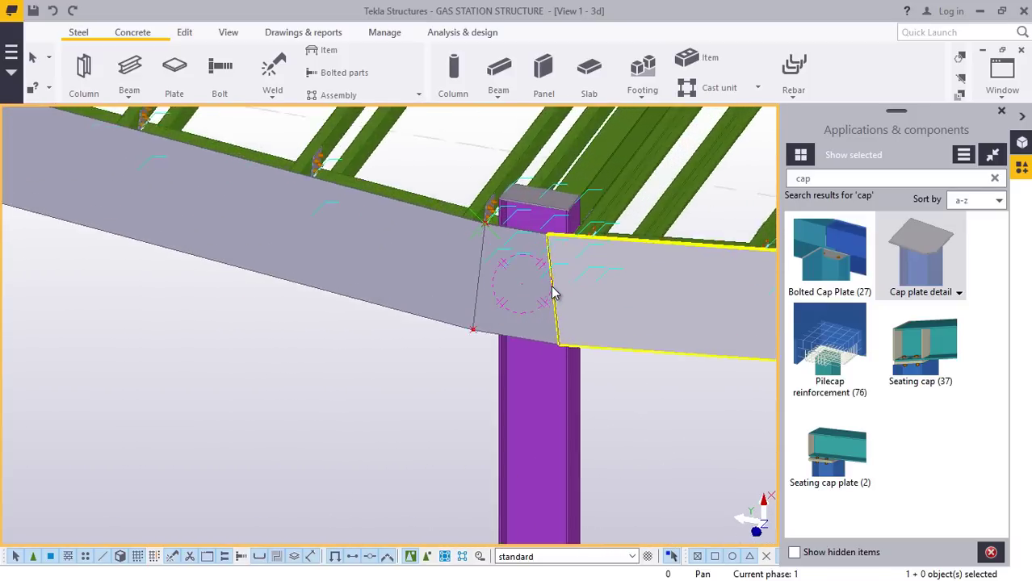
{"action": "left_click", "coordinate": [273, 98]}
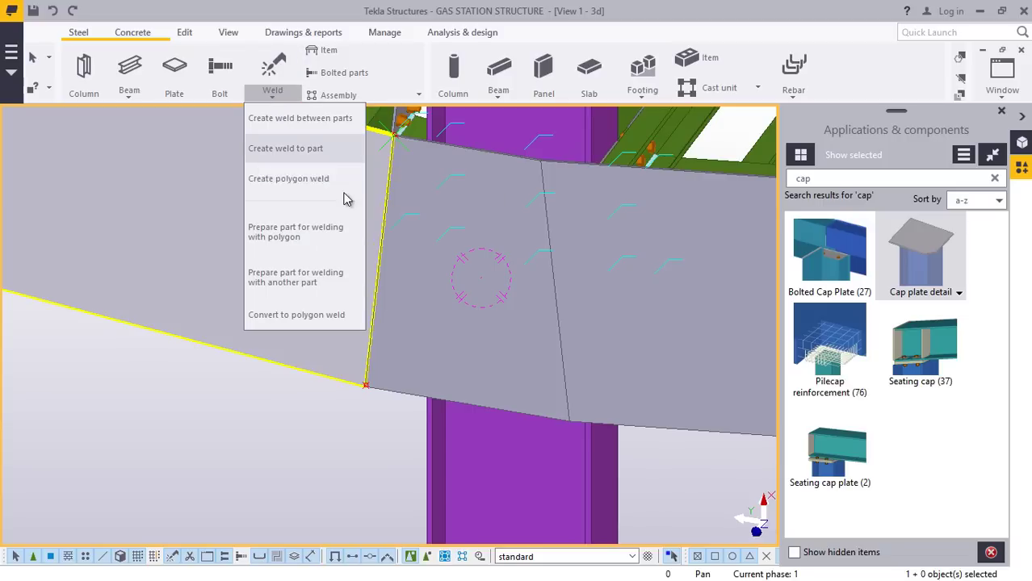
{"action": "left_click", "coordinate": [294, 149]}
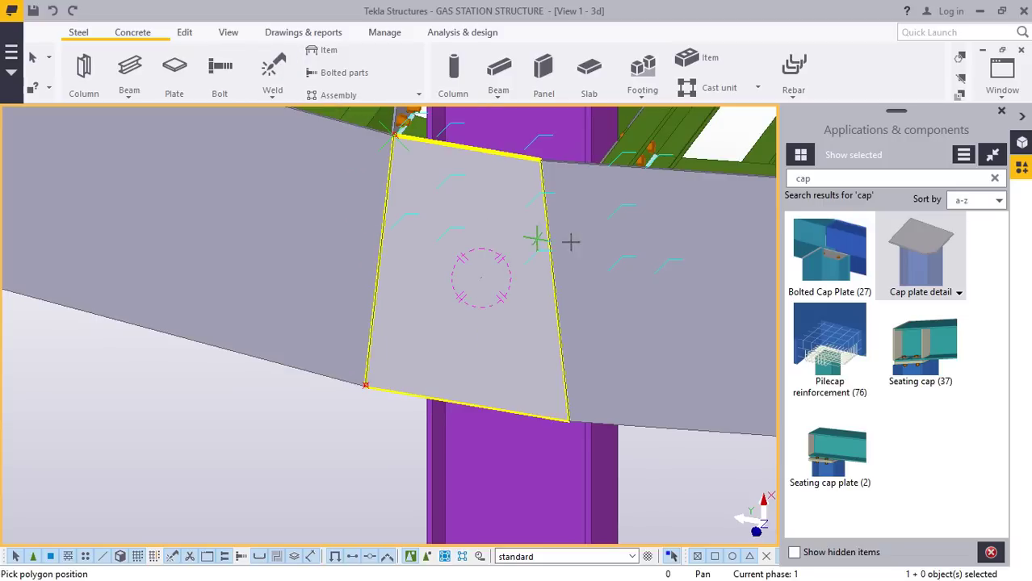
{"action": "middle_click", "coordinate": [402, 190]}
{"action": "right_click", "coordinate": [339, 211]}
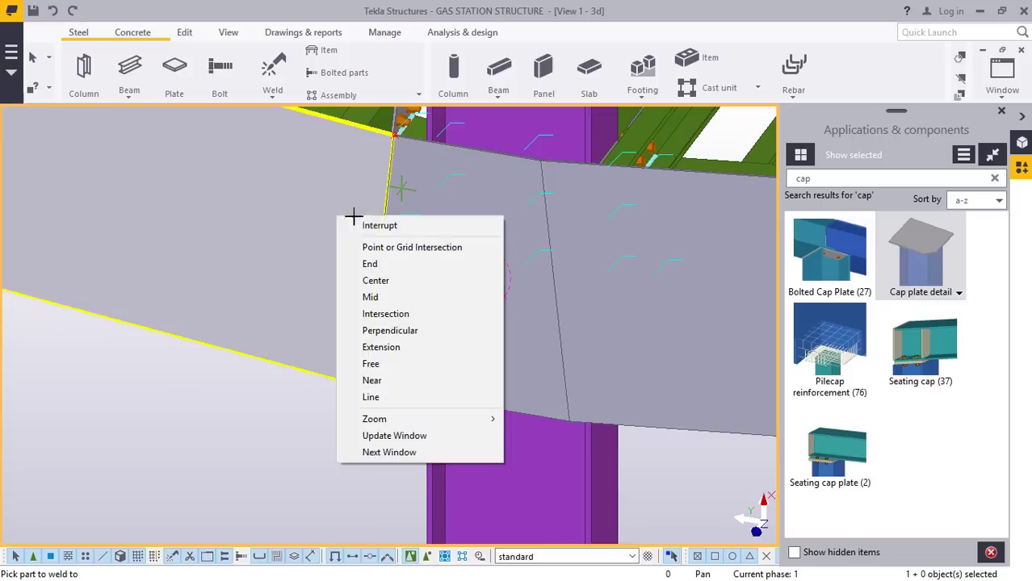
{"action": "left_click", "coordinate": [372, 221]}
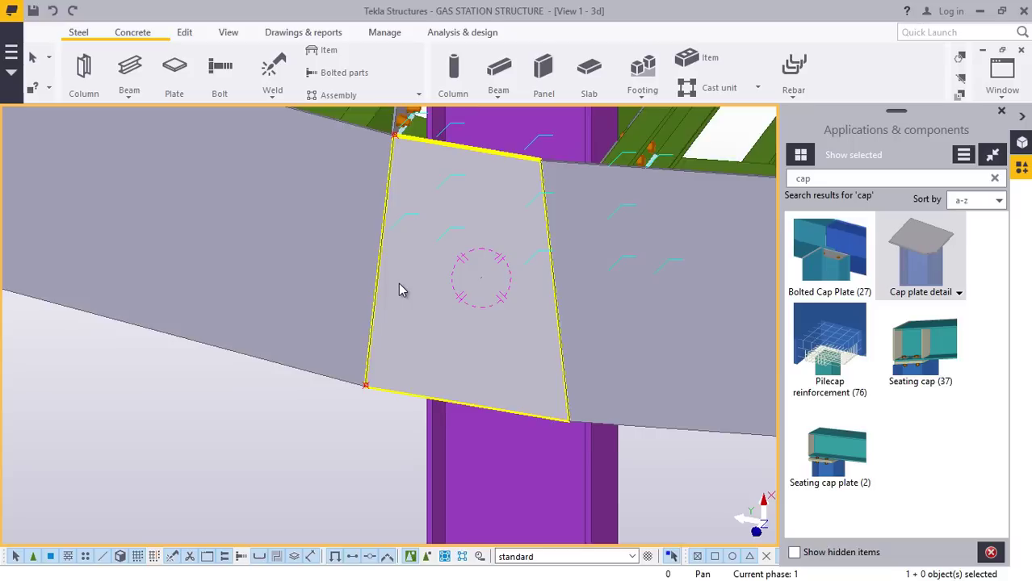
Weld the small closing plate to the grid A edge plates, running the weld line through its lower corners up to the upper corner.
{"action": "scroll", "coordinate": [401, 283], "scroll_direction": "up", "scroll_amount": 2}
{"action": "scroll", "coordinate": [422, 319], "scroll_direction": "down", "scroll_amount": 1}
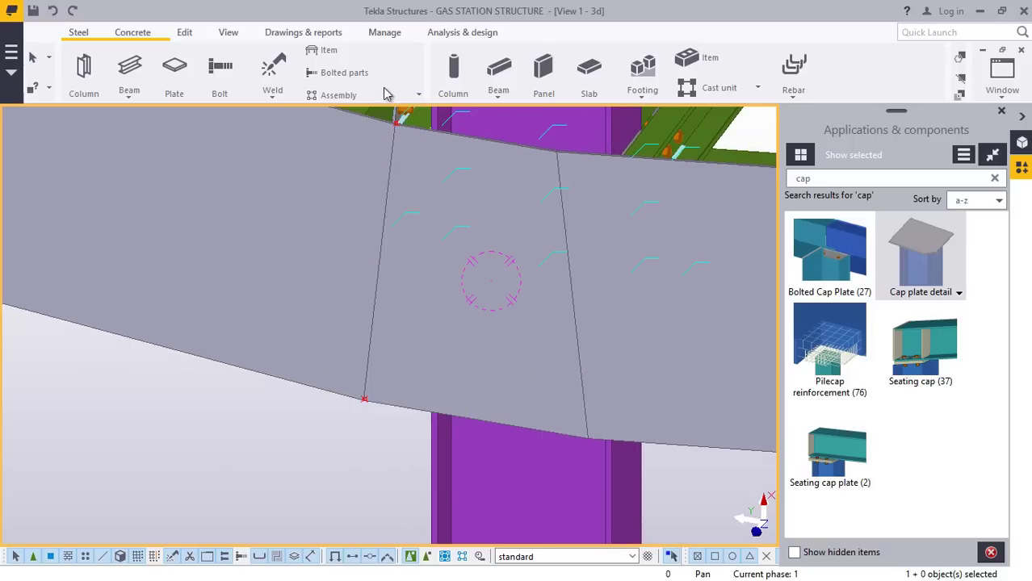
{"action": "left_click", "coordinate": [273, 95]}
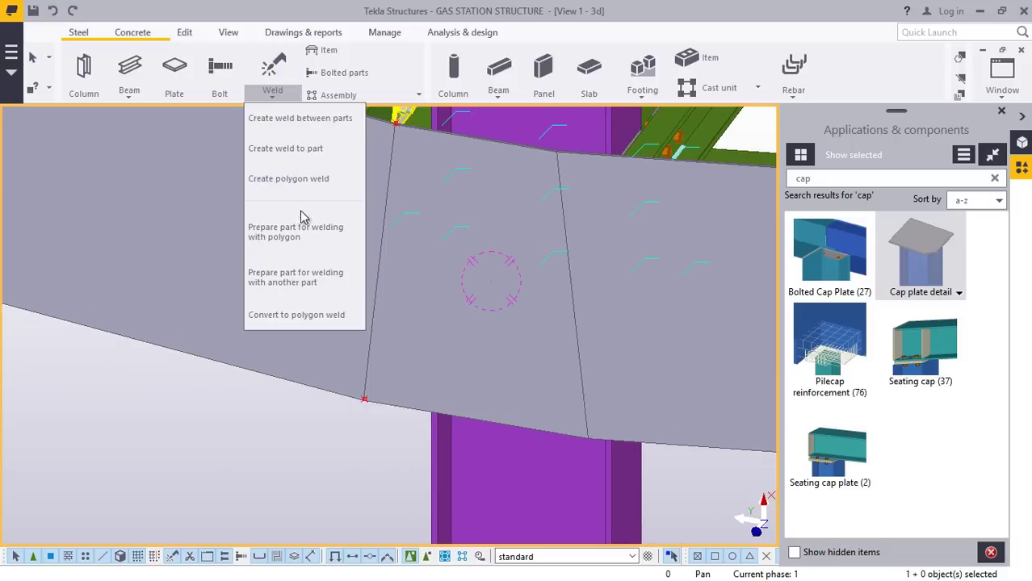
{"action": "left_click", "coordinate": [289, 149]}
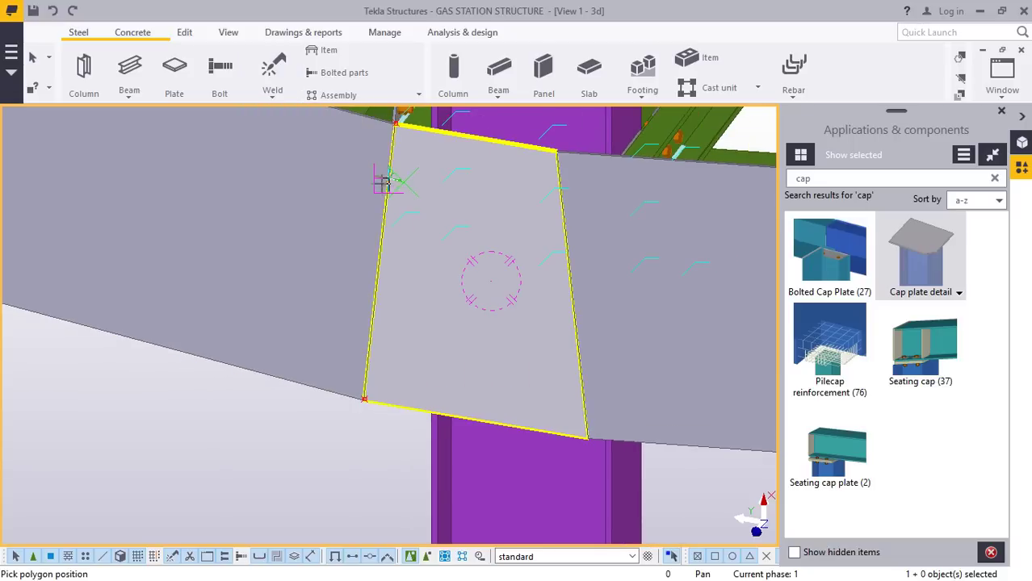
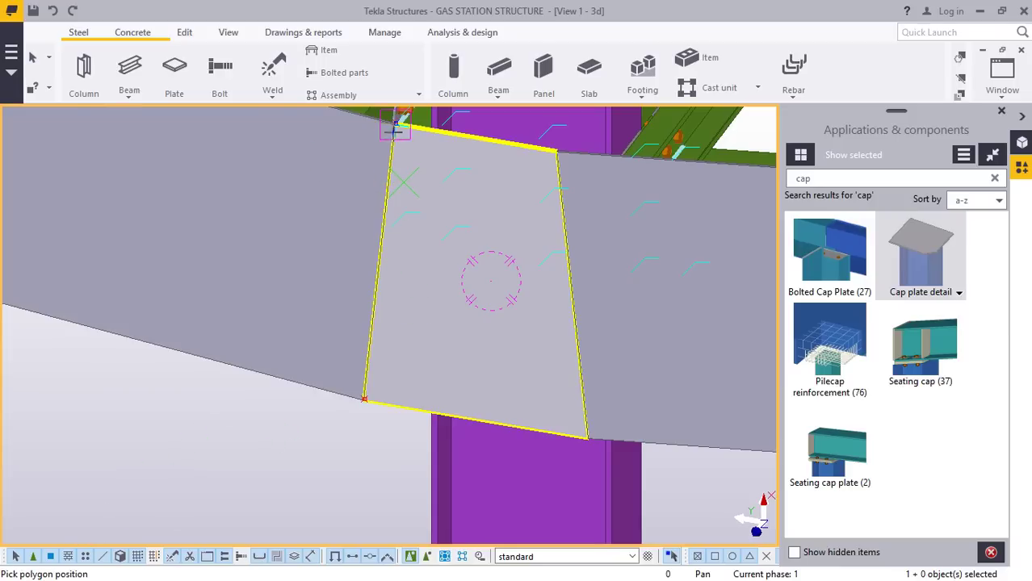
{"action": "left_click", "coordinate": [584, 434]}
{"action": "left_click", "coordinate": [363, 400]}
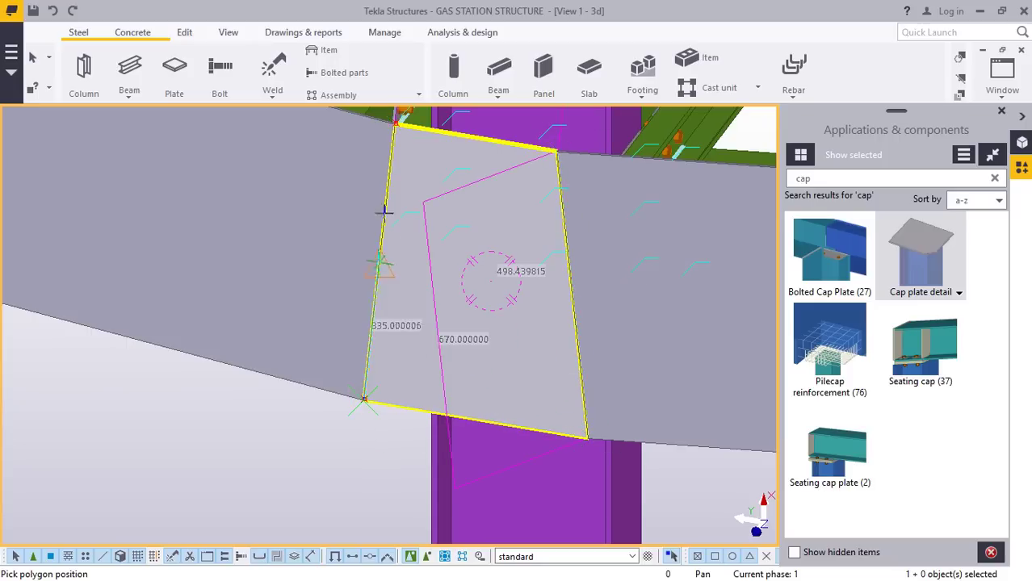
{"action": "left_click", "coordinate": [395, 123]}
{"action": "middle_click", "coordinate": [373, 223]}
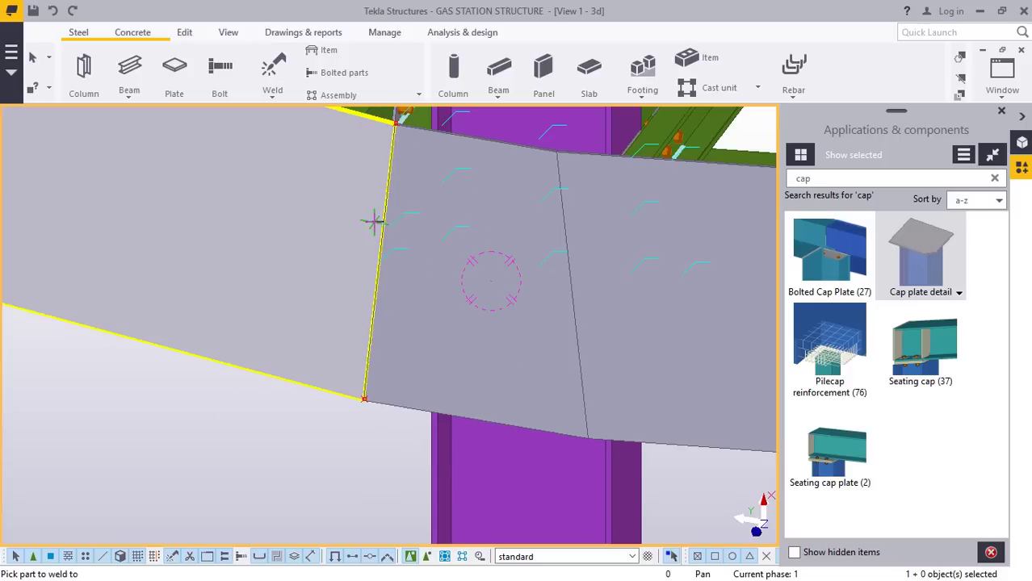
{"action": "right_click", "coordinate": [406, 221]}
{"action": "left_click", "coordinate": [447, 232]}
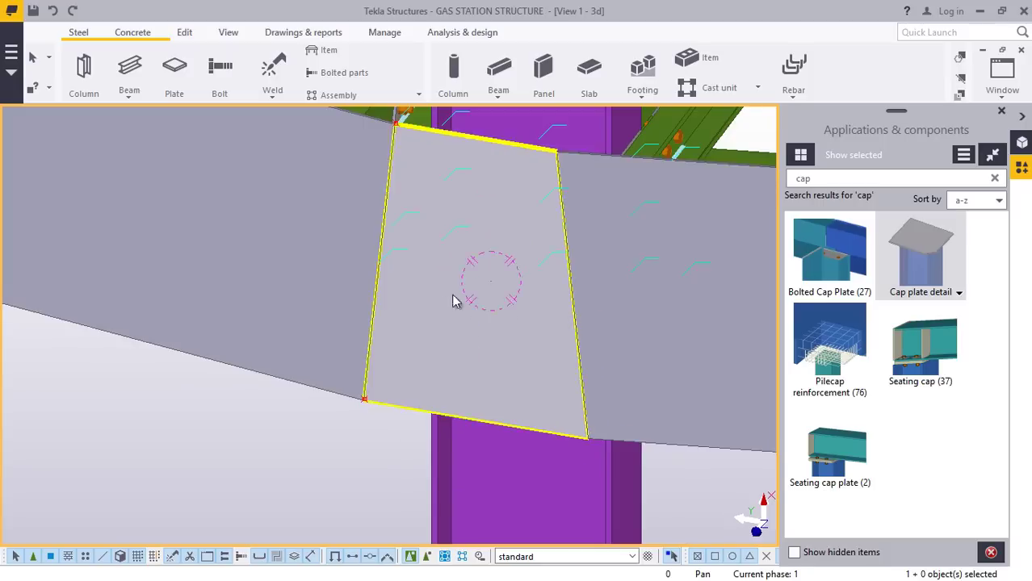
Try to copy both grid A end plates and the small closing plate from grid A to the grid C end of the roof.
{"action": "scroll", "coordinate": [452, 321], "scroll_direction": "down", "scroll_amount": 4}
{"action": "middle_click_drag", "start_coordinate": [586, 304], "coordinate": [419, 289], "text": "ctrl"}
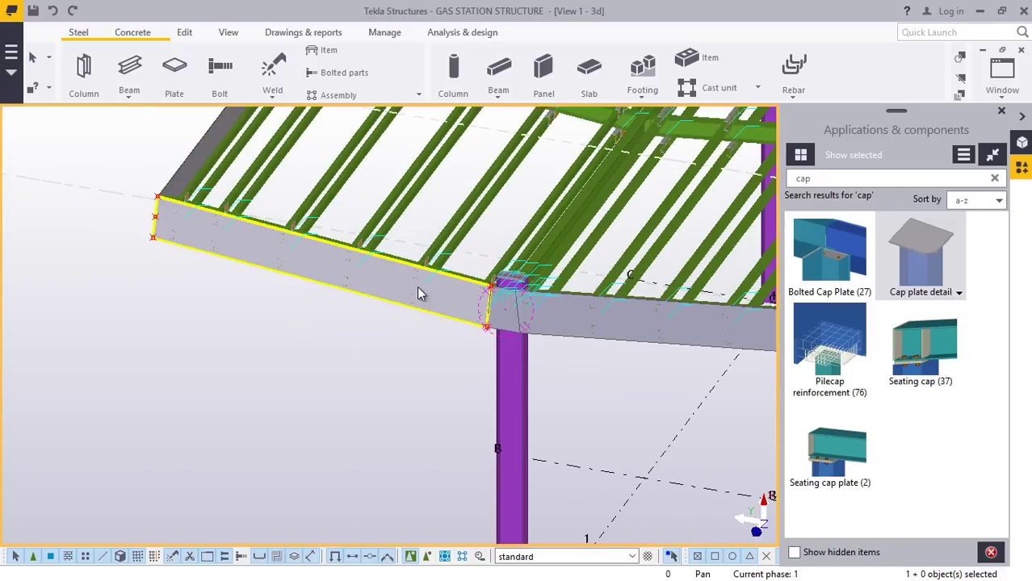
{"action": "left_click", "coordinate": [438, 289]}
{"action": "left_click", "coordinate": [576, 327], "text": "ctrl"}
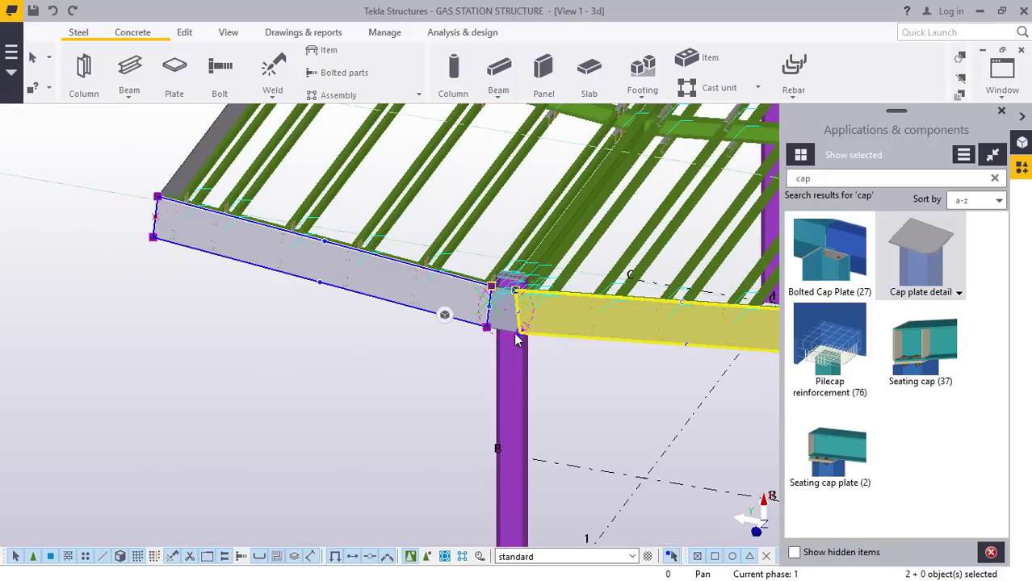
{"action": "middle_click_drag", "start_coordinate": [577, 327], "coordinate": [507, 335], "text": "ctrl"}
{"action": "scroll", "coordinate": [363, 348], "scroll_direction": "down", "scroll_amount": 5}
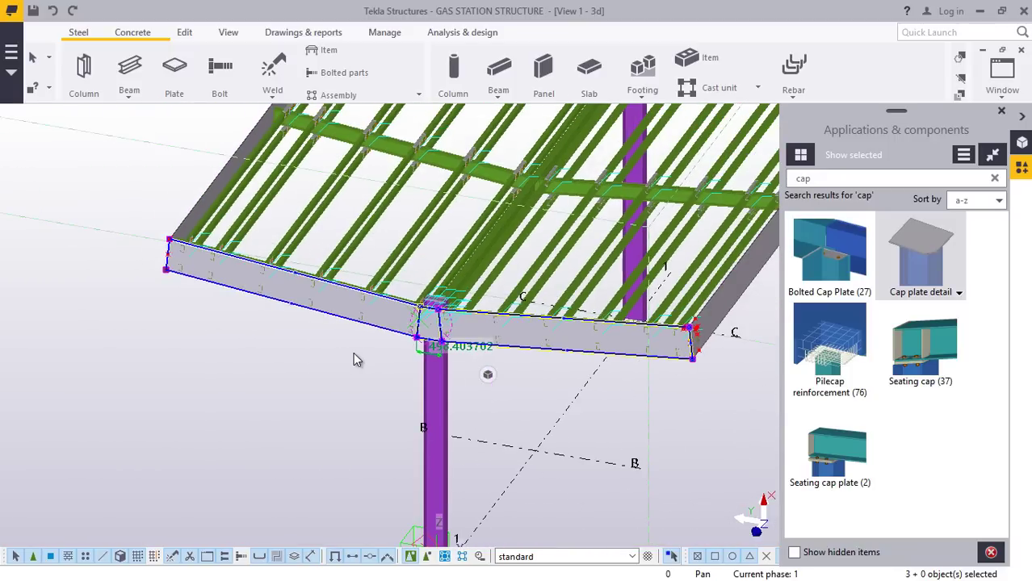
{"action": "scroll", "coordinate": [308, 359], "scroll_direction": "down", "scroll_amount": 2}
{"action": "middle_click_drag", "start_coordinate": [611, 240], "coordinate": [568, 242], "text": "ctrl"}
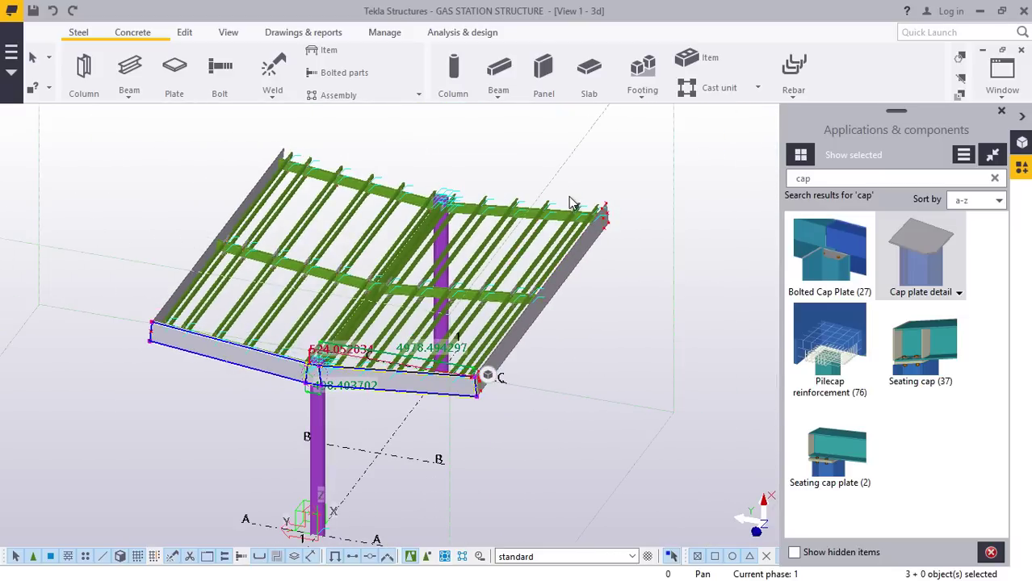
{"action": "scroll", "coordinate": [373, 277], "scroll_direction": "down", "scroll_amount": 4}
{"action": "scroll", "coordinate": [417, 403], "scroll_direction": "up", "scroll_amount": 4}
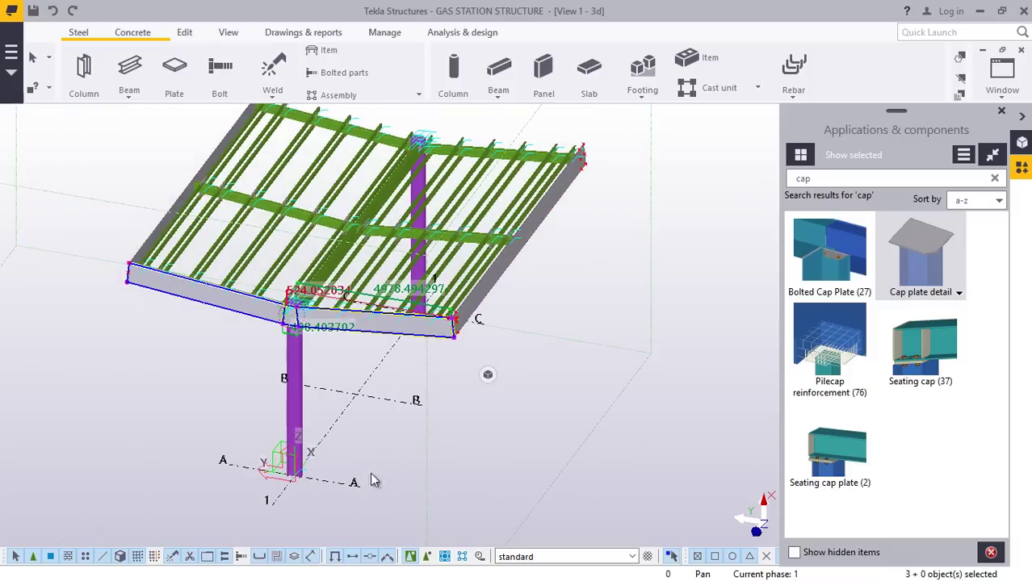
{"action": "scroll", "coordinate": [363, 486], "scroll_direction": "up", "scroll_amount": 2}
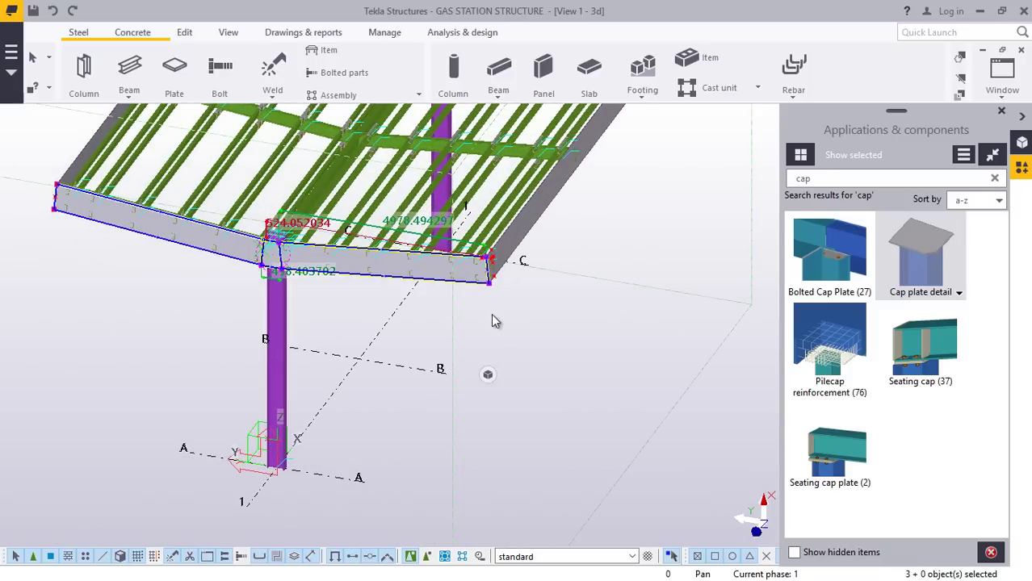
{"action": "right_click", "coordinate": [536, 420]}
{"action": "left_click", "coordinate": [597, 54]}
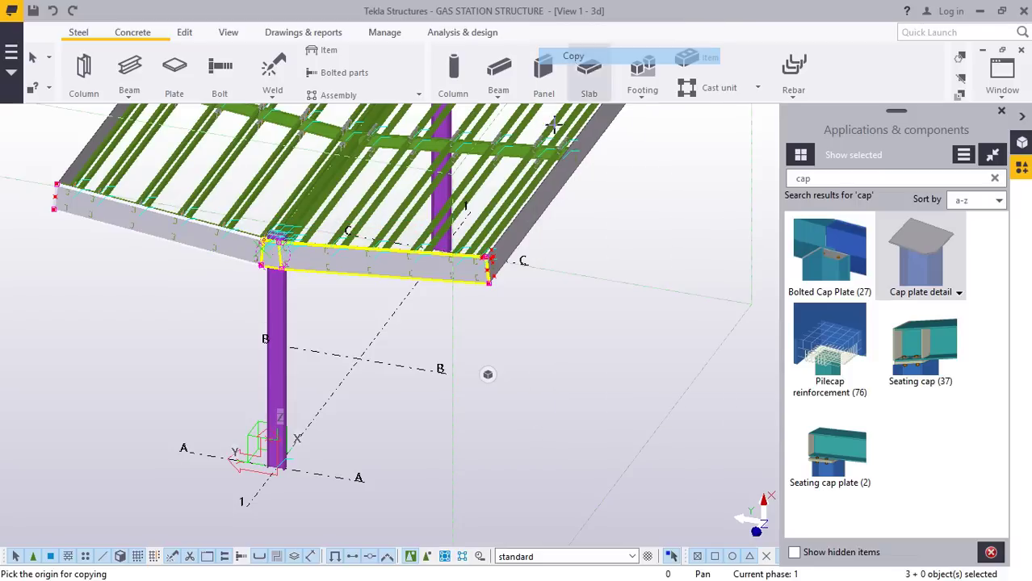
{"action": "right_click", "coordinate": [581, 246]}
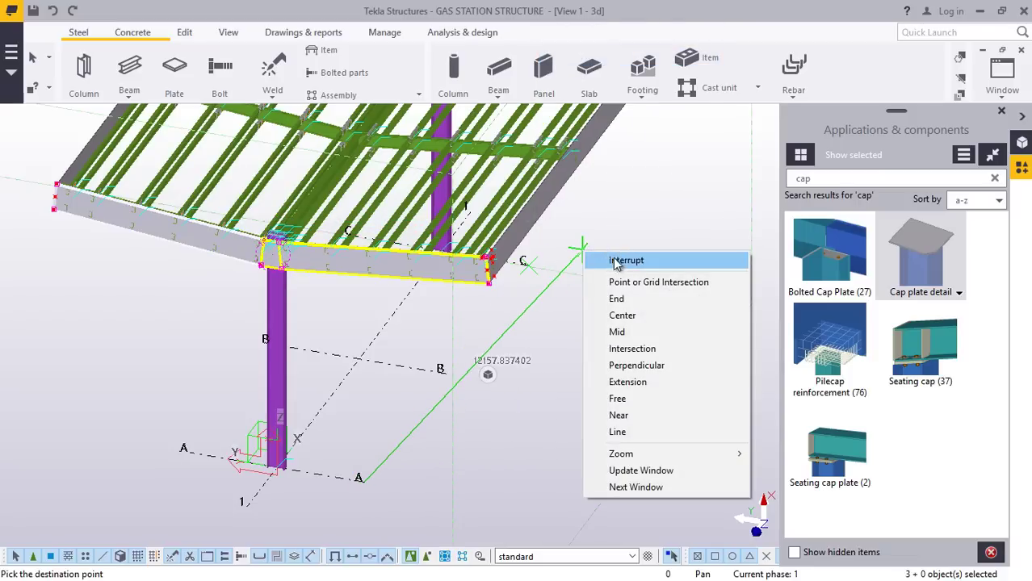
{"action": "scroll", "coordinate": [386, 423], "scroll_direction": "down", "scroll_amount": 6}
{"action": "scroll", "coordinate": [557, 269], "scroll_direction": "up", "scroll_amount": 8}
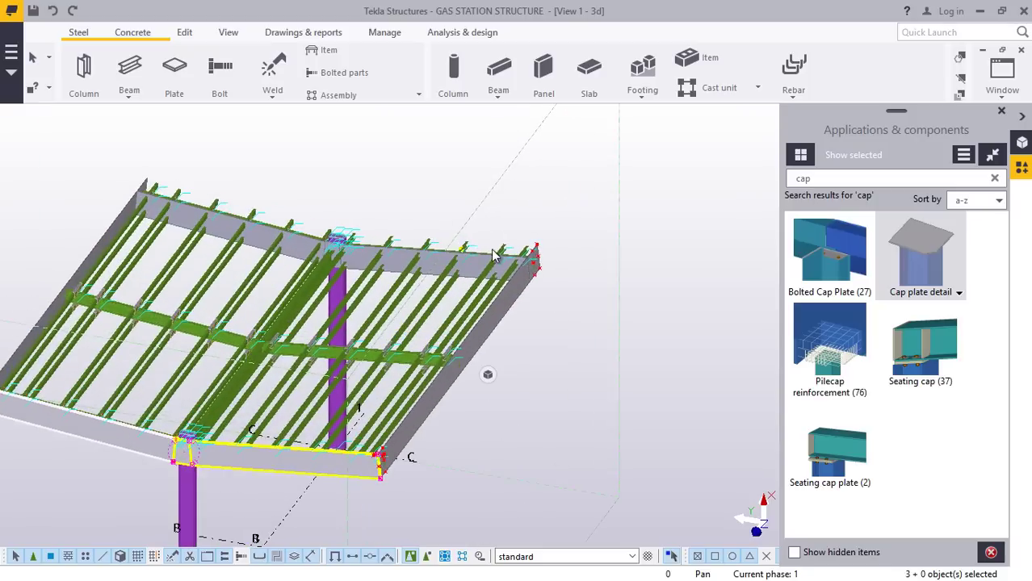
{"action": "scroll", "coordinate": [556, 290], "scroll_direction": "up", "scroll_amount": 6}
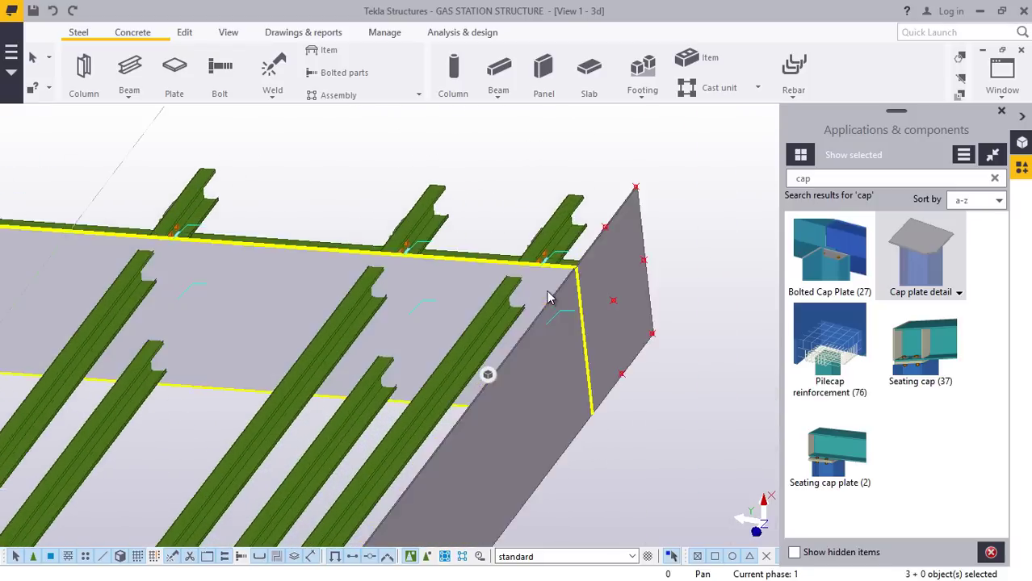
{"action": "scroll", "coordinate": [550, 311], "scroll_direction": "down", "scroll_amount": 8}
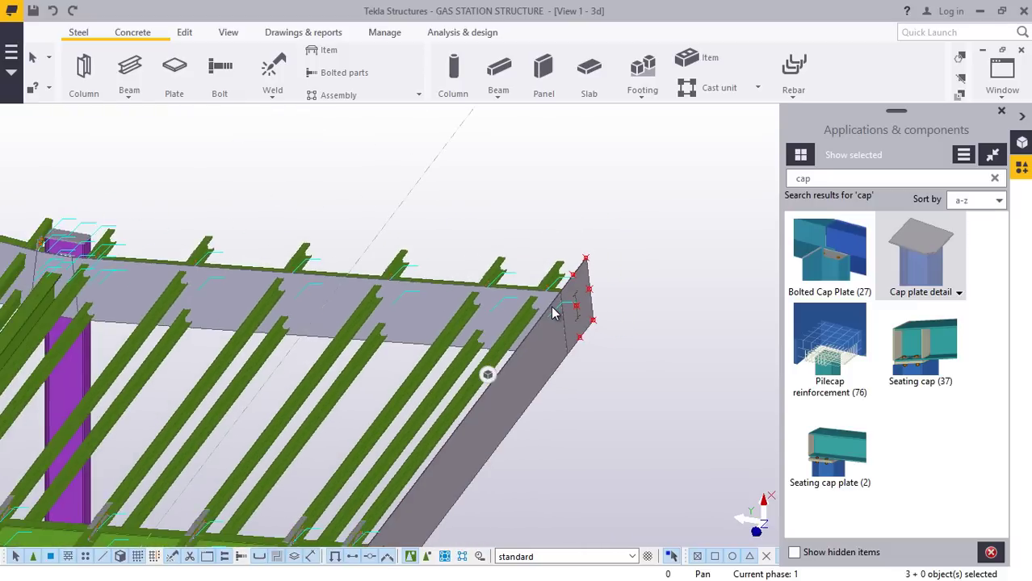
{"action": "scroll", "coordinate": [564, 305], "scroll_direction": "down", "scroll_amount": 3}
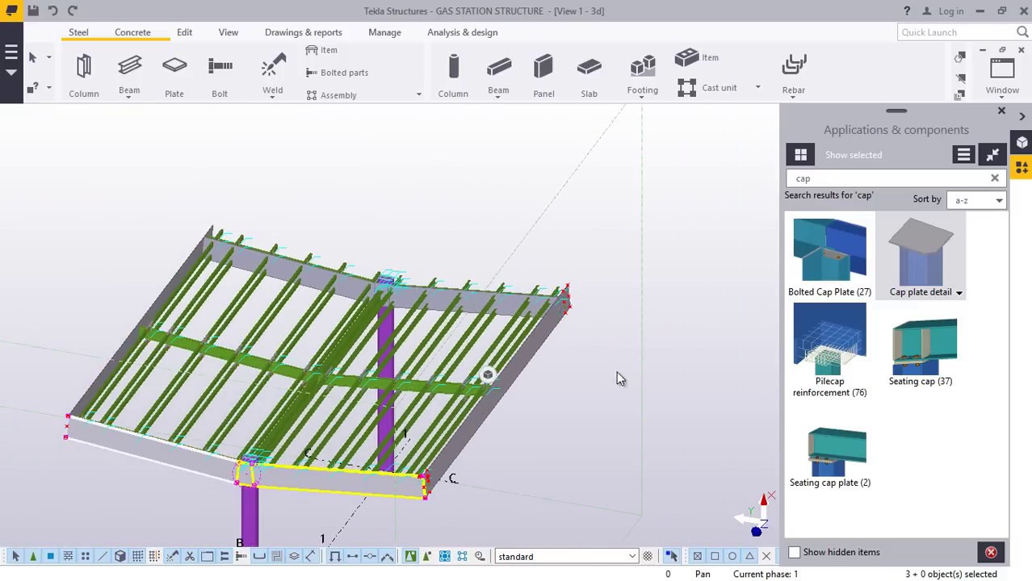
{"action": "left_click", "coordinate": [53, 12]}
{"action": "scroll", "coordinate": [512, 288], "scroll_direction": "down", "scroll_amount": 2}
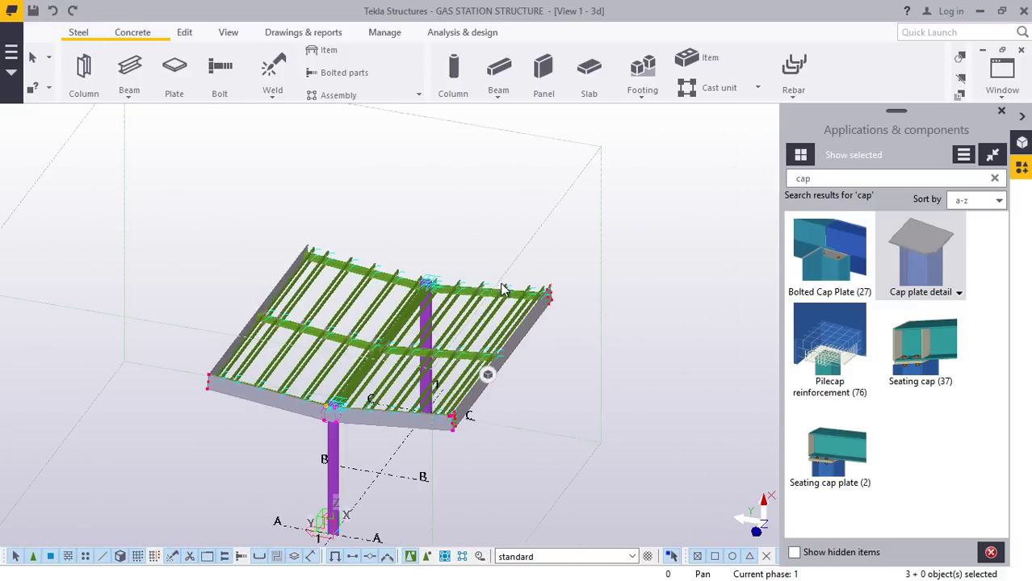
{"action": "left_click", "coordinate": [234, 37]}
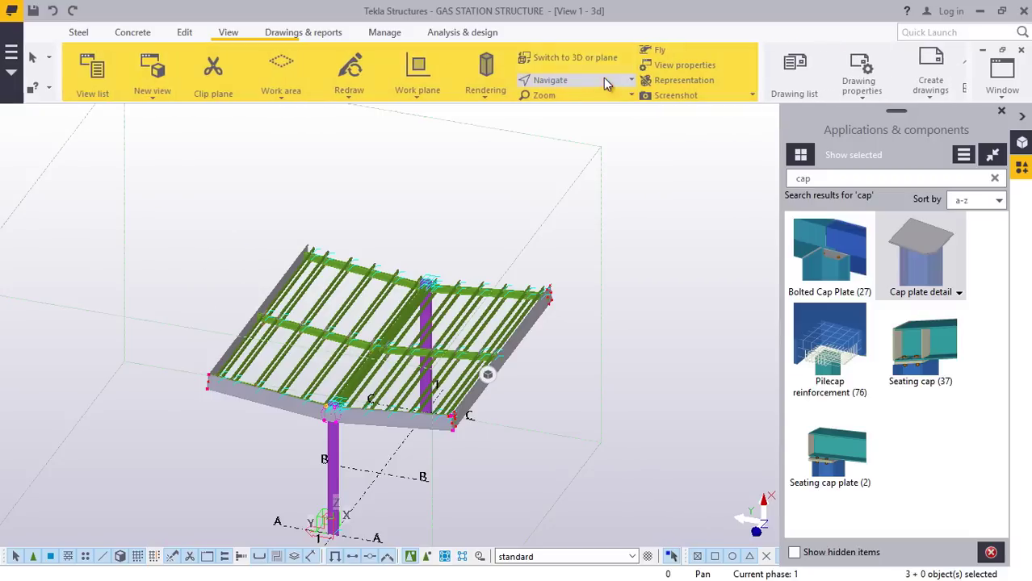
{"action": "left_click", "coordinate": [611, 81]}
{"action": "left_click", "coordinate": [587, 104]}
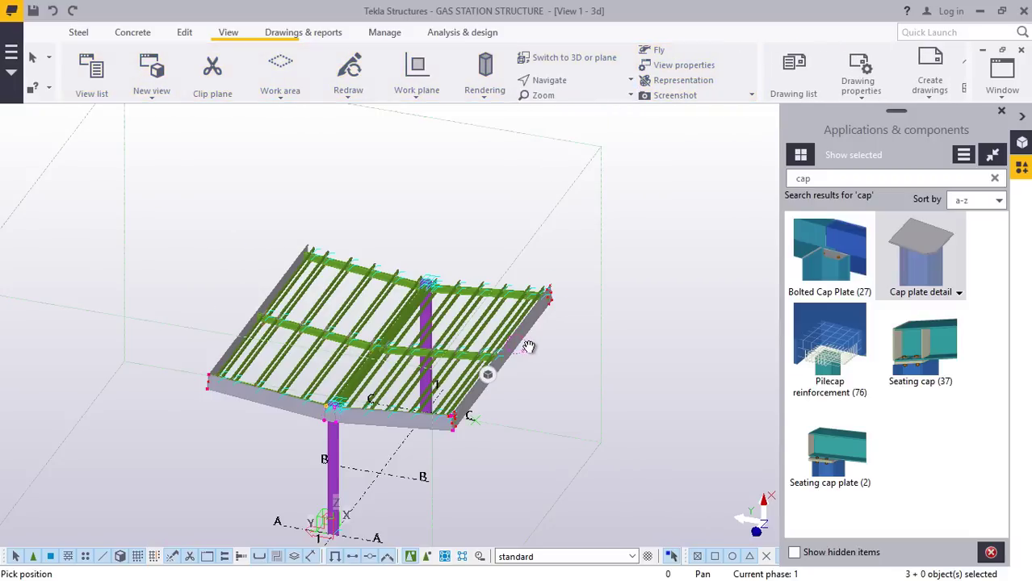
{"action": "left_click_drag", "start_coordinate": [529, 347], "coordinate": [357, 341]}
{"action": "scroll", "coordinate": [304, 339], "scroll_direction": "up", "scroll_amount": 4}
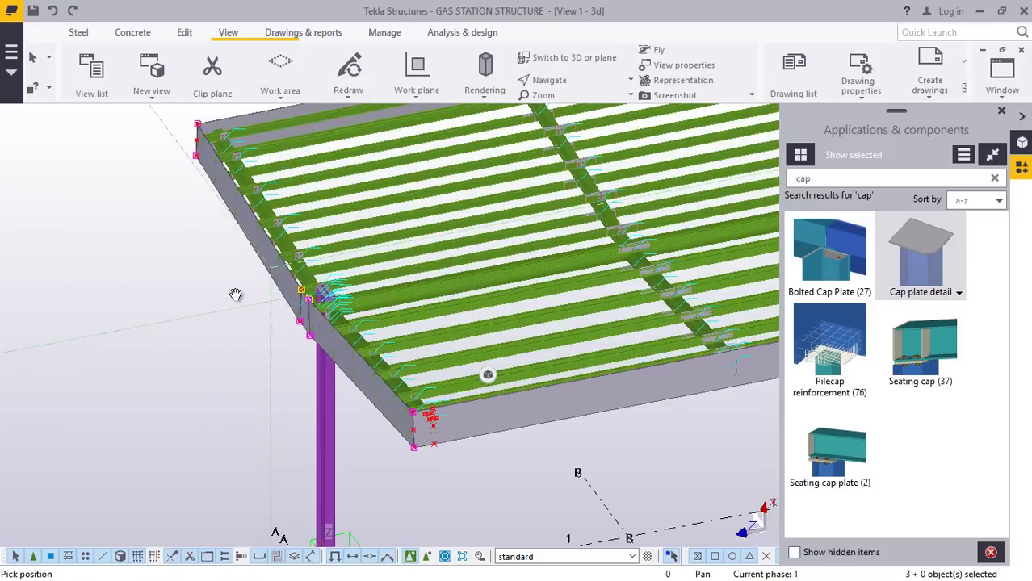
{"action": "right_click", "coordinate": [196, 292]}
{"action": "left_click", "coordinate": [226, 300]}
{"action": "scroll", "coordinate": [201, 176], "scroll_direction": "up", "scroll_amount": 1}
{"action": "left_click", "coordinate": [207, 166]}
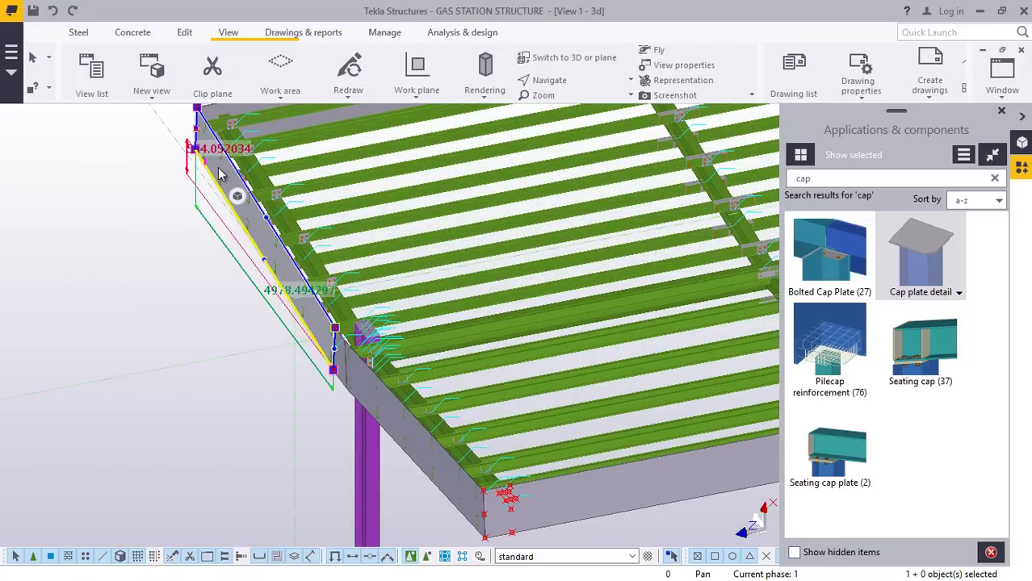
{"action": "left_click", "coordinate": [386, 426], "text": "ctrl"}
{"action": "scroll", "coordinate": [349, 385], "scroll_direction": "up", "scroll_amount": 3}
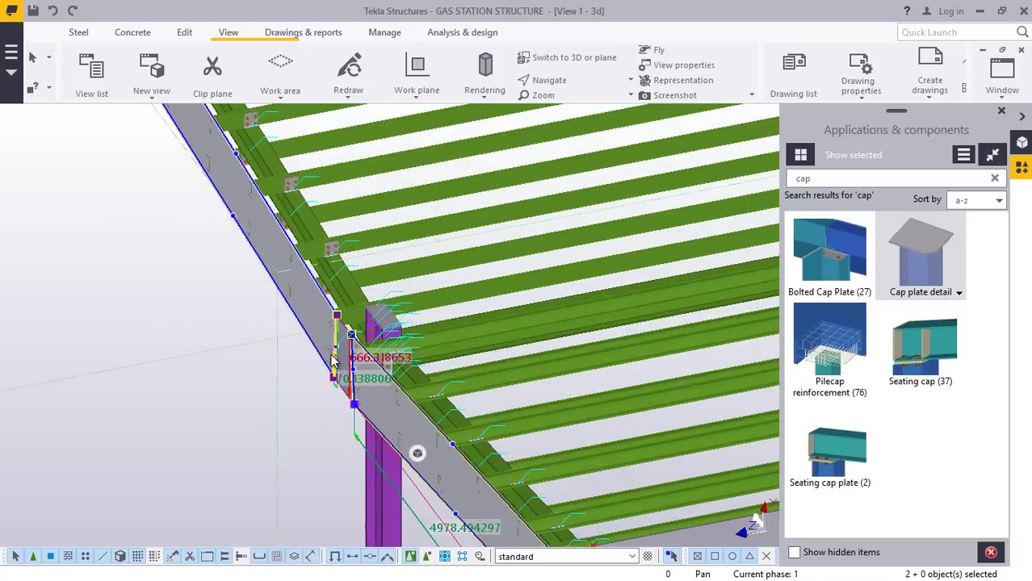
{"action": "right_click", "coordinate": [355, 361]}
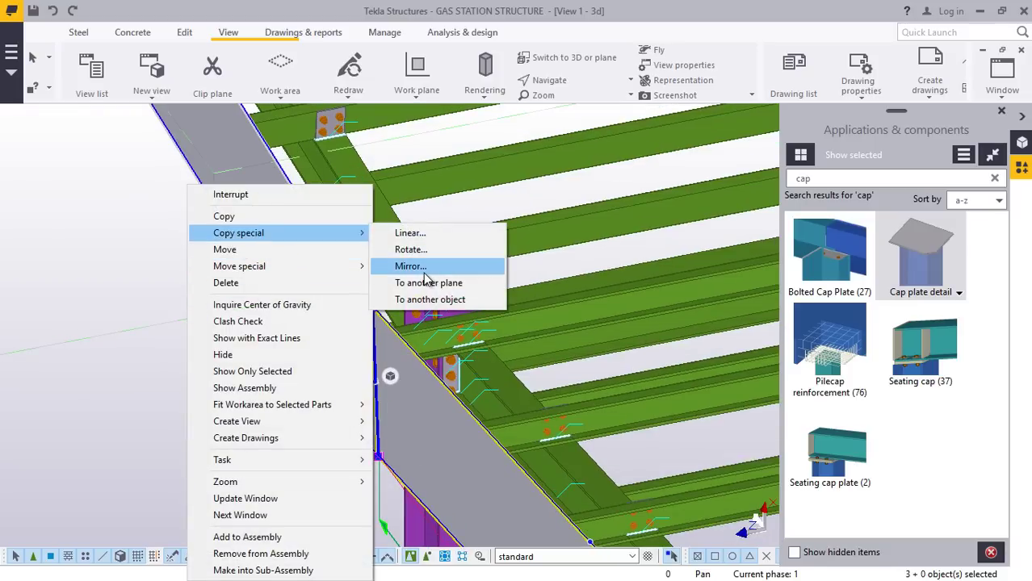
{"action": "left_click", "coordinate": [408, 267]}
{"action": "scroll", "coordinate": [272, 306], "scroll_direction": "down", "scroll_amount": 10}
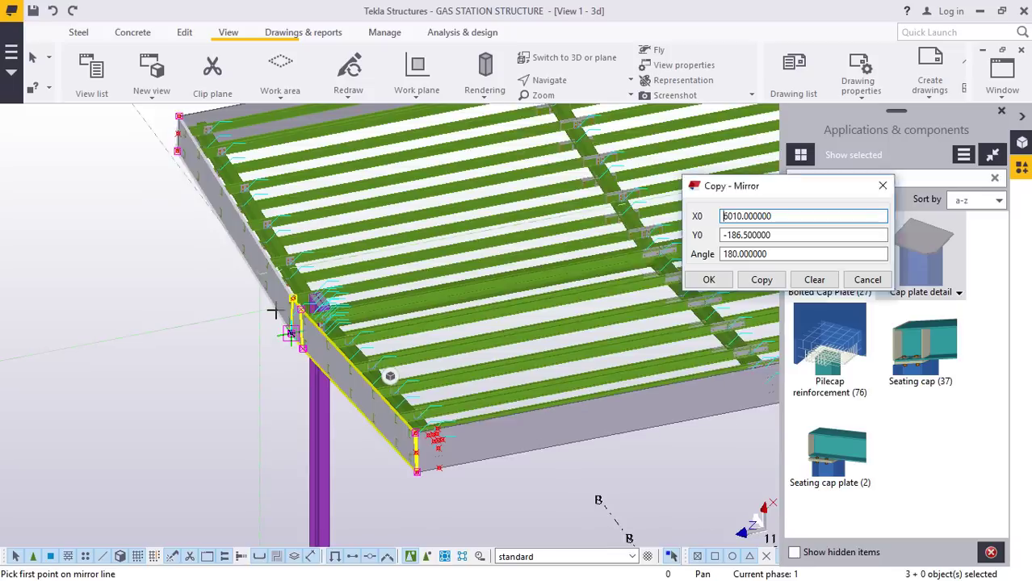
{"action": "scroll", "coordinate": [531, 305], "scroll_direction": "up", "scroll_amount": 6}
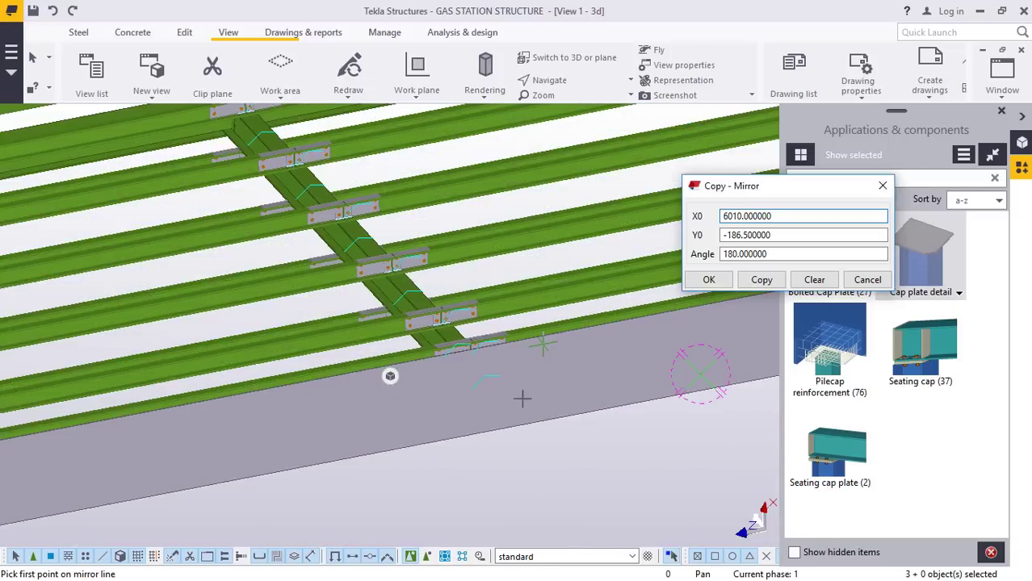
{"action": "scroll", "coordinate": [372, 314], "scroll_direction": "up", "scroll_amount": 2}
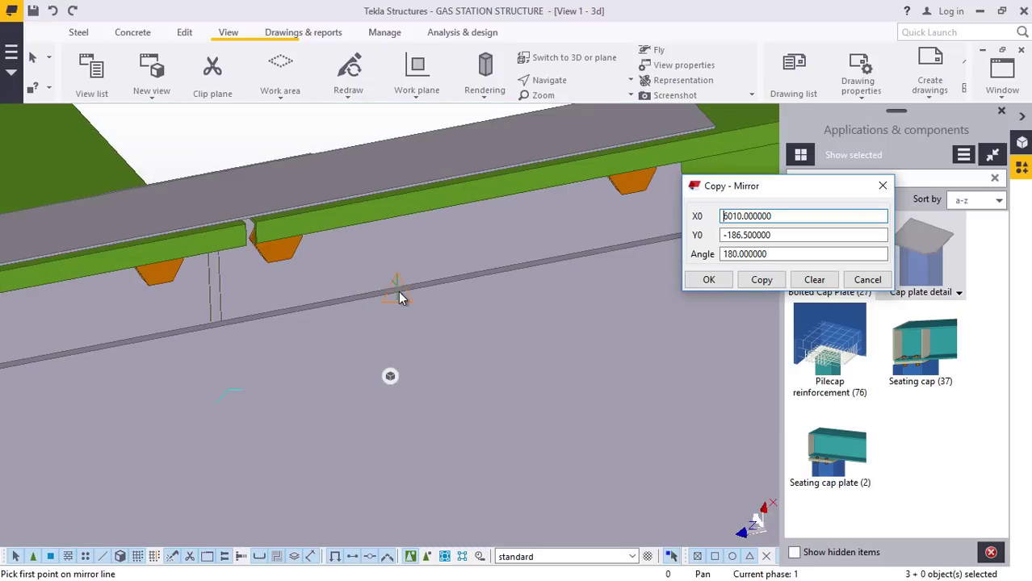
{"action": "left_click", "coordinate": [400, 295]}
{"action": "scroll", "coordinate": [411, 294], "scroll_direction": "down", "scroll_amount": 5}
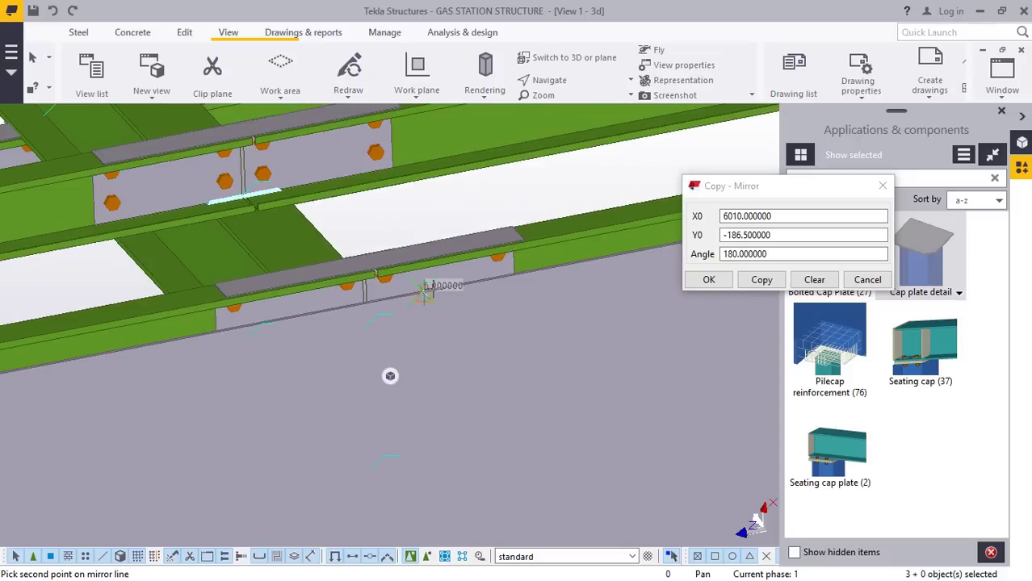
{"action": "scroll", "coordinate": [426, 289], "scroll_direction": "down", "scroll_amount": 3}
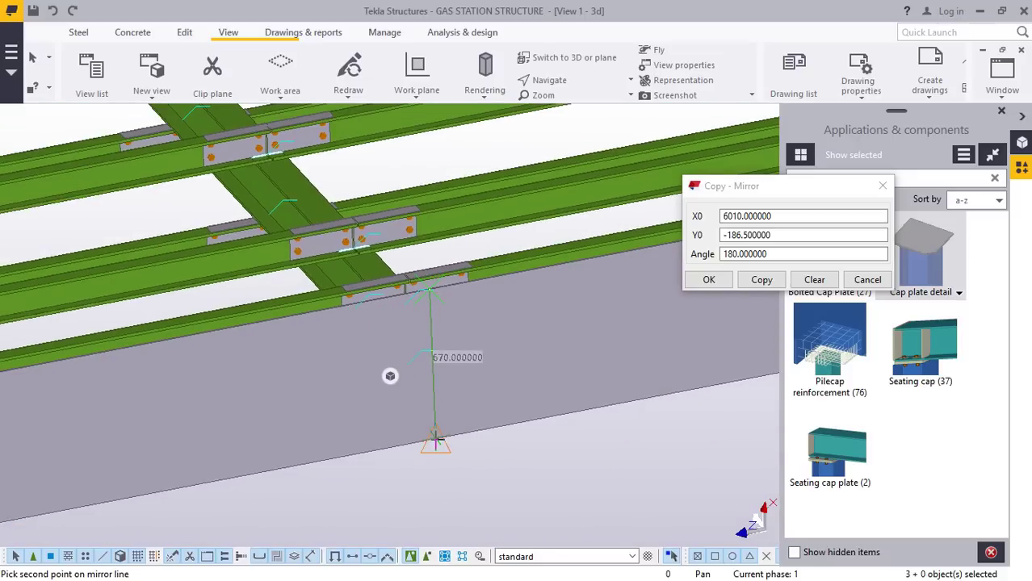
{"action": "scroll", "coordinate": [435, 440], "scroll_direction": "up", "scroll_amount": 4}
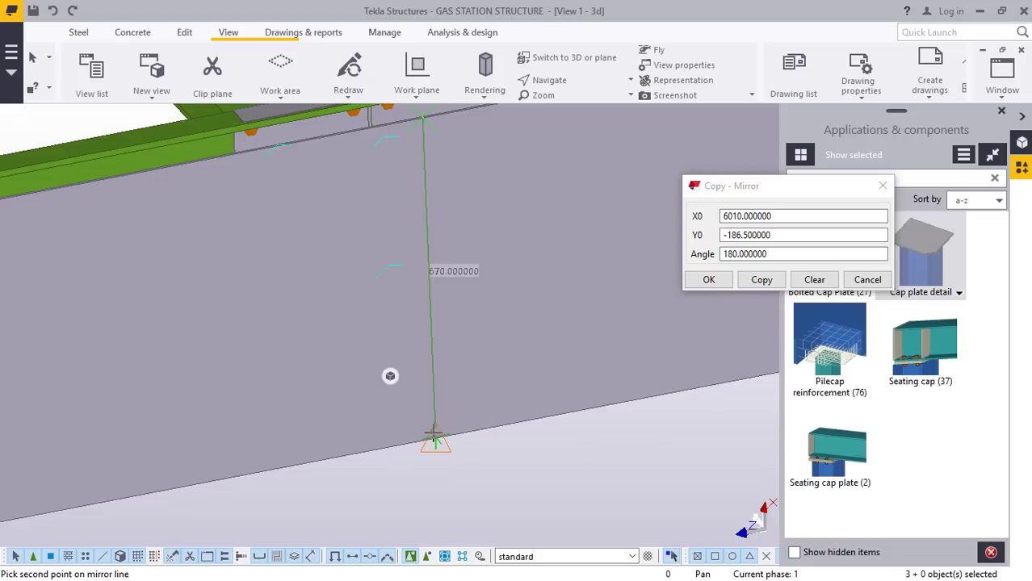
{"action": "scroll", "coordinate": [435, 440], "scroll_direction": "down", "scroll_amount": 1}
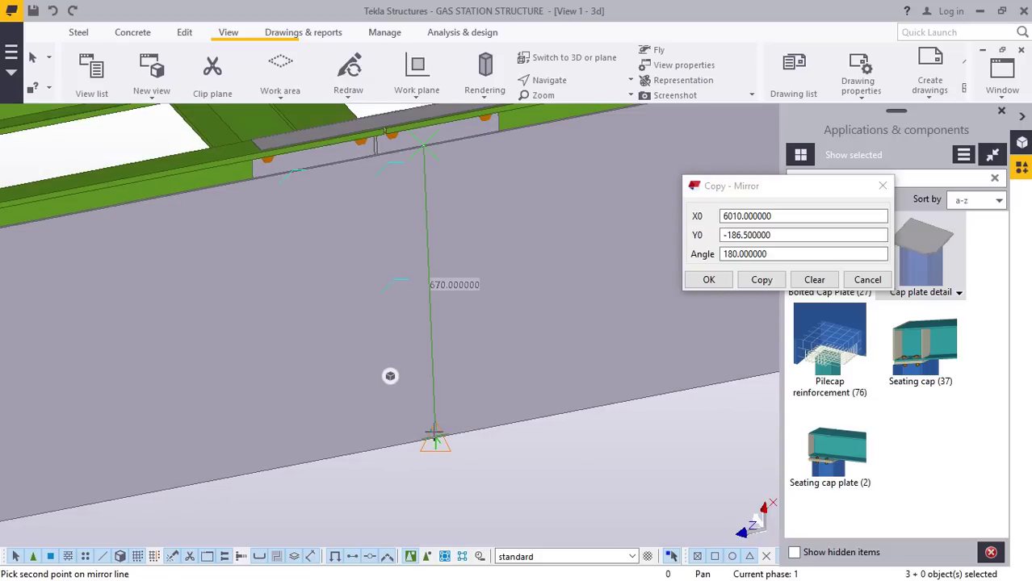
{"action": "scroll", "coordinate": [436, 439], "scroll_direction": "down", "scroll_amount": 5}
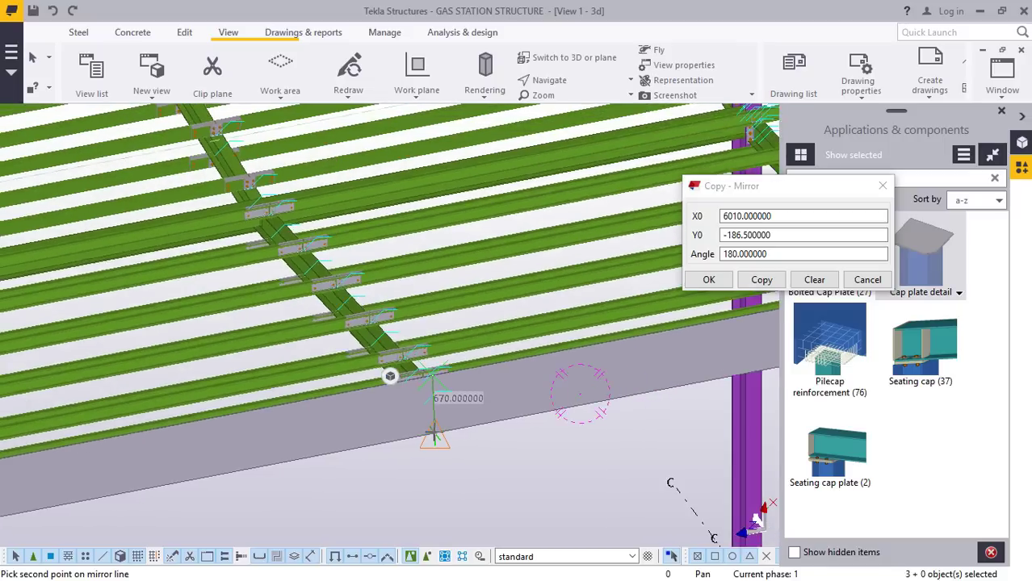
{"action": "scroll", "coordinate": [435, 438], "scroll_direction": "down", "scroll_amount": 5}
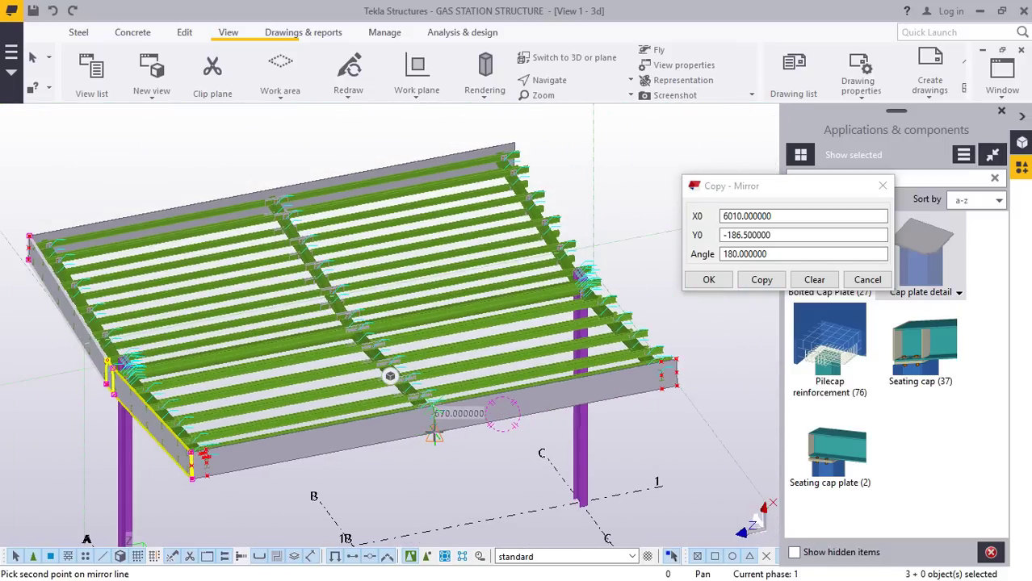
{"action": "scroll", "coordinate": [435, 438], "scroll_direction": "down", "scroll_amount": 3}
{"action": "scroll", "coordinate": [434, 437], "scroll_direction": "up", "scroll_amount": 8}
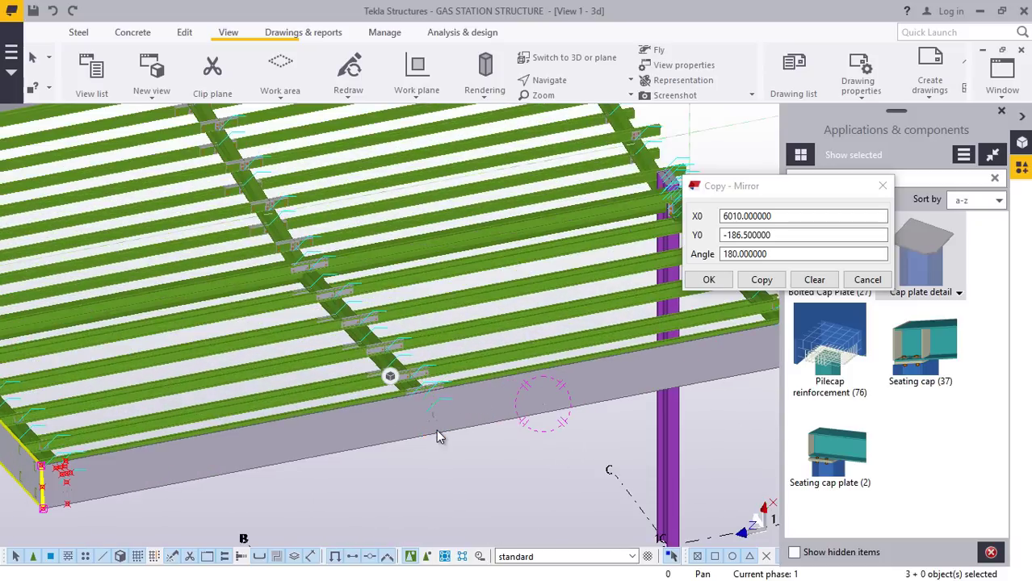
{"action": "scroll", "coordinate": [442, 436], "scroll_direction": "up", "scroll_amount": 4}
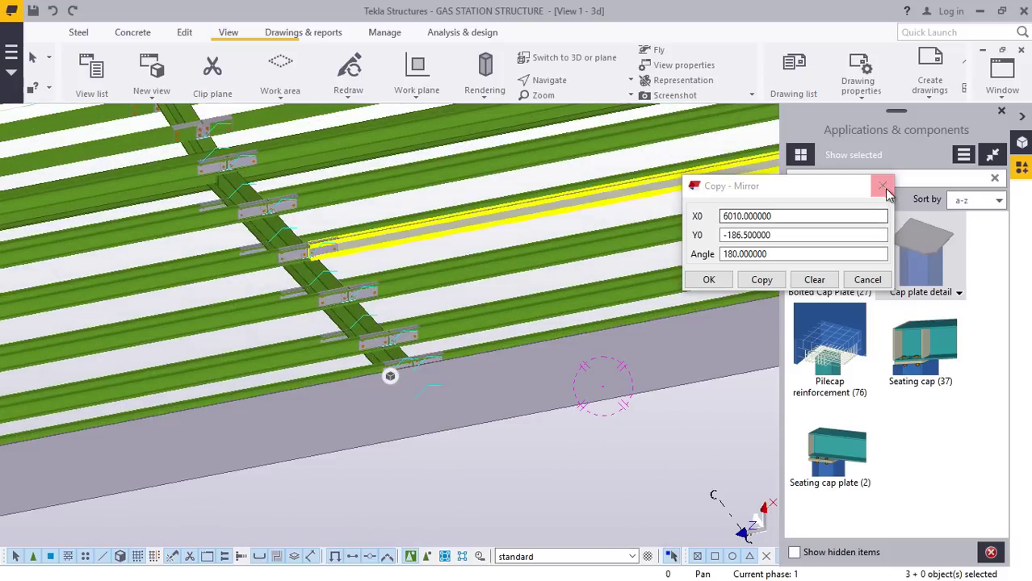
{"action": "left_click", "coordinate": [884, 188]}
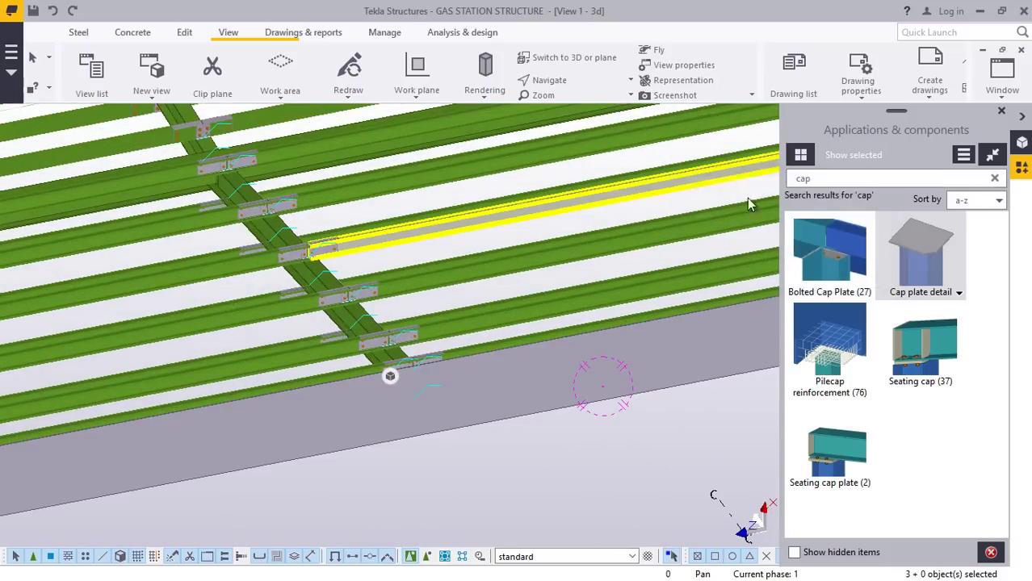
Set the work plane onto the outer face of the long roof edge plate, at its lower corner on the grid A end.
{"action": "left_click", "coordinate": [414, 91]}
{"action": "left_click", "coordinate": [407, 125]}
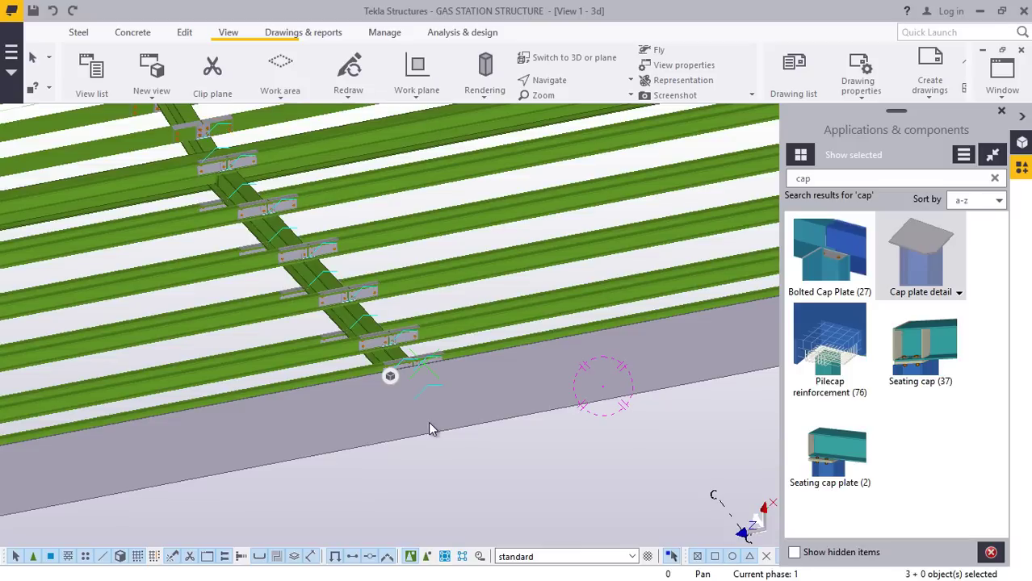
{"action": "scroll", "coordinate": [448, 356], "scroll_direction": "down", "scroll_amount": 5}
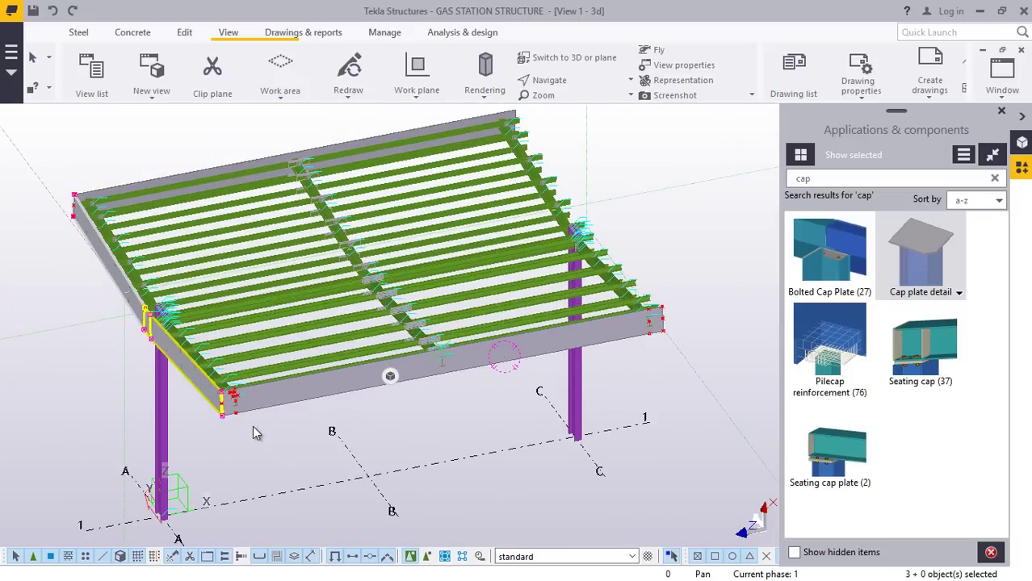
{"action": "scroll", "coordinate": [243, 420], "scroll_direction": "up", "scroll_amount": 6}
{"action": "scroll", "coordinate": [230, 417], "scroll_direction": "up", "scroll_amount": 5}
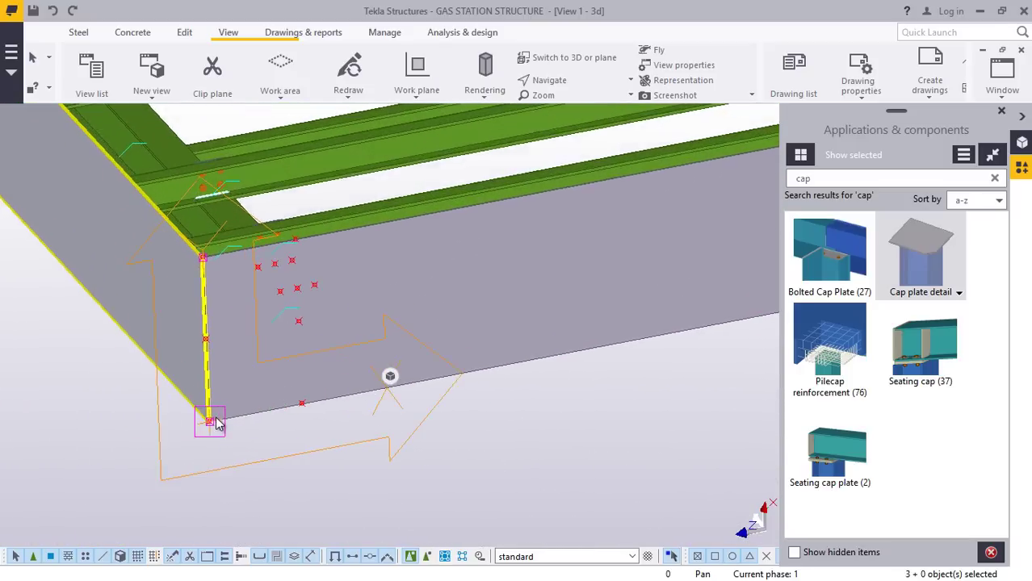
{"action": "left_click", "coordinate": [217, 415]}
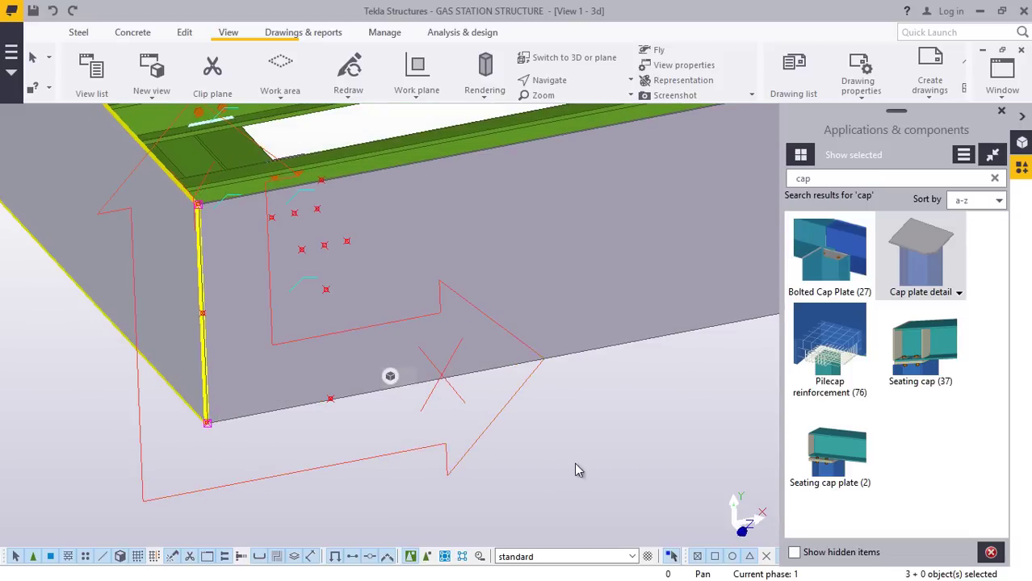
{"action": "right_click", "coordinate": [597, 450]}
{"action": "left_click", "coordinate": [650, 205]}
{"action": "scroll", "coordinate": [189, 355], "scroll_direction": "down", "scroll_amount": 3}
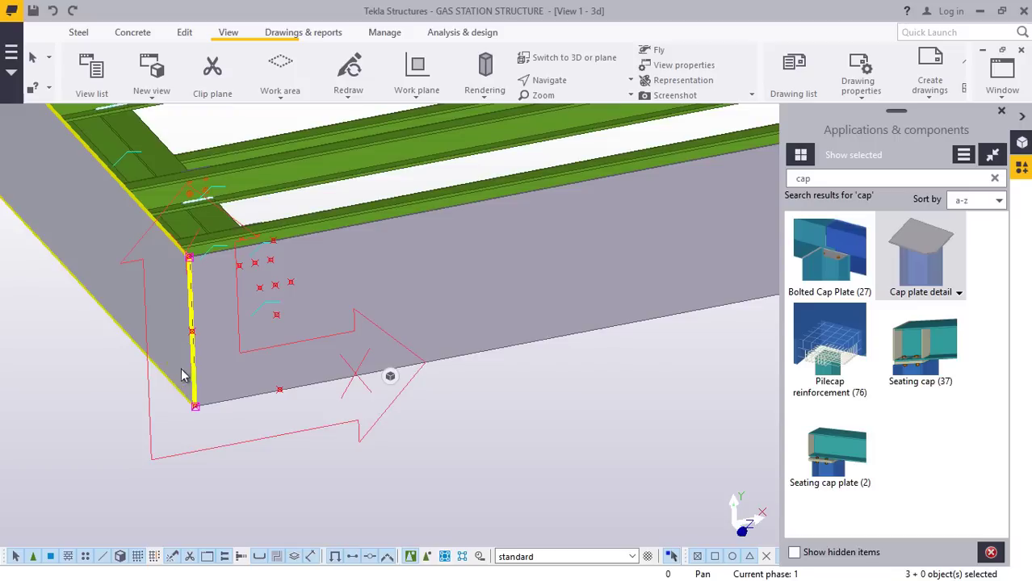
{"action": "scroll", "coordinate": [182, 375], "scroll_direction": "down", "scroll_amount": 8}
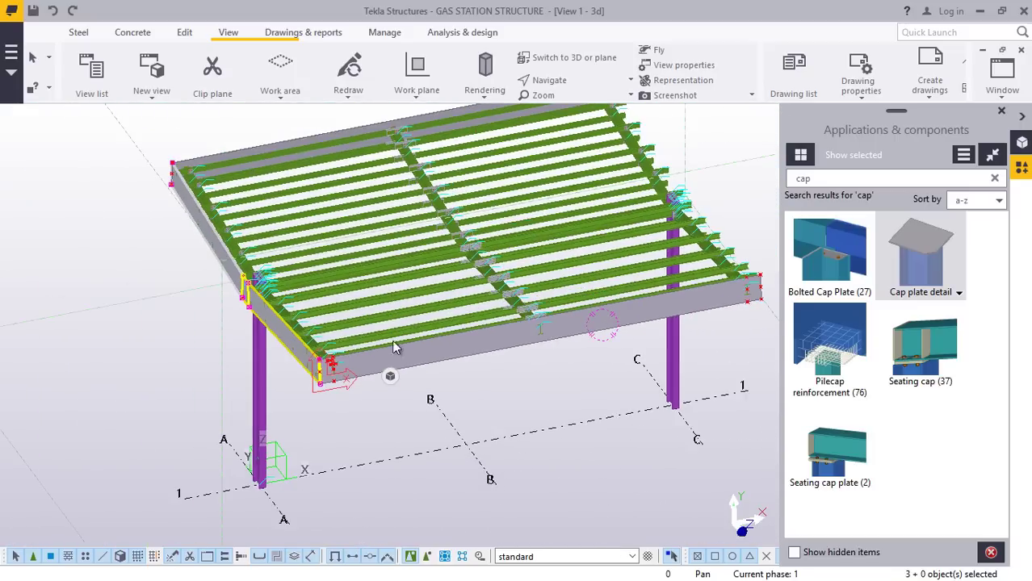
{"action": "scroll", "coordinate": [237, 327], "scroll_direction": "up", "scroll_amount": 6}
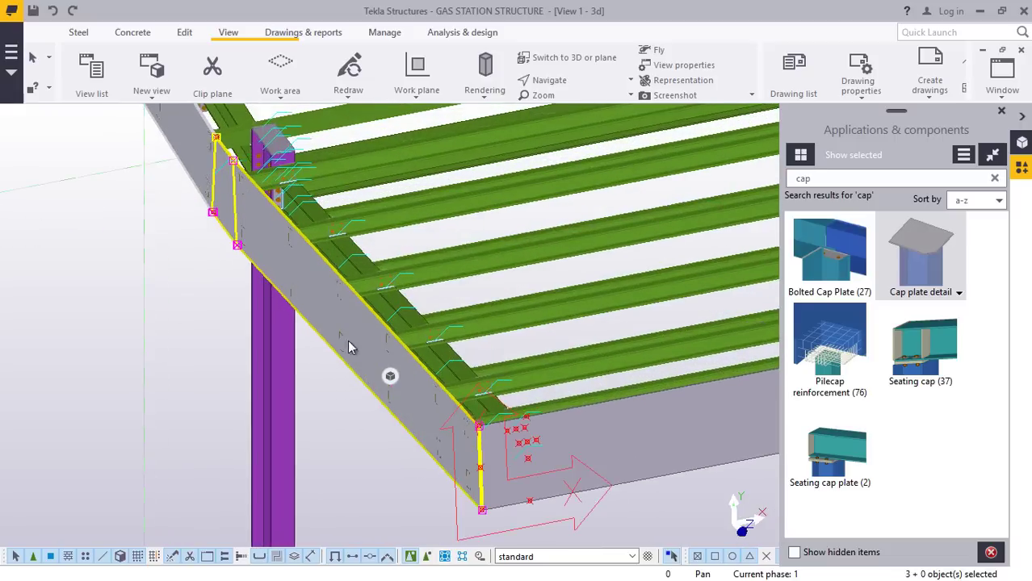
{"action": "scroll", "coordinate": [208, 317], "scroll_direction": "down", "scroll_amount": 4}
{"action": "right_click", "coordinate": [100, 321]}
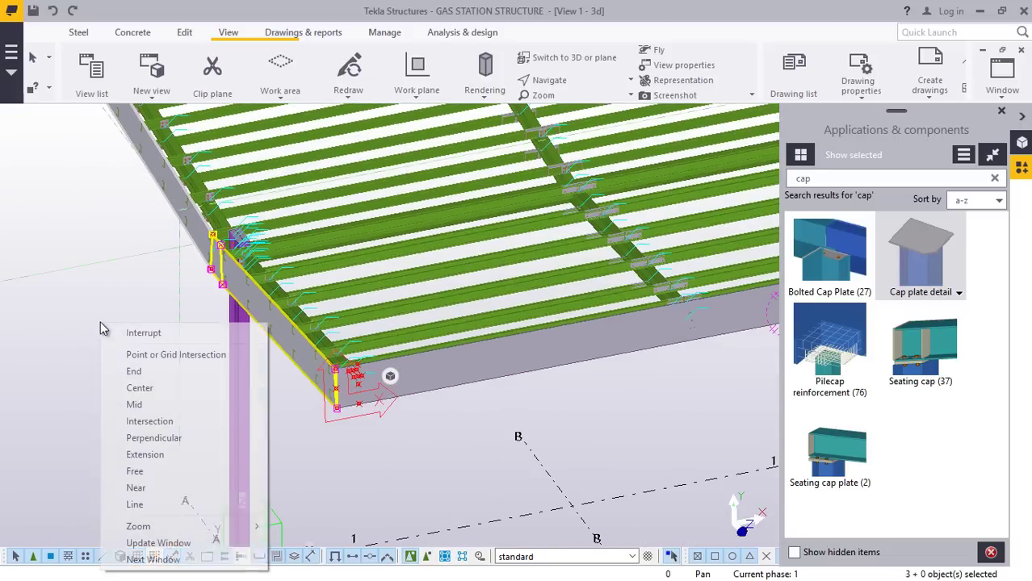
{"action": "right_click", "coordinate": [47, 172]}
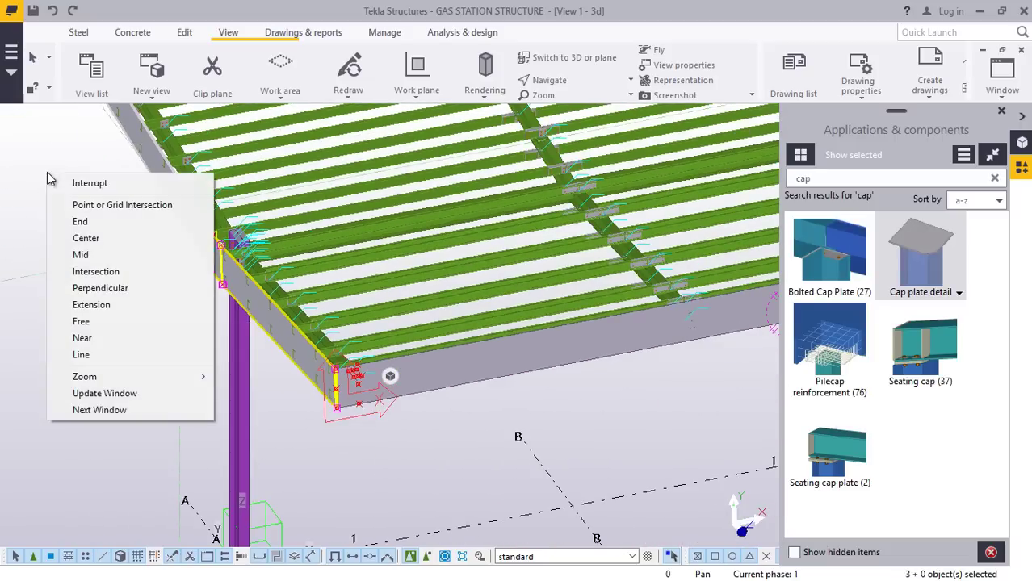
{"action": "left_click", "coordinate": [48, 138]}
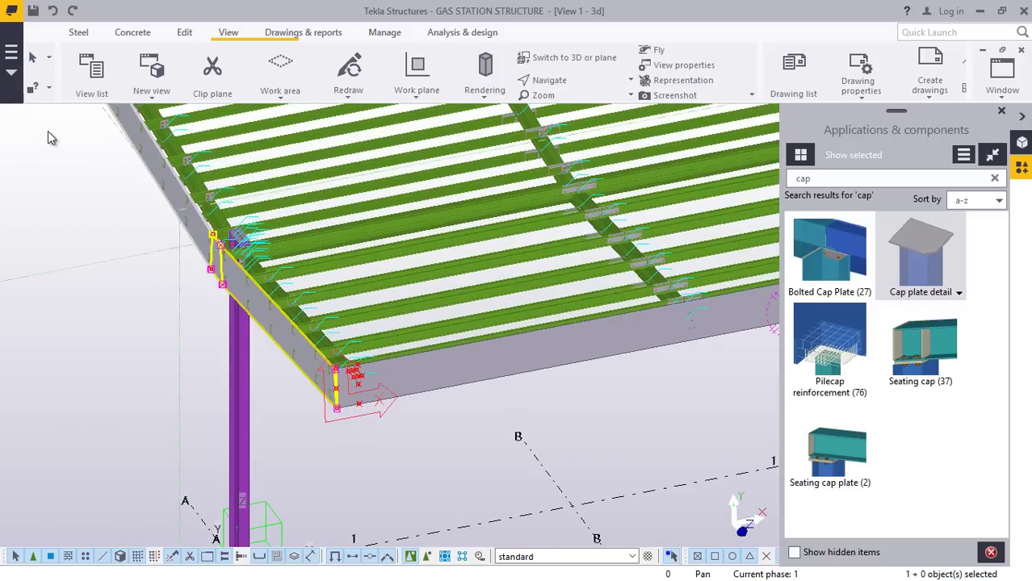
Mirror-copy both grid A end plates and the small closing plate about a vertical line through the long edge plate's upper and lower midpoints.
{"action": "left_click", "coordinate": [134, 143]}
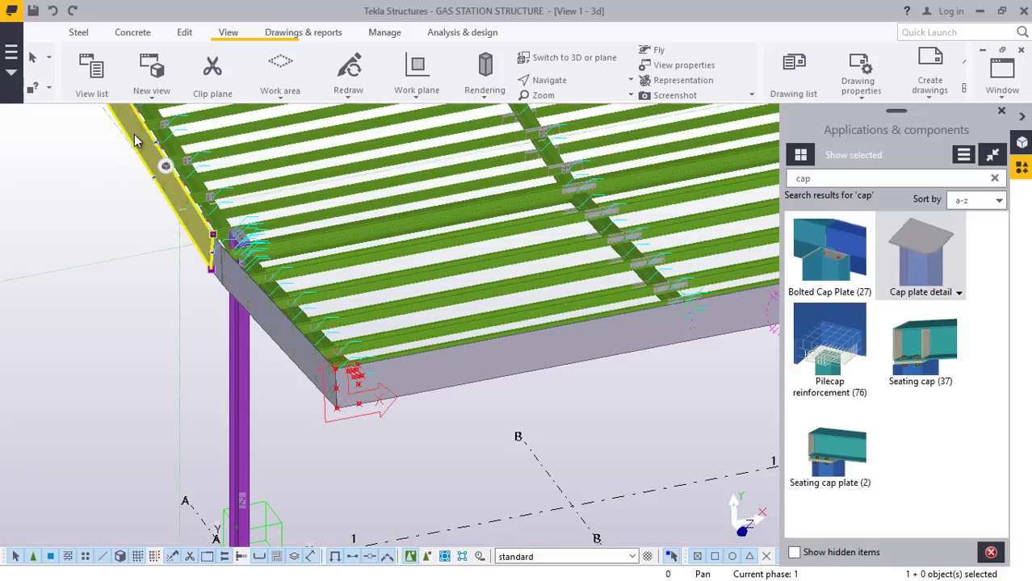
{"action": "scroll", "coordinate": [229, 276], "scroll_direction": "up", "scroll_amount": 3}
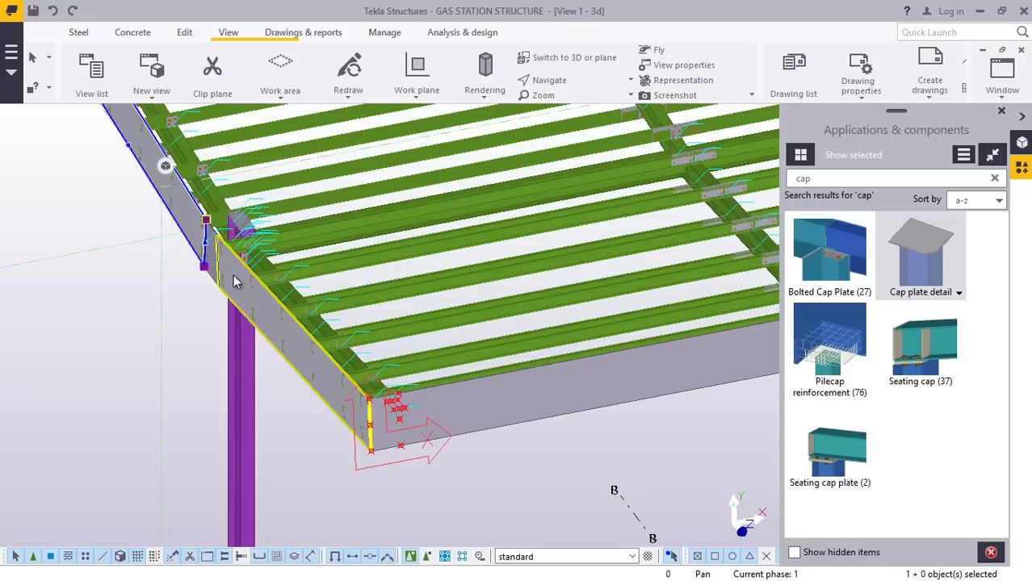
{"action": "left_click", "coordinate": [214, 266], "text": "ctrl"}
{"action": "left_click", "coordinate": [256, 318], "text": "shift"}
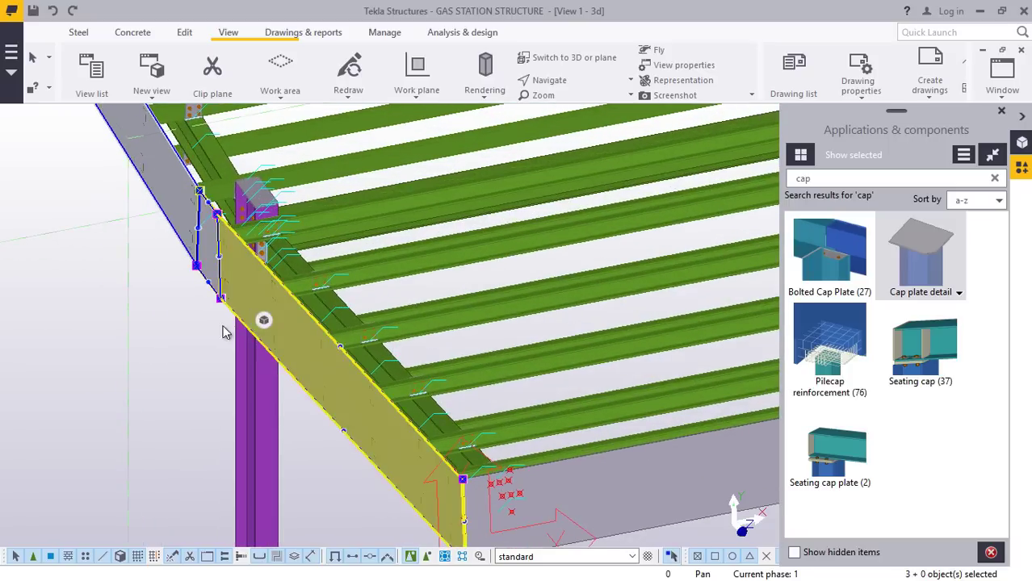
{"action": "right_click", "coordinate": [260, 318]}
{"action": "mouse_move", "coordinate": [164, 234]}
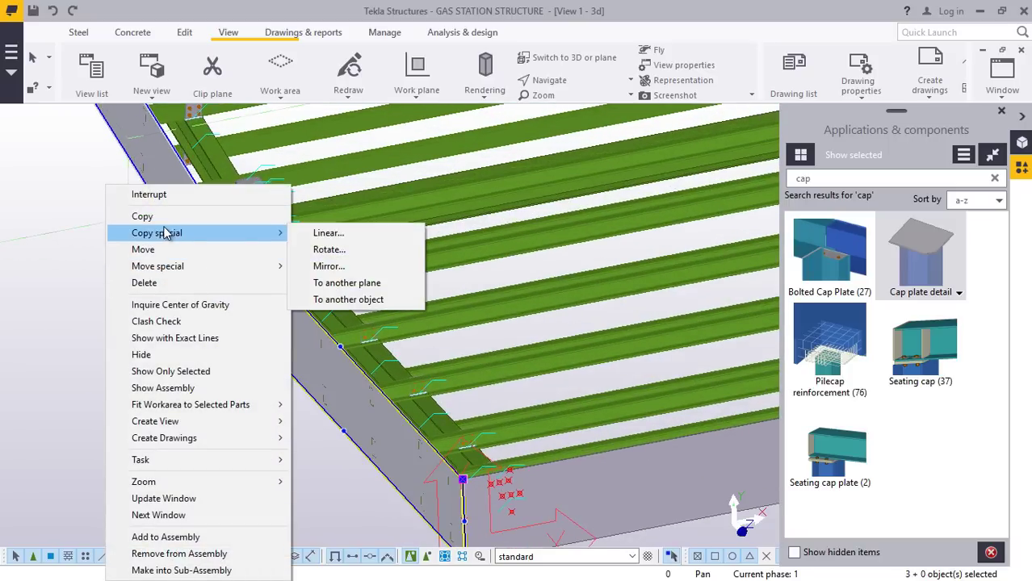
{"action": "left_click", "coordinate": [329, 267]}
{"action": "scroll", "coordinate": [181, 327], "scroll_direction": "down", "scroll_amount": 5}
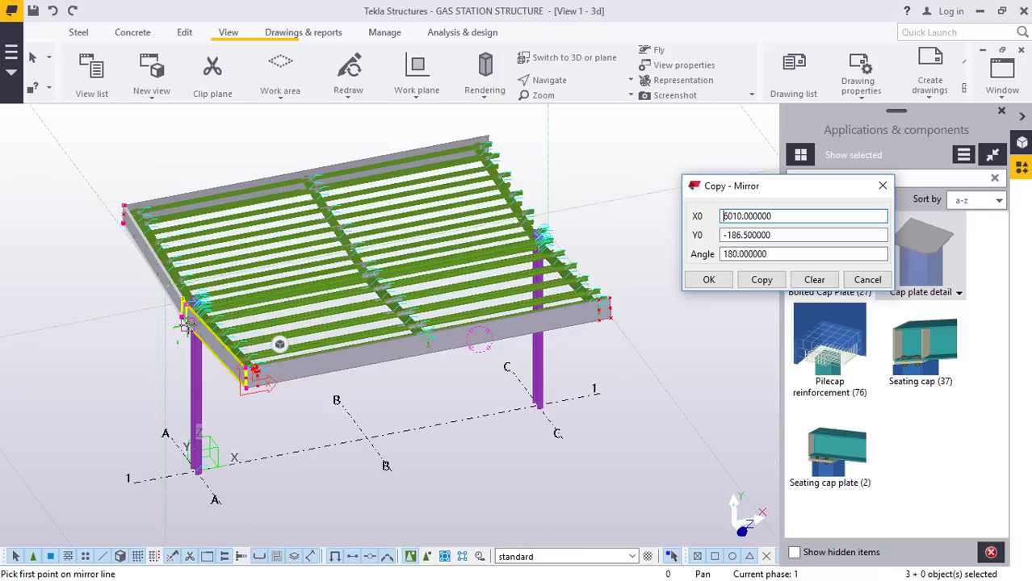
{"action": "scroll", "coordinate": [396, 311], "scroll_direction": "up", "scroll_amount": 8}
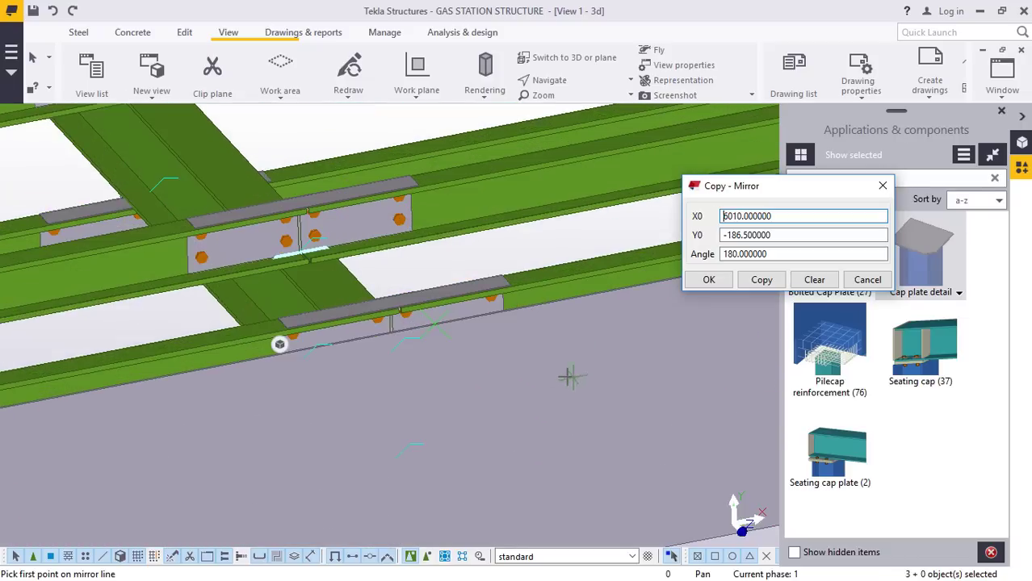
{"action": "scroll", "coordinate": [396, 335], "scroll_direction": "up", "scroll_amount": 4}
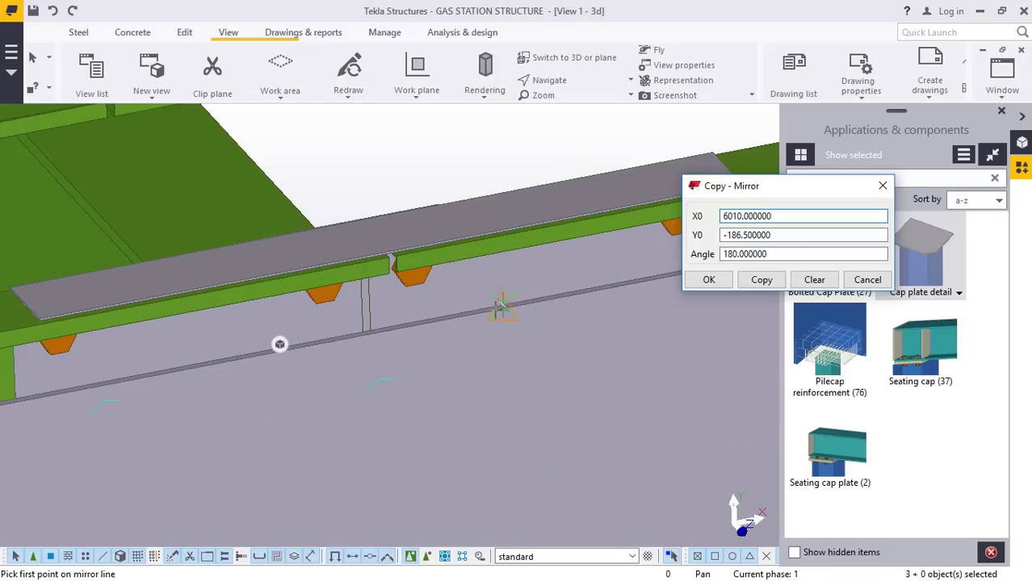
{"action": "scroll", "coordinate": [501, 305], "scroll_direction": "up", "scroll_amount": 4}
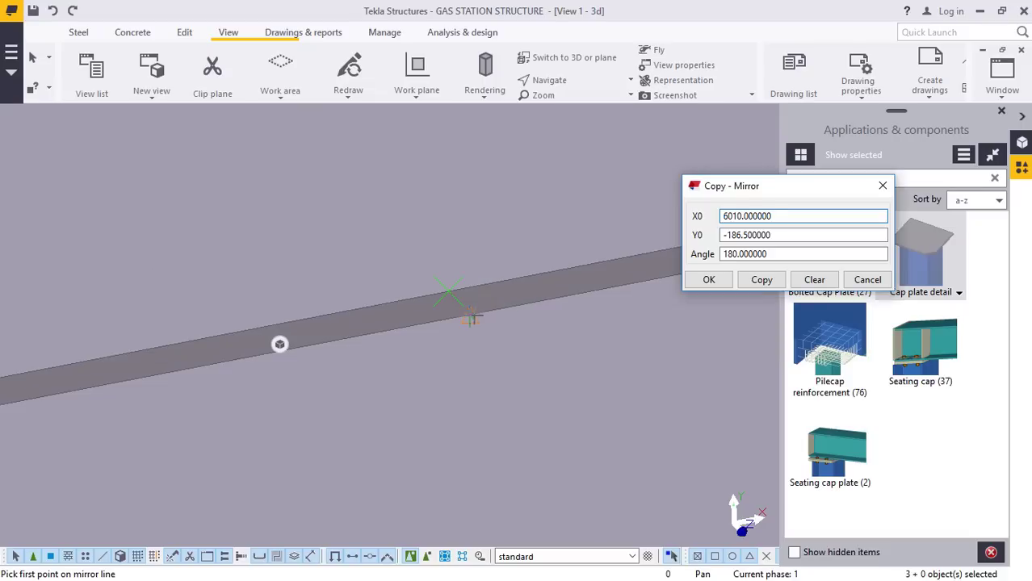
{"action": "left_click", "coordinate": [472, 322]}
{"action": "scroll", "coordinate": [396, 256], "scroll_direction": "down", "scroll_amount": 8}
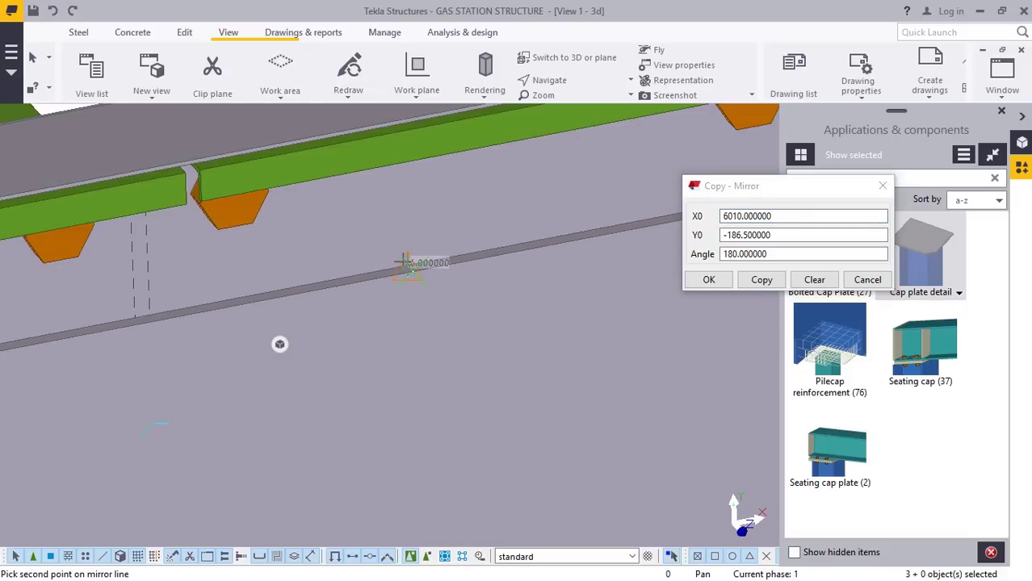
{"action": "scroll", "coordinate": [406, 263], "scroll_direction": "down", "scroll_amount": 8}
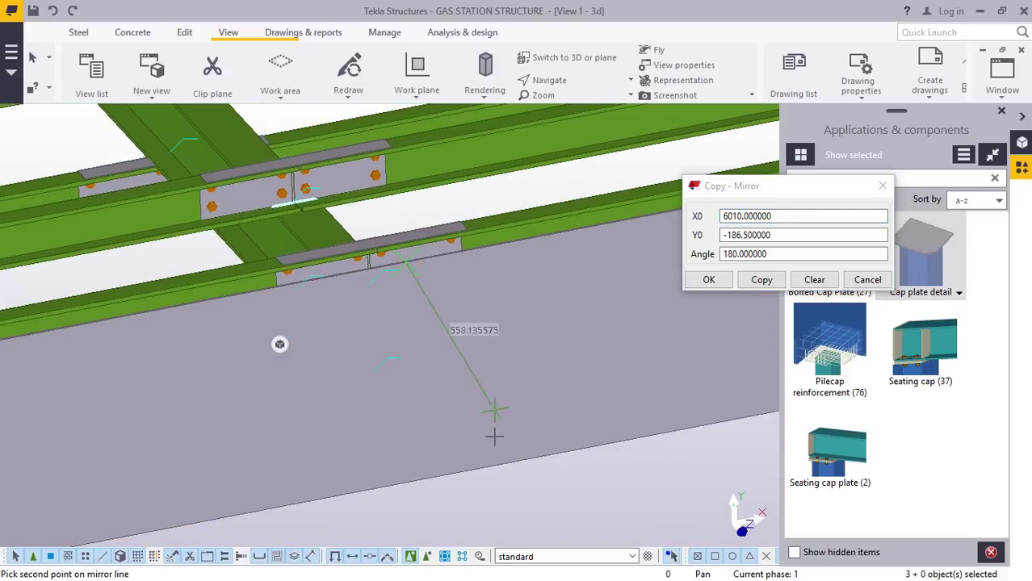
{"action": "scroll", "coordinate": [429, 484], "scroll_direction": "up", "scroll_amount": 2}
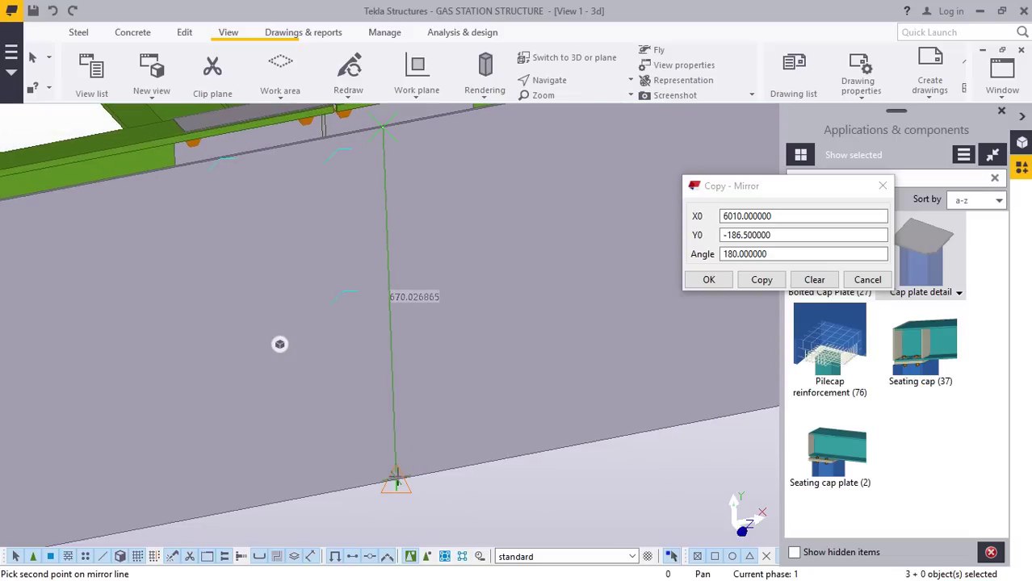
{"action": "scroll", "coordinate": [396, 476], "scroll_direction": "up", "scroll_amount": 2}
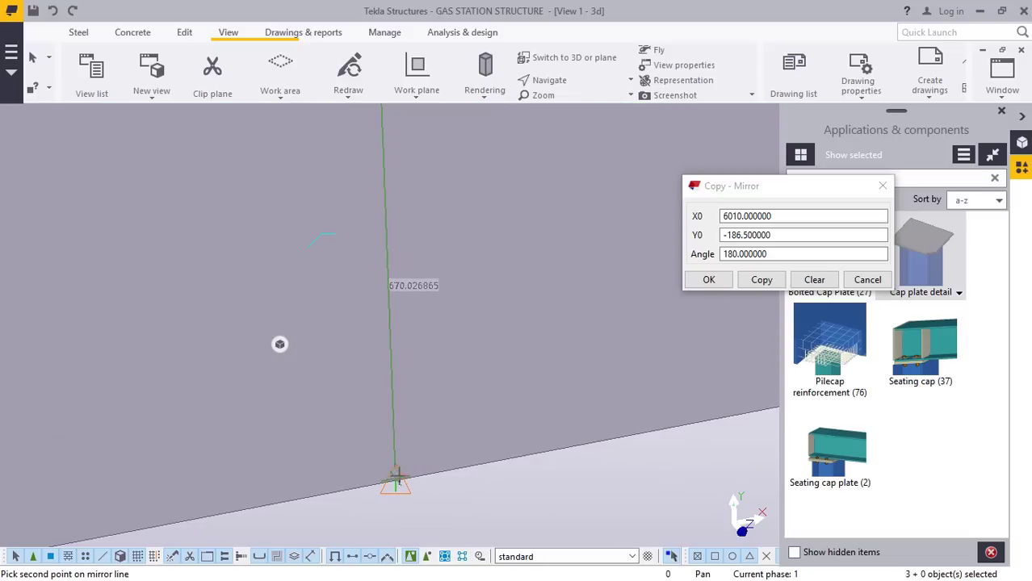
{"action": "left_click", "coordinate": [392, 483]}
{"action": "scroll", "coordinate": [352, 395], "scroll_direction": "down", "scroll_amount": 3}
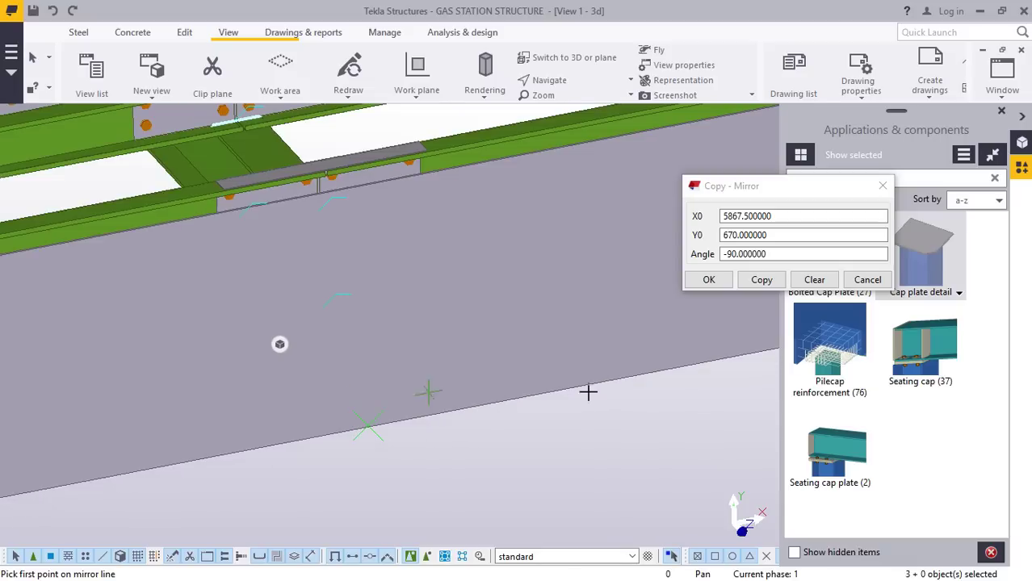
{"action": "left_click", "coordinate": [762, 280]}
{"action": "scroll", "coordinate": [405, 345], "scroll_direction": "down", "scroll_amount": 3}
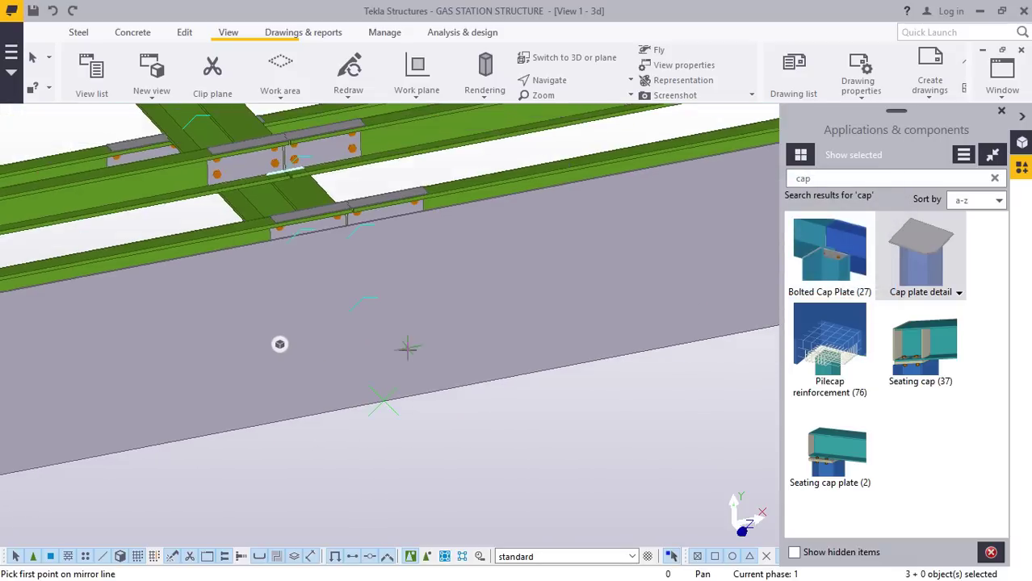
{"action": "scroll", "coordinate": [411, 392], "scroll_direction": "down", "scroll_amount": 5}
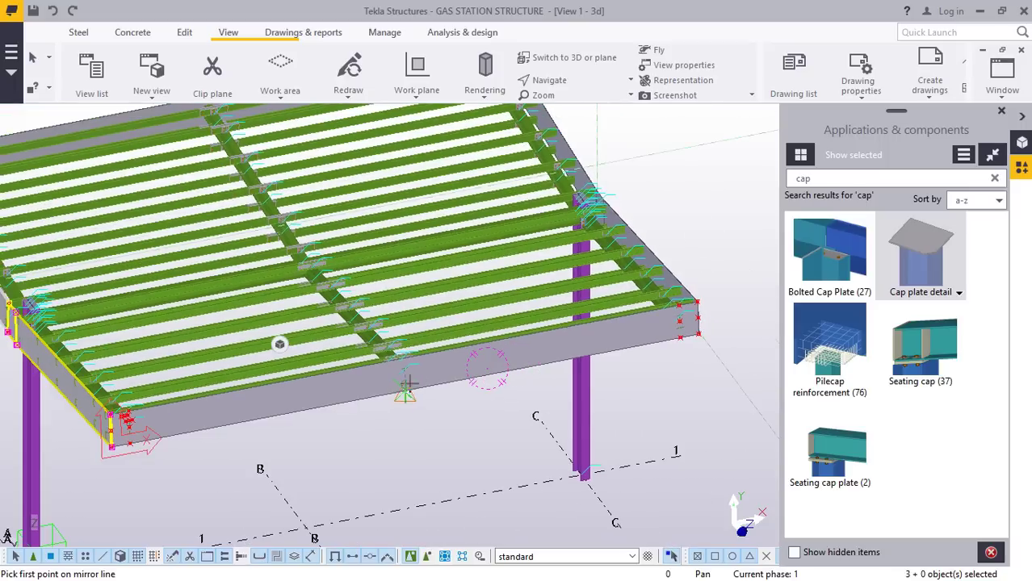
{"action": "right_click", "coordinate": [664, 182]}
{"action": "left_click", "coordinate": [693, 192]}
Inspect the mirrored end plates and closing plate along the grid C end of the roof.
{"action": "left_click", "coordinate": [572, 83]}
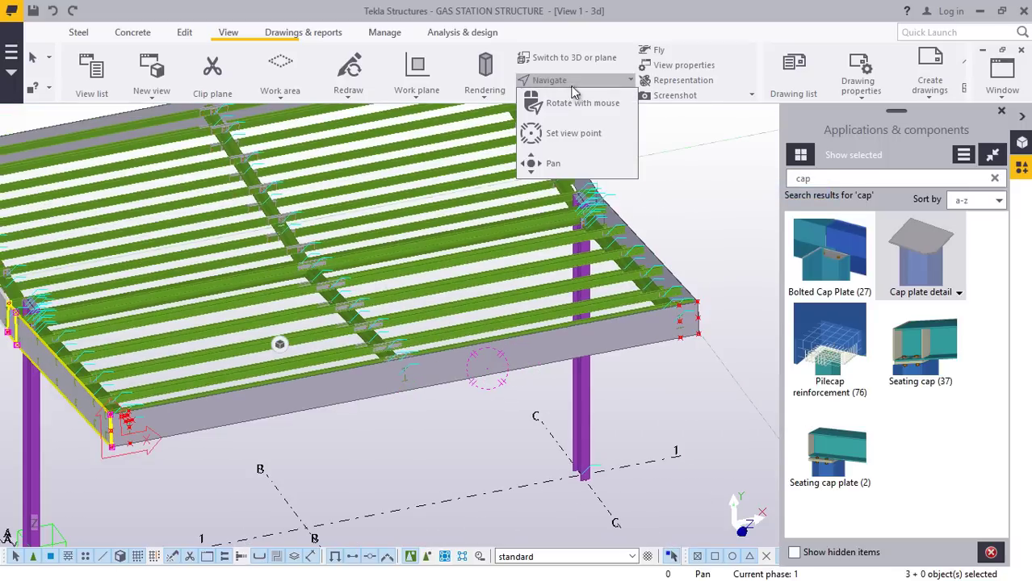
{"action": "left_click", "coordinate": [586, 110]}
{"action": "left_click_drag", "start_coordinate": [685, 320], "coordinate": [472, 293]}
{"action": "scroll", "coordinate": [323, 351], "scroll_direction": "down", "scroll_amount": 3}
{"action": "key", "text": "Escape"}
{"action": "scroll", "coordinate": [690, 285], "scroll_direction": "up", "scroll_amount": 2}
{"action": "scroll", "coordinate": [592, 323], "scroll_direction": "up", "scroll_amount": 4}
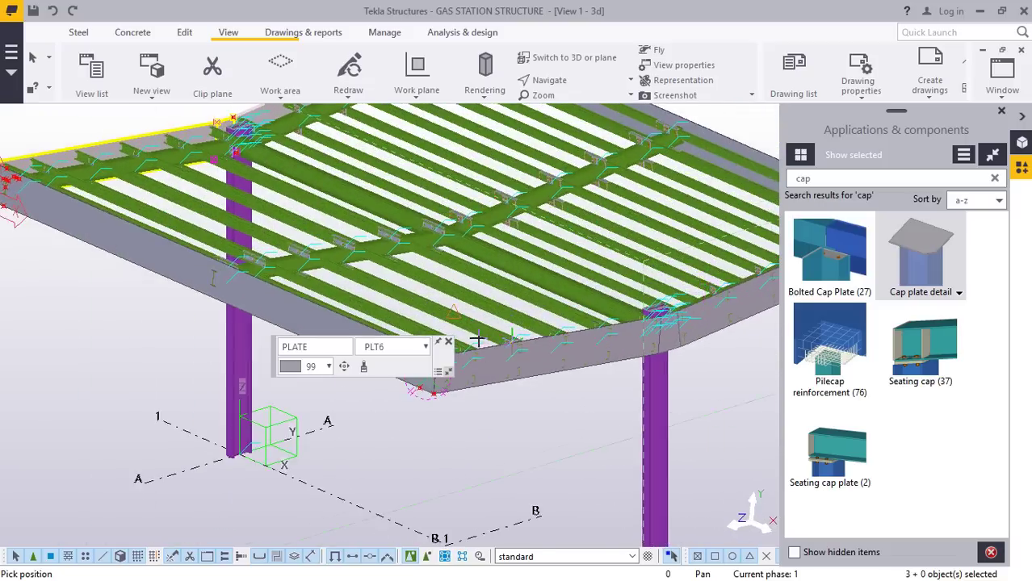
{"action": "right_click", "coordinate": [556, 158]}
{"action": "left_click", "coordinate": [595, 167]}
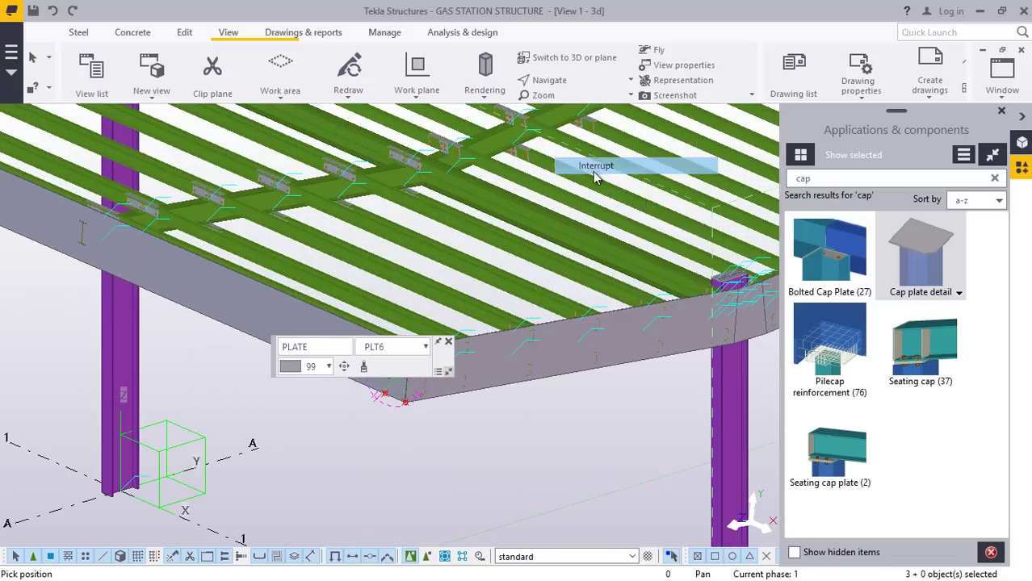
{"action": "left_click", "coordinate": [448, 342]}
{"action": "left_click", "coordinate": [588, 420]}
{"action": "scroll", "coordinate": [479, 453], "scroll_direction": "down", "scroll_amount": 3}
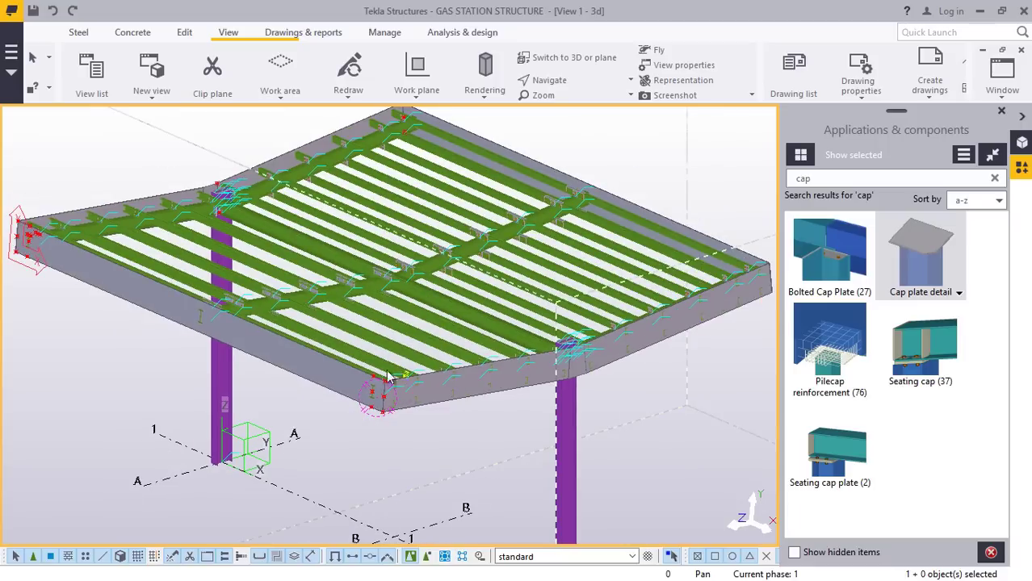
{"action": "scroll", "coordinate": [388, 377], "scroll_direction": "up", "scroll_amount": 5}
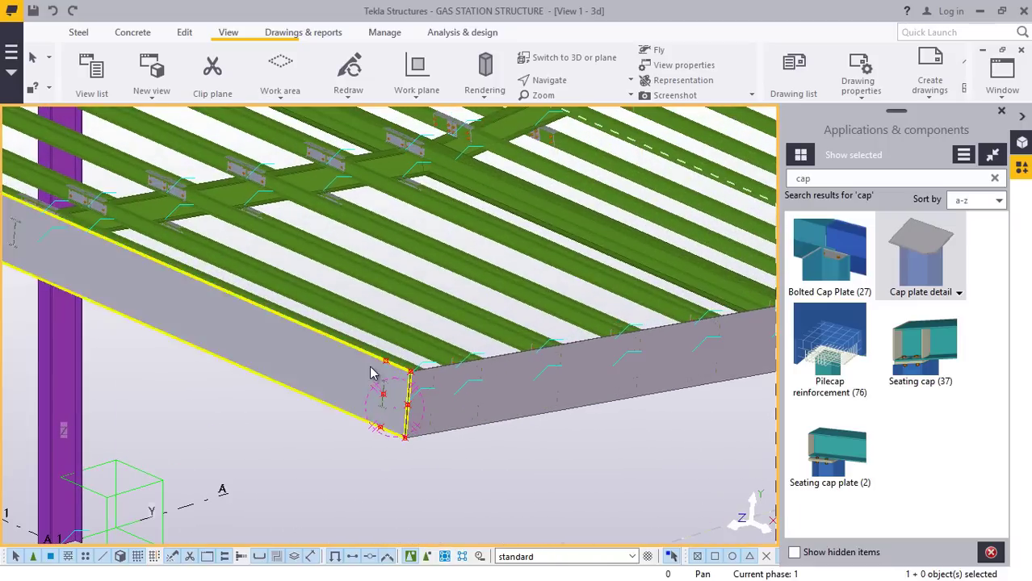
{"action": "scroll", "coordinate": [371, 373], "scroll_direction": "down", "scroll_amount": 2}
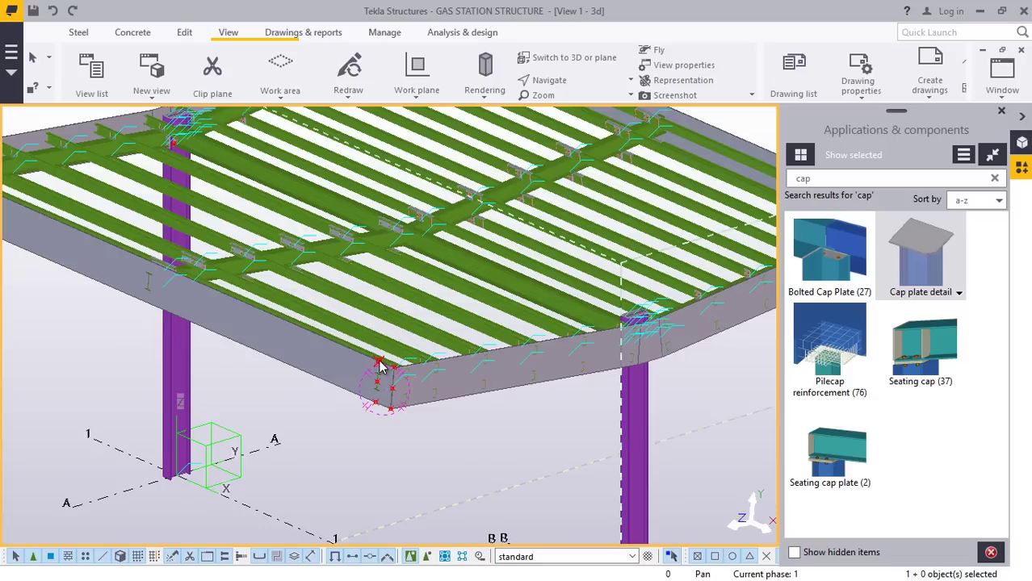
Refresh the view and examine the corner where the long edge plate meets the mirrored grid C end plate.
{"action": "right_click", "coordinate": [504, 459]}
{"action": "left_click", "coordinate": [567, 347]}
{"action": "scroll", "coordinate": [341, 394], "scroll_direction": "up", "scroll_amount": 2}
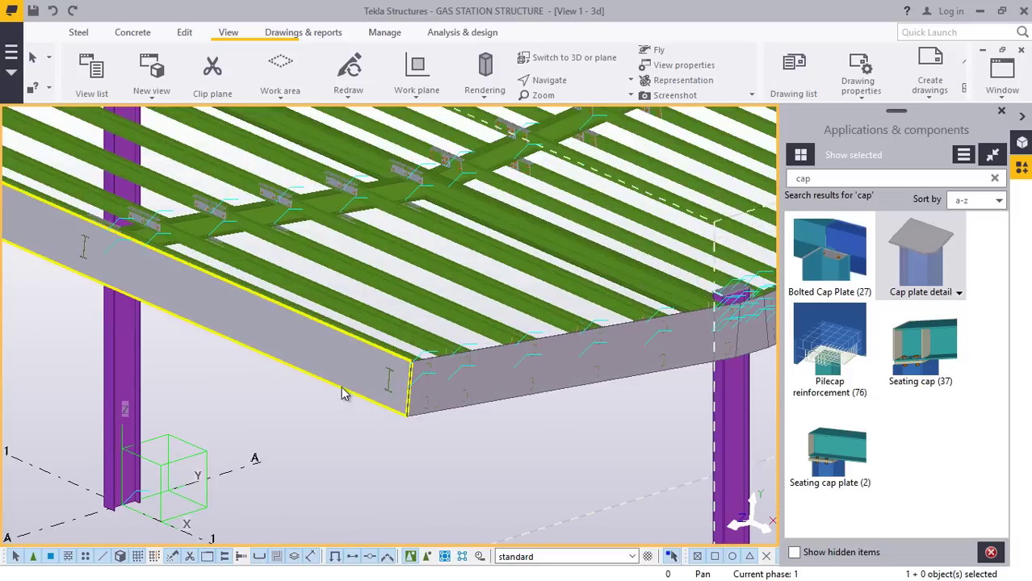
{"action": "scroll", "coordinate": [374, 391], "scroll_direction": "up", "scroll_amount": 4}
{"action": "scroll", "coordinate": [369, 401], "scroll_direction": "down", "scroll_amount": 3}
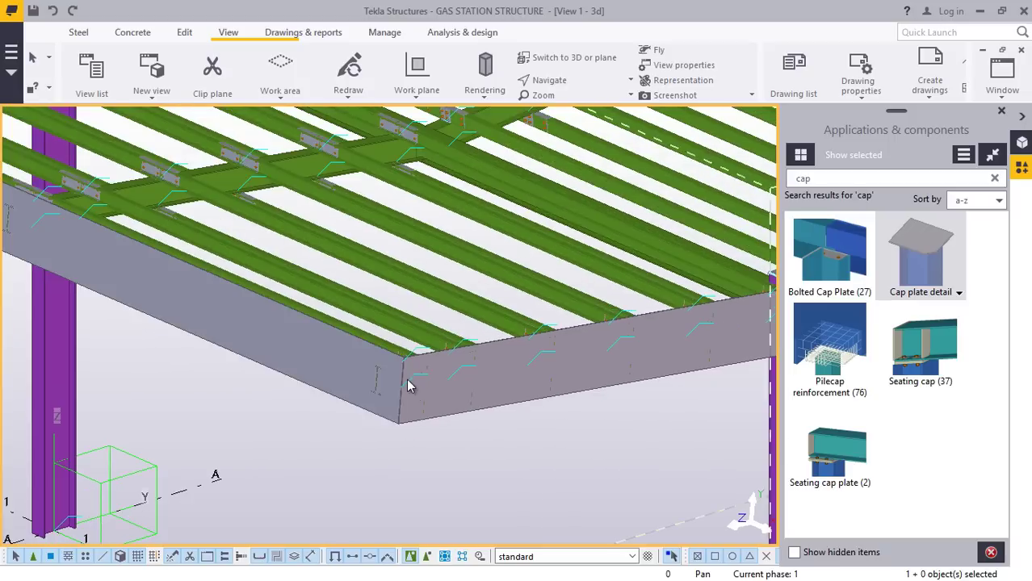
{"action": "scroll", "coordinate": [408, 386], "scroll_direction": "up", "scroll_amount": 3}
{"action": "scroll", "coordinate": [401, 347], "scroll_direction": "up", "scroll_amount": 3}
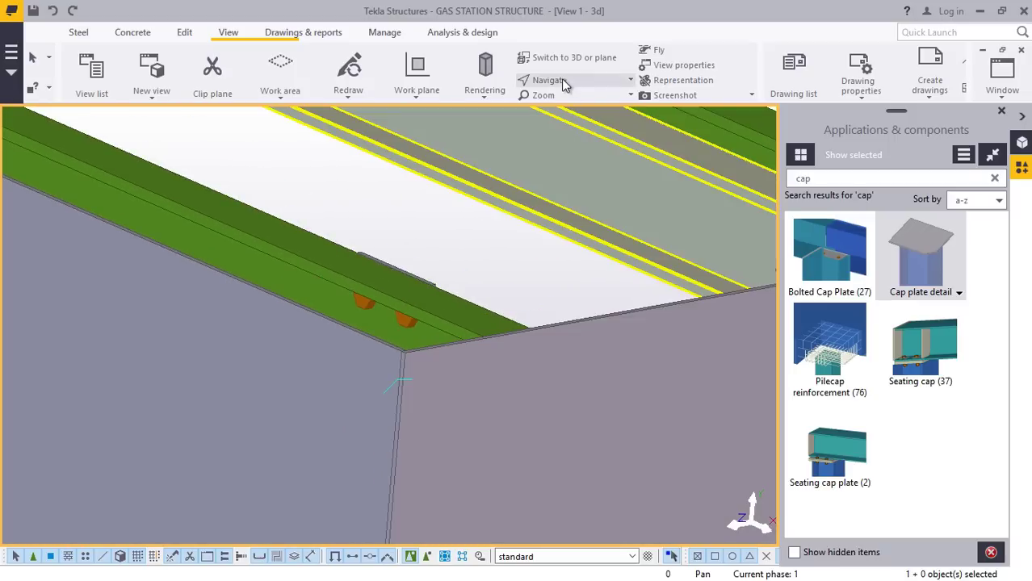
Close the Applications & components pane to free up space around the grid C column base.
{"action": "left_click", "coordinate": [561, 80]}
{"action": "left_click", "coordinate": [536, 102]}
{"action": "left_click_drag", "start_coordinate": [462, 312], "coordinate": [522, 275]}
{"action": "scroll", "coordinate": [493, 449], "scroll_direction": "up", "scroll_amount": 6}
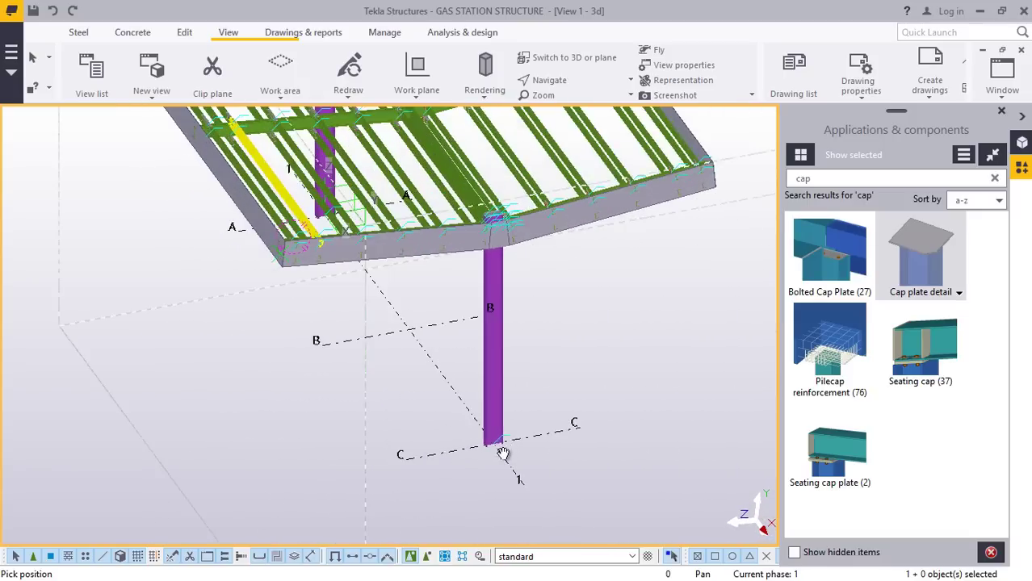
{"action": "right_click", "coordinate": [591, 219]}
{"action": "left_click", "coordinate": [634, 229]}
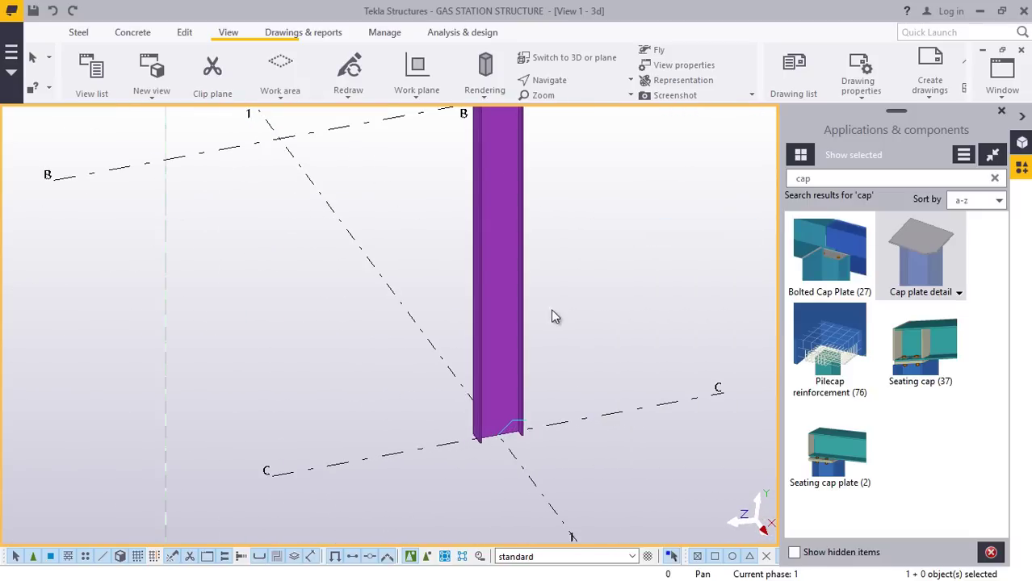
{"action": "left_click", "coordinate": [1001, 112]}
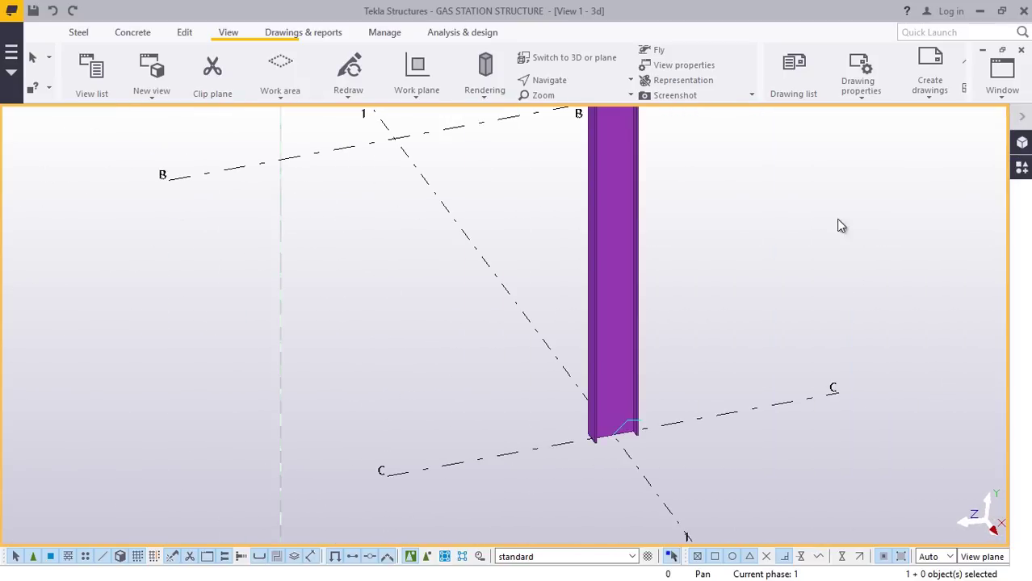
{"action": "scroll", "coordinate": [198, 239], "scroll_direction": "down", "scroll_amount": 4}
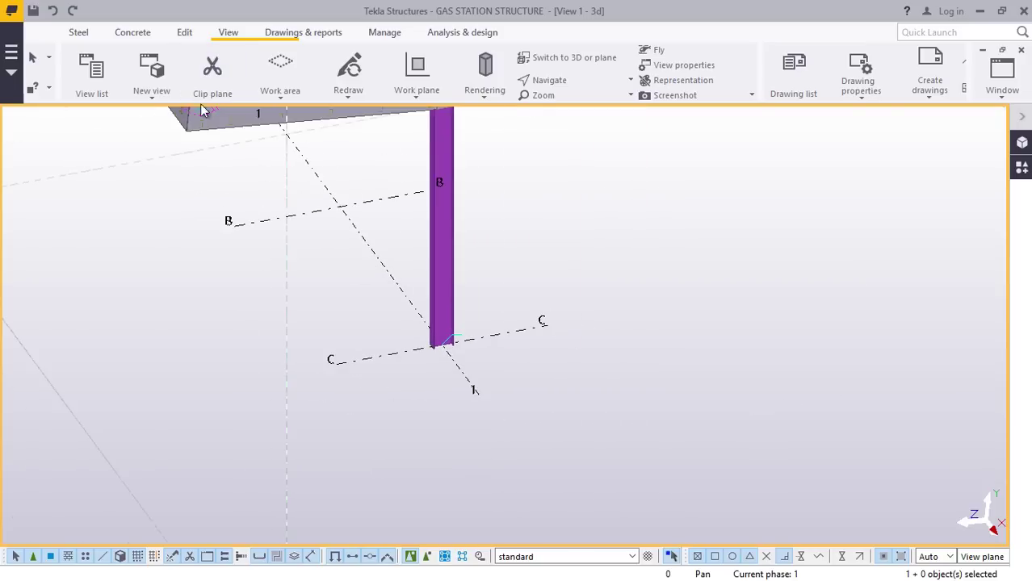
Place a concrete pad footing under the column at the intersection of grids C and 1.
{"action": "left_click", "coordinate": [128, 33]}
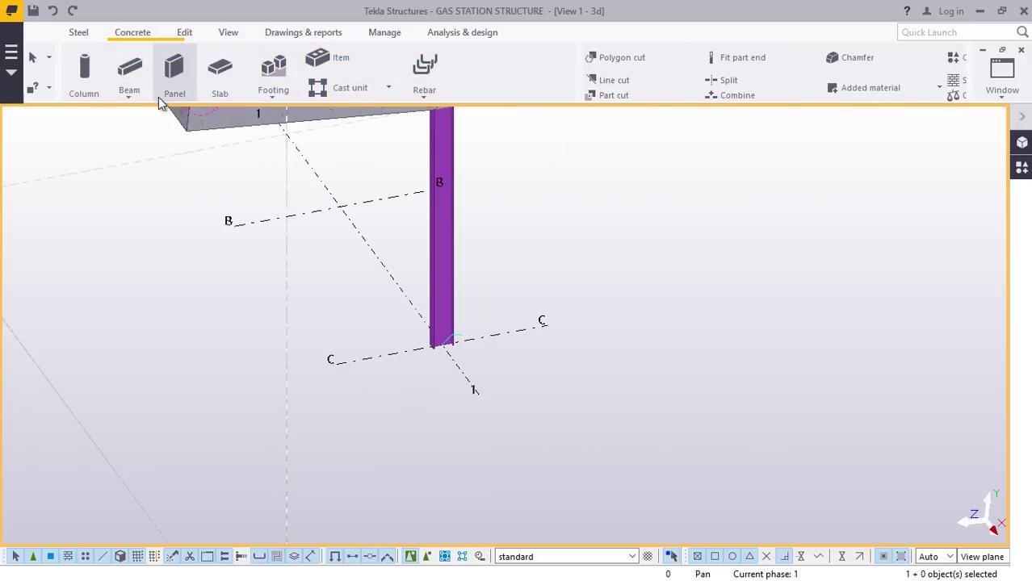
{"action": "left_click", "coordinate": [274, 104]}
{"action": "left_click", "coordinate": [301, 145]}
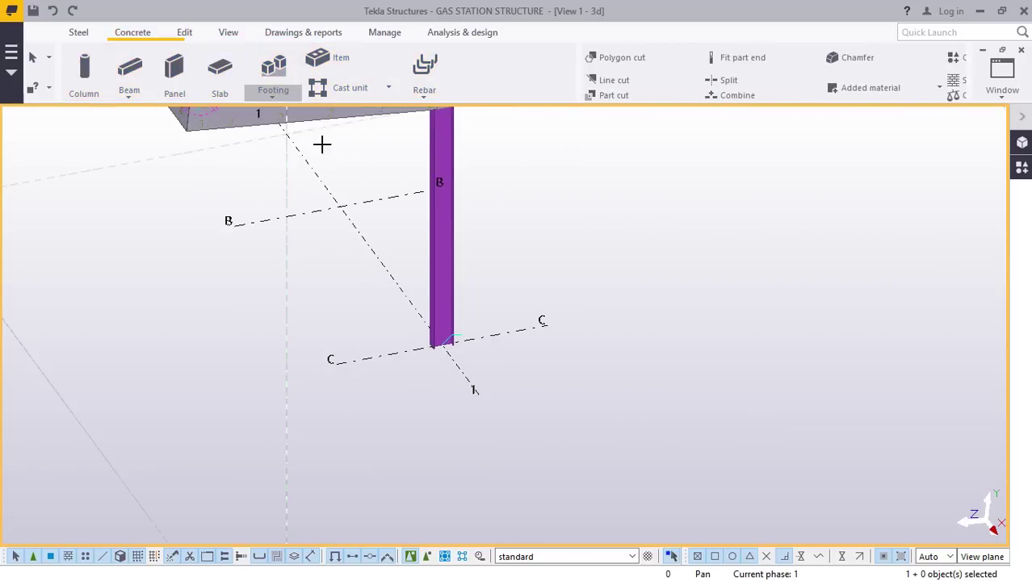
{"action": "scroll", "coordinate": [449, 347], "scroll_direction": "up", "scroll_amount": 3}
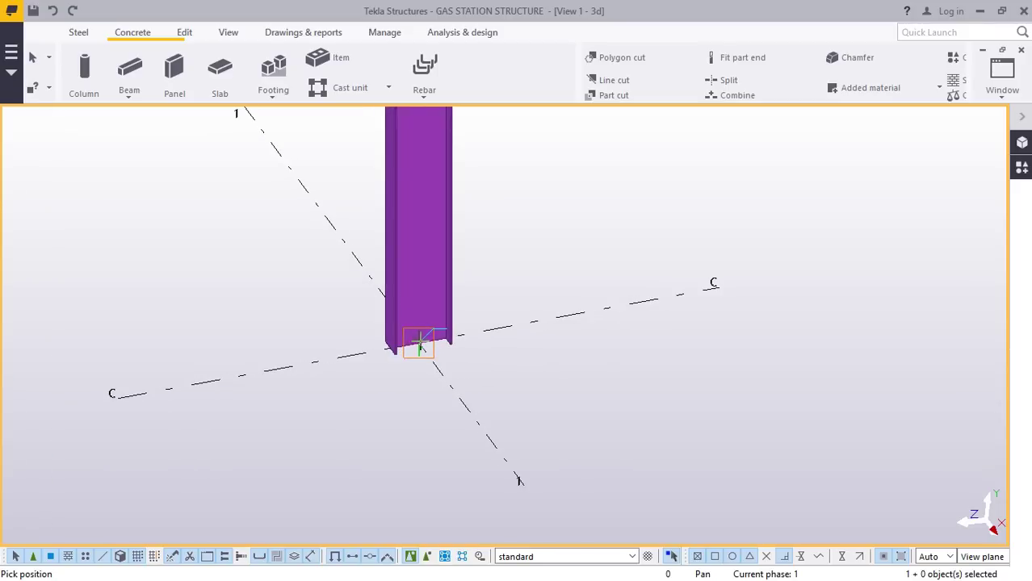
{"action": "left_click", "coordinate": [419, 343]}
{"action": "left_click", "coordinate": [473, 318]}
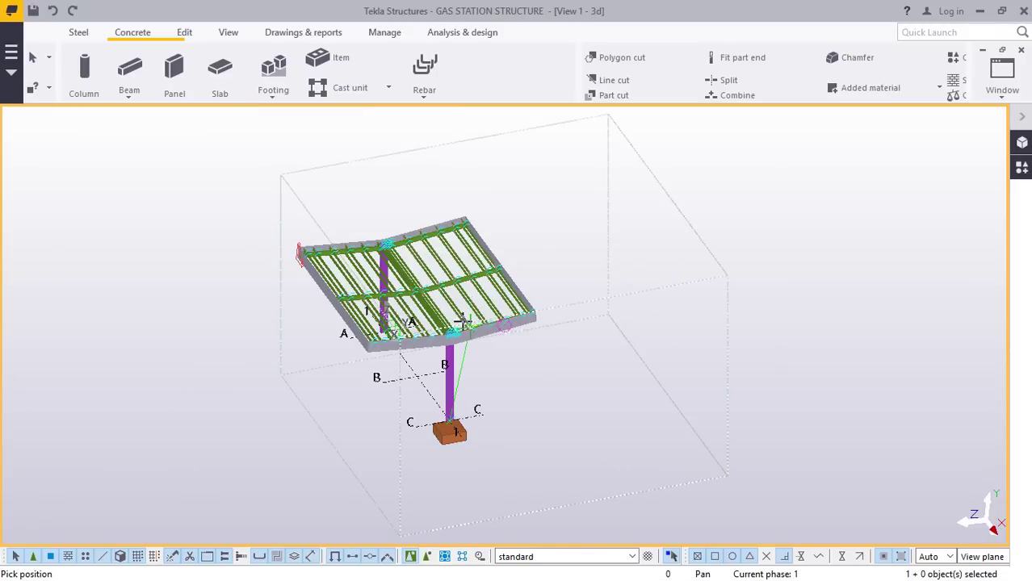
{"action": "scroll", "coordinate": [462, 399], "scroll_direction": "up", "scroll_amount": 5}
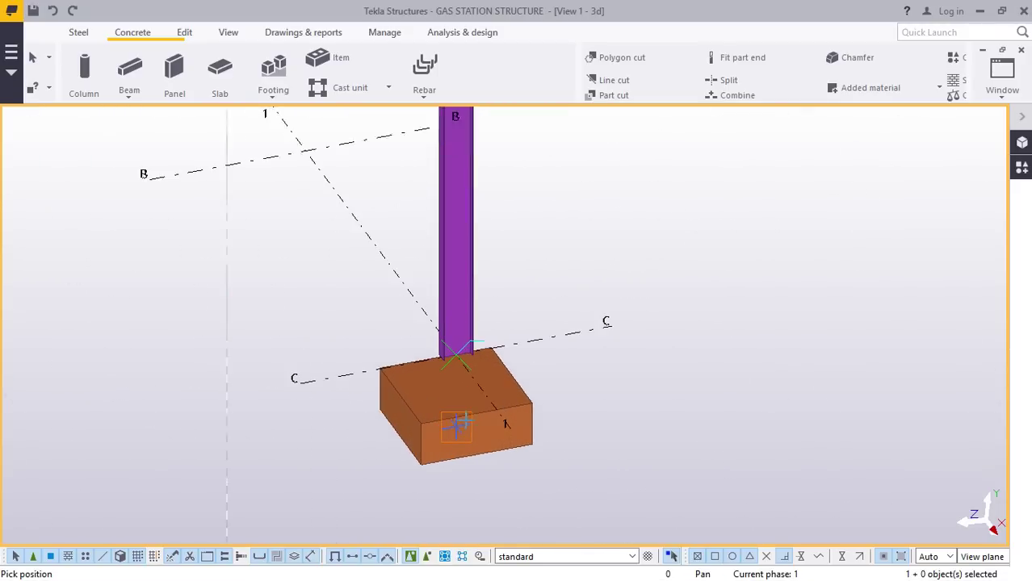
{"action": "right_click", "coordinate": [596, 214]}
{"action": "left_click", "coordinate": [623, 223]}
Review the attributes of the pad footing under the column at grids C and 1.
{"action": "left_click", "coordinate": [516, 416]}
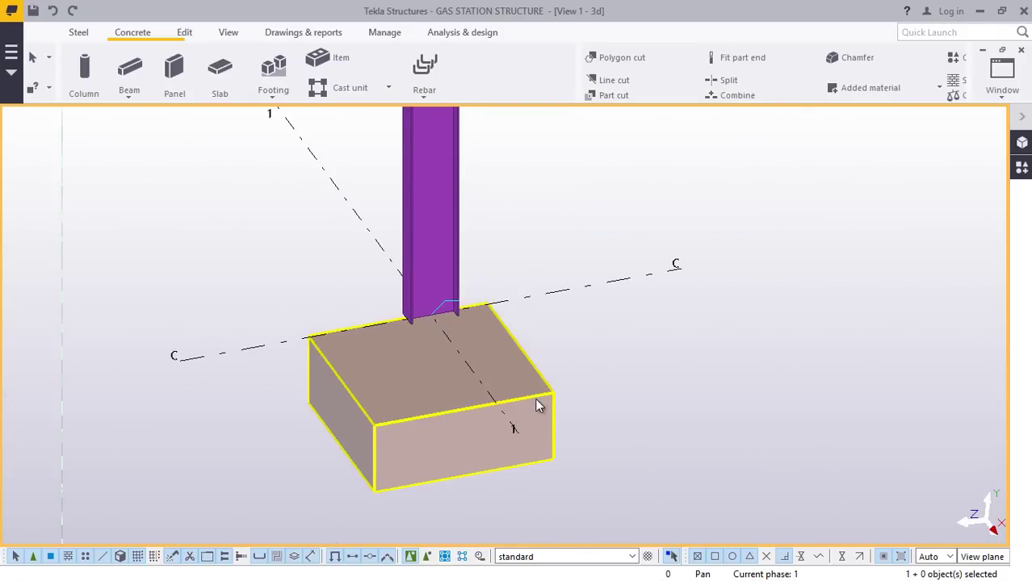
{"action": "double_click", "coordinate": [539, 392]}
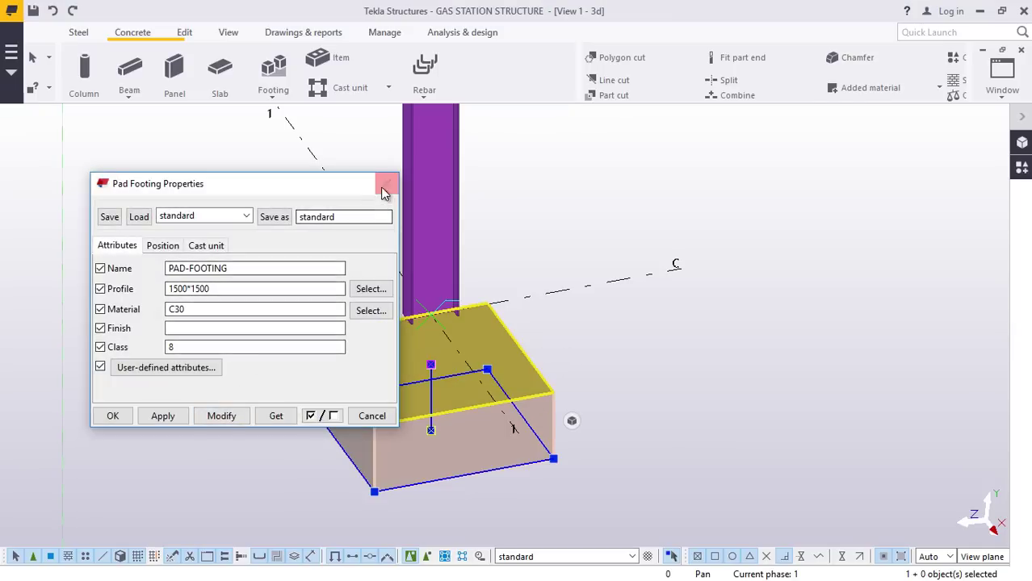
{"action": "left_click", "coordinate": [122, 418]}
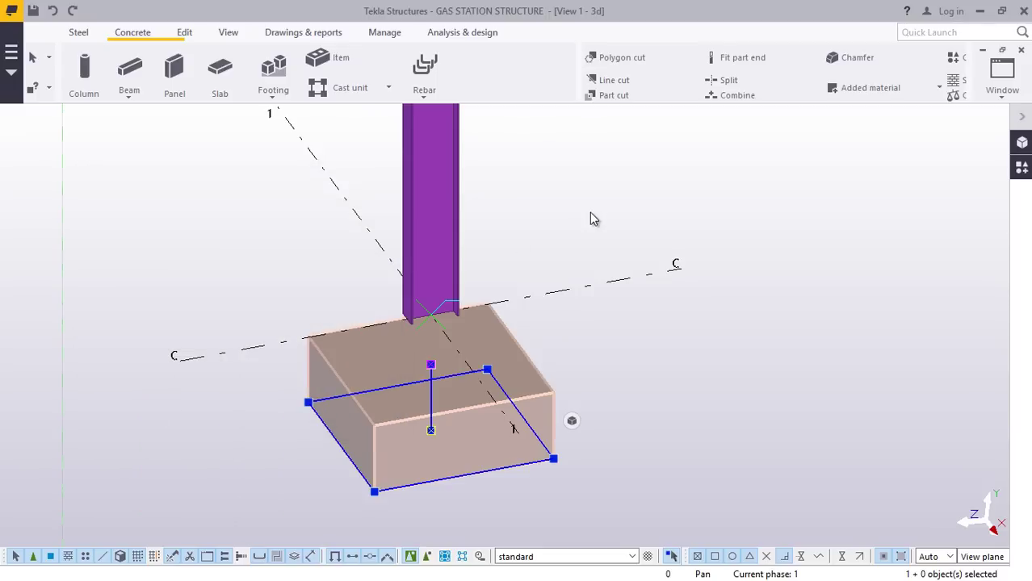
{"action": "left_click", "coordinate": [589, 212]}
Place a concrete column on the pad footing at the intersection of grids C and 1.
{"action": "scroll", "coordinate": [334, 393], "scroll_direction": "down", "scroll_amount": 3}
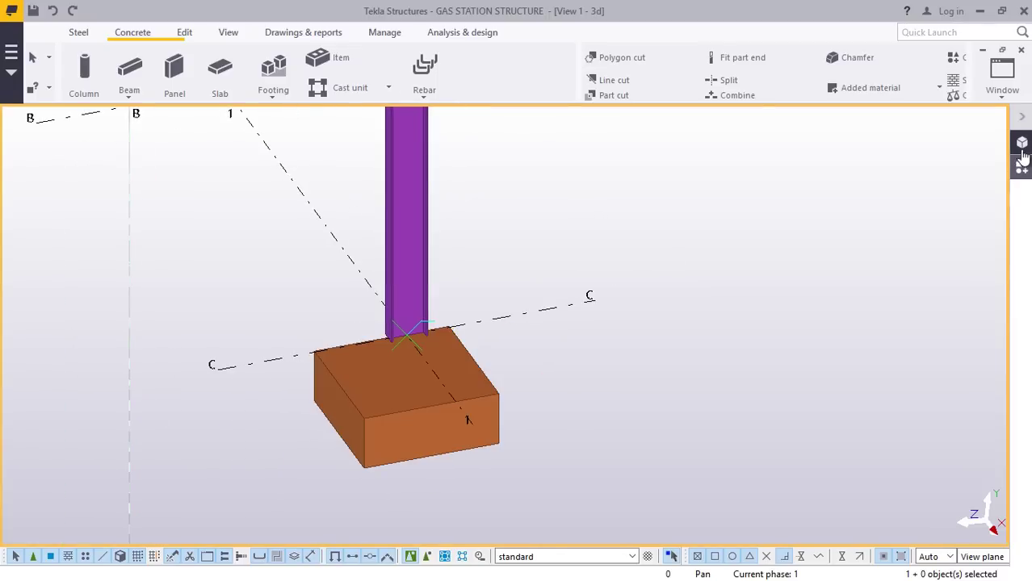
{"action": "scroll", "coordinate": [470, 413], "scroll_direction": "down", "scroll_amount": 2}
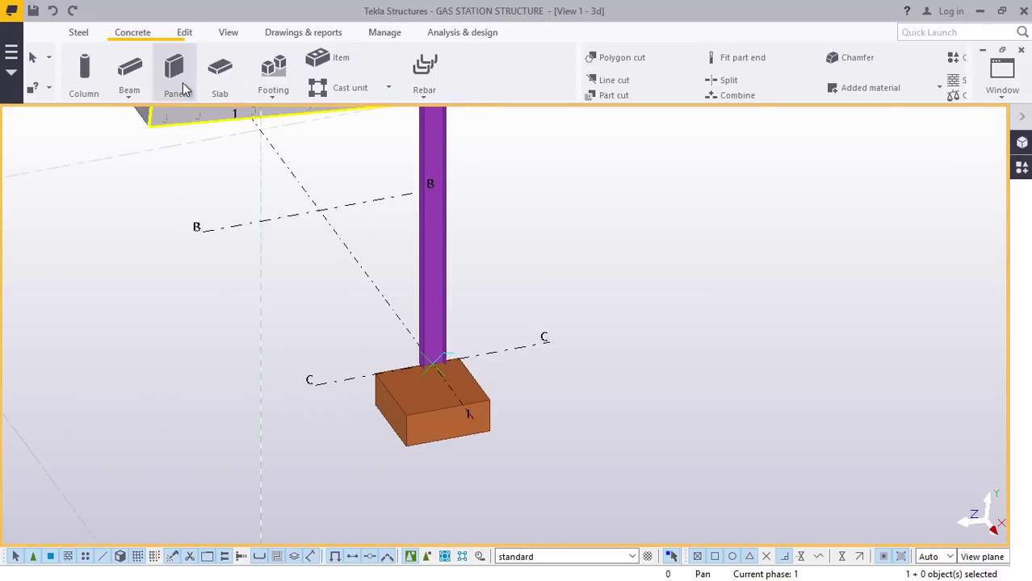
{"action": "scroll", "coordinate": [211, 87], "scroll_direction": "up", "scroll_amount": 3}
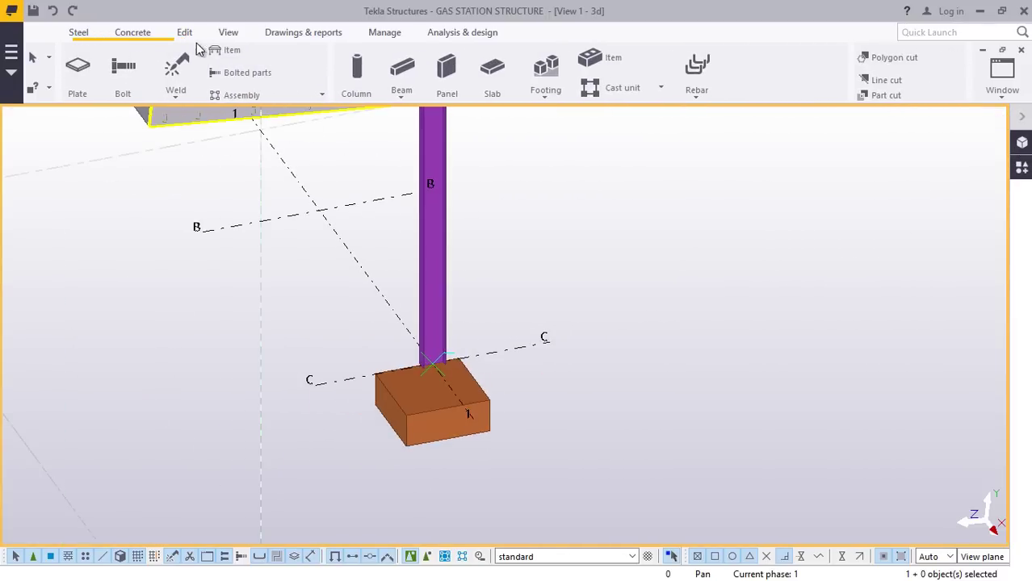
{"action": "left_click", "coordinate": [139, 34]}
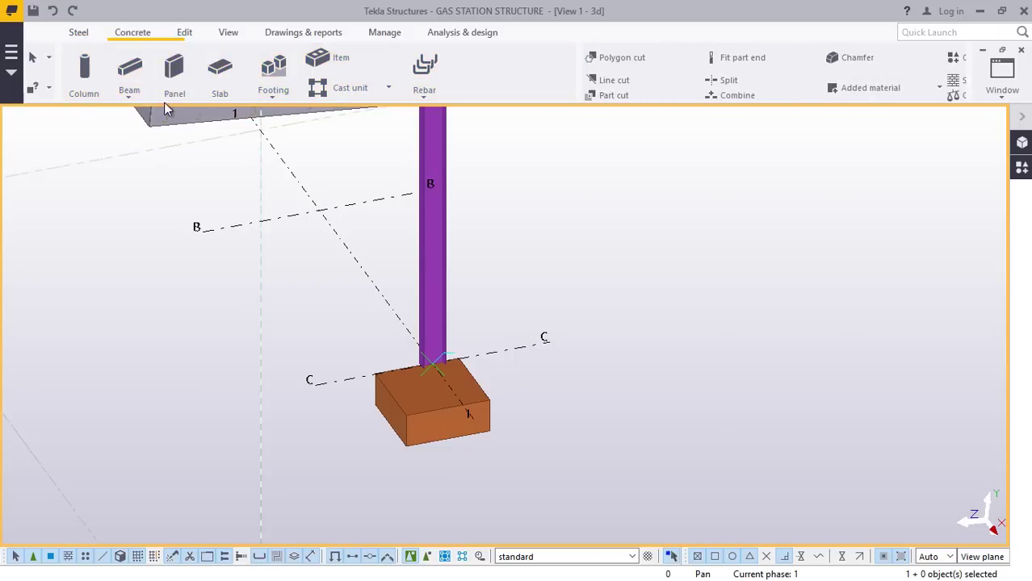
{"action": "left_click", "coordinate": [84, 71]}
{"action": "scroll", "coordinate": [428, 372], "scroll_direction": "up", "scroll_amount": 4}
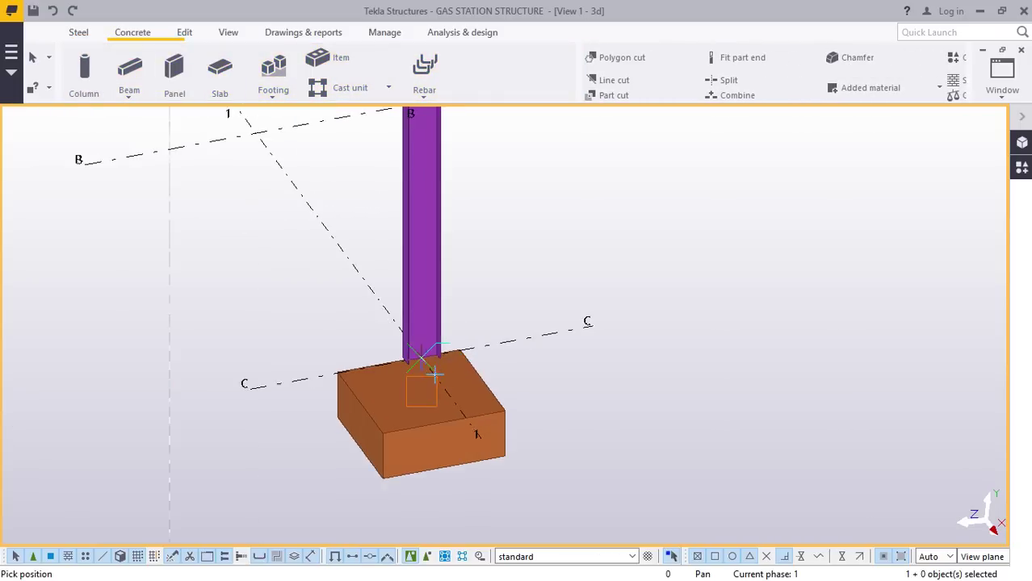
{"action": "scroll", "coordinate": [418, 377], "scroll_direction": "up", "scroll_amount": 1}
{"action": "left_click", "coordinate": [417, 338]}
{"action": "right_click", "coordinate": [618, 166]}
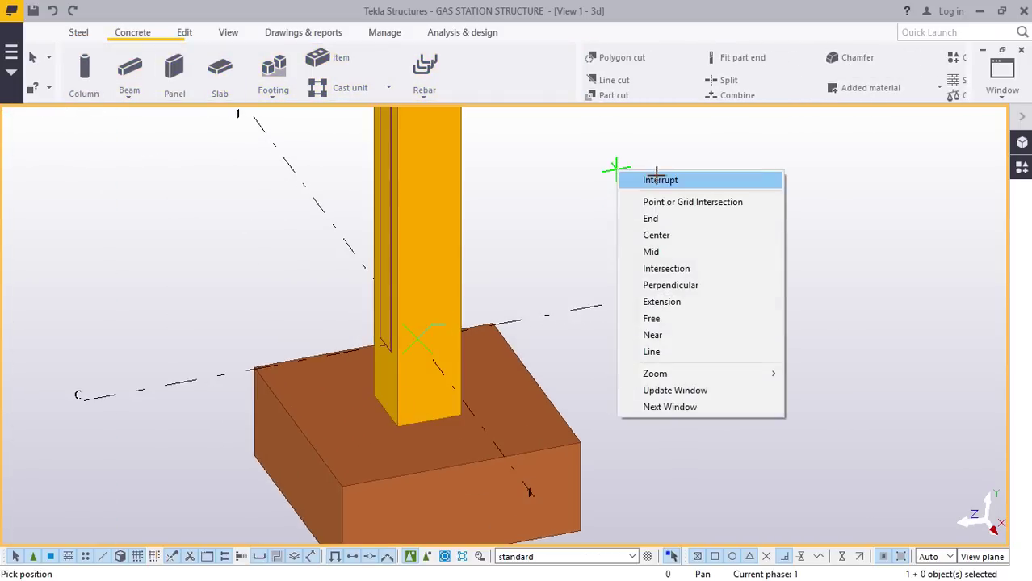
{"action": "left_click", "coordinate": [638, 182]}
Set the top level of the new concrete column to 500 mm.
{"action": "double_click", "coordinate": [454, 339]}
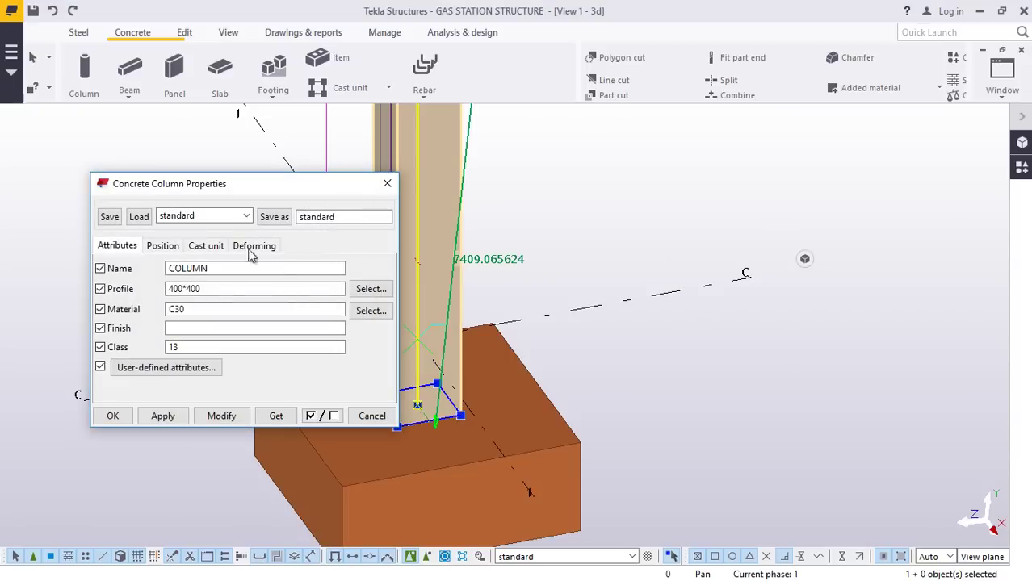
{"action": "left_click", "coordinate": [161, 247]}
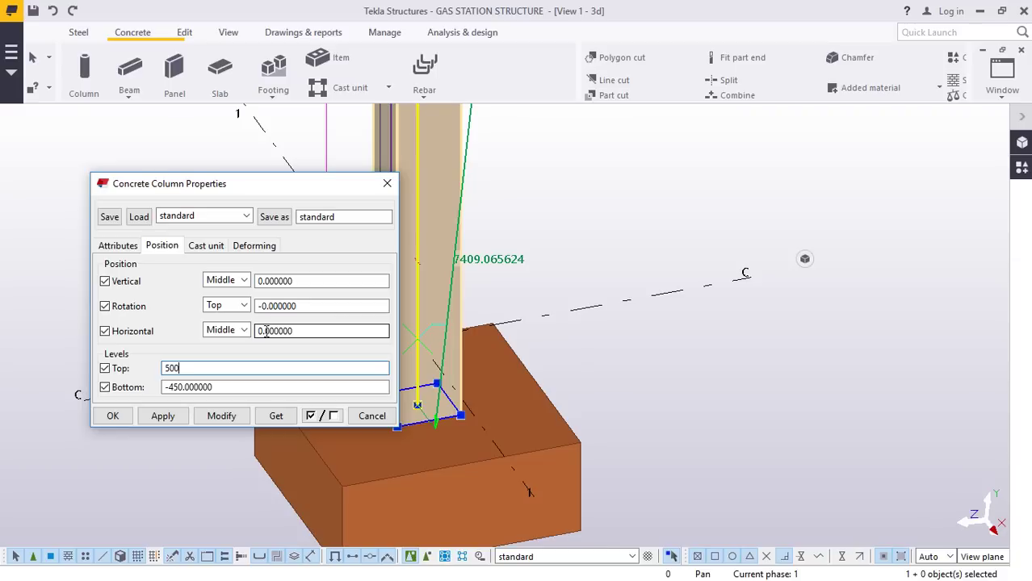
{"action": "left_click", "coordinate": [230, 416]}
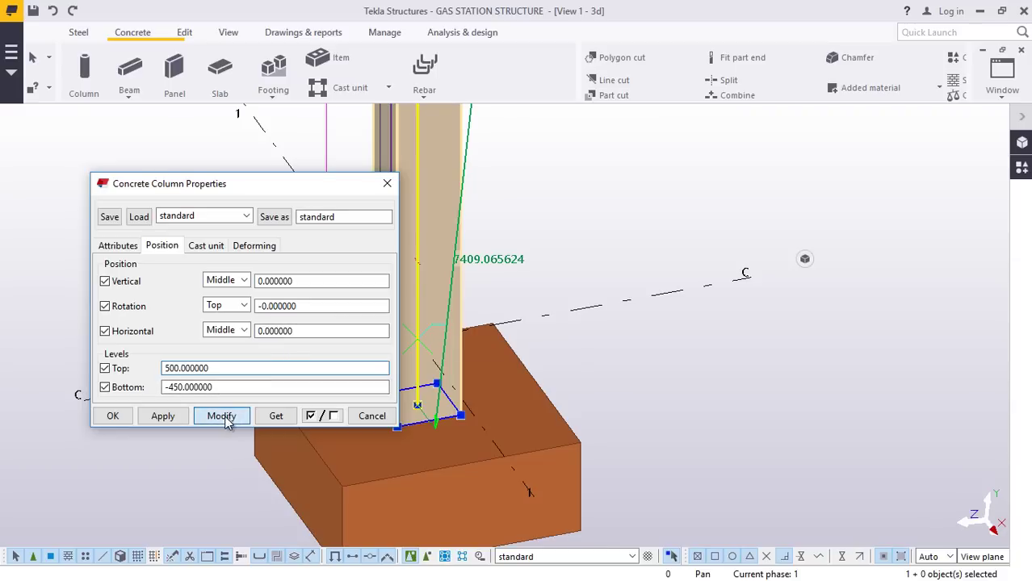
{"action": "left_click", "coordinate": [162, 416]}
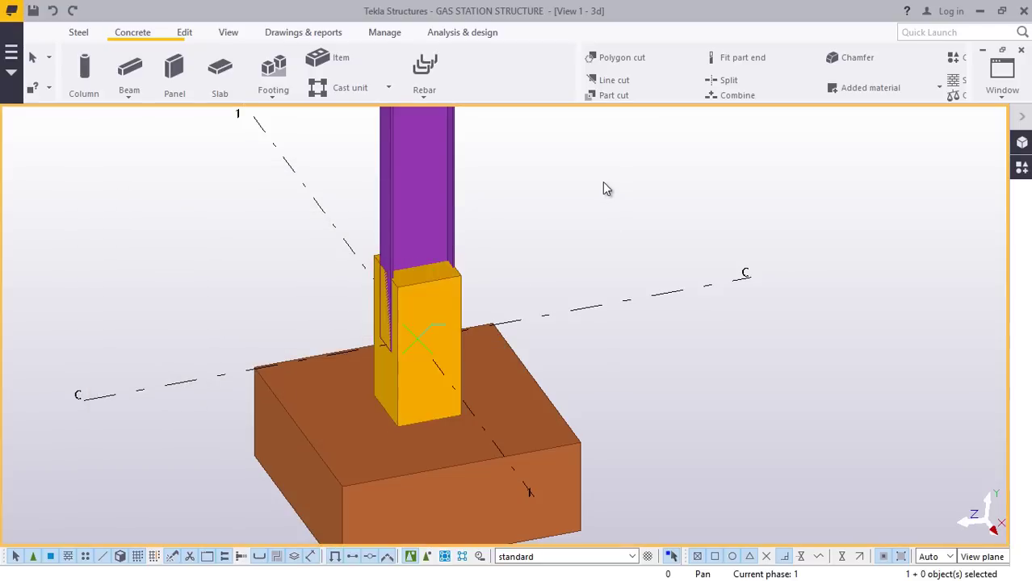
Lower the concrete column's top level to 300 mm.
{"action": "scroll", "coordinate": [432, 339], "scroll_direction": "up", "scroll_amount": 2}
{"action": "double_click", "coordinate": [445, 297]}
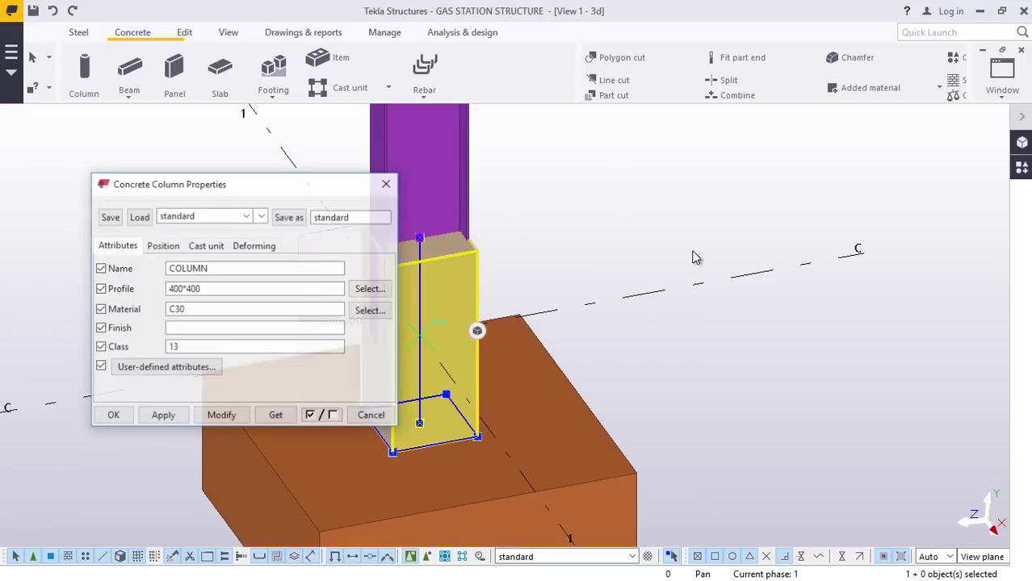
{"action": "left_click", "coordinate": [163, 246]}
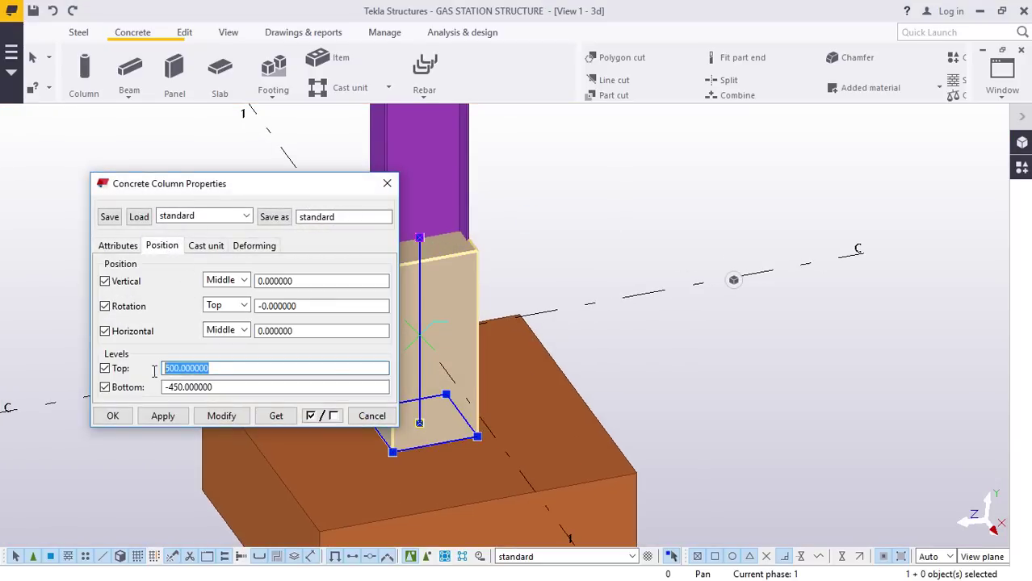
{"action": "type", "text": "300"}
{"action": "left_click", "coordinate": [219, 416]}
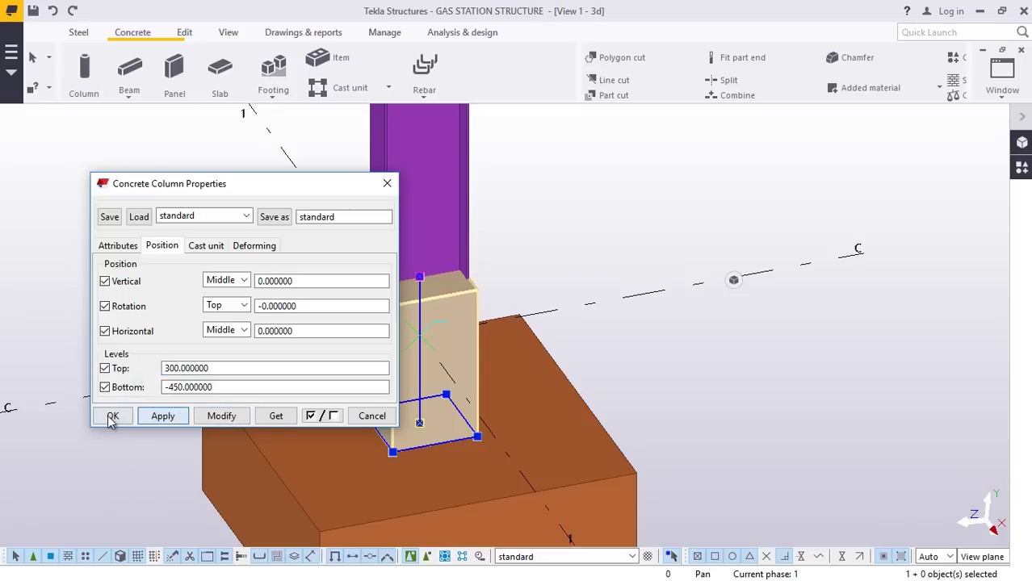
{"action": "left_click", "coordinate": [112, 417]}
Set the concrete column's top level to 0 so it ends at the underside of the steel column.
{"action": "scroll", "coordinate": [498, 364], "scroll_direction": "up", "scroll_amount": 2}
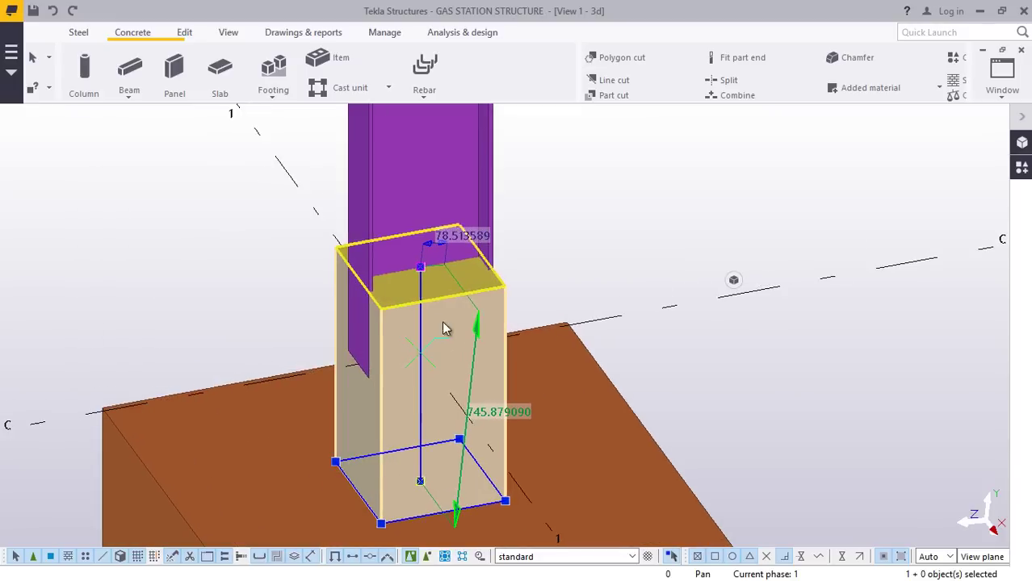
{"action": "double_click", "coordinate": [498, 365]}
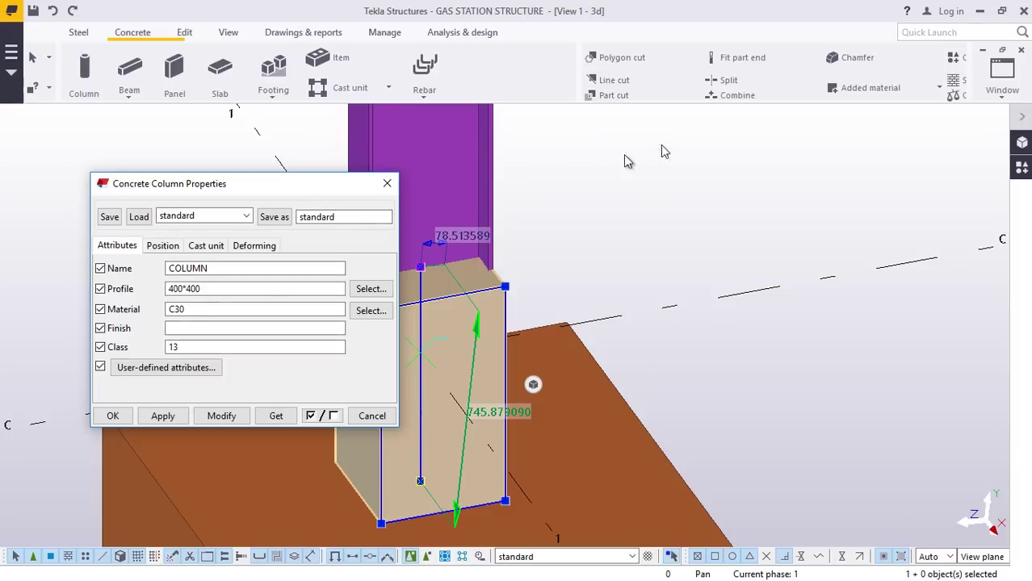
{"action": "left_click_drag", "start_coordinate": [313, 184], "coordinate": [735, 157]}
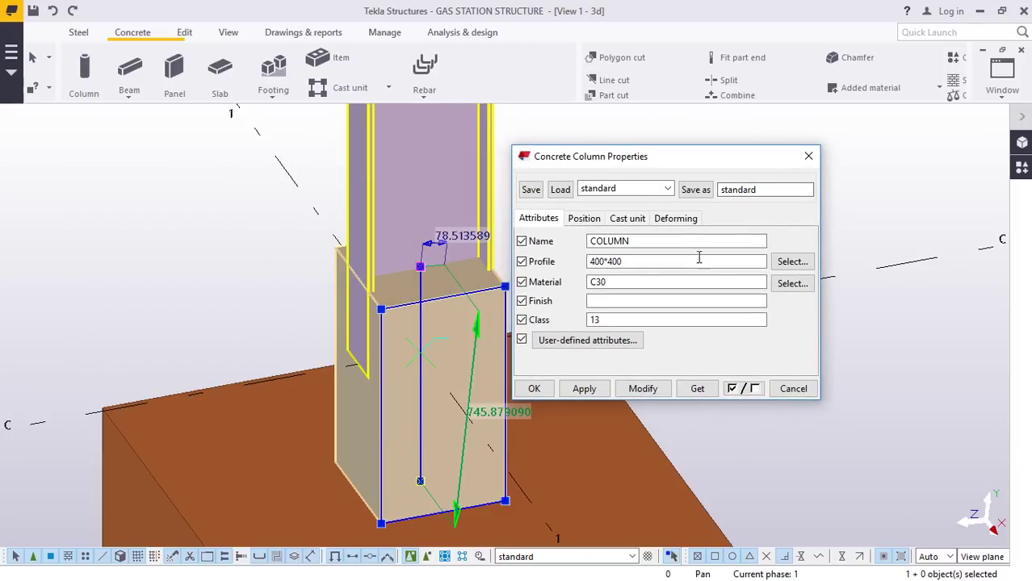
{"action": "left_click", "coordinate": [584, 218]}
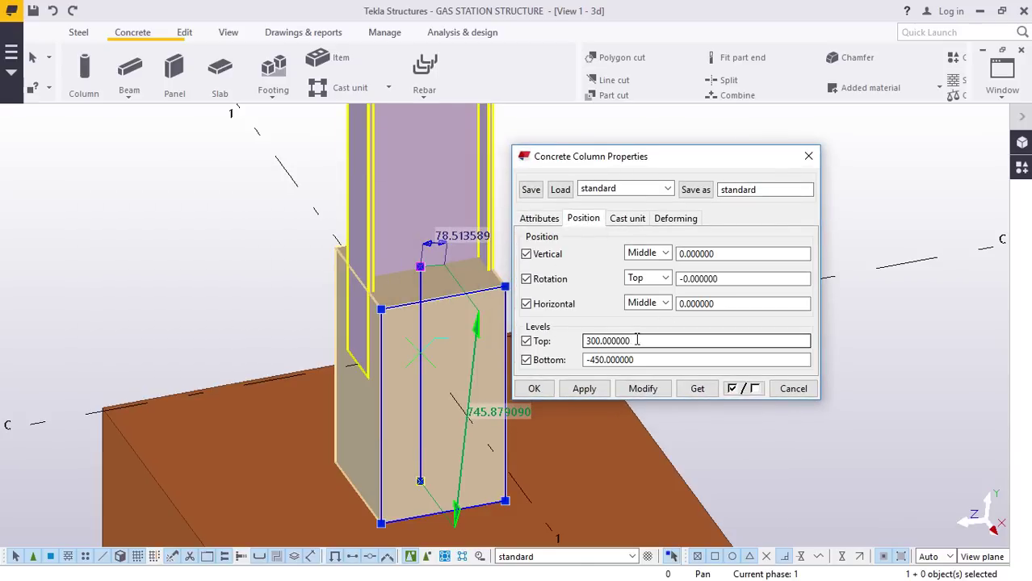
{"action": "left_click_drag", "start_coordinate": [637, 339], "coordinate": [525, 355]}
{"action": "type", "text": "0"}
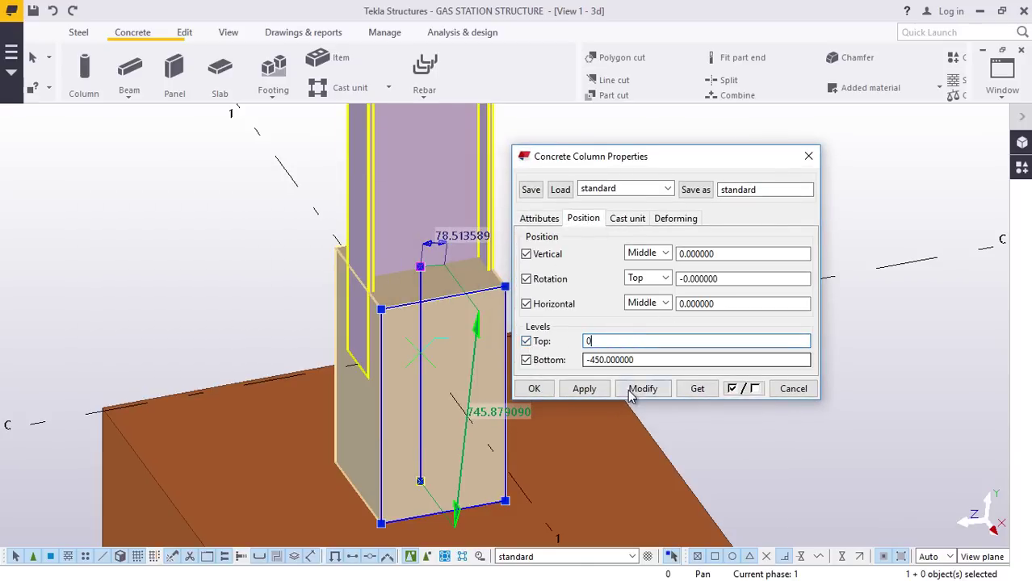
{"action": "left_click", "coordinate": [640, 388]}
{"action": "left_click", "coordinate": [534, 388]}
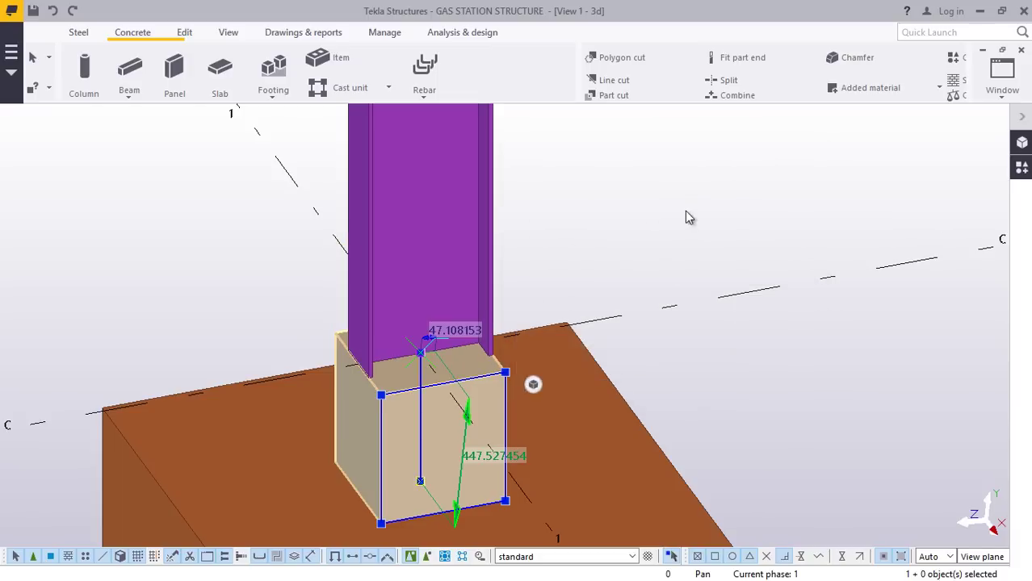
Change the concrete pedestal's profile to 400*500 beneath the steel column.
{"action": "scroll", "coordinate": [347, 371], "scroll_direction": "up", "scroll_amount": 5}
{"action": "double_click", "coordinate": [464, 419]}
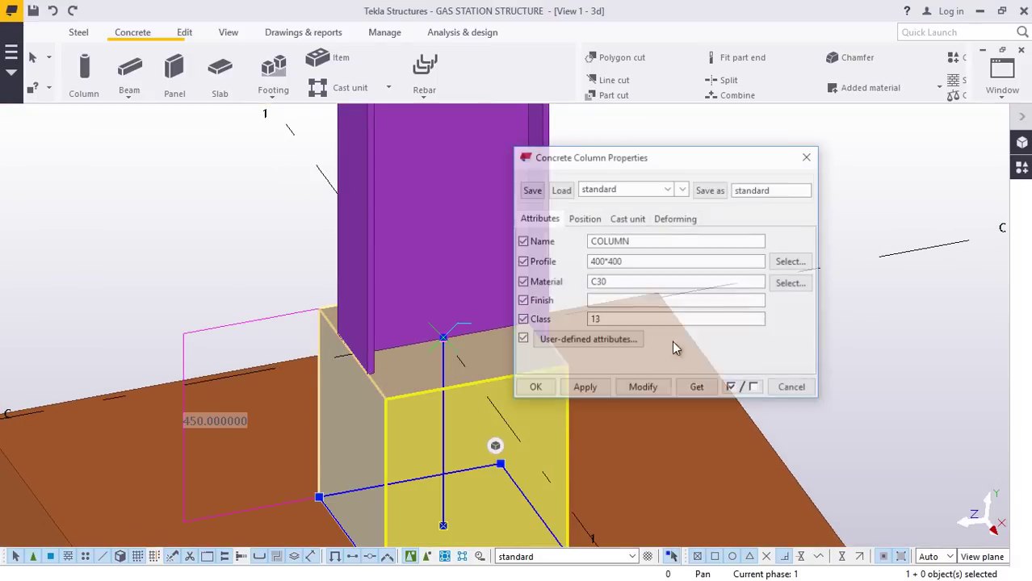
{"action": "scroll", "coordinate": [276, 384], "scroll_direction": "down", "scroll_amount": 4}
{"action": "scroll", "coordinate": [416, 410], "scroll_direction": "up", "scroll_amount": 6}
{"action": "scroll", "coordinate": [230, 391], "scroll_direction": "down", "scroll_amount": 3}
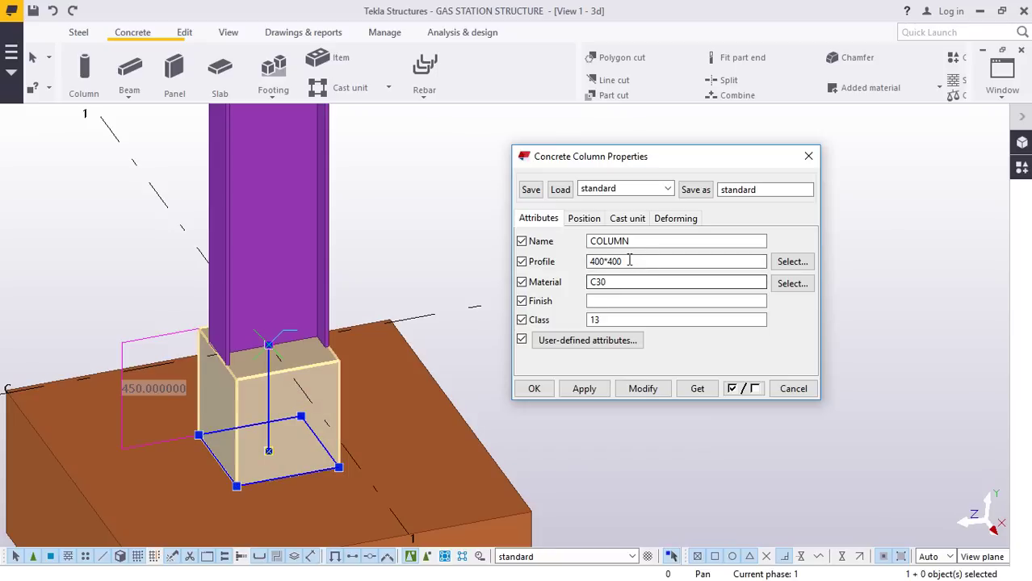
{"action": "left_click", "coordinate": [585, 220]}
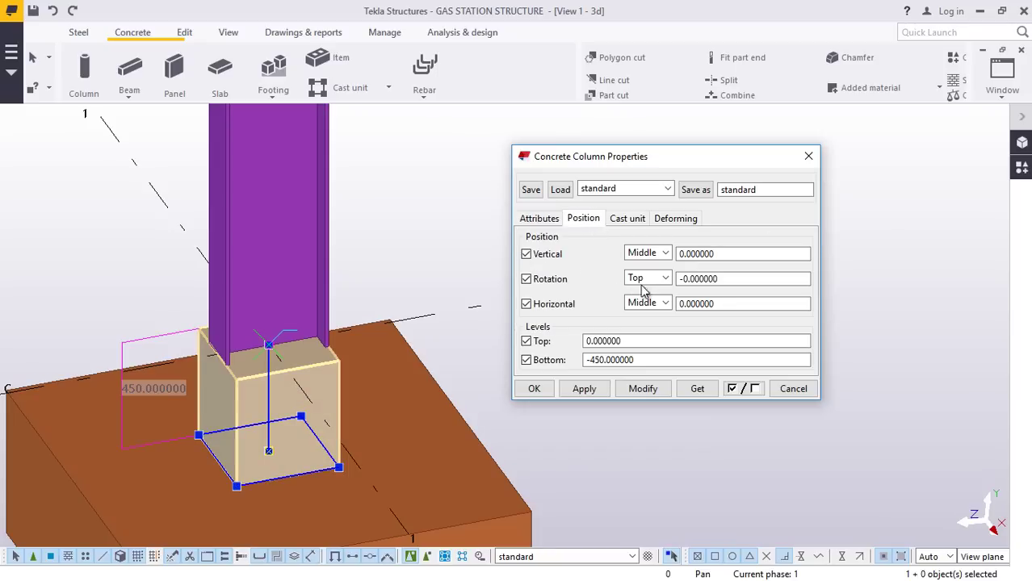
{"action": "left_click", "coordinate": [538, 220]}
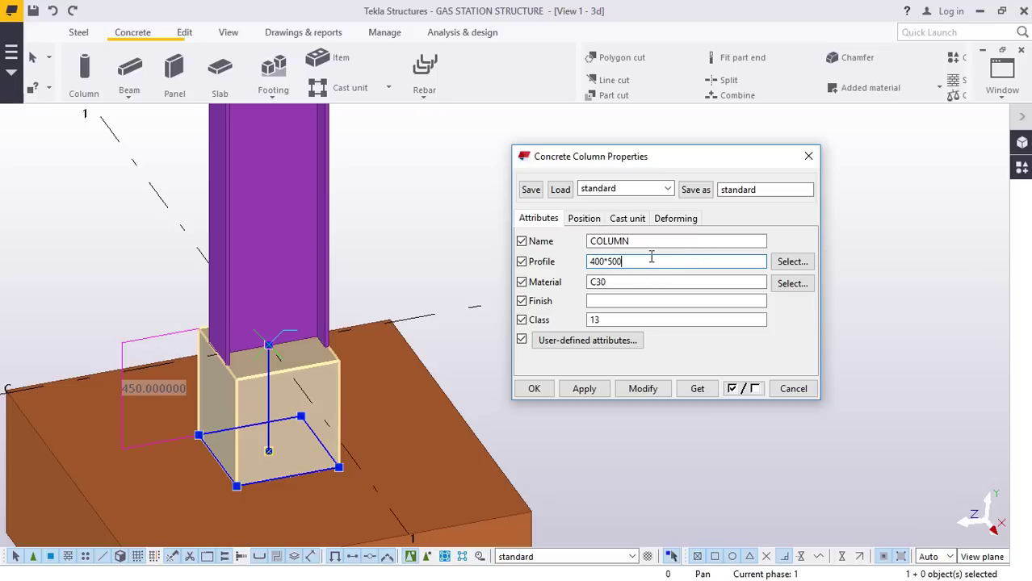
{"action": "left_click", "coordinate": [646, 389]}
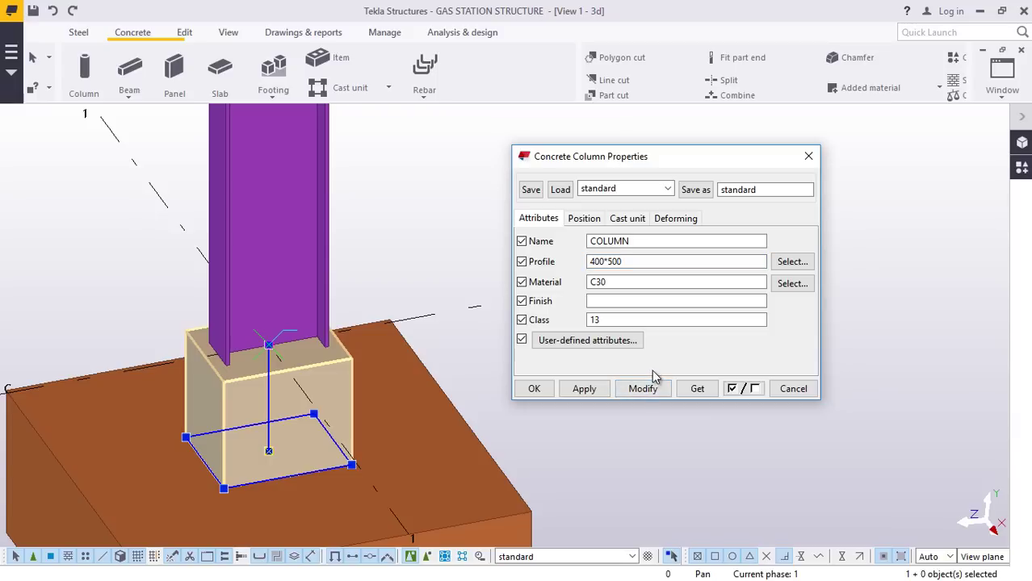
{"action": "left_click", "coordinate": [533, 388]}
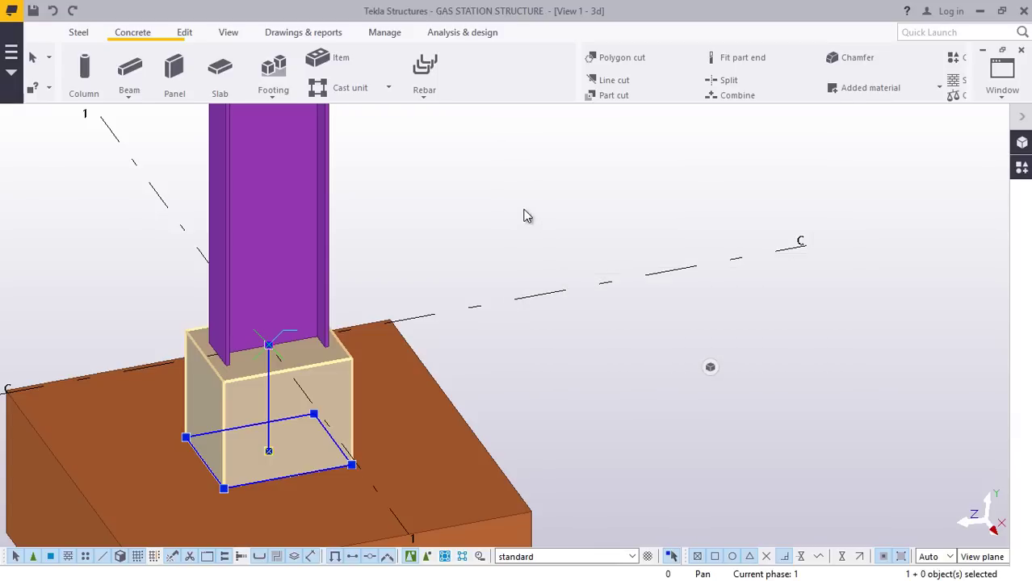
Search the Applications & components catalog for "base".
{"action": "scroll", "coordinate": [230, 360], "scroll_direction": "up", "scroll_amount": 3}
{"action": "left_click", "coordinate": [1021, 166]}
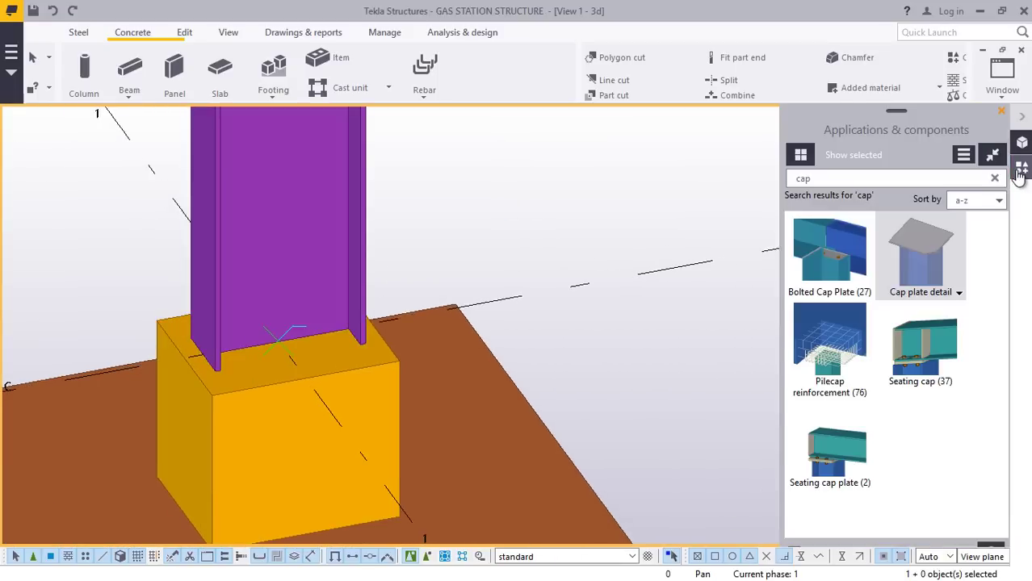
{"action": "left_click", "coordinate": [885, 175]}
{"action": "key", "text": "BackSpace"}
{"action": "key", "text": "BackSpace"}
{"action": "key", "text": "BackSpace"}
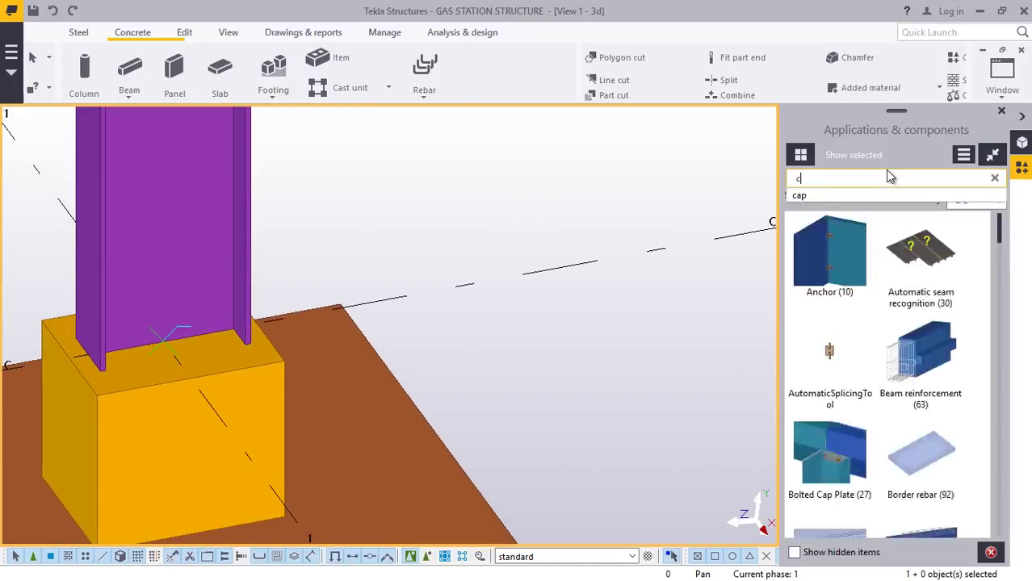
{"action": "type", "text": "b"}
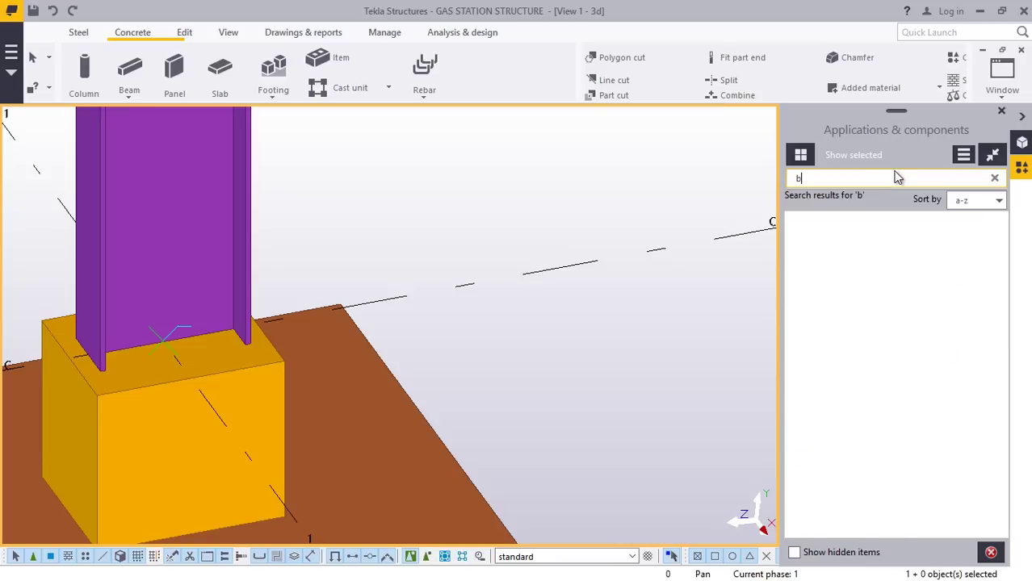
{"action": "type", "text": "ase"}
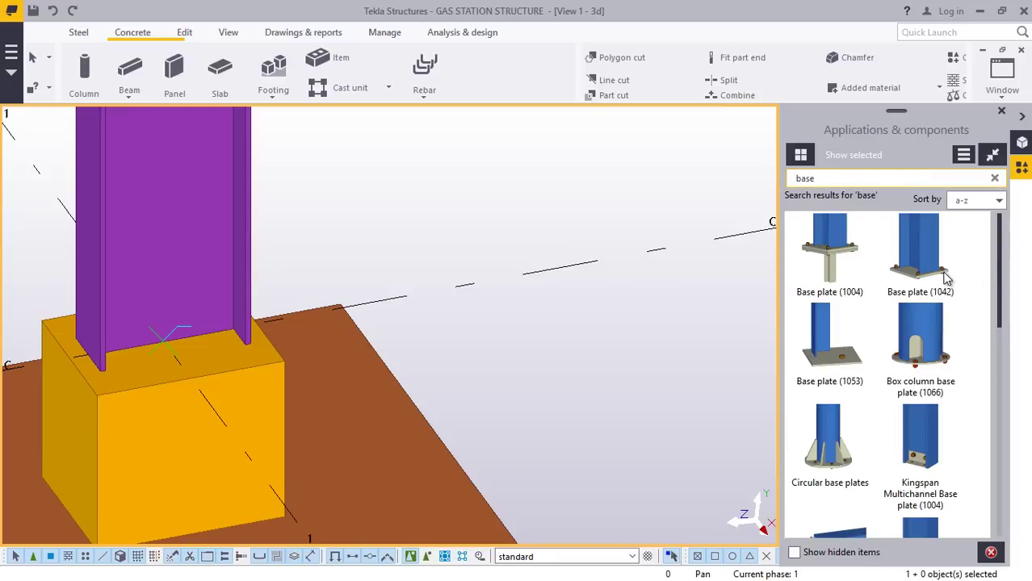
Apply the Base plate (1042) component to the foot of the steel column at grids C and 1.
{"action": "left_click", "coordinate": [928, 269]}
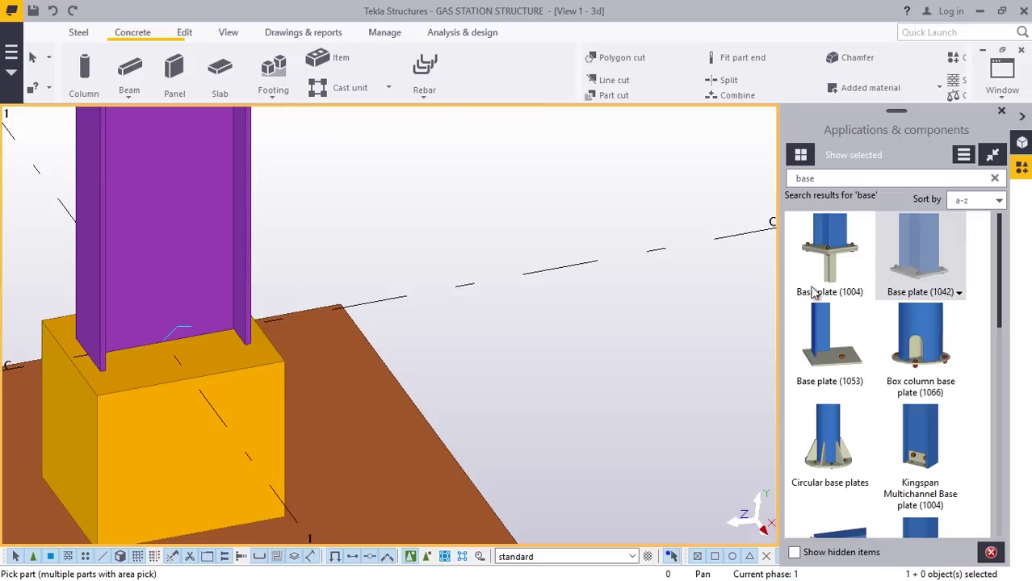
{"action": "left_click", "coordinate": [179, 342]}
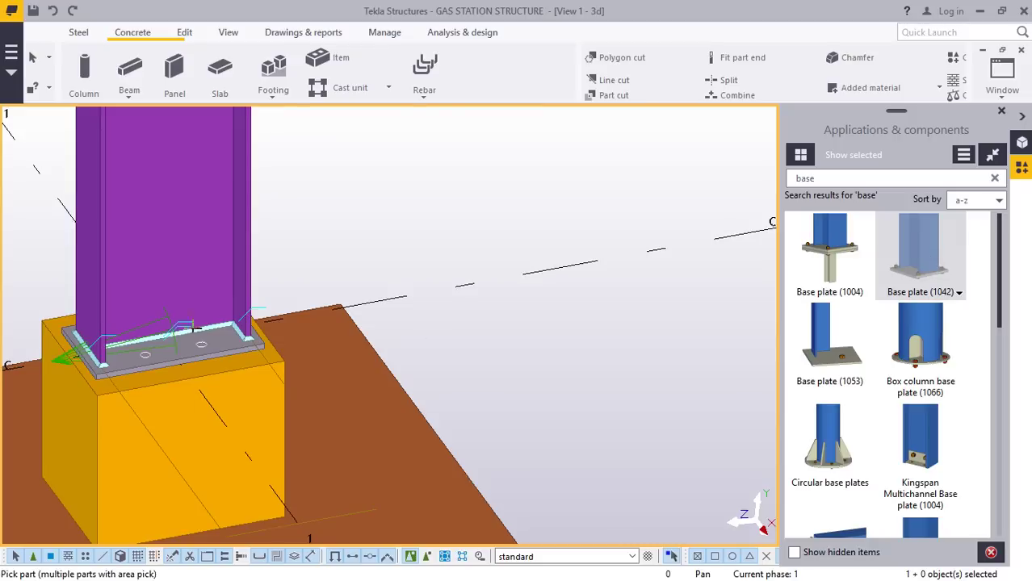
{"action": "right_click", "coordinate": [377, 205]}
{"action": "left_click", "coordinate": [413, 215]}
{"action": "scroll", "coordinate": [100, 368], "scroll_direction": "up", "scroll_amount": 2}
{"action": "scroll", "coordinate": [475, 365], "scroll_direction": "down", "scroll_amount": 1}
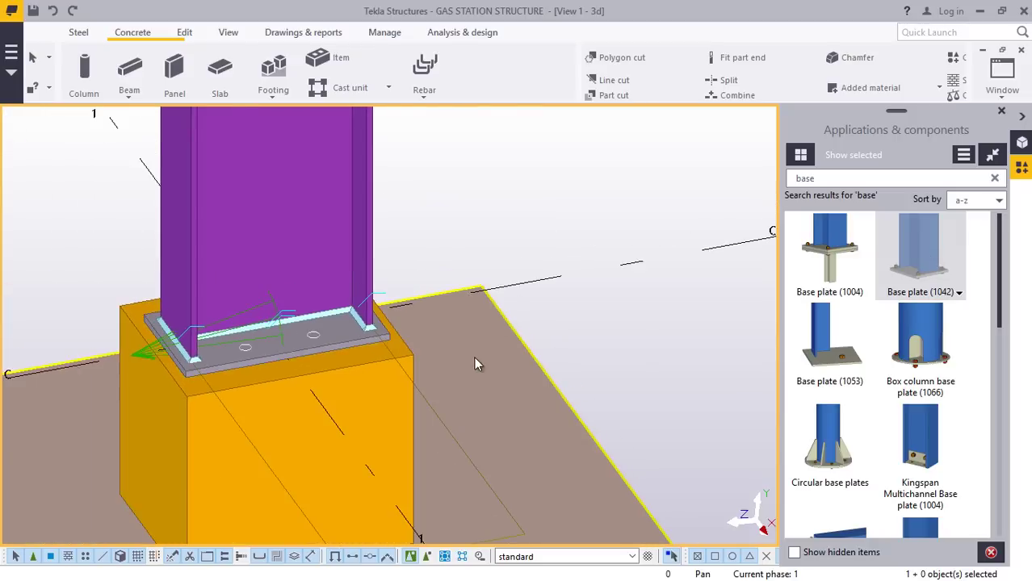
Apply the Base plate (1042) component to the foot of the steel column at grids A and 1.
{"action": "scroll", "coordinate": [474, 364], "scroll_direction": "down", "scroll_amount": 5}
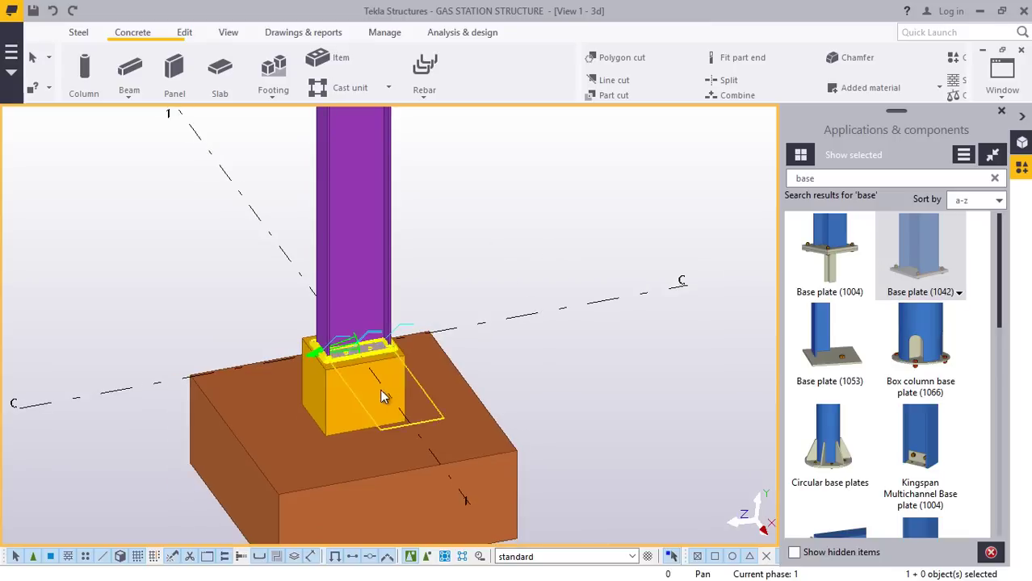
{"action": "scroll", "coordinate": [371, 390], "scroll_direction": "up", "scroll_amount": 3}
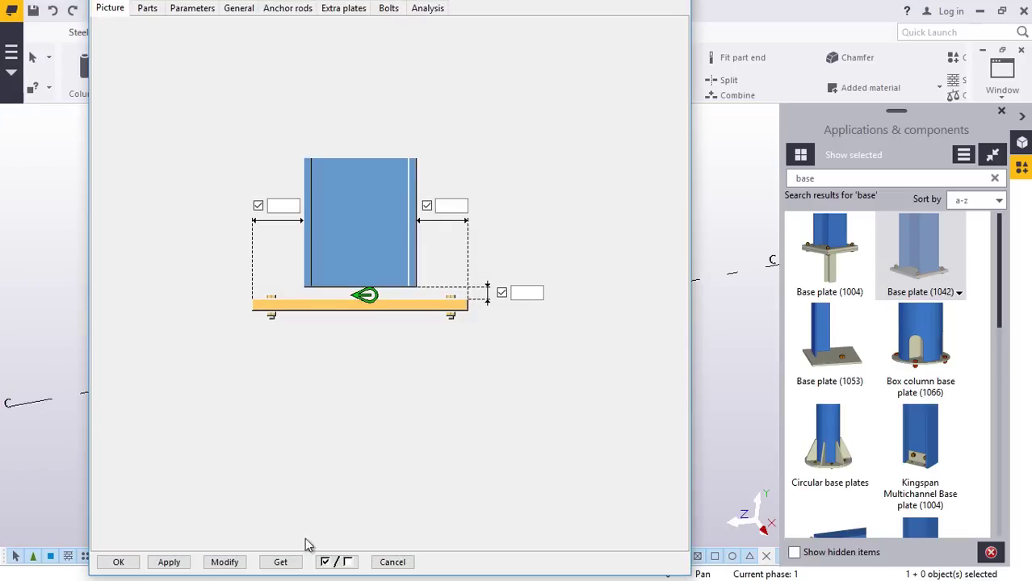
{"action": "left_click", "coordinate": [118, 562]}
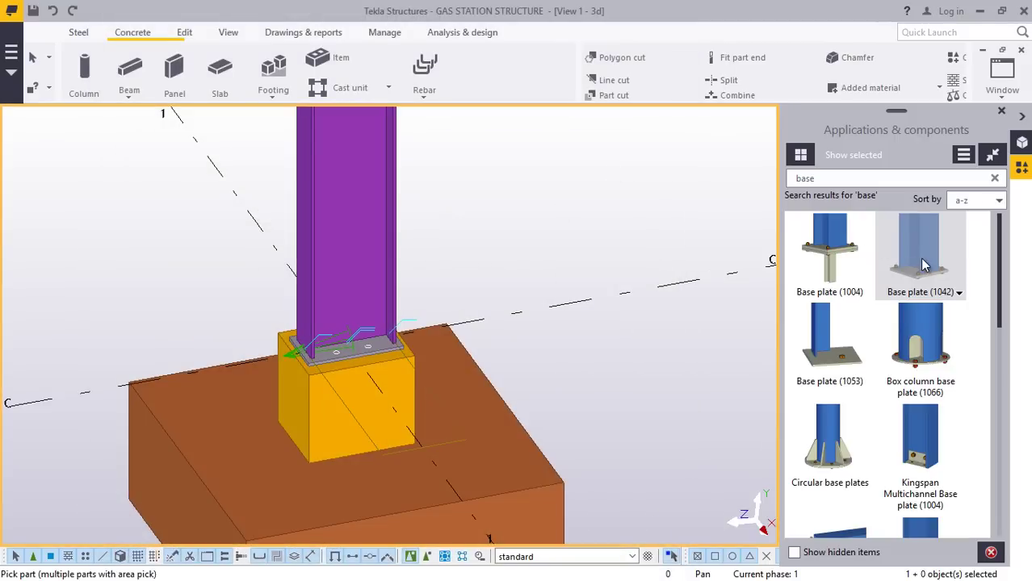
{"action": "scroll", "coordinate": [449, 491], "scroll_direction": "down", "scroll_amount": 10}
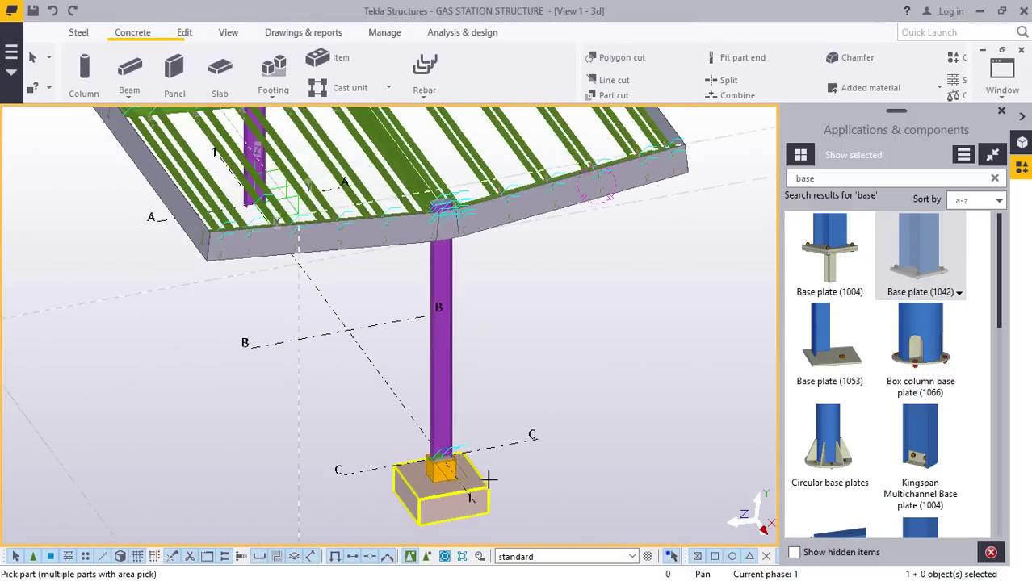
{"action": "scroll", "coordinate": [339, 290], "scroll_direction": "up", "scroll_amount": 10}
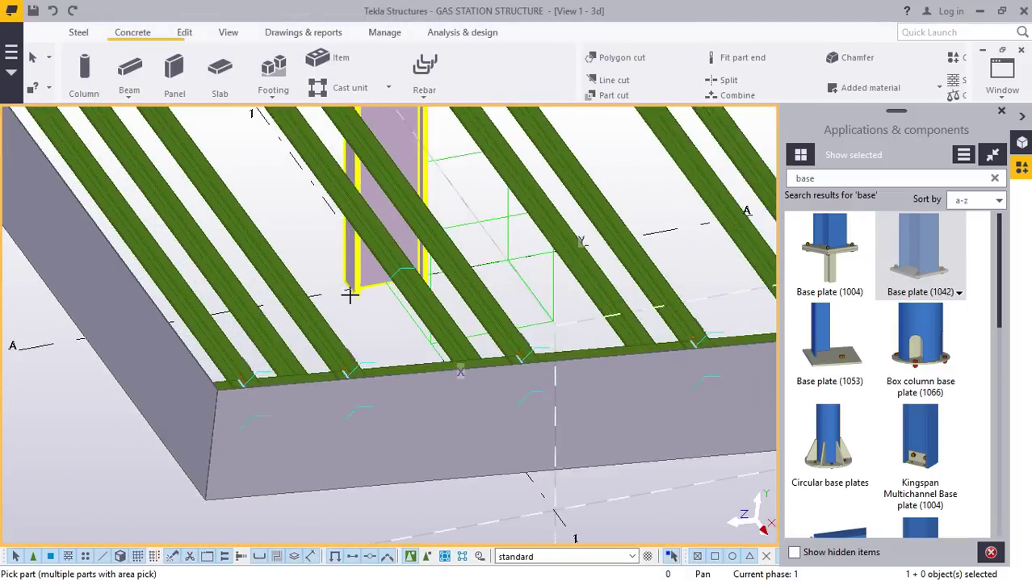
{"action": "scroll", "coordinate": [376, 272], "scroll_direction": "up", "scroll_amount": 4}
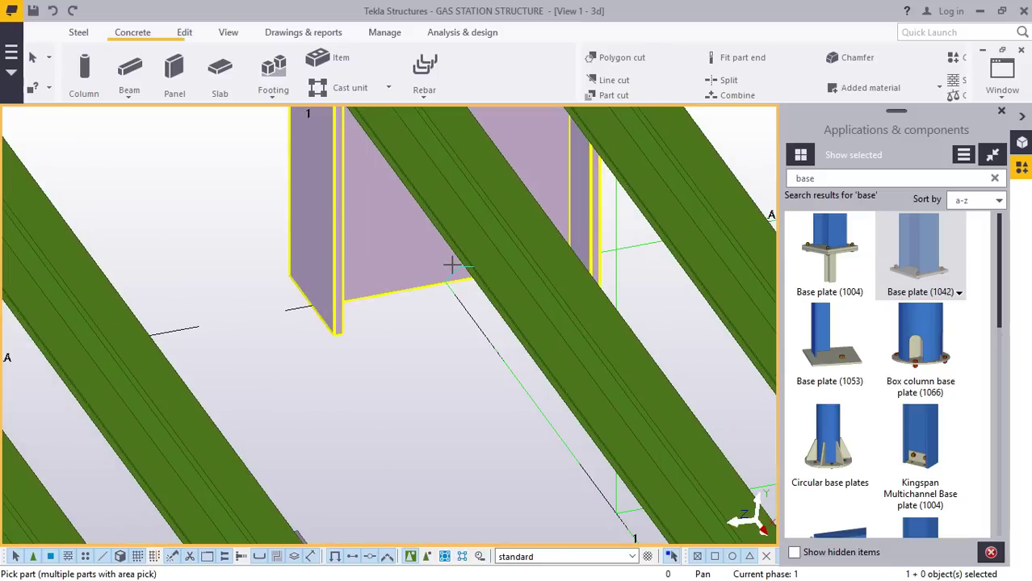
{"action": "scroll", "coordinate": [438, 281], "scroll_direction": "down", "scroll_amount": 6}
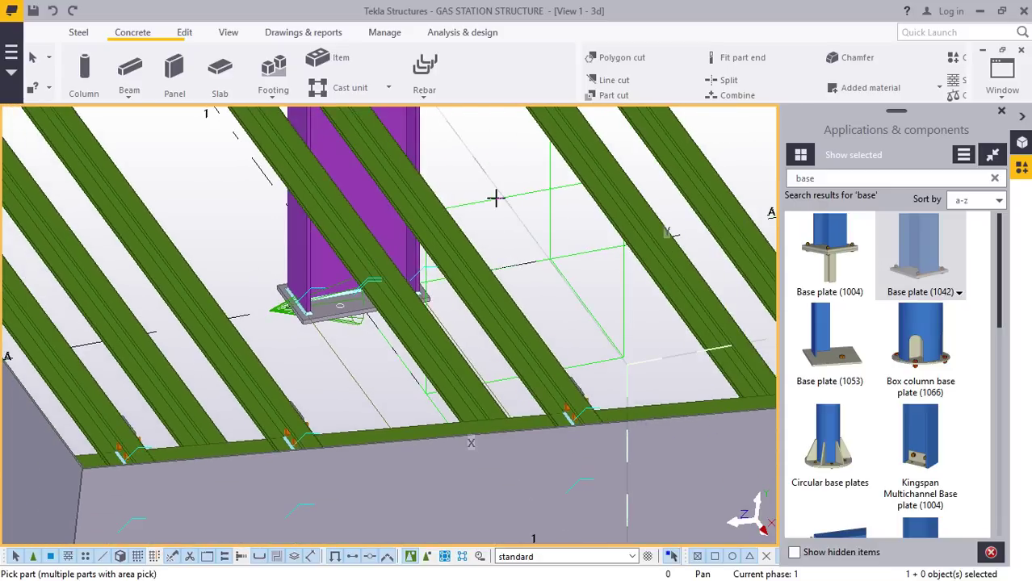
{"action": "right_click", "coordinate": [496, 196]}
{"action": "left_click", "coordinate": [534, 206]}
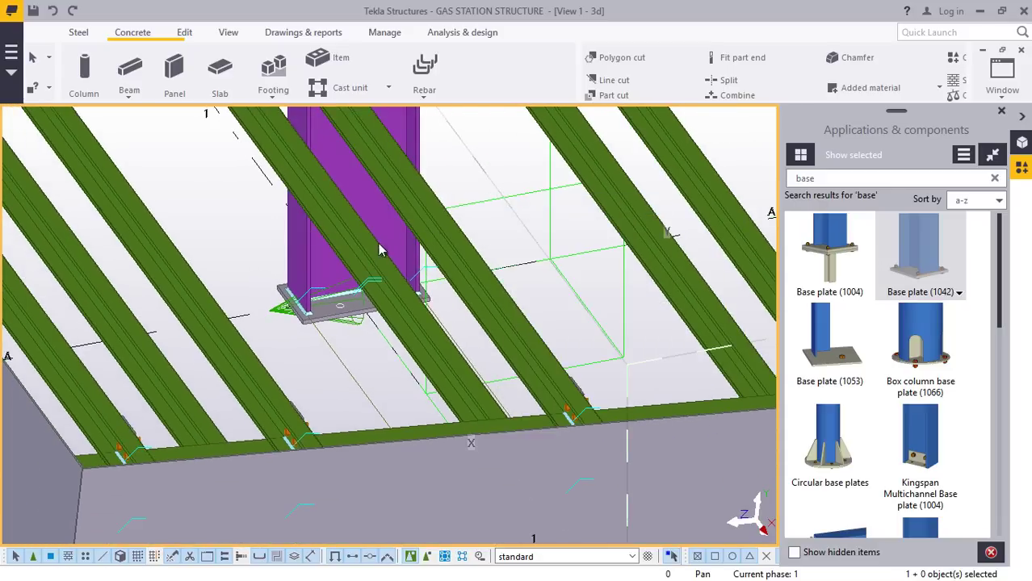
Place a concrete pad footing below the steel column at grids A and 1.
{"action": "scroll", "coordinate": [337, 261], "scroll_direction": "down", "scroll_amount": 5}
{"action": "left_click", "coordinate": [234, 35]}
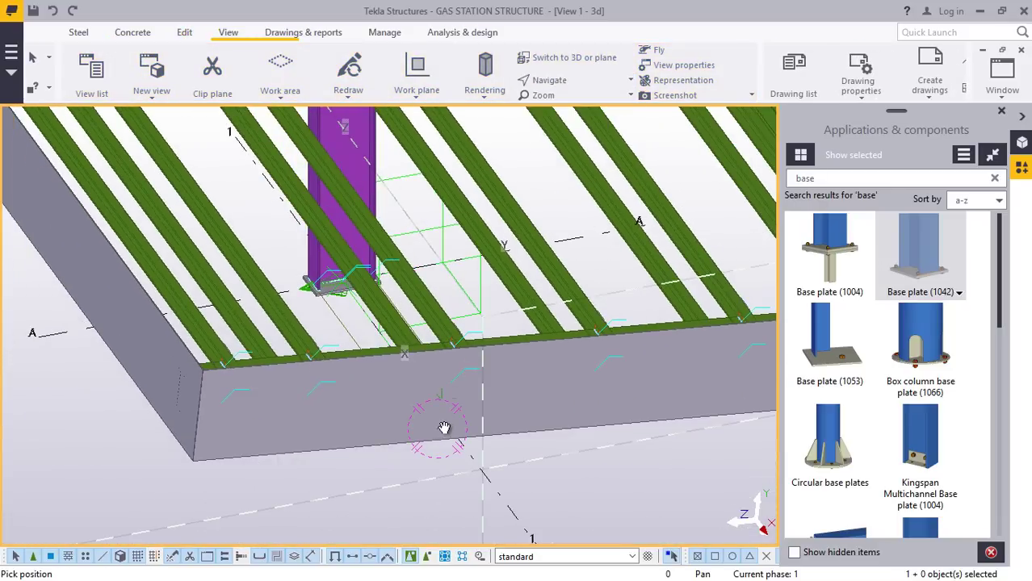
{"action": "scroll", "coordinate": [443, 427], "scroll_direction": "down", "scroll_amount": 4}
{"action": "scroll", "coordinate": [392, 327], "scroll_direction": "down", "scroll_amount": 5}
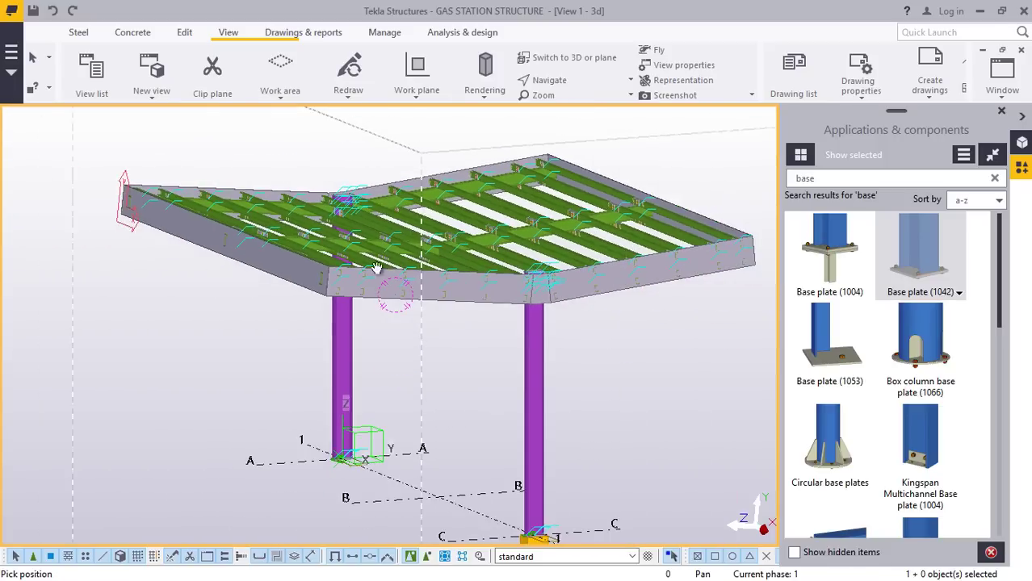
{"action": "scroll", "coordinate": [341, 478], "scroll_direction": "up", "scroll_amount": 6}
{"action": "right_click", "coordinate": [516, 223]}
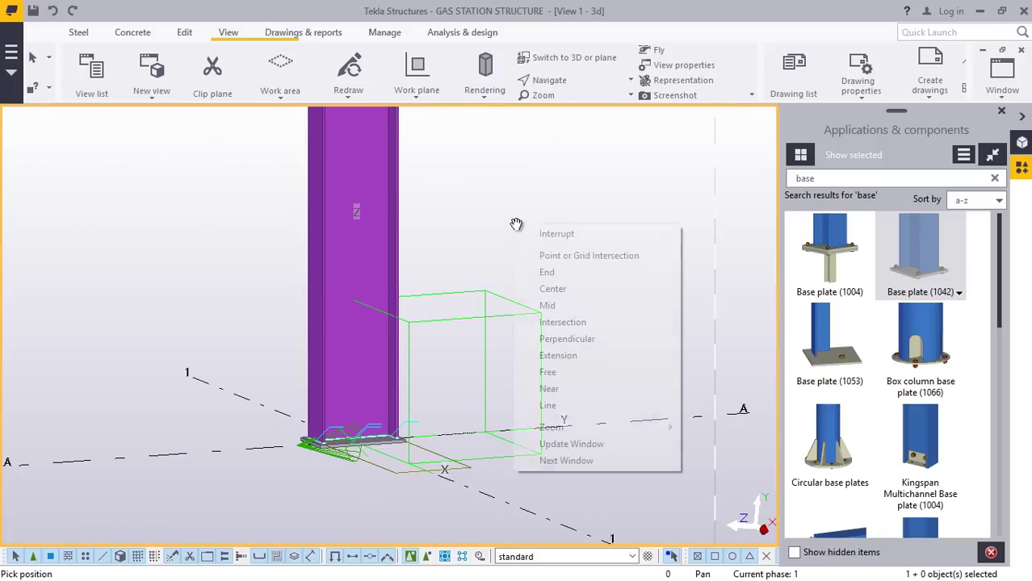
{"action": "left_click", "coordinate": [557, 234]}
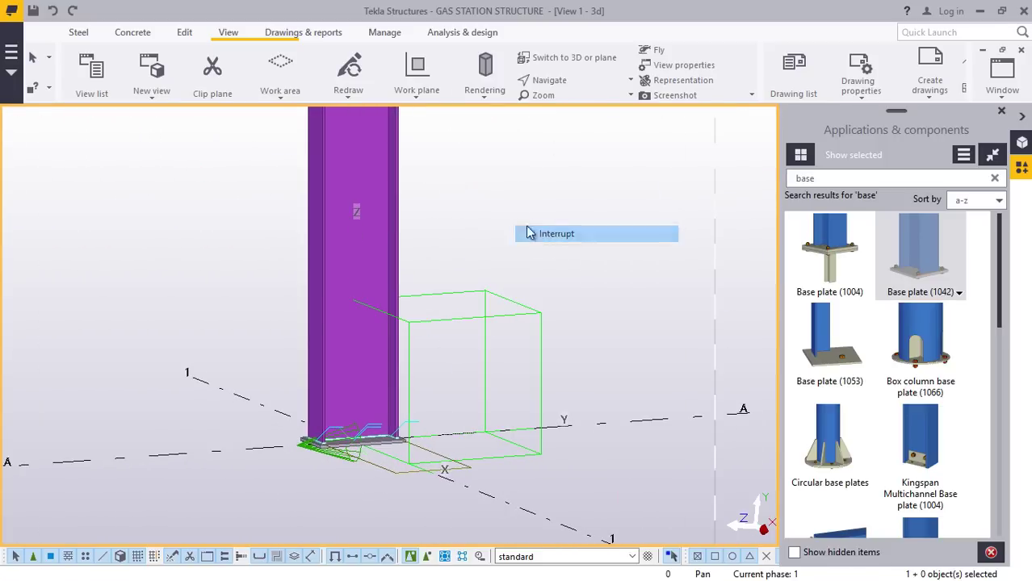
{"action": "left_click", "coordinate": [138, 34]}
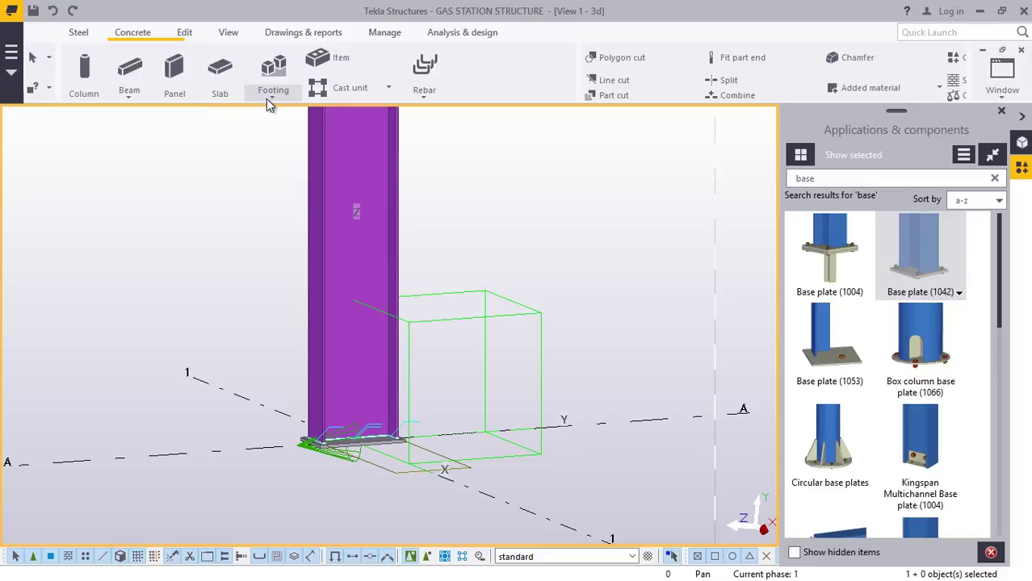
{"action": "left_click", "coordinate": [270, 102]}
{"action": "left_click", "coordinate": [294, 117]}
{"action": "scroll", "coordinate": [356, 468], "scroll_direction": "up", "scroll_amount": 3}
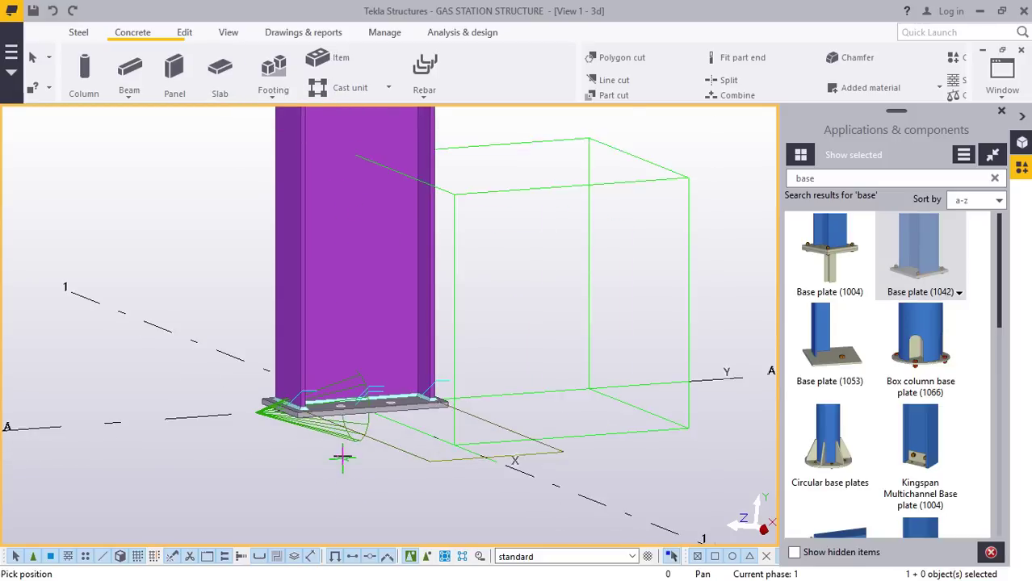
{"action": "scroll", "coordinate": [342, 457], "scroll_direction": "up", "scroll_amount": 2}
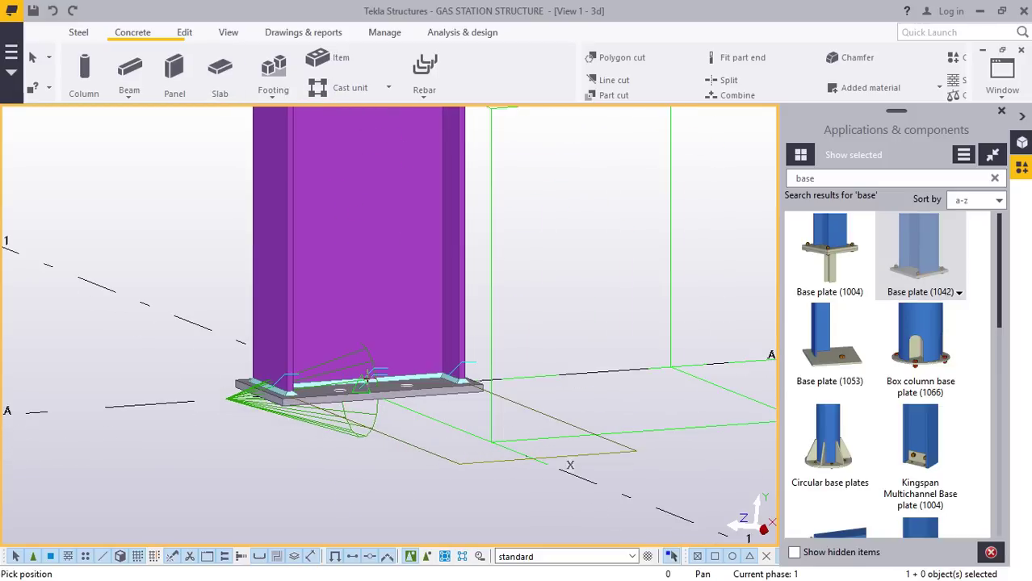
{"action": "right_click", "coordinate": [546, 233]}
{"action": "left_click", "coordinate": [572, 240]}
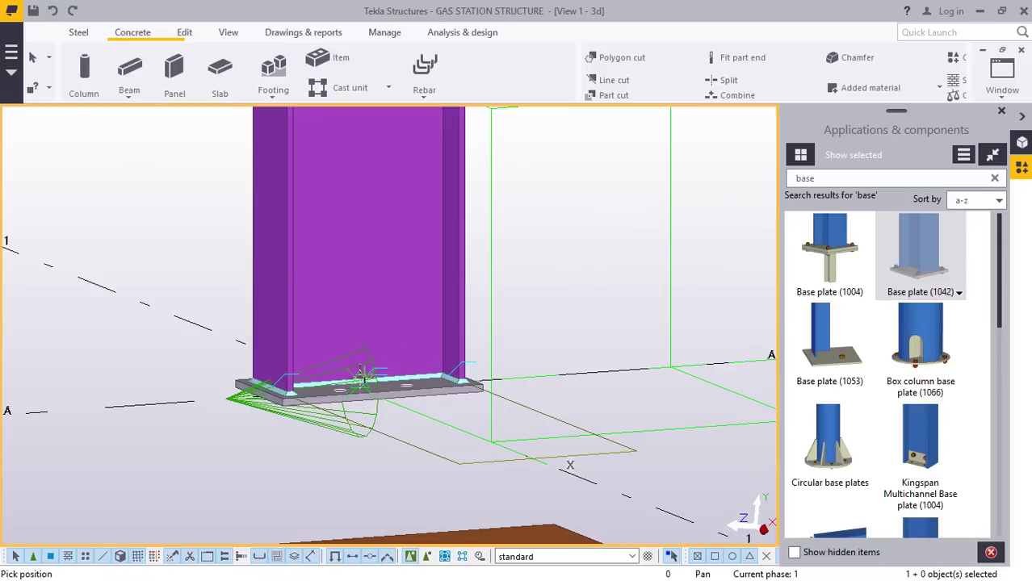
Place a 400*500 concrete column as the pedestal beneath the base plate at grids A and 1.
{"action": "left_click", "coordinate": [365, 384]}
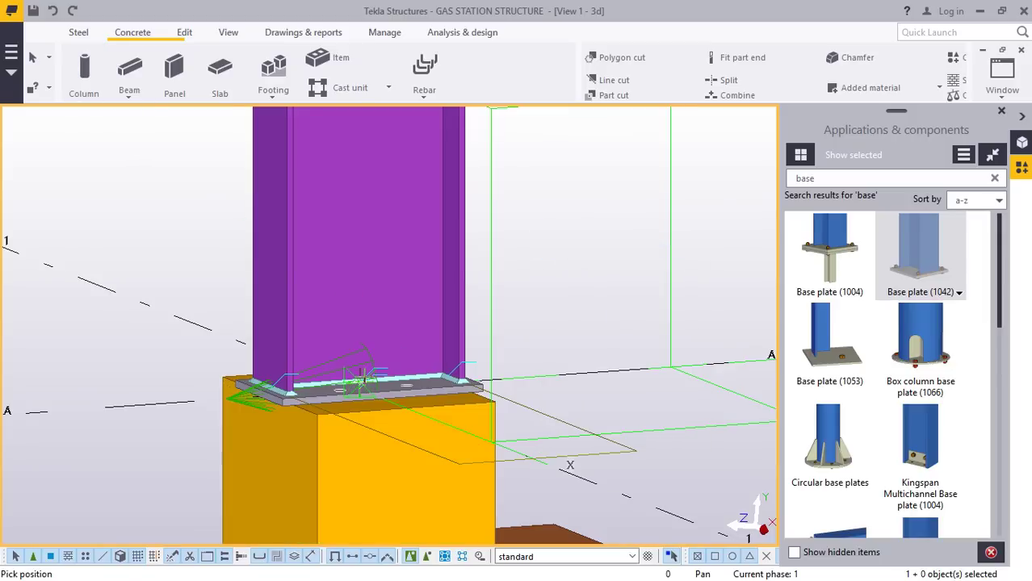
{"action": "right_click", "coordinate": [555, 228]}
{"action": "left_click", "coordinate": [587, 239]}
Open the position properties of the concrete pedestal at grids A and 1.
{"action": "scroll", "coordinate": [286, 299], "scroll_direction": "down", "scroll_amount": 1}
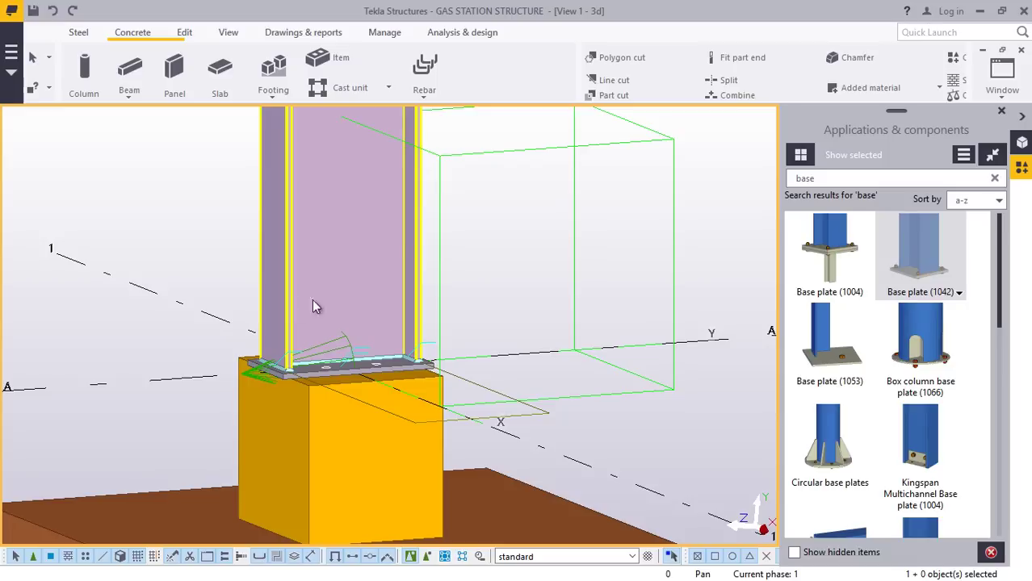
{"action": "left_click", "coordinate": [227, 33]}
{"action": "left_click", "coordinate": [575, 80]}
{"action": "left_click", "coordinate": [561, 113]}
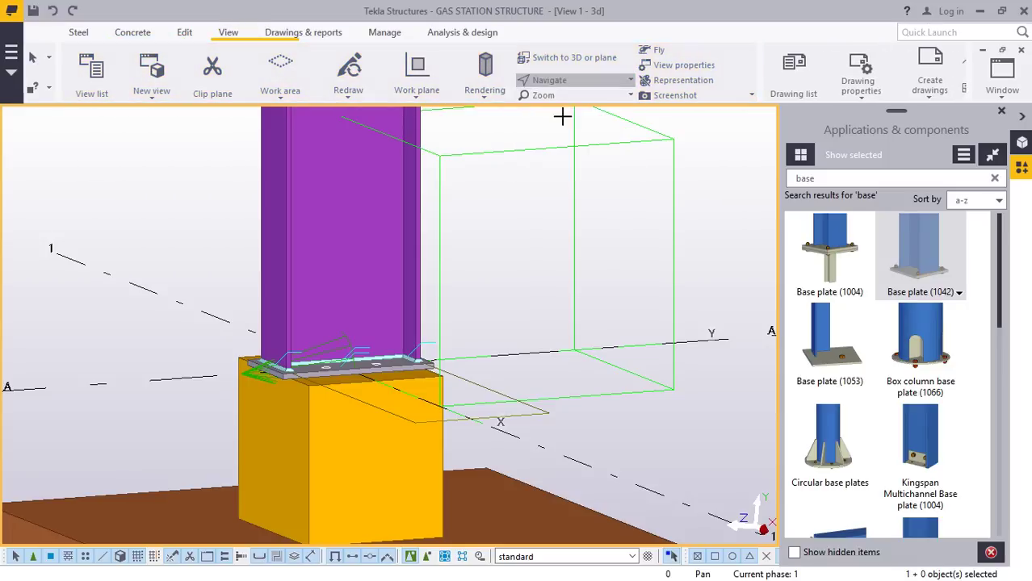
{"action": "middle_click_drag", "start_coordinate": [375, 357], "coordinate": [544, 306], "text": "ctrl"}
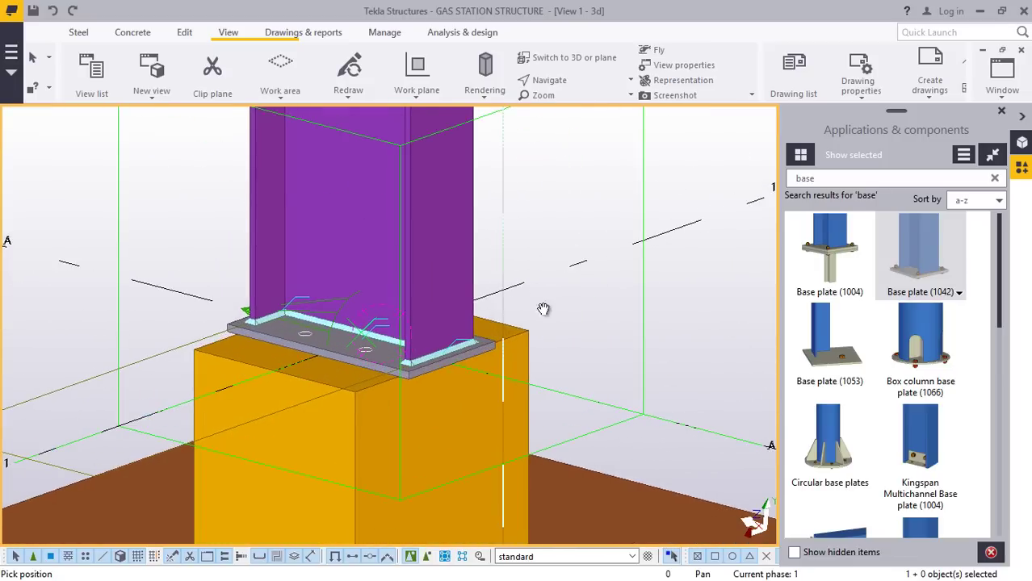
{"action": "right_click", "coordinate": [667, 179]}
{"action": "left_click", "coordinate": [688, 184]}
{"action": "scroll", "coordinate": [370, 368], "scroll_direction": "up", "scroll_amount": 2}
{"action": "scroll", "coordinate": [360, 316], "scroll_direction": "down", "scroll_amount": 3}
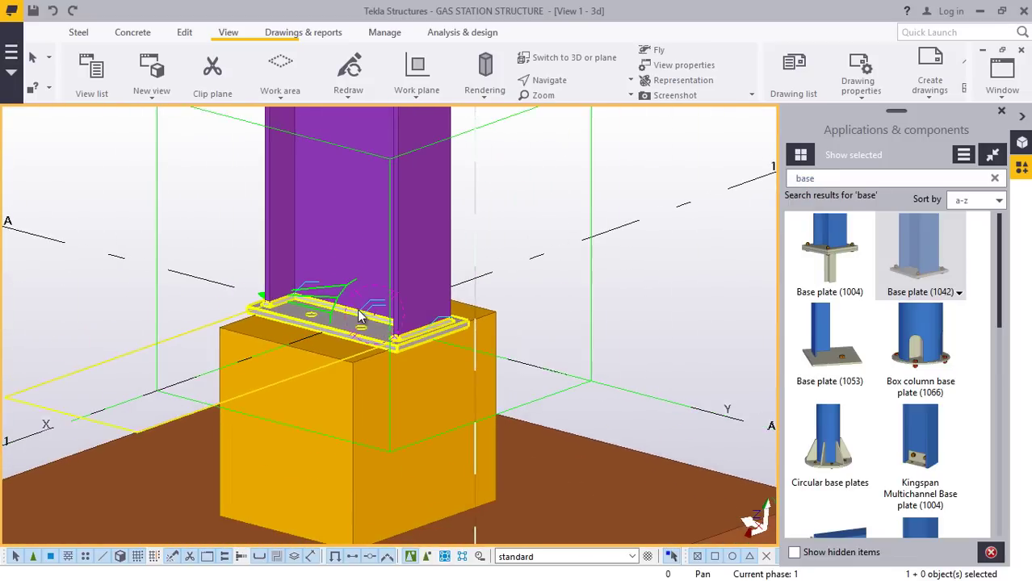
{"action": "scroll", "coordinate": [372, 373], "scroll_direction": "up", "scroll_amount": 1}
{"action": "double_click", "coordinate": [368, 384]}
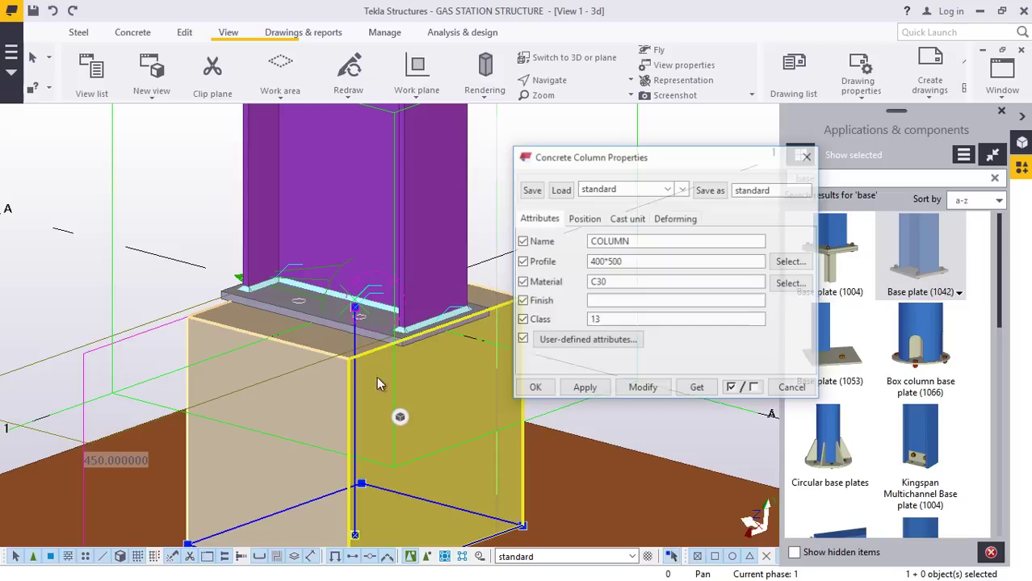
{"action": "left_click", "coordinate": [583, 219]}
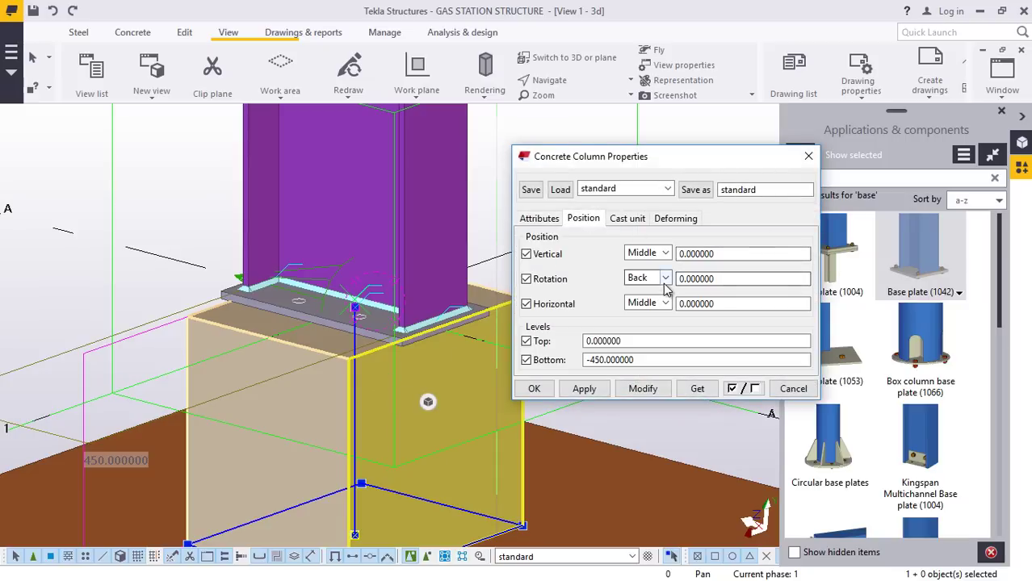
Try the Back and Front rotation options on the concrete pedestal.
{"action": "left_click", "coordinate": [663, 278]}
{"action": "left_click", "coordinate": [638, 315]}
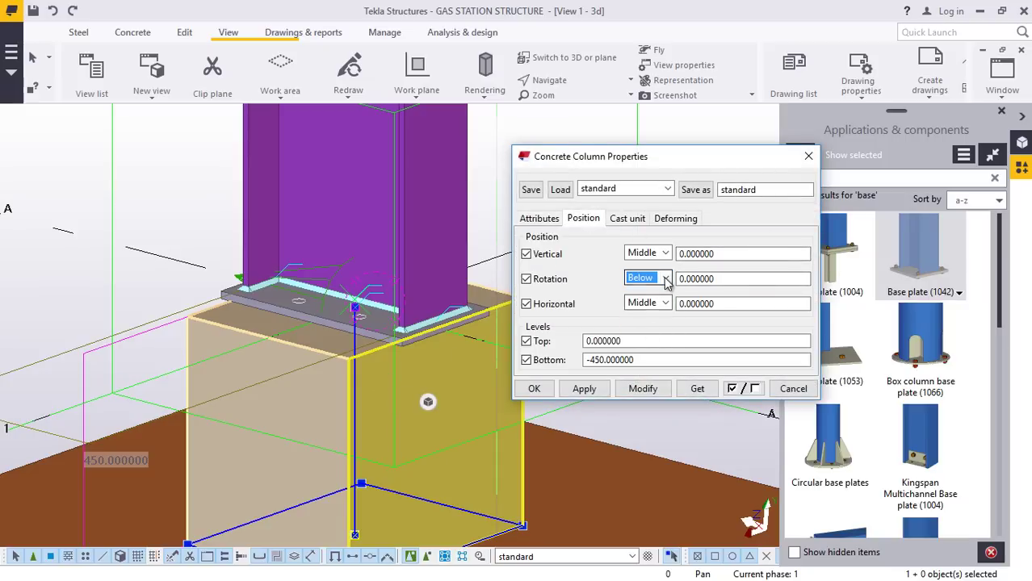
{"action": "left_click", "coordinate": [665, 279]}
{"action": "left_click", "coordinate": [638, 315]}
{"action": "left_click", "coordinate": [646, 388]}
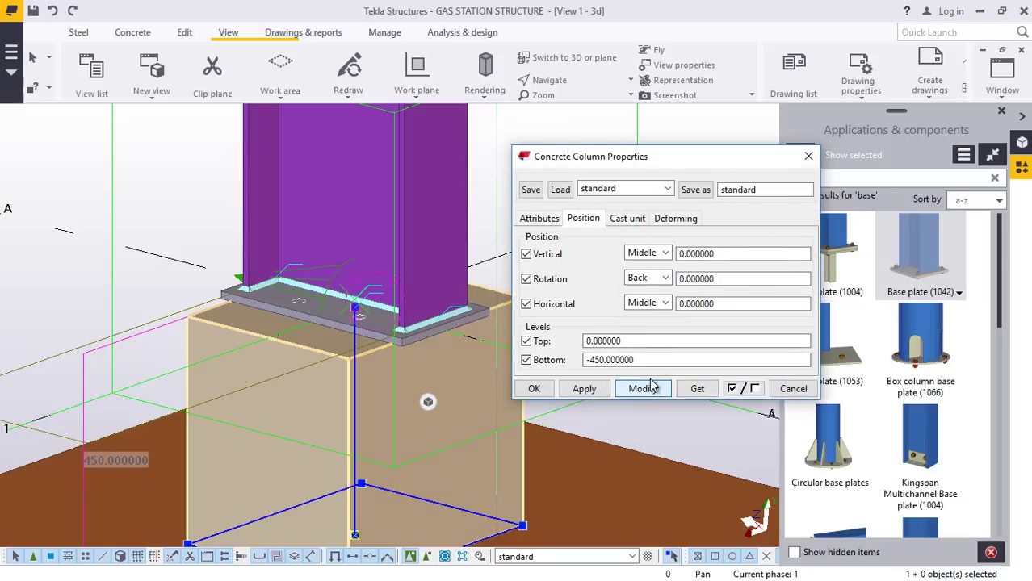
{"action": "left_click", "coordinate": [665, 278]}
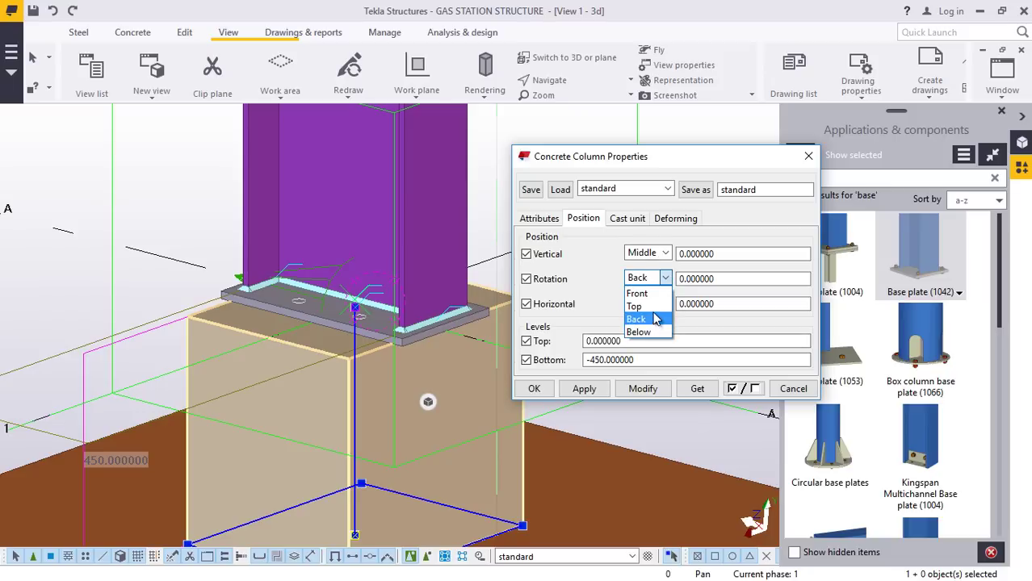
{"action": "left_click", "coordinate": [637, 293]}
{"action": "left_click", "coordinate": [655, 389]}
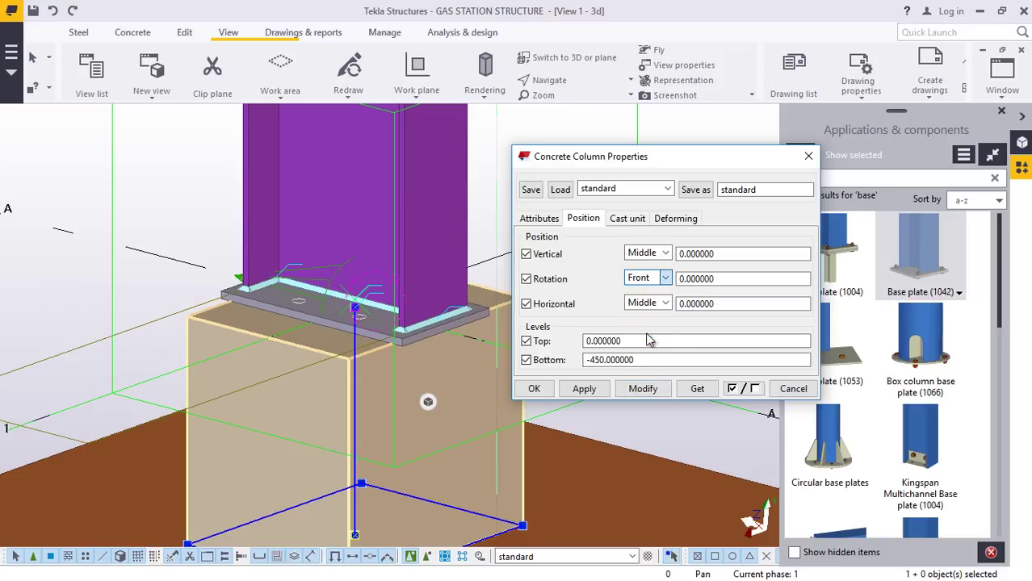
Set the concrete pedestal's rotation to Below so it aligns with the base plate.
{"action": "left_click", "coordinate": [647, 335]}
{"action": "left_click", "coordinate": [649, 390]}
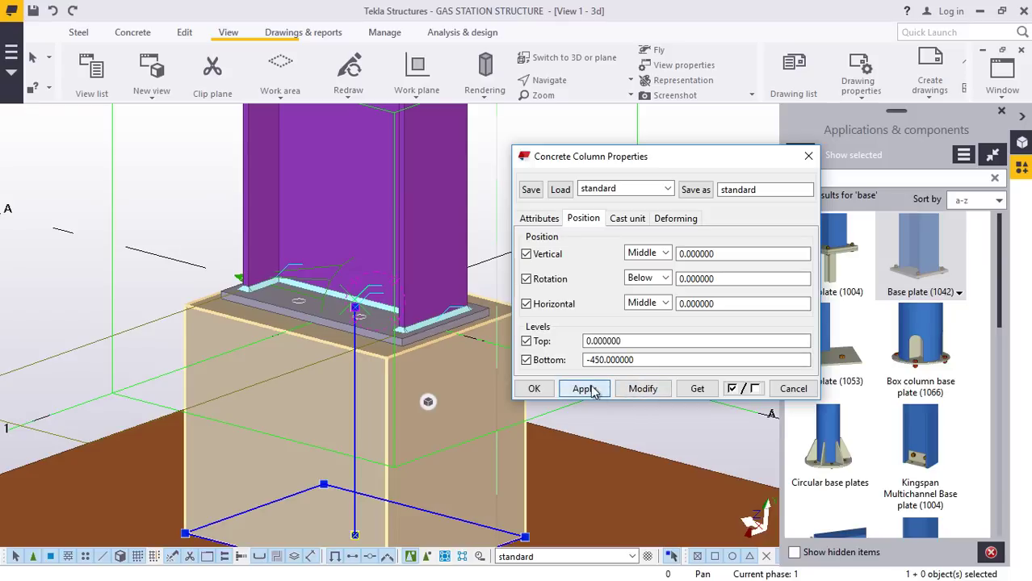
{"action": "left_click", "coordinate": [535, 389]}
Inspect the base plate, pedestal and pad footing at grids A and 1 from several sides.
{"action": "scroll", "coordinate": [371, 262], "scroll_direction": "down", "scroll_amount": 6}
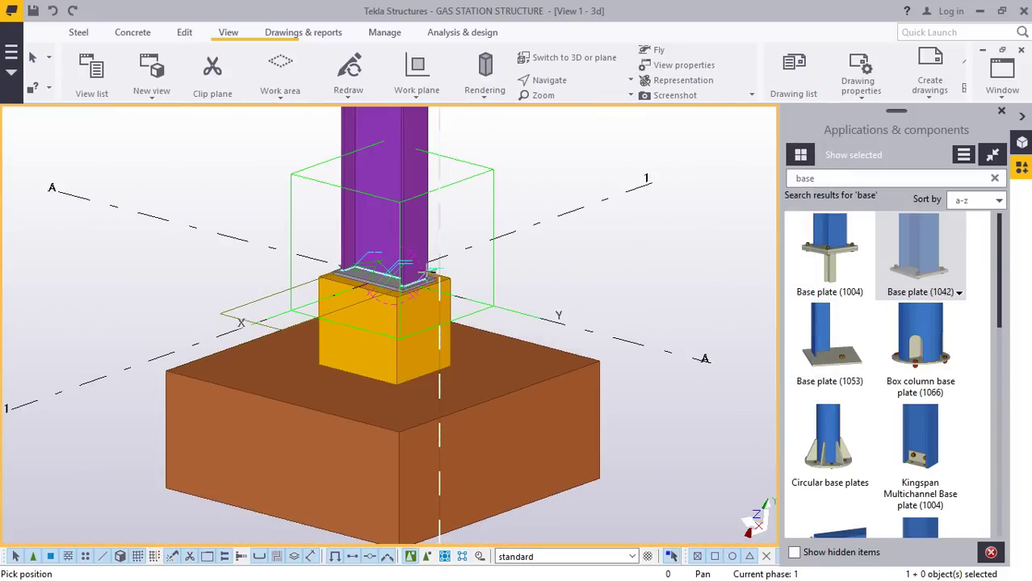
{"action": "scroll", "coordinate": [428, 275], "scroll_direction": "up", "scroll_amount": 6}
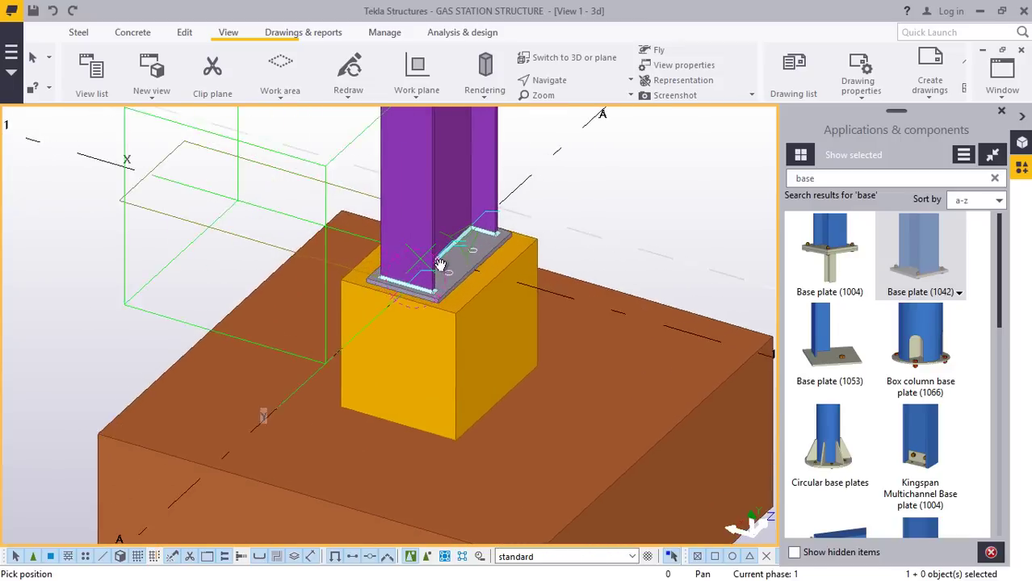
{"action": "middle_click_drag", "start_coordinate": [481, 267], "coordinate": [565, 274], "text": "ctrl"}
{"action": "scroll", "coordinate": [345, 286], "scroll_direction": "up", "scroll_amount": 2}
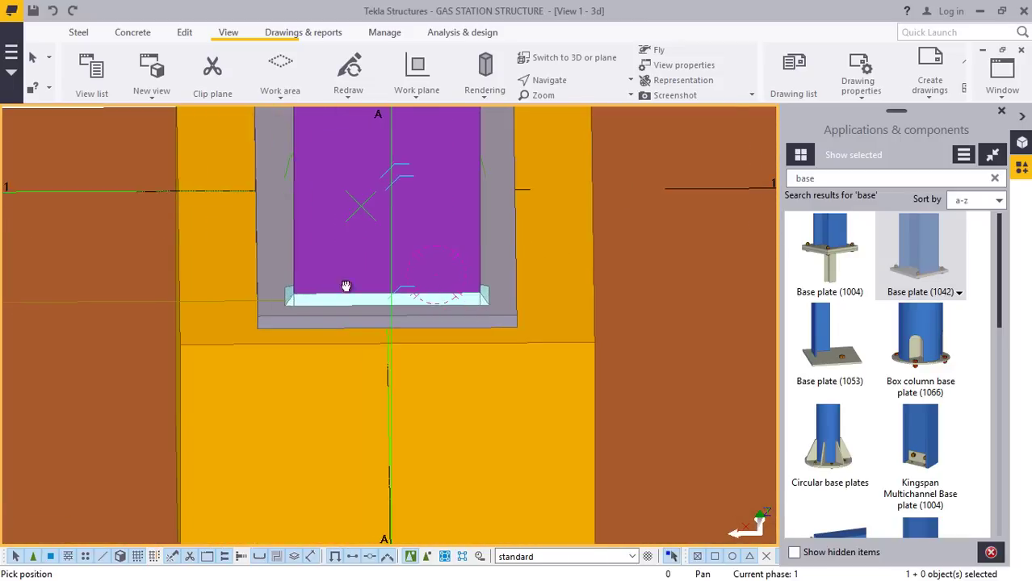
{"action": "middle_click_drag", "start_coordinate": [346, 286], "coordinate": [516, 272], "text": "ctrl"}
{"action": "scroll", "coordinate": [399, 286], "scroll_direction": "down", "scroll_amount": 3}
{"action": "middle_click_drag", "start_coordinate": [416, 267], "coordinate": [250, 257], "text": "ctrl"}
{"action": "scroll", "coordinate": [250, 258], "scroll_direction": "down", "scroll_amount": 3}
{"action": "scroll", "coordinate": [590, 265], "scroll_direction": "down", "scroll_amount": 2}
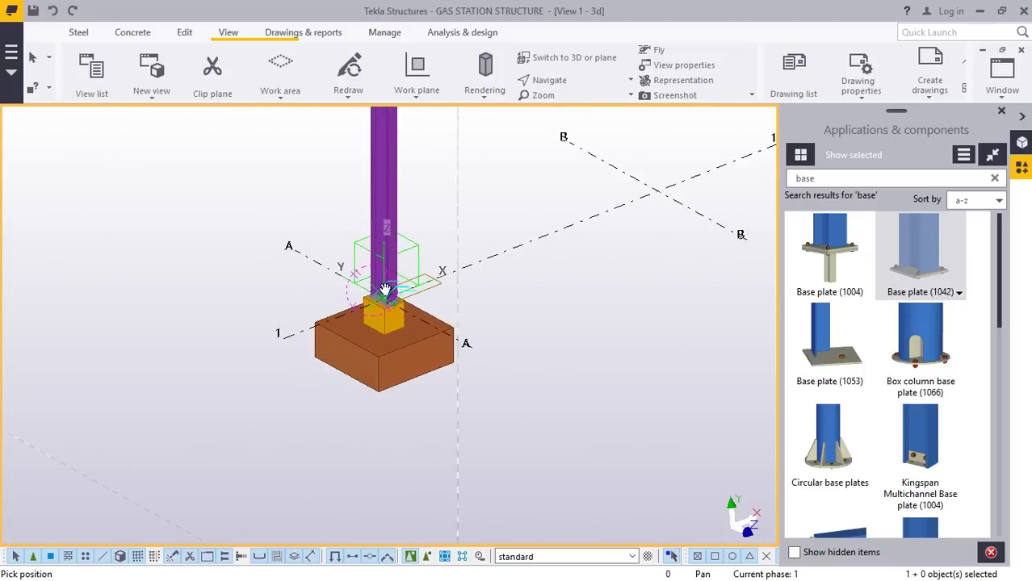
Examine the roof framing and its bolted connections at the top of the steel column.
{"action": "middle_click_drag", "start_coordinate": [465, 178], "coordinate": [563, 209], "text": "ctrl"}
{"action": "scroll", "coordinate": [267, 151], "scroll_direction": "up", "scroll_amount": 3}
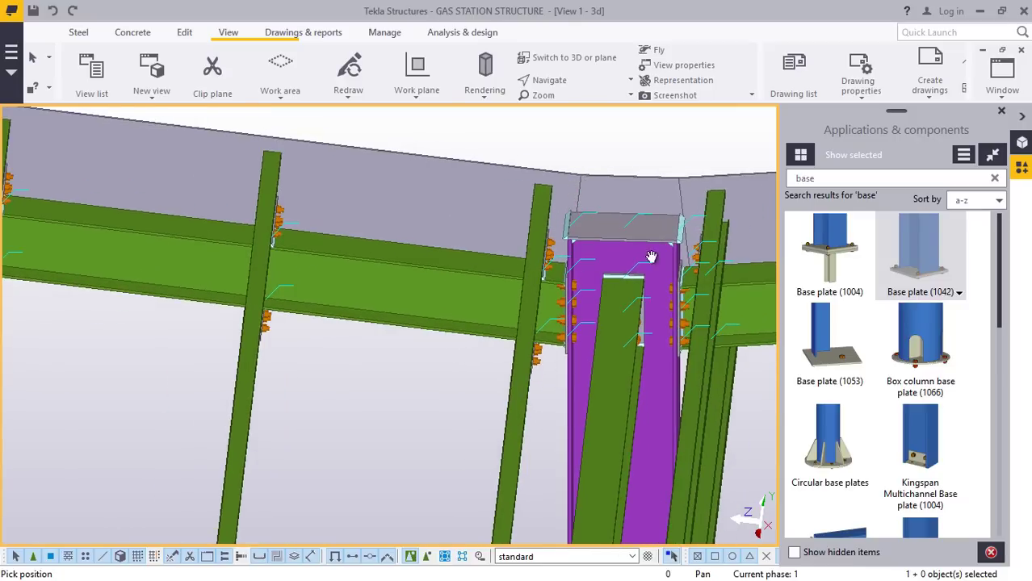
{"action": "scroll", "coordinate": [626, 248], "scroll_direction": "down", "scroll_amount": 8}
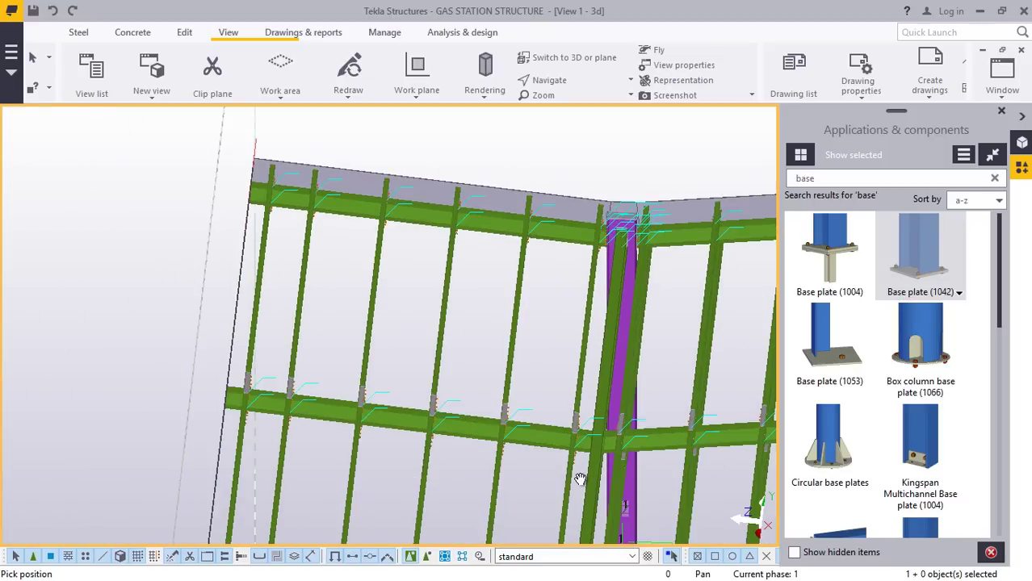
{"action": "scroll", "coordinate": [618, 235], "scroll_direction": "up", "scroll_amount": 2}
{"action": "scroll", "coordinate": [556, 213], "scroll_direction": "down", "scroll_amount": 7}
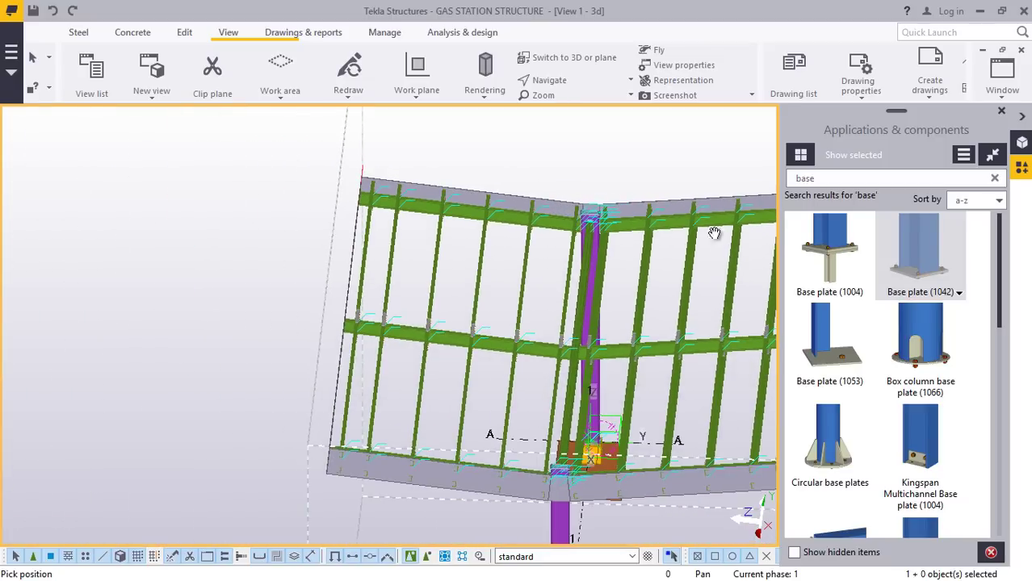
Review the canopy's roof beams and purlins from above, including where they meet the column tops, and look at the whole frame in side elevation.
{"action": "scroll", "coordinate": [619, 317], "scroll_direction": "up", "scroll_amount": 4}
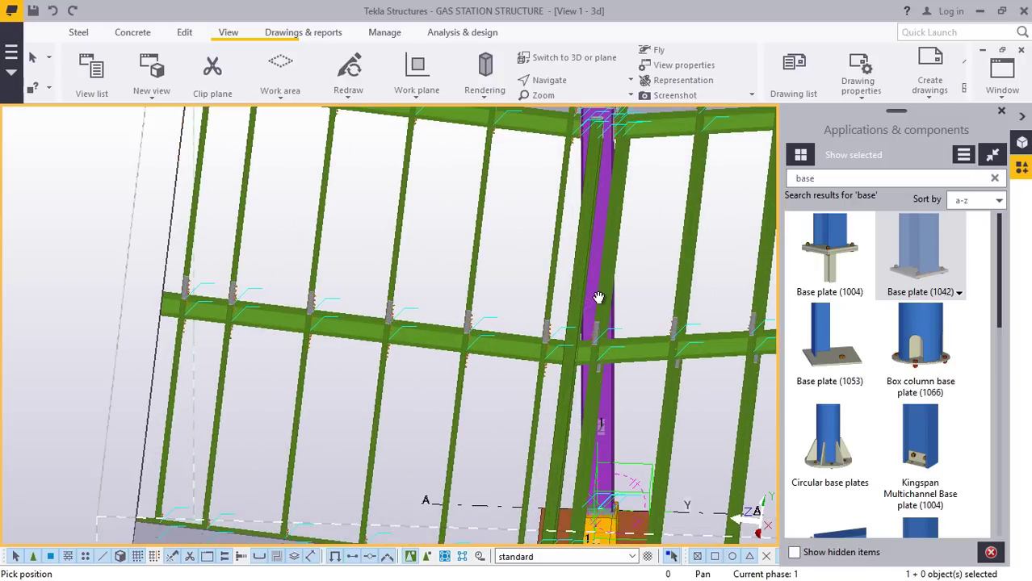
{"action": "scroll", "coordinate": [569, 290], "scroll_direction": "down", "scroll_amount": 3}
{"action": "scroll", "coordinate": [577, 308], "scroll_direction": "up", "scroll_amount": 1}
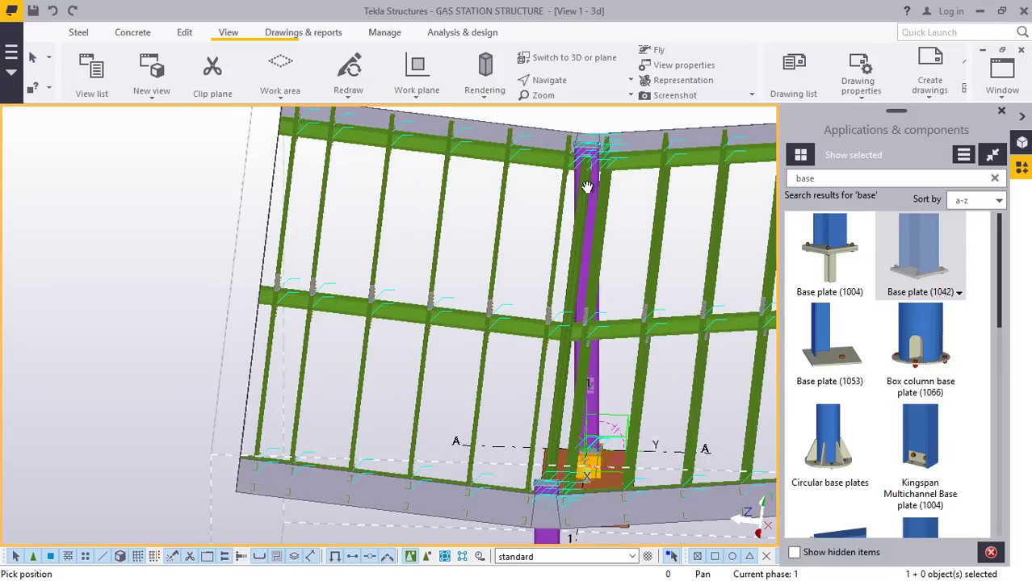
{"action": "scroll", "coordinate": [588, 177], "scroll_direction": "up", "scroll_amount": 3}
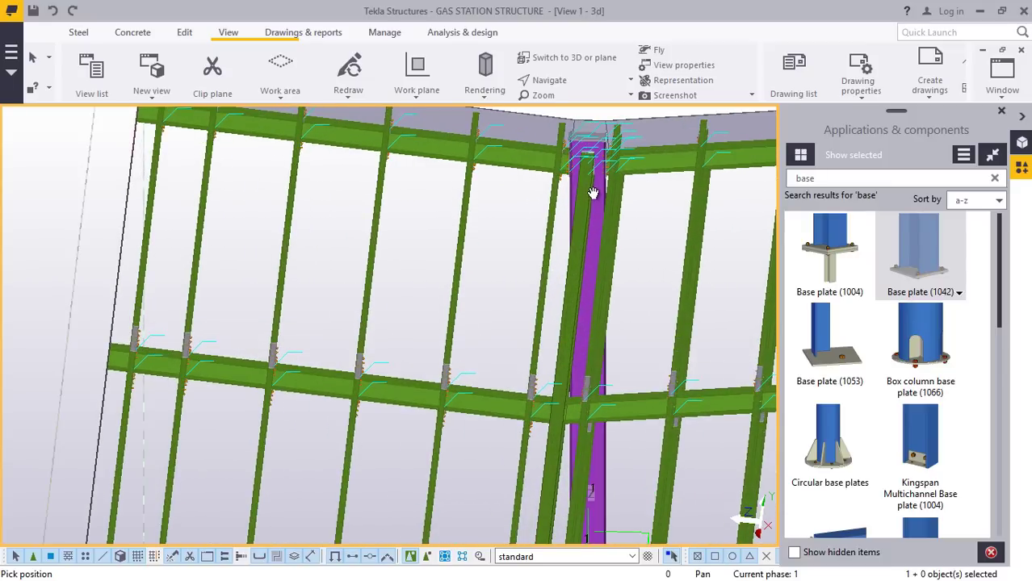
{"action": "middle_click_drag", "start_coordinate": [593, 194], "coordinate": [624, 288], "text": "ctrl"}
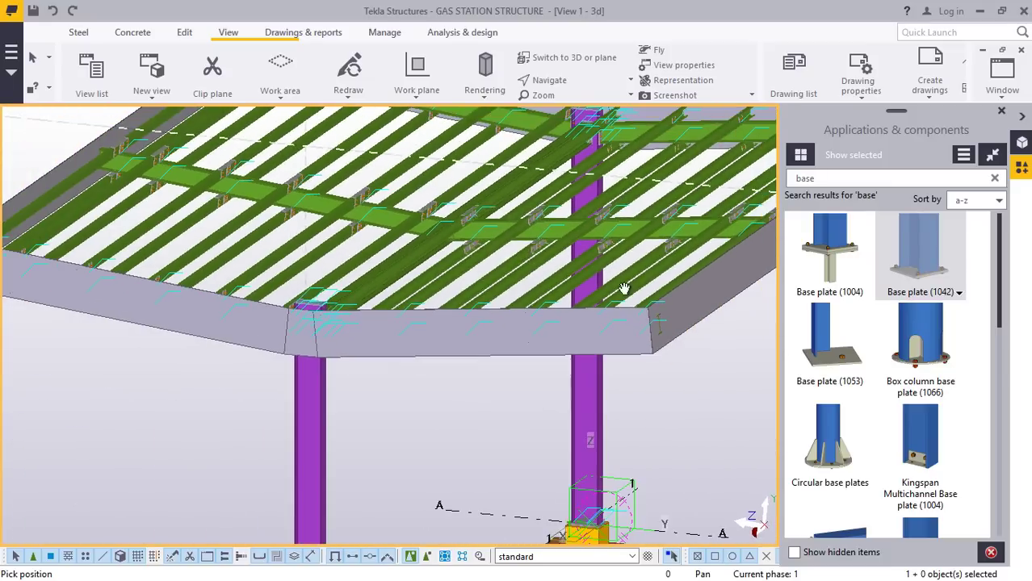
{"action": "middle_click_drag", "start_coordinate": [590, 379], "coordinate": [564, 285], "text": "ctrl"}
{"action": "scroll", "coordinate": [589, 254], "scroll_direction": "down", "scroll_amount": 3}
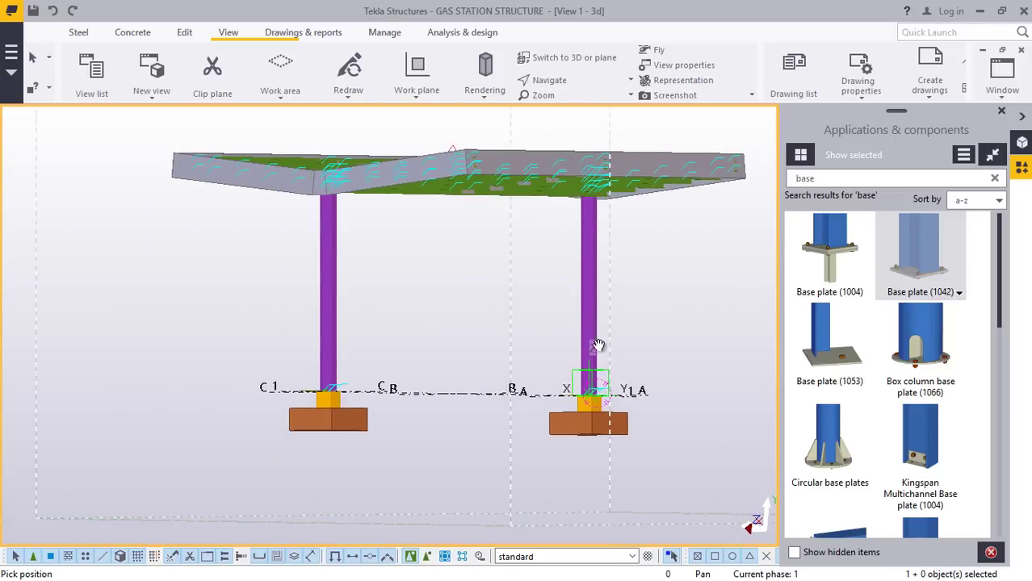
Examine the whole gas station structure in 3D, checking the columns, pedestals and pad footings at grids A-1 and C-1 beneath the roof.
{"action": "middle_click_drag", "start_coordinate": [598, 345], "coordinate": [592, 432], "text": "ctrl"}
{"action": "scroll", "coordinate": [588, 413], "scroll_direction": "up", "scroll_amount": 3}
{"action": "scroll", "coordinate": [591, 397], "scroll_direction": "down", "scroll_amount": 2}
{"action": "scroll", "coordinate": [595, 380], "scroll_direction": "up", "scroll_amount": 2}
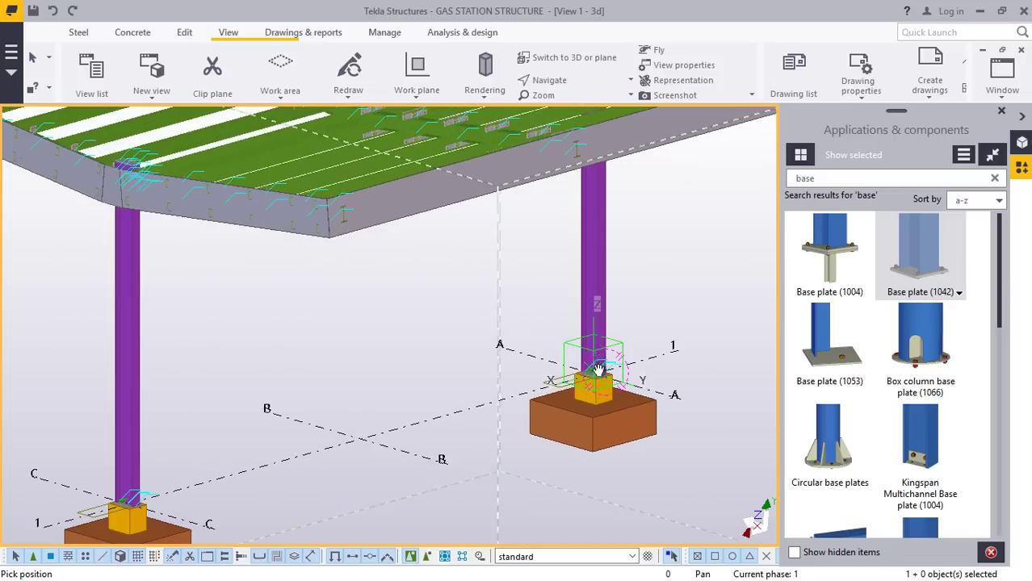
{"action": "middle_click_drag", "start_coordinate": [597, 370], "coordinate": [689, 323], "text": "ctrl"}
{"action": "scroll", "coordinate": [596, 340], "scroll_direction": "down", "scroll_amount": 2}
{"action": "scroll", "coordinate": [630, 337], "scroll_direction": "up", "scroll_amount": 2}
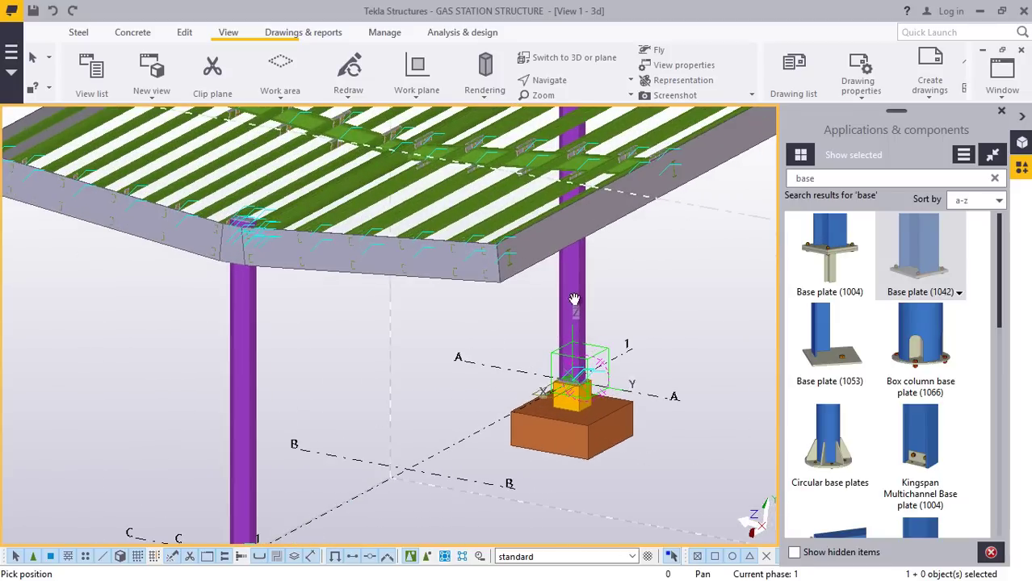
{"action": "middle_click_drag", "start_coordinate": [570, 291], "coordinate": [286, 180], "text": "ctrl"}
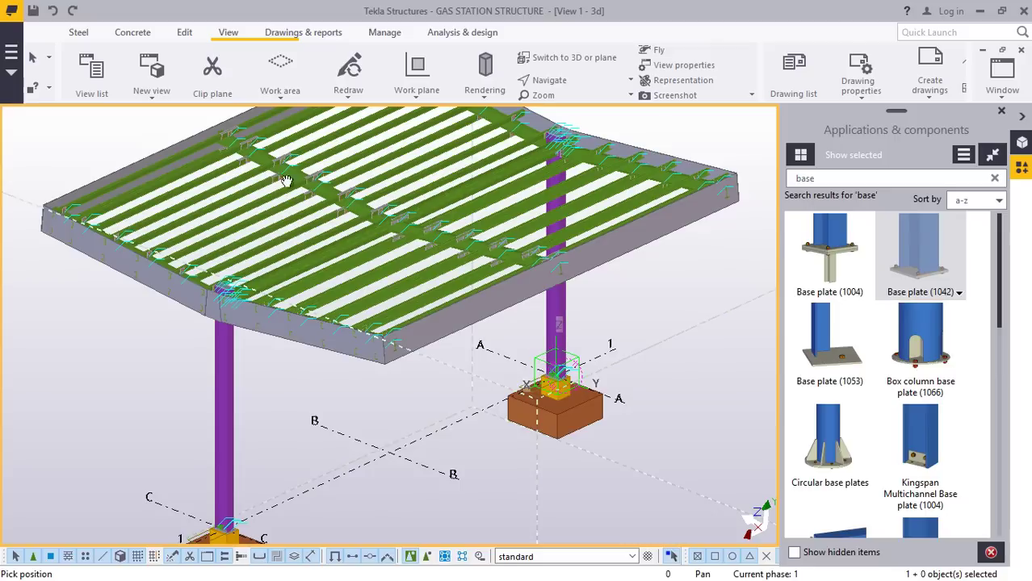